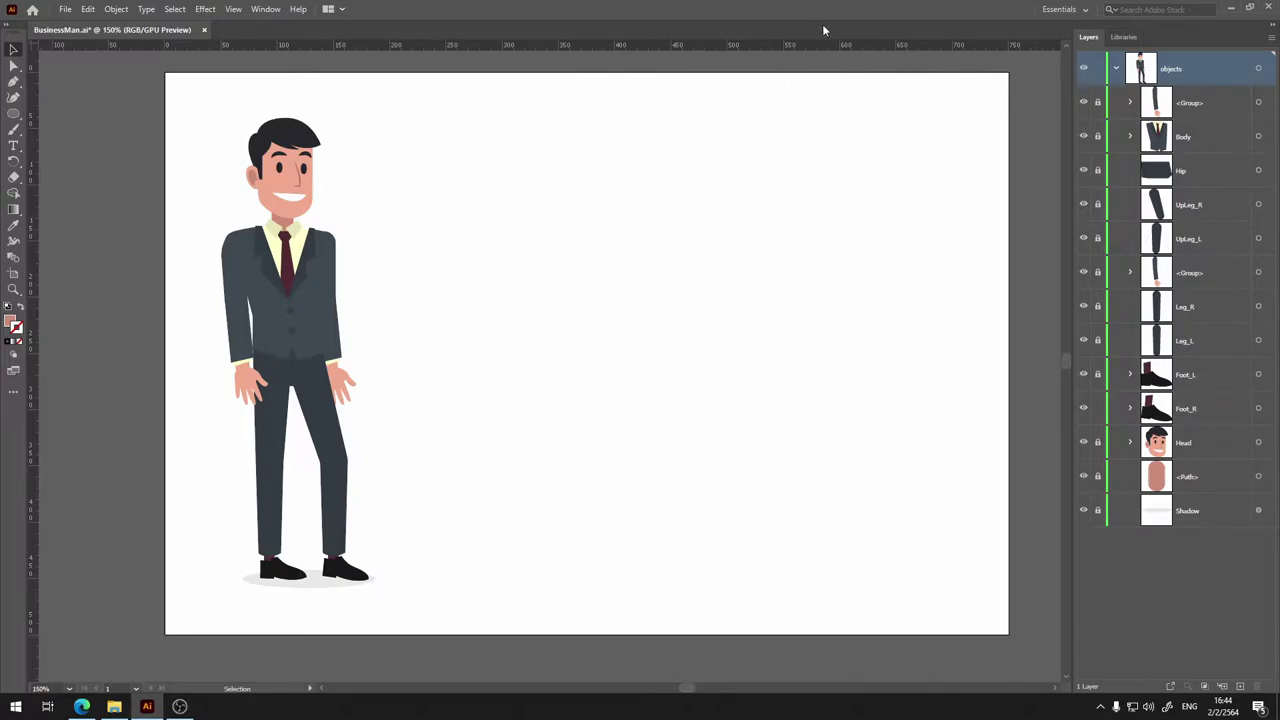
Unlock all sublayers, test a marquee on the figure, relock Body through Shadow, and expand the first <Group>.
{"action": "mouse_move", "coordinate": [517, 323]}
{"action": "left_mouse_down"}
{"action": "mouse_move", "coordinate": [827, 311]}
{"action": "mouse_move", "coordinate": [517, 328]}
{"action": "left_mouse_up"}
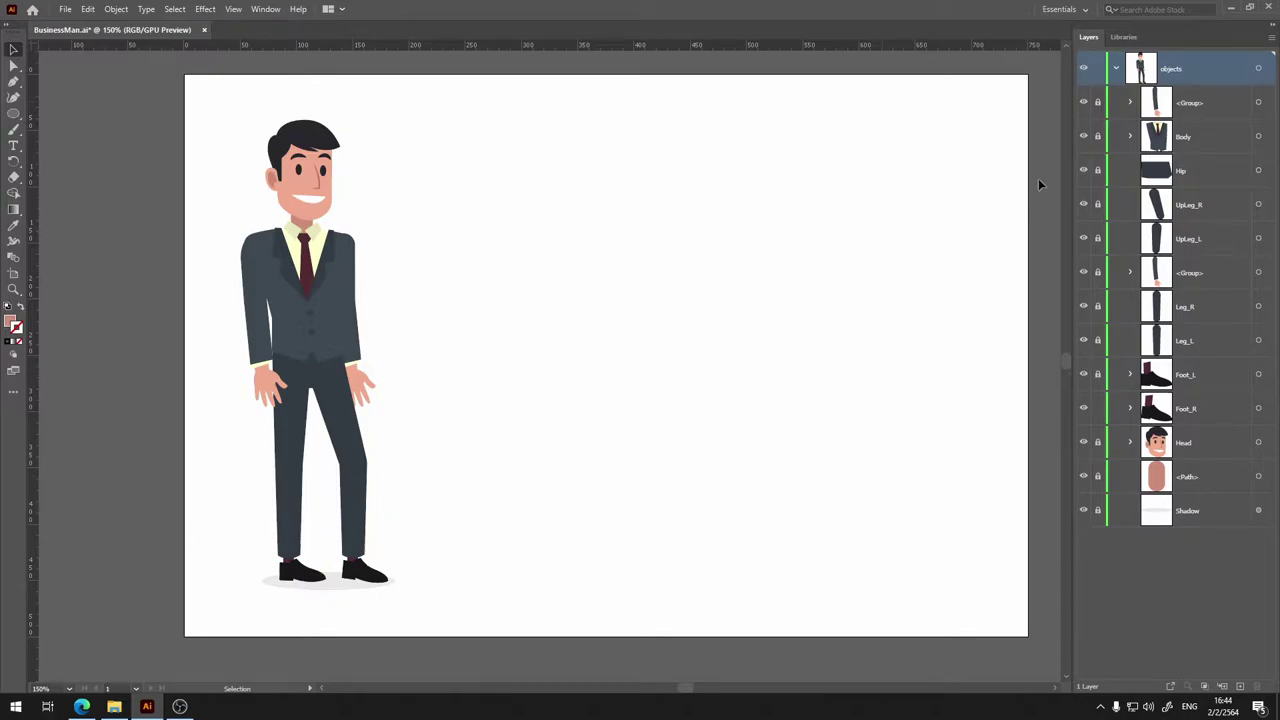
{"action": "left_click_drag", "start_coordinate": [1098, 105], "coordinate": [1096, 521]}
{"action": "left_click_drag", "start_coordinate": [454, 99], "coordinate": [138, 633]}
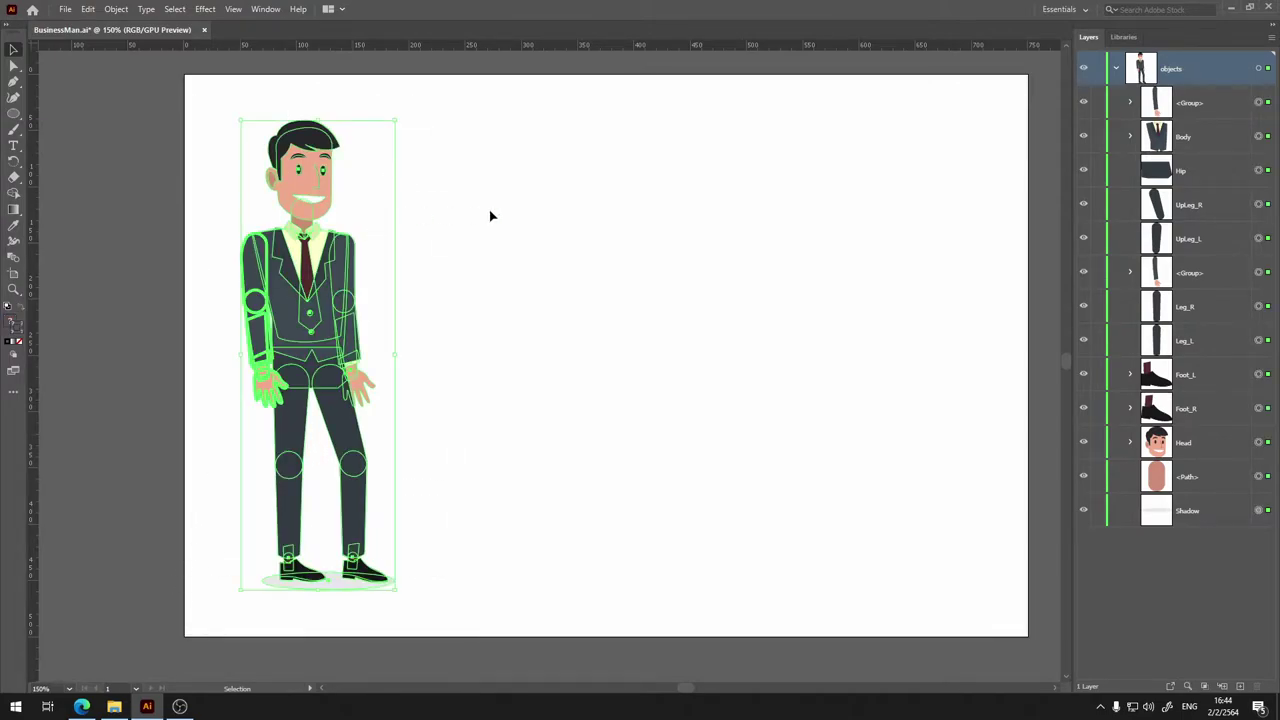
{"action": "left_click", "coordinate": [500, 156]}
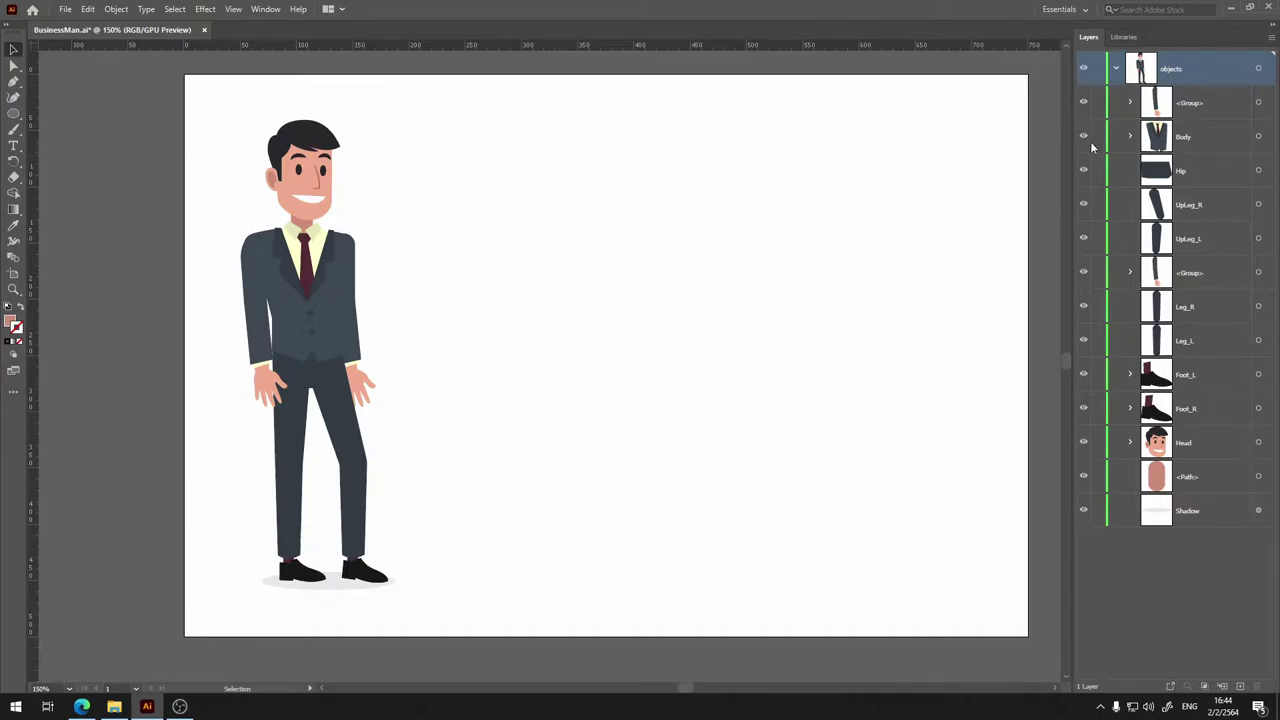
{"action": "left_click_drag", "start_coordinate": [1097, 138], "coordinate": [1098, 514]}
{"action": "left_click", "coordinate": [1131, 103]}
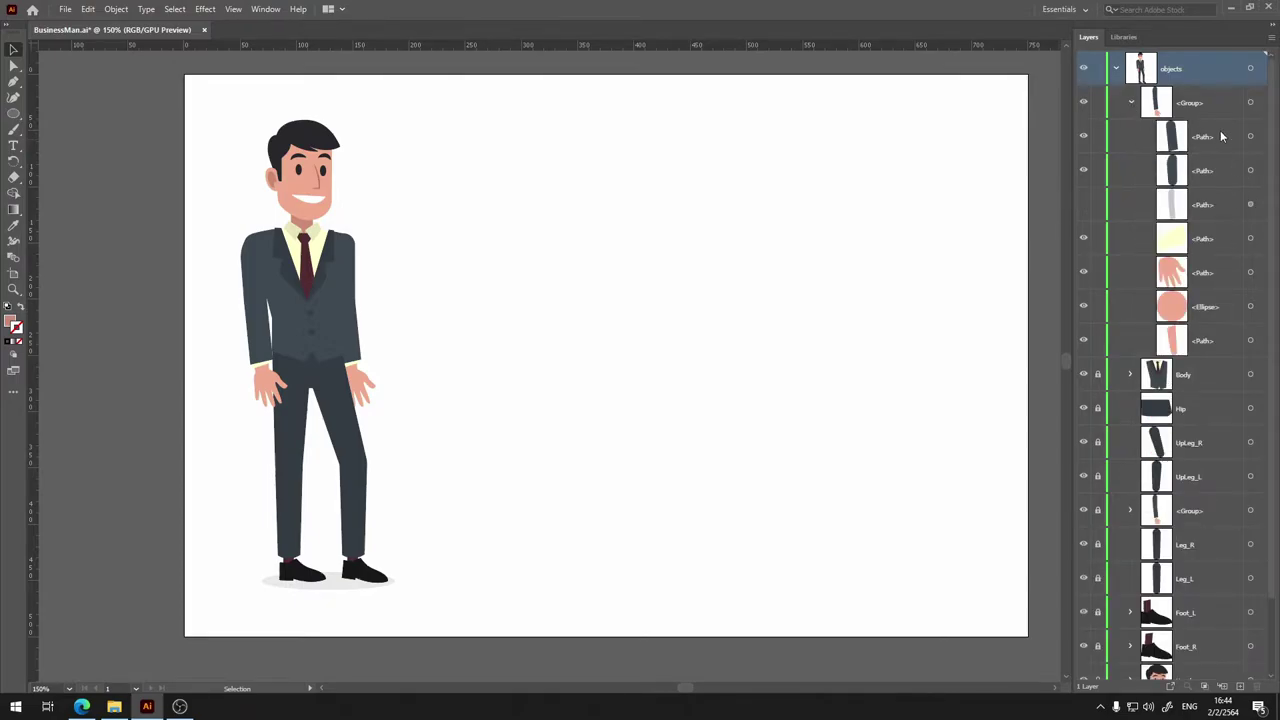
Zoom to 400% with Direct Selection active and bring the suit, hands and tie into view.
{"action": "key", "text": "a"}
{"action": "key", "text": "ctrl+equal"}
{"action": "key", "text": "ctrl+equal"}
{"action": "key", "text": "ctrl+equal"}
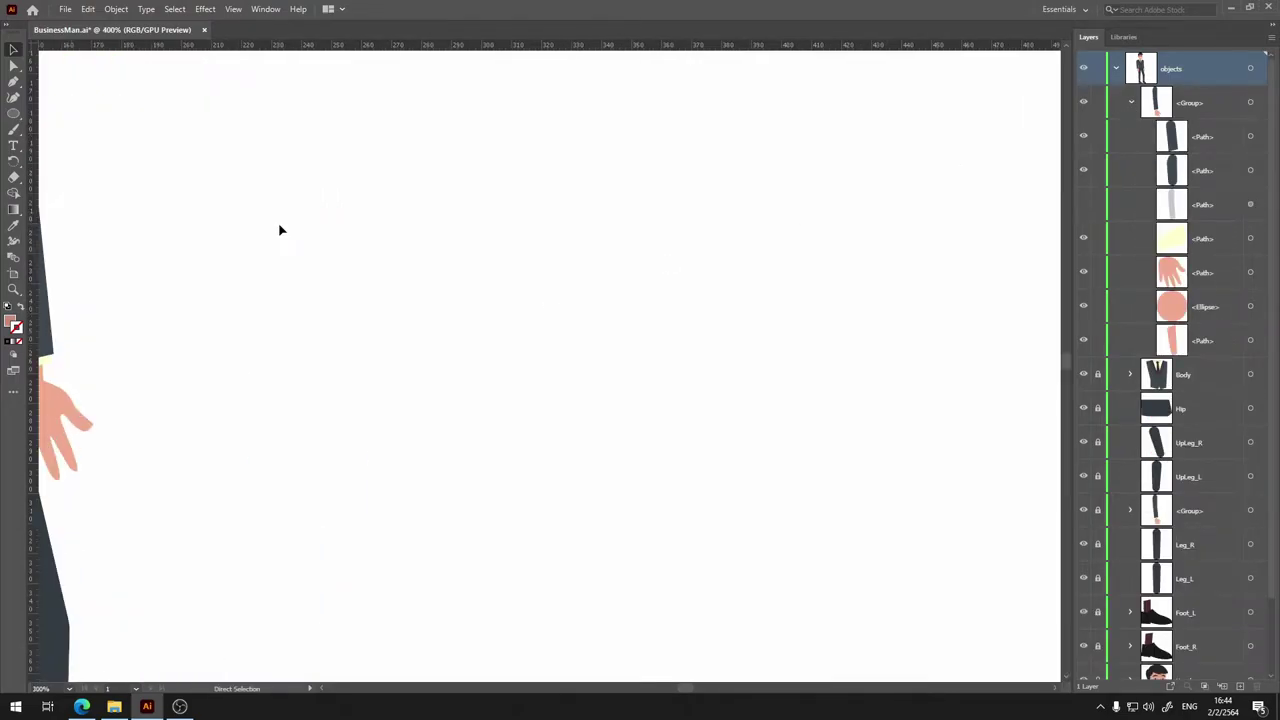
{"action": "left_click_drag", "start_coordinate": [283, 223], "coordinate": [894, 317]}
{"action": "left_click_drag", "start_coordinate": [730, 246], "coordinate": [750, 248]}
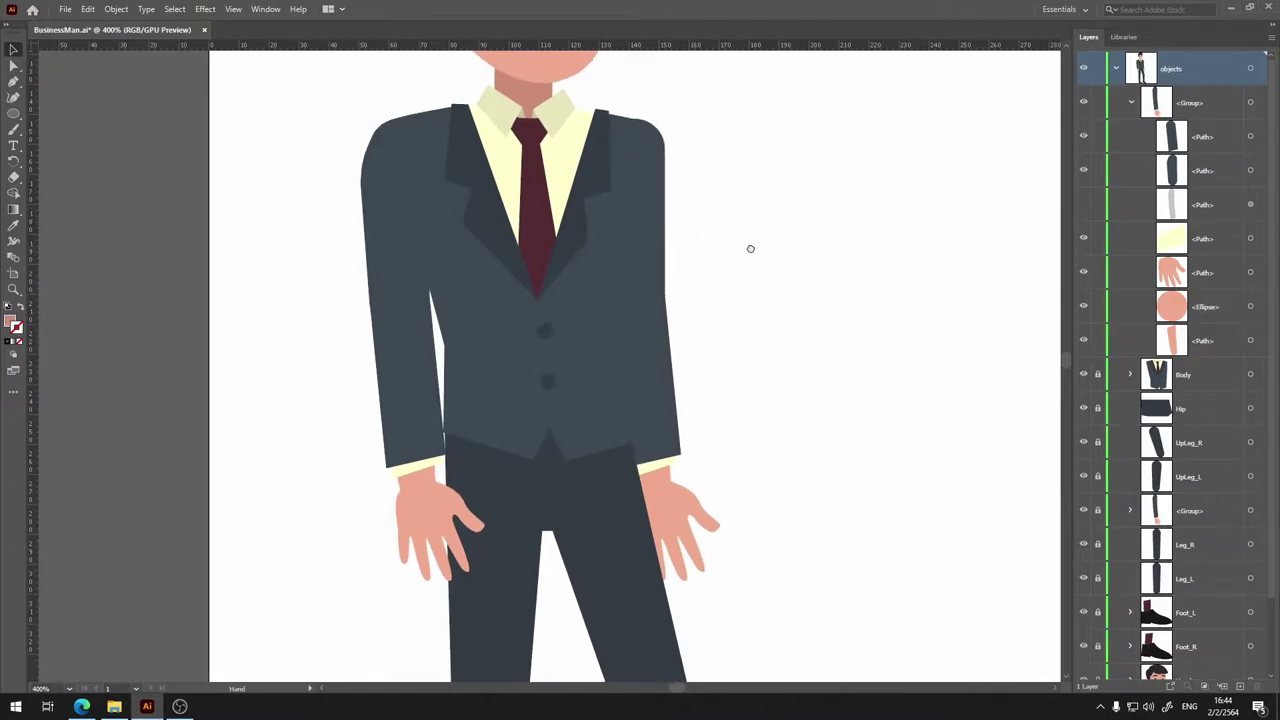
Inspect the arm group on the figure's left and its first path, then lock the arm <Group>.
{"action": "left_click", "coordinate": [407, 382]}
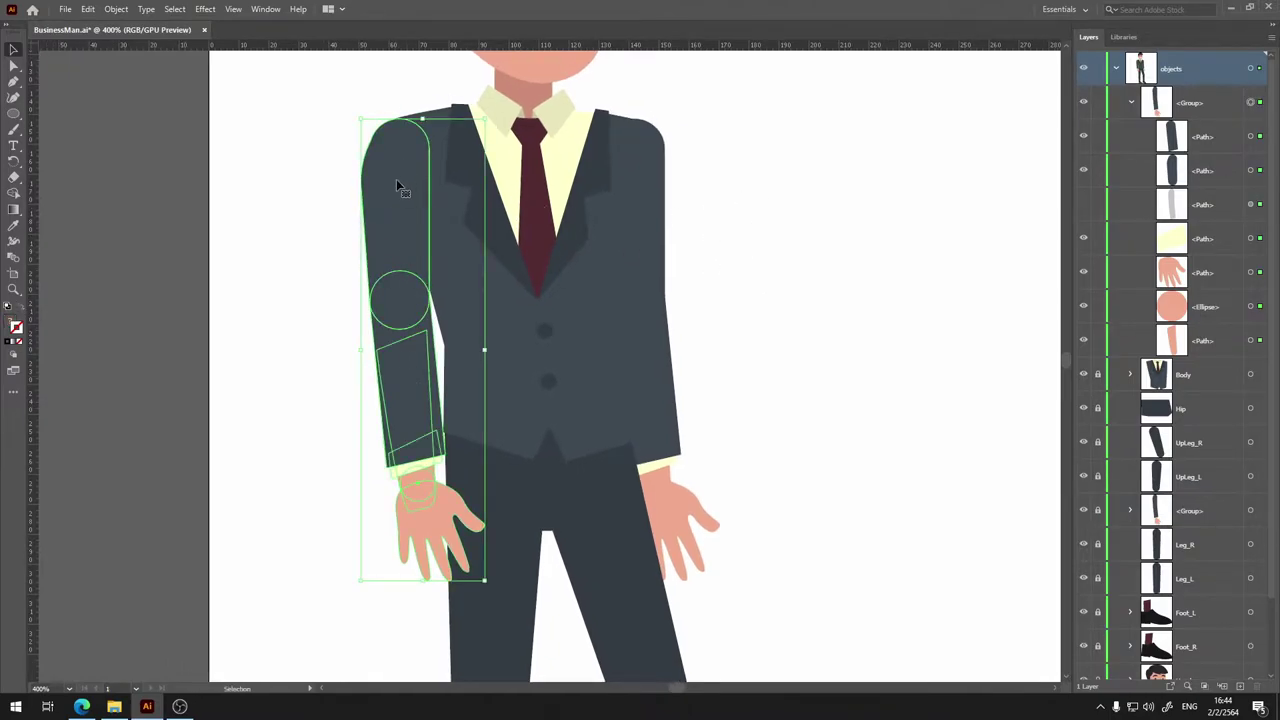
{"action": "left_click", "coordinate": [1197, 145]}
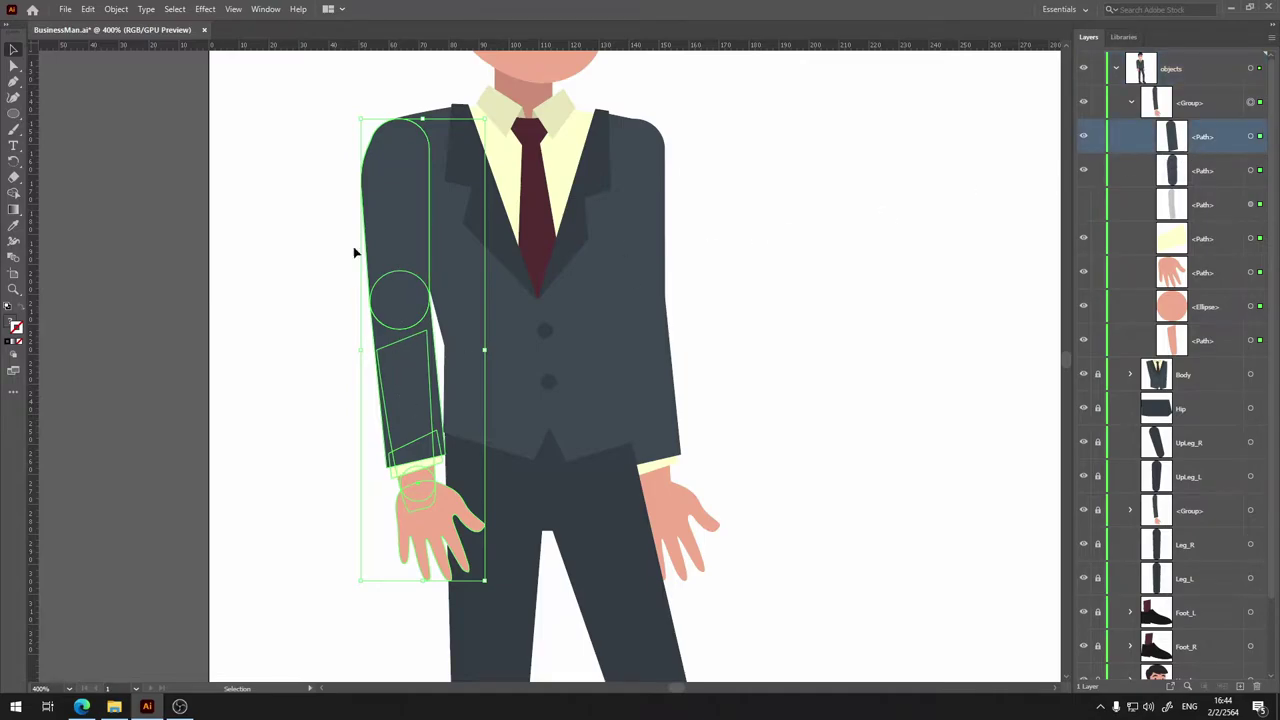
{"action": "left_click", "coordinate": [686, 249]}
{"action": "left_click", "coordinate": [397, 200]}
{"action": "left_click", "coordinate": [1097, 102]}
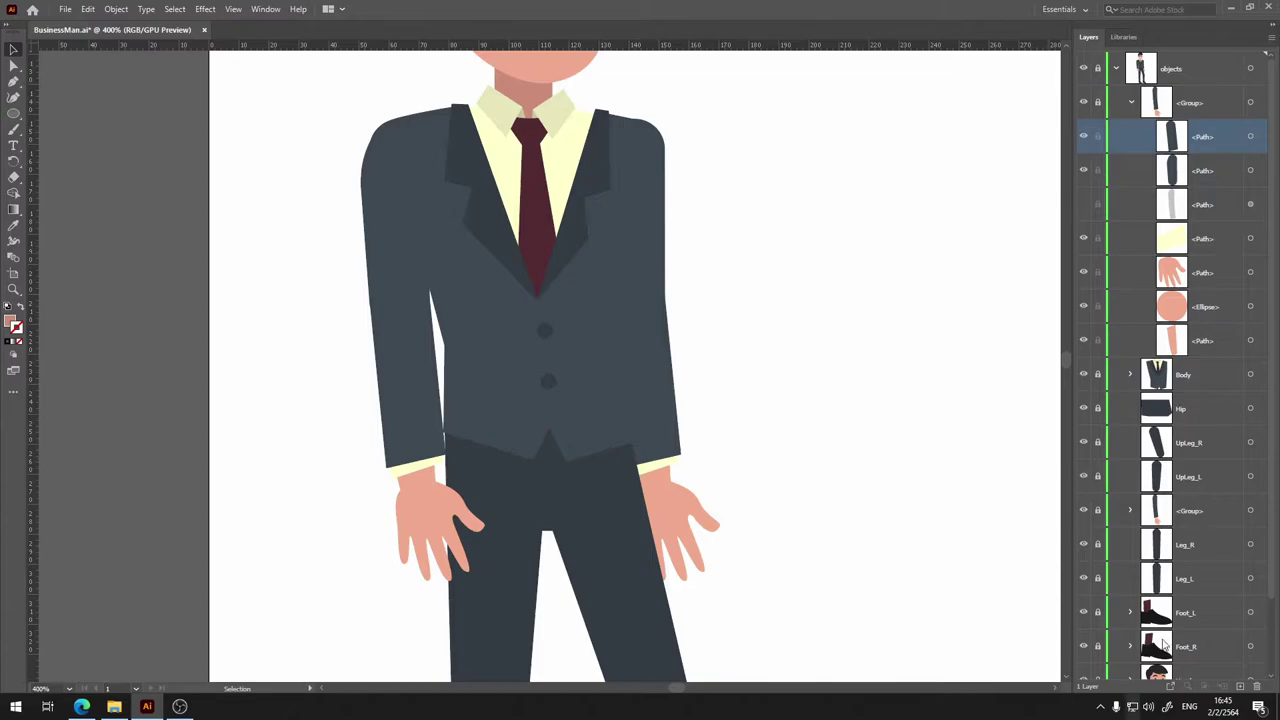
Add a new layer above the character and pick the Line Segment tool.
{"action": "left_click", "coordinate": [1240, 686]}
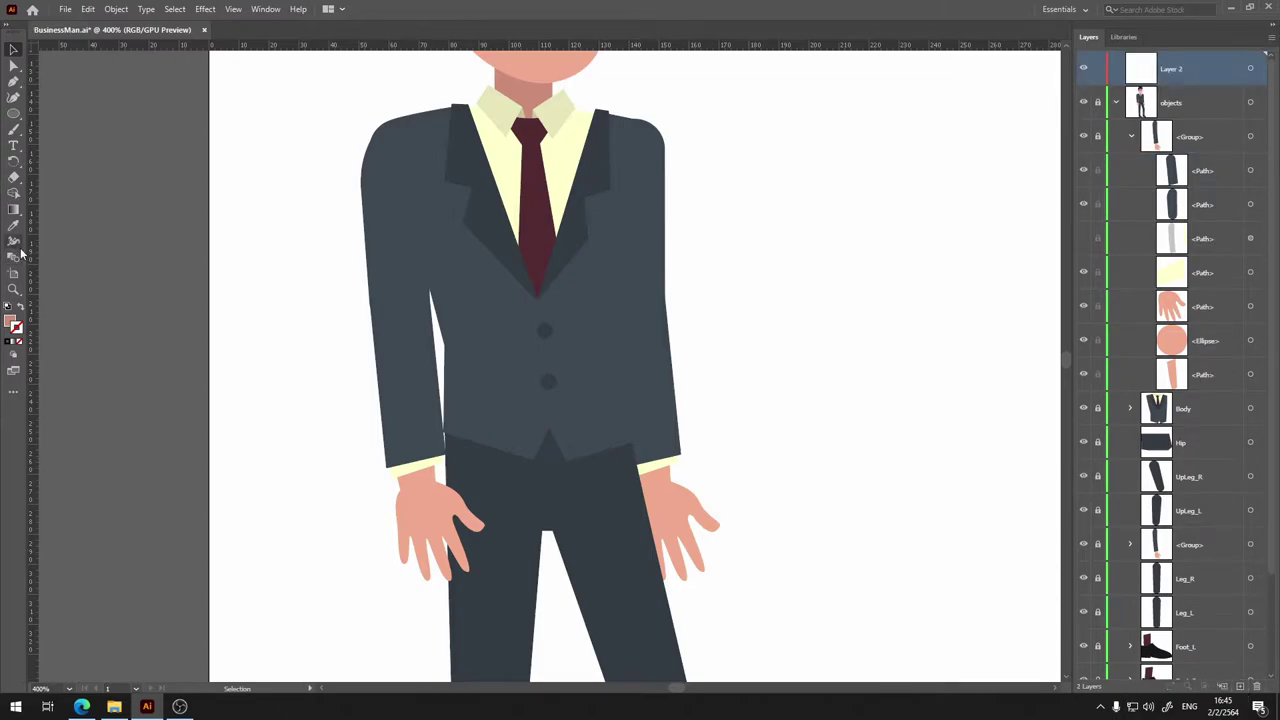
{"action": "left_click", "coordinate": [12, 112]}
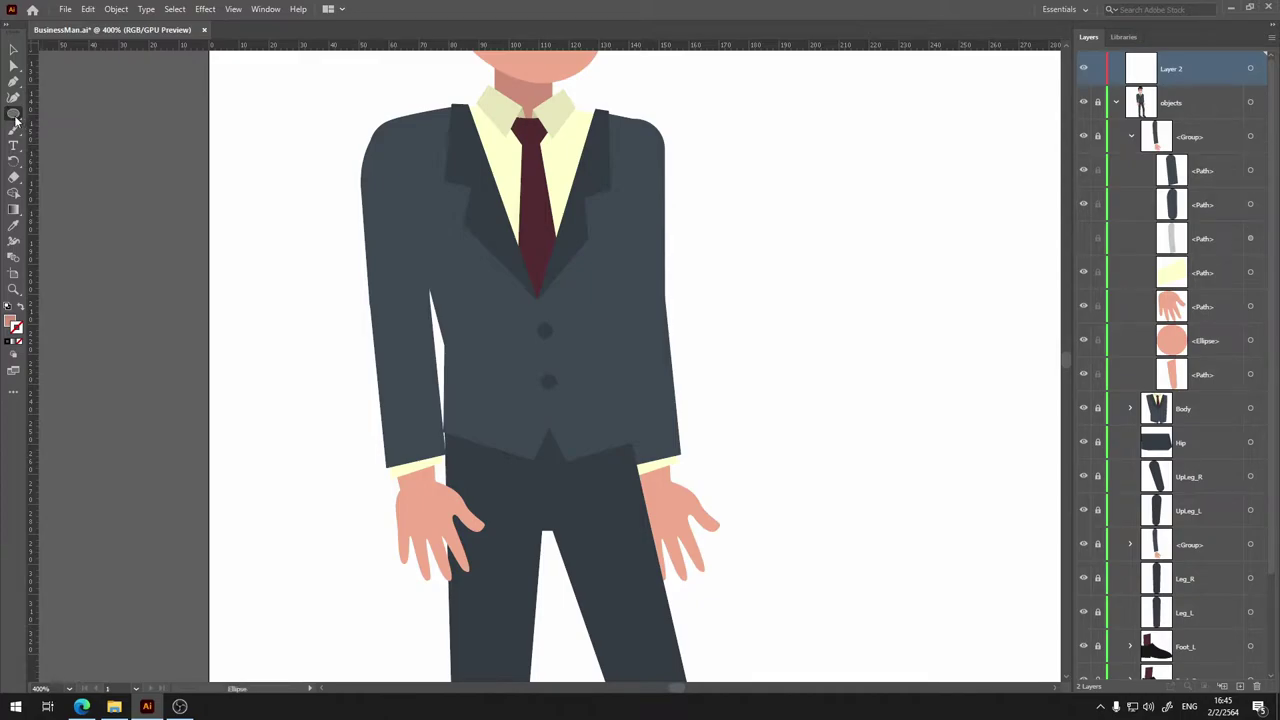
{"action": "left_click", "coordinate": [14, 117]}
{"action": "left_click", "coordinate": [65, 178]}
Draw a vertical line down the upper sleeve from the shoulder.
{"action": "left_click_drag", "start_coordinate": [373, 198], "coordinate": [396, 143]}
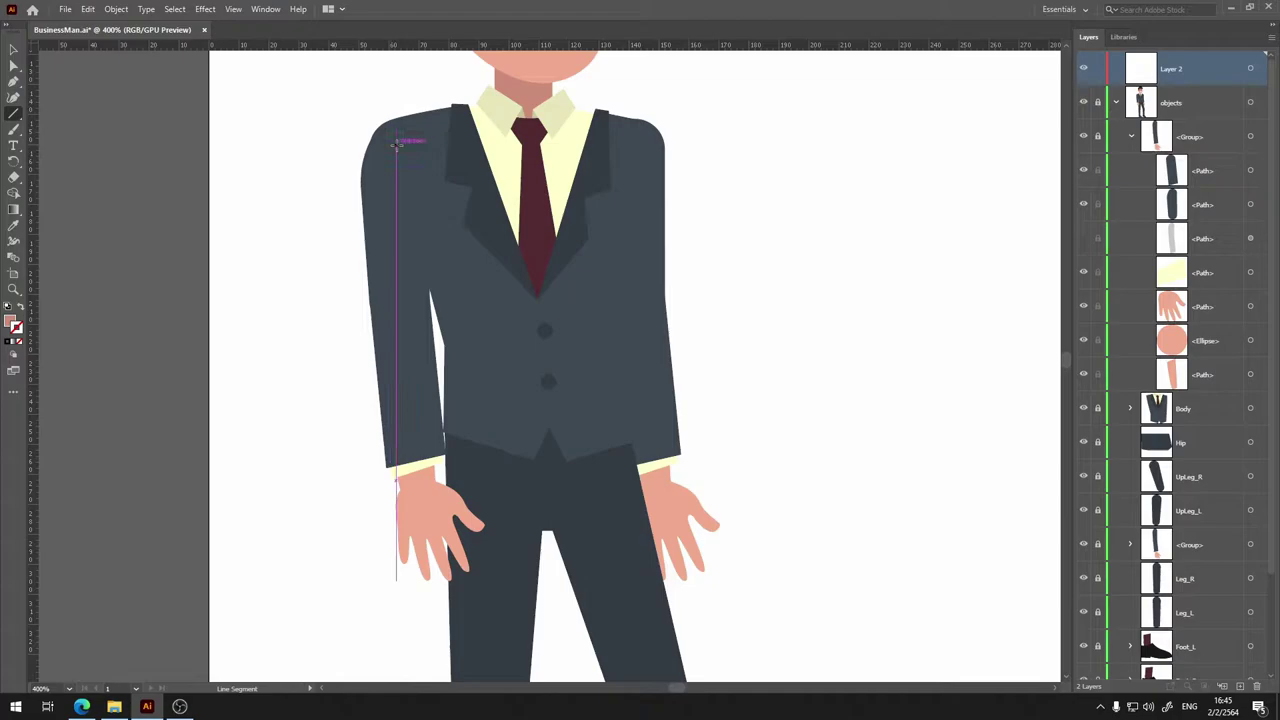
{"action": "left_click", "coordinate": [396, 143]}
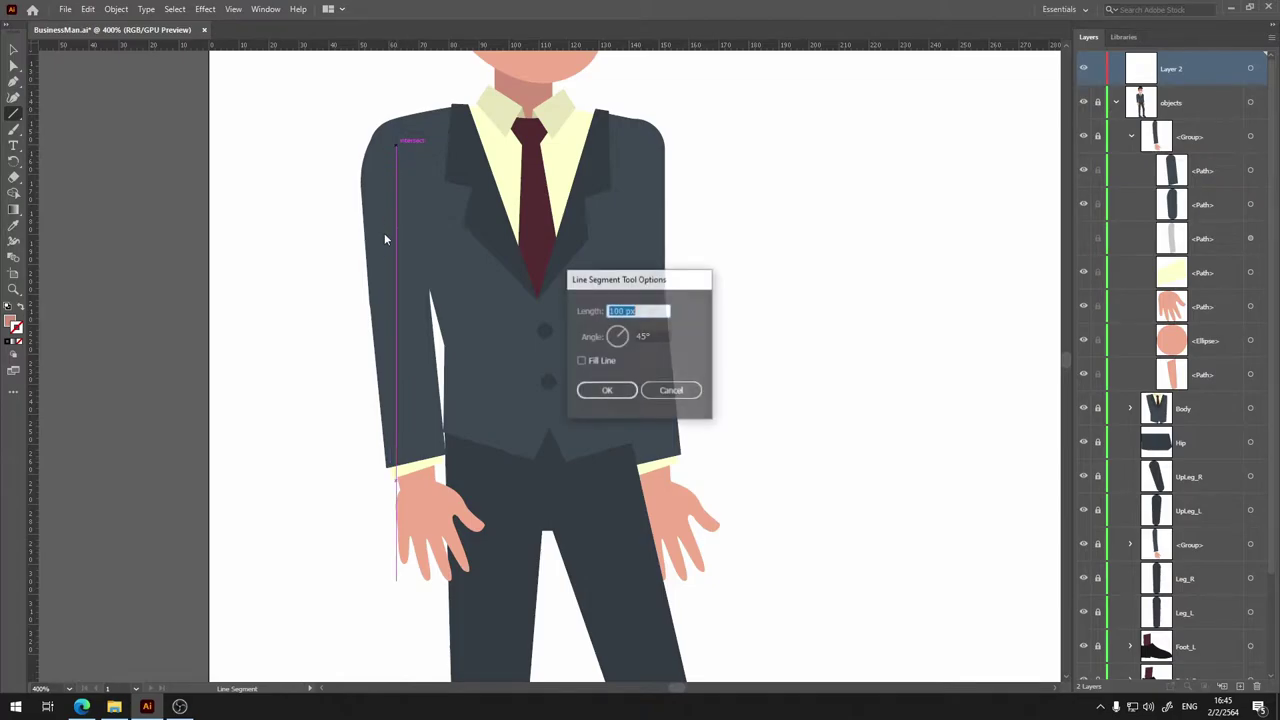
{"action": "left_click", "coordinate": [671, 389]}
{"action": "left_click_drag", "start_coordinate": [390, 144], "coordinate": [395, 318]}
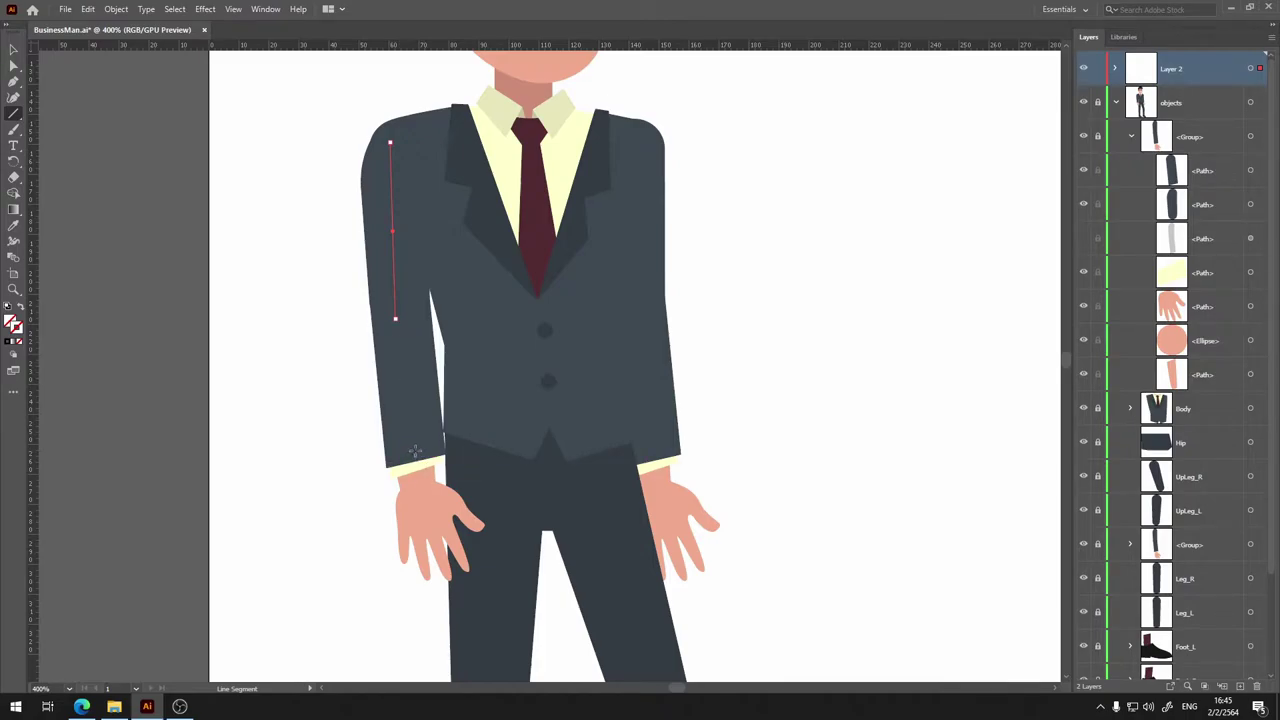
Draw forearm and hand lines from the cuff to the elbow, undoing the stray attempts.
{"action": "left_click_drag", "start_coordinate": [414, 450], "coordinate": [395, 318]}
{"action": "key", "text": "ctrl+z"}
{"action": "left_click_drag", "start_coordinate": [415, 480], "coordinate": [395, 318]}
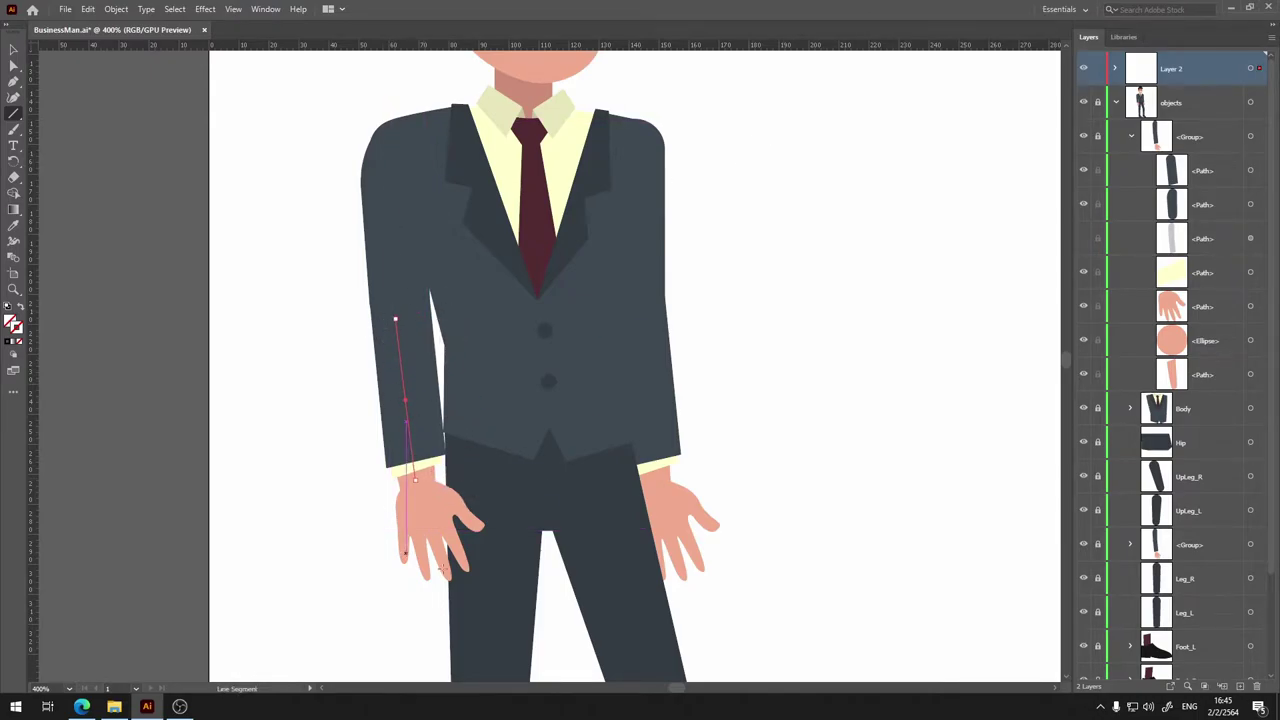
{"action": "left_click_drag", "start_coordinate": [443, 480], "coordinate": [443, 280]}
{"action": "key", "text": "ctrl+z"}
{"action": "left_click_drag", "start_coordinate": [460, 578], "coordinate": [415, 480]}
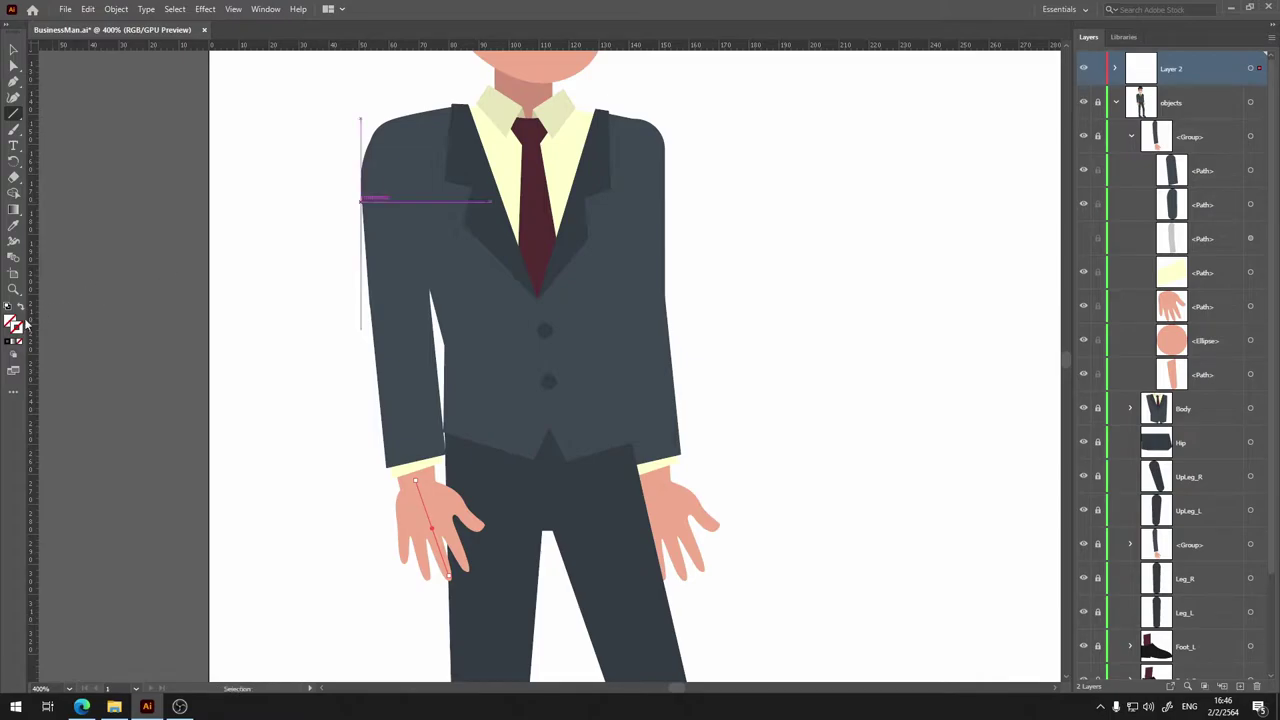
Set the line stroke colour to red (FF0000).
{"action": "double_click", "coordinate": [16, 327]}
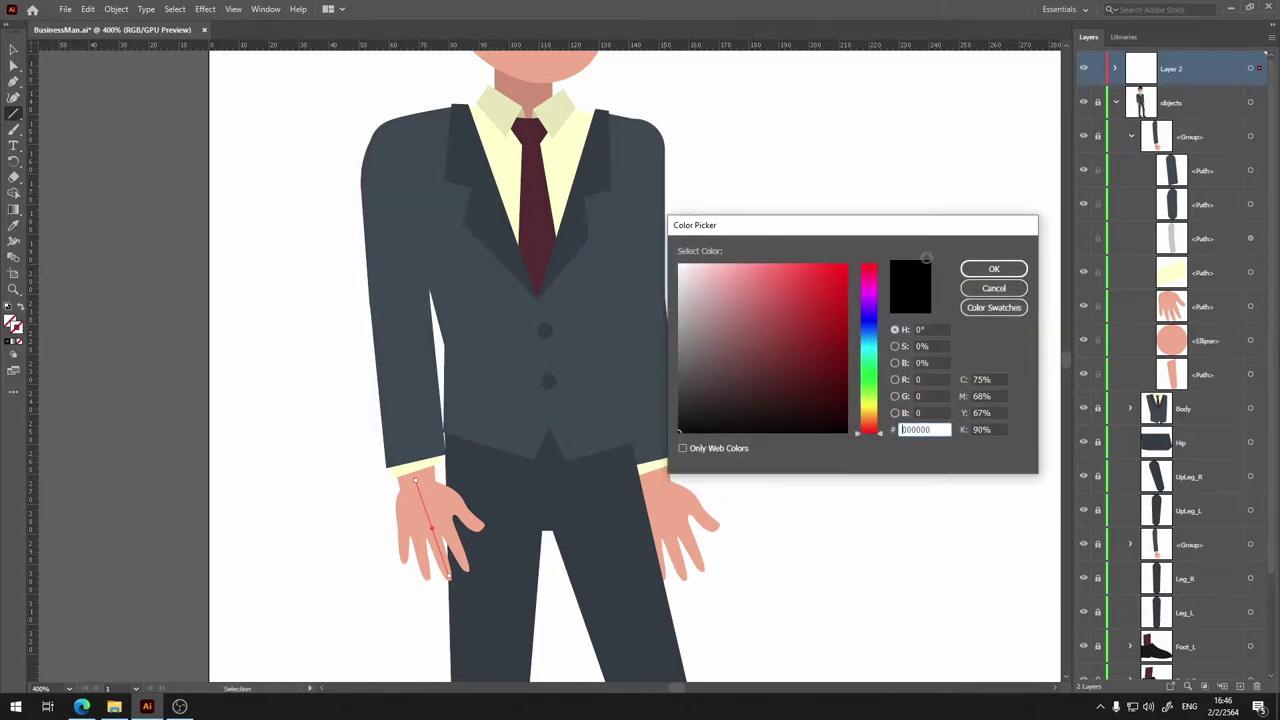
{"action": "type", "text": "ff0000"}
{"action": "left_click", "coordinate": [994, 269]}
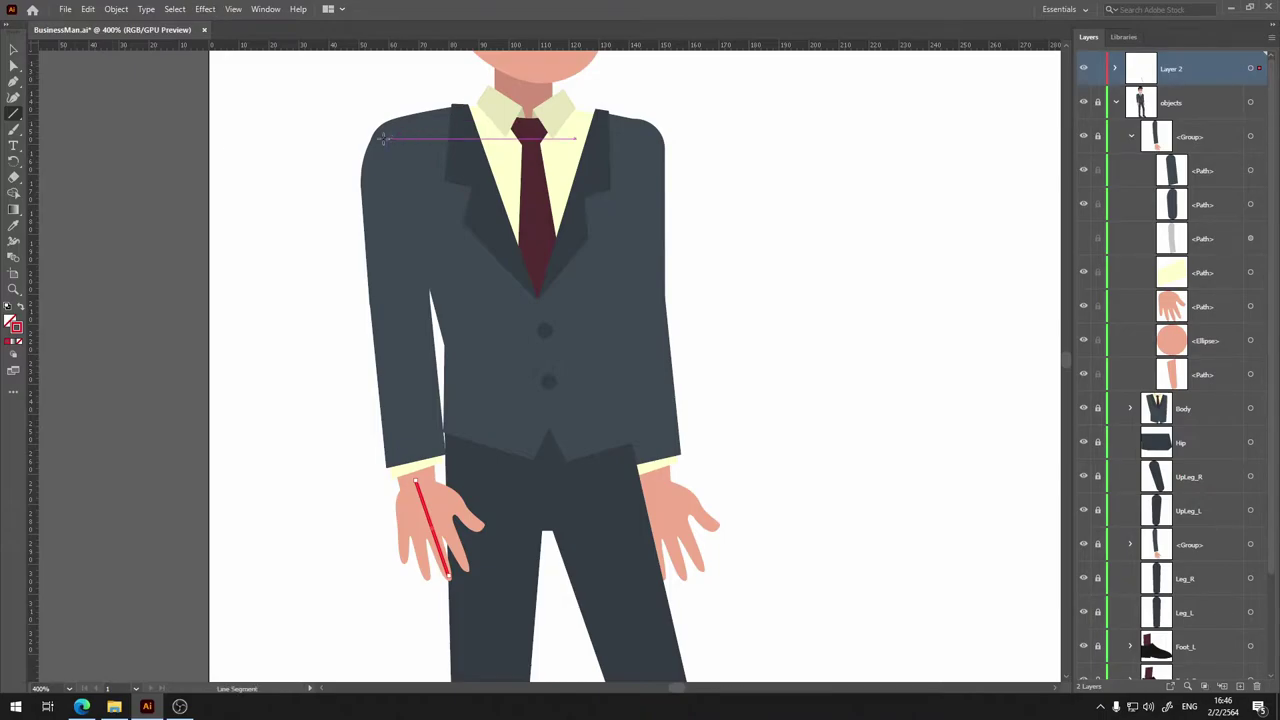
Draw red lines from the shoulder to the elbow and from the hand to the elbow, then deselect.
{"action": "left_click_drag", "start_coordinate": [386, 139], "coordinate": [396, 300]}
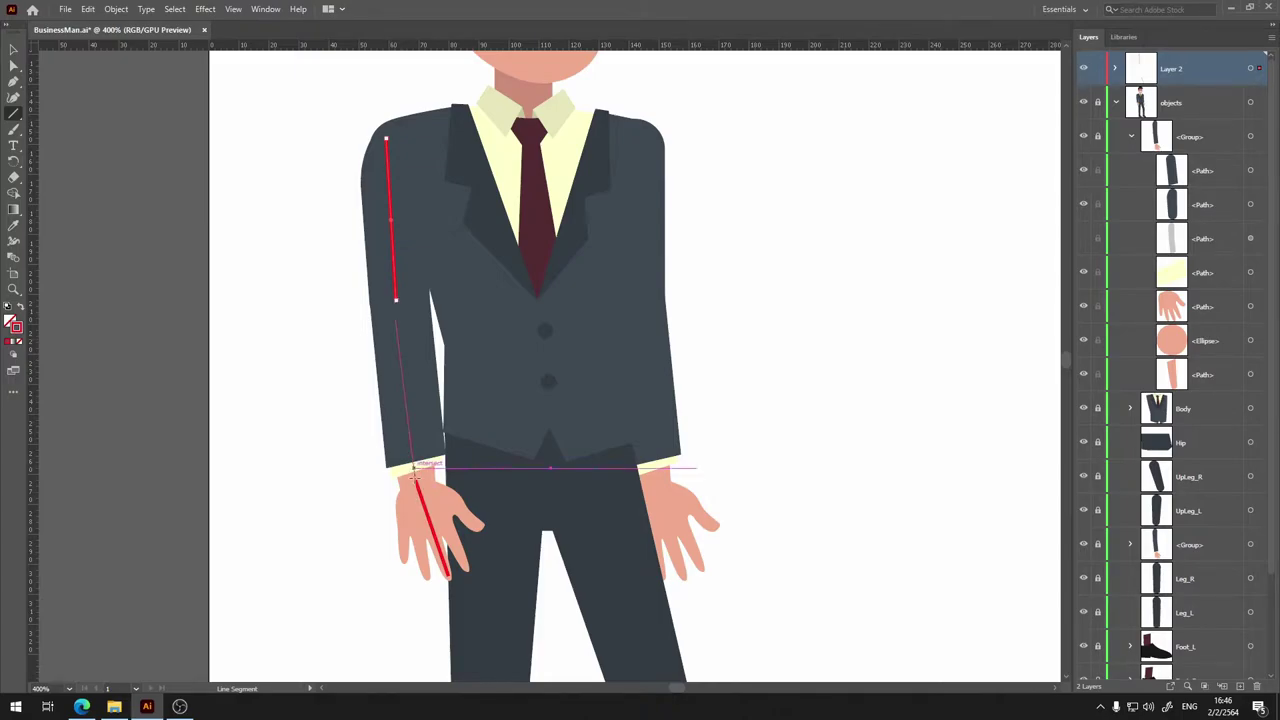
{"action": "left_click_drag", "start_coordinate": [417, 485], "coordinate": [396, 300]}
{"action": "left_click", "coordinate": [19, 54]}
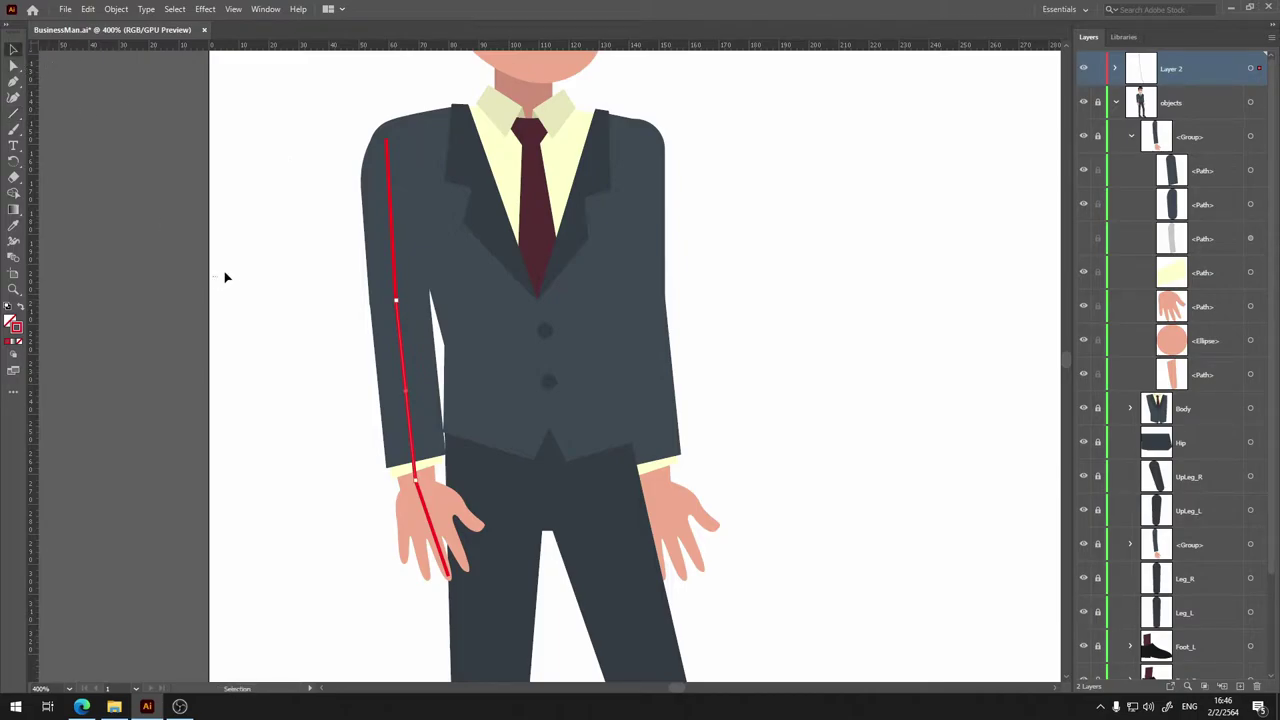
{"action": "left_click", "coordinate": [382, 286]}
{"action": "left_click", "coordinate": [13, 113]}
{"action": "left_click", "coordinate": [70, 127]}
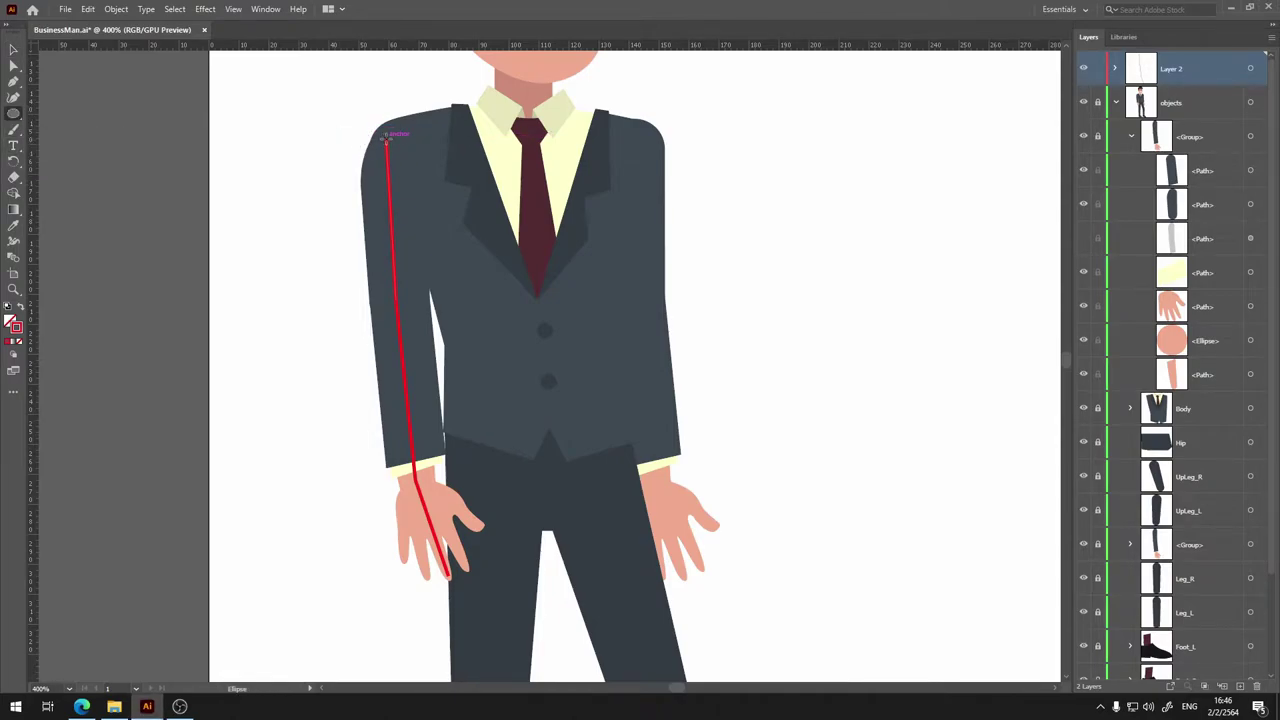
Draw small circles at the shoulder, elbow and wrist points of the red arm line.
{"action": "left_click_drag", "start_coordinate": [386, 137], "coordinate": [395, 147]}
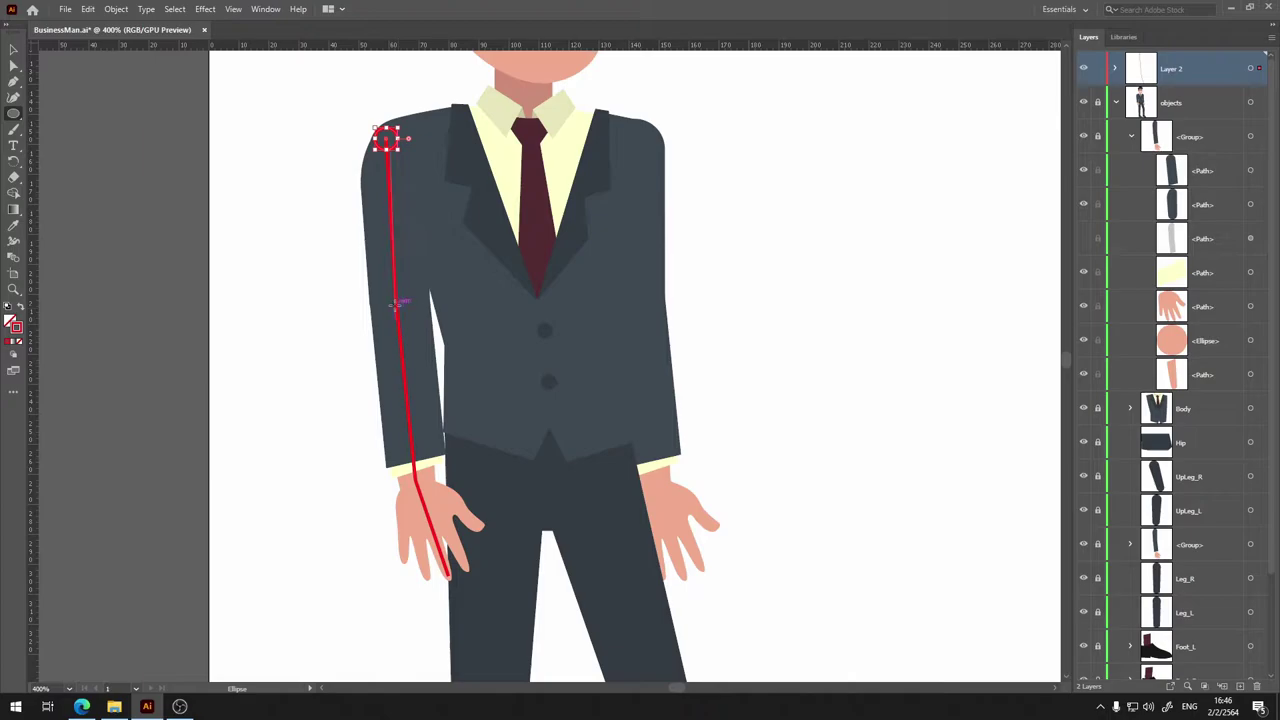
{"action": "left_click_drag", "start_coordinate": [388, 297], "coordinate": [403, 312]}
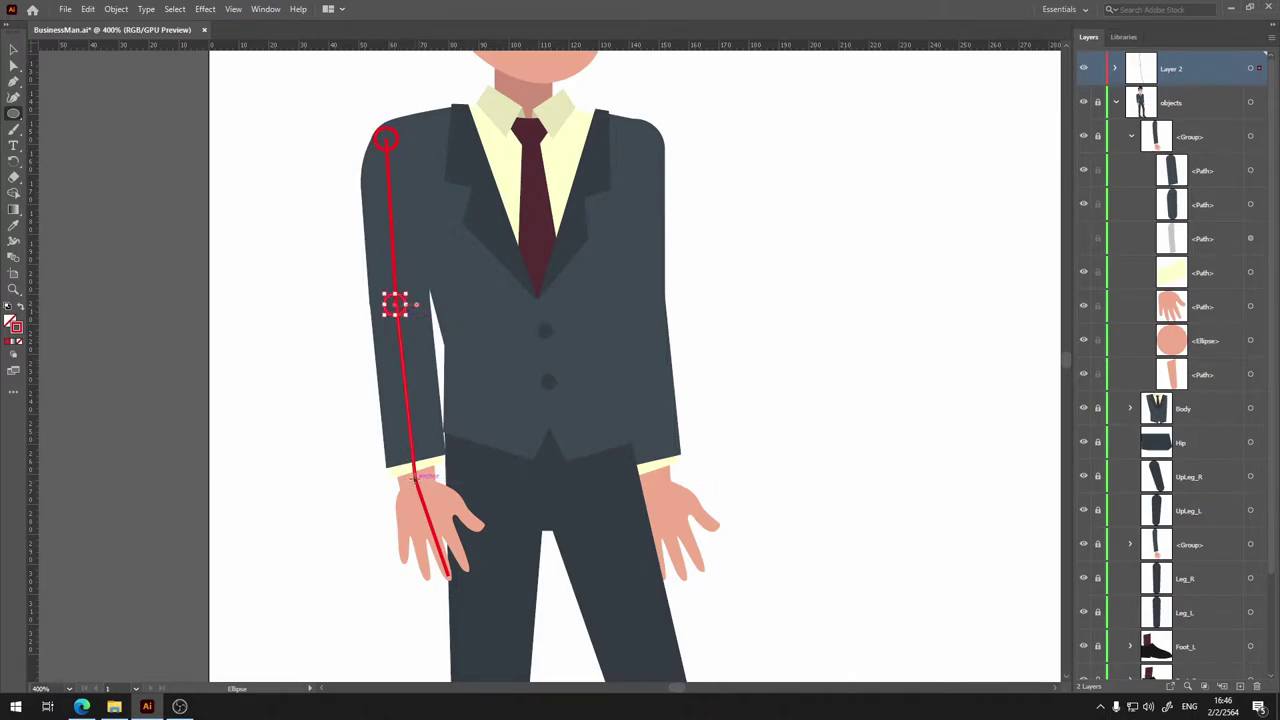
{"action": "left_click_drag", "start_coordinate": [405, 470], "coordinate": [426, 491]}
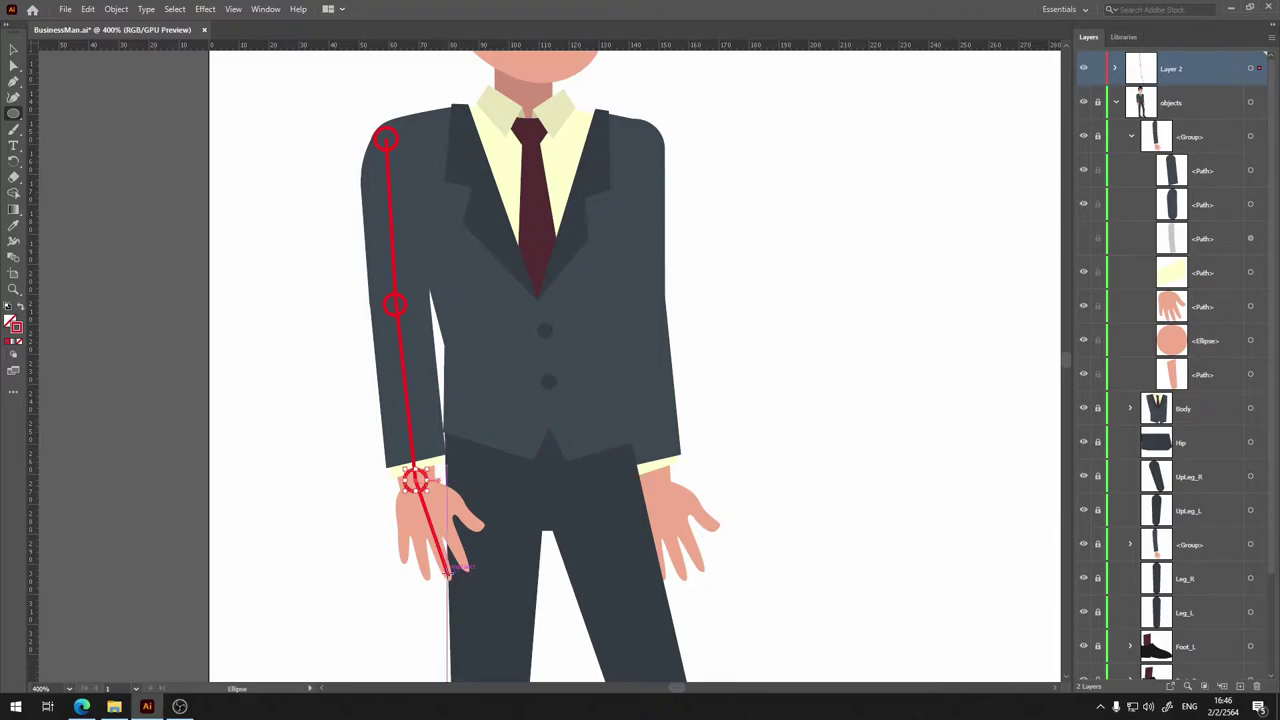
{"action": "left_click", "coordinate": [13, 49]}
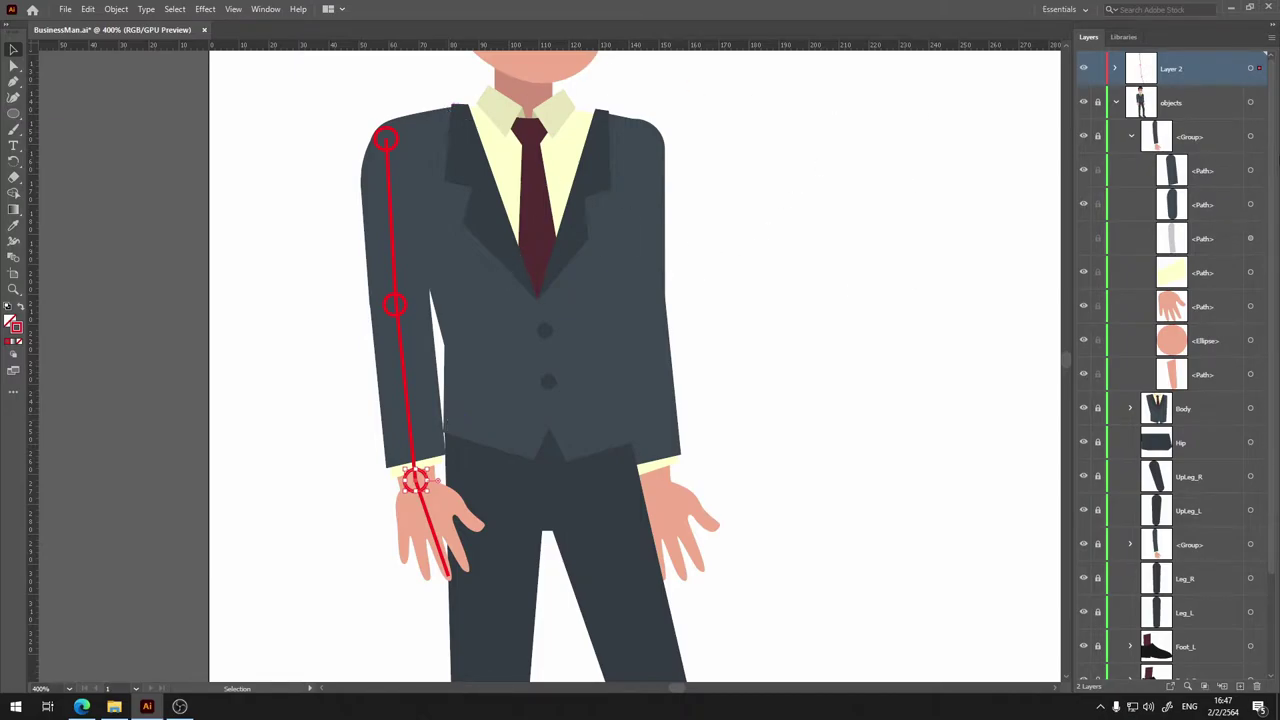
Lock Layer 2 and target the arm group in the Layers list with Direct Selection.
{"action": "left_click", "coordinate": [1097, 68]}
{"action": "left_click", "coordinate": [14, 64]}
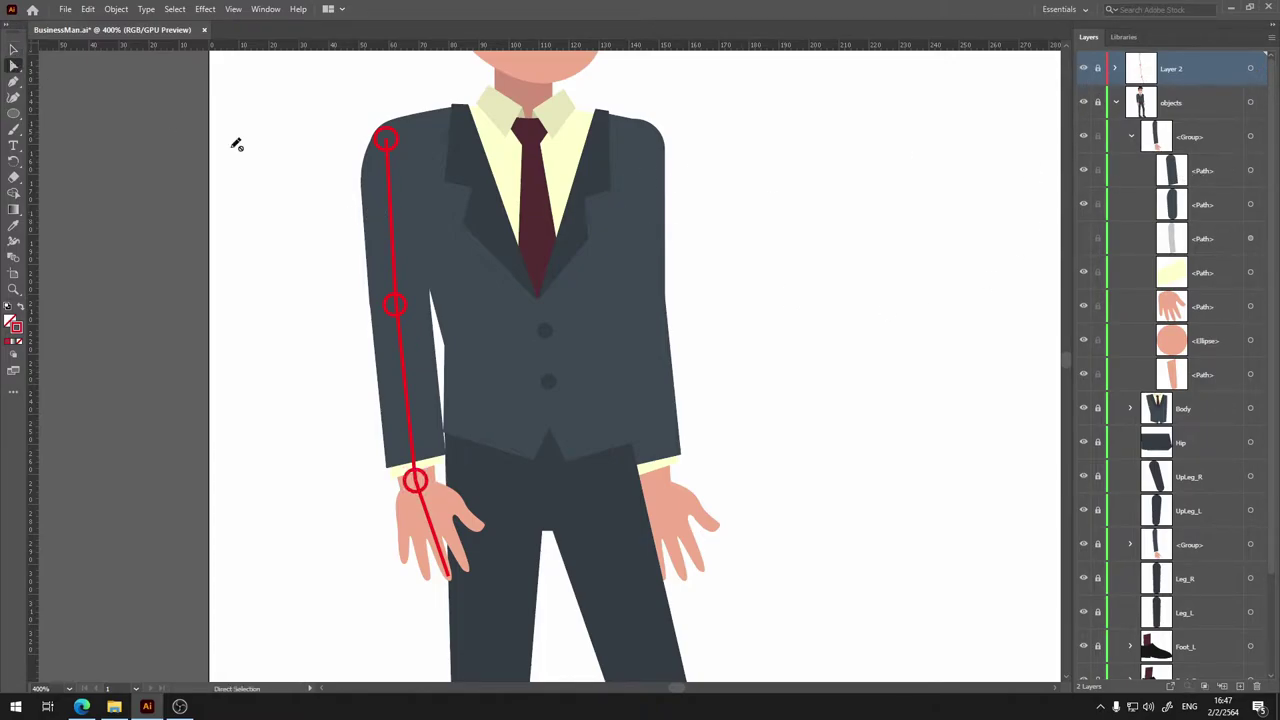
{"action": "left_click", "coordinate": [1179, 166]}
{"action": "left_click", "coordinate": [1178, 148]}
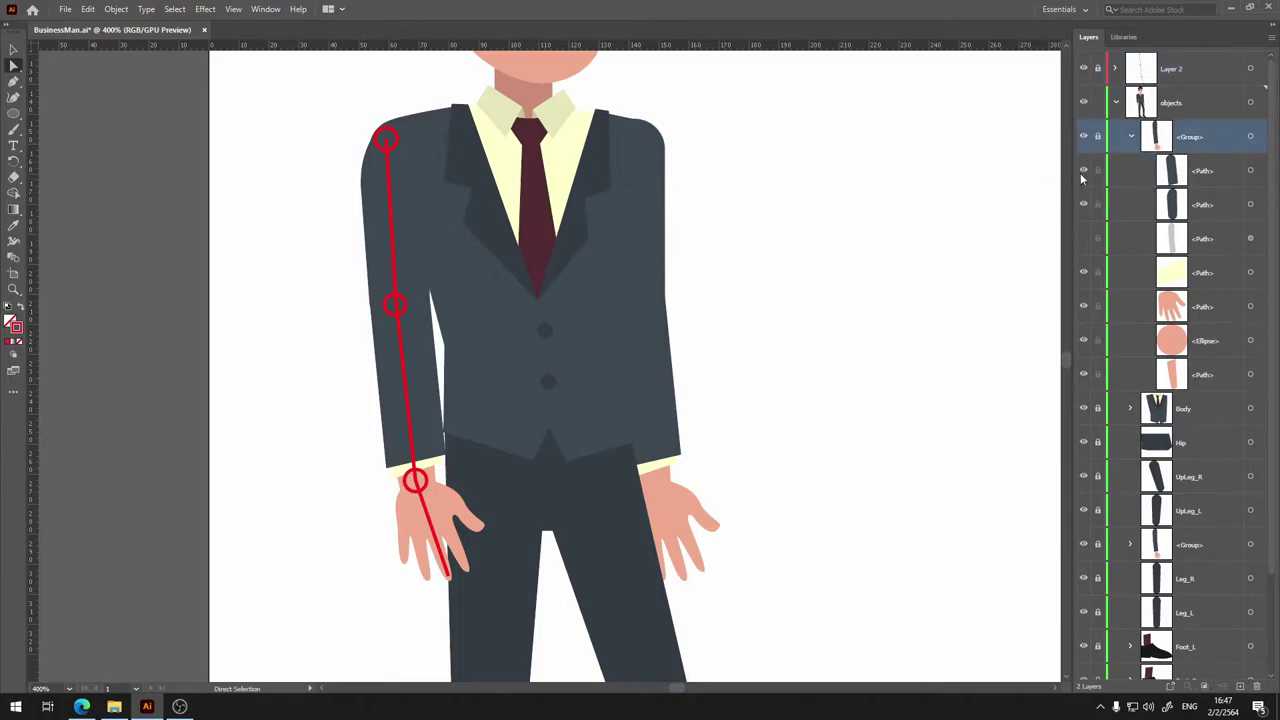
Inspect the sleeve and hand paths, marquee the whole arm, then make Layer 2 the target.
{"action": "left_click", "coordinate": [407, 215]}
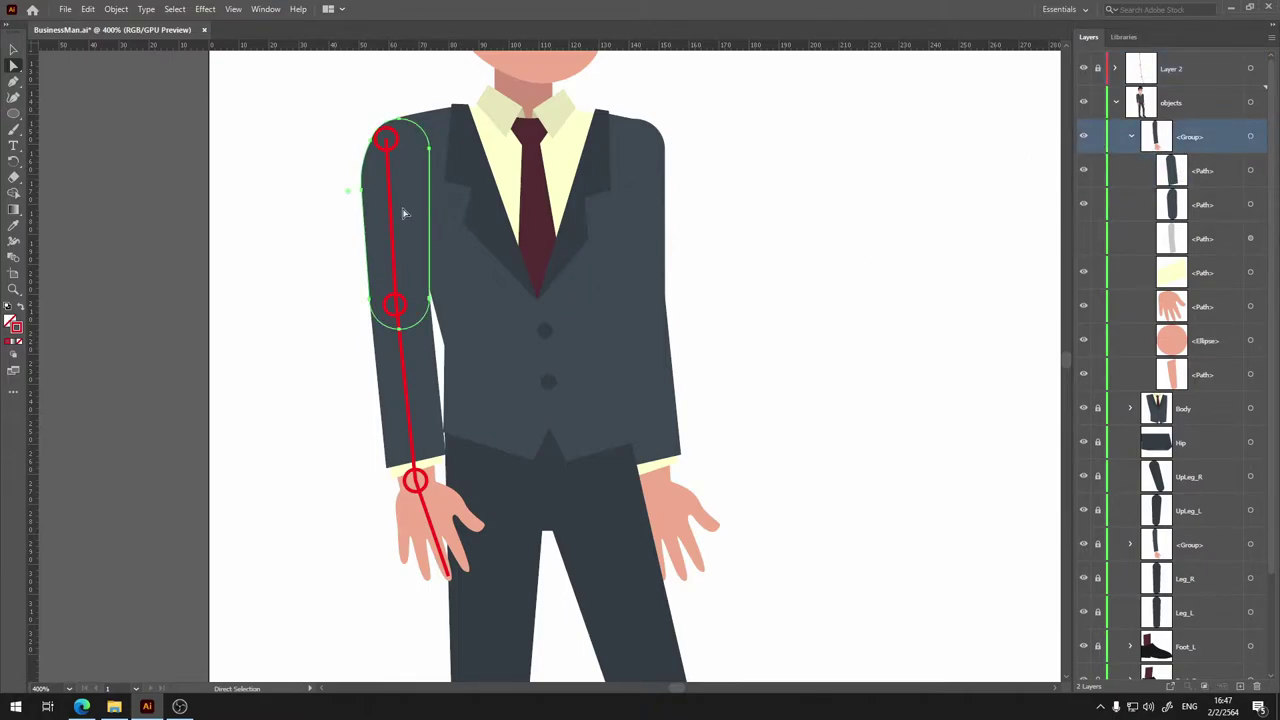
{"action": "left_click", "coordinate": [423, 363]}
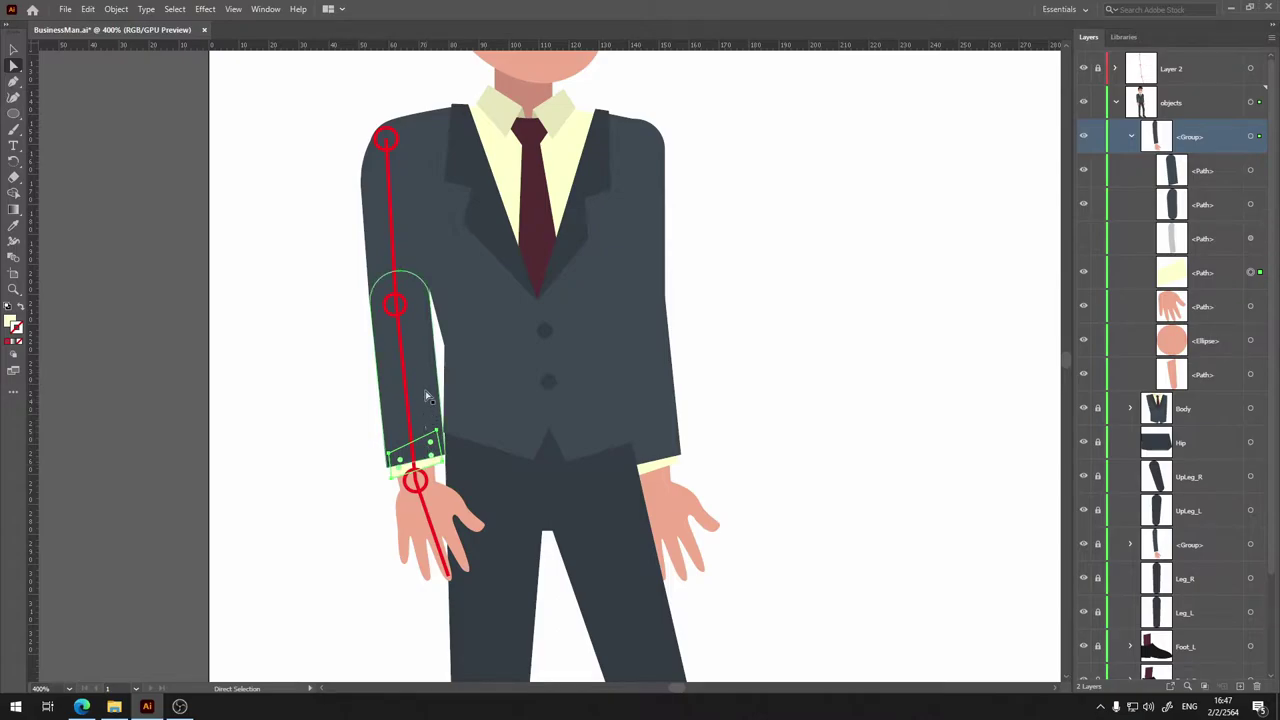
{"action": "left_click", "coordinate": [429, 486]}
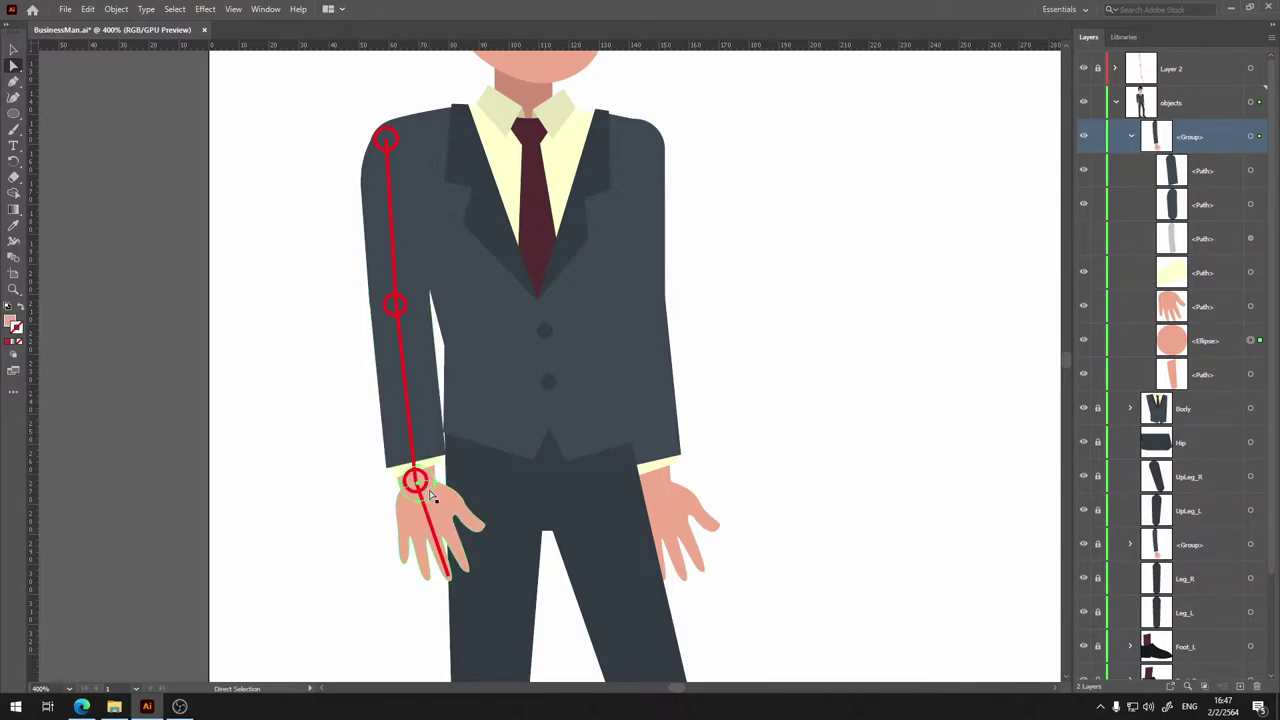
{"action": "left_click", "coordinate": [437, 472]}
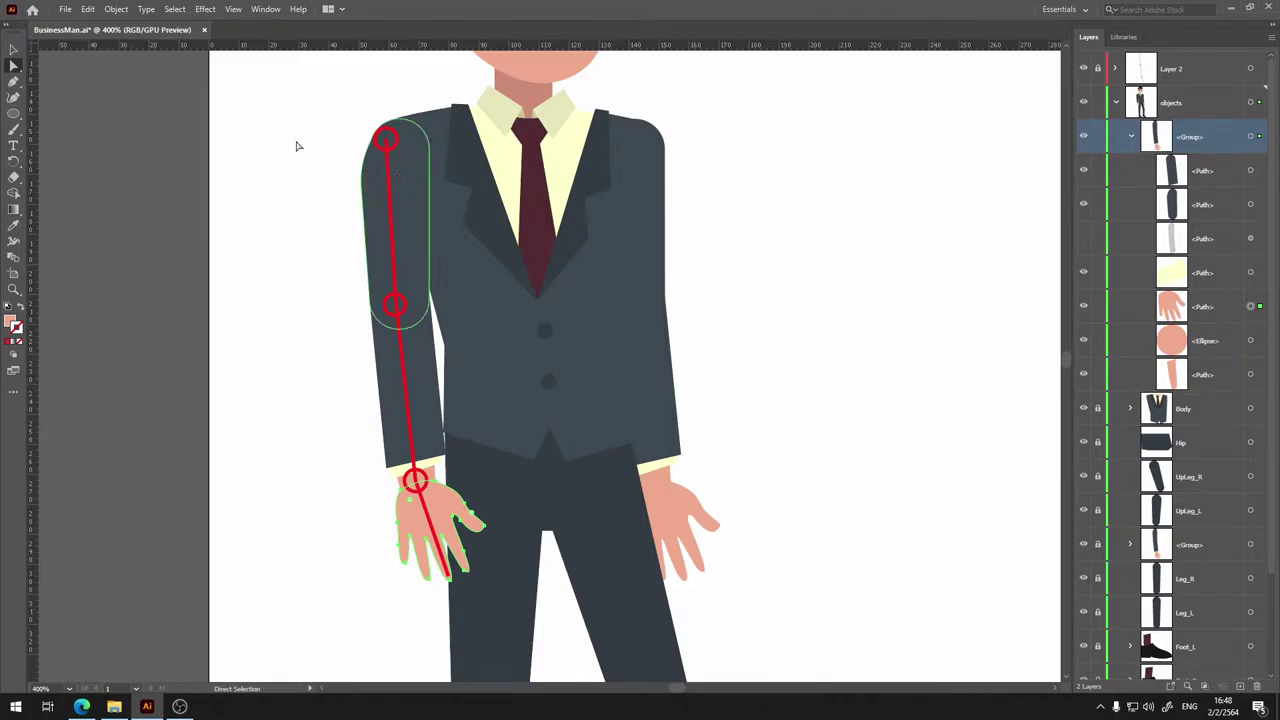
{"action": "left_click_drag", "start_coordinate": [277, 92], "coordinate": [531, 574]}
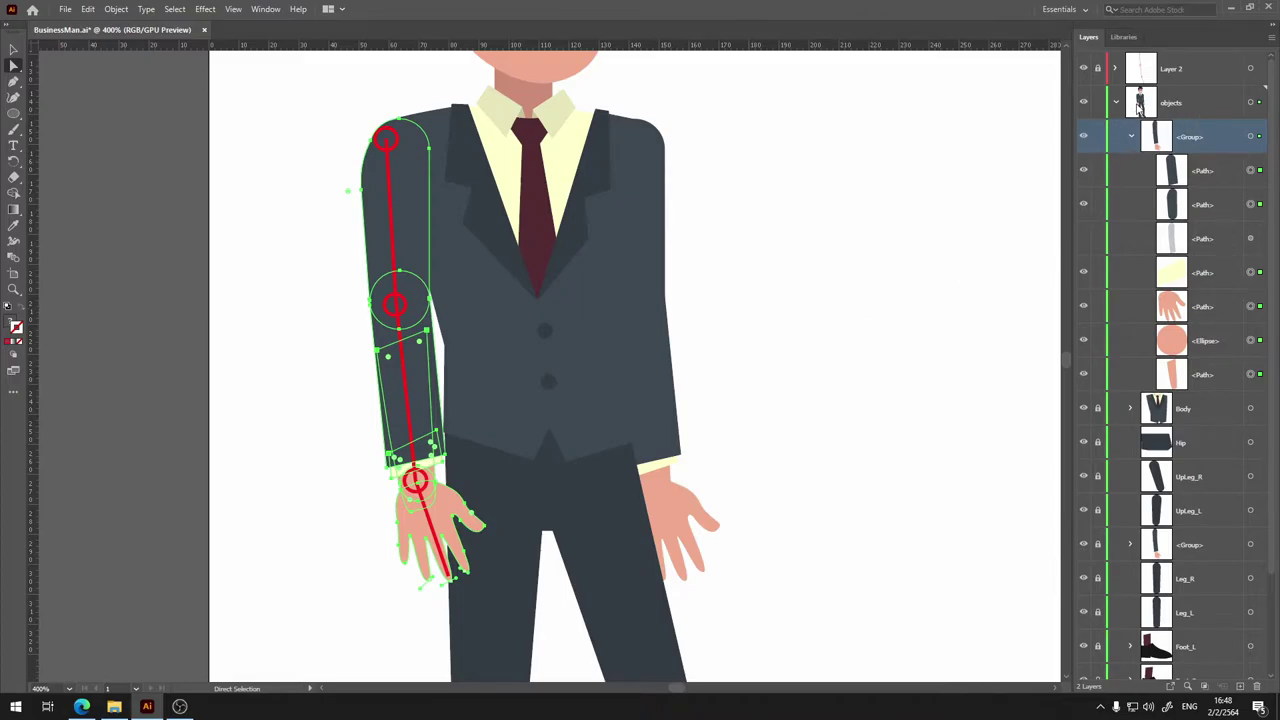
{"action": "left_click", "coordinate": [1178, 77]}
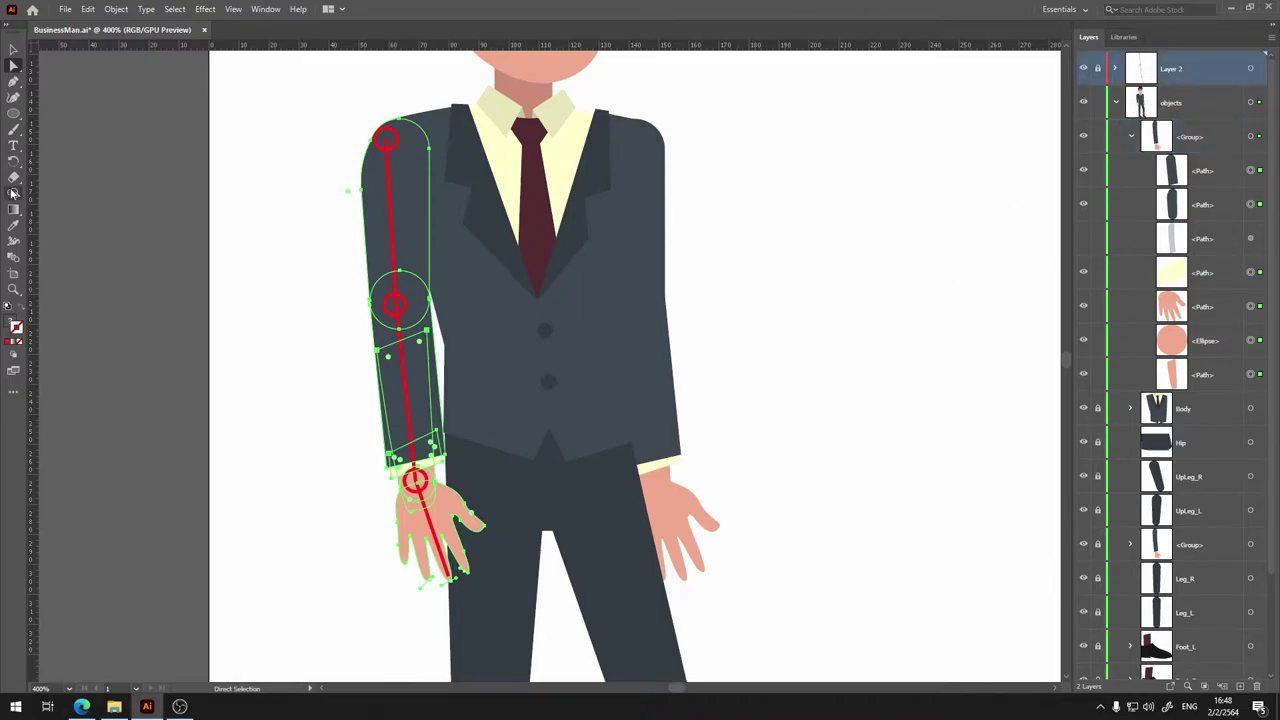
{"action": "left_click", "coordinate": [13, 113]}
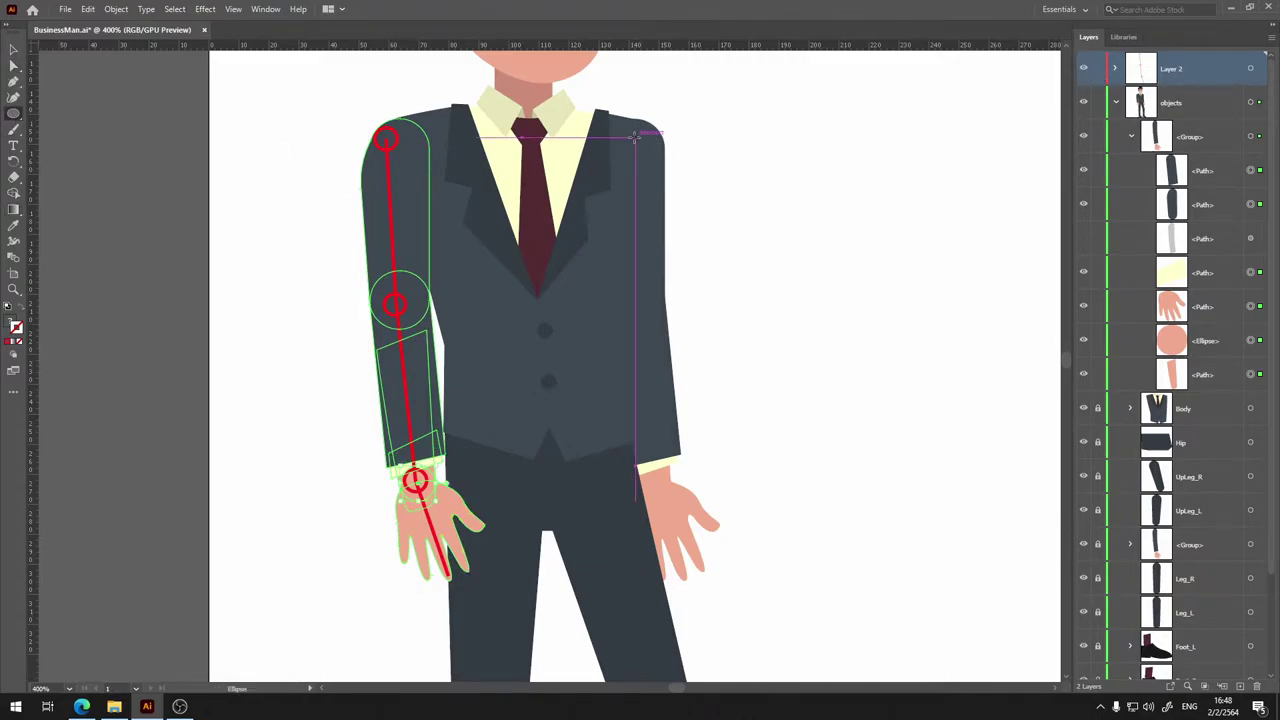
Draw red-outlined joint circles on the shoulder, elbow and wrist.
{"action": "left_click_drag", "start_coordinate": [640, 142], "coordinate": [651, 160]}
{"action": "left_click_drag", "start_coordinate": [642, 308], "coordinate": [653, 327]}
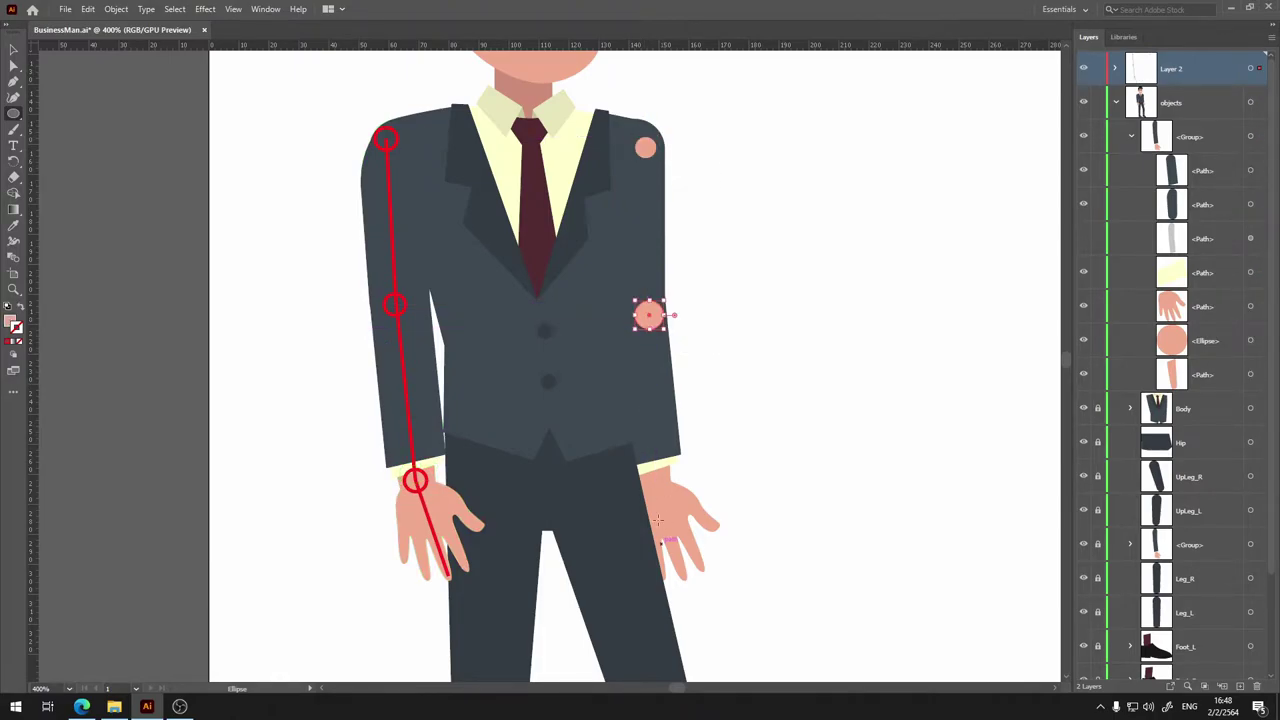
{"action": "left_click", "coordinate": [8, 345]}
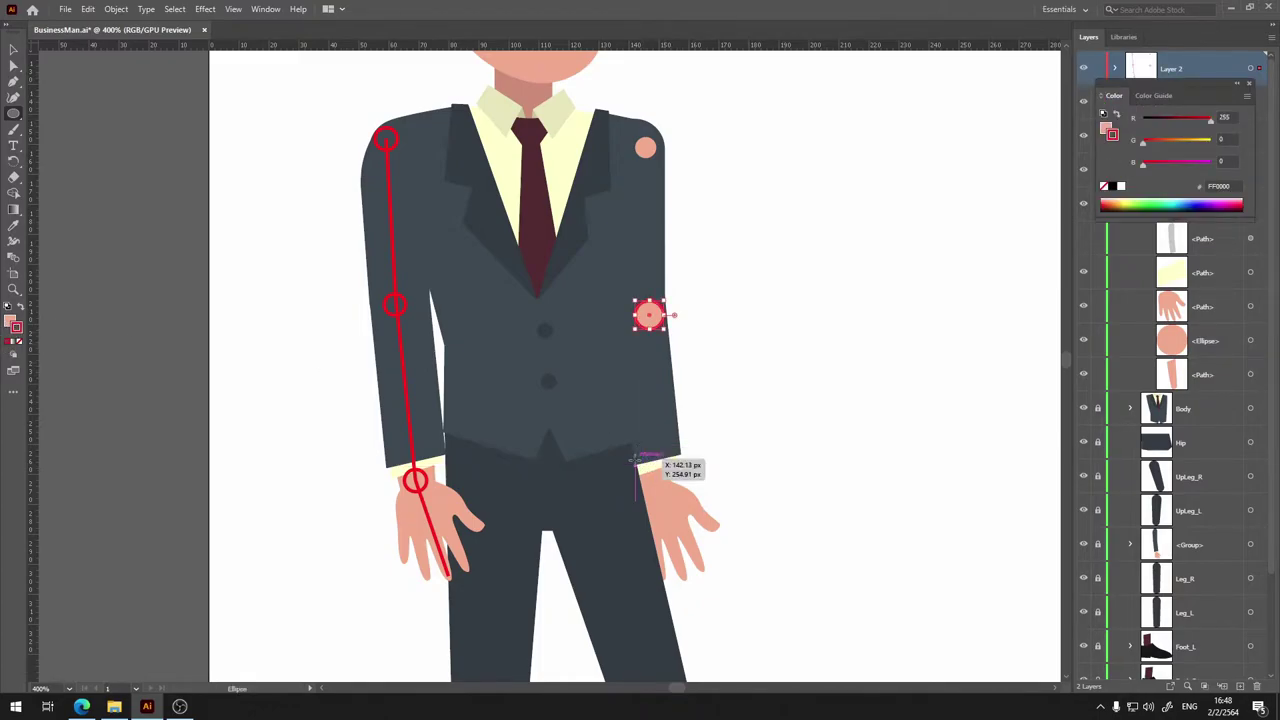
{"action": "left_click_drag", "start_coordinate": [640, 464], "coordinate": [670, 491]}
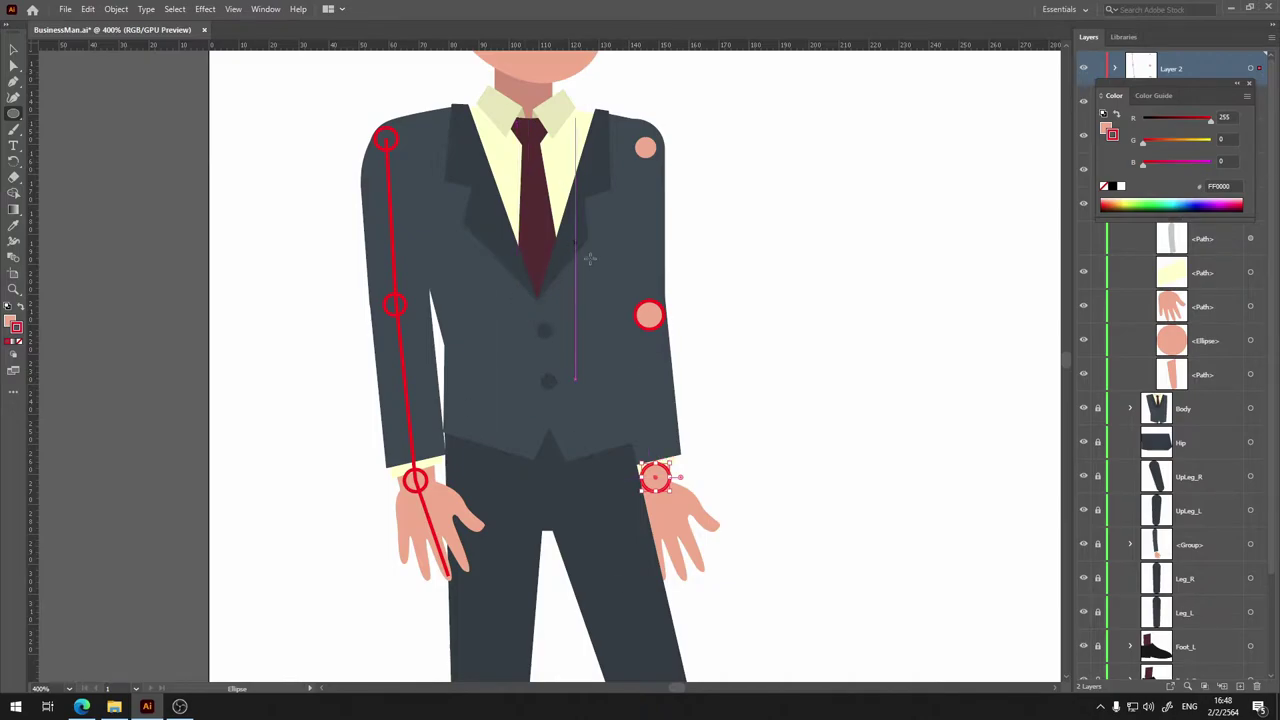
Add neck circles and move the chin circle down onto the collar.
{"action": "scroll", "coordinate": [547, 248], "scroll_direction": "up", "scroll_amount": 2}
{"action": "scroll", "coordinate": [547, 248], "scroll_direction": "up", "scroll_amount": 2}
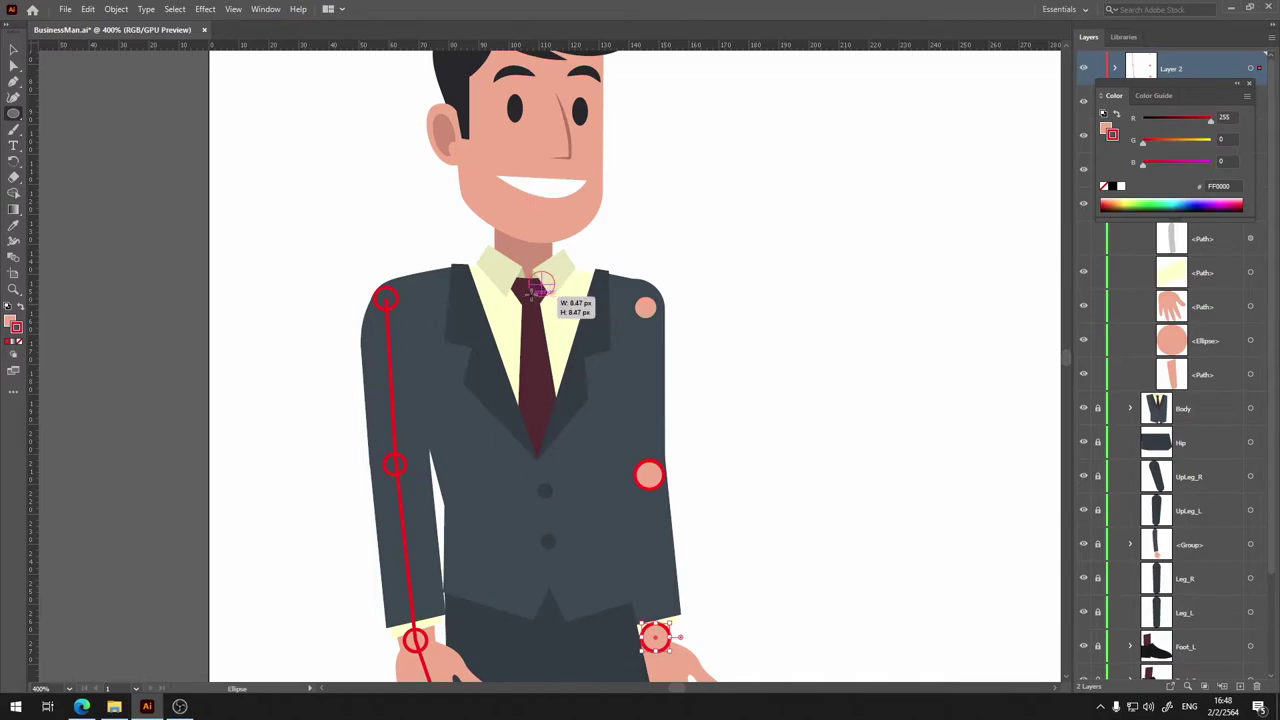
{"action": "left_click_drag", "start_coordinate": [529, 270], "coordinate": [535, 290]}
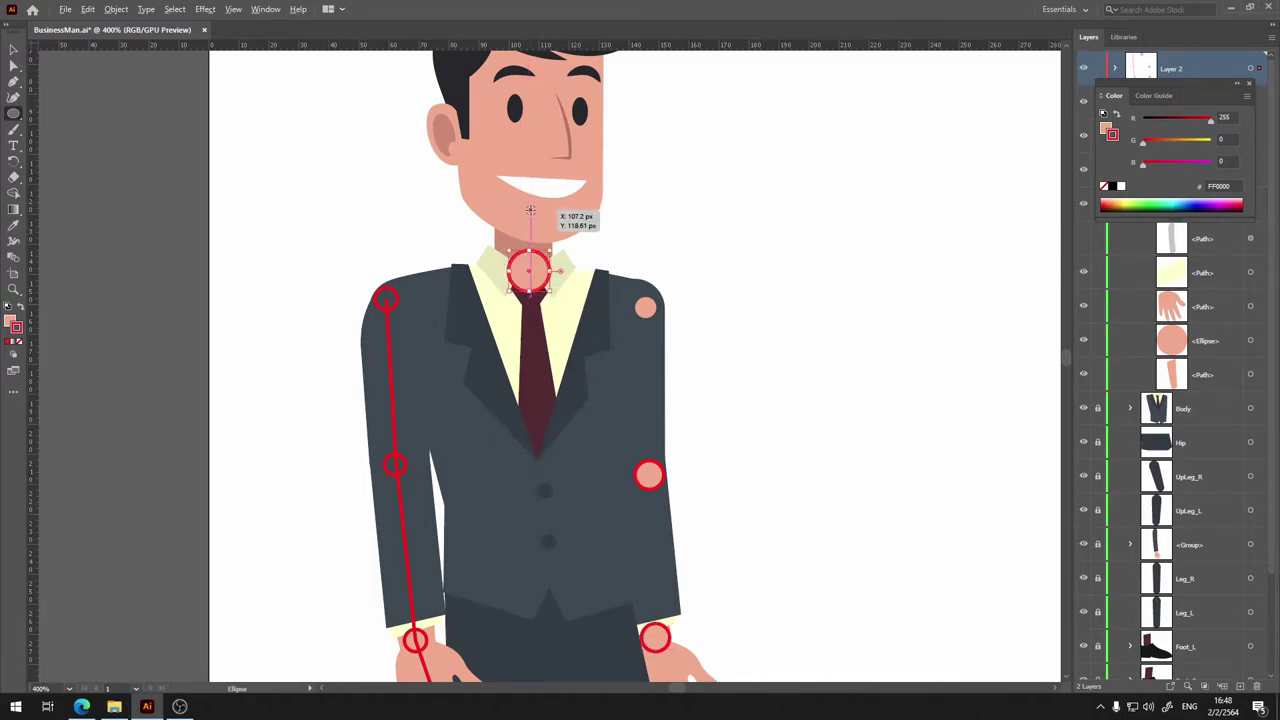
{"action": "left_click_drag", "start_coordinate": [529, 211], "coordinate": [545, 226]}
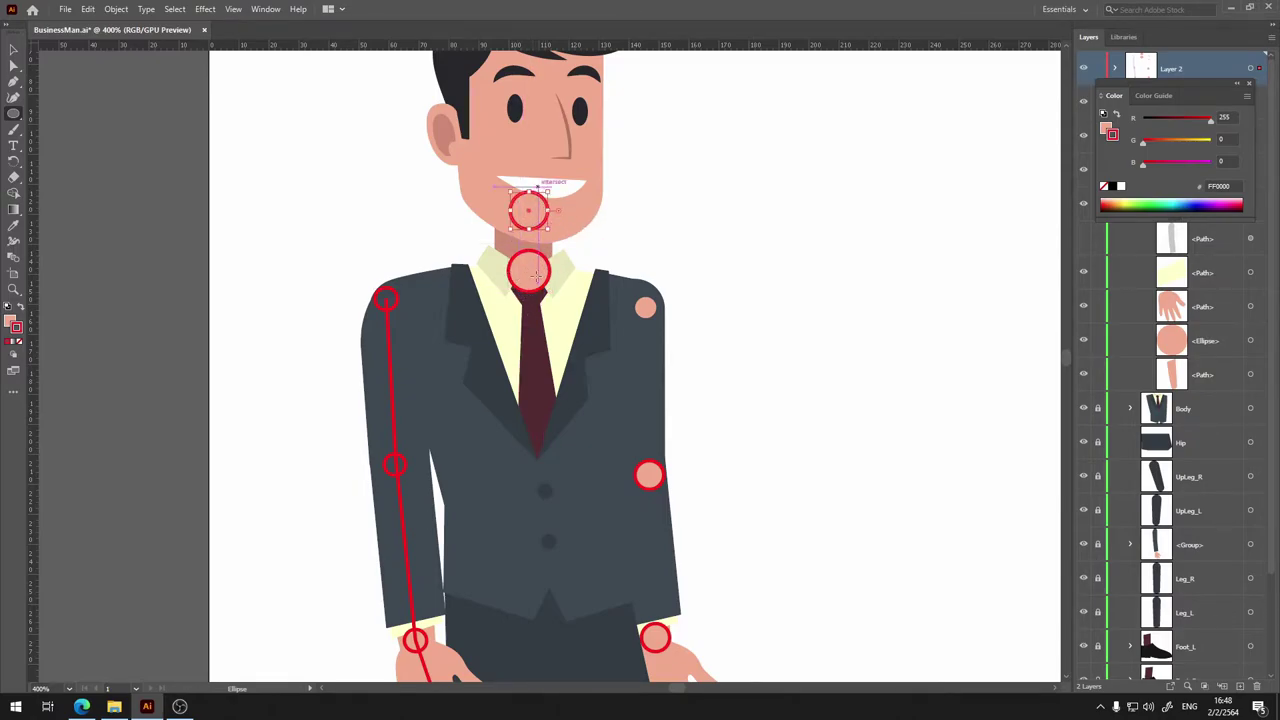
{"action": "key", "text": "ctrl"}
{"action": "left_click_drag", "start_coordinate": [538, 228], "coordinate": [538, 288]}
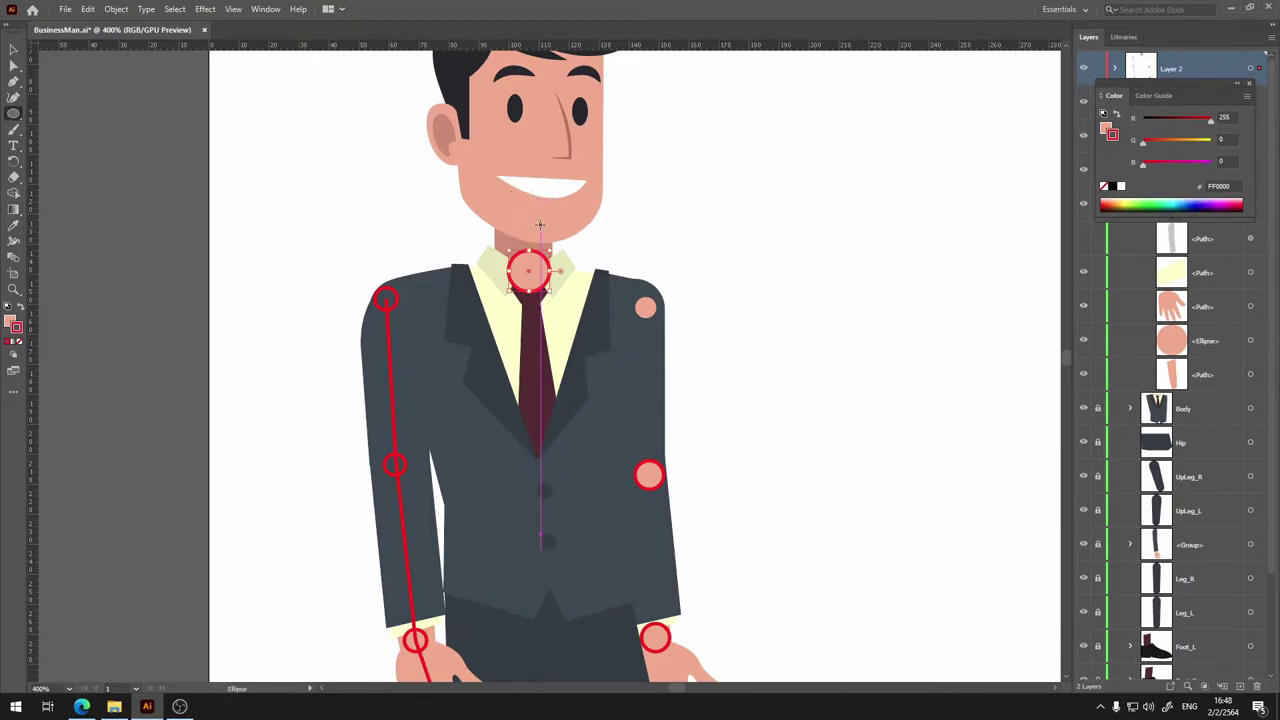
Draw large circles at the jacket's waist and on the chest.
{"action": "scroll", "coordinate": [587, 179], "scroll_direction": "up", "scroll_amount": 2}
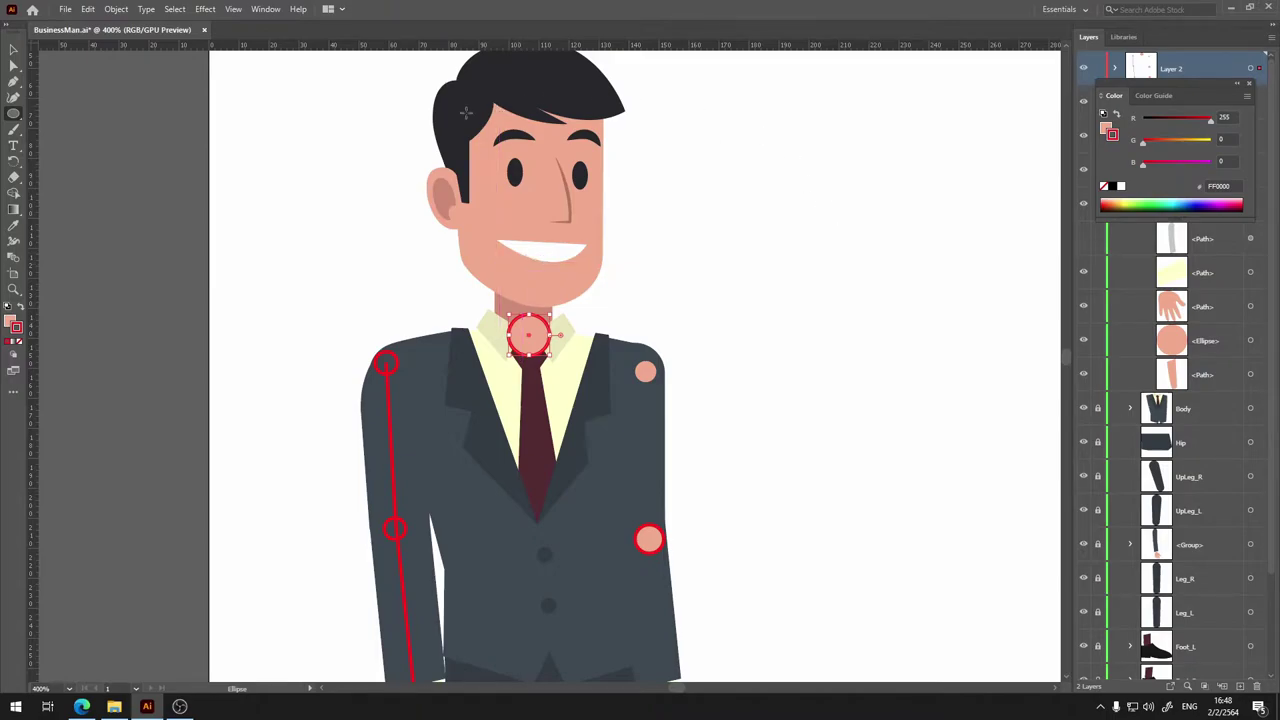
{"action": "scroll", "coordinate": [667, 181], "scroll_direction": "down", "scroll_amount": 1}
{"action": "scroll", "coordinate": [560, 272], "scroll_direction": "up", "scroll_amount": 3}
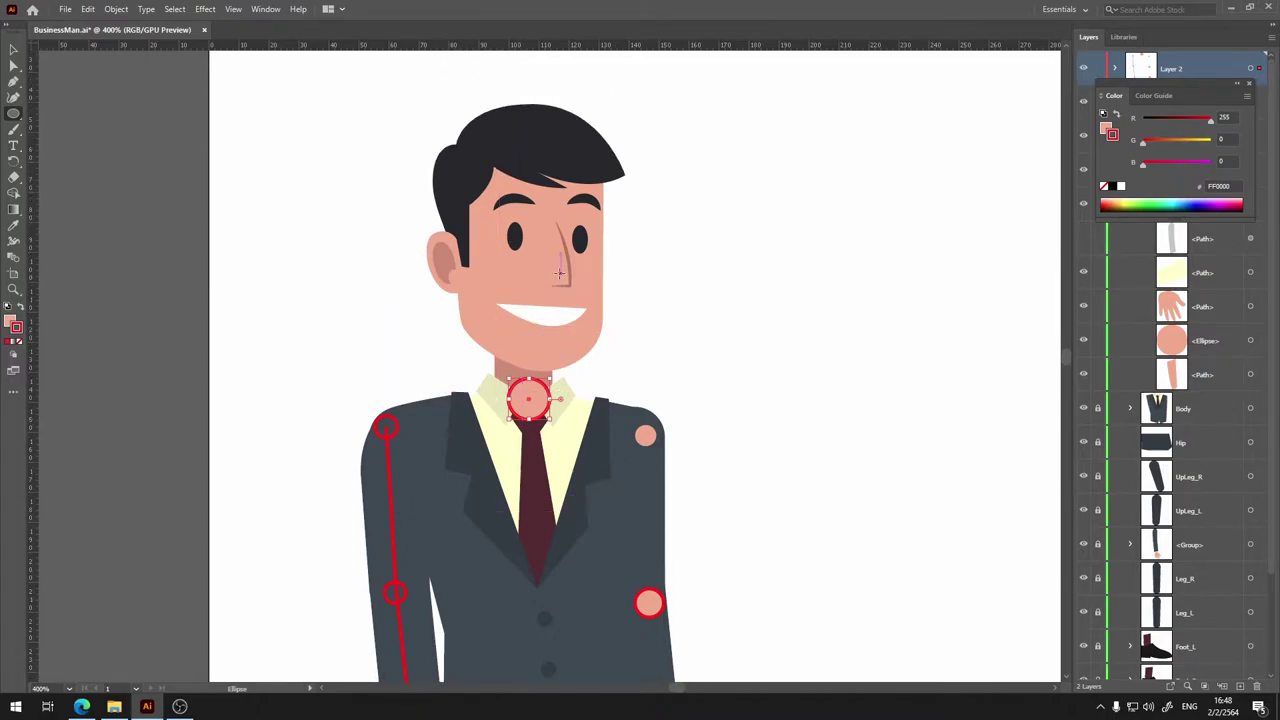
{"action": "scroll", "coordinate": [495, 385], "scroll_direction": "down", "scroll_amount": 4}
{"action": "scroll", "coordinate": [495, 385], "scroll_direction": "down", "scroll_amount": 3}
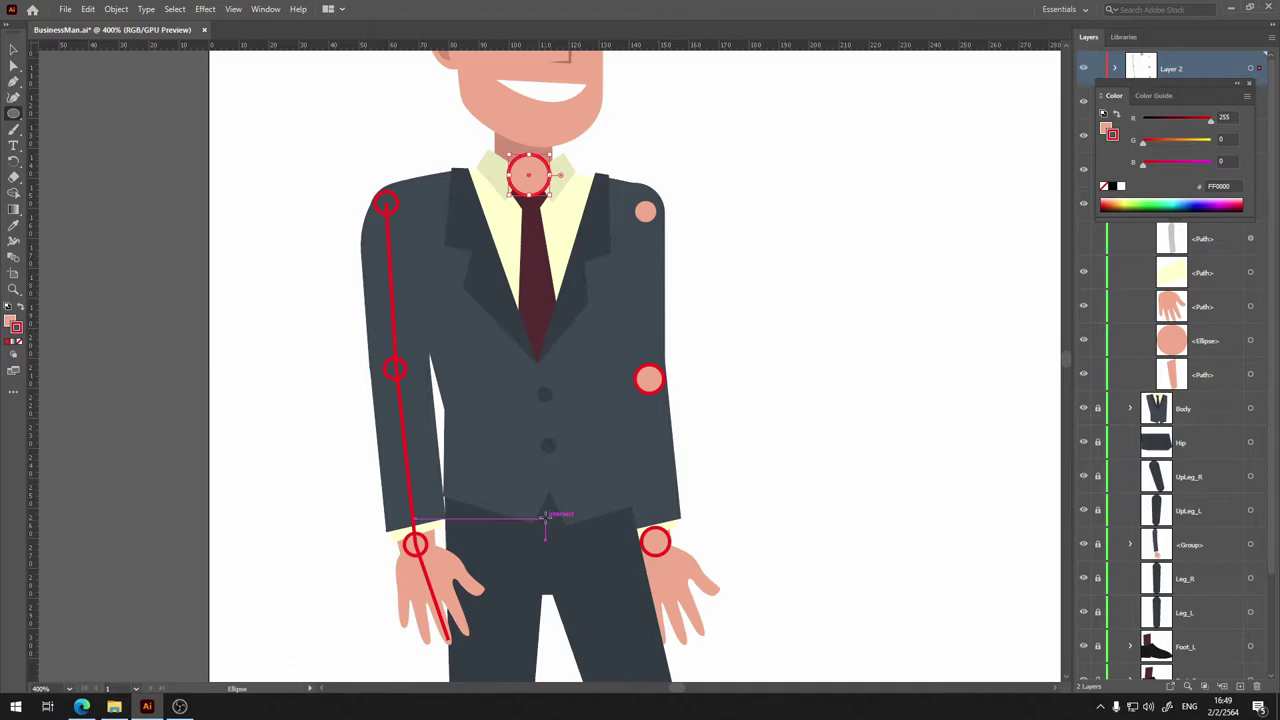
{"action": "left_click_drag", "start_coordinate": [545, 517], "coordinate": [600, 572]}
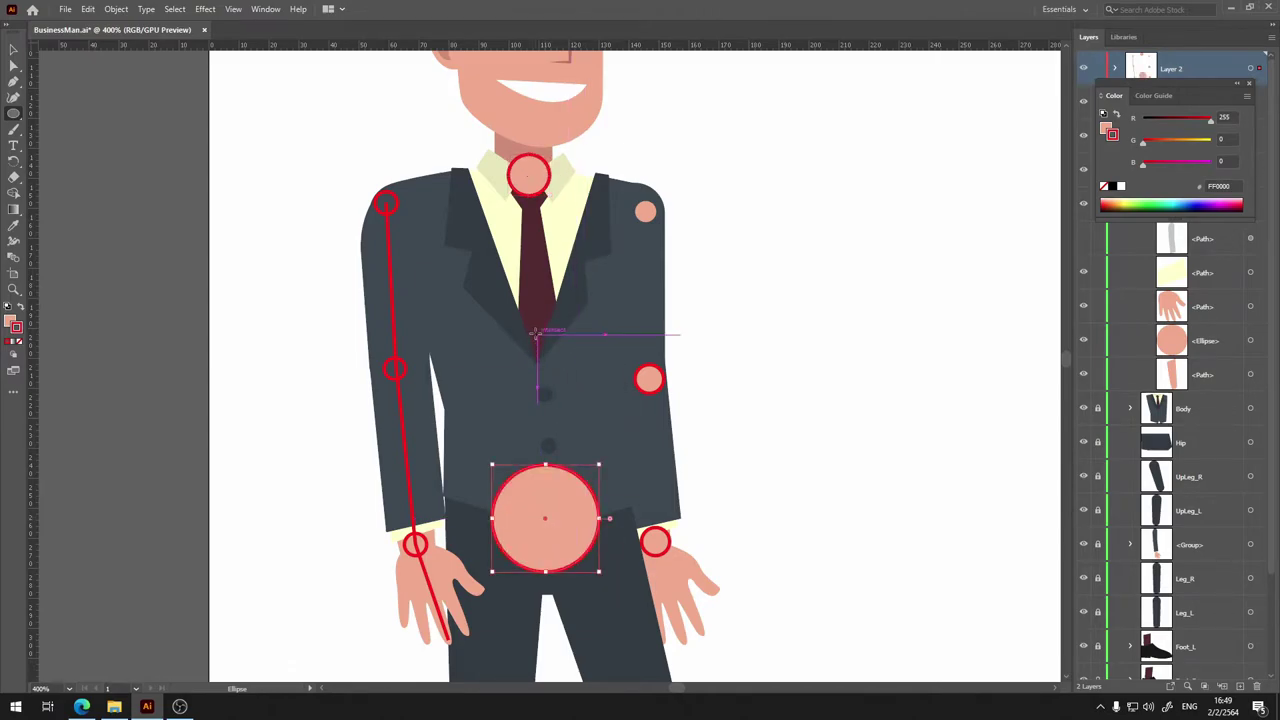
{"action": "left_click_drag", "start_coordinate": [537, 334], "coordinate": [590, 387]}
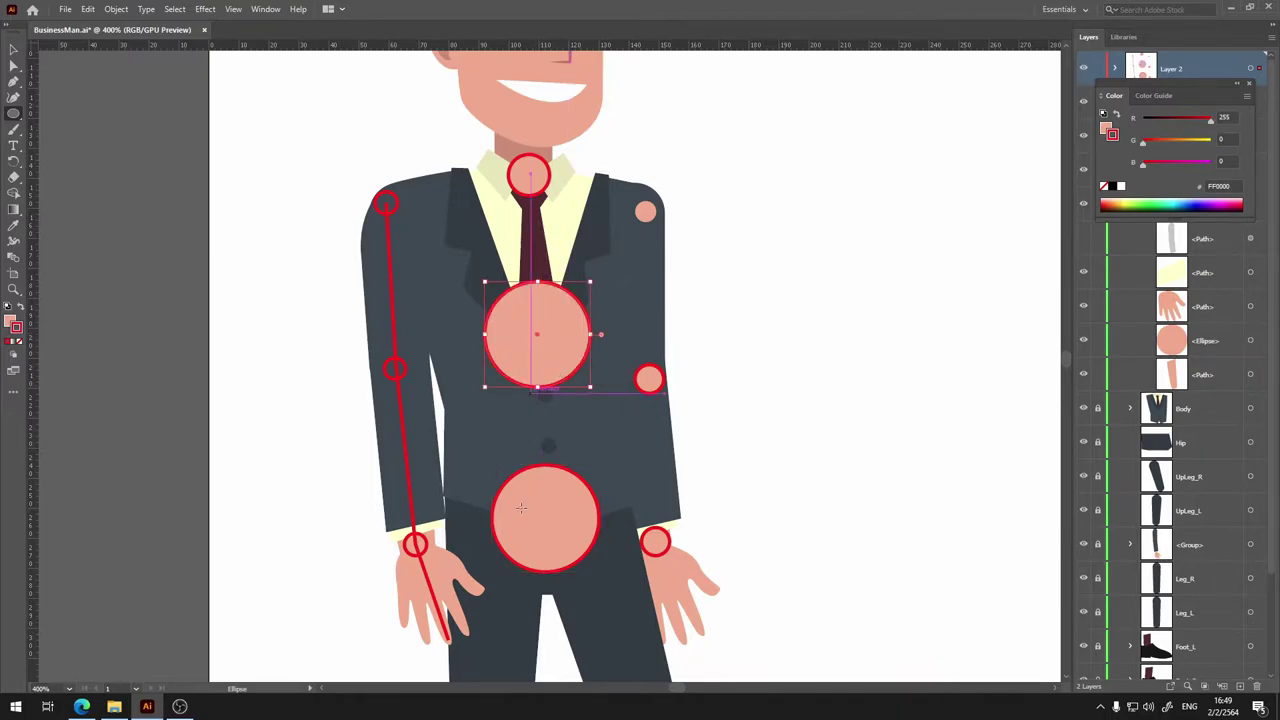
Draw the two hip circles beside the belly circle.
{"action": "scroll", "coordinate": [594, 100], "scroll_direction": "up", "scroll_amount": 2}
{"action": "scroll", "coordinate": [594, 100], "scroll_direction": "up", "scroll_amount": 2}
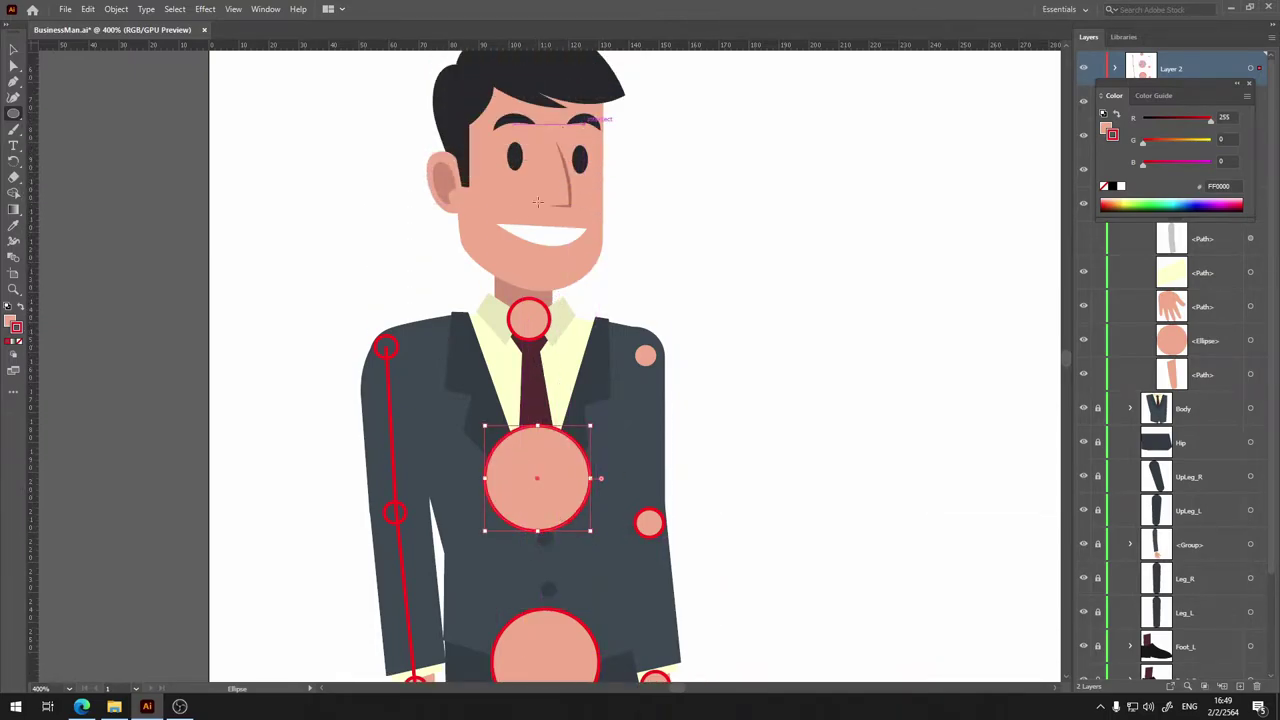
{"action": "scroll", "coordinate": [594, 300], "scroll_direction": "down", "scroll_amount": 2}
{"action": "scroll", "coordinate": [594, 407], "scroll_direction": "down", "scroll_amount": 5}
{"action": "scroll", "coordinate": [594, 408], "scroll_direction": "down", "scroll_amount": 3}
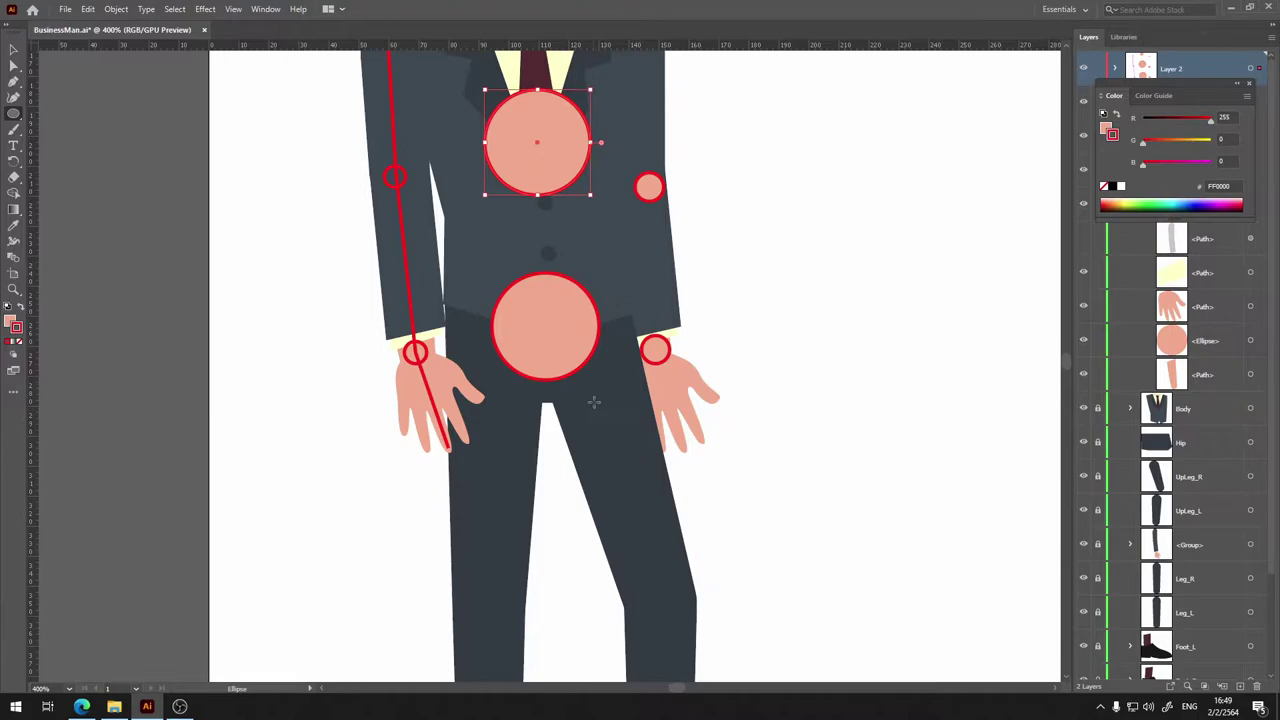
{"action": "scroll", "coordinate": [600, 330], "scroll_direction": "down", "scroll_amount": 3}
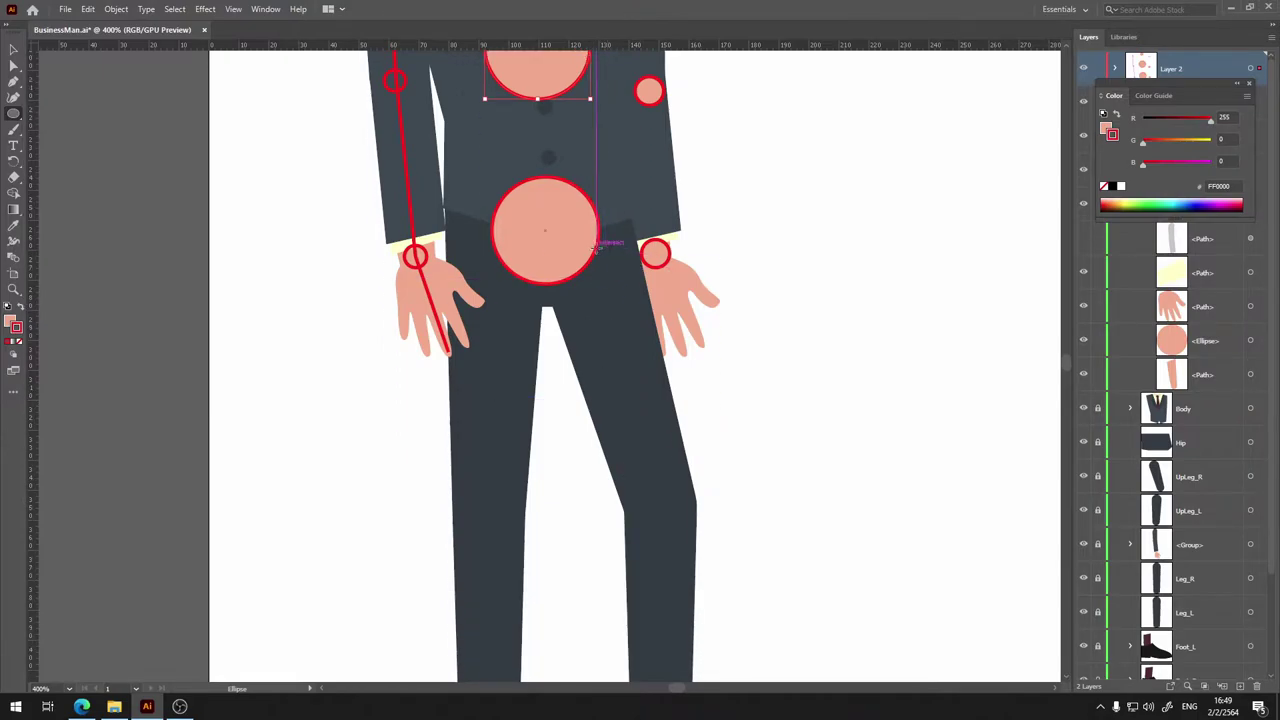
{"action": "left_click_drag", "start_coordinate": [607, 260], "coordinate": [482, 266]}
{"action": "left_click_drag", "start_coordinate": [660, 500], "coordinate": [690, 530]}
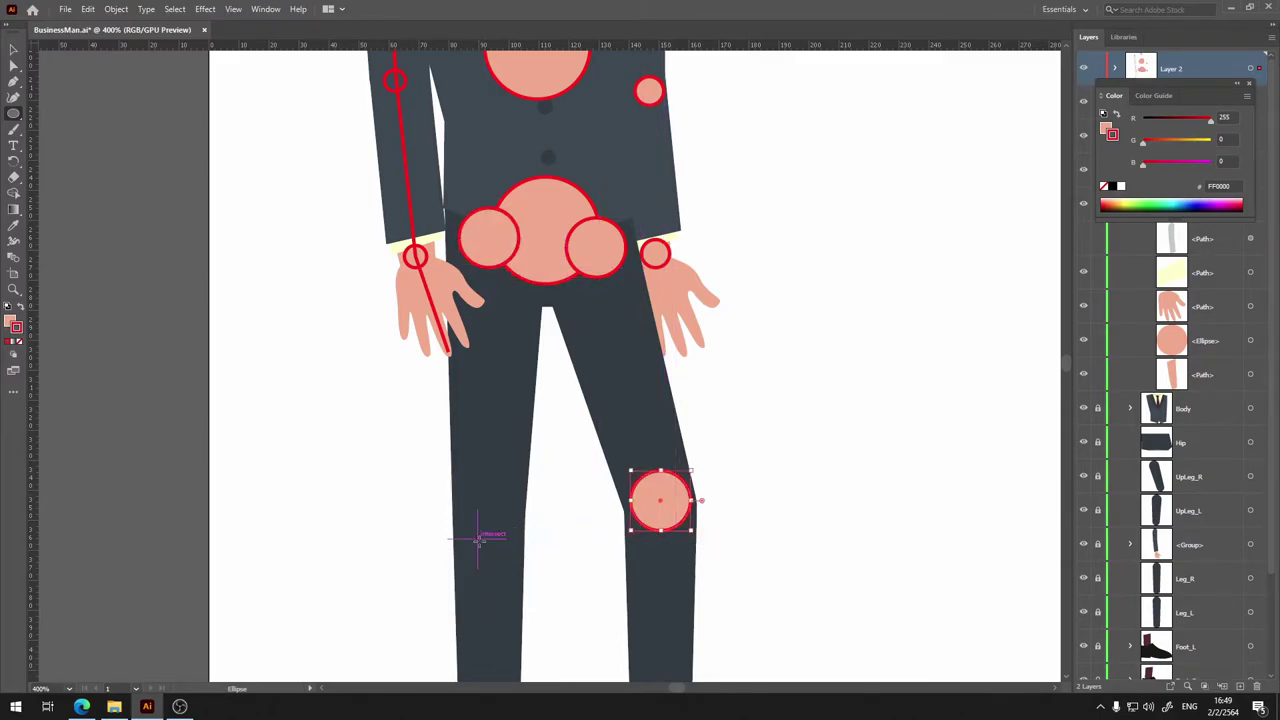
Add circles at the knee and both ankles, then zoom out to 200% to see the figure.
{"action": "left_click_drag", "start_coordinate": [478, 537], "coordinate": [508, 568]}
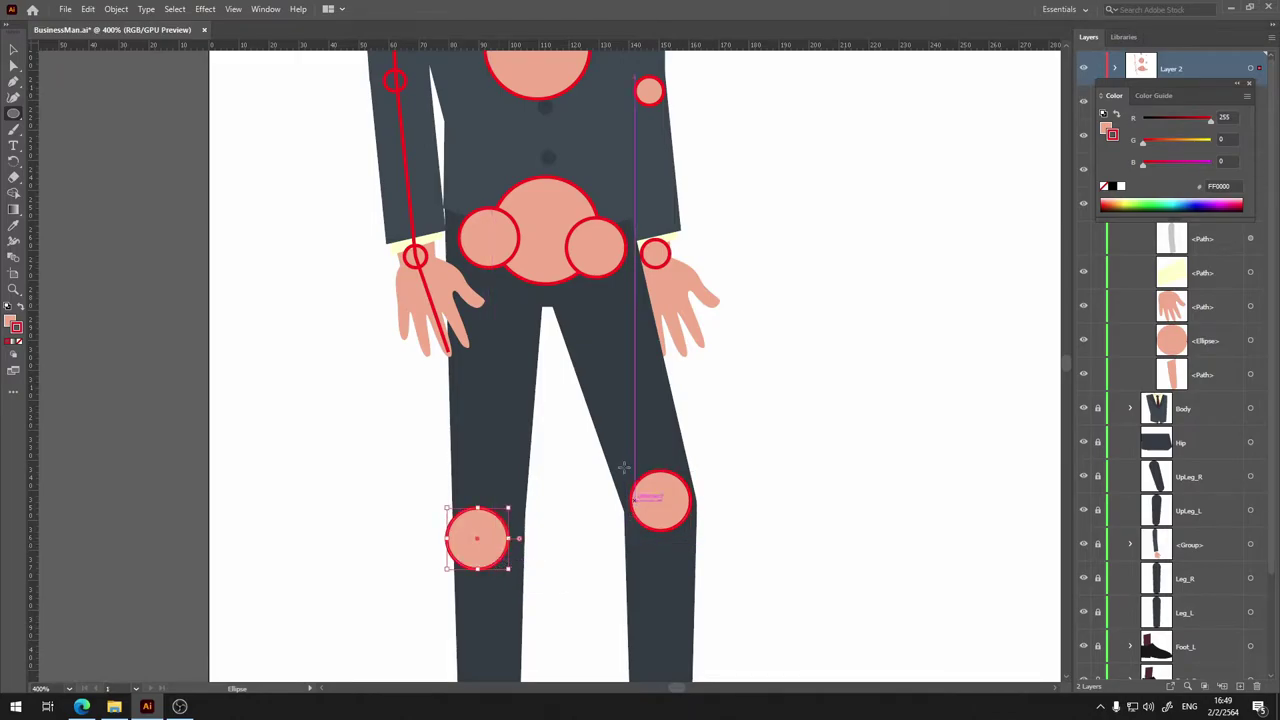
{"action": "mouse_move", "coordinate": [771, 214]}
{"action": "left_mouse_down"}
{"action": "mouse_move", "coordinate": [757, 471]}
{"action": "mouse_move", "coordinate": [815, 53]}
{"action": "left_mouse_up"}
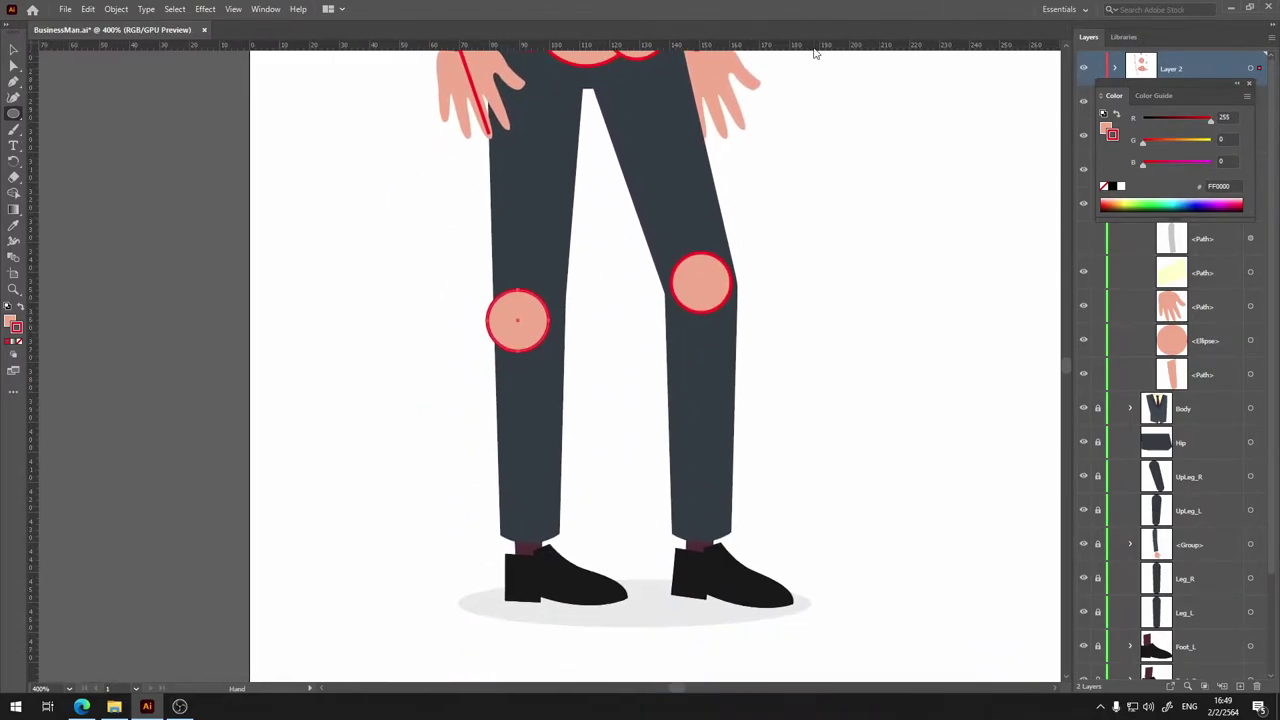
{"action": "left_click_drag", "start_coordinate": [698, 536], "coordinate": [713, 553]}
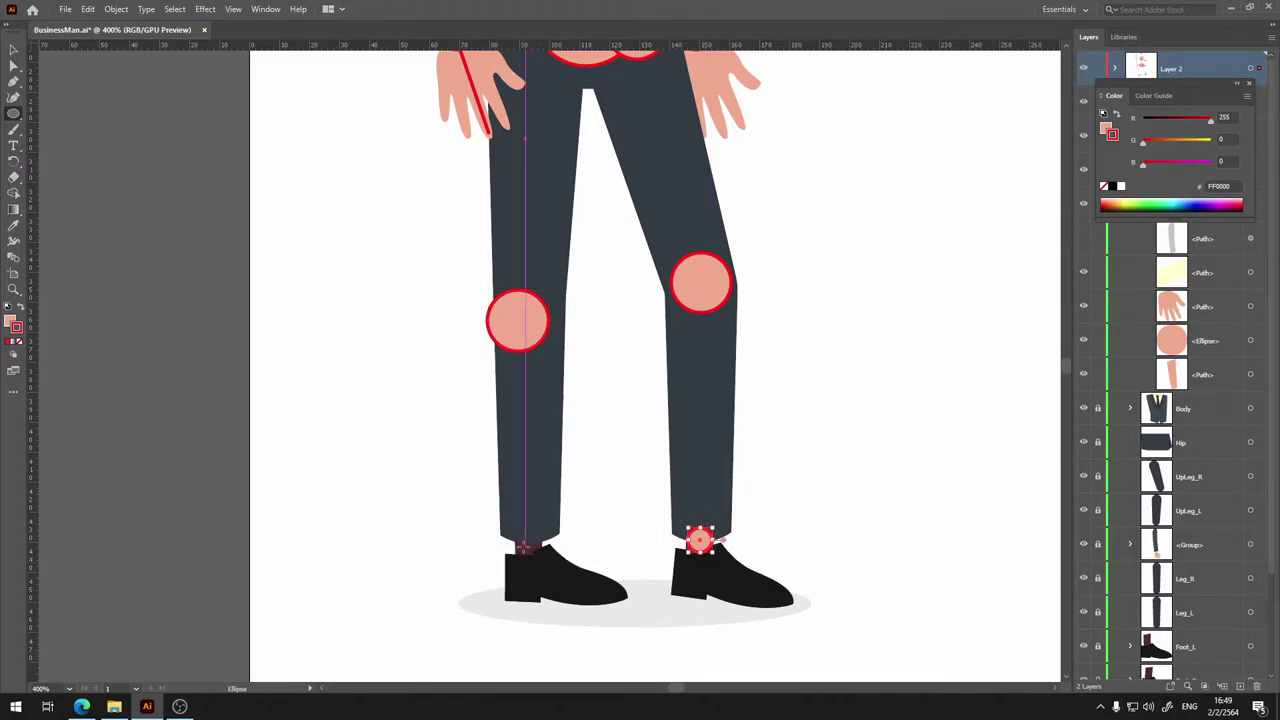
{"action": "left_click_drag", "start_coordinate": [522, 546], "coordinate": [538, 557]}
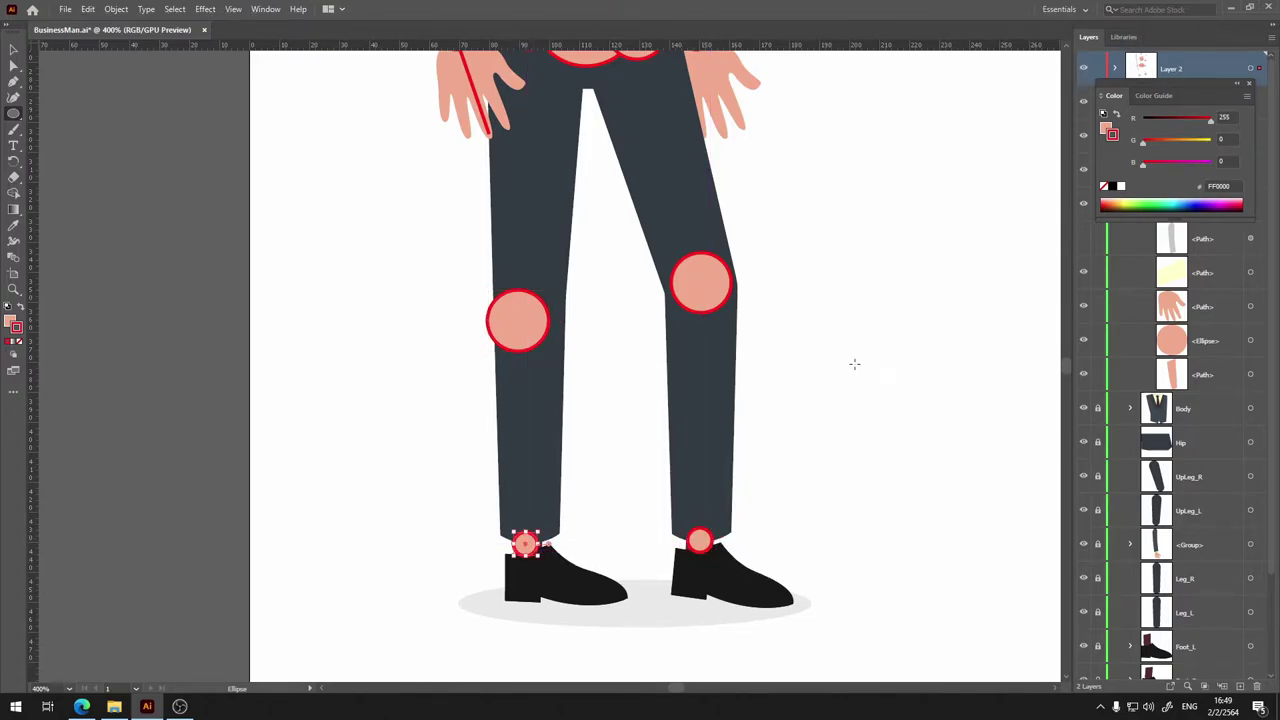
{"action": "left_click", "coordinate": [14, 50]}
{"action": "key", "text": "ctrl+minus"}
{"action": "key", "text": "ctrl+minus"}
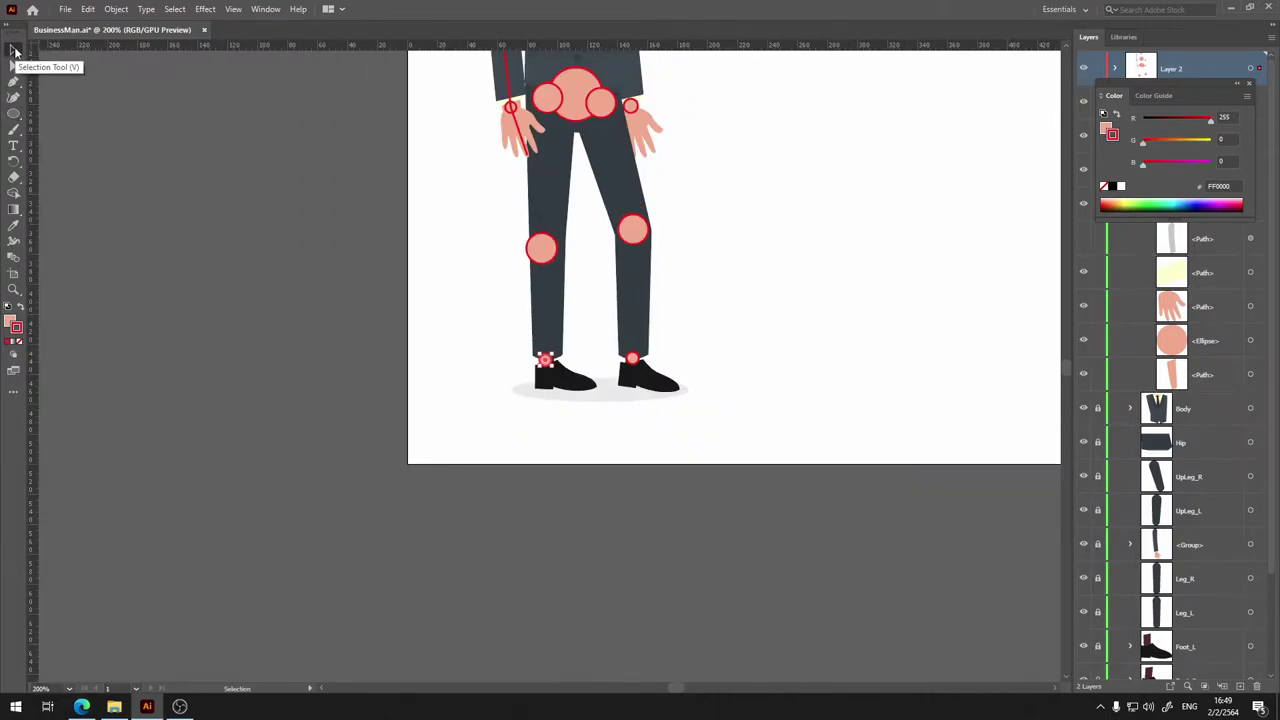
{"action": "scroll", "coordinate": [766, 251], "scroll_direction": "up", "scroll_amount": 5}
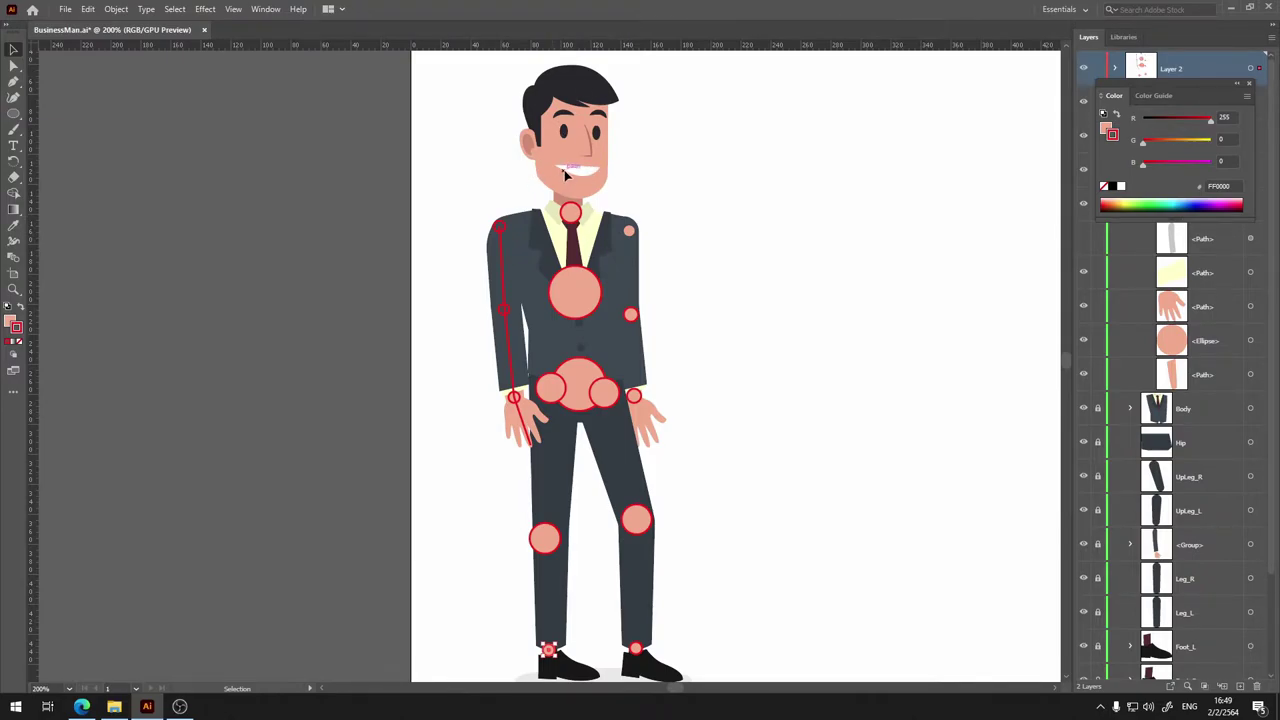
{"action": "scroll", "coordinate": [622, 428], "scroll_direction": "down", "scroll_amount": 1}
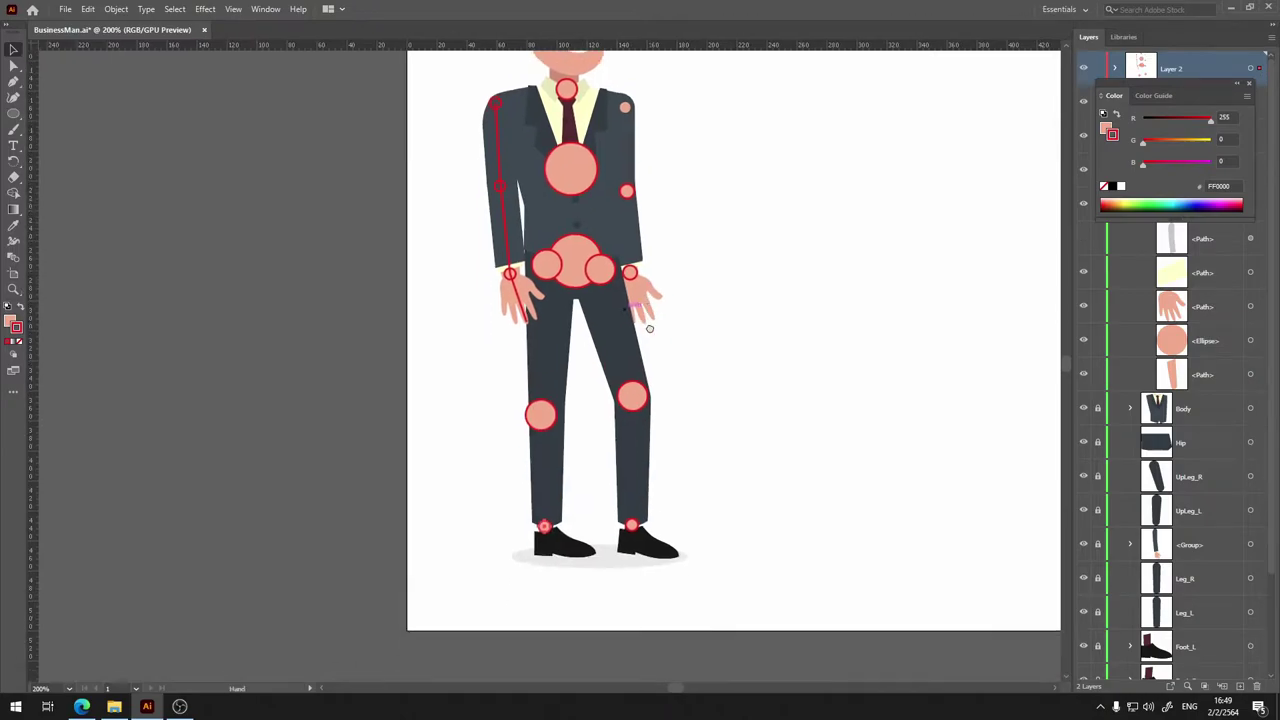
With the Line Segment tool, draw bone lines linking the shoulder, neck and chest circles.
{"action": "left_click", "coordinate": [16, 117]}
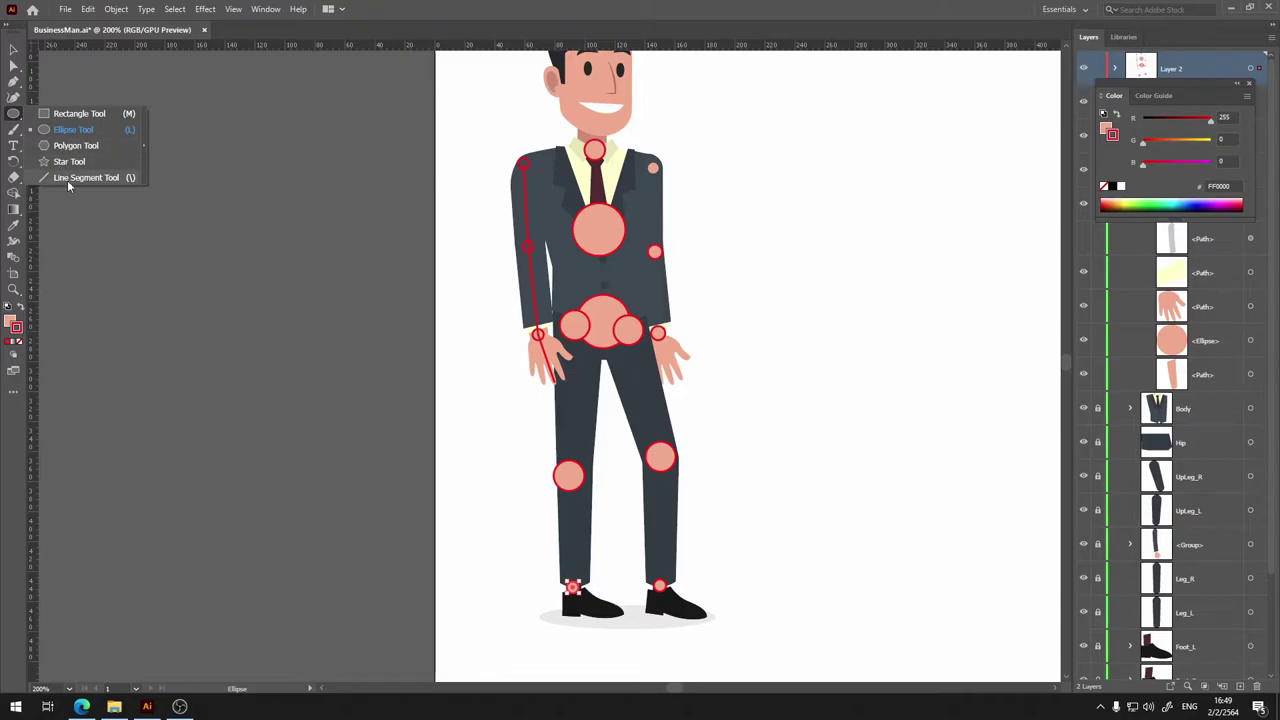
{"action": "left_click", "coordinate": [86, 177]}
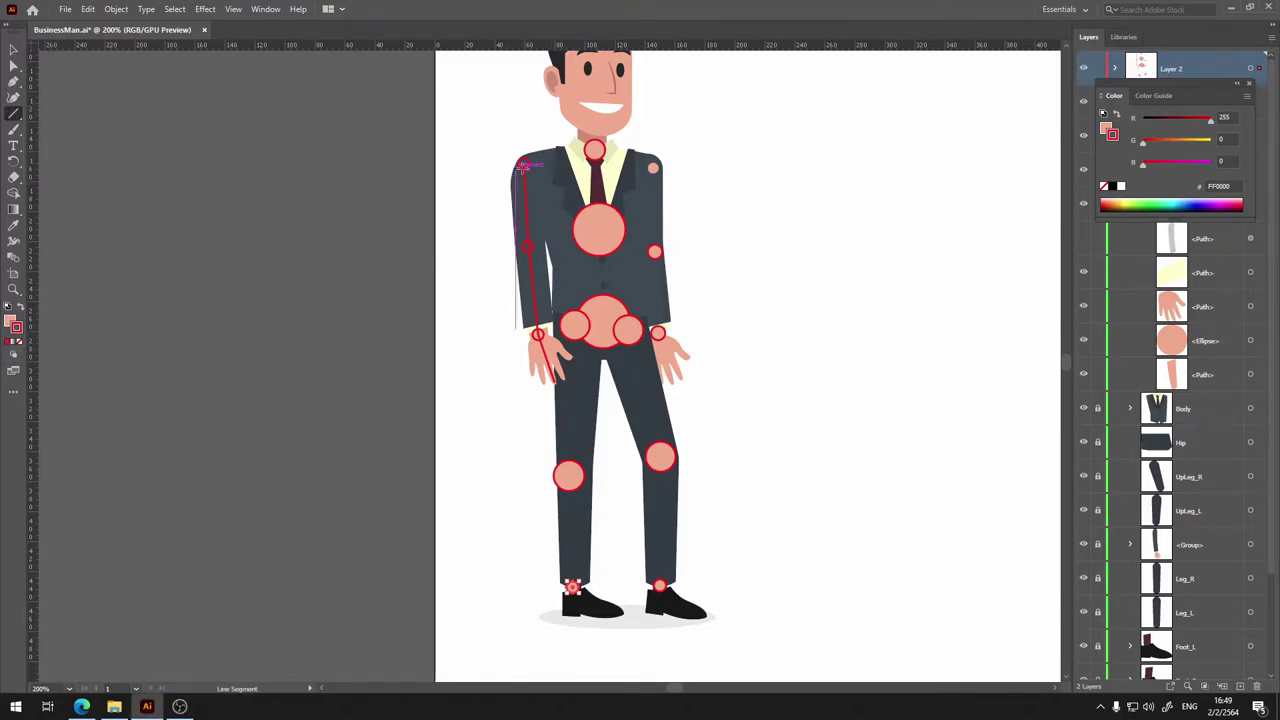
{"action": "left_click_drag", "start_coordinate": [523, 161], "coordinate": [594, 151]}
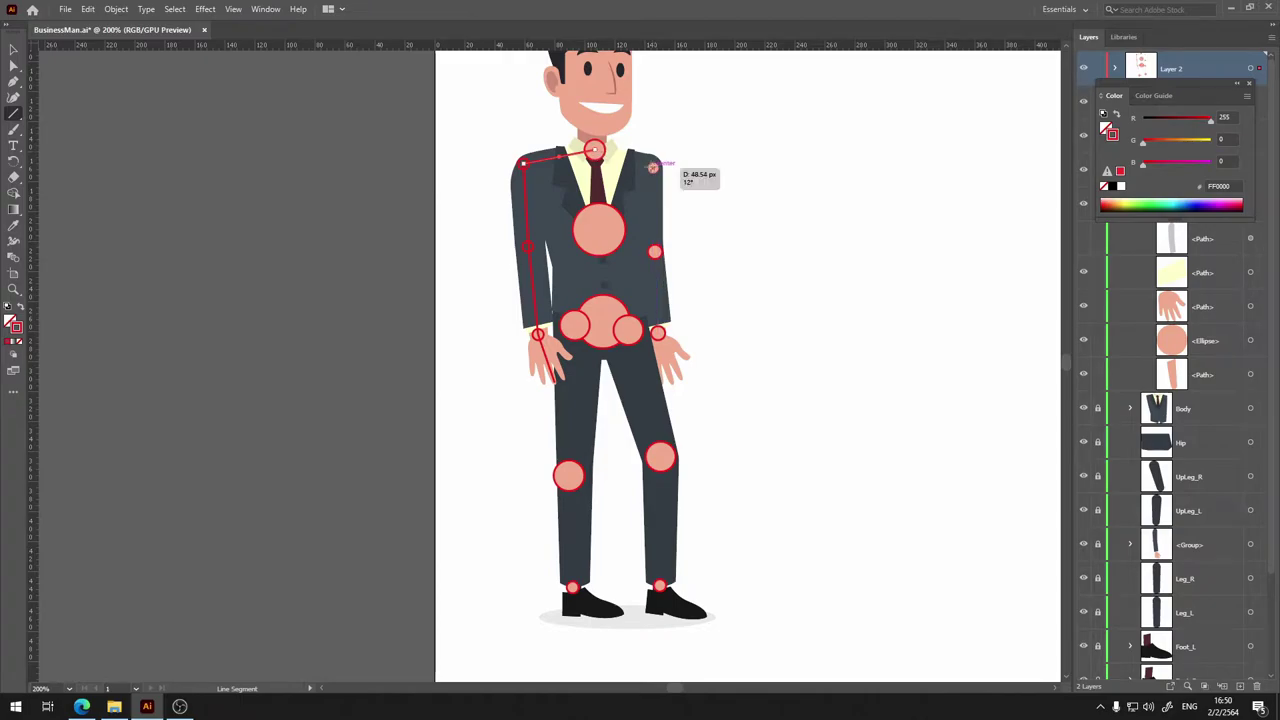
{"action": "left_click_drag", "start_coordinate": [599, 256], "coordinate": [601, 324]}
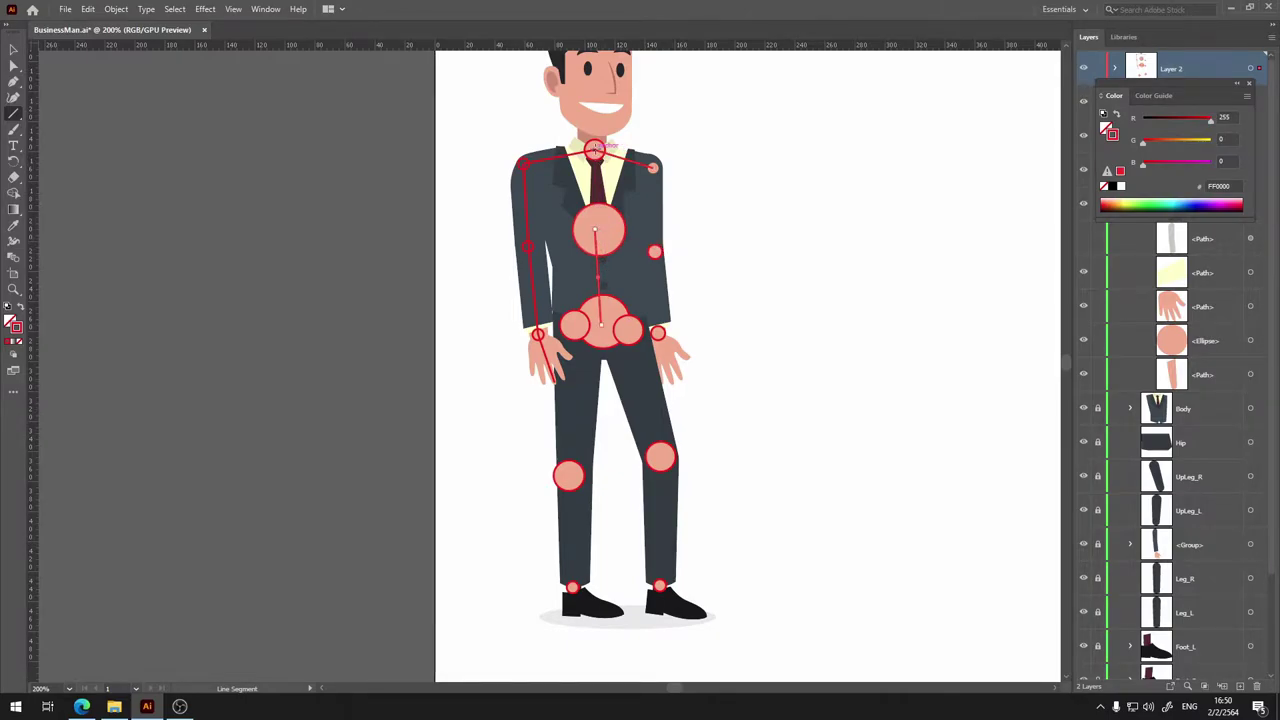
{"action": "left_click_drag", "start_coordinate": [595, 151], "coordinate": [596, 228]}
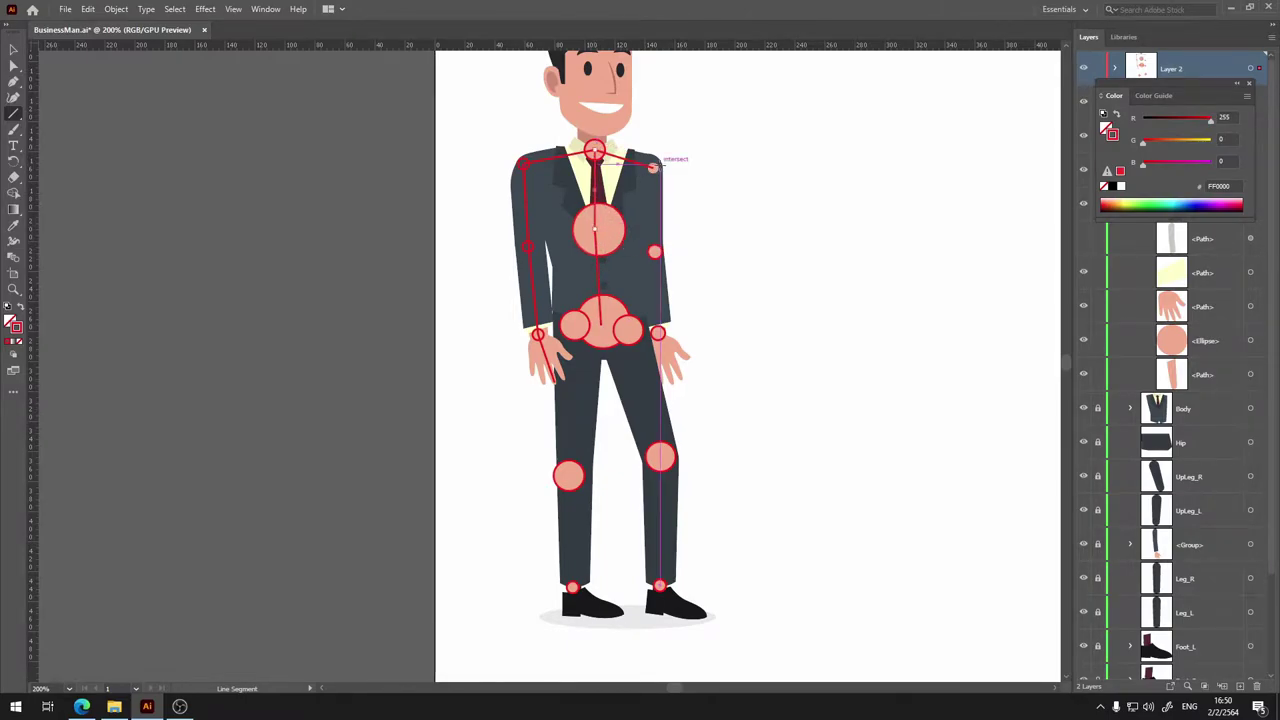
Draw the right arm's bones from shoulder to elbow, elbow to wrist, and hand to wrist.
{"action": "scroll", "coordinate": [713, 132], "scroll_direction": "up", "scroll_amount": 2}
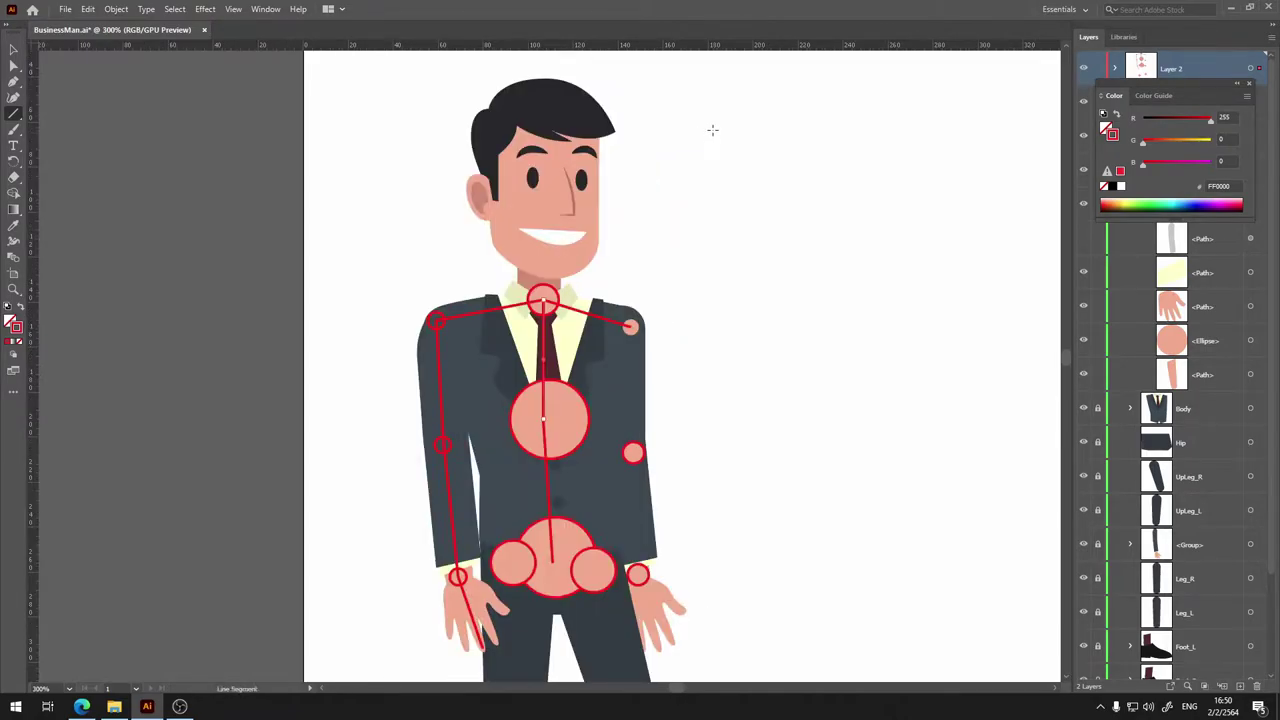
{"action": "scroll", "coordinate": [667, 274], "scroll_direction": "down", "scroll_amount": 2}
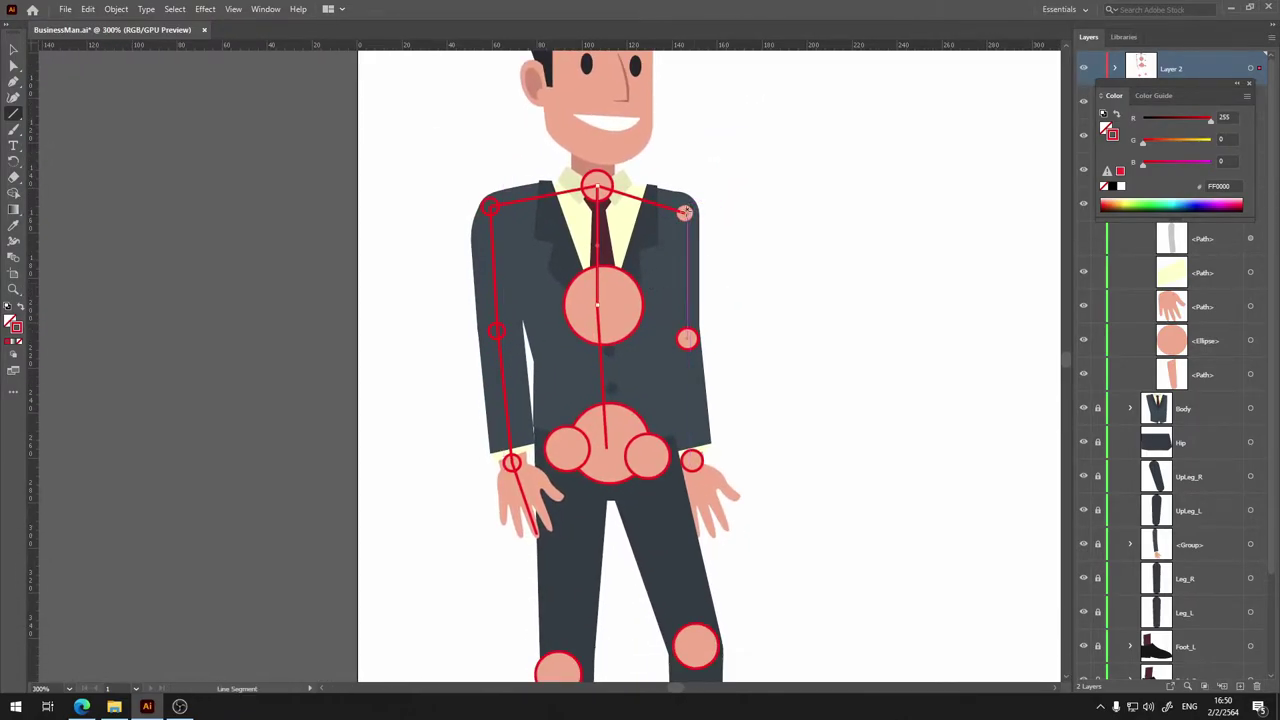
{"action": "left_click_drag", "start_coordinate": [684, 212], "coordinate": [691, 463]}
{"action": "left_click_drag", "start_coordinate": [803, 420], "coordinate": [795, 316]}
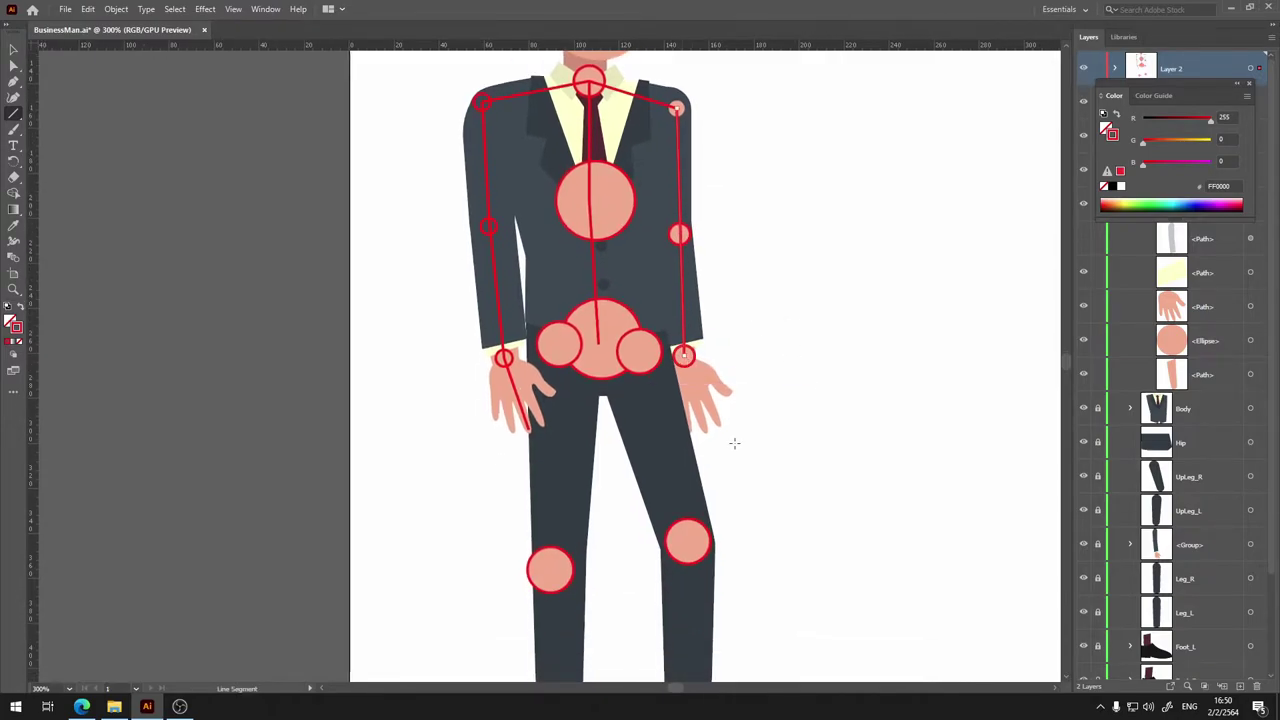
{"action": "left_click_drag", "start_coordinate": [716, 425], "coordinate": [683, 355]}
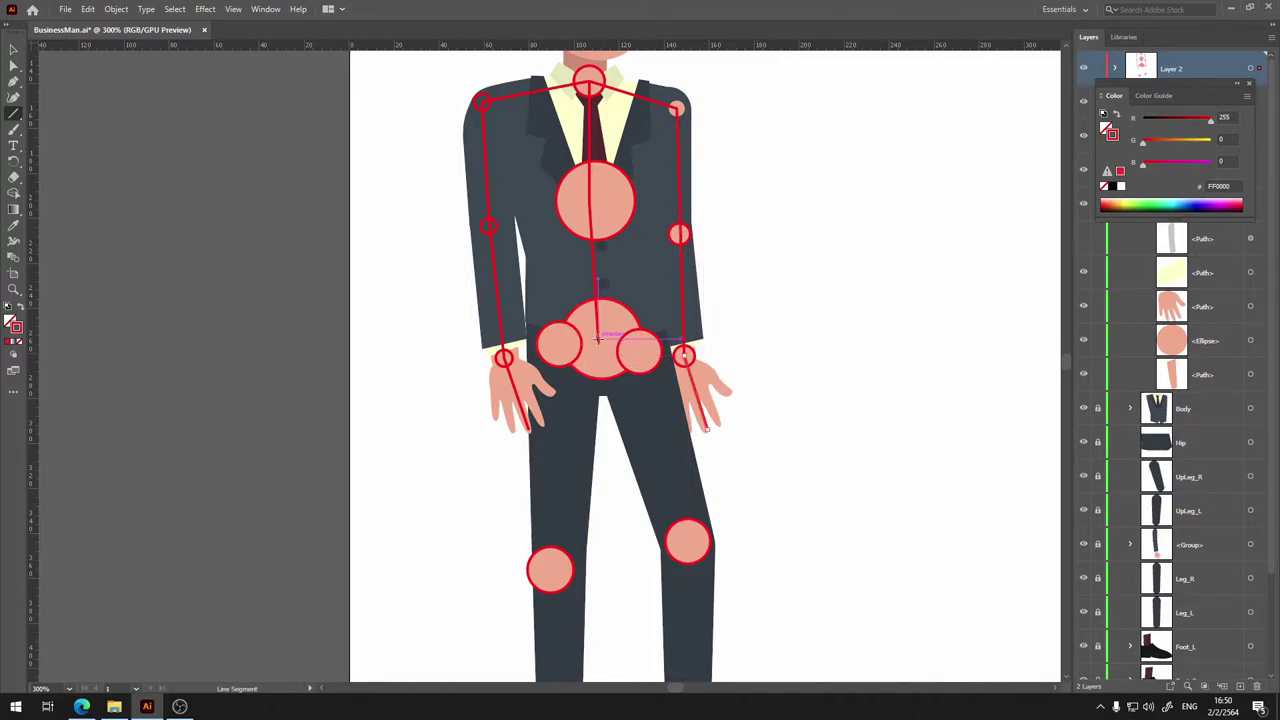
Draw a line across the hip circles and bring the legs into view.
{"action": "left_click_drag", "start_coordinate": [612, 336], "coordinate": [556, 343]}
{"action": "left_click_drag", "start_coordinate": [594, 340], "coordinate": [598, 341]}
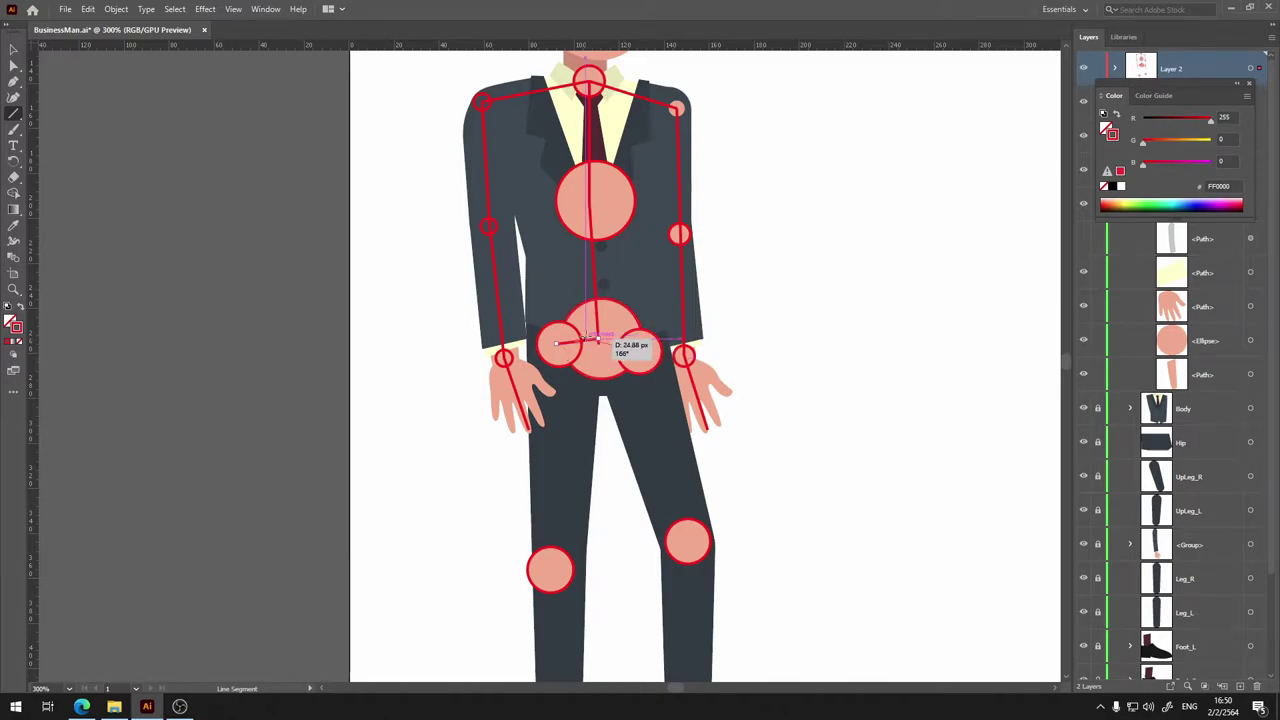
{"action": "left_click_drag", "start_coordinate": [749, 421], "coordinate": [712, 249]}
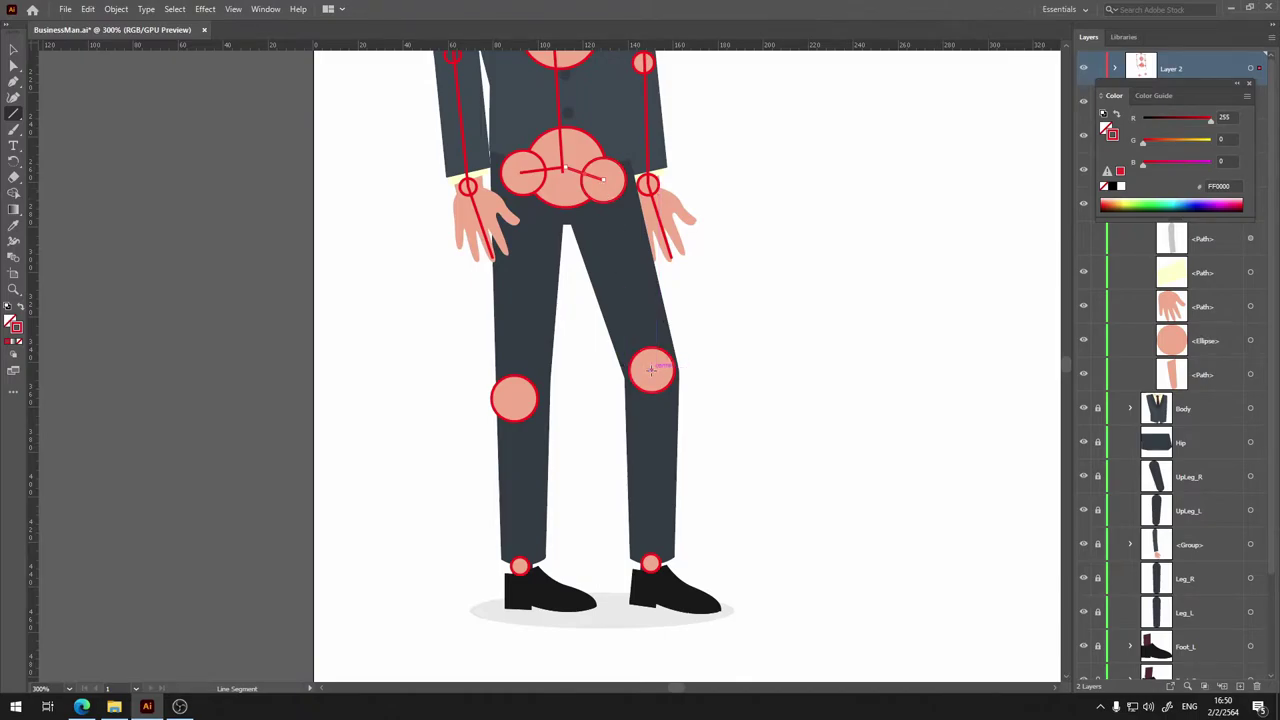
Draw the first leg's thigh, shin and foot bones from hip to toe.
{"action": "left_click_drag", "start_coordinate": [651, 370], "coordinate": [604, 181]}
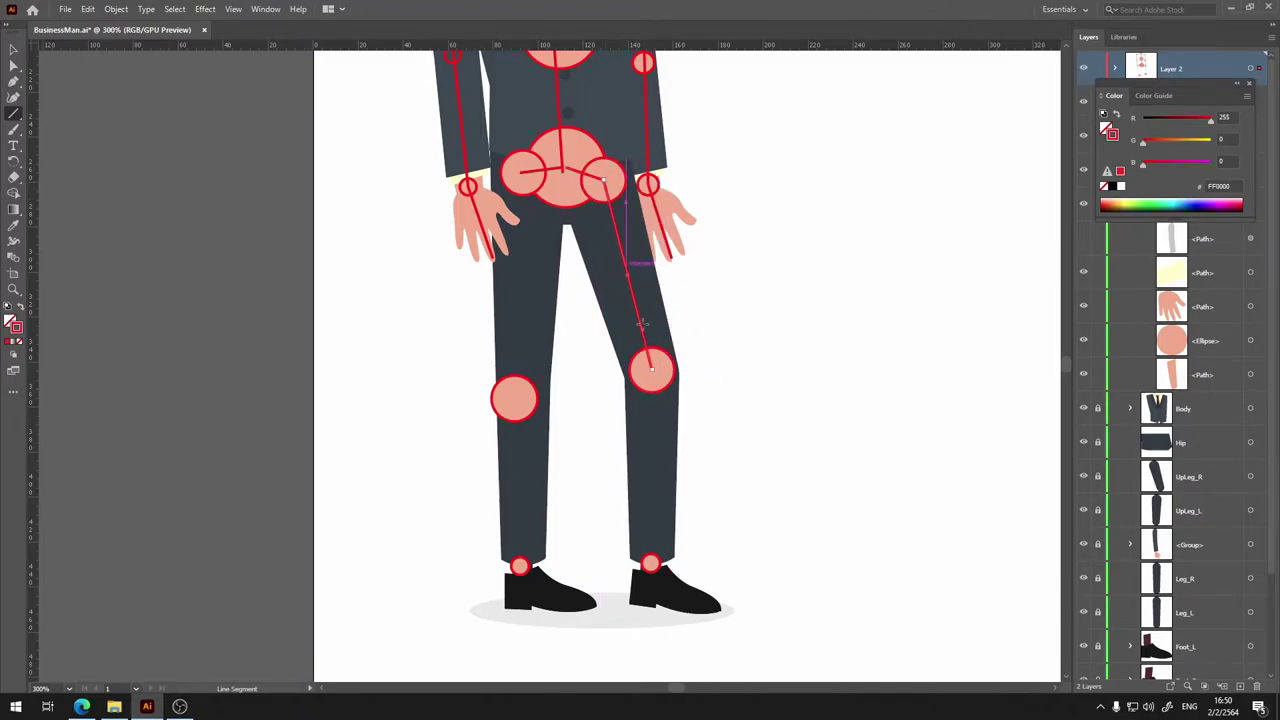
{"action": "left_click_drag", "start_coordinate": [650, 563], "coordinate": [651, 370]}
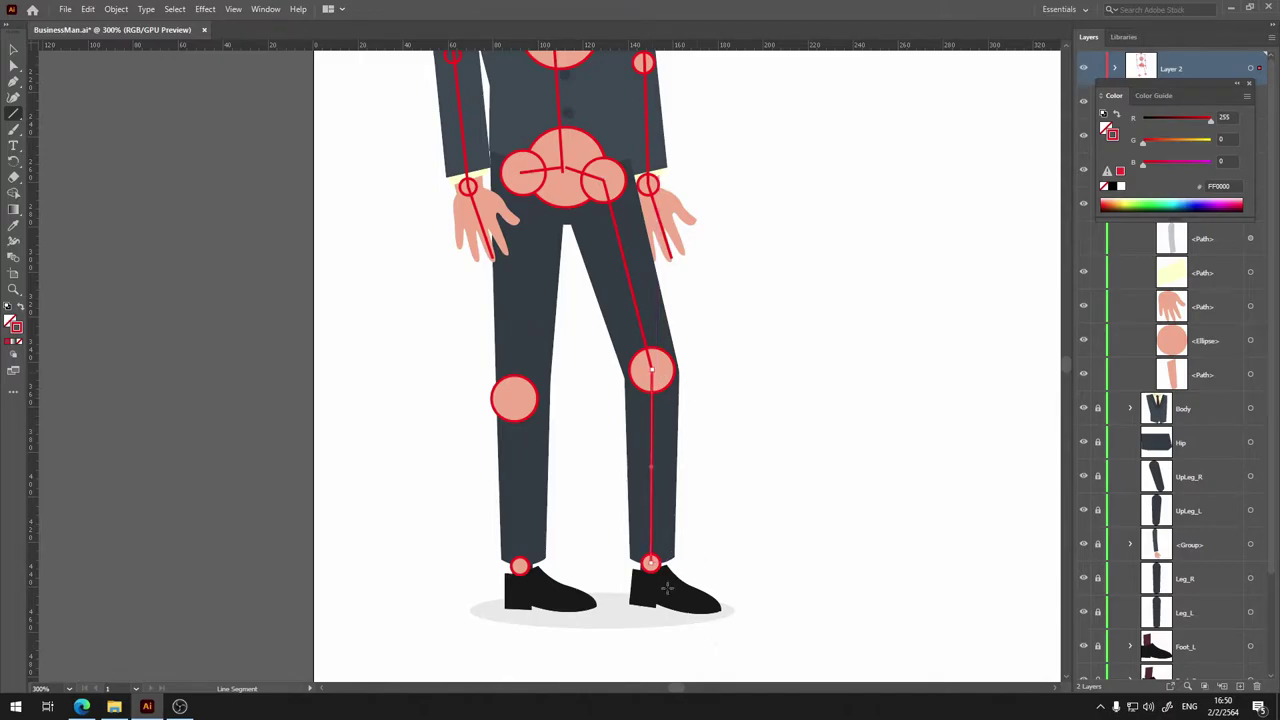
{"action": "left_click_drag", "start_coordinate": [718, 604], "coordinate": [650, 564]}
Draw the other leg's foot, shin and thigh bones, then zoom out to the whole figure.
{"action": "left_click_drag", "start_coordinate": [593, 602], "coordinate": [520, 568]}
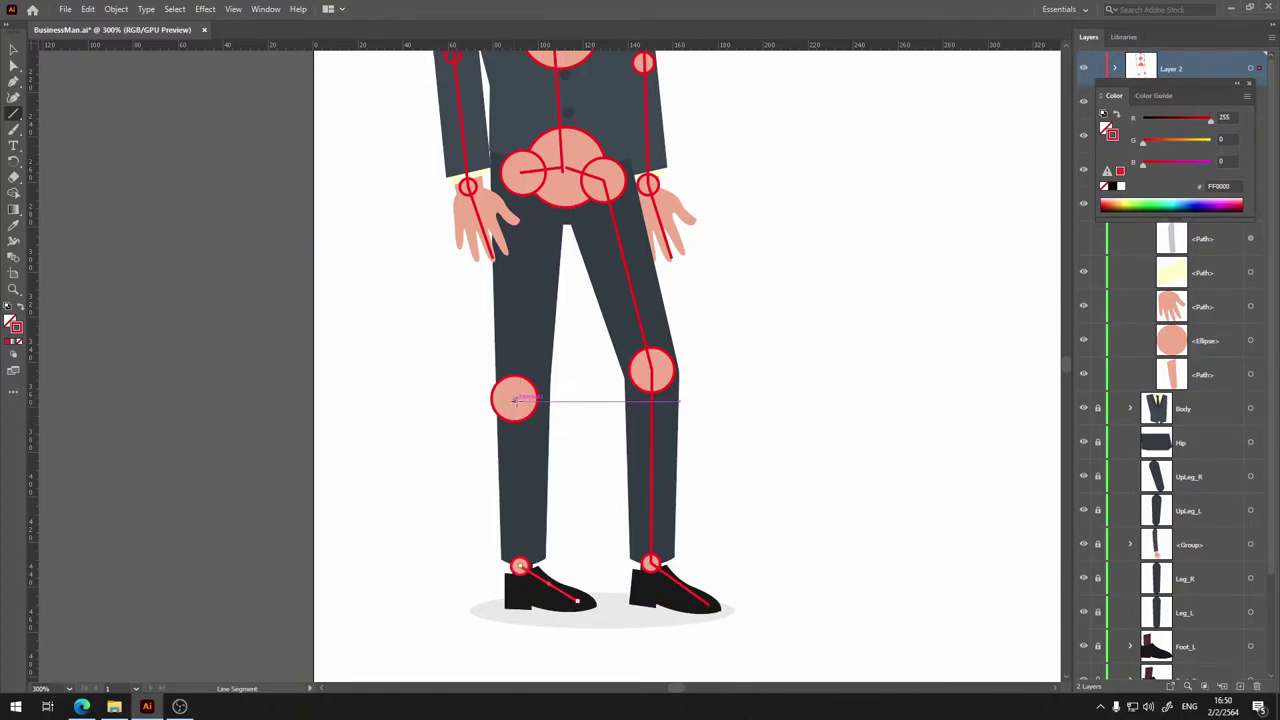
{"action": "left_click_drag", "start_coordinate": [513, 401], "coordinate": [519, 566]}
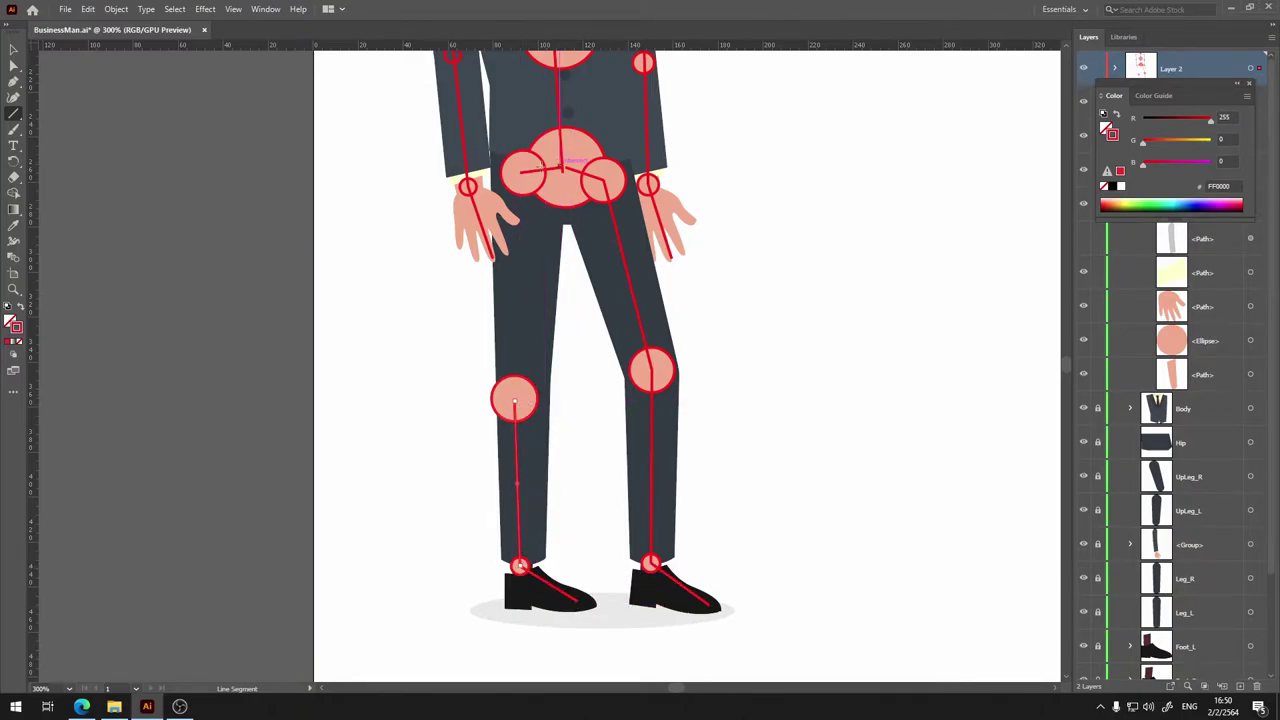
{"action": "left_click_drag", "start_coordinate": [520, 176], "coordinate": [514, 400]}
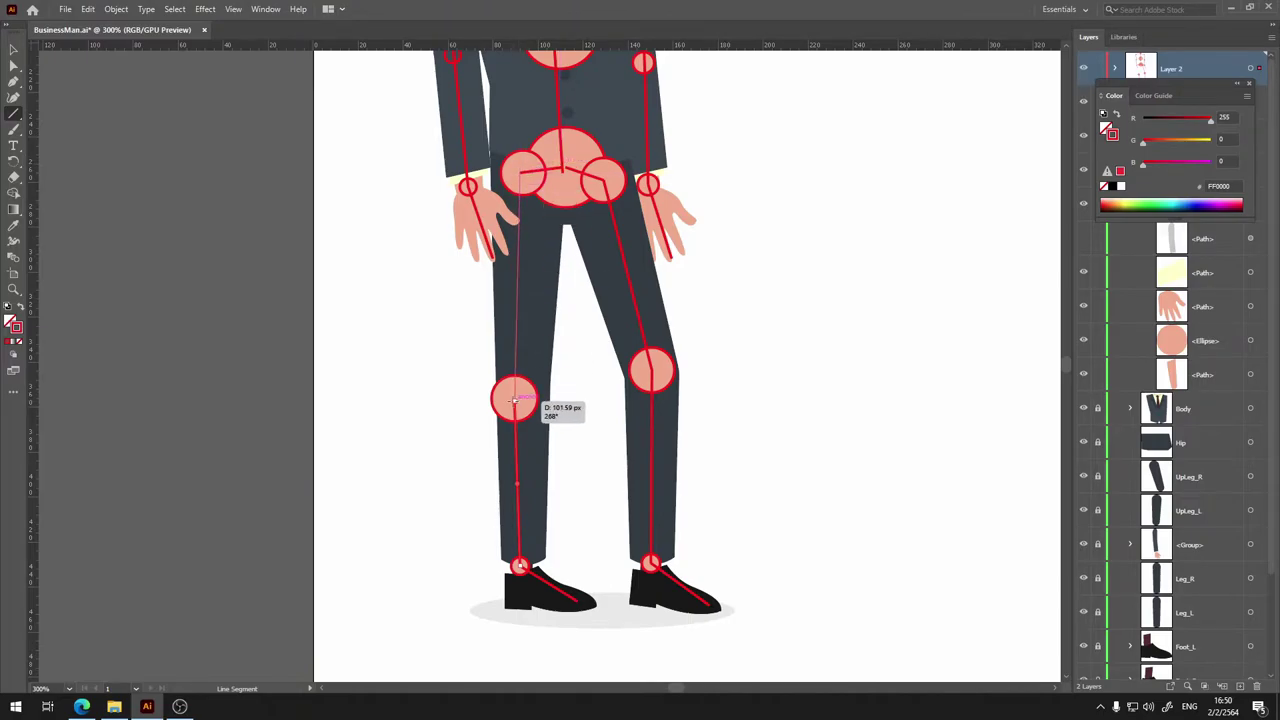
{"action": "left_click", "coordinate": [13, 50]}
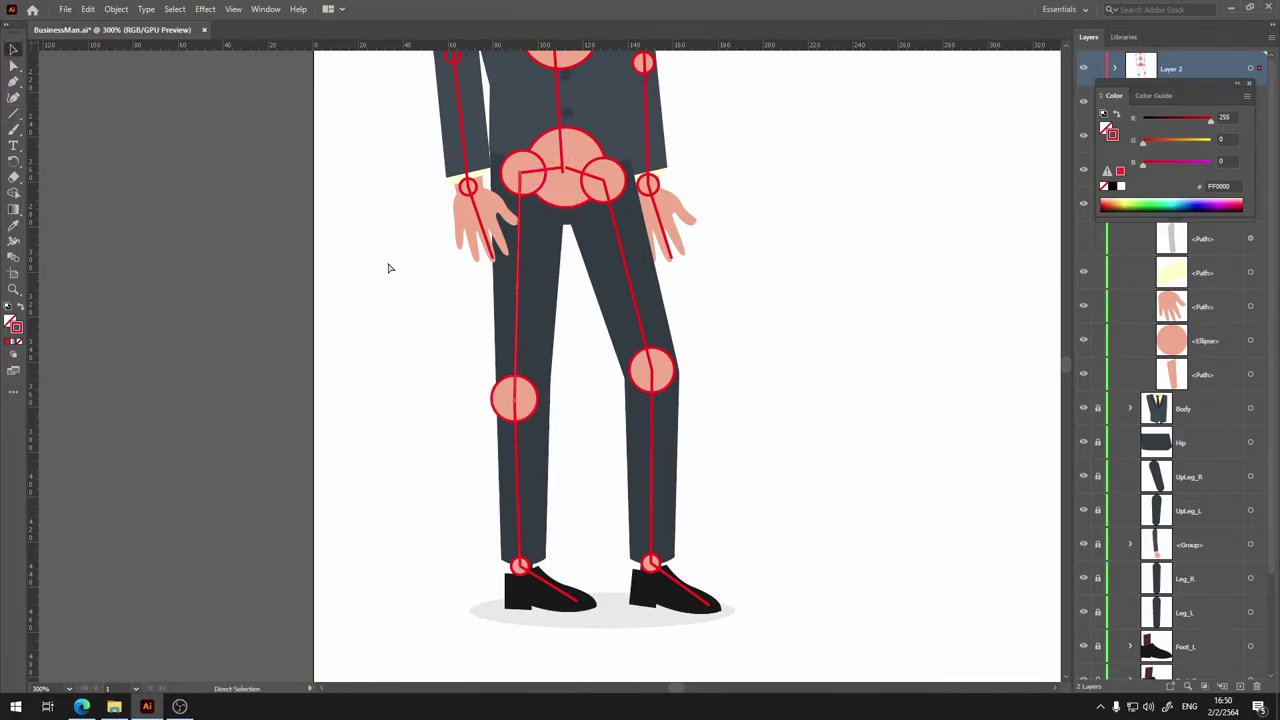
{"action": "key", "text": "ctrl+minus"}
{"action": "left_click_drag", "start_coordinate": [749, 197], "coordinate": [775, 287]}
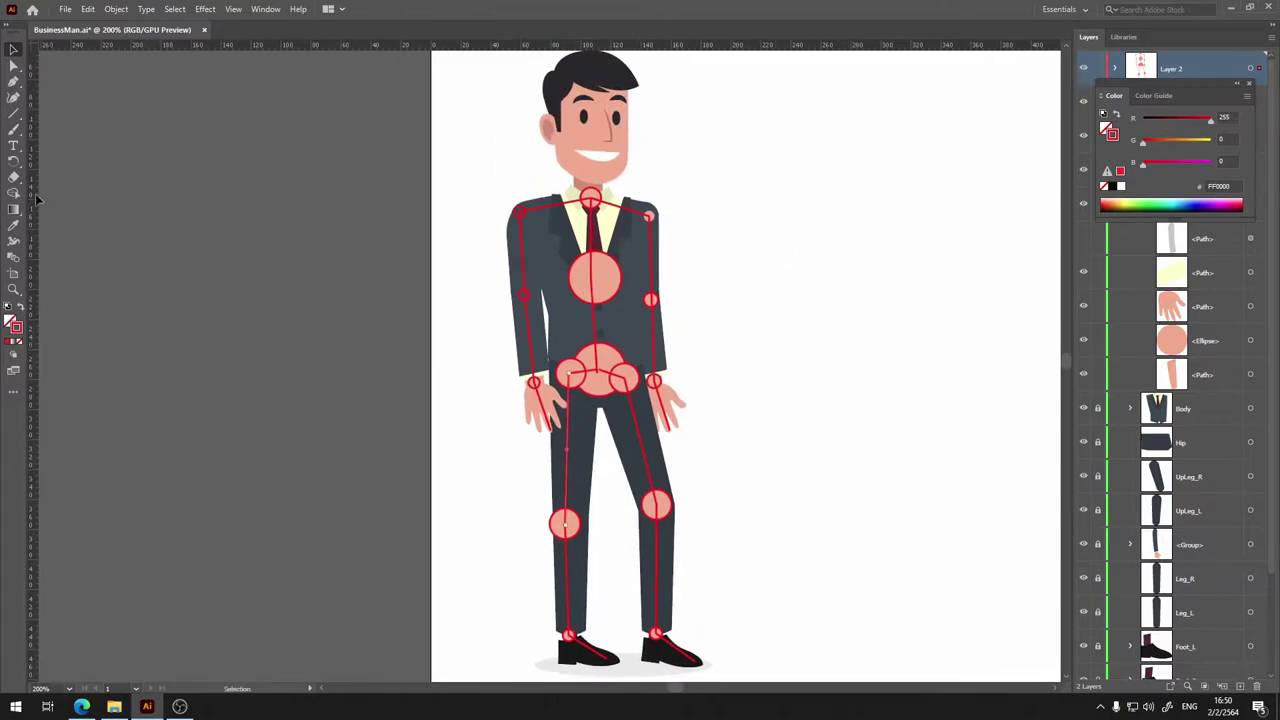
Draw a bone line from the neck joint up through the head.
{"action": "left_click", "coordinate": [13, 113]}
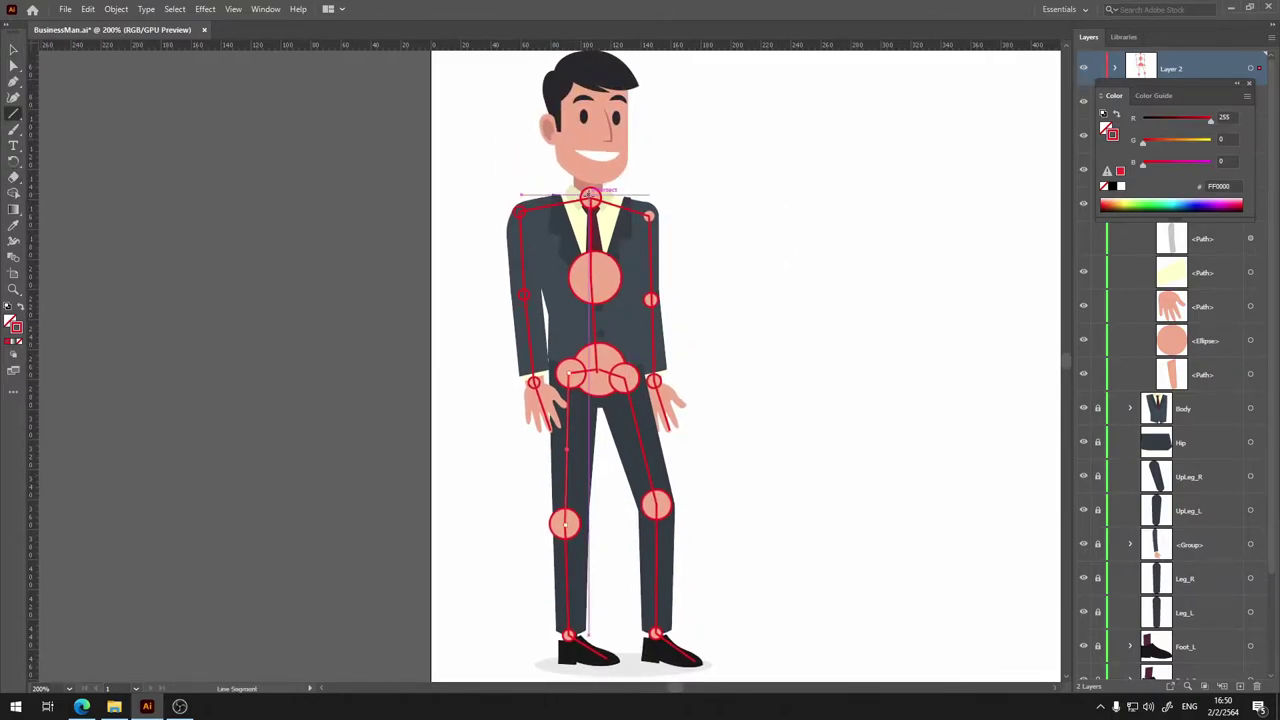
{"action": "left_click_drag", "start_coordinate": [590, 196], "coordinate": [589, 60]}
{"action": "left_click", "coordinate": [13, 50]}
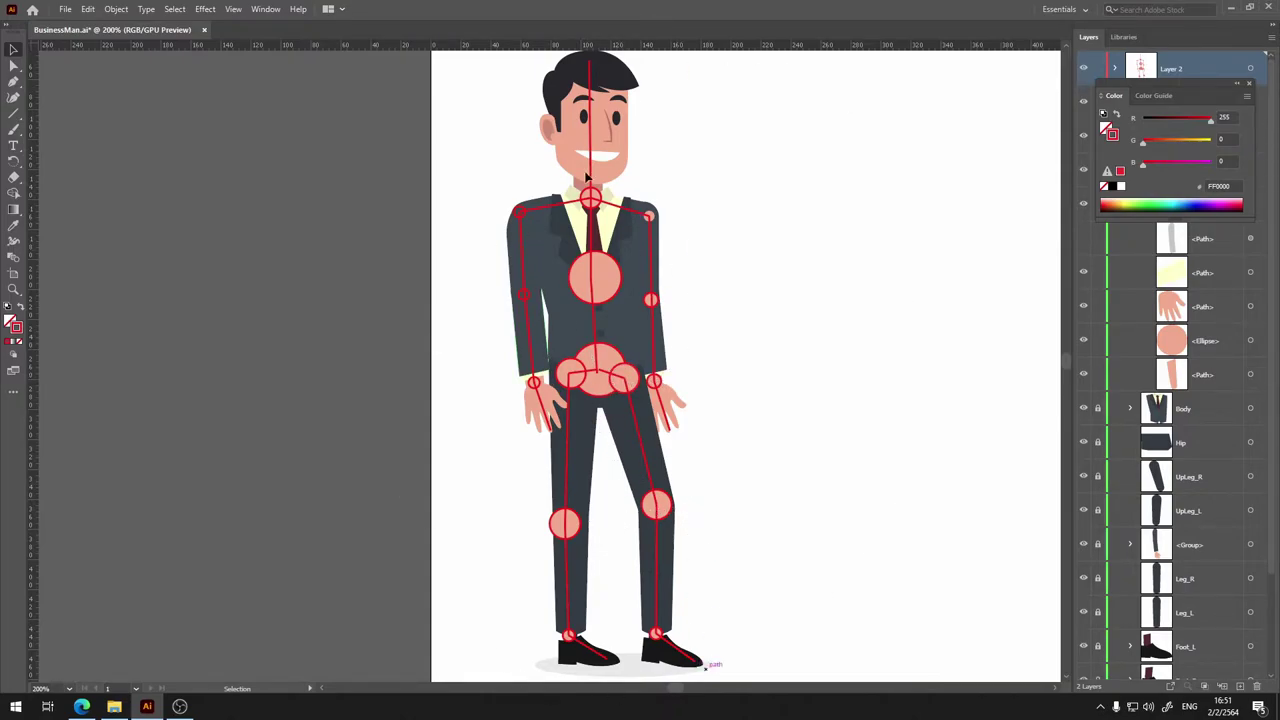
Close the Color panel and hide then show the character art to check the skeleton.
{"action": "left_click", "coordinate": [1250, 84]}
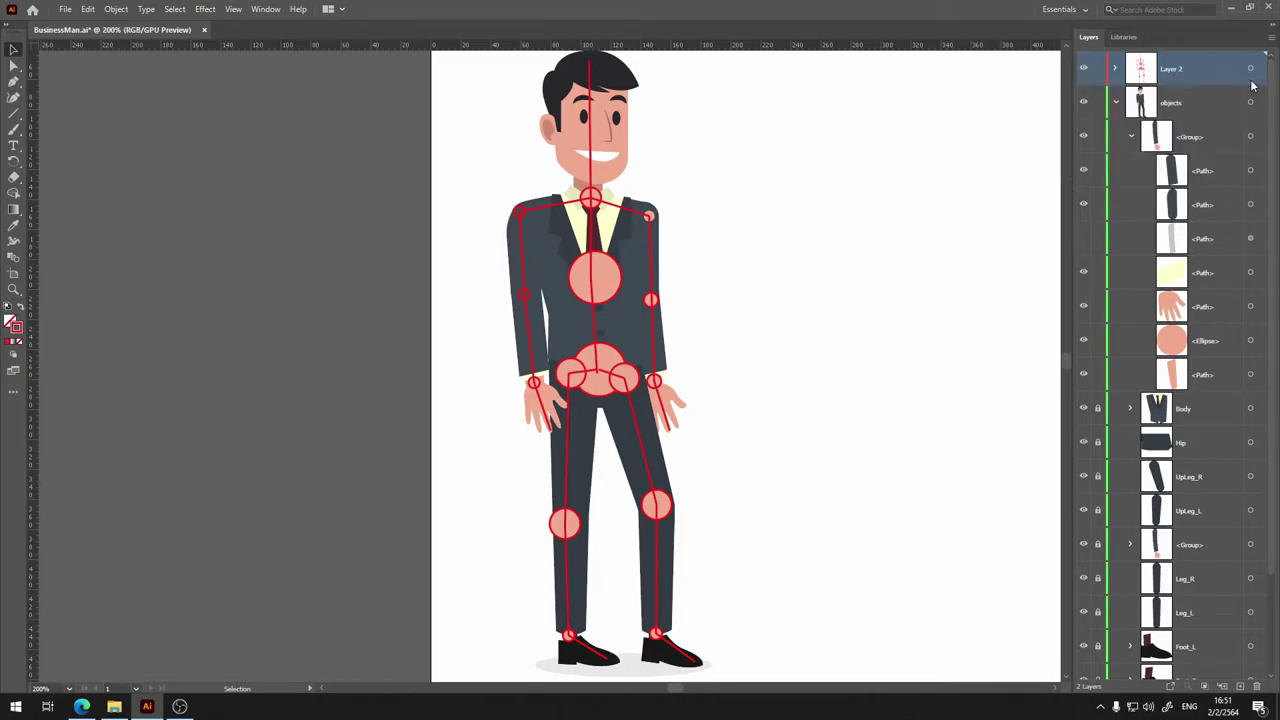
{"action": "left_click", "coordinate": [1086, 105]}
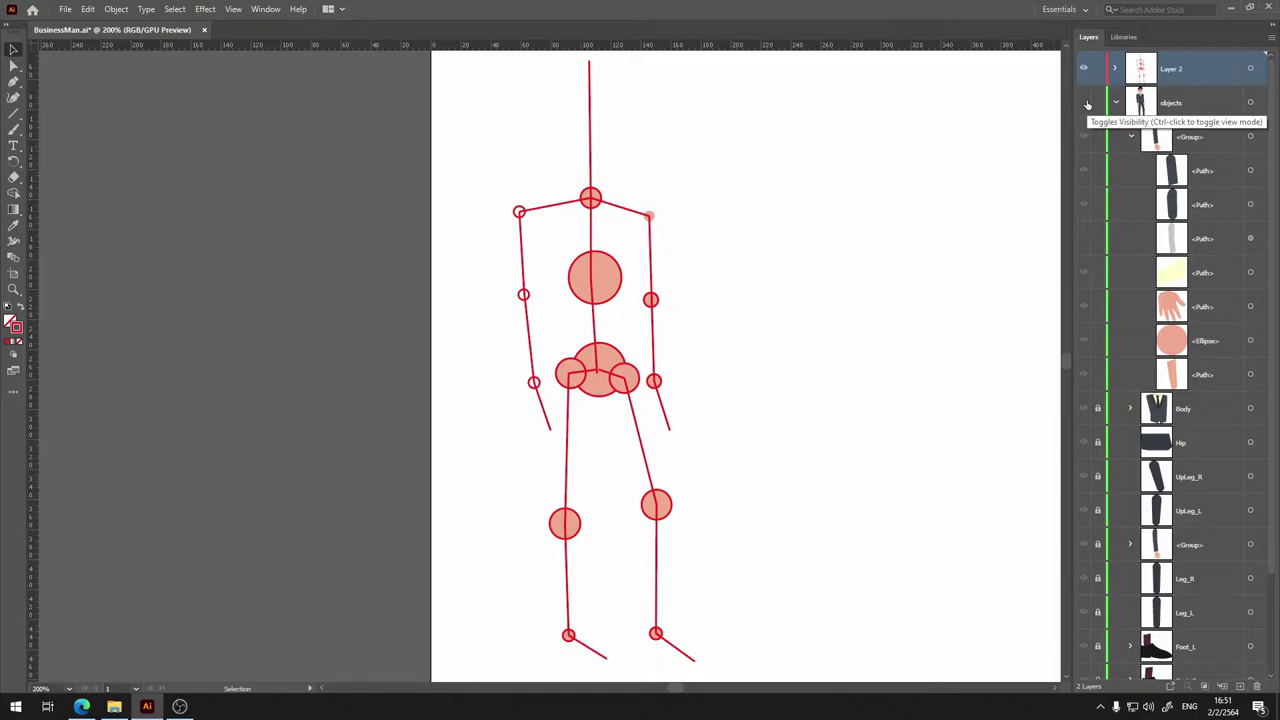
{"action": "left_click", "coordinate": [1086, 105]}
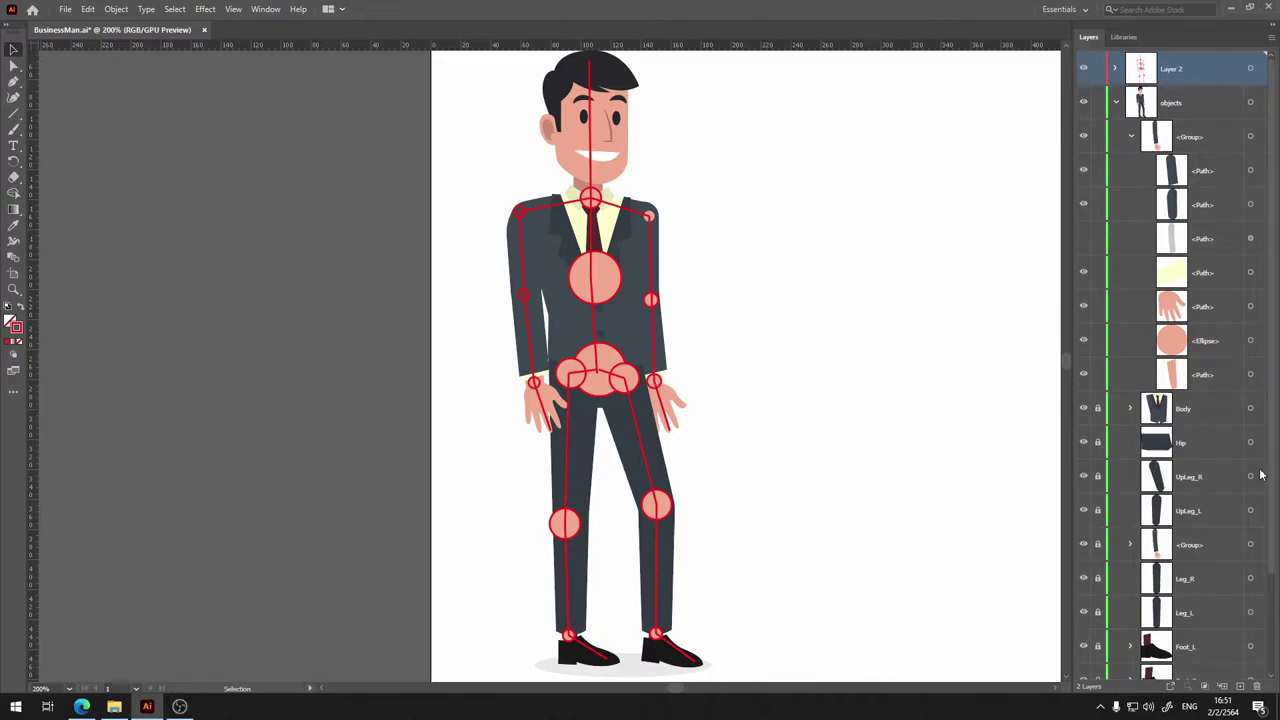
Expand the objects layer and review its sublayers, such as Layer 4, Hip, UpLeg_R, Leg_R and Shadow.
{"action": "left_click", "coordinate": [1131, 138]}
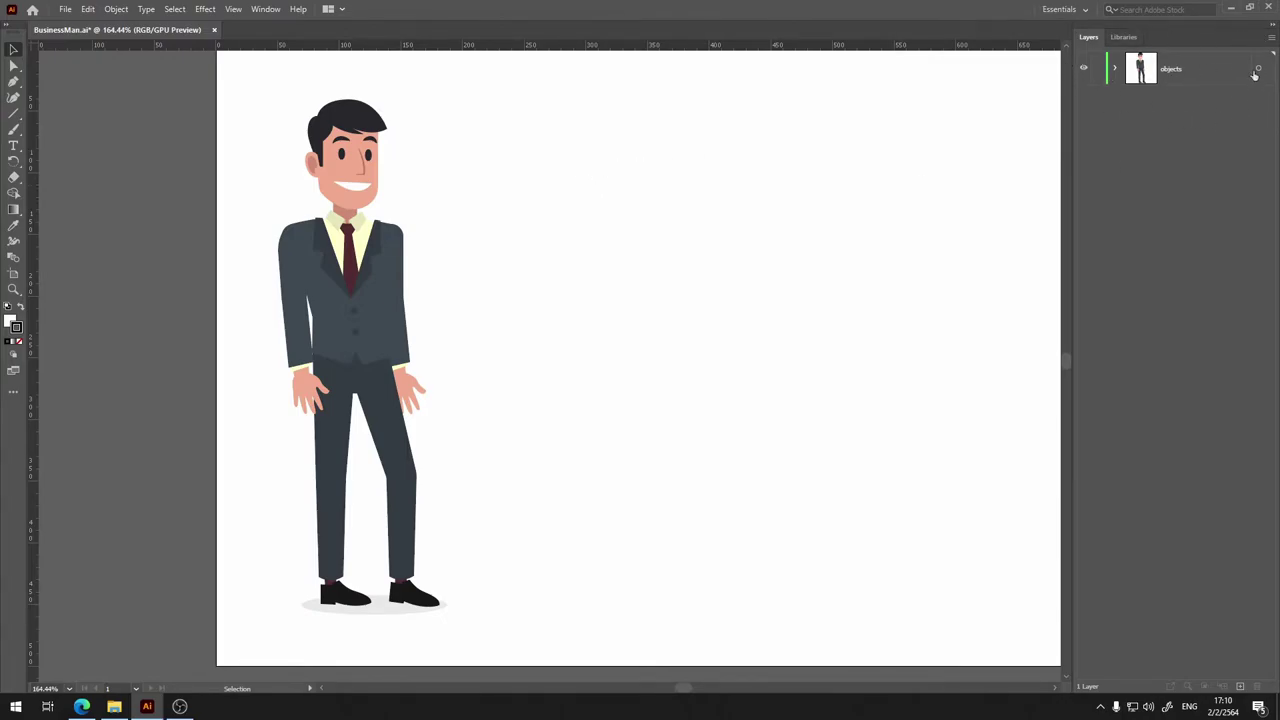
{"action": "left_click", "coordinate": [1115, 68]}
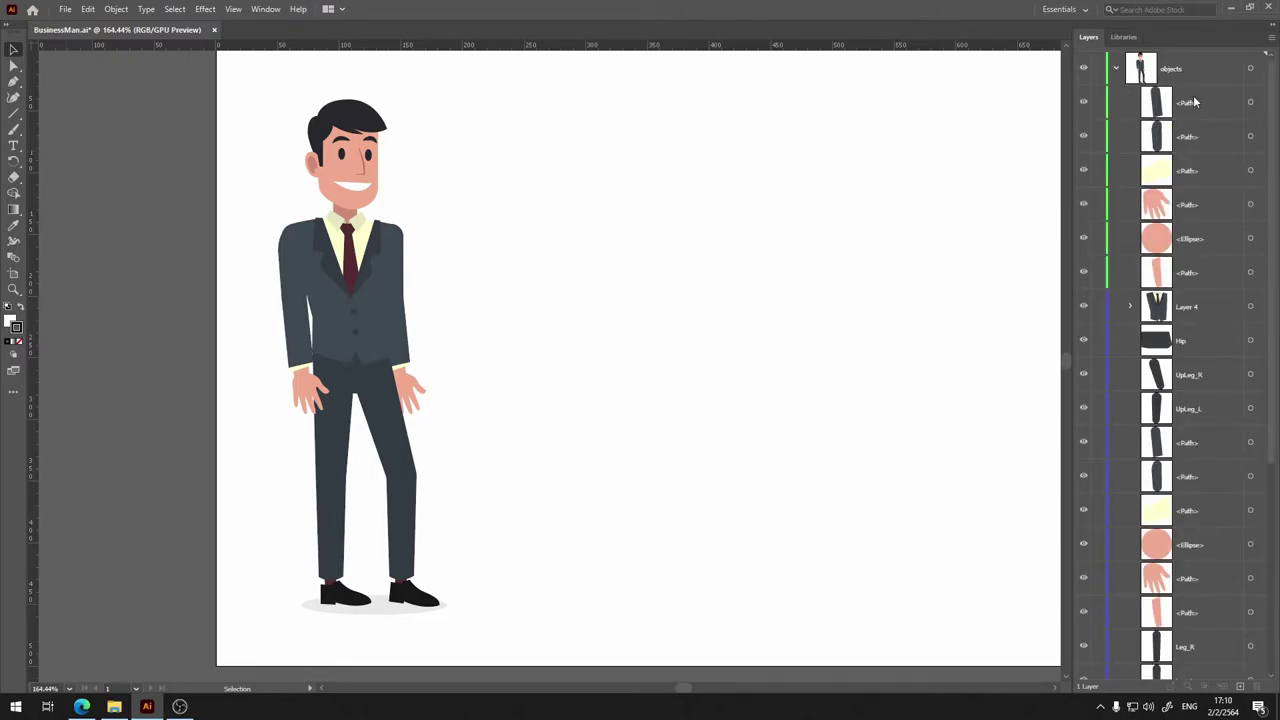
{"action": "scroll", "coordinate": [1192, 652], "scroll_direction": "down", "scroll_amount": 5}
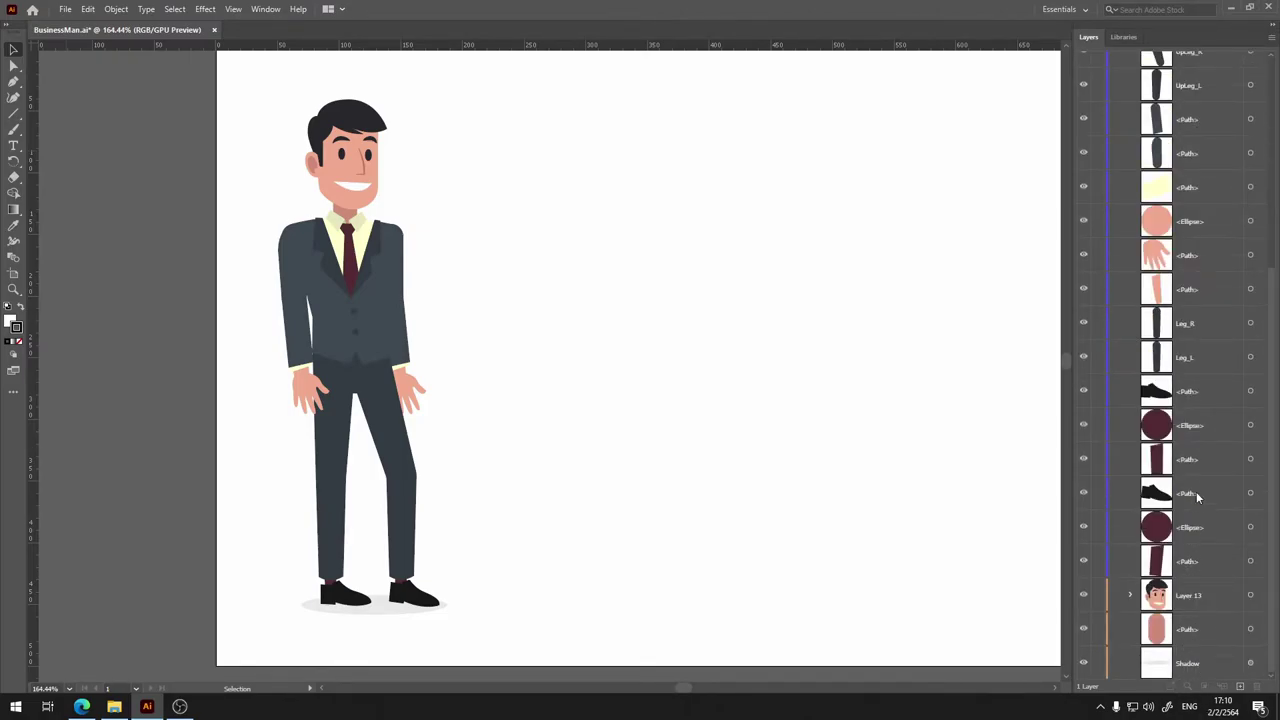
{"action": "scroll", "coordinate": [1220, 165], "scroll_direction": "up", "scroll_amount": 5}
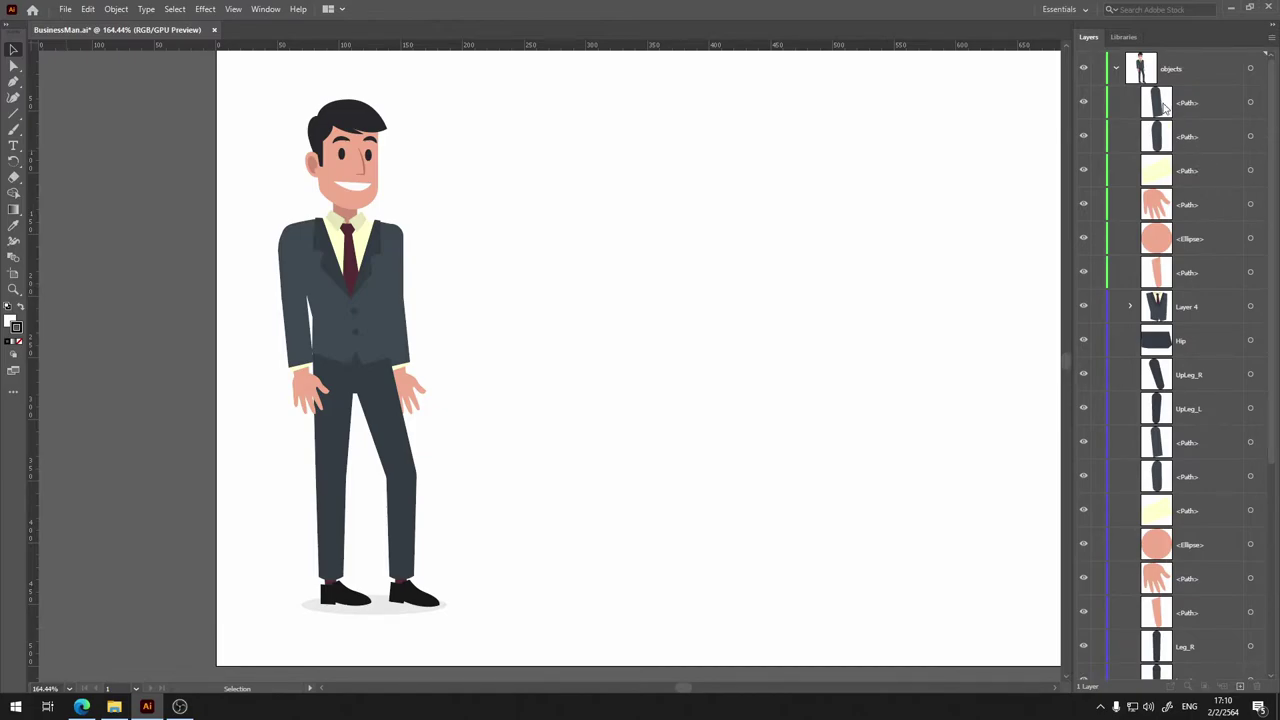
{"action": "left_click", "coordinate": [1115, 69]}
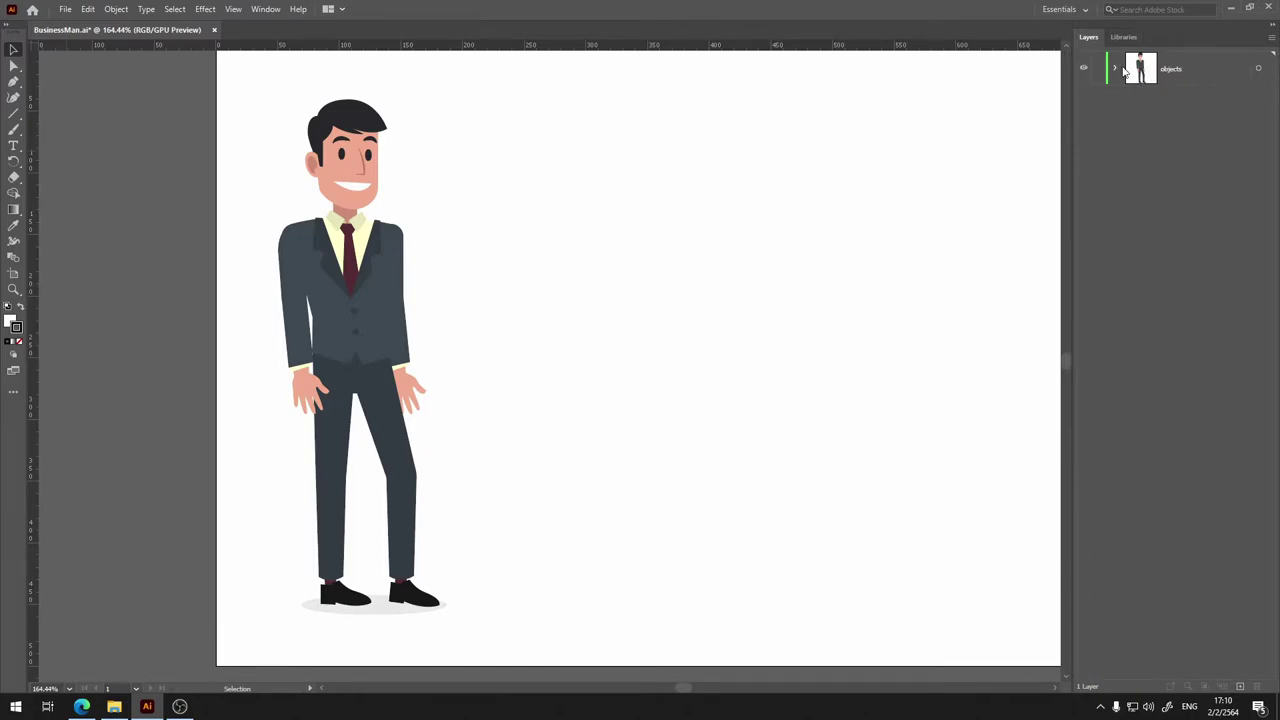
{"action": "left_click", "coordinate": [1115, 69]}
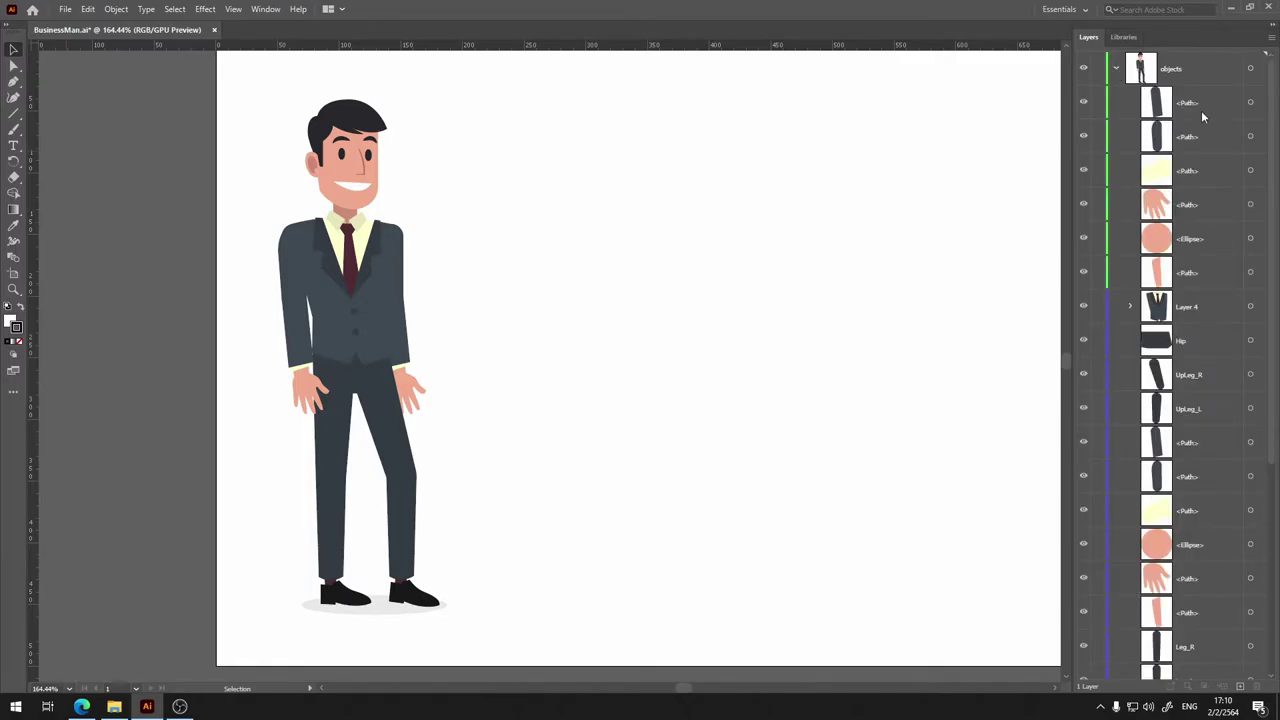
{"action": "scroll", "coordinate": [1224, 469], "scroll_direction": "down", "scroll_amount": 5}
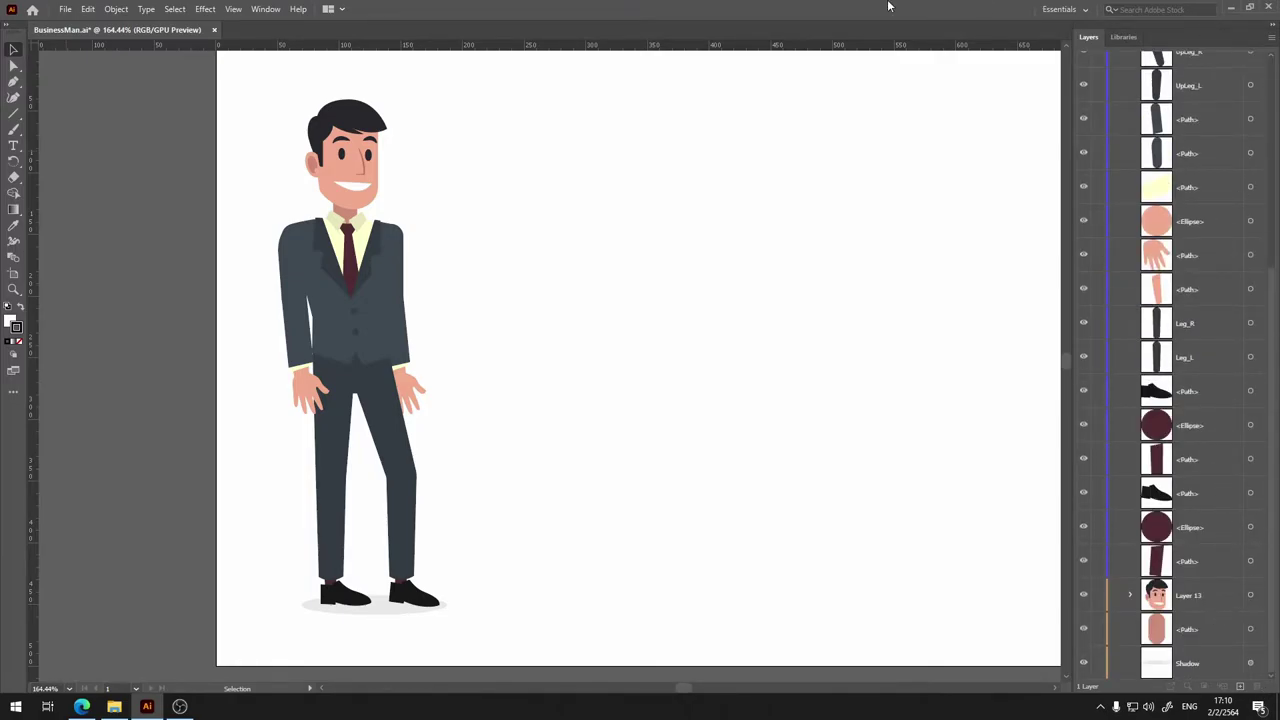
{"action": "scroll", "coordinate": [1190, 360], "scroll_direction": "up", "scroll_amount": 5}
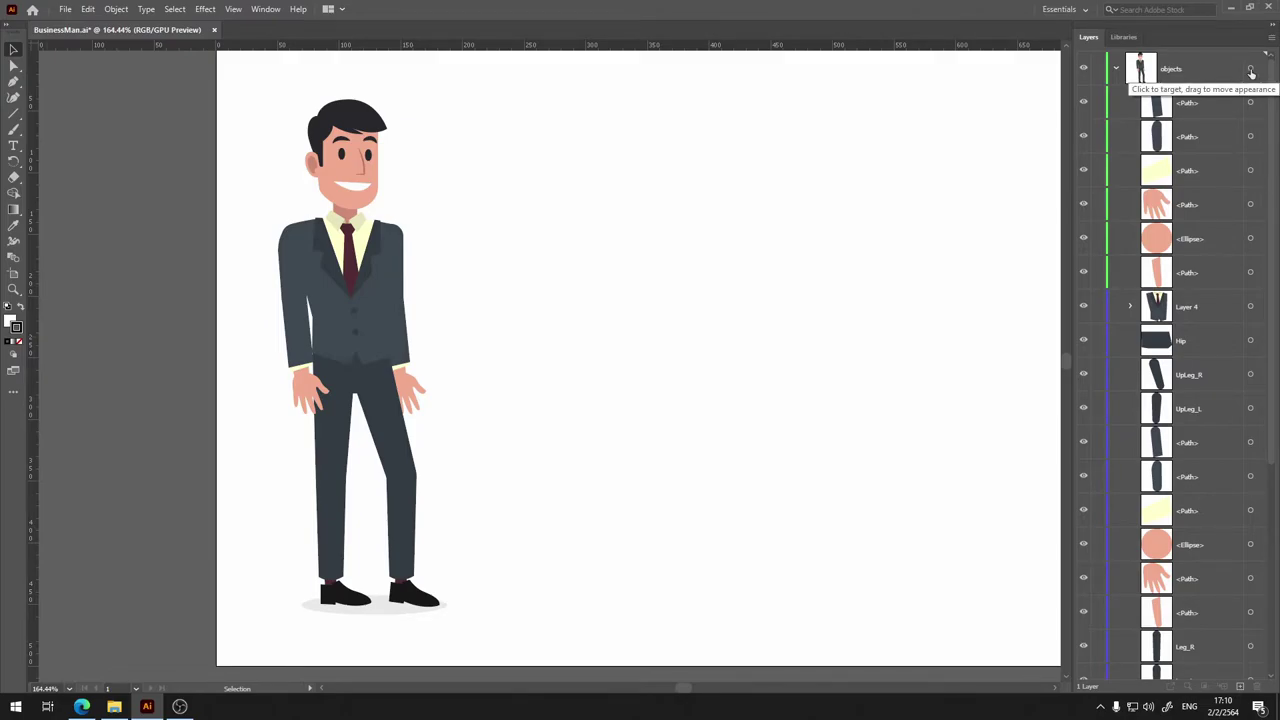
Release the objects layer with Release to Layers (Sequence), creating sublayers Layer 5 through Layer 32.
{"action": "left_click", "coordinate": [1250, 70]}
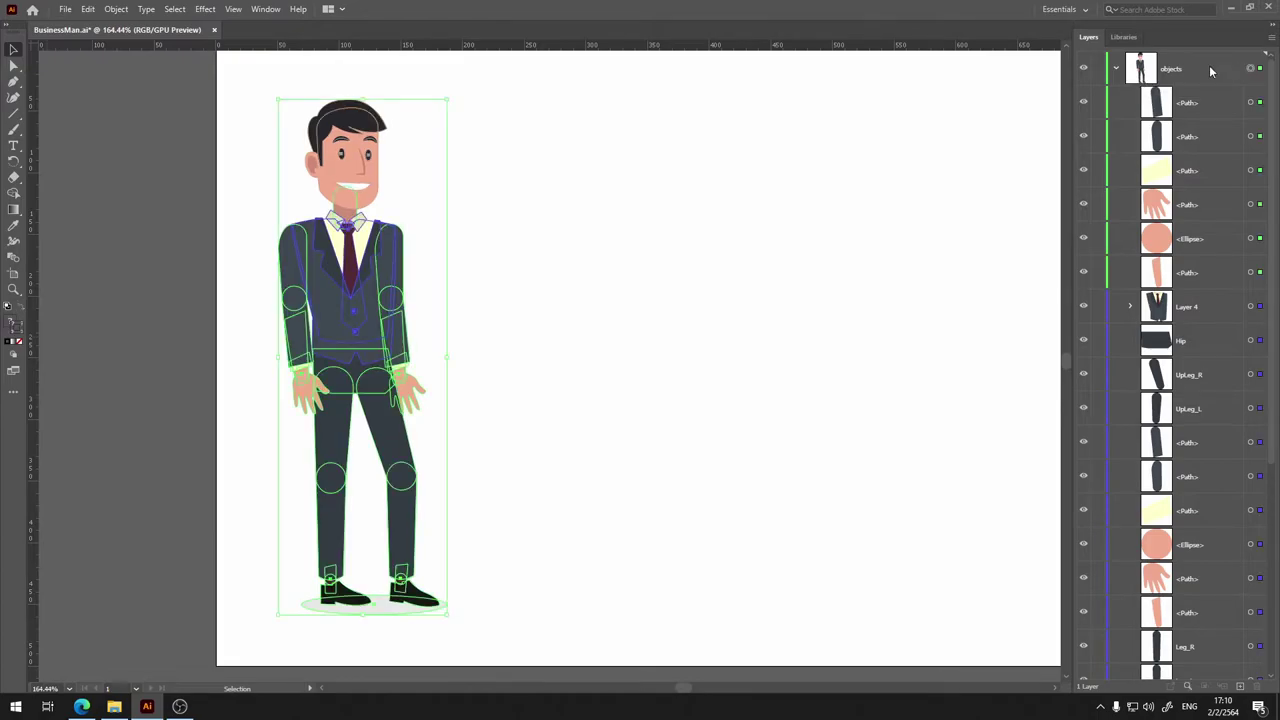
{"action": "left_click", "coordinate": [1209, 70]}
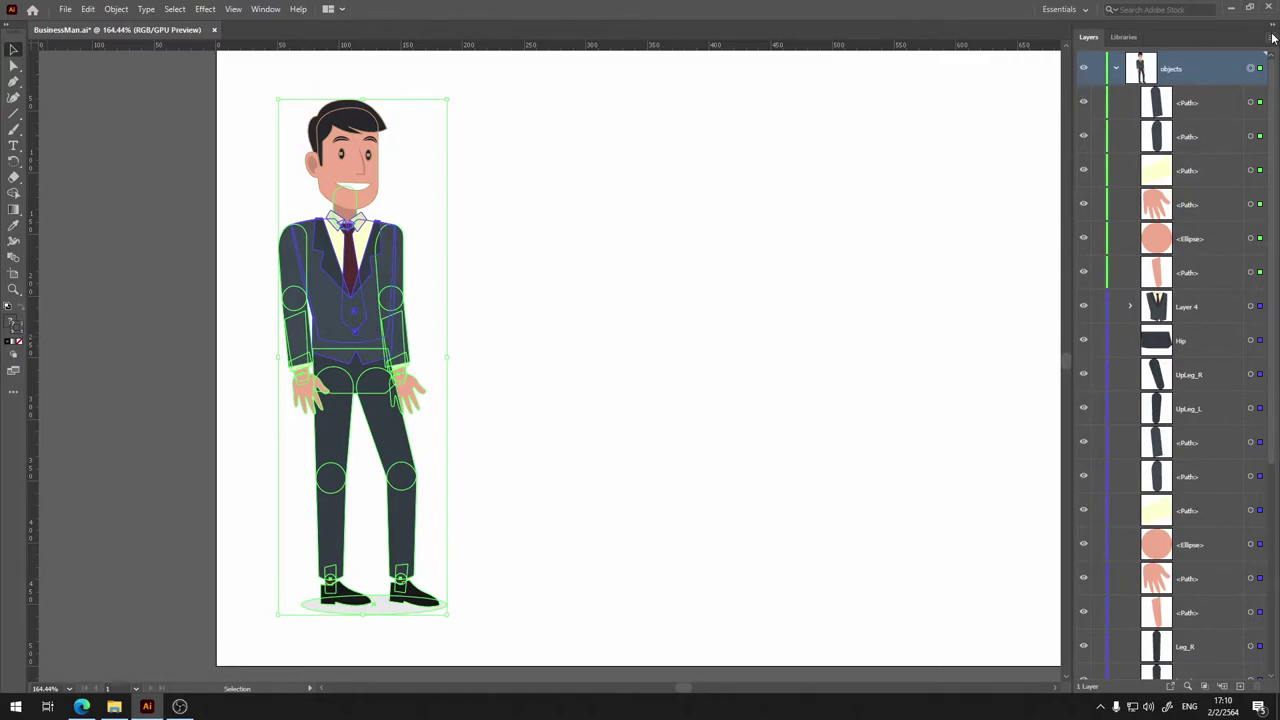
{"action": "left_click", "coordinate": [1272, 40]}
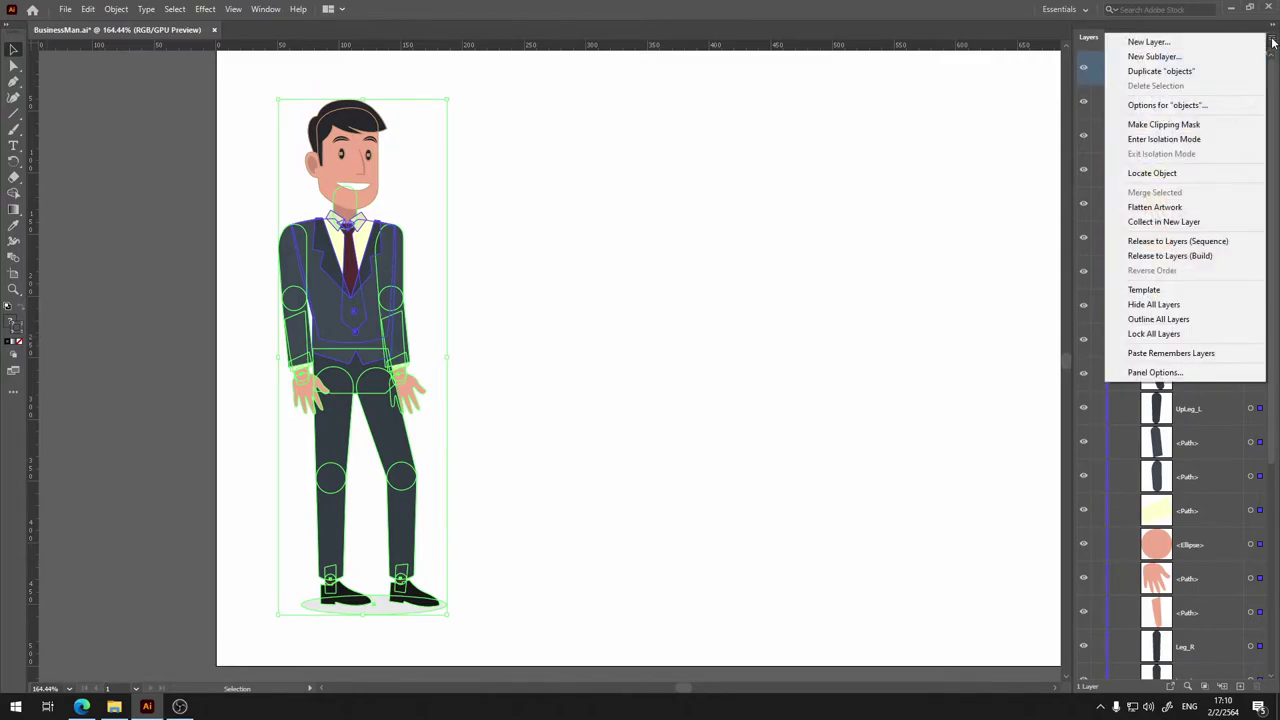
{"action": "left_click", "coordinate": [1196, 245]}
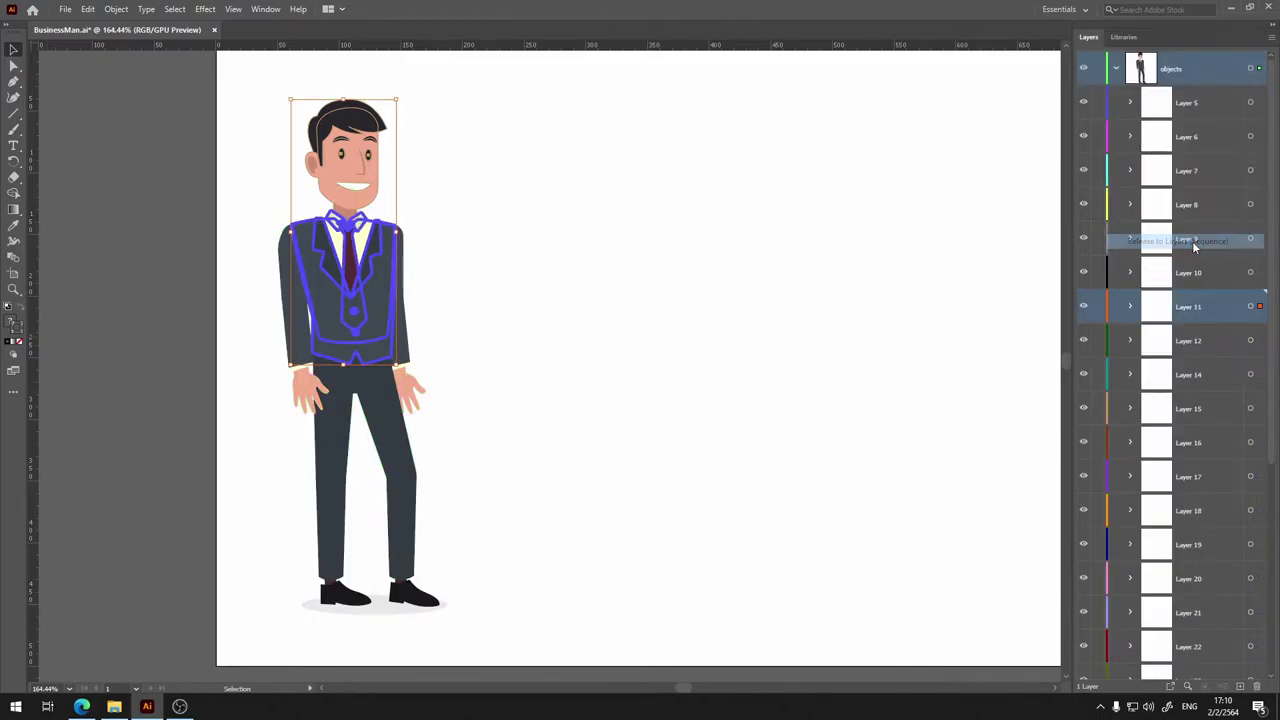
{"action": "left_click", "coordinate": [1212, 101]}
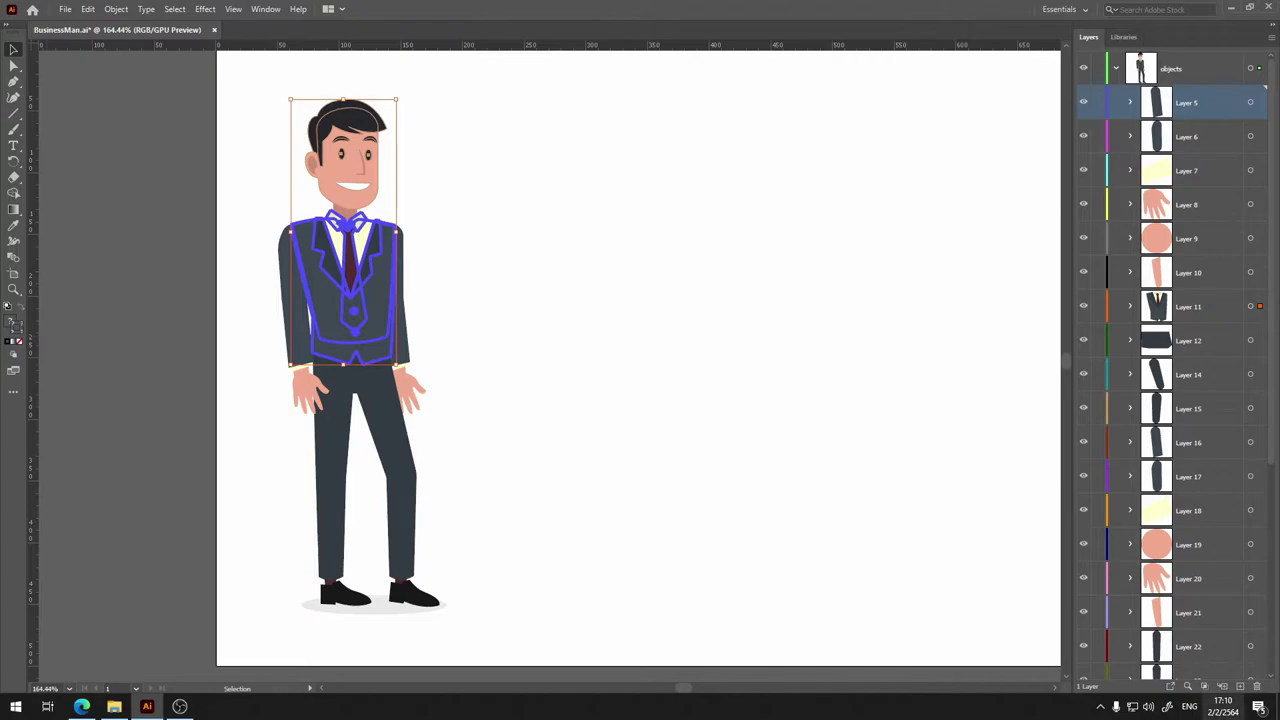
{"action": "scroll", "coordinate": [1180, 630], "scroll_direction": "down", "scroll_amount": 5}
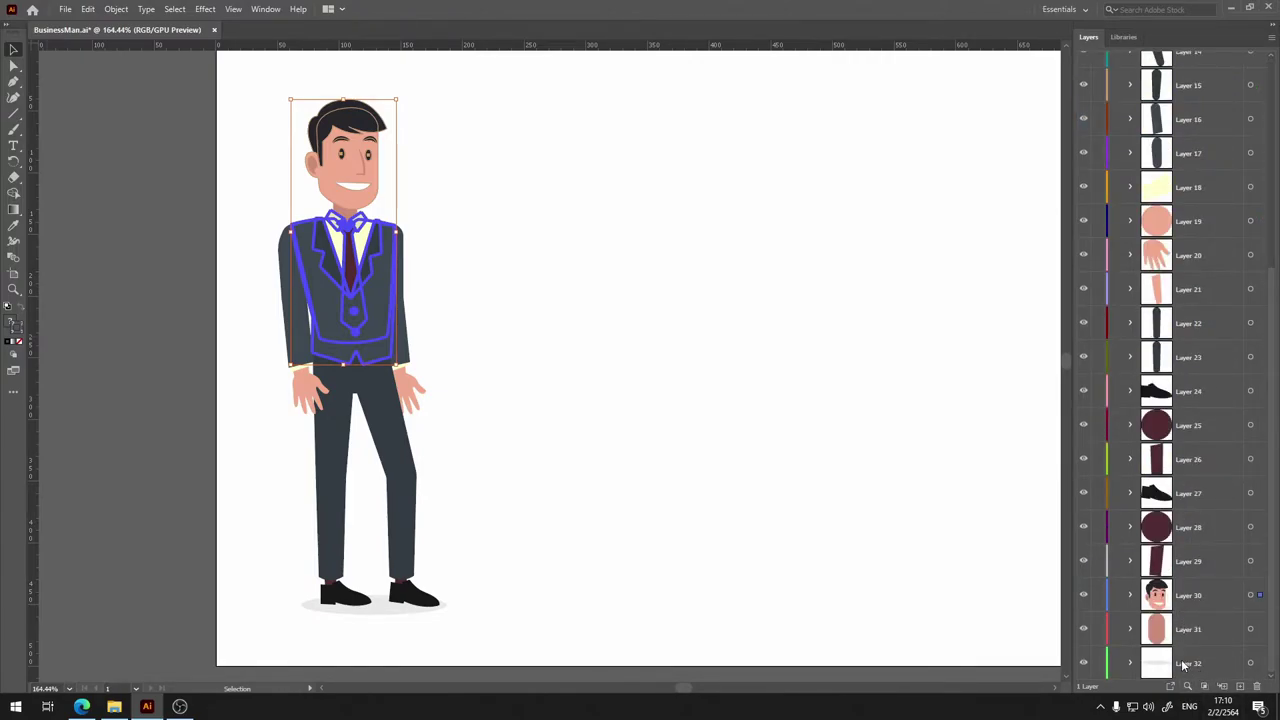
Rename Layer 32, Layer 31 and Layer 30 to Shadow, Neck and Head.
{"action": "left_click", "coordinate": [1203, 666]}
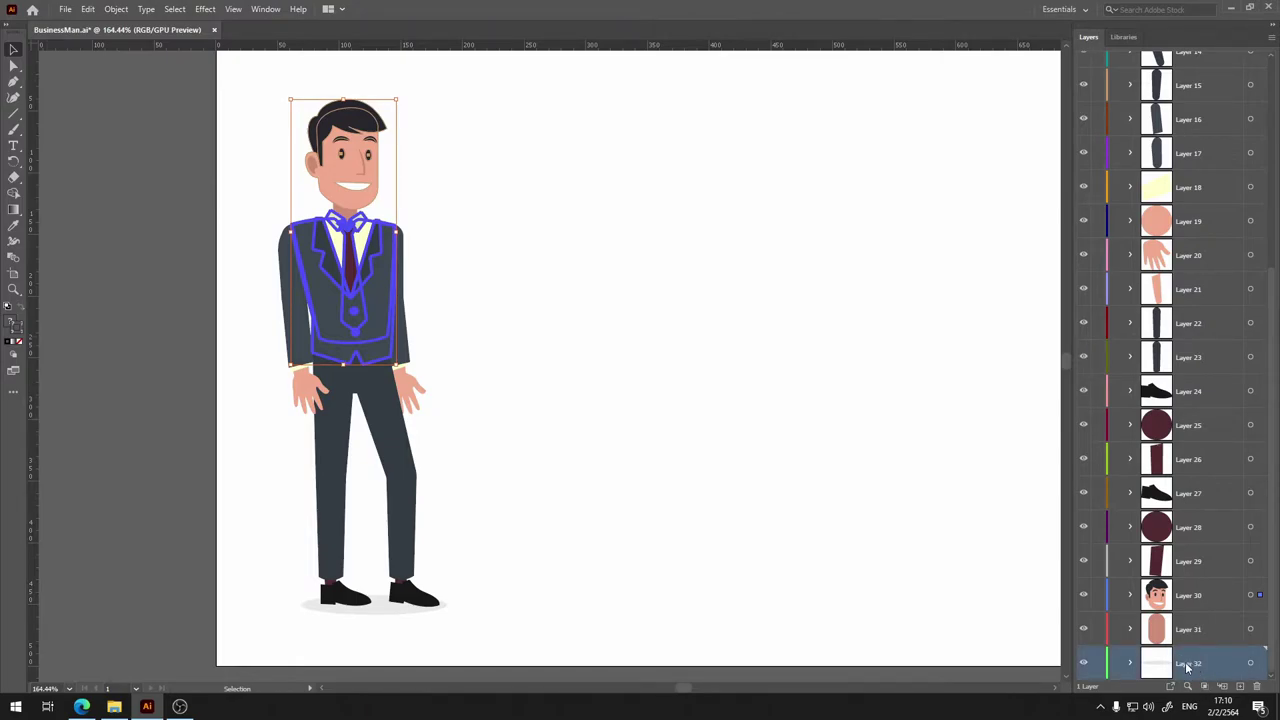
{"action": "double_click", "coordinate": [1188, 664]}
{"action": "key", "text": "BackSpace"}
{"action": "type", "text": "Shadow"}
{"action": "key", "text": "Return"}
{"action": "double_click", "coordinate": [1188, 630]}
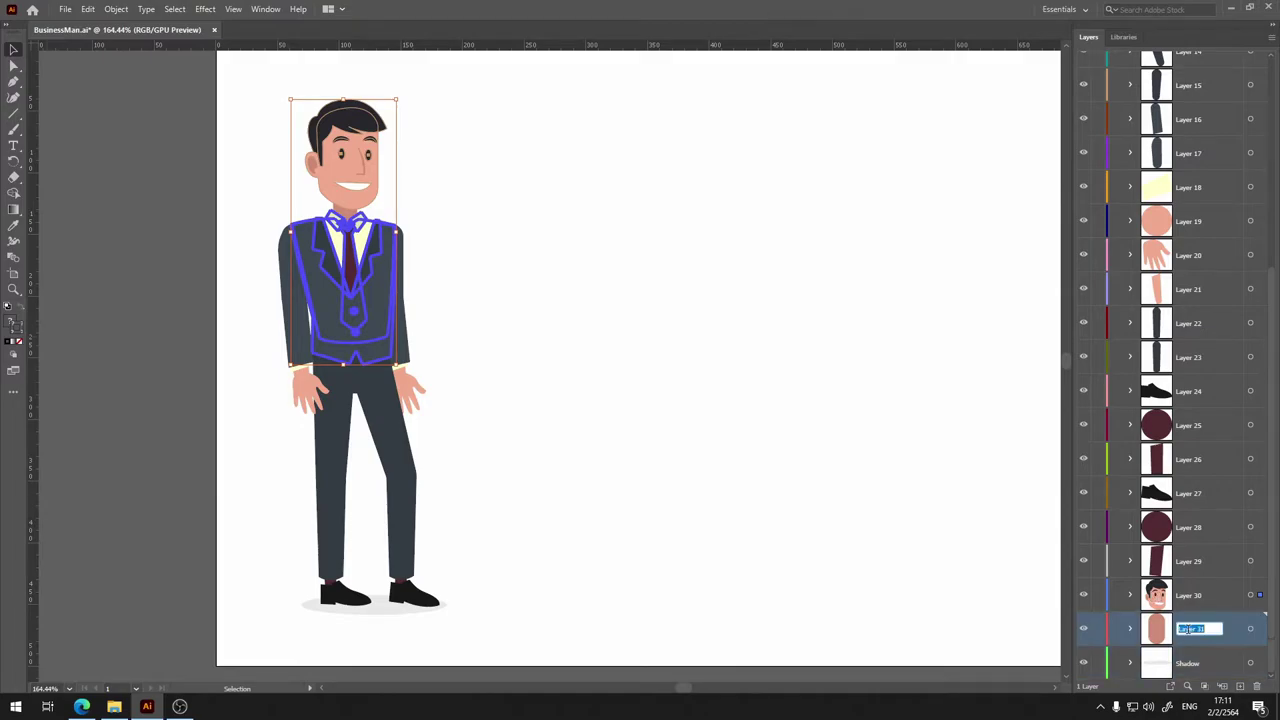
{"action": "type", "text": "Neck"}
{"action": "key", "text": "Return"}
{"action": "left_click", "coordinate": [1192, 597]}
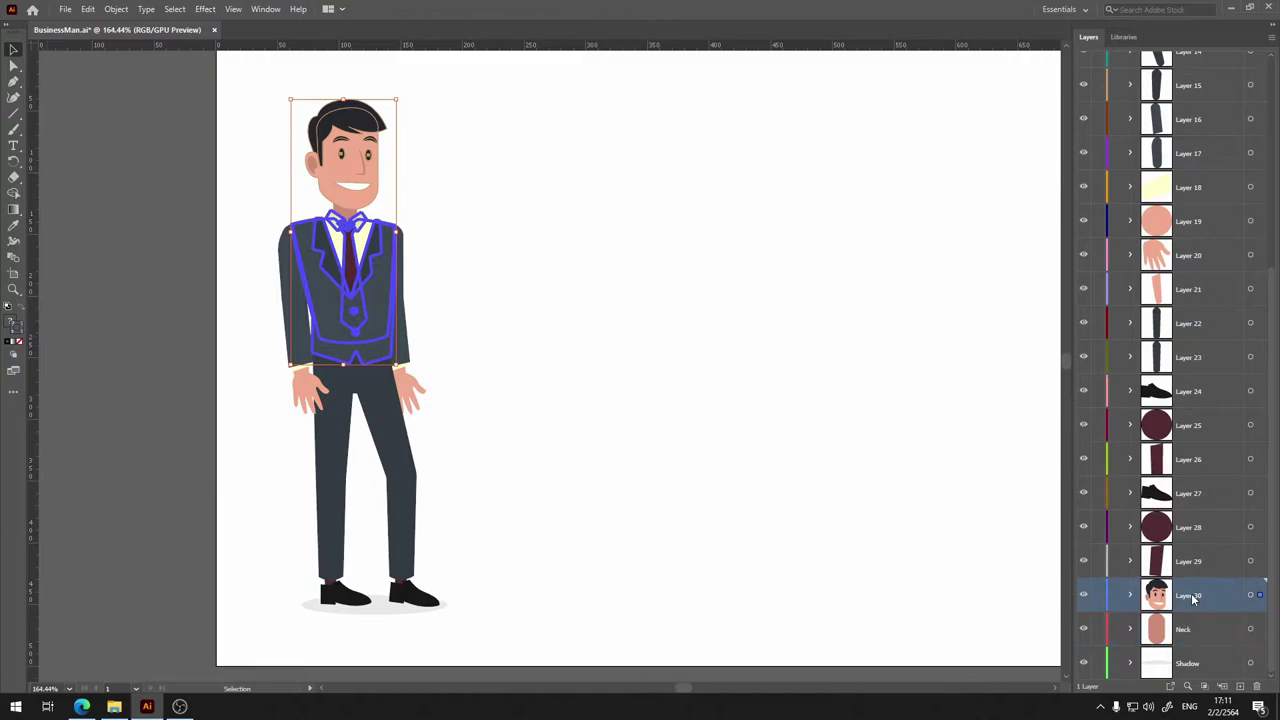
{"action": "double_click", "coordinate": [1191, 595]}
{"action": "type", "text": "Head"}
{"action": "key", "text": "Return"}
Rename Layer 29 to footleg and begin renaming Layer 28 to footjoint.
{"action": "double_click", "coordinate": [1187, 562]}
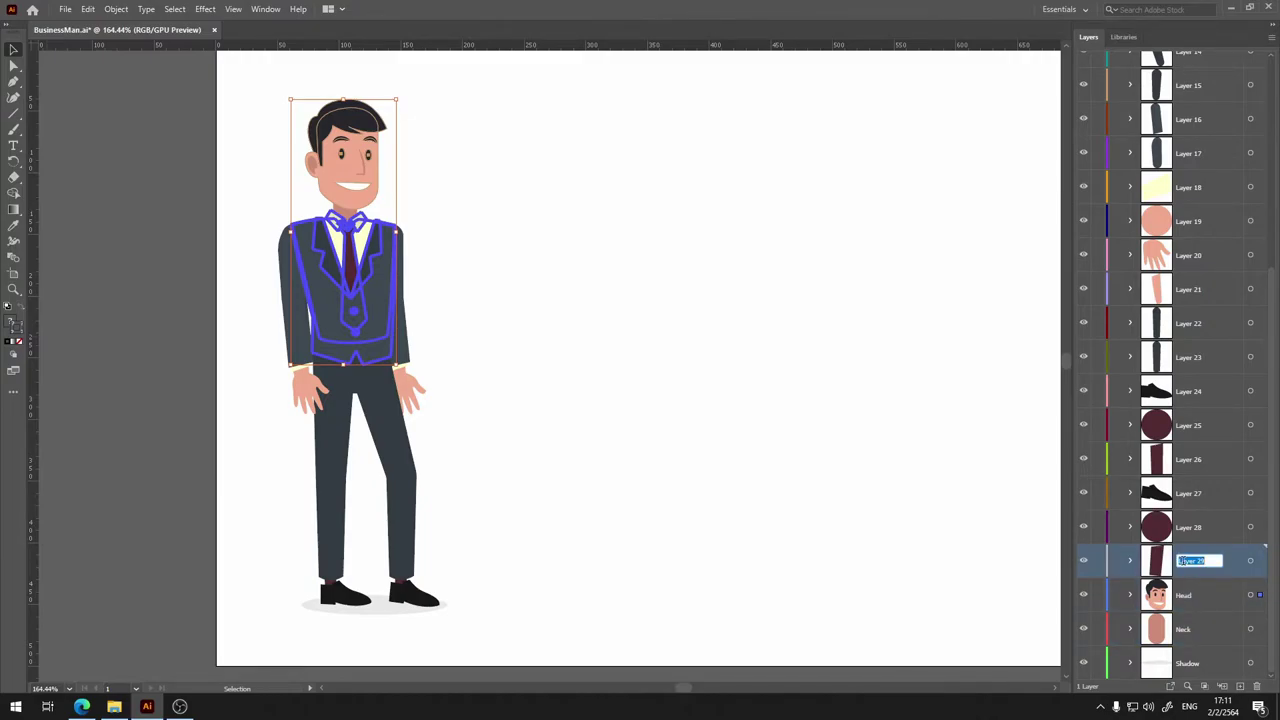
{"action": "key", "text": "Return"}
{"action": "left_click", "coordinate": [966, 532]}
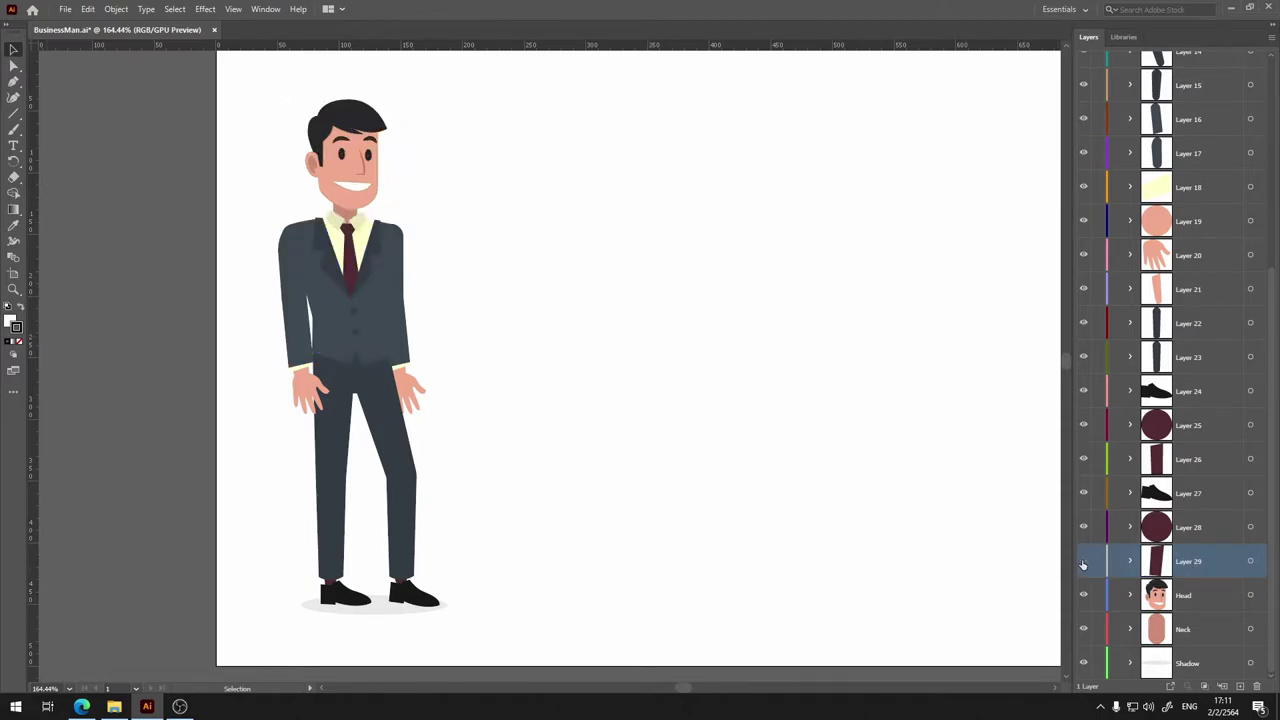
{"action": "double_click", "coordinate": [1189, 563]}
{"action": "type", "text": "Footle"}
{"action": "type", "text": "g"}
{"action": "key", "text": "Return"}
{"action": "double_click", "coordinate": [1186, 527]}
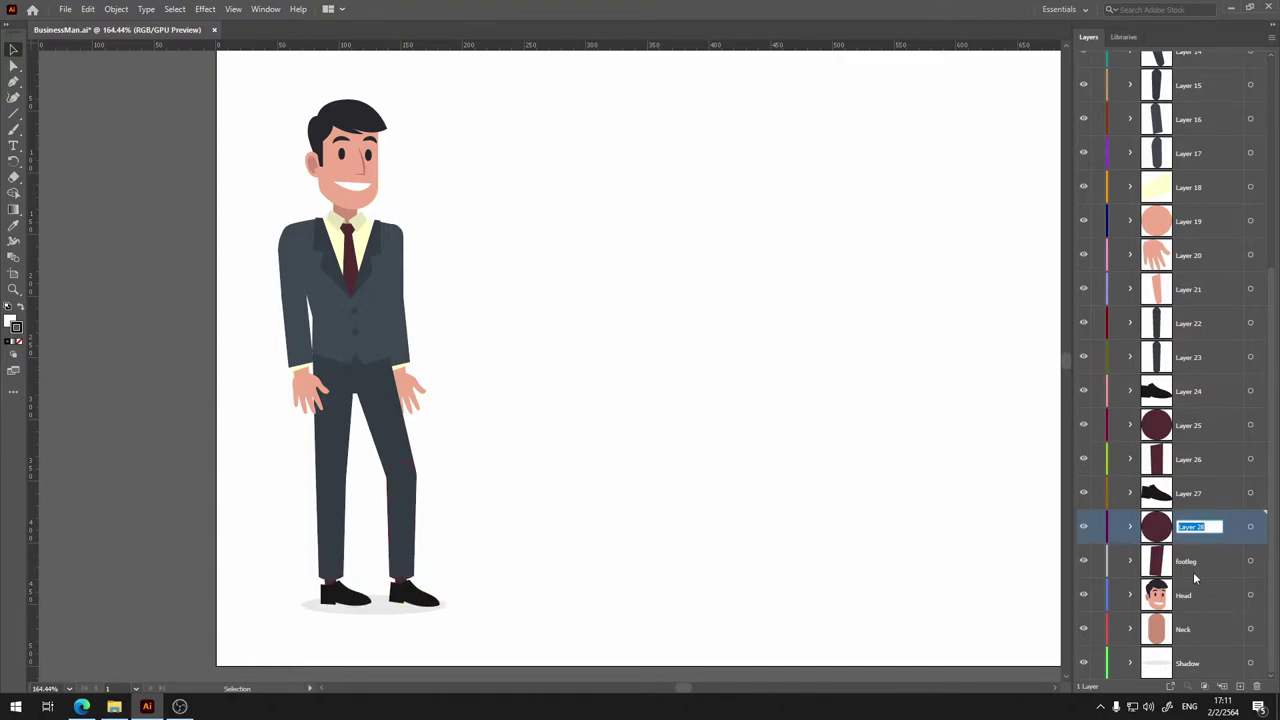
{"action": "type", "text": "l"}
{"action": "type", "text": "footjoint"}
Identify the right shoe layers and rename them footjoint_R and footleg_R.
{"action": "left_click", "coordinate": [1083, 494]}
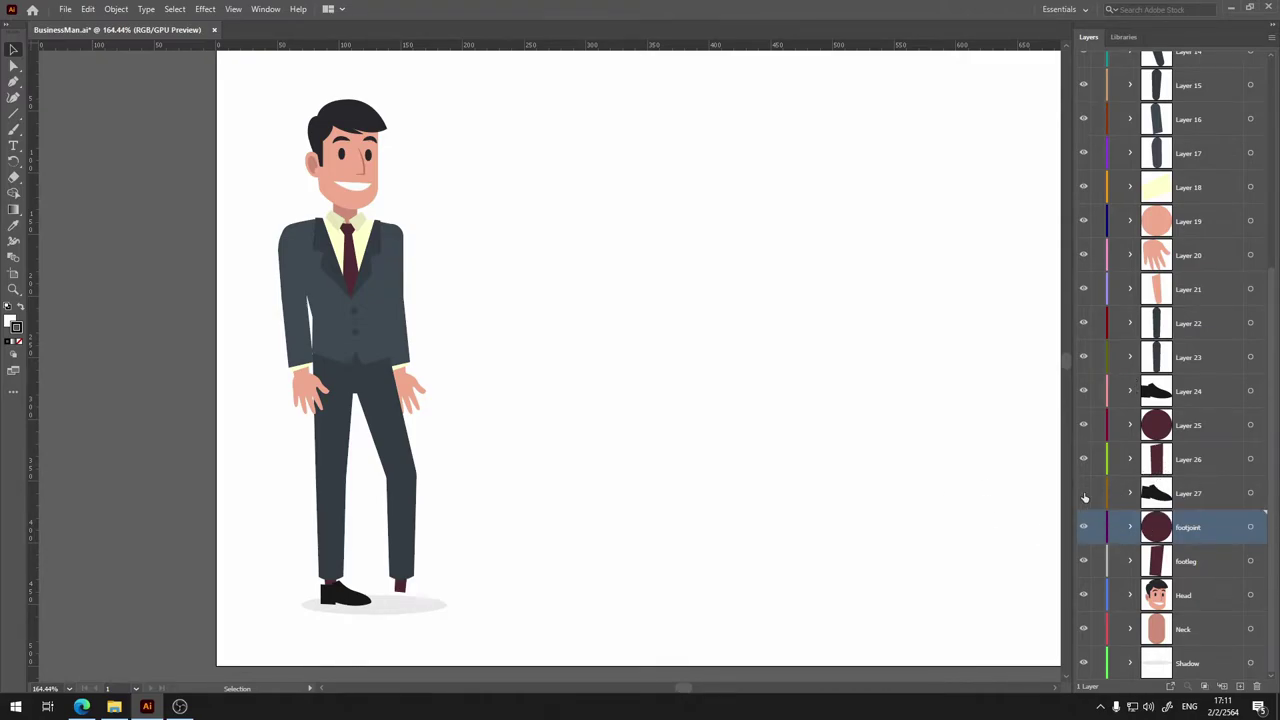
{"action": "left_click", "coordinate": [1084, 495]}
{"action": "double_click", "coordinate": [1200, 530]}
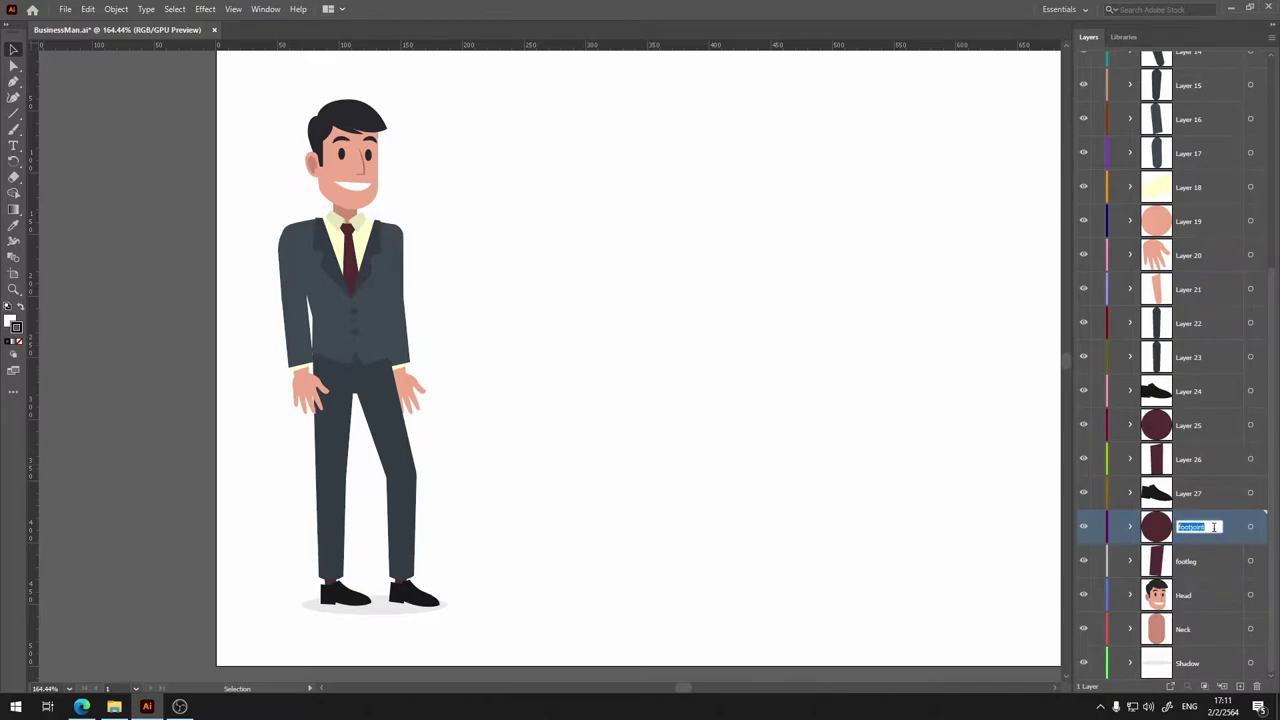
{"action": "type", "text": "_R"}
{"action": "key", "text": "Return"}
{"action": "left_click", "coordinate": [1193, 570]}
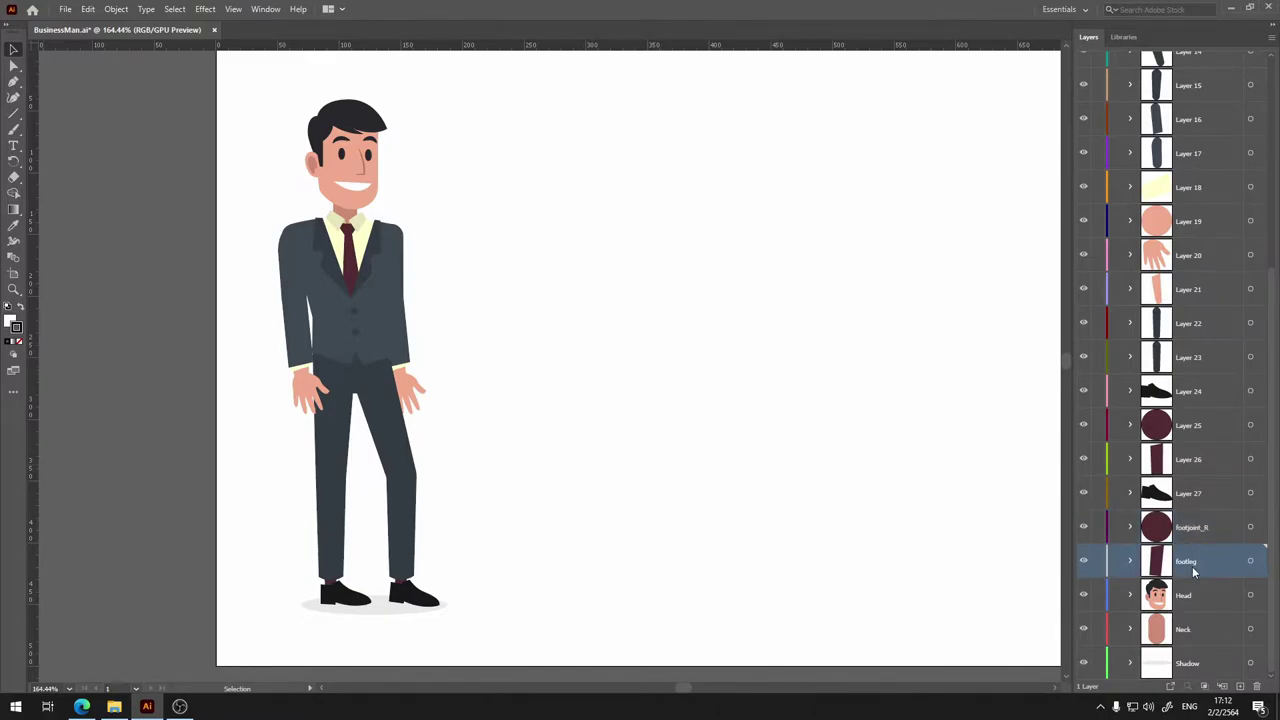
{"action": "double_click", "coordinate": [1193, 570]}
{"action": "left_click", "coordinate": [641, 290]}
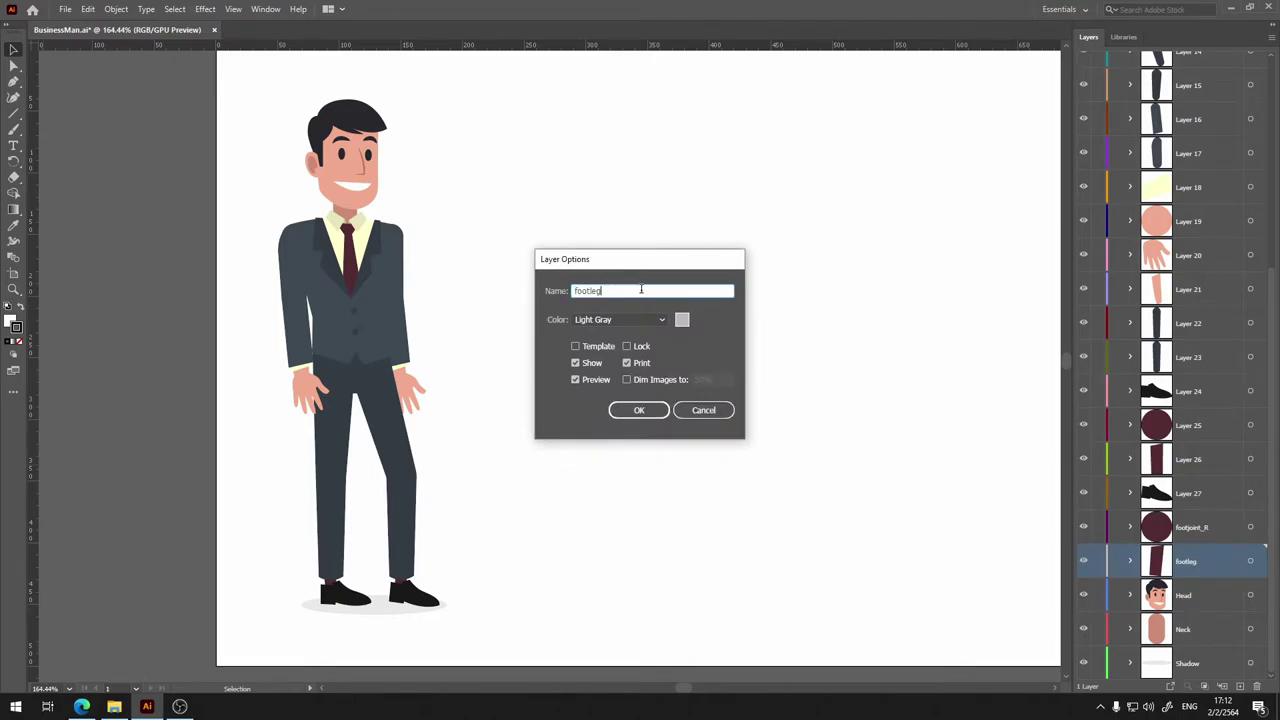
{"action": "key", "text": "Return"}
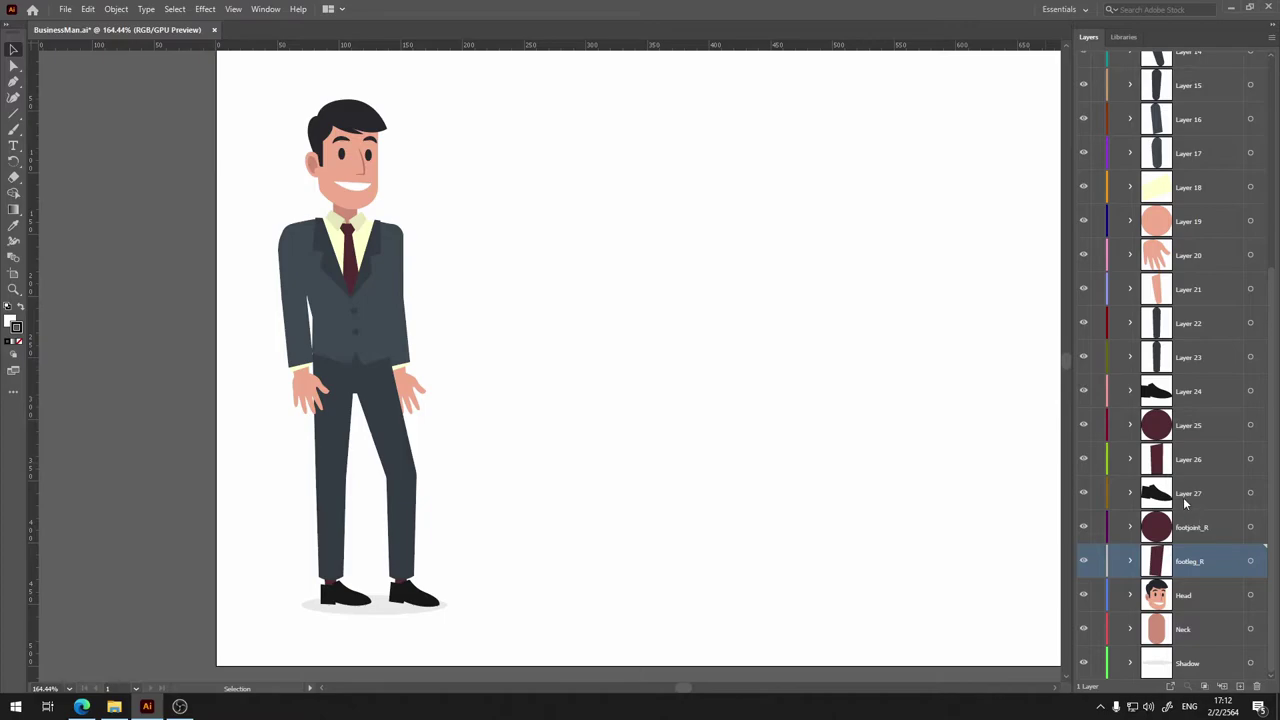
Rename Layers 27, 26 and 25 to foot_R, footleg_L and footjoint_L.
{"action": "double_click", "coordinate": [1192, 493]}
{"action": "type", "text": "fo"}
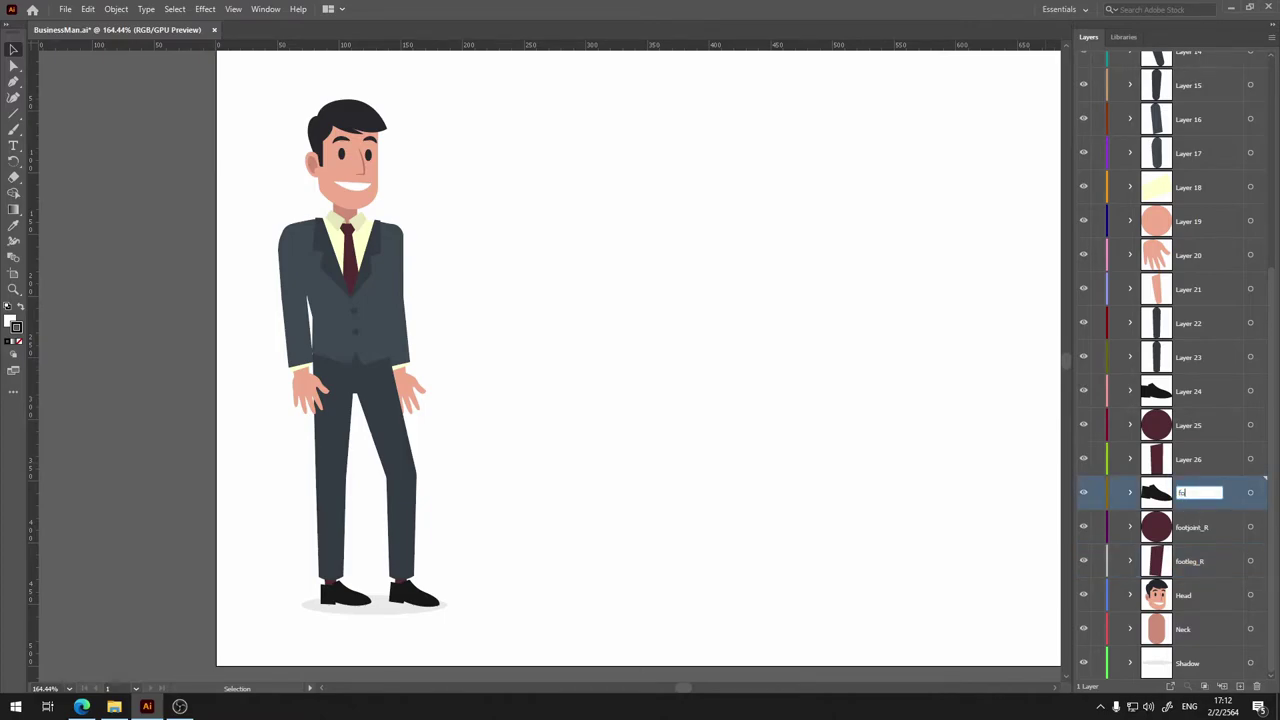
{"action": "type", "text": "ot_R"}
{"action": "key", "text": "Return"}
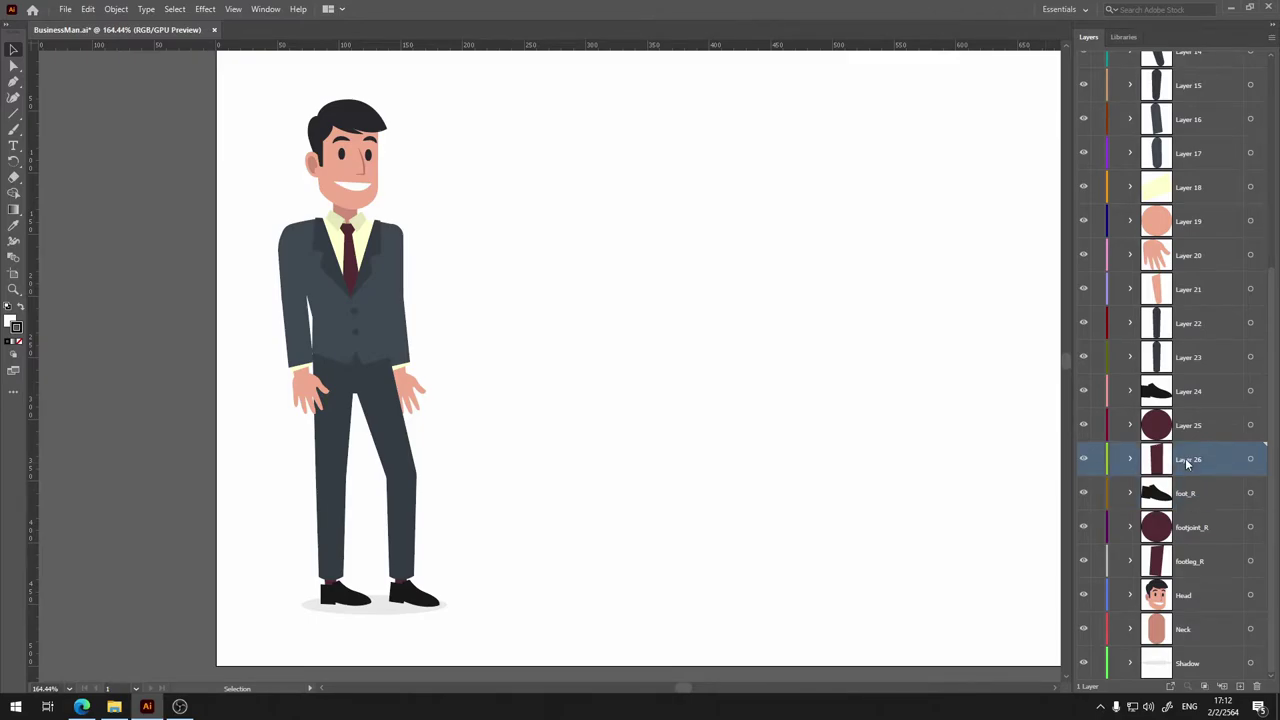
{"action": "double_click", "coordinate": [1182, 459]}
{"action": "type", "text": "footleg_L"}
{"action": "key", "text": "Return"}
{"action": "double_click", "coordinate": [1198, 428]}
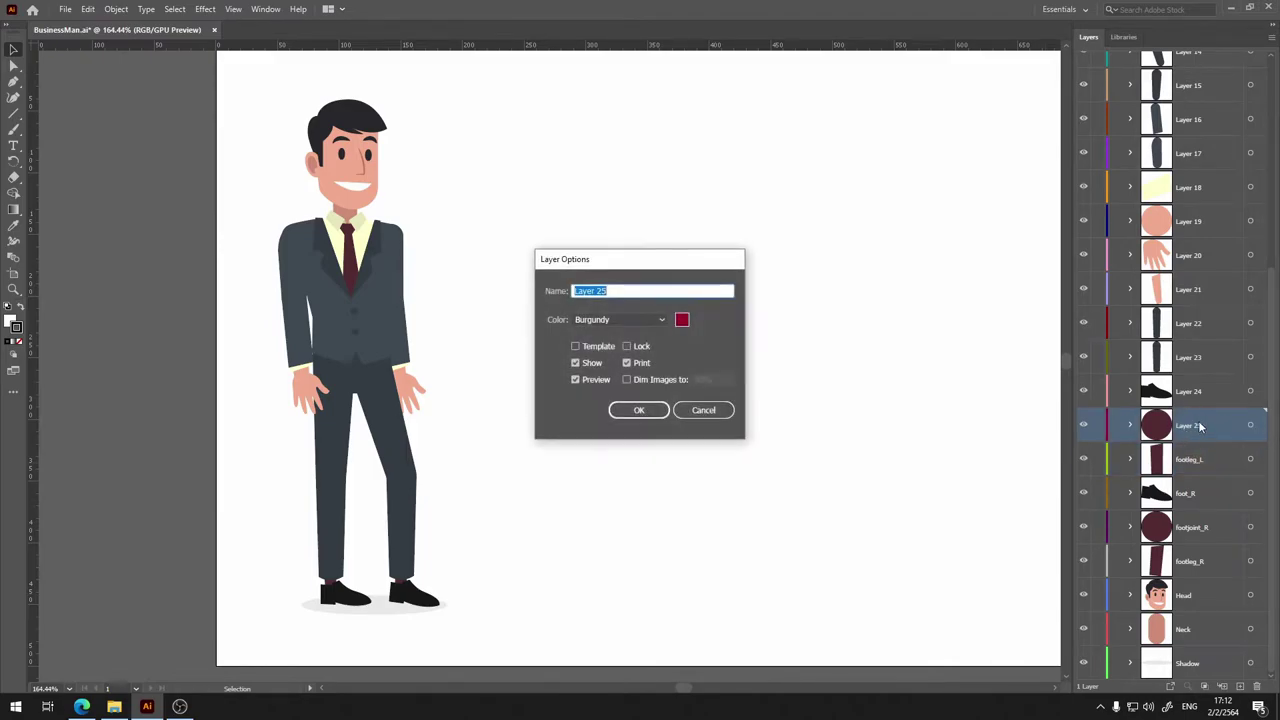
{"action": "type", "text": "foot"}
{"action": "type", "text": "joint_L"}
{"action": "key", "text": "Return"}
Rename Layers 24, 23 and 22 to foot_L, leg_L and upperleg_L.
{"action": "double_click", "coordinate": [1188, 391]}
{"action": "type", "text": "foot_L"}
{"action": "double_click", "coordinate": [1188, 357]}
{"action": "type", "text": "leg_L"}
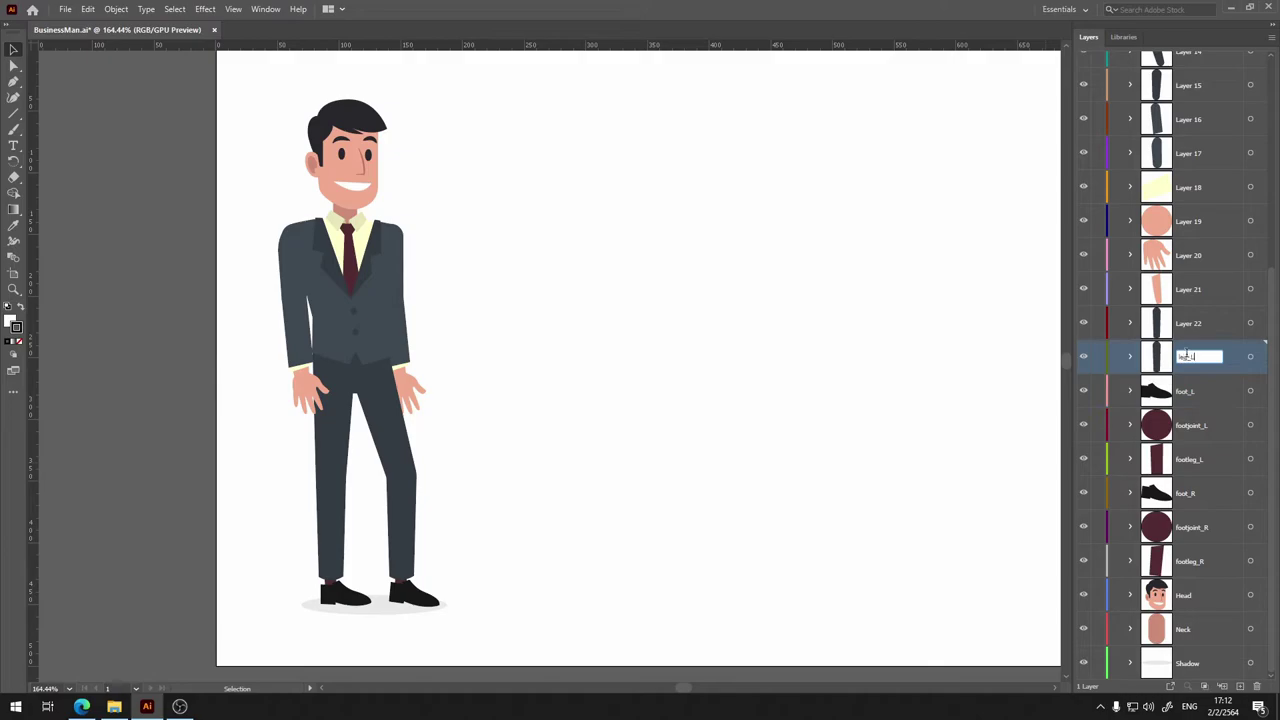
{"action": "double_click", "coordinate": [1188, 322]}
{"action": "type", "text": "leg_L"}
{"action": "key", "text": "Return"}
{"action": "scroll", "coordinate": [1188, 400], "scroll_direction": "up", "scroll_amount": 5}
Rename the right forearm layers to wrist_R, hand_R and arm_R.
{"action": "double_click", "coordinate": [1188, 610]}
{"action": "type", "text": "wrist_R"}
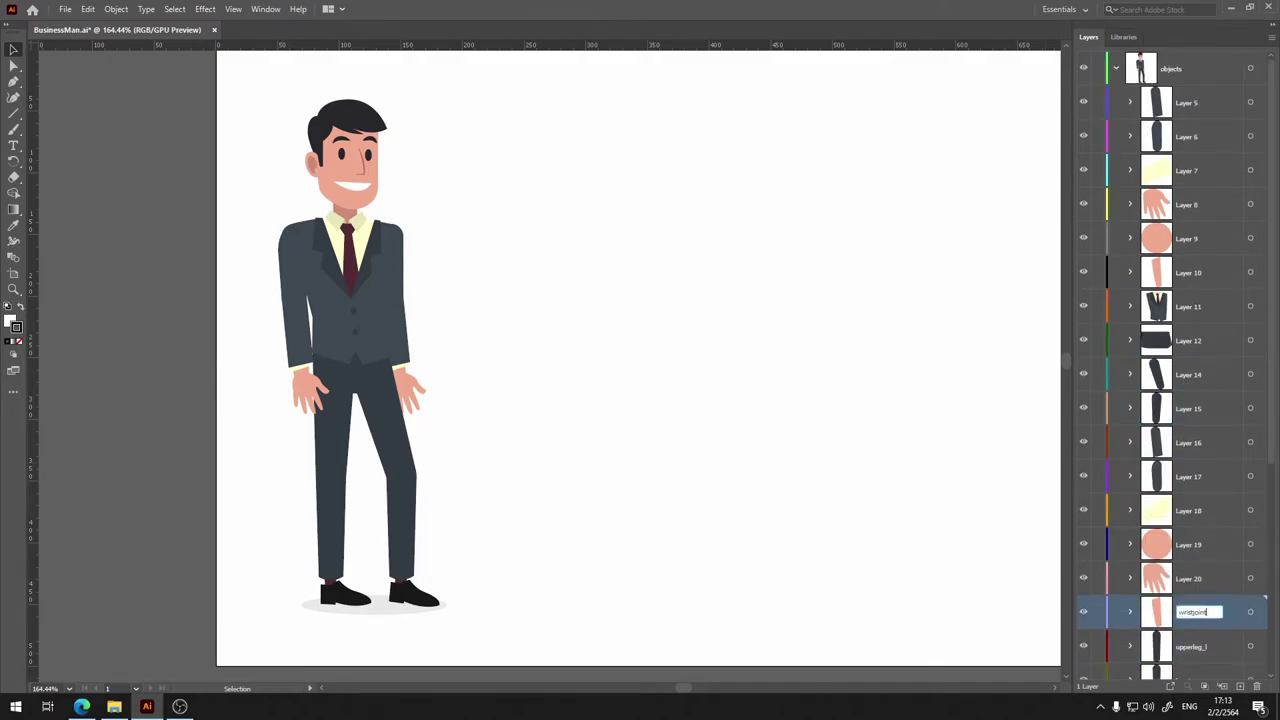
{"action": "double_click", "coordinate": [1196, 577]}
{"action": "type", "text": "hand_R"}
{"action": "double_click", "coordinate": [1188, 612]}
{"action": "type", "text": "arm_R"}
{"action": "double_click", "coordinate": [1188, 544]}
{"action": "type", "text": "wrist_R"}
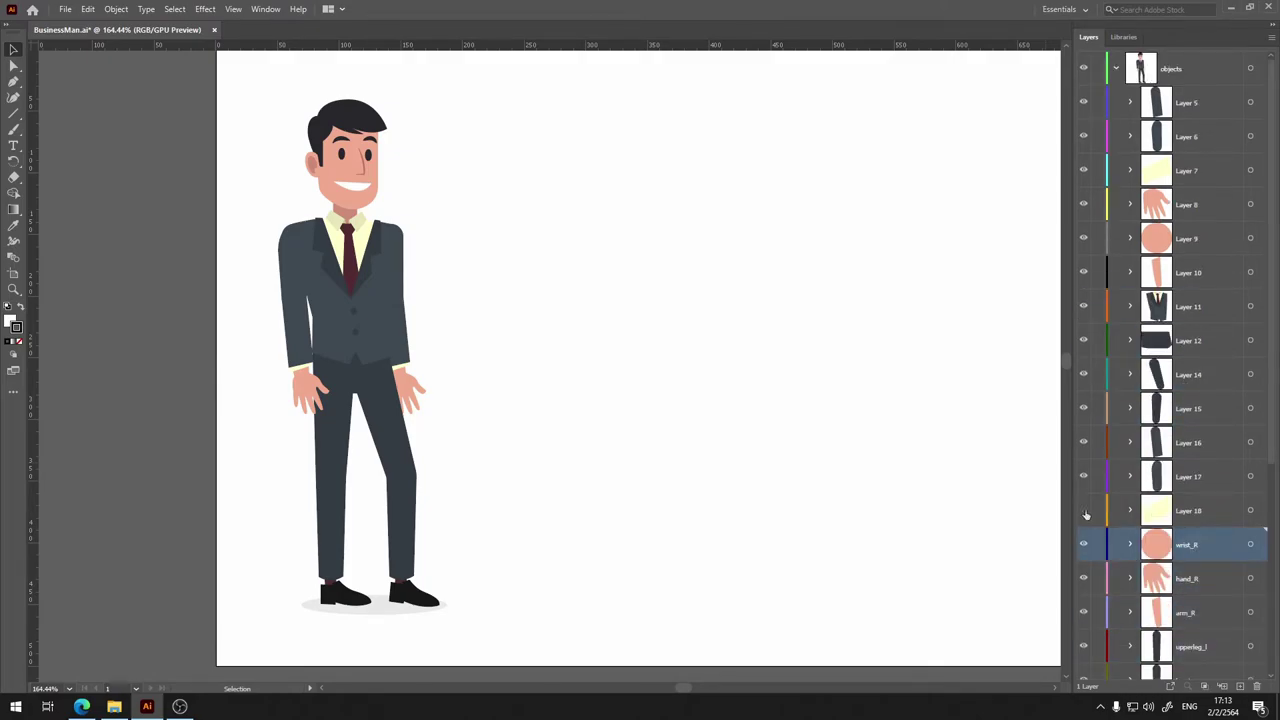
Name the next layers Sleeve_R, upperarm_R, arm_R and upperleg_L.
{"action": "double_click", "coordinate": [1188, 510]}
{"action": "key", "text": "Return"}
{"action": "double_click", "coordinate": [1188, 477]}
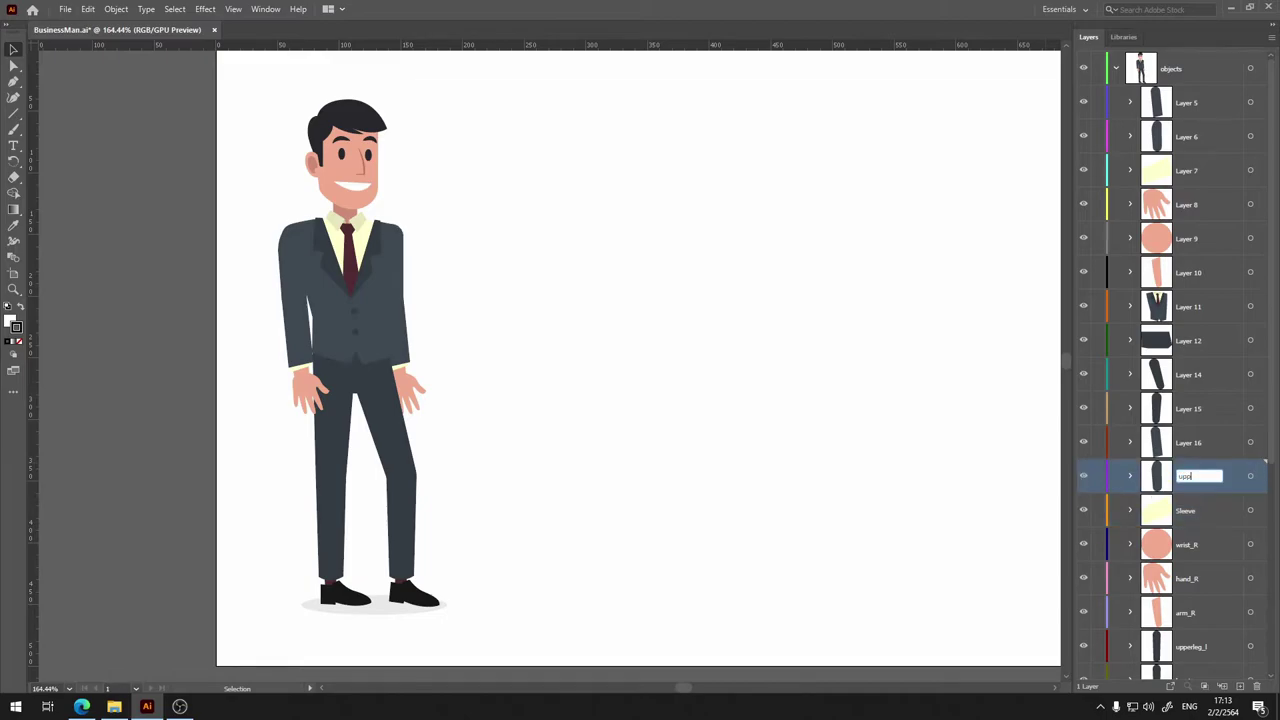
{"action": "type", "text": "upperarm_R"}
{"action": "key", "text": "Return"}
{"action": "double_click", "coordinate": [1188, 442]}
{"action": "type", "text": "arm_R"}
{"action": "double_click", "coordinate": [1188, 510]}
{"action": "type", "text": "Sleeve_R"}
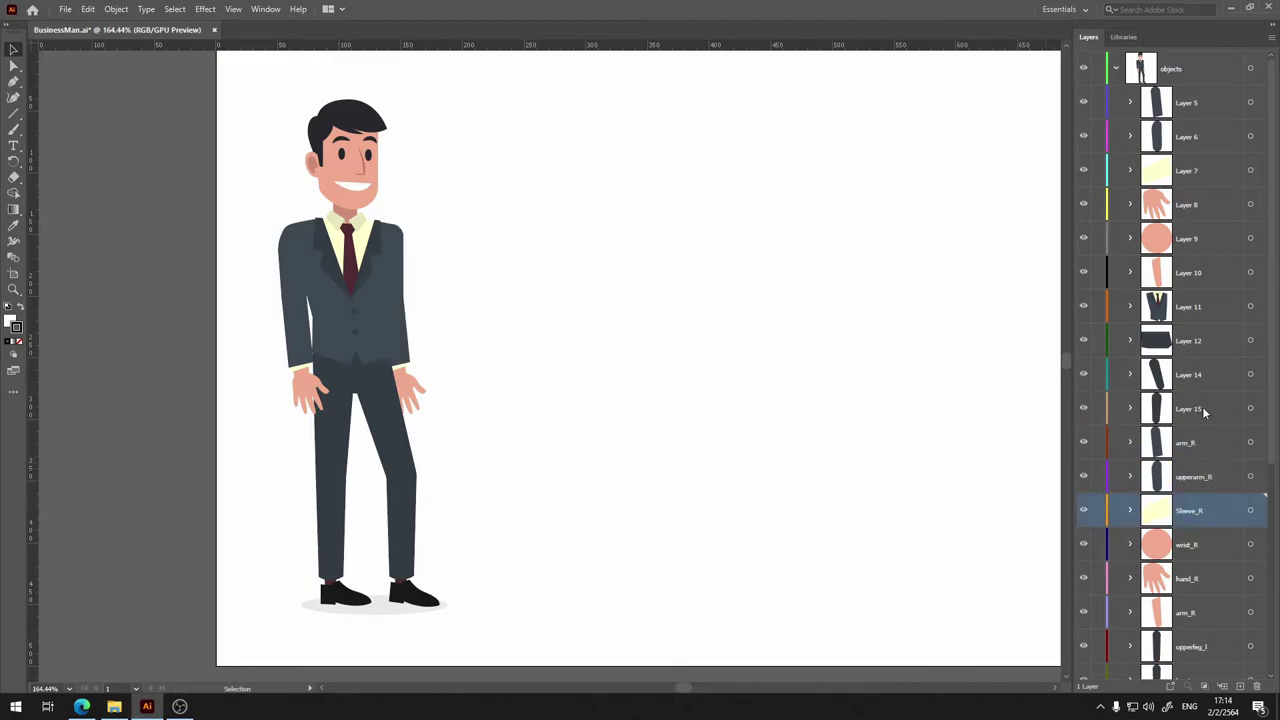
{"action": "double_click", "coordinate": [1188, 407]}
{"action": "type", "text": "upperleg_L"}
{"action": "key", "text": "Return"}
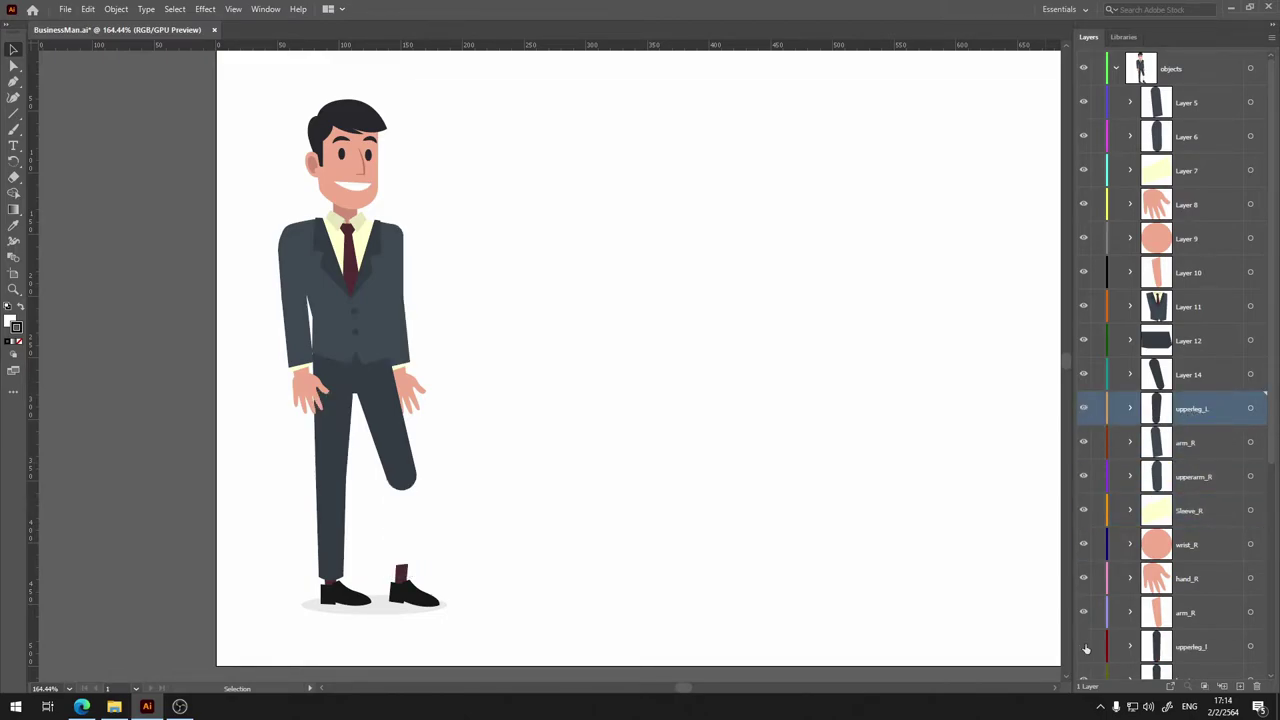
Rename the lower leg layers to leg_R and upperleg_R.
{"action": "scroll", "coordinate": [1185, 463], "scroll_direction": "down", "scroll_amount": 3}
{"action": "double_click", "coordinate": [1188, 425]}
{"action": "type", "text": "leg_R"}
{"action": "key", "text": "Tab"}
{"action": "scroll", "coordinate": [1185, 428], "scroll_direction": "up", "scroll_amount": 3}
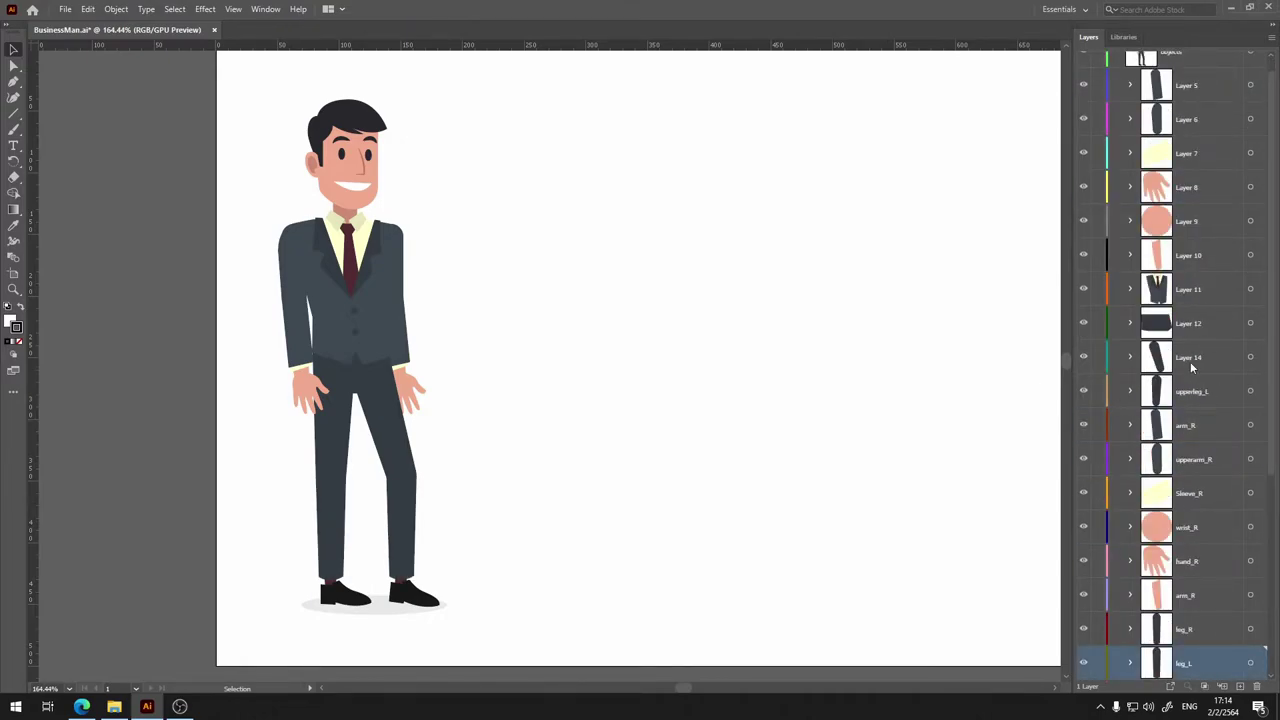
{"action": "double_click", "coordinate": [1188, 357]}
{"action": "type", "text": "upperleg_R"}
{"action": "key", "text": "shift+Tab"}
Name the following layers hip, body, arm_L and wrist_L.
{"action": "type", "text": "hip"}
{"action": "key", "text": "shift+Tab"}
{"action": "type", "text": "body"}
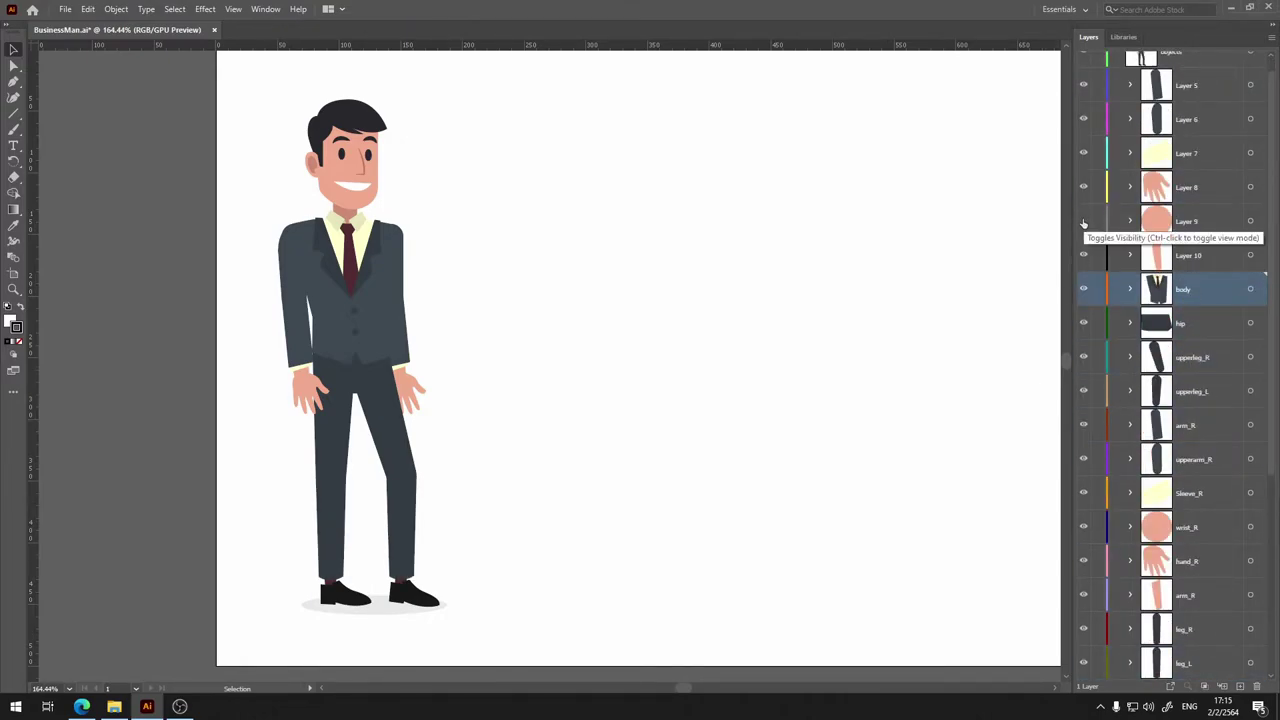
{"action": "key", "text": "shift+Tab"}
{"action": "type", "text": "arm_L"}
{"action": "key", "text": "shift+Tab"}
{"action": "type", "text": "wrist_L"}
{"action": "key", "text": "shift+Tab"}
Name the remaining layers hand_L, Sleeve_L, upperarm_L and upperarm_R.
{"action": "type", "text": "han"}
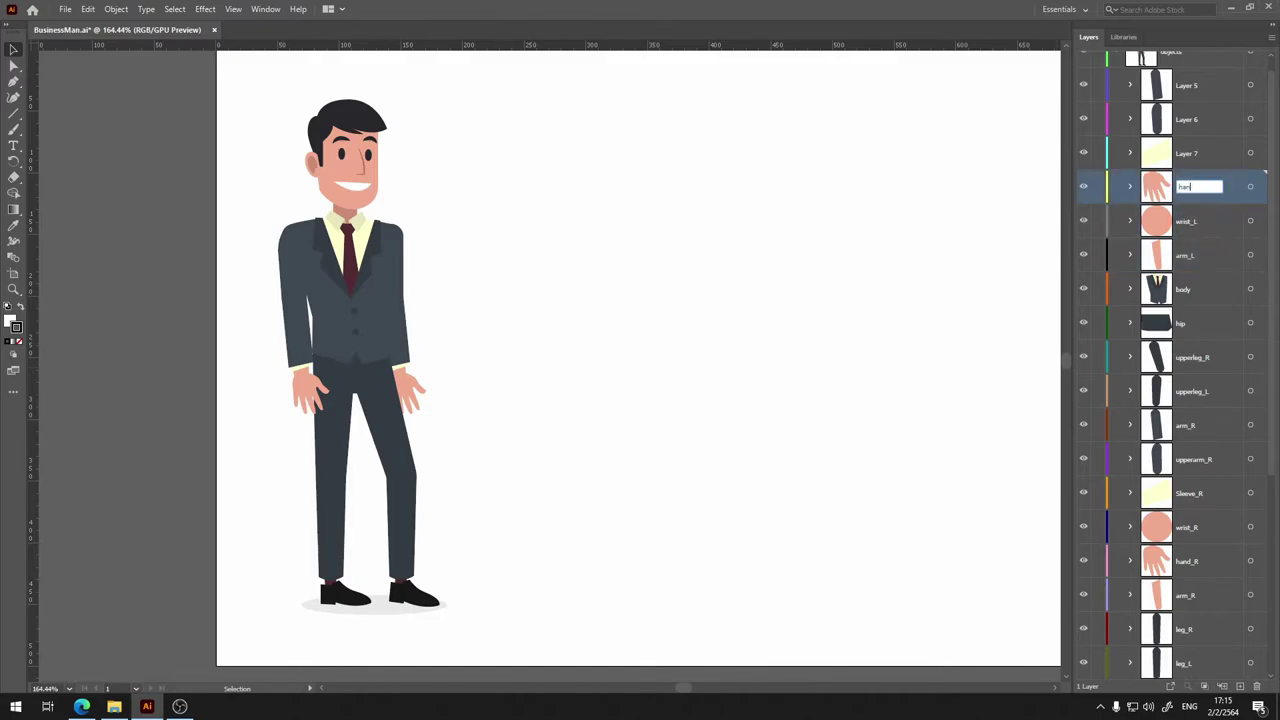
{"action": "type", "text": "d_L"}
{"action": "key", "text": "shift+Tab"}
{"action": "type", "text": "Sleeve_L"}
{"action": "key", "text": "shift+Tab"}
{"action": "type", "text": "upperarm_L"}
{"action": "key", "text": "shift+Tab"}
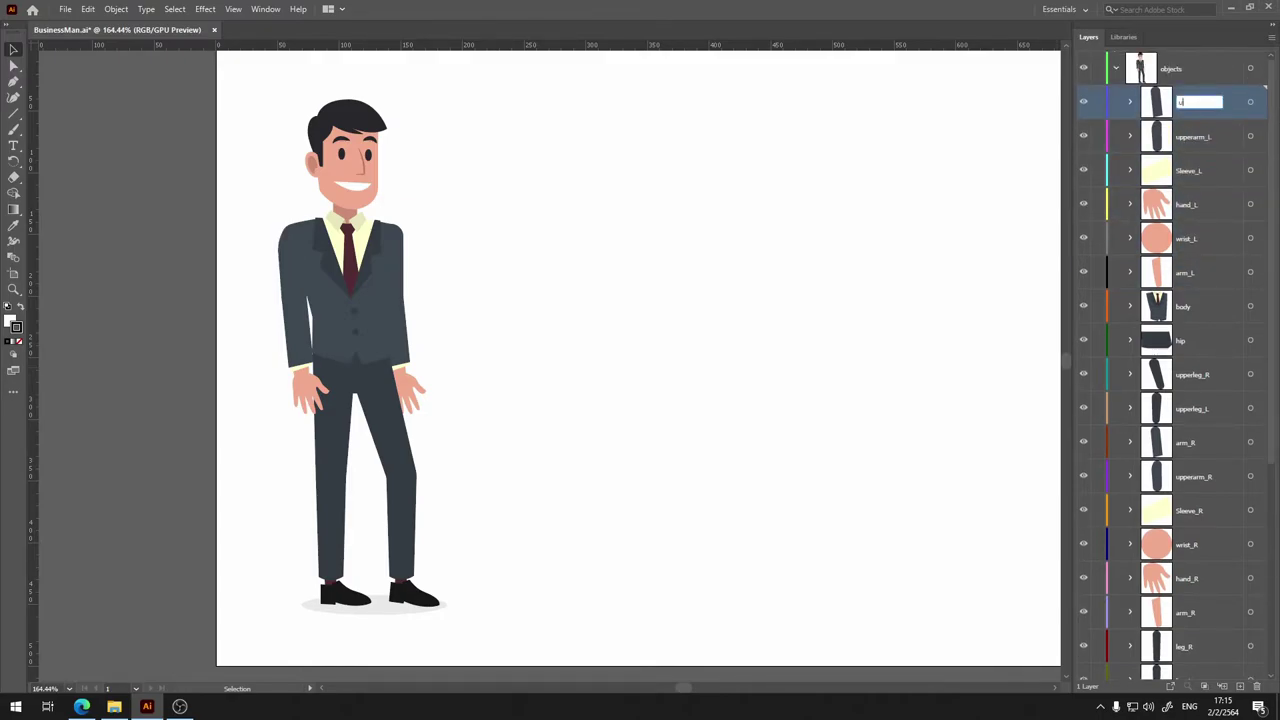
{"action": "type", "text": "pperarm_R"}
{"action": "key", "text": "Return"}
Move the Sleeve_R layer and its path into the arm_R layer.
{"action": "scroll", "coordinate": [414, 349], "scroll_direction": "up", "scroll_amount": 3}
{"action": "left_click", "coordinate": [638, 440]}
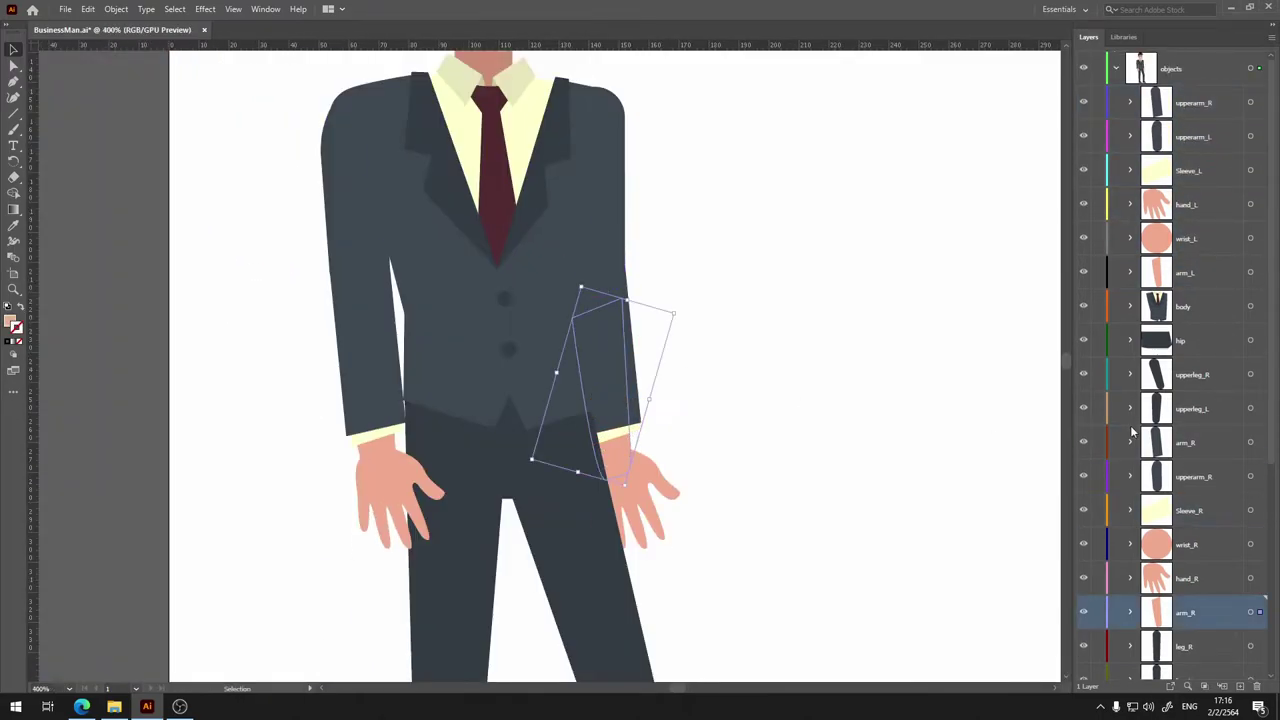
{"action": "left_click", "coordinate": [1131, 442]}
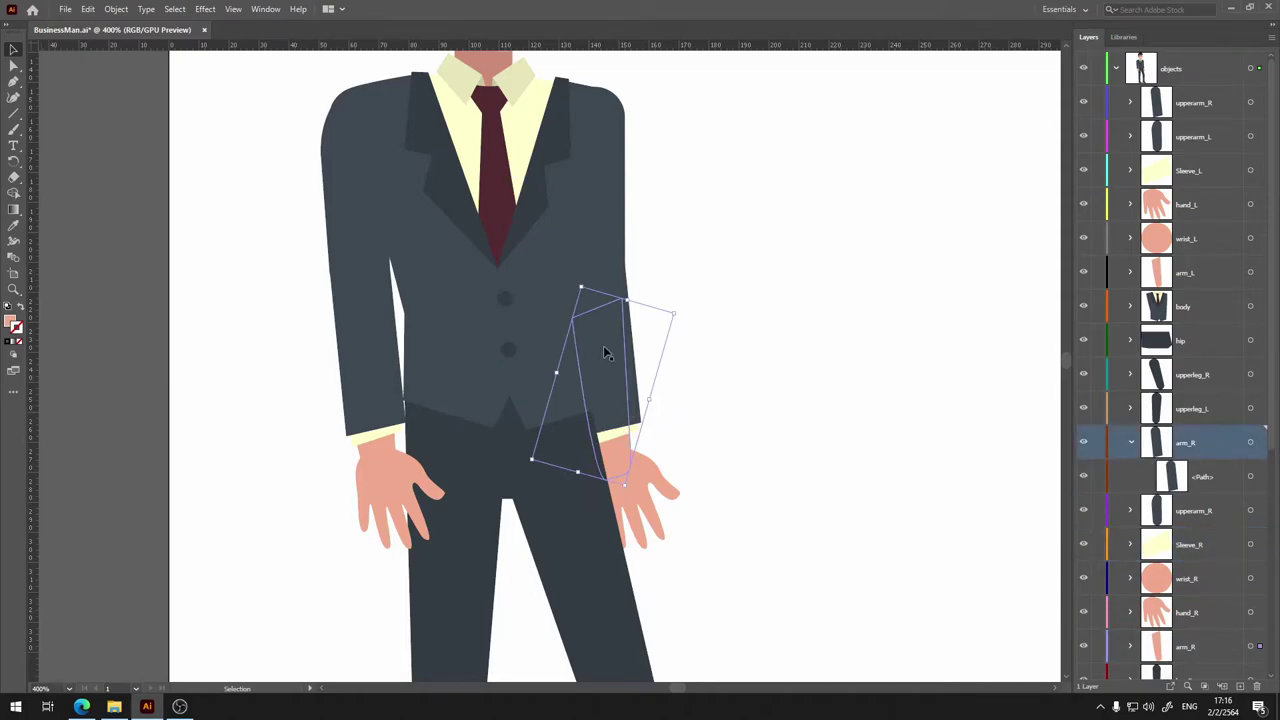
{"action": "left_click_drag", "start_coordinate": [1188, 544], "coordinate": [1188, 442]}
{"action": "scroll", "coordinate": [1092, 300], "scroll_direction": "down", "scroll_amount": 2}
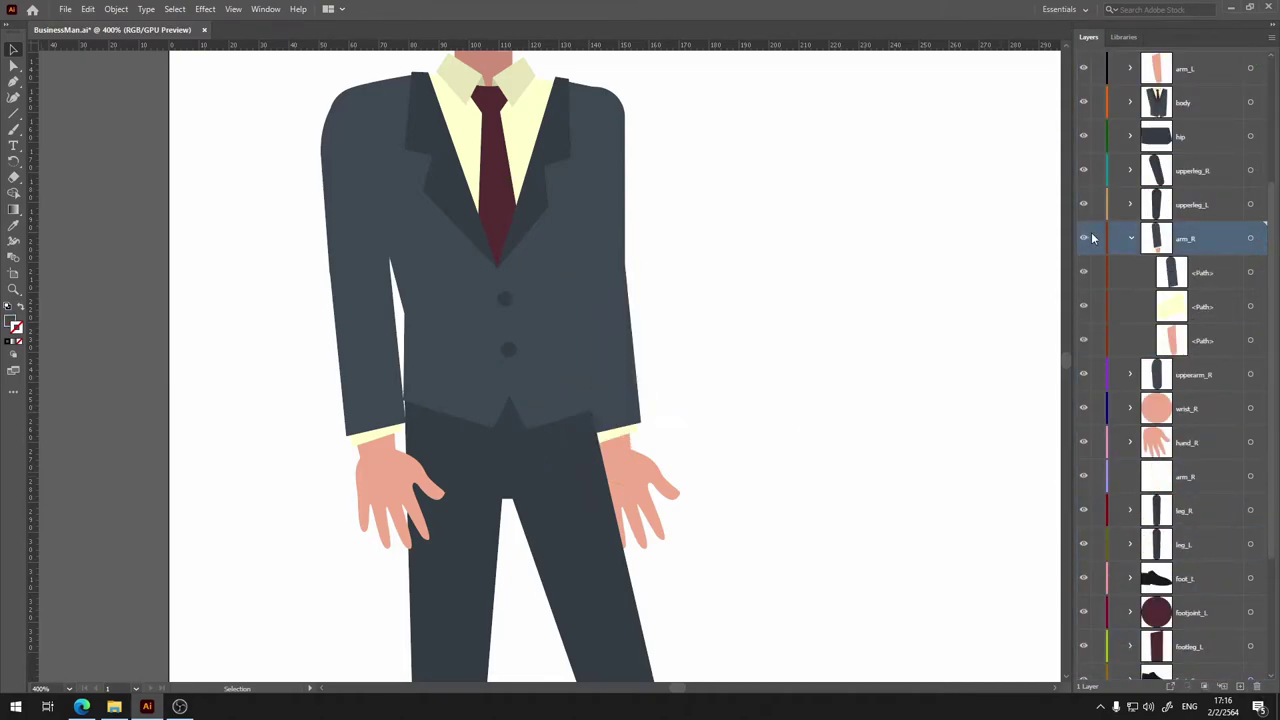
{"action": "left_click", "coordinate": [1131, 238]}
Rename the top arm layer to arm_L and move Sleeve_L into it.
{"action": "scroll", "coordinate": [1208, 450], "scroll_direction": "up", "scroll_amount": 3}
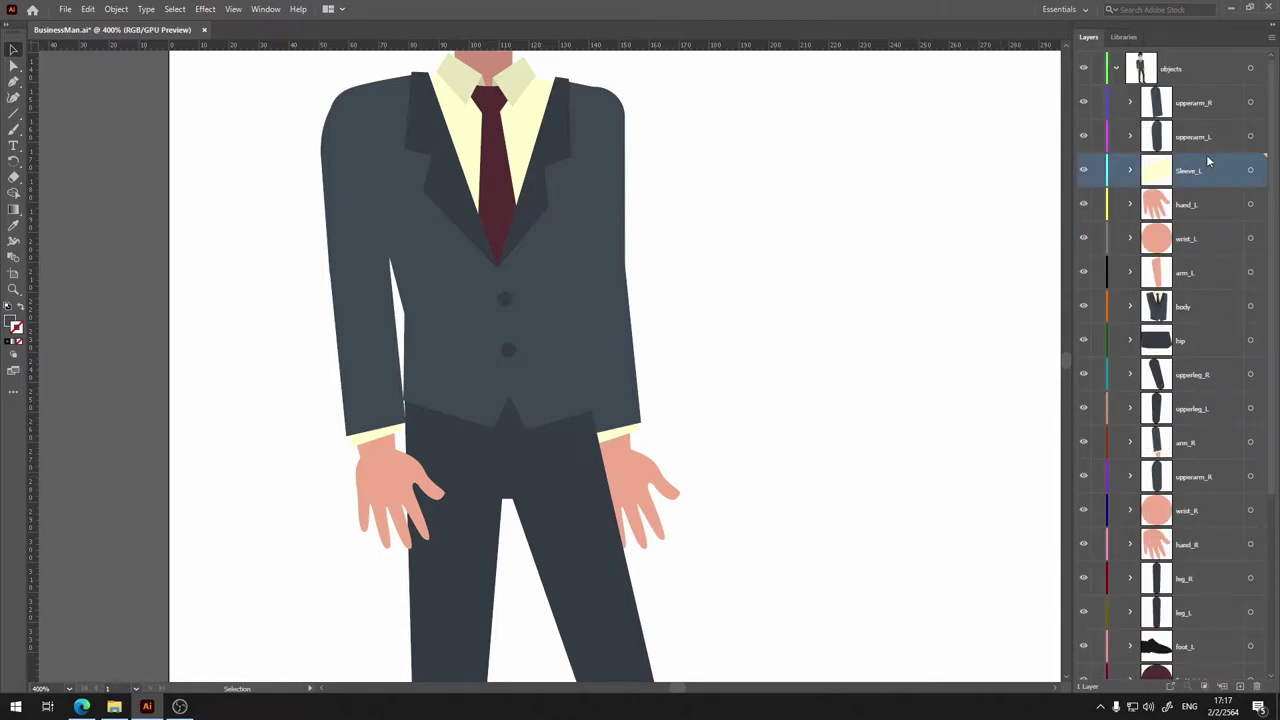
{"action": "scroll", "coordinate": [1168, 370], "scroll_direction": "up", "scroll_amount": 3}
{"action": "double_click", "coordinate": [1190, 102]}
{"action": "type", "text": "arm_L"}
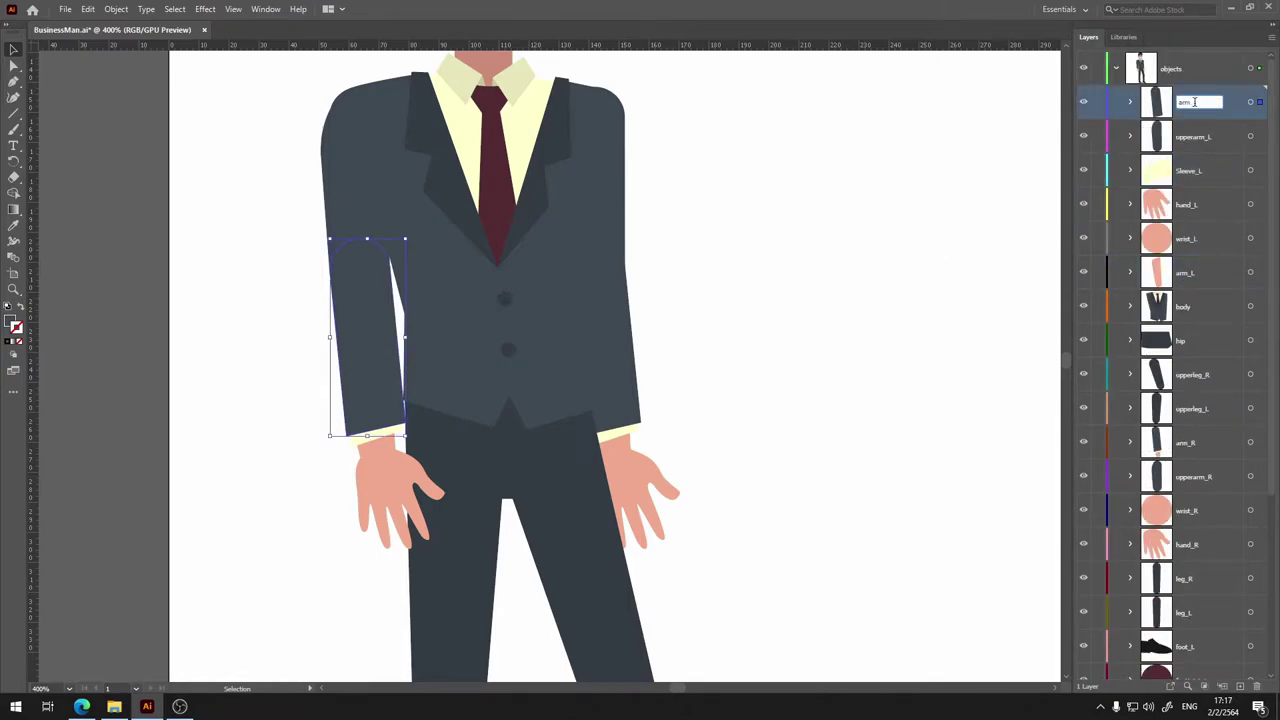
{"action": "key", "text": "Return"}
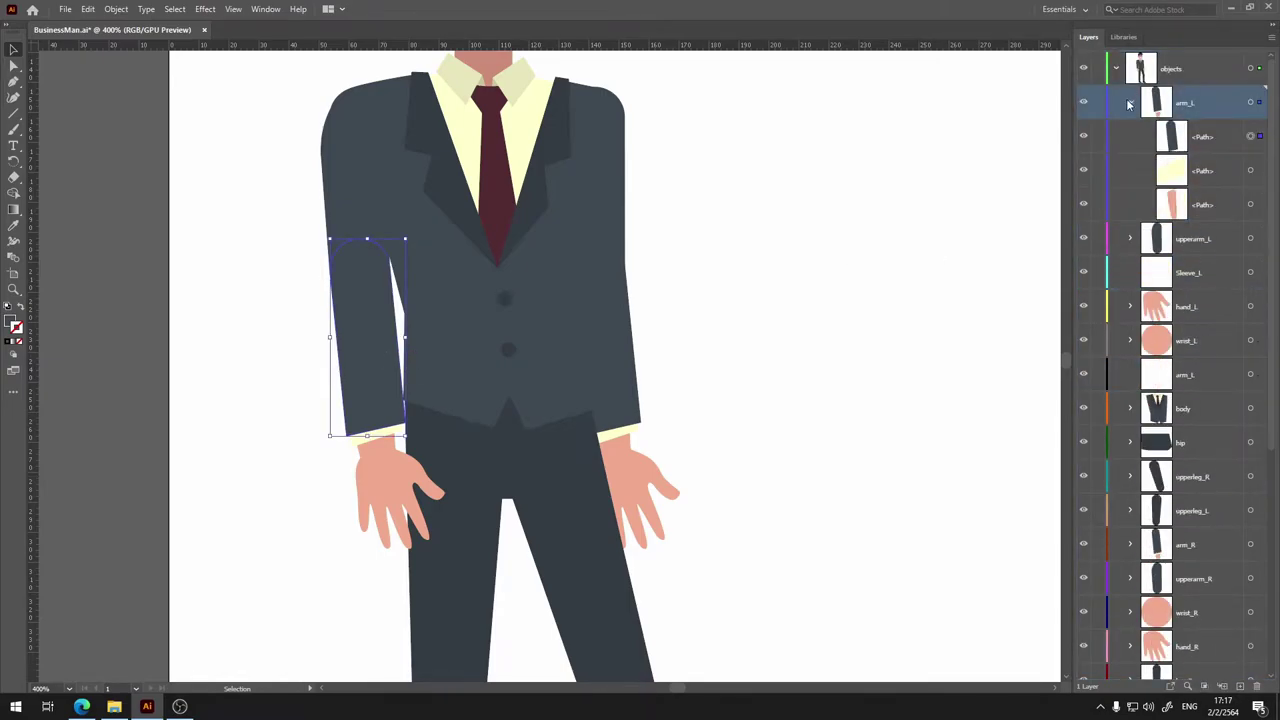
{"action": "left_click_drag", "start_coordinate": [1199, 180], "coordinate": [1186, 113]}
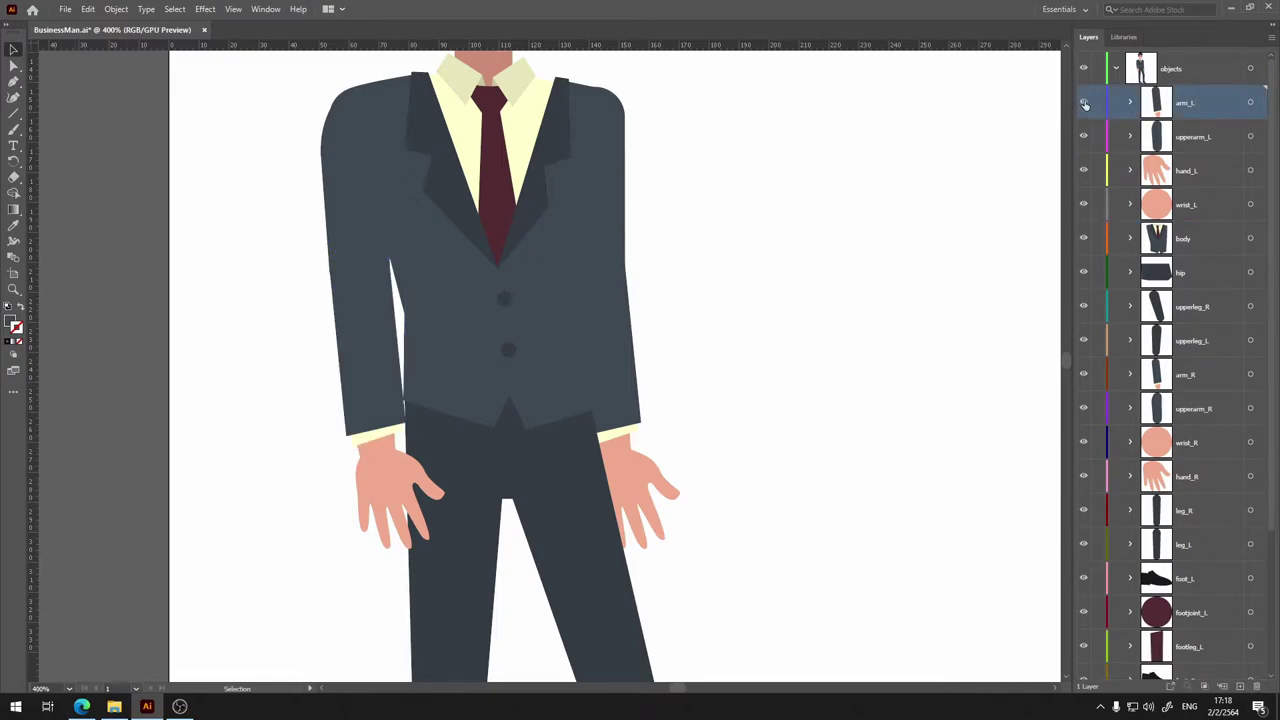
Combine the Leg_L piece and its sock path inside the leg_L layer.
{"action": "scroll", "coordinate": [1190, 400], "scroll_direction": "down", "scroll_amount": 5}
{"action": "left_click", "coordinate": [1131, 357]}
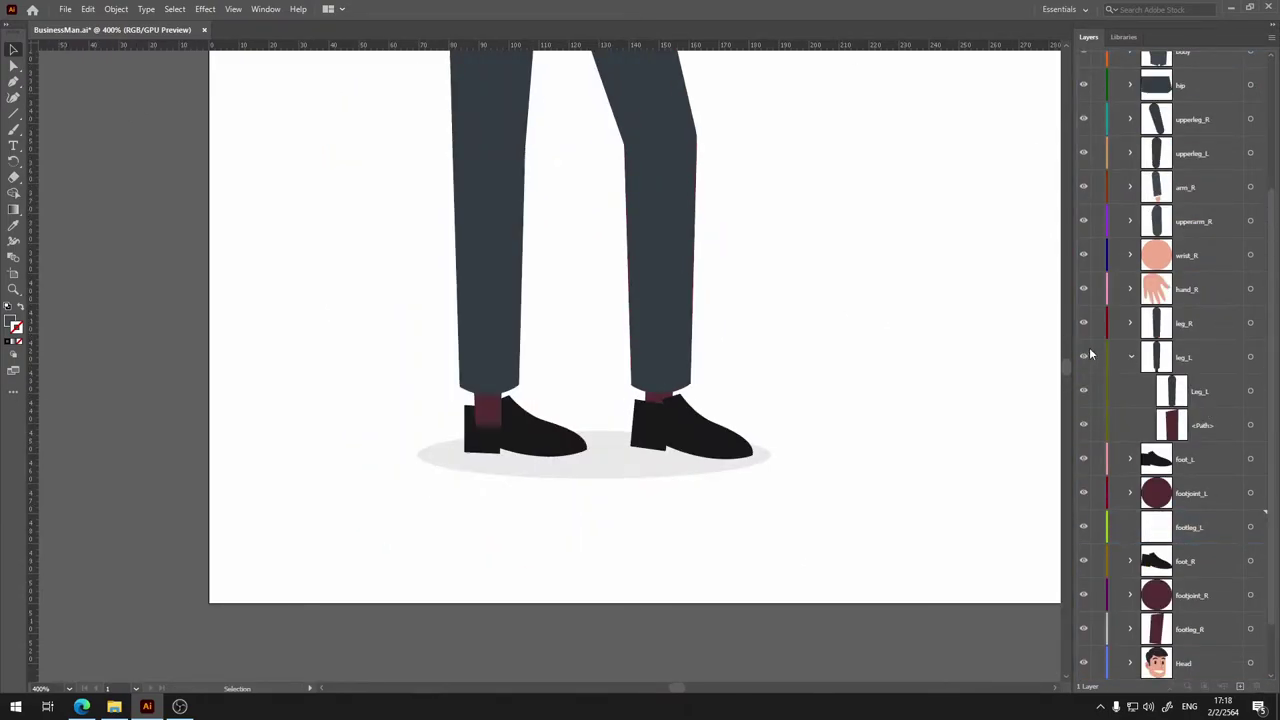
{"action": "left_click_drag", "start_coordinate": [1208, 413], "coordinate": [1219, 591]}
{"action": "key", "text": "ctrl+minus"}
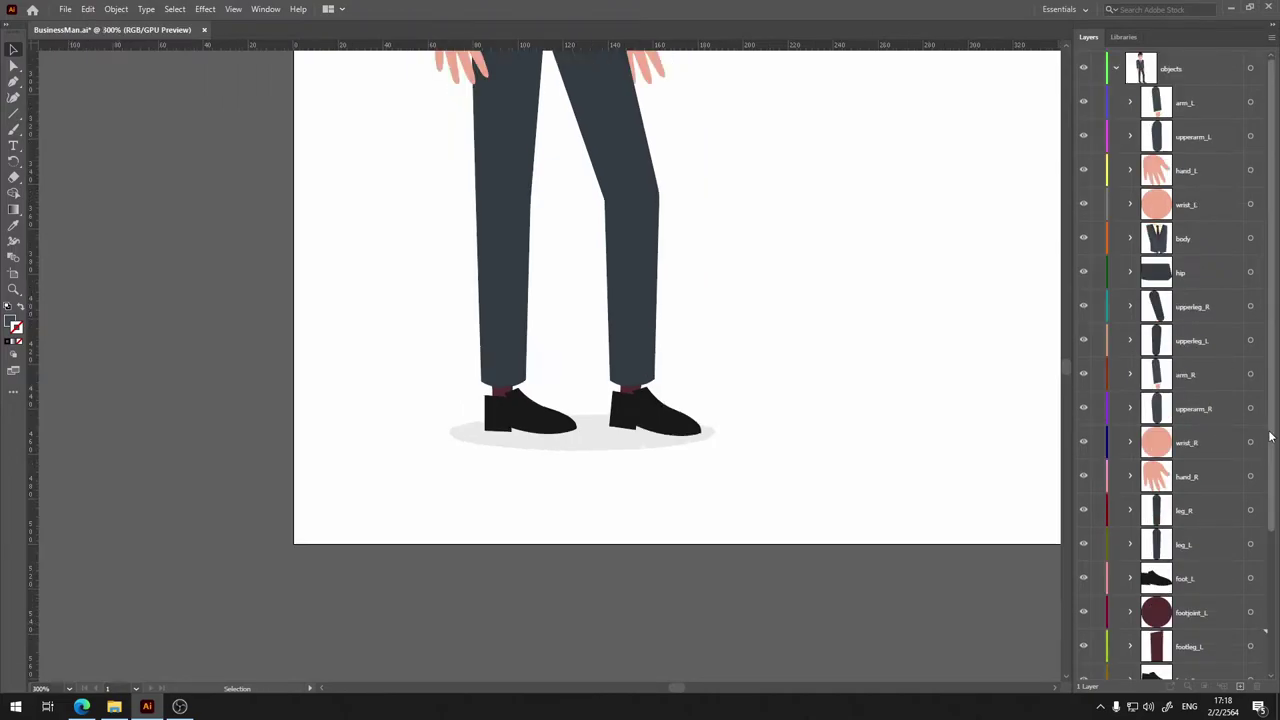
{"action": "scroll", "coordinate": [640, 350], "scroll_direction": "up", "scroll_amount": 3}
{"action": "scroll", "coordinate": [1190, 350], "scroll_direction": "up", "scroll_amount": 10}
{"action": "left_click", "coordinate": [1183, 62]}
Move the Neck and body layers up so they sit directly beneath Head.
{"action": "key", "text": "ctrl+z"}
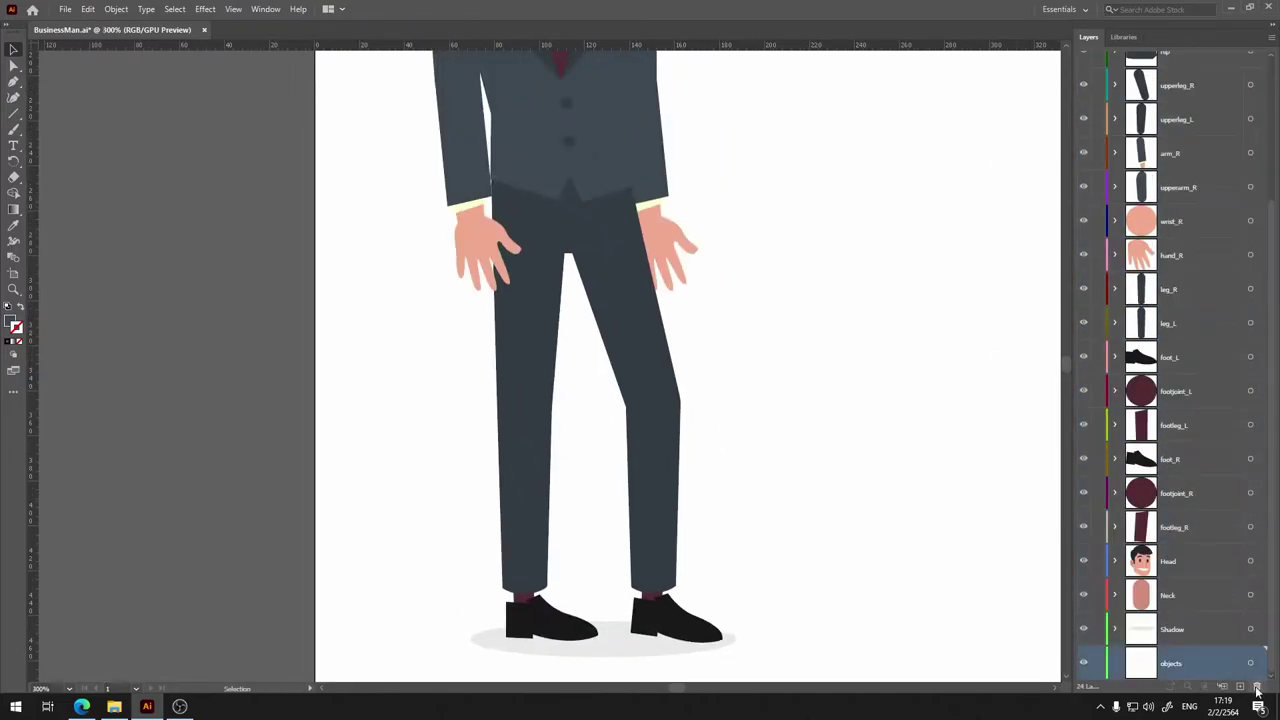
{"action": "key", "text": "ctrl+minus"}
{"action": "key", "text": "ctrl+minus"}
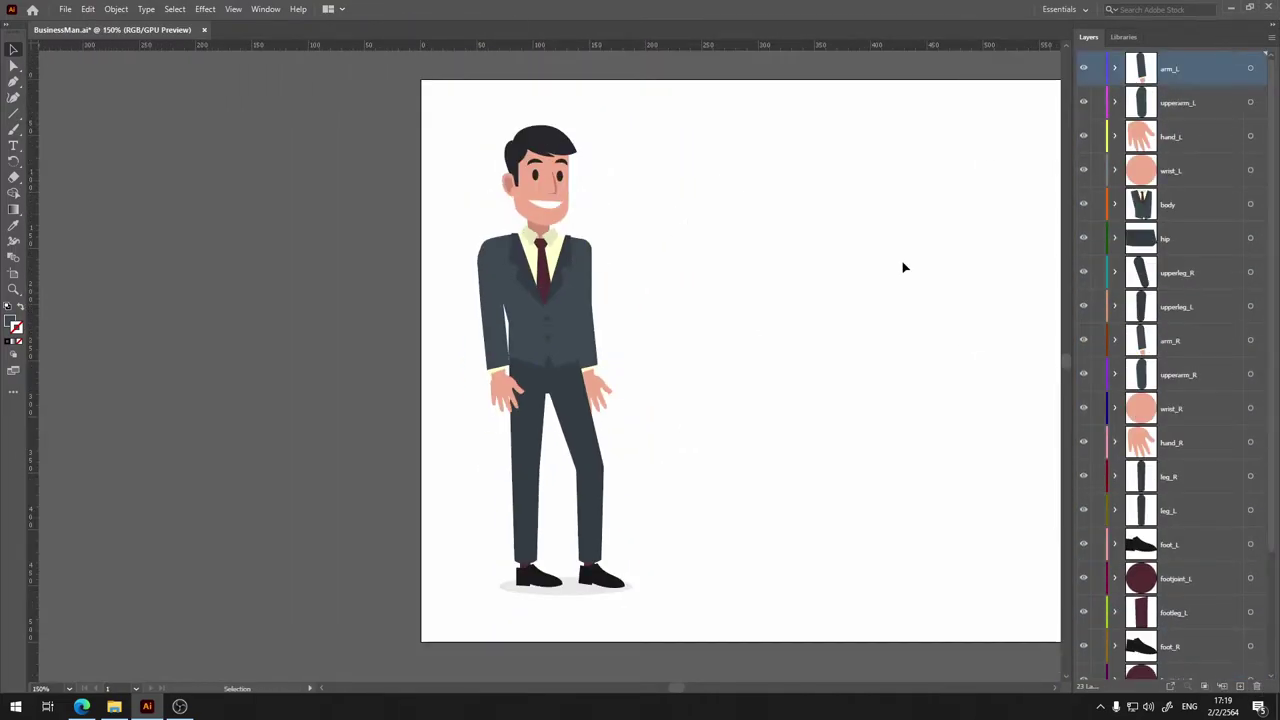
{"action": "scroll", "coordinate": [1180, 400], "scroll_direction": "down", "scroll_amount": 5}
{"action": "left_click", "coordinate": [1175, 638]}
{"action": "left_click_drag", "start_coordinate": [1175, 638], "coordinate": [1175, 160]}
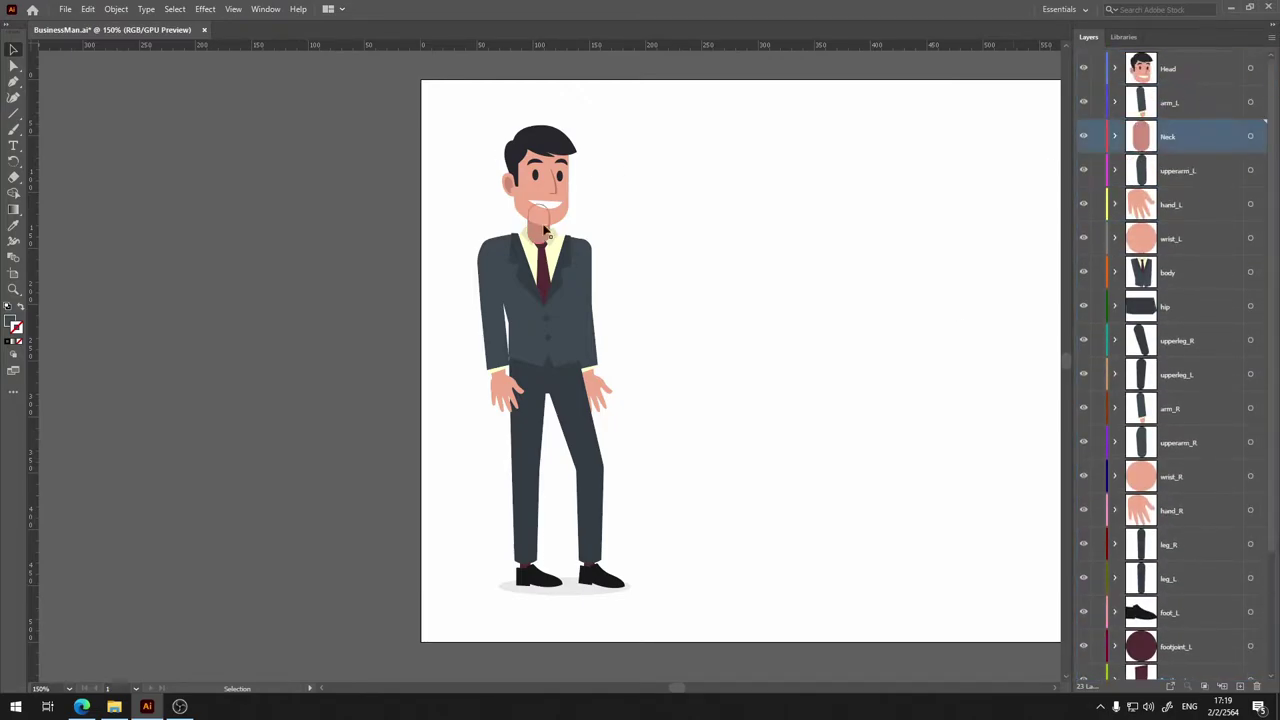
{"action": "mouse_move", "coordinate": [1170, 271]}
{"action": "left_mouse_down"}
{"action": "mouse_move", "coordinate": [1170, 130]}
{"action": "mouse_move", "coordinate": [1170, 236]}
{"action": "left_mouse_up"}
Regroup the left arm and left leg layers, unhide them, and place leg_L beneath upperleg_L.
{"action": "left_click", "coordinate": [1085, 208]}
{"action": "left_click_drag", "start_coordinate": [1170, 374], "coordinate": [1170, 340]}
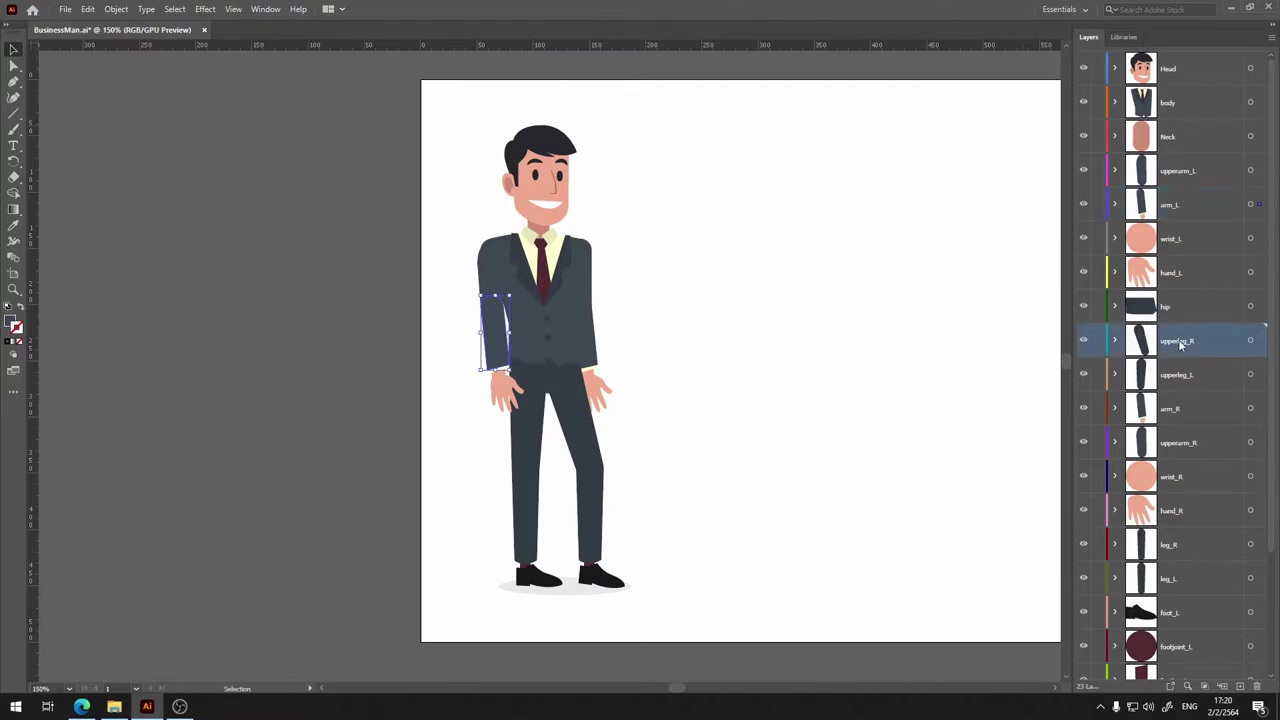
{"action": "left_click_drag", "start_coordinate": [1170, 544], "coordinate": [1170, 374]}
{"action": "left_click", "coordinate": [1170, 612]}
{"action": "scroll", "coordinate": [1190, 560], "scroll_direction": "down", "scroll_amount": 3}
{"action": "left_click", "coordinate": [1175, 527], "text": "shift"}
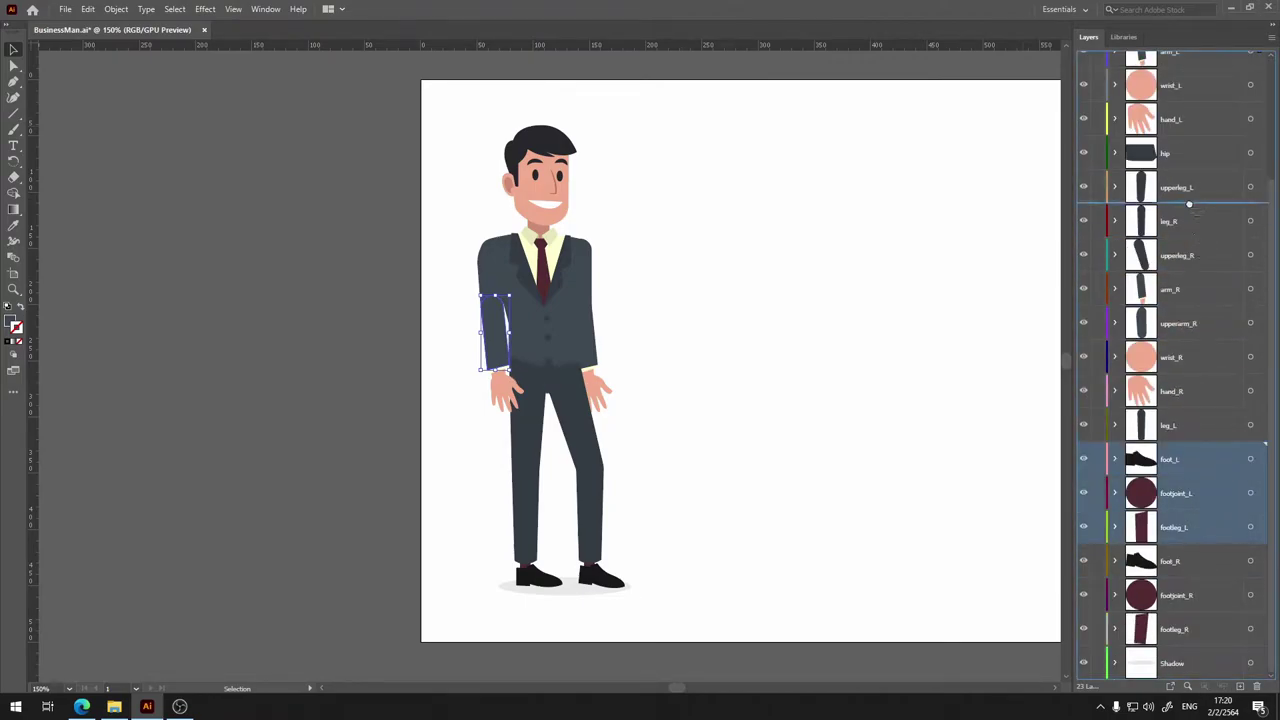
{"action": "left_click_drag", "start_coordinate": [1193, 500], "coordinate": [1175, 225]}
{"action": "left_click_drag", "start_coordinate": [1083, 340], "coordinate": [1083, 408]}
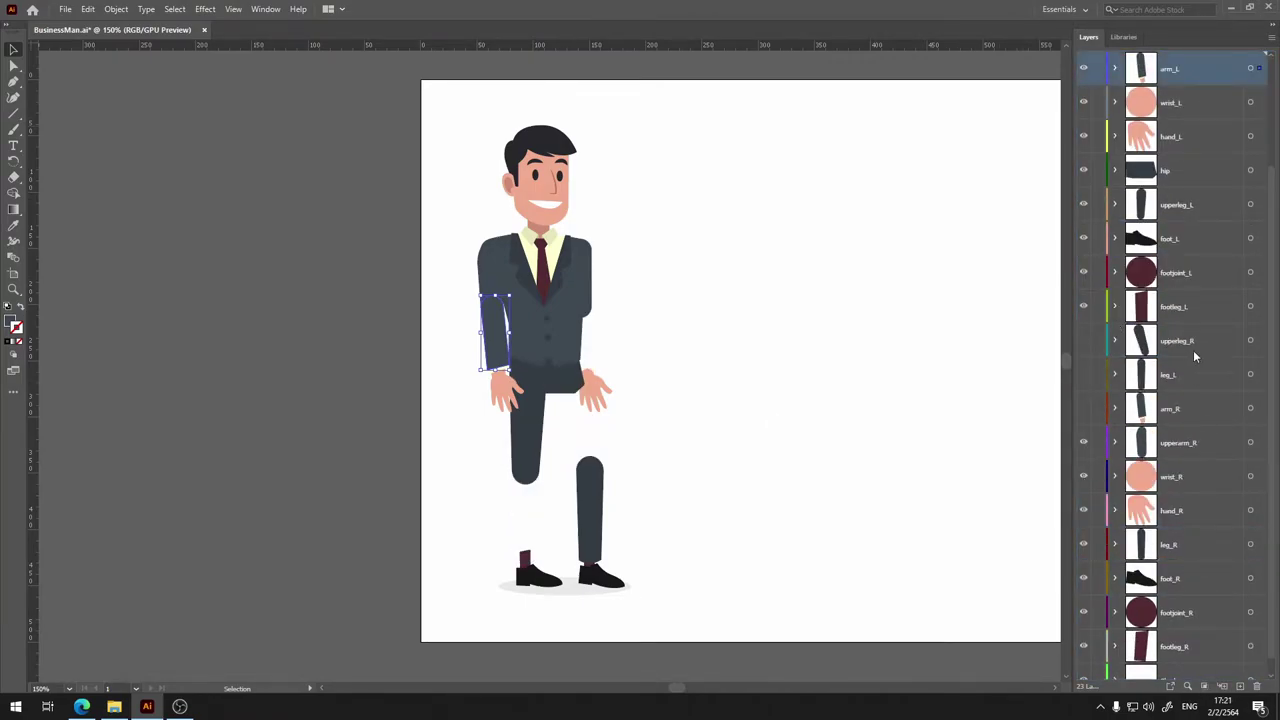
{"action": "left_click", "coordinate": [1083, 408]}
{"action": "scroll", "coordinate": [1190, 360], "scroll_direction": "down", "scroll_amount": 1}
{"action": "left_click_drag", "start_coordinate": [1083, 357], "coordinate": [1083, 323]}
Move the right leg layers up so they sit above upperarm_R and the right arm.
{"action": "left_click", "coordinate": [1187, 324]}
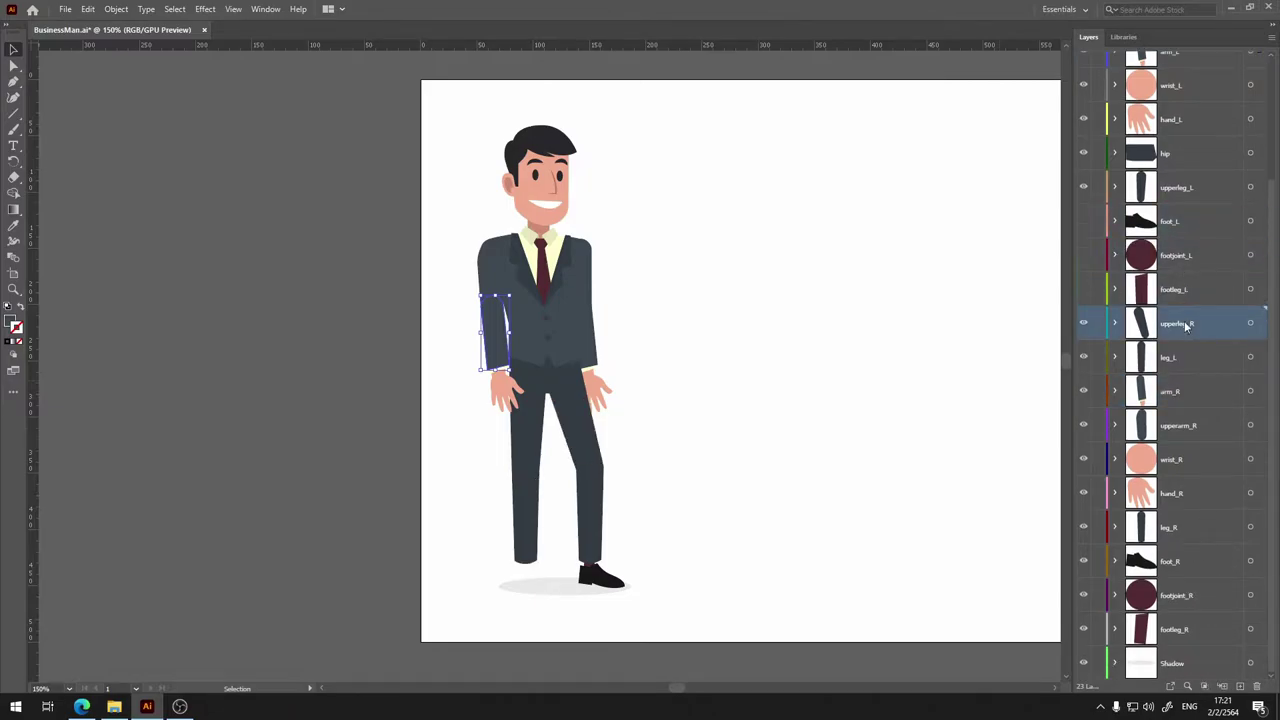
{"action": "scroll", "coordinate": [1187, 324], "scroll_direction": "up", "scroll_amount": 1}
{"action": "mouse_move", "coordinate": [1187, 340]}
{"action": "left_mouse_down"}
{"action": "mouse_move", "coordinate": [1187, 425]}
{"action": "mouse_move", "coordinate": [1187, 222]}
{"action": "mouse_move", "coordinate": [1177, 357]}
{"action": "mouse_move", "coordinate": [1210, 408]}
{"action": "mouse_move", "coordinate": [1190, 374]}
{"action": "left_mouse_up"}
{"action": "left_click", "coordinate": [1083, 238]}
{"action": "left_click", "coordinate": [1083, 238]}
{"action": "scroll", "coordinate": [1190, 360], "scroll_direction": "down", "scroll_amount": 1}
{"action": "left_click_drag", "start_coordinate": [1177, 442], "coordinate": [1177, 362]}
{"action": "left_click", "coordinate": [1170, 68]}
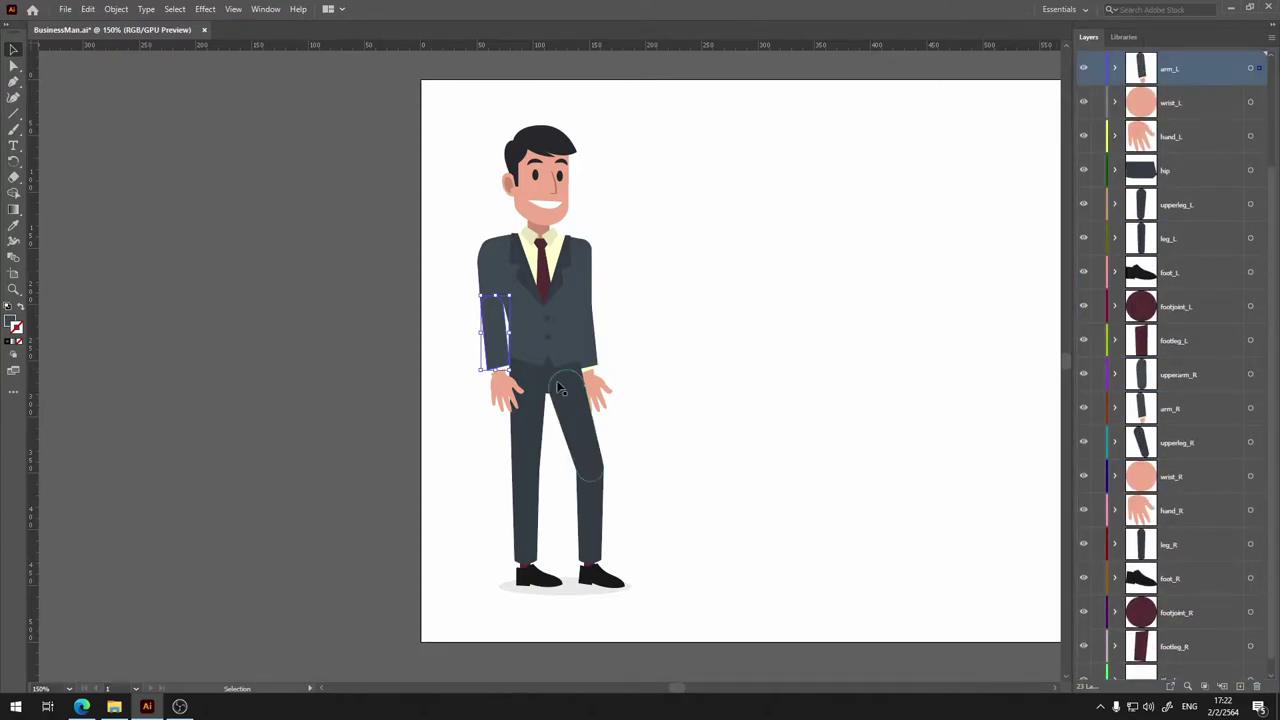
{"action": "left_click_drag", "start_coordinate": [1177, 442], "coordinate": [1190, 374]}
{"action": "left_click", "coordinate": [1177, 408]}
{"action": "left_click", "coordinate": [1177, 510], "text": "shift"}
{"action": "left_click_drag", "start_coordinate": [1177, 476], "coordinate": [1177, 660]}
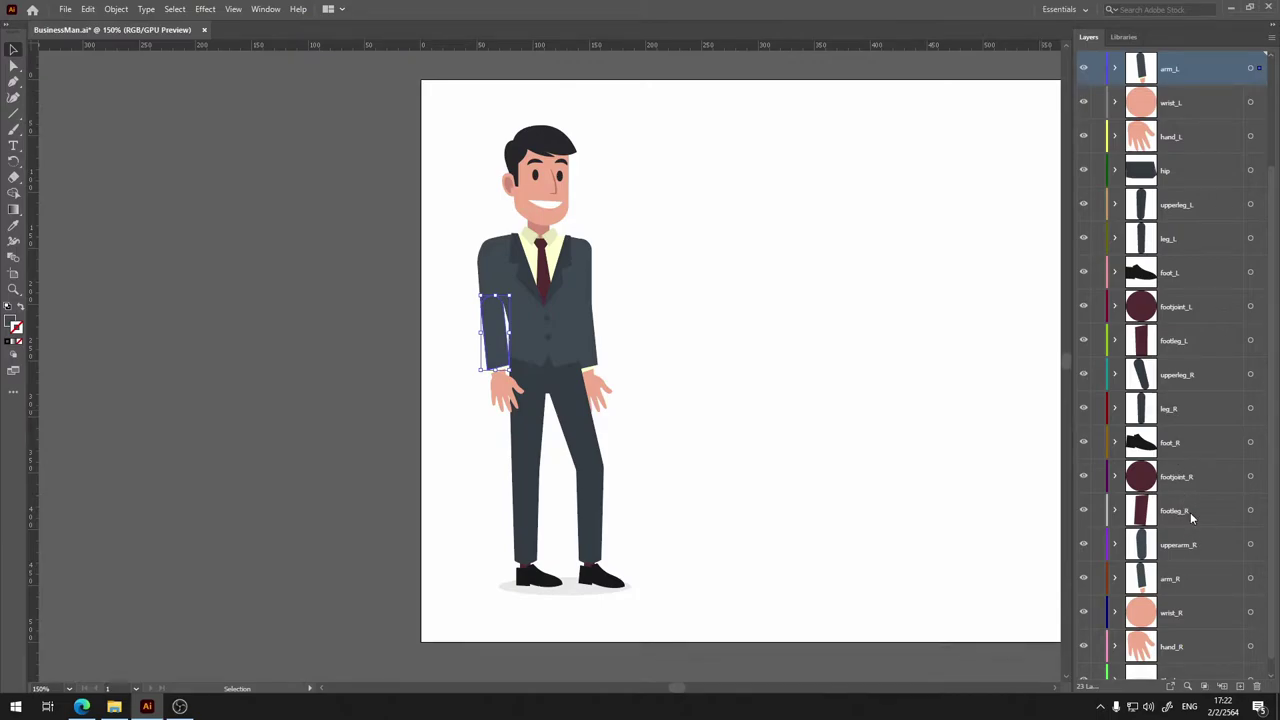
Deselect the artwork, select the Head layer, and switch to the Direct Selection tool.
{"action": "scroll", "coordinate": [1148, 598], "scroll_direction": "down", "scroll_amount": 1}
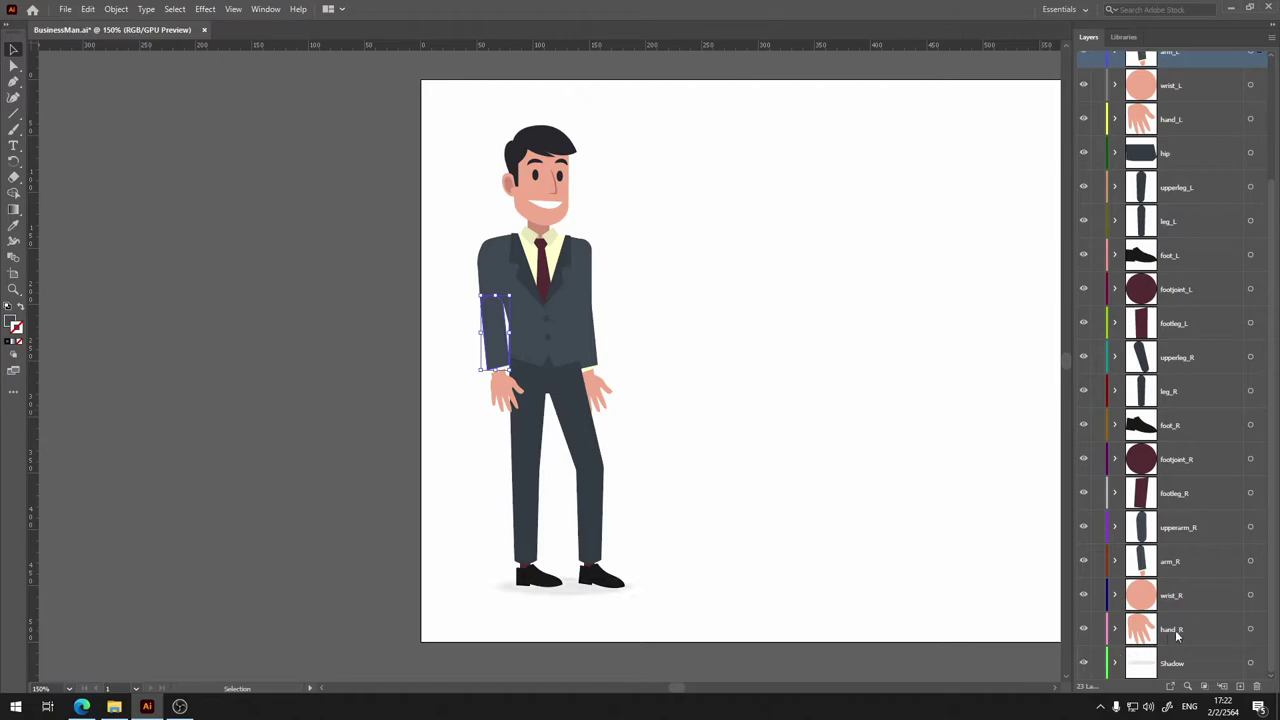
{"action": "scroll", "coordinate": [1216, 262], "scroll_direction": "up", "scroll_amount": 5}
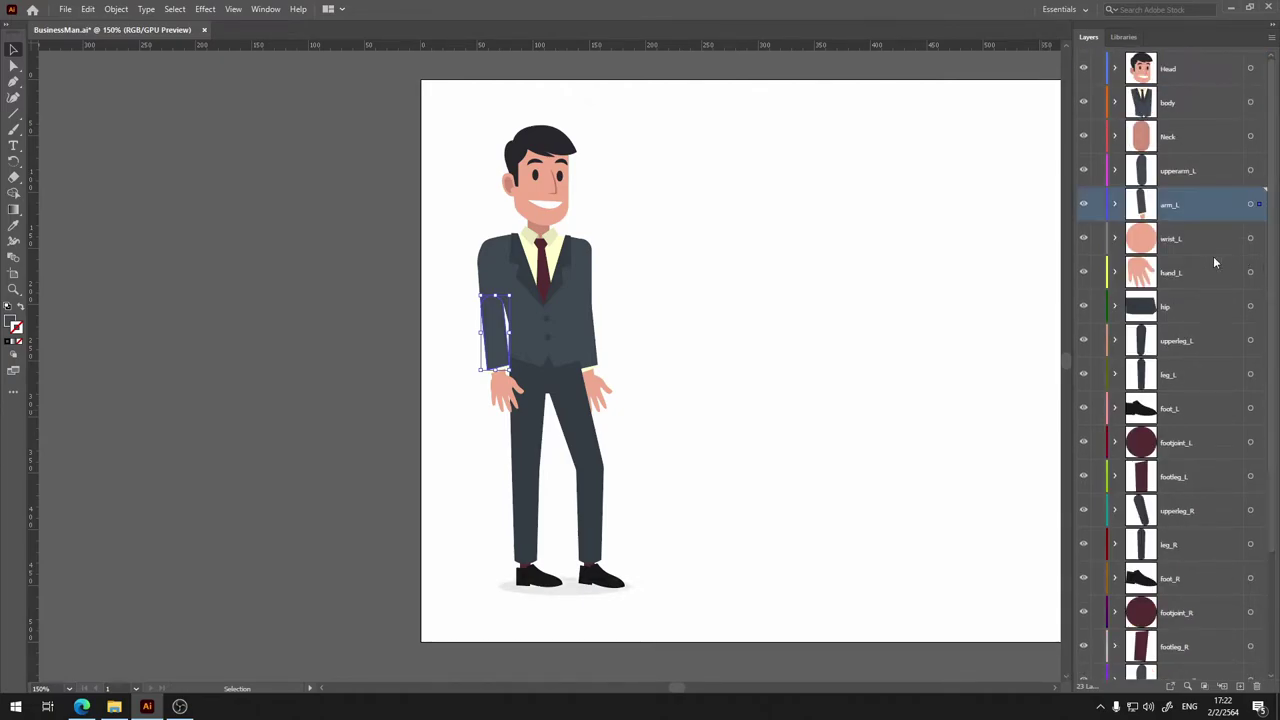
{"action": "left_click", "coordinate": [990, 273]}
{"action": "left_click", "coordinate": [1196, 80]}
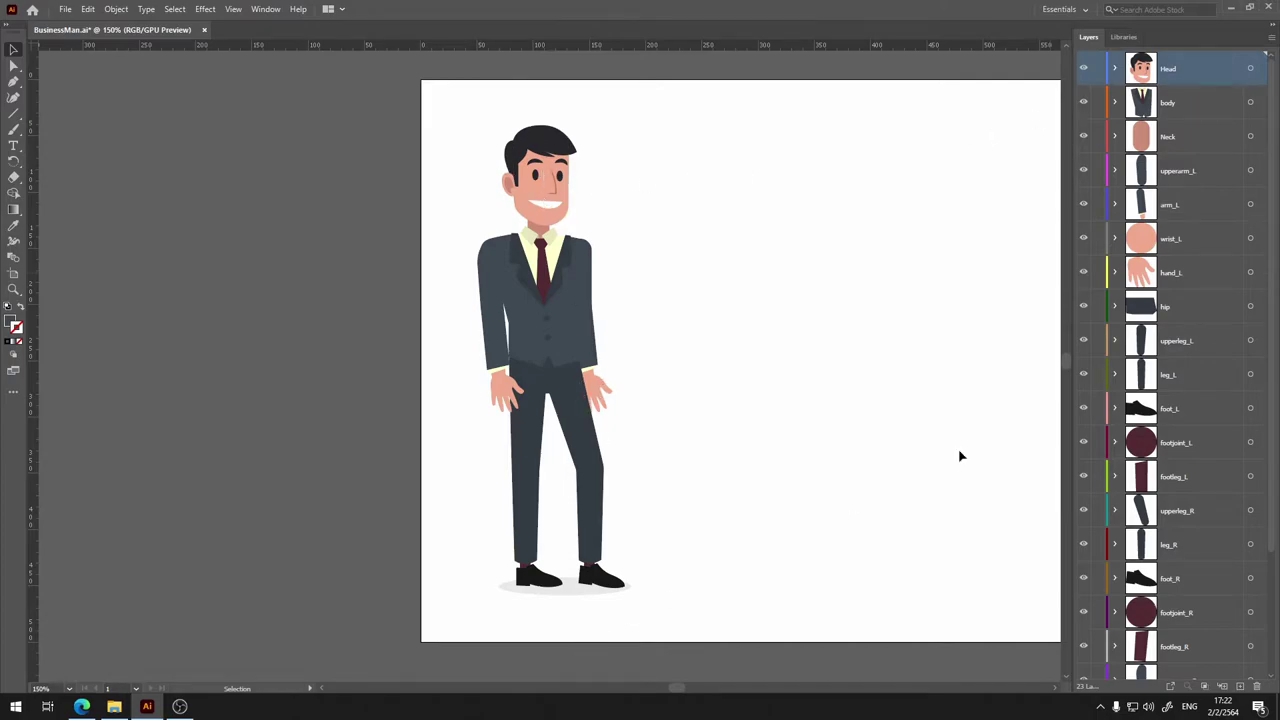
{"action": "scroll", "coordinate": [846, 349], "scroll_direction": "down", "scroll_amount": 2}
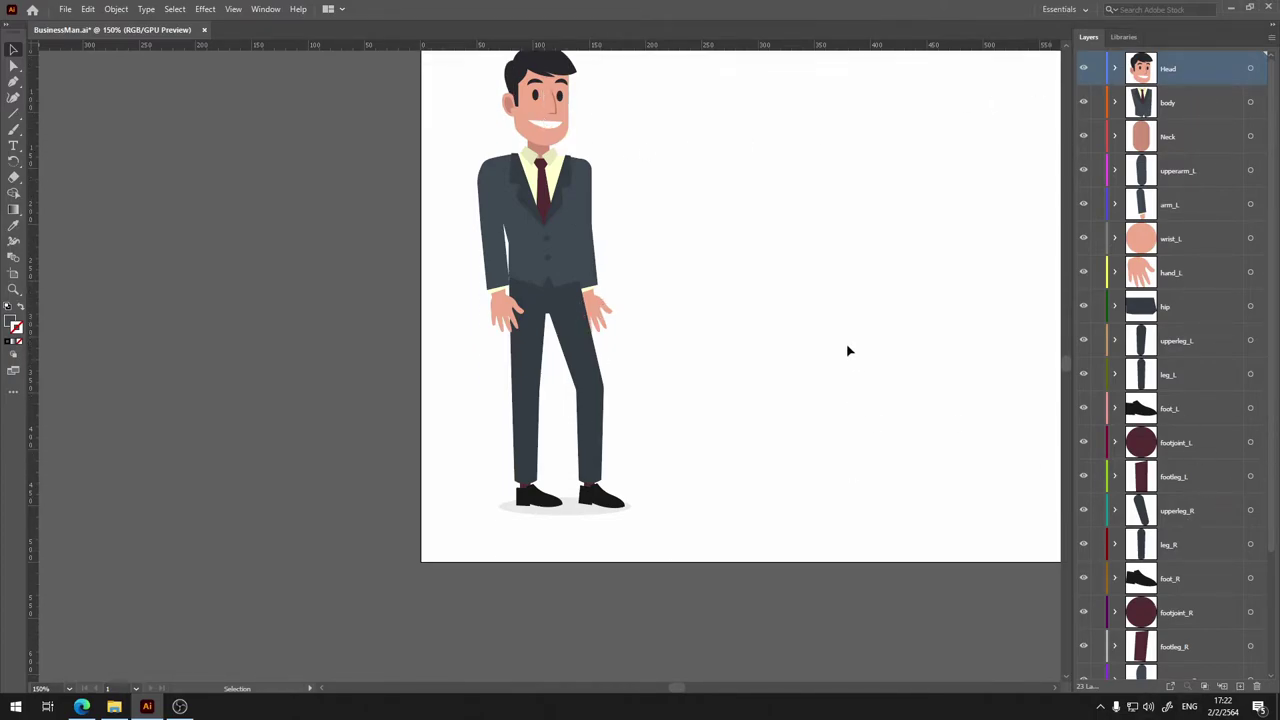
{"action": "scroll", "coordinate": [856, 362], "scroll_direction": "up", "scroll_amount": 3}
{"action": "scroll", "coordinate": [856, 362], "scroll_direction": "down", "scroll_amount": 1}
{"action": "key", "text": "a"}
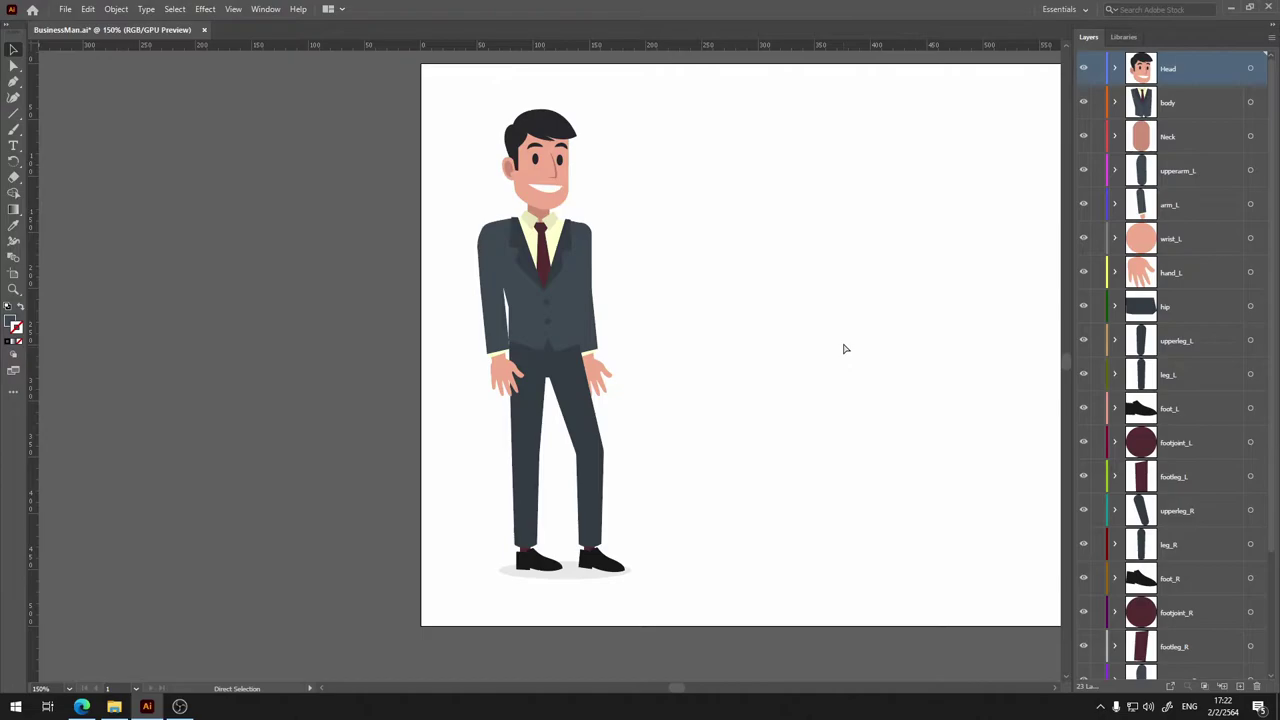
Save BusinessMan.ai with Ctrl+S and return to the Selection tool.
{"action": "key", "text": "ctrl+s"}
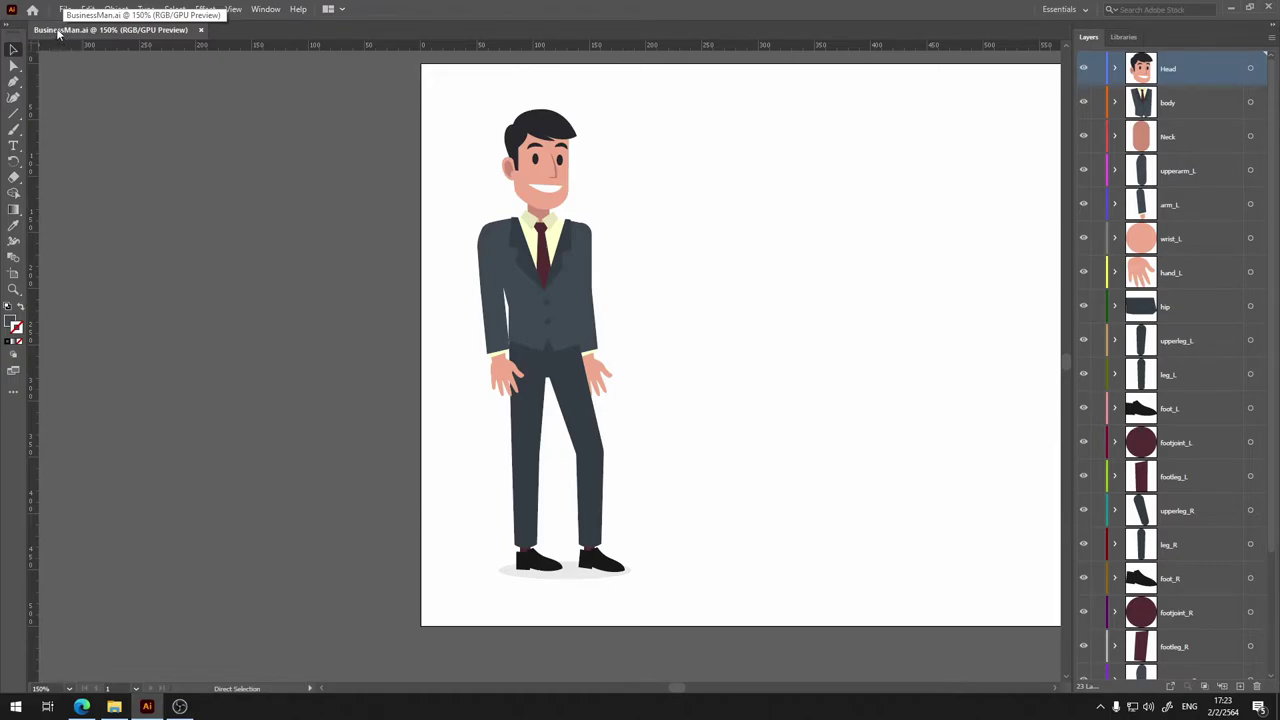
{"action": "key", "text": "v"}
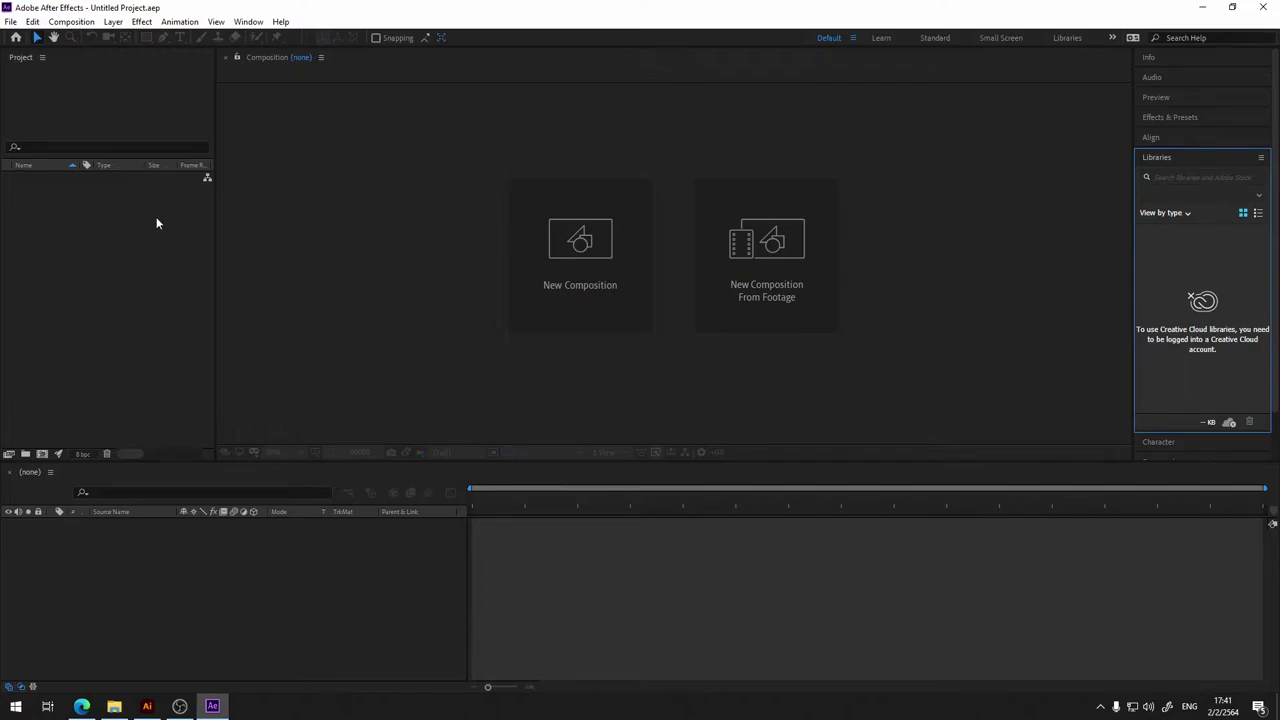
In Edge, scroll the rainboxlab.org Duik Bassel.2 page down to its User Experience section.
{"action": "left_click", "coordinate": [82, 706]}
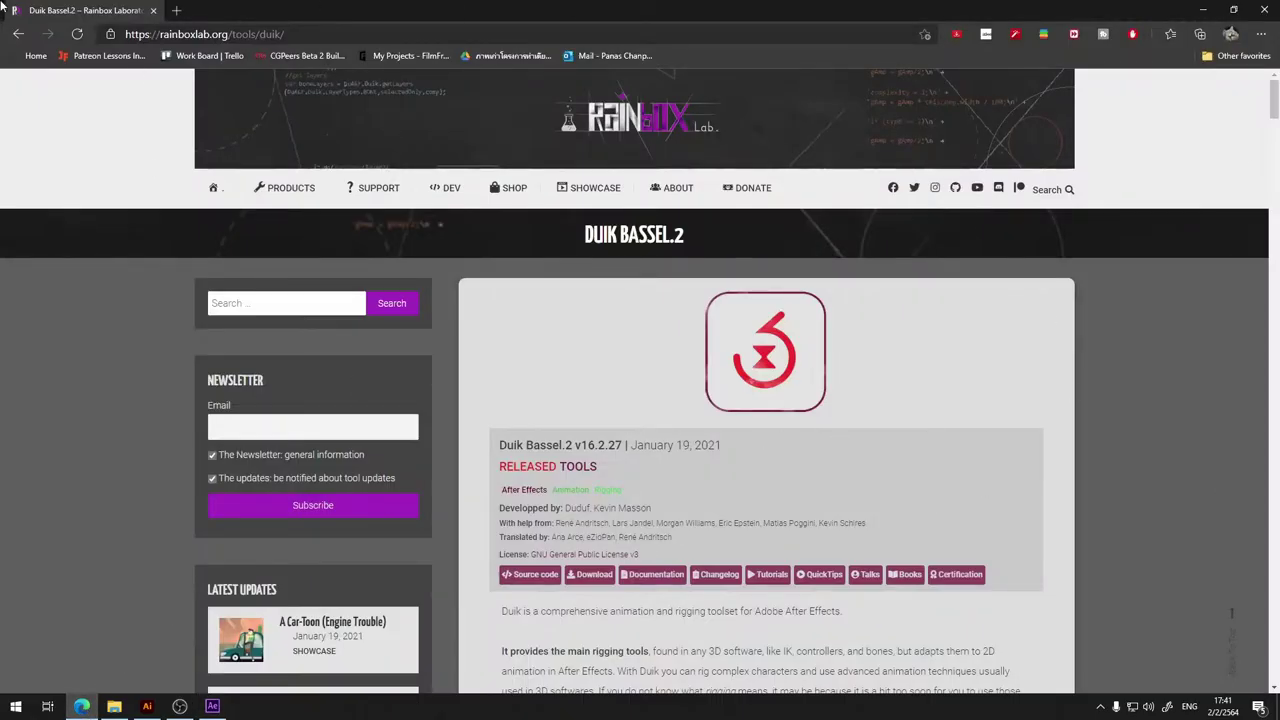
{"action": "mouse_move", "coordinate": [301, 195]}
{"action": "scroll", "coordinate": [716, 493], "scroll_direction": "down", "scroll_amount": 3}
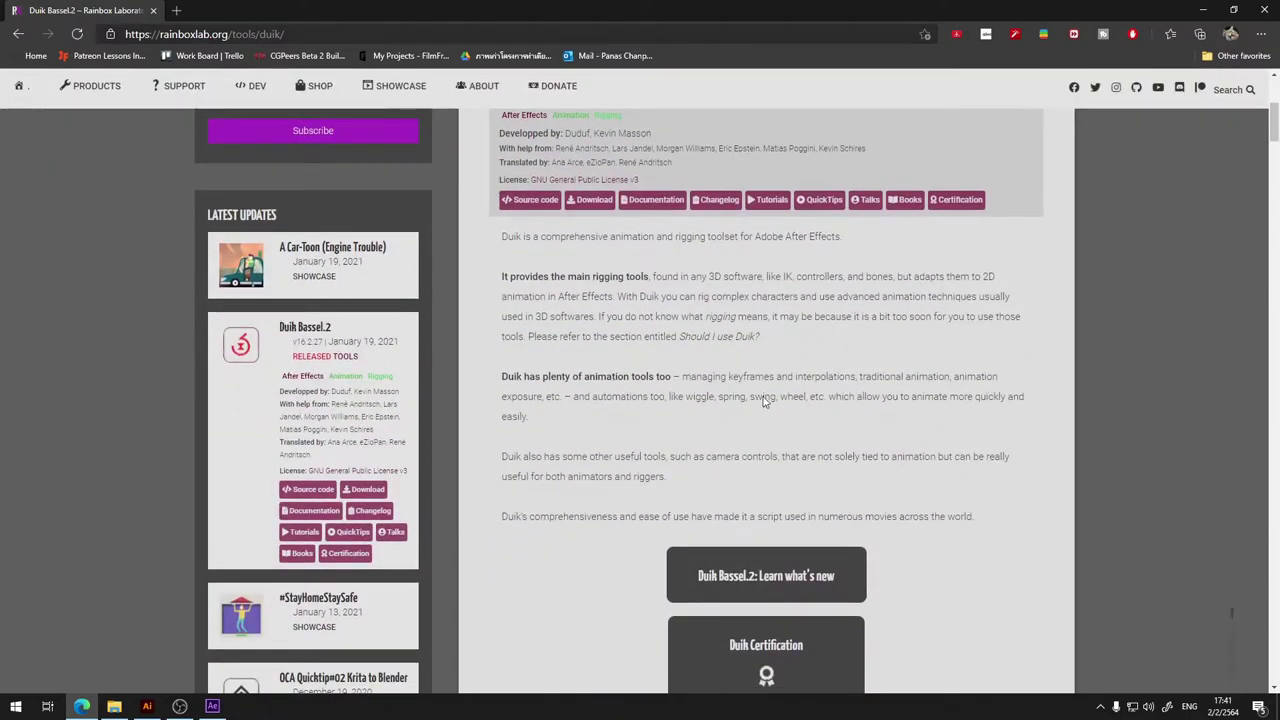
{"action": "scroll", "coordinate": [716, 407], "scroll_direction": "down", "scroll_amount": 7}
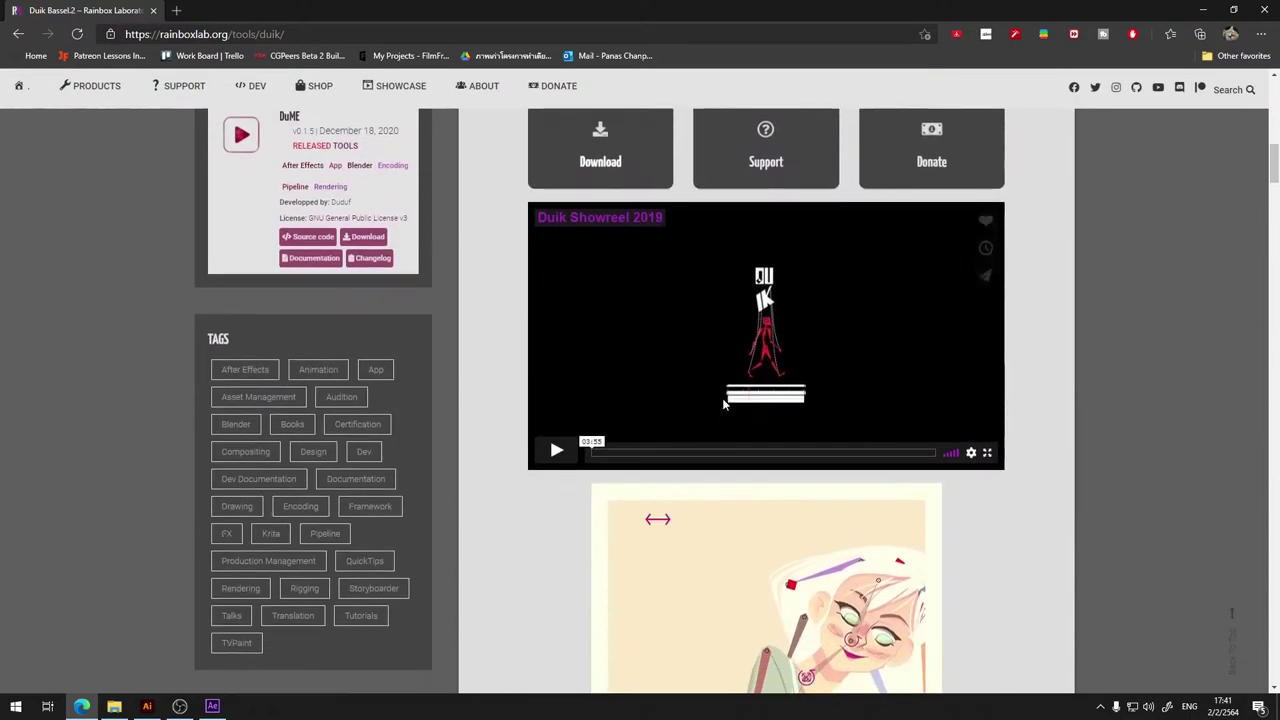
{"action": "scroll", "coordinate": [720, 405], "scroll_direction": "down", "scroll_amount": 6}
{"action": "scroll", "coordinate": [729, 400], "scroll_direction": "up", "scroll_amount": 7}
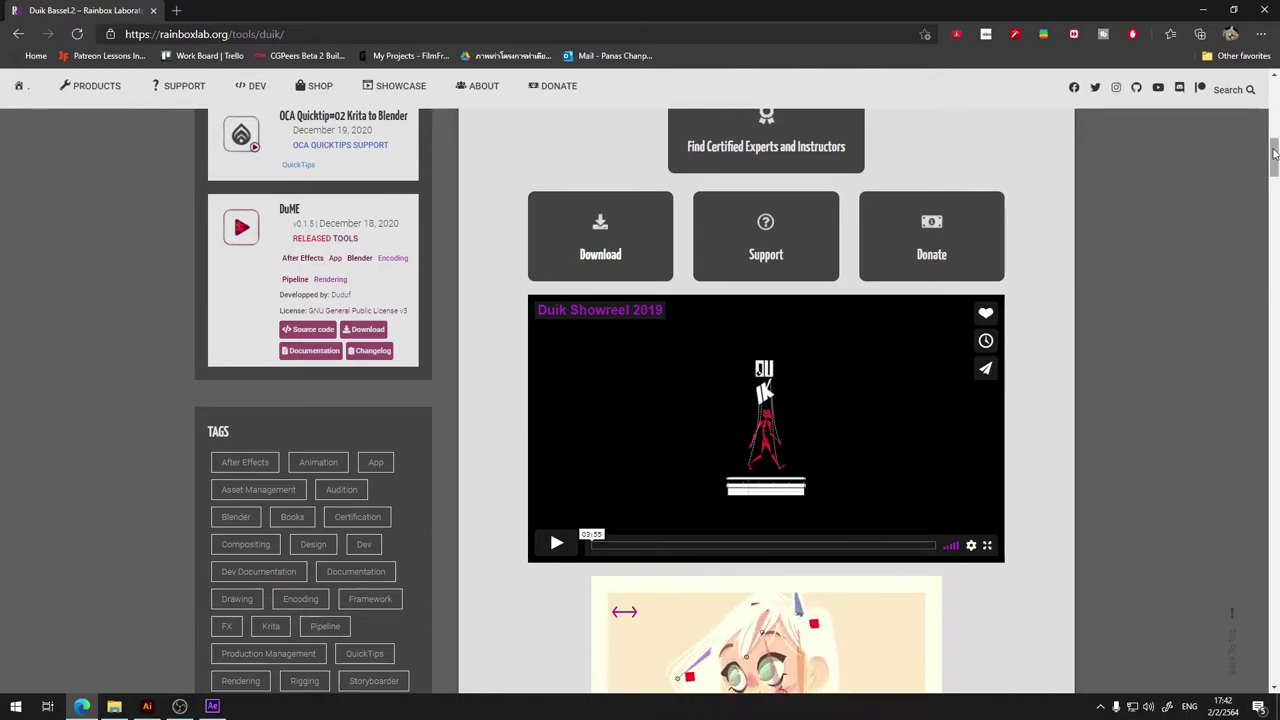
{"action": "scroll", "coordinate": [1014, 368], "scroll_direction": "down", "scroll_amount": 4}
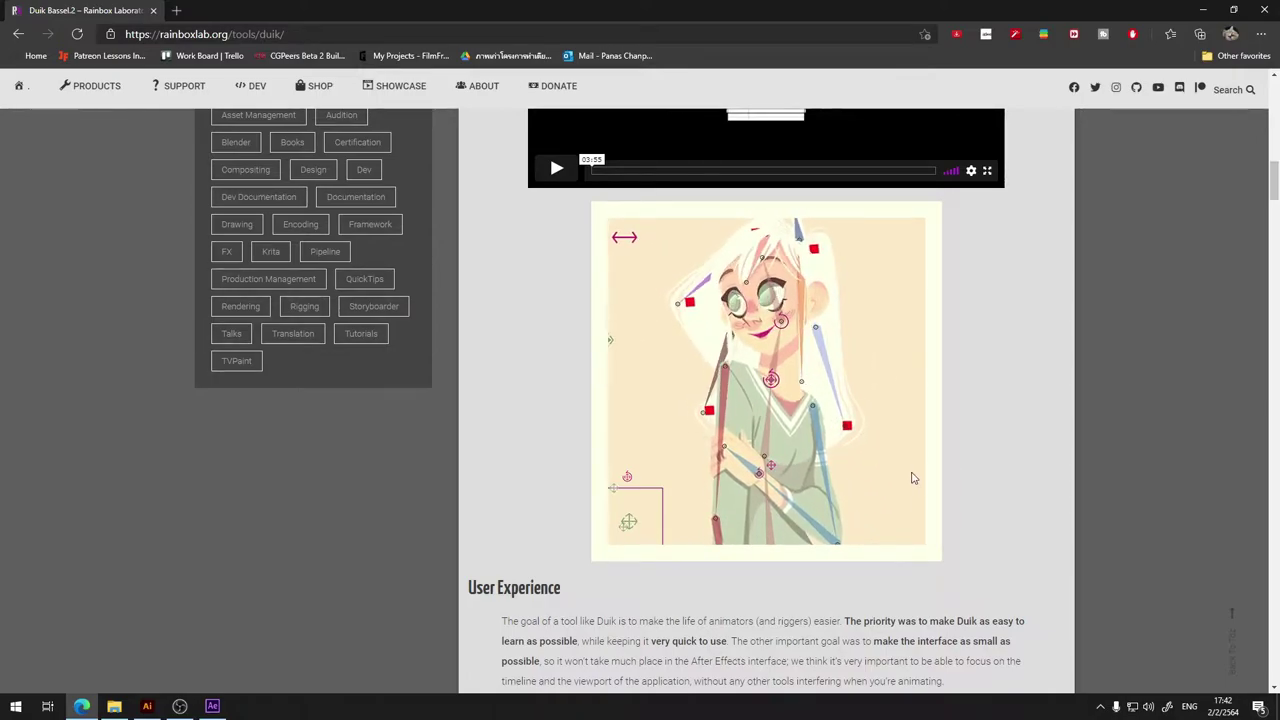
{"action": "scroll", "coordinate": [915, 472], "scroll_direction": "down", "scroll_amount": 3}
{"action": "scroll", "coordinate": [922, 466], "scroll_direction": "down", "scroll_amount": 4}
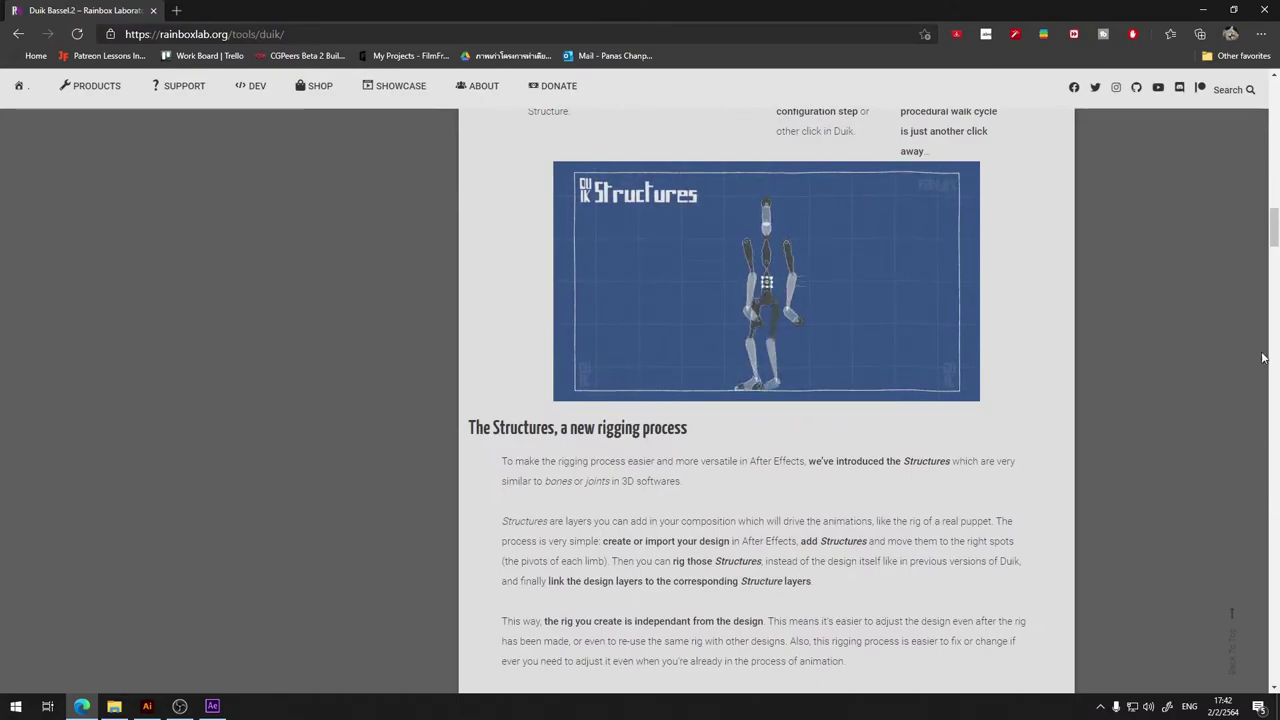
Scroll through the Duik features from Controllers to Walk Cycle, then back to the introduction.
{"action": "left_click_drag", "start_coordinate": [1273, 226], "coordinate": [1273, 280]}
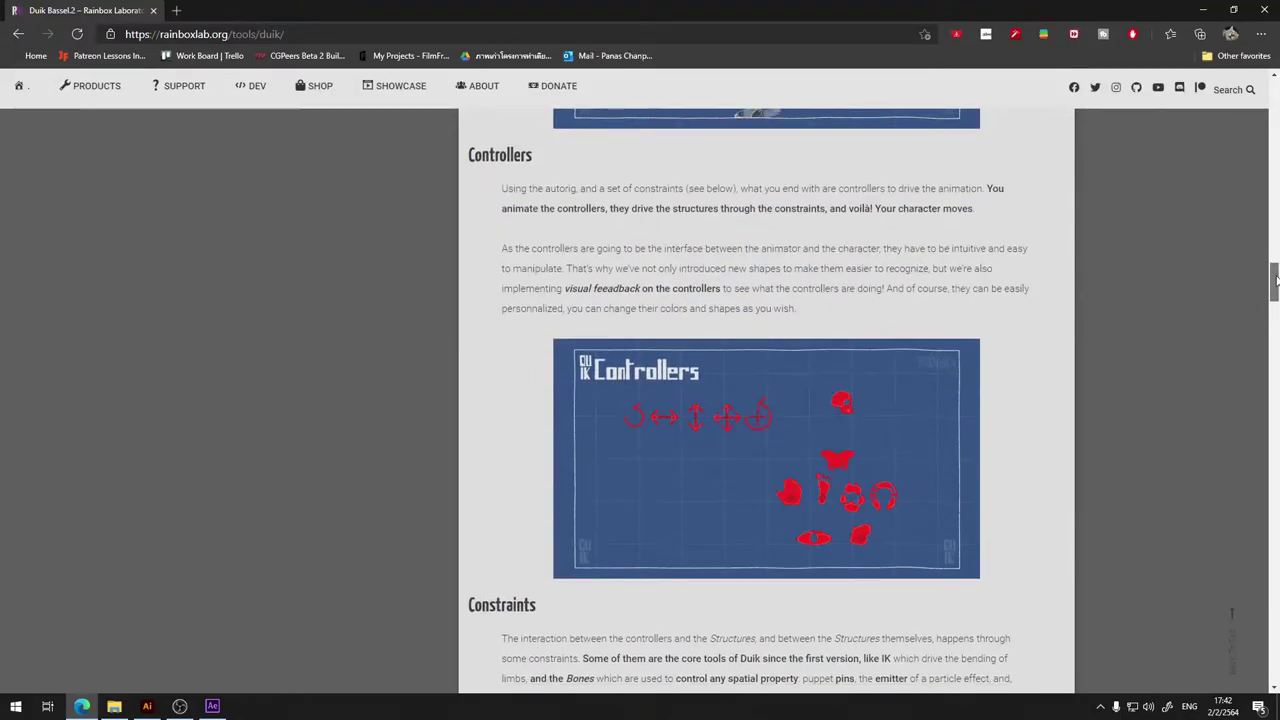
{"action": "left_click_drag", "start_coordinate": [1274, 280], "coordinate": [1274, 320]}
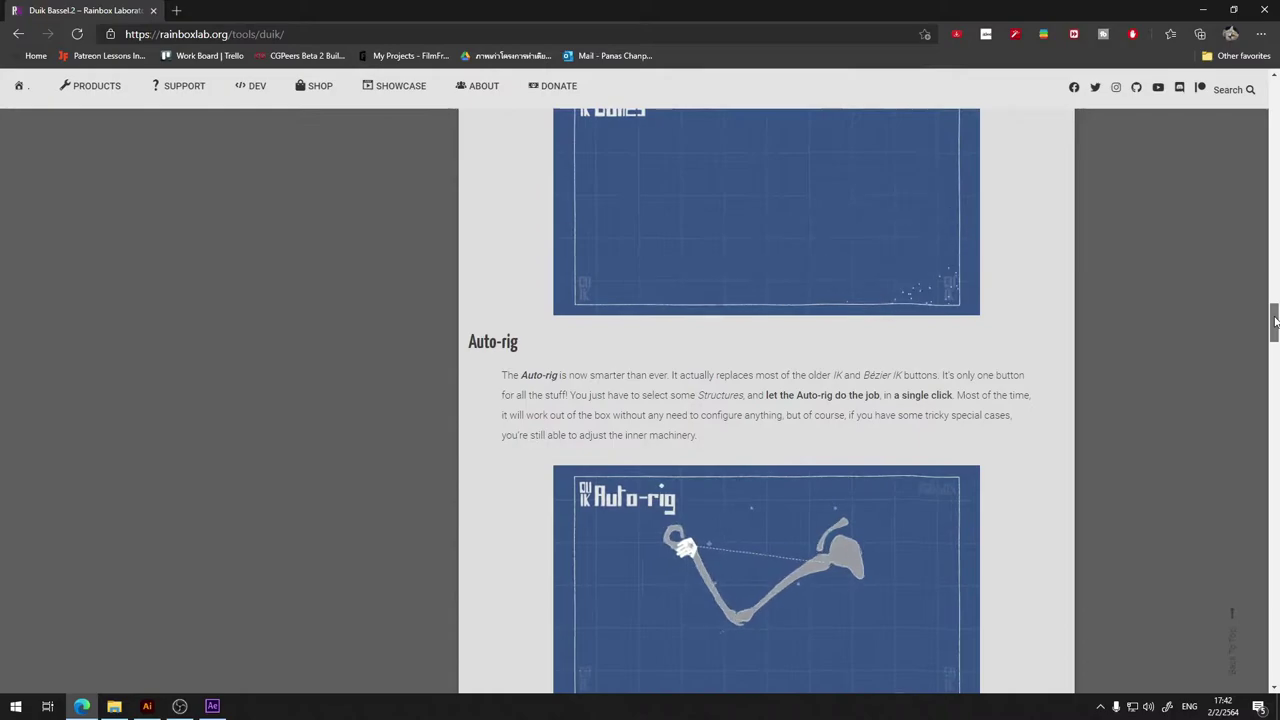
{"action": "mouse_move", "coordinate": [1274, 320]}
{"action": "left_mouse_down"}
{"action": "mouse_move", "coordinate": [1275, 302]}
{"action": "mouse_move", "coordinate": [1275, 330]}
{"action": "left_mouse_up"}
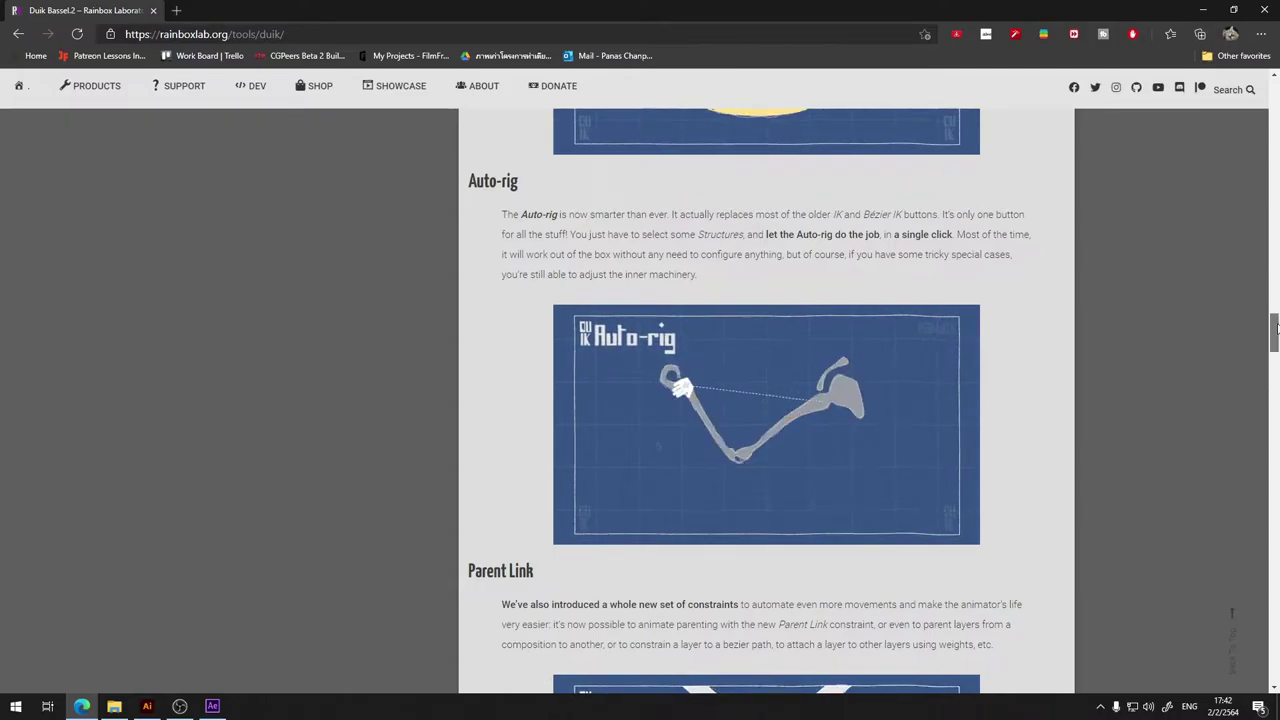
{"action": "left_click_drag", "start_coordinate": [1275, 332], "coordinate": [1277, 356]}
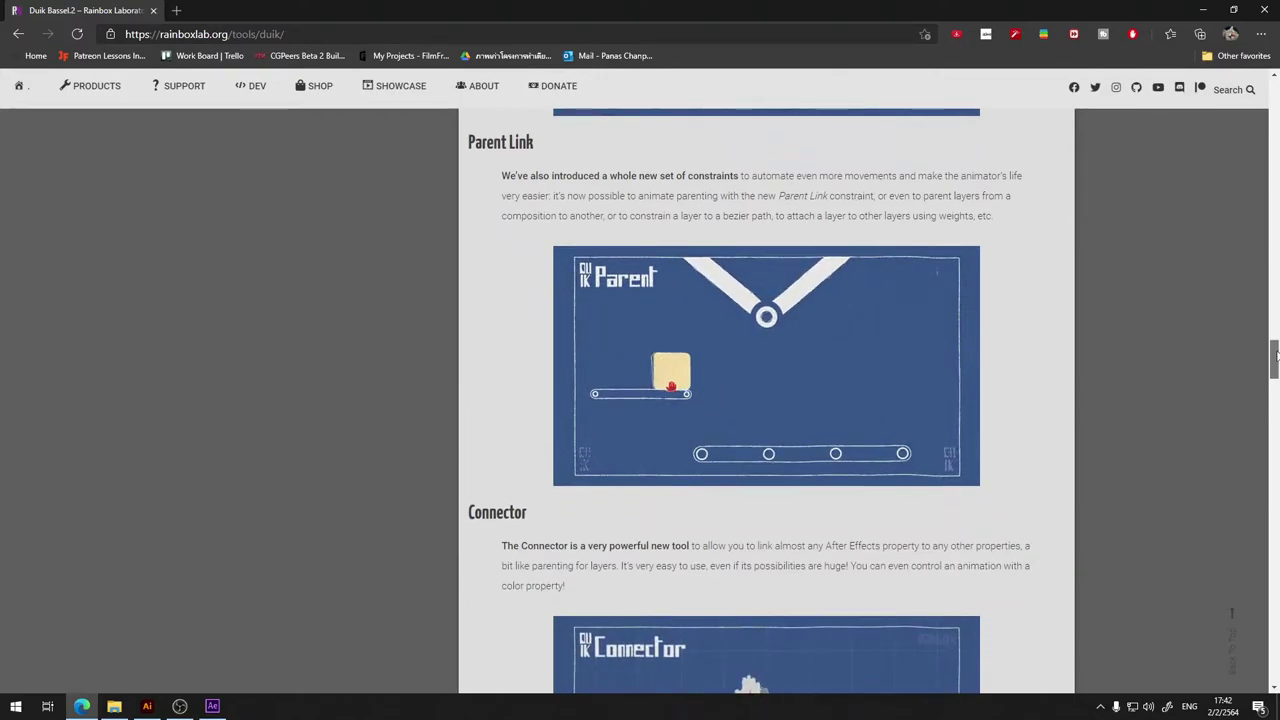
{"action": "left_click_drag", "start_coordinate": [1277, 356], "coordinate": [1276, 378]}
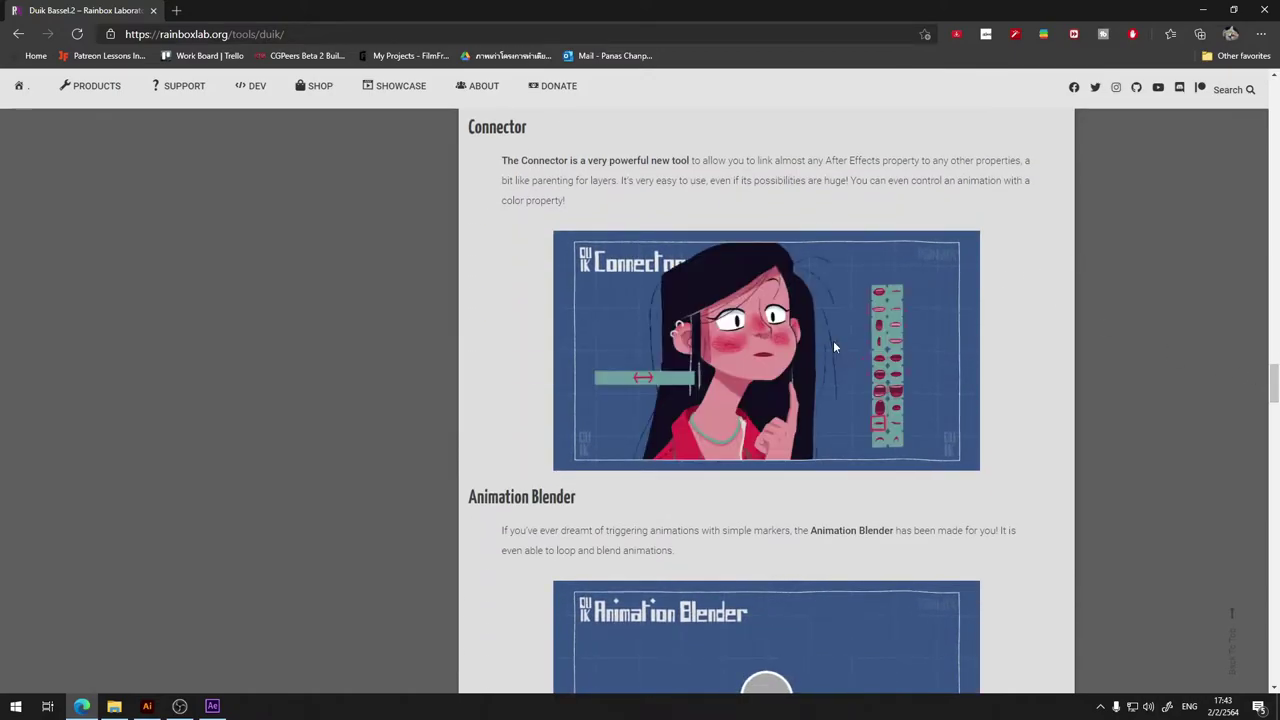
{"action": "scroll", "coordinate": [1048, 437], "scroll_direction": "down", "scroll_amount": 4}
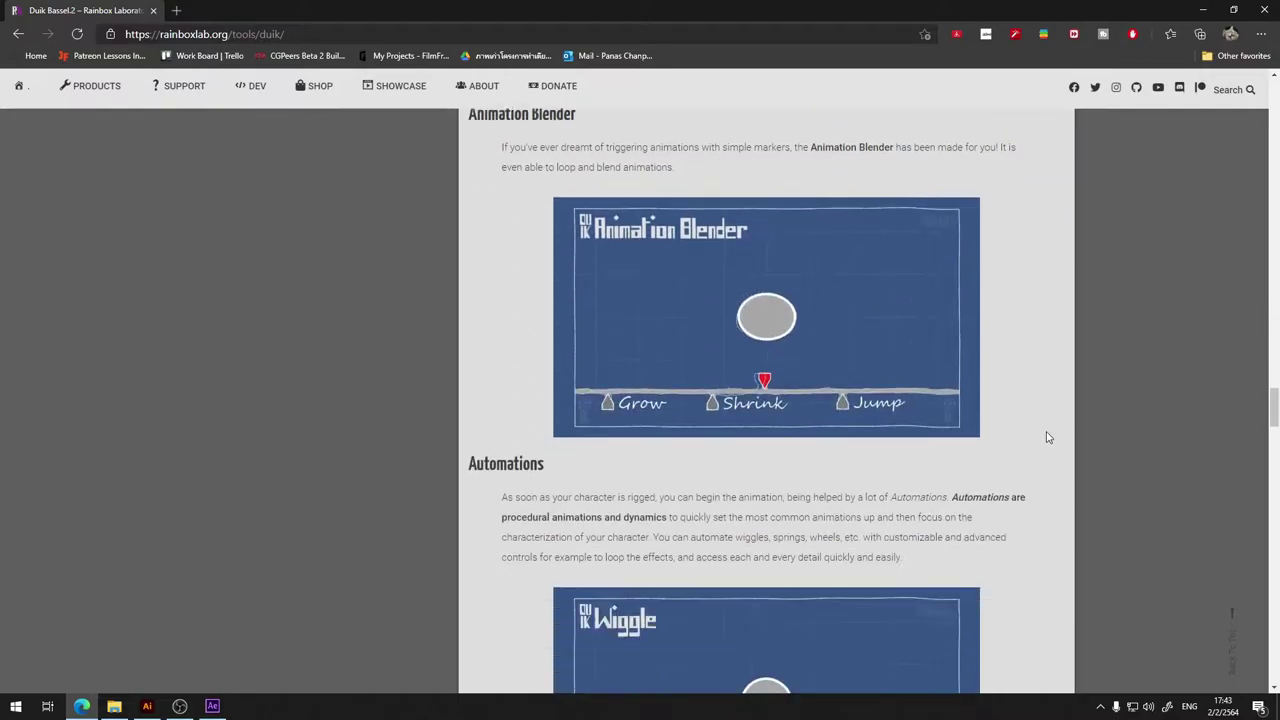
{"action": "scroll", "coordinate": [1038, 432], "scroll_direction": "down", "scroll_amount": 1}
{"action": "left_click_drag", "start_coordinate": [1268, 429], "coordinate": [1240, 480]}
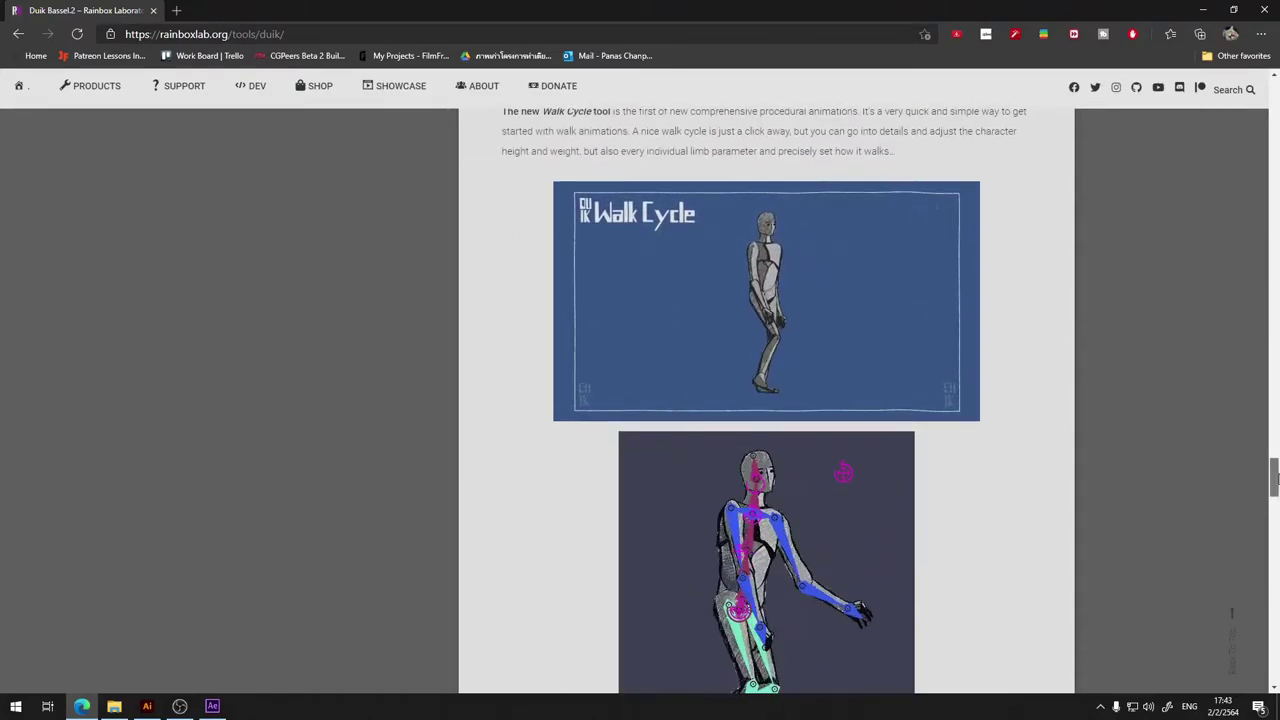
{"action": "scroll", "coordinate": [770, 505], "scroll_direction": "up", "scroll_amount": 2}
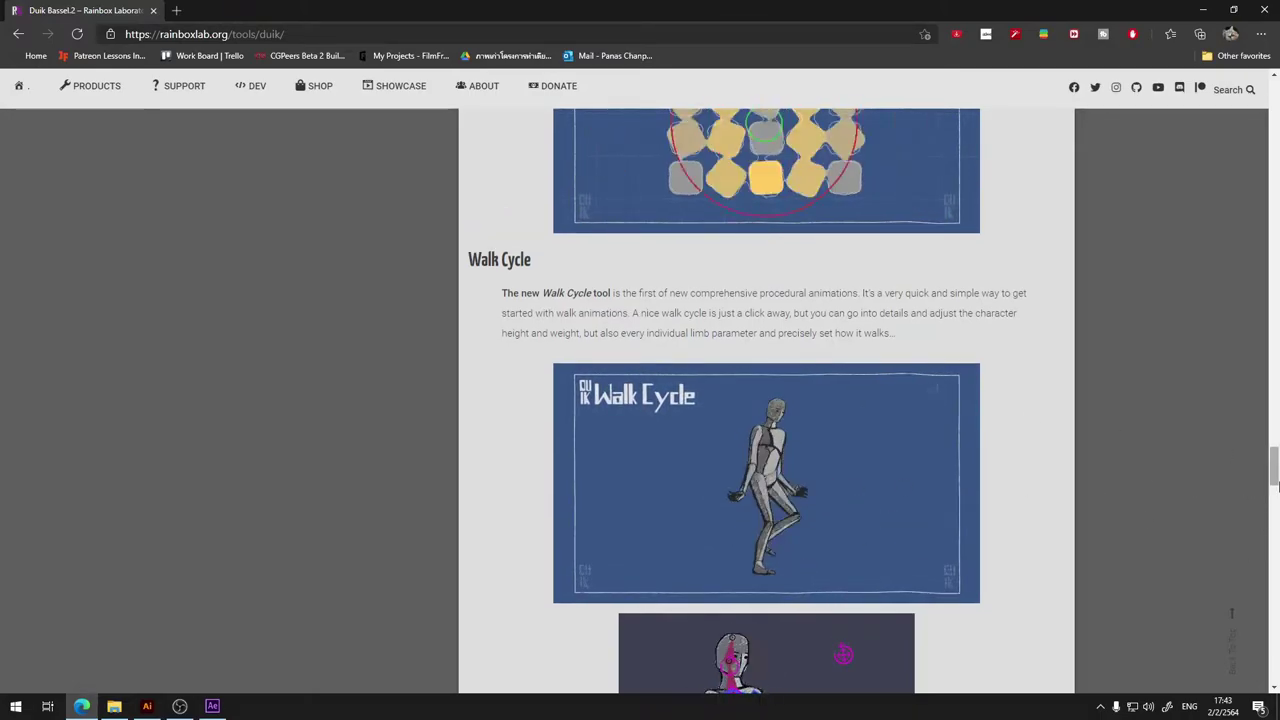
{"action": "mouse_move", "coordinate": [1276, 485]}
{"action": "left_mouse_down"}
{"action": "mouse_move", "coordinate": [1276, 517]}
{"action": "mouse_move", "coordinate": [1276, 485]}
{"action": "left_mouse_up"}
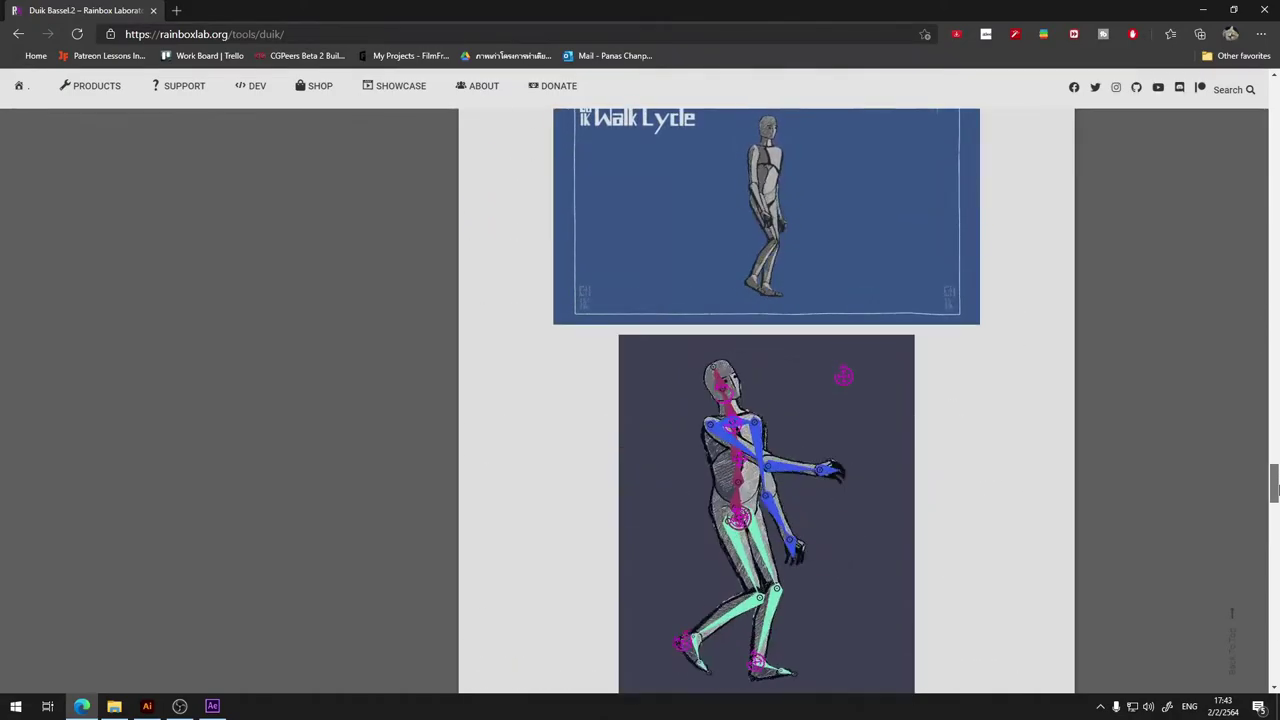
{"action": "mouse_move", "coordinate": [1276, 487]}
{"action": "left_mouse_down"}
{"action": "mouse_move", "coordinate": [1272, 585]}
{"action": "mouse_move", "coordinate": [1275, 97]}
{"action": "left_mouse_up"}
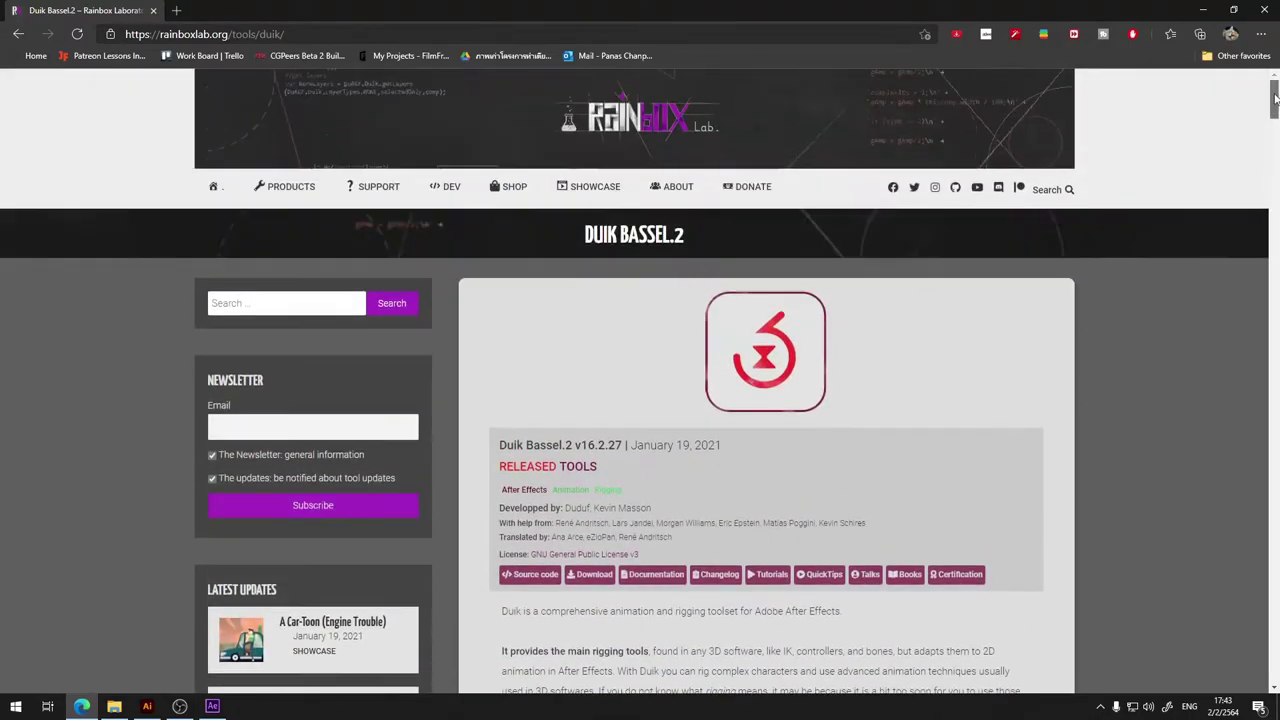
{"action": "left_click_drag", "start_coordinate": [1276, 103], "coordinate": [1276, 125]}
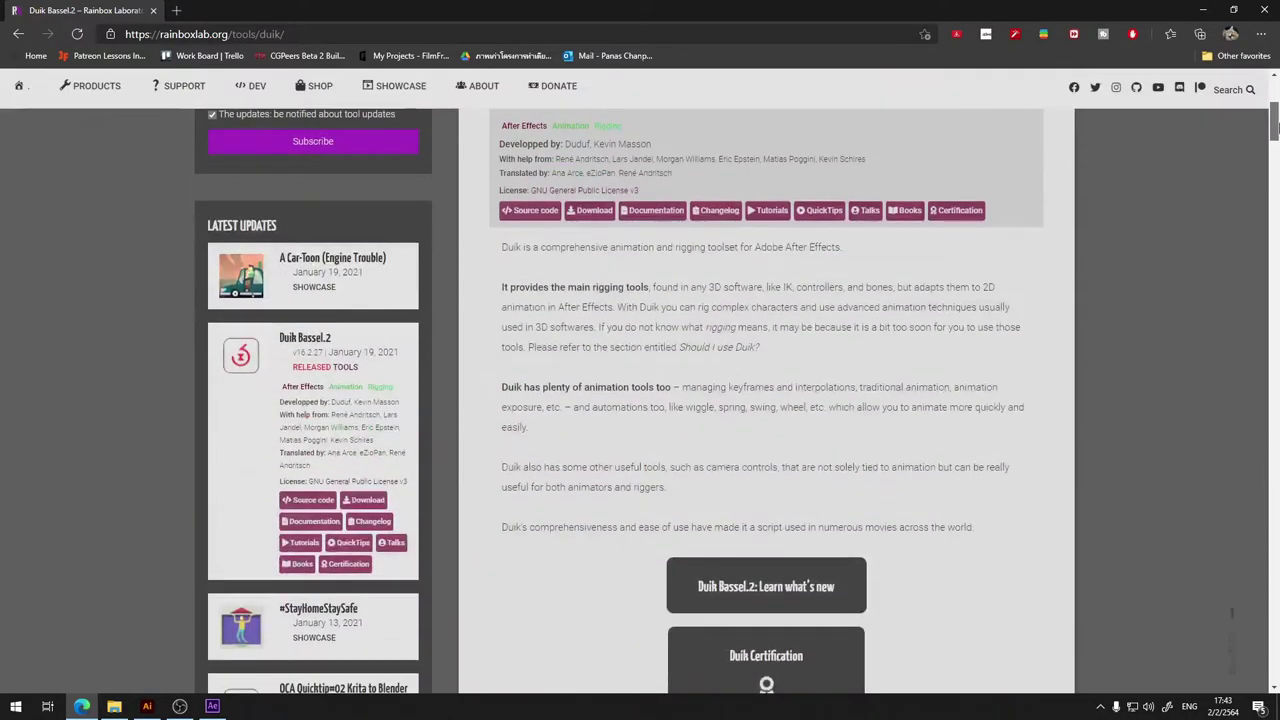
Open the Download Duik Bassel page and scroll through its contents.
{"action": "left_click", "coordinate": [607, 218]}
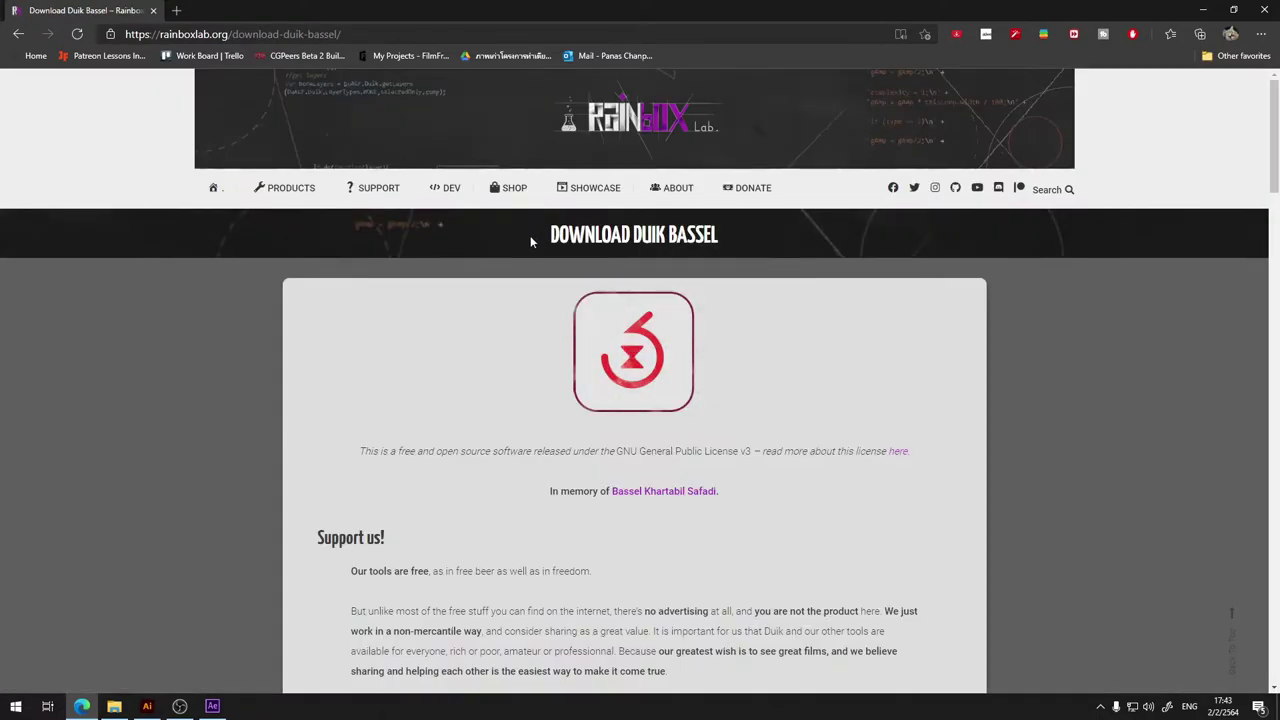
{"action": "scroll", "coordinate": [773, 254], "scroll_direction": "down", "scroll_amount": 4}
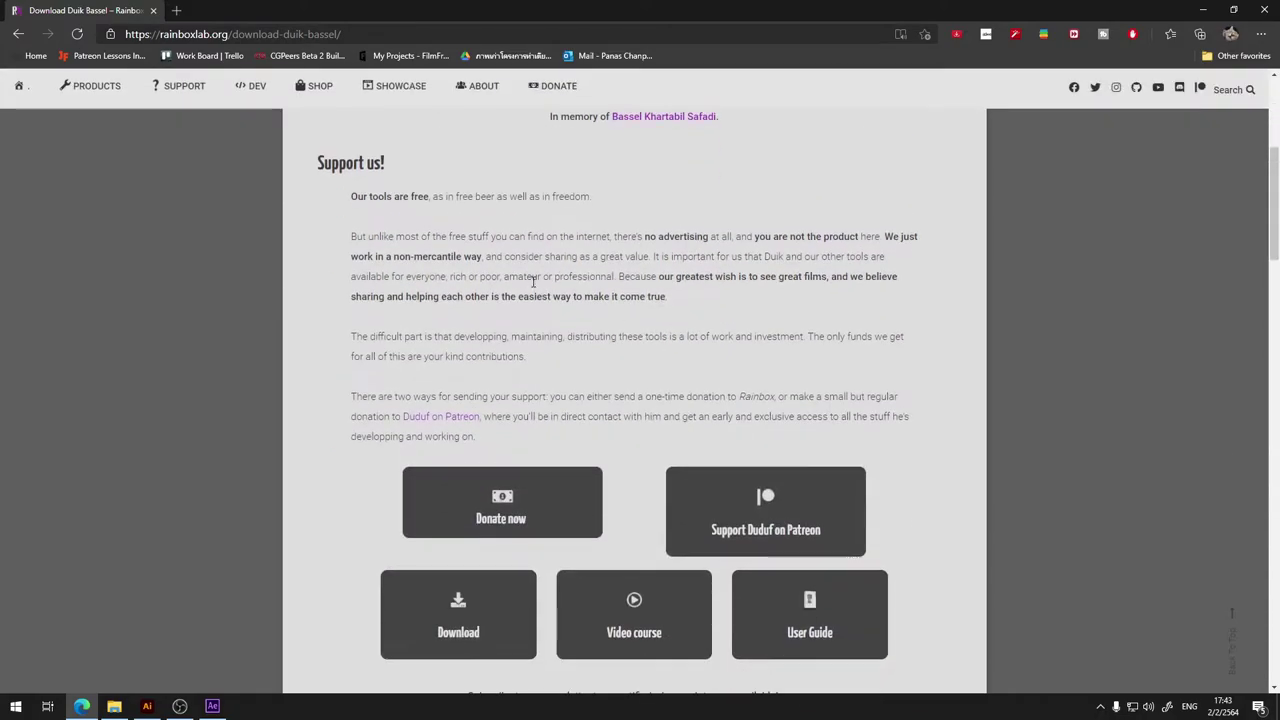
{"action": "scroll", "coordinate": [830, 514], "scroll_direction": "down", "scroll_amount": 5}
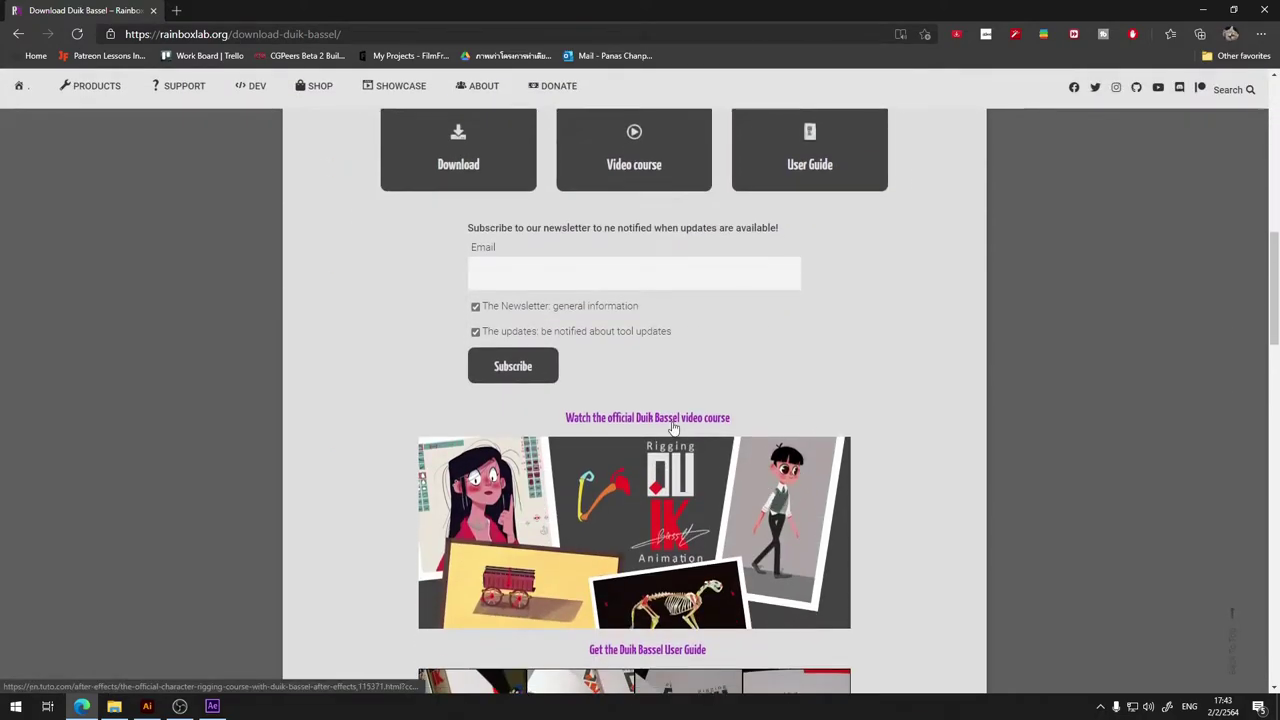
{"action": "scroll", "coordinate": [670, 427], "scroll_direction": "down", "scroll_amount": 3}
{"action": "scroll", "coordinate": [670, 414], "scroll_direction": "up", "scroll_amount": 7}
{"action": "scroll", "coordinate": [650, 450], "scroll_direction": "up", "scroll_amount": 5}
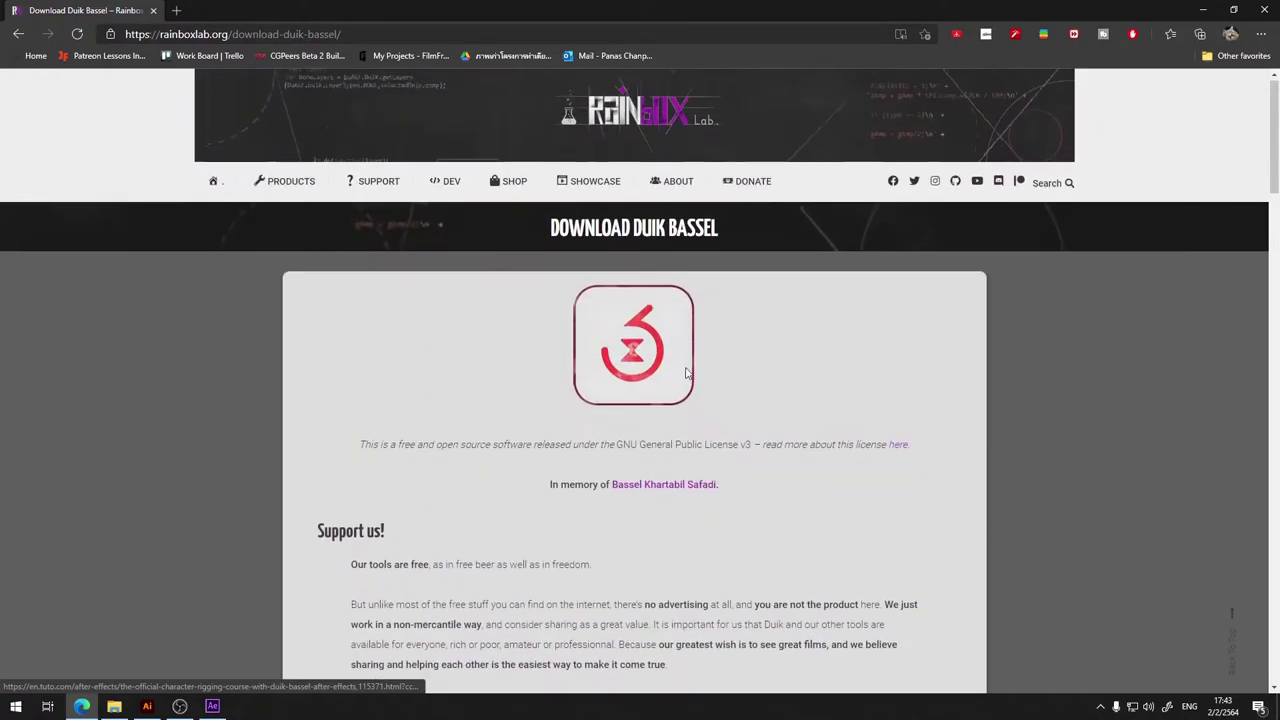
{"action": "scroll", "coordinate": [636, 484], "scroll_direction": "down", "scroll_amount": 4}
{"action": "scroll", "coordinate": [660, 468], "scroll_direction": "down", "scroll_amount": 4}
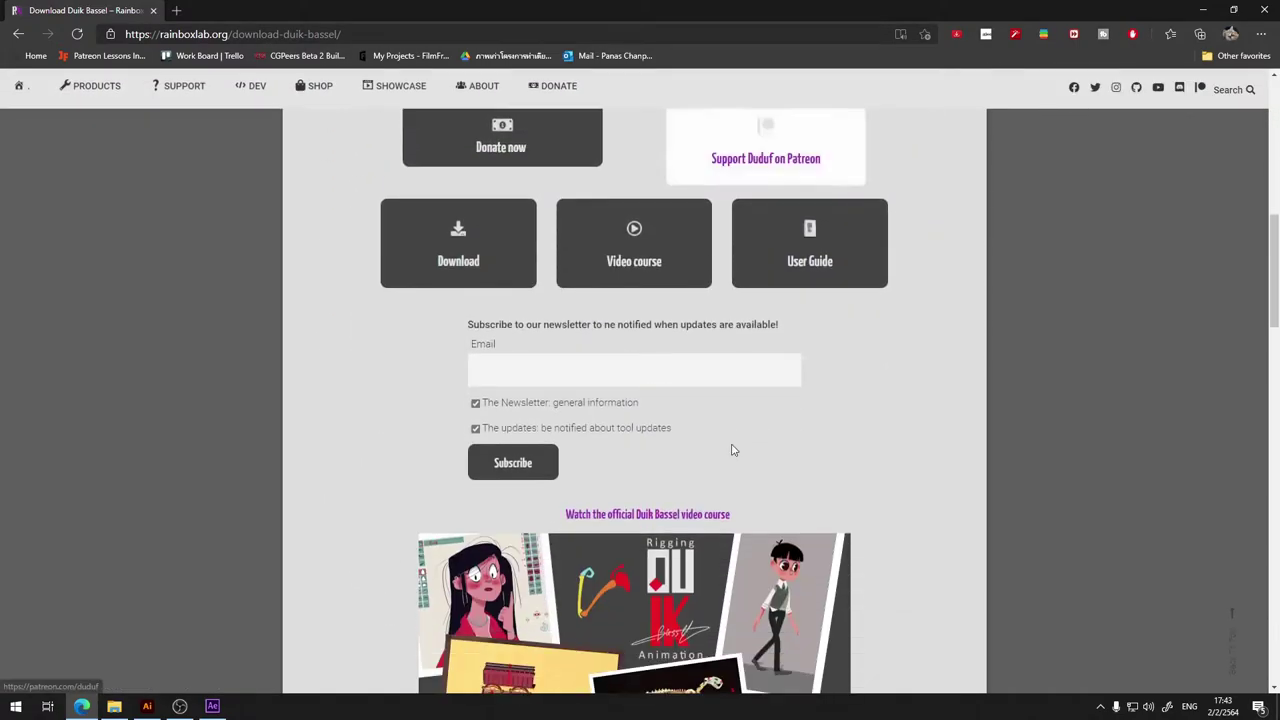
{"action": "scroll", "coordinate": [818, 452], "scroll_direction": "down", "scroll_amount": 6}
{"action": "scroll", "coordinate": [825, 459], "scroll_direction": "down", "scroll_amount": 4}
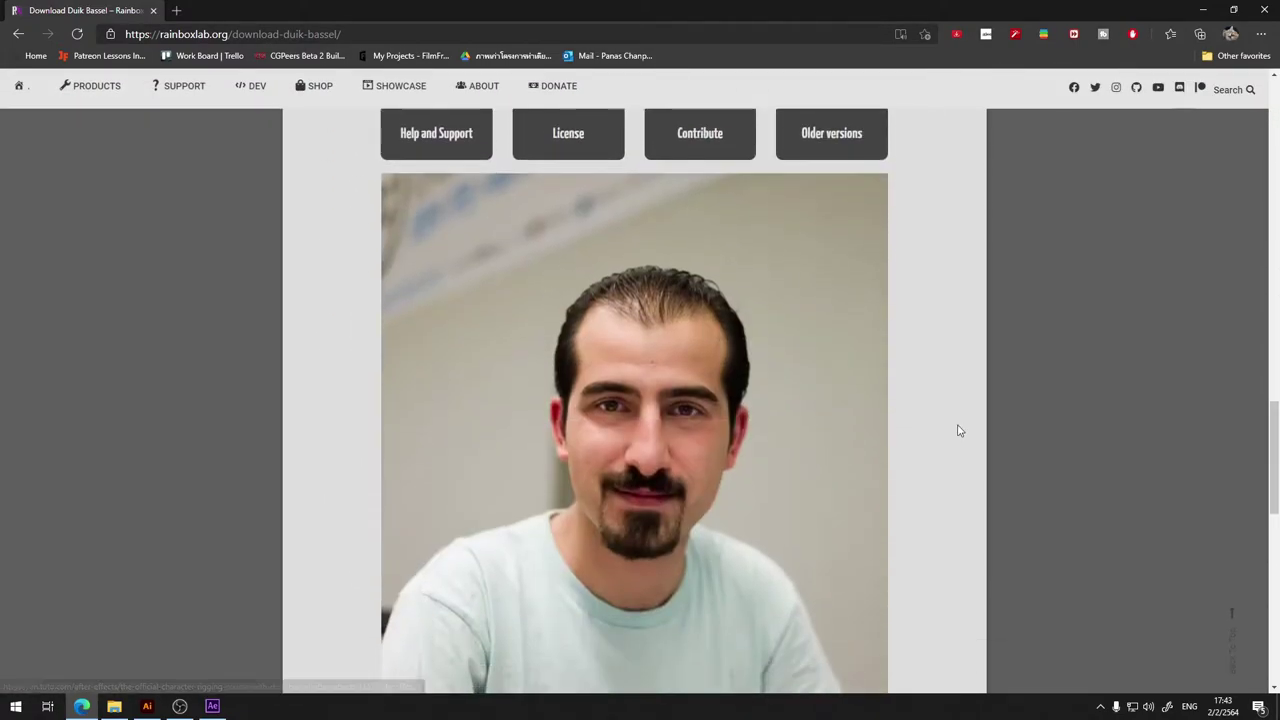
Scroll down to the download buttons and download the 51.7 MB Duik_Bassel.2 zip.
{"action": "mouse_move", "coordinate": [1274, 455]}
{"action": "left_mouse_down"}
{"action": "mouse_move", "coordinate": [1277, 575]}
{"action": "mouse_move", "coordinate": [1234, 420]}
{"action": "mouse_move", "coordinate": [1193, 101]}
{"action": "left_mouse_up"}
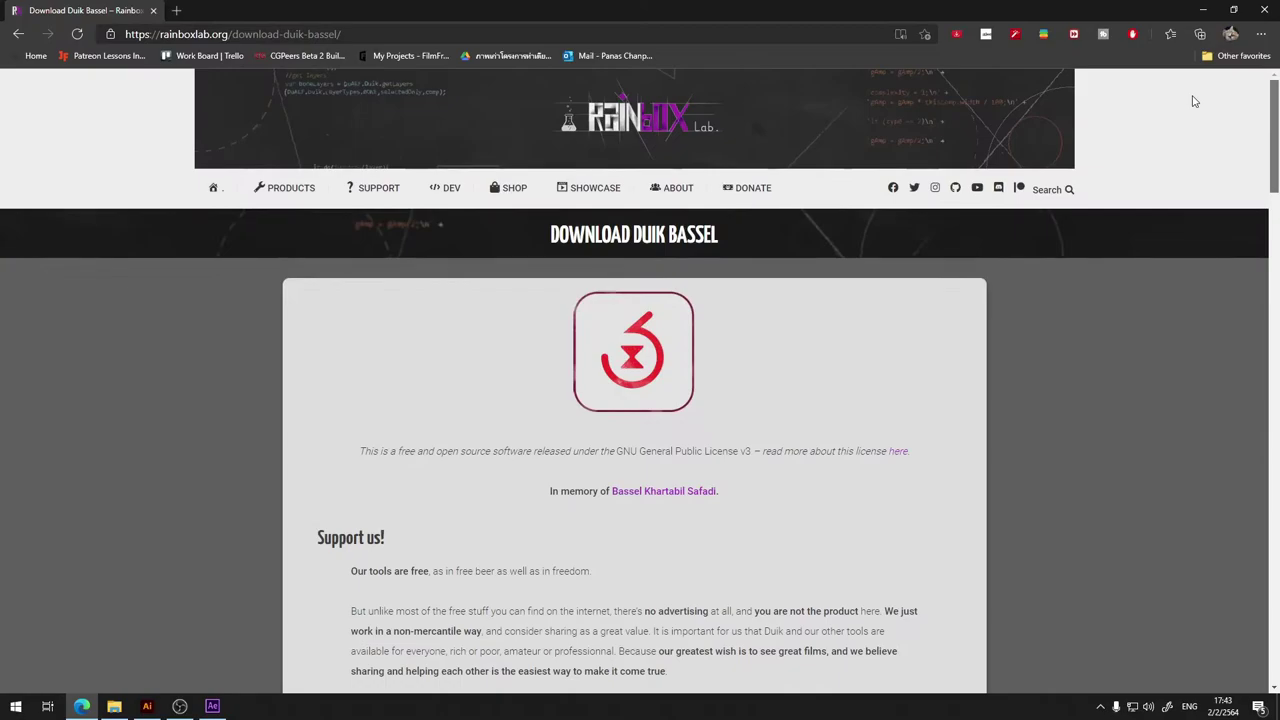
{"action": "scroll", "coordinate": [852, 284], "scroll_direction": "down", "scroll_amount": 1}
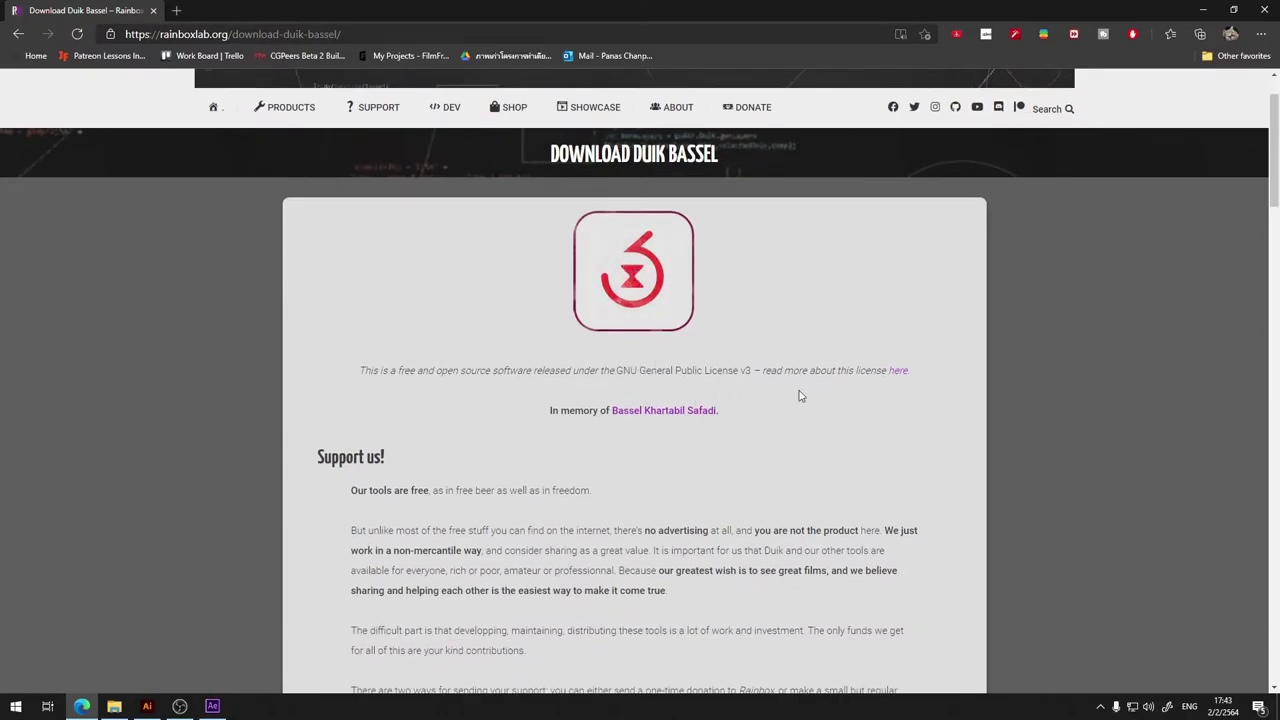
{"action": "scroll", "coordinate": [590, 546], "scroll_direction": "down", "scroll_amount": 2}
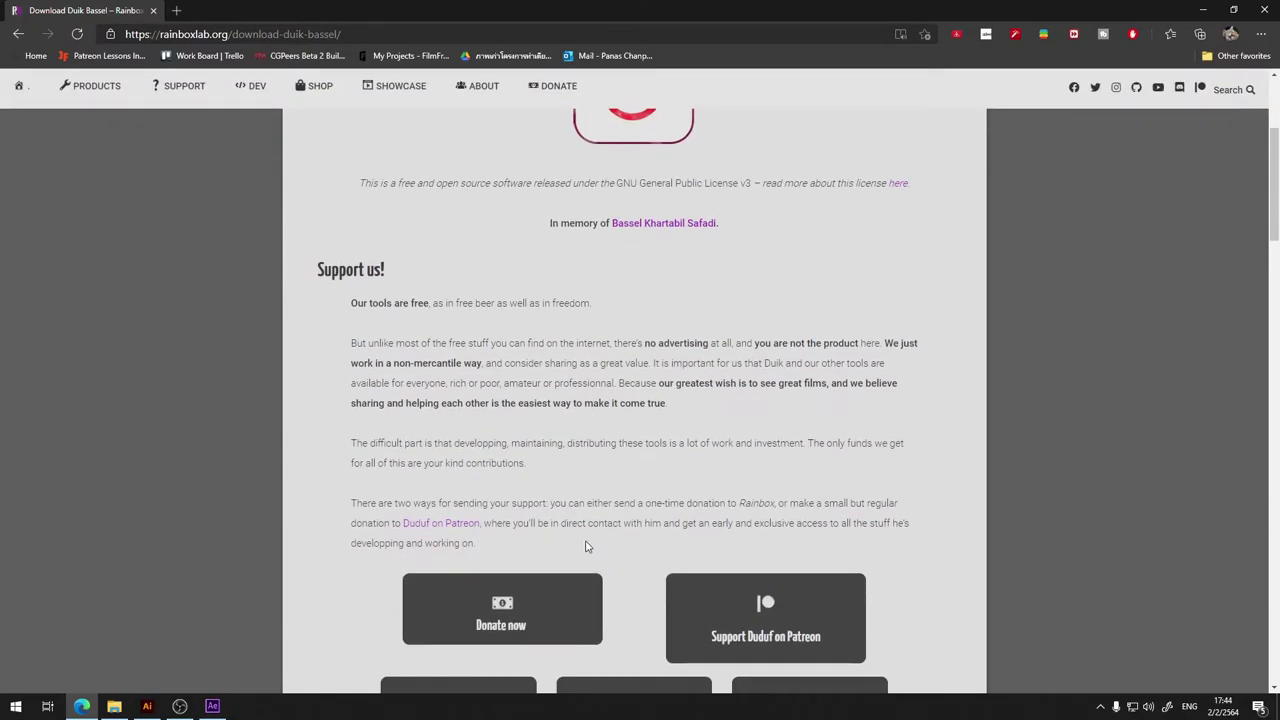
{"action": "scroll", "coordinate": [707, 550], "scroll_direction": "down", "scroll_amount": 2}
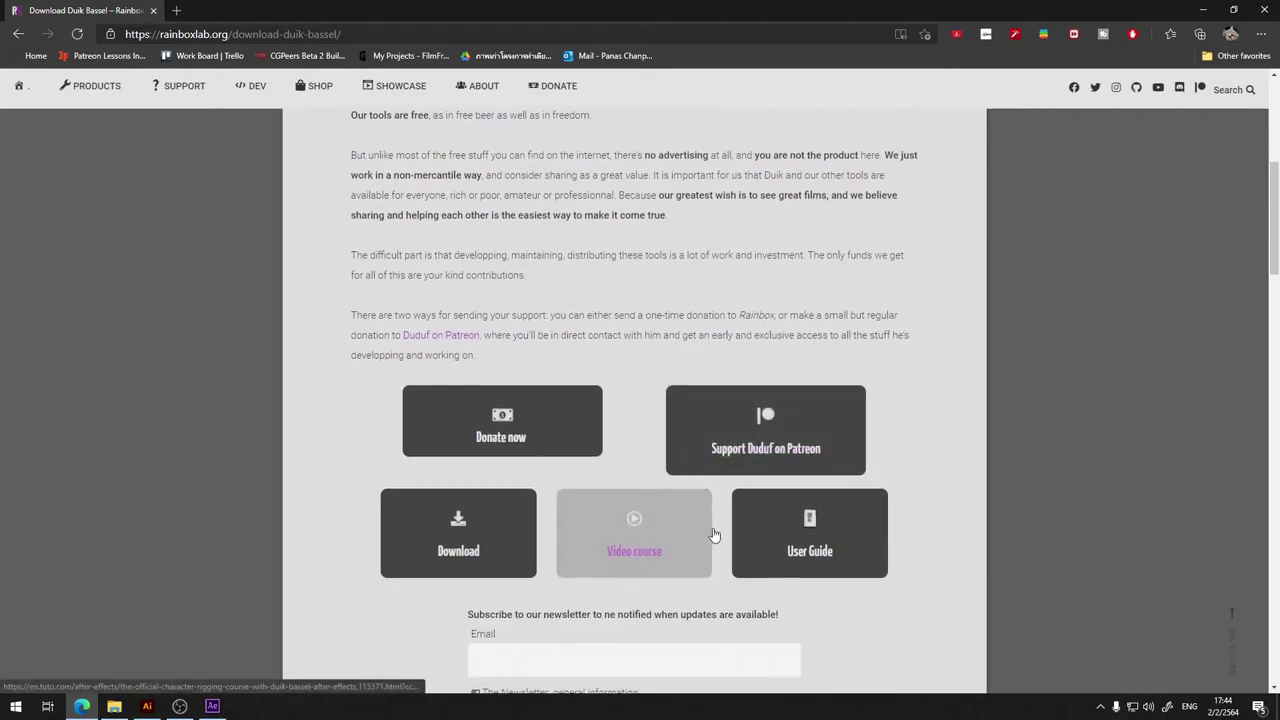
{"action": "left_click", "coordinate": [492, 527]}
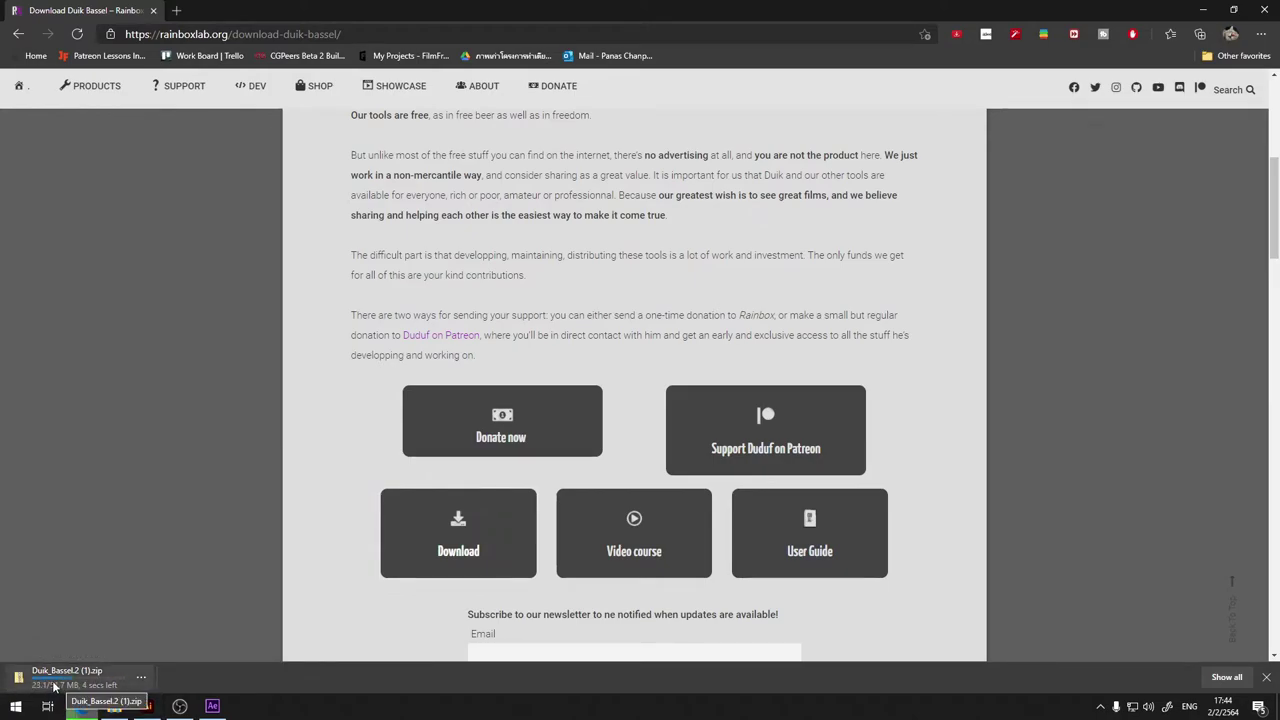
Show the downloaded zip in its folder and open the extracted Duik_Bassel.2 folder on D:.
{"action": "left_click", "coordinate": [141, 678]}
{"action": "left_click", "coordinate": [225, 587]}
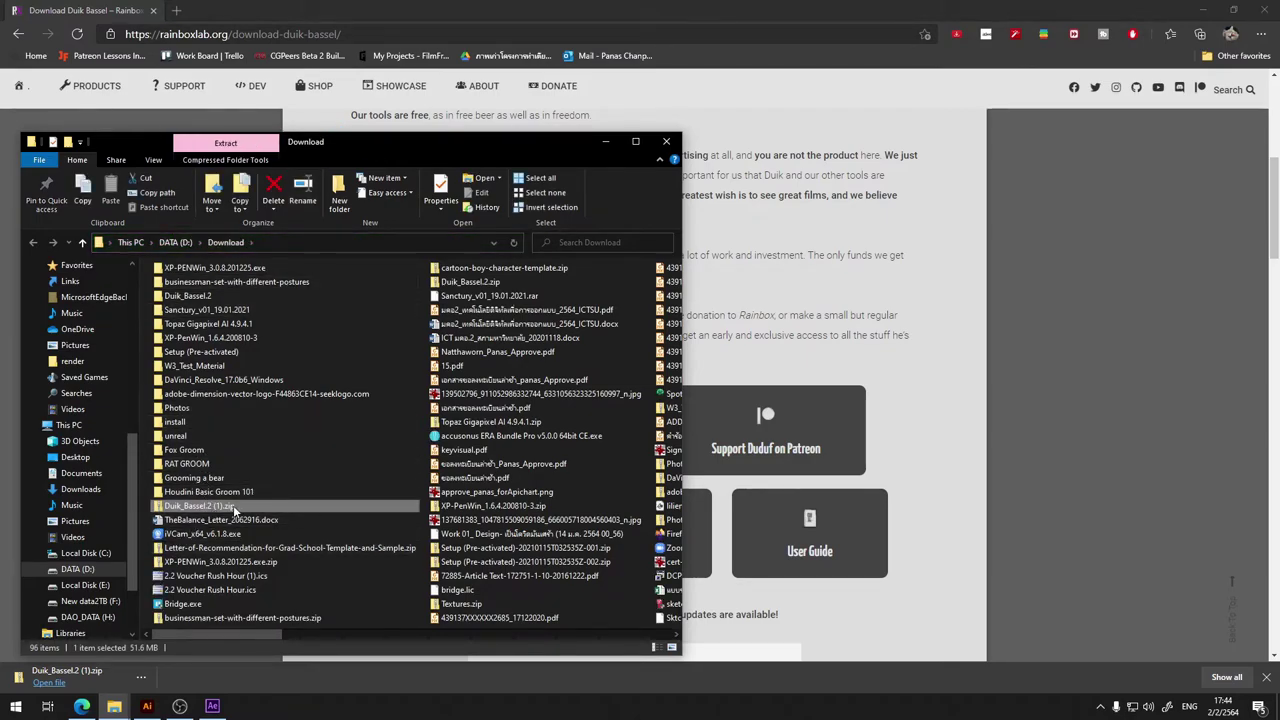
{"action": "double_click", "coordinate": [190, 297]}
{"action": "left_click_drag", "start_coordinate": [343, 146], "coordinate": [781, 128]}
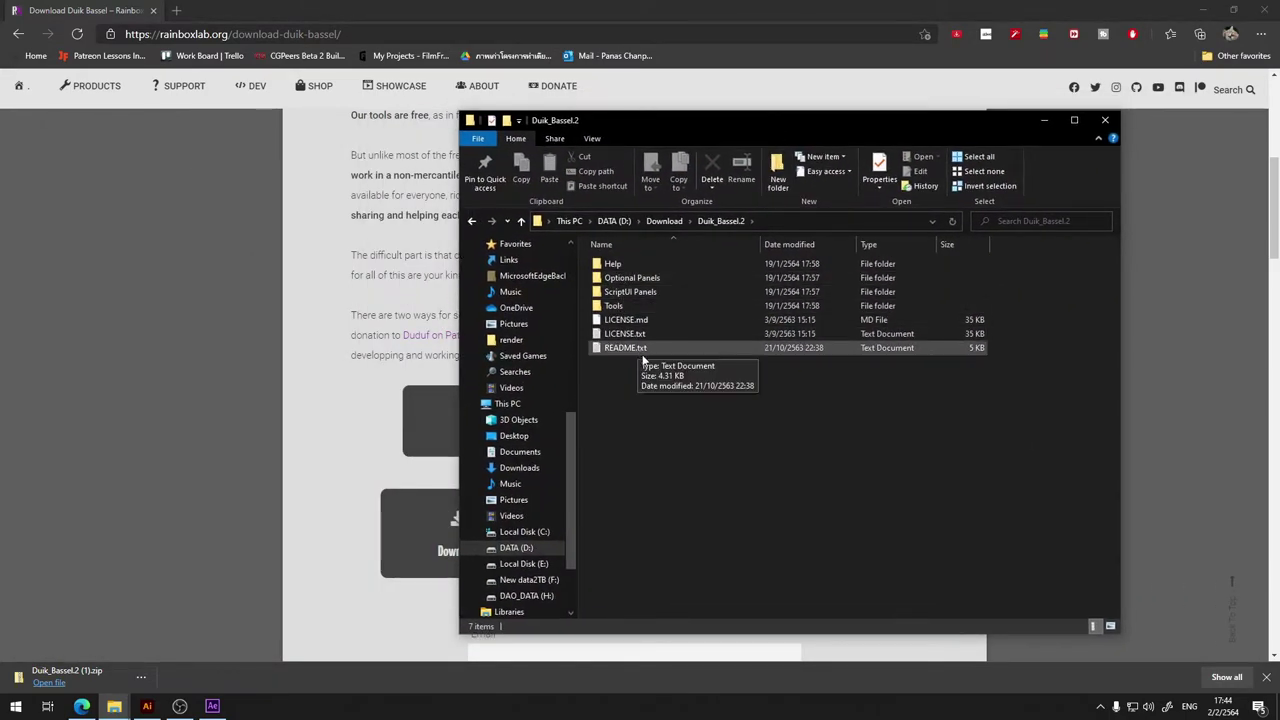
Open README.txt in Notepad beside Explorer and read the installation instructions.
{"action": "double_click", "coordinate": [647, 350]}
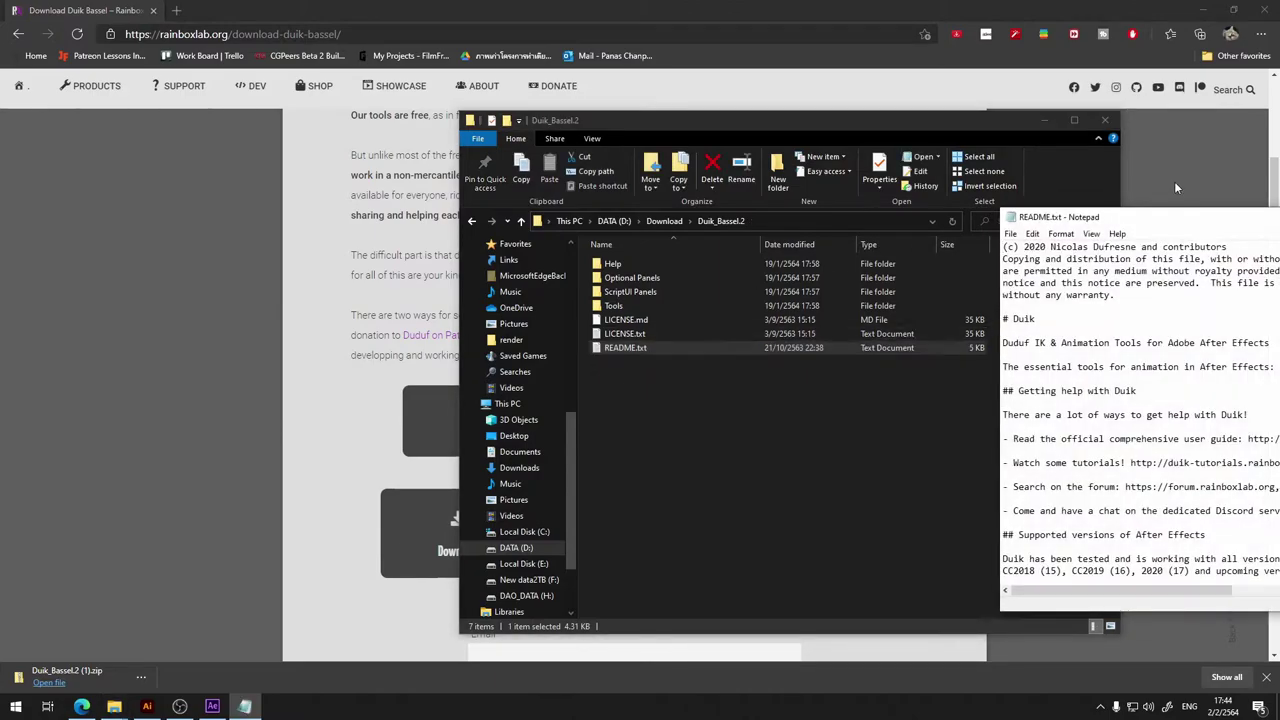
{"action": "left_click_drag", "start_coordinate": [1185, 218], "coordinate": [274, 165]}
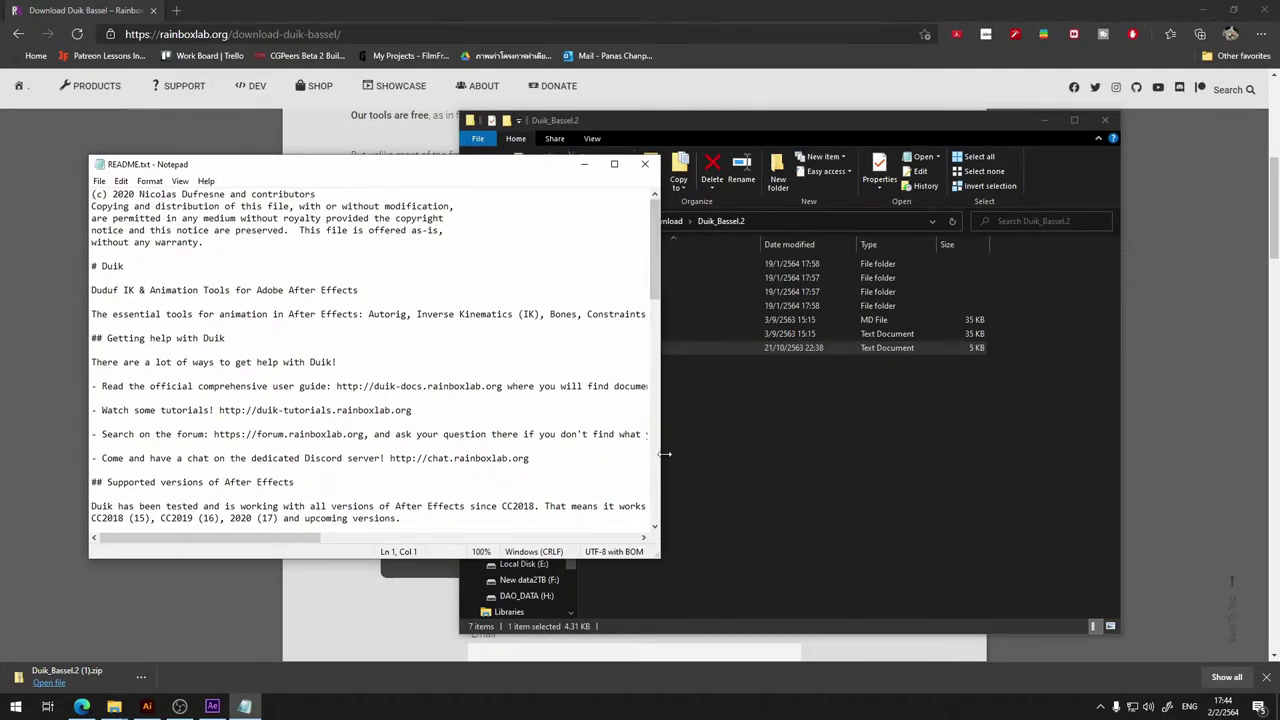
{"action": "left_click_drag", "start_coordinate": [664, 454], "coordinate": [568, 454]}
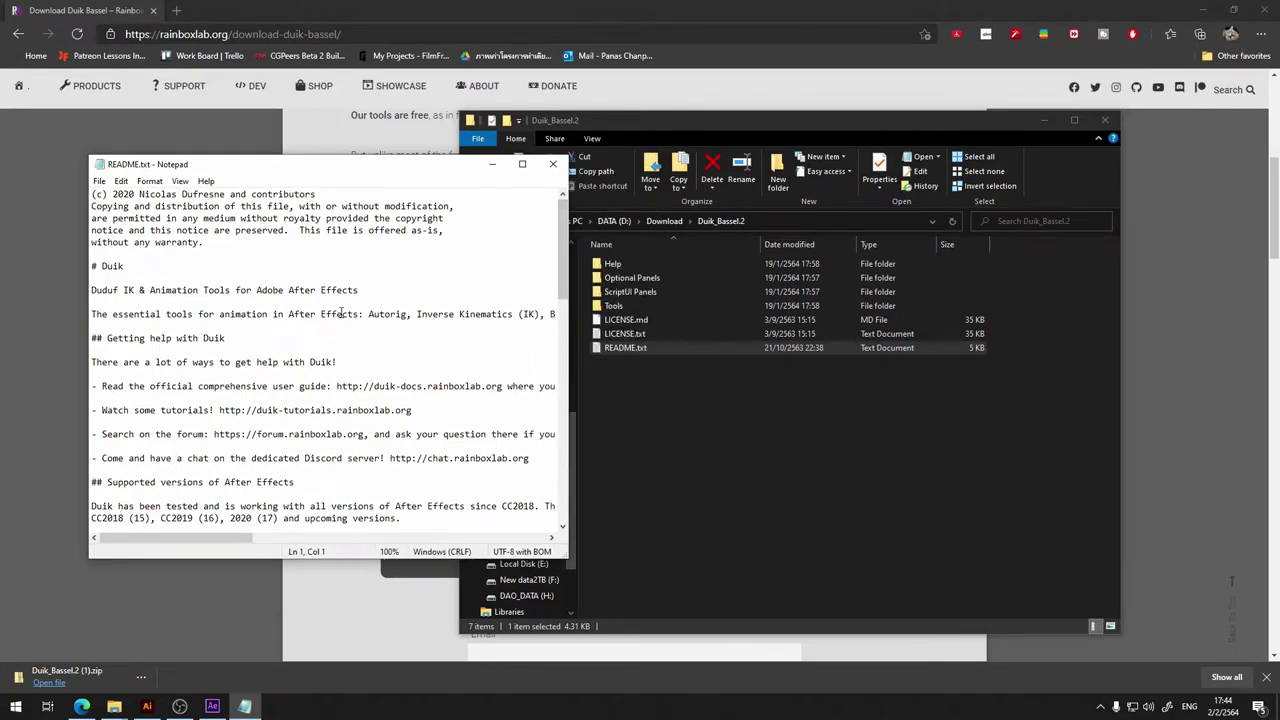
{"action": "scroll", "coordinate": [341, 313], "scroll_direction": "down", "scroll_amount": 2}
{"action": "scroll", "coordinate": [360, 300], "scroll_direction": "down", "scroll_amount": 5}
{"action": "scroll", "coordinate": [400, 285], "scroll_direction": "down", "scroll_amount": 3}
{"action": "scroll", "coordinate": [418, 276], "scroll_direction": "down", "scroll_amount": 1}
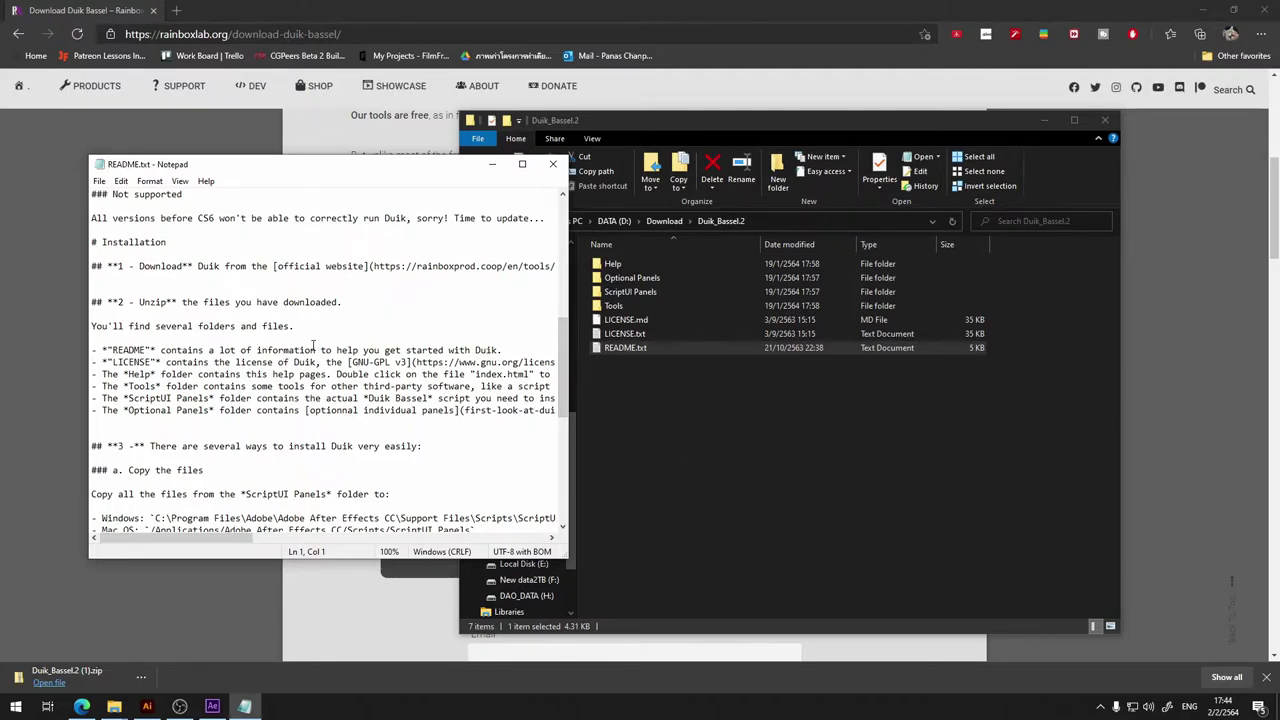
{"action": "scroll", "coordinate": [355, 424], "scroll_direction": "down", "scroll_amount": 4}
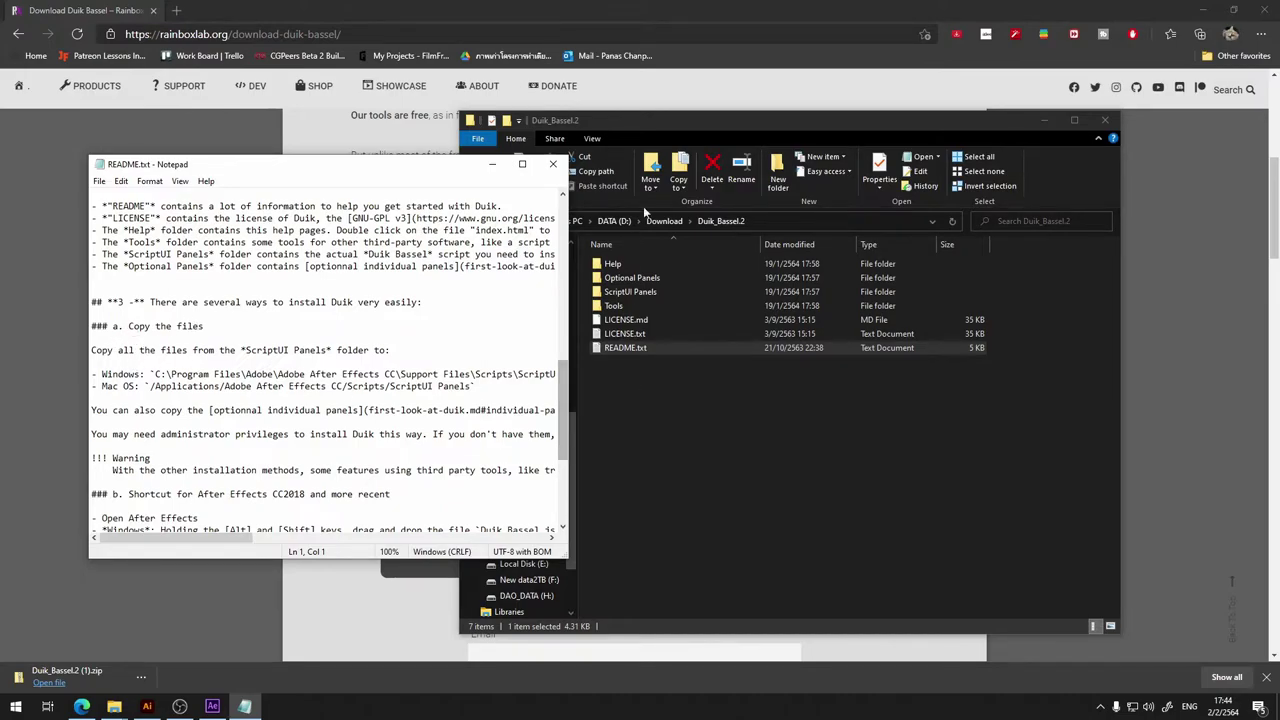
Open ScriptUI Panels, select Duik Bassel.2.jsx, and widen the README window.
{"action": "left_click_drag", "start_coordinate": [680, 124], "coordinate": [773, 122]}
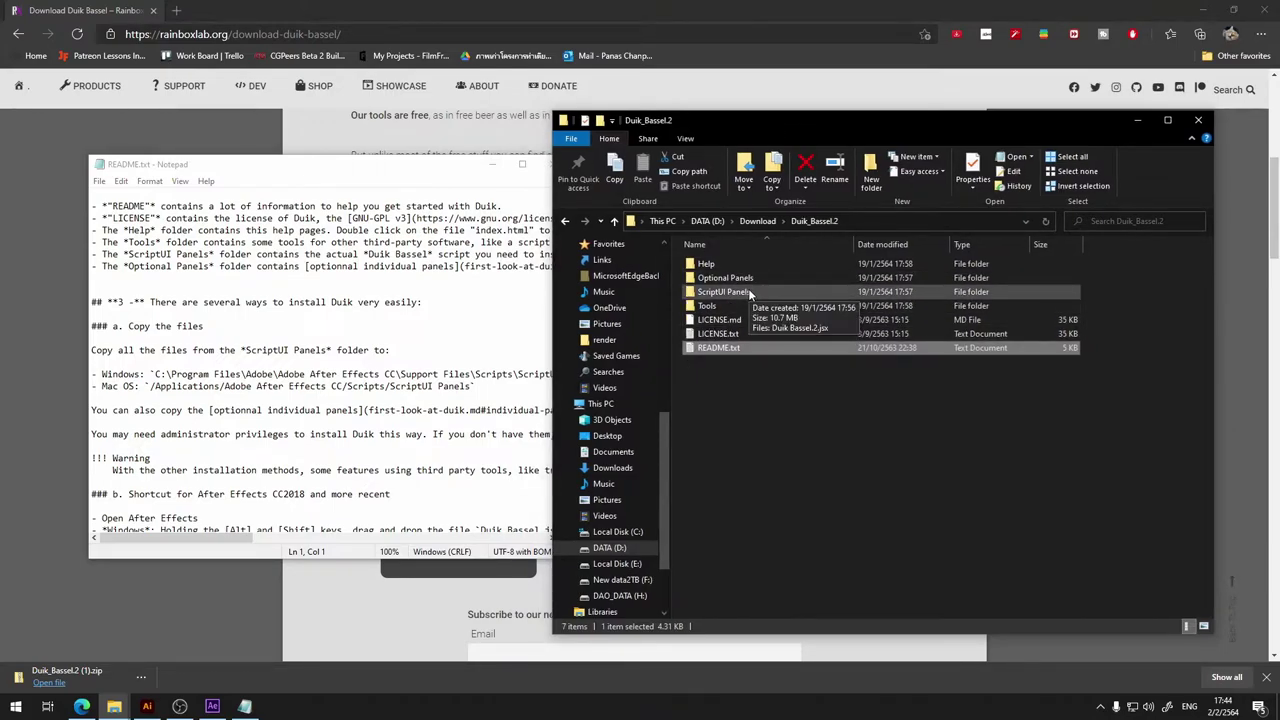
{"action": "double_click", "coordinate": [749, 292]}
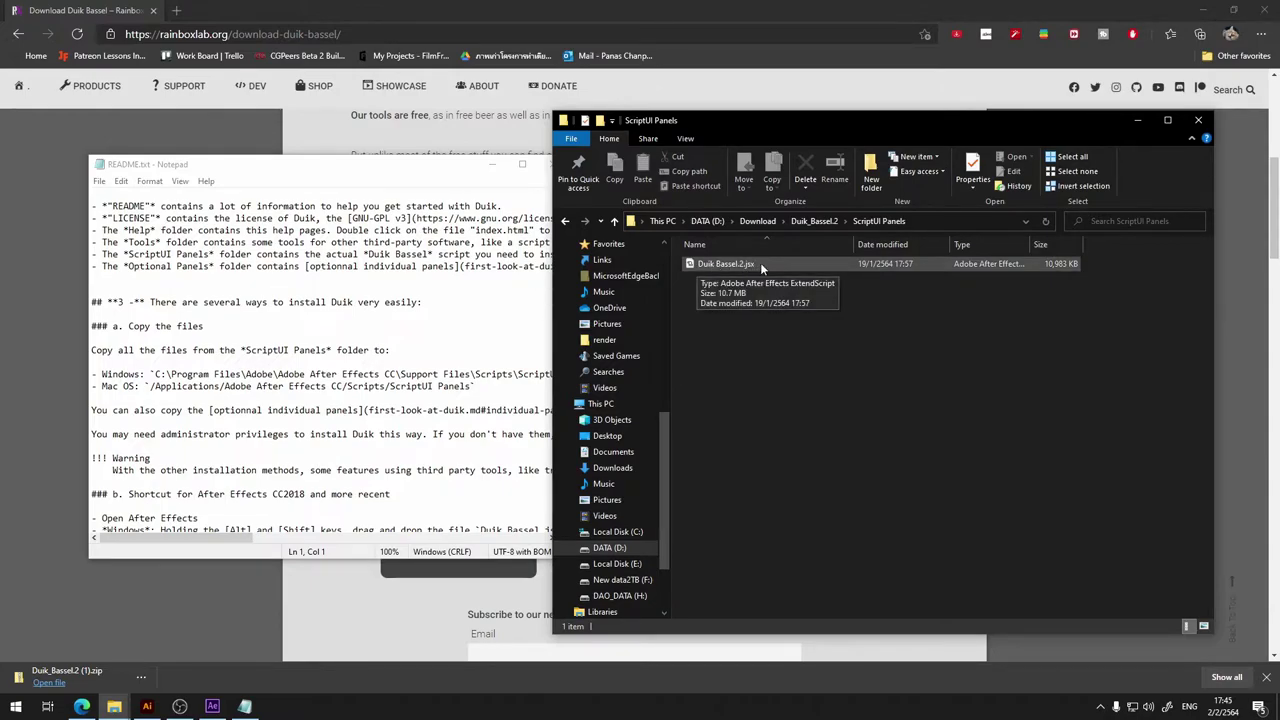
{"action": "left_click", "coordinate": [760, 262]}
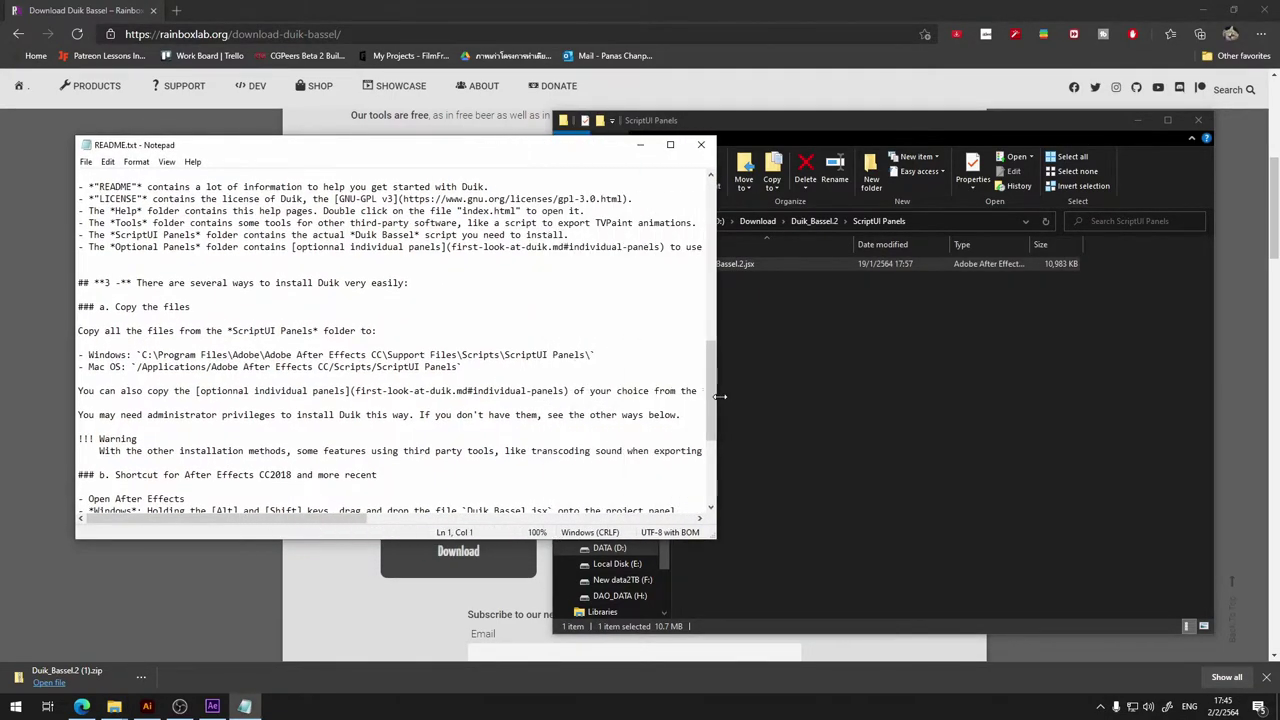
{"action": "left_click_drag", "start_coordinate": [558, 403], "coordinate": [668, 403]}
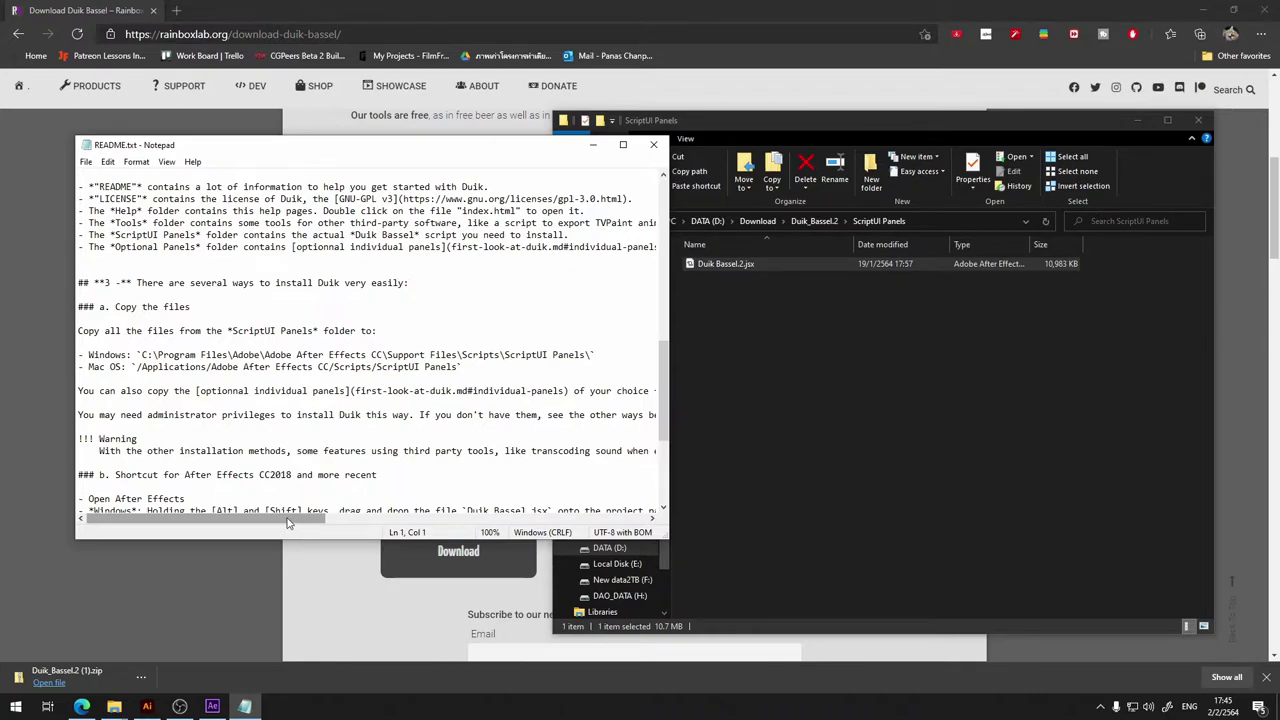
Read the rest of the README, then switch to After Effects and open the Window menu.
{"action": "scroll", "coordinate": [279, 402], "scroll_direction": "down", "scroll_amount": 1}
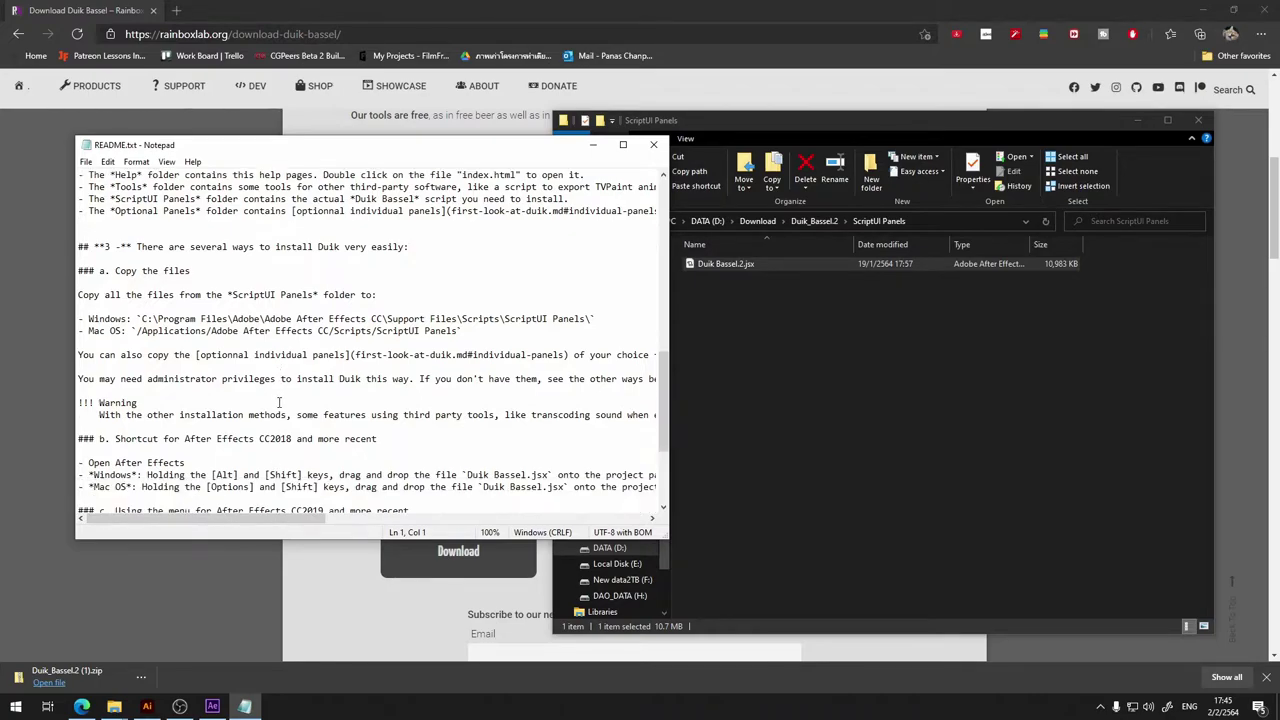
{"action": "scroll", "coordinate": [228, 474], "scroll_direction": "down", "scroll_amount": 2}
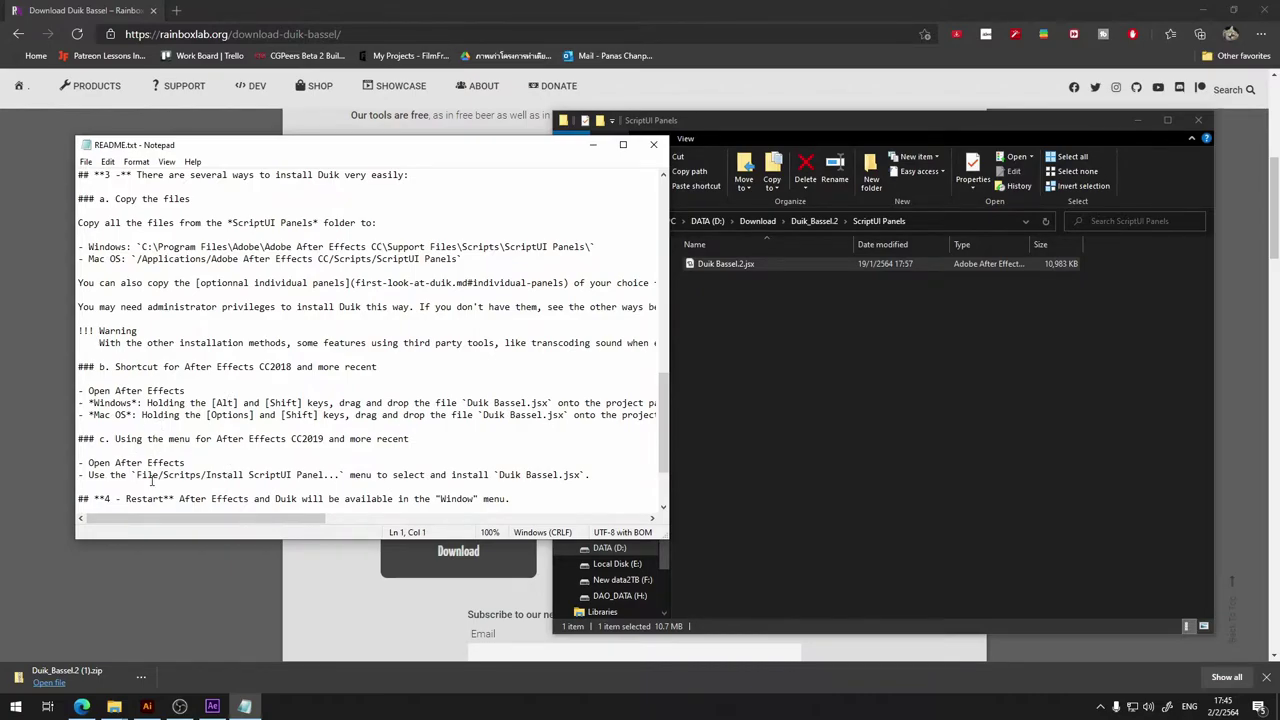
{"action": "scroll", "coordinate": [159, 481], "scroll_direction": "down", "scroll_amount": 2}
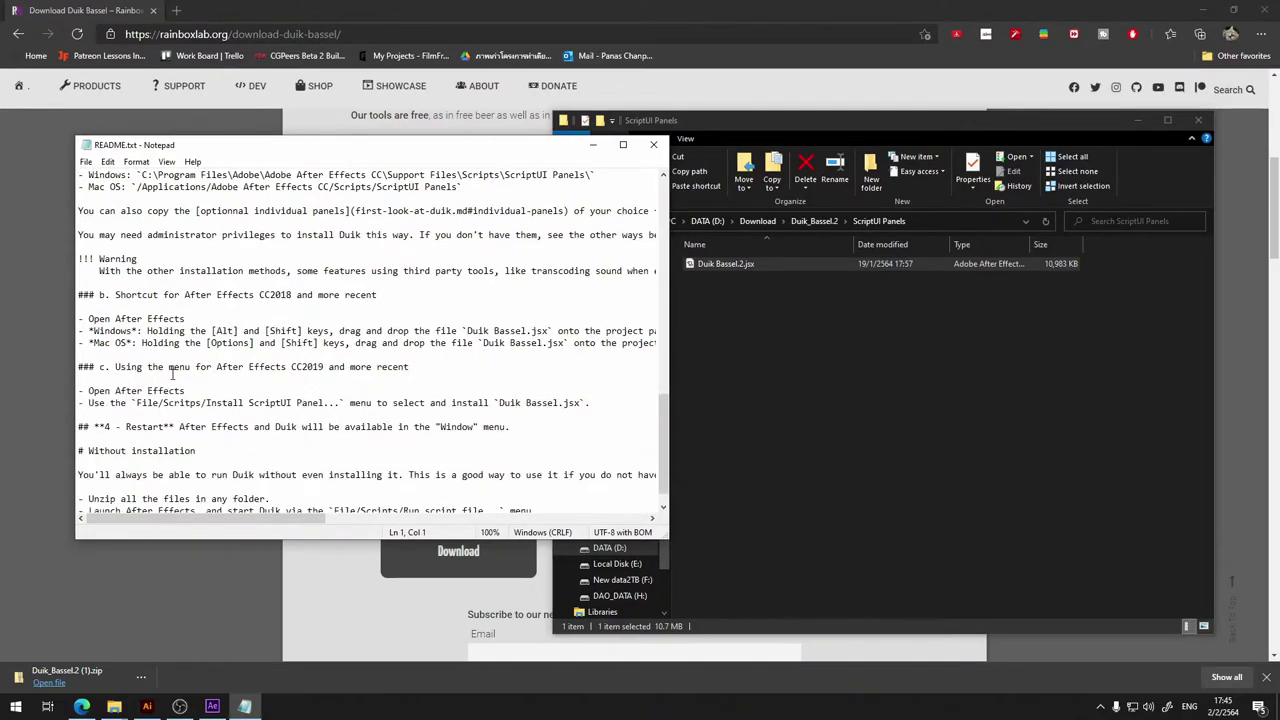
{"action": "scroll", "coordinate": [166, 428], "scroll_direction": "down", "scroll_amount": 1}
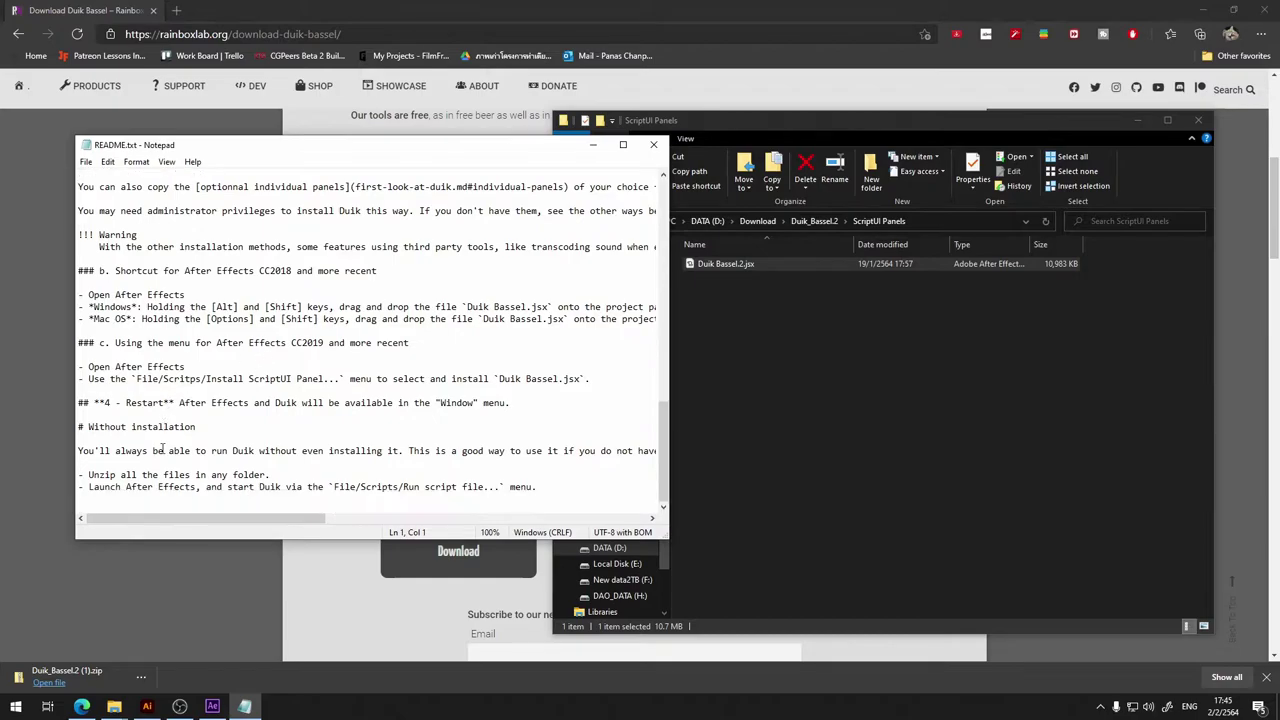
{"action": "left_click", "coordinate": [212, 708]}
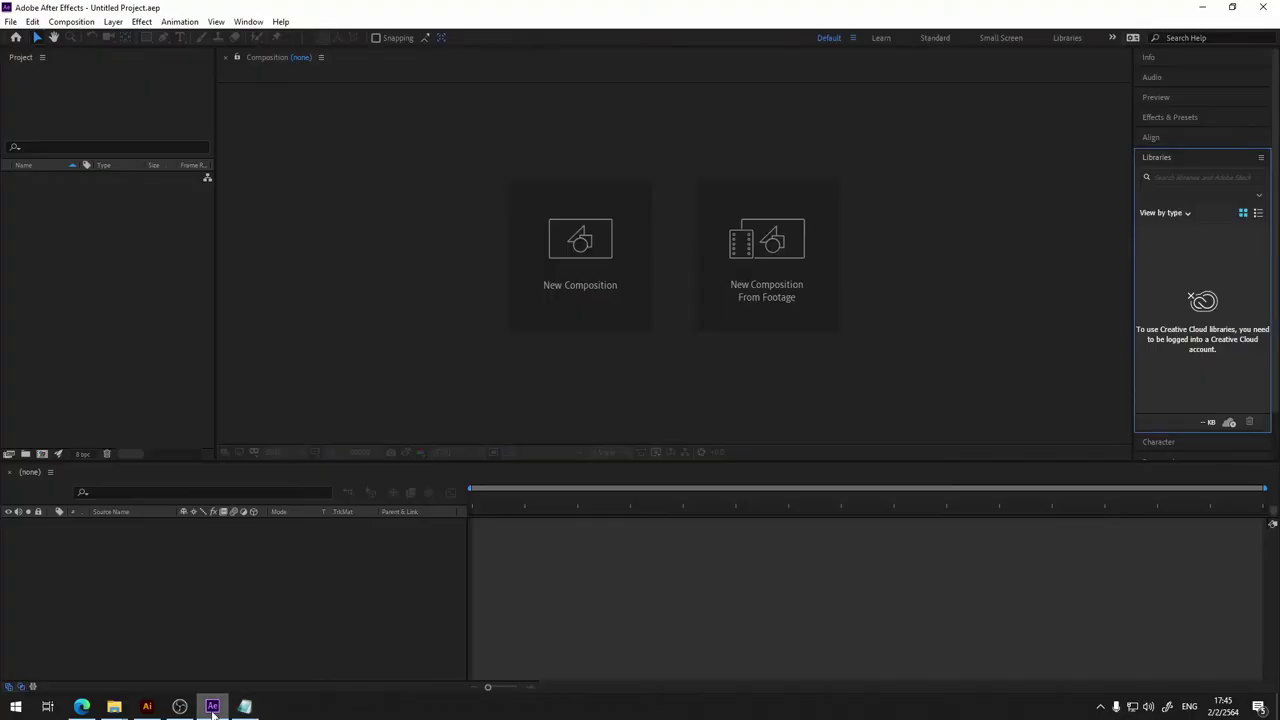
{"action": "left_click", "coordinate": [258, 23]}
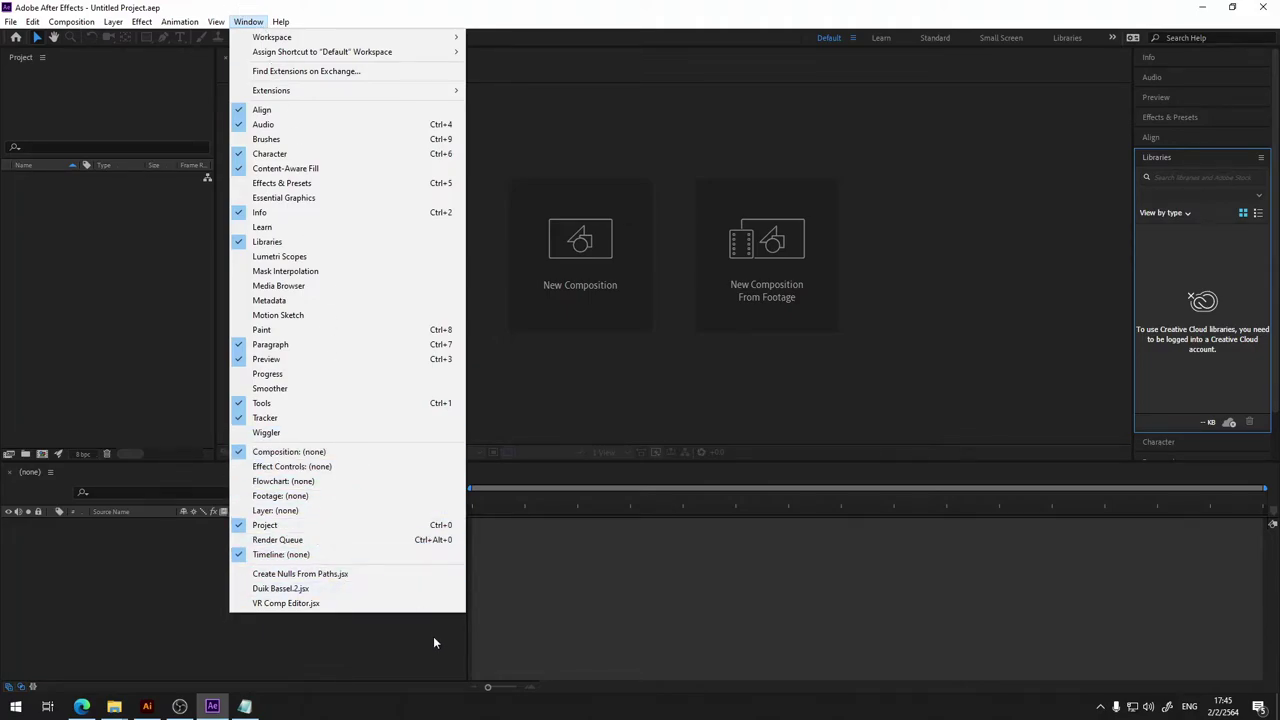
Launch Duik Bassel.2.jsx, resize its floating panel, and dock it right of the Composition panel.
{"action": "left_click", "coordinate": [359, 593]}
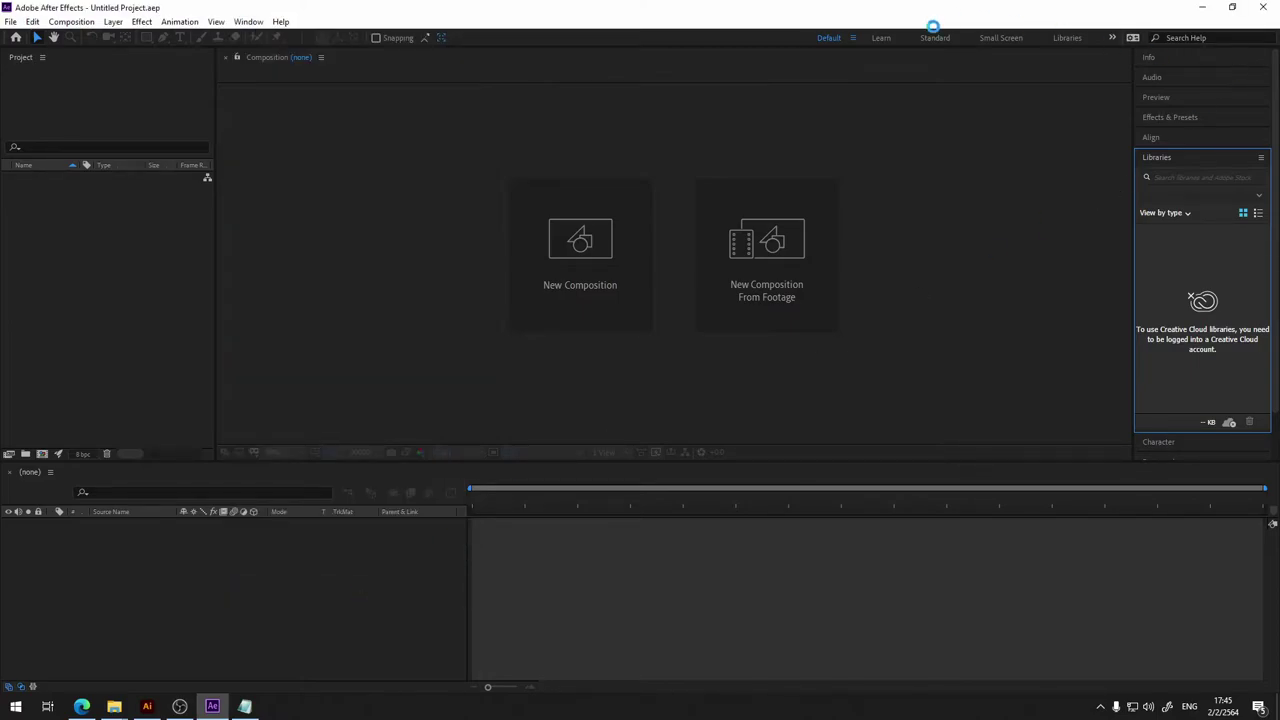
{"action": "left_click_drag", "start_coordinate": [236, 76], "coordinate": [810, 76]}
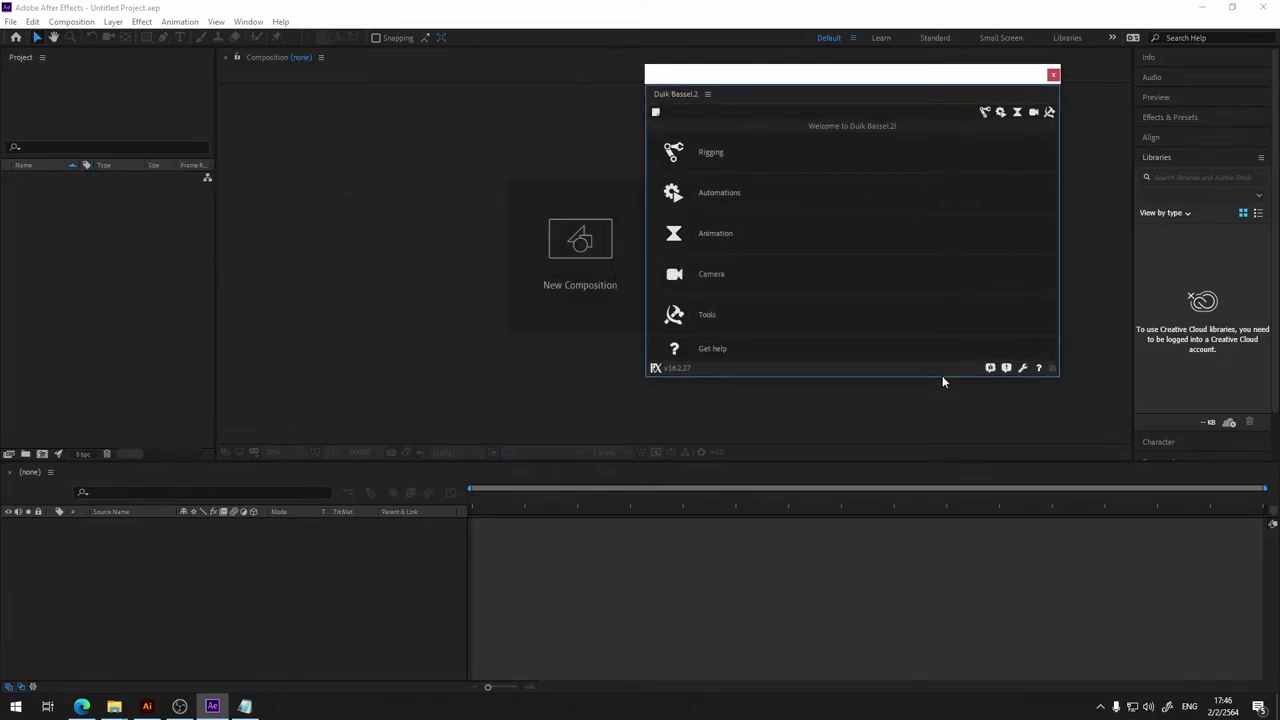
{"action": "left_click_drag", "start_coordinate": [942, 378], "coordinate": [934, 453]}
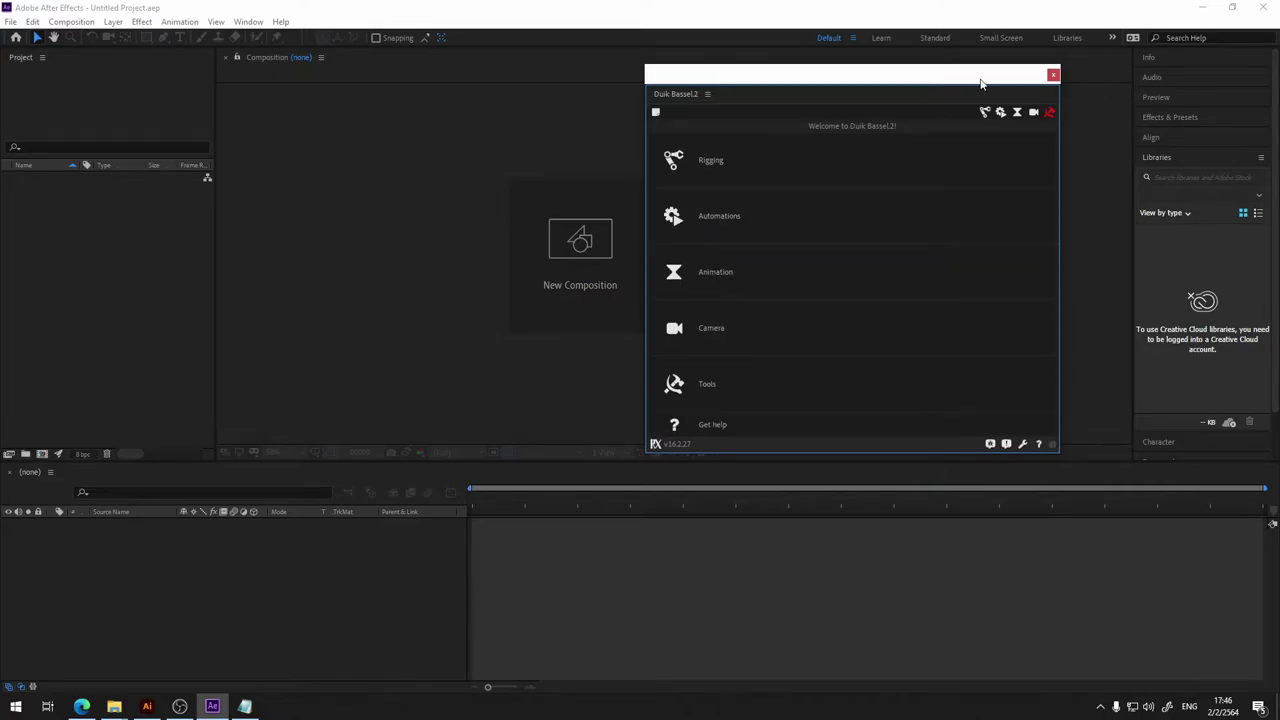
{"action": "mouse_move", "coordinate": [850, 82]}
{"action": "left_mouse_down"}
{"action": "mouse_move", "coordinate": [1101, 125]}
{"action": "mouse_move", "coordinate": [784, 146]}
{"action": "left_mouse_up"}
{"action": "left_click_drag", "start_coordinate": [560, 160], "coordinate": [1109, 144]}
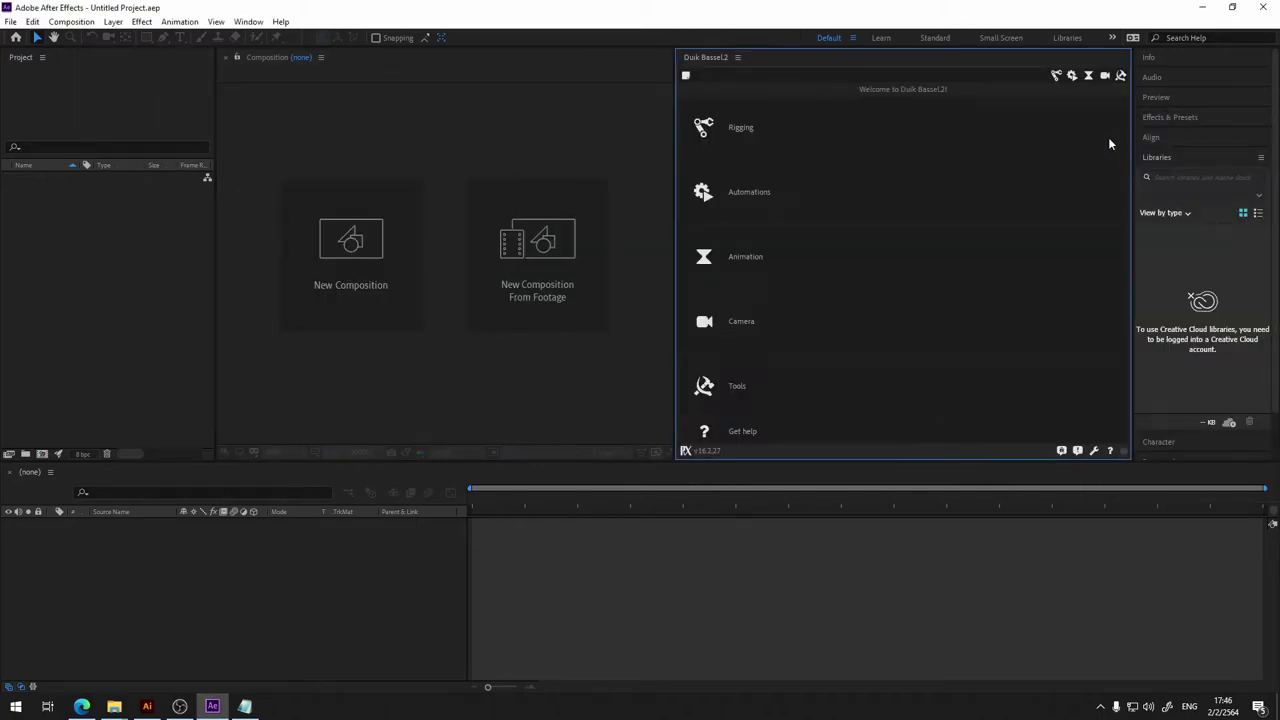
Toggle the Align and Audio panels open and closed from the Window menu.
{"action": "left_click", "coordinate": [1151, 59]}
{"action": "left_click", "coordinate": [1263, 58]}
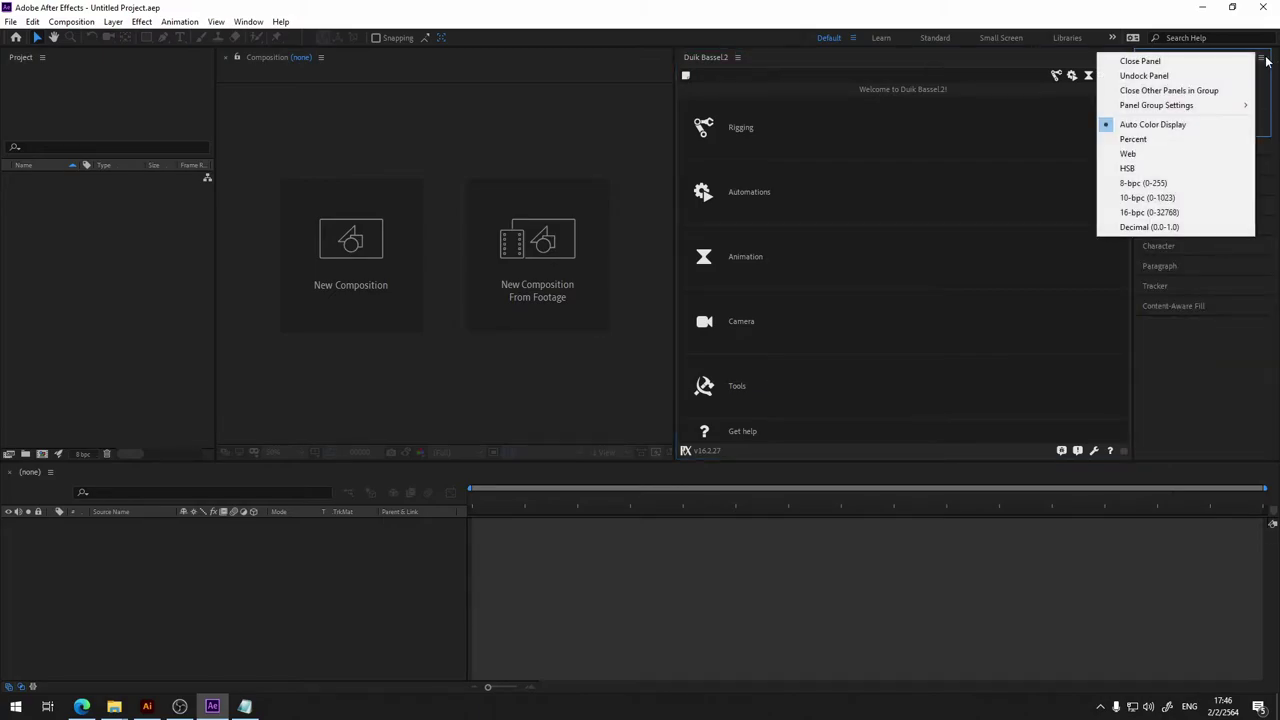
{"action": "left_click", "coordinate": [262, 24]}
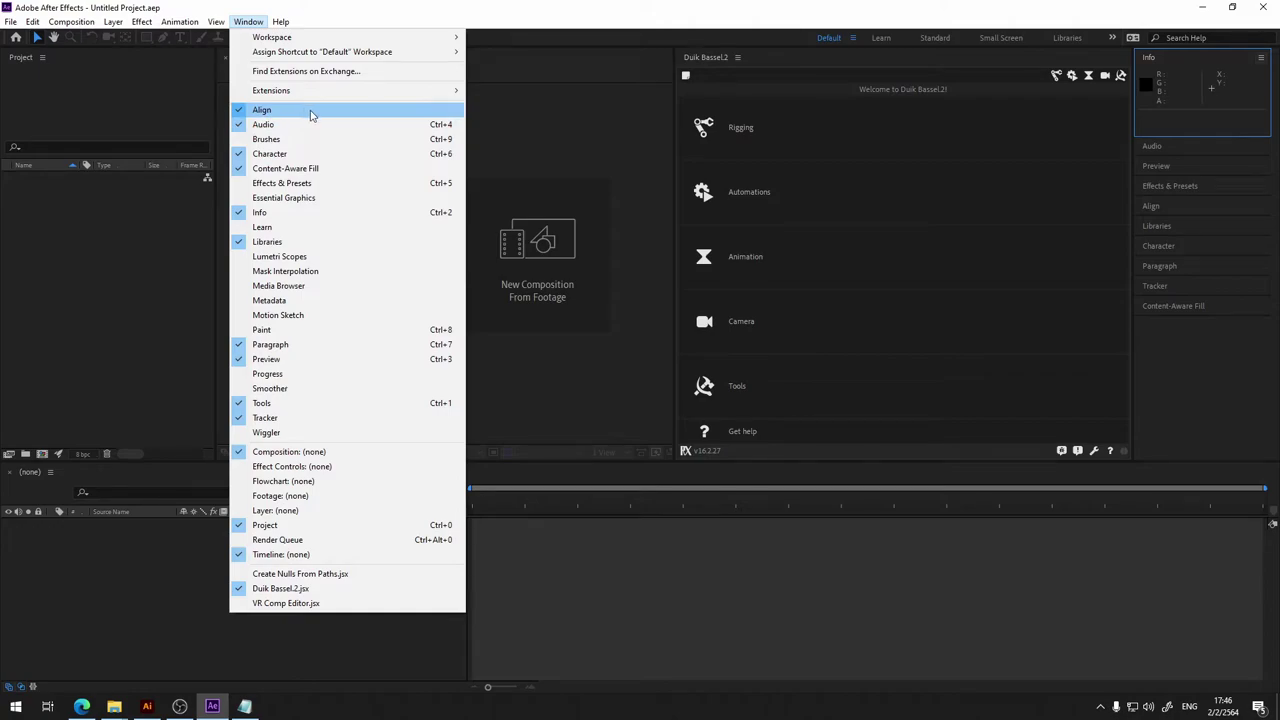
{"action": "left_click", "coordinate": [310, 112]}
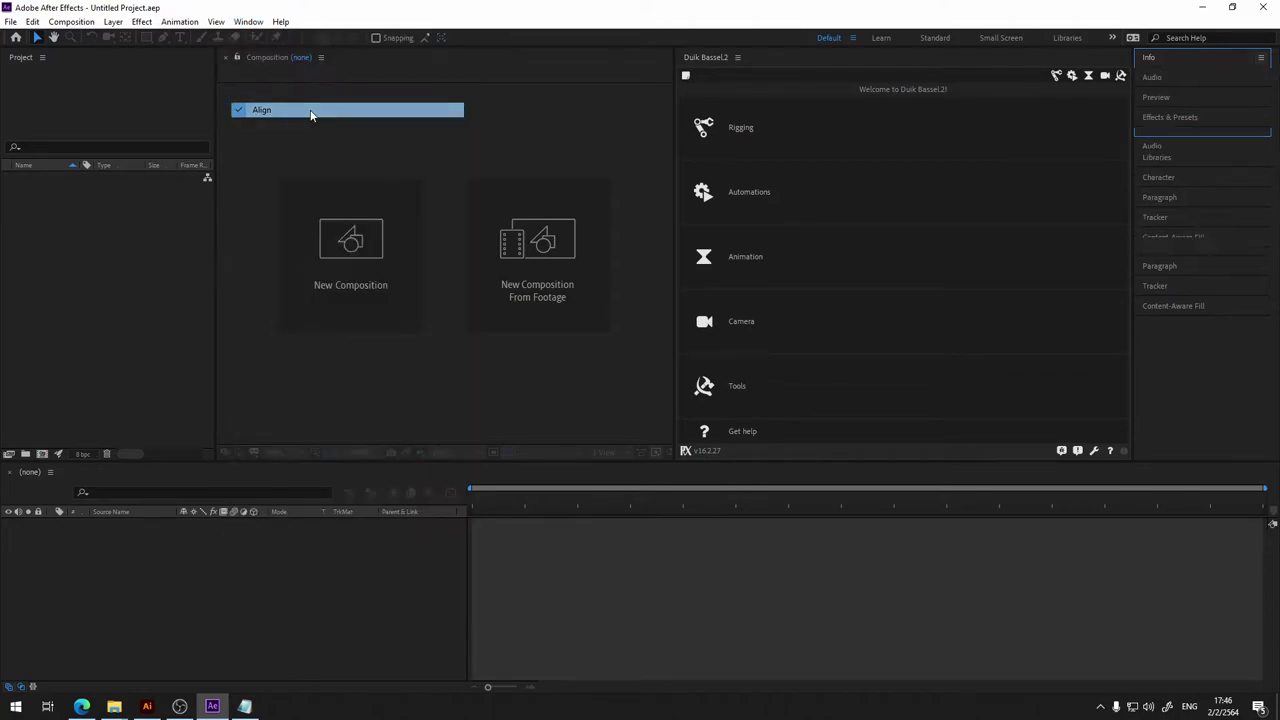
{"action": "left_click", "coordinate": [248, 21]}
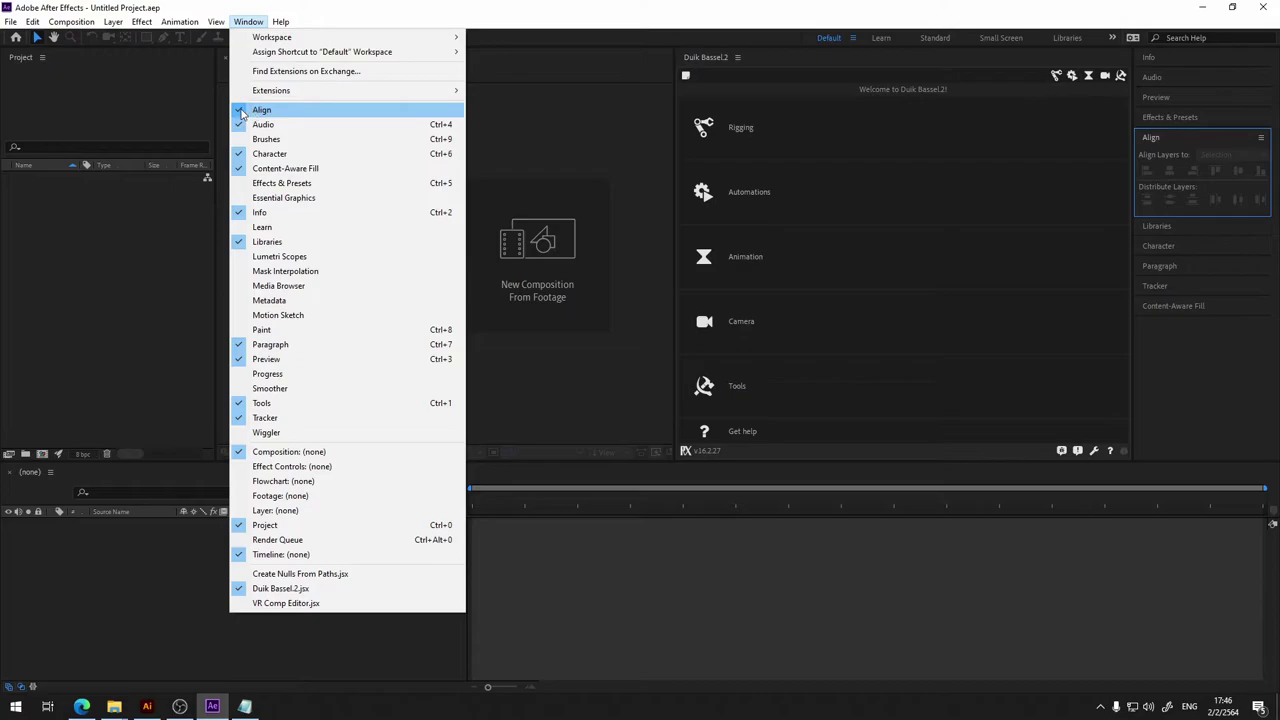
{"action": "left_click", "coordinate": [248, 112]}
{"action": "left_click", "coordinate": [249, 22]}
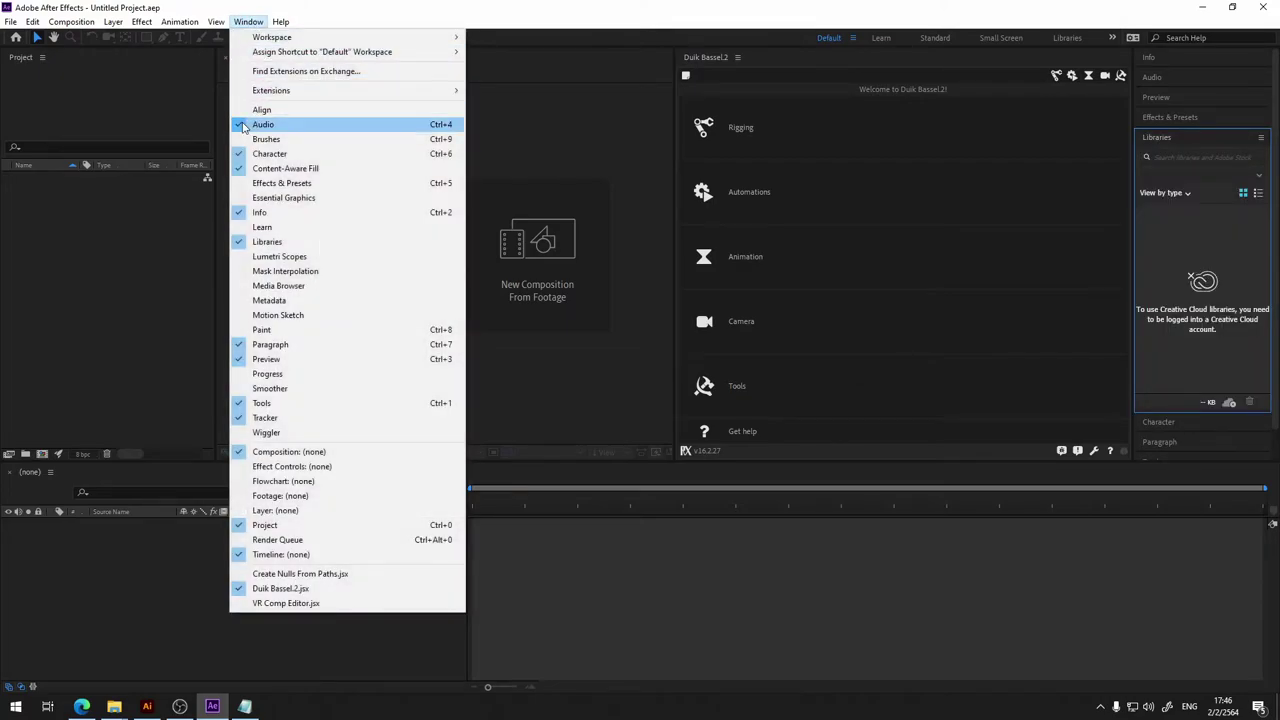
{"action": "left_click", "coordinate": [242, 124]}
{"action": "left_click", "coordinate": [215, 21]}
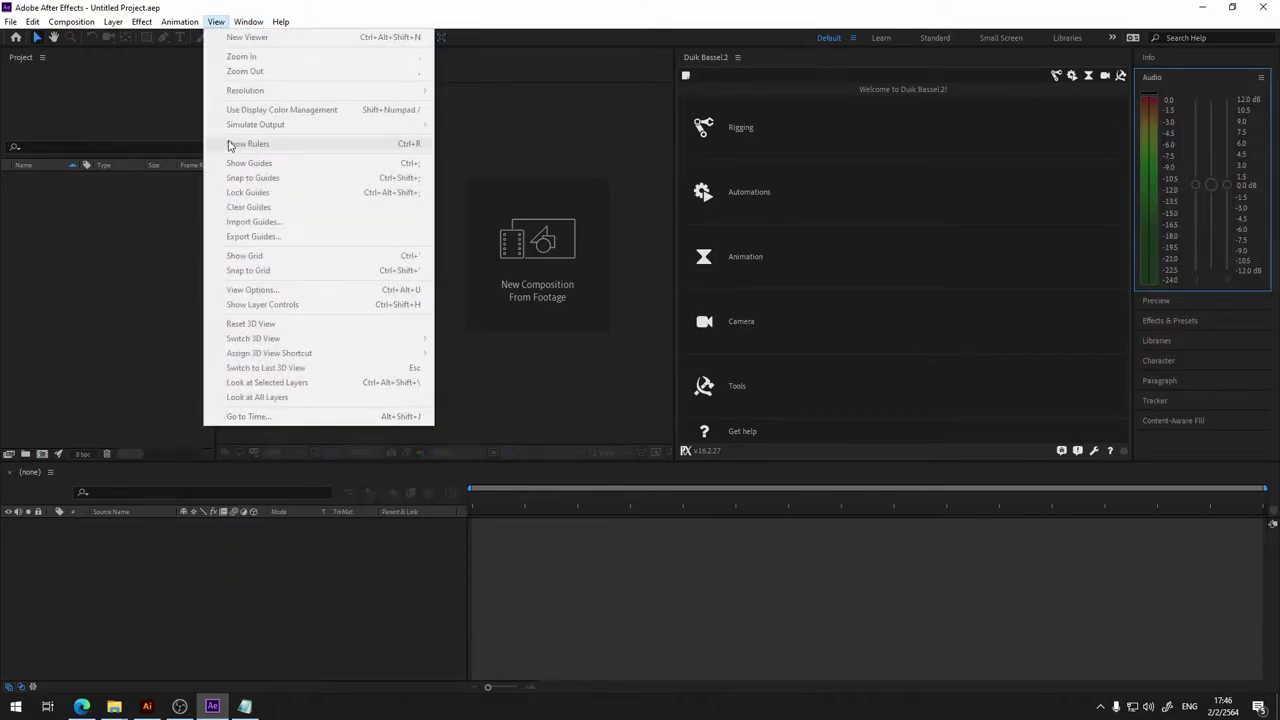
{"action": "mouse_move", "coordinate": [250, 21]}
{"action": "left_click", "coordinate": [236, 124]}
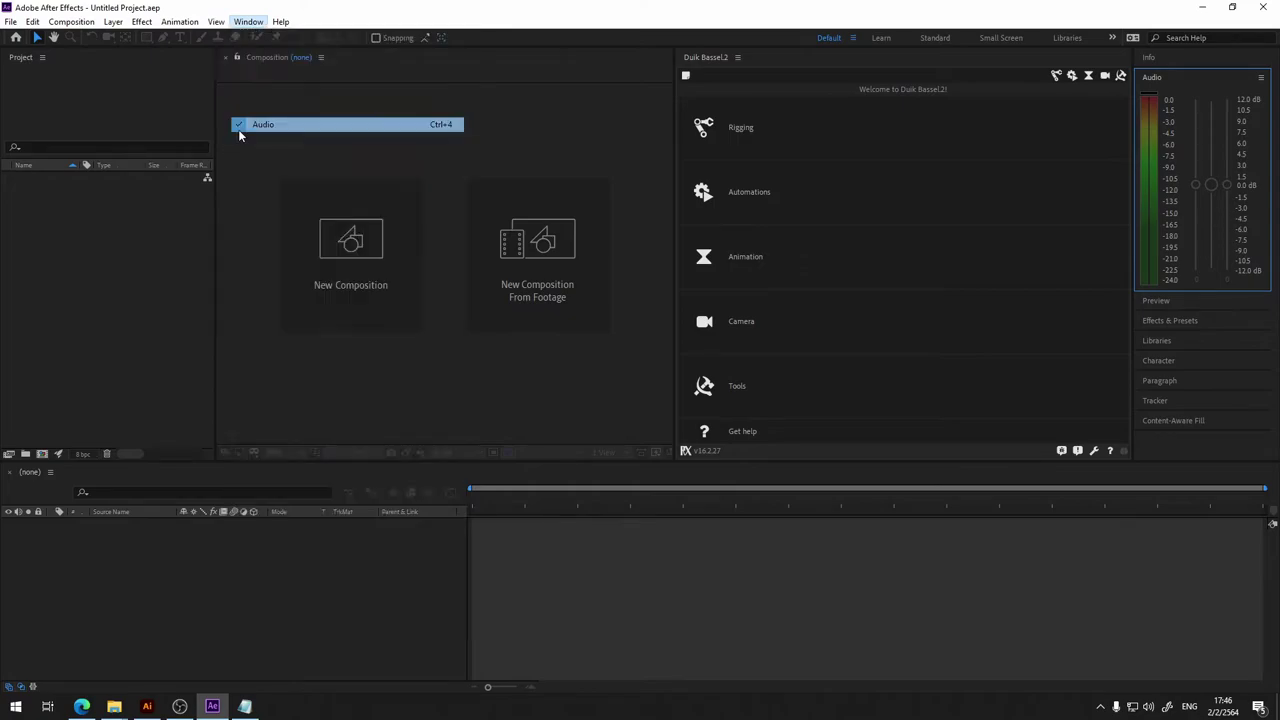
Toggle the Content-Aware Fill, Libraries and Paragraph panels open and closed from the Window menu.
{"action": "left_click", "coordinate": [248, 21]}
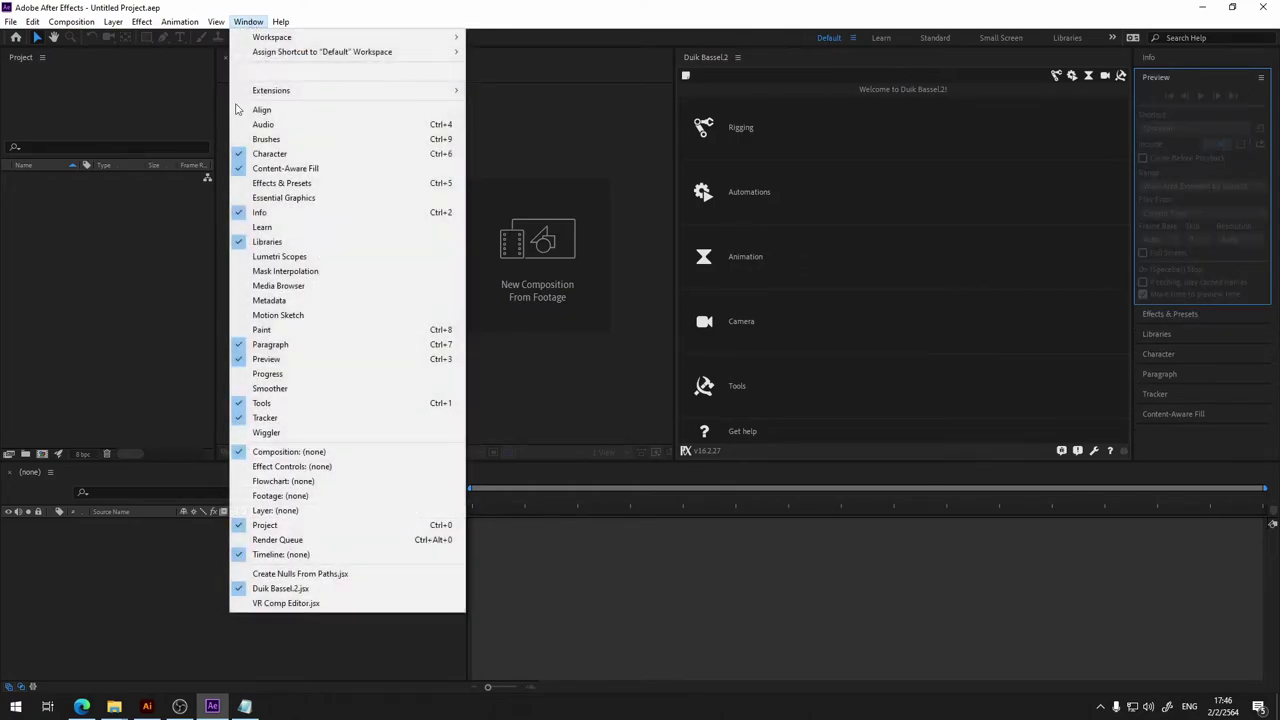
{"action": "left_click", "coordinate": [240, 168]}
{"action": "left_click", "coordinate": [248, 21]}
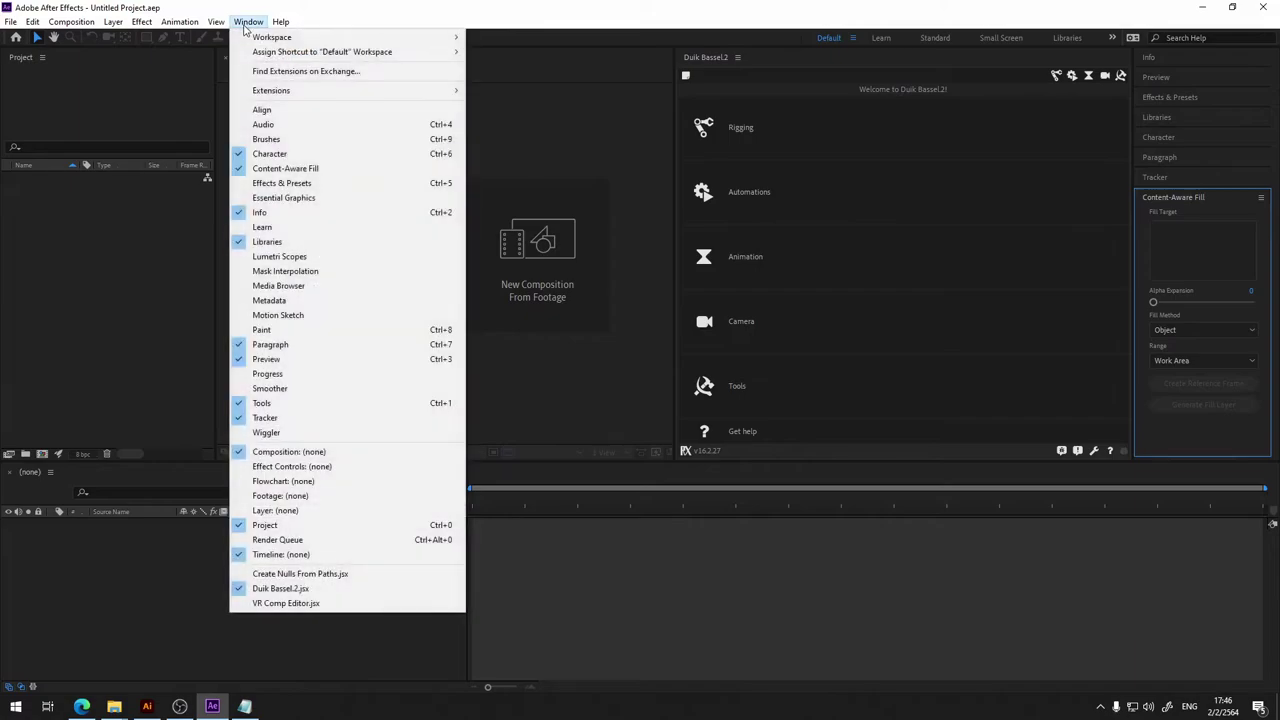
{"action": "left_click", "coordinate": [237, 175]}
{"action": "left_click", "coordinate": [248, 21]}
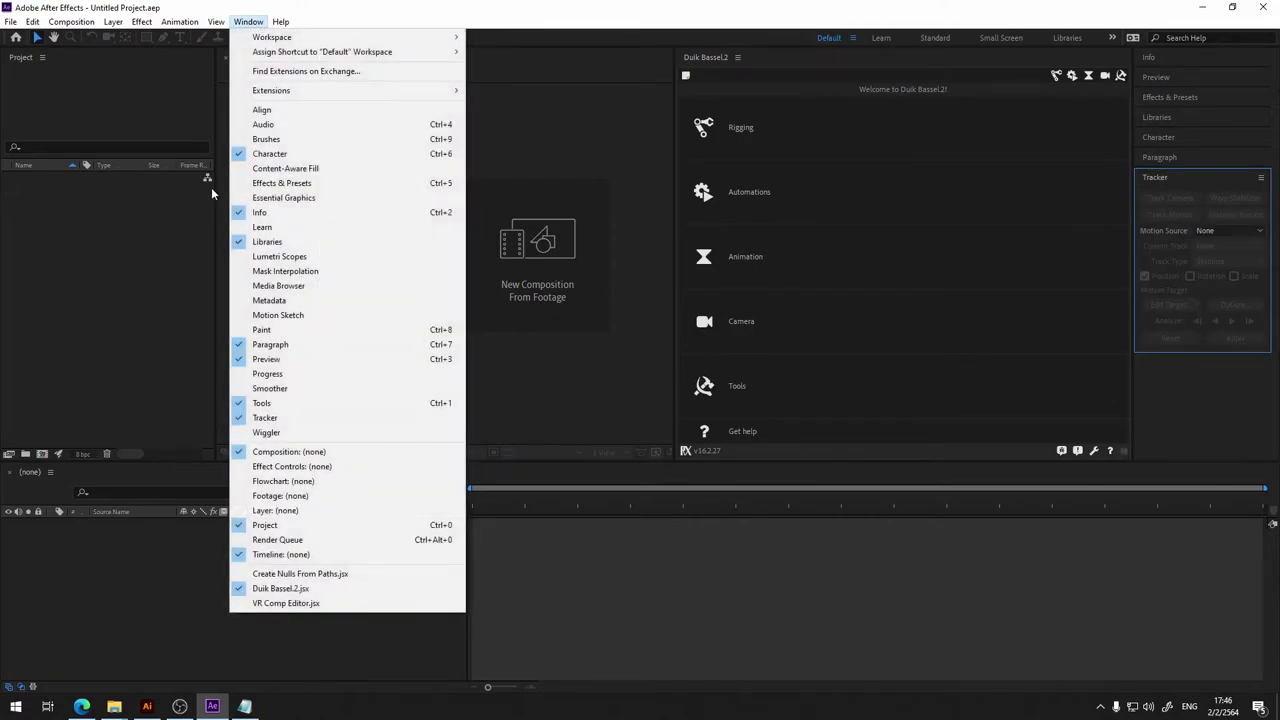
{"action": "left_click", "coordinate": [241, 244]}
{"action": "left_click", "coordinate": [248, 21]}
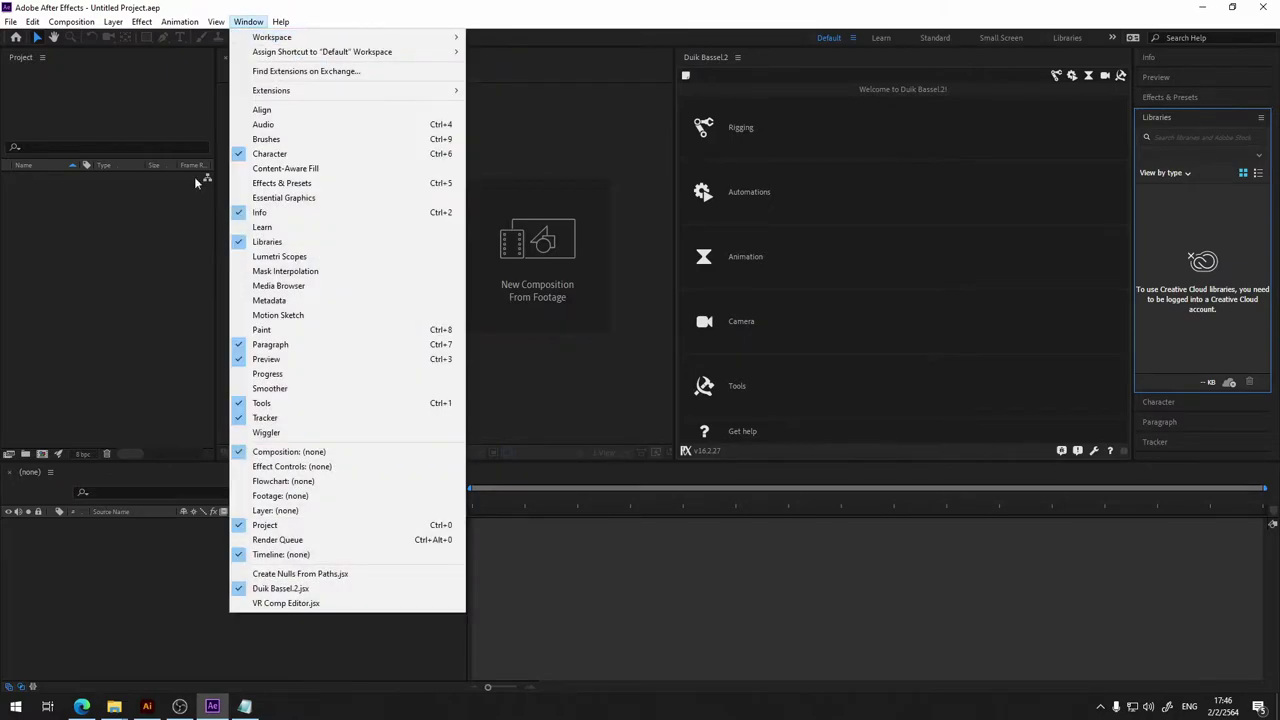
{"action": "left_click", "coordinate": [238, 244]}
{"action": "left_click", "coordinate": [248, 21]}
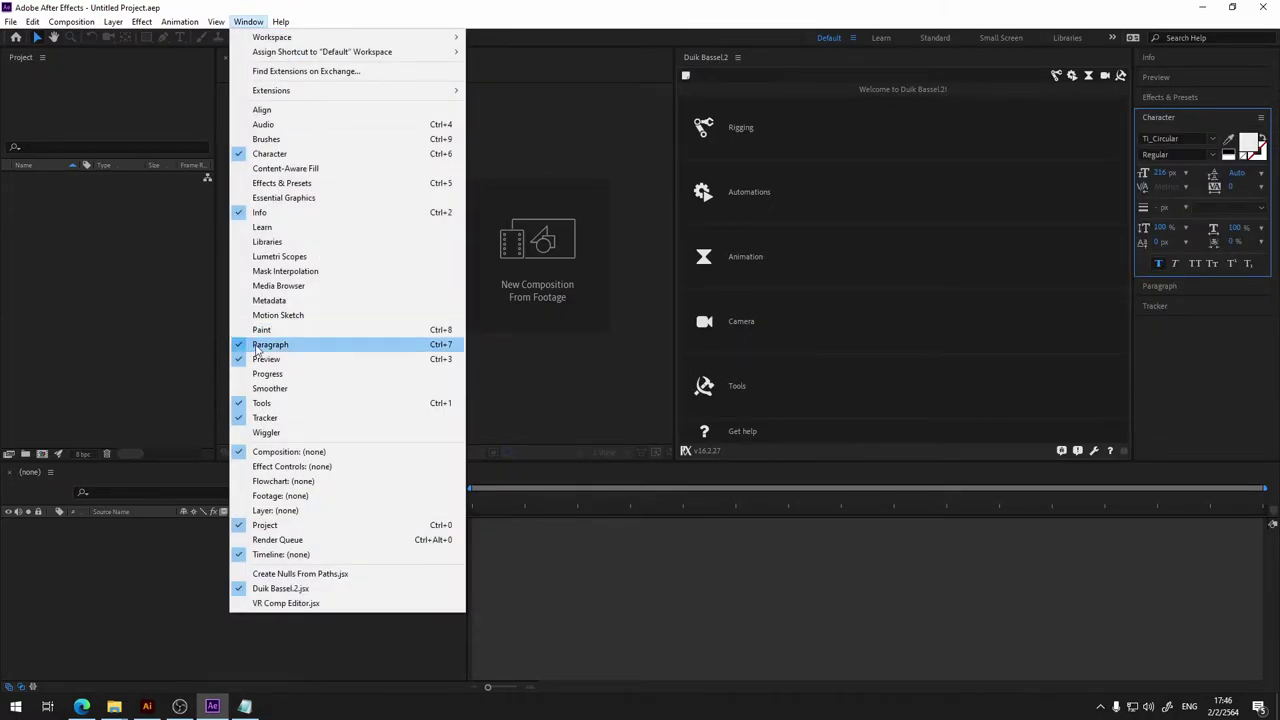
{"action": "left_click", "coordinate": [250, 345]}
{"action": "left_click", "coordinate": [248, 21]}
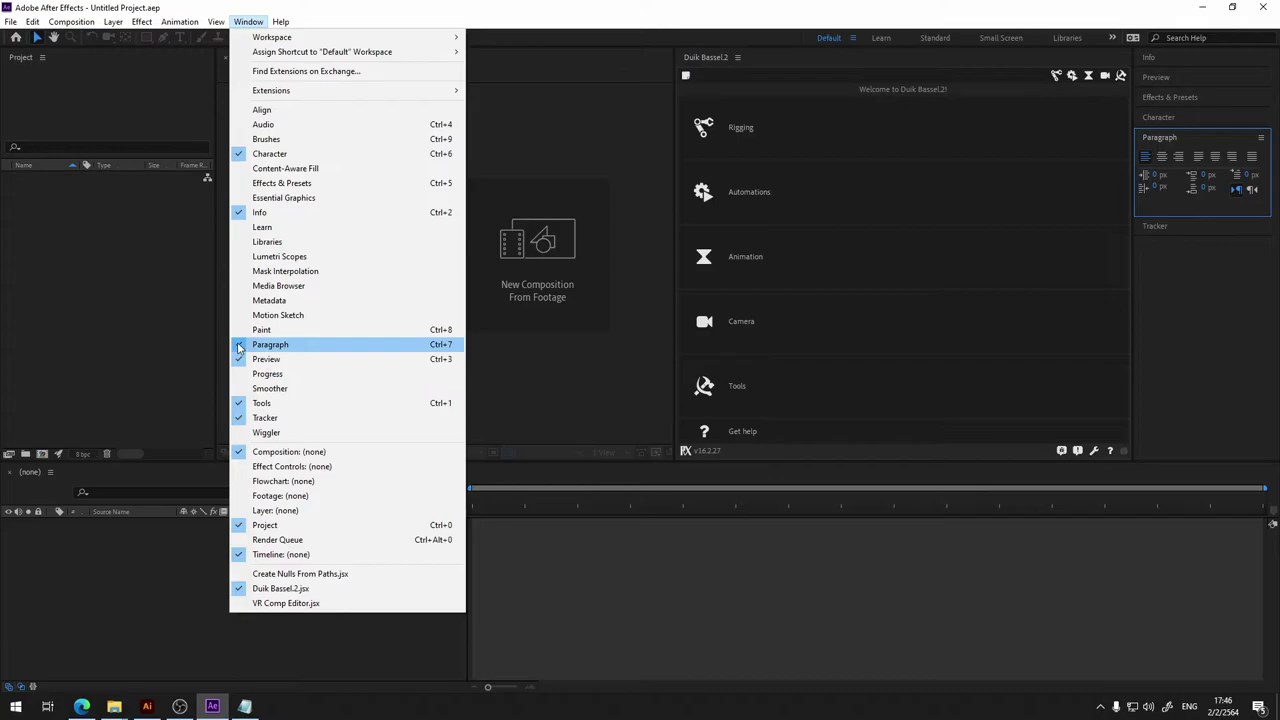
{"action": "left_click", "coordinate": [250, 343]}
{"action": "left_click", "coordinate": [248, 21]}
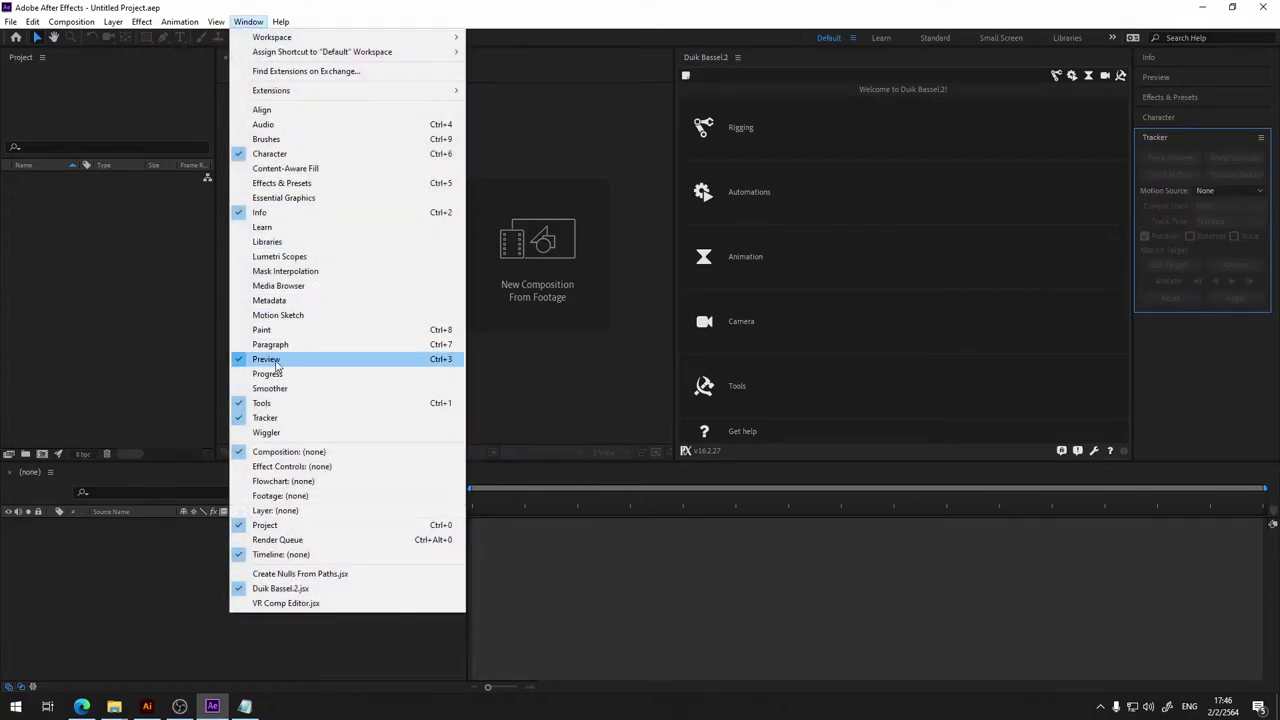
Close Tracker, Character, Effects & Presets, Preview and Info, then widen the composition viewer.
{"action": "left_click", "coordinate": [1266, 141]}
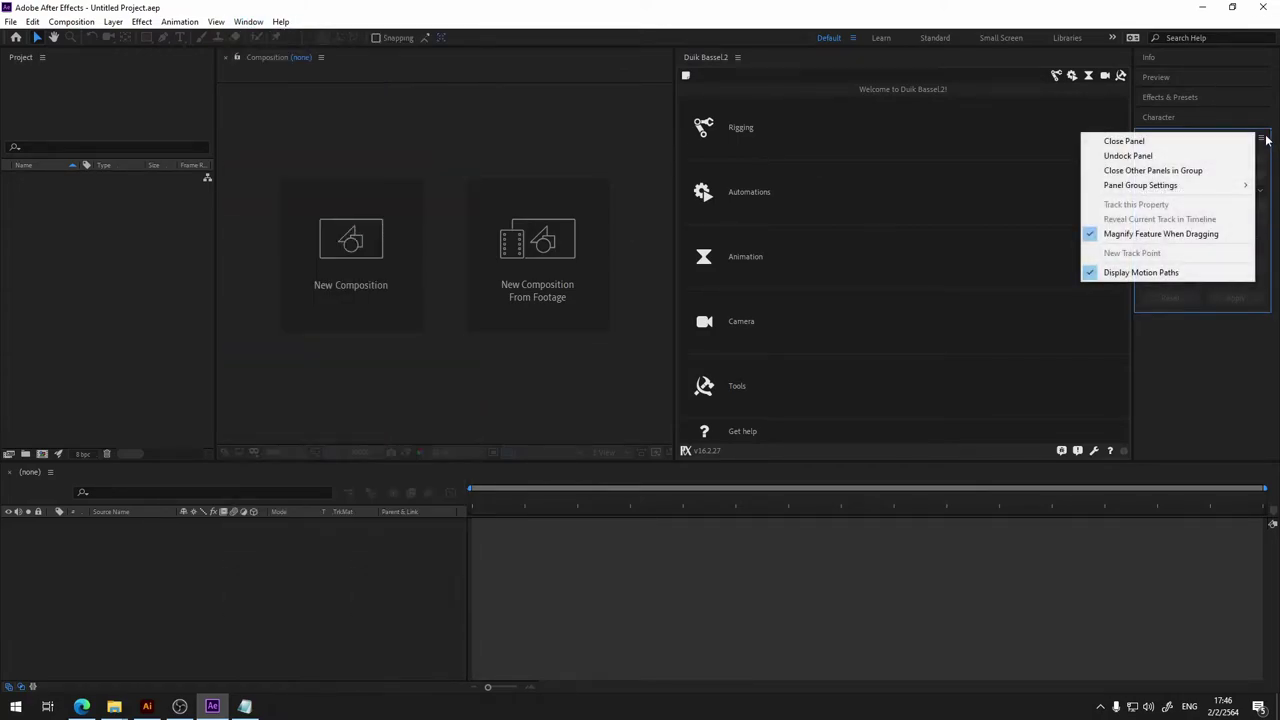
{"action": "left_click", "coordinate": [1180, 141]}
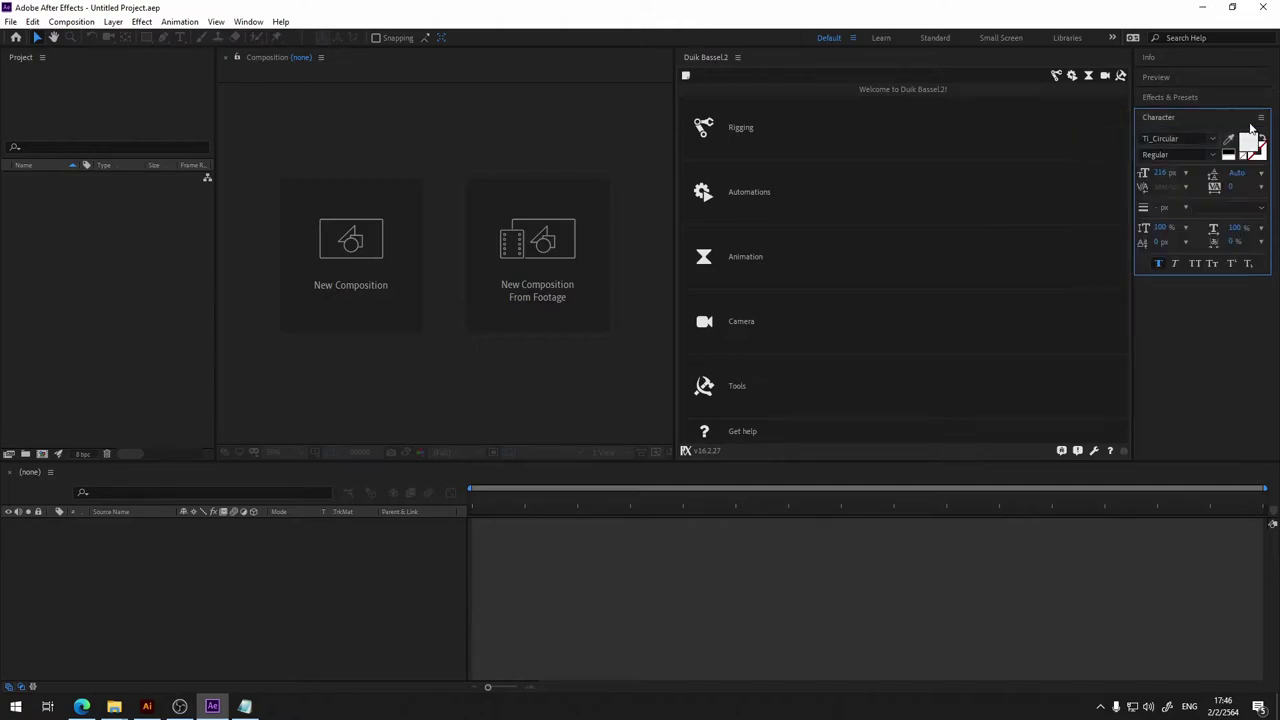
{"action": "left_click", "coordinate": [1262, 116]}
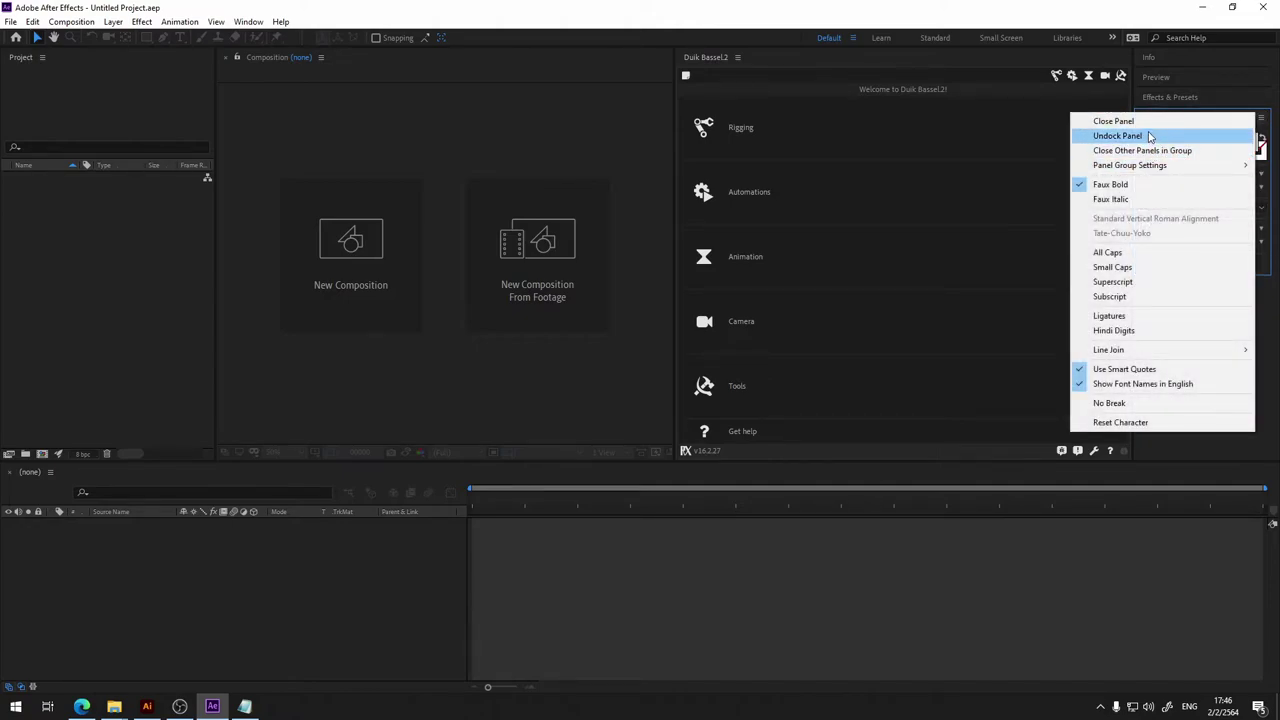
{"action": "left_click", "coordinate": [1213, 120]}
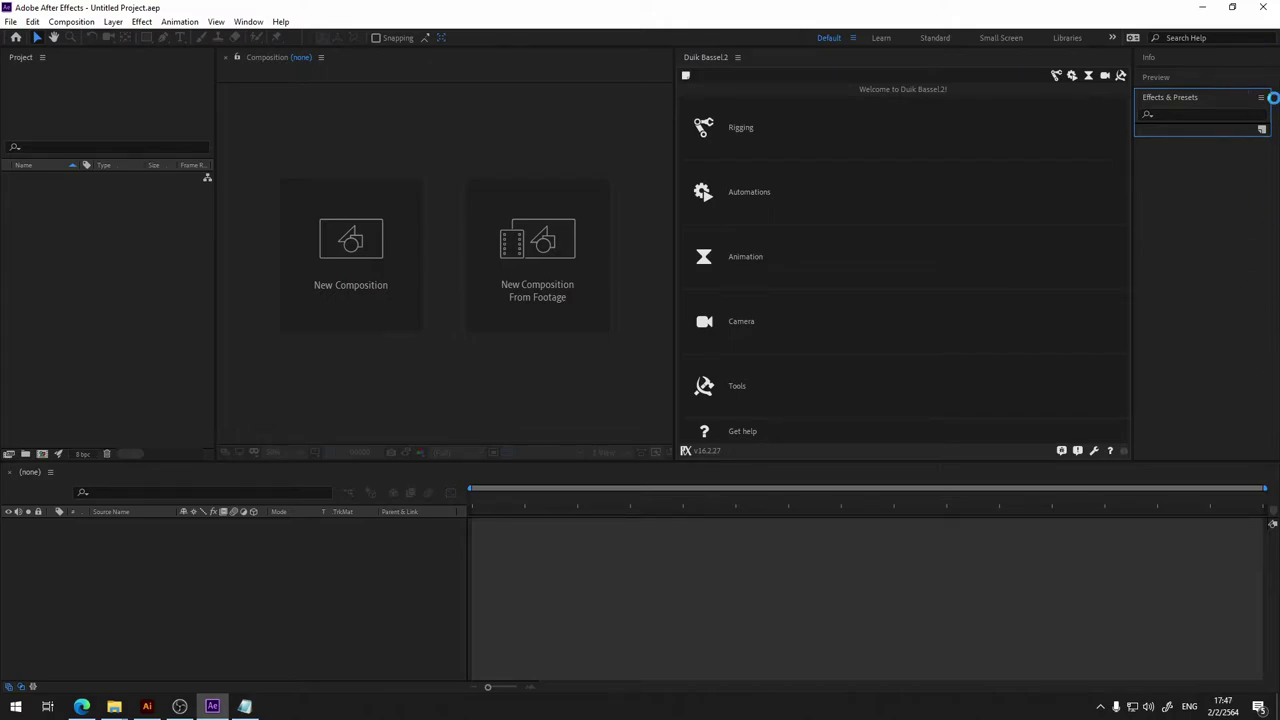
{"action": "left_click", "coordinate": [1261, 97]}
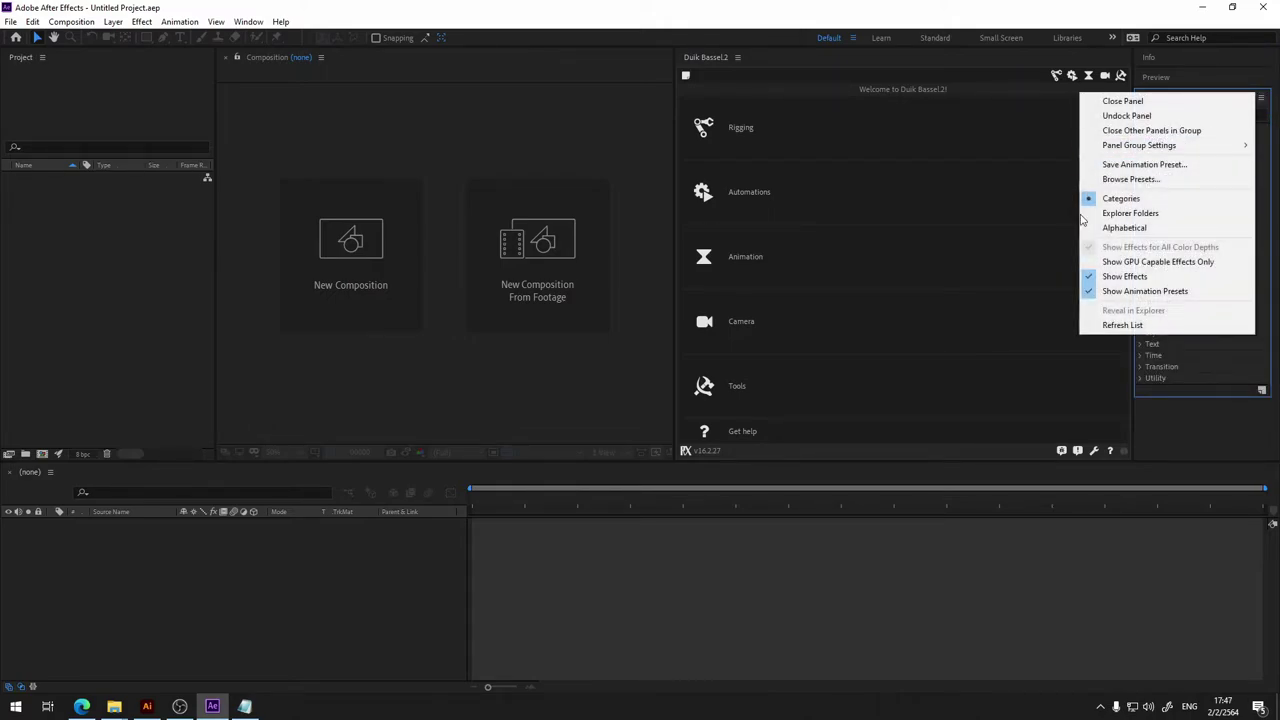
{"action": "left_click", "coordinate": [1140, 102]}
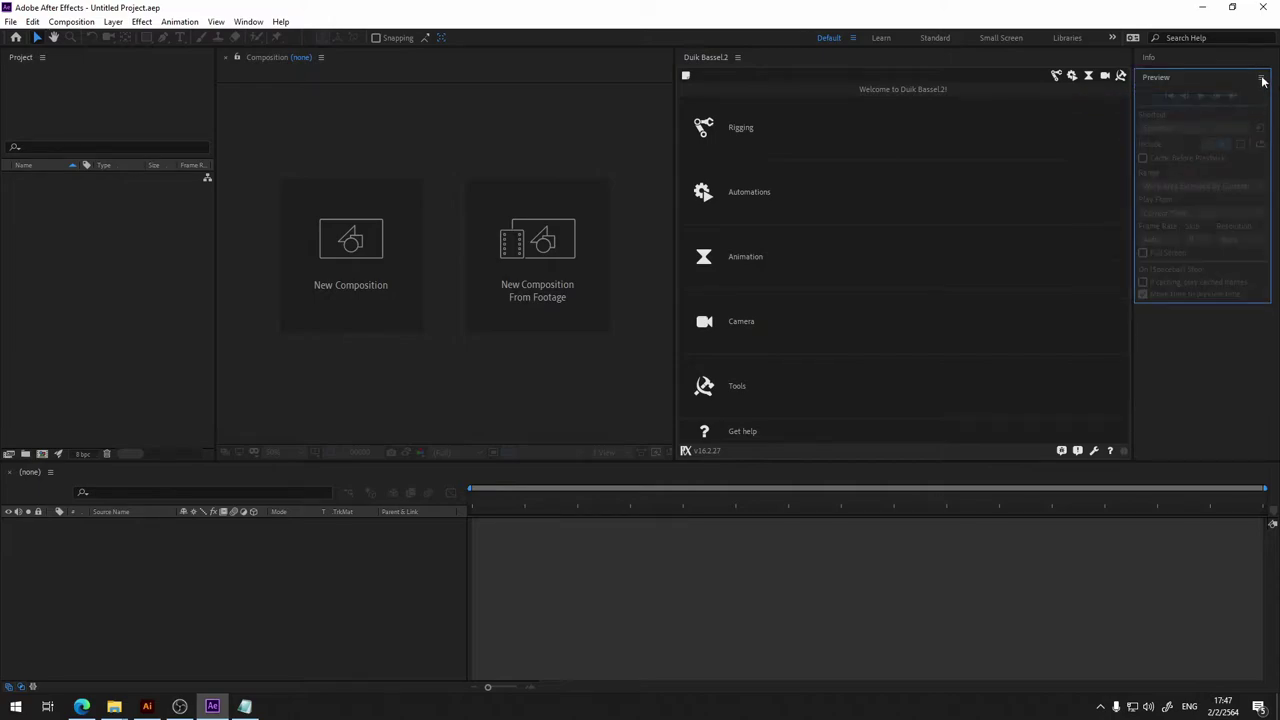
{"action": "left_click", "coordinate": [1262, 78]}
{"action": "left_click", "coordinate": [1134, 81]}
{"action": "left_click", "coordinate": [1261, 57]}
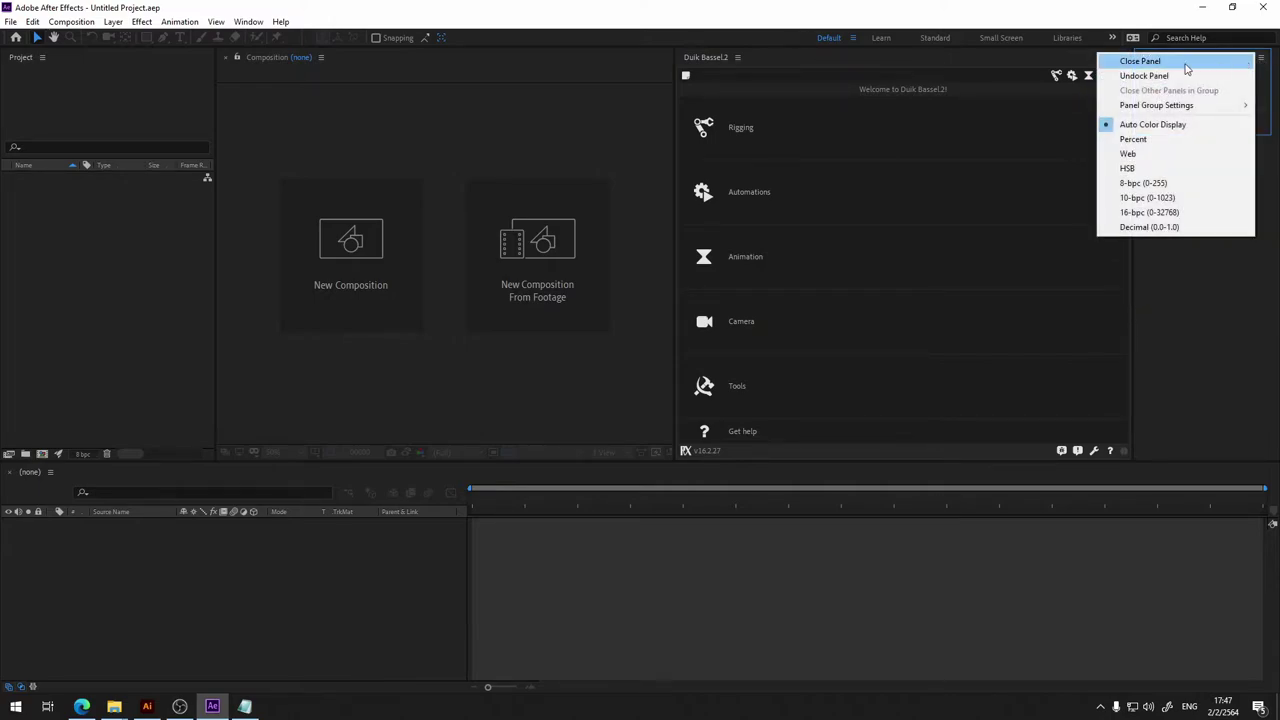
{"action": "left_click", "coordinate": [1173, 62]}
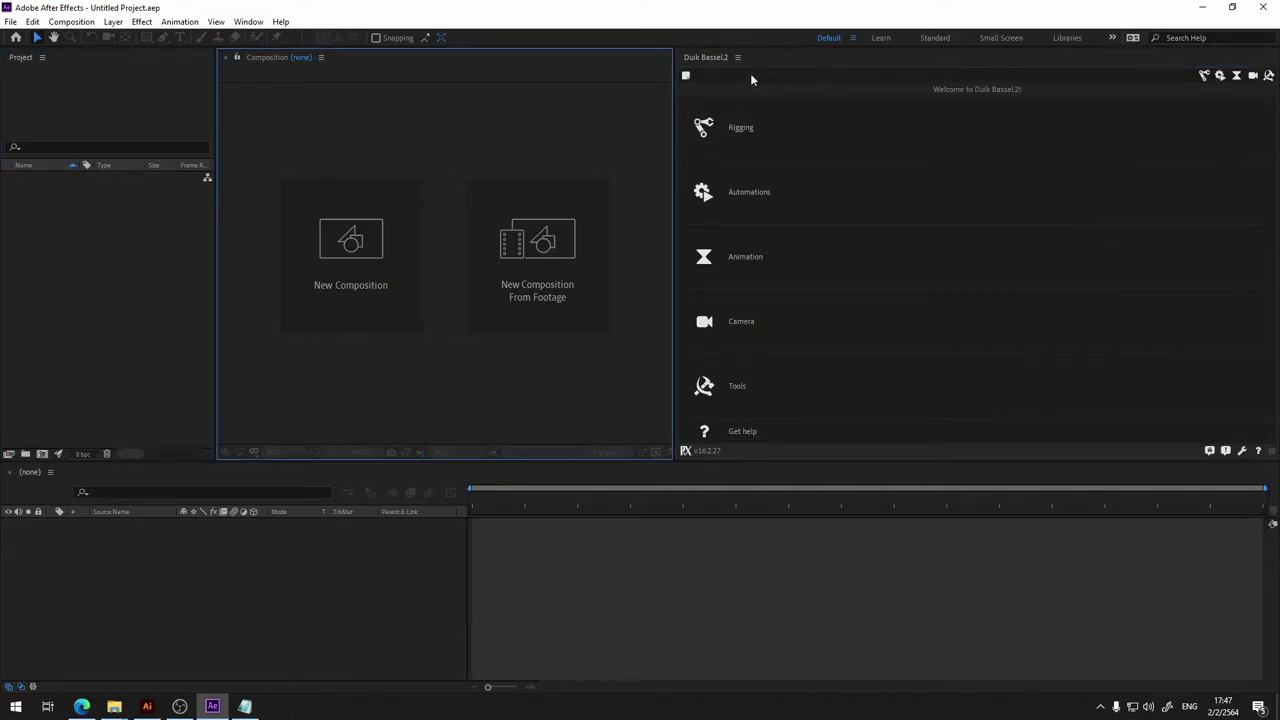
{"action": "mouse_move", "coordinate": [672, 113]}
{"action": "left_mouse_down"}
{"action": "mouse_move", "coordinate": [1090, 149]}
{"action": "mouse_move", "coordinate": [1049, 151]}
{"action": "left_mouse_up"}
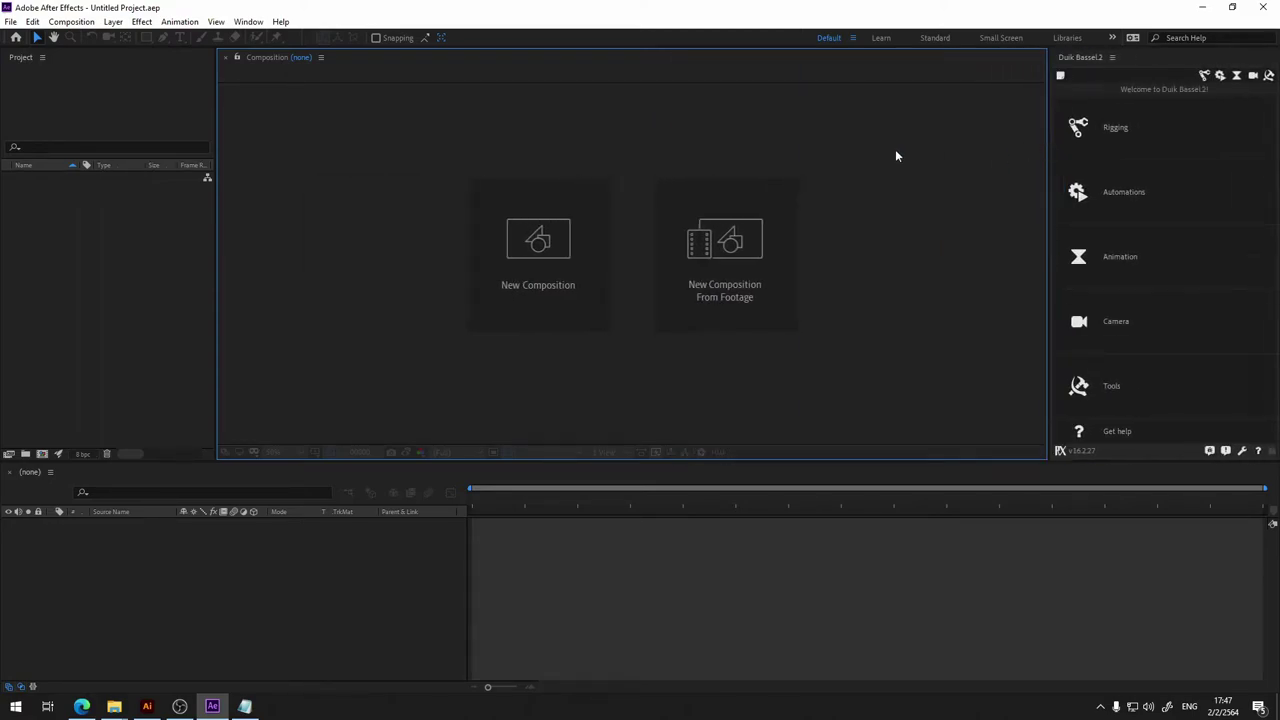
From the Project panel's Import > File menu, choose BusinessMan.ai for import.
{"action": "left_click", "coordinate": [32, 22]}
{"action": "mouse_move", "coordinate": [63, 29]}
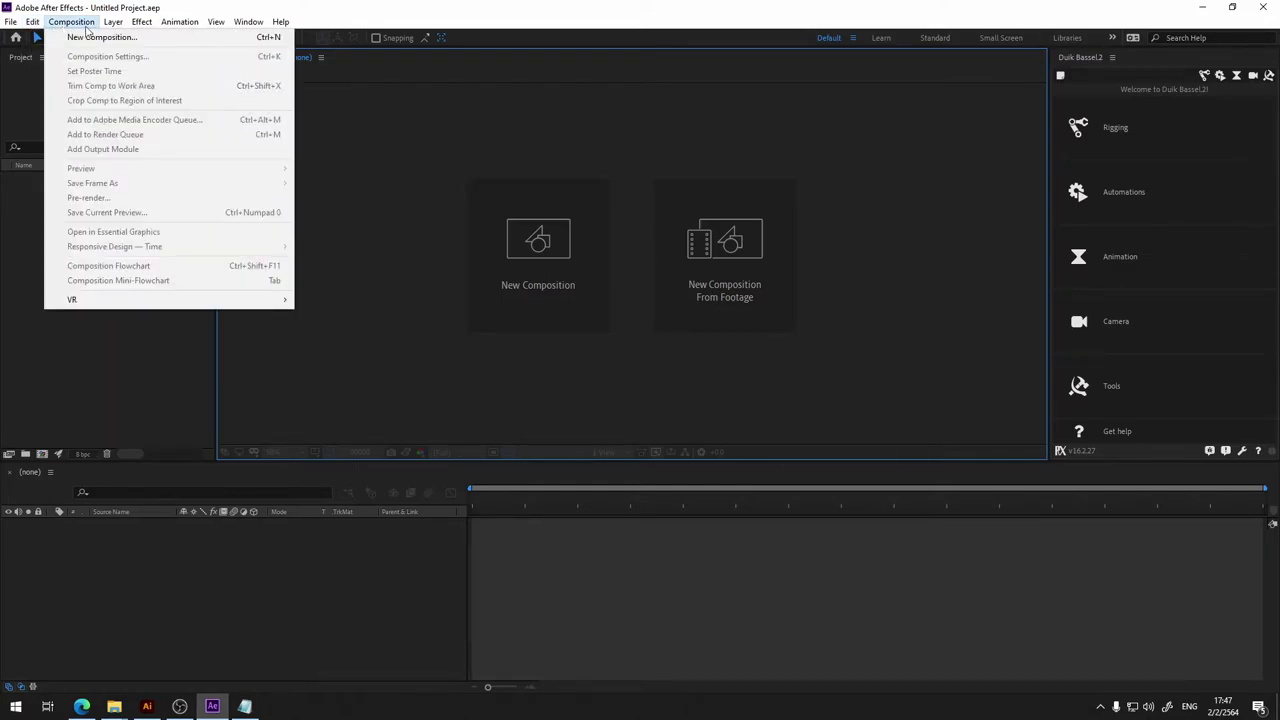
{"action": "left_click", "coordinate": [31, 189]}
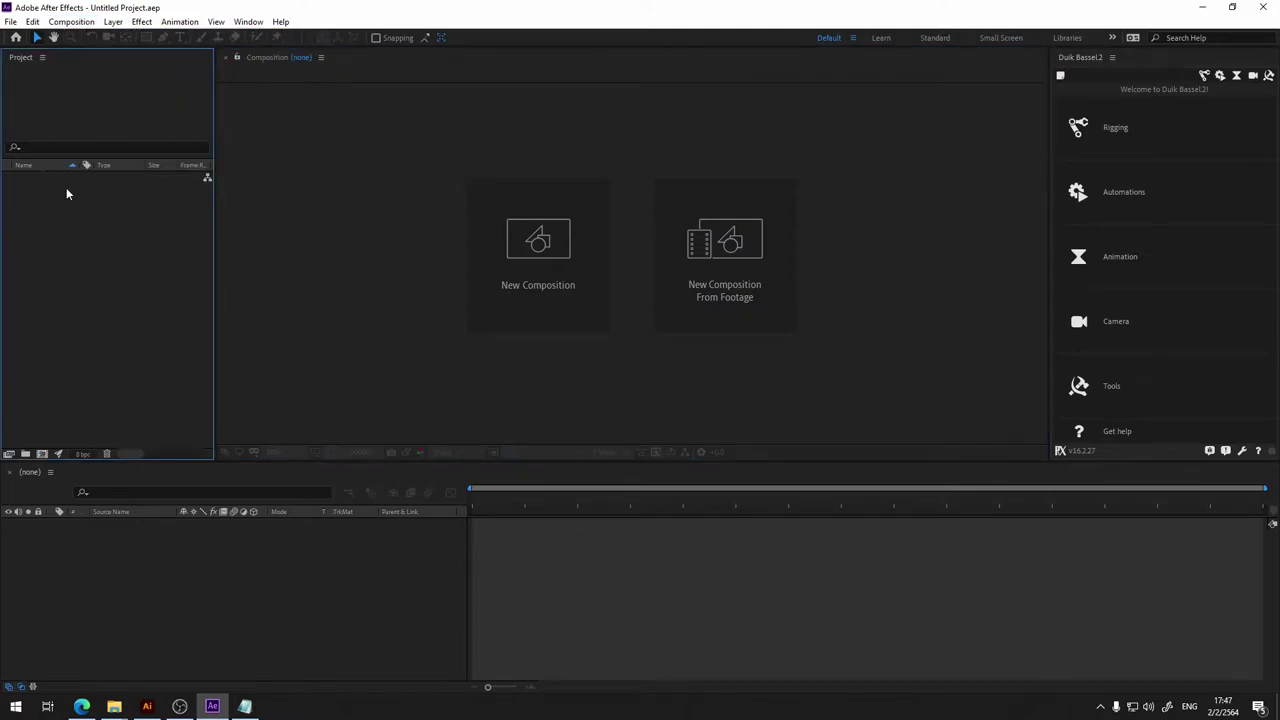
{"action": "right_click", "coordinate": [66, 188]}
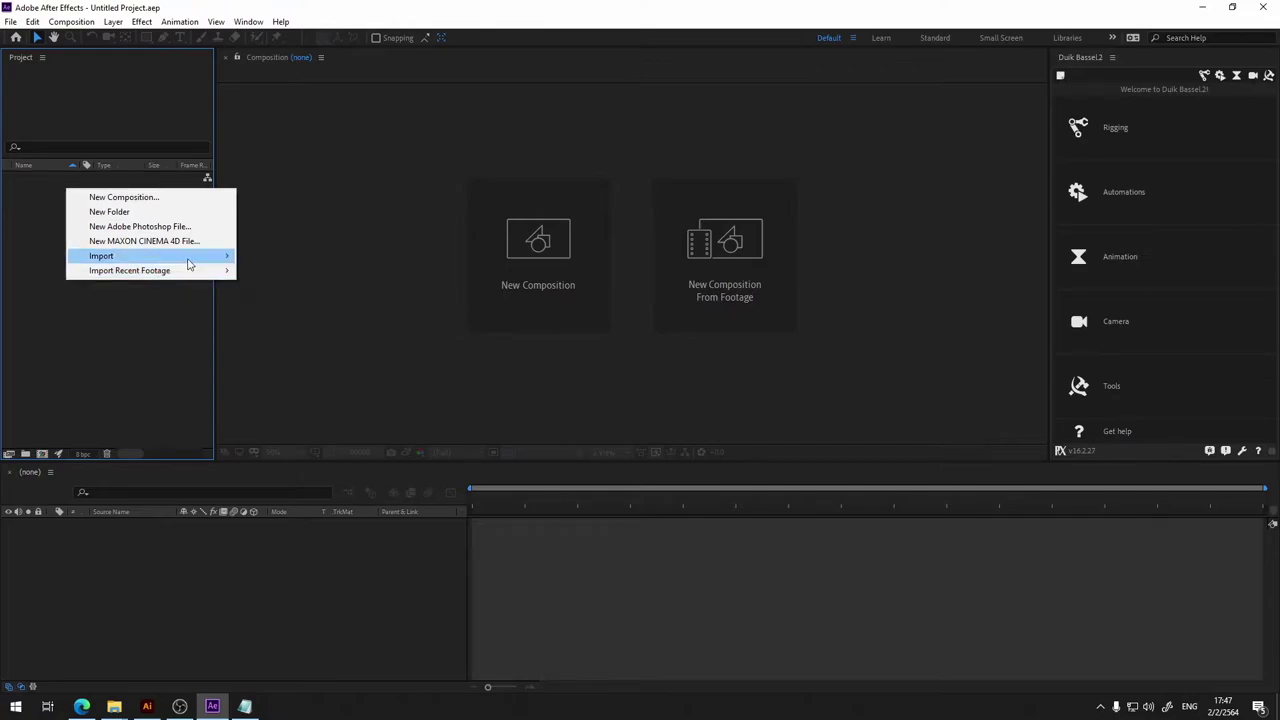
{"action": "mouse_move", "coordinate": [190, 264]}
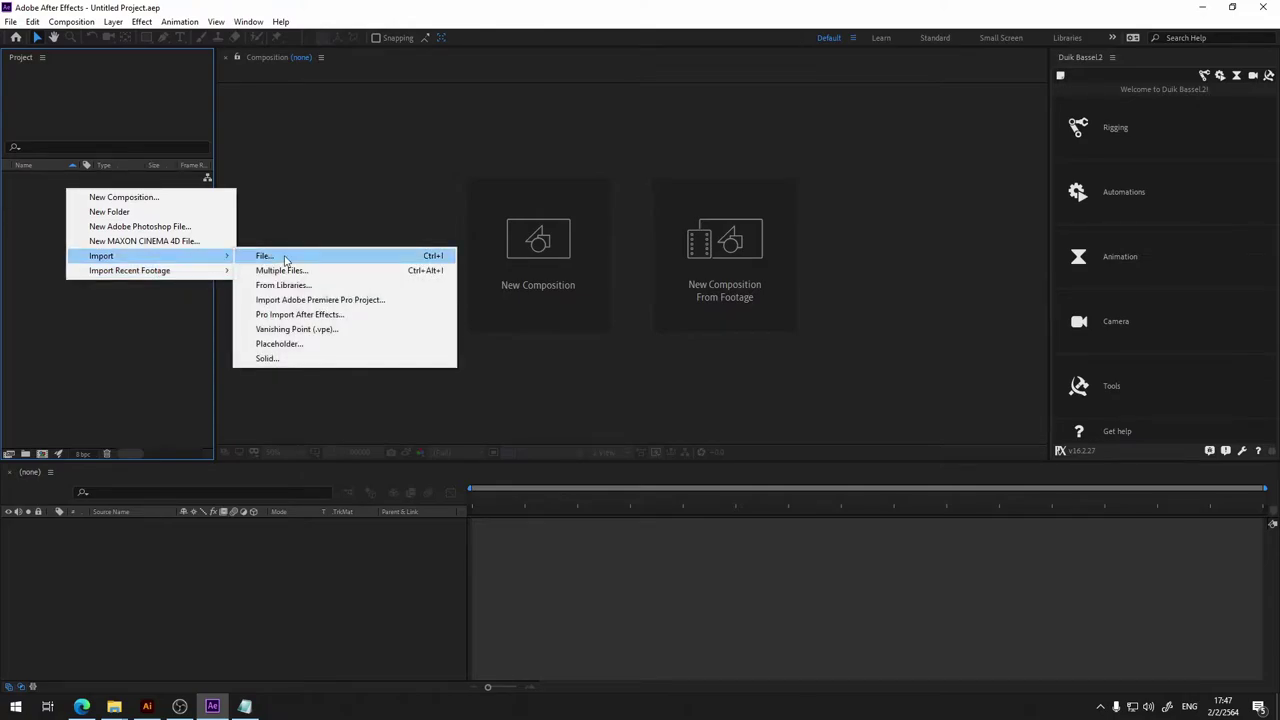
{"action": "left_click", "coordinate": [286, 260]}
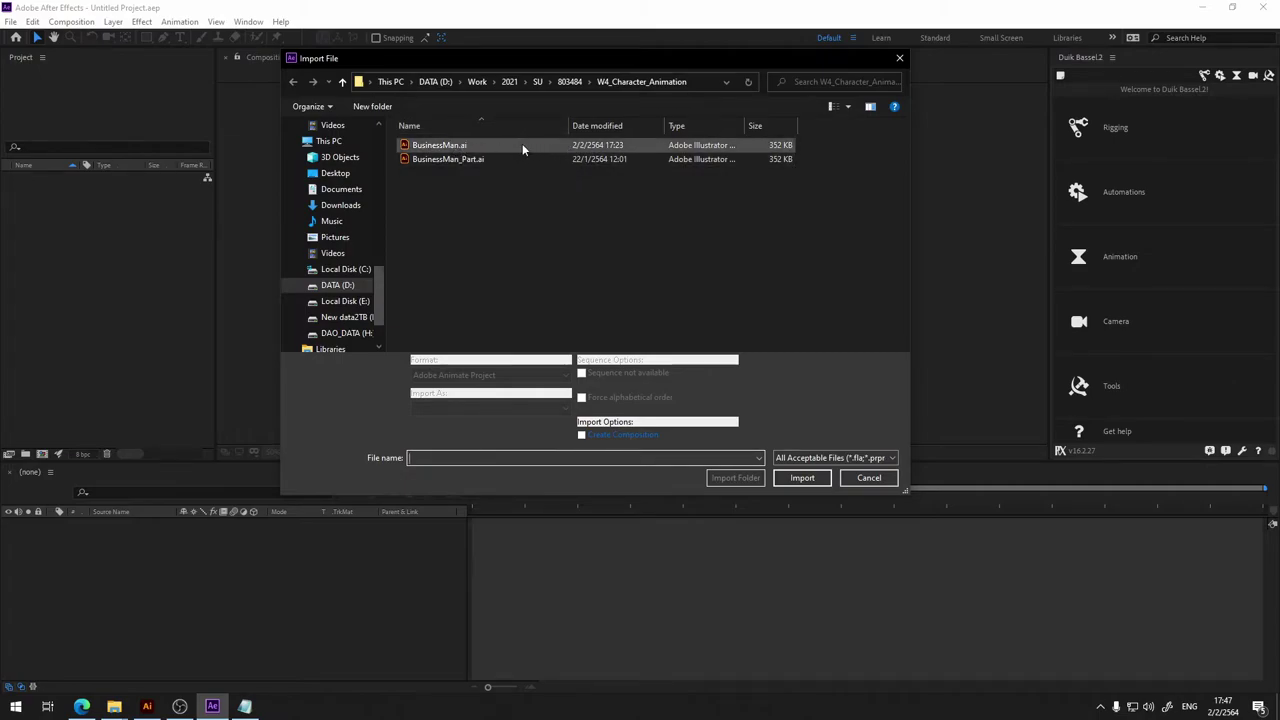
{"action": "left_click", "coordinate": [450, 148]}
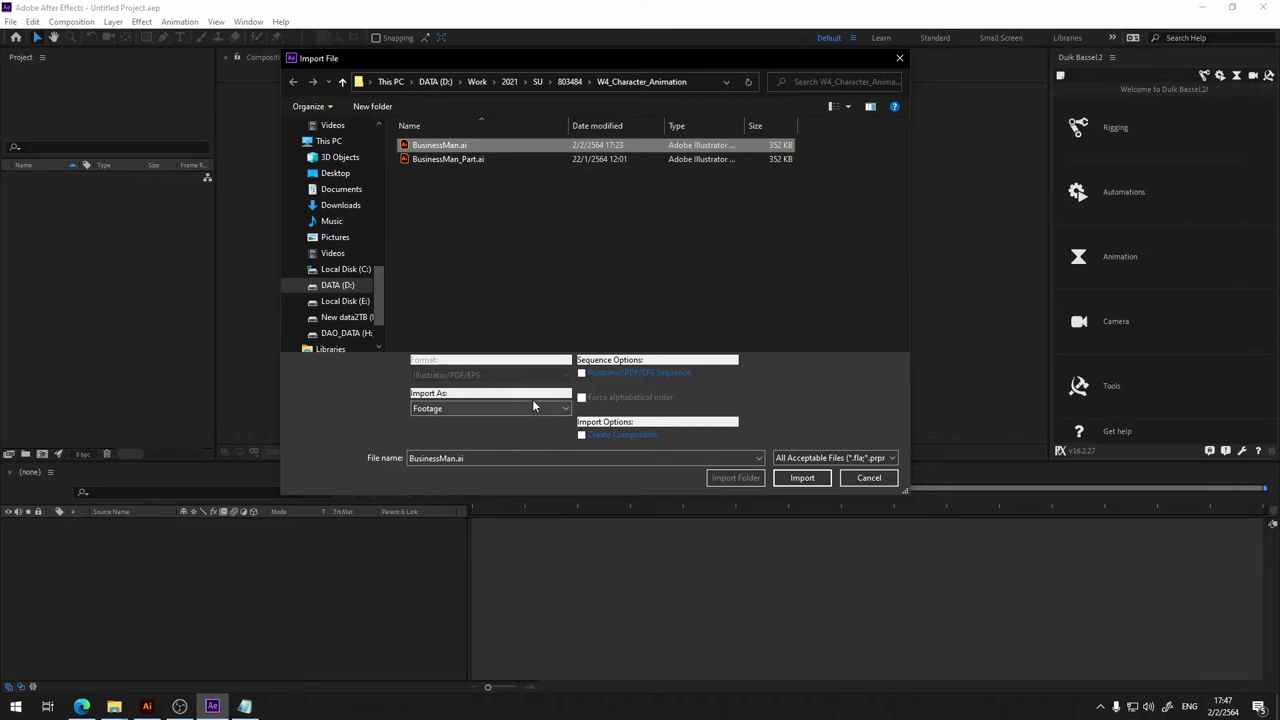
Import BusinessMan.ai as Footage with Merged Layers, then select the imported item.
{"action": "left_click", "coordinate": [561, 409]}
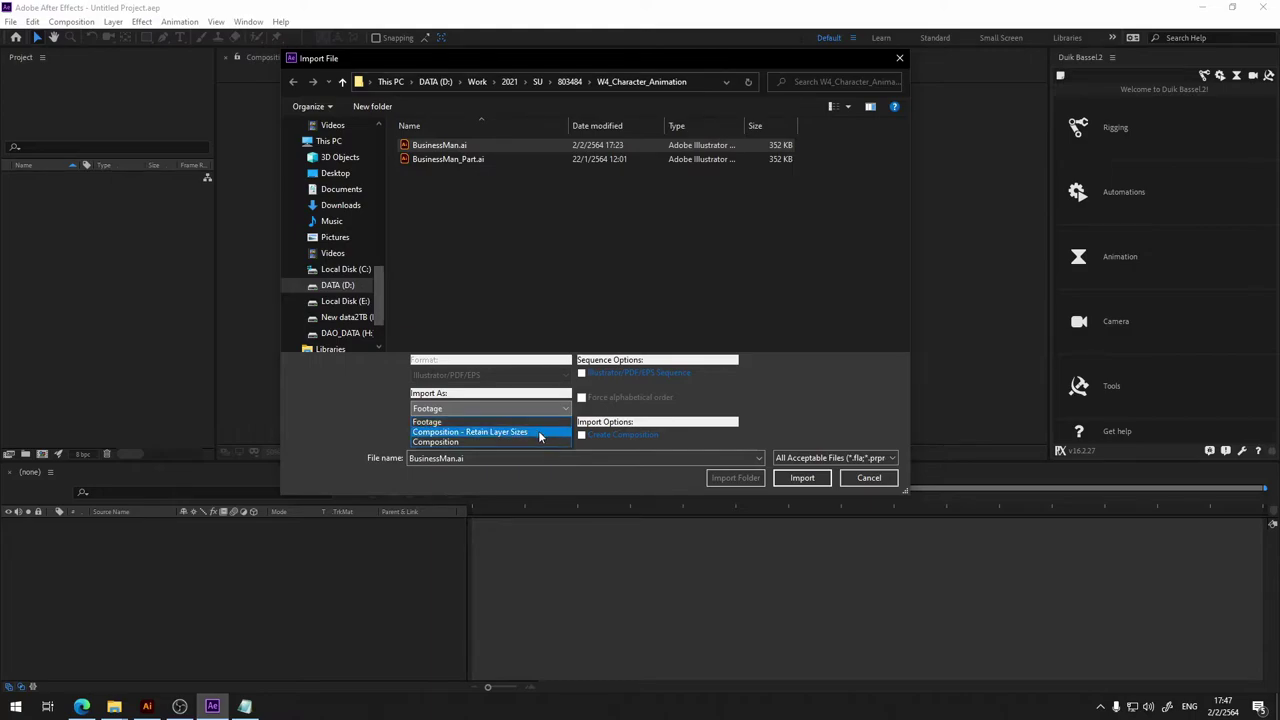
{"action": "left_click", "coordinate": [539, 434]}
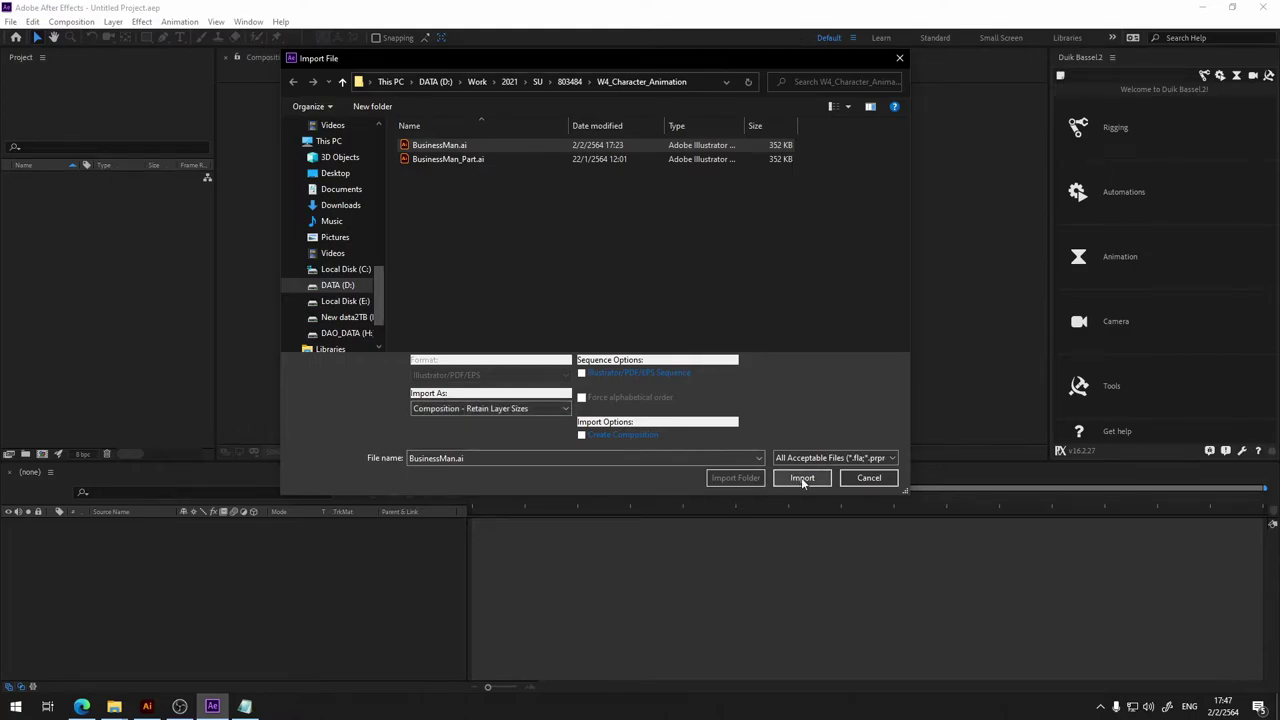
{"action": "left_click", "coordinate": [503, 408]}
{"action": "left_click", "coordinate": [500, 424]}
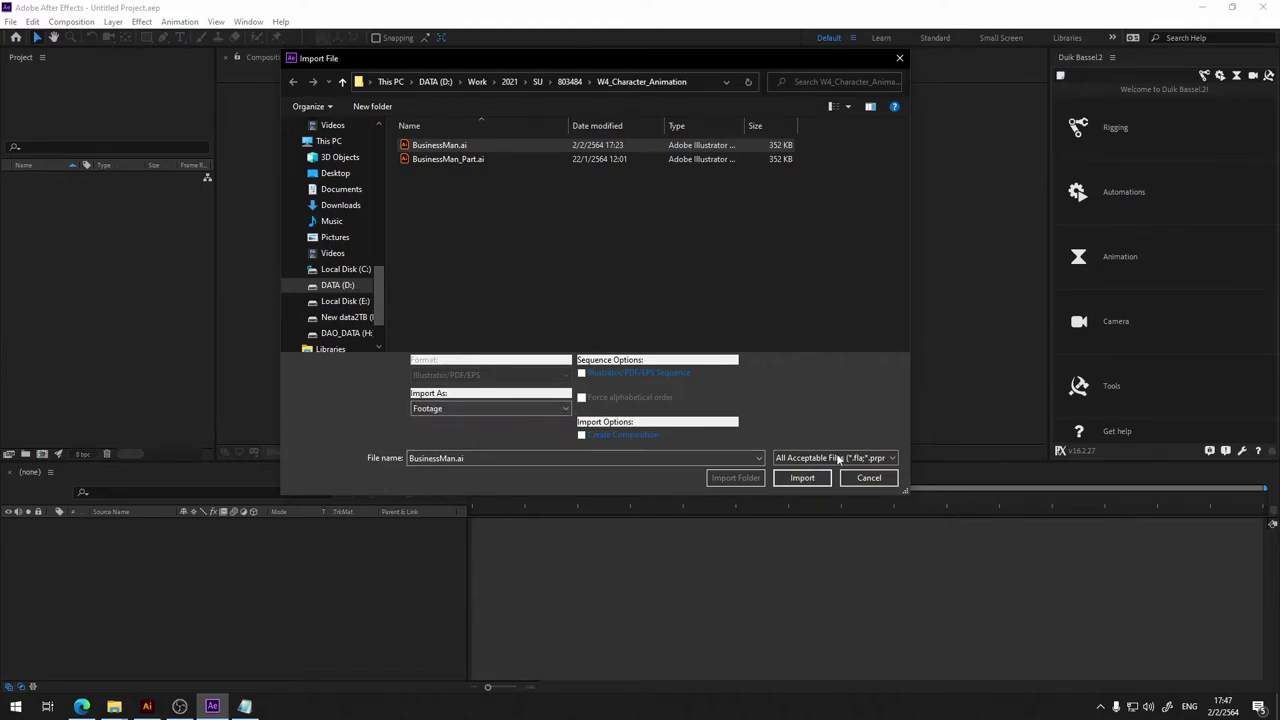
{"action": "left_click", "coordinate": [803, 480]}
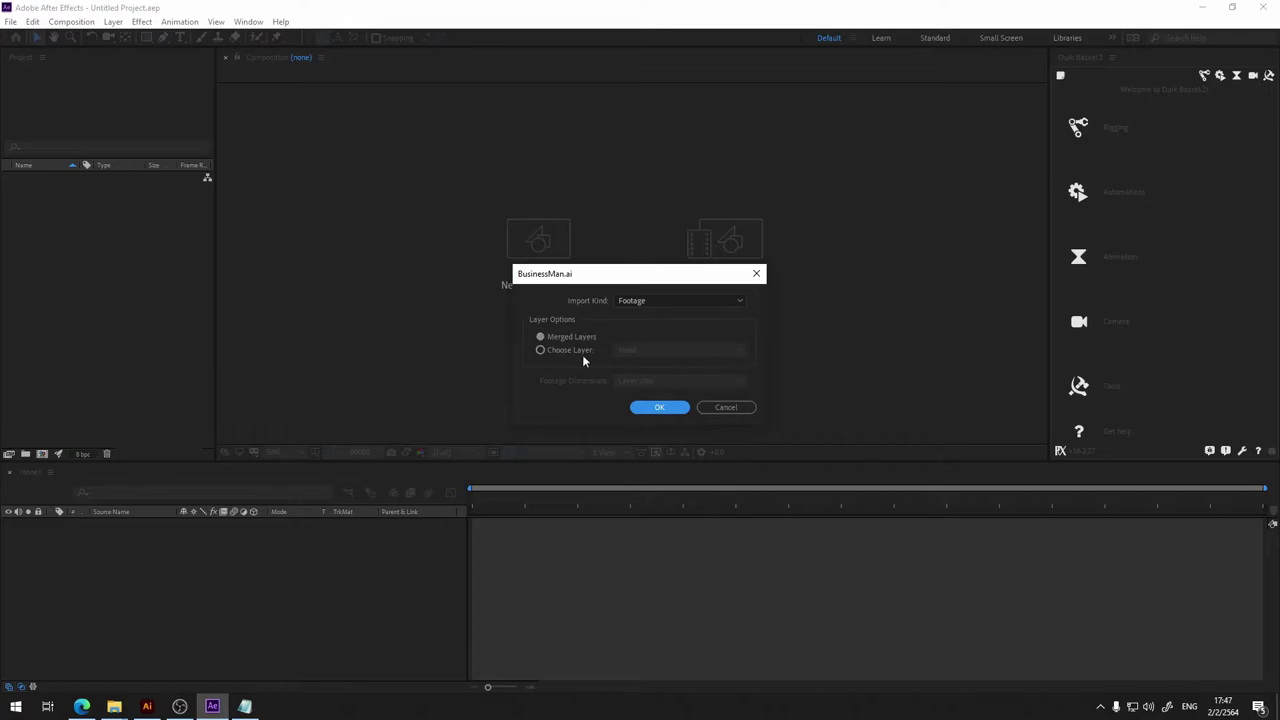
{"action": "left_click", "coordinate": [656, 409]}
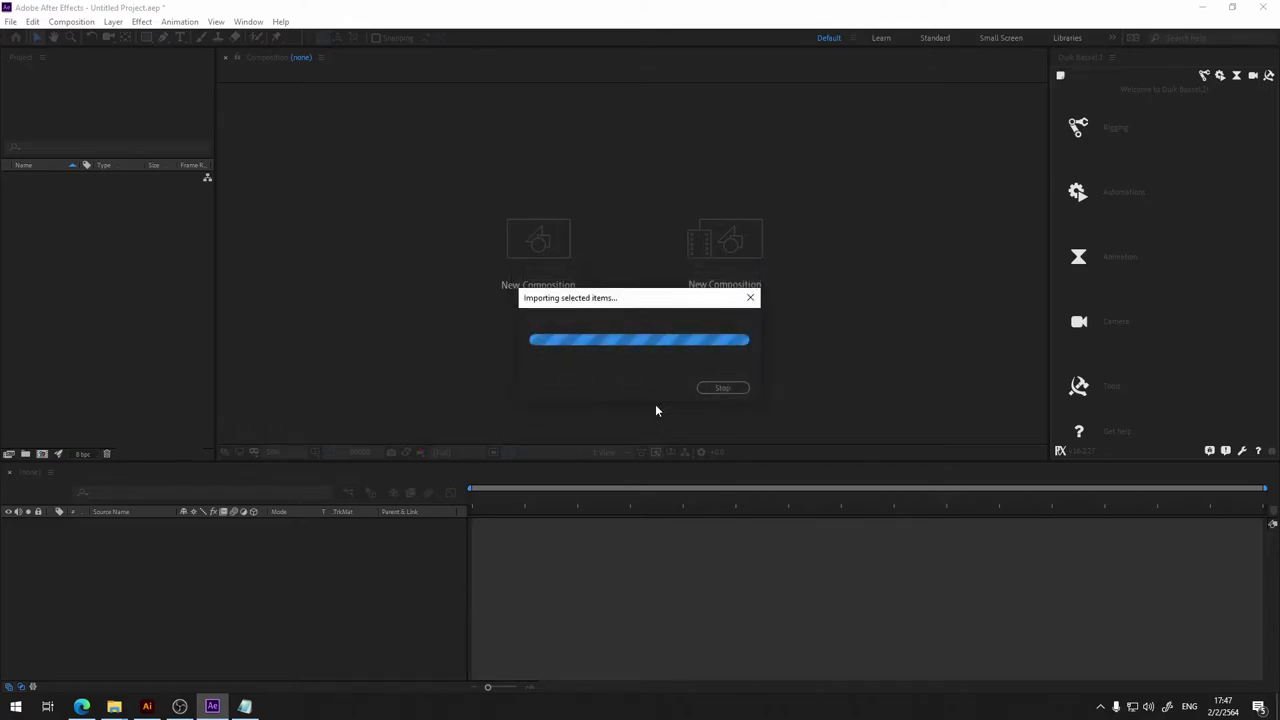
{"action": "left_click", "coordinate": [50, 180]}
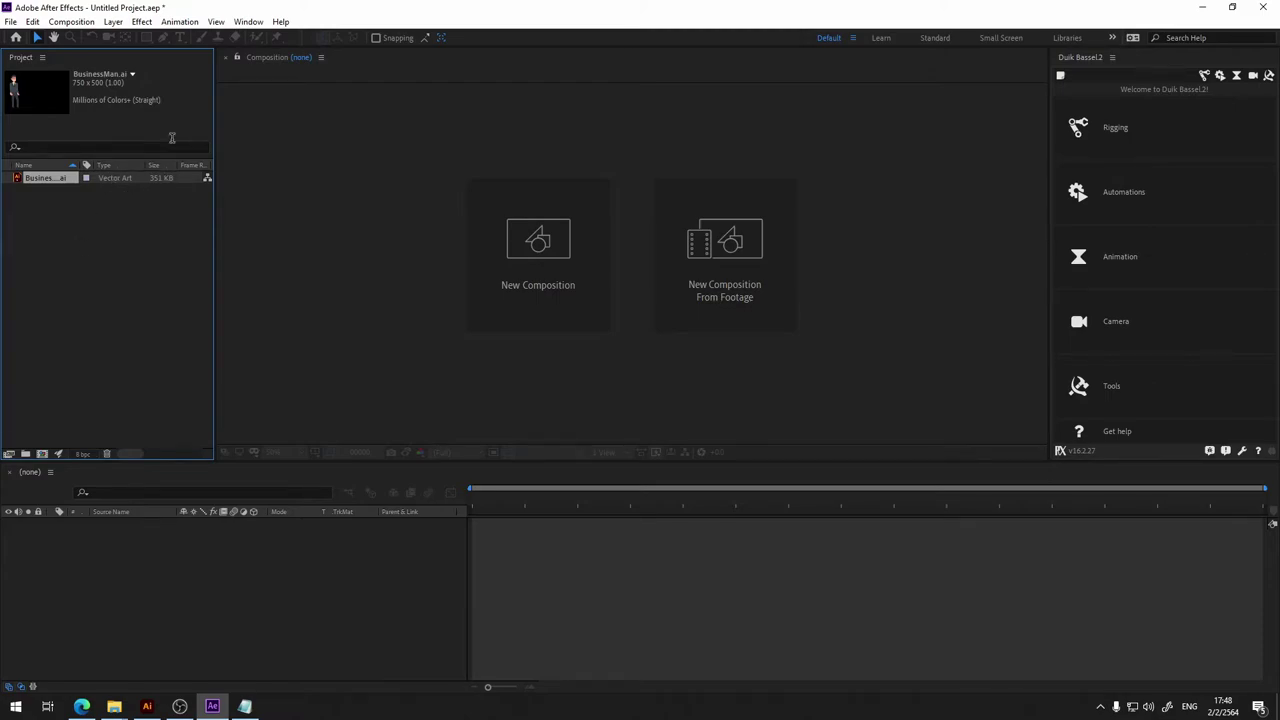
Create Comp 1 with HDTV 1080 24 settings and drag BusinessMan.ai into its timeline.
{"action": "left_click", "coordinate": [71, 21]}
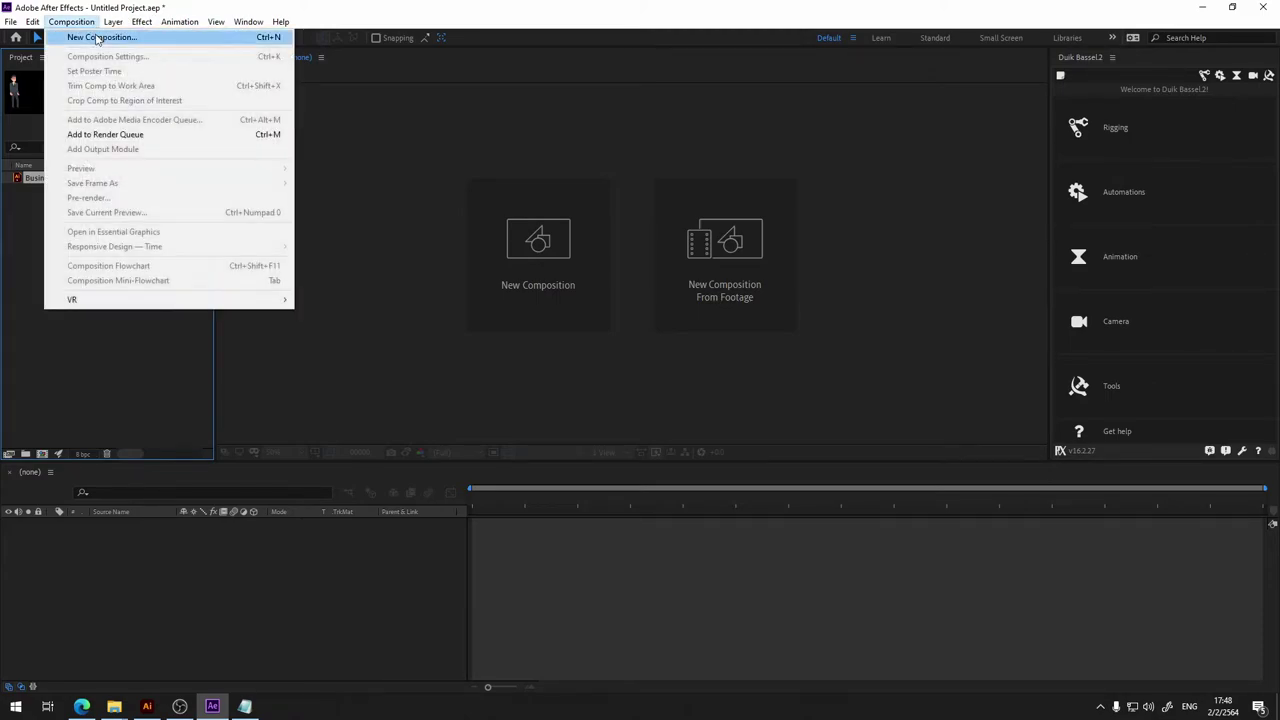
{"action": "left_click", "coordinate": [99, 37]}
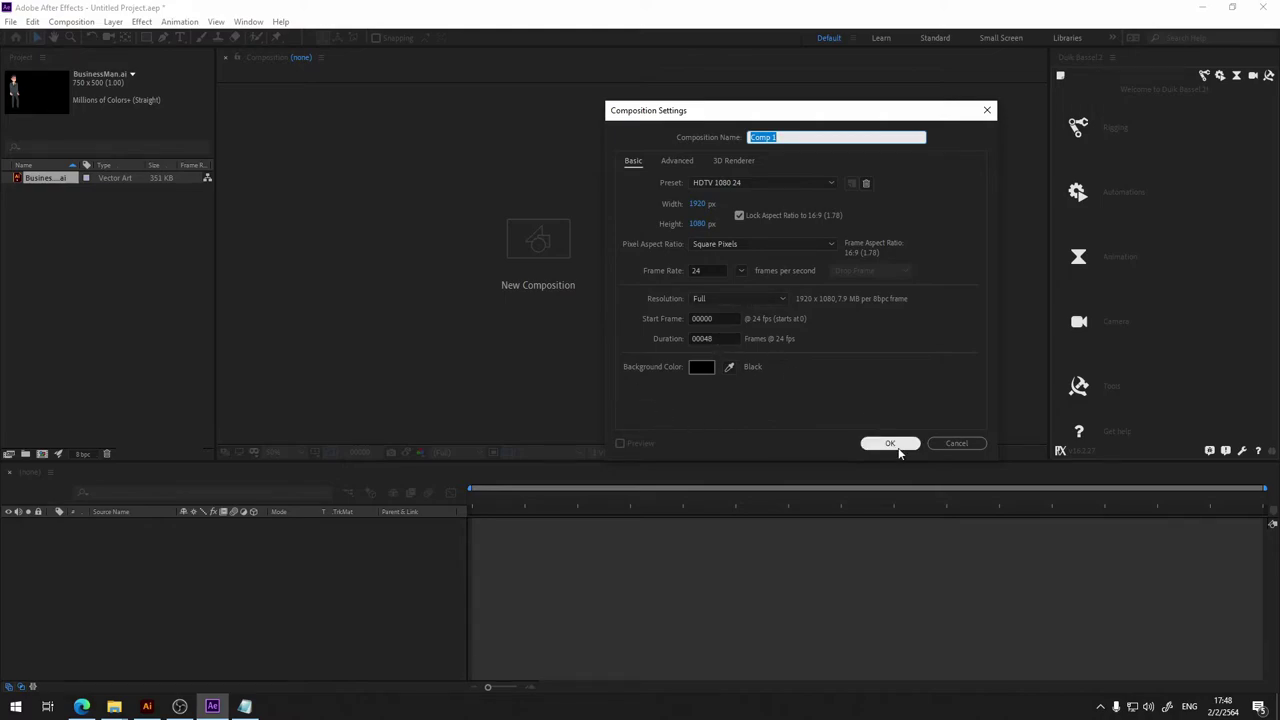
{"action": "left_click", "coordinate": [890, 443]}
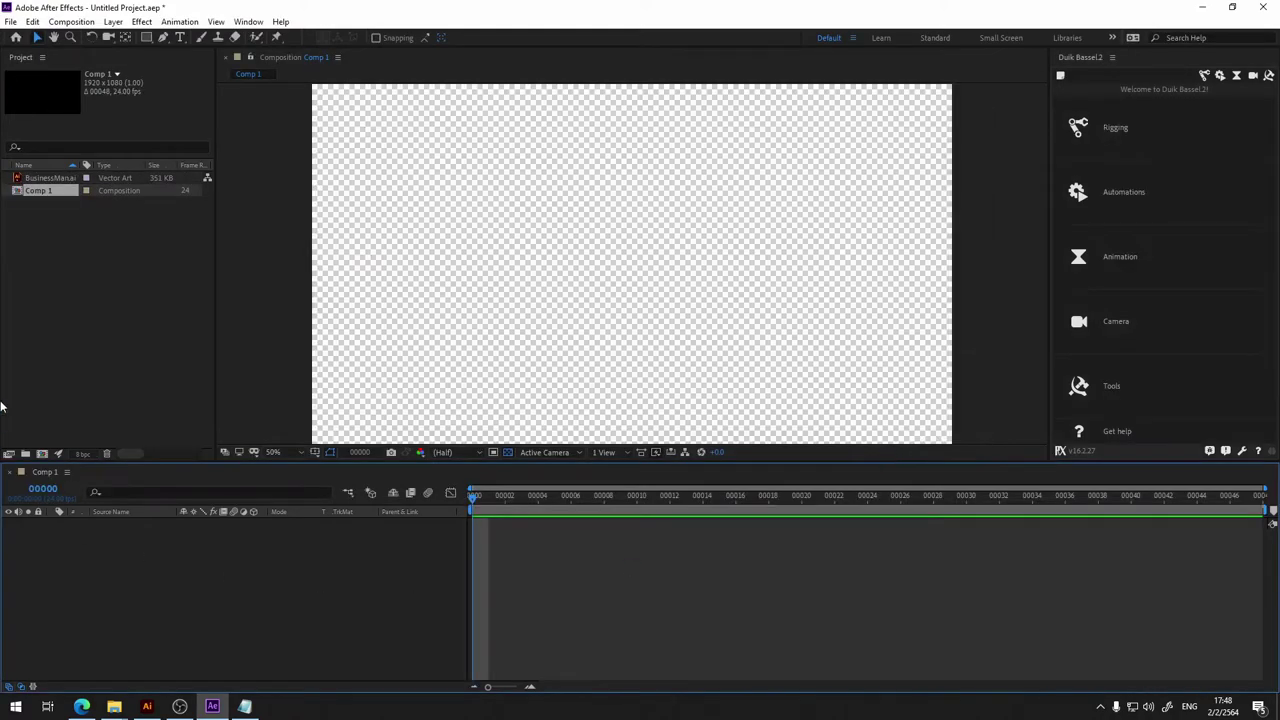
{"action": "left_click", "coordinate": [48, 181]}
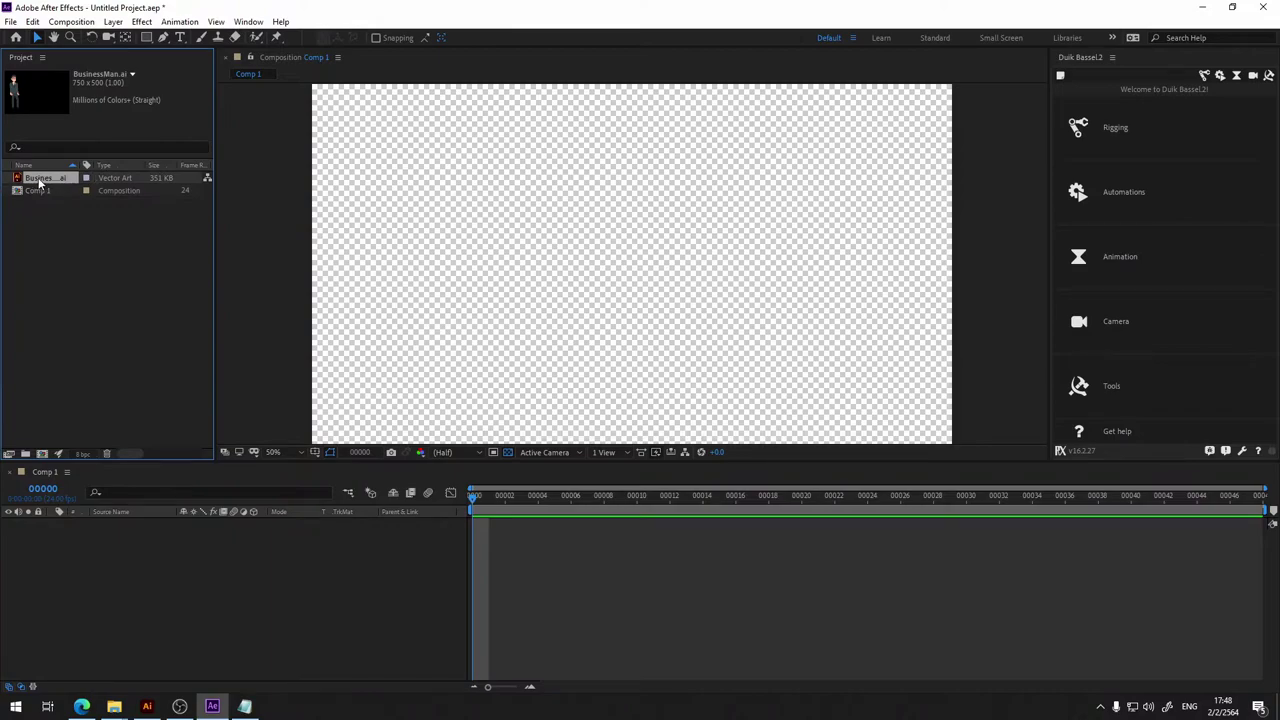
{"action": "left_click_drag", "start_coordinate": [40, 181], "coordinate": [171, 552]}
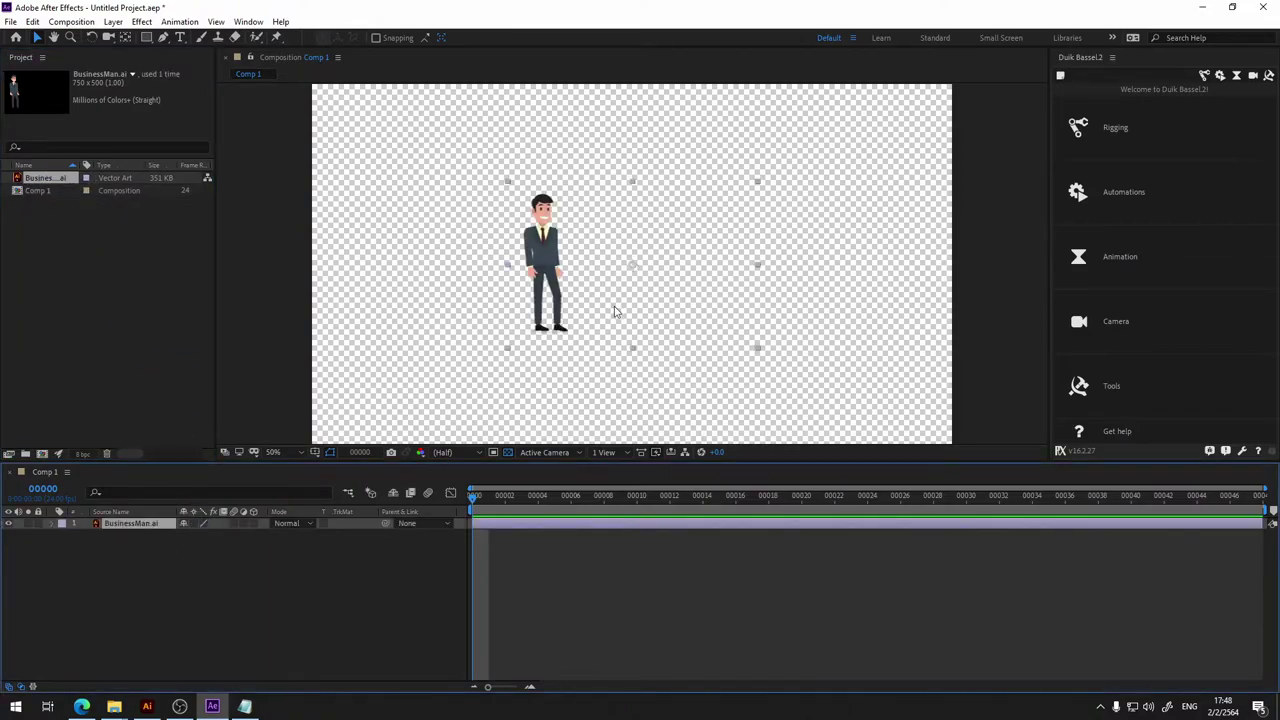
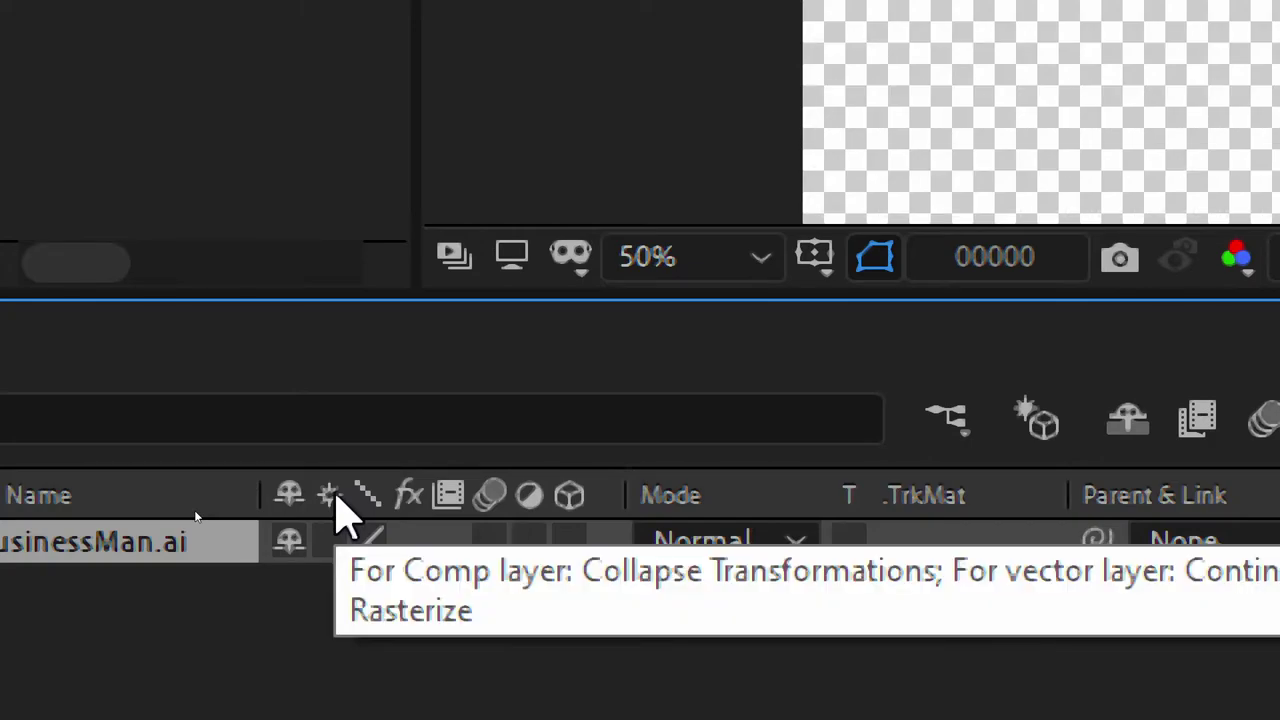
Turn on Continuous Rasterize for BusinessMan.ai and scale the businessman up in Comp 1.
{"action": "left_click", "coordinate": [330, 541]}
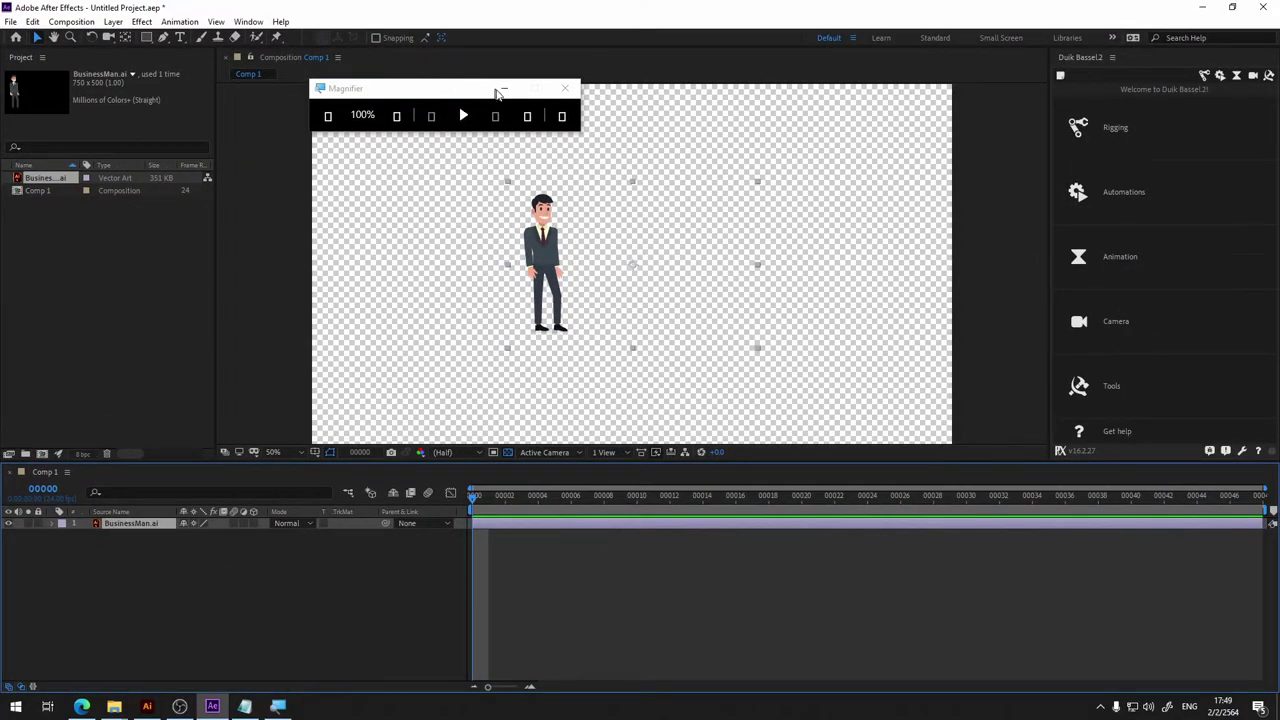
{"action": "left_click", "coordinate": [508, 91]}
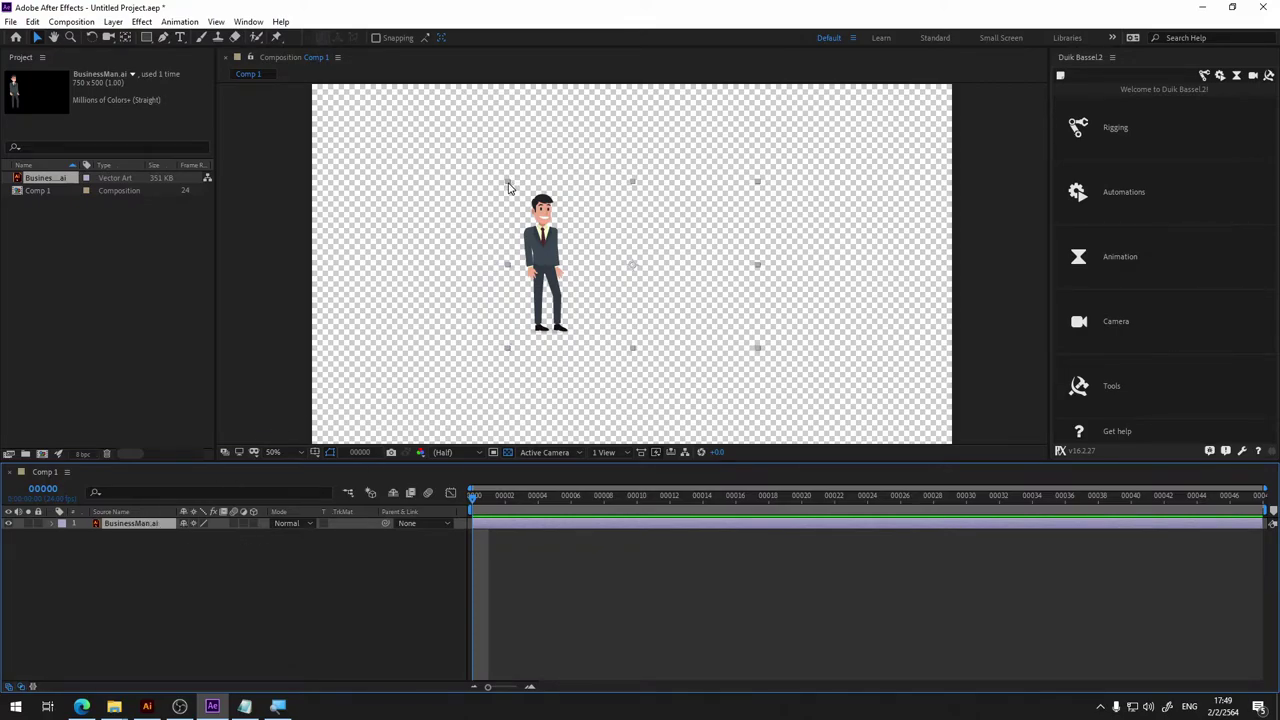
{"action": "left_click_drag", "start_coordinate": [508, 182], "coordinate": [300, 91]}
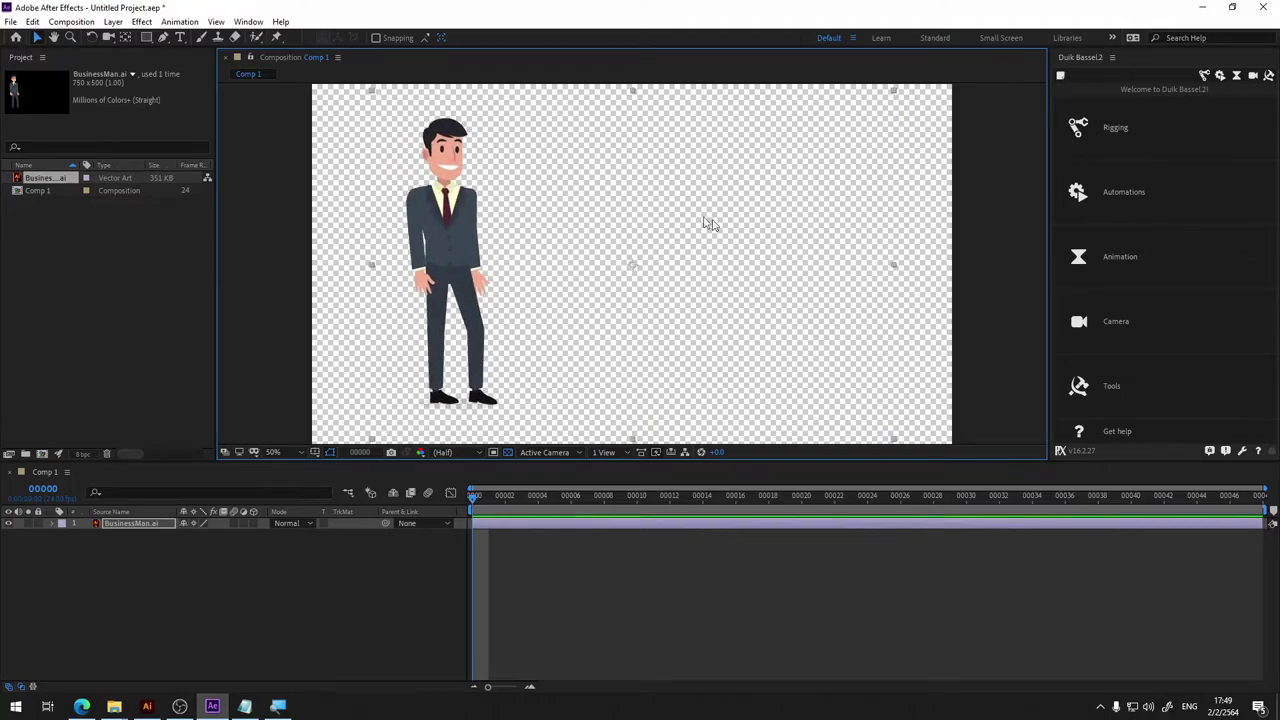
Check the comp at 25% and 50% zoom, then view the BusinessMan.ai artwork in Illustrator.
{"action": "left_click", "coordinate": [1006, 229]}
{"action": "key", "text": "comma"}
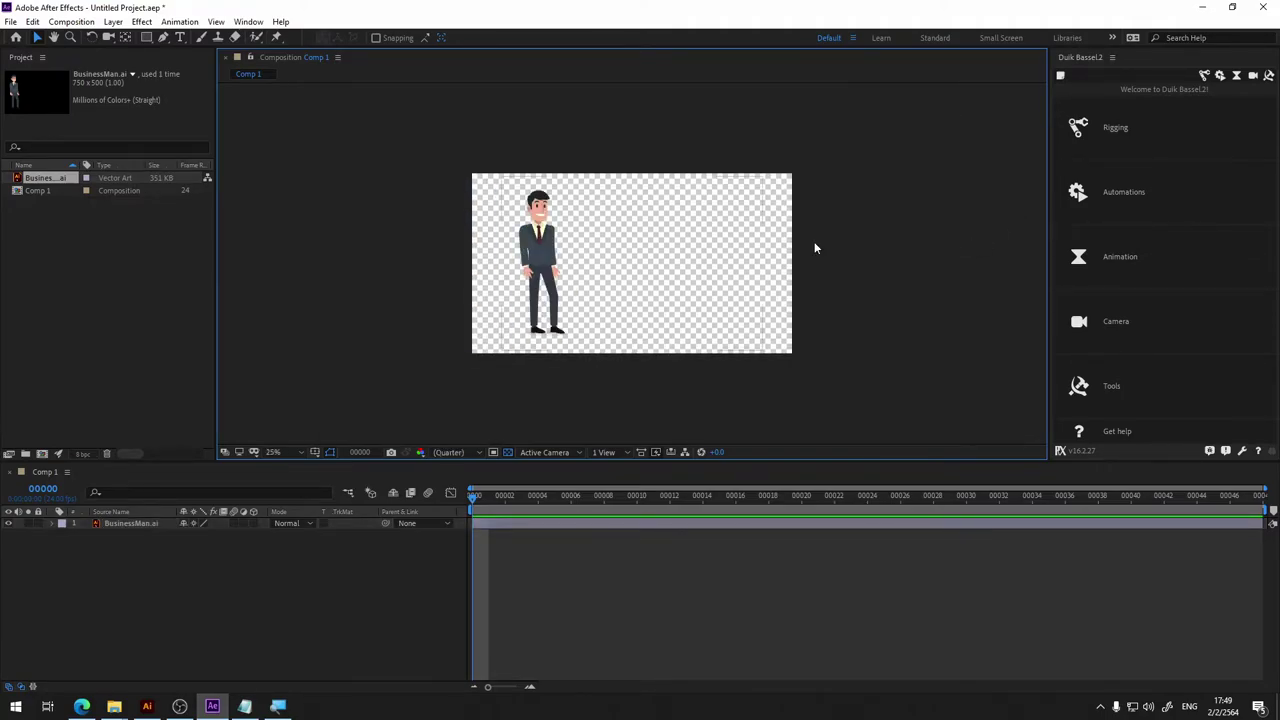
{"action": "key", "text": "period"}
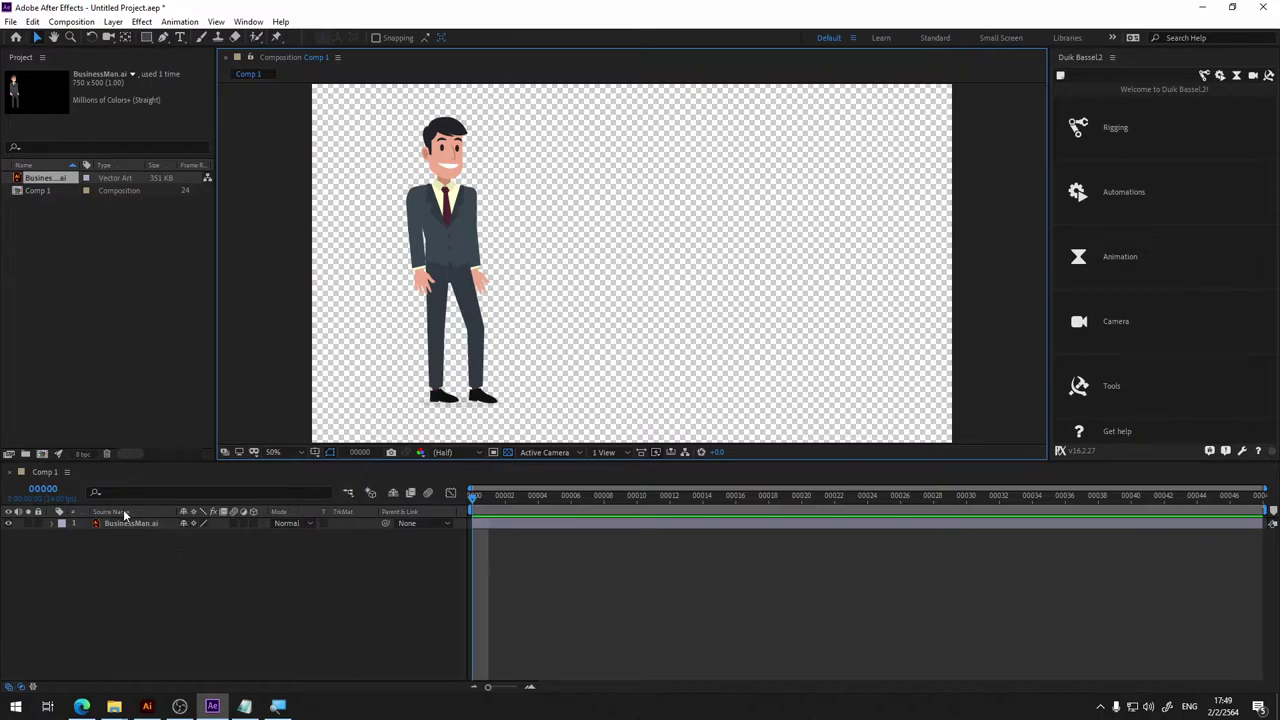
{"action": "left_click", "coordinate": [150, 526]}
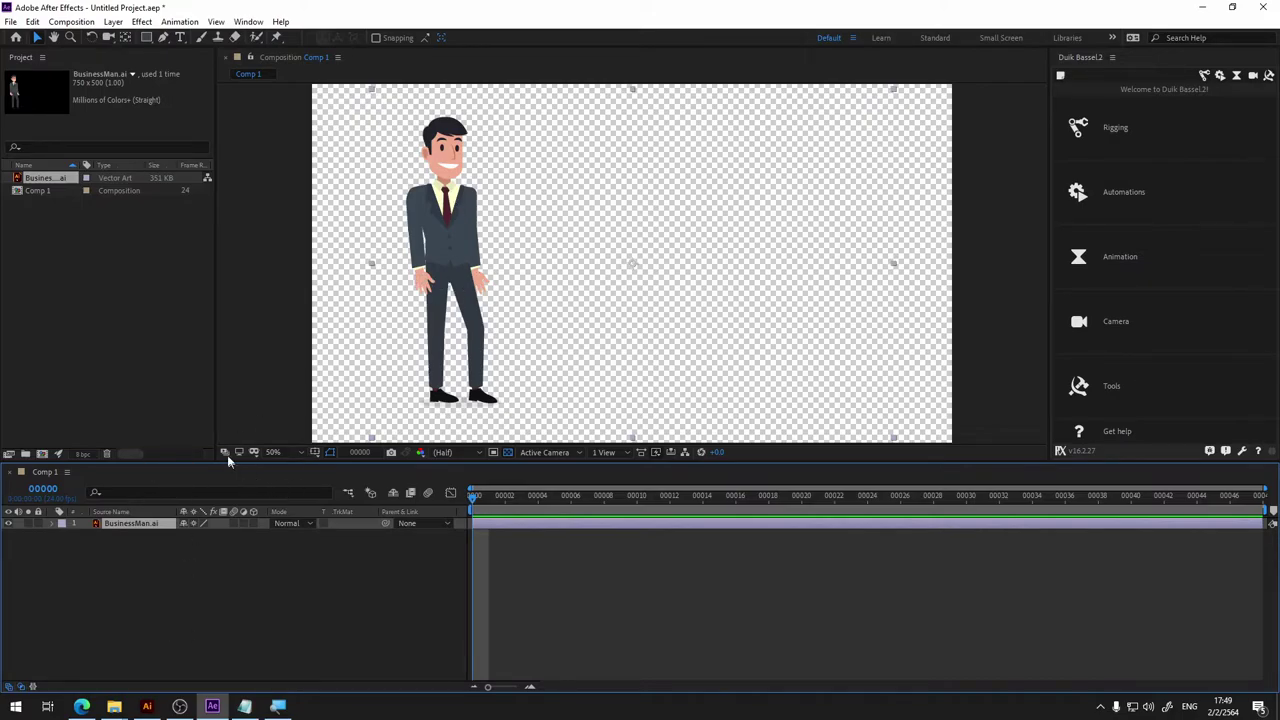
{"action": "left_click", "coordinate": [146, 707]}
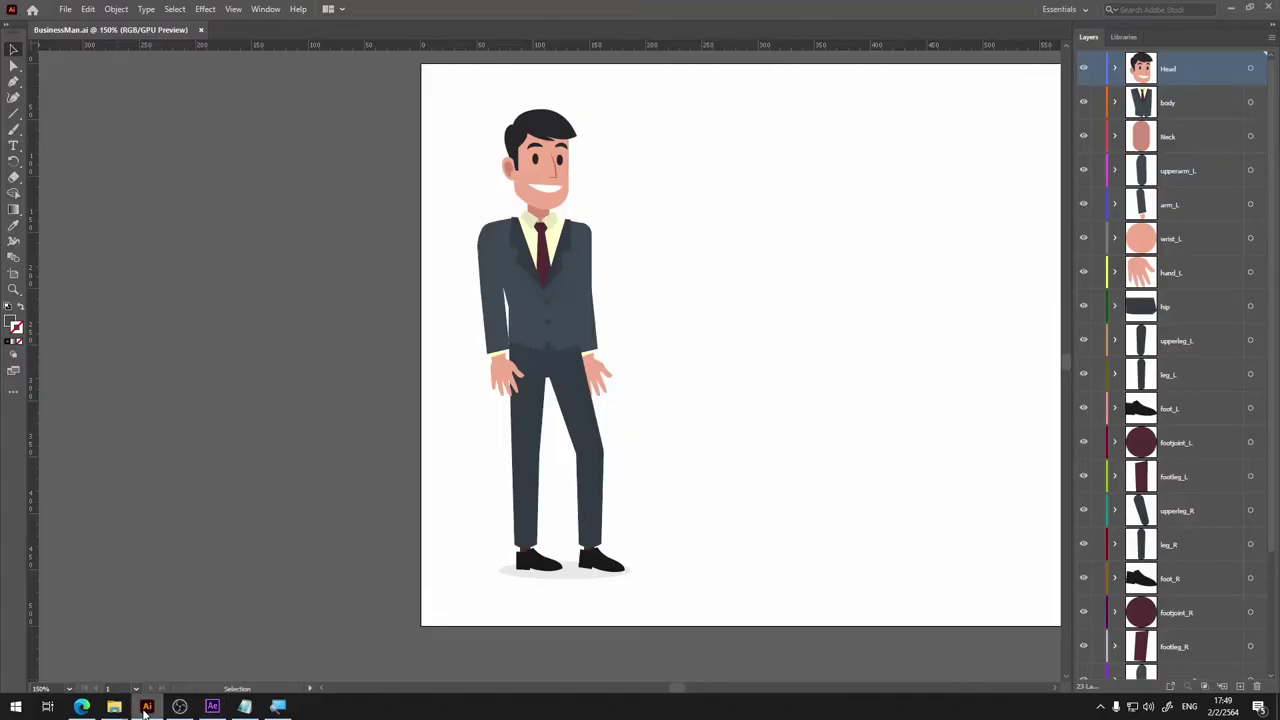
{"action": "left_click", "coordinate": [212, 707]}
Convert the BusinessMan.ai layer with Create > Convert to Layered Comp.
{"action": "right_click", "coordinate": [118, 528]}
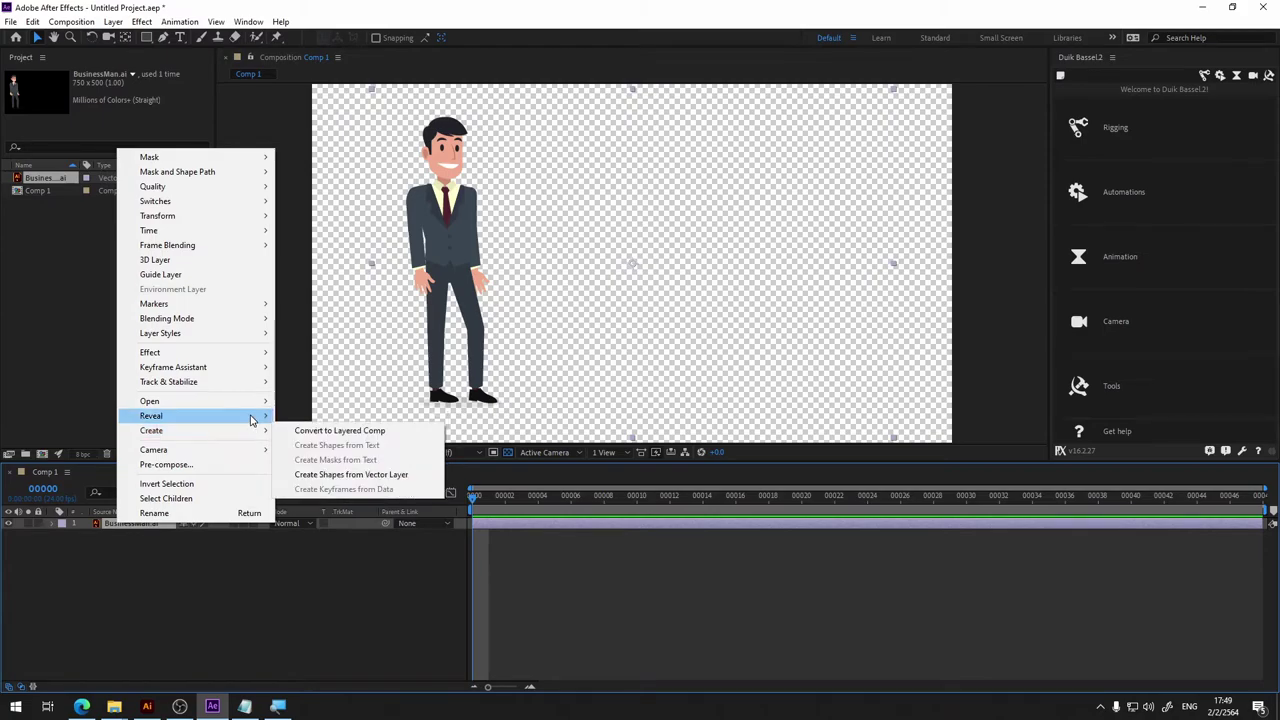
{"action": "mouse_move", "coordinate": [257, 438]}
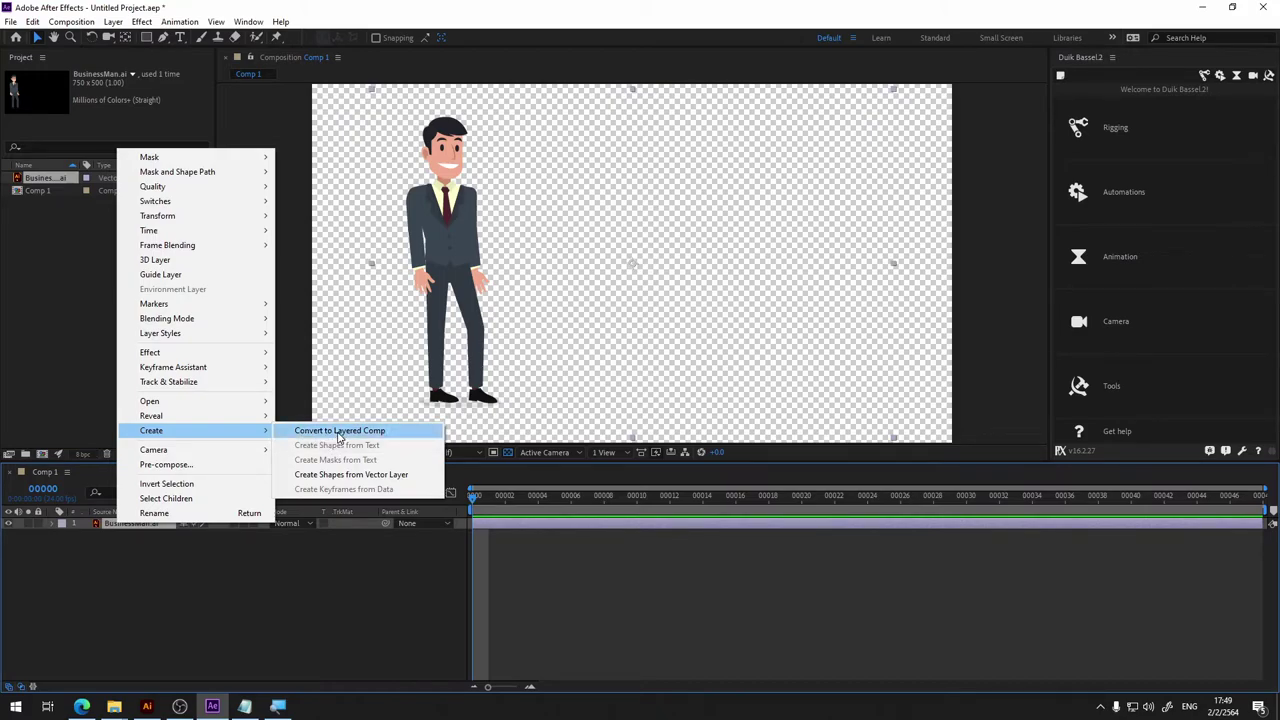
{"action": "left_click", "coordinate": [339, 431]}
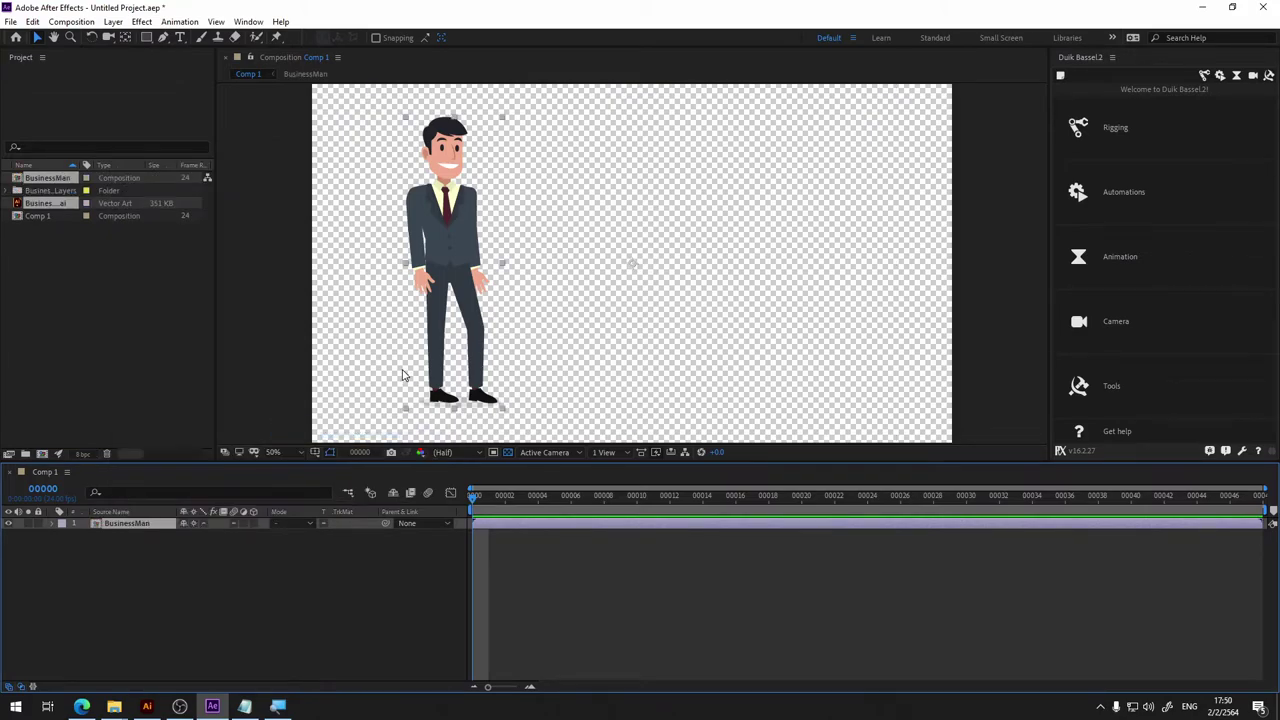
Open the BusinessMan precomp from Comp 1 to reveal its Head, body and Neck layers.
{"action": "double_click", "coordinate": [141, 523]}
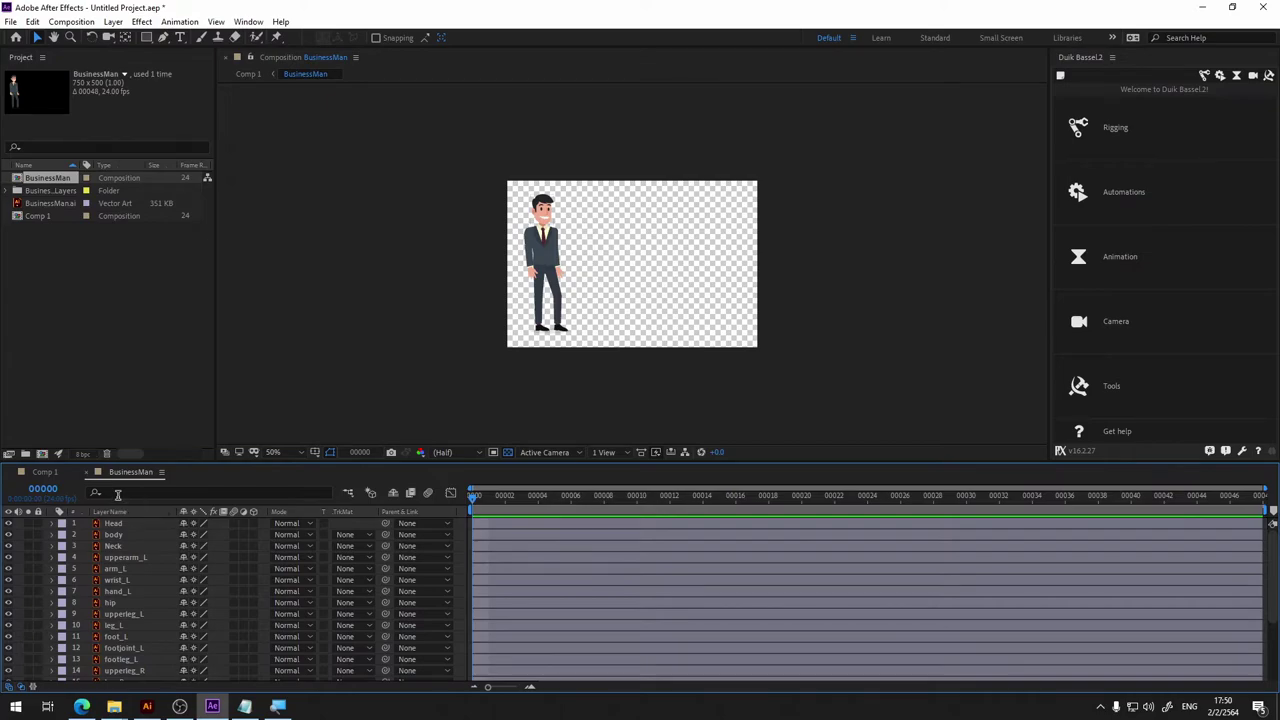
{"action": "left_click", "coordinate": [50, 472]}
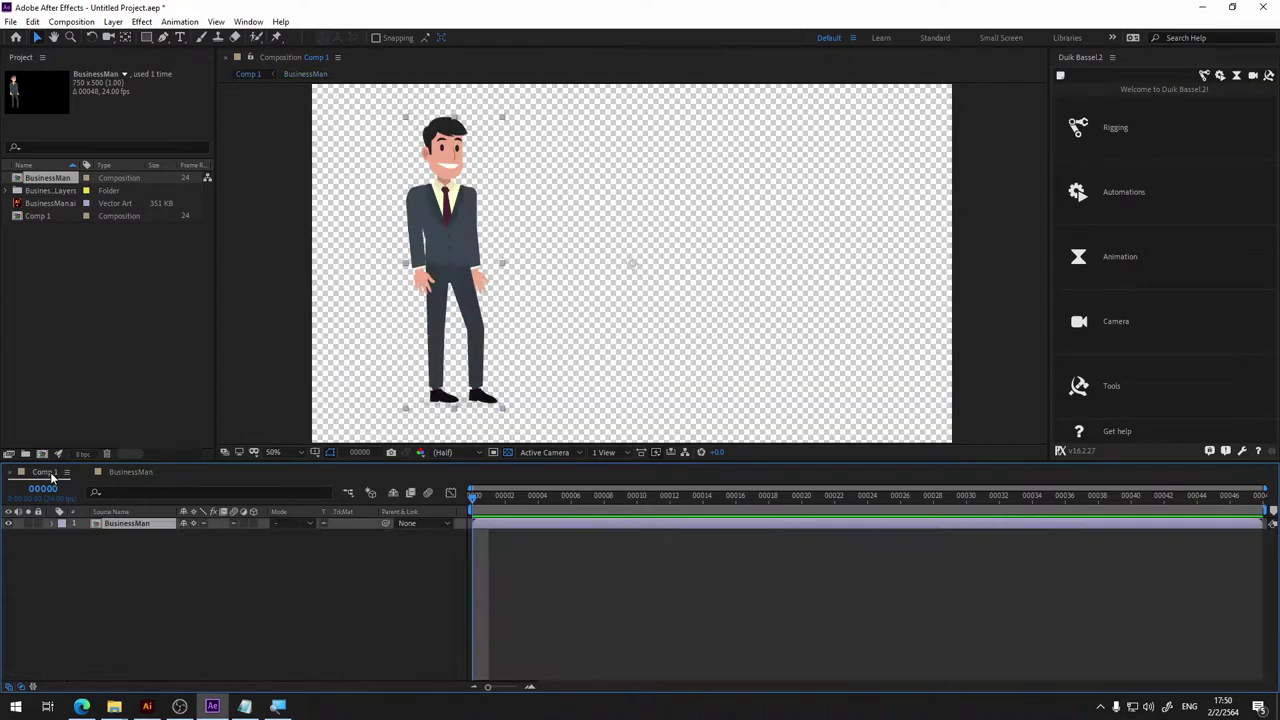
{"action": "right_click", "coordinate": [126, 523]}
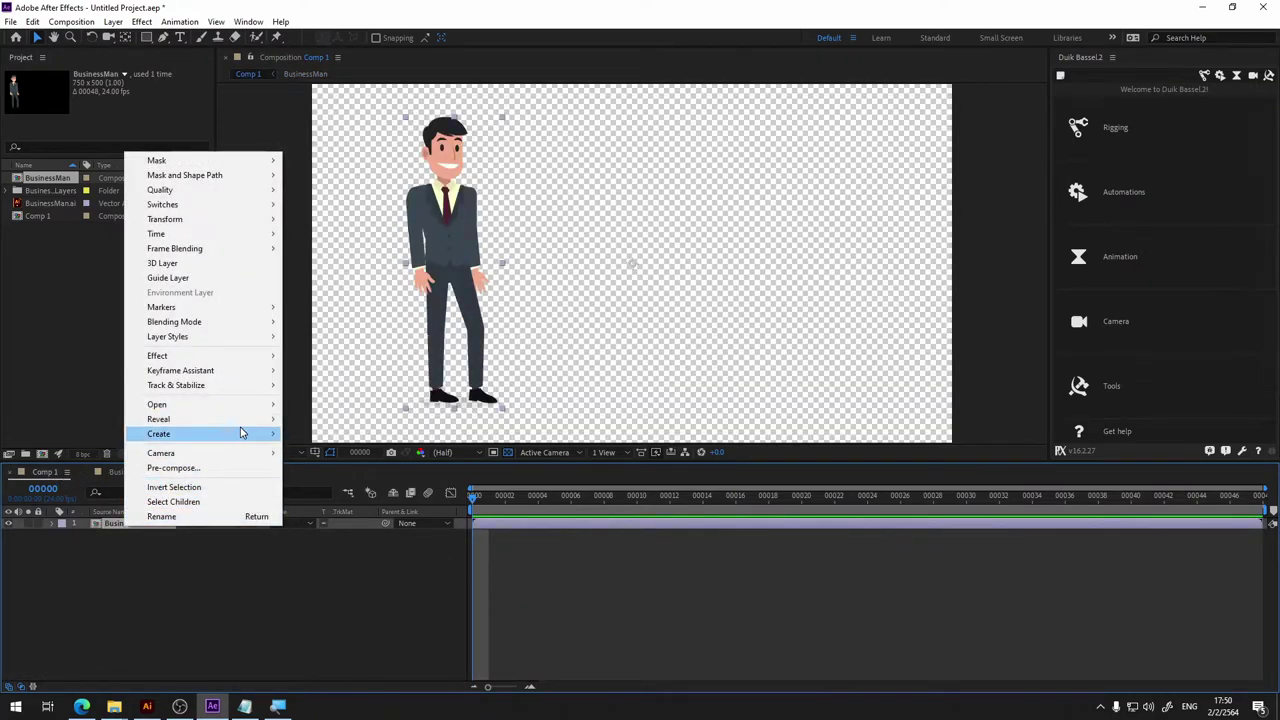
{"action": "left_click", "coordinate": [95, 625]}
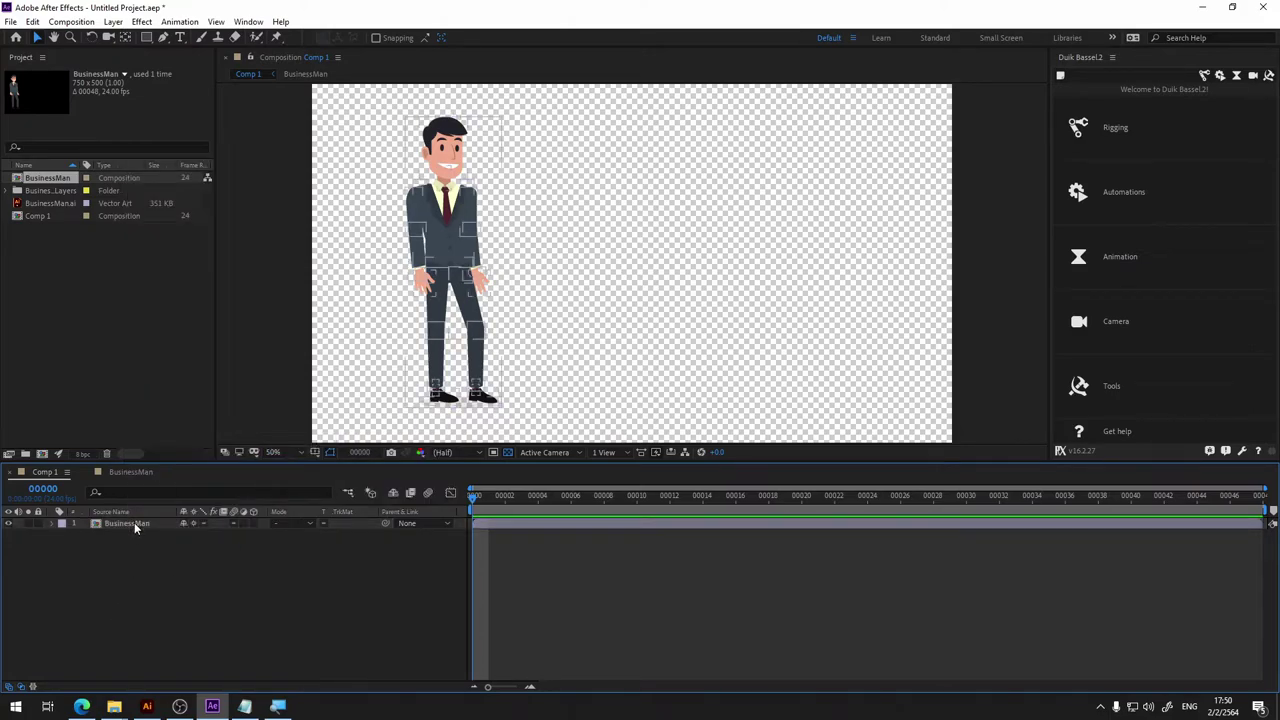
{"action": "left_click", "coordinate": [111, 528]}
{"action": "double_click", "coordinate": [111, 528]}
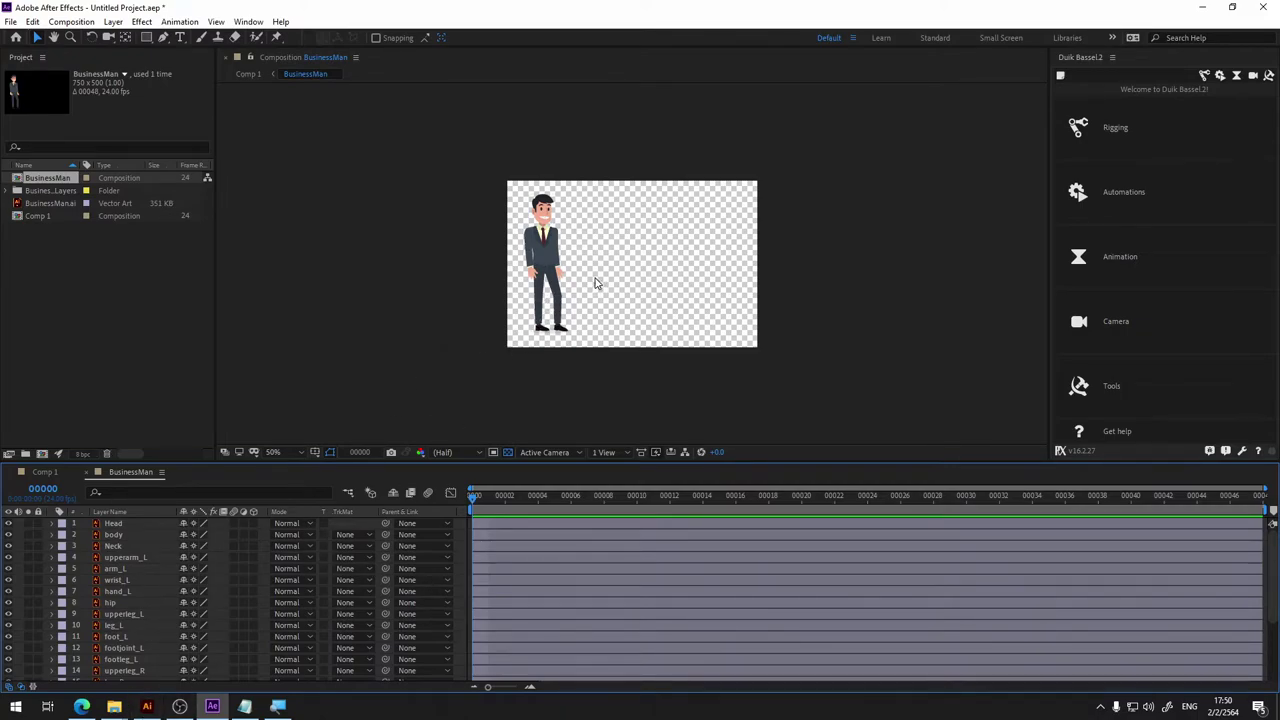
Zoom and pan the viewer so the whole enlarged character shows.
{"action": "scroll", "coordinate": [598, 283], "scroll_direction": "up", "scroll_amount": 3}
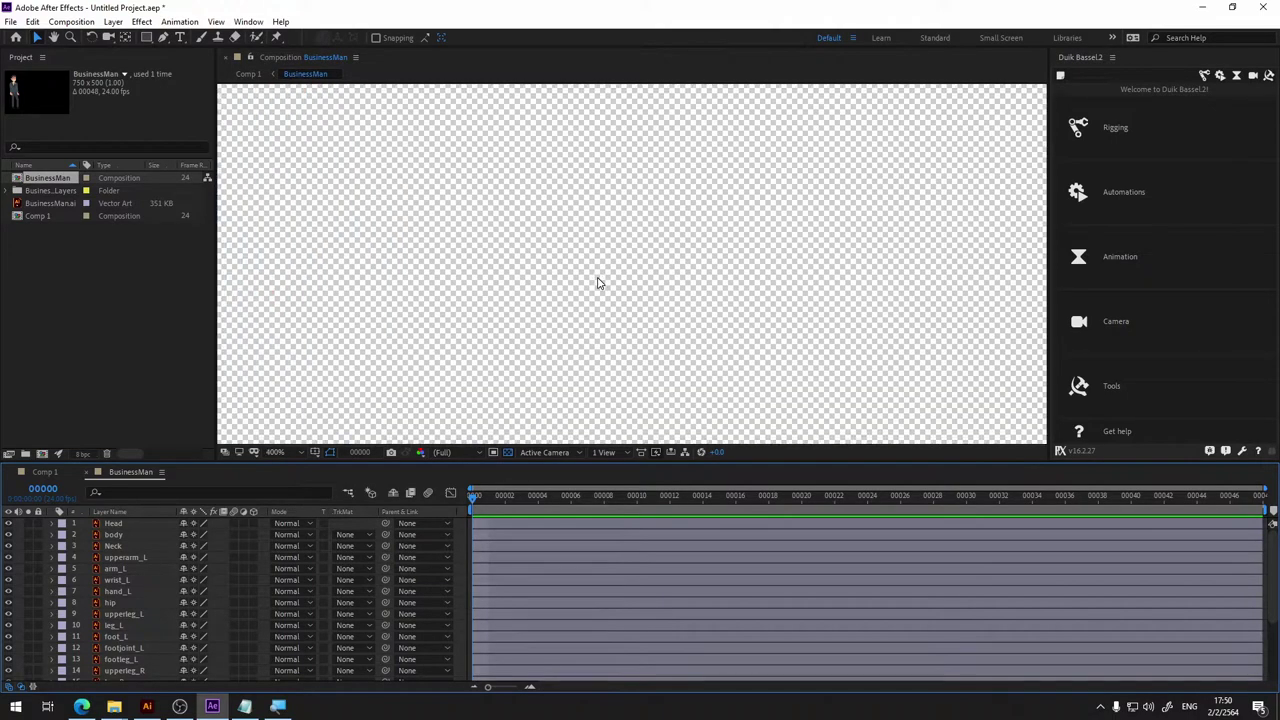
{"action": "mouse_move", "coordinate": [592, 268]}
{"action": "left_mouse_down"}
{"action": "mouse_move", "coordinate": [635, 207]}
{"action": "mouse_move", "coordinate": [774, 288]}
{"action": "left_mouse_up"}
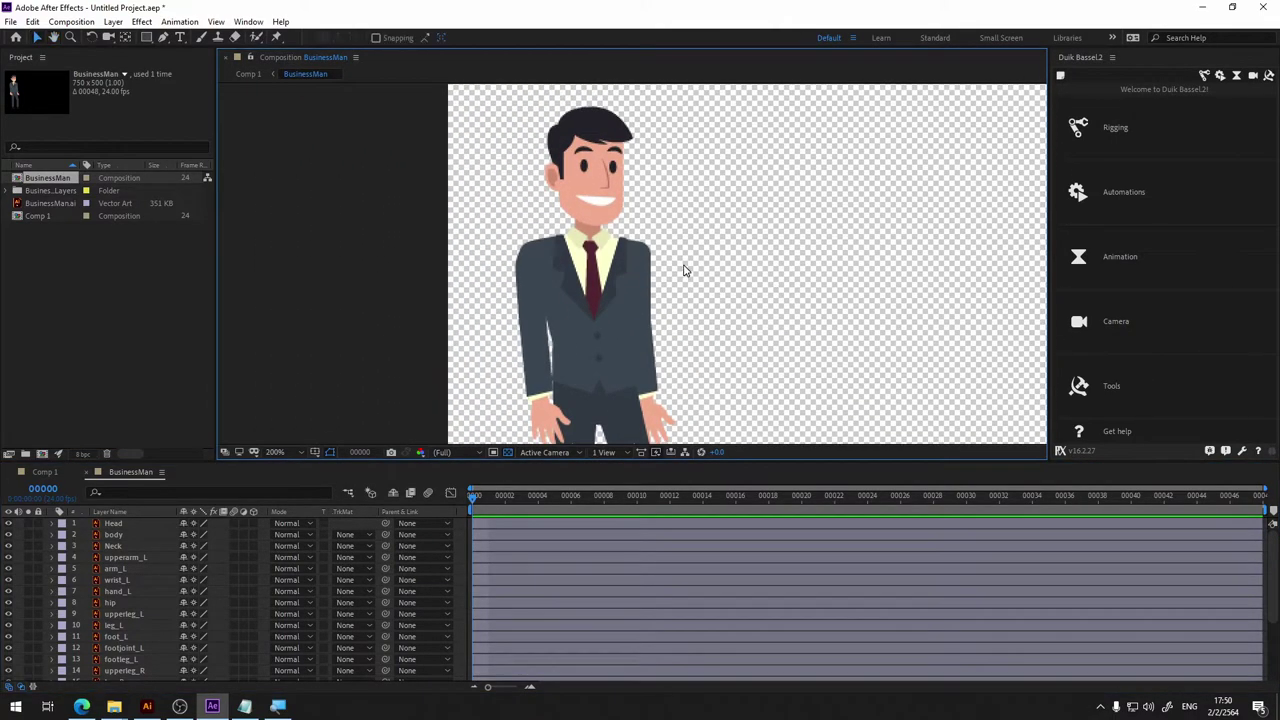
{"action": "scroll", "coordinate": [683, 271], "scroll_direction": "up", "scroll_amount": 2}
{"action": "scroll", "coordinate": [740, 216], "scroll_direction": "down", "scroll_amount": 2}
{"action": "scroll", "coordinate": [740, 277], "scroll_direction": "up", "scroll_amount": 1}
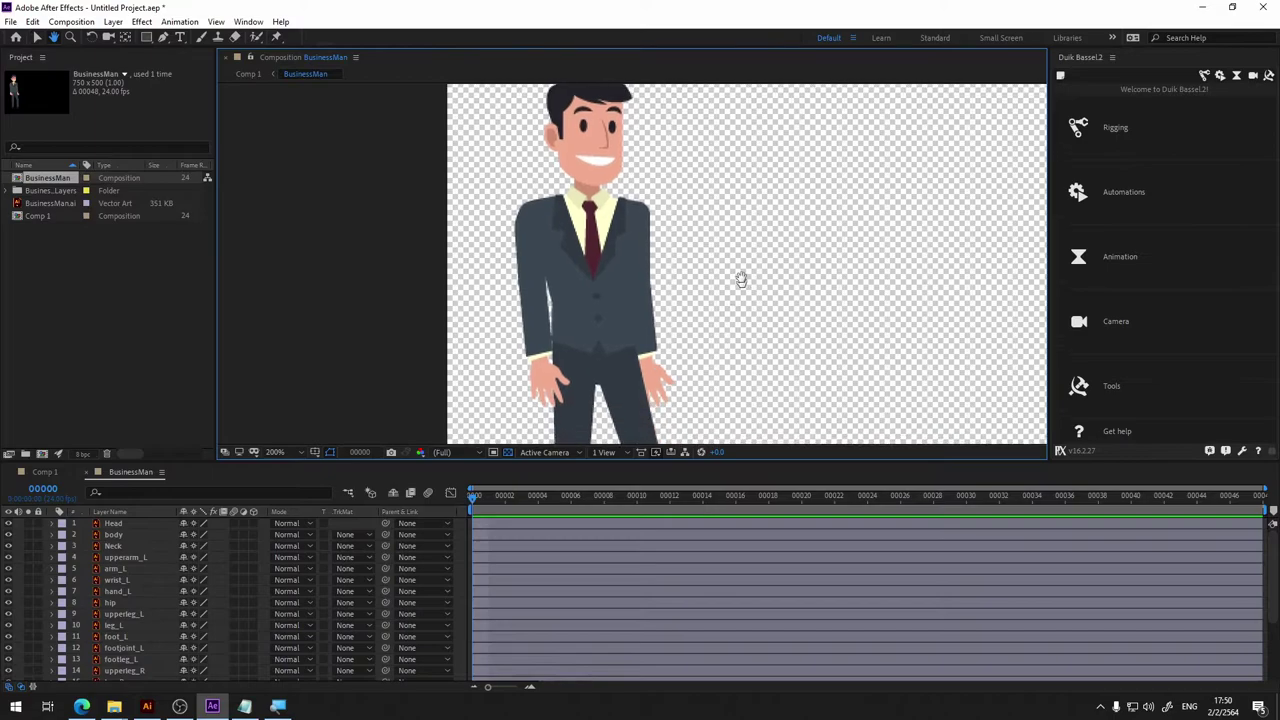
{"action": "mouse_move", "coordinate": [740, 277]}
{"action": "left_mouse_down"}
{"action": "mouse_move", "coordinate": [731, 166]}
{"action": "mouse_move", "coordinate": [755, 295]}
{"action": "mouse_move", "coordinate": [726, 349]}
{"action": "mouse_move", "coordinate": [741, 281]}
{"action": "mouse_move", "coordinate": [718, 211]}
{"action": "left_mouse_up"}
{"action": "scroll", "coordinate": [720, 346], "scroll_direction": "down", "scroll_amount": 2}
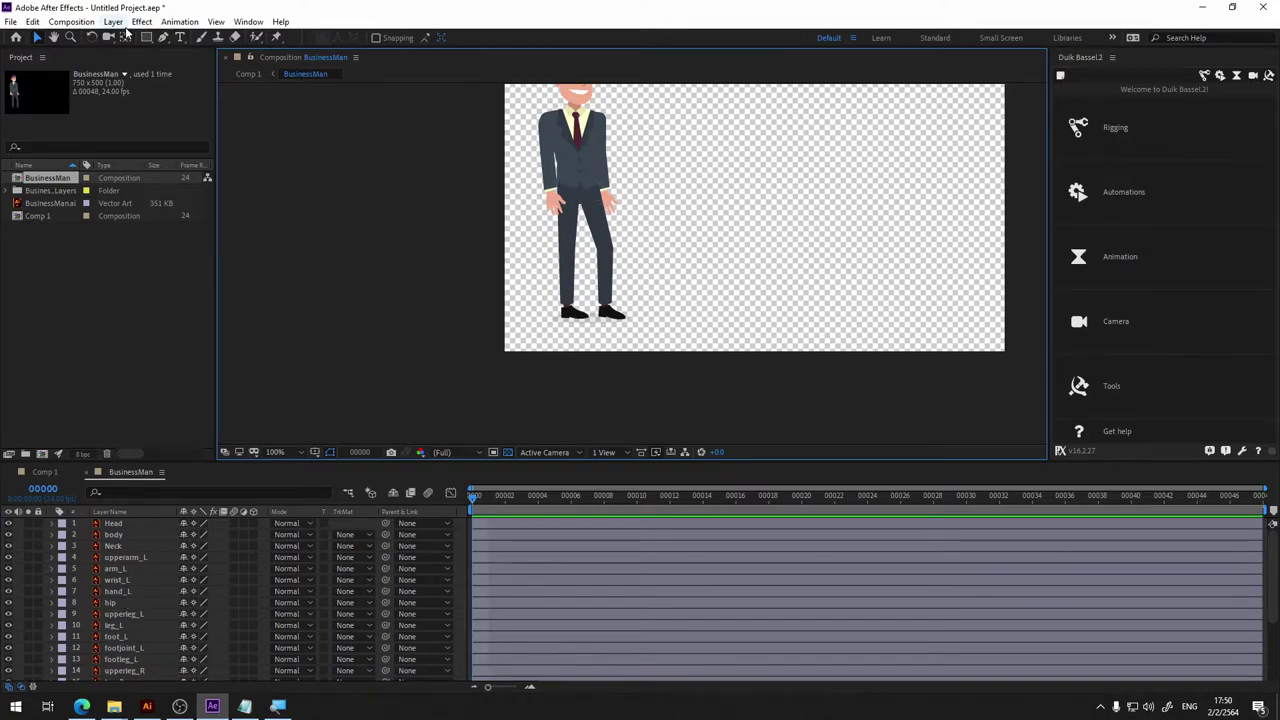
Set the BusinessMan composition width to 1920, giving 1920 x 1280 with aspect locked.
{"action": "left_click", "coordinate": [73, 22]}
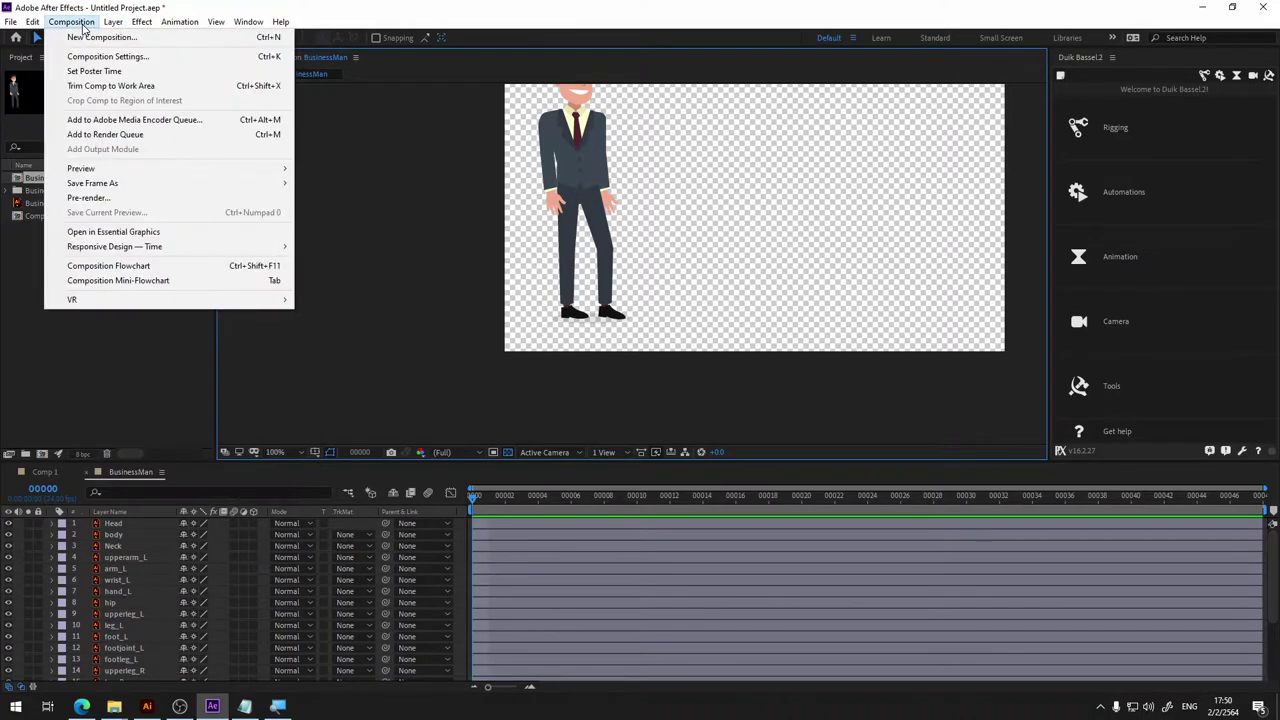
{"action": "left_click", "coordinate": [109, 58]}
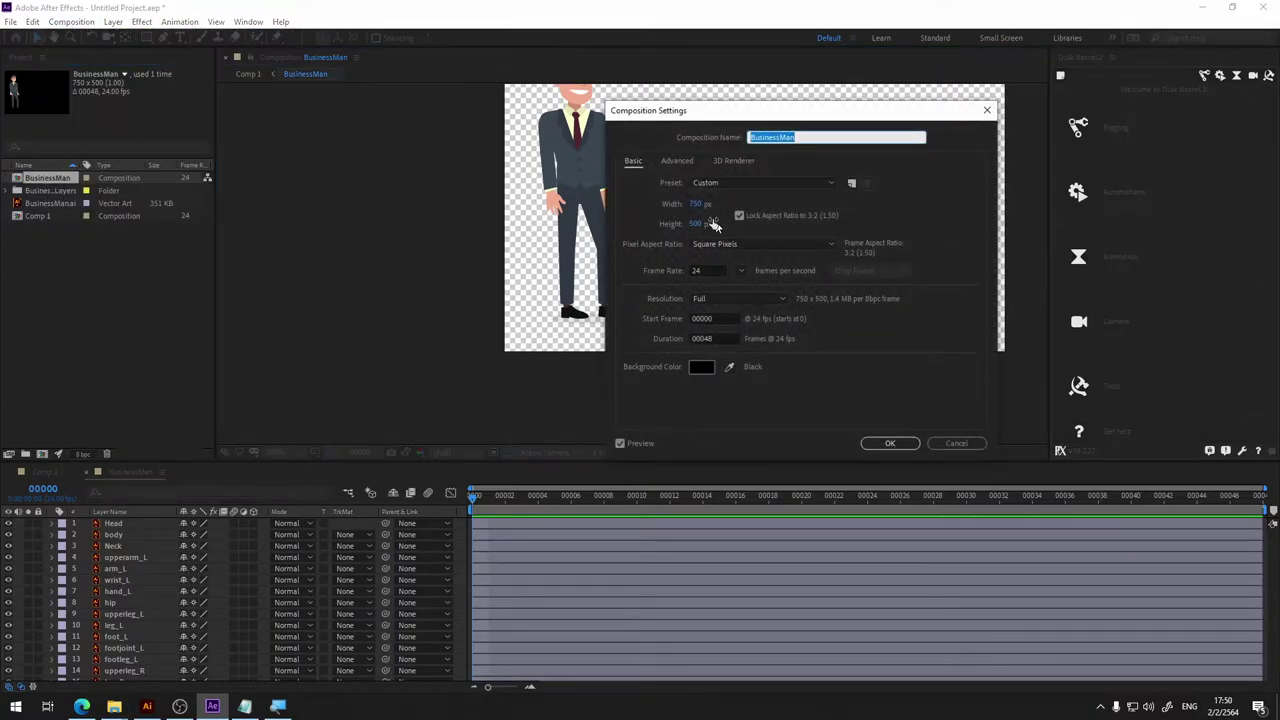
{"action": "left_click", "coordinate": [697, 203]}
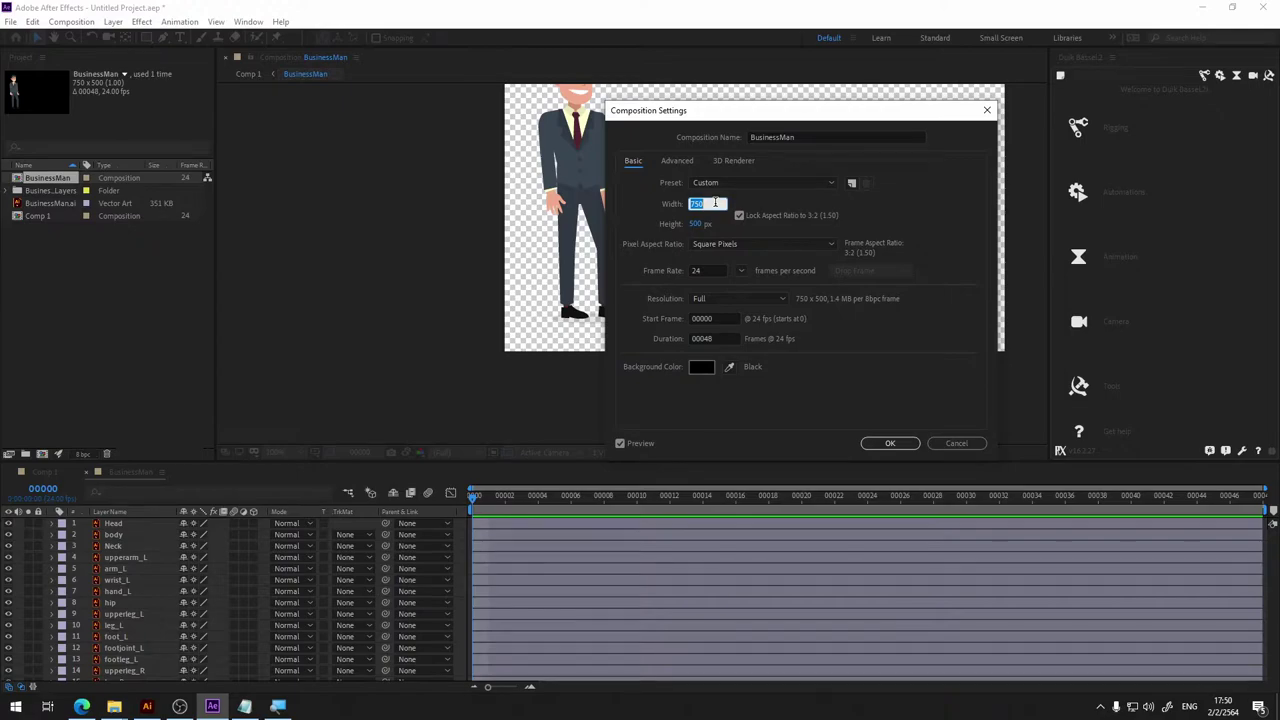
{"action": "type", "text": "1920"}
{"action": "left_click", "coordinate": [890, 443]}
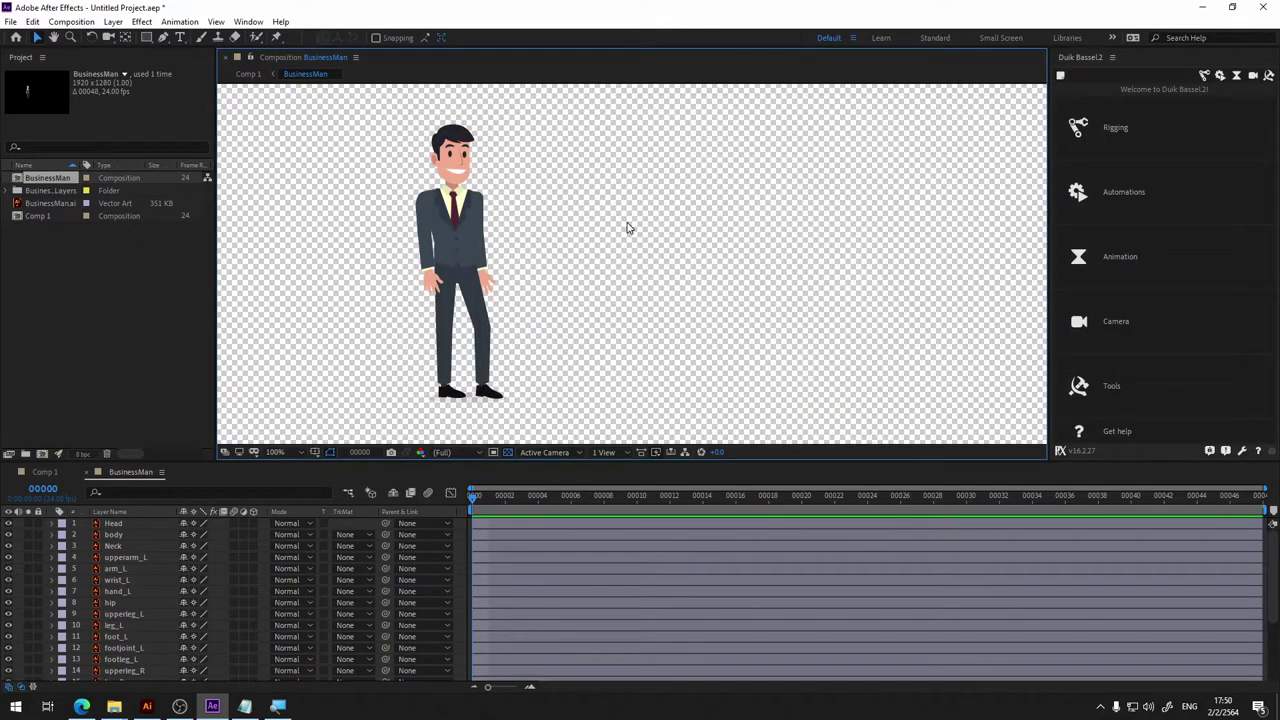
Select the Head layer and zoom the viewer to 100%.
{"action": "scroll", "coordinate": [627, 228], "scroll_direction": "down", "scroll_amount": 6}
{"action": "scroll", "coordinate": [629, 223], "scroll_direction": "up", "scroll_amount": 2}
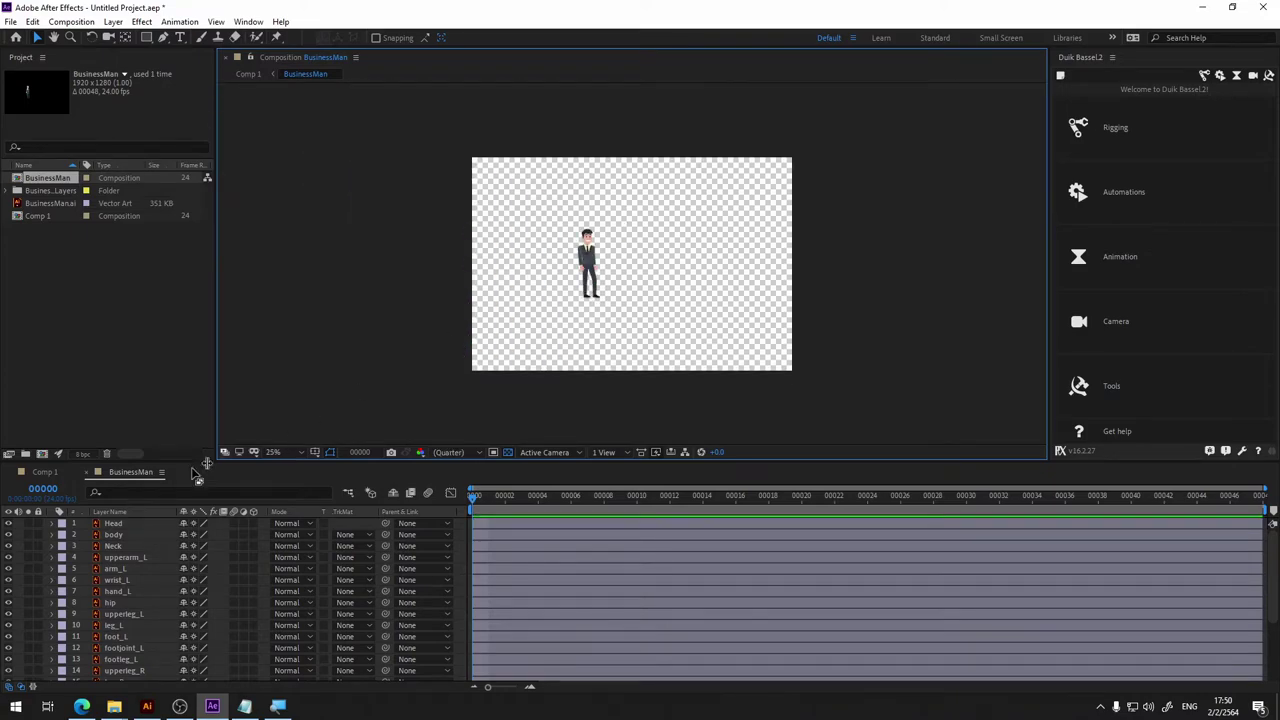
{"action": "left_click", "coordinate": [105, 524]}
{"action": "scroll", "coordinate": [145, 630], "scroll_direction": "down", "scroll_amount": 3}
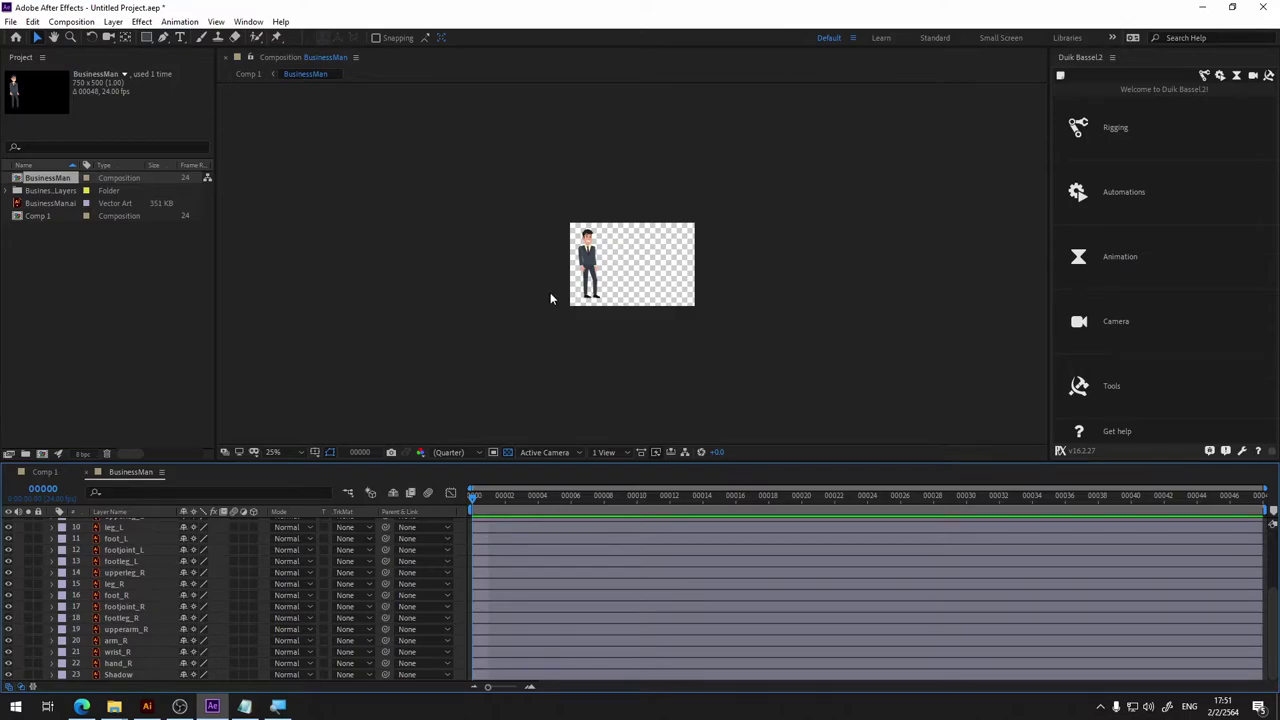
{"action": "key", "text": "slash"}
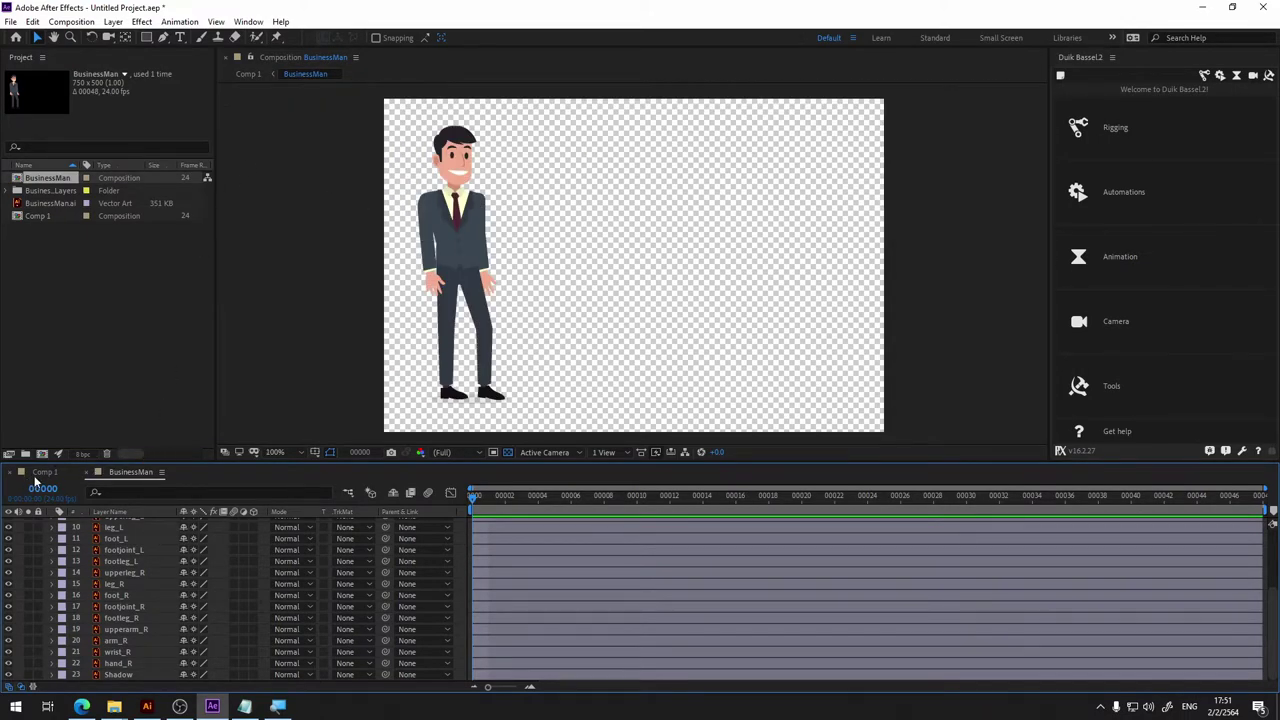
Re-centre the character in the BusinessMan viewer and drag the divider left to widen Duik Bassel.
{"action": "left_click", "coordinate": [40, 472]}
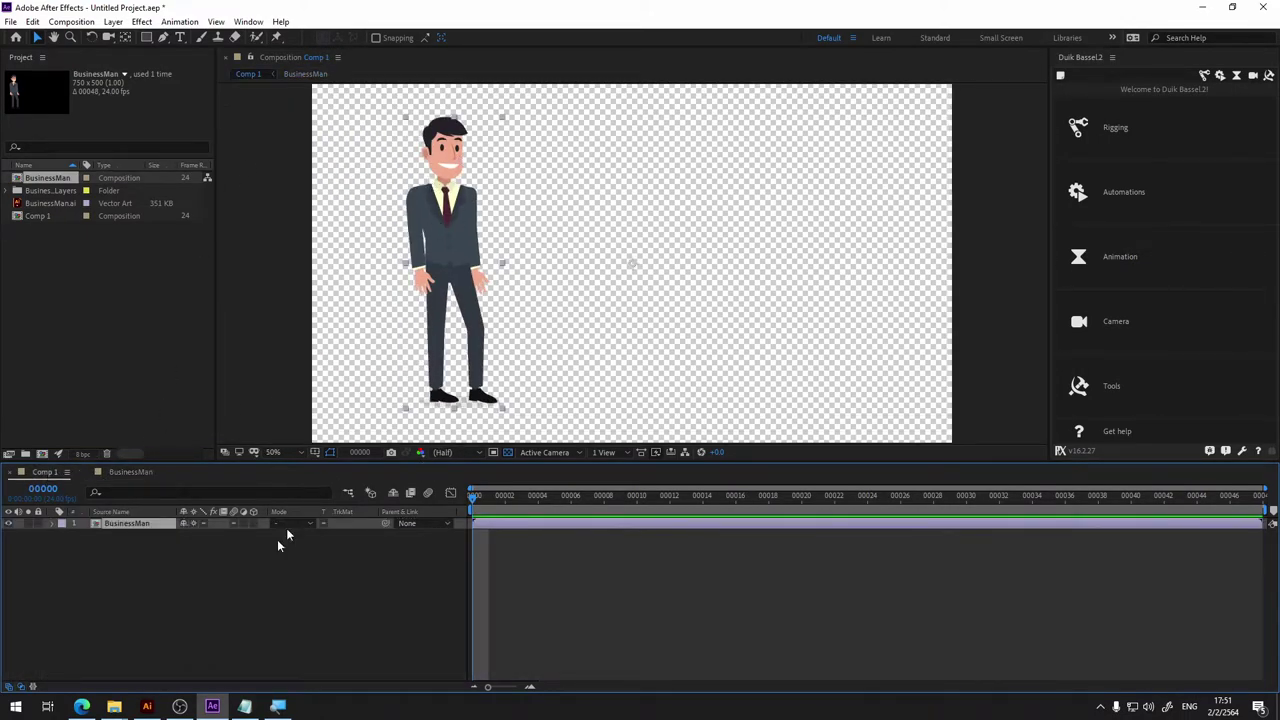
{"action": "left_click", "coordinate": [121, 473]}
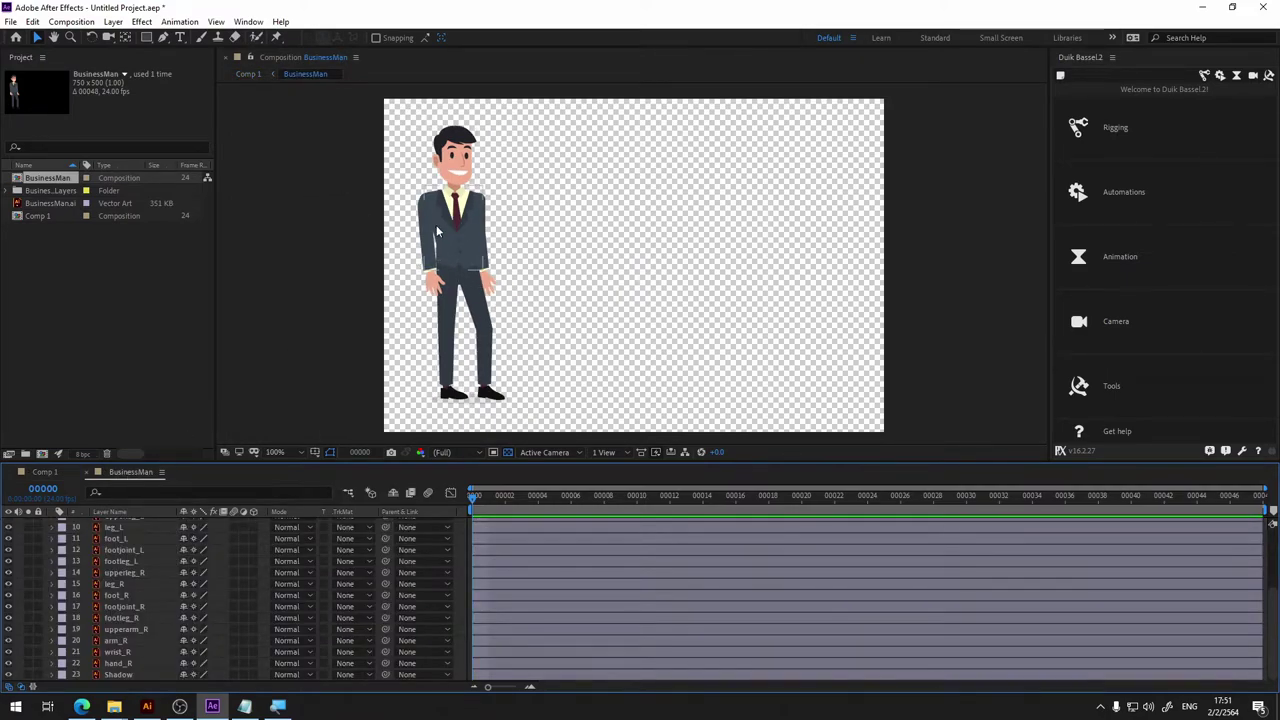
{"action": "key", "text": "period"}
{"action": "key", "text": "period"}
{"action": "key", "text": "period"}
{"action": "scroll", "coordinate": [461, 243], "scroll_direction": "down", "scroll_amount": 2}
{"action": "mouse_move", "coordinate": [429, 171]}
{"action": "left_mouse_down"}
{"action": "mouse_move", "coordinate": [746, 209]}
{"action": "mouse_move", "coordinate": [789, 271]}
{"action": "left_mouse_up"}
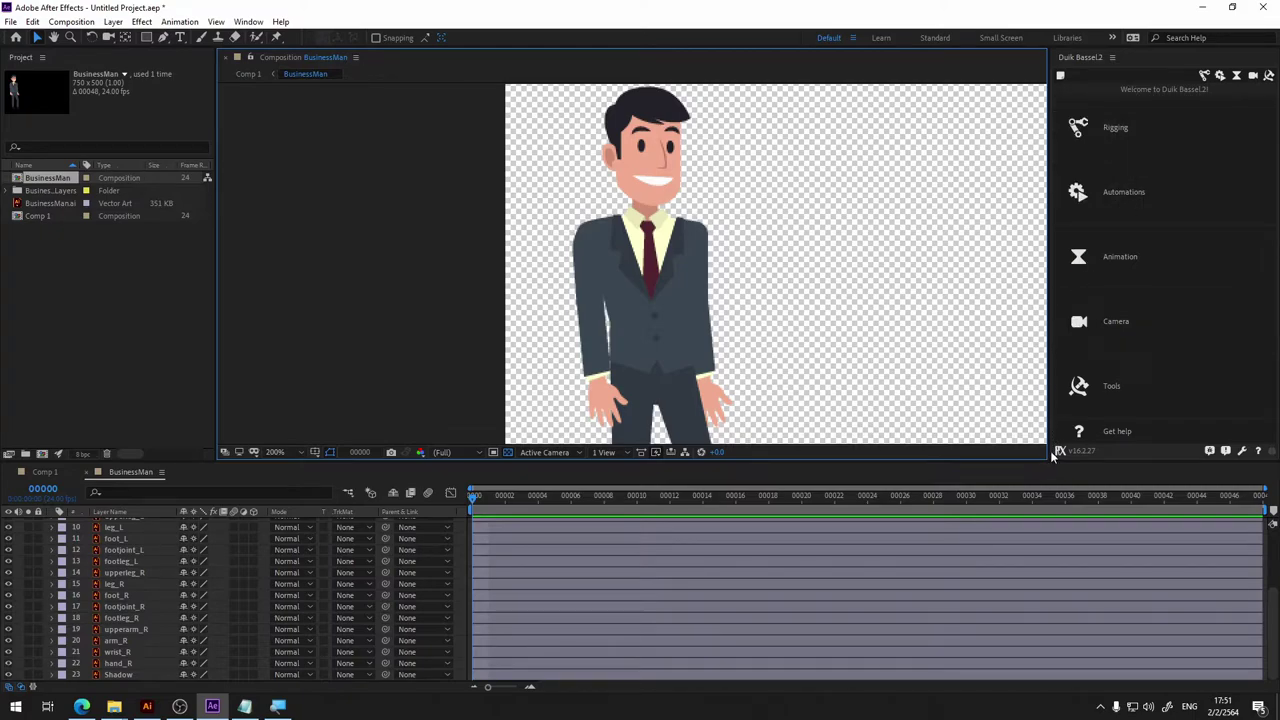
{"action": "left_click_drag", "start_coordinate": [1048, 433], "coordinate": [905, 452]}
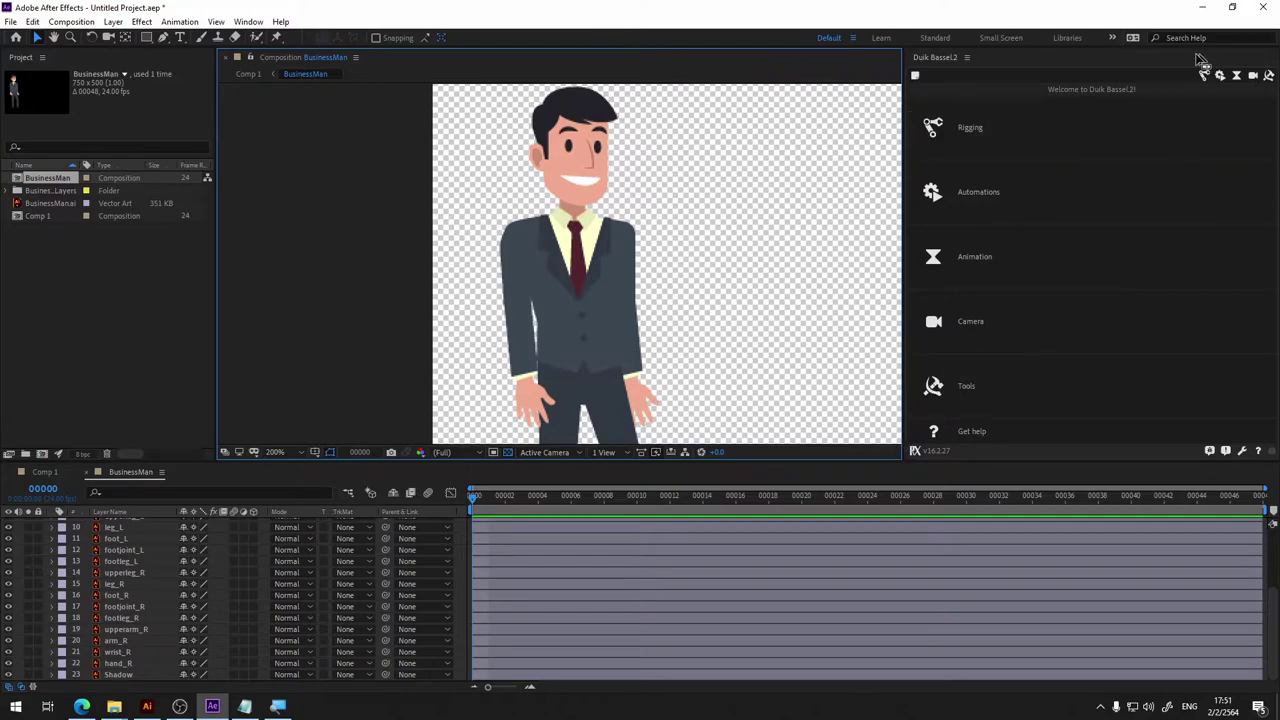
Browse Duik's Rigging, Automations and Animation pages, ending back on Rigging.
{"action": "left_click", "coordinate": [1061, 126]}
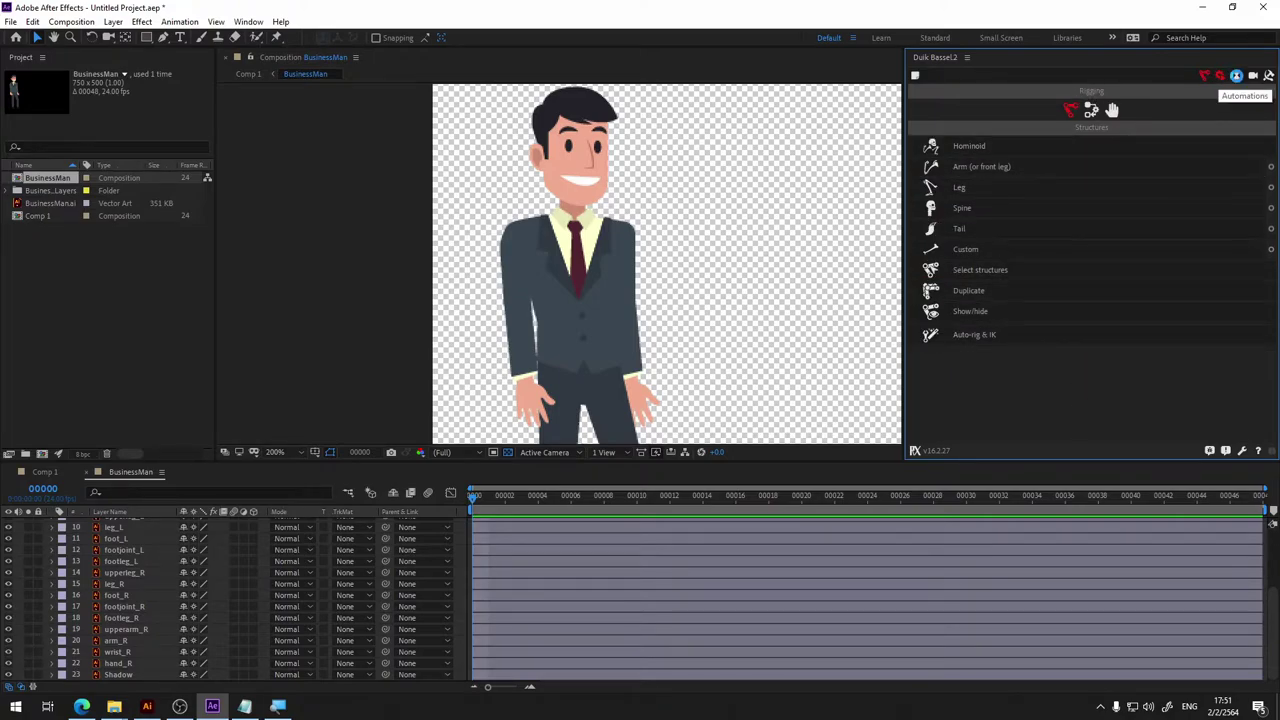
{"action": "left_click", "coordinate": [1236, 78]}
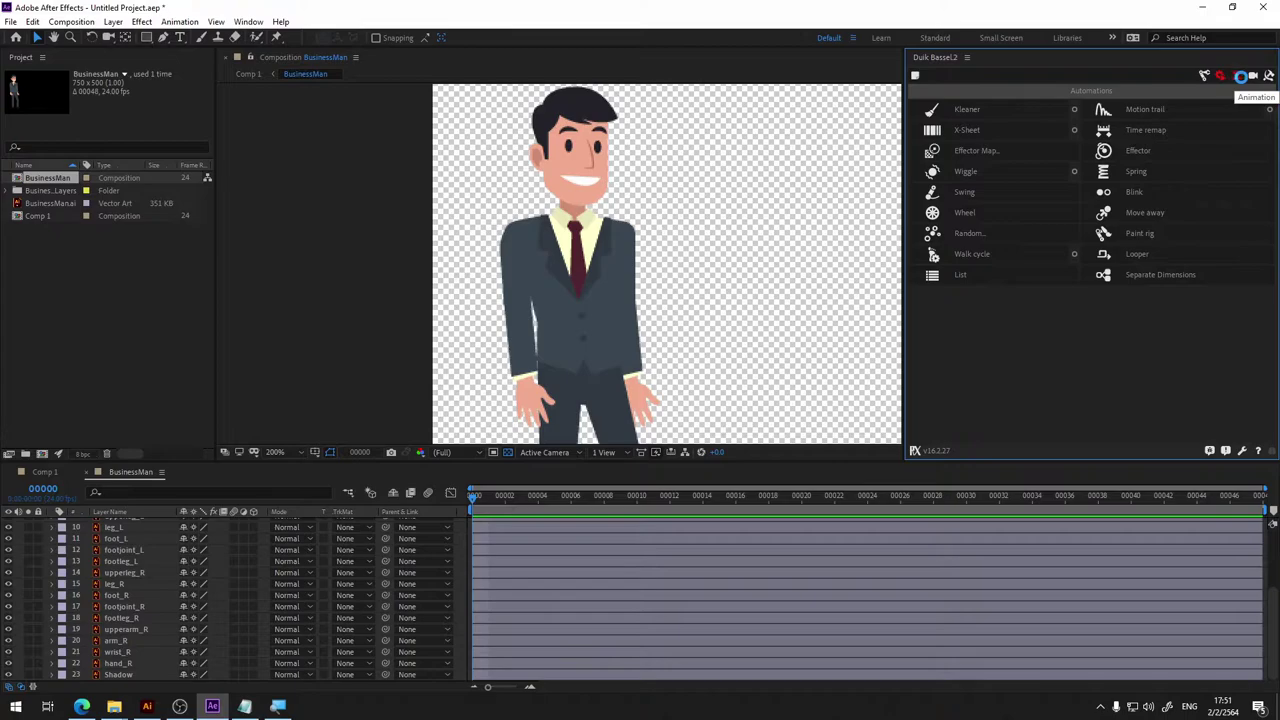
{"action": "left_click", "coordinate": [1236, 77]}
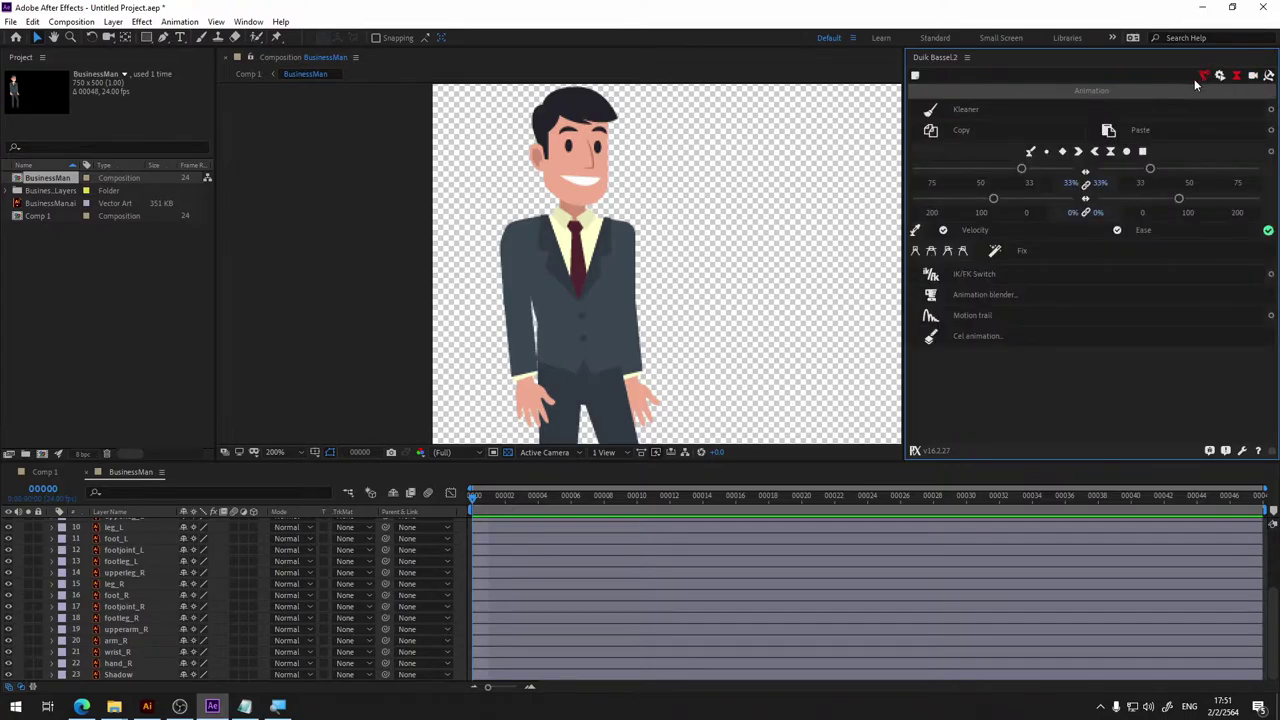
{"action": "left_click", "coordinate": [1206, 77]}
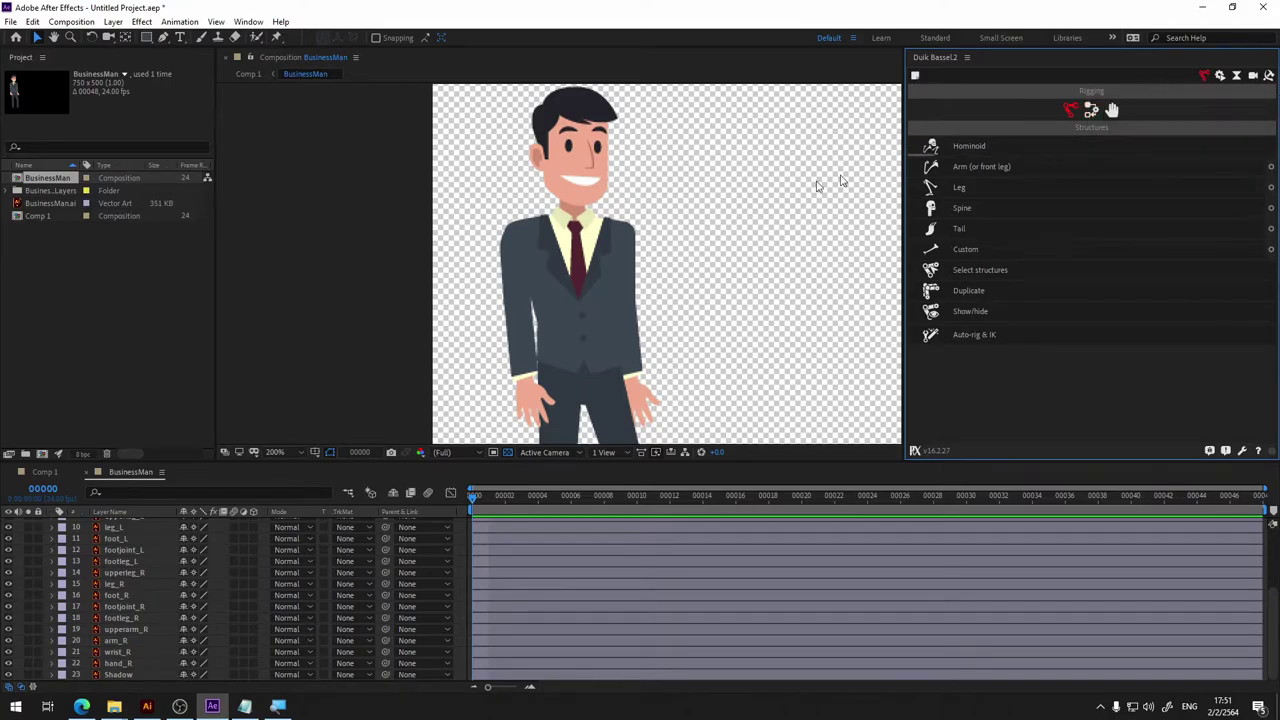
Switch to Comp 1, hide the BusinessMan layer, and return to Duik's rigging structures list.
{"action": "left_click", "coordinate": [48, 472]}
{"action": "left_click", "coordinate": [8, 524]}
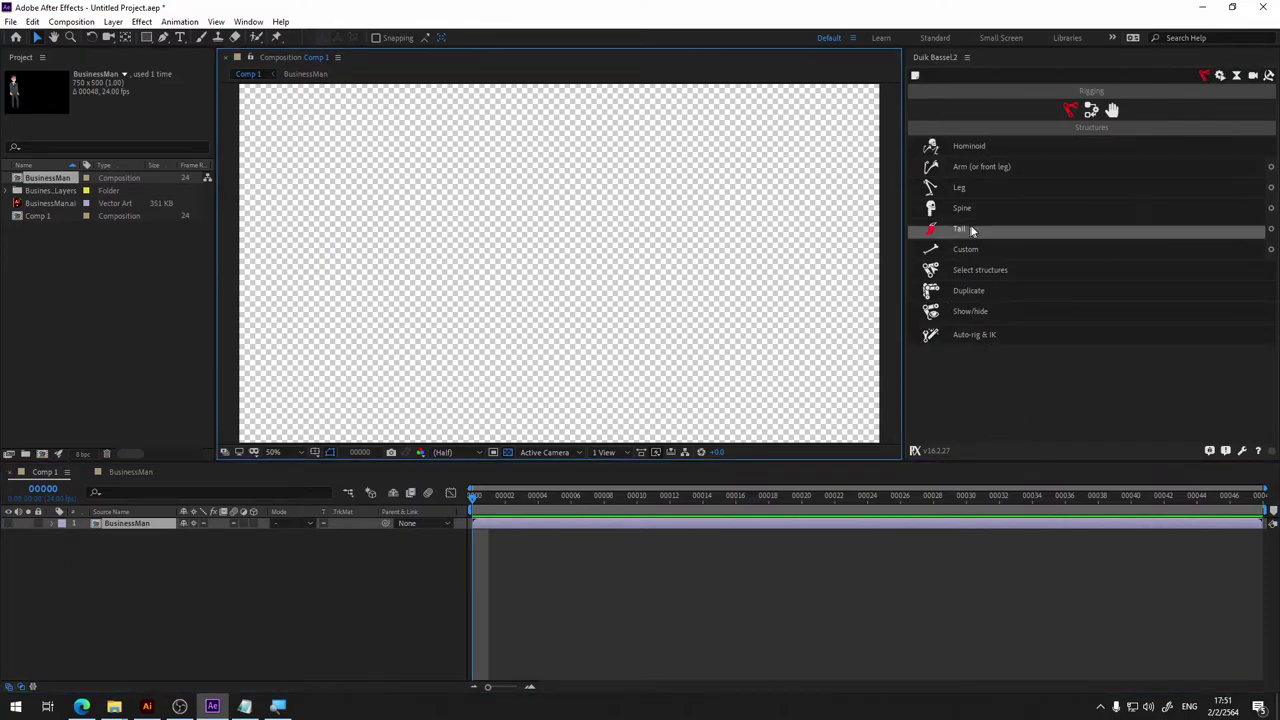
{"action": "left_click", "coordinate": [1220, 76]}
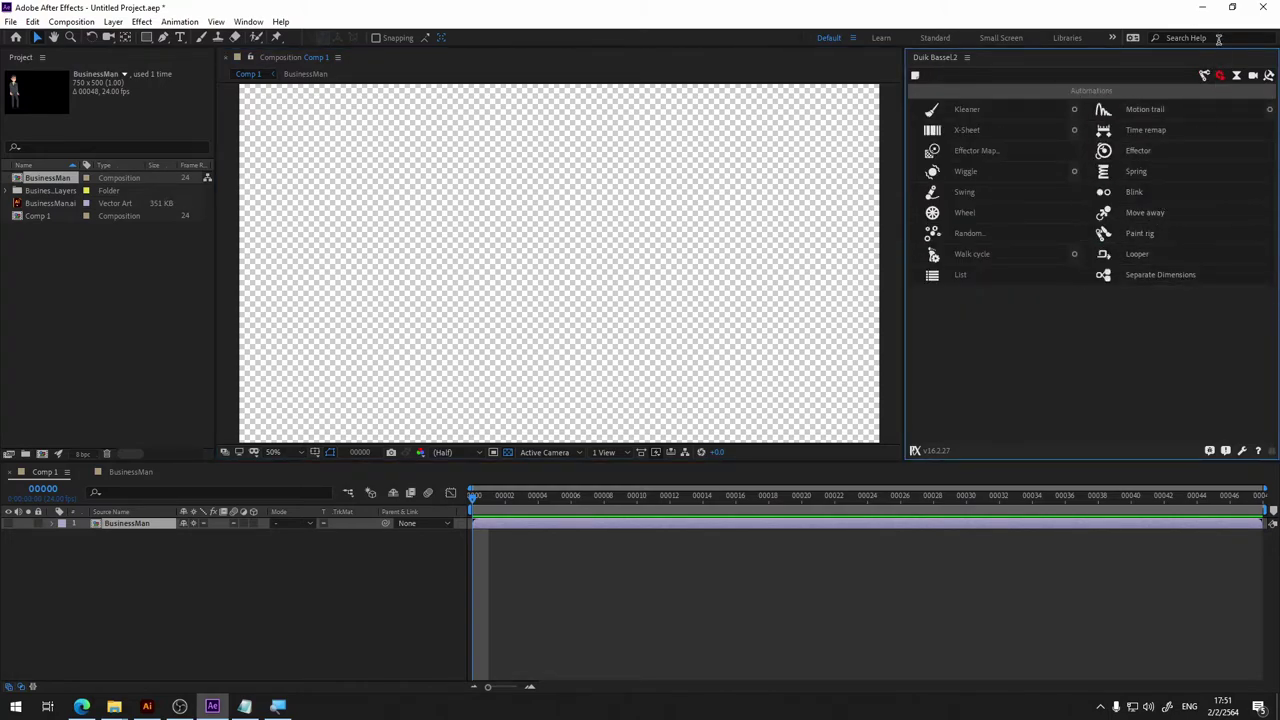
{"action": "left_click", "coordinate": [1202, 76]}
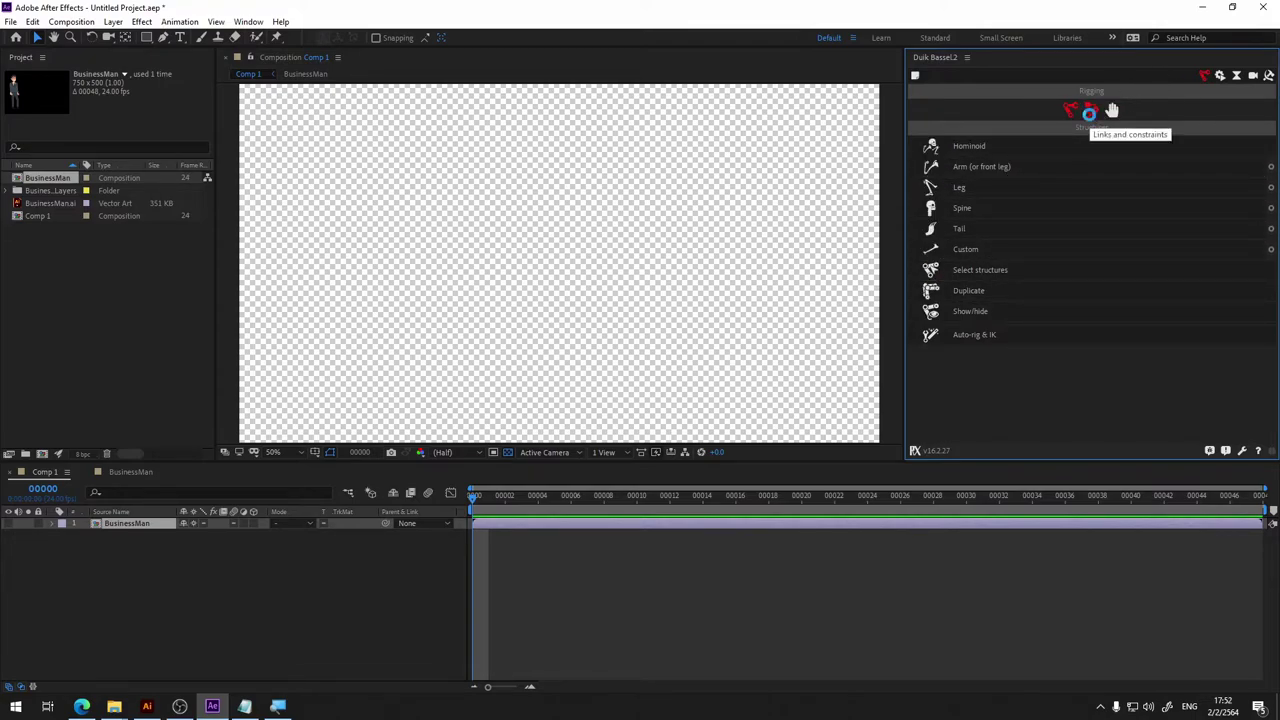
Show Duik's Links & constraints, then draw a red circle shape near the top of Comp 1.
{"action": "left_click", "coordinate": [1091, 110]}
{"action": "left_click", "coordinate": [995, 208]}
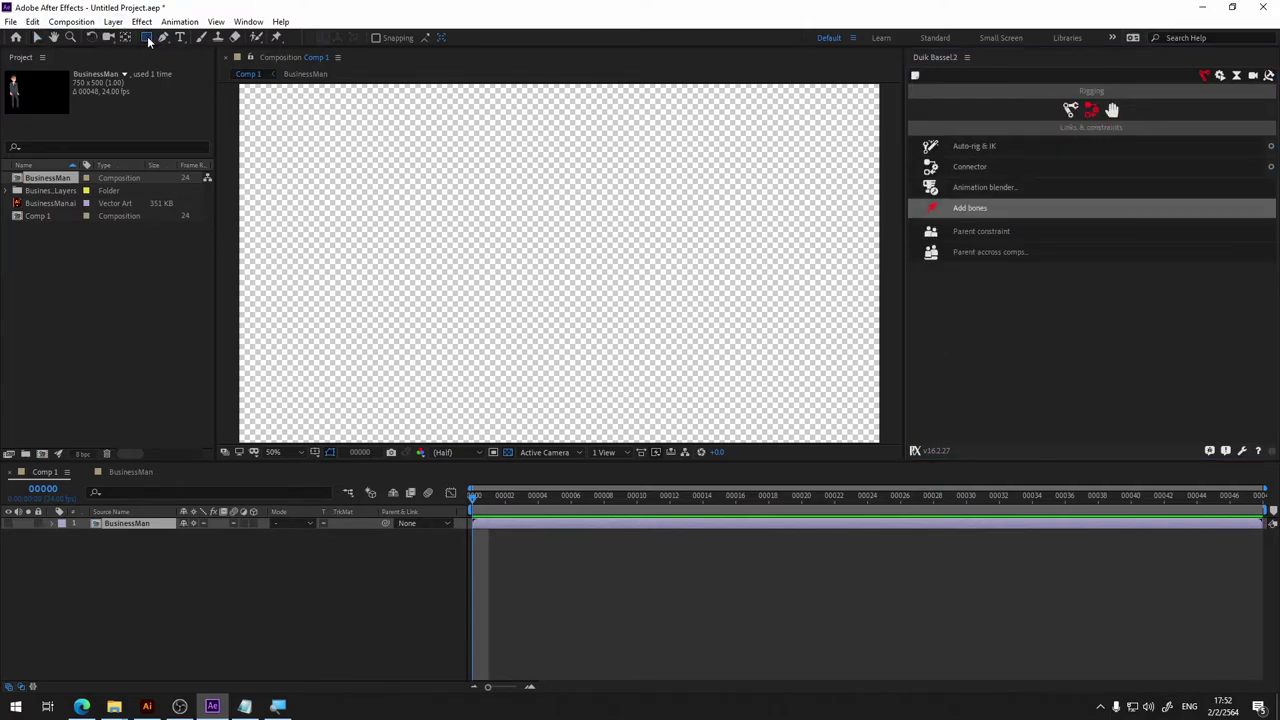
{"action": "left_click_drag", "start_coordinate": [148, 40], "coordinate": [188, 72]}
{"action": "left_click", "coordinate": [190, 66]}
{"action": "key", "text": "comma"}
{"action": "key", "text": "period"}
{"action": "left_click_drag", "start_coordinate": [451, 112], "coordinate": [509, 169]}
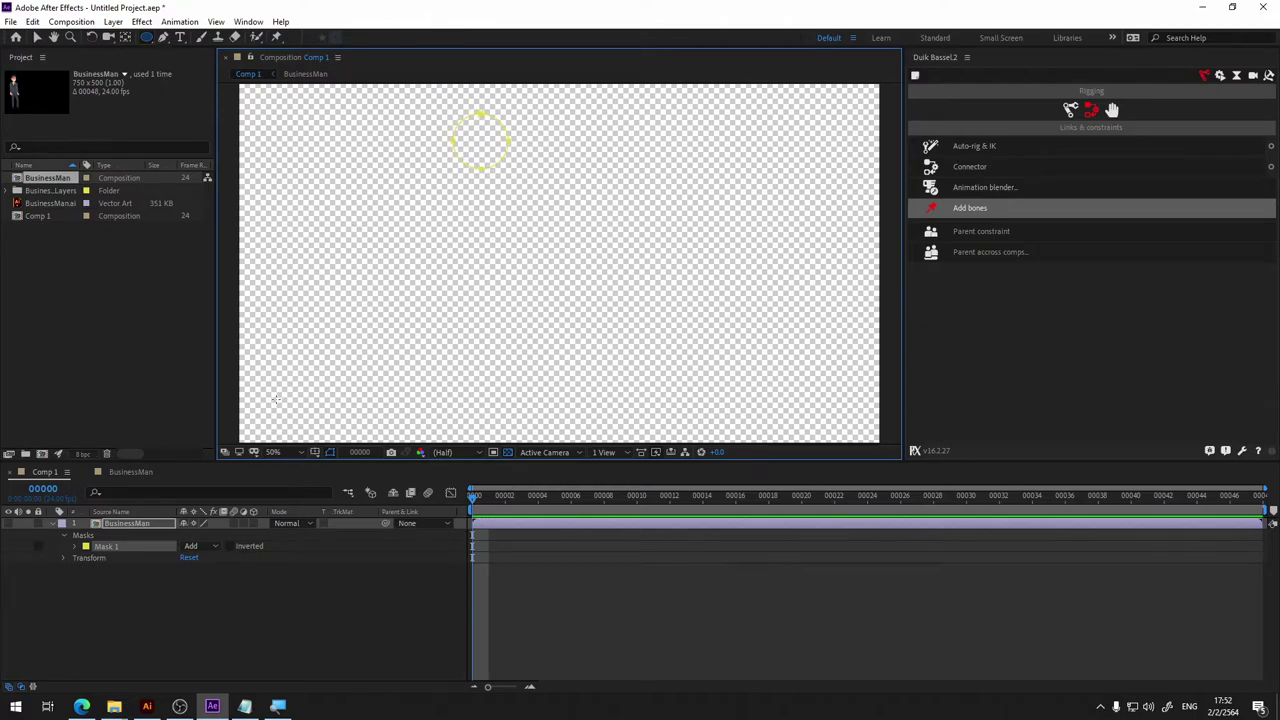
{"action": "key", "text": "ctrl+z"}
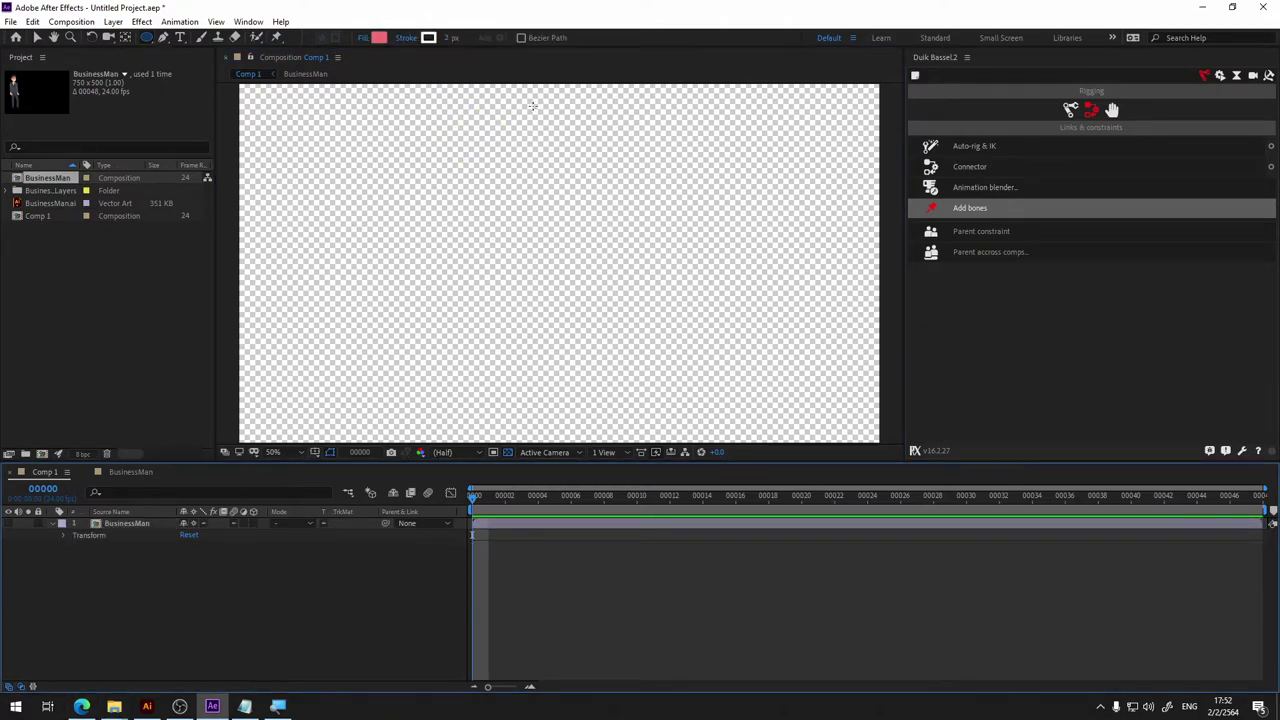
{"action": "left_click_drag", "start_coordinate": [432, 116], "coordinate": [476, 162]}
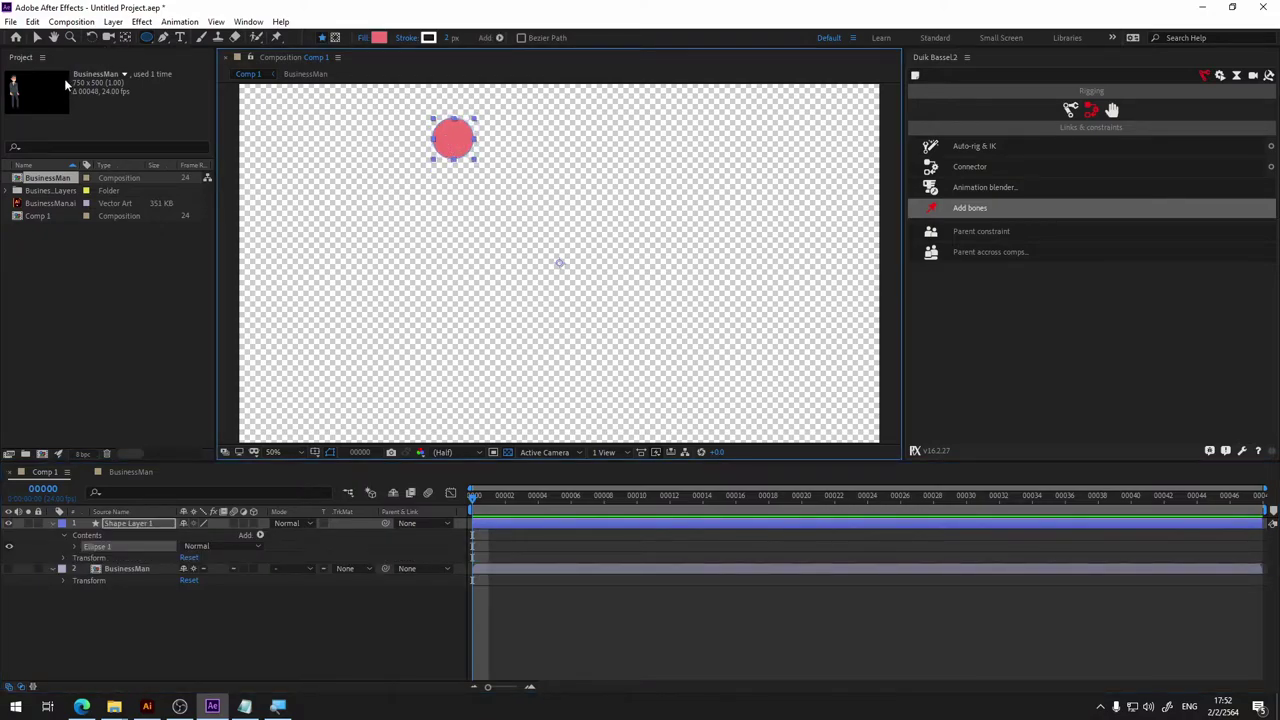
{"action": "left_click", "coordinate": [37, 37]}
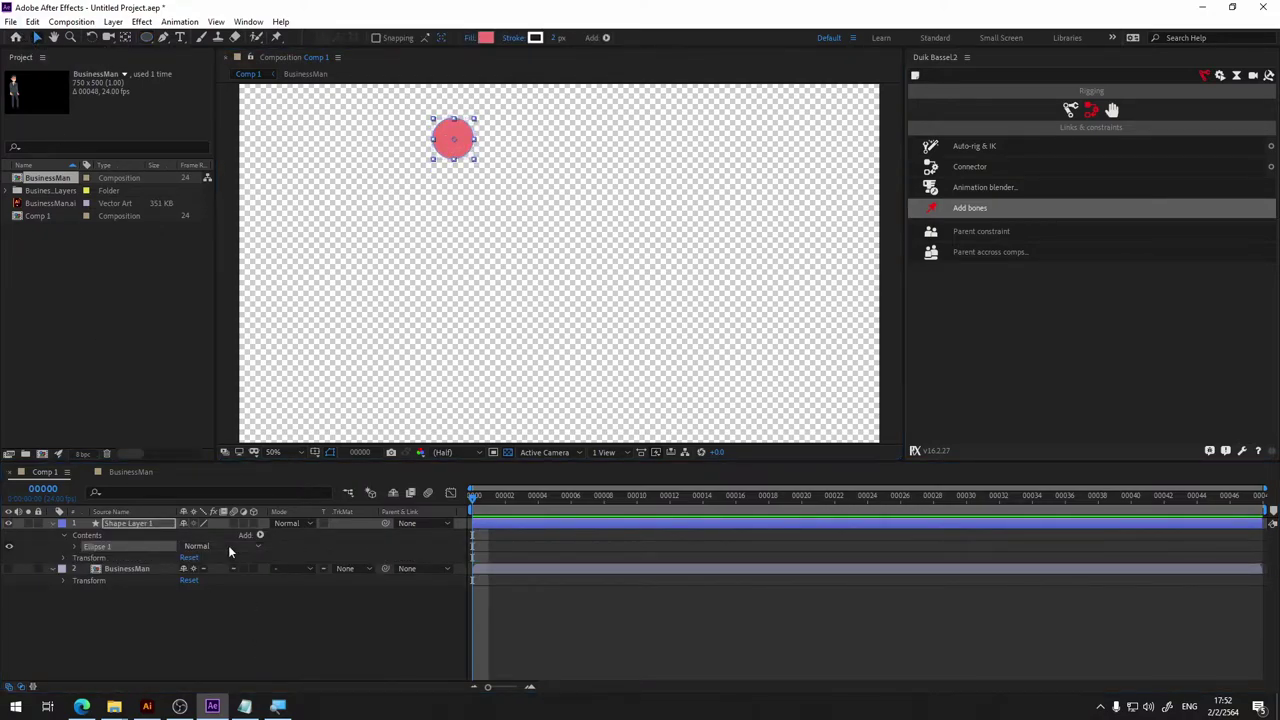
Paste and duplicate the circle, placing the copies in the middle and bottom positions.
{"action": "left_click", "coordinate": [130, 523]}
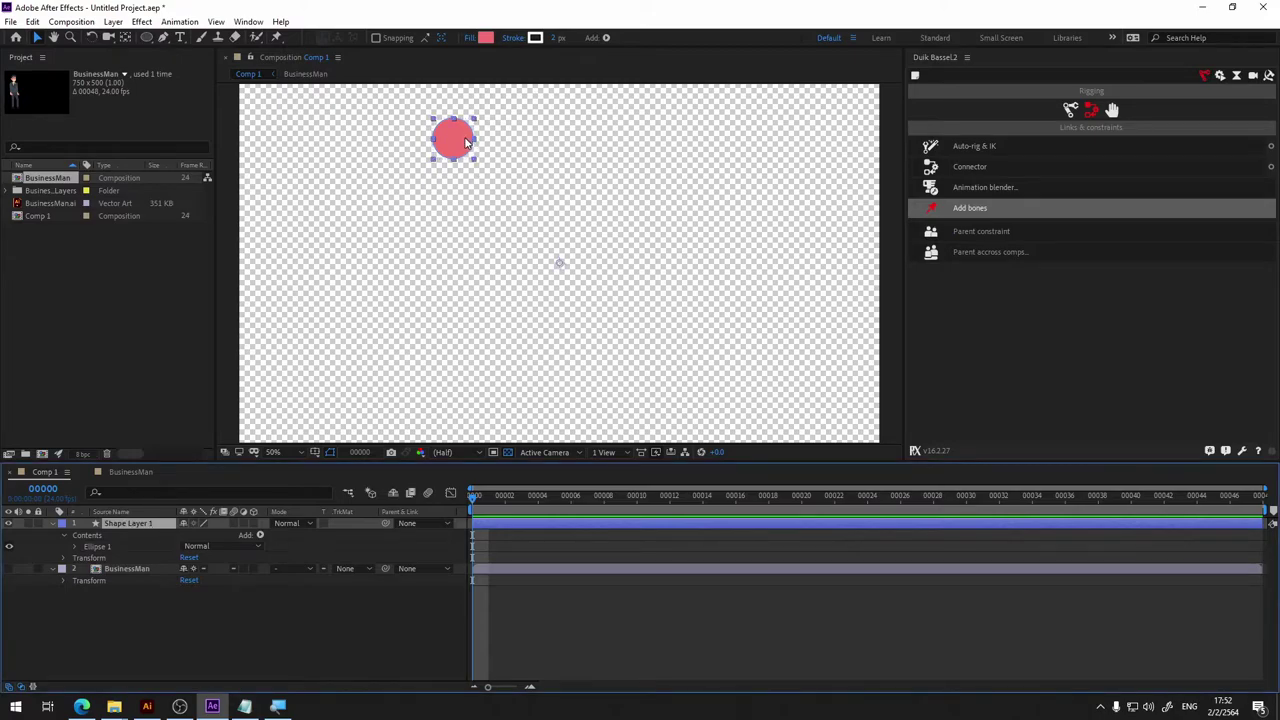
{"action": "left_click_drag", "start_coordinate": [466, 143], "coordinate": [463, 193]}
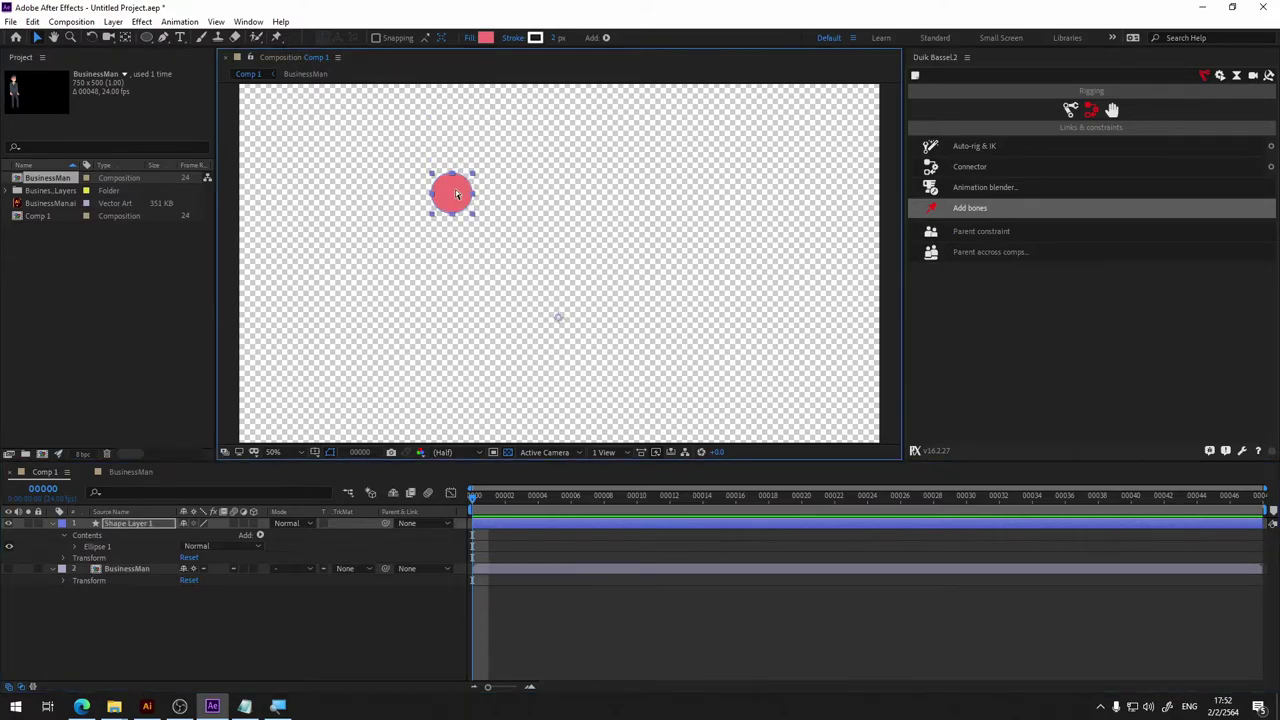
{"action": "key", "text": "ctrl+z"}
{"action": "left_click", "coordinate": [130, 522]}
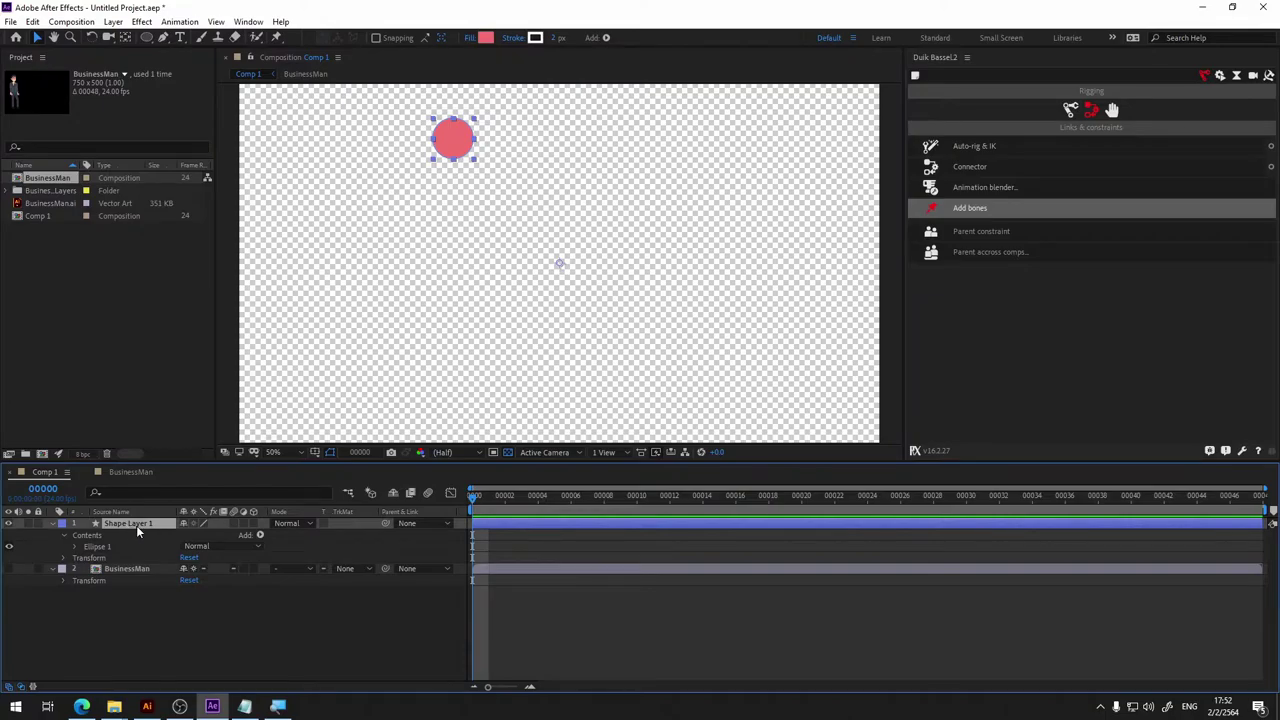
{"action": "left_click", "coordinate": [113, 654]}
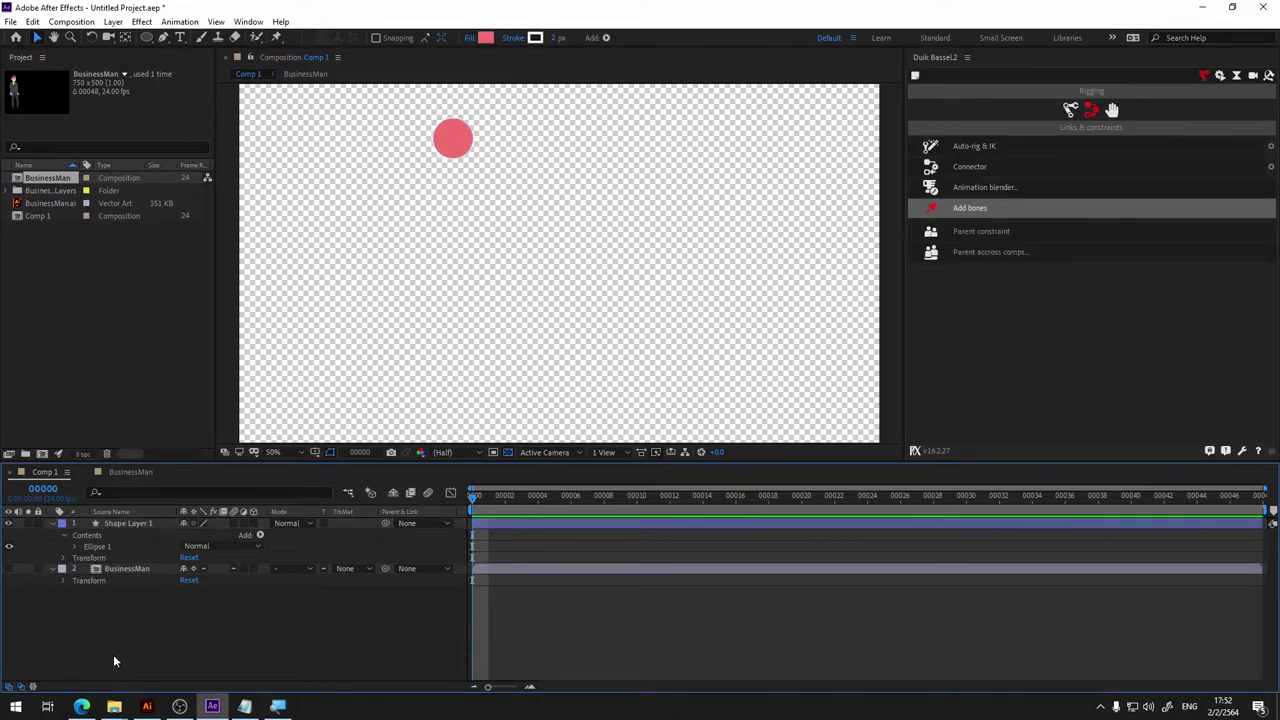
{"action": "key", "text": "ctrl+v"}
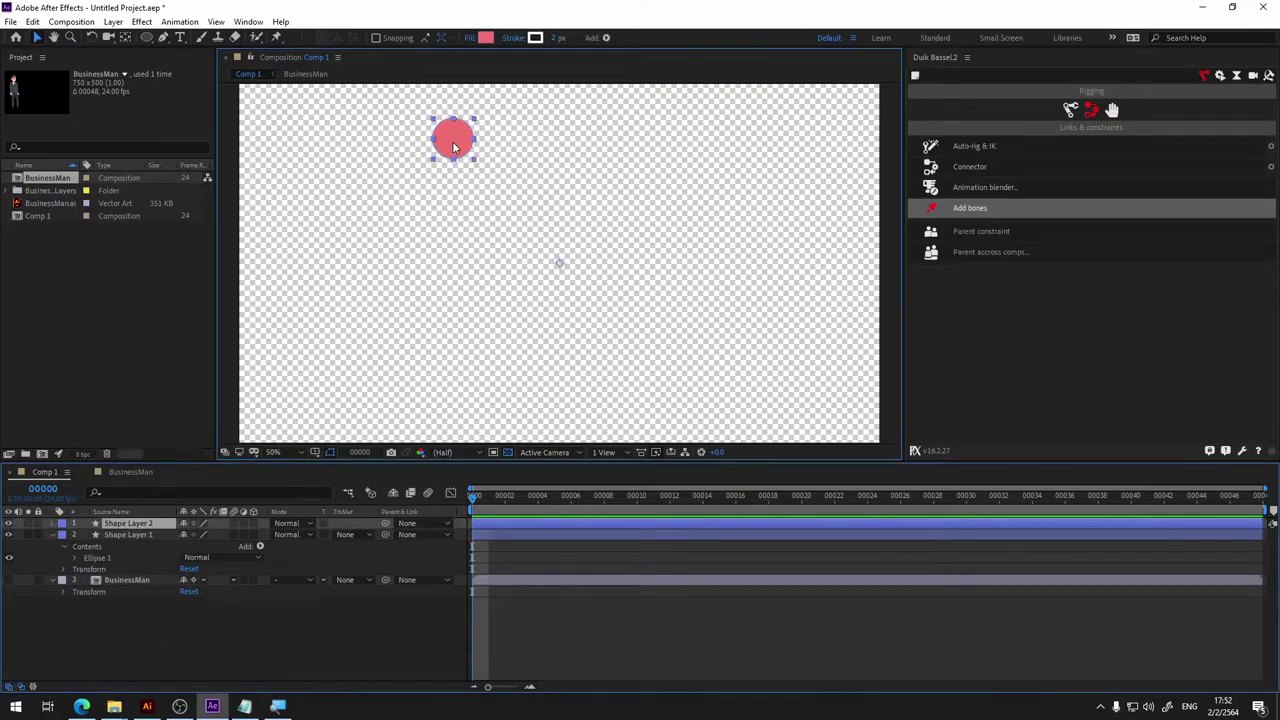
{"action": "mouse_move", "coordinate": [446, 148]}
{"action": "left_mouse_down"}
{"action": "mouse_move", "coordinate": [443, 349]}
{"action": "mouse_move", "coordinate": [440, 254]}
{"action": "left_mouse_up"}
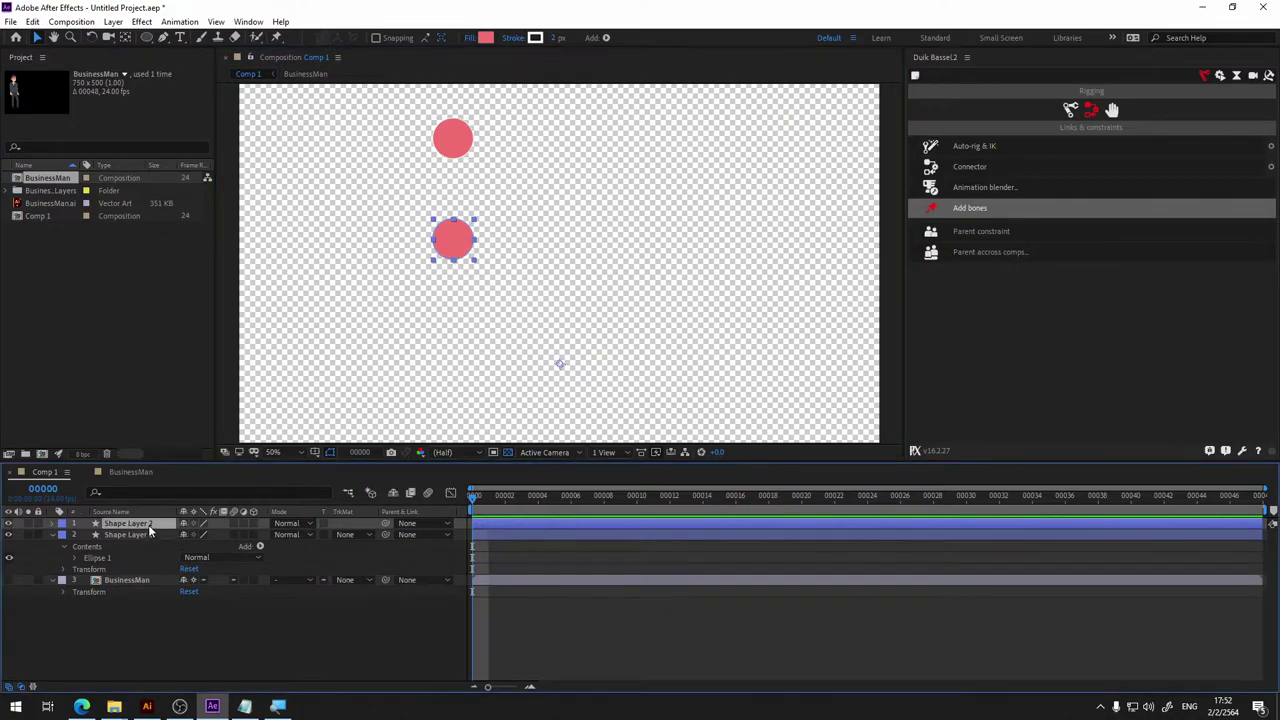
{"action": "key", "text": "ctrl+d"}
{"action": "left_click_drag", "start_coordinate": [463, 245], "coordinate": [460, 347]}
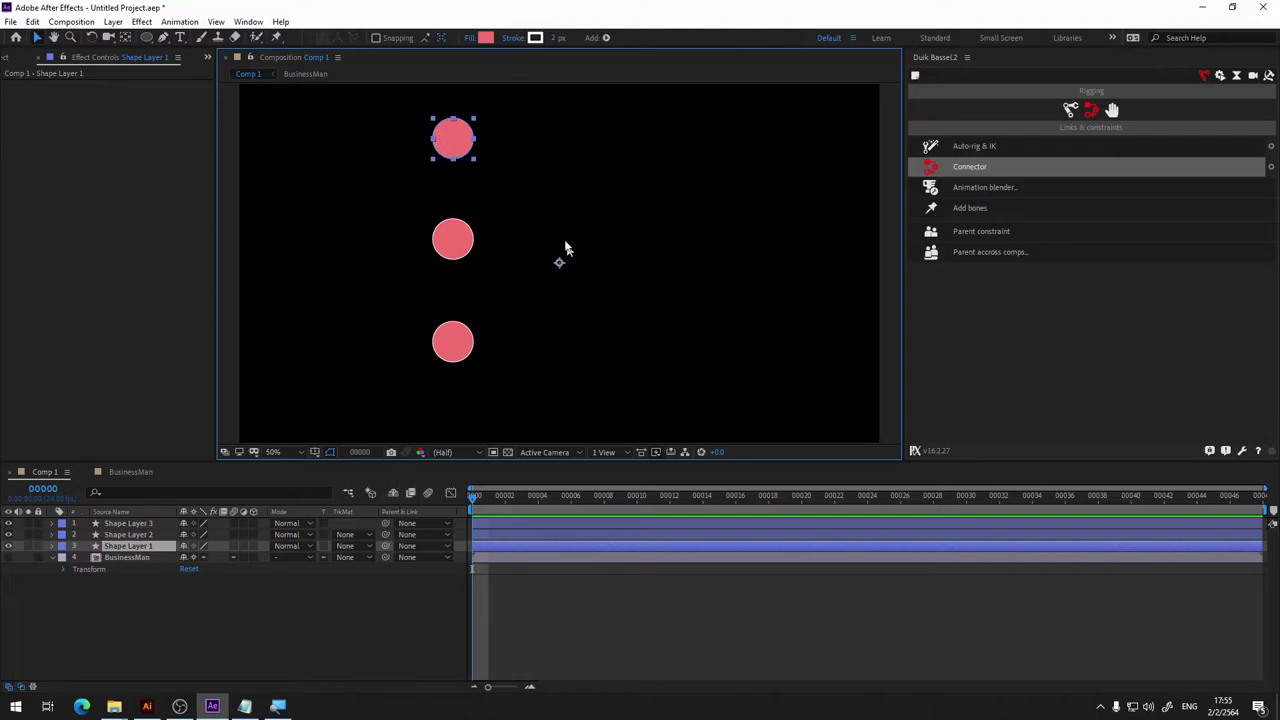
Test-rotate the top circle around the comp centre and swing it back to the top.
{"action": "left_click", "coordinate": [460, 246]}
{"action": "left_click", "coordinate": [469, 355]}
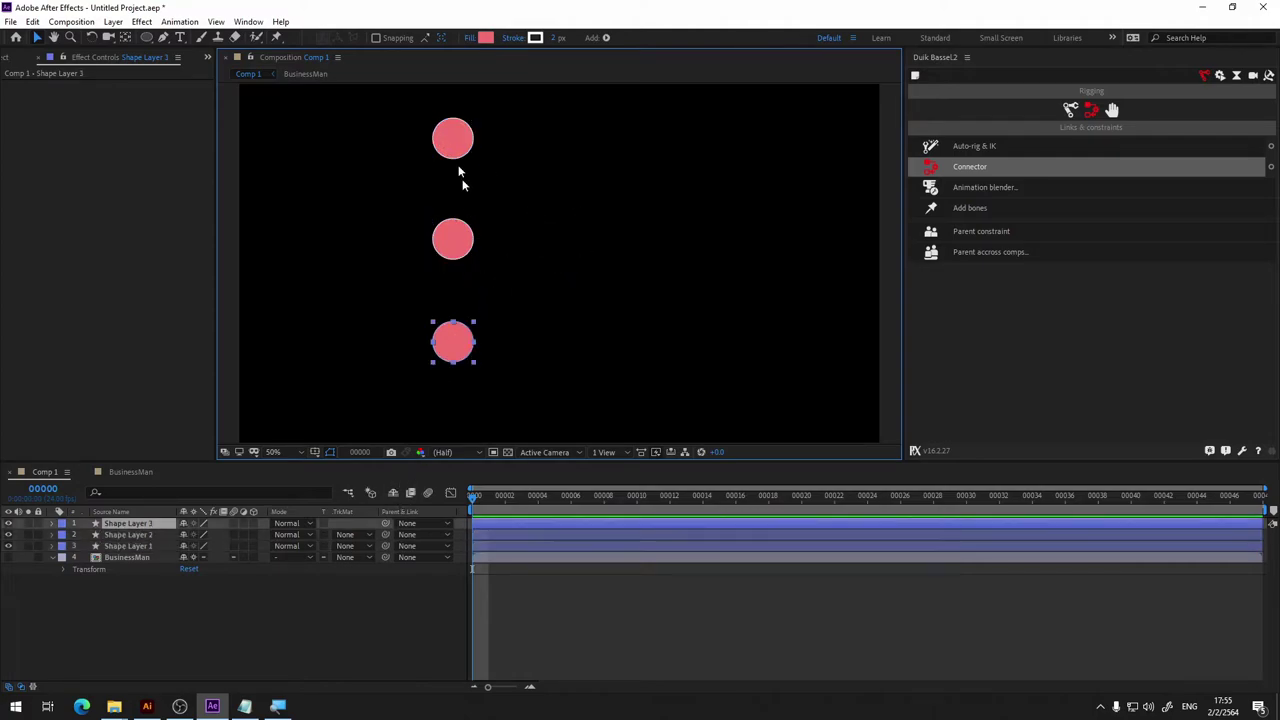
{"action": "left_click", "coordinate": [450, 150]}
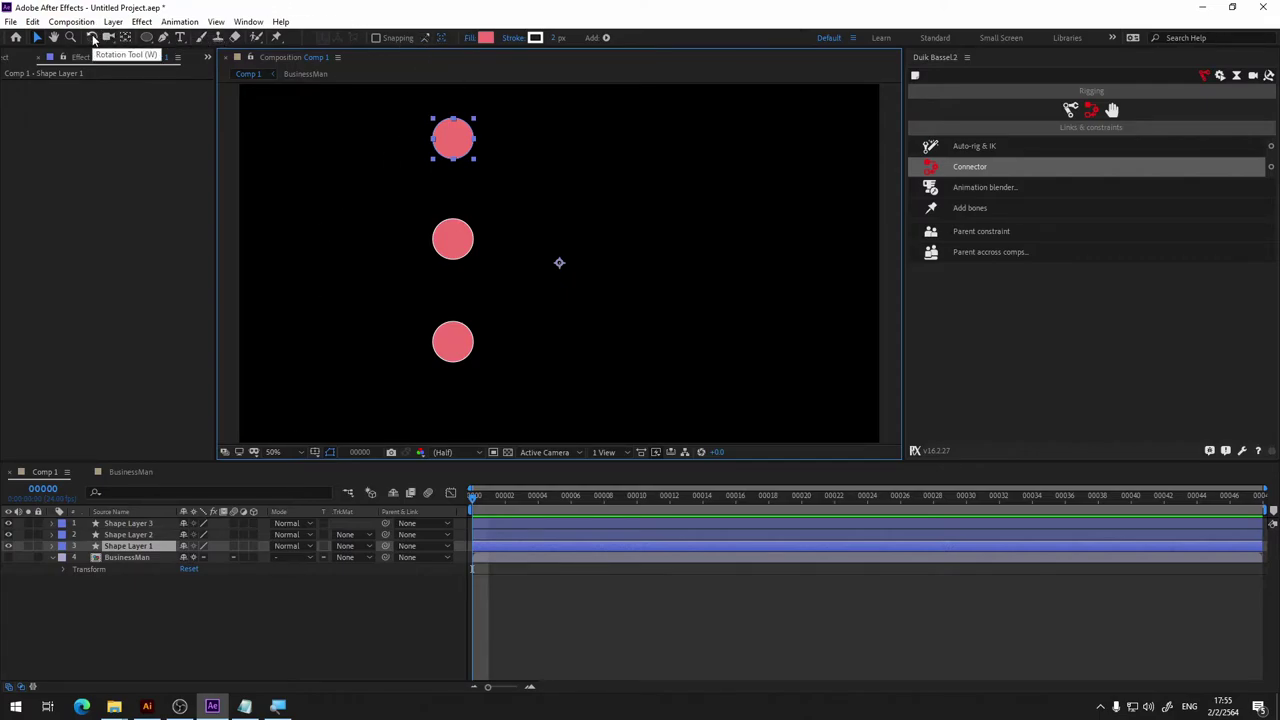
{"action": "left_click", "coordinate": [93, 37]}
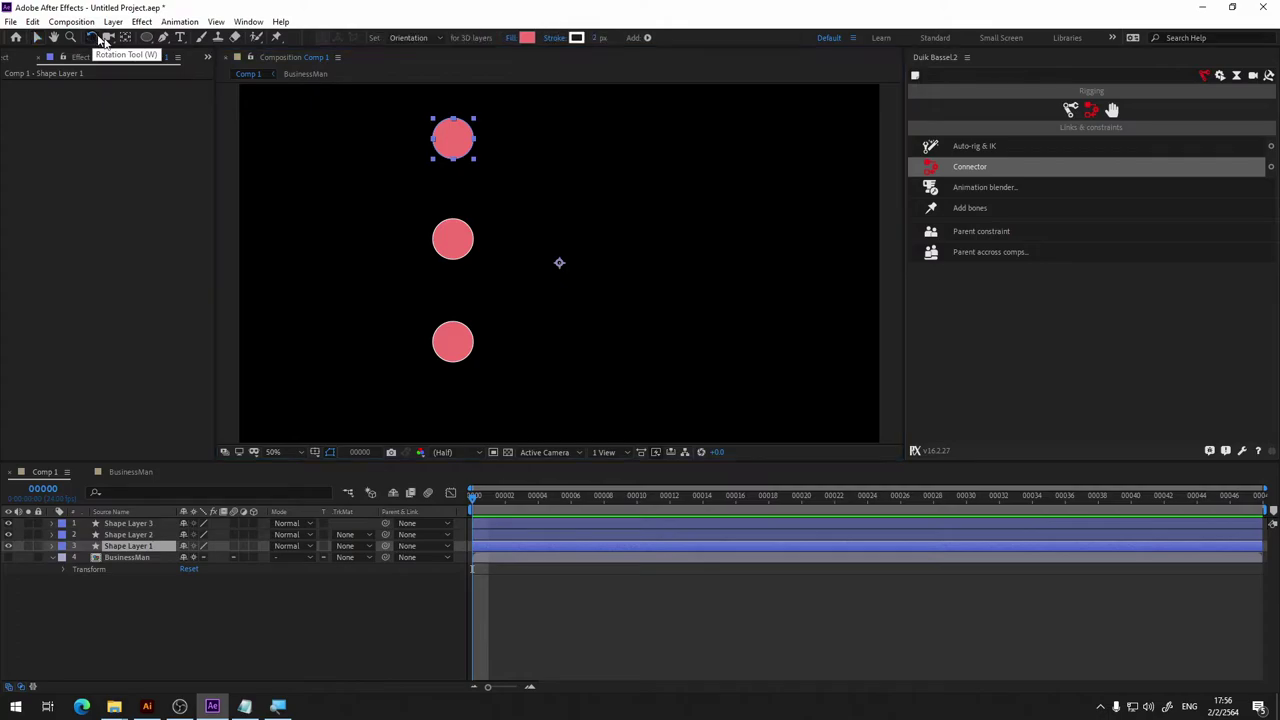
{"action": "left_click", "coordinate": [572, 301]}
{"action": "left_click", "coordinate": [450, 152]}
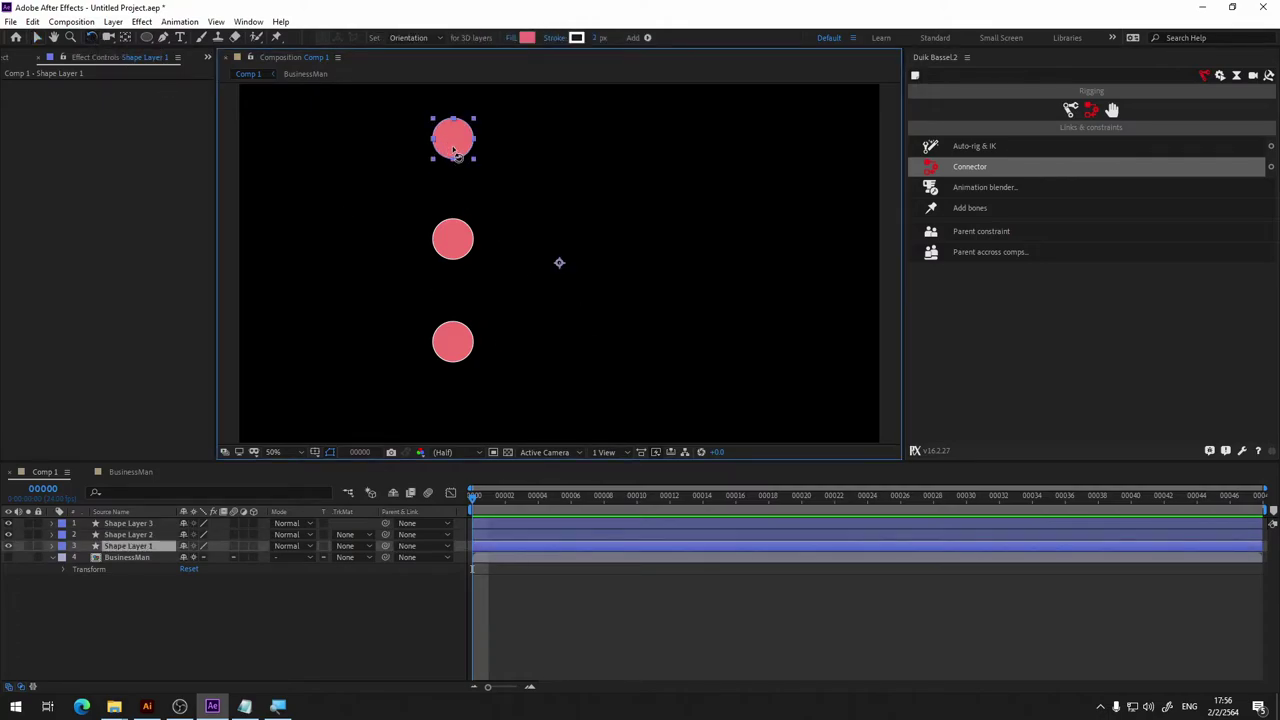
{"action": "mouse_move", "coordinate": [452, 155]}
{"action": "left_mouse_down"}
{"action": "mouse_move", "coordinate": [457, 511]}
{"action": "mouse_move", "coordinate": [760, 372]}
{"action": "mouse_move", "coordinate": [521, 556]}
{"action": "left_mouse_up"}
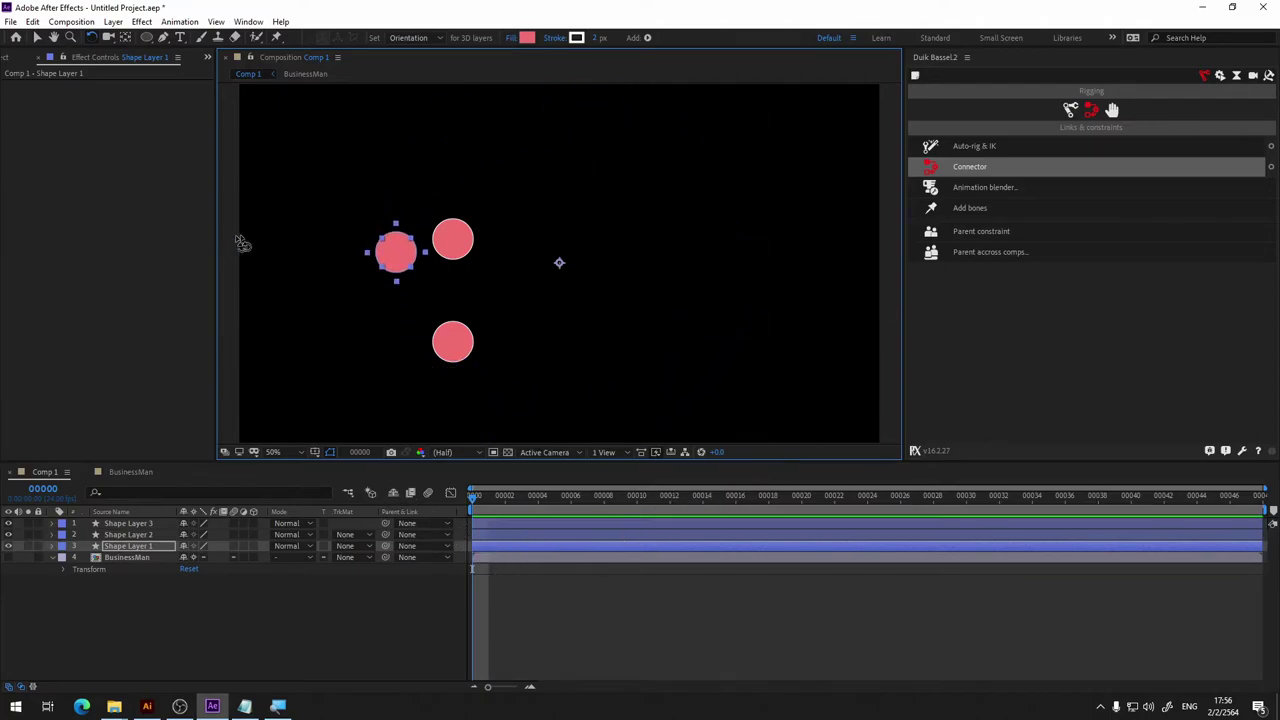
{"action": "left_click_drag", "start_coordinate": [521, 556], "coordinate": [289, 234]}
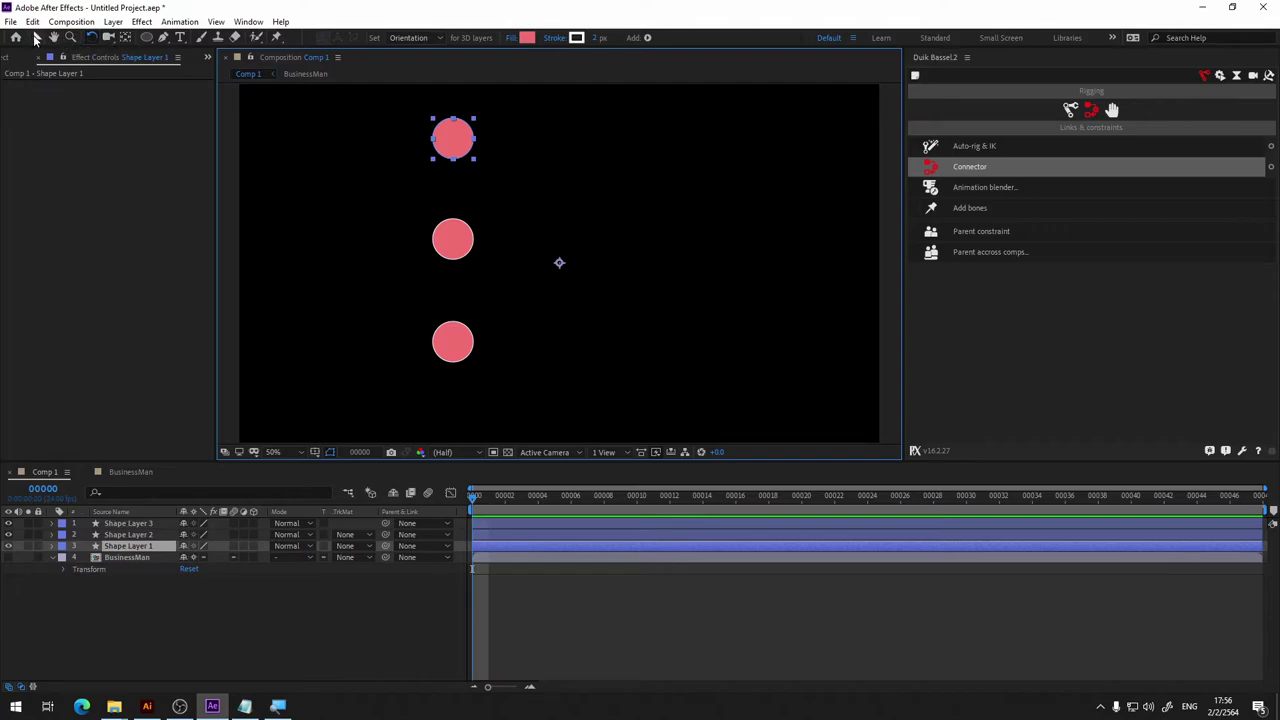
{"action": "left_click", "coordinate": [35, 38]}
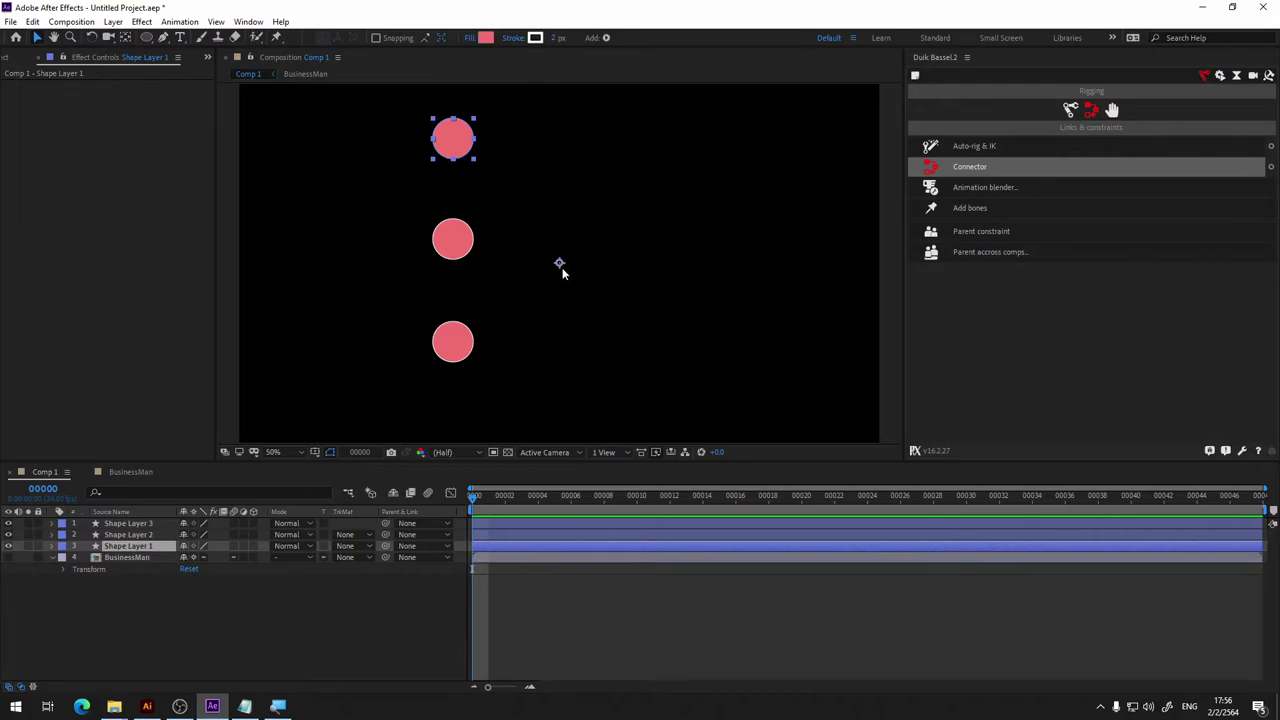
Centre the anchor points of the top and middle circles with the Pan Behind (Y) tool.
{"action": "key", "text": "y"}
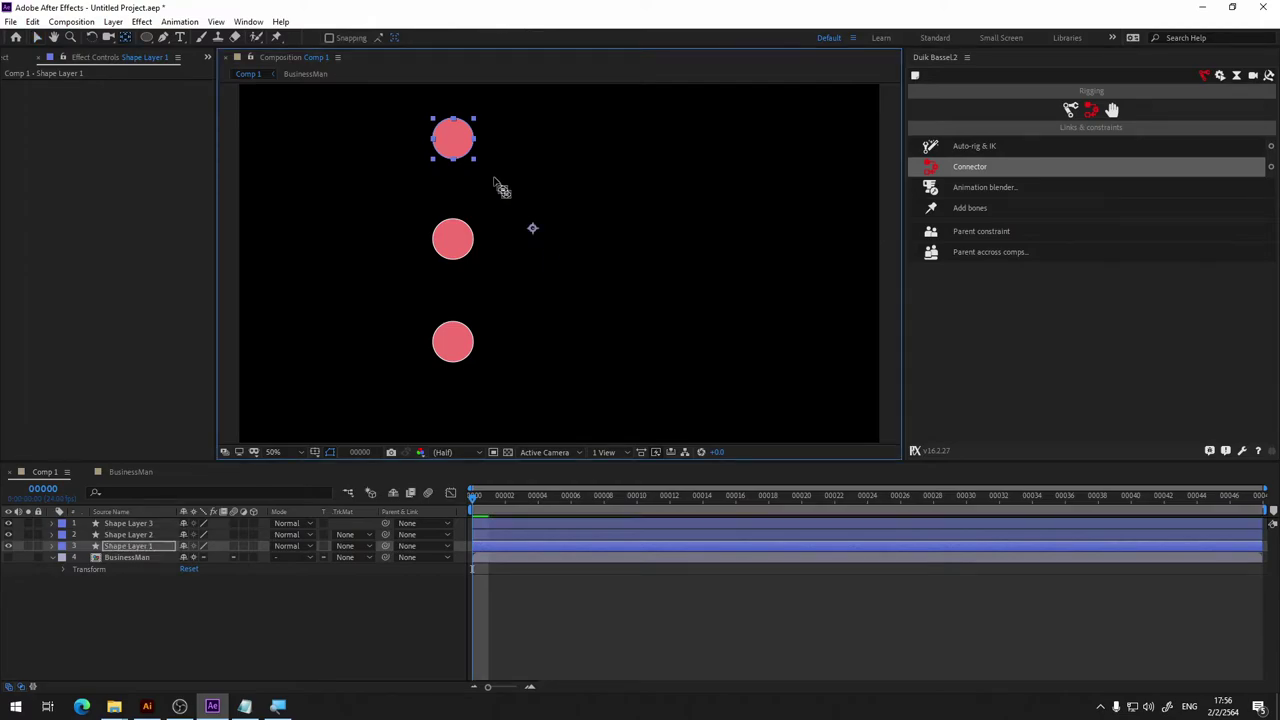
{"action": "left_click_drag", "start_coordinate": [457, 135], "coordinate": [462, 145]}
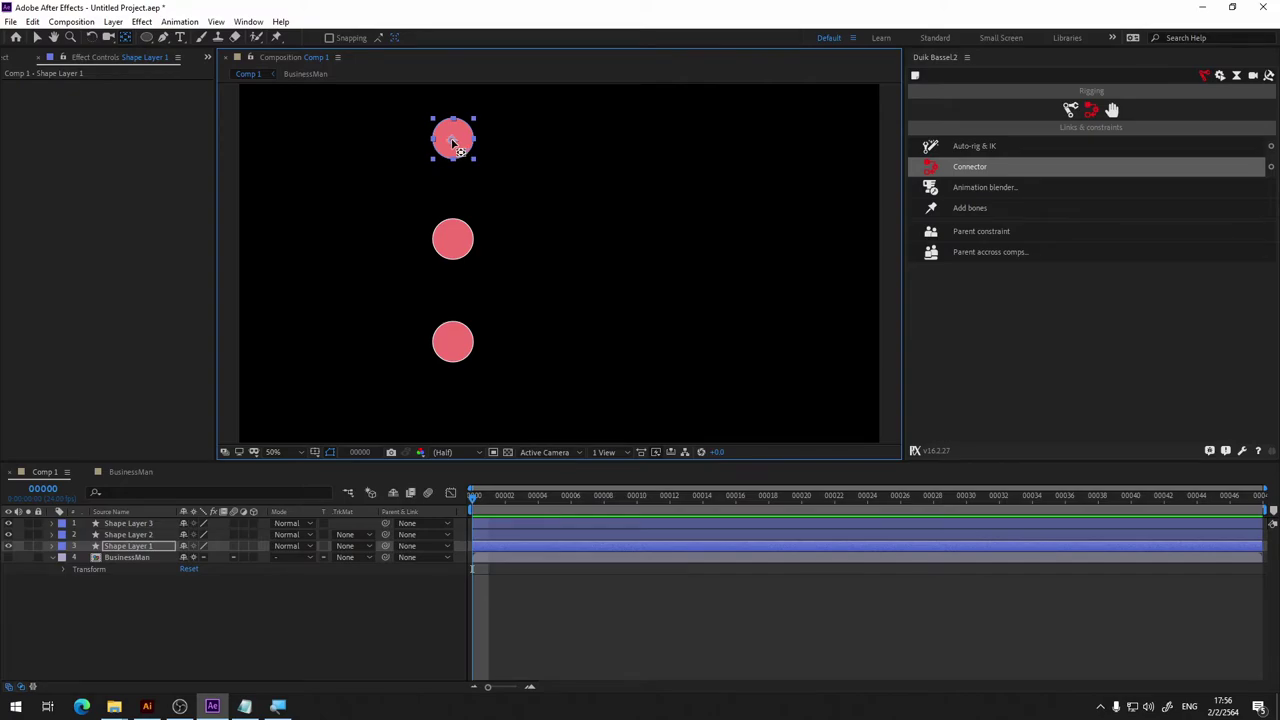
{"action": "left_click_drag", "start_coordinate": [455, 145], "coordinate": [453, 140]}
{"action": "key", "text": "v"}
{"action": "left_click", "coordinate": [461, 242]}
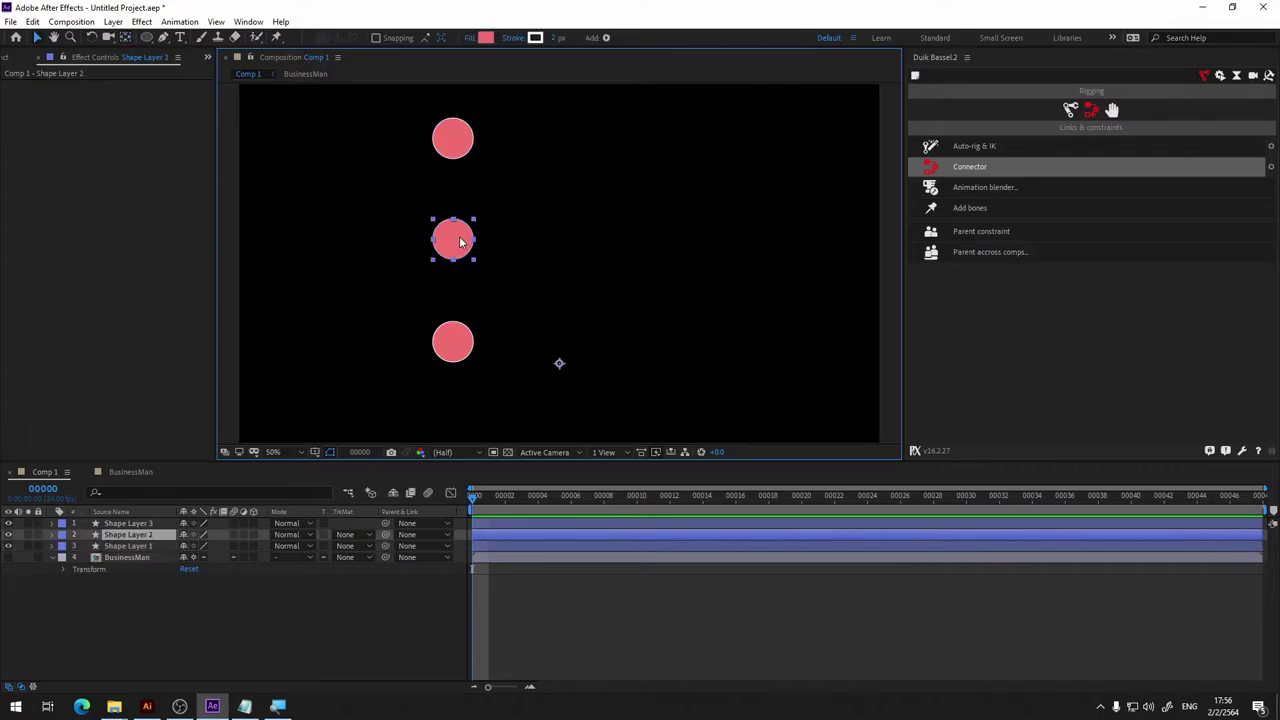
{"action": "key", "text": "y"}
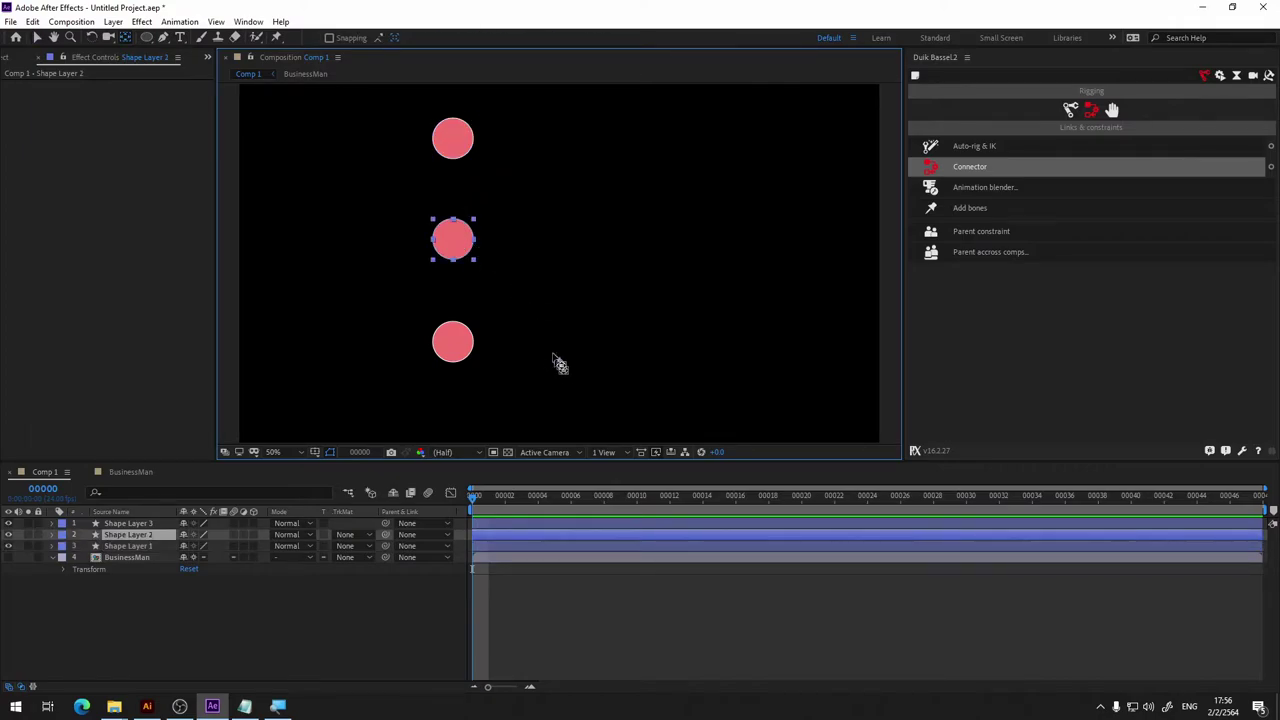
{"action": "left_click_drag", "start_coordinate": [558, 362], "coordinate": [452, 246]}
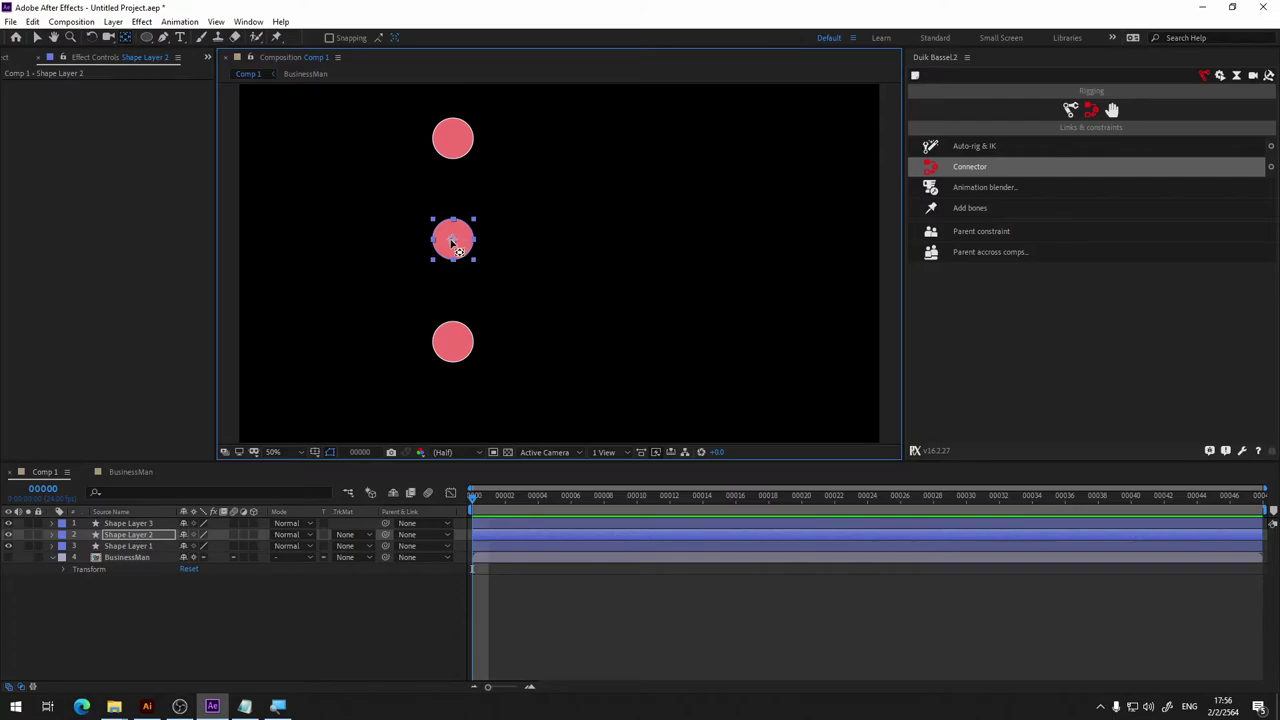
{"action": "key", "text": "v"}
Bring Shape Layer 3's stray anchor point onto the bottom circle's centre.
{"action": "left_click", "coordinate": [457, 350]}
{"action": "key", "text": "y"}
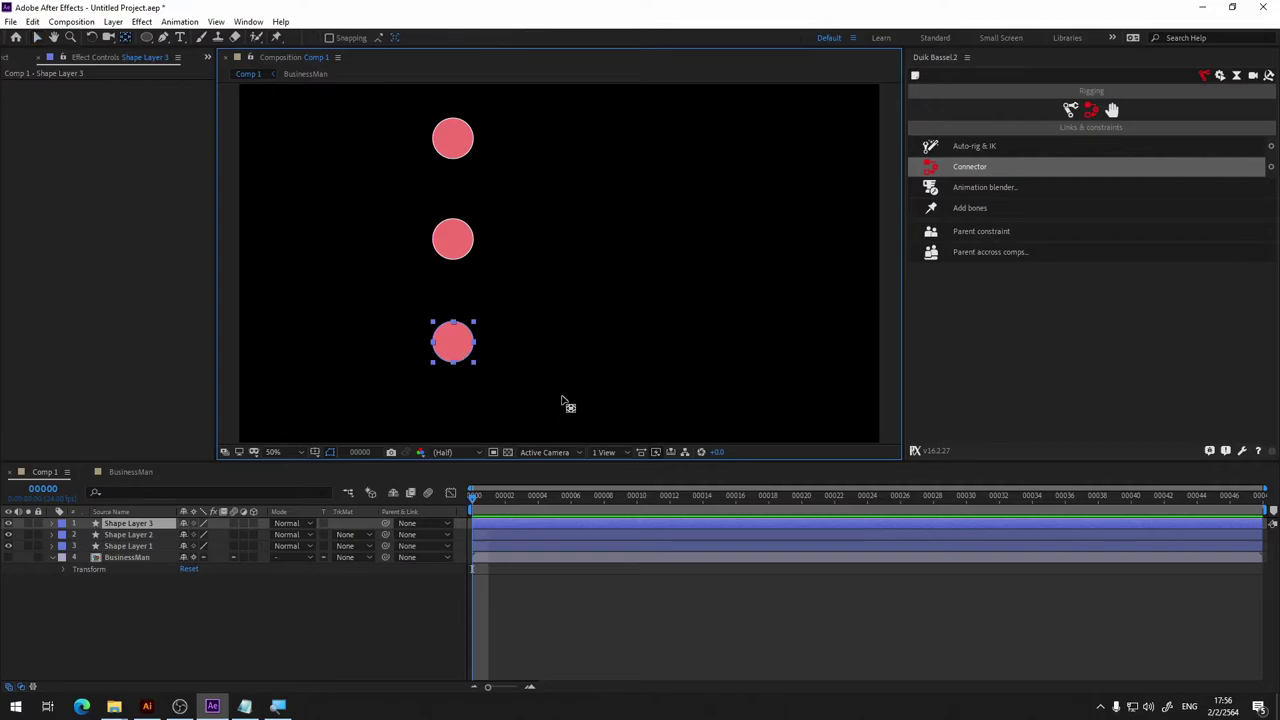
{"action": "key", "text": "comma"}
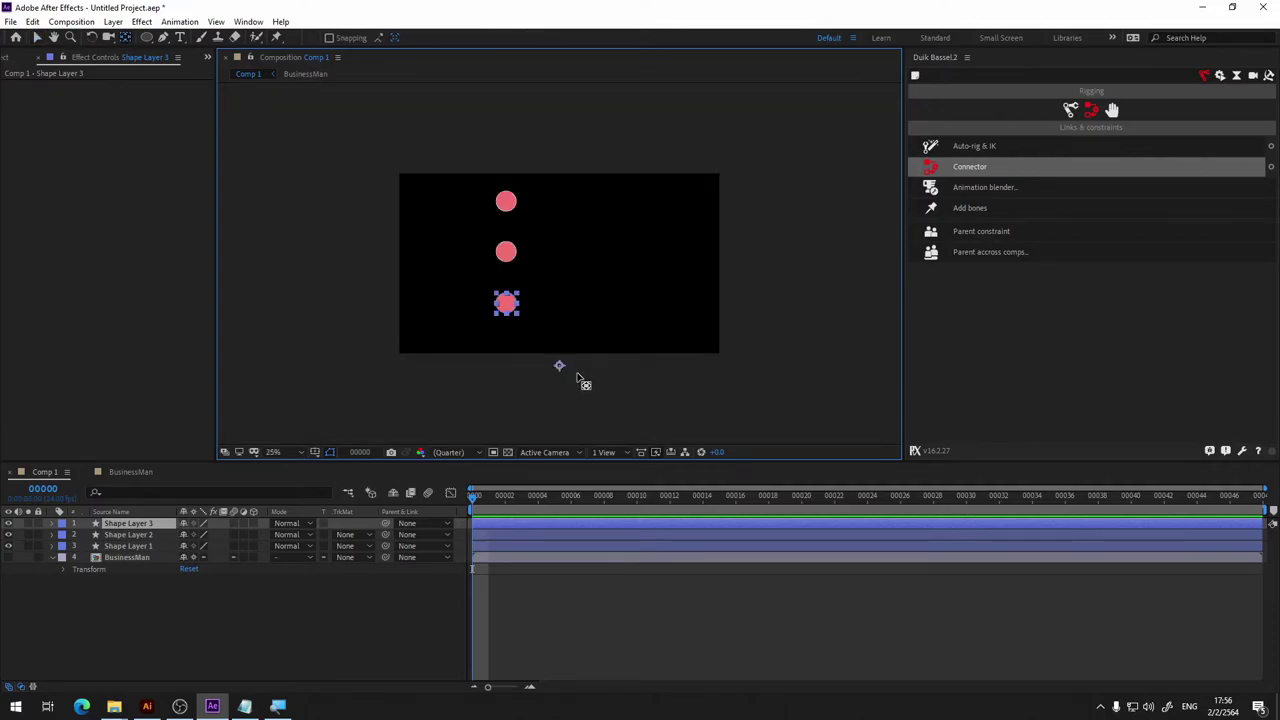
{"action": "left_click_drag", "start_coordinate": [559, 365], "coordinate": [506, 304]}
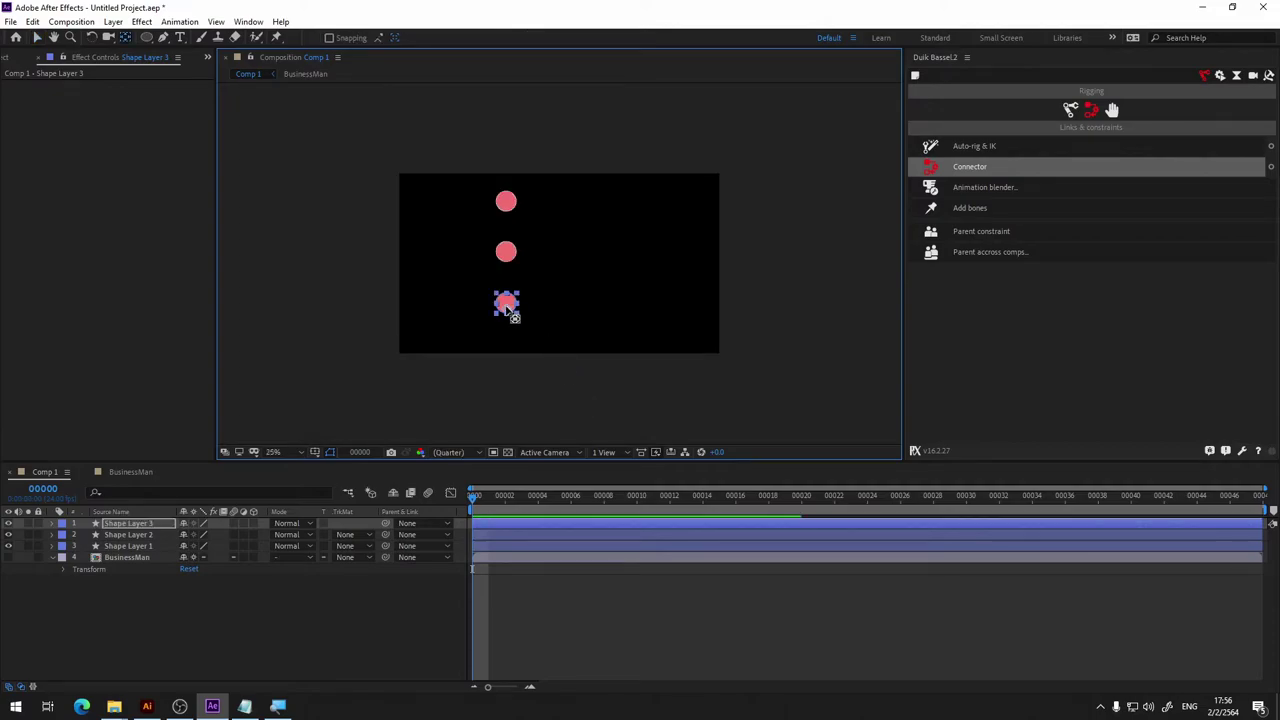
{"action": "key", "text": "period"}
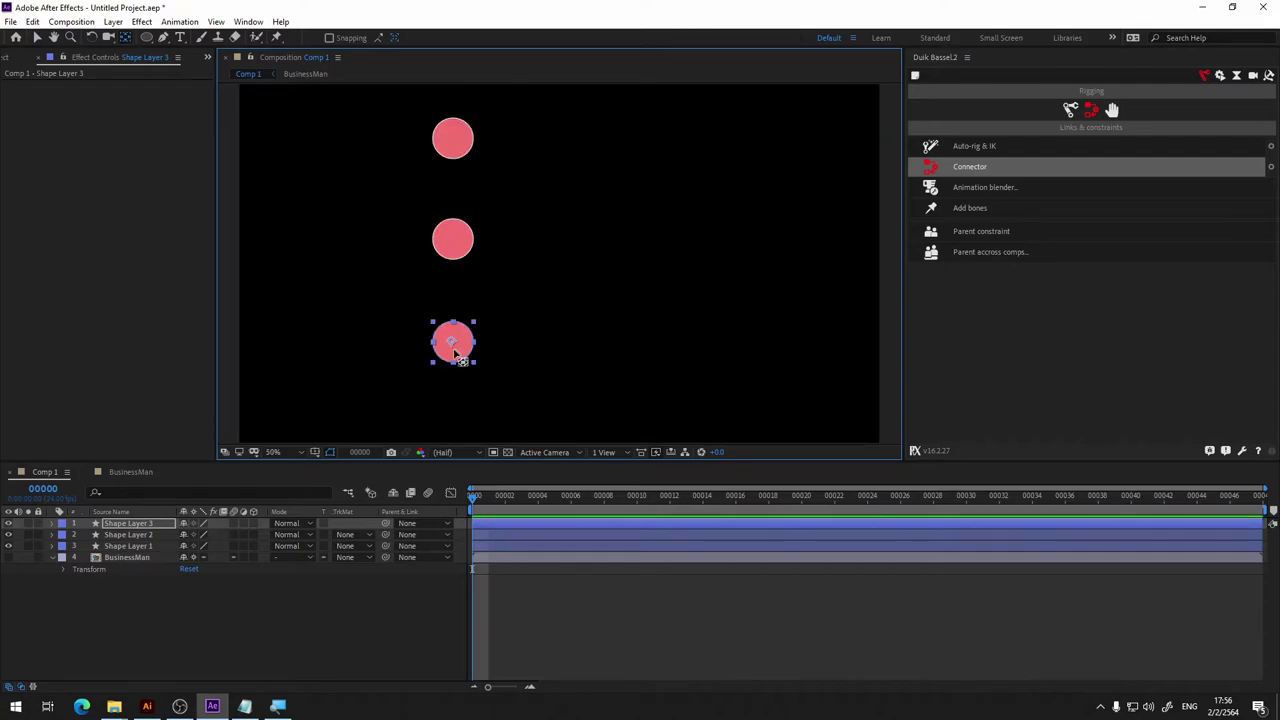
{"action": "left_click_drag", "start_coordinate": [454, 345], "coordinate": [457, 348]}
{"action": "key", "text": "v"}
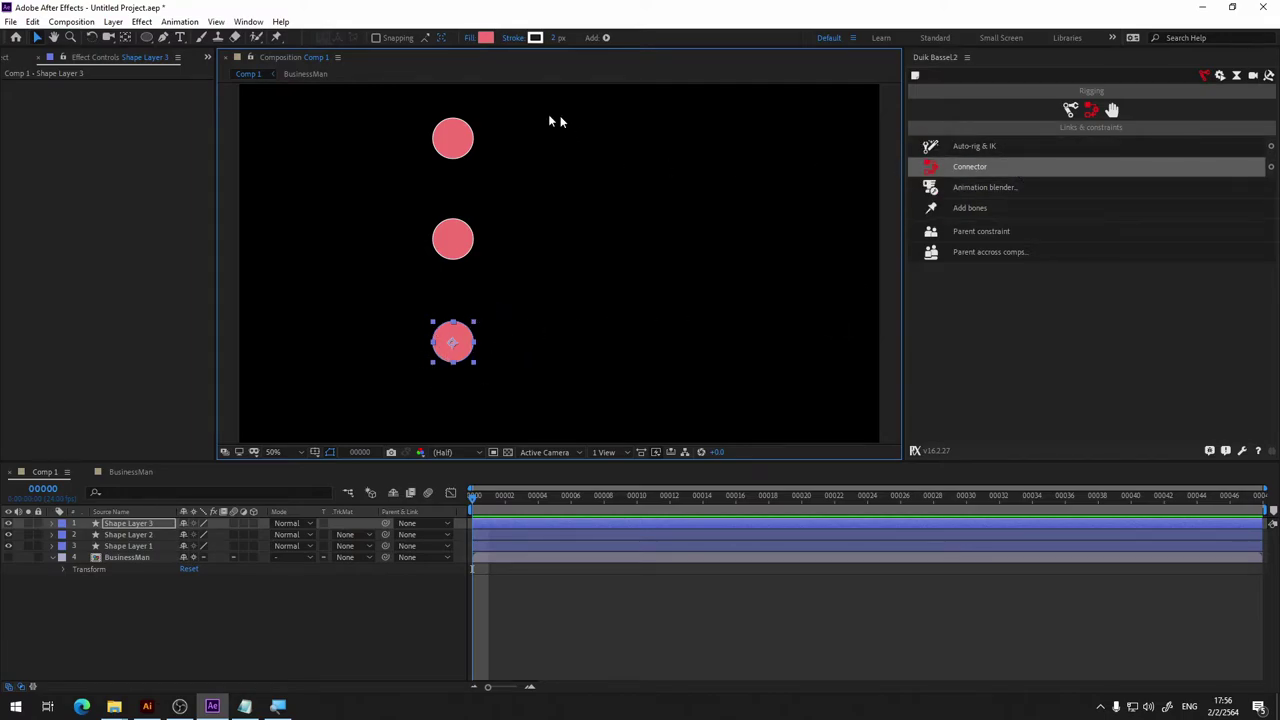
Select Shape Layers 1–3 and run Duik Bassel's Auto-rig & IK on them.
{"action": "left_click", "coordinate": [125, 546]}
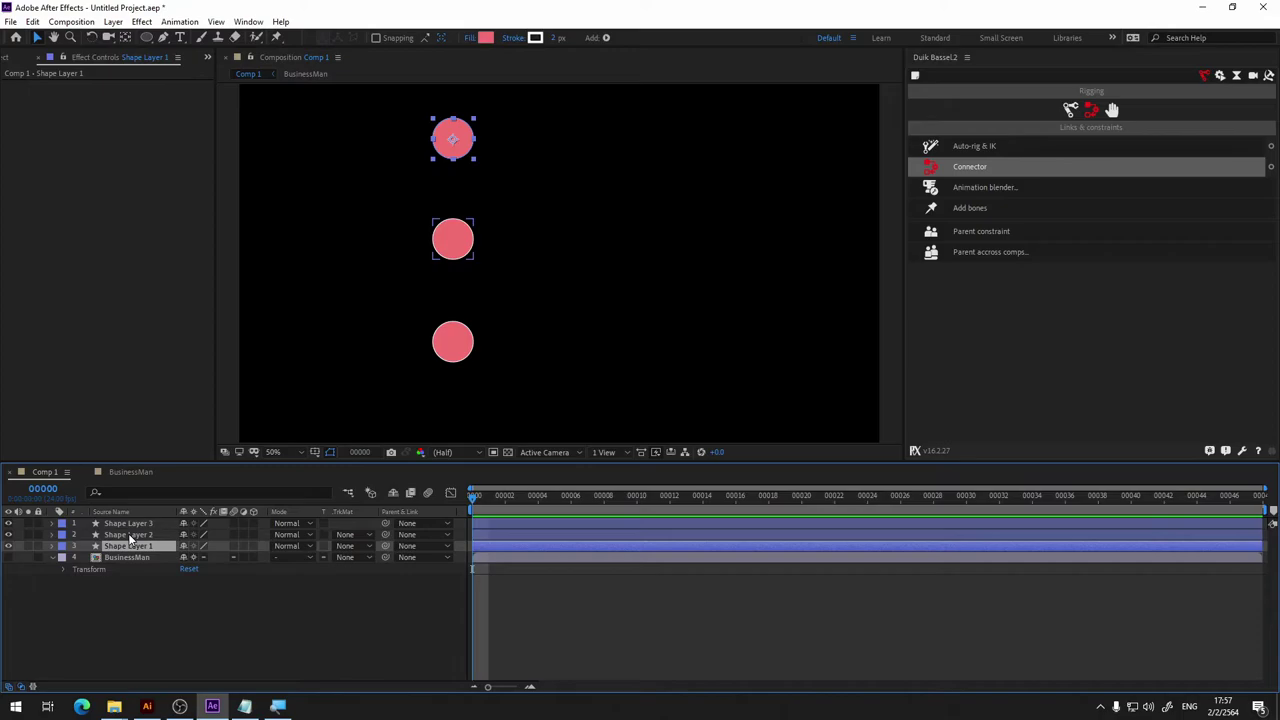
{"action": "left_click", "coordinate": [130, 535], "text": "ctrl"}
{"action": "left_click", "coordinate": [133, 523], "text": "ctrl"}
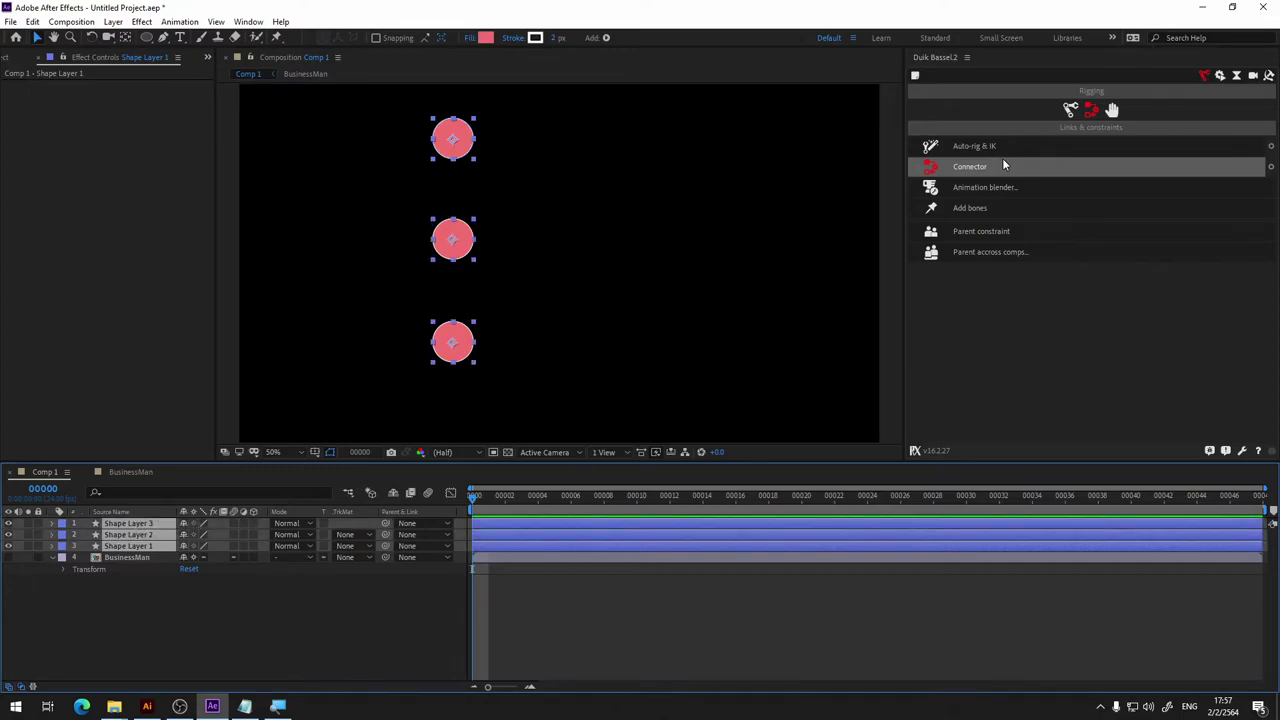
{"action": "left_click", "coordinate": [968, 148]}
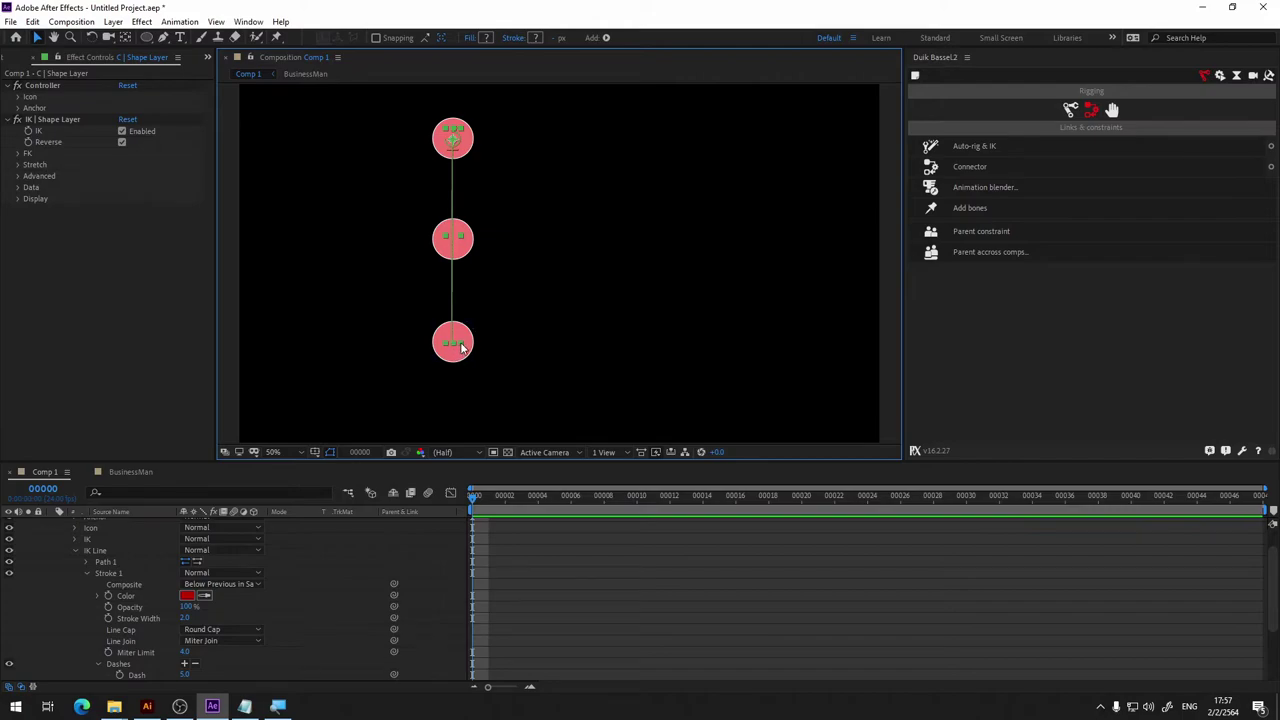
Swing the top IK controller to check the chain bends, then undo to the straight pose.
{"action": "left_click", "coordinate": [480, 338]}
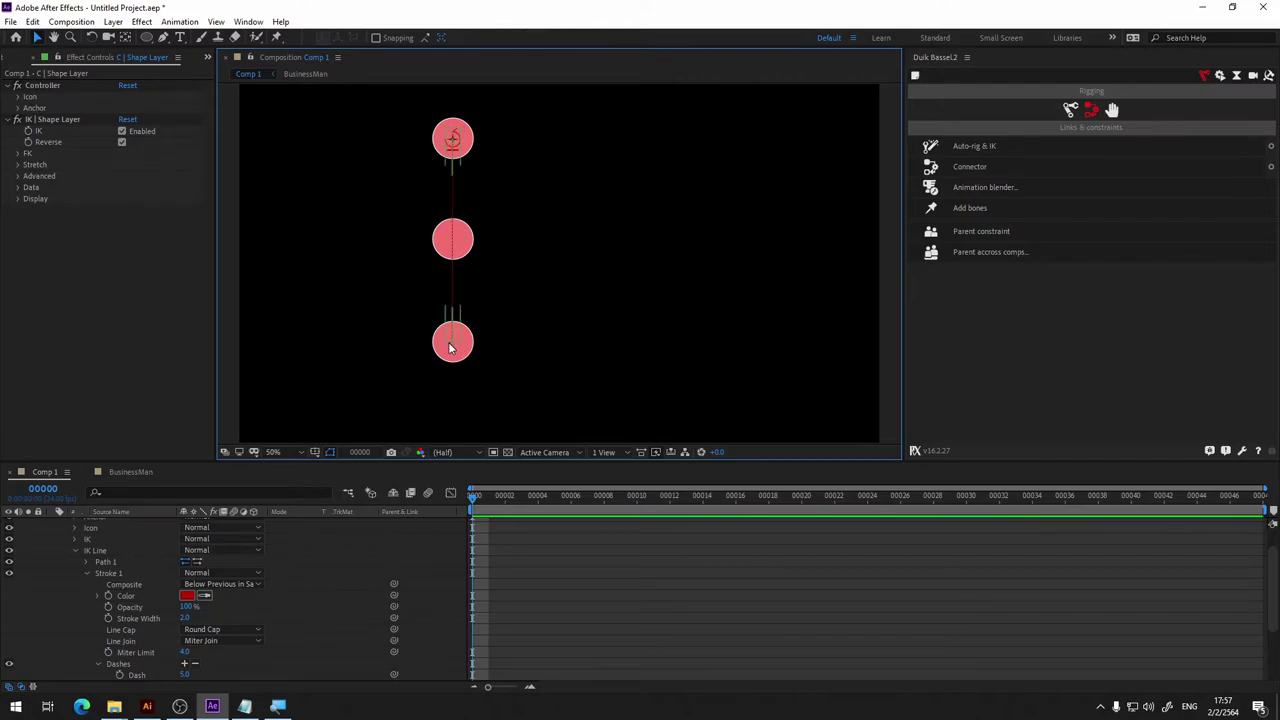
{"action": "left_click", "coordinate": [459, 140]}
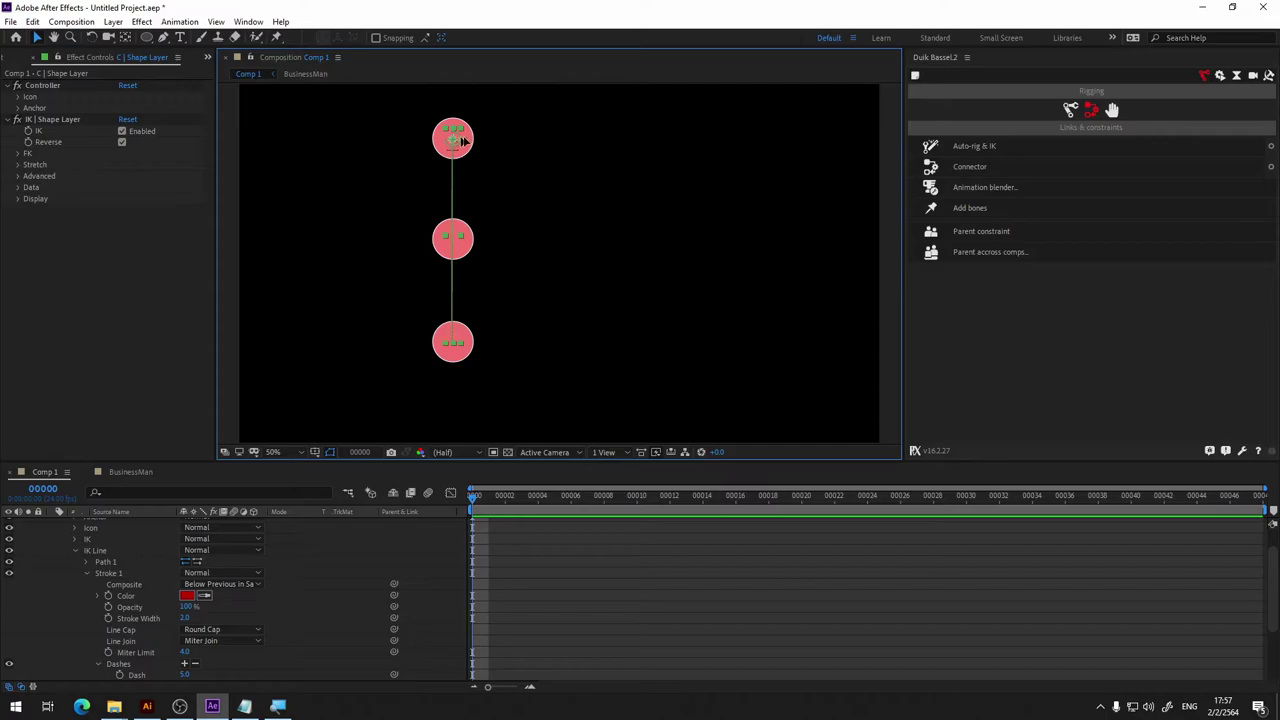
{"action": "left_click_drag", "start_coordinate": [452, 141], "coordinate": [427, 155]}
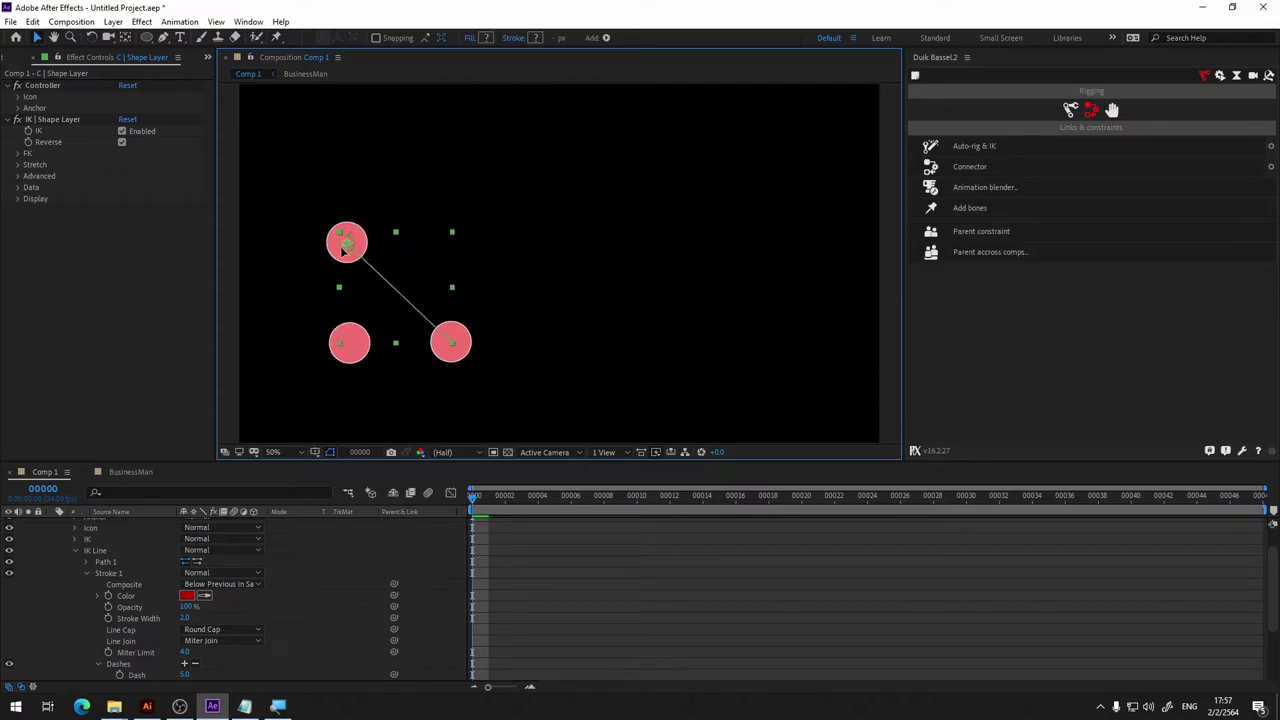
{"action": "mouse_move", "coordinate": [427, 155]}
{"action": "left_mouse_down"}
{"action": "mouse_move", "coordinate": [306, 216]}
{"action": "mouse_move", "coordinate": [293, 198]}
{"action": "mouse_move", "coordinate": [322, 183]}
{"action": "left_mouse_up"}
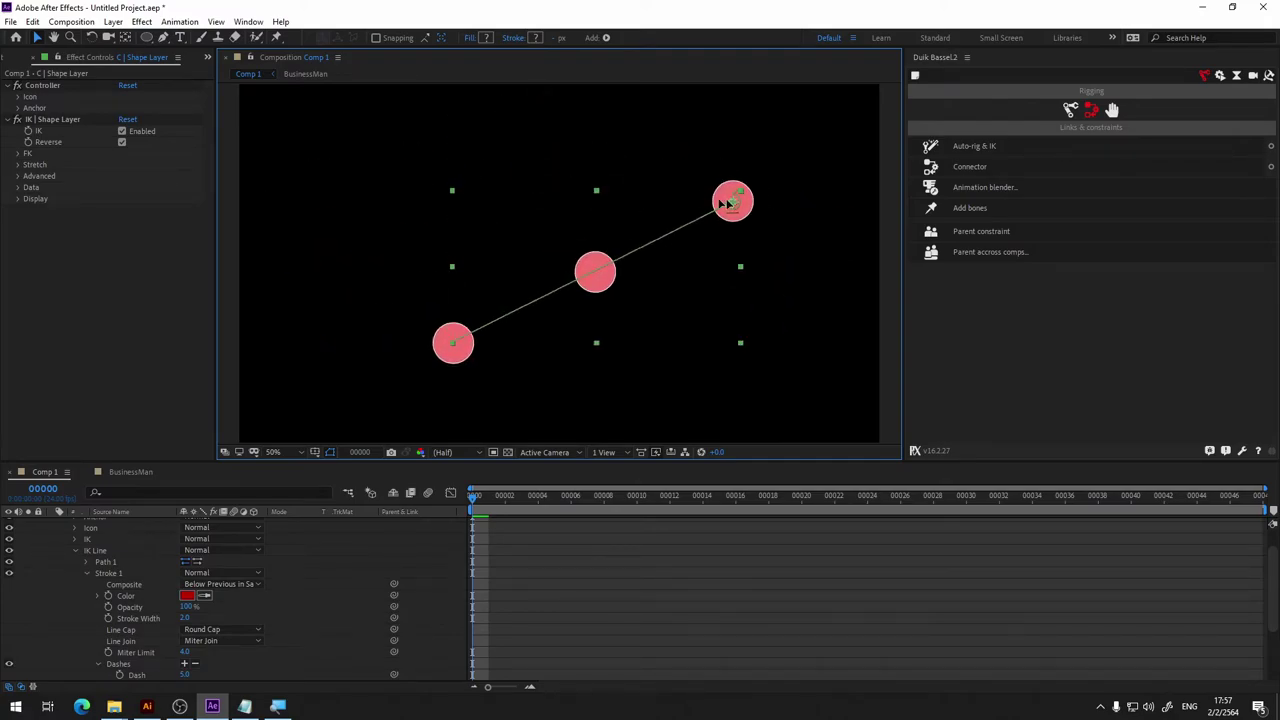
{"action": "mouse_move", "coordinate": [322, 183]}
{"action": "left_mouse_down"}
{"action": "mouse_move", "coordinate": [610, 159]}
{"action": "mouse_move", "coordinate": [645, 165]}
{"action": "mouse_move", "coordinate": [400, 155]}
{"action": "mouse_move", "coordinate": [666, 197]}
{"action": "left_mouse_up"}
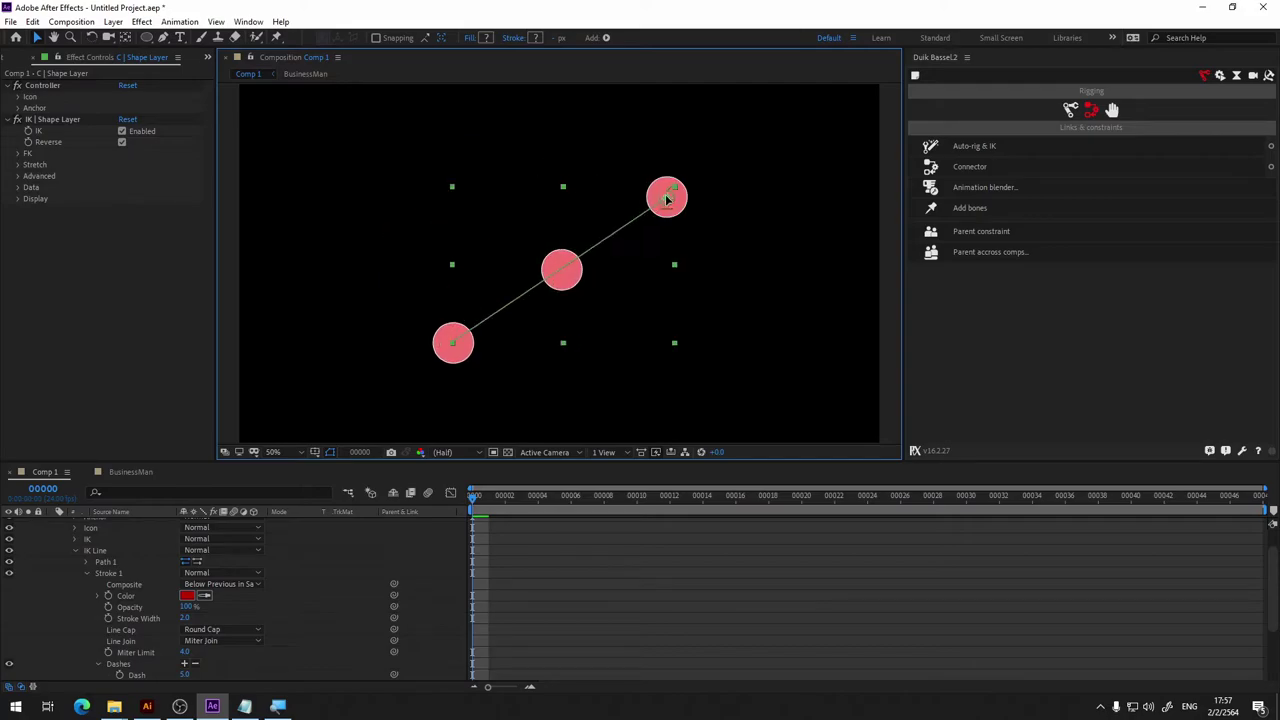
{"action": "key", "text": "ctrl+z"}
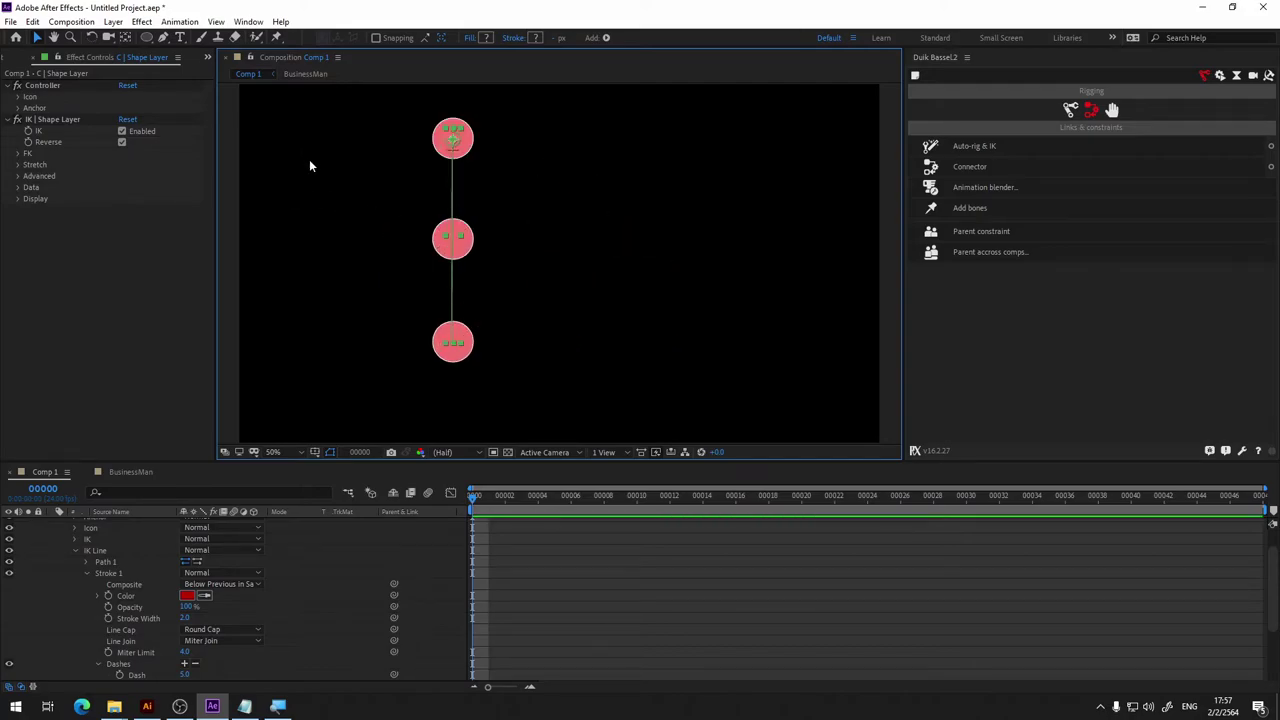
Add a Duik bone for the middle circle and bend the chain with the top controller.
{"action": "left_click", "coordinate": [962, 210]}
{"action": "left_click", "coordinate": [466, 244]}
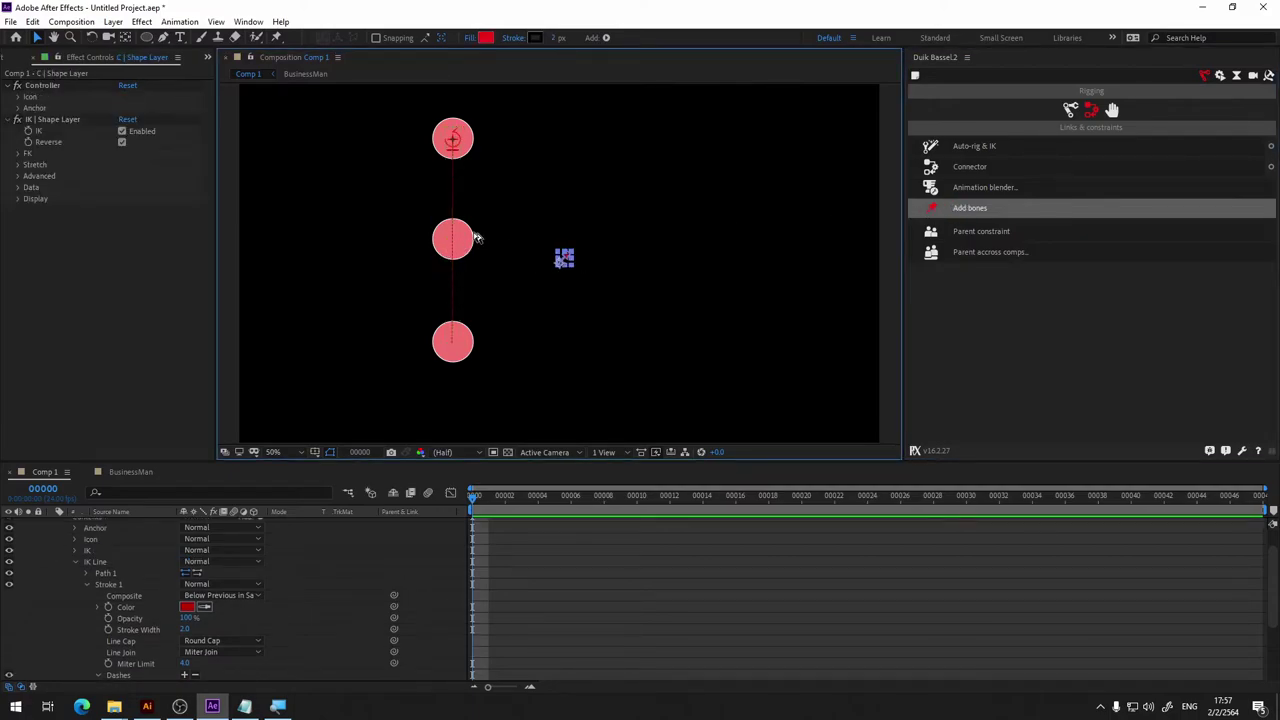
{"action": "left_click", "coordinate": [466, 244]}
{"action": "left_click", "coordinate": [980, 208]}
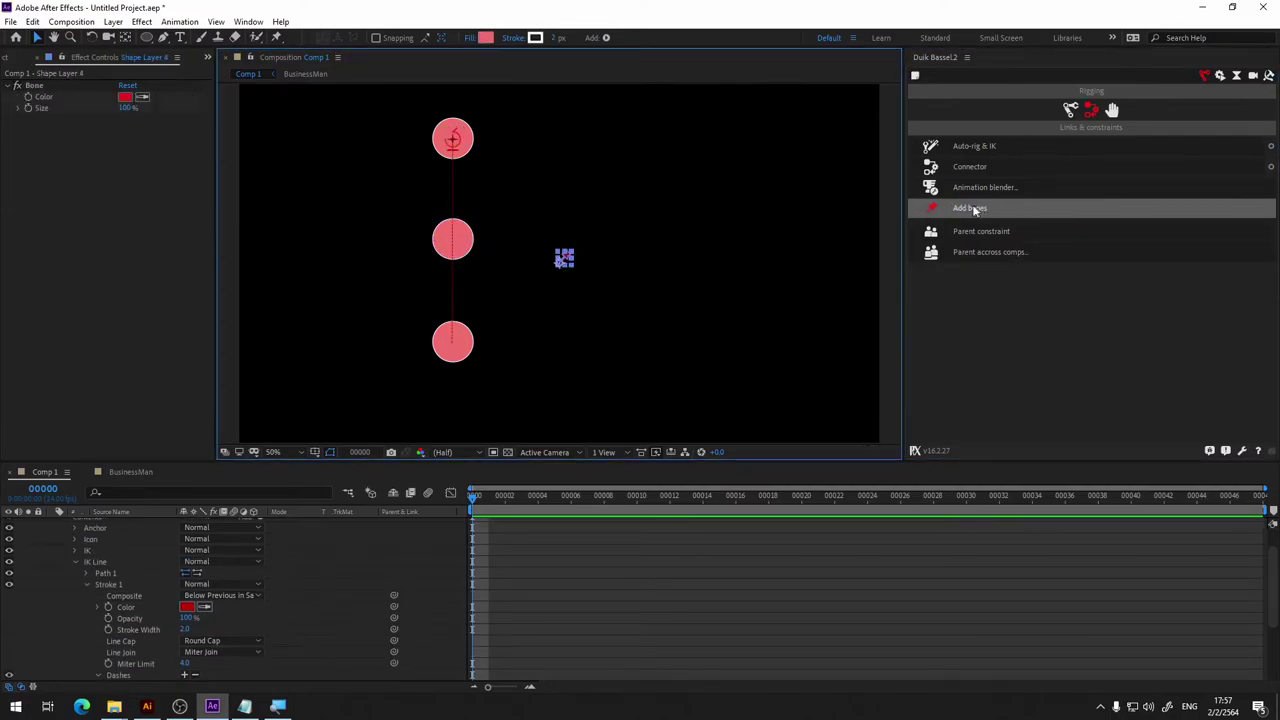
{"action": "left_click_drag", "start_coordinate": [564, 258], "coordinate": [455, 243]}
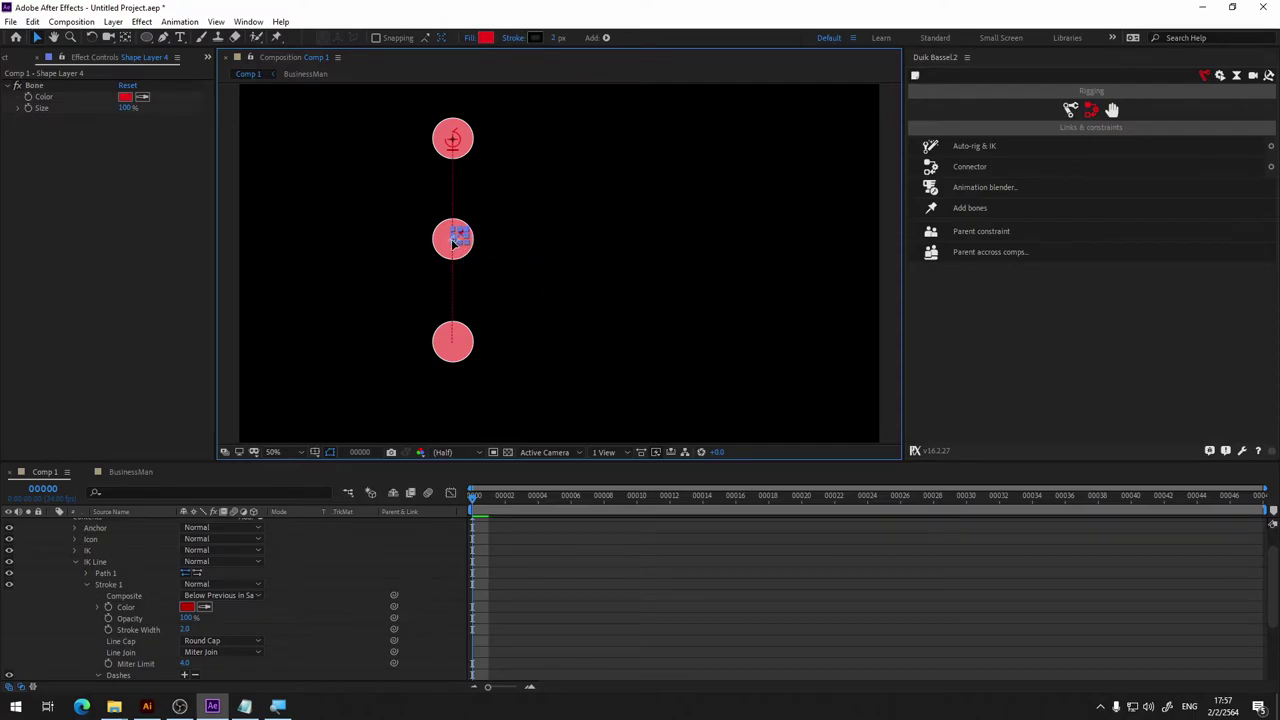
{"action": "left_click", "coordinate": [453, 146]}
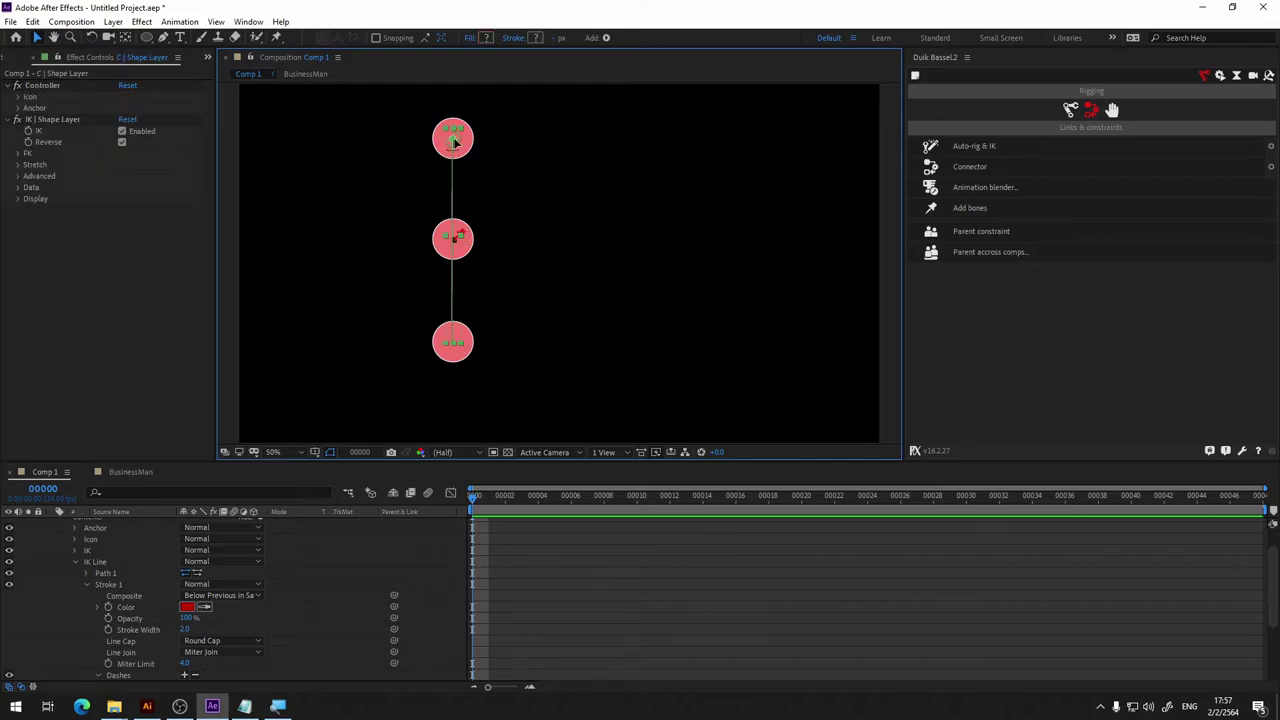
{"action": "left_click_drag", "start_coordinate": [453, 143], "coordinate": [526, 150]}
Undo the bend and the rig, then deselect all layers.
{"action": "key", "text": "ctrl+z"}
{"action": "key", "text": "ctrl+z"}
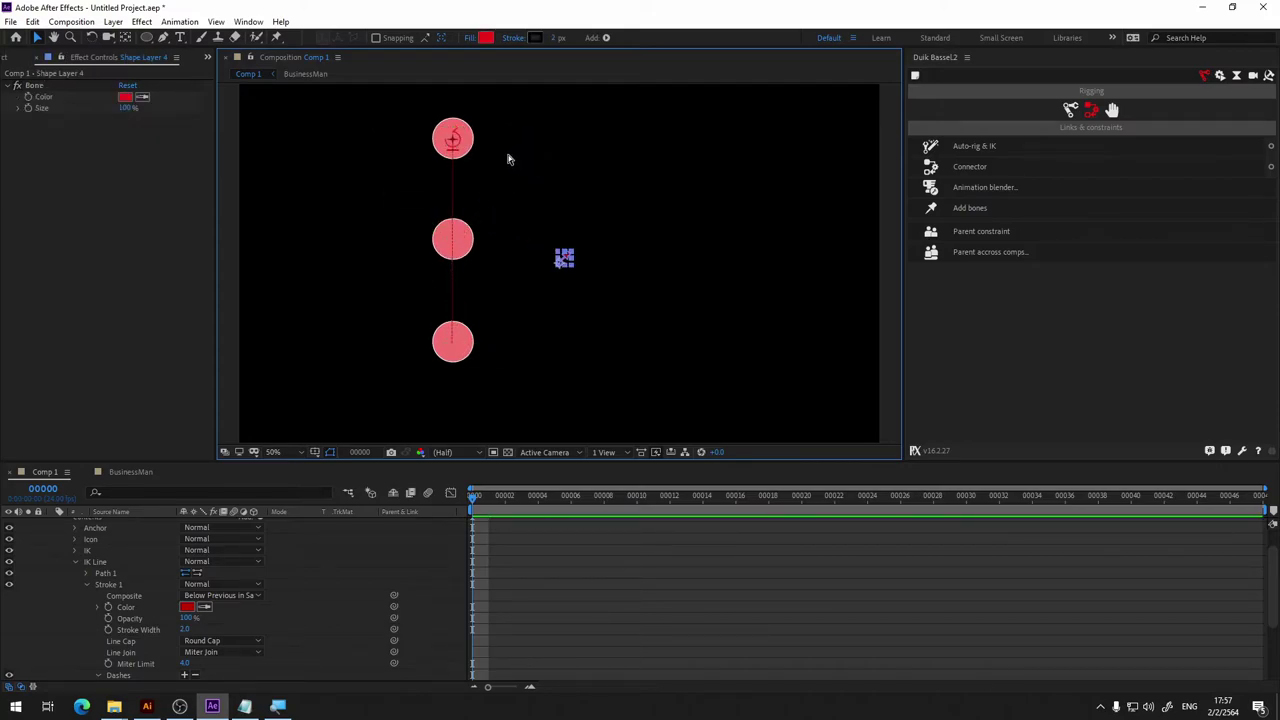
{"action": "key", "text": "ctrl+shift+z"}
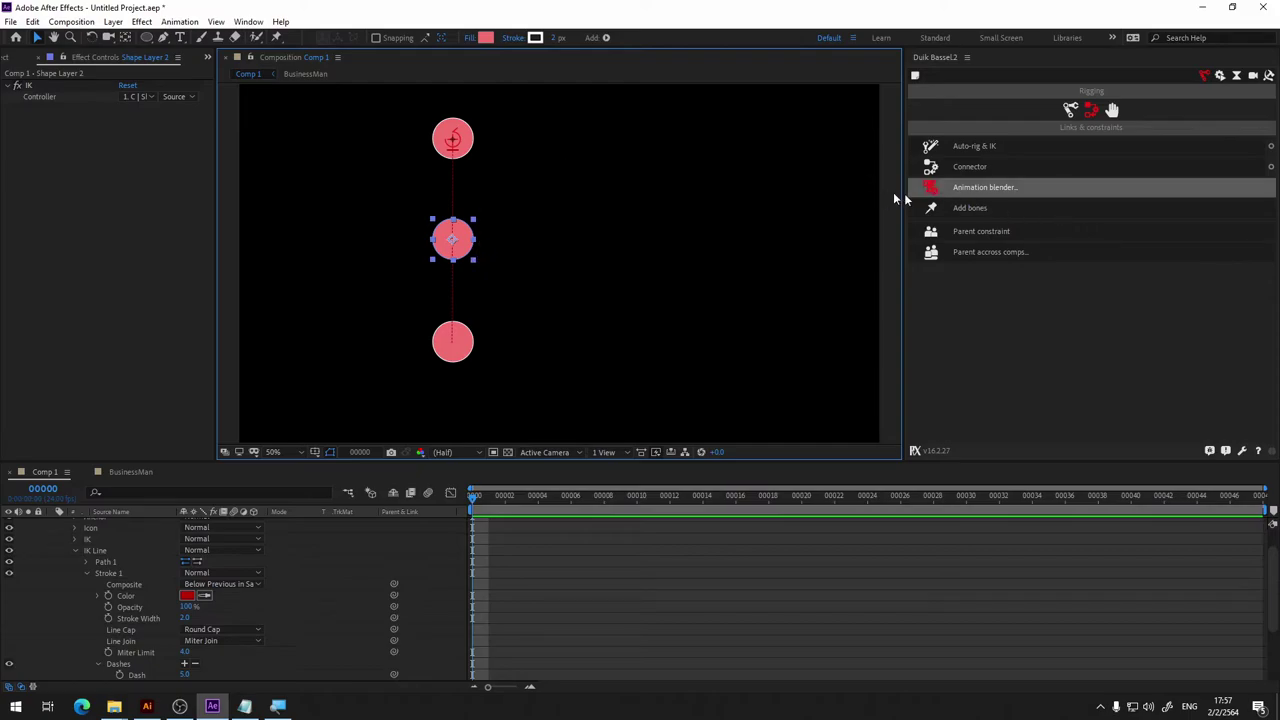
{"action": "left_click", "coordinate": [965, 208]}
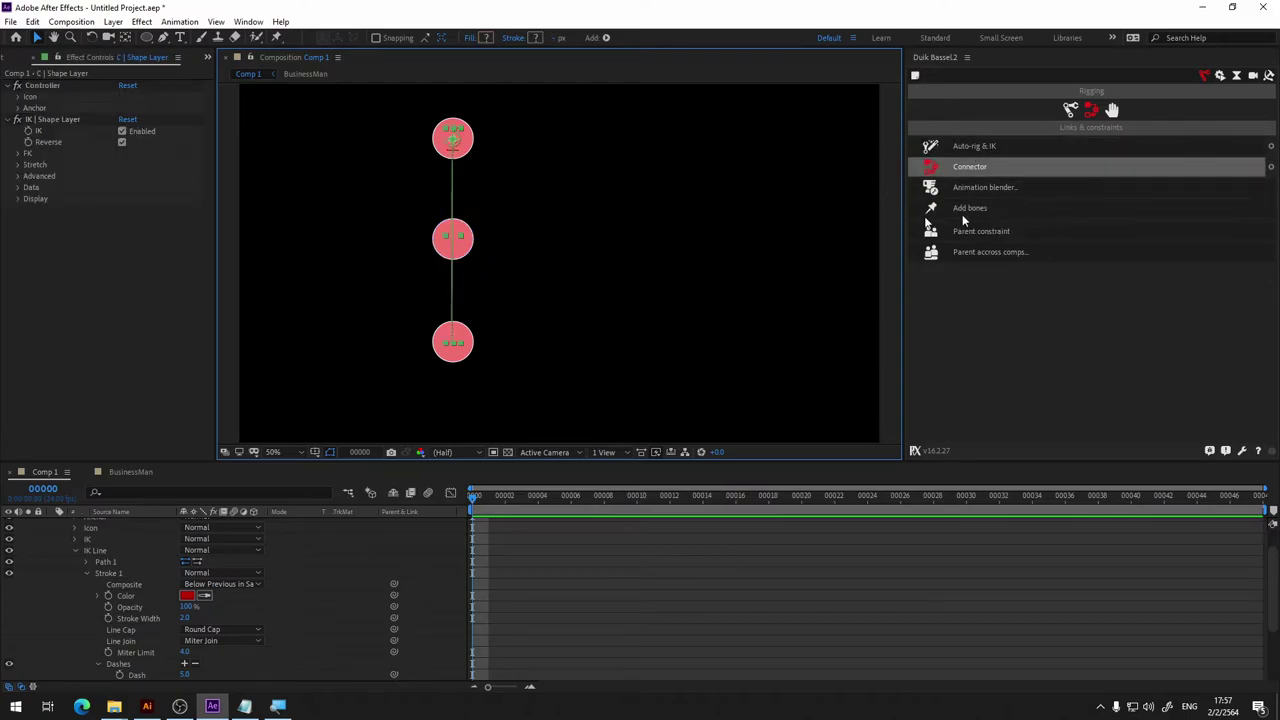
{"action": "left_click", "coordinate": [580, 229]}
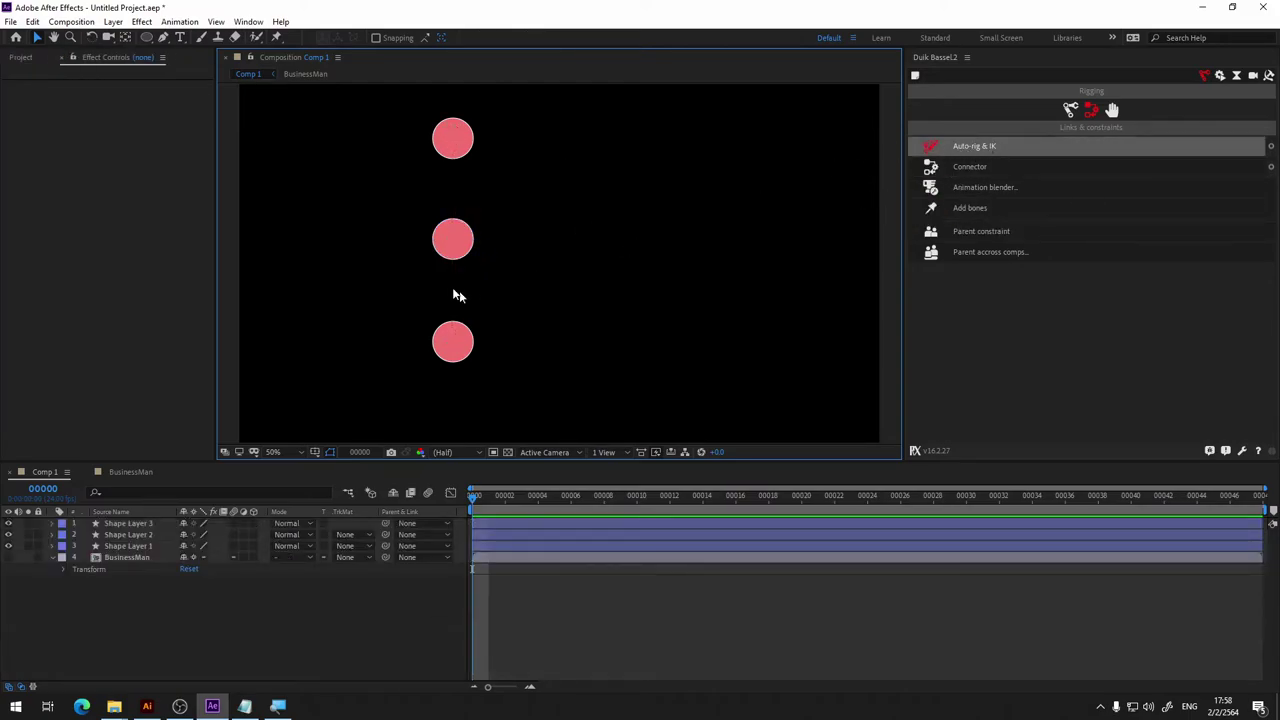
Add a Duik bone and place it on the lower circle.
{"action": "left_click", "coordinate": [934, 208]}
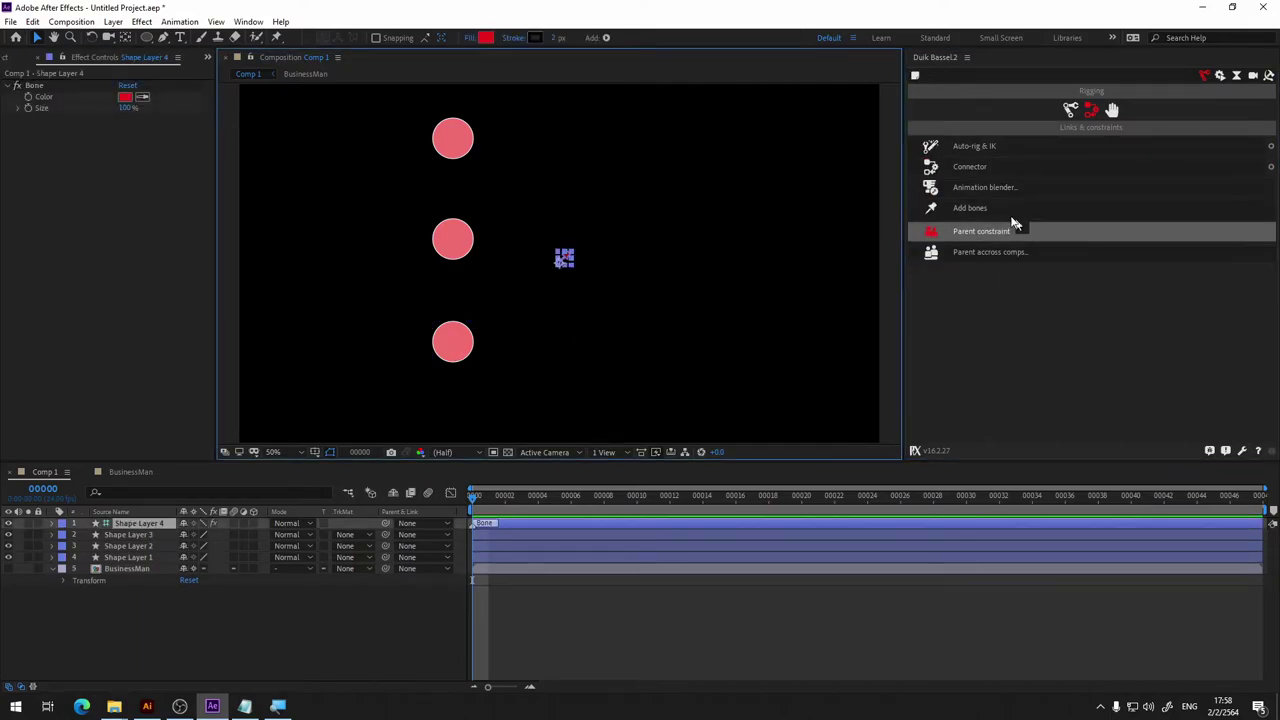
{"action": "key", "text": "slash"}
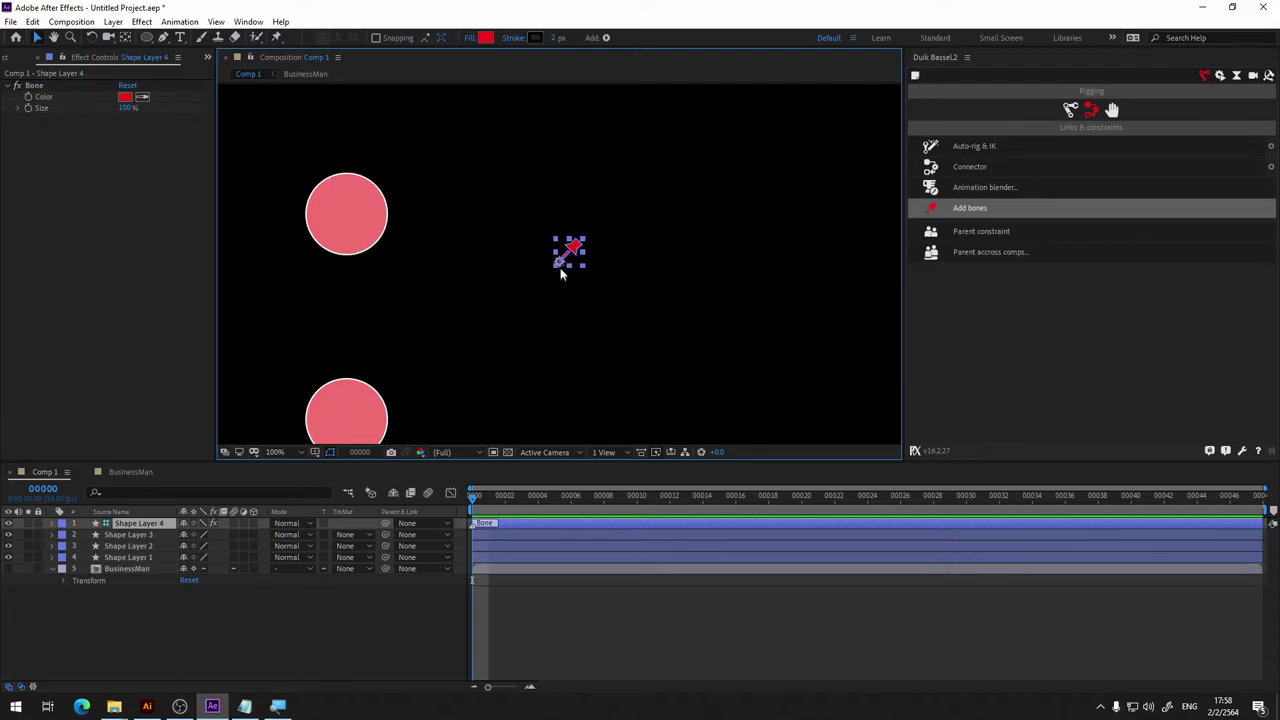
{"action": "left_click_drag", "start_coordinate": [563, 267], "coordinate": [350, 422]}
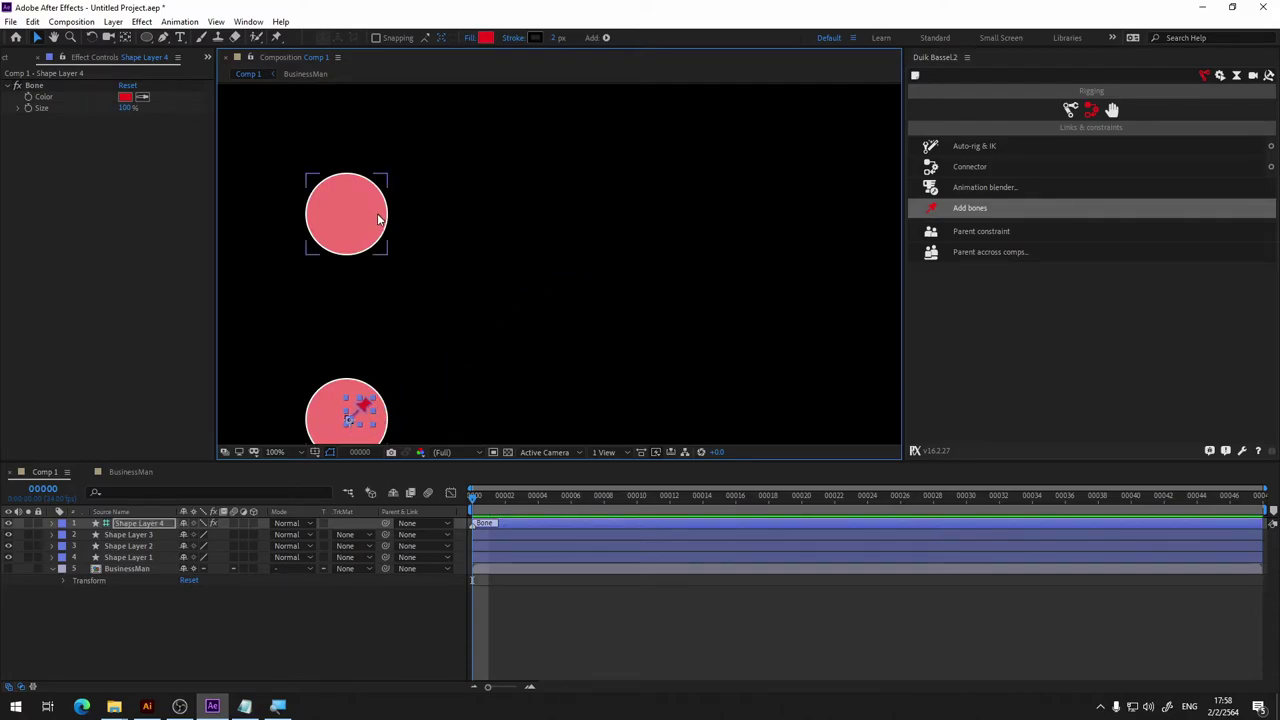
Add another bone, then undo the stray extra bone layer.
{"action": "left_click", "coordinate": [930, 210]}
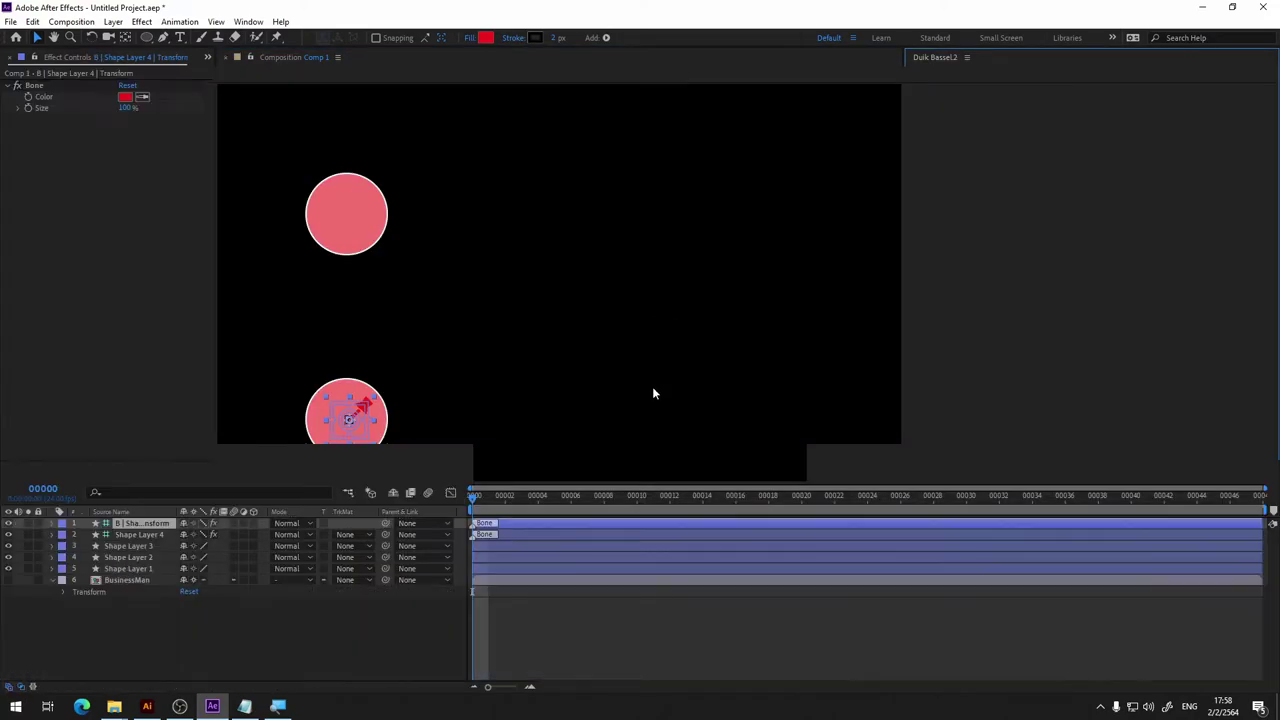
{"action": "key", "text": "comma"}
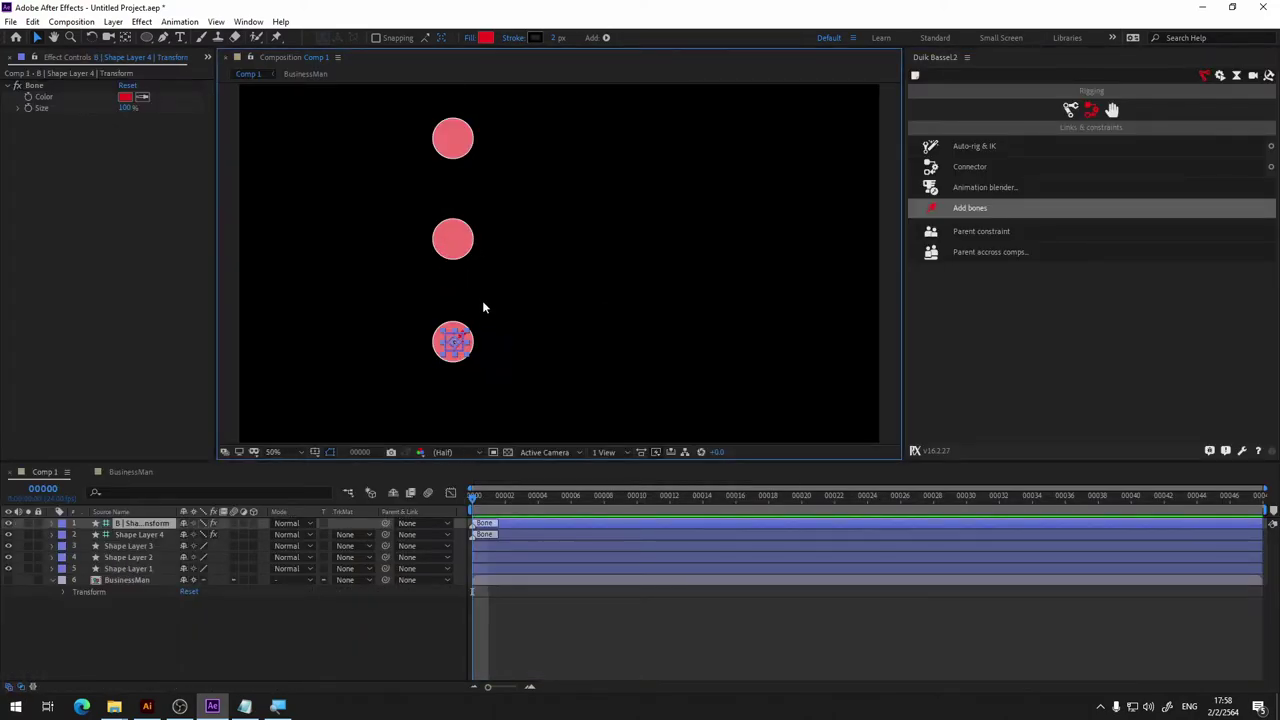
{"action": "key", "text": "period"}
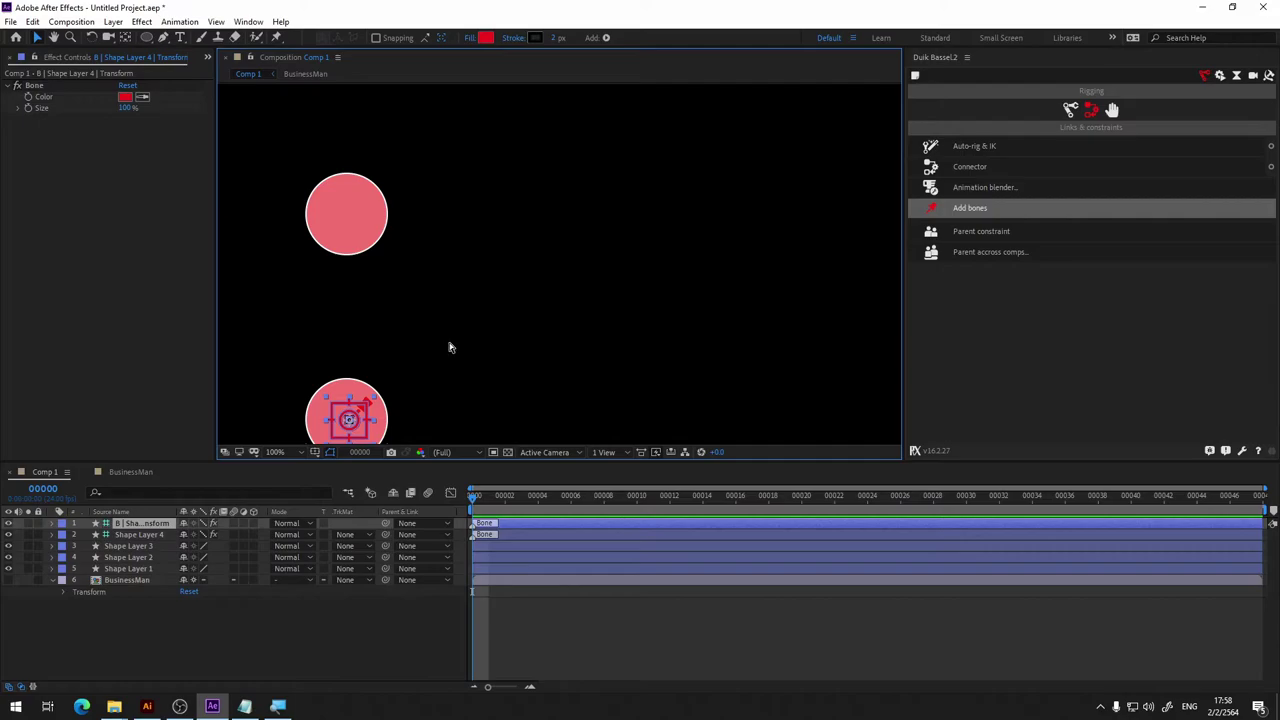
{"action": "key", "text": "ctrl+z"}
Select the middle circle's layer and place a new Duik bone on it.
{"action": "left_click", "coordinate": [474, 247]}
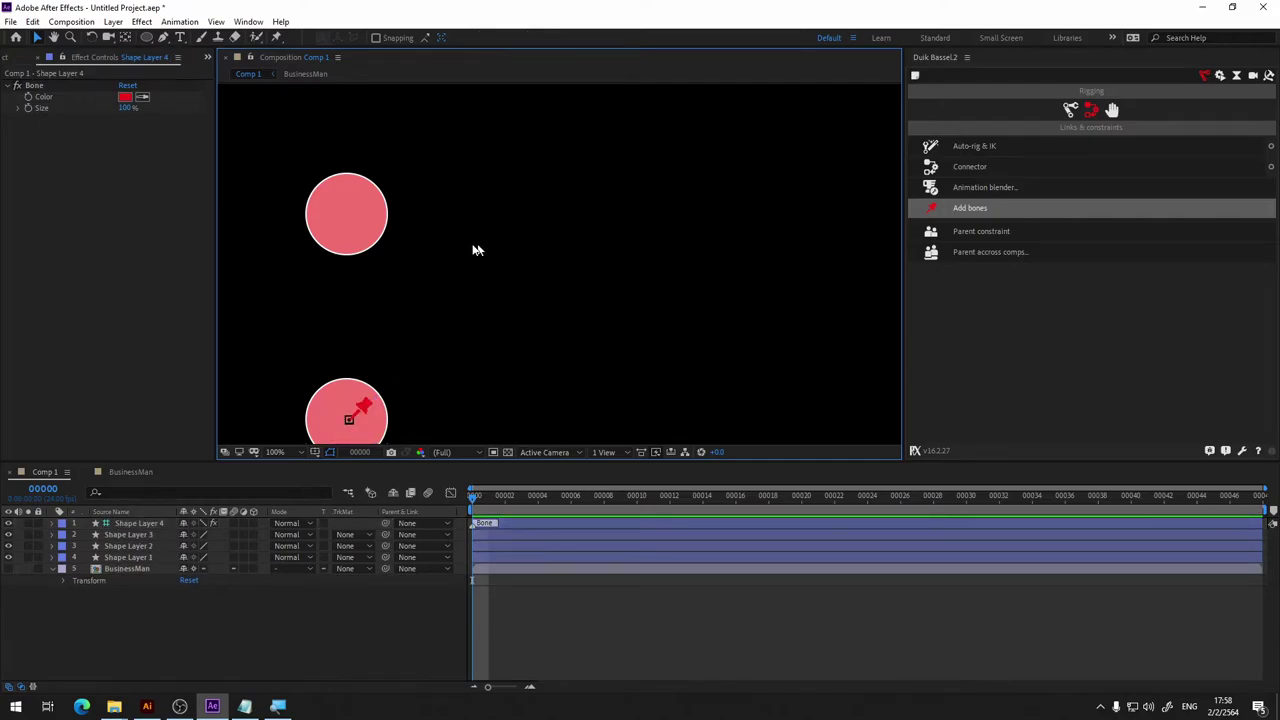
{"action": "left_click", "coordinate": [366, 226]}
{"action": "left_click", "coordinate": [936, 208]}
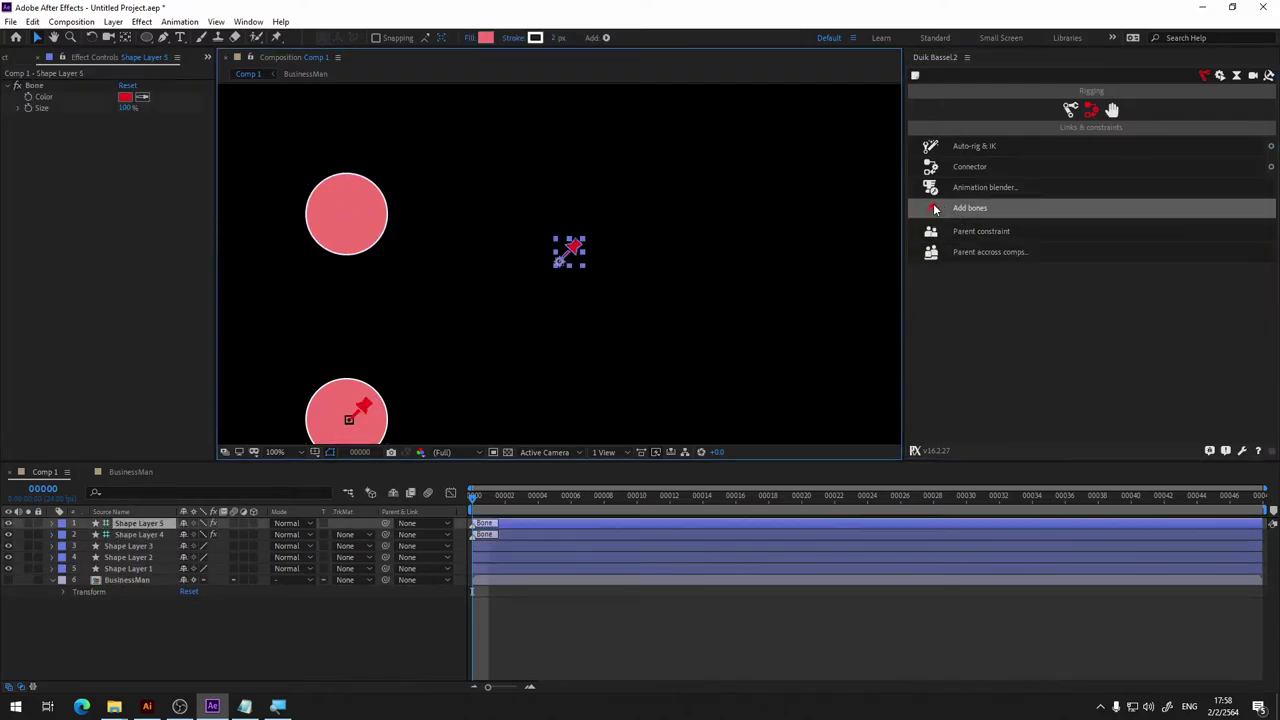
{"action": "left_click_drag", "start_coordinate": [561, 265], "coordinate": [345, 218]}
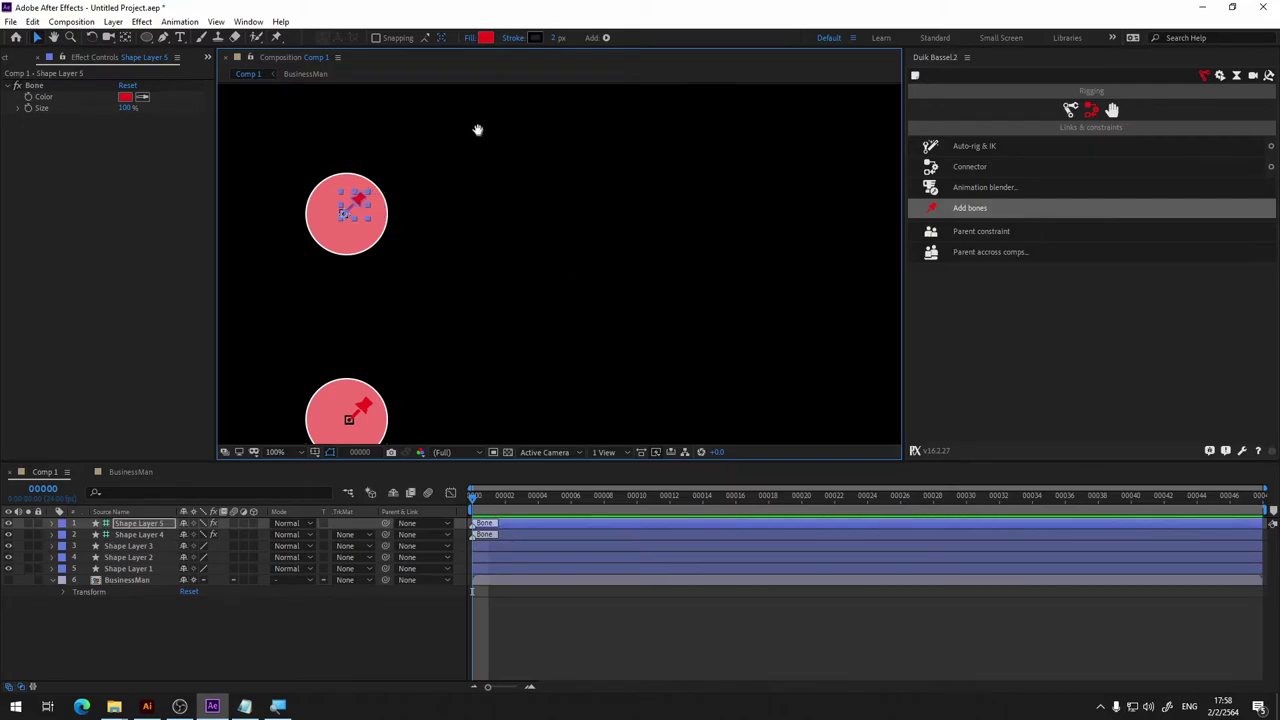
Select the top circle's layer and place a new Duik bone on it.
{"action": "left_click", "coordinate": [406, 274]}
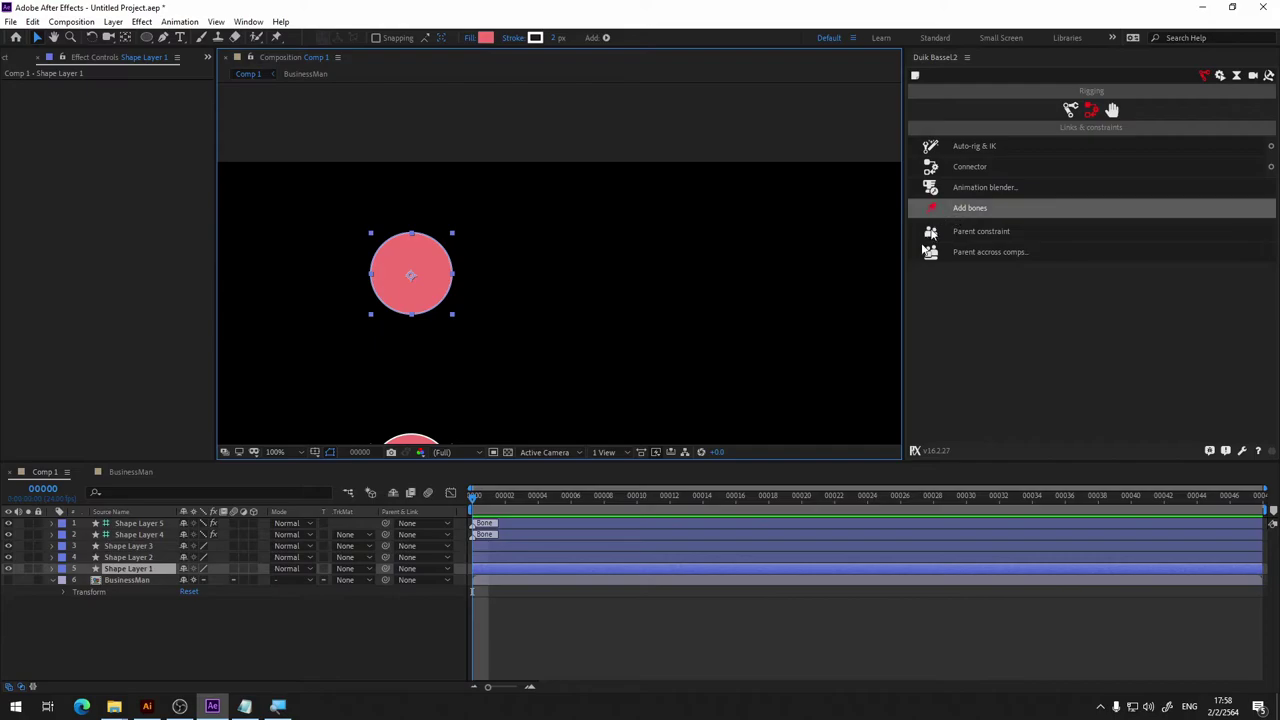
{"action": "left_click", "coordinate": [931, 208]}
{"action": "left_click_drag", "start_coordinate": [674, 332], "coordinate": [645, 177]}
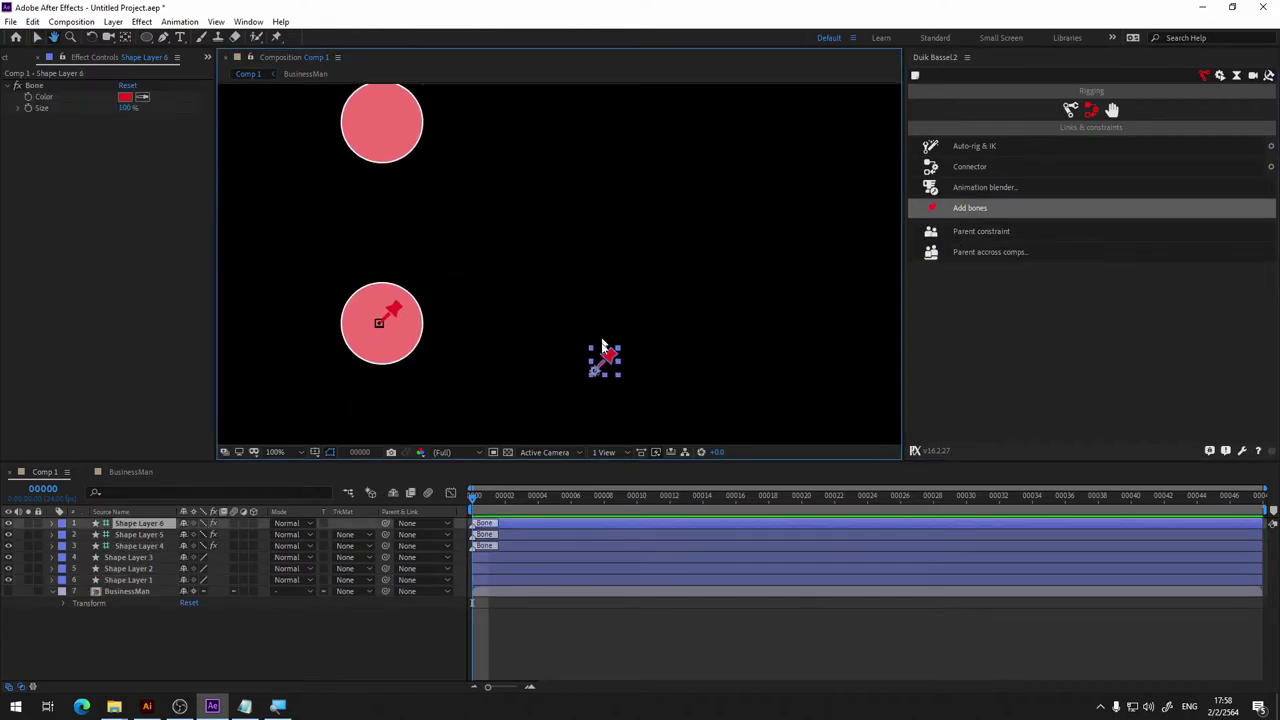
{"action": "left_click_drag", "start_coordinate": [605, 358], "coordinate": [385, 118]}
Select the three bone layers, Shape Layer 4, 5 and 6.
{"action": "left_click", "coordinate": [143, 581]}
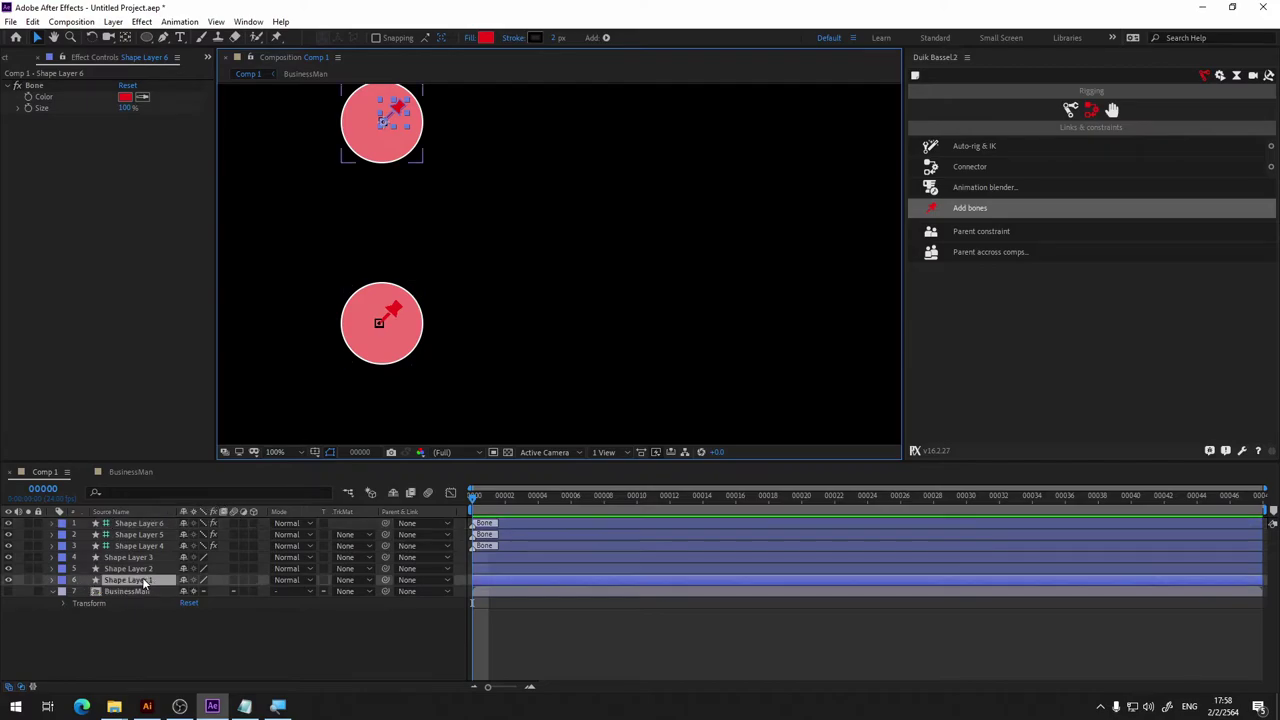
{"action": "left_click", "coordinate": [147, 557], "text": "shift"}
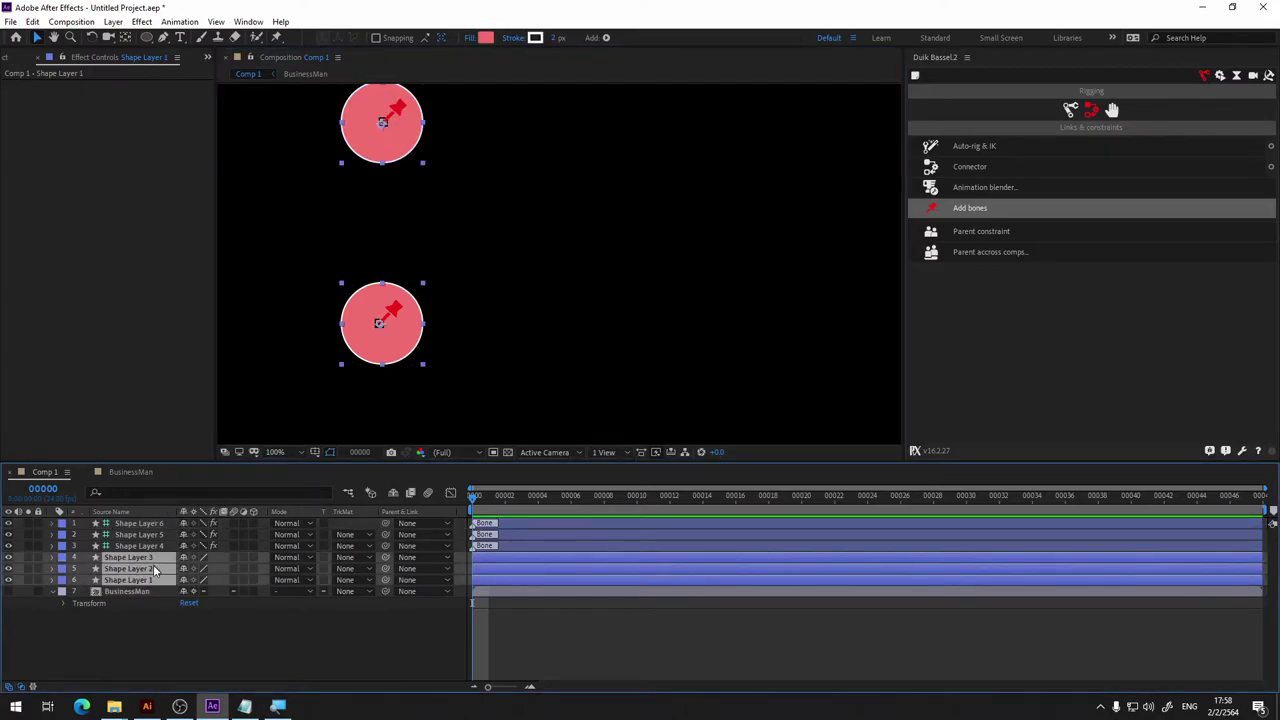
{"action": "left_click", "coordinate": [161, 546]}
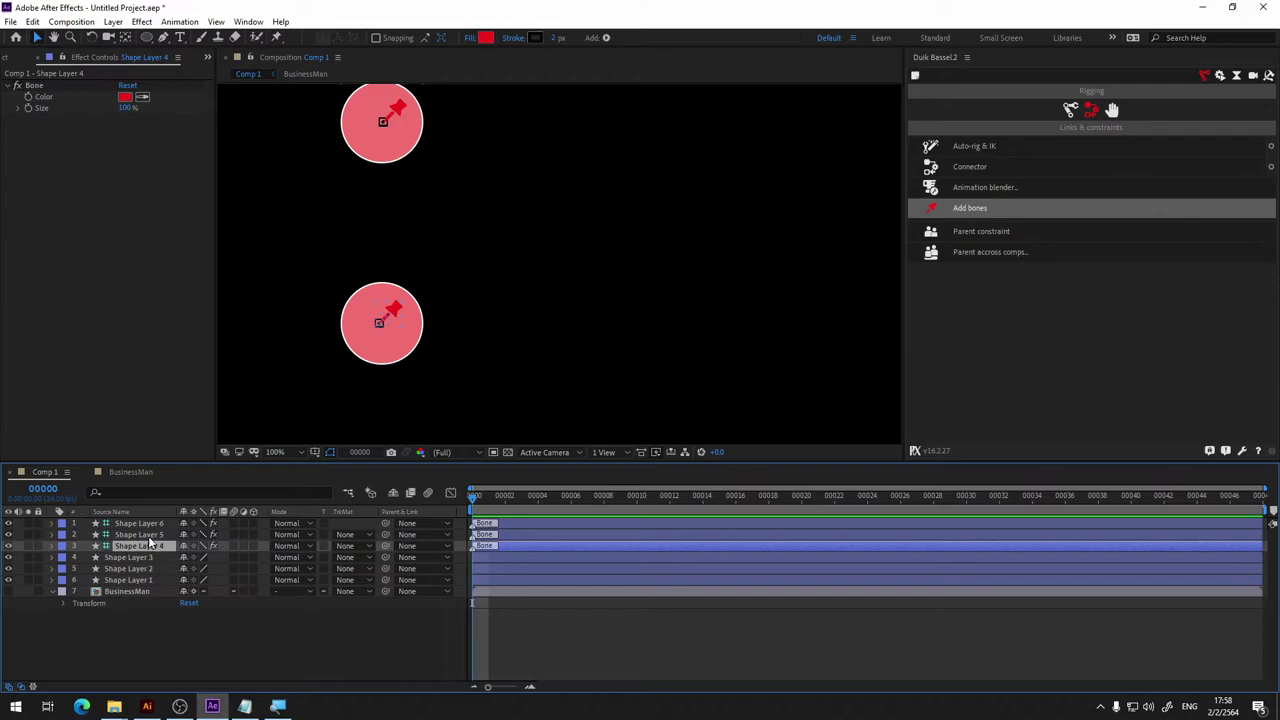
{"action": "left_click", "coordinate": [155, 523], "text": "shift"}
Build a trial Duik Auto-rig & IK from the three bones and inspect the top bone and middle circle.
{"action": "left_click", "coordinate": [975, 146]}
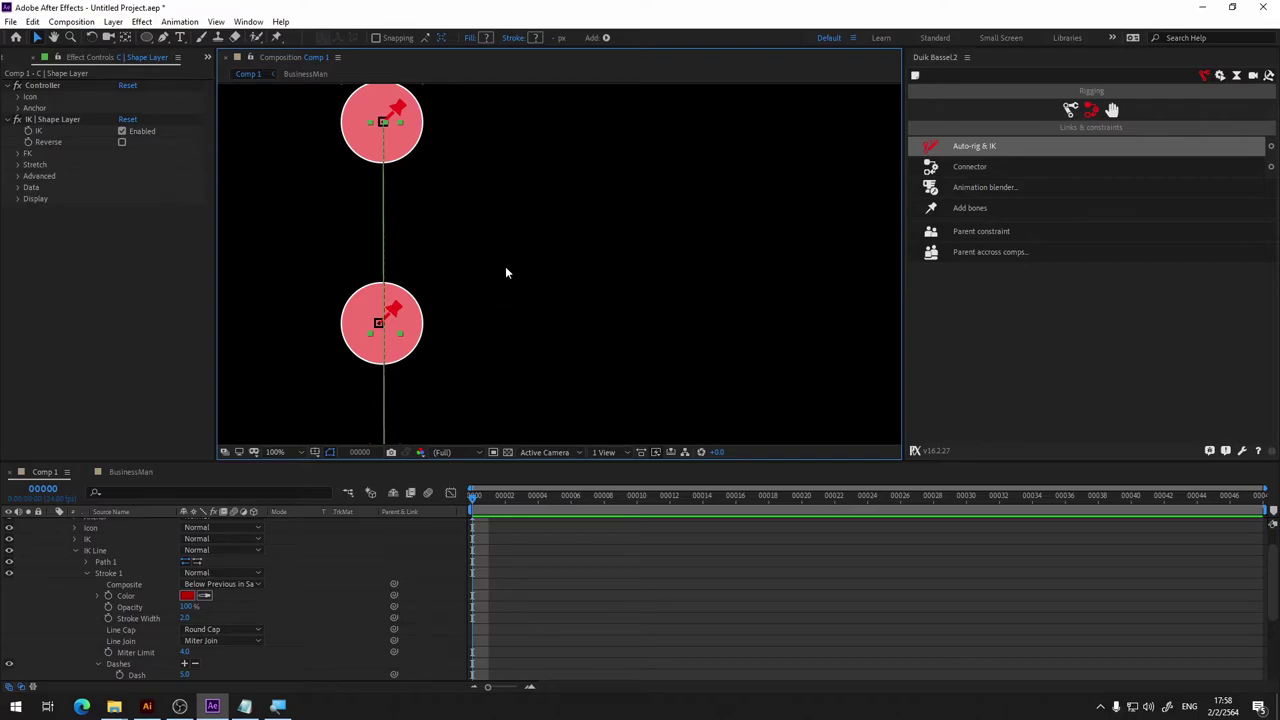
{"action": "scroll", "coordinate": [505, 266], "scroll_direction": "down", "scroll_amount": 2}
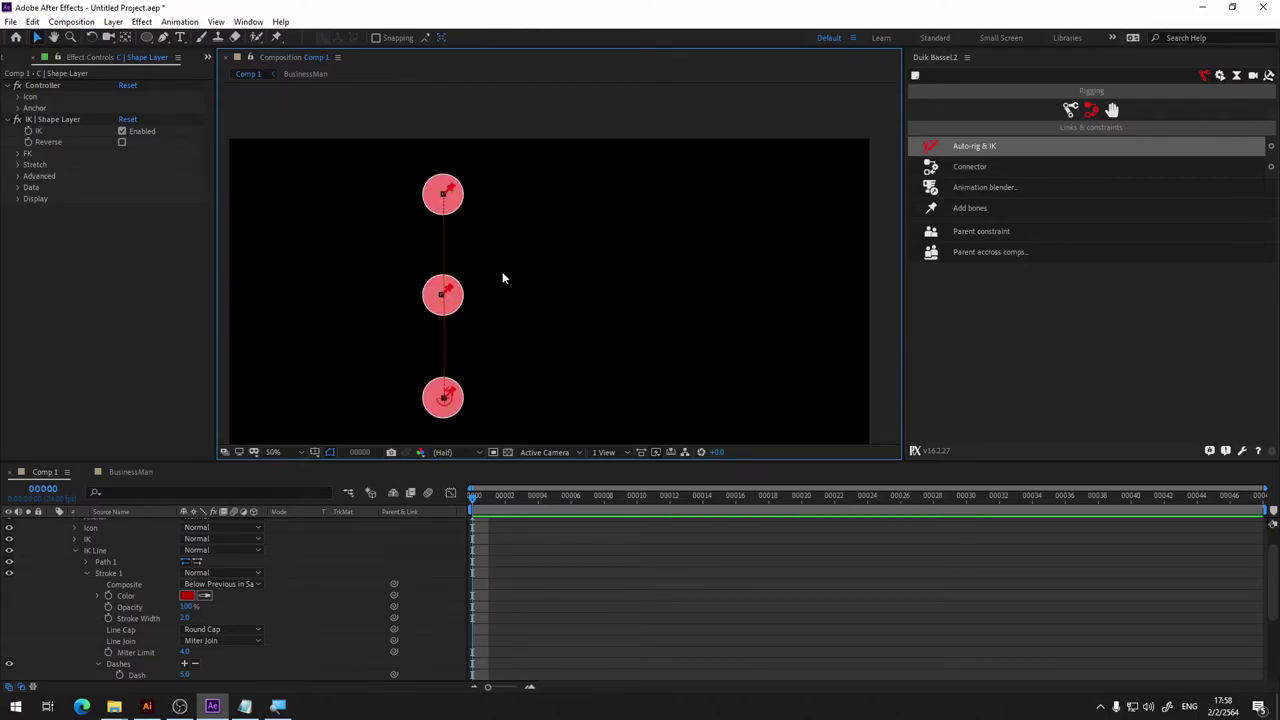
{"action": "left_click", "coordinate": [446, 196]}
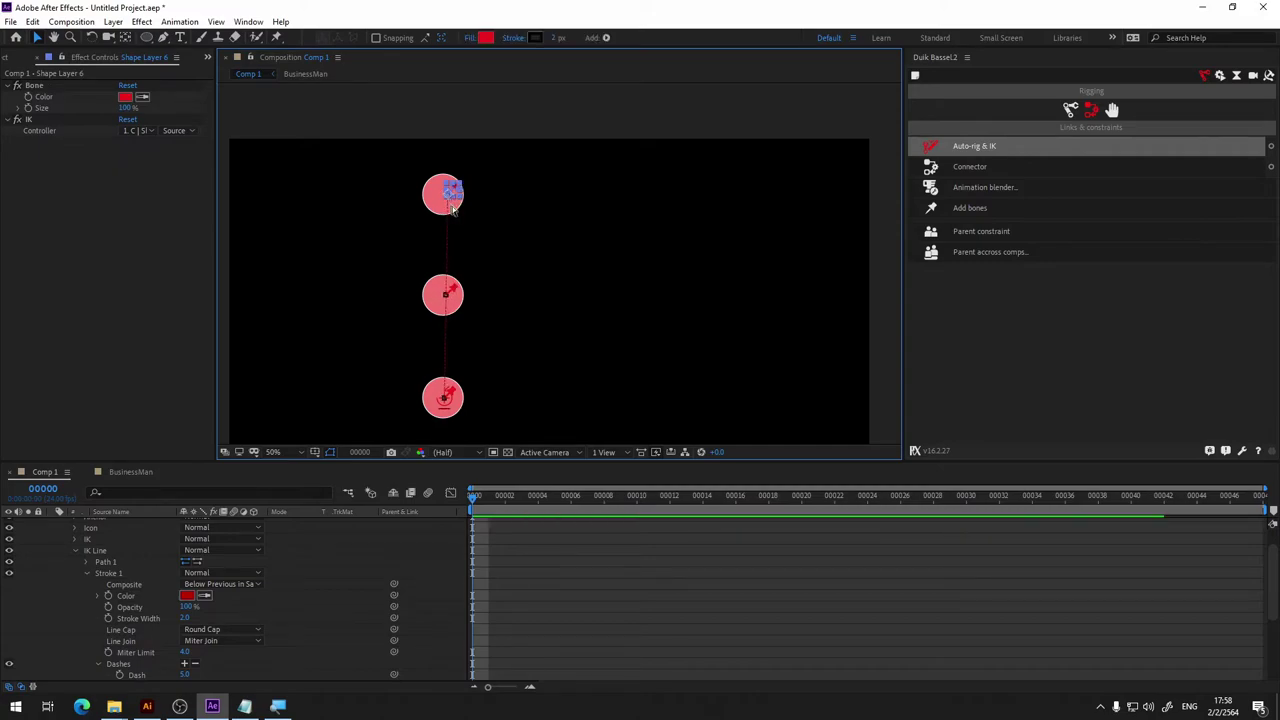
{"action": "left_click", "coordinate": [460, 302]}
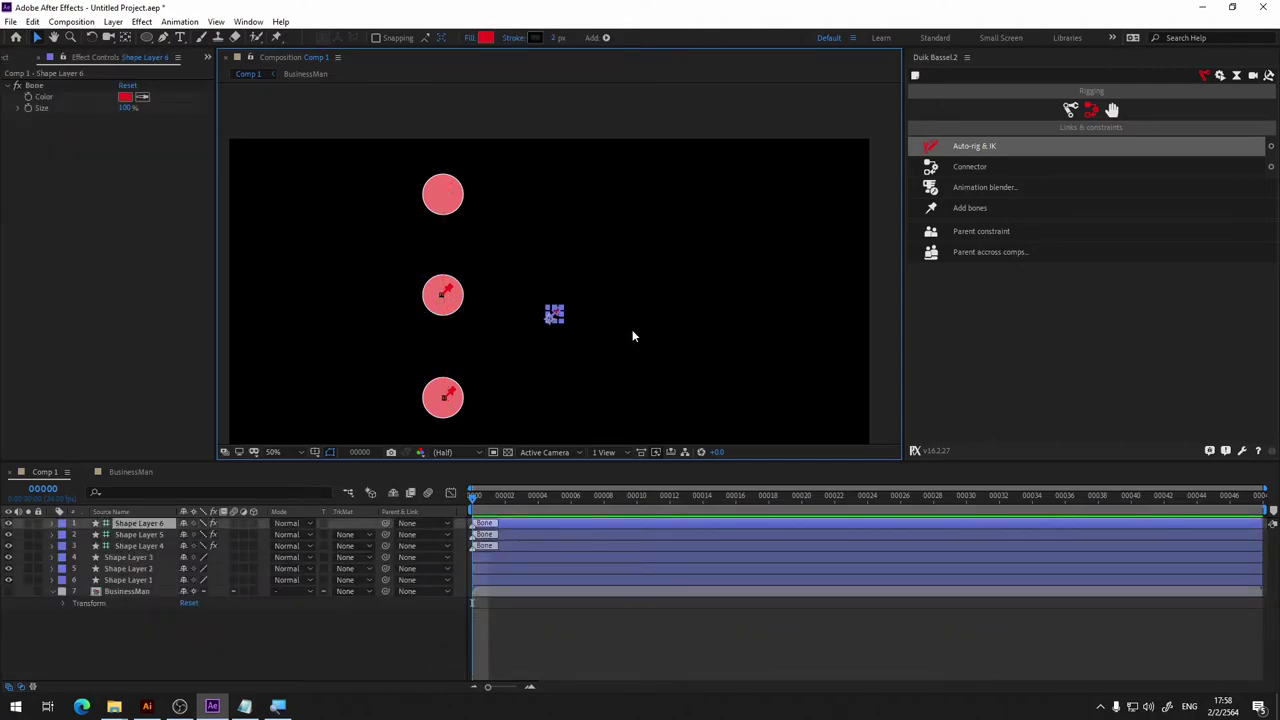
Delete the misplaced Shape Layer 6, place a fresh bone on the top circle, and select all three bones.
{"action": "key", "text": "Delete"}
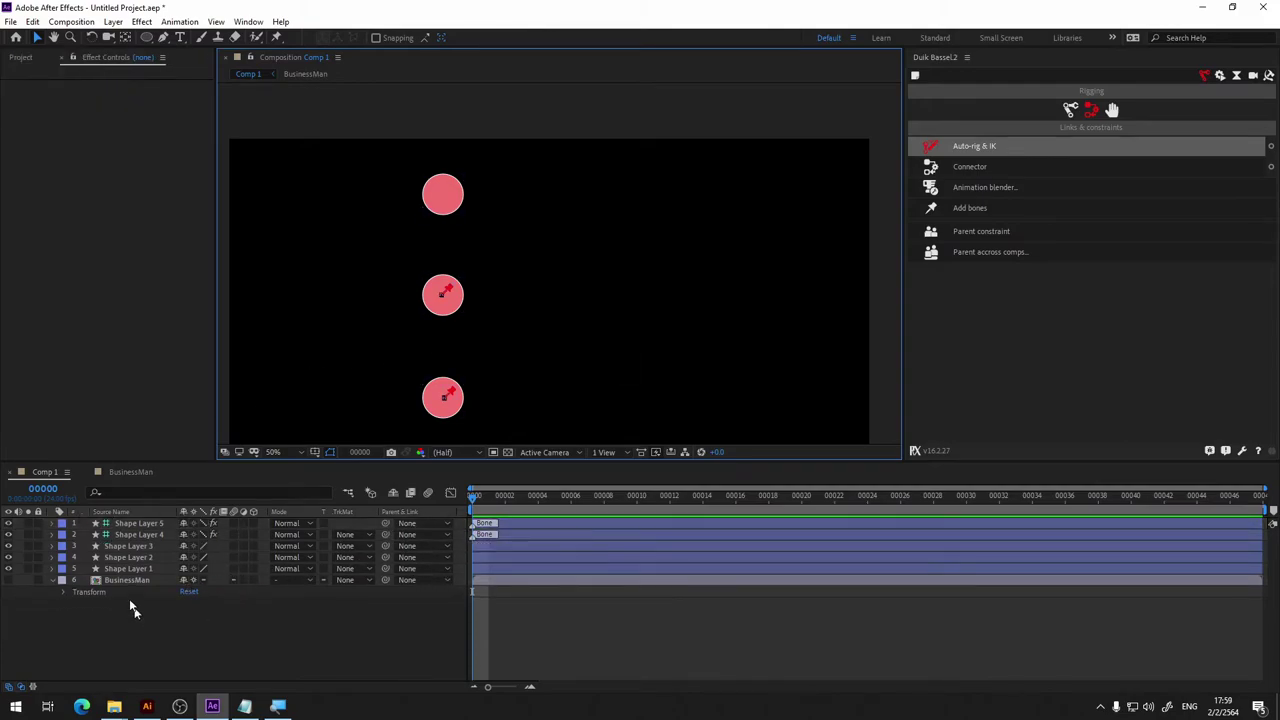
{"action": "left_click", "coordinate": [970, 210]}
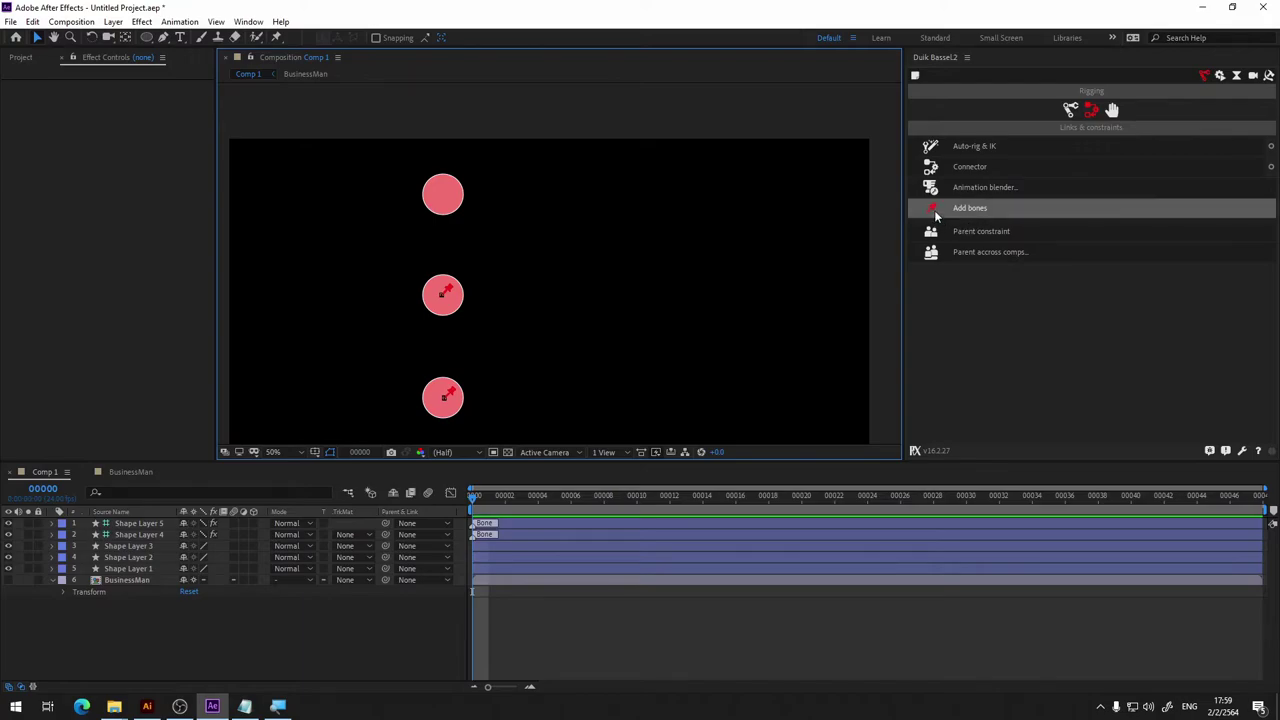
{"action": "key", "text": "period"}
{"action": "key", "text": "period"}
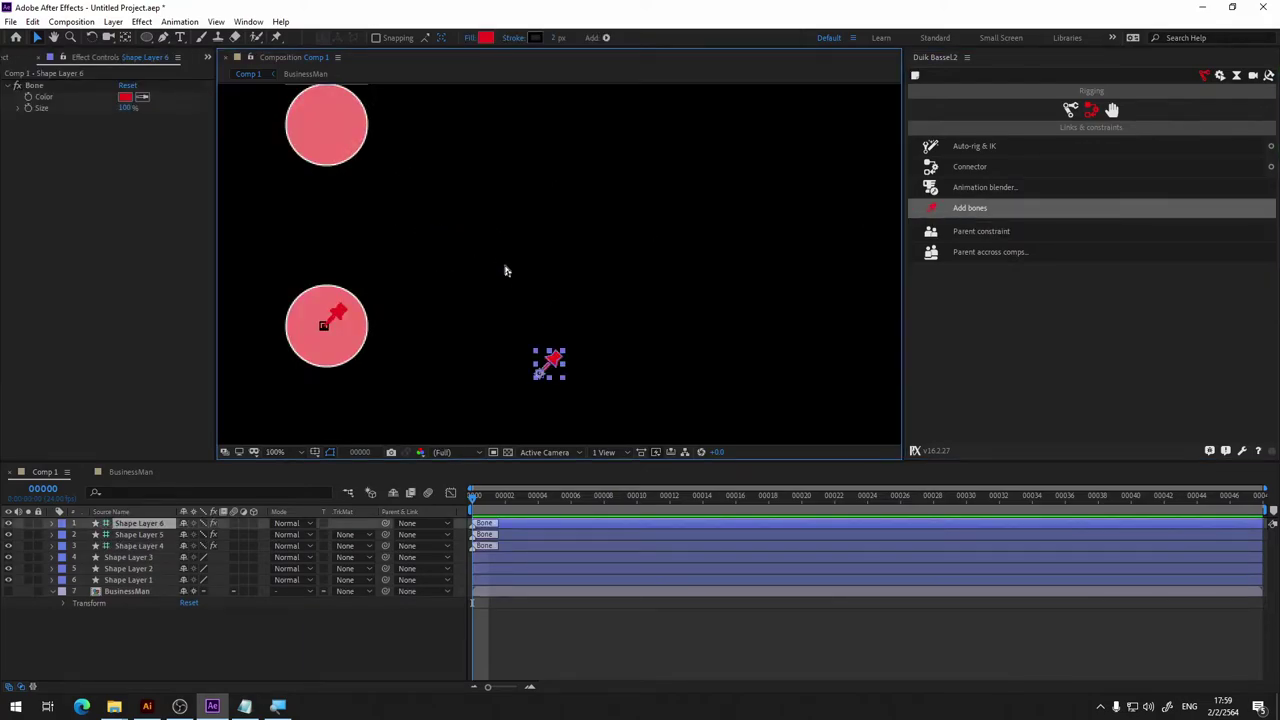
{"action": "left_click_drag", "start_coordinate": [541, 376], "coordinate": [323, 125]}
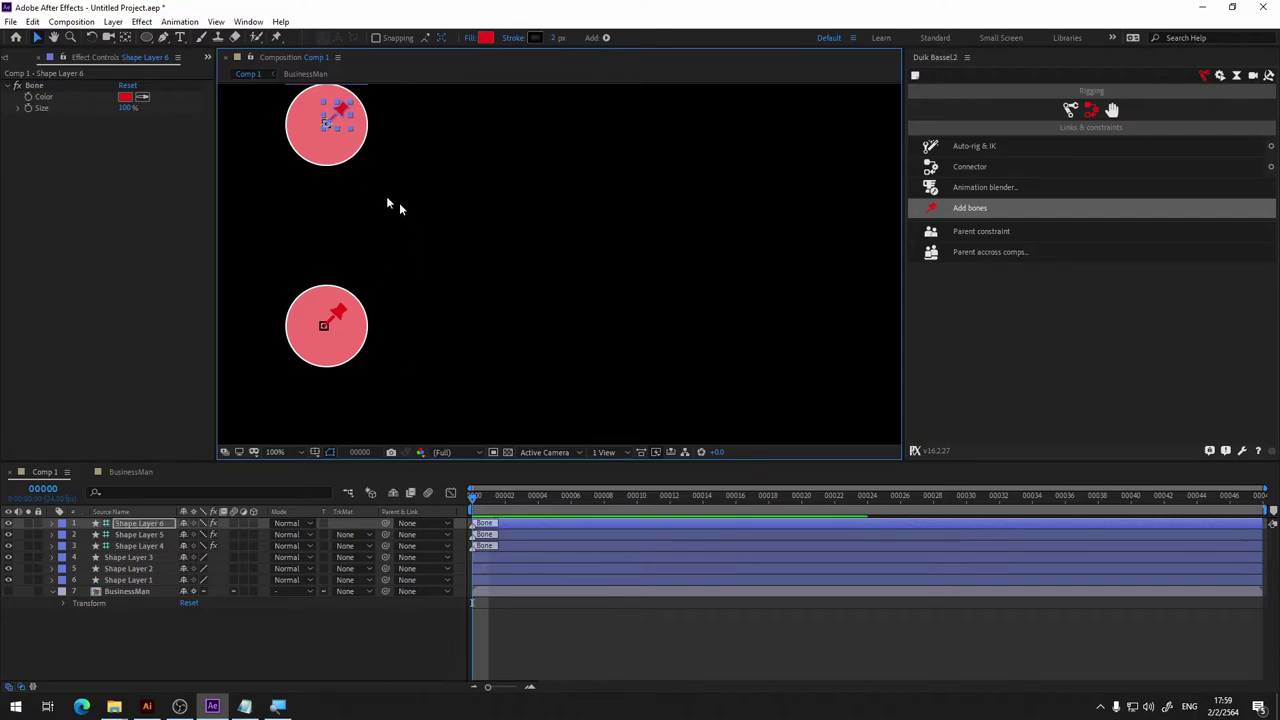
{"action": "key", "text": "comma"}
{"action": "key", "text": "comma"}
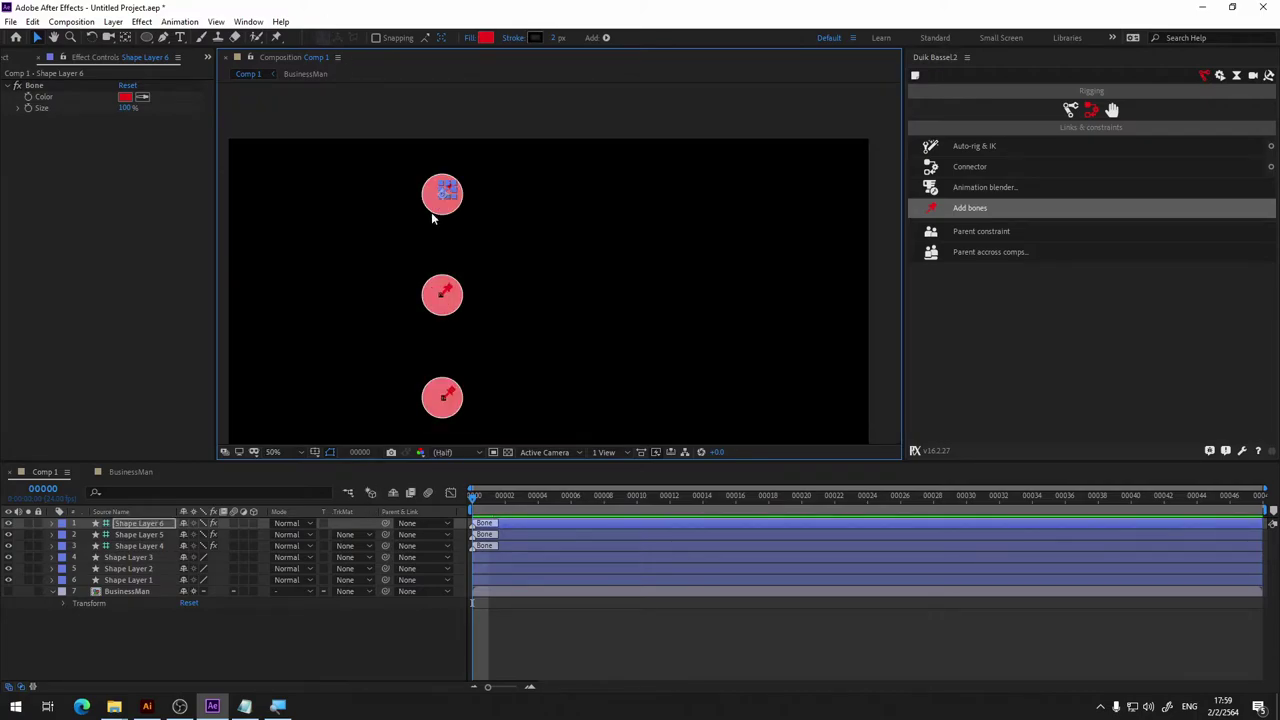
{"action": "left_click", "coordinate": [140, 546], "text": "shift"}
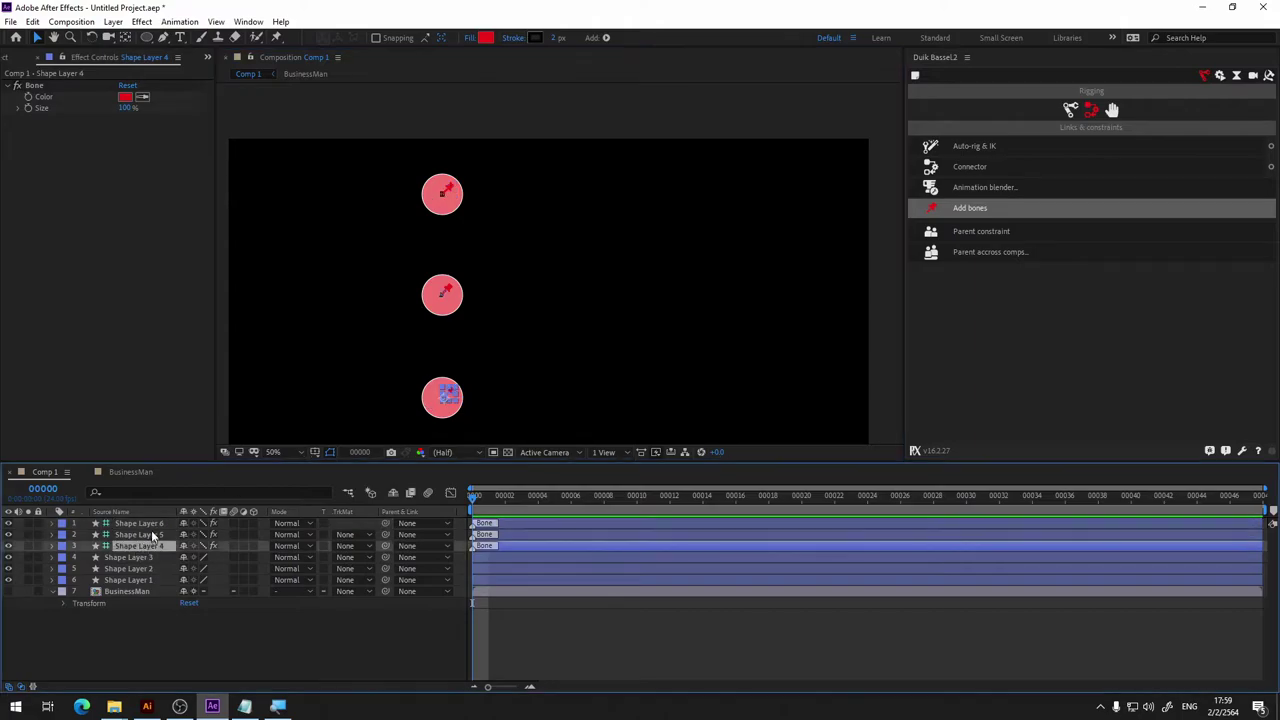
Create the Duik IK rig from the selected bones, then select the controller and hide the rig layers.
{"action": "left_click", "coordinate": [975, 147]}
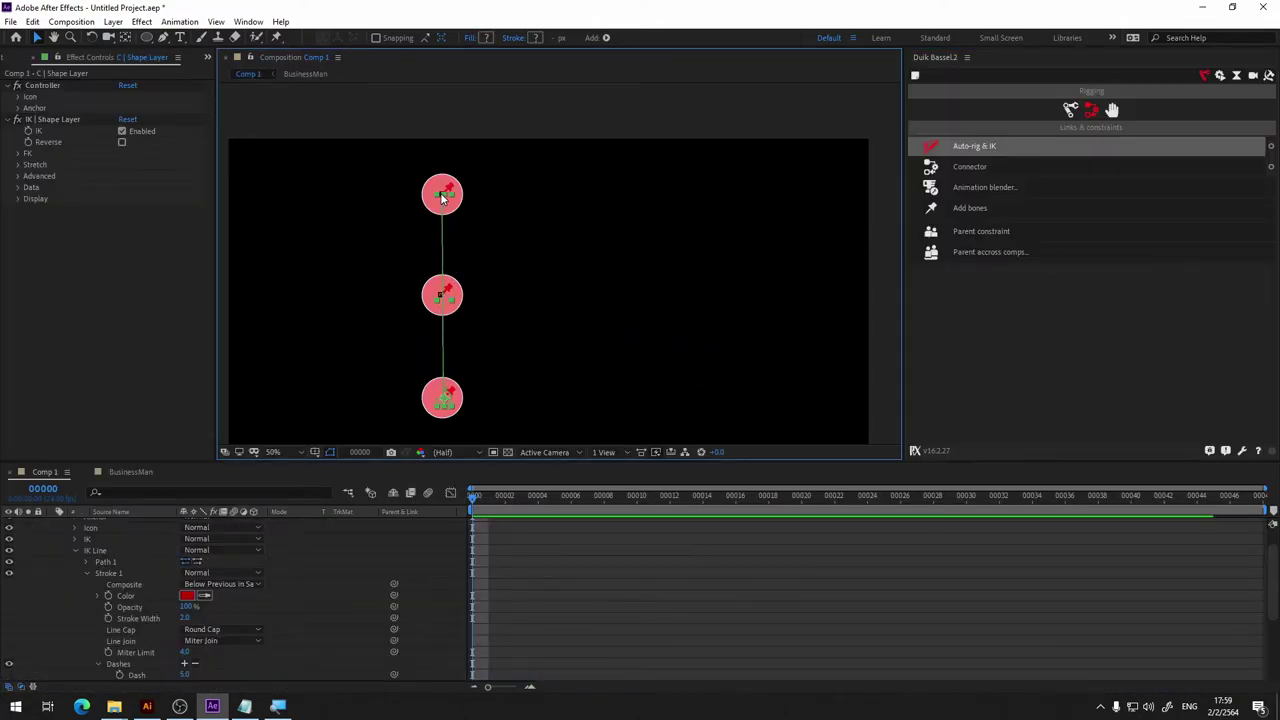
{"action": "left_click", "coordinate": [584, 198]}
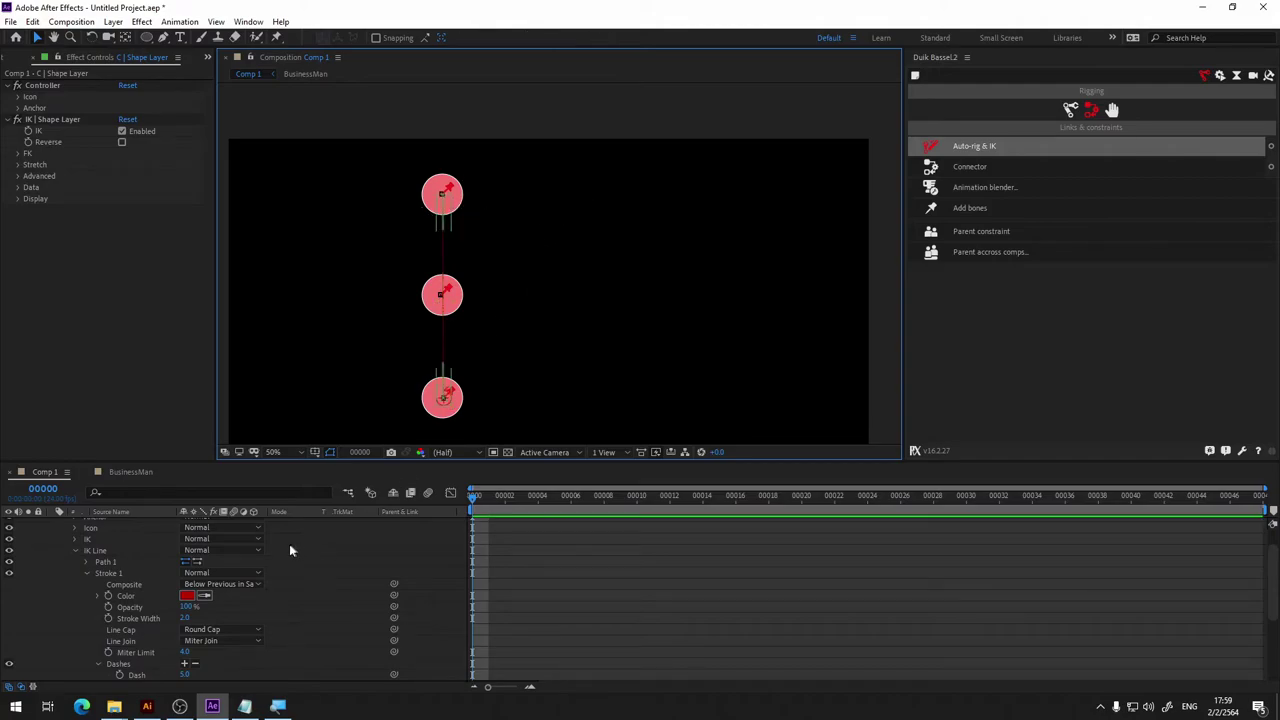
{"action": "left_click", "coordinate": [440, 202]}
{"action": "scroll", "coordinate": [64, 598], "scroll_direction": "up", "scroll_amount": 1}
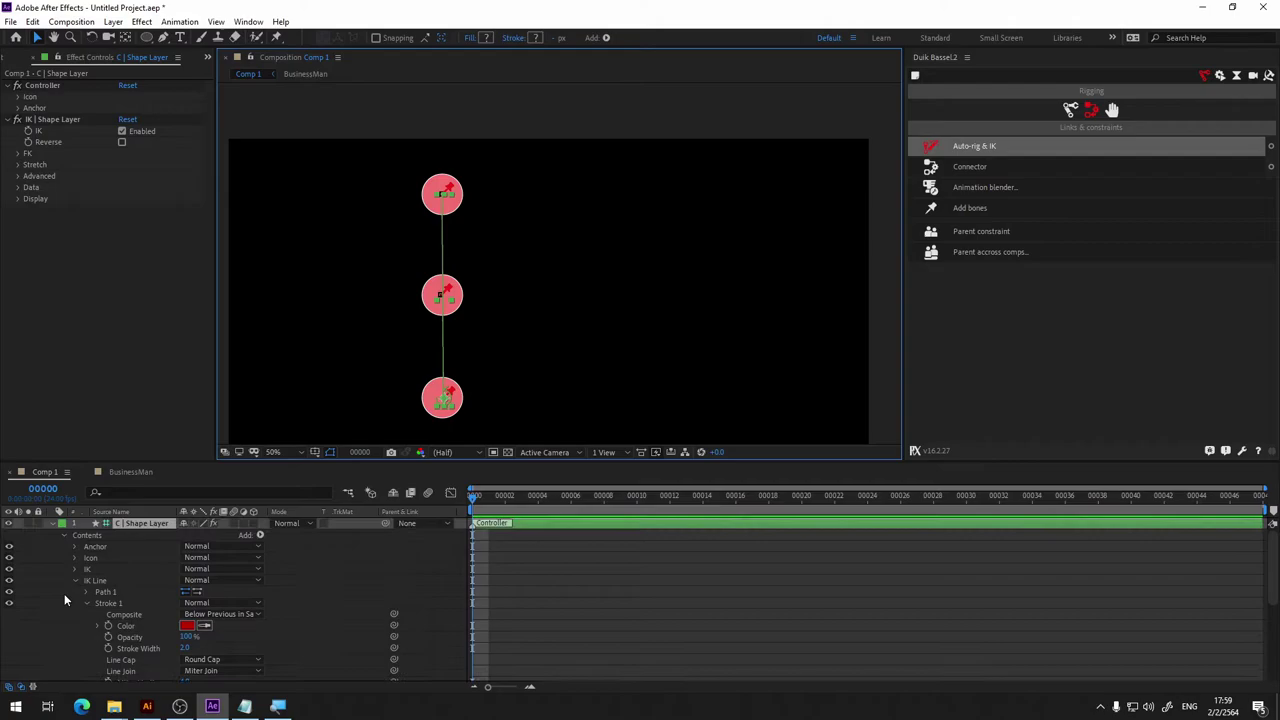
{"action": "left_click", "coordinate": [52, 523]}
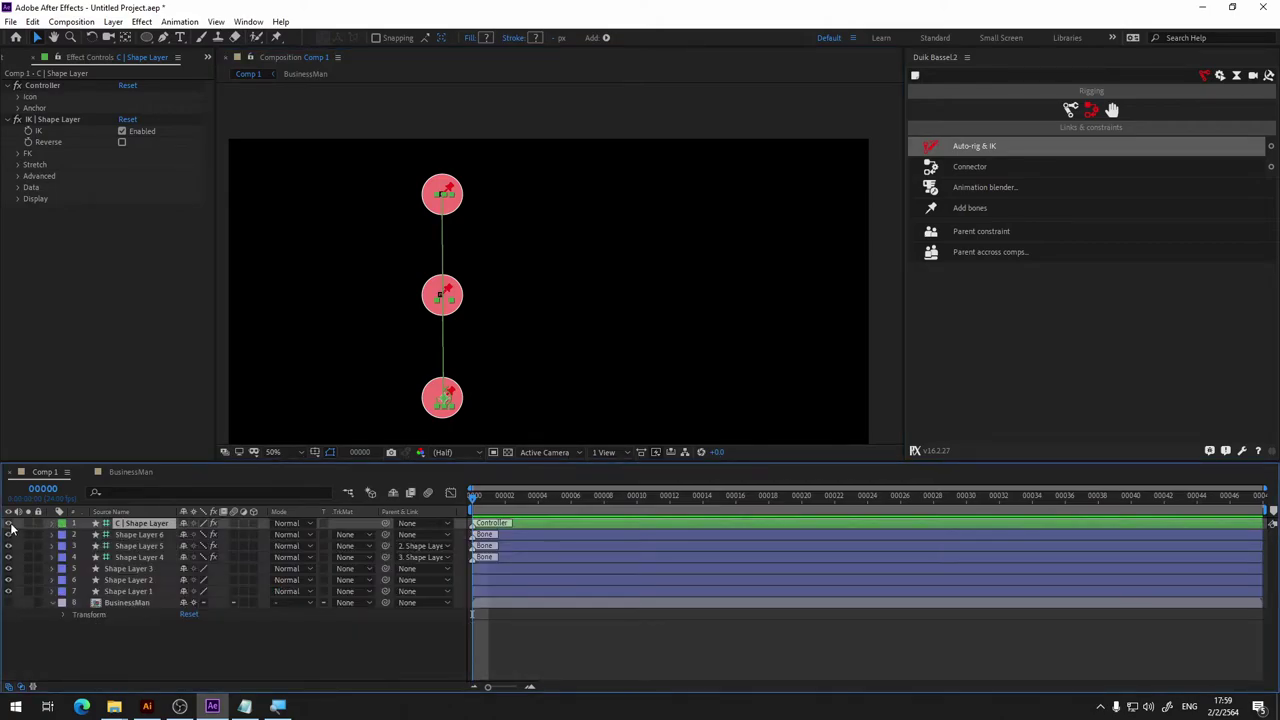
{"action": "left_click_drag", "start_coordinate": [8, 563], "coordinate": [10, 528]}
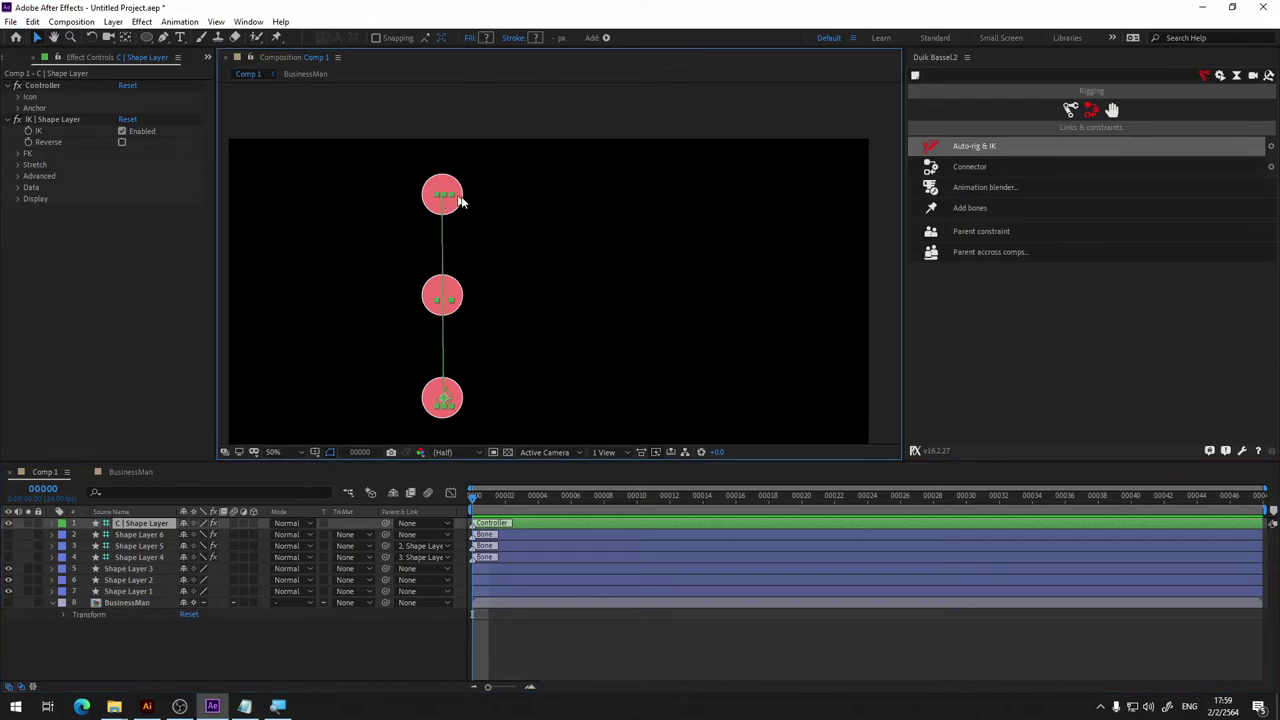
Test-bend the arm twice with the IK controller, undoing each pose back to straight.
{"action": "left_click_drag", "start_coordinate": [442, 402], "coordinate": [572, 345]}
{"action": "key", "text": "ctrl+z"}
{"action": "left_click", "coordinate": [10, 527]}
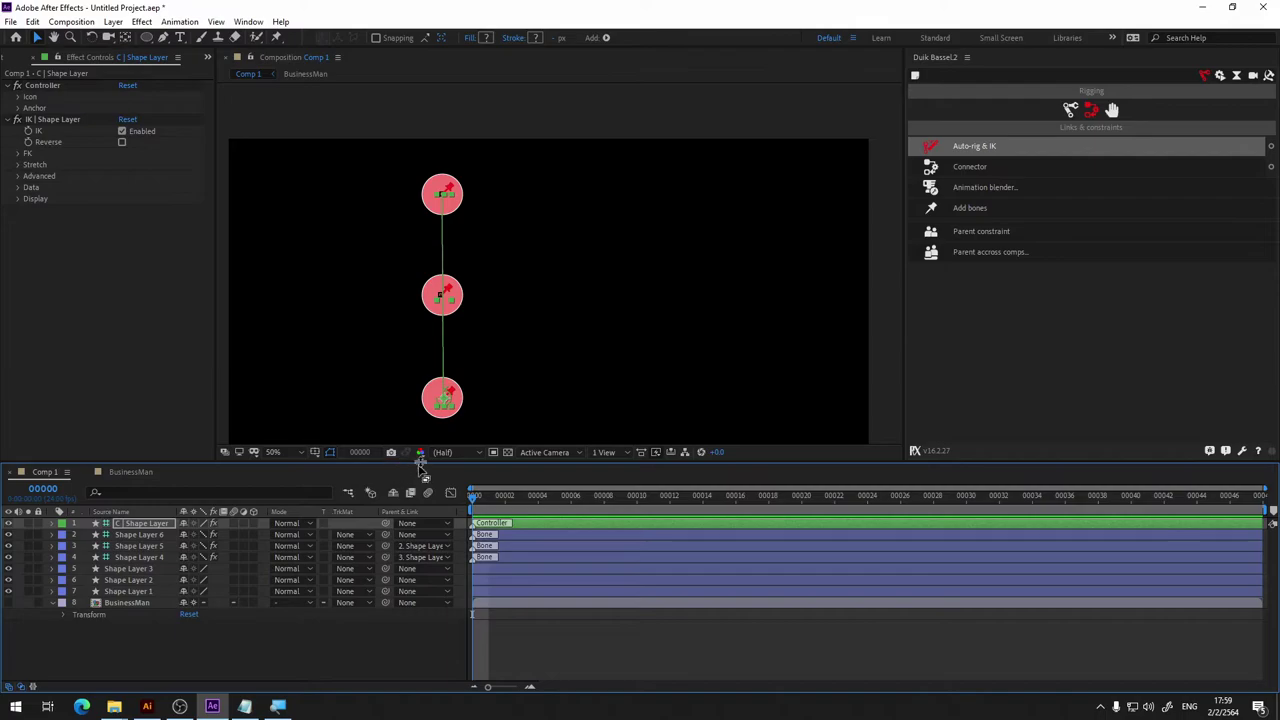
{"action": "left_click_drag", "start_coordinate": [449, 400], "coordinate": [599, 288]}
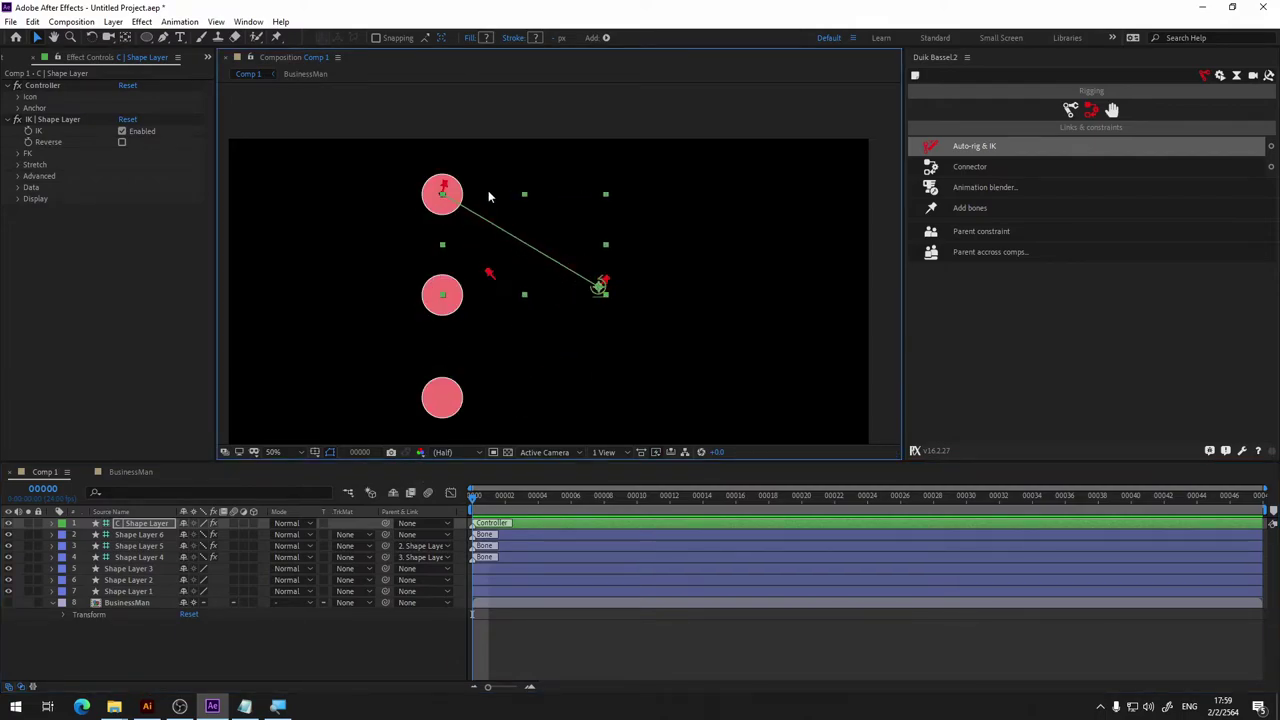
{"action": "key", "text": "ctrl+z"}
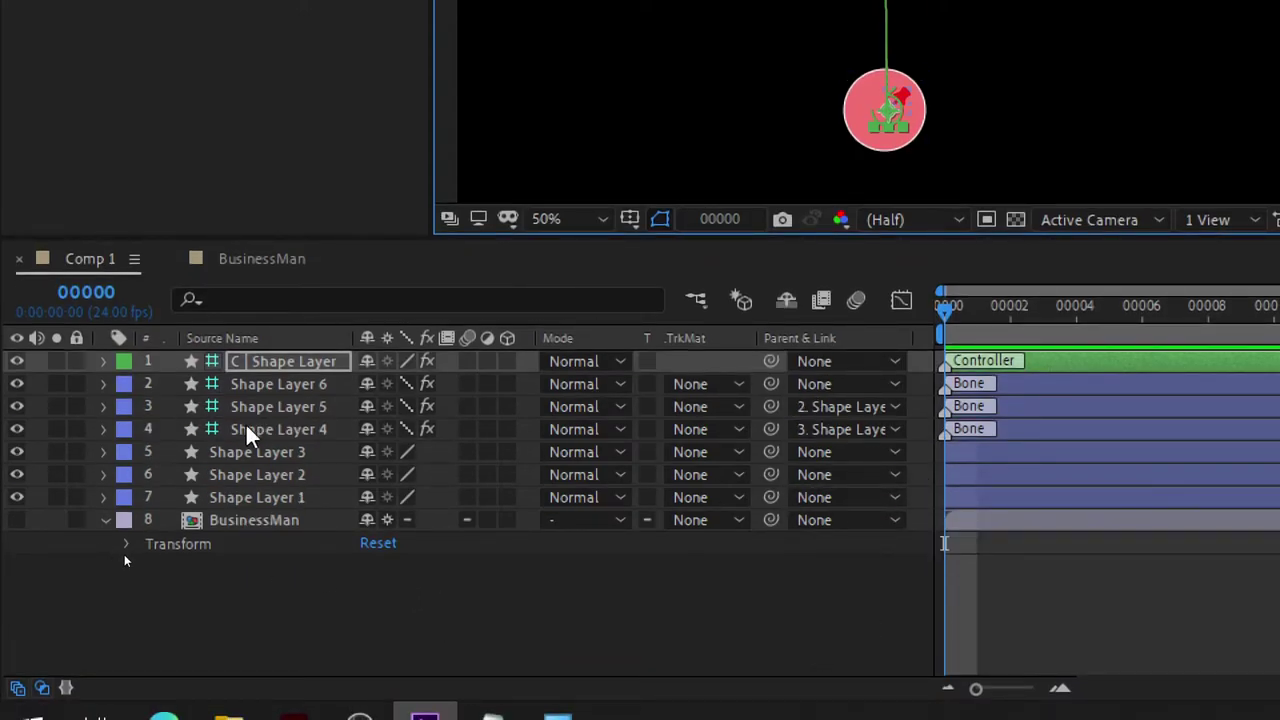
Parent Shape Layers 1, 2 and 3 to Shape Layers 4, 5 and 6 via Parent & Link.
{"action": "left_click", "coordinate": [279, 430]}
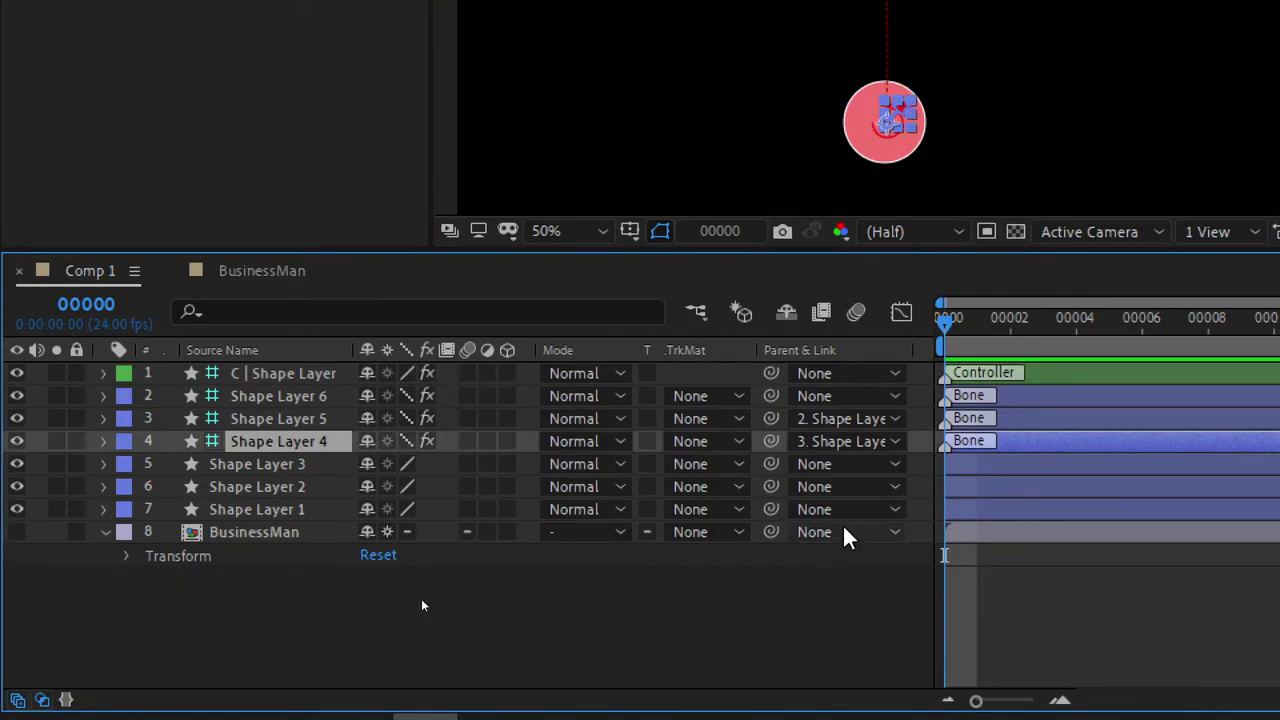
{"action": "left_click", "coordinate": [844, 510]}
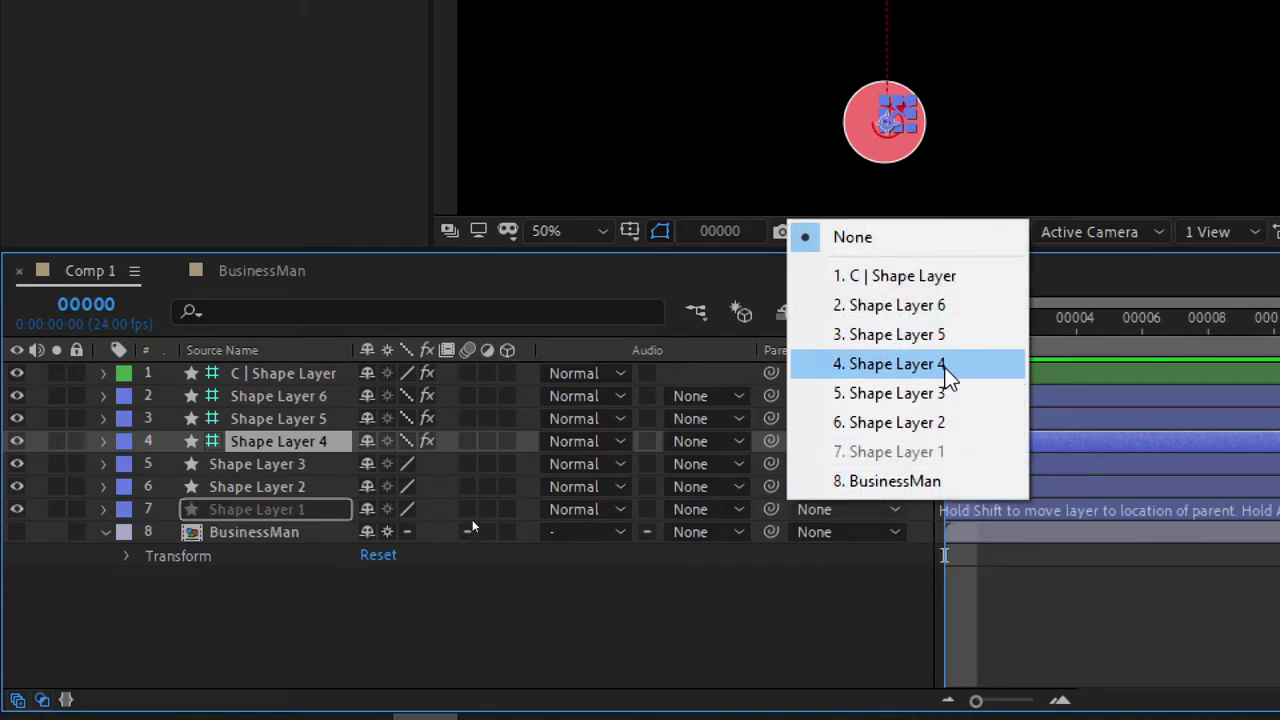
{"action": "left_click", "coordinate": [945, 365]}
{"action": "left_click", "coordinate": [830, 488]}
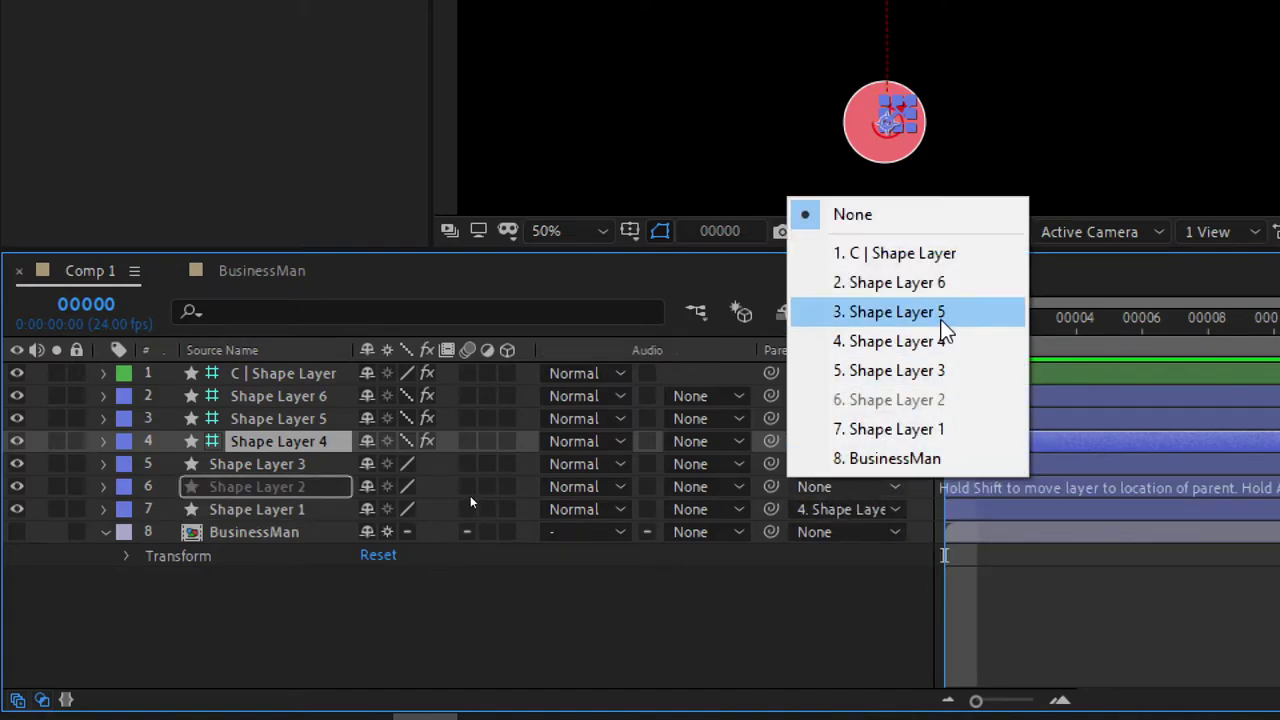
{"action": "left_click", "coordinate": [930, 311]}
{"action": "left_click", "coordinate": [848, 466]}
{"action": "left_click", "coordinate": [900, 260]}
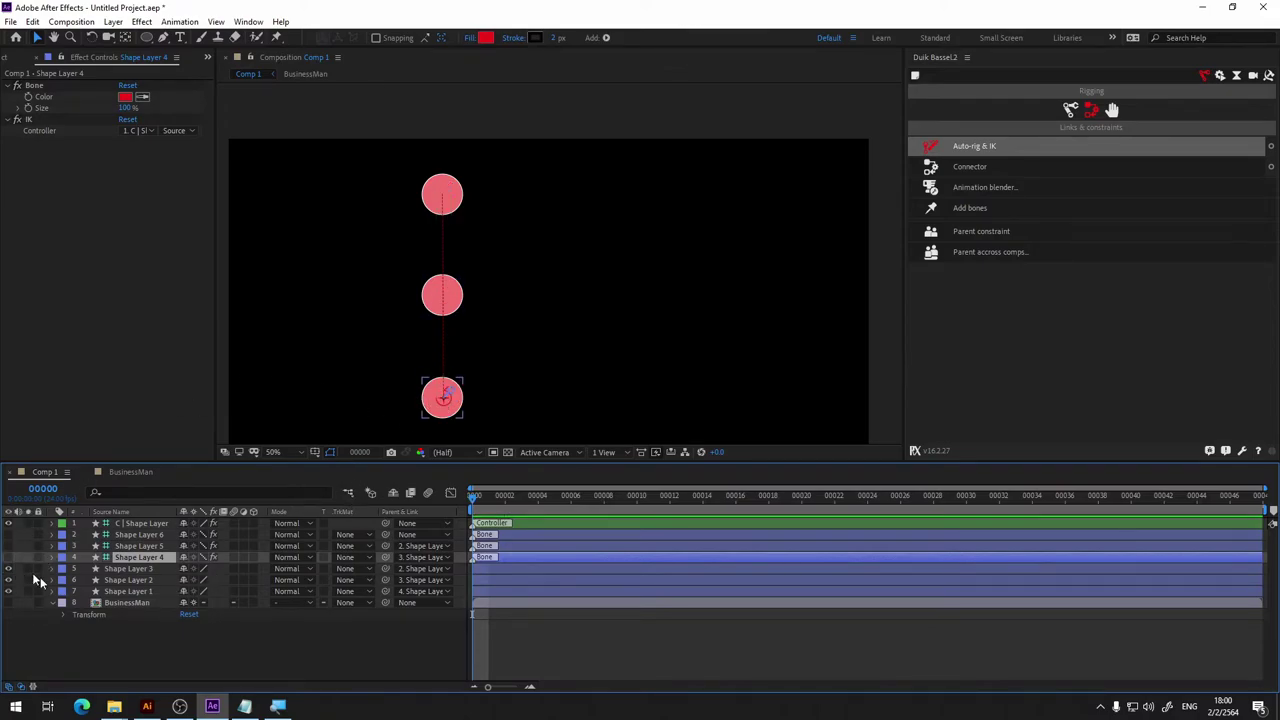
Select C | Shape Layer and drag the IK controller up-right, then down-left to test the bend.
{"action": "left_click", "coordinate": [137, 525]}
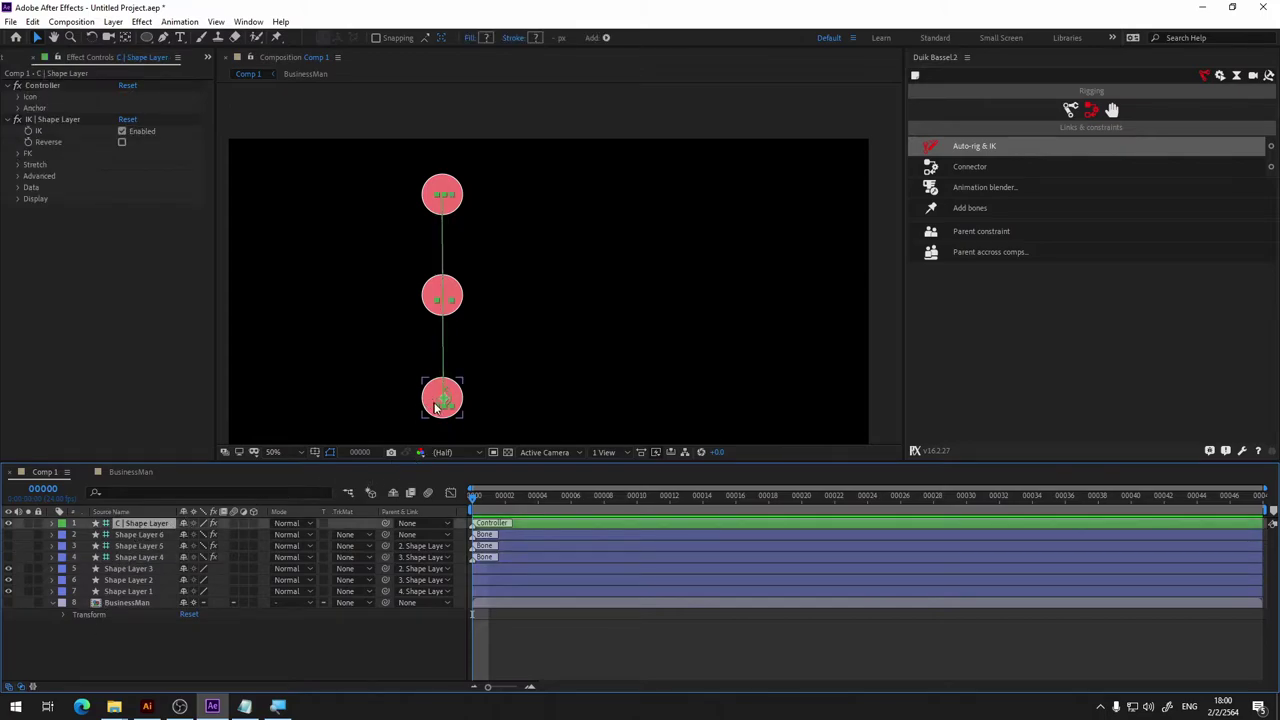
{"action": "mouse_move", "coordinate": [445, 404]}
{"action": "left_mouse_down"}
{"action": "mouse_move", "coordinate": [583, 366]}
{"action": "mouse_move", "coordinate": [478, 356]}
{"action": "mouse_move", "coordinate": [375, 404]}
{"action": "mouse_move", "coordinate": [567, 346]}
{"action": "left_mouse_up"}
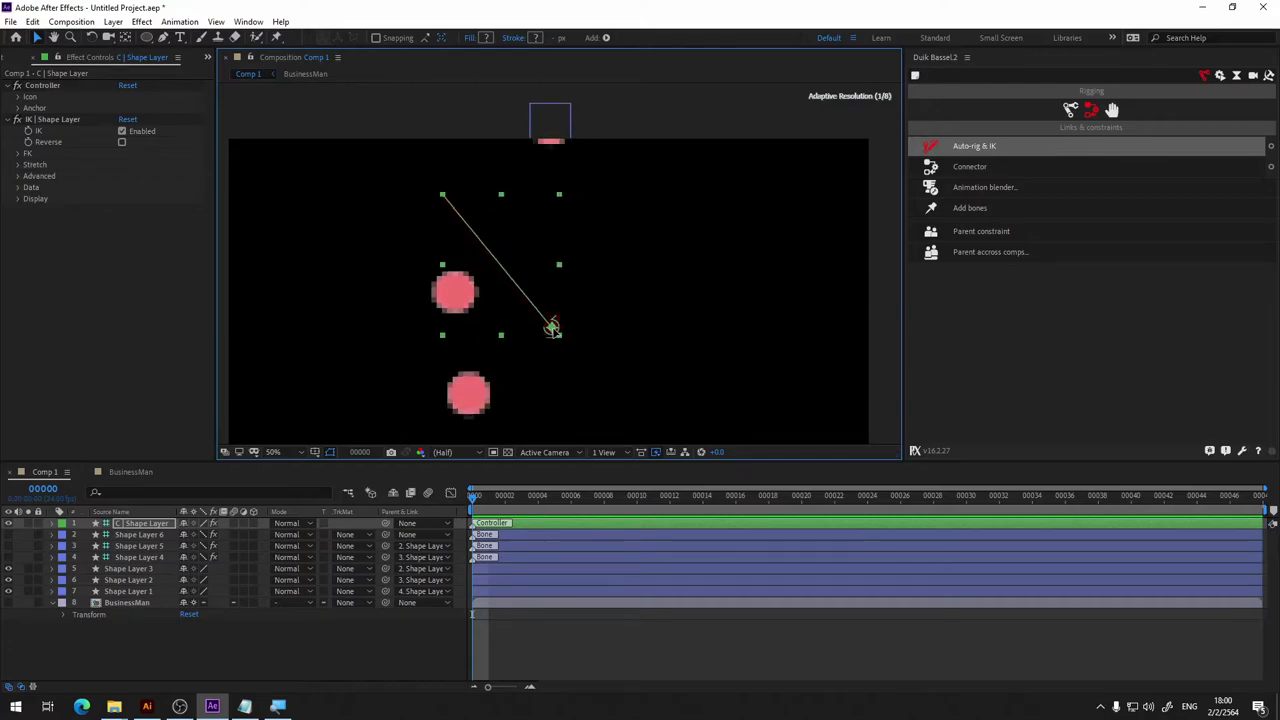
{"action": "left_click_drag", "start_coordinate": [567, 346], "coordinate": [507, 380]}
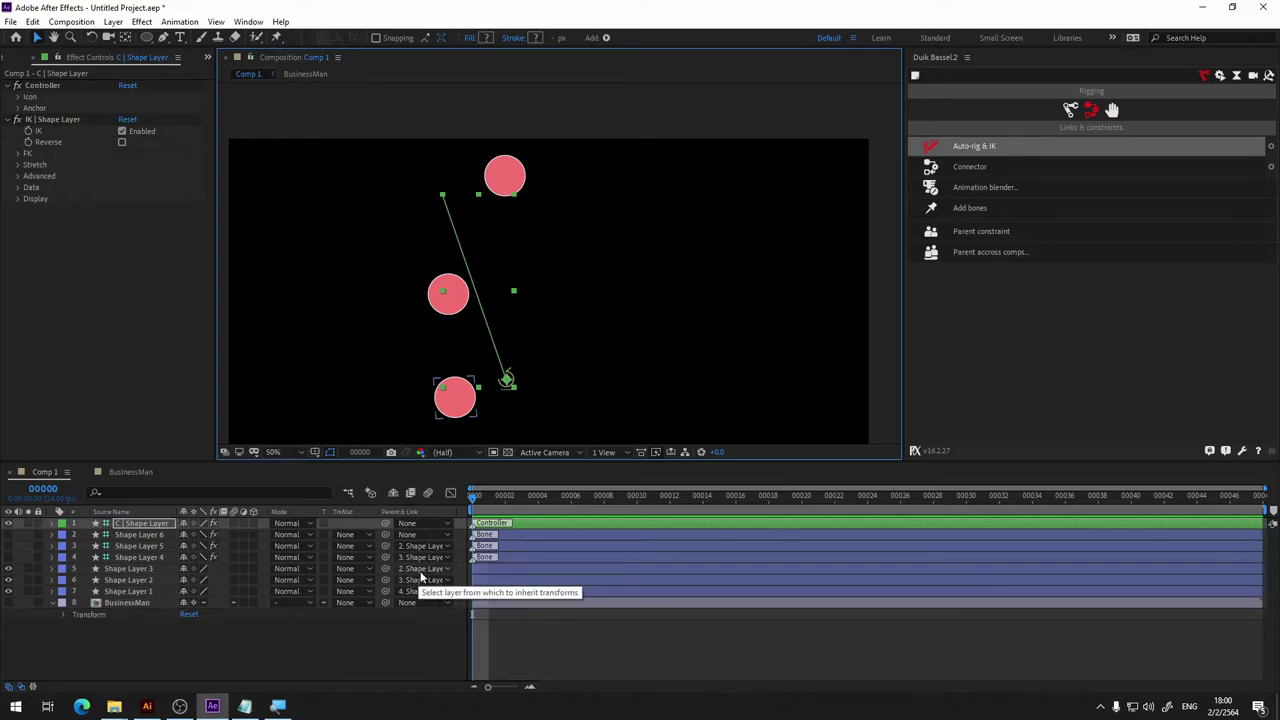
Undo the controller move and the earlier parenting to restore the straight arm.
{"action": "key", "text": "ctrl+z"}
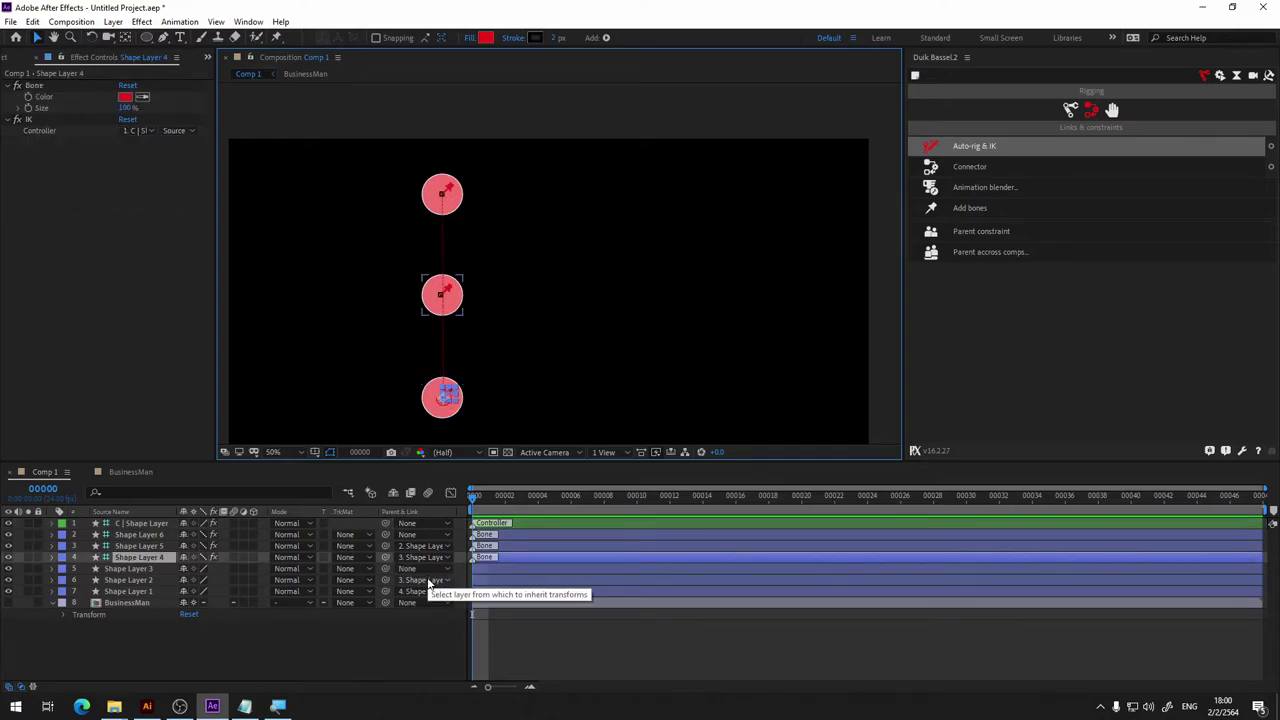
{"action": "key", "text": "ctrl+z"}
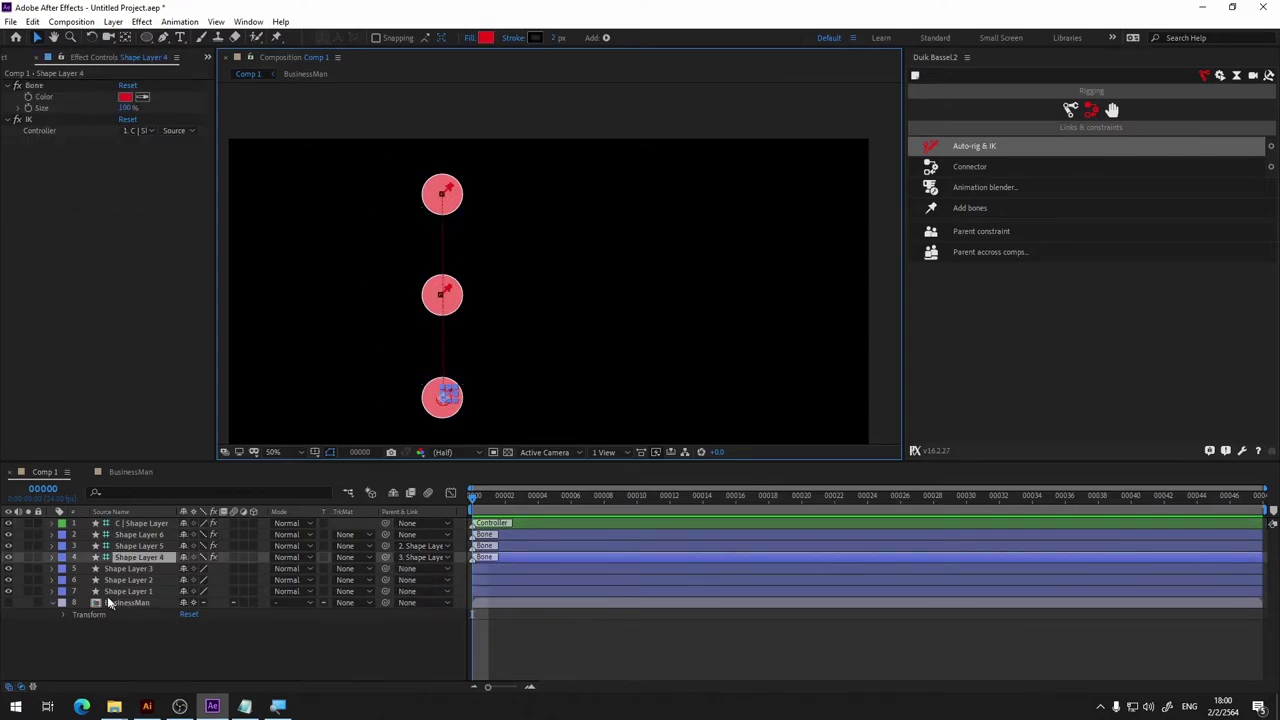
{"action": "key", "text": "ctrl+z"}
Try parenting Shape Layer 3 through its Parent & Link list, undoing the wrong Shape Layer 1 choice.
{"action": "left_click", "coordinate": [118, 568]}
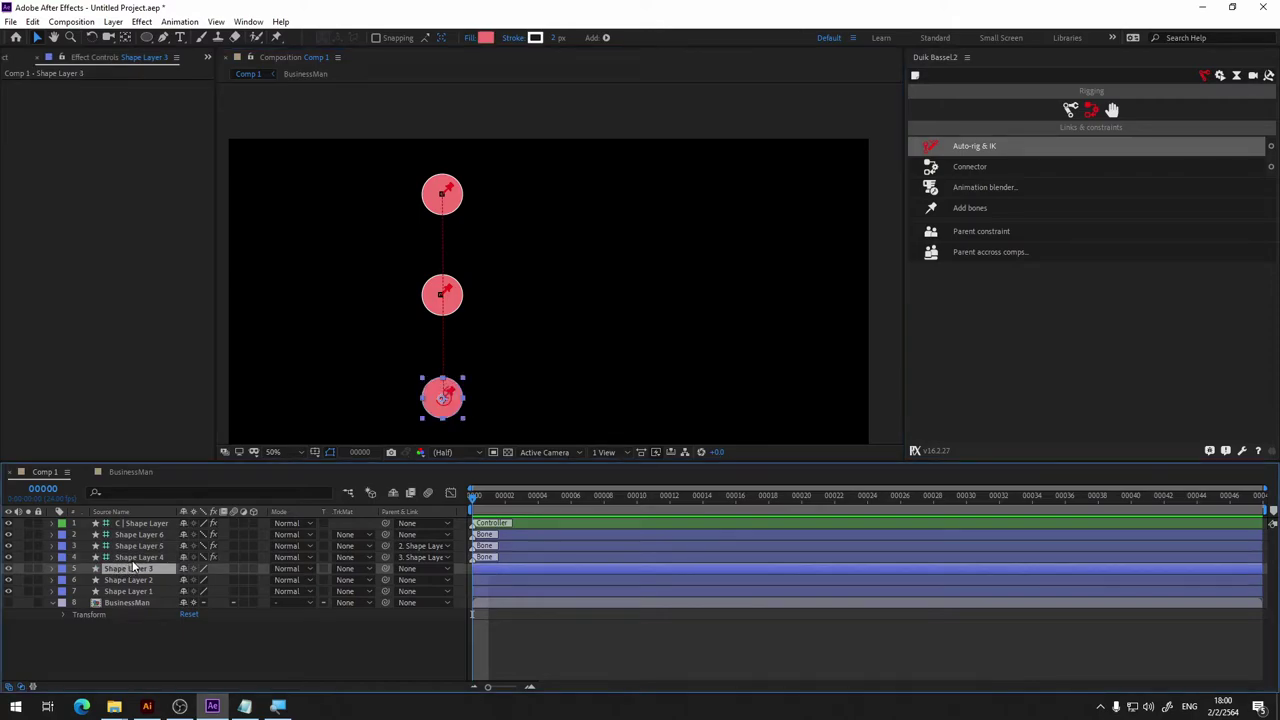
{"action": "left_click", "coordinate": [137, 559]}
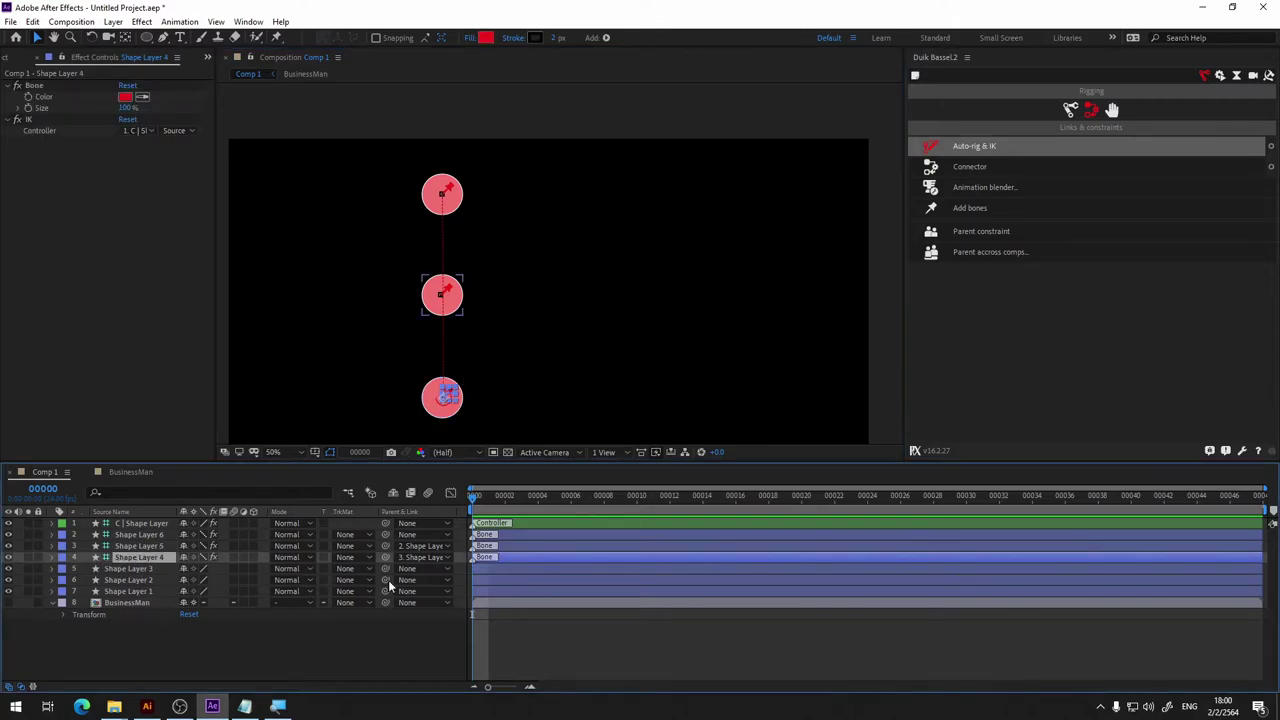
{"action": "left_click", "coordinate": [432, 568]}
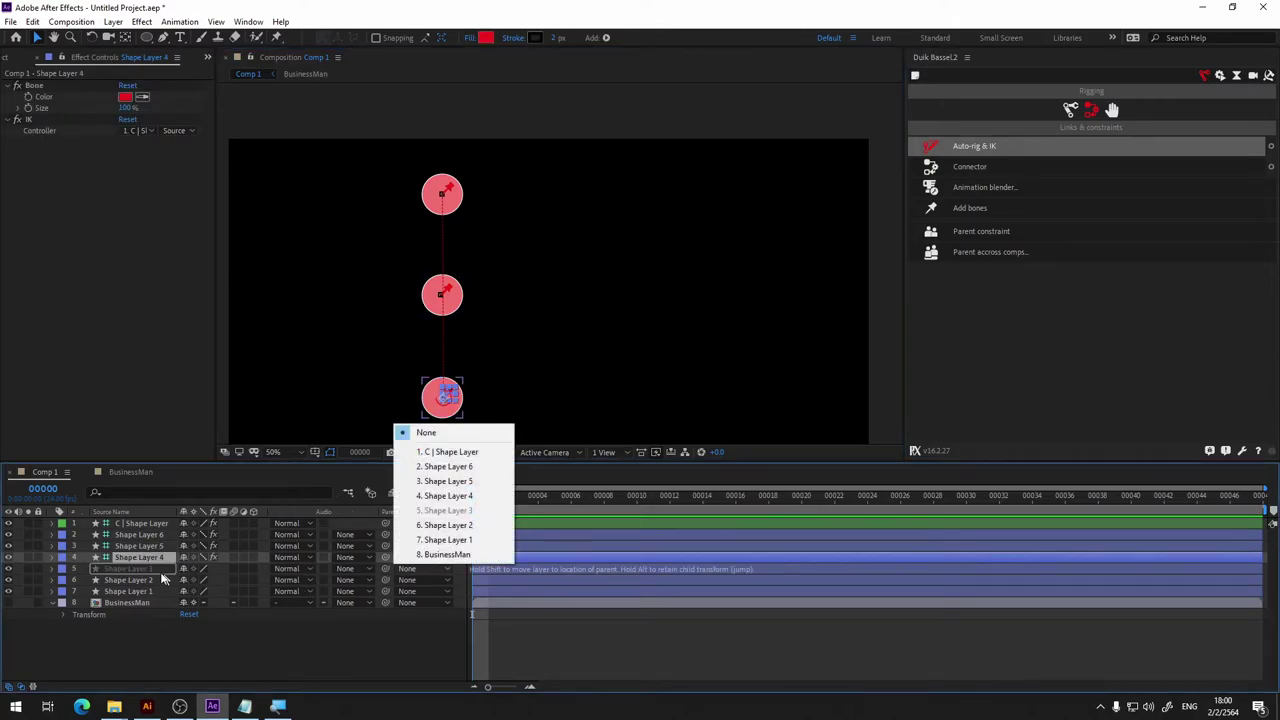
{"action": "left_click", "coordinate": [447, 542]}
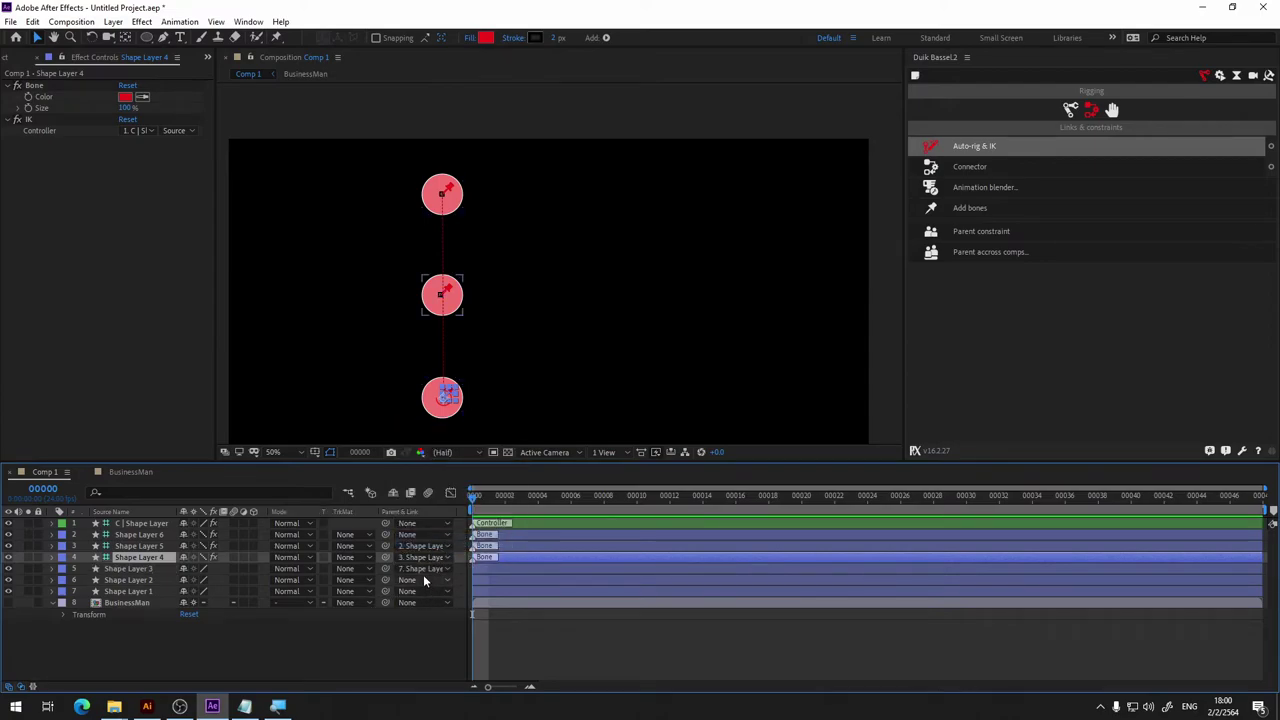
{"action": "key", "text": "ctrl+z"}
{"action": "left_click", "coordinate": [416, 569]}
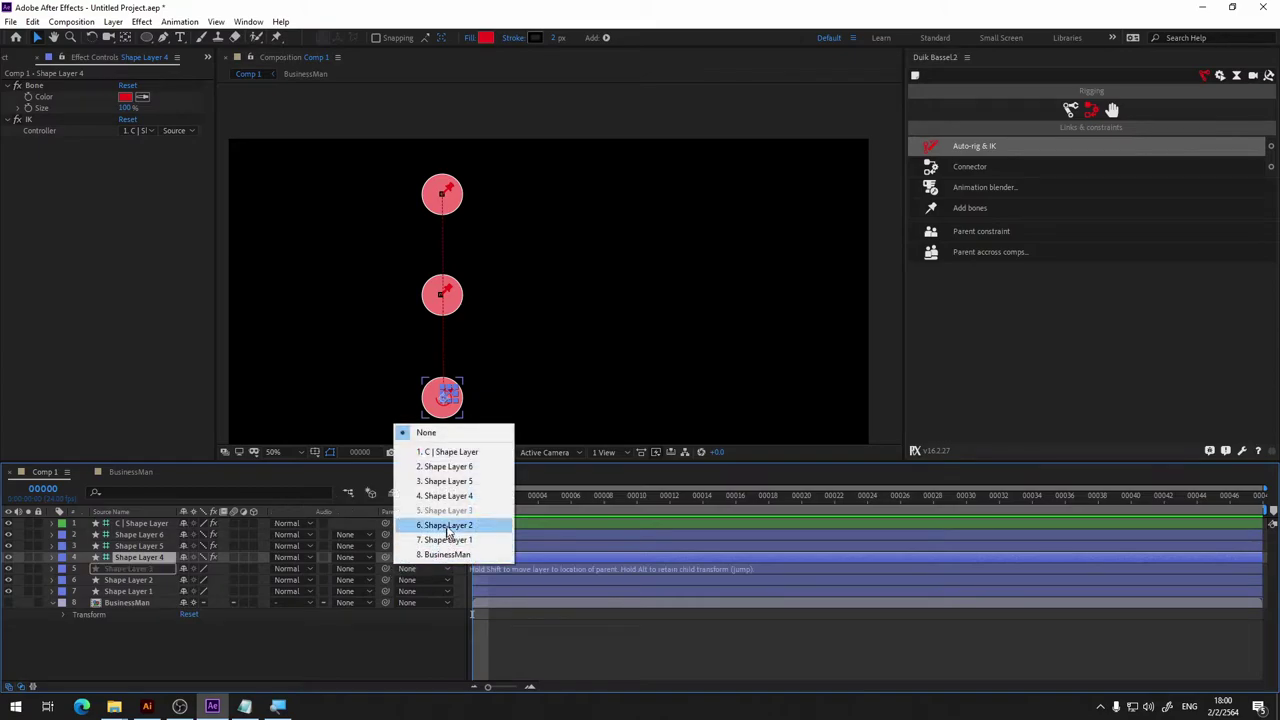
{"action": "left_click", "coordinate": [452, 496]}
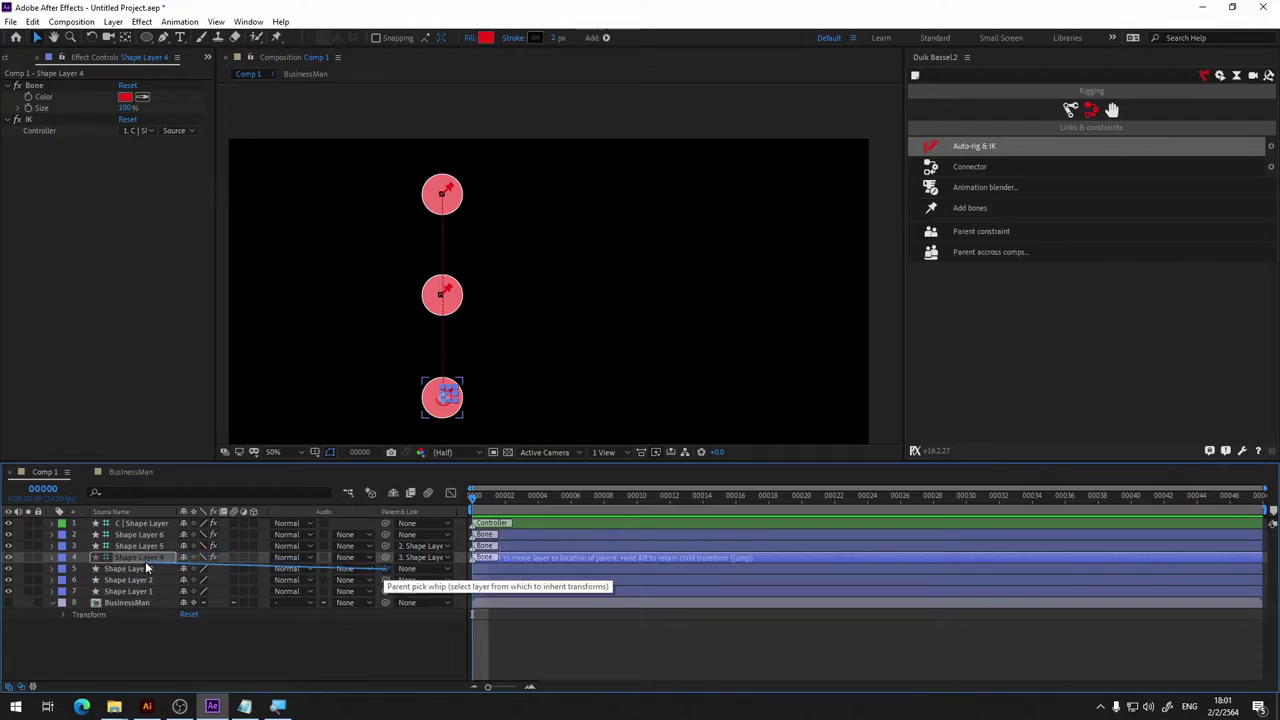
Pick-whip Shape Layer 3 to 4, 2 to 5 and 1 to 6, then hide the bone layers.
{"action": "left_click_drag", "start_coordinate": [385, 568], "coordinate": [145, 558]}
{"action": "left_click_drag", "start_coordinate": [385, 580], "coordinate": [135, 568]}
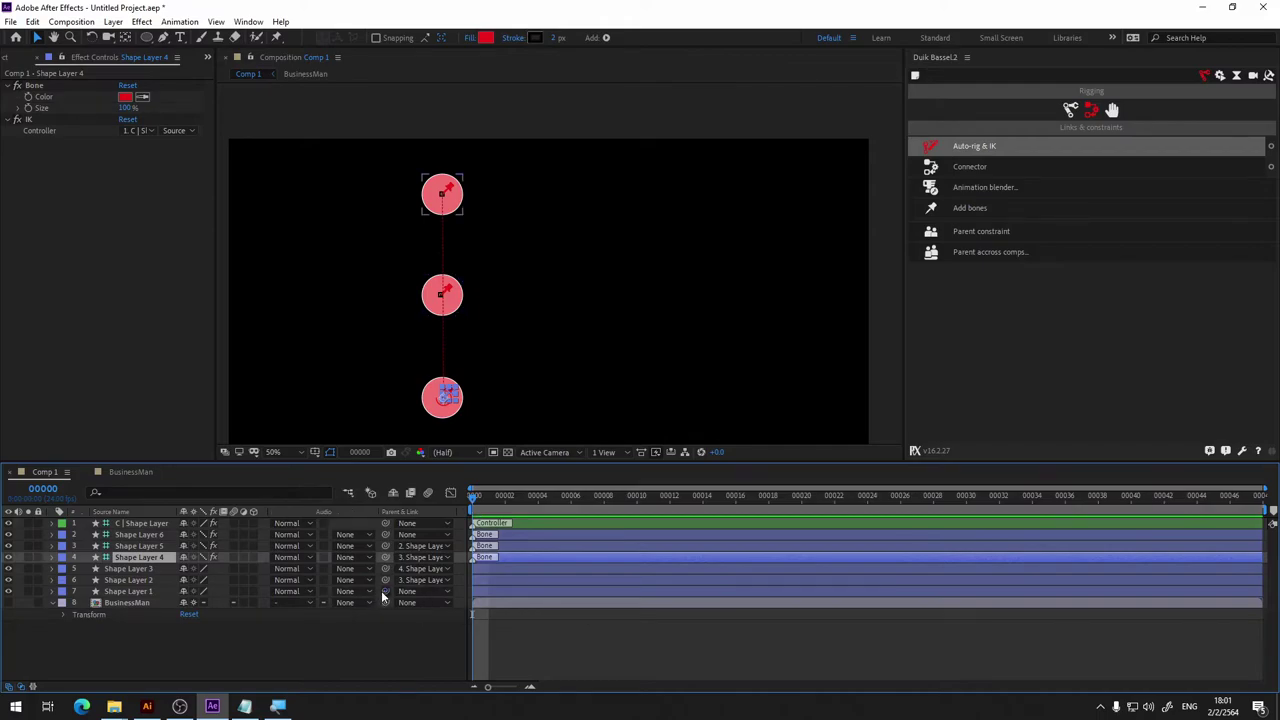
{"action": "left_click_drag", "start_coordinate": [385, 591], "coordinate": [130, 580]}
{"action": "left_click_drag", "start_coordinate": [8, 534], "coordinate": [8, 557]}
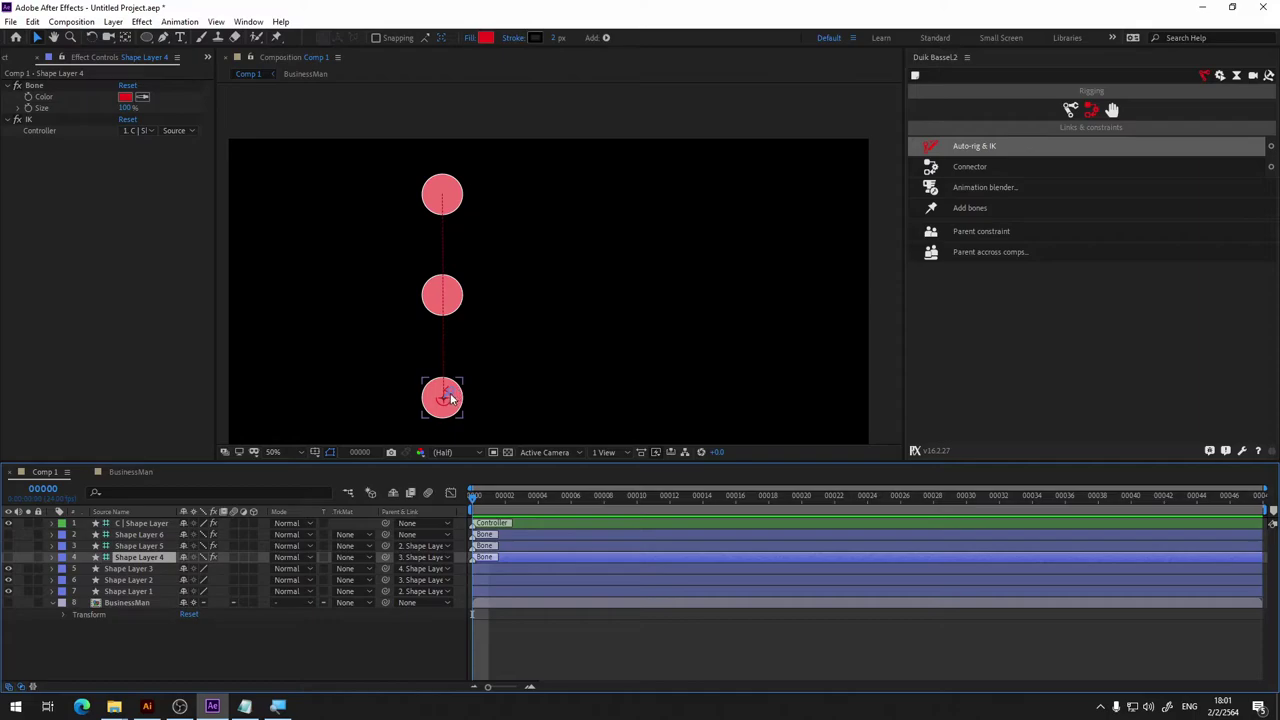
{"action": "left_click", "coordinate": [160, 523]}
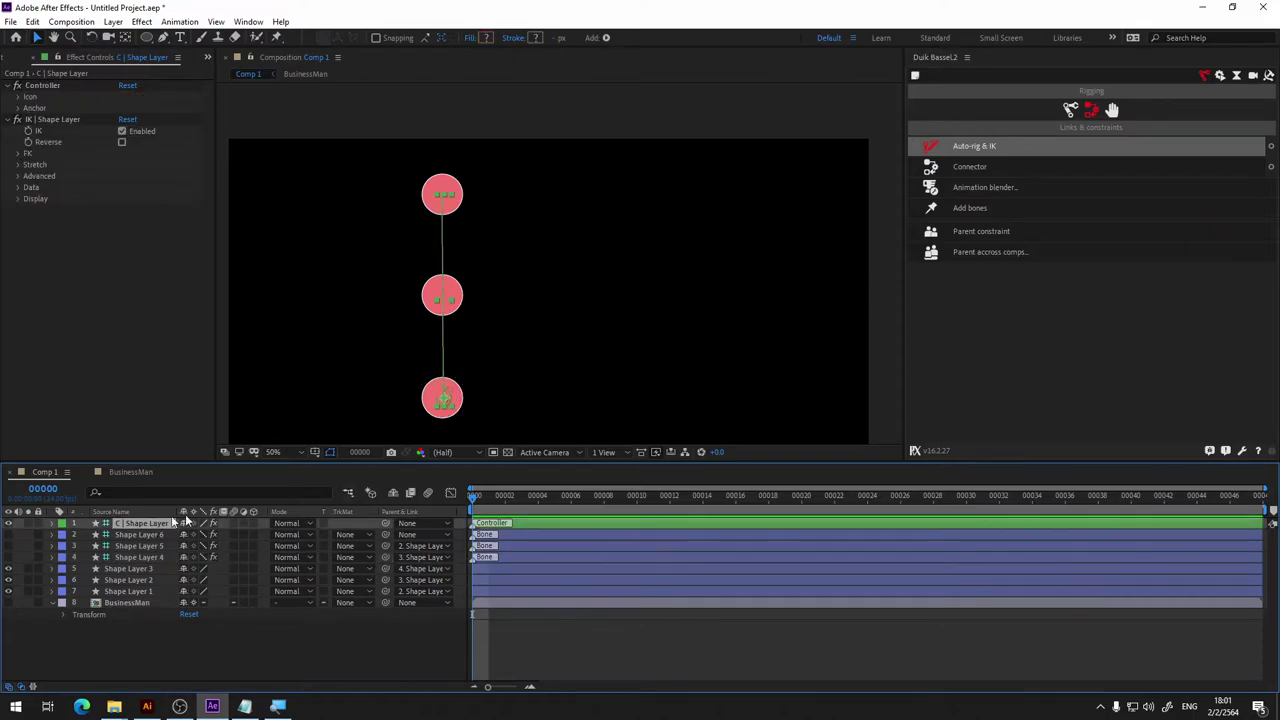
{"action": "mouse_move", "coordinate": [447, 402]}
{"action": "left_mouse_down"}
{"action": "mouse_move", "coordinate": [567, 253]}
{"action": "mouse_move", "coordinate": [477, 364]}
{"action": "mouse_move", "coordinate": [397, 422]}
{"action": "mouse_move", "coordinate": [518, 183]}
{"action": "mouse_move", "coordinate": [561, 198]}
{"action": "left_mouse_up"}
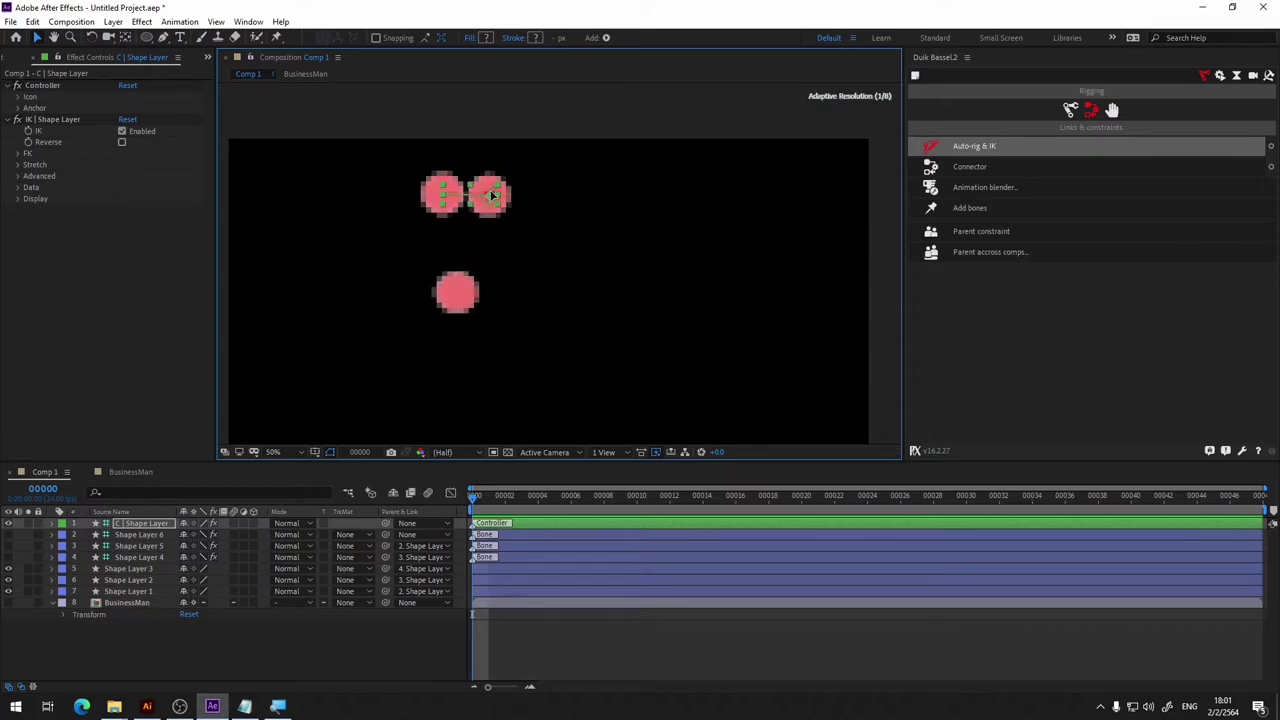
{"action": "mouse_move", "coordinate": [561, 198]}
{"action": "left_mouse_down"}
{"action": "mouse_move", "coordinate": [701, 247]}
{"action": "mouse_move", "coordinate": [600, 192]}
{"action": "left_mouse_up"}
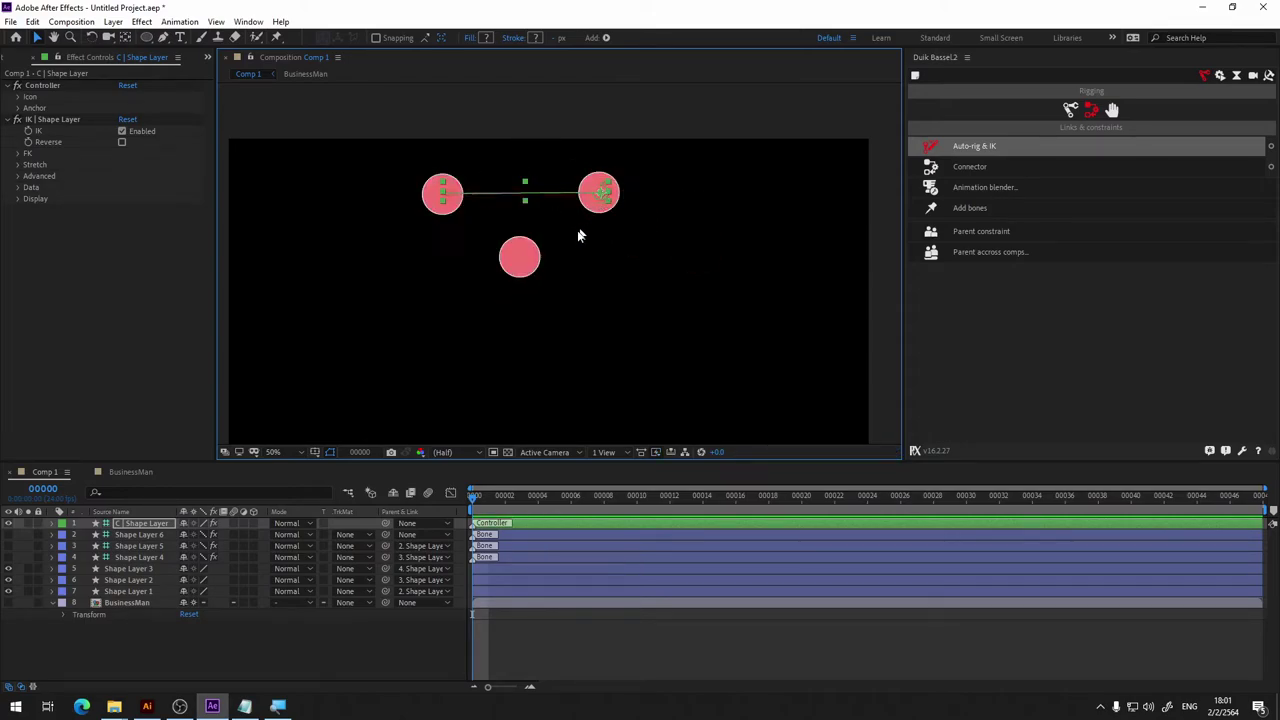
{"action": "left_click", "coordinate": [146, 570]}
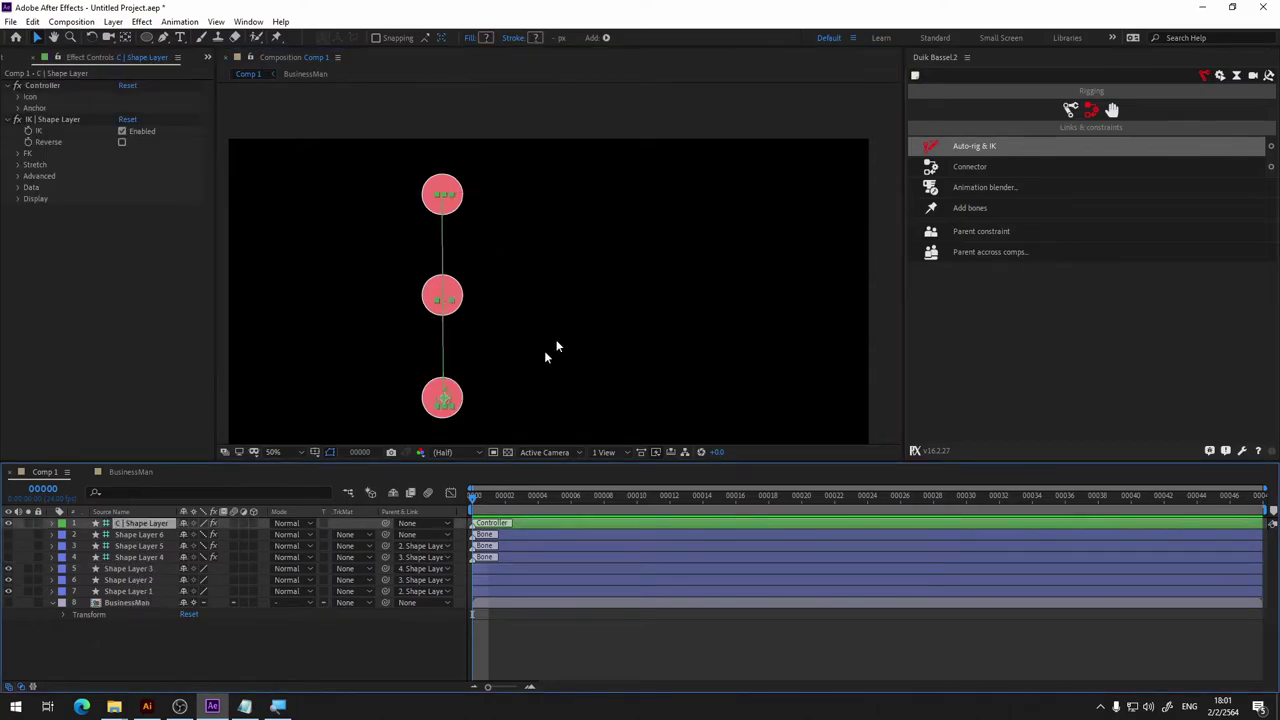
{"action": "left_click", "coordinate": [137, 569]}
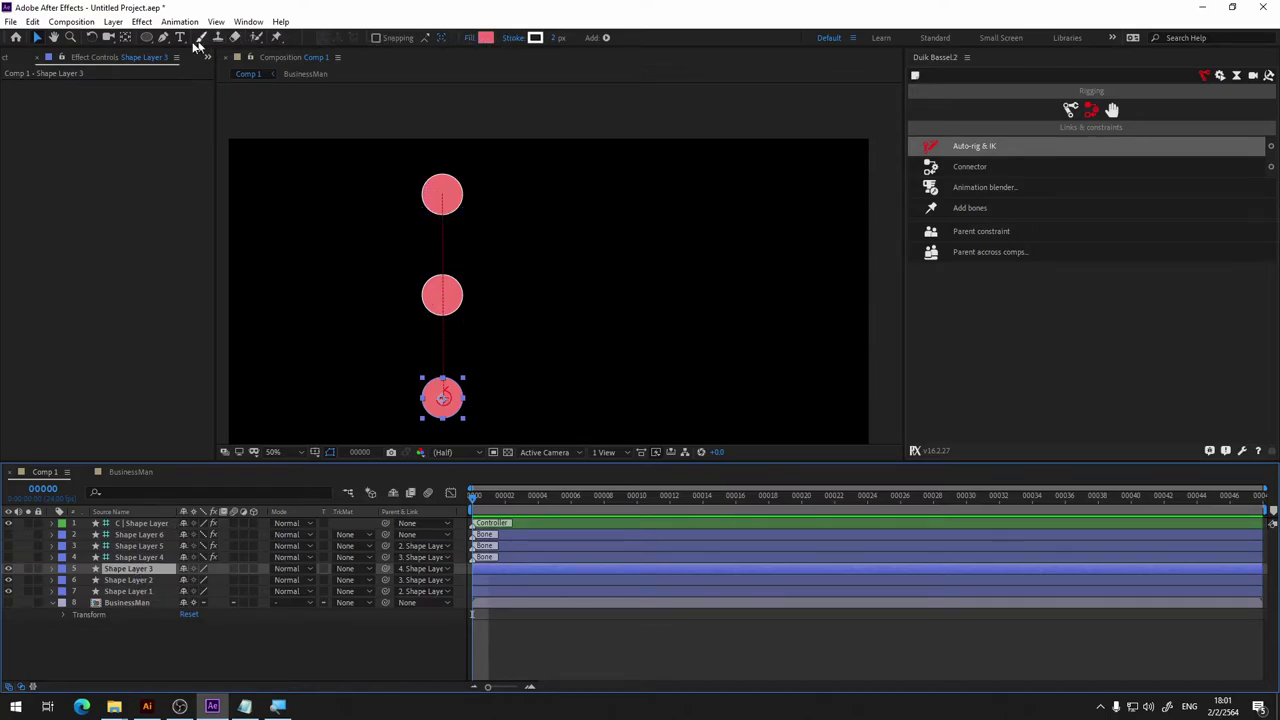
Switch to the Rounded Rectangle tool and draw bars over the upper and lower arm segments.
{"action": "left_click", "coordinate": [162, 665]}
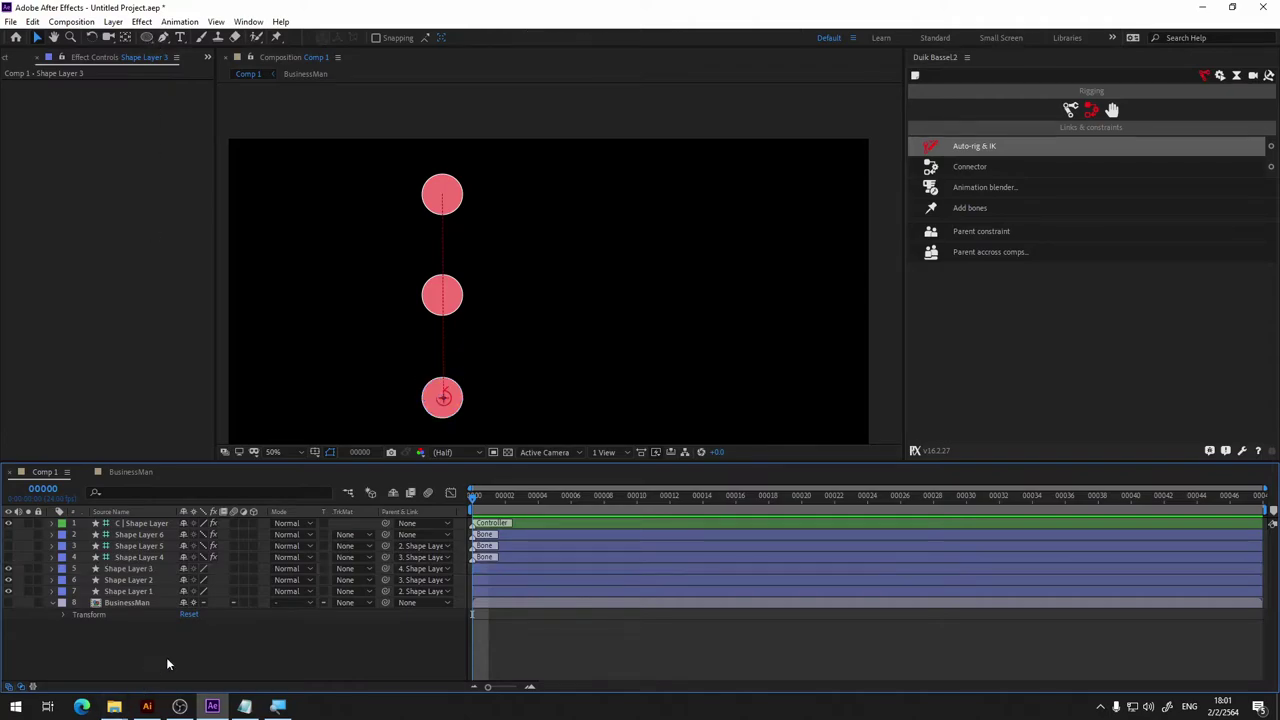
{"action": "left_click", "coordinate": [147, 38]}
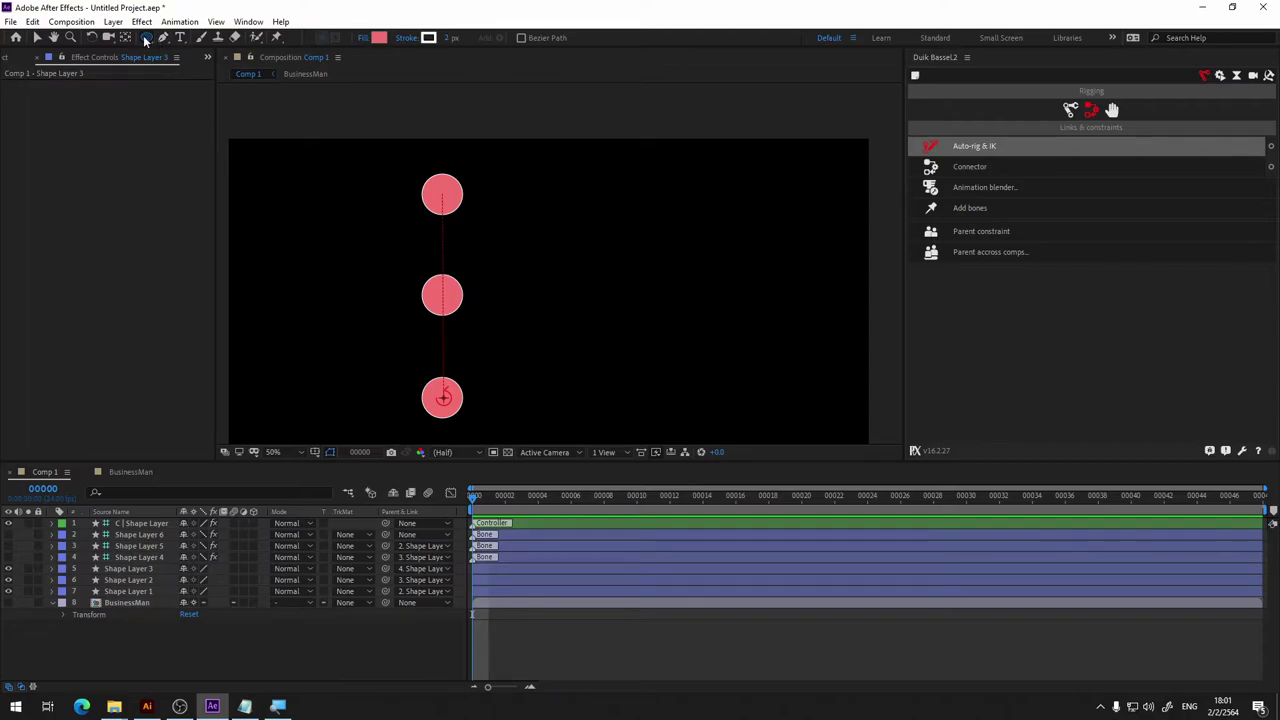
{"action": "left_click", "coordinate": [146, 38]}
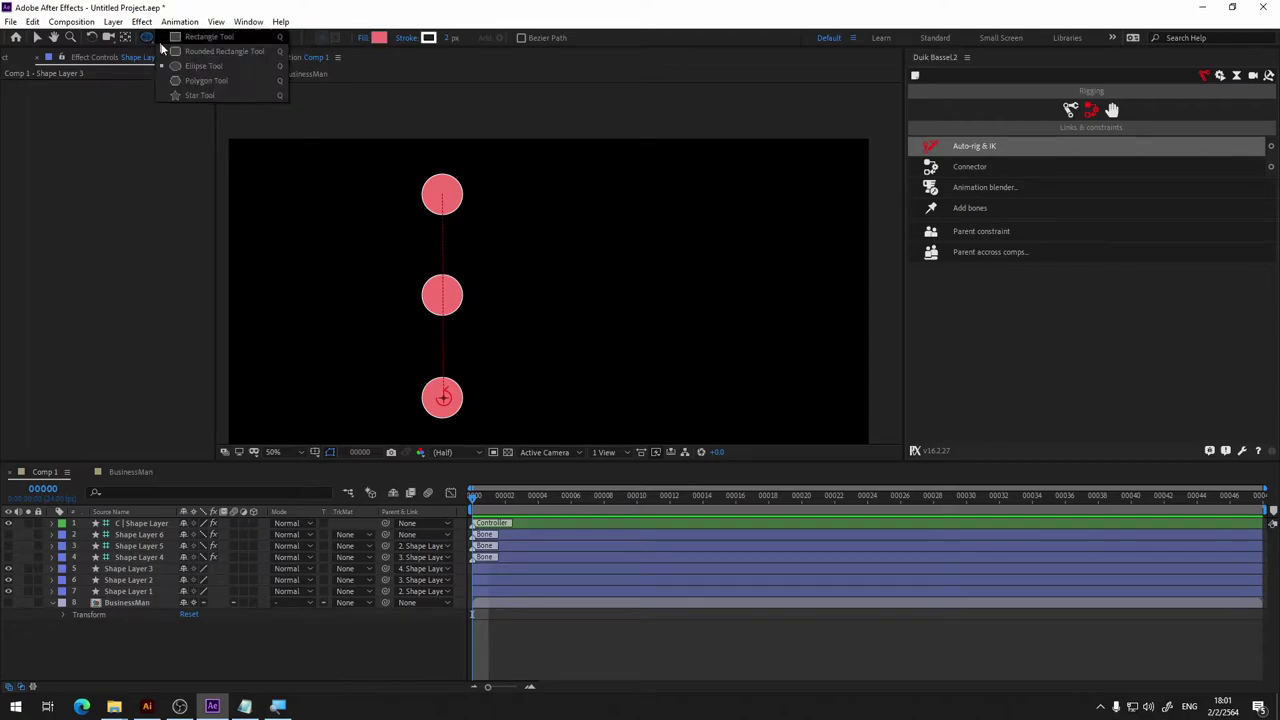
{"action": "left_click", "coordinate": [210, 51]}
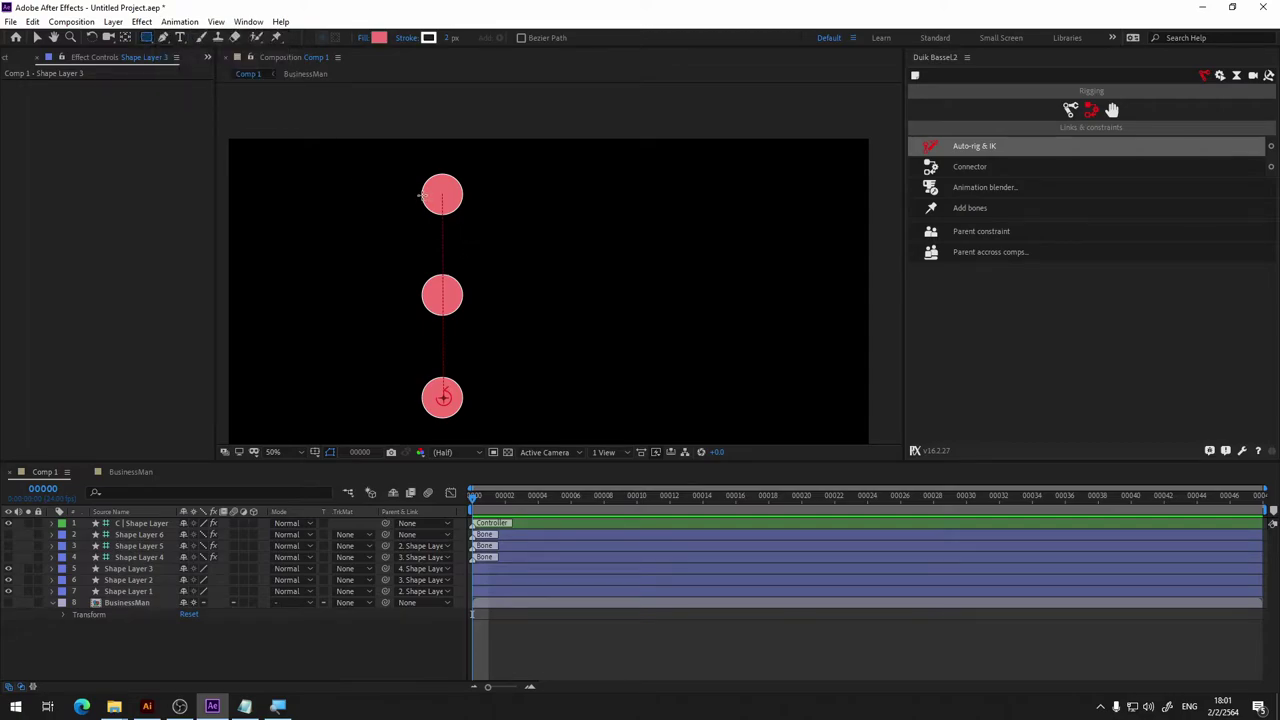
{"action": "left_click_drag", "start_coordinate": [421, 176], "coordinate": [464, 314]}
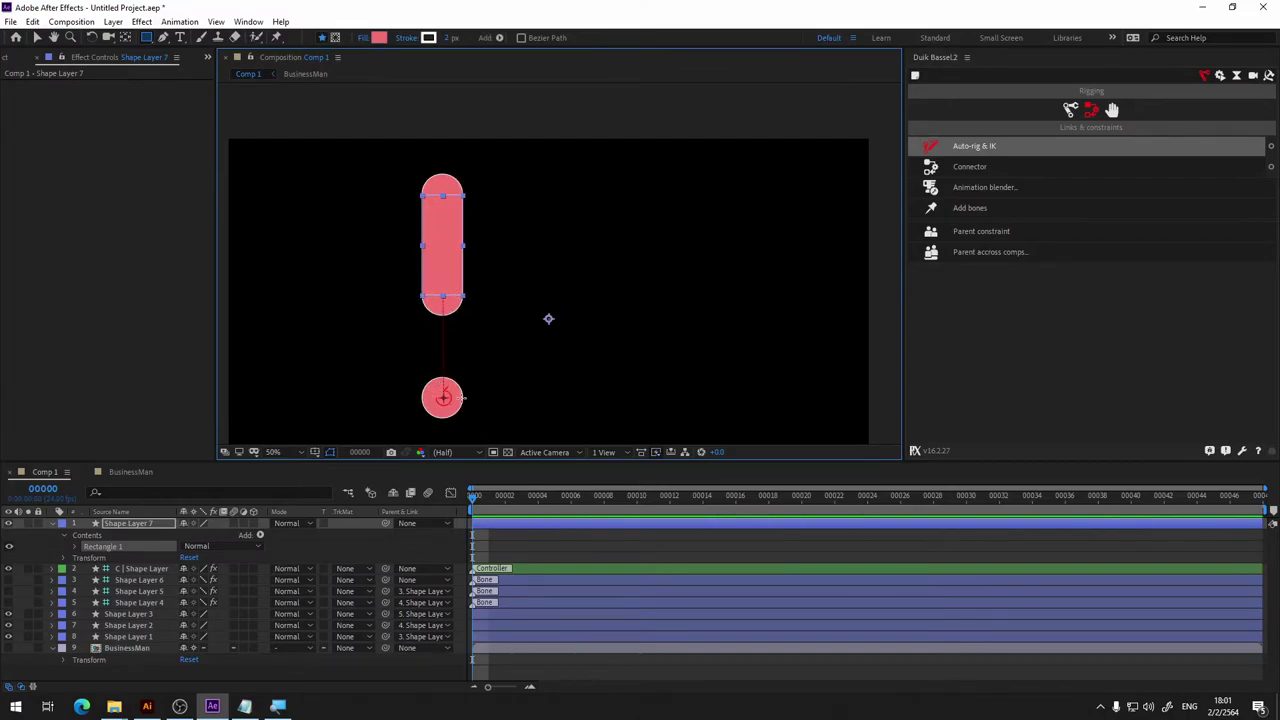
{"action": "left_click_drag", "start_coordinate": [462, 397], "coordinate": [420, 294]}
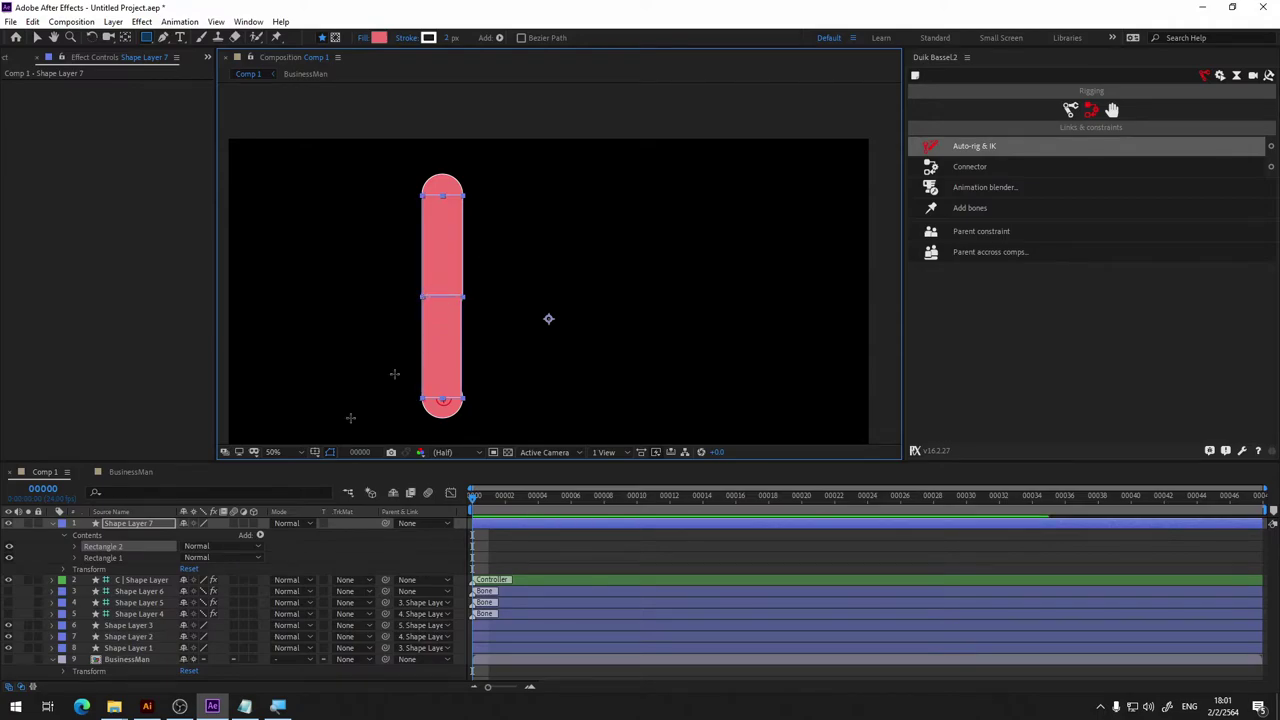
Delete Rectangle 1 from the shape and redraw a rectangle over the lower arm segment.
{"action": "left_click", "coordinate": [116, 558]}
{"action": "key", "text": "Delete"}
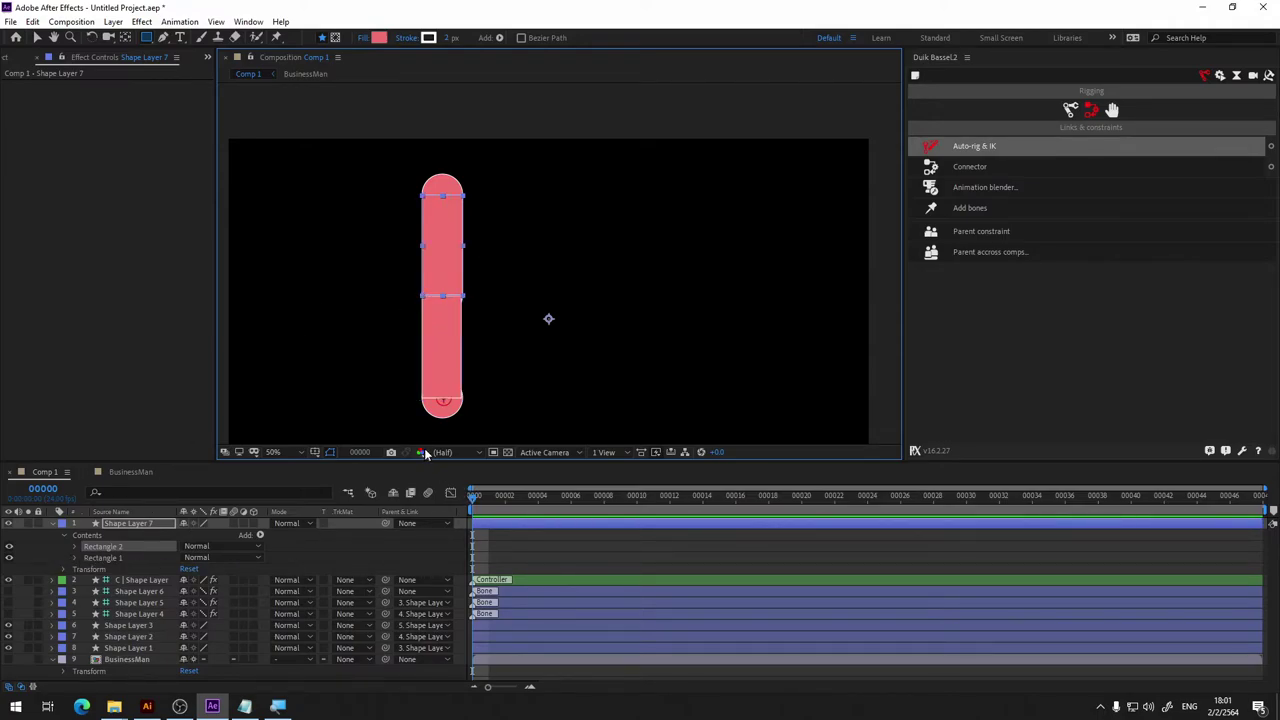
{"action": "left_click", "coordinate": [150, 671]}
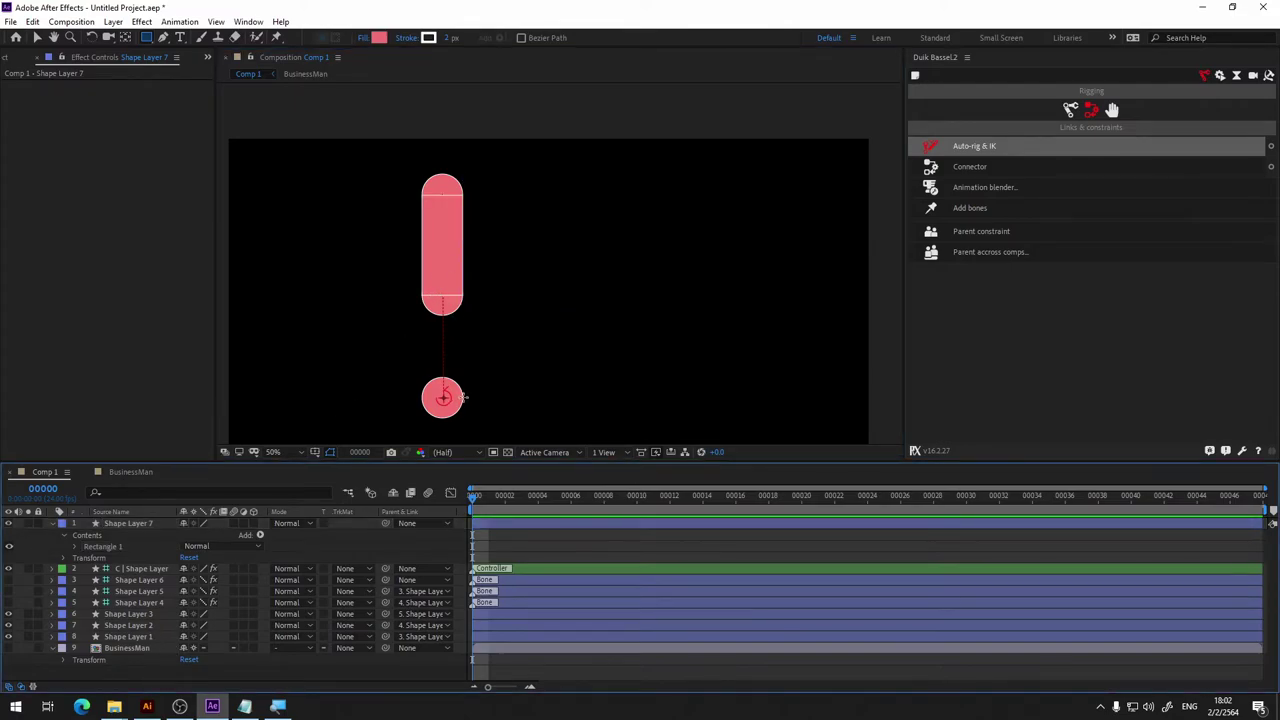
{"action": "left_click_drag", "start_coordinate": [462, 402], "coordinate": [420, 296]}
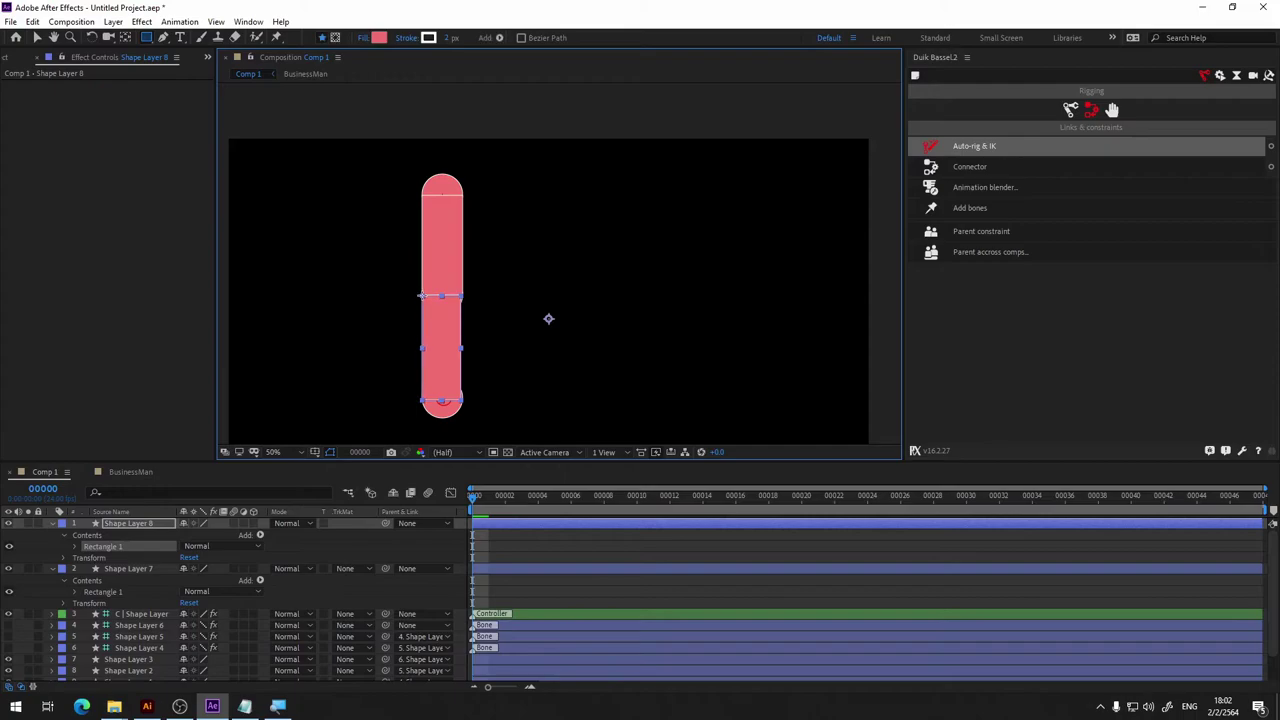
{"action": "key", "text": "ctrl+z"}
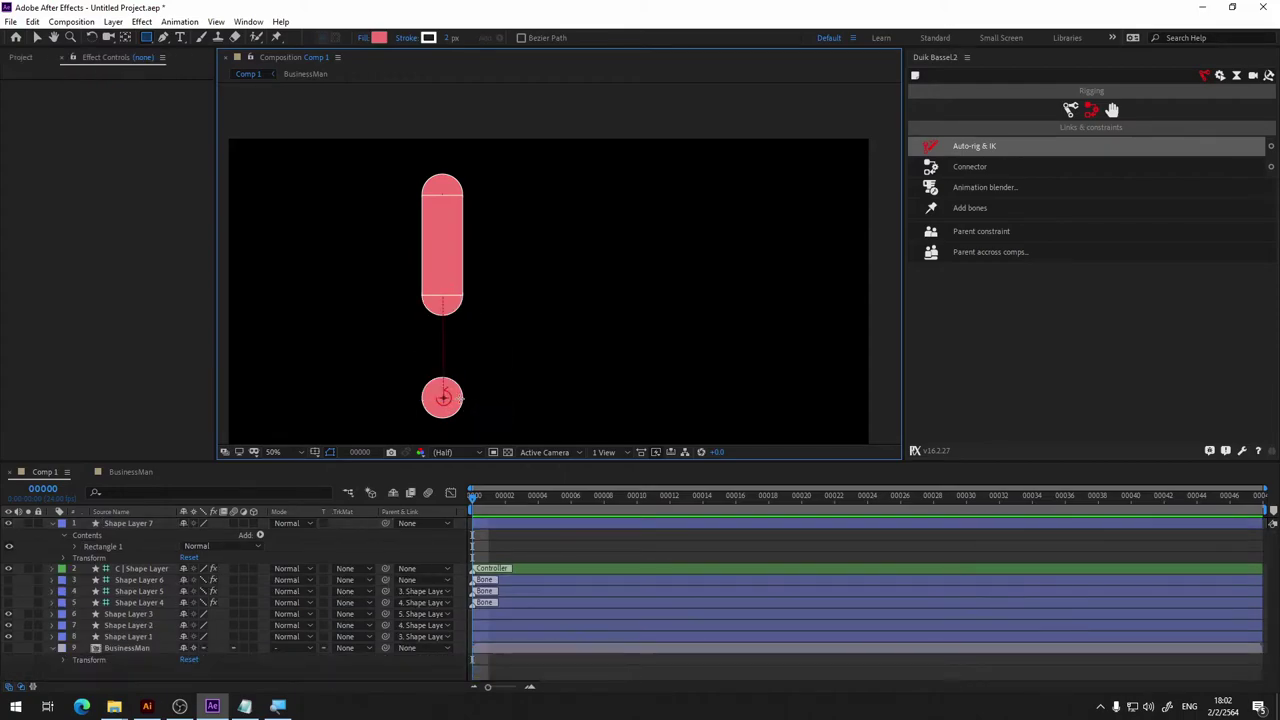
{"action": "left_click_drag", "start_coordinate": [461, 398], "coordinate": [421, 295]}
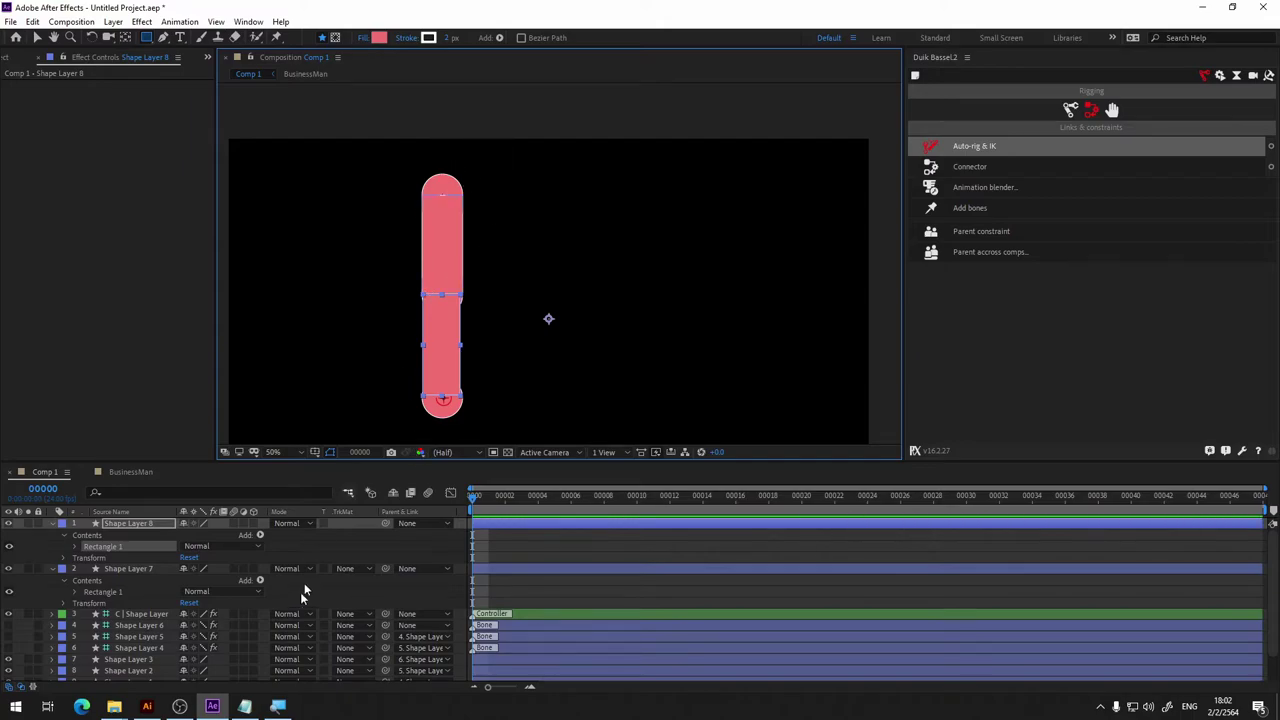
Collapse Shape Layers 7 and 8 and move both rectangle layers below Shape Layer 1.
{"action": "left_click", "coordinate": [61, 523]}
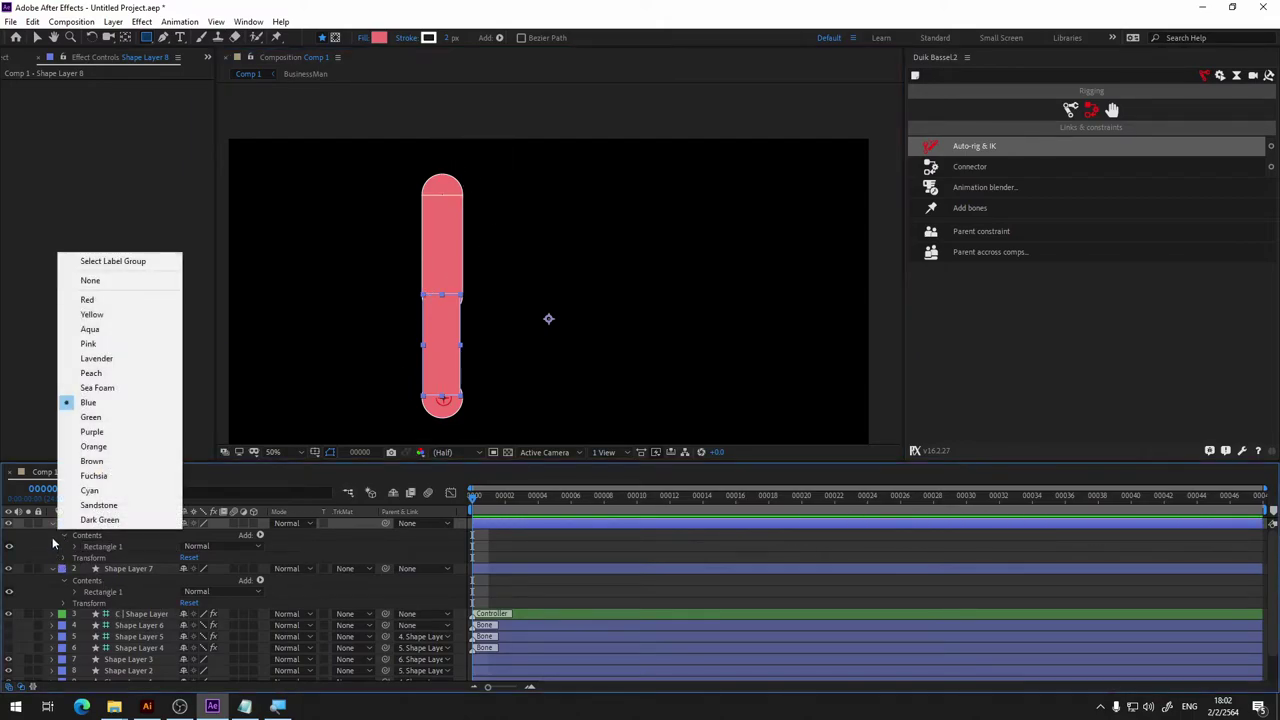
{"action": "left_click", "coordinate": [53, 537]}
{"action": "left_click", "coordinate": [52, 523]}
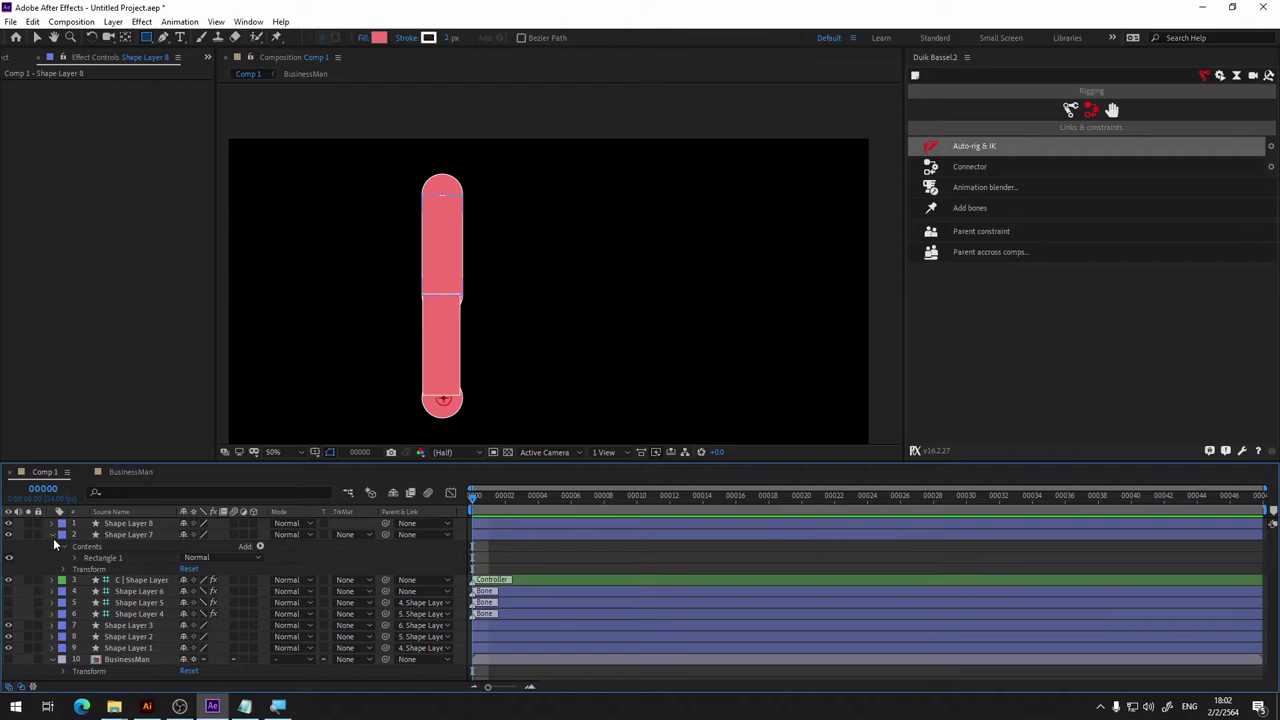
{"action": "left_click", "coordinate": [53, 535]}
{"action": "left_click", "coordinate": [142, 523]}
{"action": "left_click", "coordinate": [142, 535], "text": "shift"}
{"action": "left_click_drag", "start_coordinate": [142, 535], "coordinate": [155, 620]}
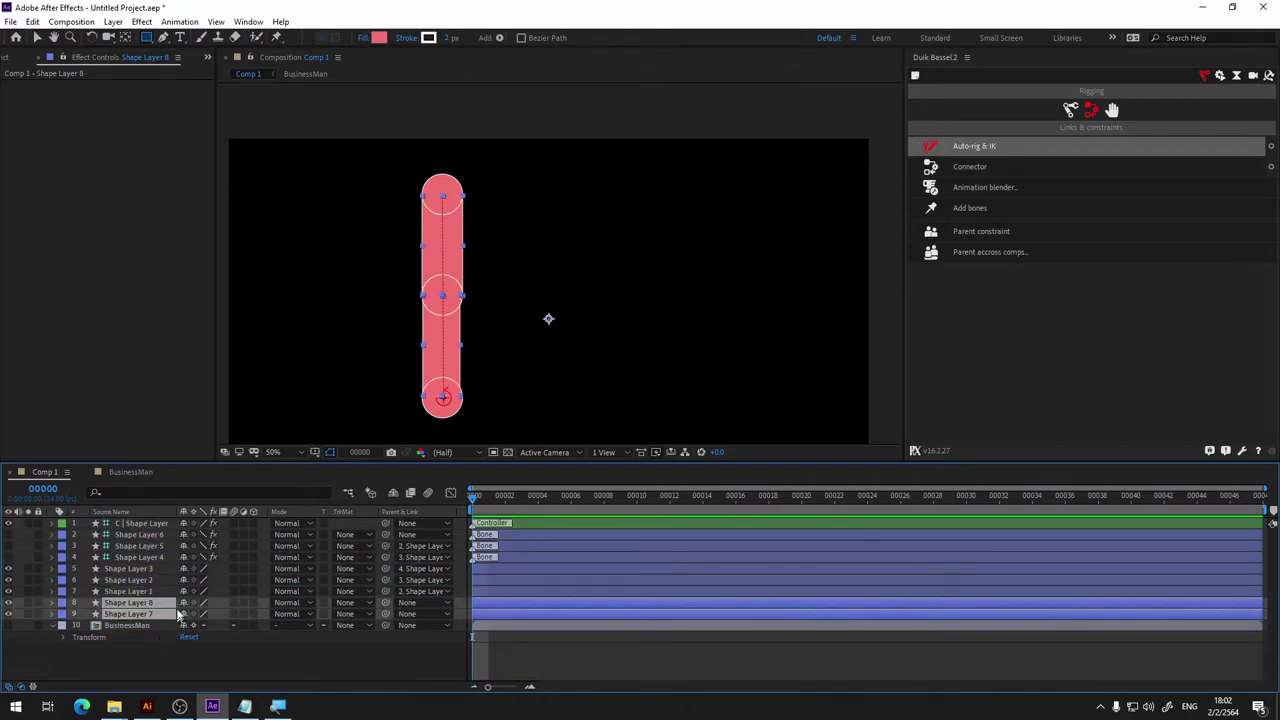
Identify the joint circles by toggling visibility, then pick-whip Shape Layer 7 to Shape Layer 1.
{"action": "left_click", "coordinate": [193, 663]}
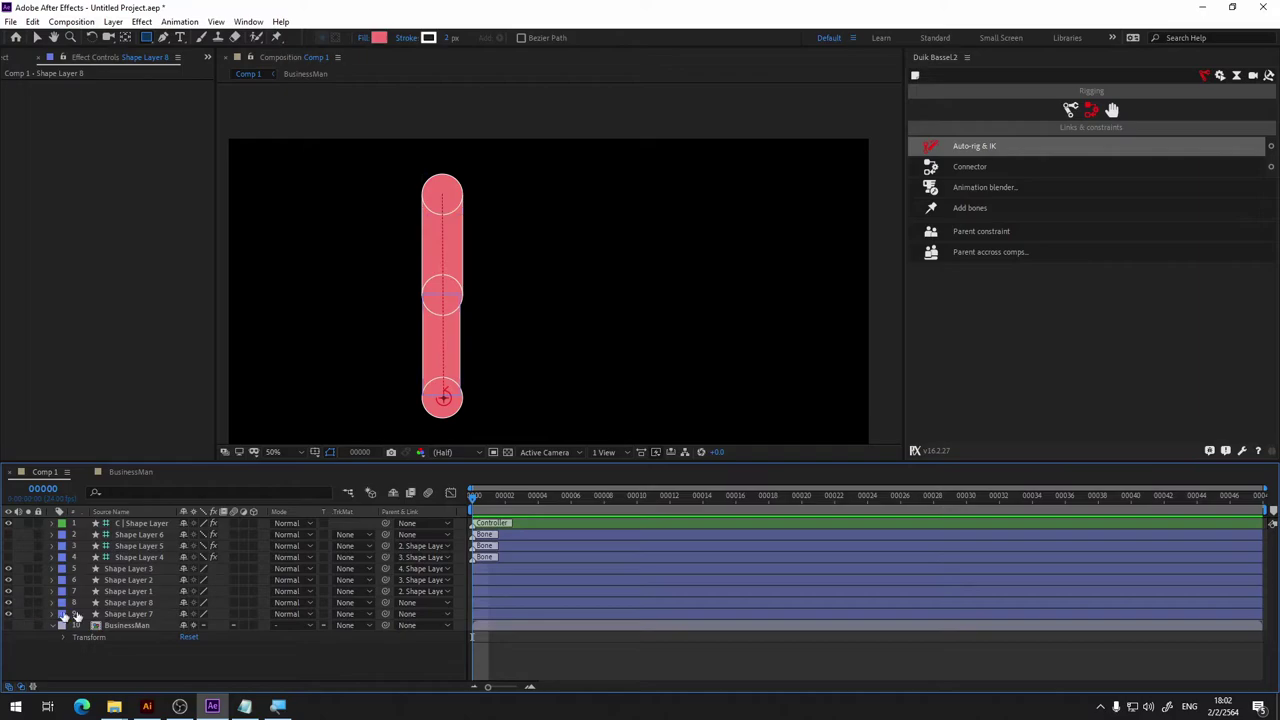
{"action": "left_click", "coordinate": [9, 579]}
{"action": "left_click", "coordinate": [9, 579]}
{"action": "left_click", "coordinate": [8, 581]}
{"action": "left_click", "coordinate": [8, 581]}
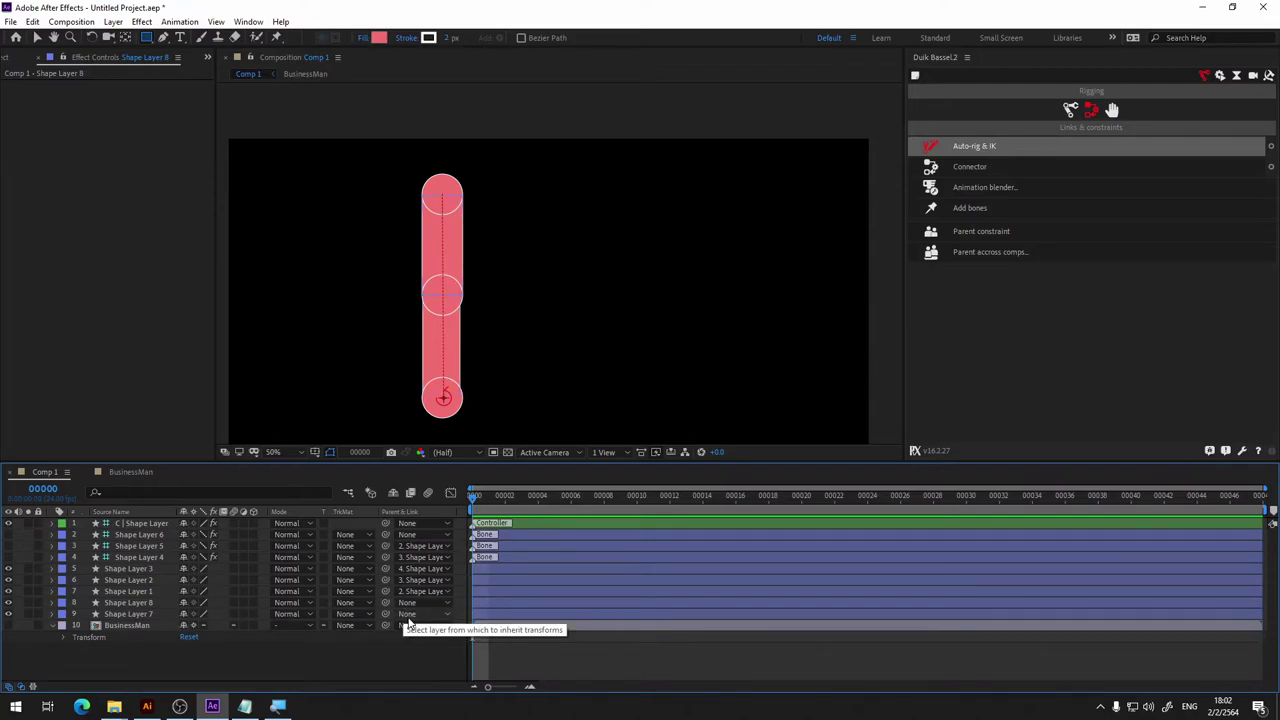
{"action": "left_click_drag", "start_coordinate": [386, 613], "coordinate": [154, 592]}
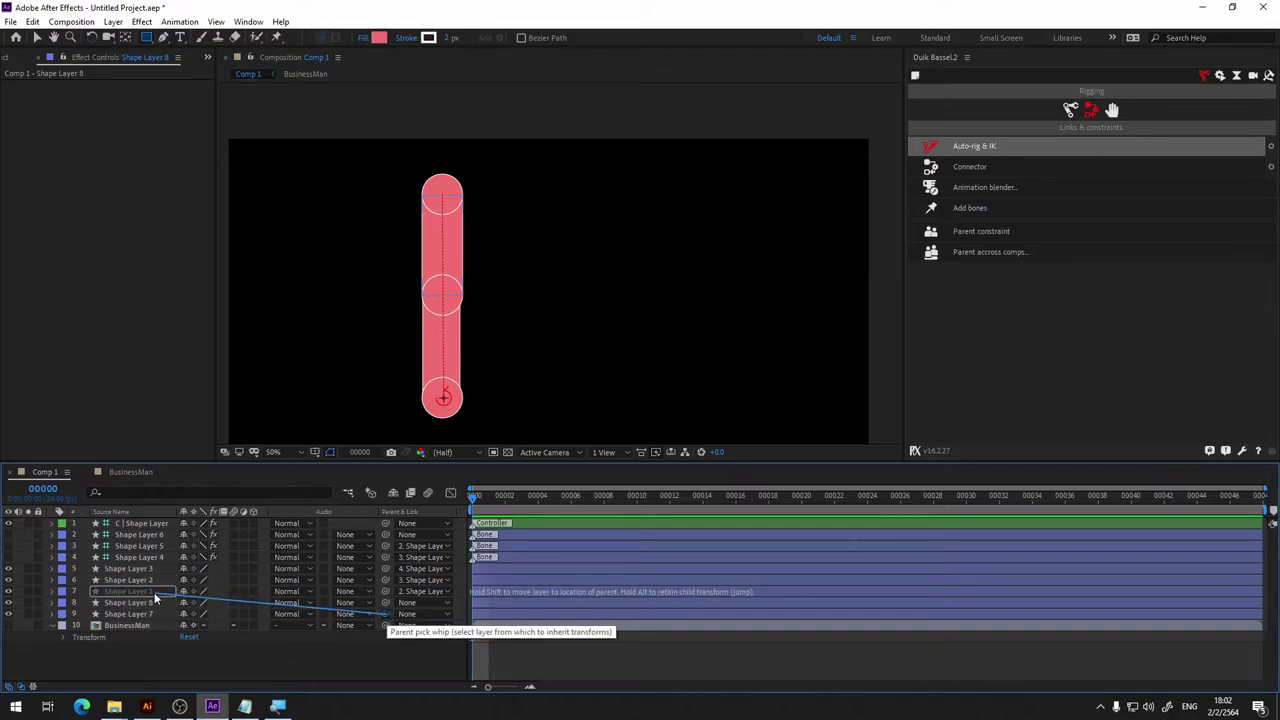
{"action": "mouse_move", "coordinate": [154, 592]}
{"action": "left_mouse_down"}
{"action": "mouse_move", "coordinate": [142, 575]}
{"action": "mouse_move", "coordinate": [141, 591]}
{"action": "left_mouse_up"}
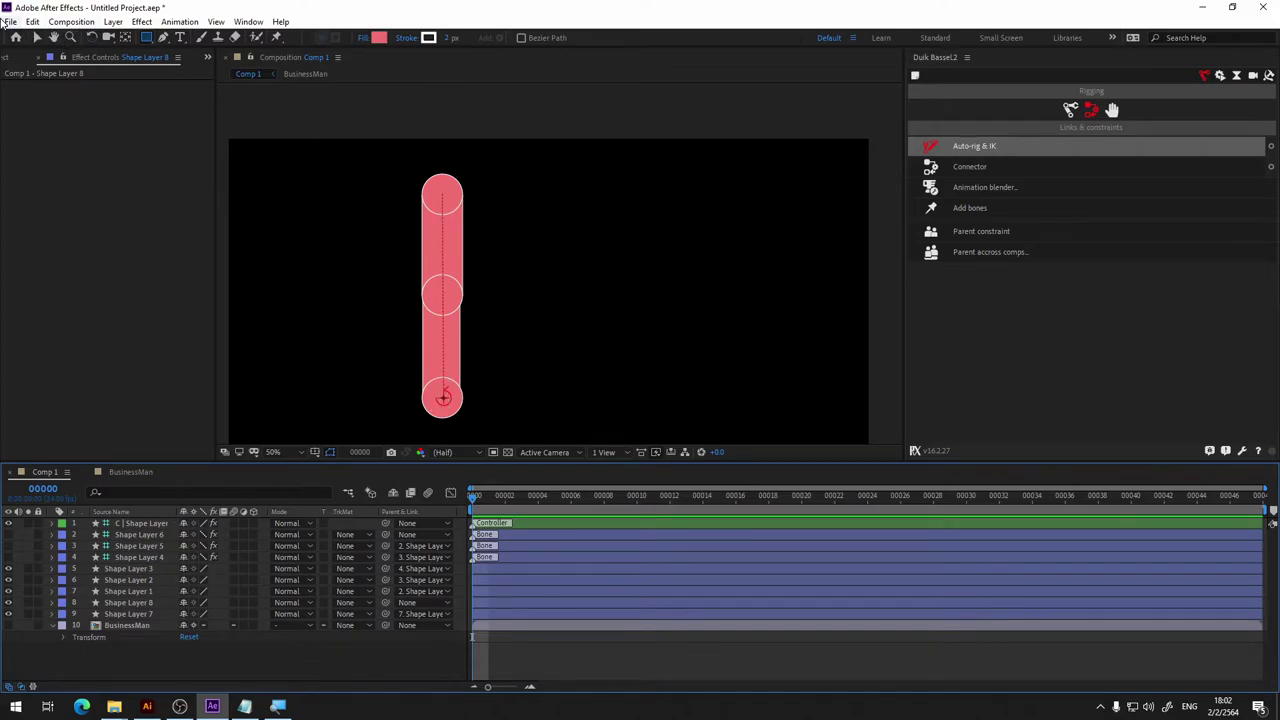
Test-bend the arm with the IK controller and check Shape Layer 8's parent list without changing it.
{"action": "left_click", "coordinate": [37, 37]}
{"action": "mouse_move", "coordinate": [443, 397]}
{"action": "left_mouse_down"}
{"action": "mouse_move", "coordinate": [471, 394]}
{"action": "mouse_move", "coordinate": [549, 341]}
{"action": "mouse_move", "coordinate": [549, 300]}
{"action": "mouse_move", "coordinate": [435, 408]}
{"action": "left_mouse_up"}
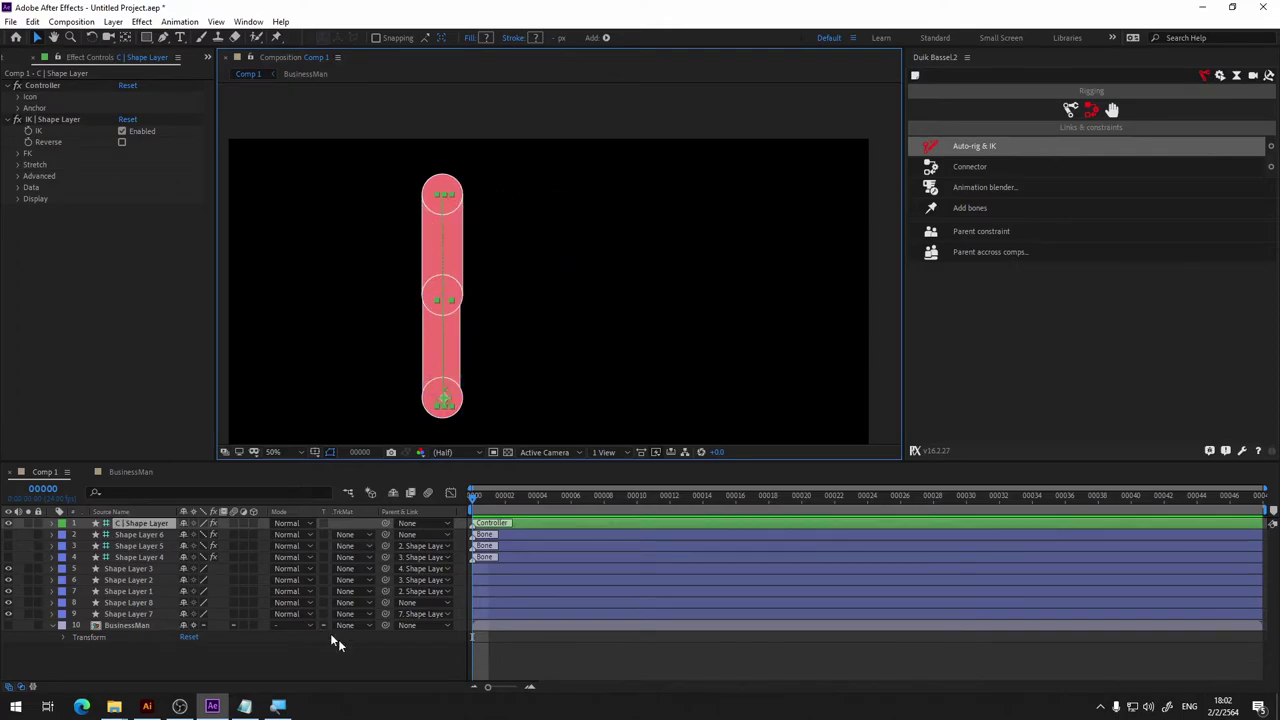
{"action": "left_click", "coordinate": [420, 604]}
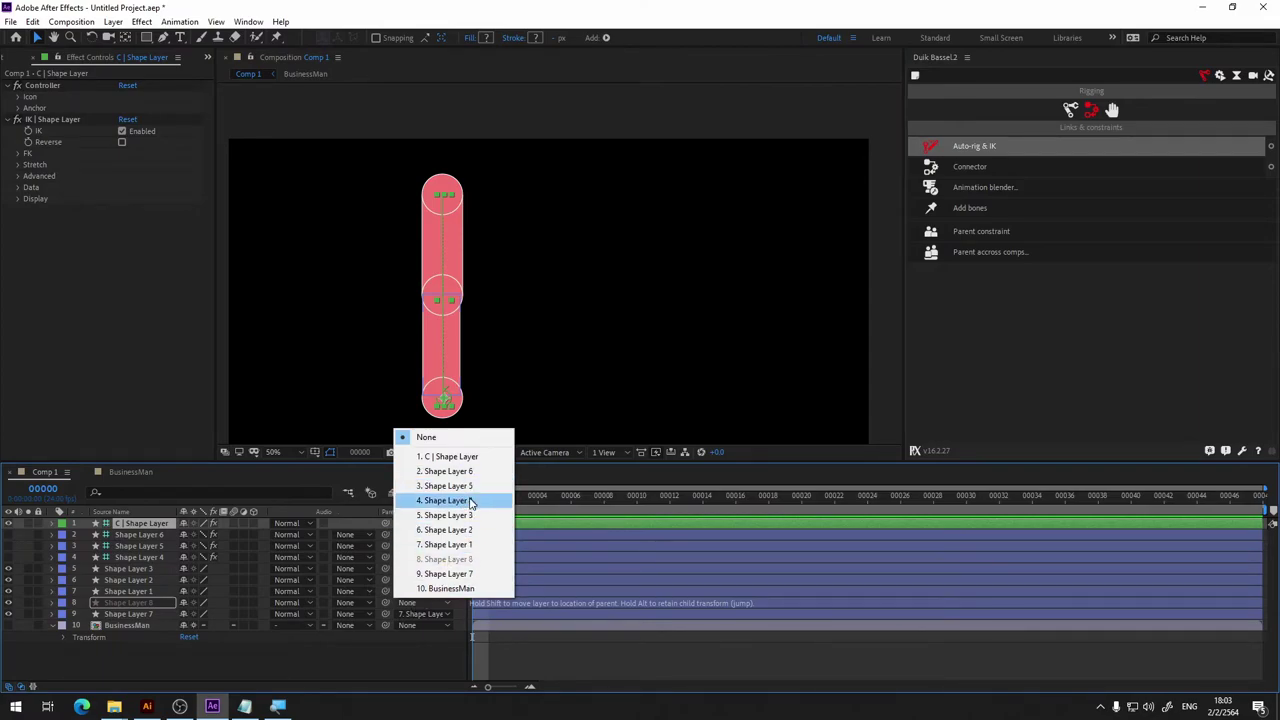
{"action": "left_click", "coordinate": [343, 651]}
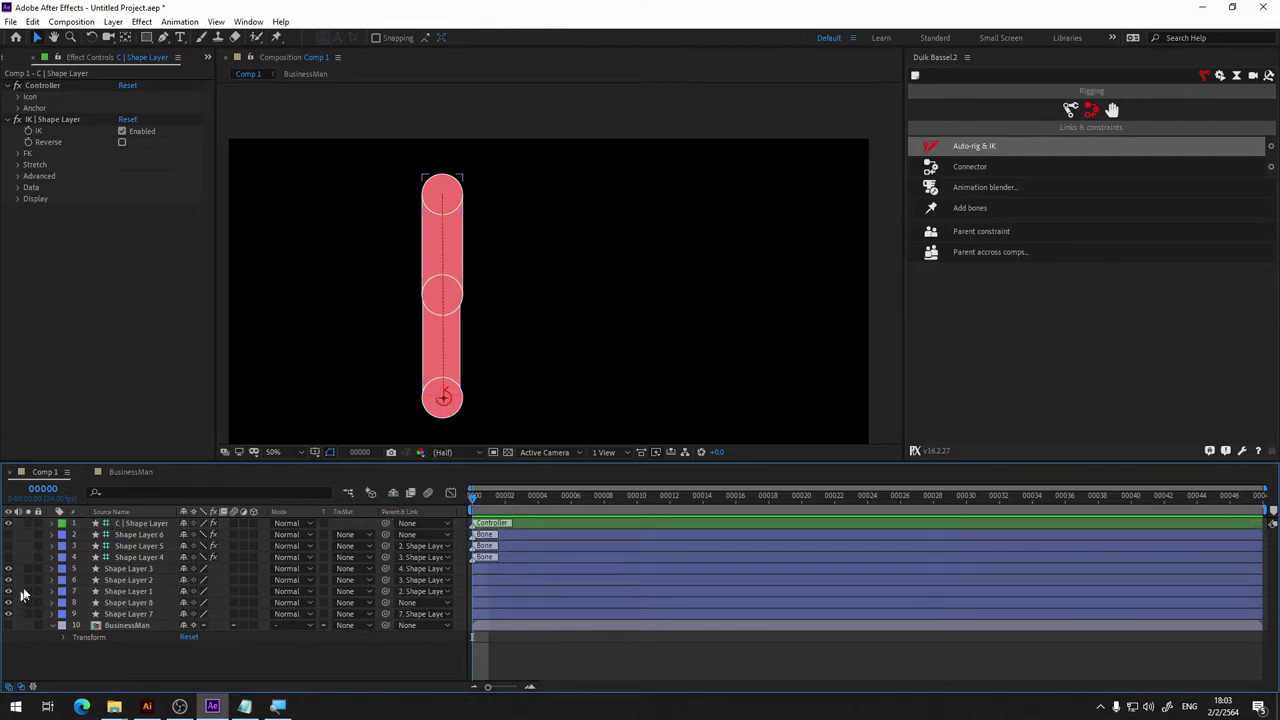
Confirm the top circle is Shape Layer 1, then set Shape Layer 8's parent to Shape Layer 1.
{"action": "left_click", "coordinate": [450, 193]}
{"action": "left_click", "coordinate": [450, 190]}
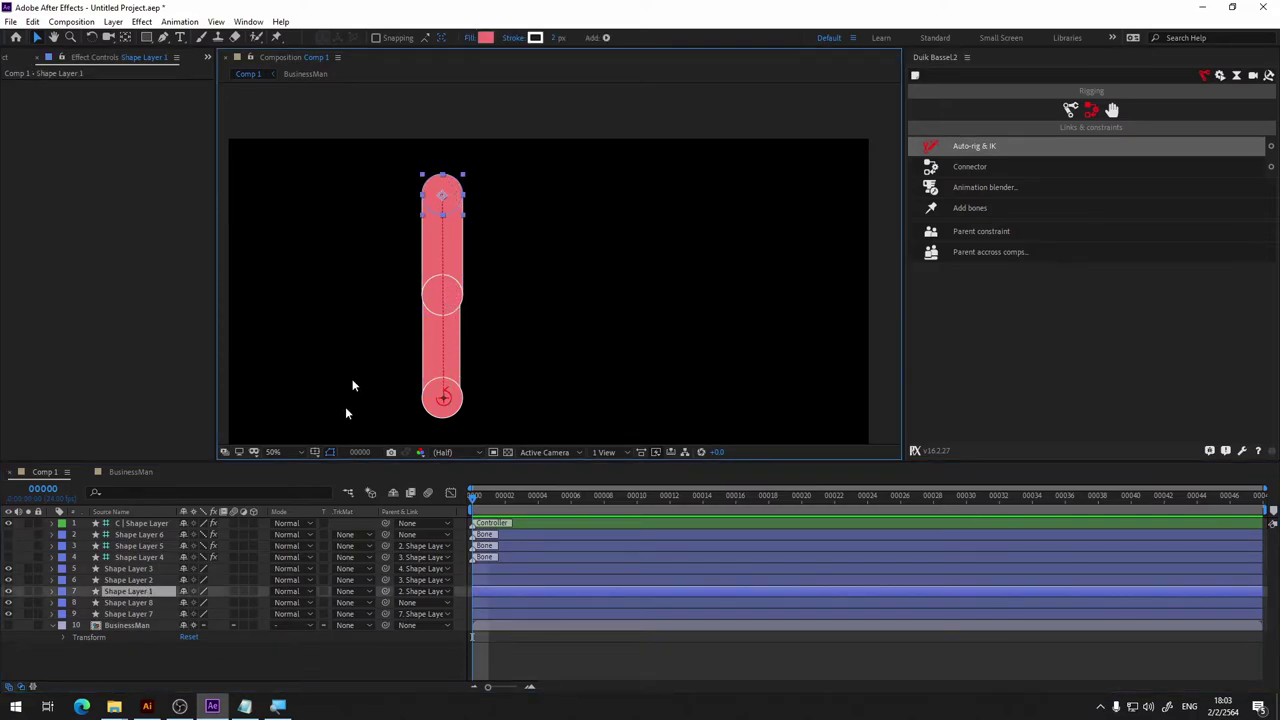
{"action": "left_click", "coordinate": [305, 668]}
{"action": "left_click", "coordinate": [429, 602]}
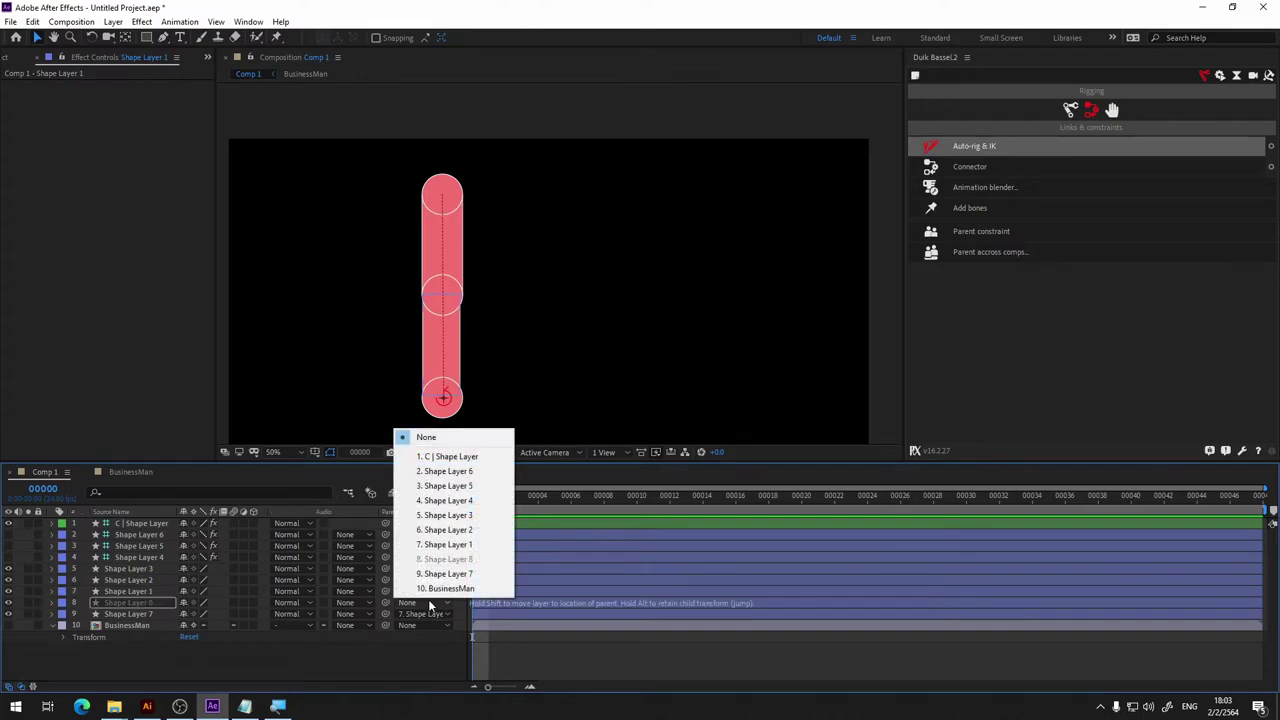
{"action": "left_click", "coordinate": [474, 546]}
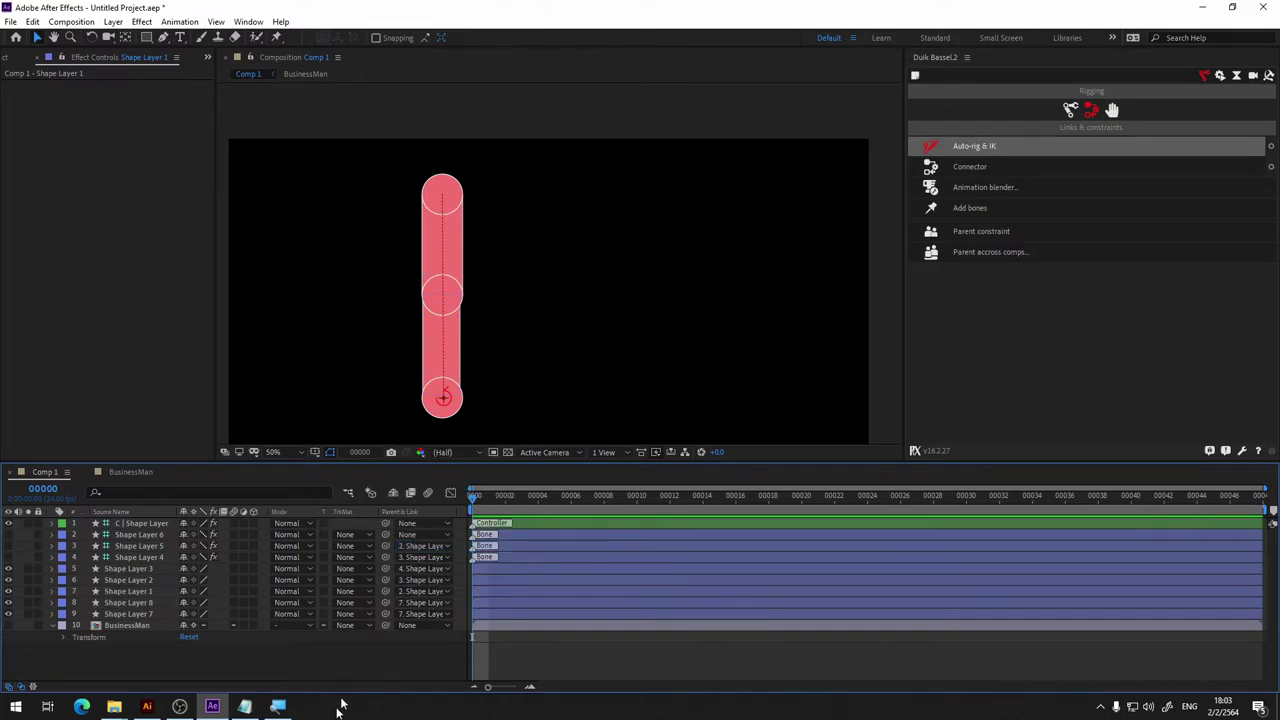
Test-bend the arm, undo it, and reparent Shape Layer 8 to Shape Layer 2.
{"action": "mouse_move", "coordinate": [446, 401]}
{"action": "left_mouse_down"}
{"action": "mouse_move", "coordinate": [638, 240]}
{"action": "mouse_move", "coordinate": [586, 294]}
{"action": "left_mouse_up"}
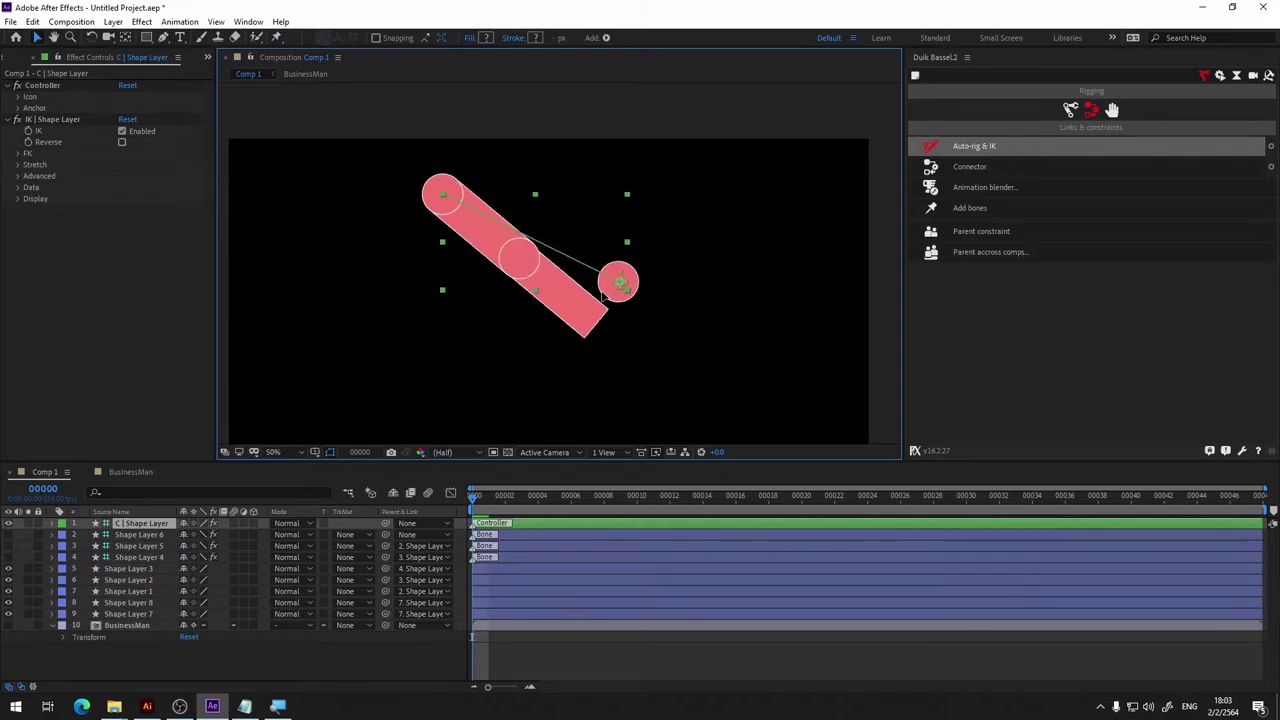
{"action": "key", "text": "ctrl+z"}
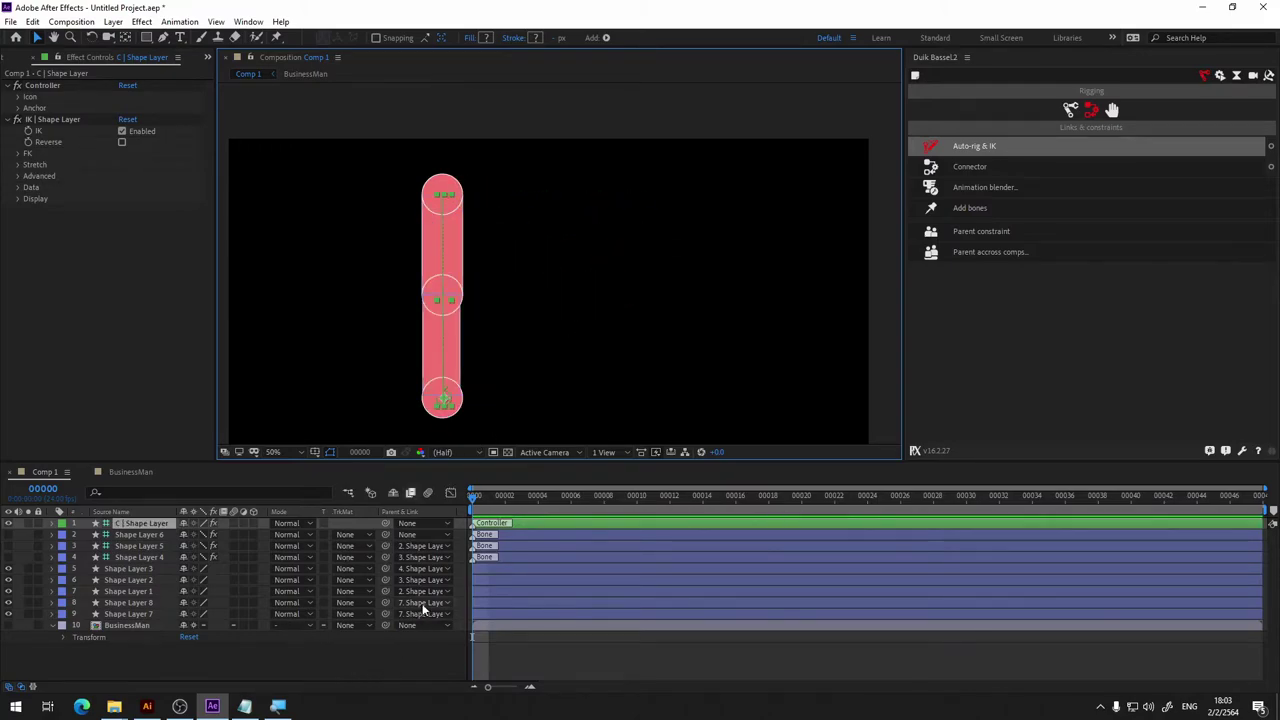
{"action": "left_click", "coordinate": [410, 625]}
{"action": "left_click", "coordinate": [472, 530]}
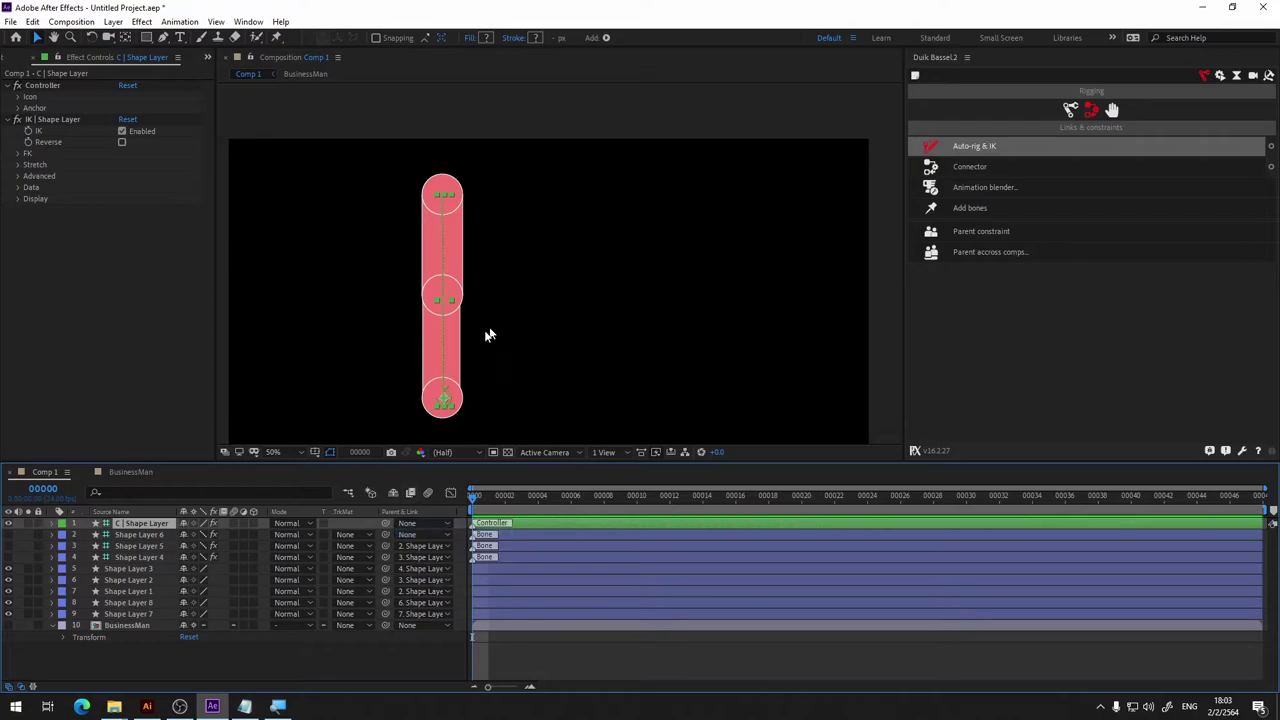
Swing the IK arm through several poses, hiding and showing the joint circles to check the rectangles follow.
{"action": "mouse_move", "coordinate": [445, 400]}
{"action": "left_mouse_down"}
{"action": "mouse_move", "coordinate": [612, 226]}
{"action": "mouse_move", "coordinate": [507, 182]}
{"action": "mouse_move", "coordinate": [377, 403]}
{"action": "mouse_move", "coordinate": [498, 207]}
{"action": "mouse_move", "coordinate": [562, 375]}
{"action": "mouse_move", "coordinate": [547, 237]}
{"action": "mouse_move", "coordinate": [572, 230]}
{"action": "left_mouse_up"}
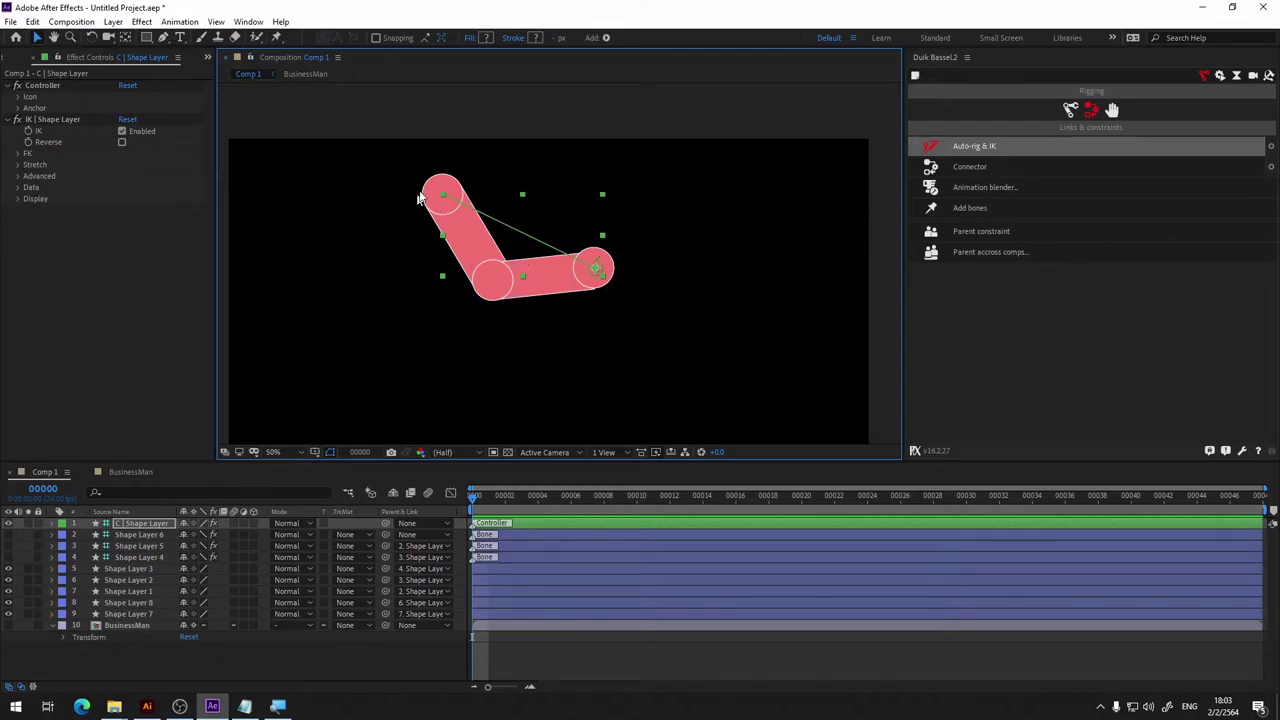
{"action": "left_click_drag", "start_coordinate": [595, 270], "coordinate": [507, 343]}
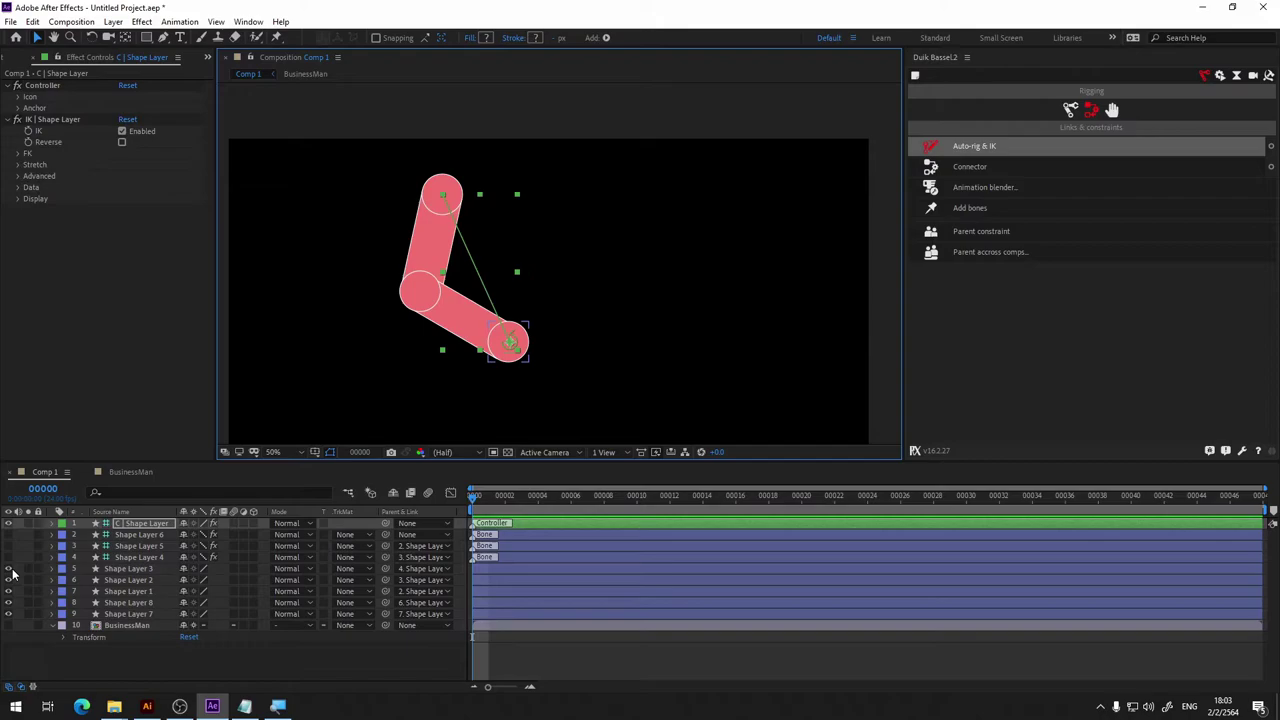
{"action": "left_click_drag", "start_coordinate": [8, 579], "coordinate": [8, 591]}
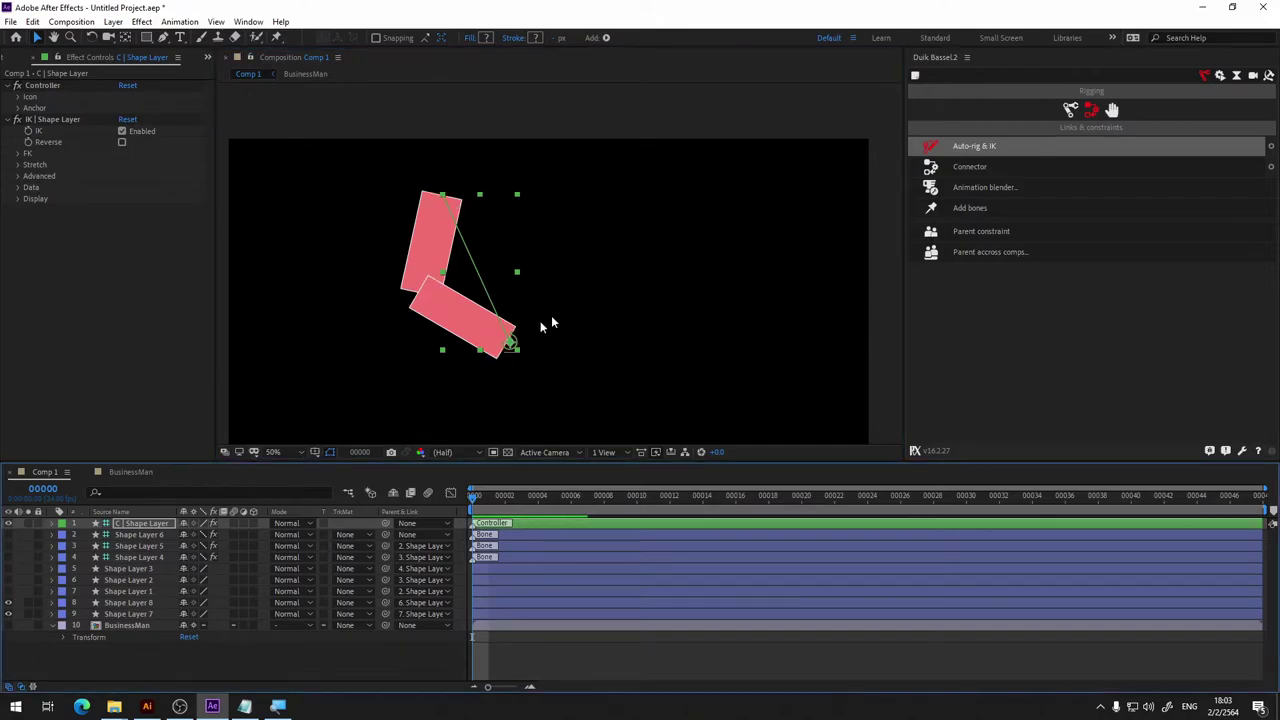
{"action": "mouse_move", "coordinate": [510, 347]}
{"action": "left_mouse_down"}
{"action": "mouse_move", "coordinate": [594, 336]}
{"action": "mouse_move", "coordinate": [548, 186]}
{"action": "left_mouse_up"}
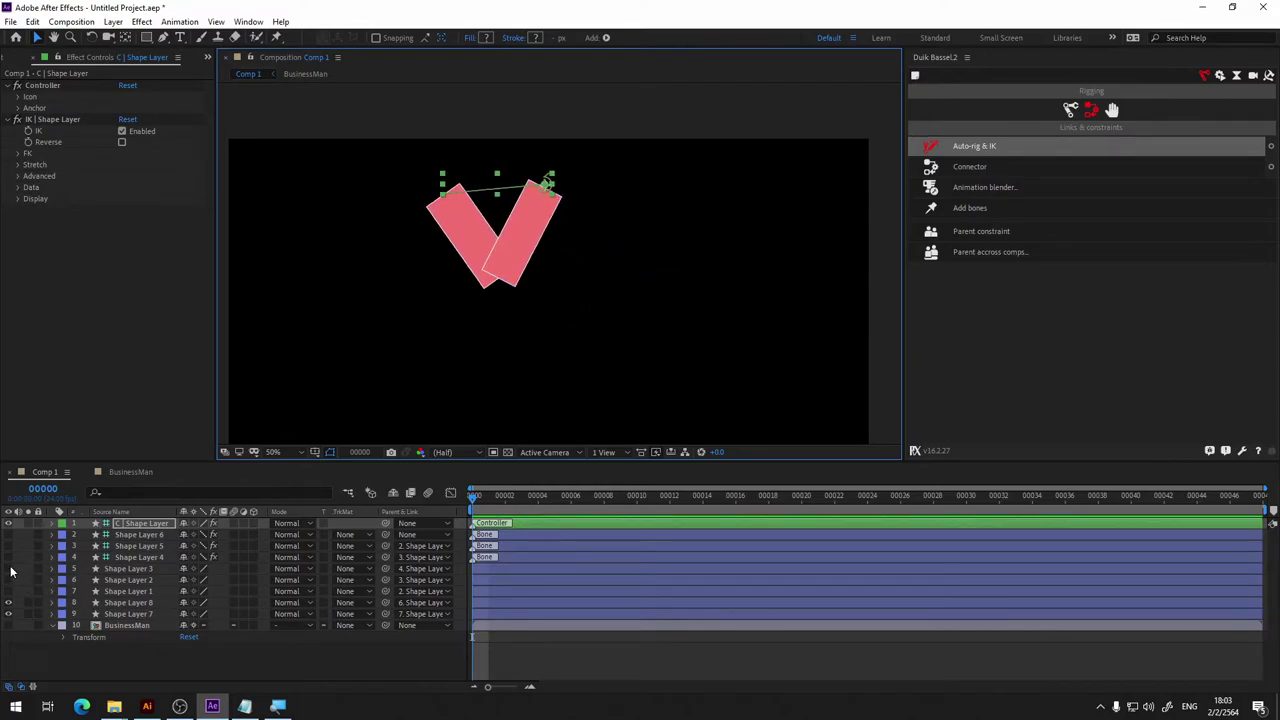
{"action": "left_click_drag", "start_coordinate": [8, 568], "coordinate": [8, 591]}
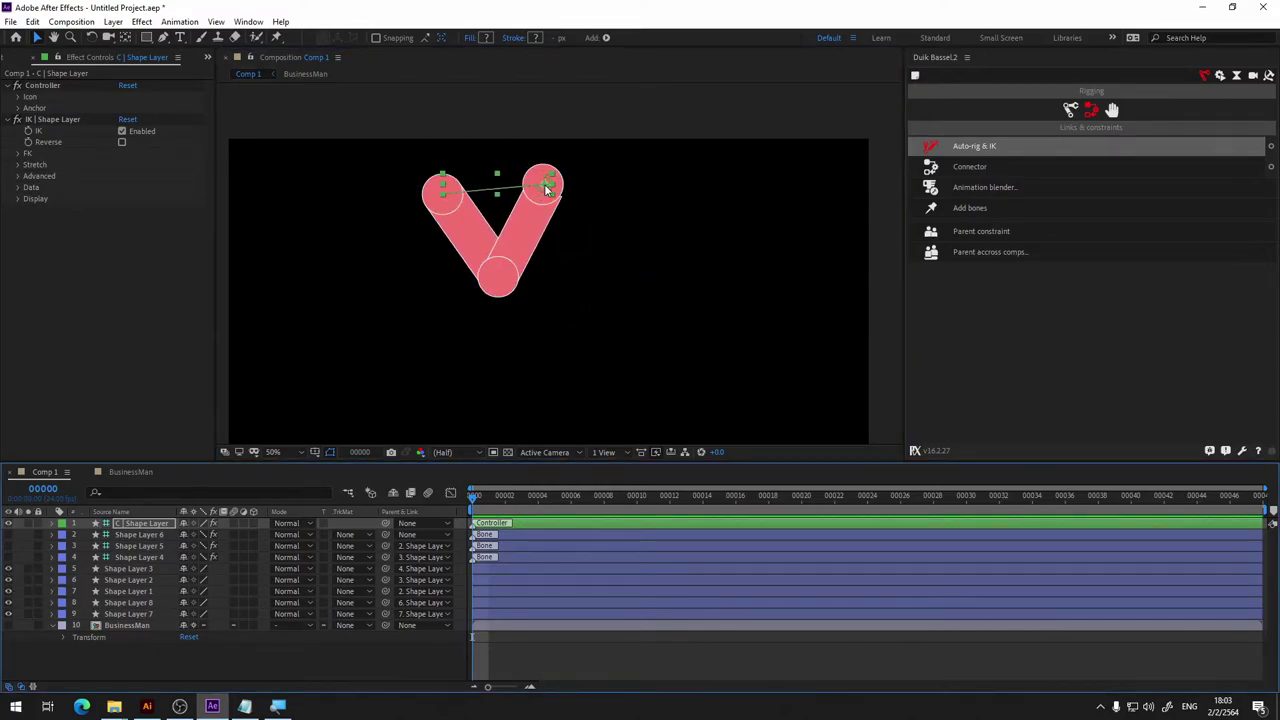
{"action": "mouse_move", "coordinate": [548, 188]}
{"action": "left_mouse_down"}
{"action": "mouse_move", "coordinate": [430, 392]}
{"action": "mouse_move", "coordinate": [742, 348]}
{"action": "mouse_move", "coordinate": [463, 263]}
{"action": "mouse_move", "coordinate": [767, 322]}
{"action": "left_mouse_up"}
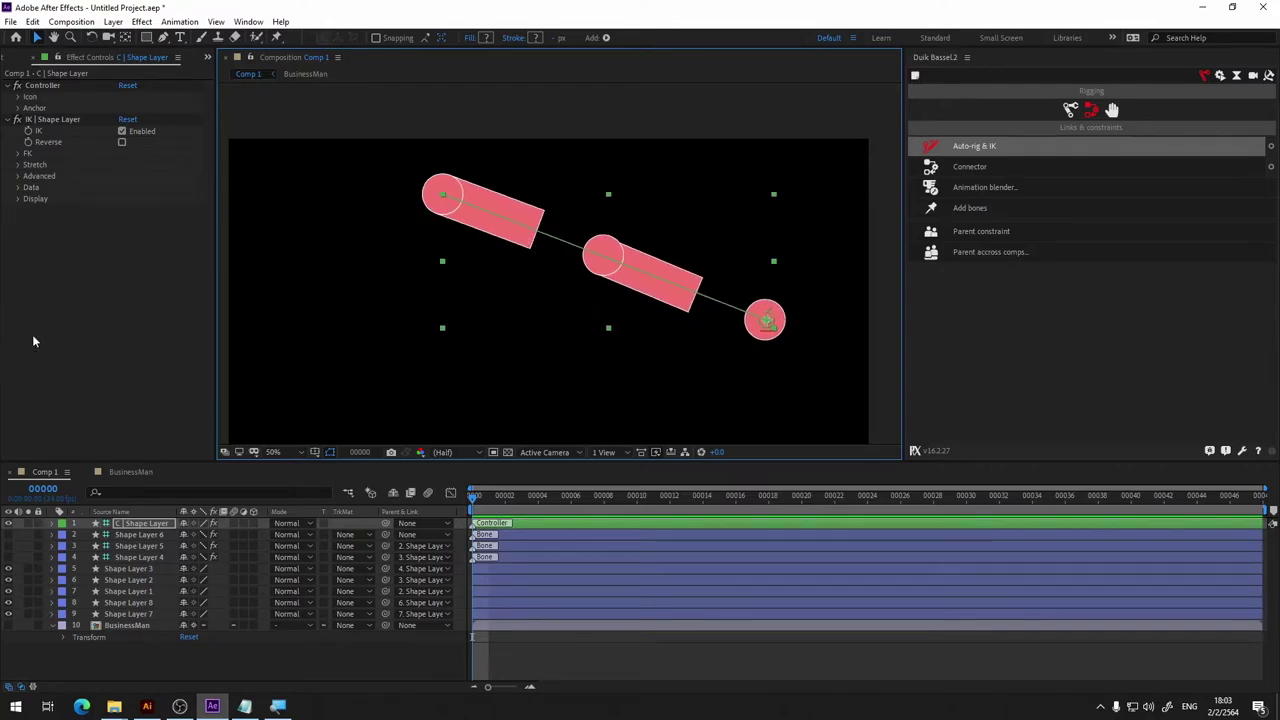
Turn off the arm's automatic IK stretch, test poses, then widen Parent & Link and hide the limb shapes.
{"action": "left_click", "coordinate": [17, 165]}
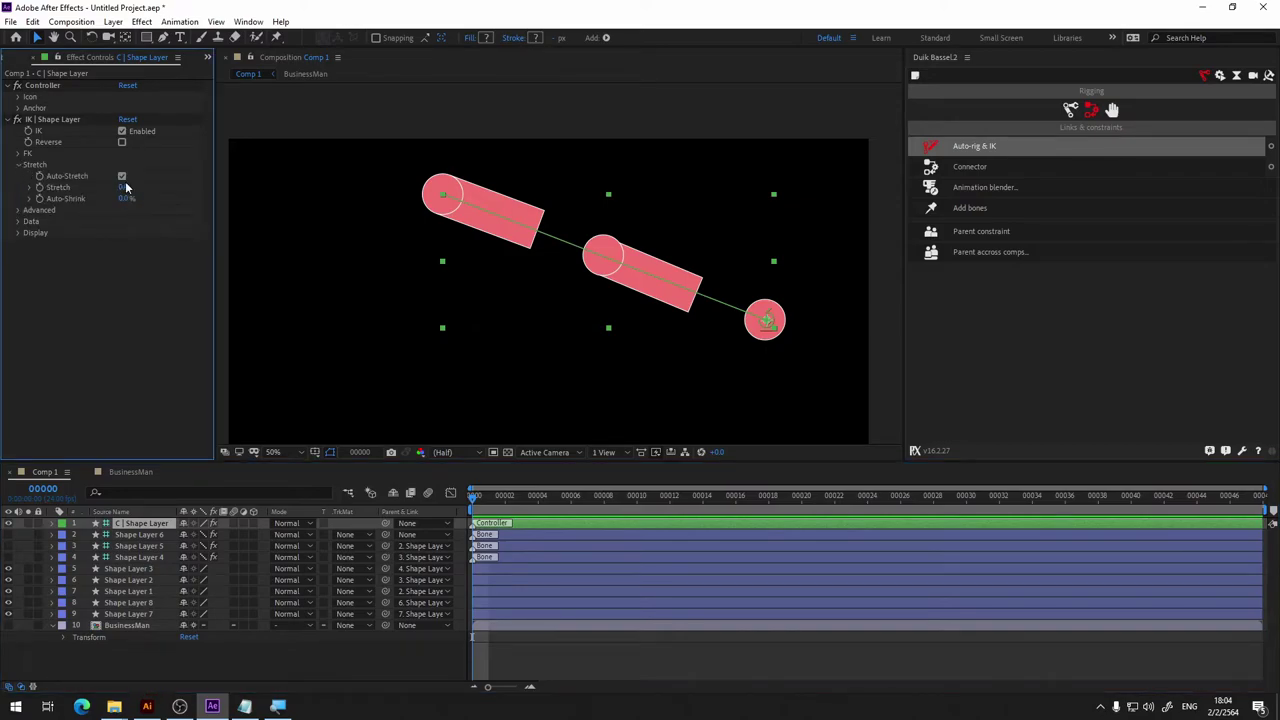
{"action": "left_click", "coordinate": [121, 177]}
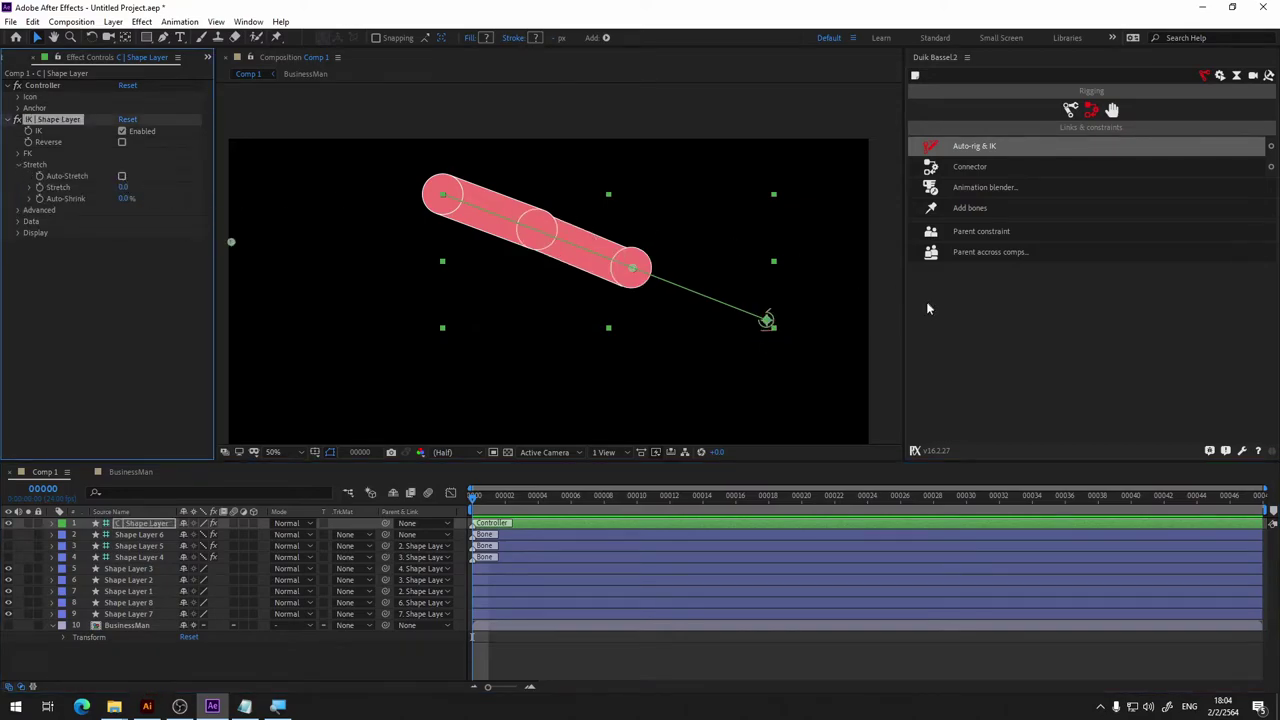
{"action": "mouse_move", "coordinate": [767, 322]}
{"action": "left_mouse_down"}
{"action": "mouse_move", "coordinate": [578, 160]}
{"action": "mouse_move", "coordinate": [520, 155]}
{"action": "mouse_move", "coordinate": [459, 171]}
{"action": "left_mouse_up"}
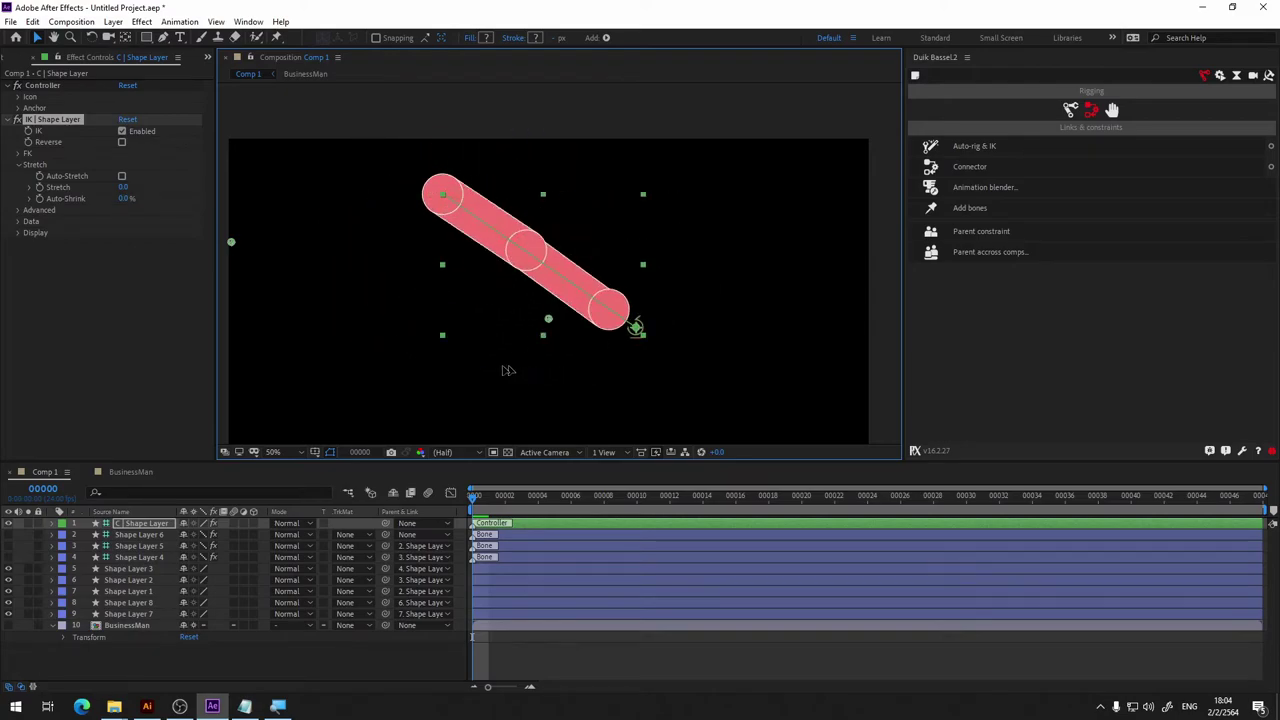
{"action": "left_click_drag", "start_coordinate": [459, 171], "coordinate": [648, 268]}
{"action": "left_click_drag", "start_coordinate": [622, 213], "coordinate": [612, 233]}
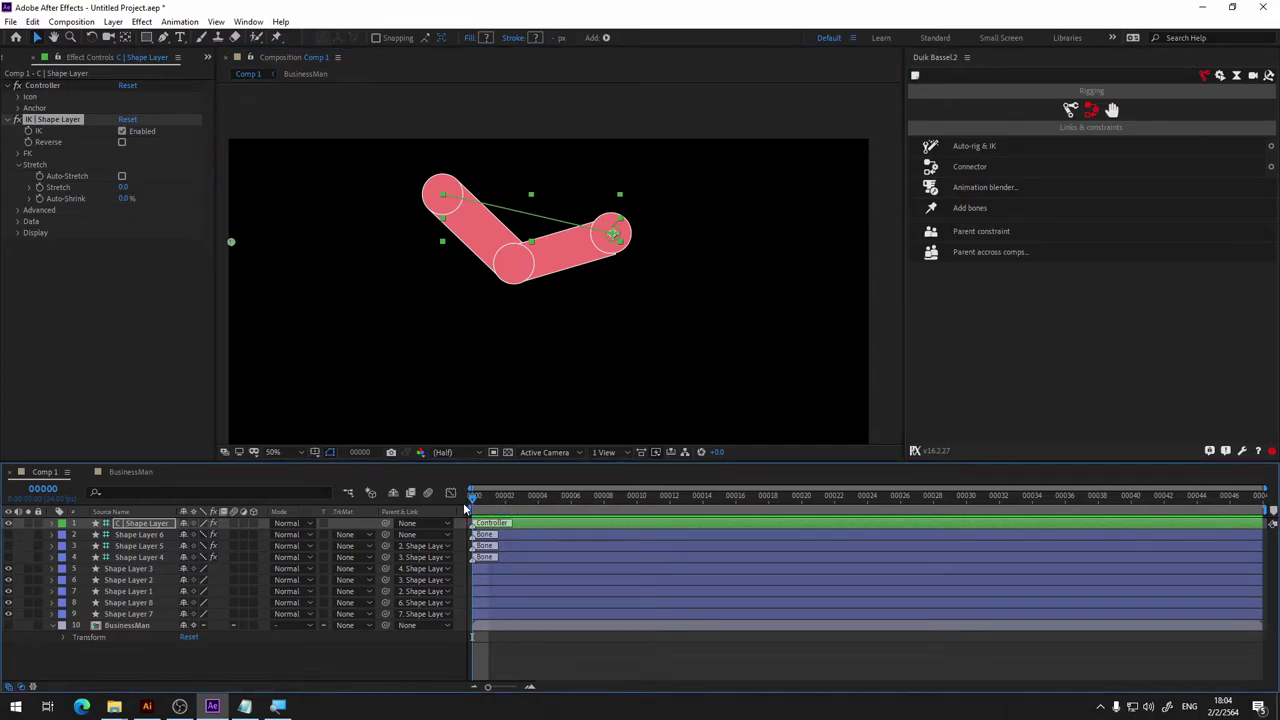
{"action": "mouse_move", "coordinate": [460, 512]}
{"action": "left_mouse_down"}
{"action": "mouse_move", "coordinate": [536, 510]}
{"action": "mouse_move", "coordinate": [512, 510]}
{"action": "left_mouse_up"}
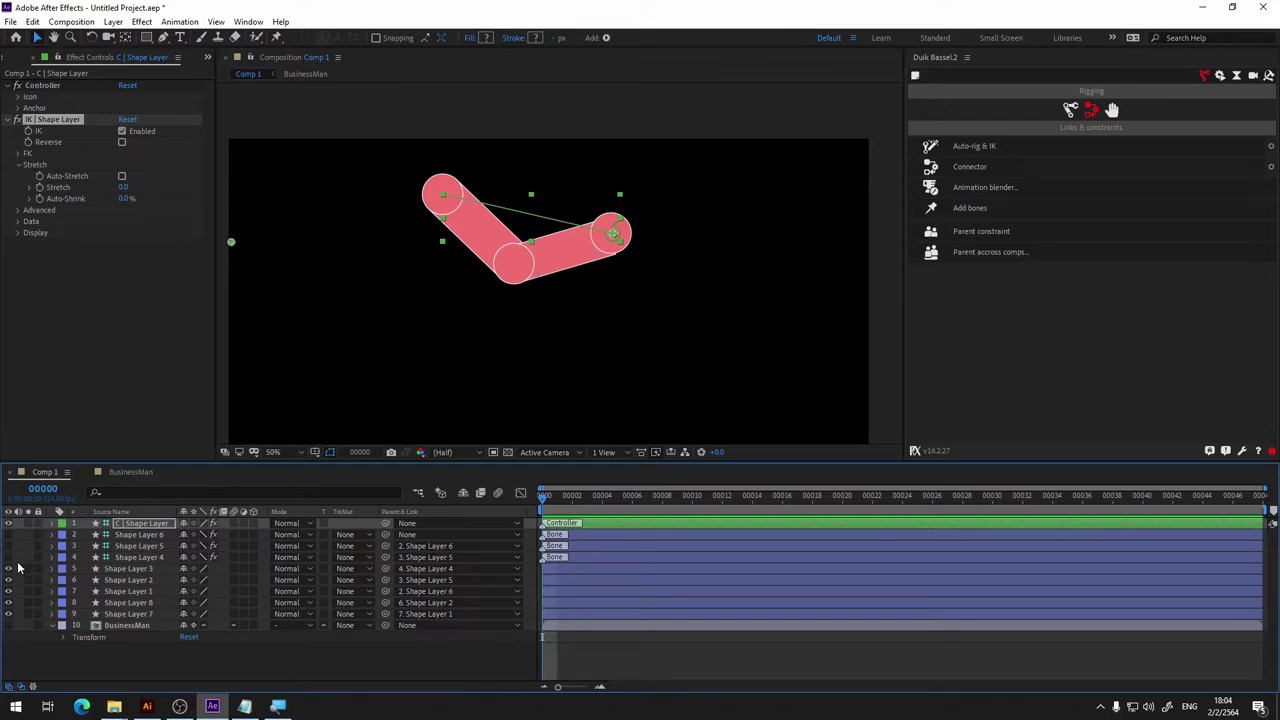
{"action": "left_click_drag", "start_coordinate": [8, 570], "coordinate": [8, 614]}
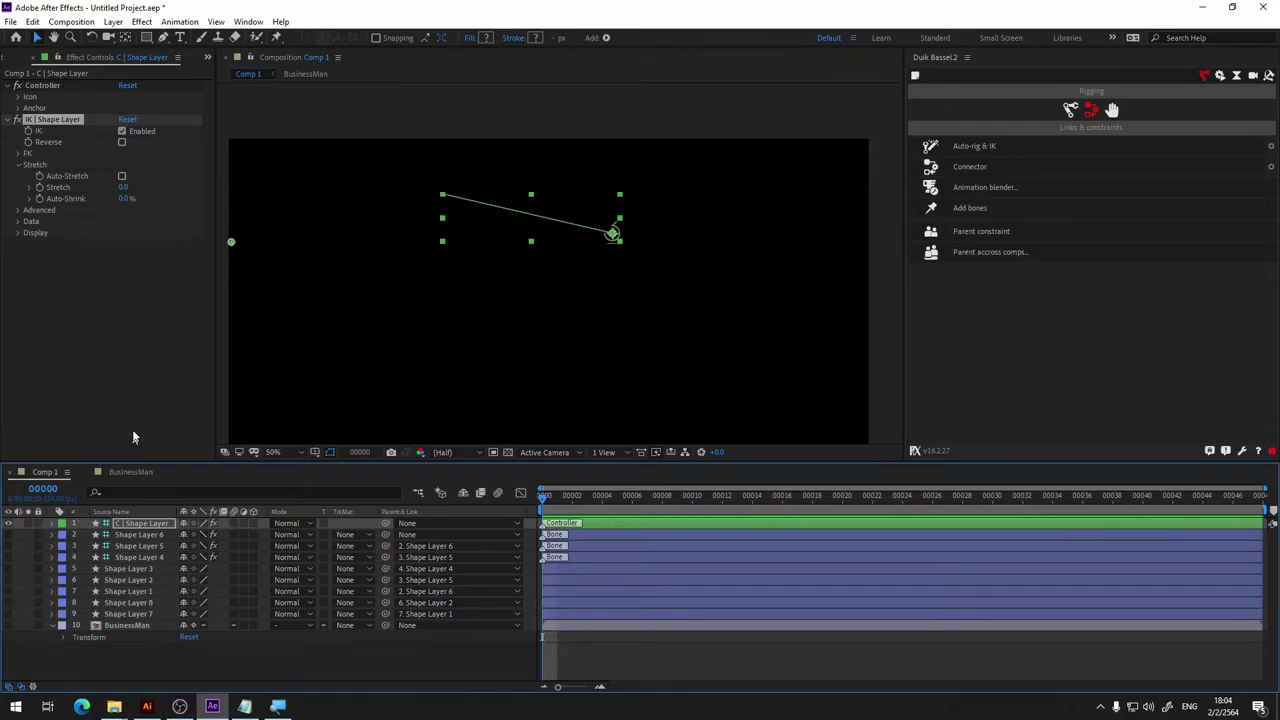
Select the Shape Layer 4 bone and hide the pink limb shapes.
{"action": "left_click", "coordinate": [148, 557]}
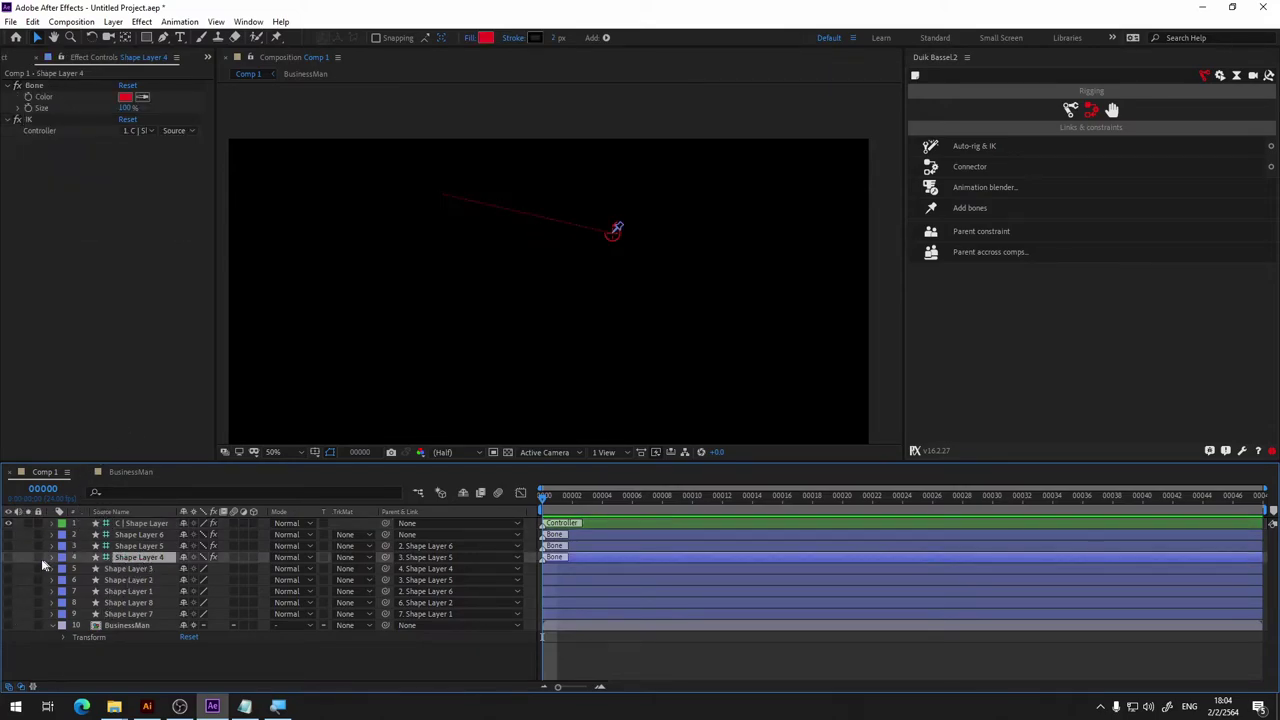
{"action": "left_click", "coordinate": [11, 561]}
{"action": "key", "text": "ctrl+z"}
{"action": "key", "text": "ctrl+z"}
{"action": "key", "text": "ctrl+z"}
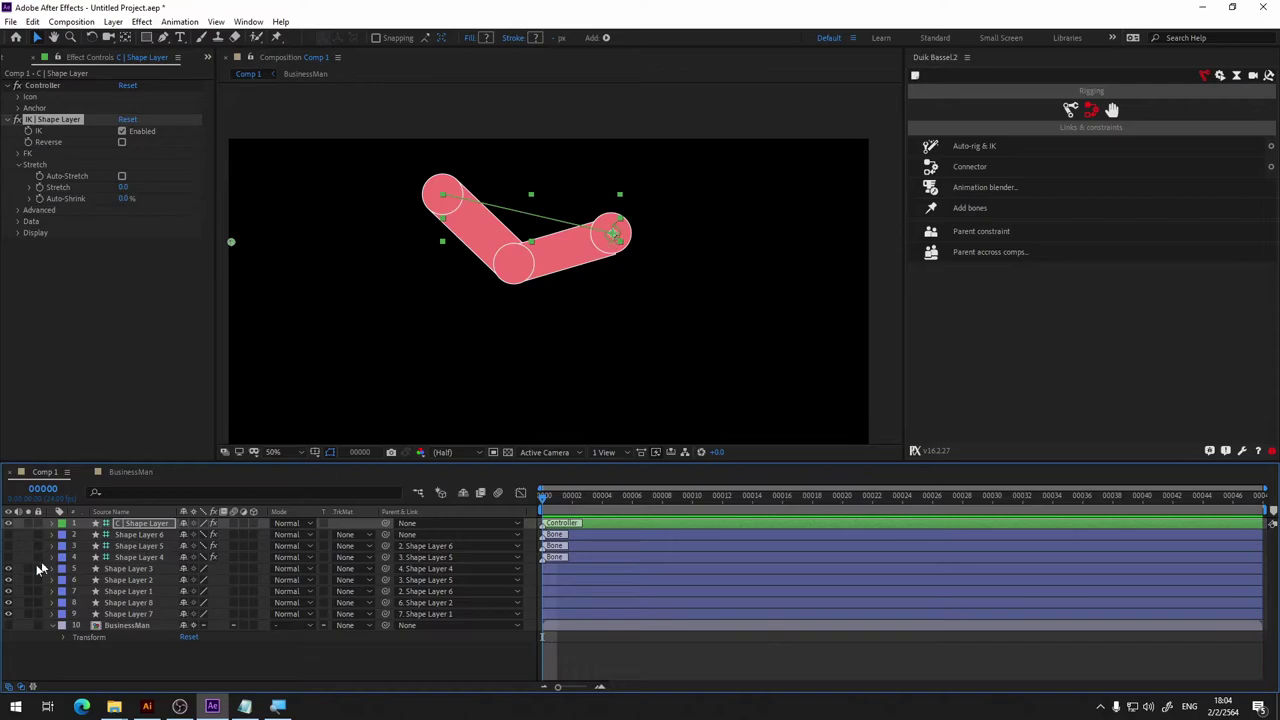
{"action": "left_click_drag", "start_coordinate": [8, 613], "coordinate": [7, 534]}
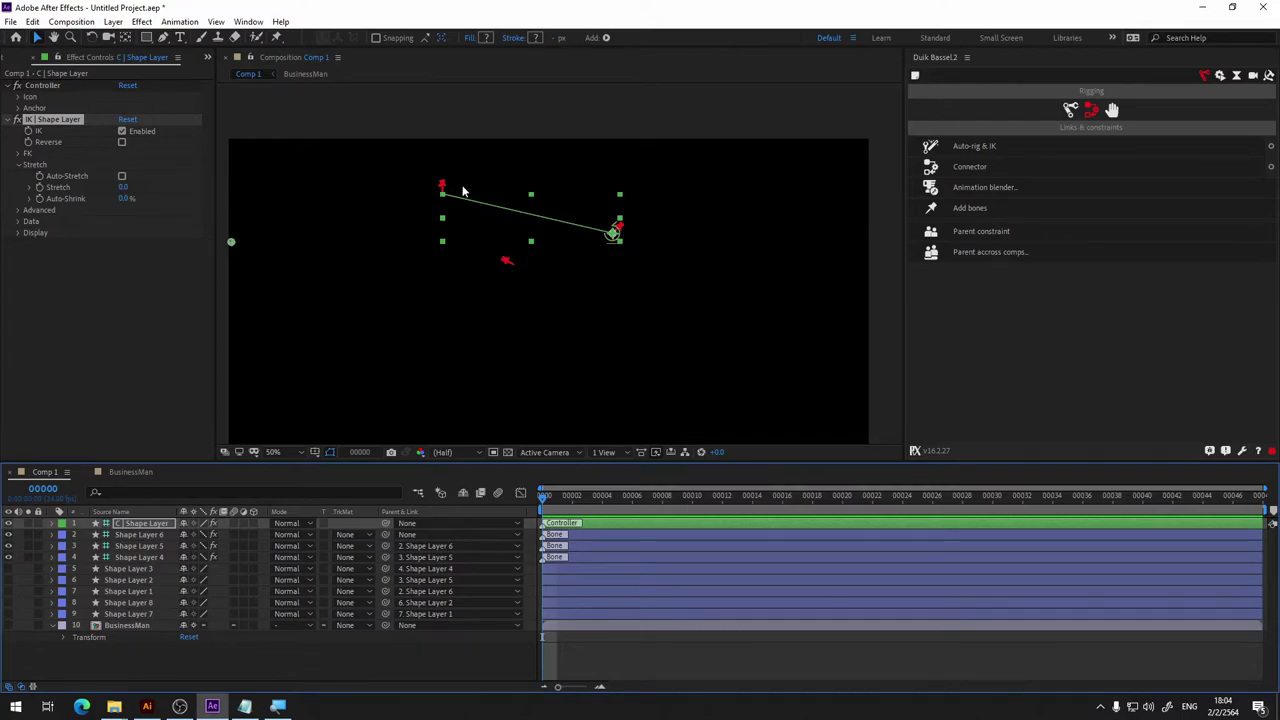
Enable IK Auto-Stretch on the arm, test the stretch, and hide the remaining limb shapes.
{"action": "left_click", "coordinate": [155, 557]}
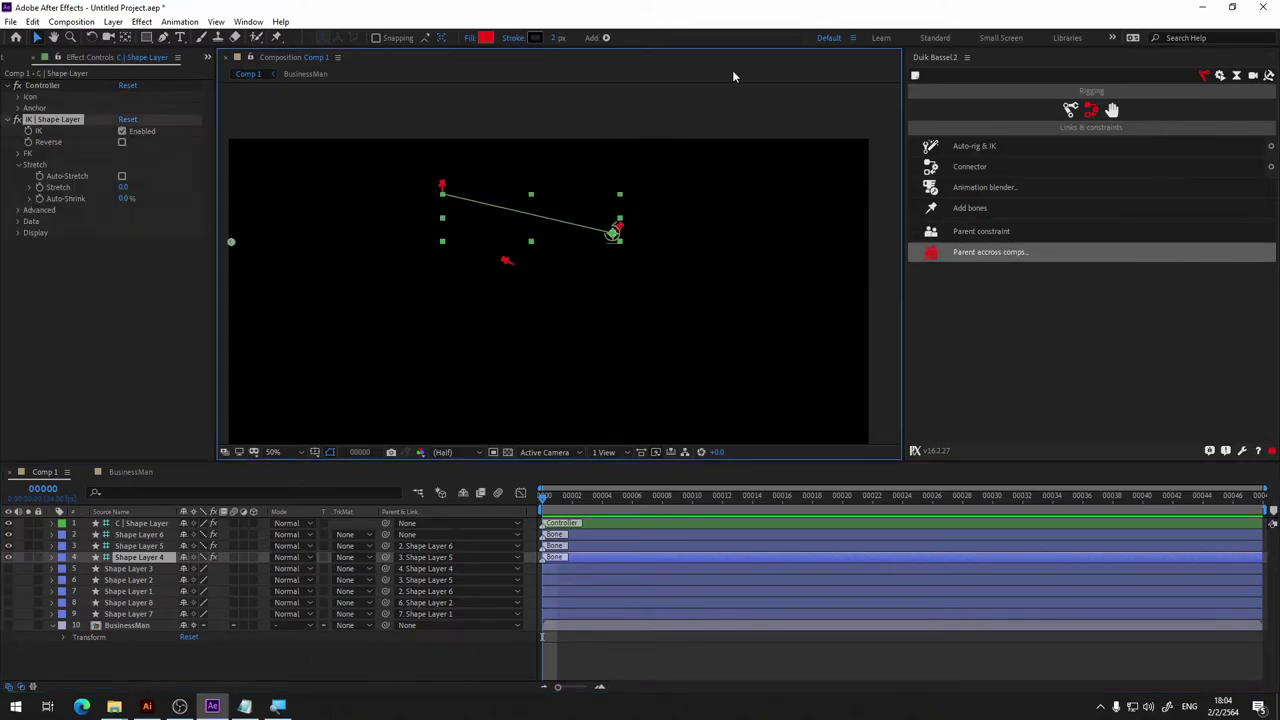
{"action": "left_click_drag", "start_coordinate": [612, 233], "coordinate": [766, 320]}
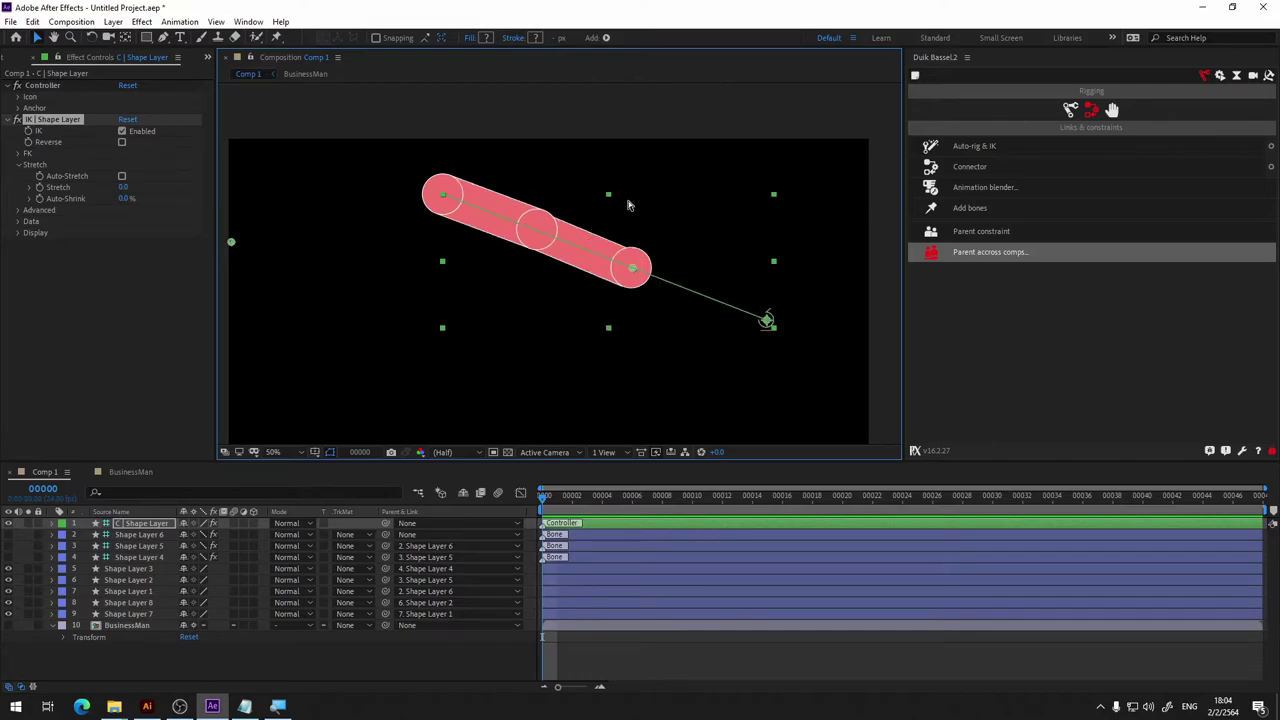
{"action": "left_click", "coordinate": [121, 175]}
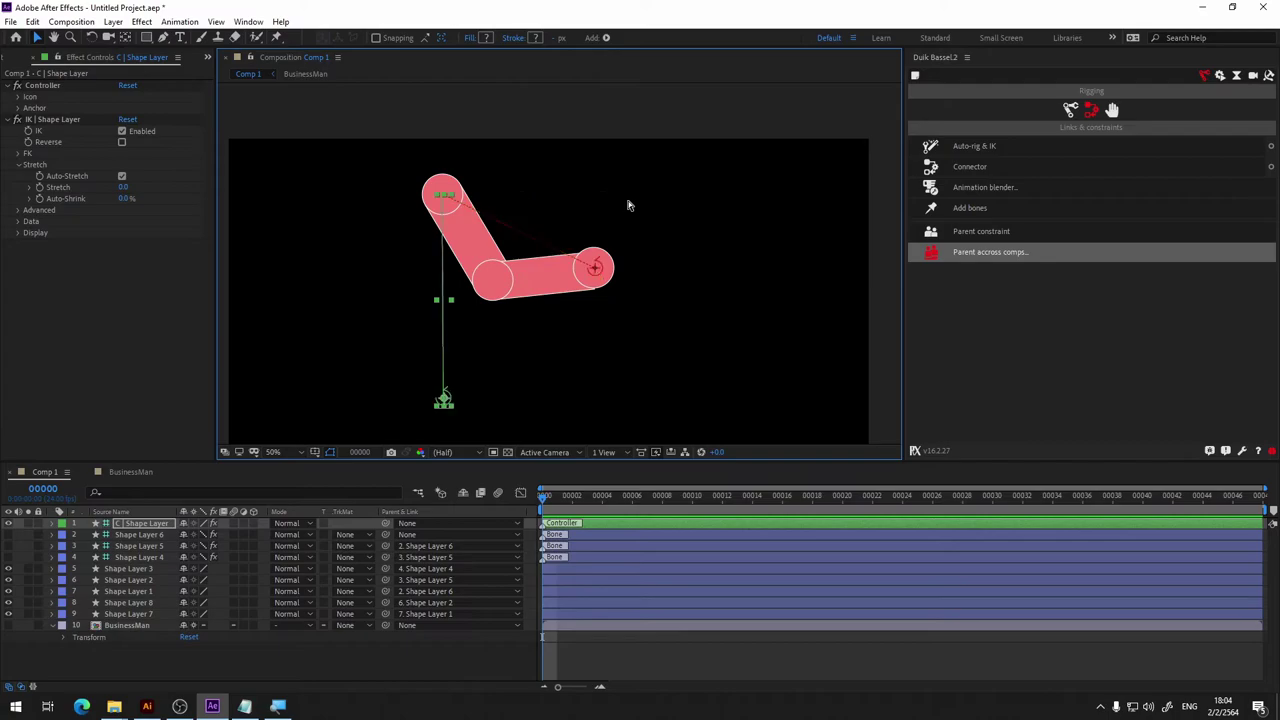
{"action": "left_click", "coordinate": [222, 680]}
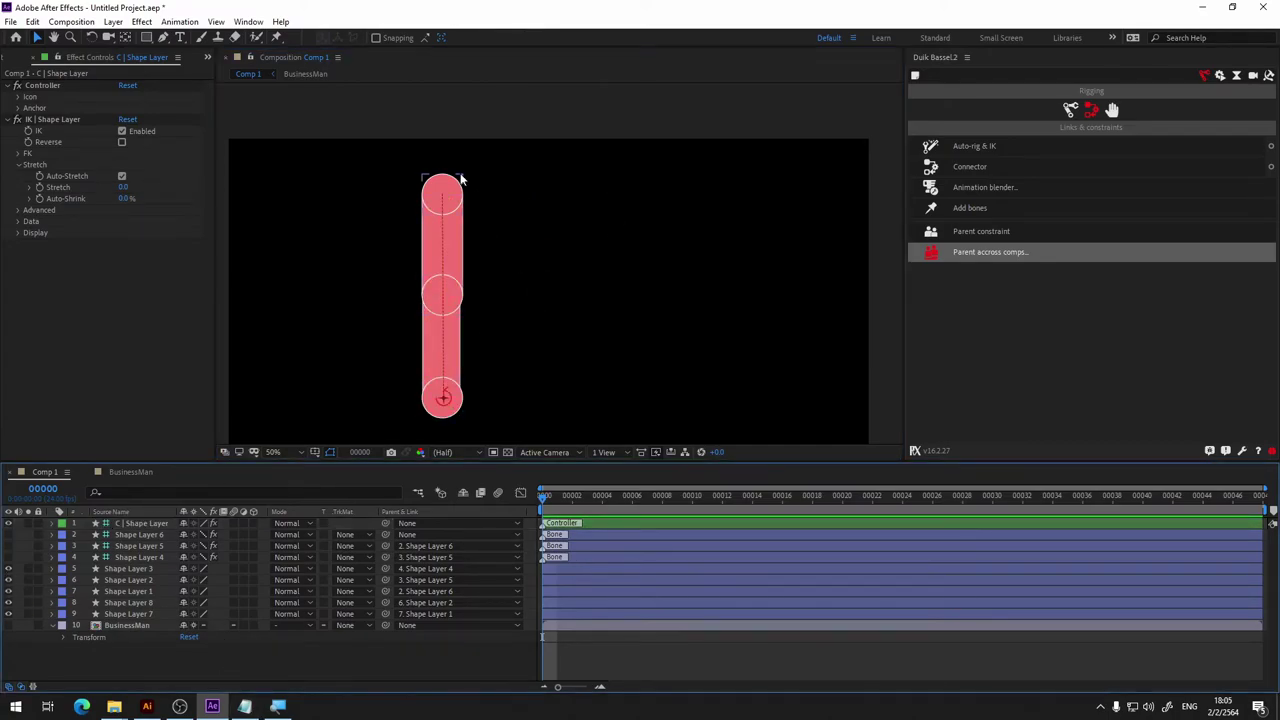
{"action": "mouse_move", "coordinate": [10, 573]}
{"action": "left_mouse_down"}
{"action": "mouse_move", "coordinate": [10, 614]}
{"action": "mouse_move", "coordinate": [10, 540]}
{"action": "left_mouse_up"}
{"action": "left_click", "coordinate": [10, 570]}
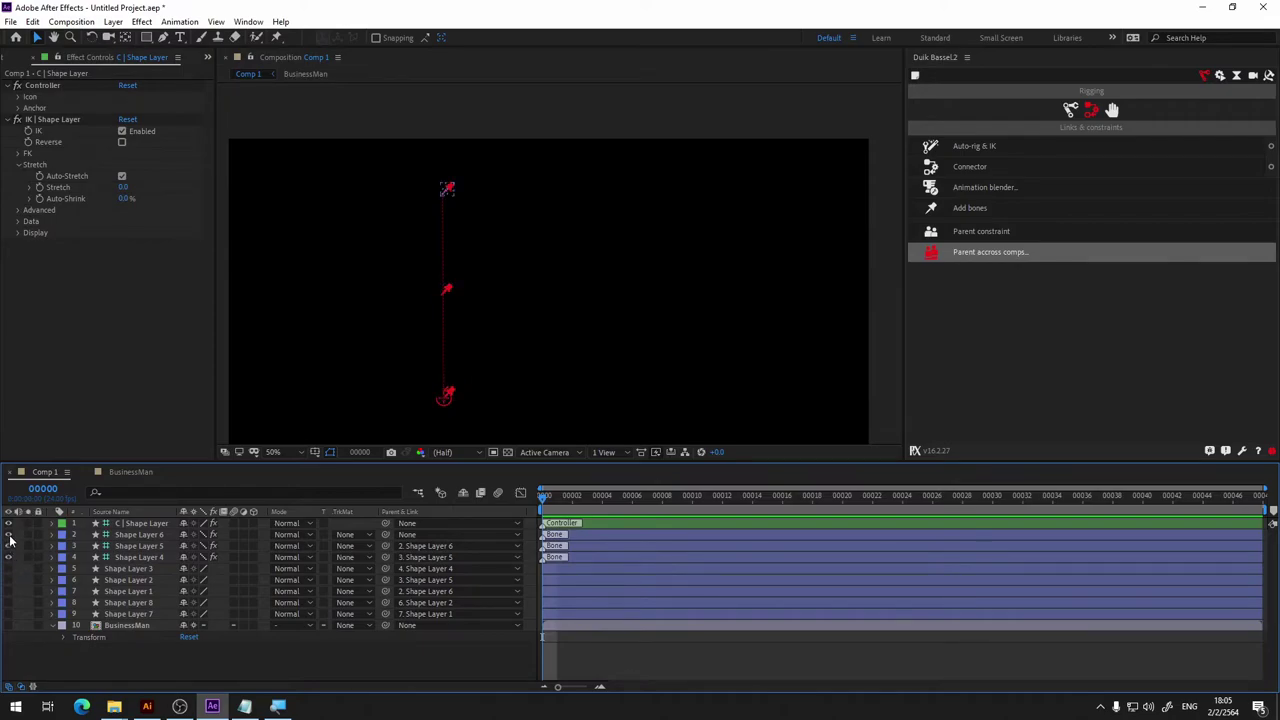
Rename the Shape Layer 4 bone to b1.
{"action": "left_click", "coordinate": [157, 556]}
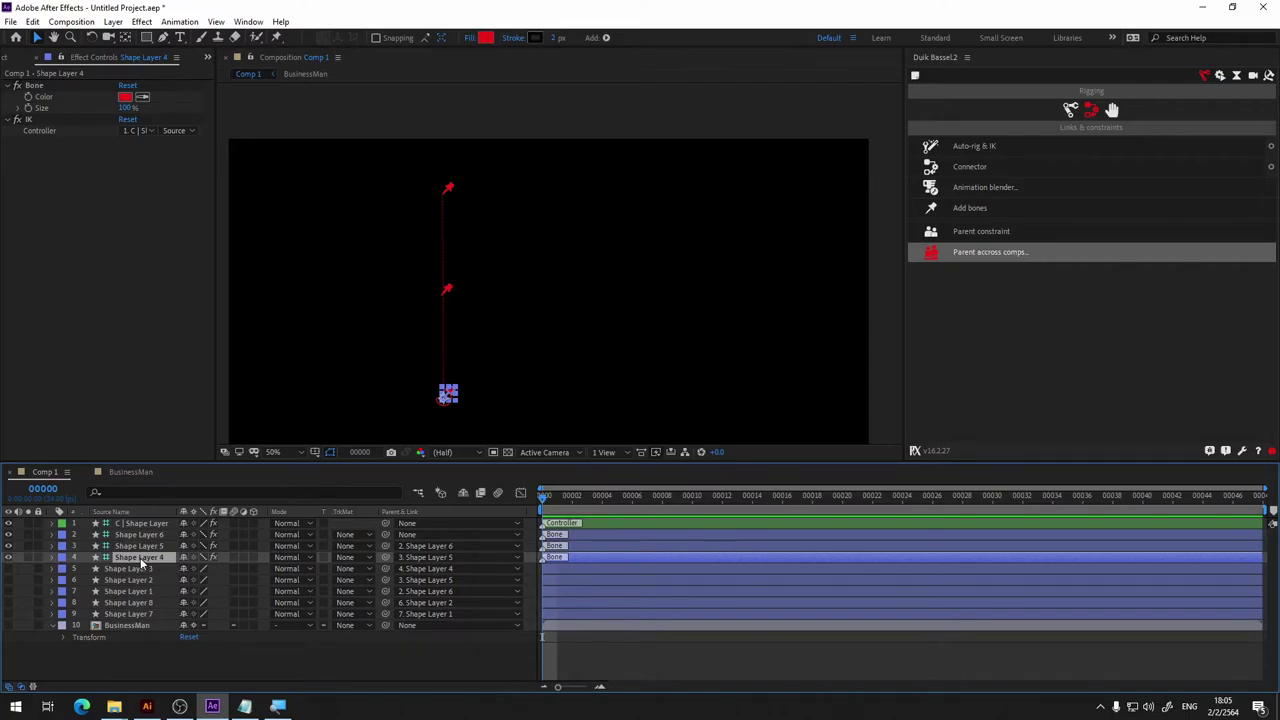
{"action": "right_click", "coordinate": [141, 558]}
{"action": "left_click", "coordinate": [174, 552]}
{"action": "type", "text": "b1"}
{"action": "key", "text": "Return"}
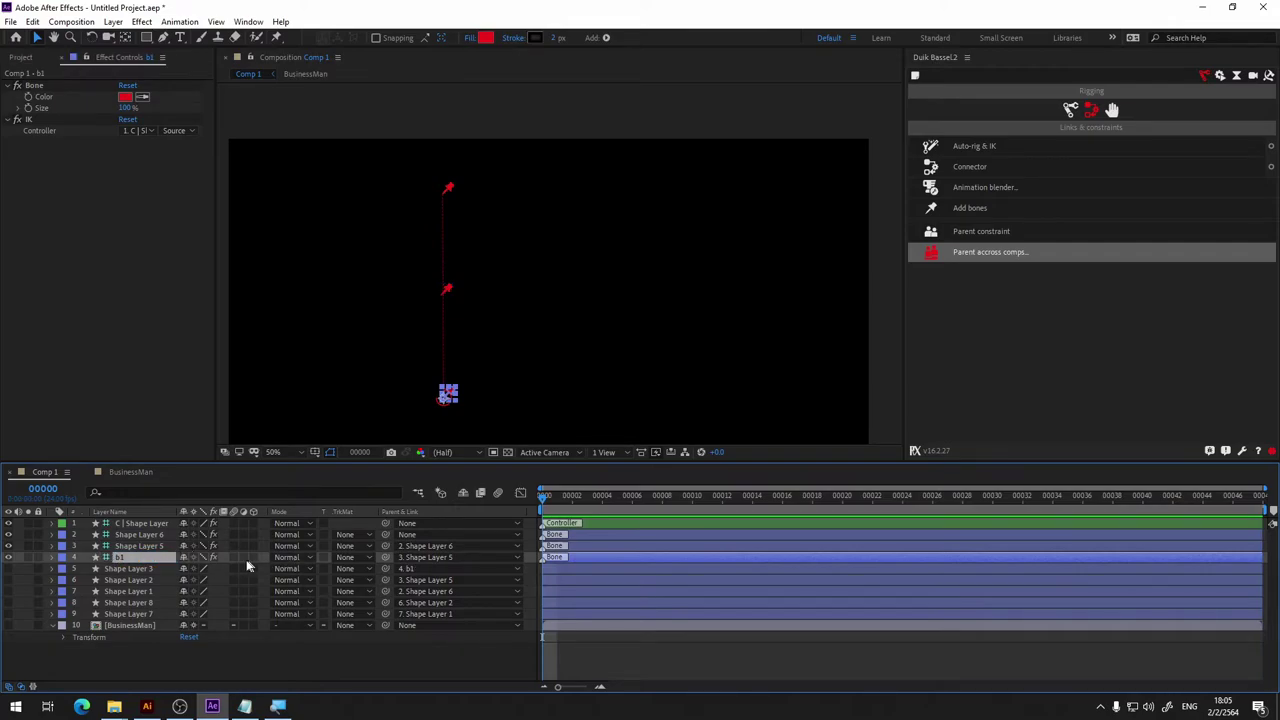
Rename Shape Layer 5 to b2 and Shape Layer 6 to b3.
{"action": "left_click", "coordinate": [154, 547]}
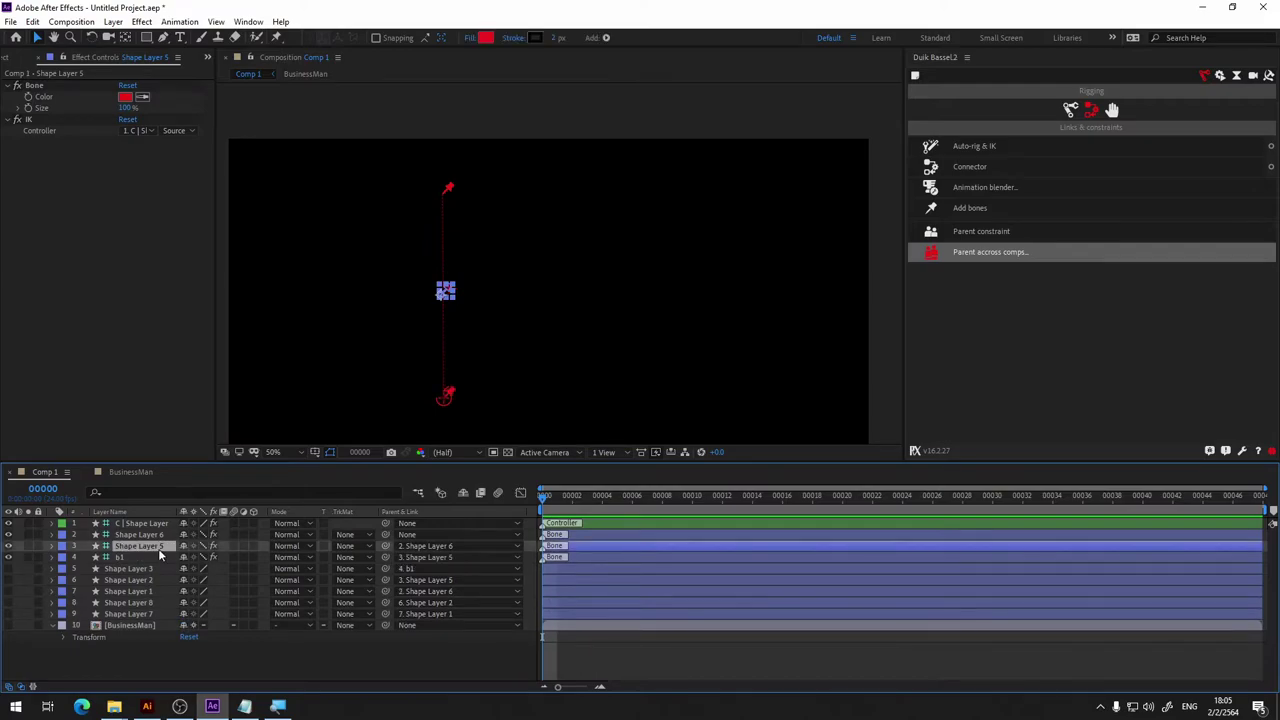
{"action": "key", "text": "Return"}
{"action": "type", "text": "b2"}
{"action": "key", "text": "Return"}
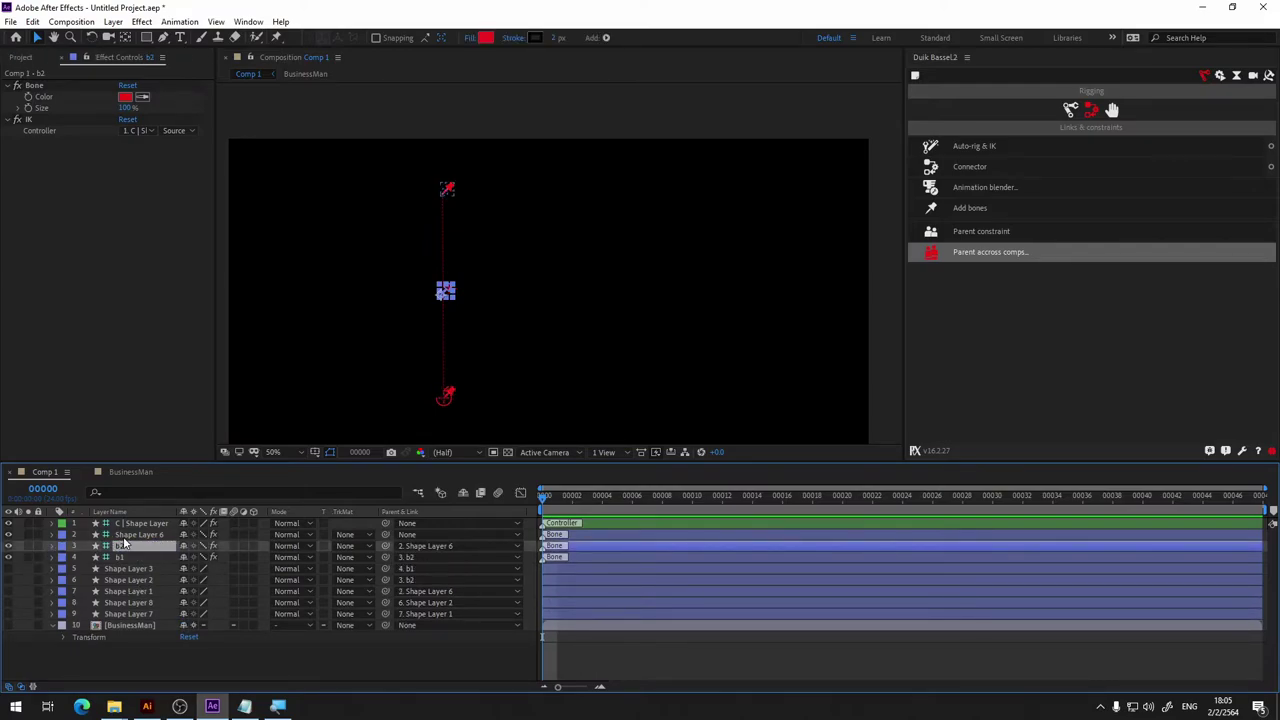
{"action": "left_click", "coordinate": [129, 536]}
{"action": "key", "text": "Return"}
{"action": "type", "text": "b3"}
{"action": "key", "text": "Return"}
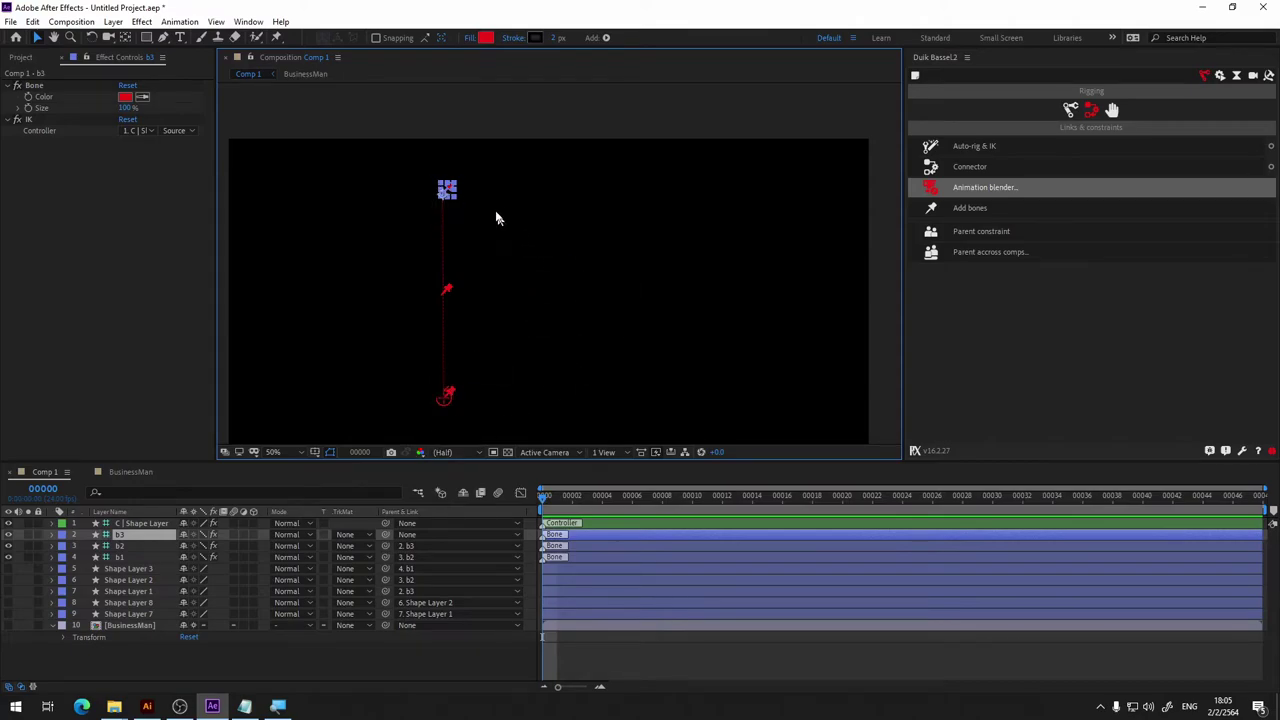
Show the joint circles and rename the Shape Layer 3 circle to joint1.
{"action": "left_click_drag", "start_coordinate": [464, 272], "coordinate": [440, 422]}
{"action": "left_click", "coordinate": [435, 178]}
{"action": "mouse_move", "coordinate": [446, 405]}
{"action": "left_mouse_down"}
{"action": "mouse_move", "coordinate": [528, 236]}
{"action": "mouse_move", "coordinate": [447, 396]}
{"action": "left_mouse_up"}
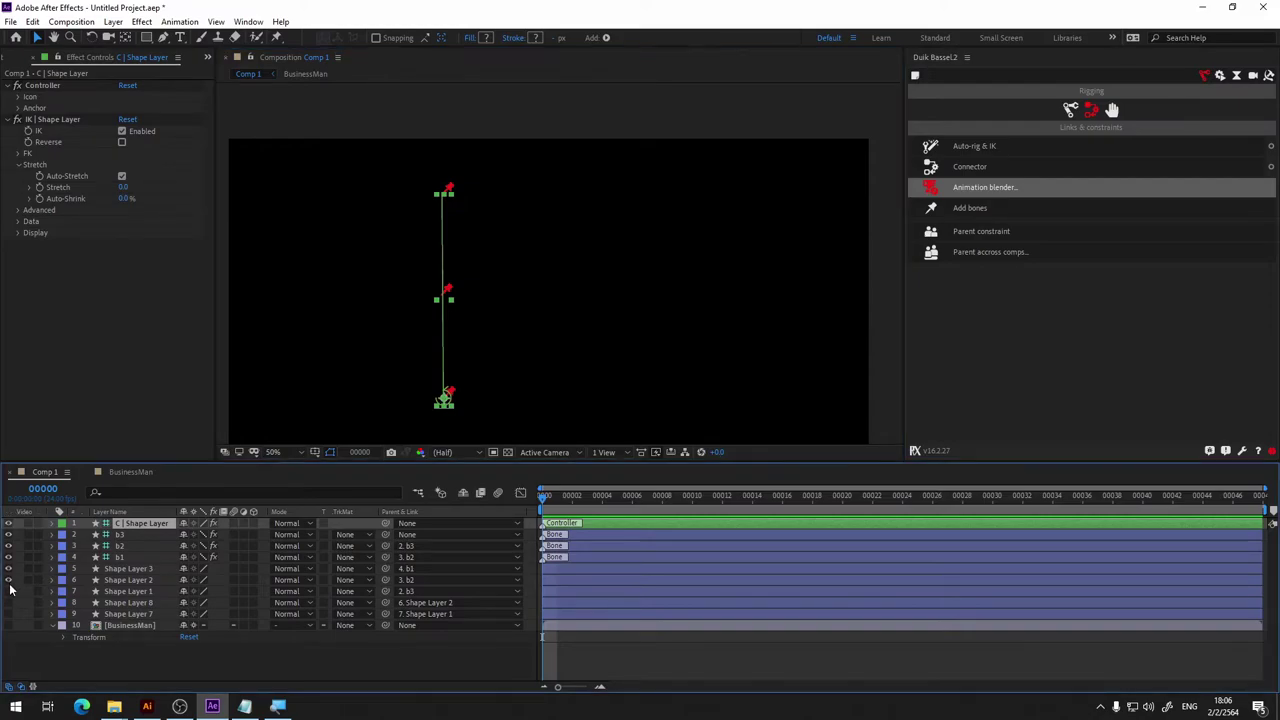
{"action": "left_click_drag", "start_coordinate": [9, 570], "coordinate": [9, 612]}
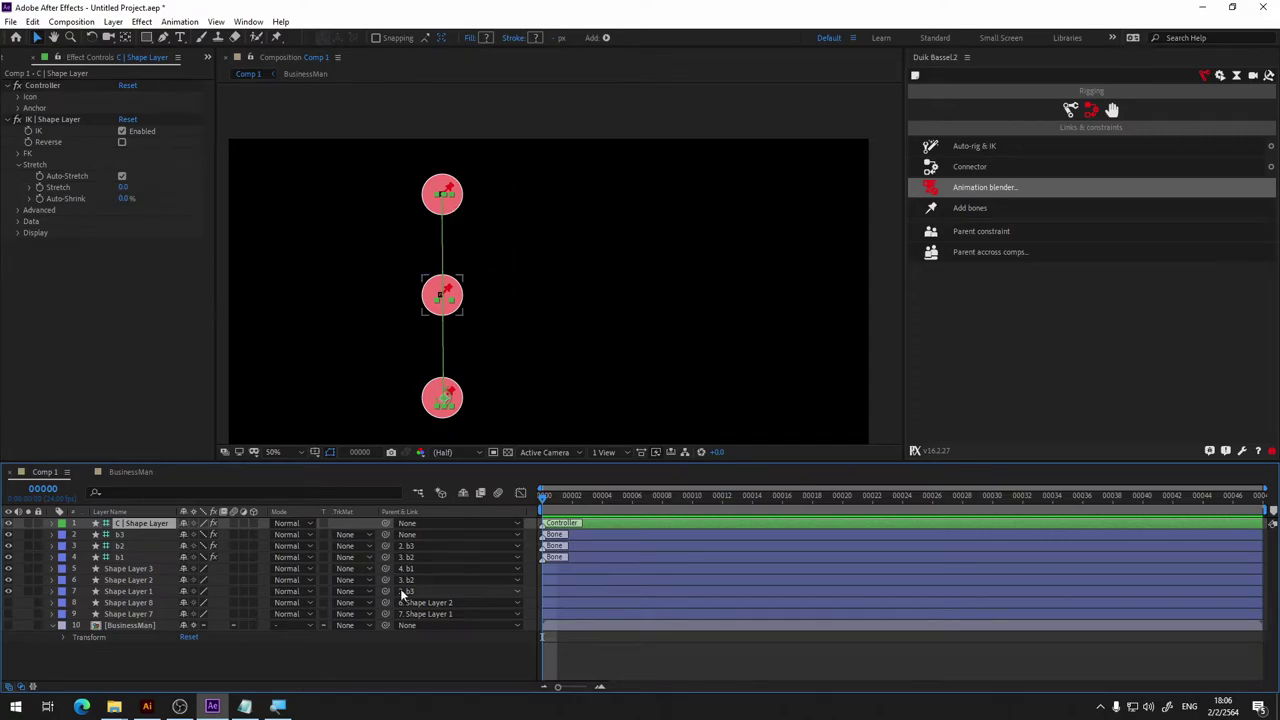
{"action": "left_click", "coordinate": [131, 591]}
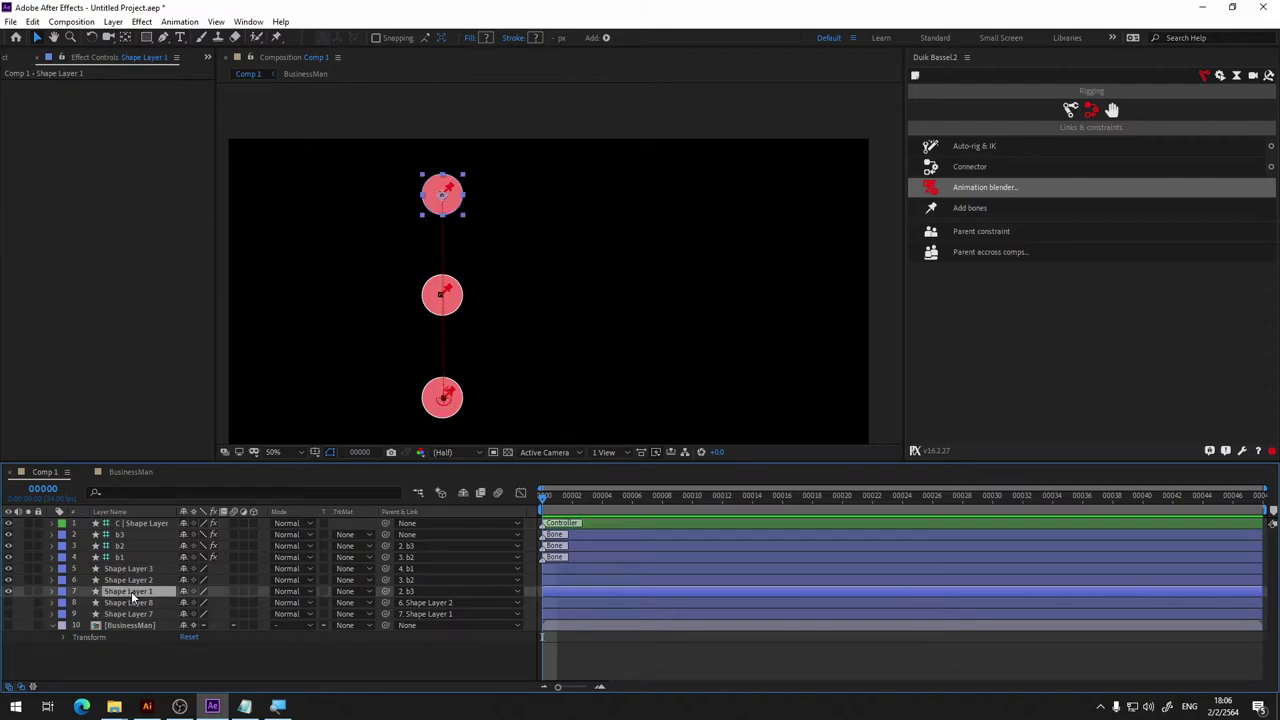
{"action": "left_click", "coordinate": [130, 568]}
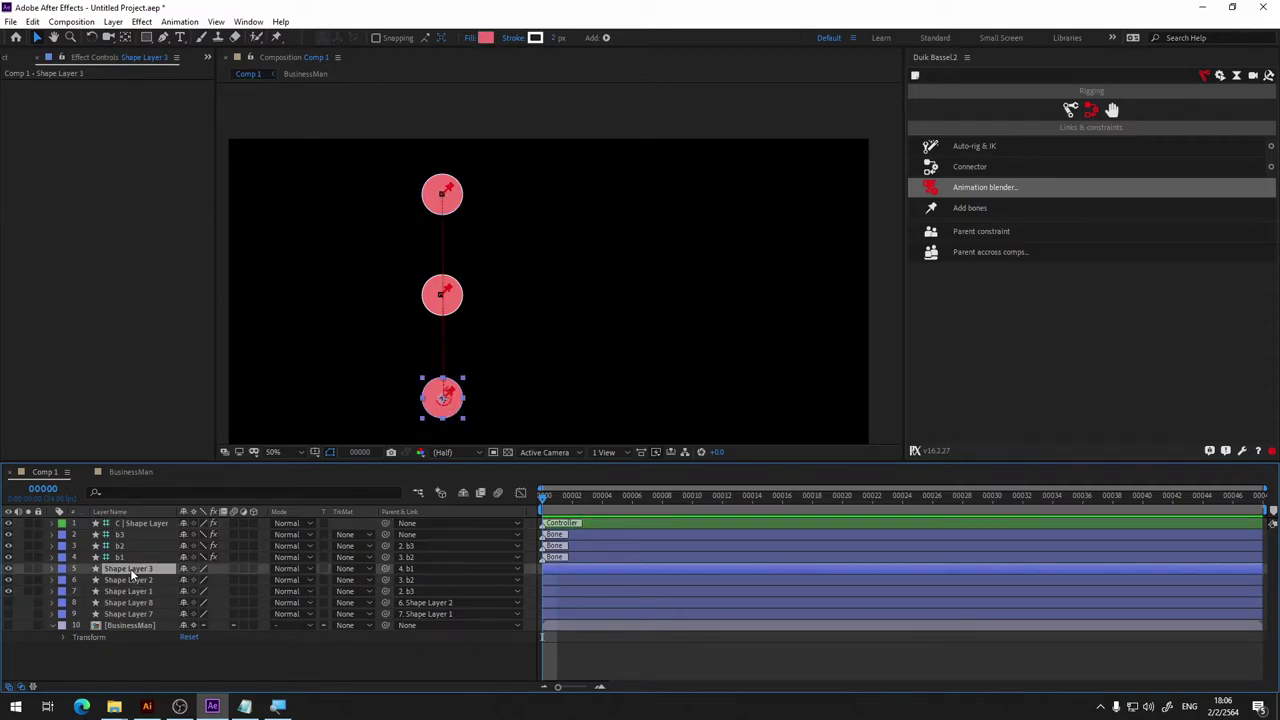
{"action": "key", "text": "Return"}
{"action": "key", "text": "BackSpace"}
{"action": "key", "text": "Return"}
Rename Shape Layer 2 to joint2 and Shape Layer 1 to joint3, then test and undo.
{"action": "left_click", "coordinate": [132, 580]}
{"action": "key", "text": "Return"}
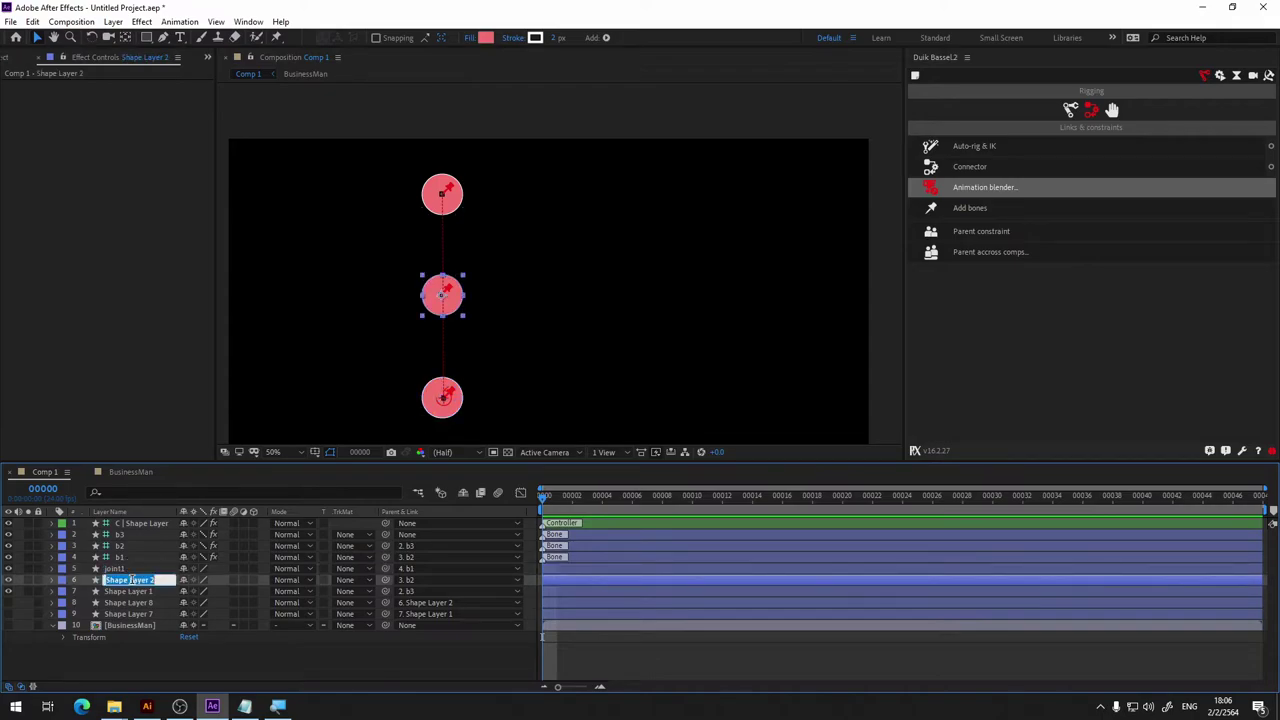
{"action": "type", "text": "joint2"}
{"action": "key", "text": "Return"}
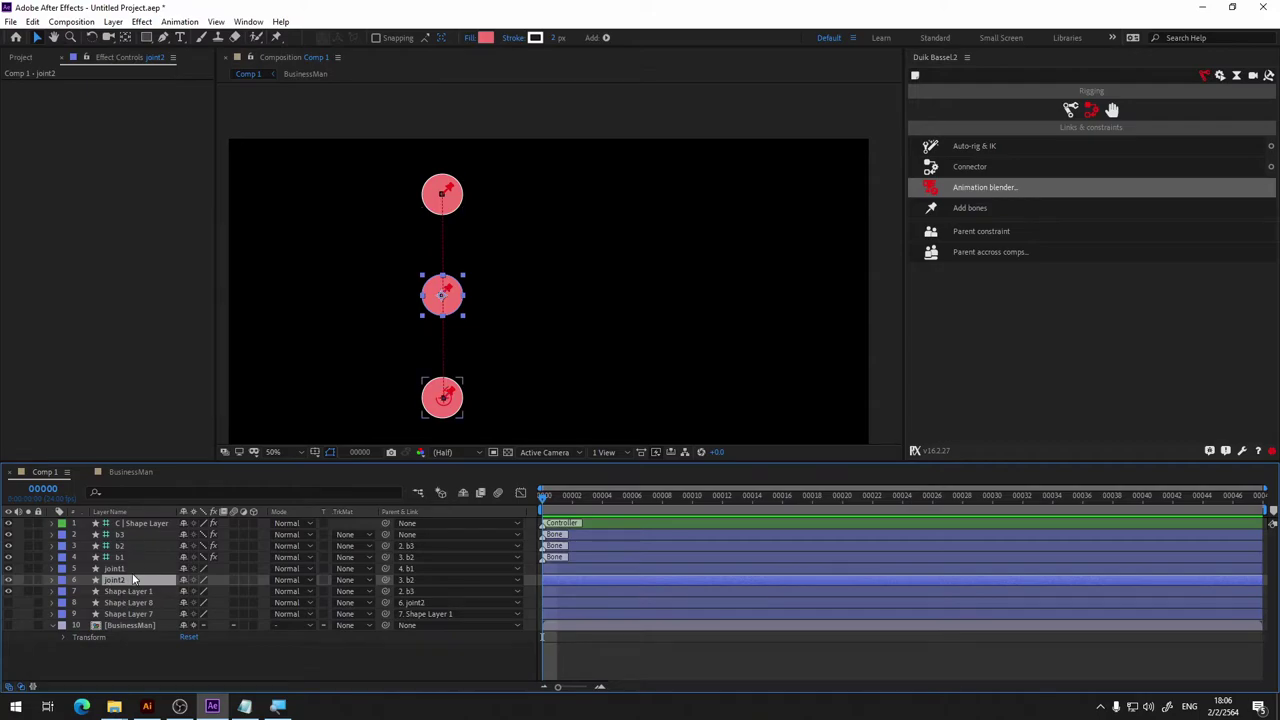
{"action": "left_click", "coordinate": [133, 590]}
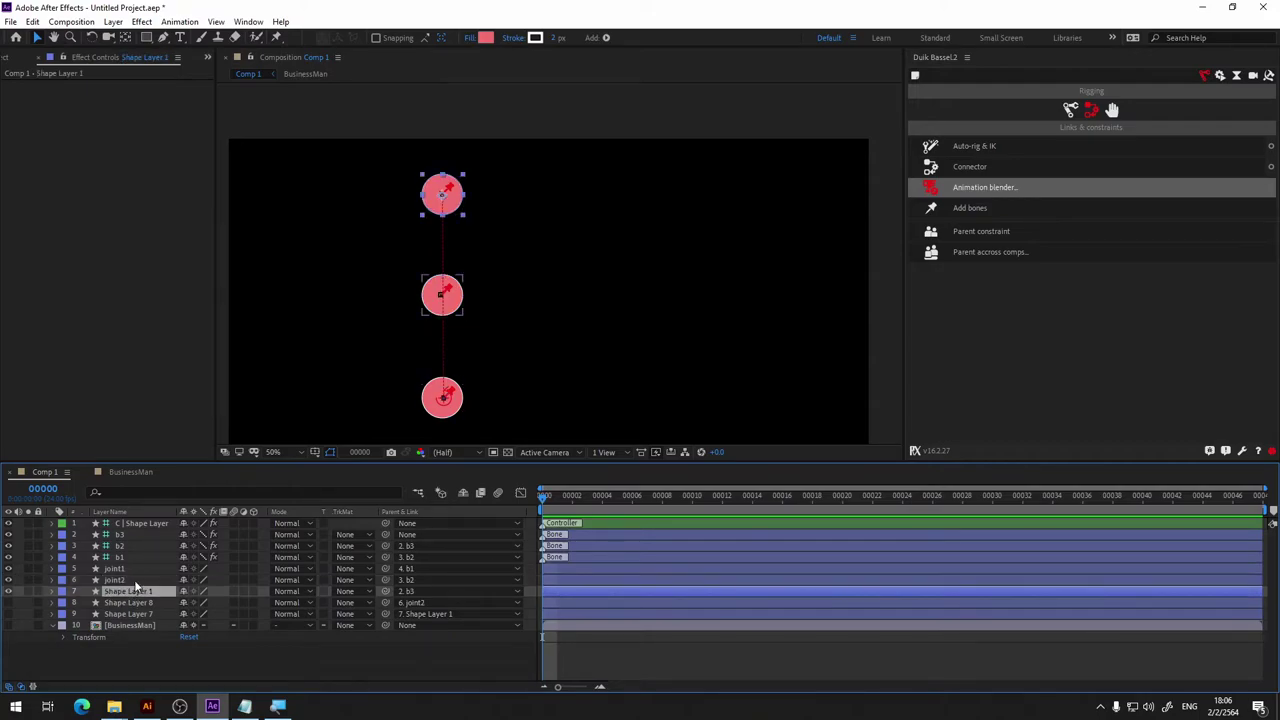
{"action": "key", "text": "Return"}
{"action": "type", "text": "joint3"}
{"action": "key", "text": "Return"}
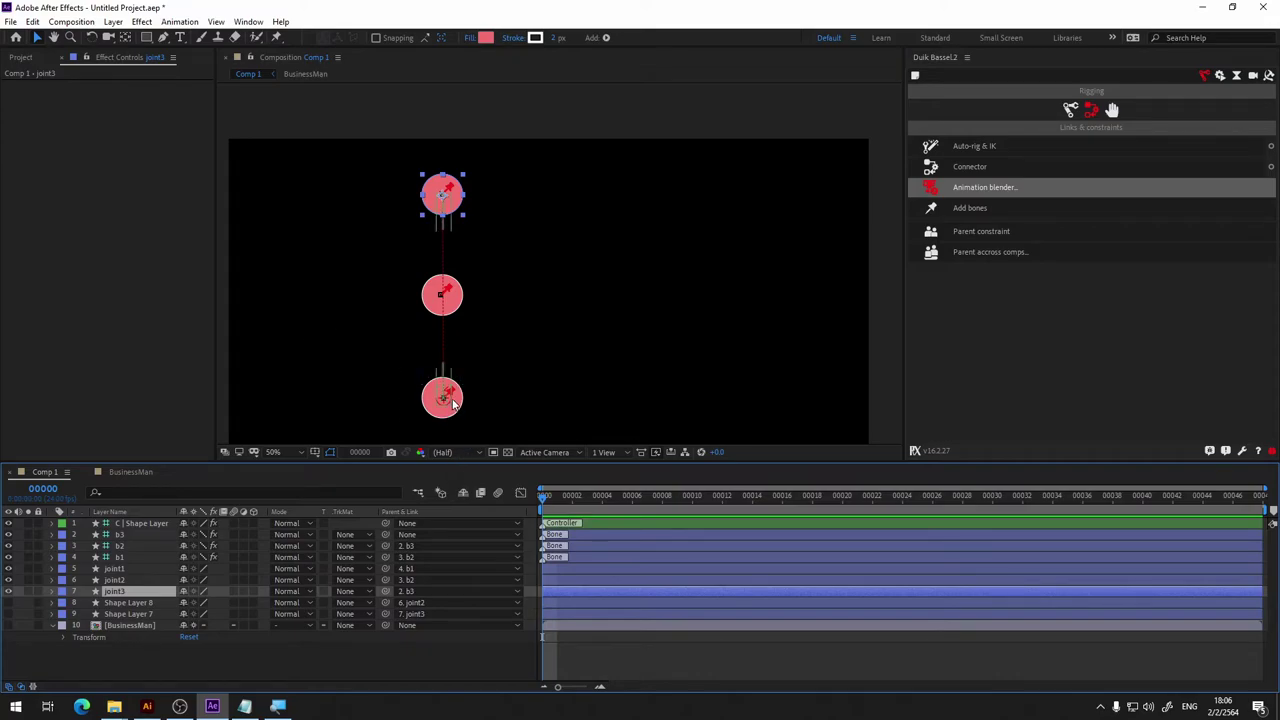
{"action": "mouse_move", "coordinate": [444, 405]}
{"action": "left_mouse_down"}
{"action": "mouse_move", "coordinate": [503, 181]}
{"action": "mouse_move", "coordinate": [478, 165]}
{"action": "mouse_move", "coordinate": [408, 364]}
{"action": "left_mouse_up"}
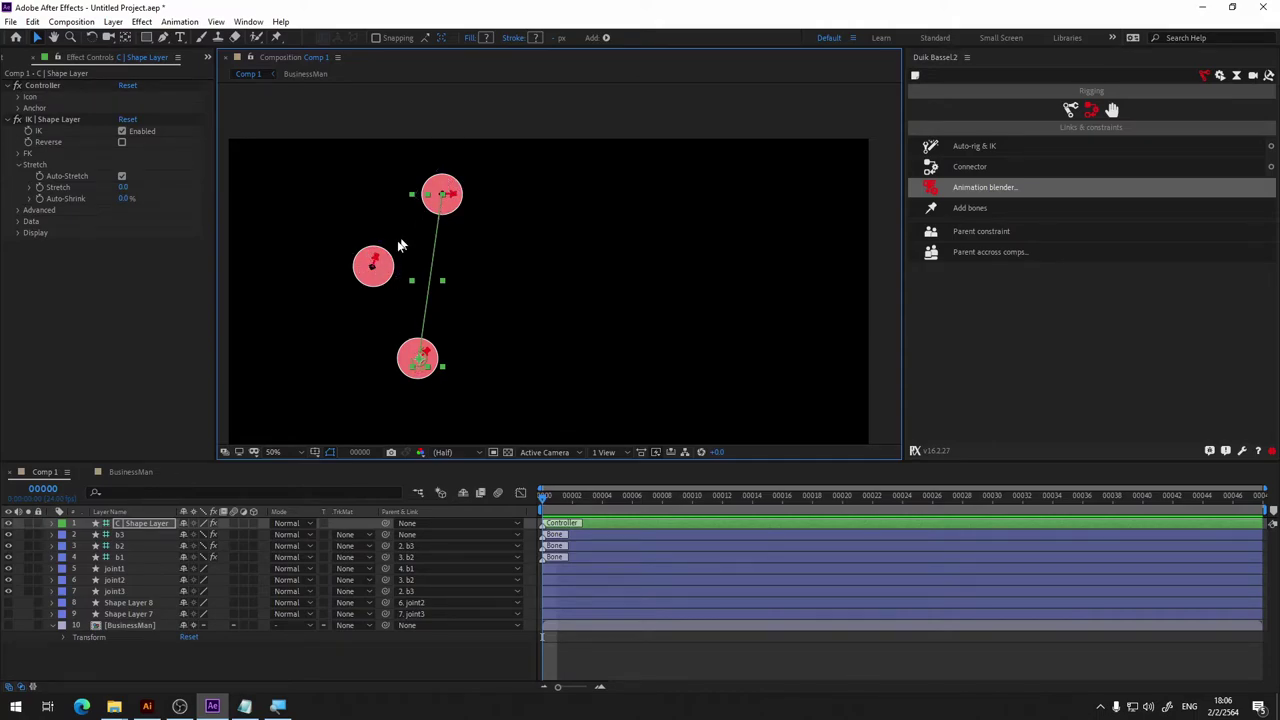
{"action": "key", "text": "ctrl+z"}
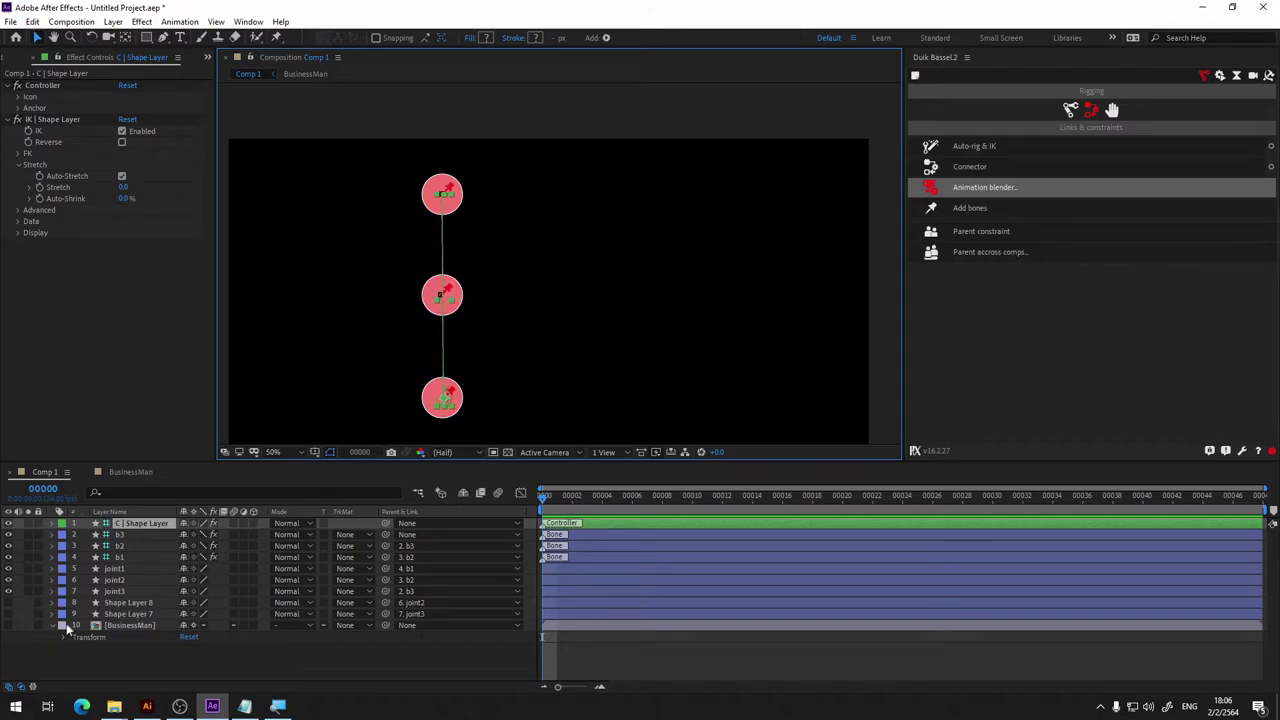
Show both limb capsules, identifying Shape Layer 7 as upper and Shape Layer 8 as lower.
{"action": "left_click", "coordinate": [8, 602]}
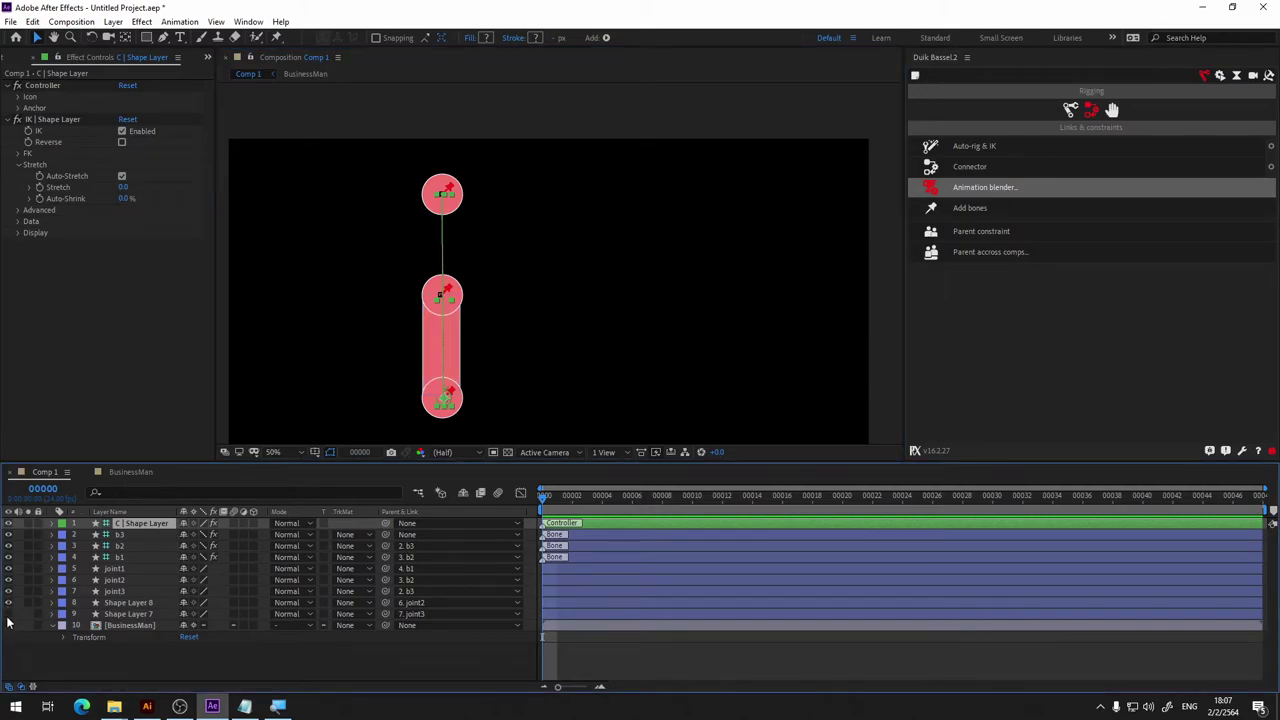
{"action": "left_click", "coordinate": [8, 614]}
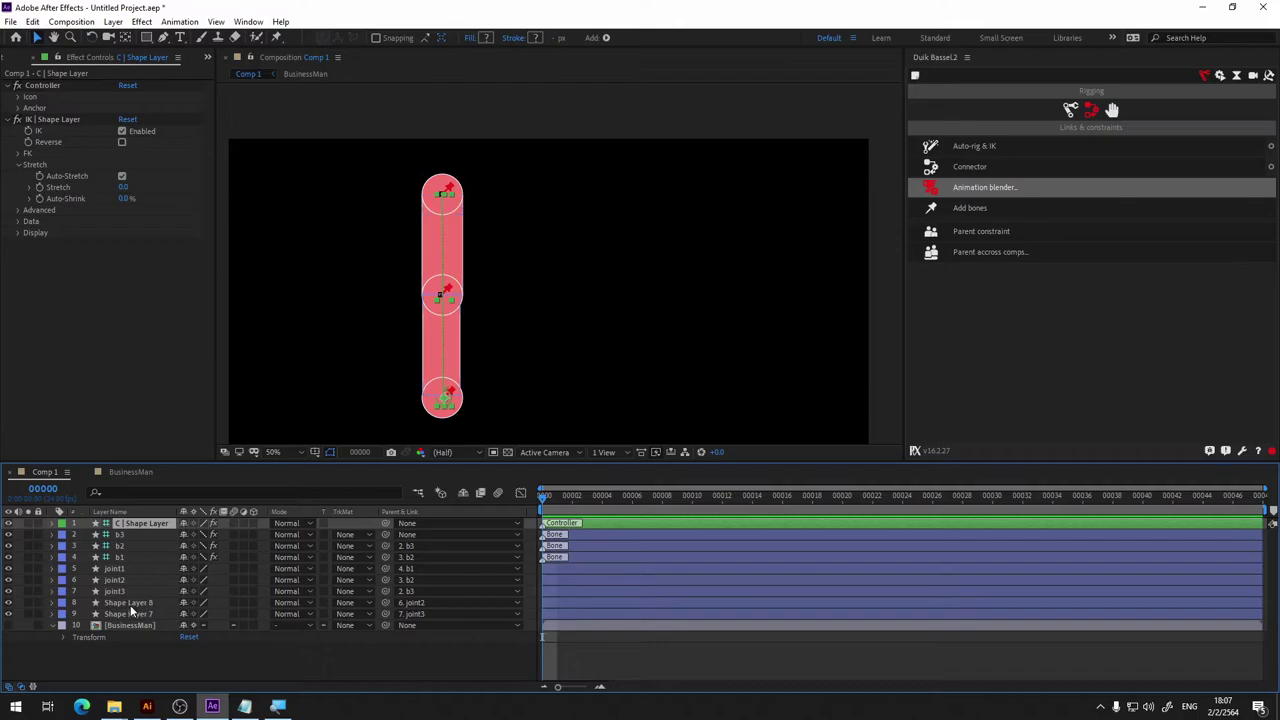
{"action": "left_click", "coordinate": [9, 603]}
{"action": "left_click", "coordinate": [9, 603]}
{"action": "left_click", "coordinate": [8, 614]}
{"action": "left_click", "coordinate": [8, 614]}
Rename Shape Layer 7 to upperarm and Shape Layer 8 to arm, placed below upperarm.
{"action": "left_click", "coordinate": [125, 614]}
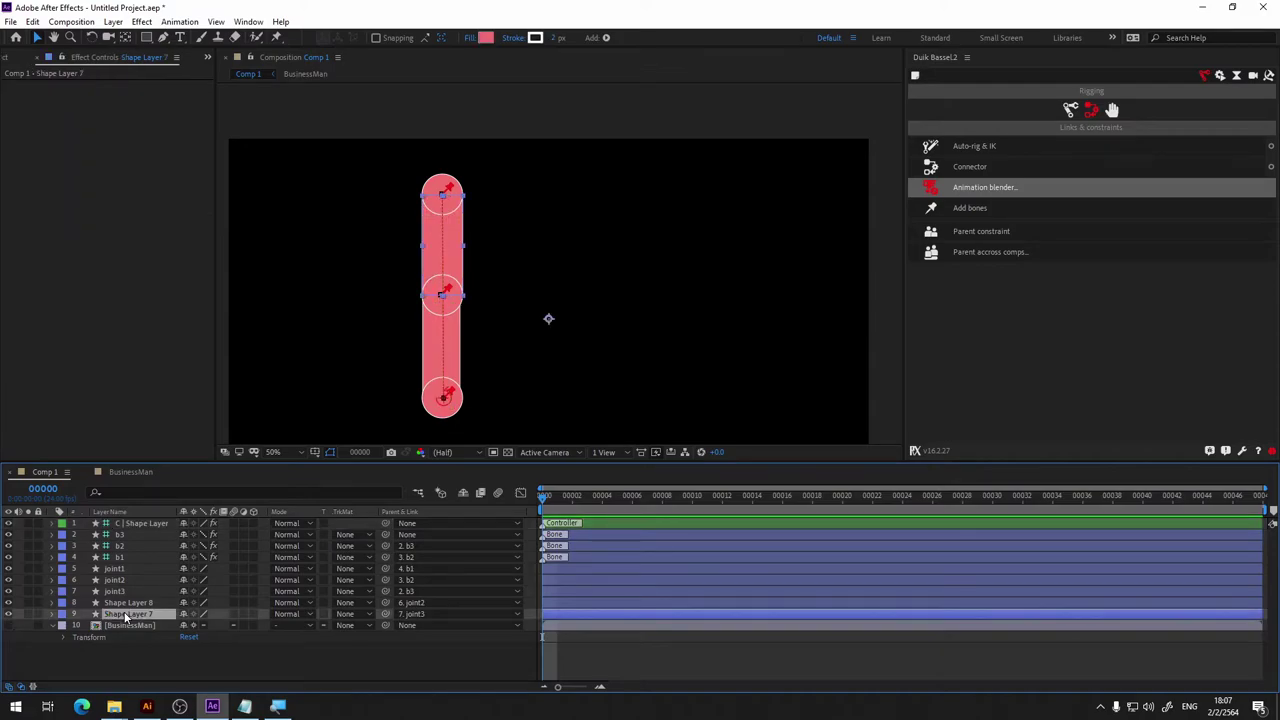
{"action": "key", "text": "Return"}
{"action": "type", "text": "upperarm"}
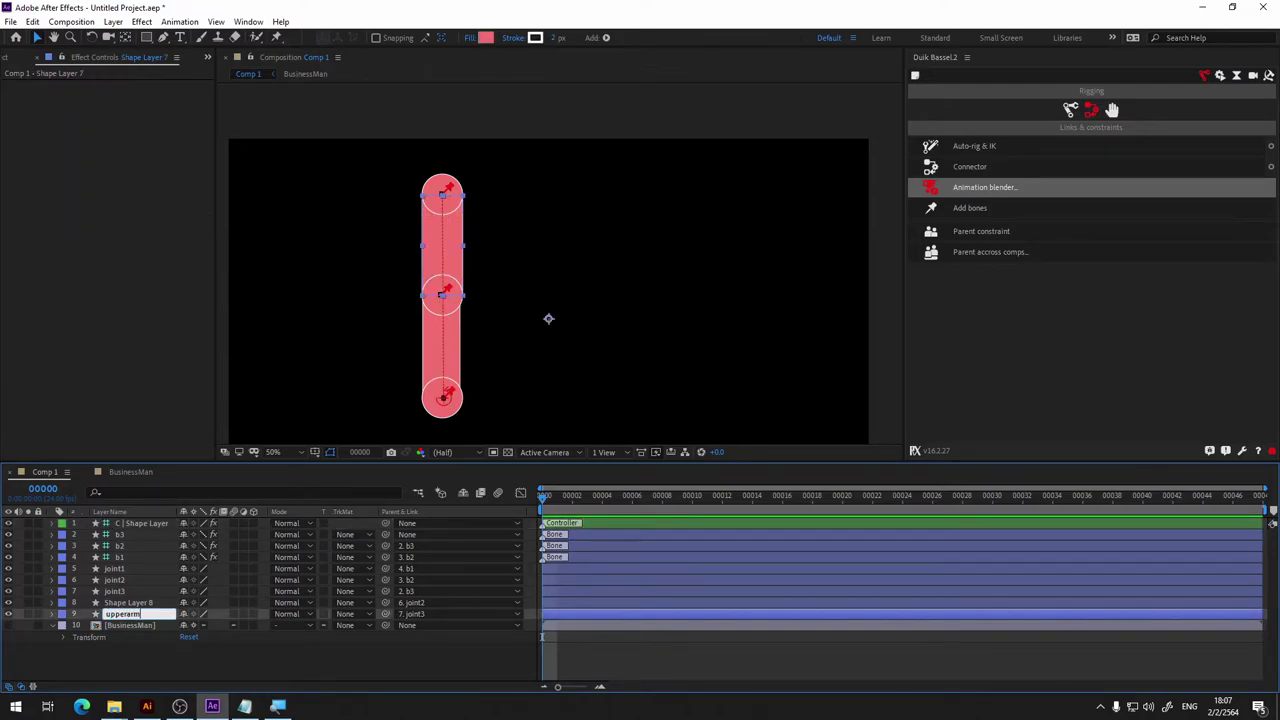
{"action": "key", "text": "Return"}
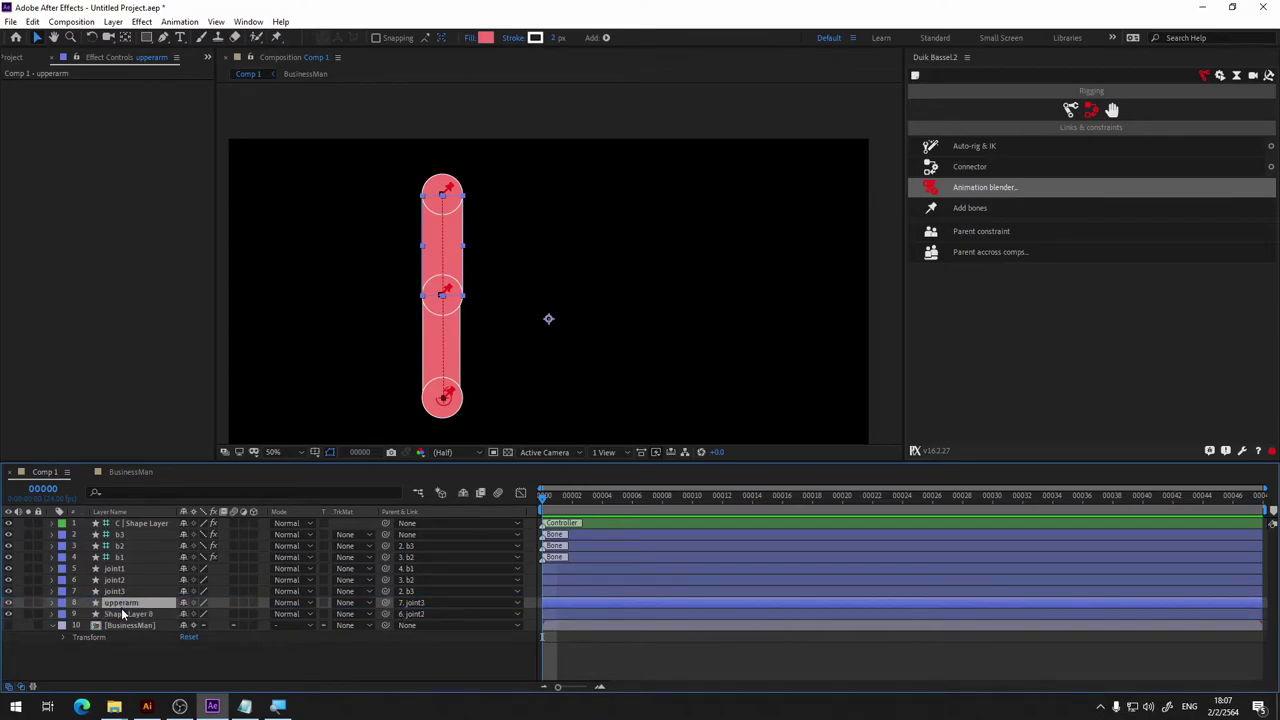
{"action": "left_click_drag", "start_coordinate": [125, 602], "coordinate": [122, 617]}
{"action": "type", "text": "arm"}
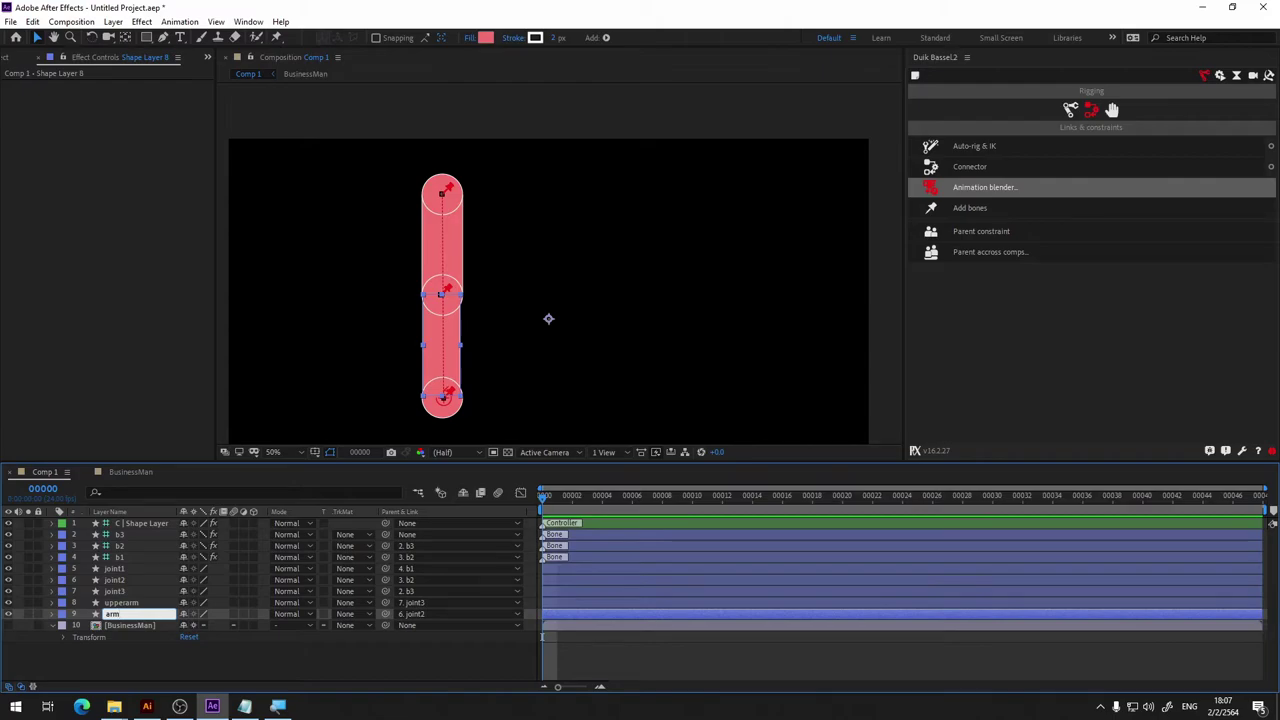
{"action": "key", "text": "Return"}
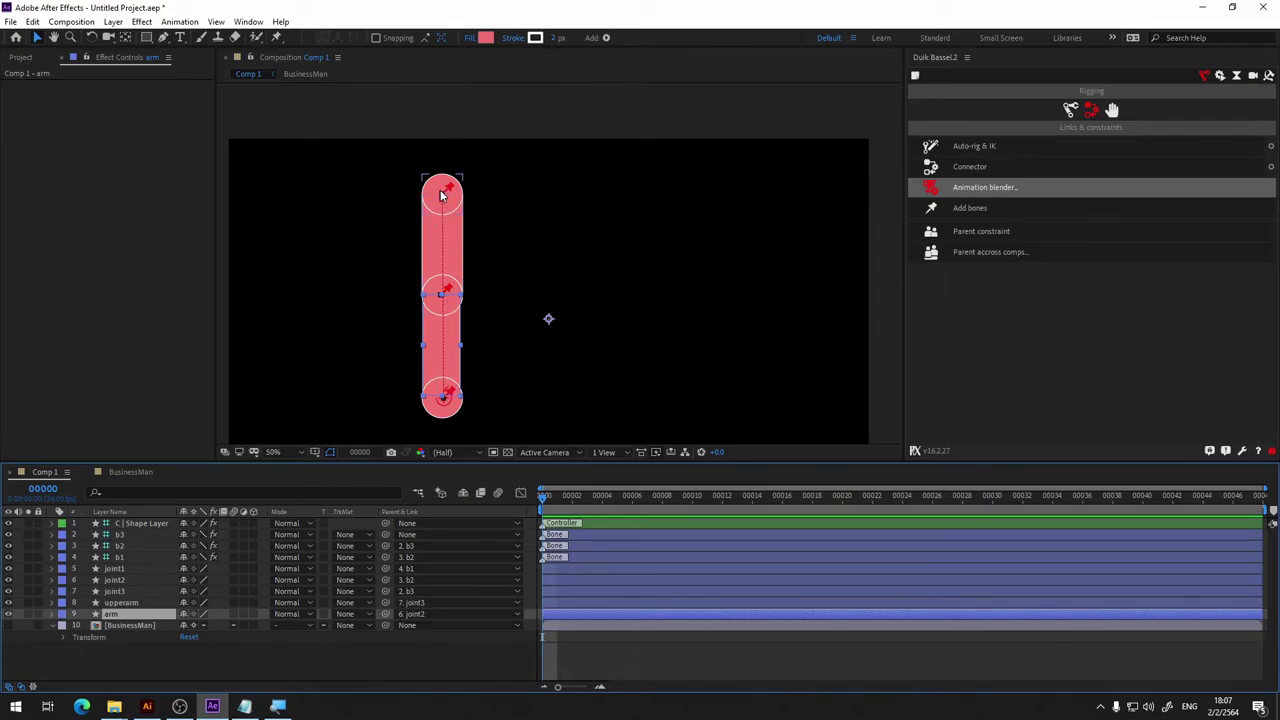
Hide bone layers b1–b3 and lock the joint and limb layers.
{"action": "left_click", "coordinate": [114, 592]}
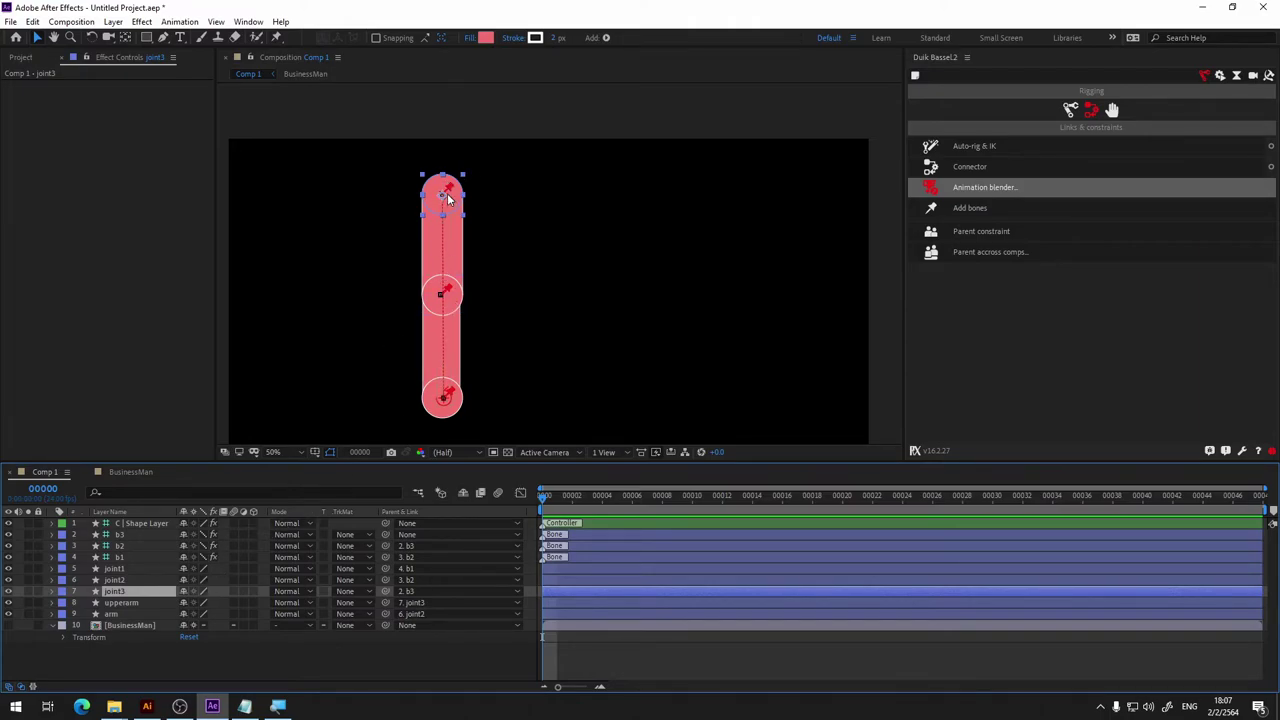
{"action": "left_click", "coordinate": [118, 614]}
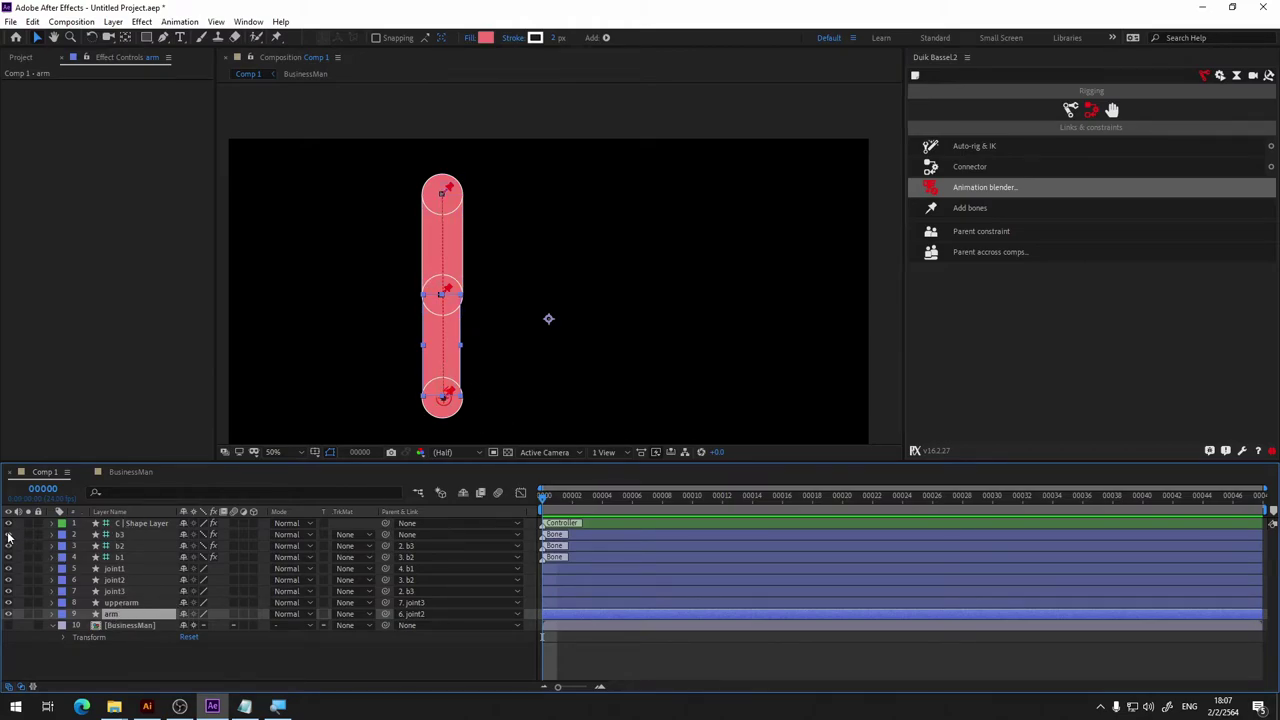
{"action": "left_click_drag", "start_coordinate": [9, 535], "coordinate": [9, 559]}
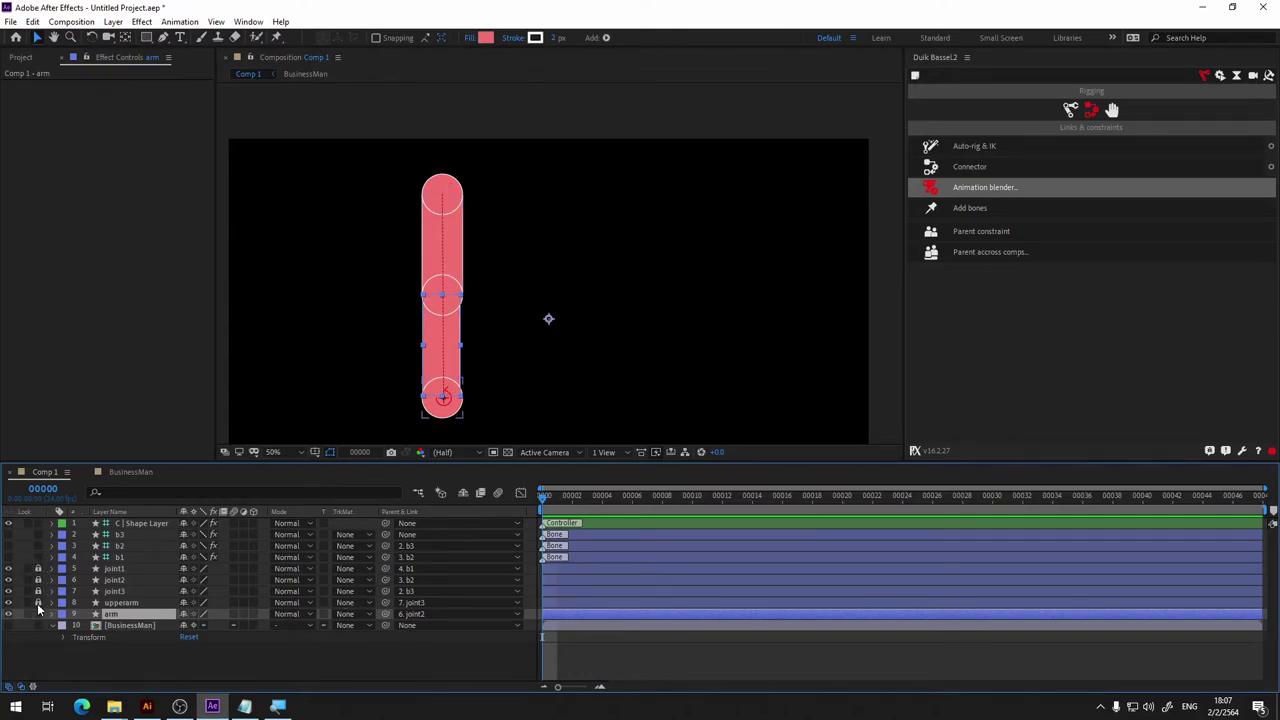
{"action": "left_click_drag", "start_coordinate": [38, 568], "coordinate": [38, 613]}
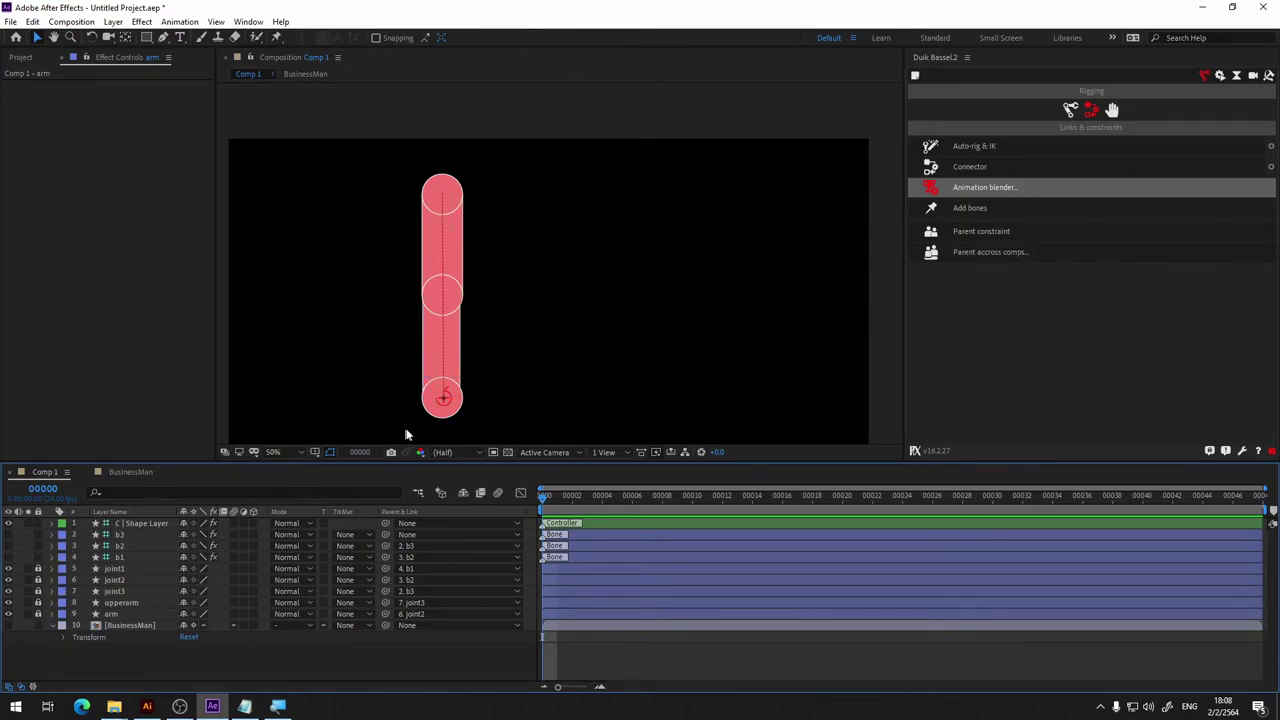
Bend the arm with the IK controller and turn off Auto-Stretch.
{"action": "mouse_move", "coordinate": [443, 397]}
{"action": "left_mouse_down"}
{"action": "mouse_move", "coordinate": [556, 234]}
{"action": "mouse_move", "coordinate": [625, 309]}
{"action": "mouse_move", "coordinate": [812, 243]}
{"action": "left_mouse_up"}
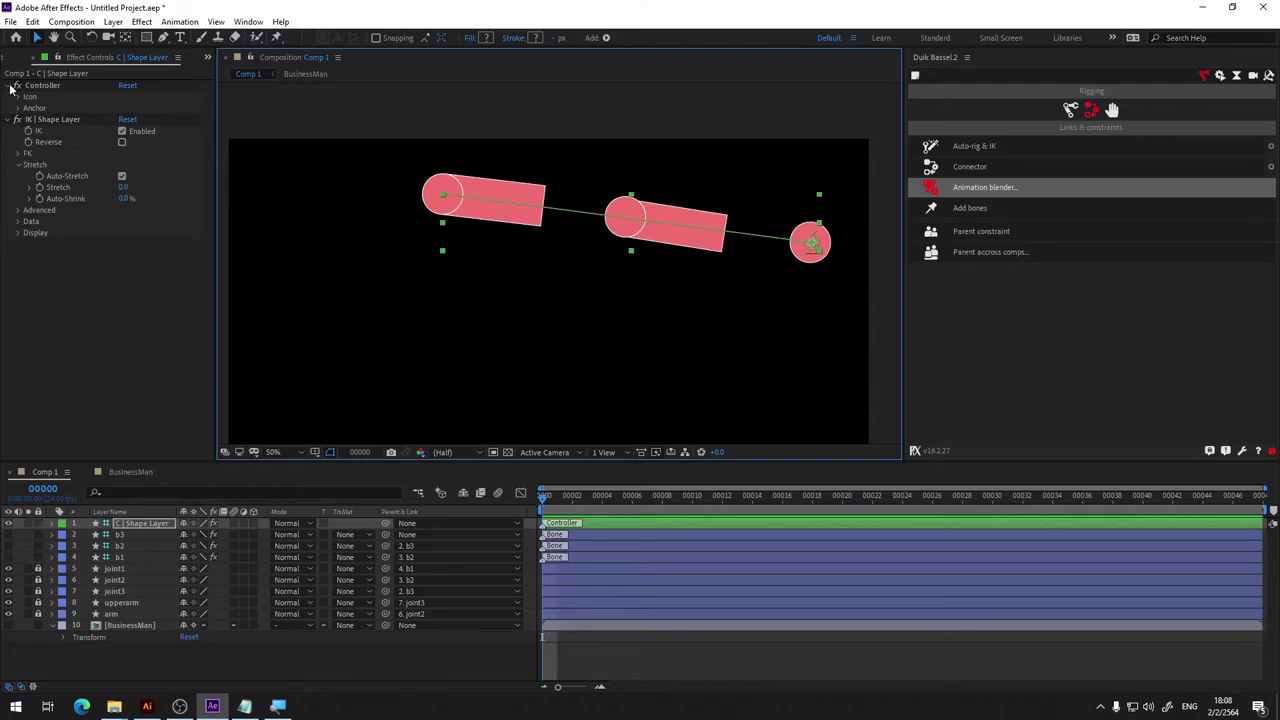
{"action": "left_click", "coordinate": [141, 530]}
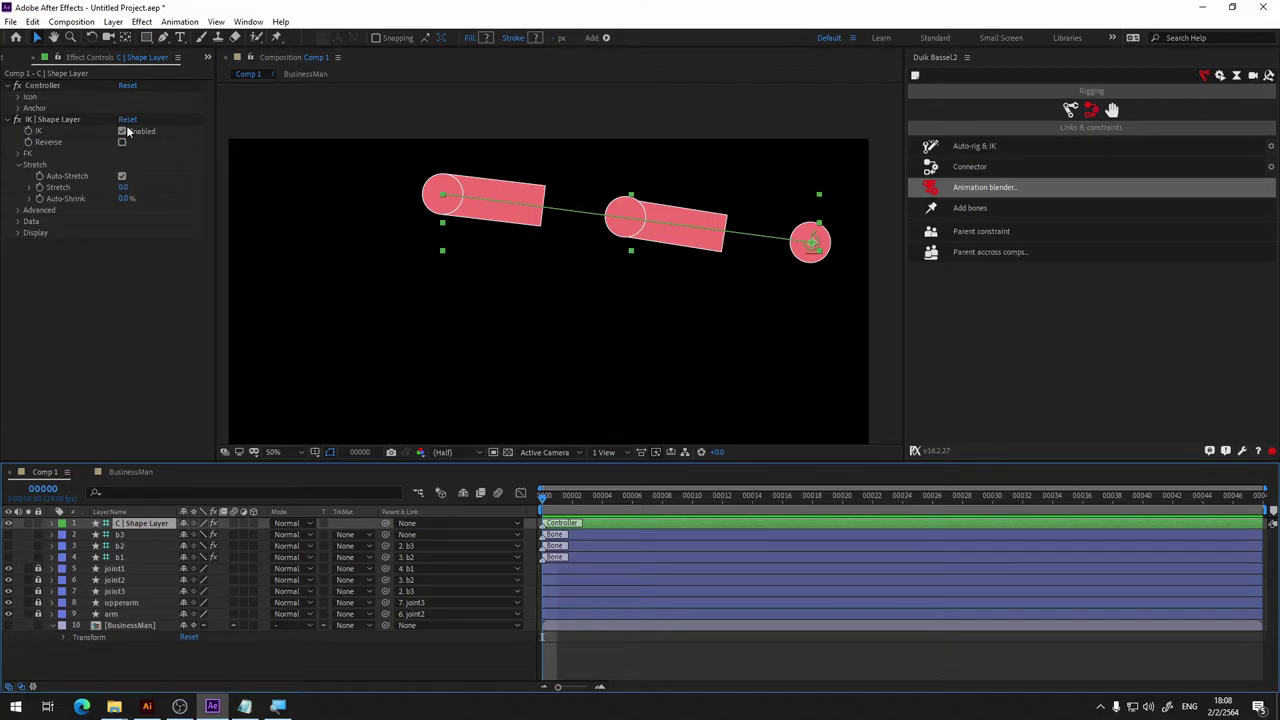
{"action": "left_click", "coordinate": [122, 177]}
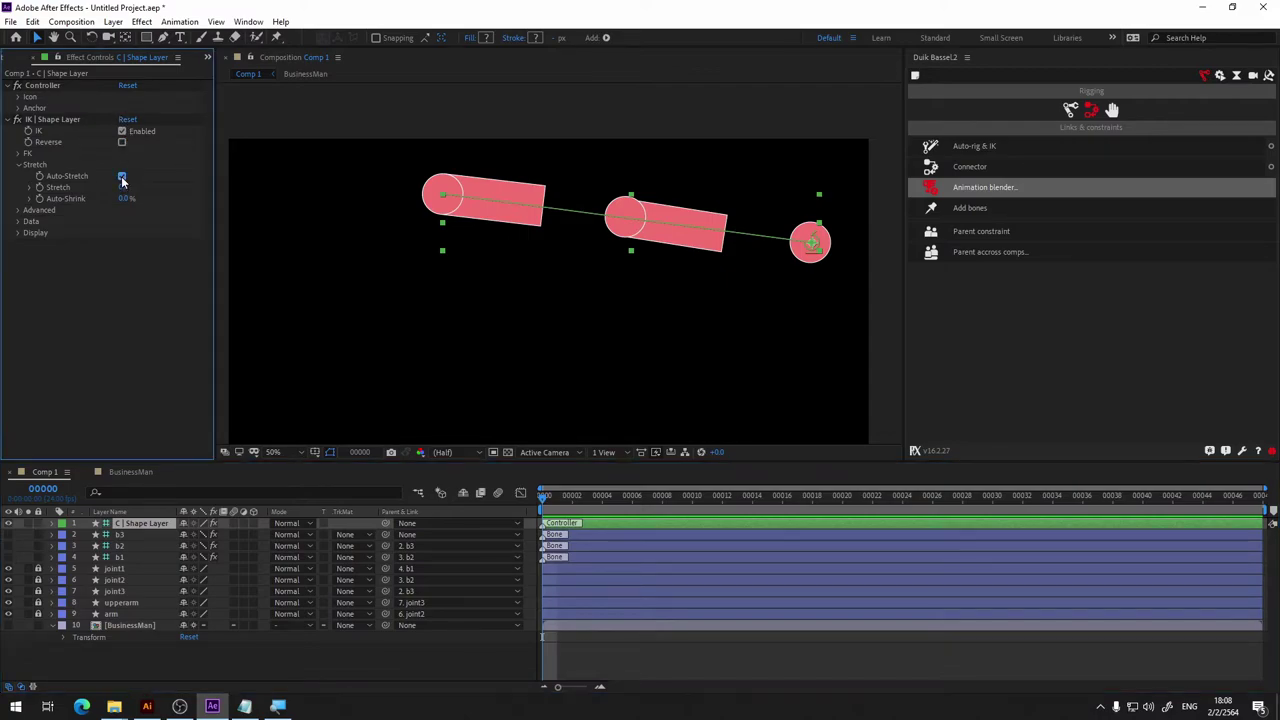
Swing the IK controller down to the lower left, then select test rig layers 1–9.
{"action": "mouse_move", "coordinate": [810, 242]}
{"action": "left_mouse_down"}
{"action": "mouse_move", "coordinate": [398, 300]}
{"action": "mouse_move", "coordinate": [355, 353]}
{"action": "mouse_move", "coordinate": [476, 414]}
{"action": "mouse_move", "coordinate": [470, 246]}
{"action": "mouse_move", "coordinate": [542, 276]}
{"action": "mouse_move", "coordinate": [479, 280]}
{"action": "mouse_move", "coordinate": [501, 324]}
{"action": "mouse_move", "coordinate": [290, 367]}
{"action": "mouse_move", "coordinate": [349, 378]}
{"action": "mouse_move", "coordinate": [381, 366]}
{"action": "mouse_move", "coordinate": [397, 307]}
{"action": "left_mouse_up"}
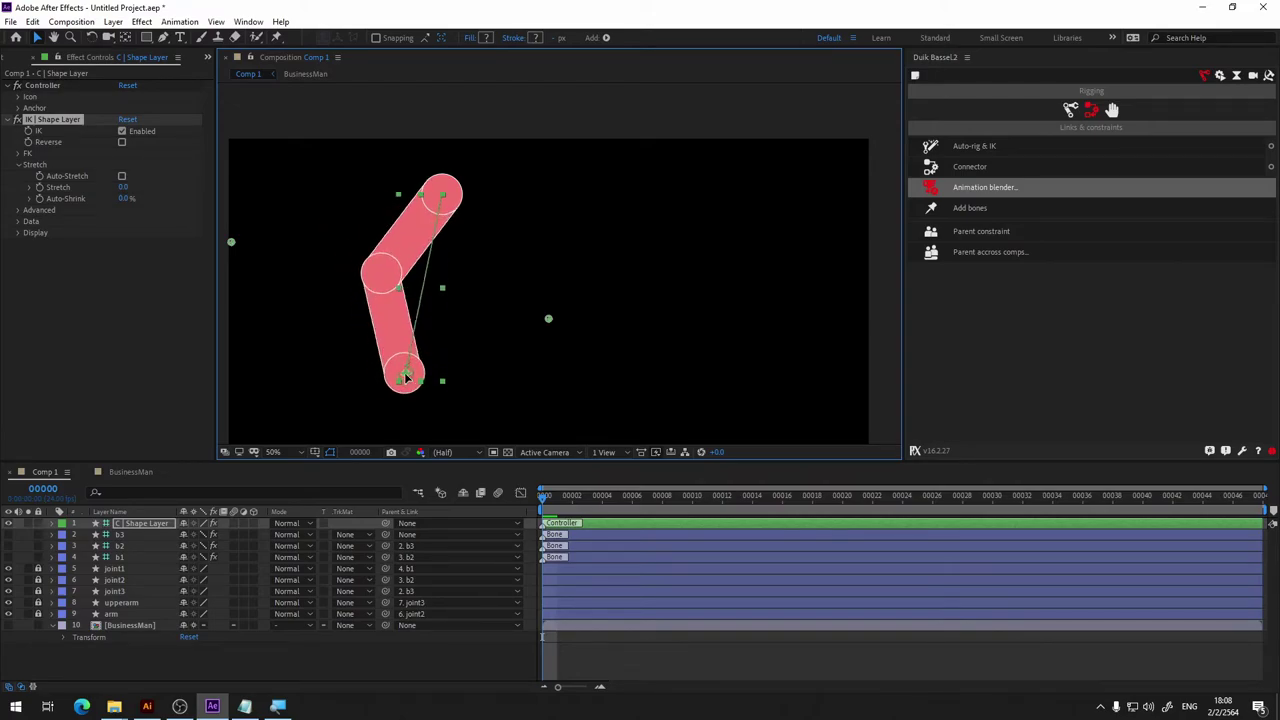
{"action": "left_click_drag", "start_coordinate": [397, 307], "coordinate": [410, 363]}
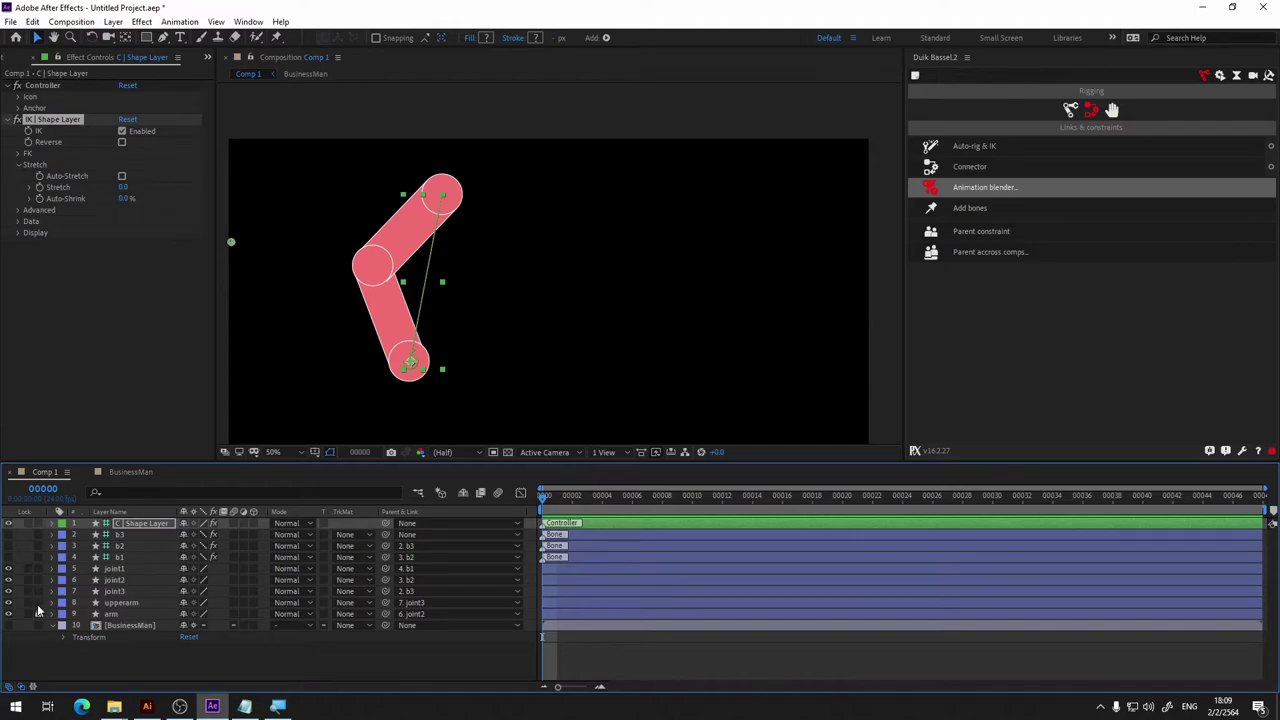
{"action": "left_click", "coordinate": [145, 612]}
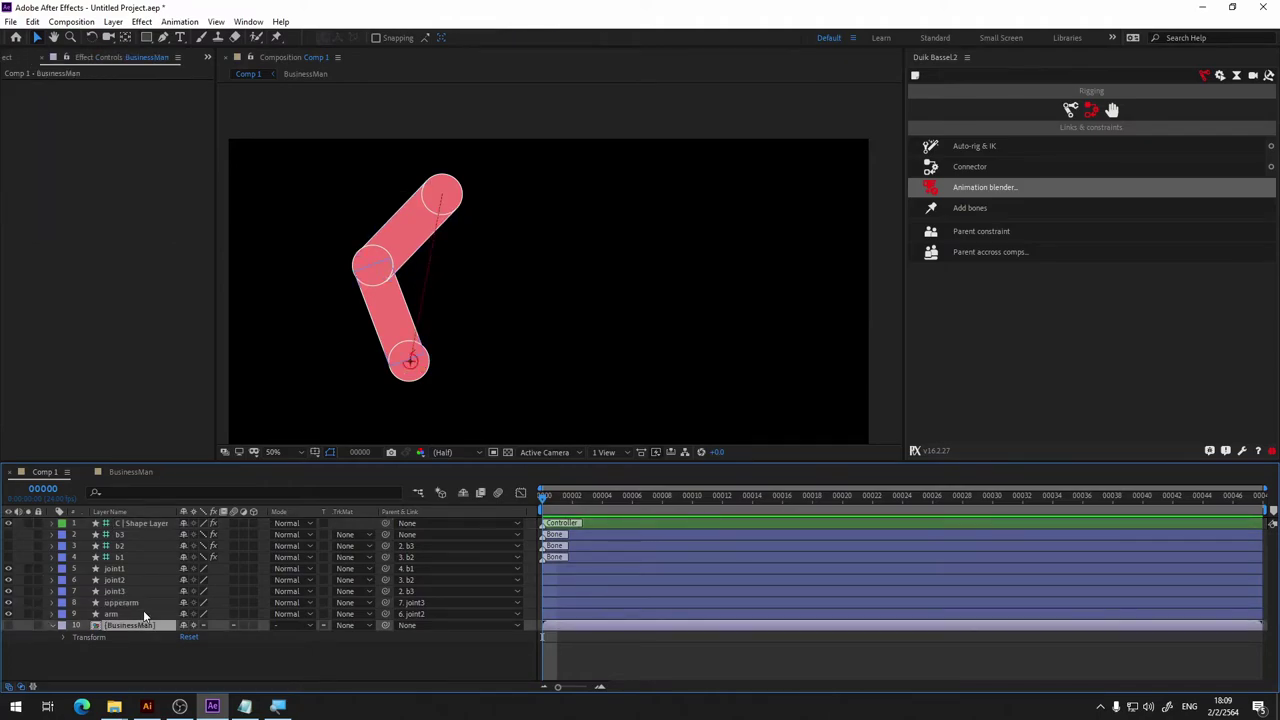
{"action": "left_click", "coordinate": [156, 518], "text": "shift"}
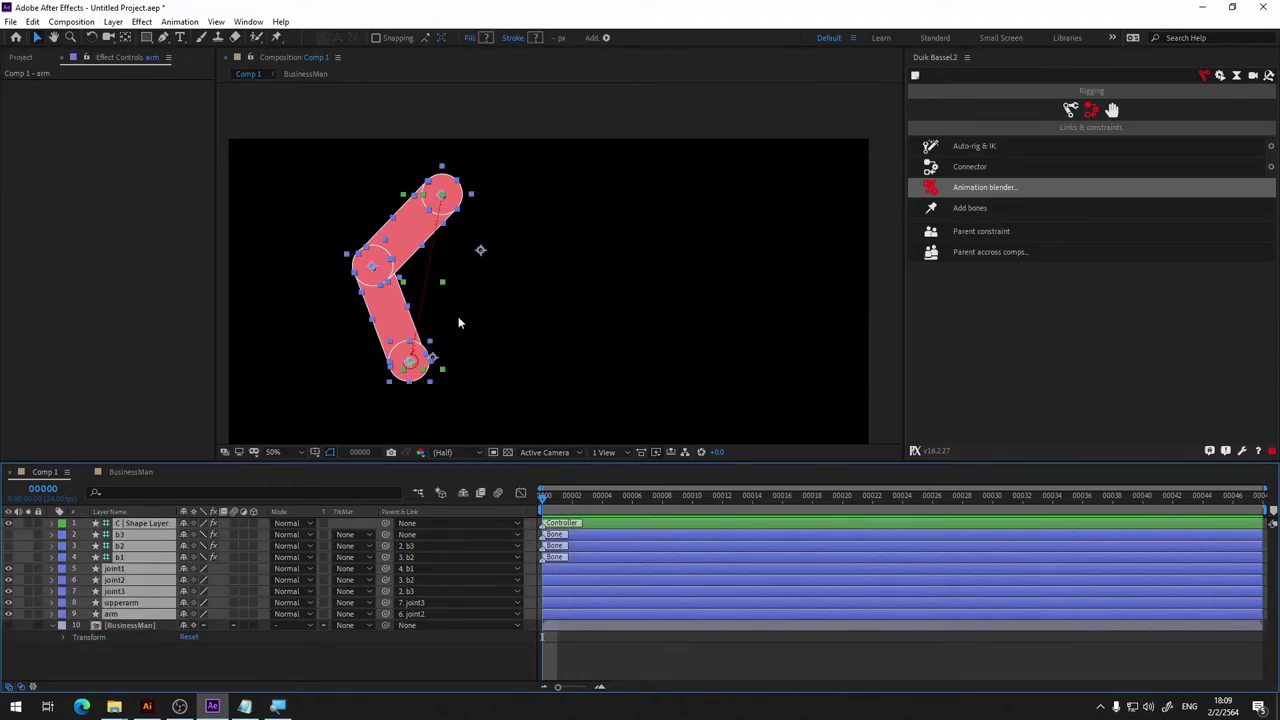
Delete the test rig layers and make the BusinessMan layer visible.
{"action": "key", "text": "Delete"}
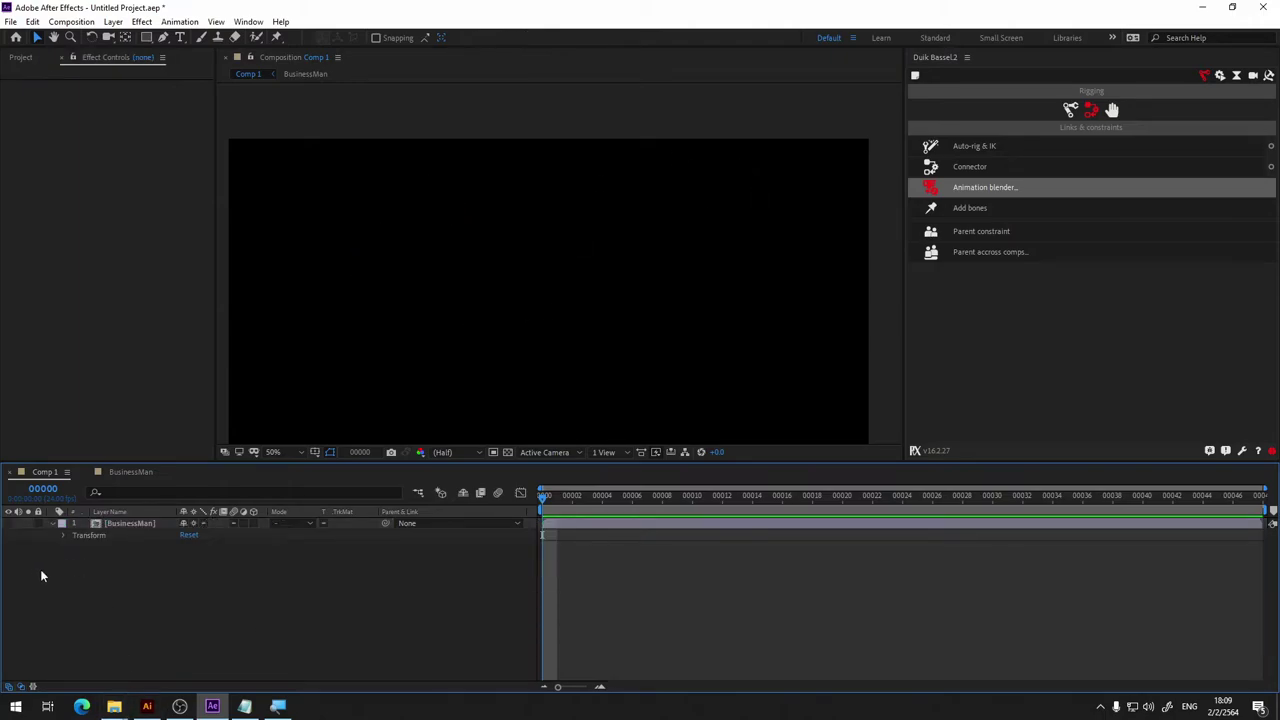
{"action": "left_click", "coordinate": [8, 523]}
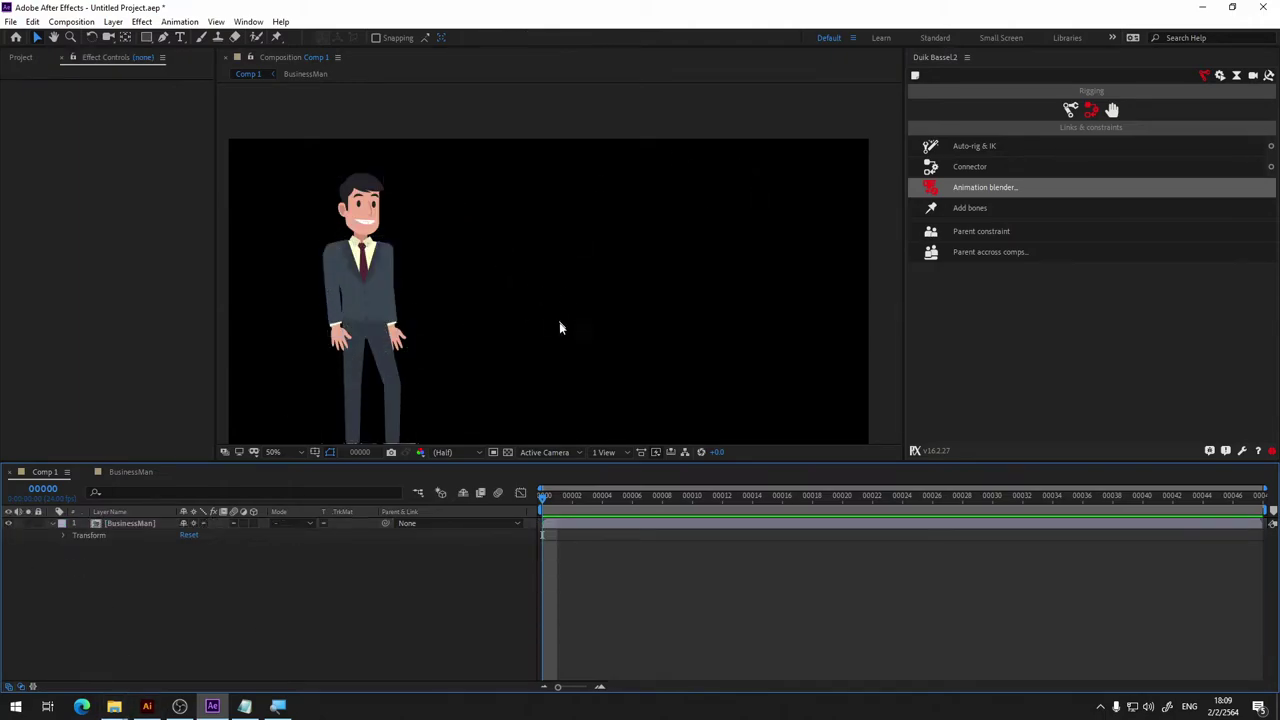
{"action": "left_click", "coordinate": [426, 391]}
{"action": "key", "text": "h"}
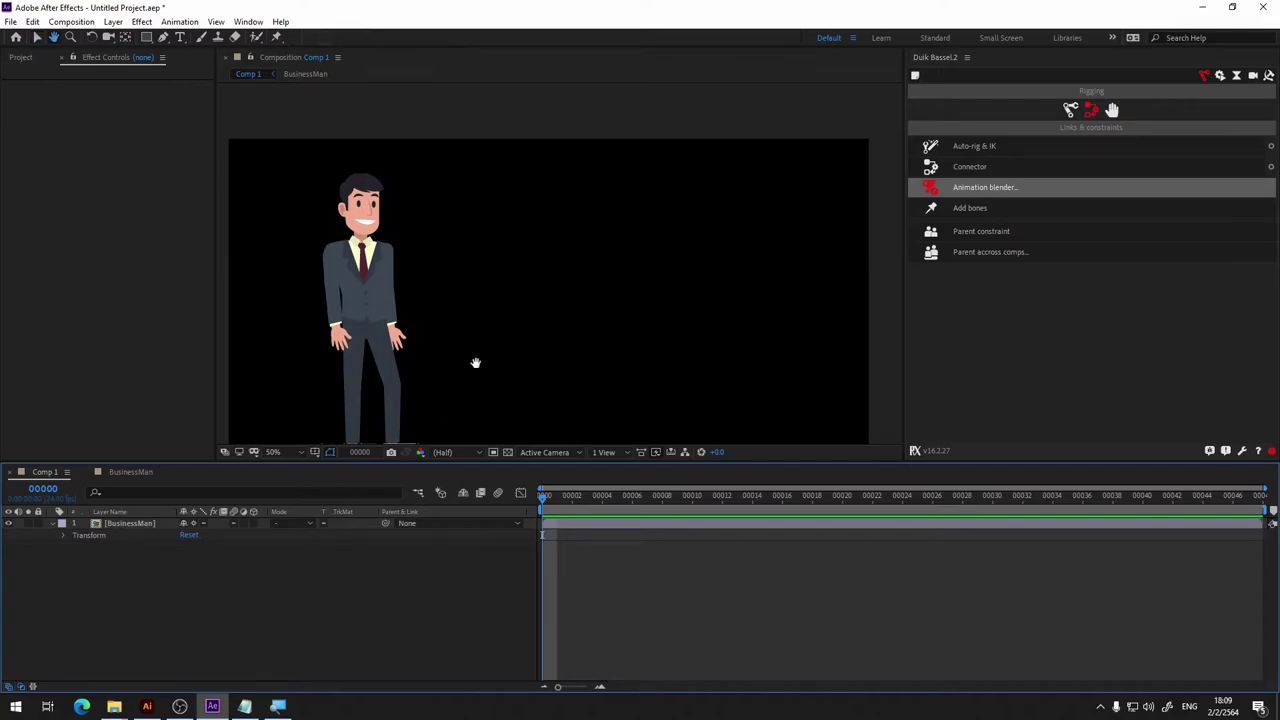
{"action": "left_click_drag", "start_coordinate": [474, 363], "coordinate": [500, 303]}
{"action": "key", "text": "v"}
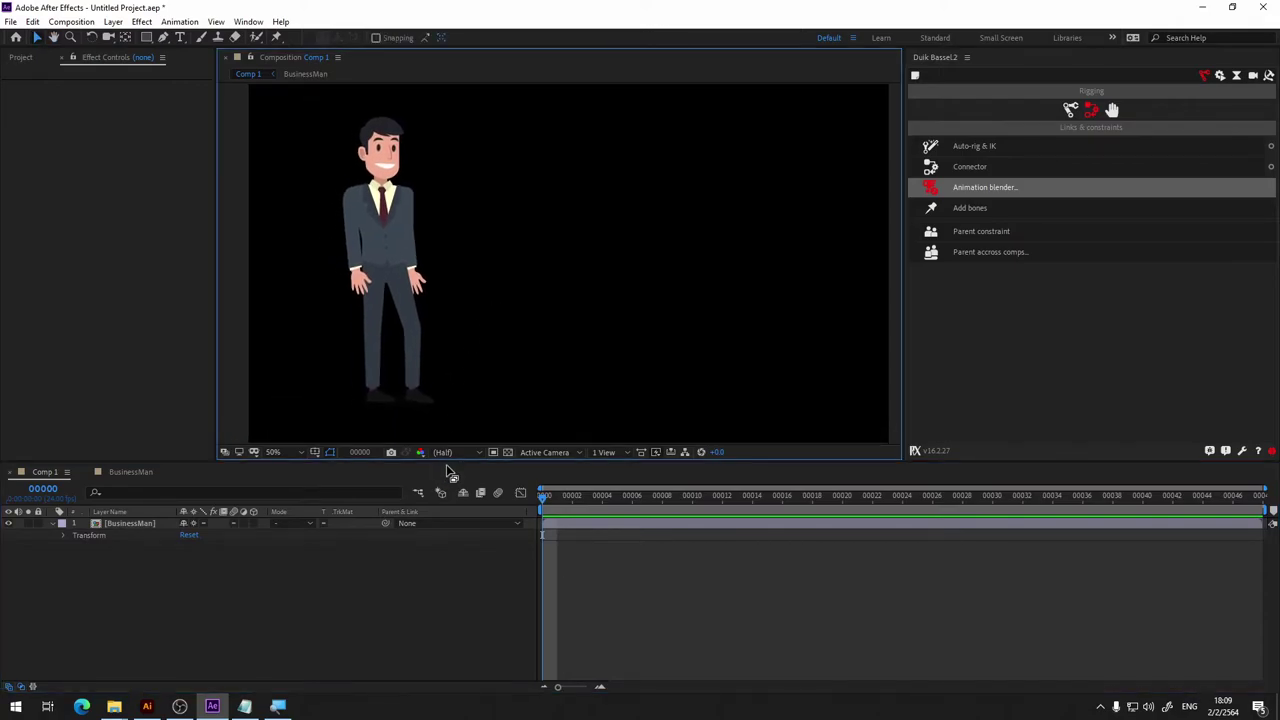
Open the BusinessMan precomp, frame the full character, and show Duik's structure list.
{"action": "left_click", "coordinate": [22, 533]}
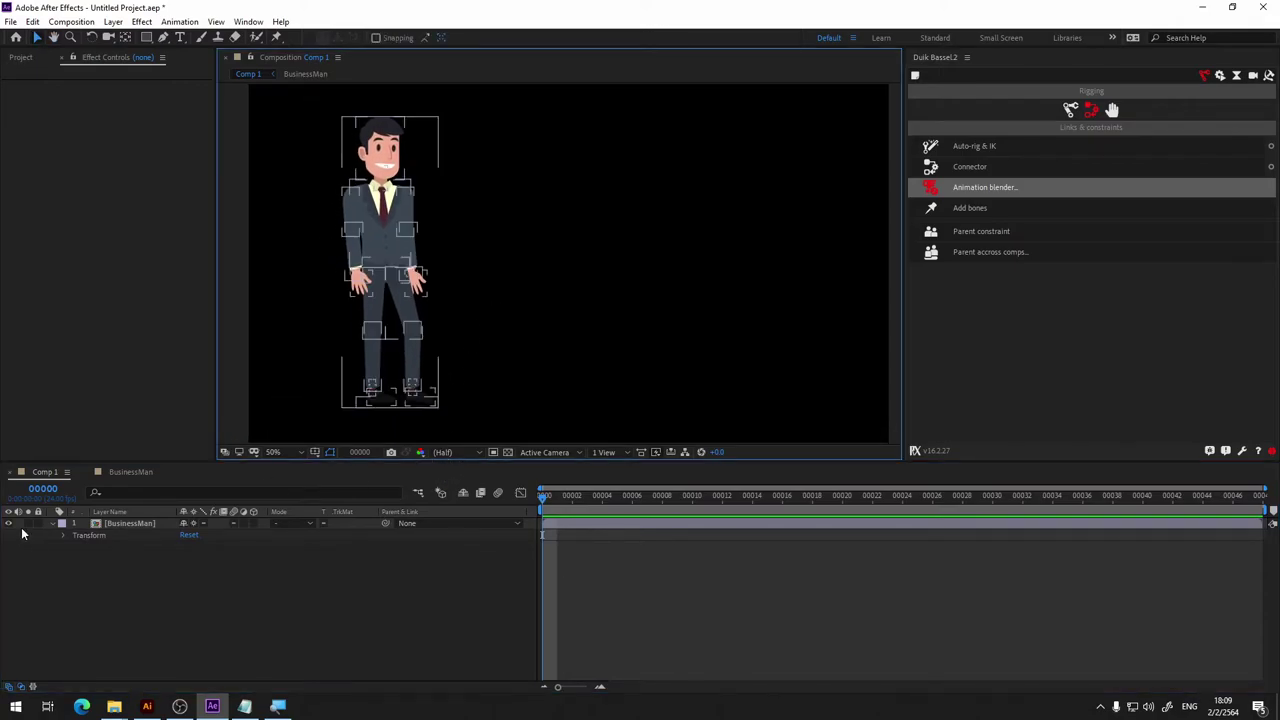
{"action": "double_click", "coordinate": [135, 523]}
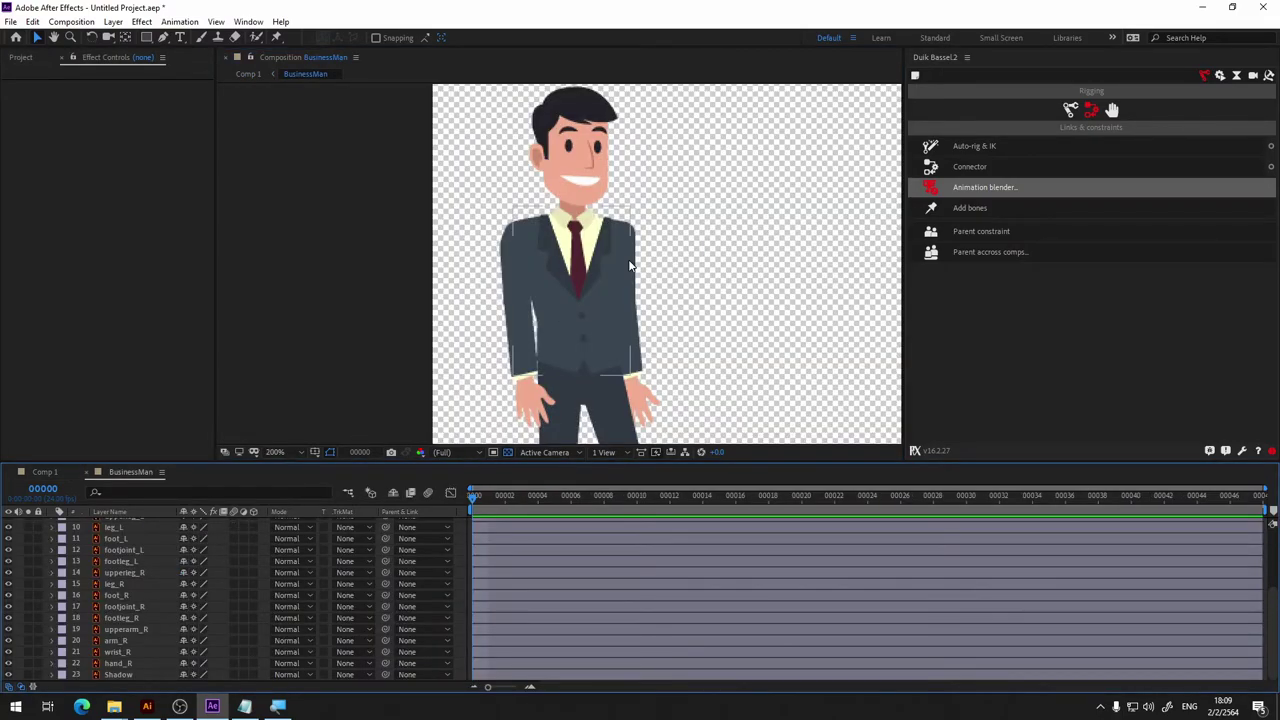
{"action": "key", "text": "h"}
{"action": "left_click_drag", "start_coordinate": [734, 323], "coordinate": [620, 118]}
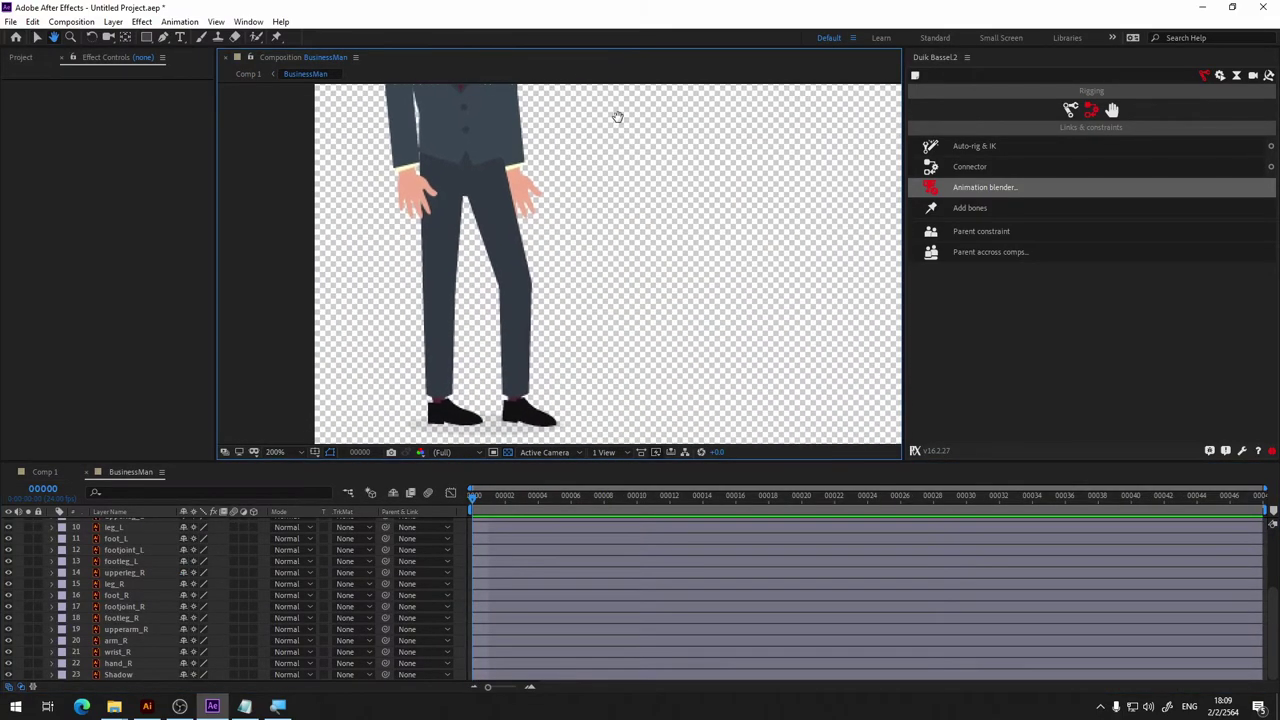
{"action": "key", "text": "v"}
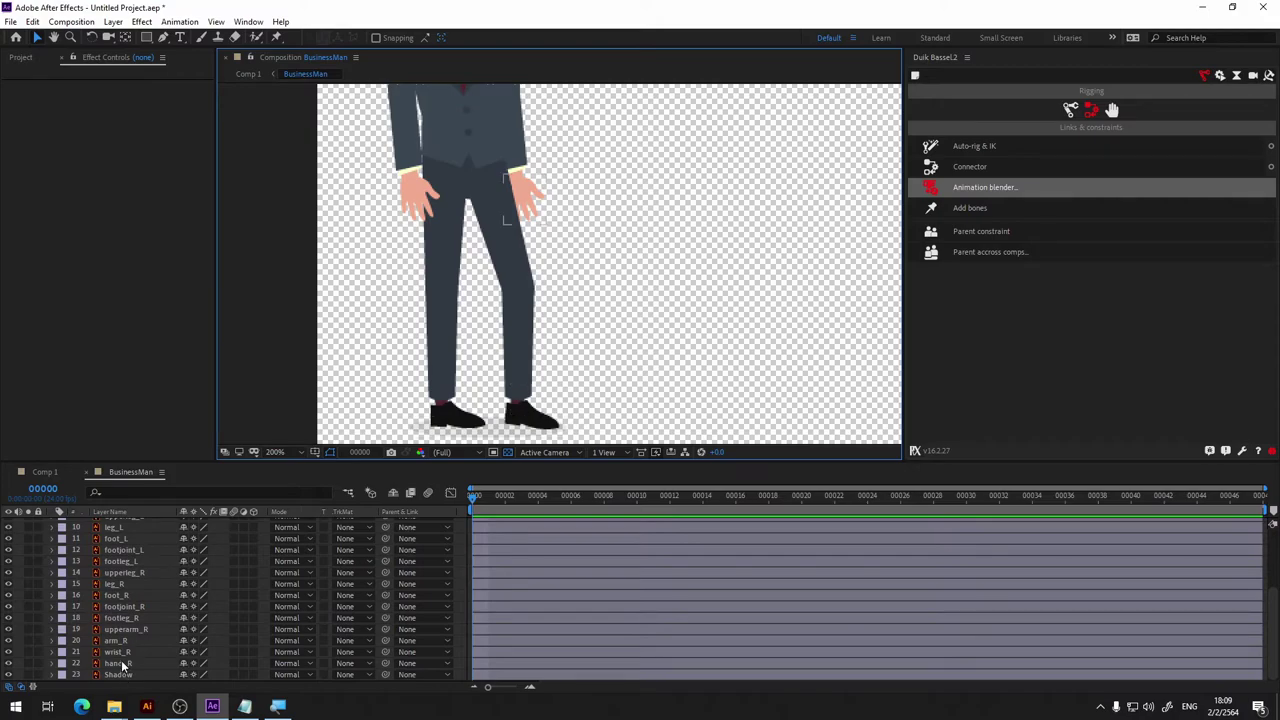
{"action": "scroll", "coordinate": [149, 540], "scroll_direction": "up", "scroll_amount": 3}
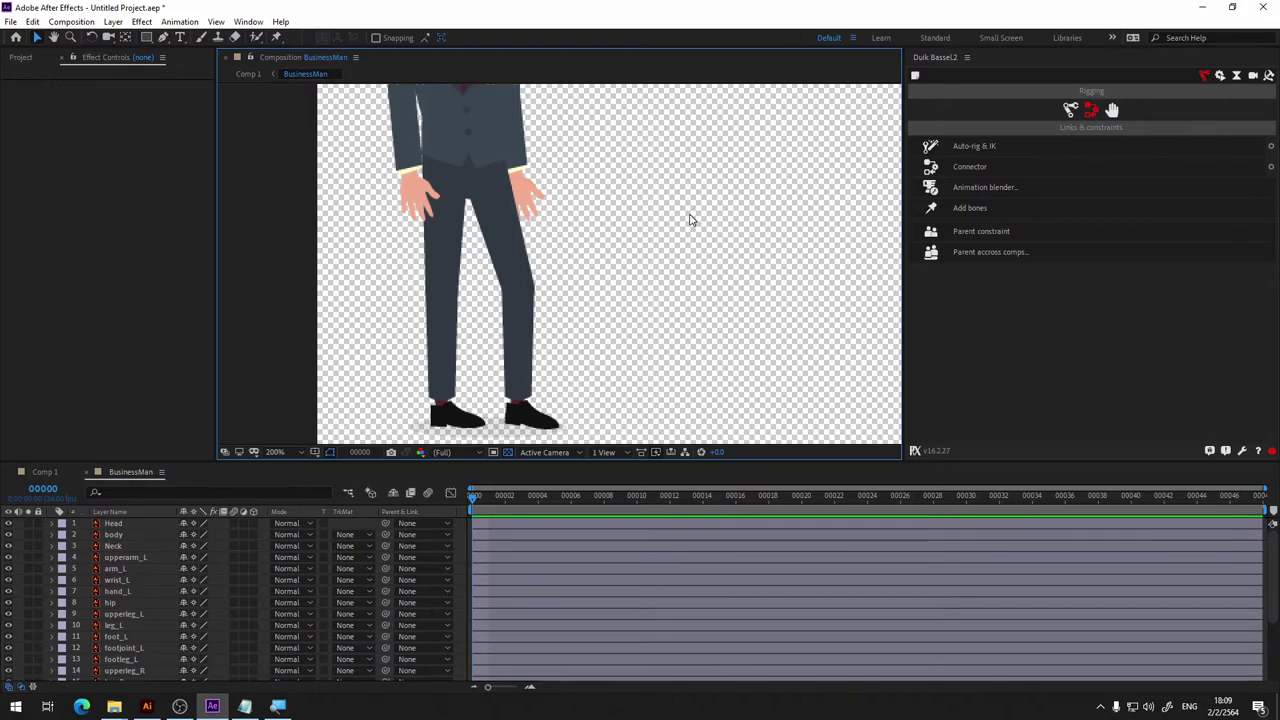
{"action": "scroll", "coordinate": [477, 297], "scroll_direction": "down", "scroll_amount": 2}
{"action": "key", "text": "h"}
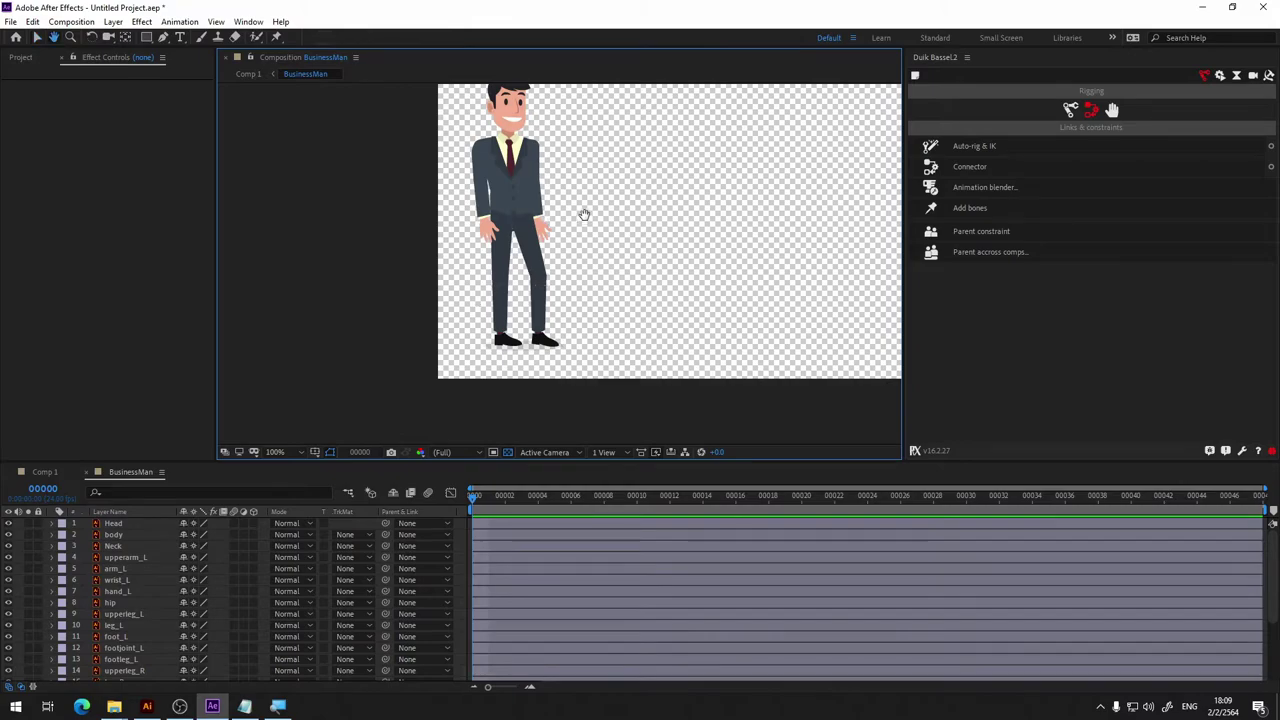
{"action": "left_click_drag", "start_coordinate": [583, 214], "coordinate": [590, 267]}
{"action": "key", "text": "v"}
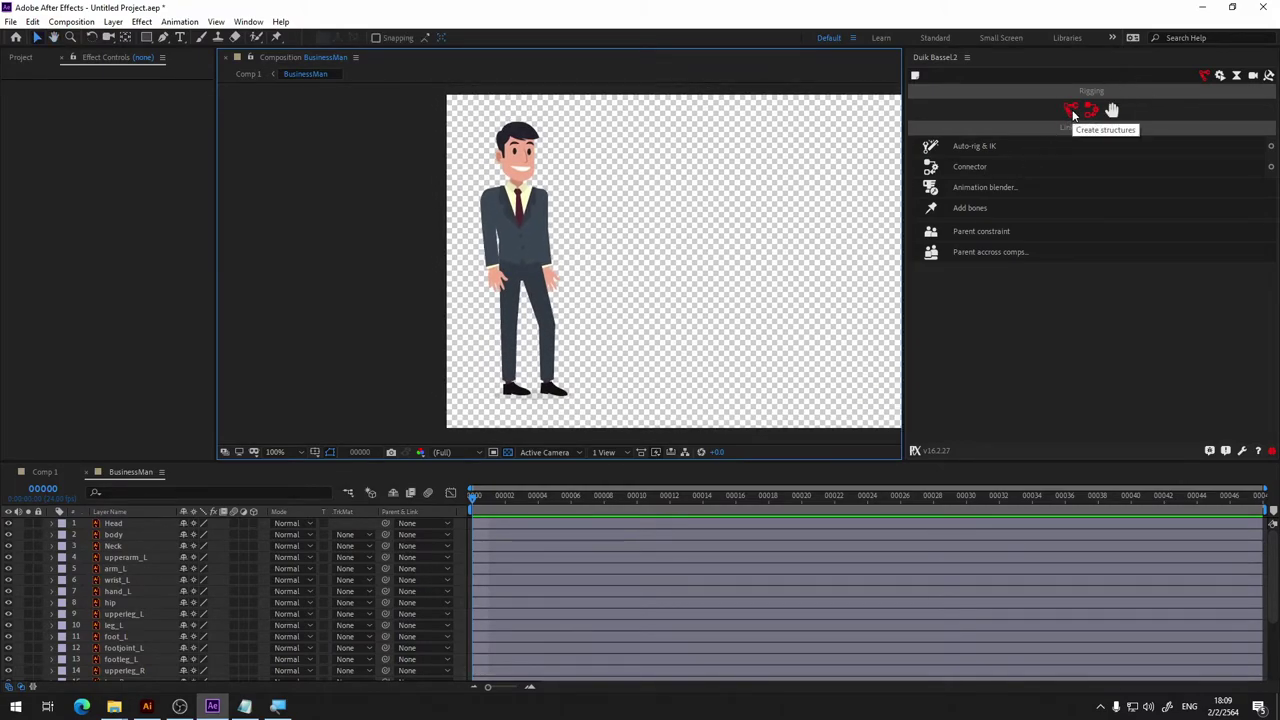
{"action": "left_click", "coordinate": [1071, 111]}
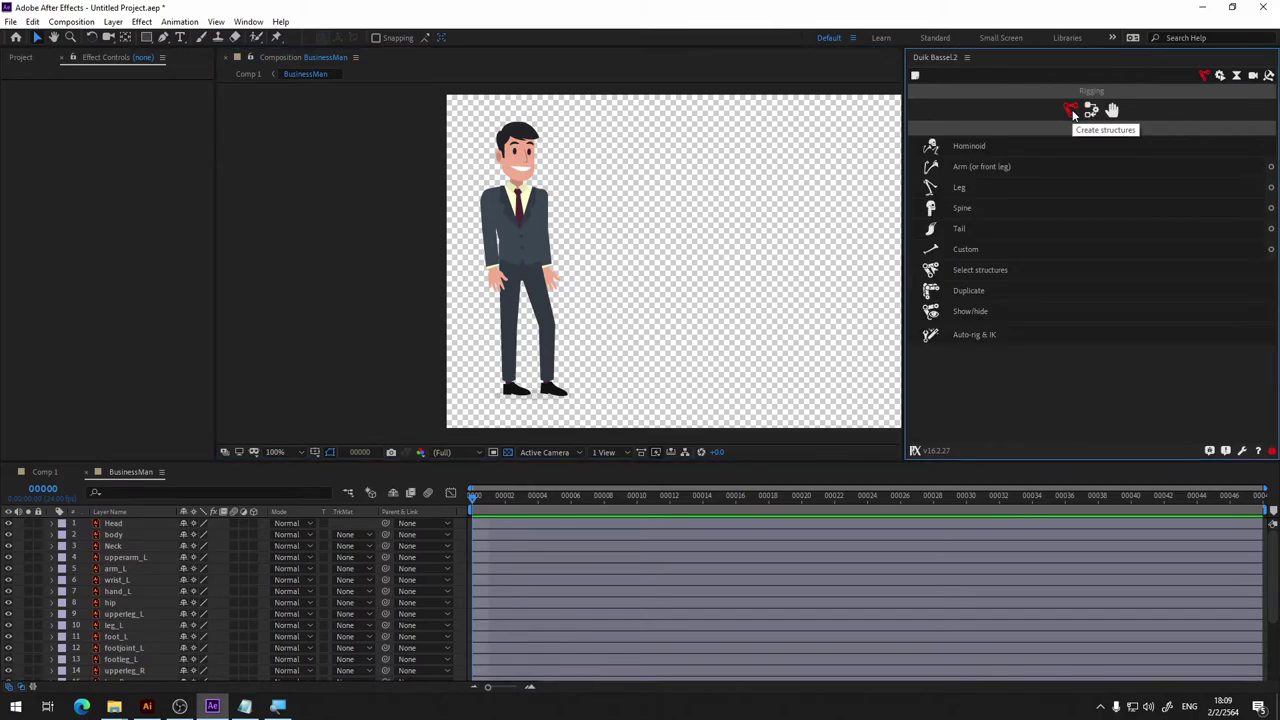
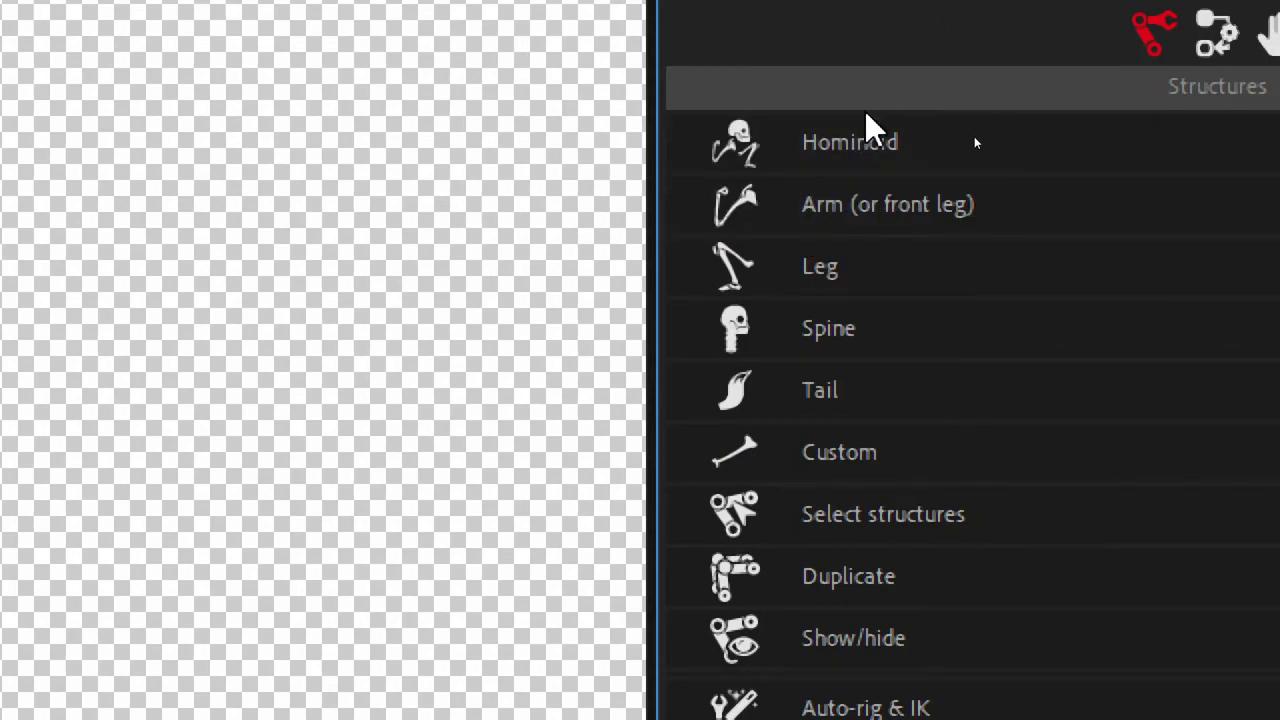
Add a Duik Hominoid structure and drag its arm and hip/leg structures over the businessman artwork.
{"action": "scroll", "coordinate": [872, 140], "scroll_direction": "down", "scroll_amount": 2}
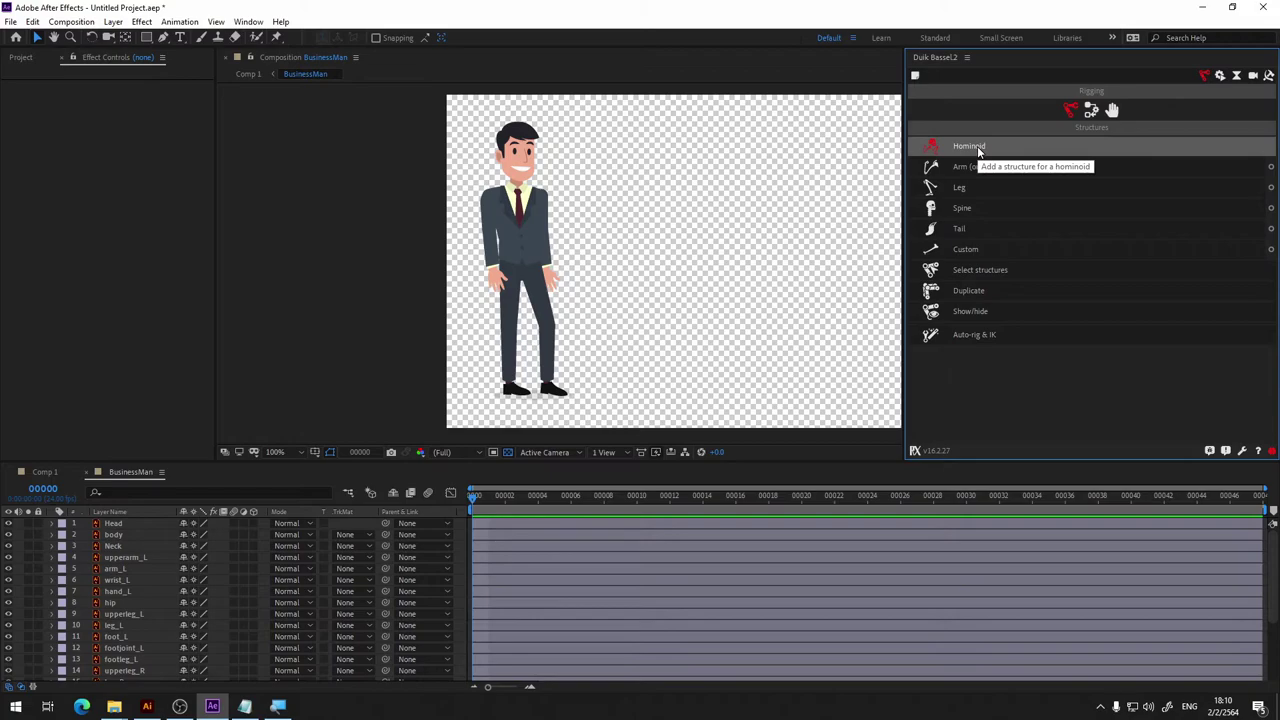
{"action": "left_click", "coordinate": [975, 147]}
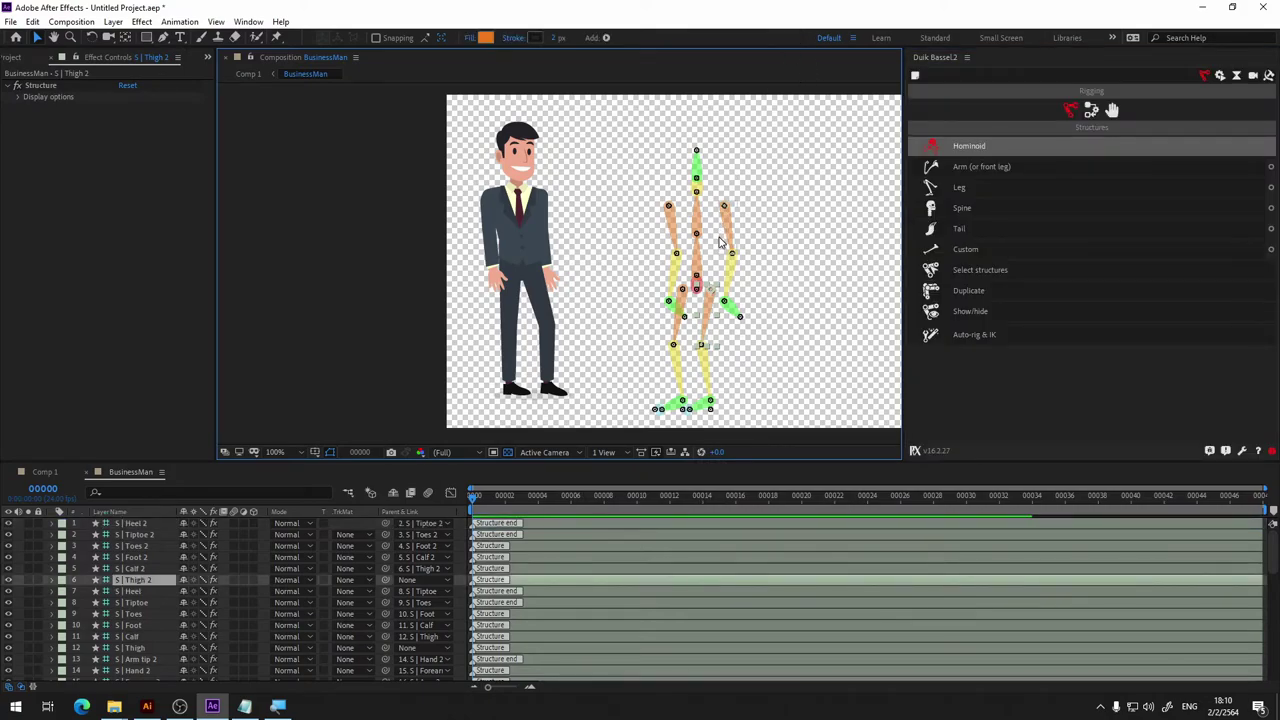
{"action": "scroll", "coordinate": [690, 208], "scroll_direction": "up", "scroll_amount": 2}
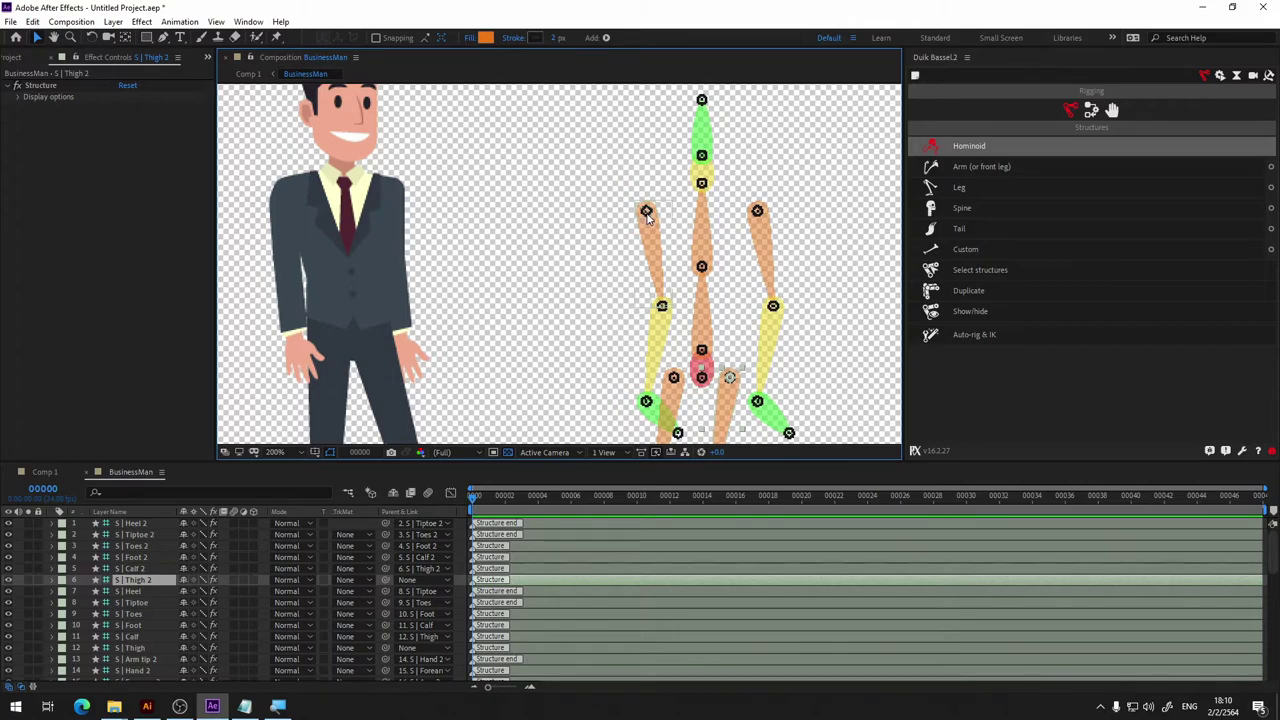
{"action": "left_click_drag", "start_coordinate": [646, 213], "coordinate": [286, 194]}
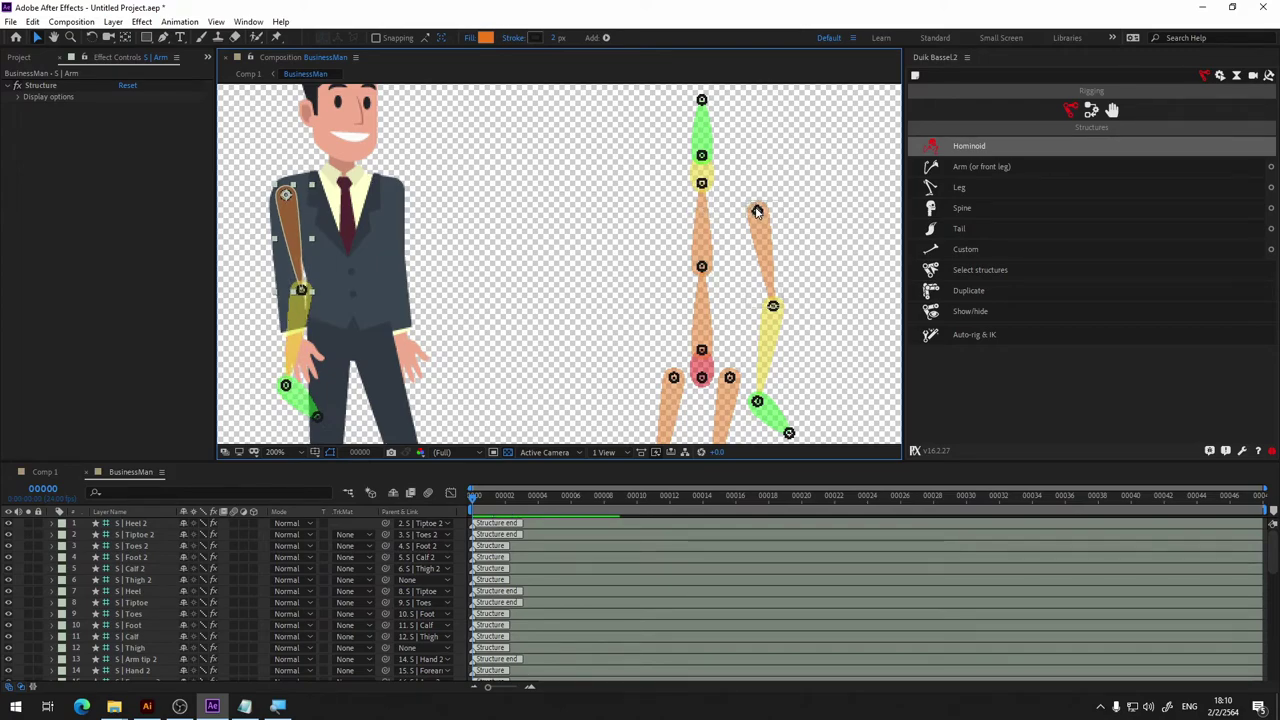
{"action": "left_click_drag", "start_coordinate": [752, 210], "coordinate": [391, 189]}
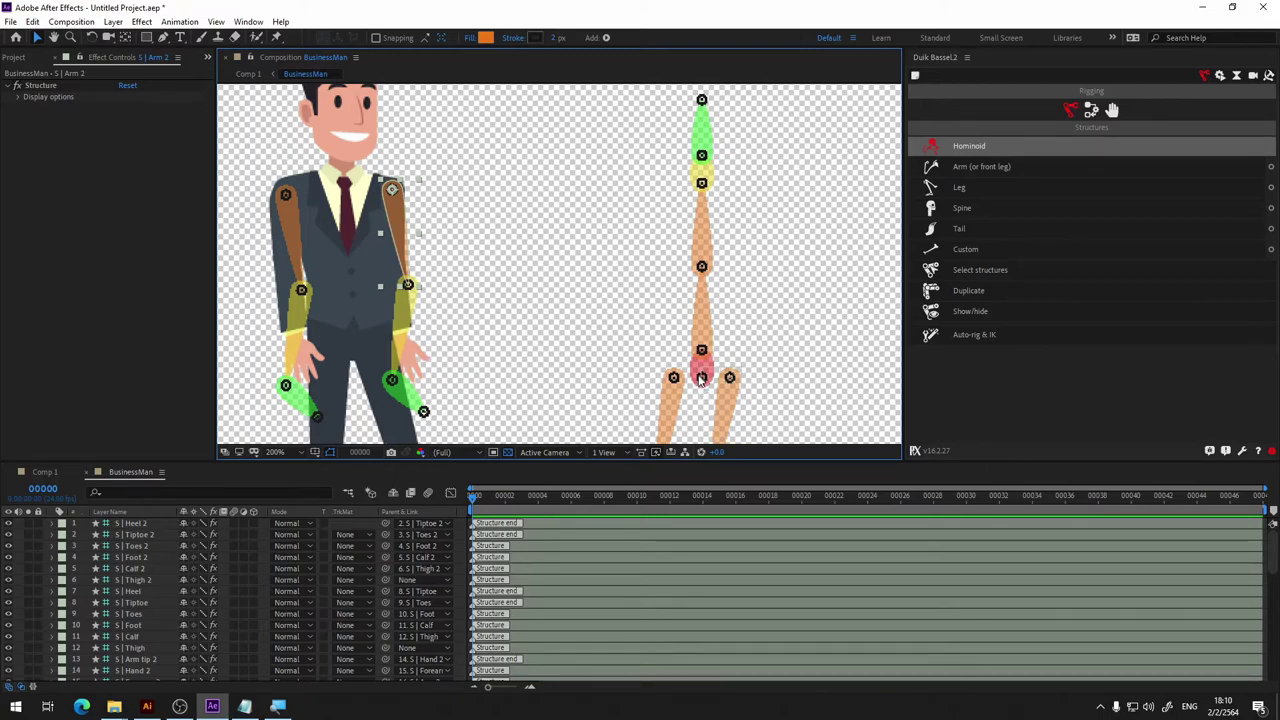
{"action": "left_click", "coordinate": [701, 378]}
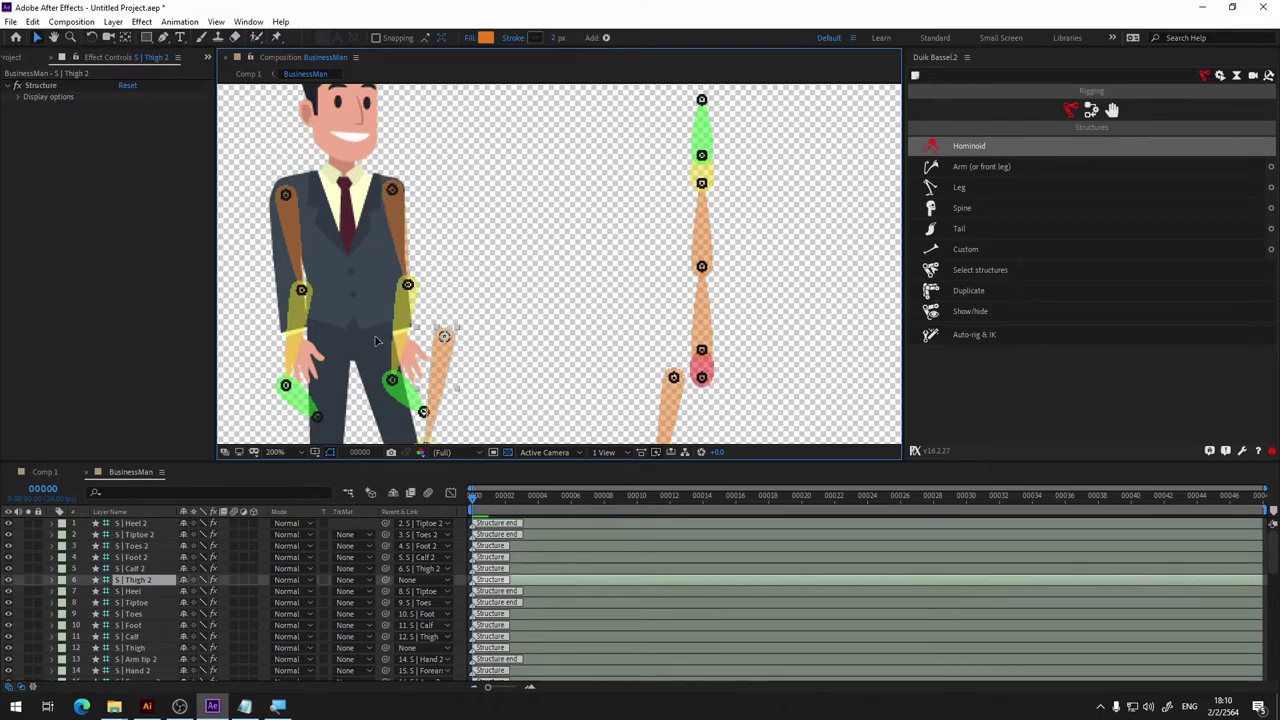
{"action": "left_click_drag", "start_coordinate": [703, 385], "coordinate": [349, 337]}
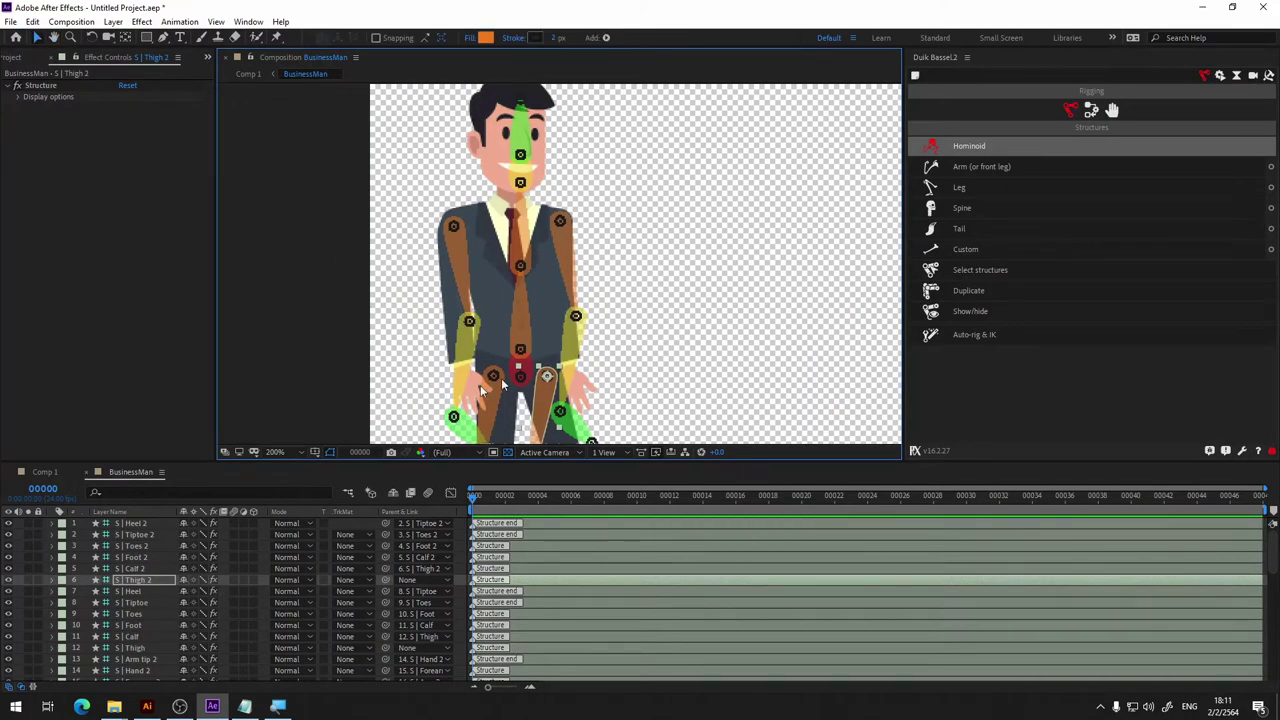
Hide the head, spine and arm structure layers so only the businessman artwork shows.
{"action": "left_click", "coordinate": [546, 296]}
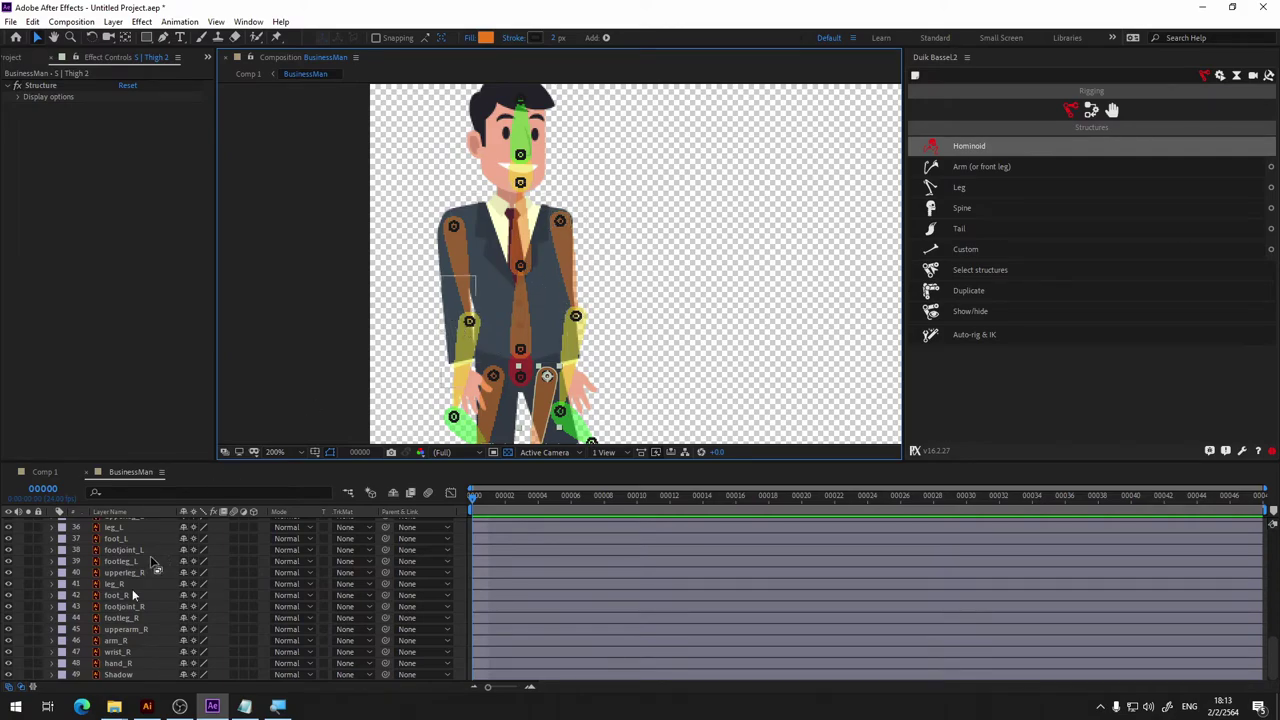
{"action": "left_click", "coordinate": [136, 652]}
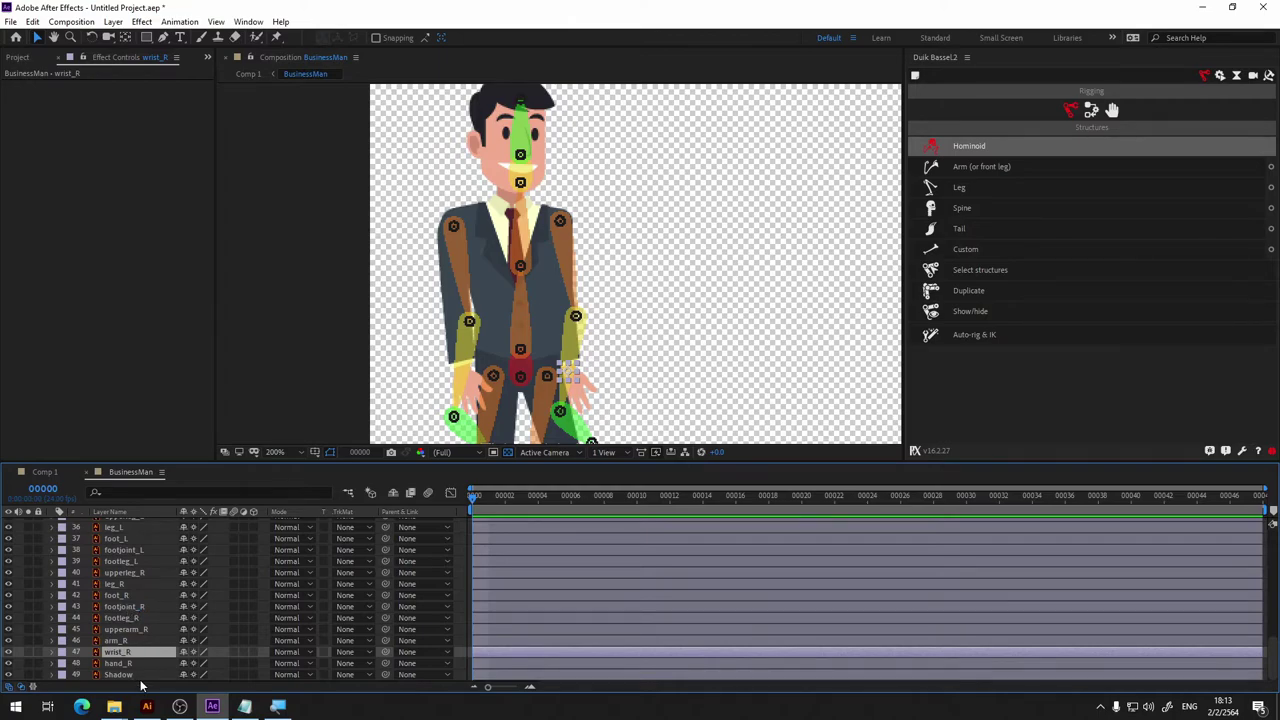
{"action": "left_click", "coordinate": [136, 675]}
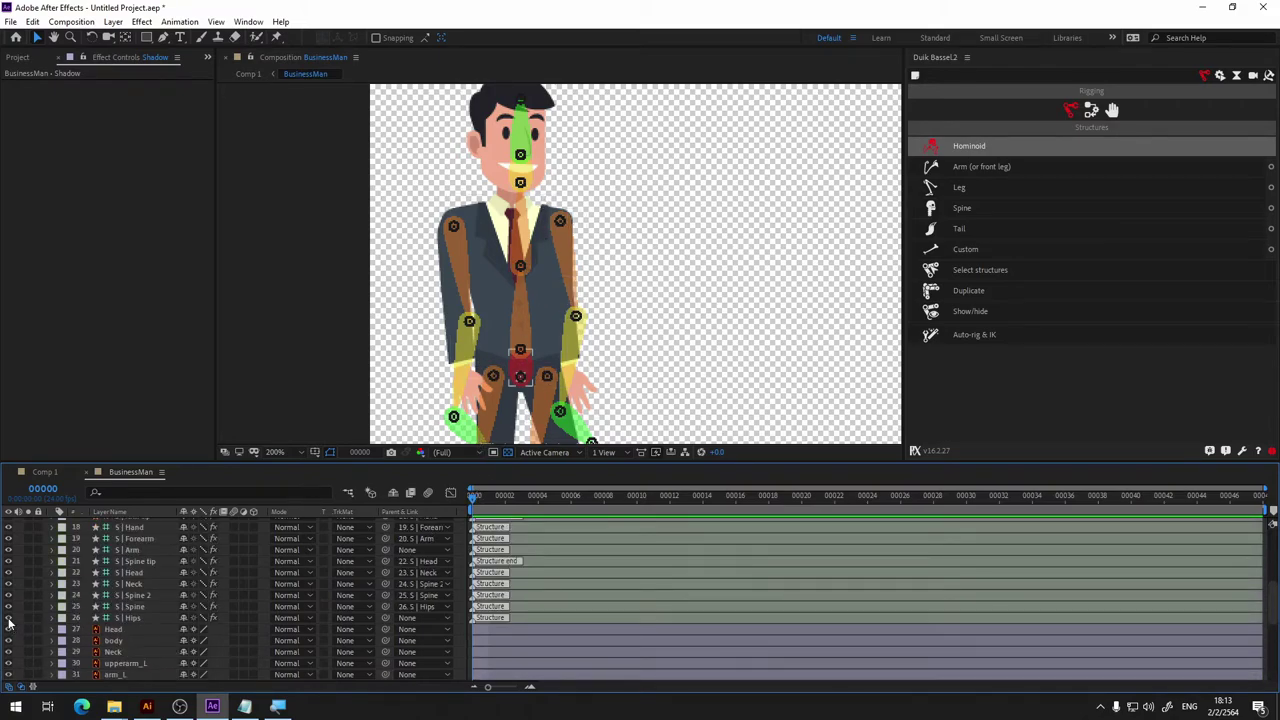
{"action": "left_click", "coordinate": [8, 537]}
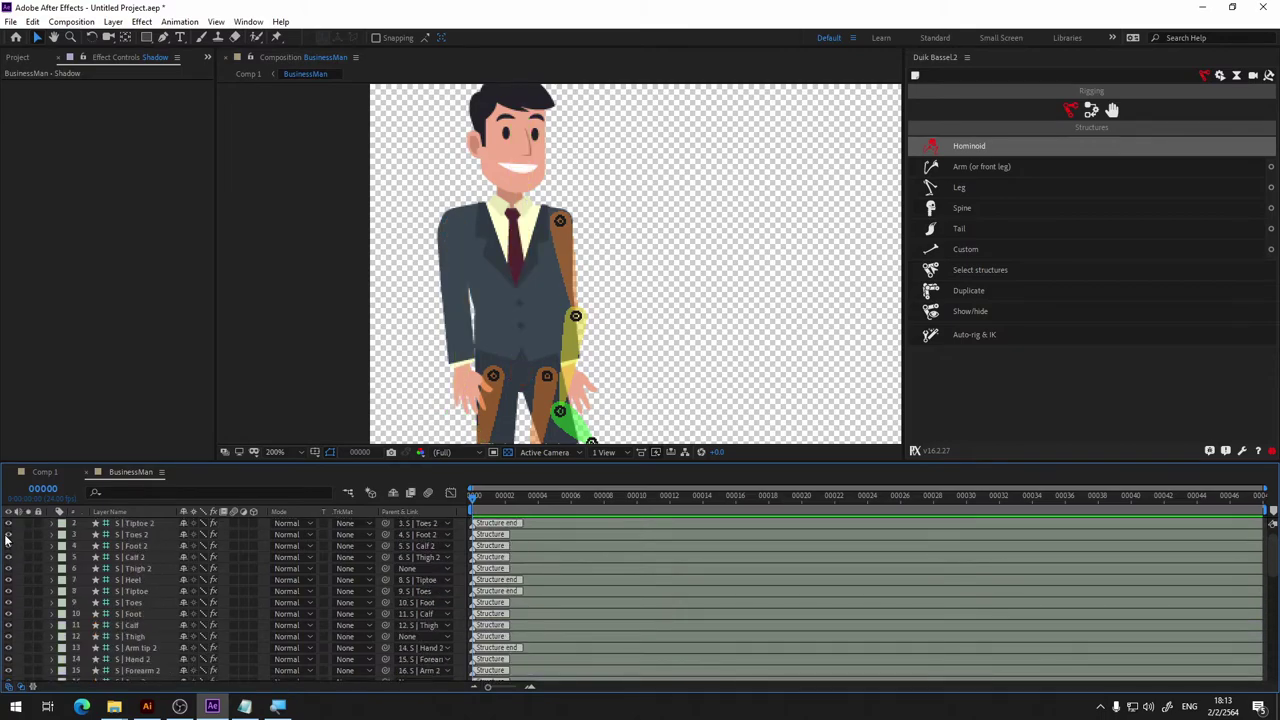
{"action": "scroll", "coordinate": [7, 631], "scroll_direction": "down", "scroll_amount": 3}
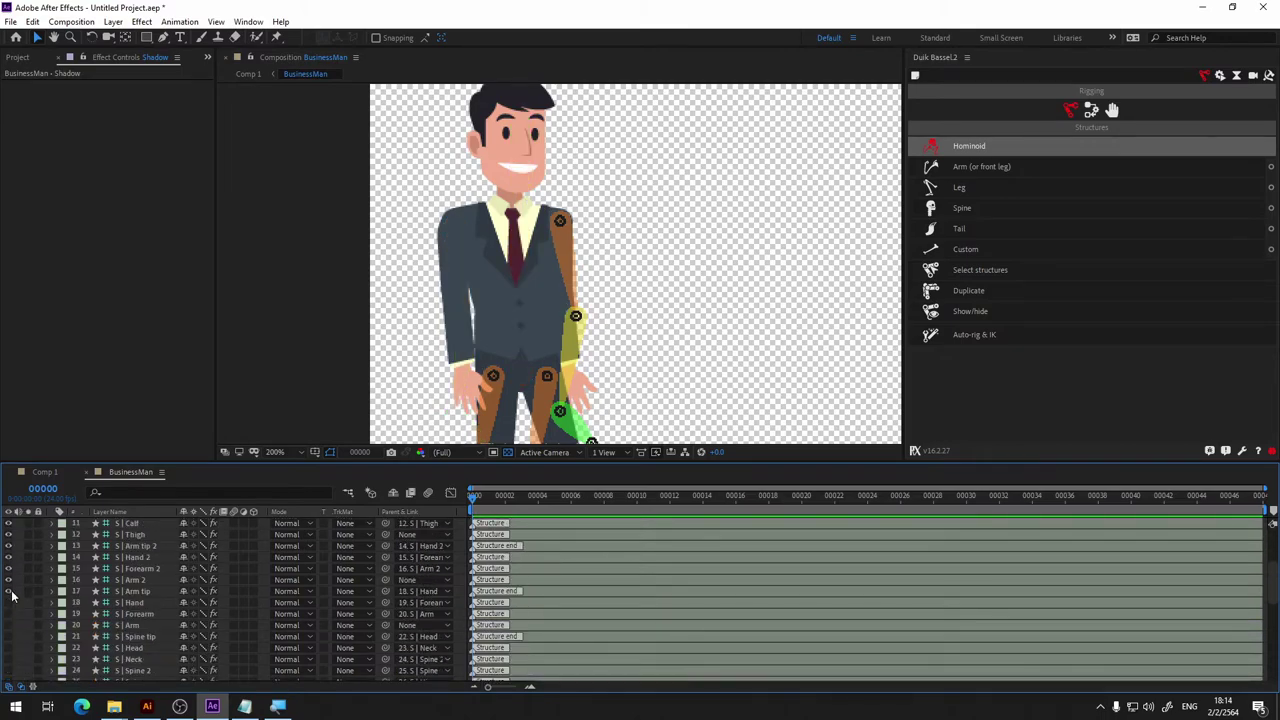
{"action": "scroll", "coordinate": [7, 535], "scroll_direction": "up", "scroll_amount": 3}
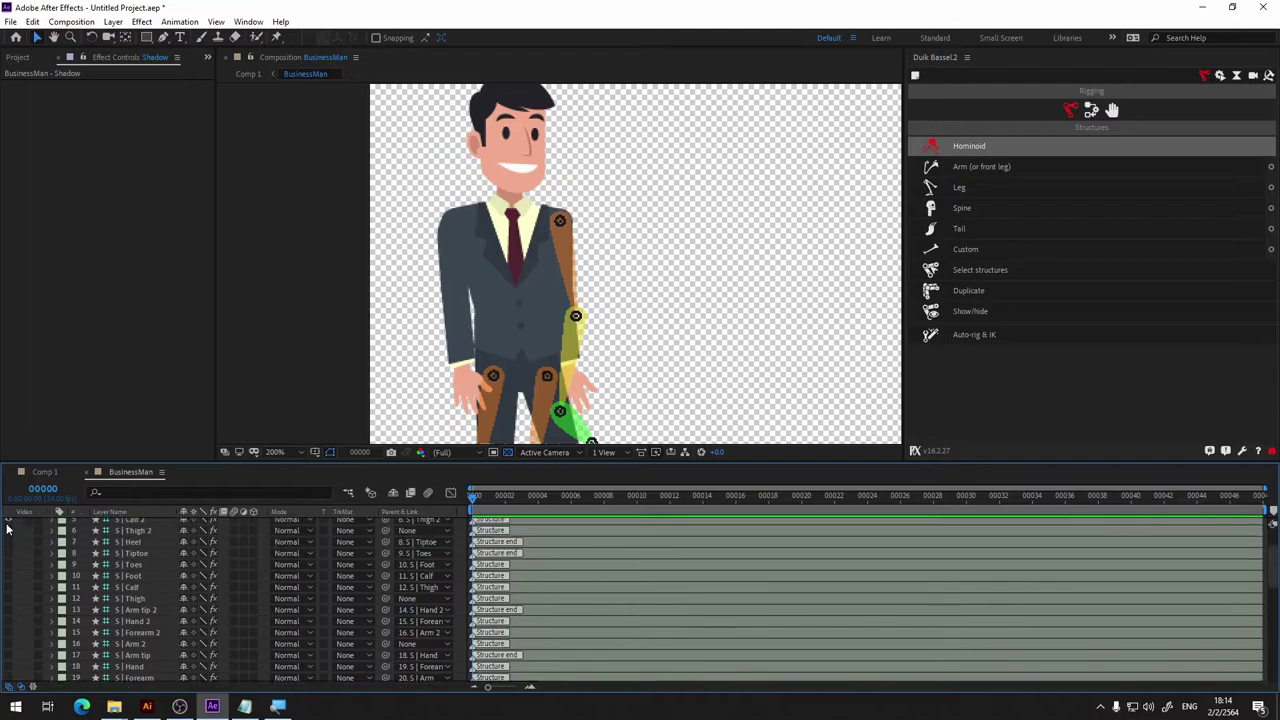
{"action": "scroll", "coordinate": [200, 605], "scroll_direction": "down", "scroll_amount": 10}
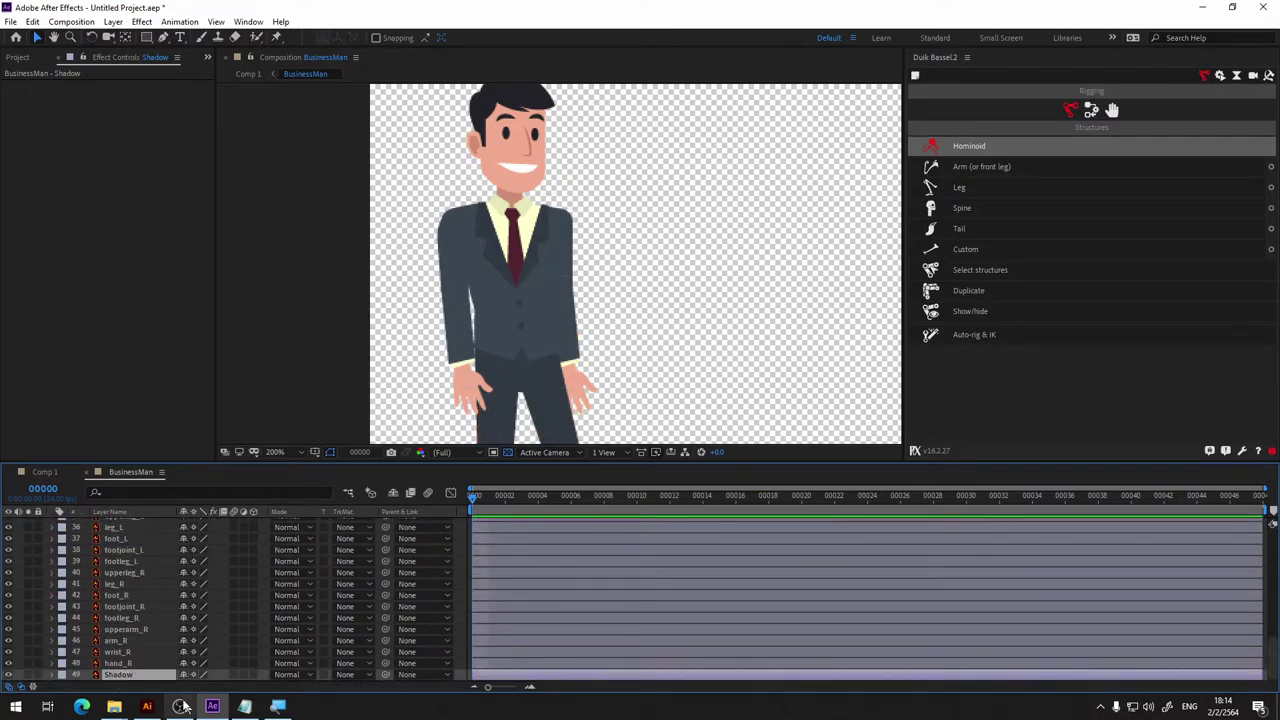
{"action": "scroll", "coordinate": [590, 330], "scroll_direction": "down", "scroll_amount": 2}
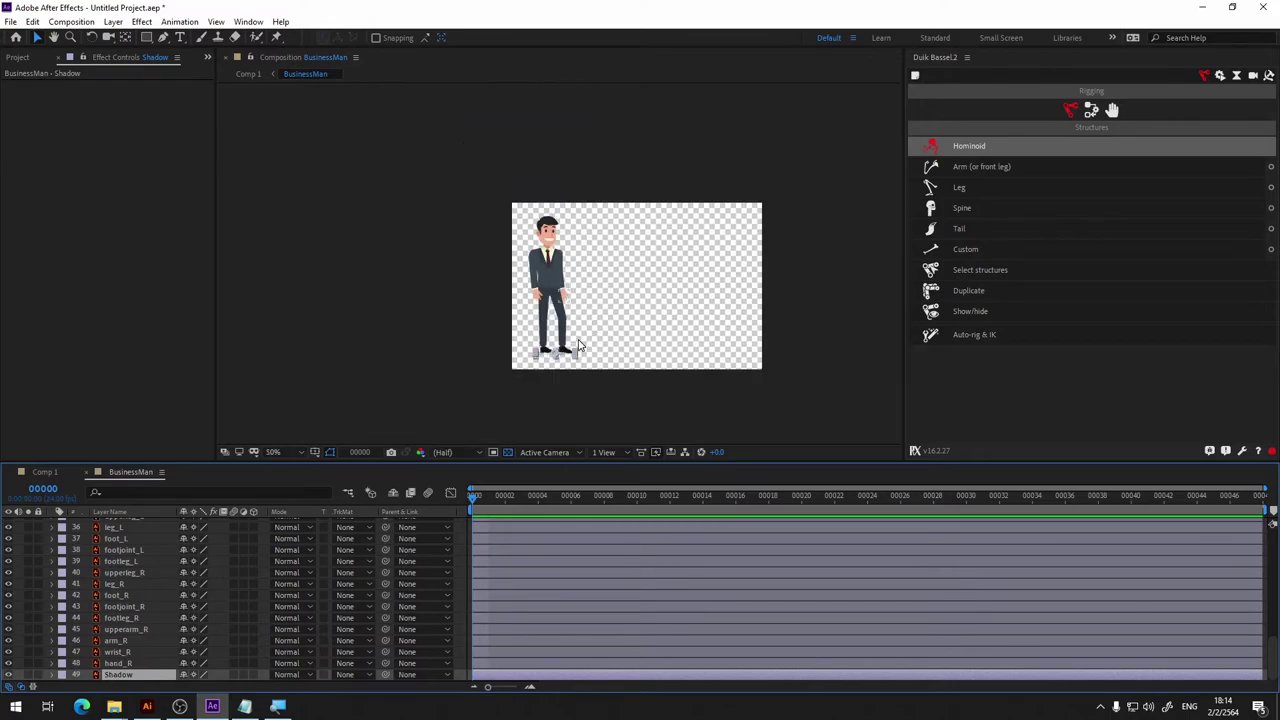
{"action": "scroll", "coordinate": [577, 344], "scroll_direction": "up", "scroll_amount": 1}
Move the hand_R anchor point up to the wrist.
{"action": "left_click_drag", "start_coordinate": [642, 374], "coordinate": [654, 317]}
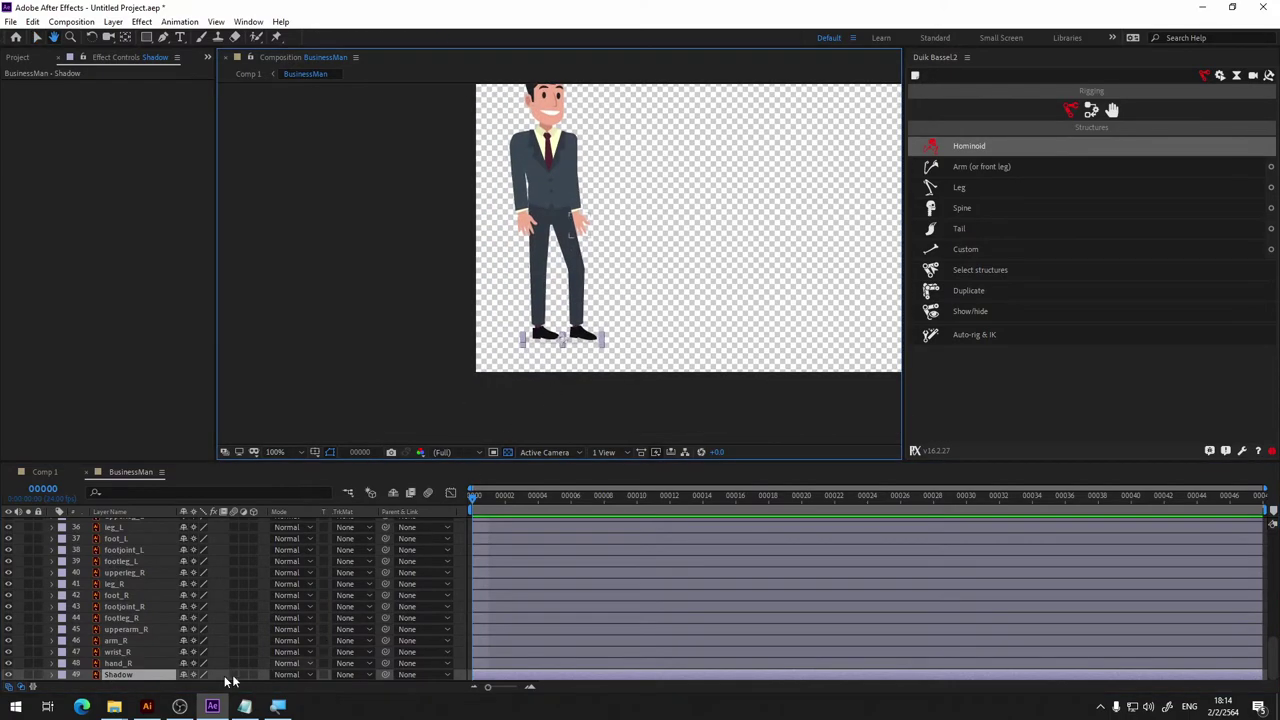
{"action": "left_click", "coordinate": [118, 663]}
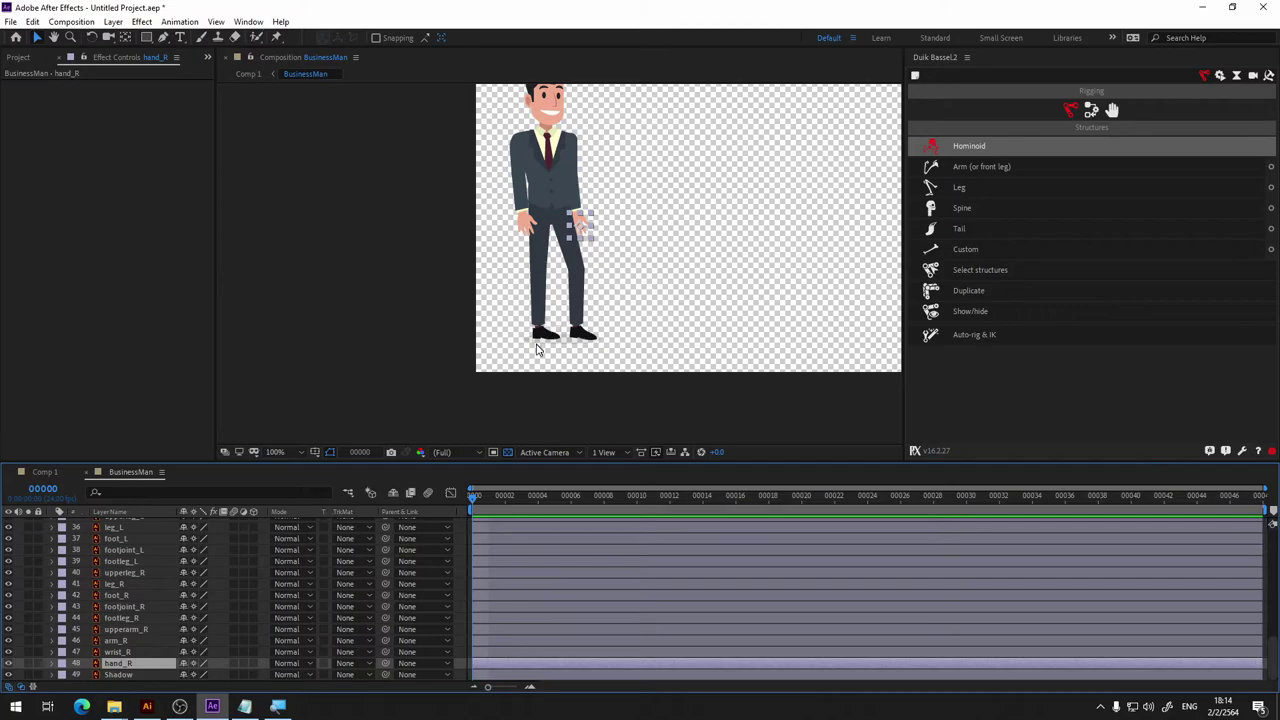
{"action": "scroll", "coordinate": [631, 229], "scroll_direction": "up", "scroll_amount": 4}
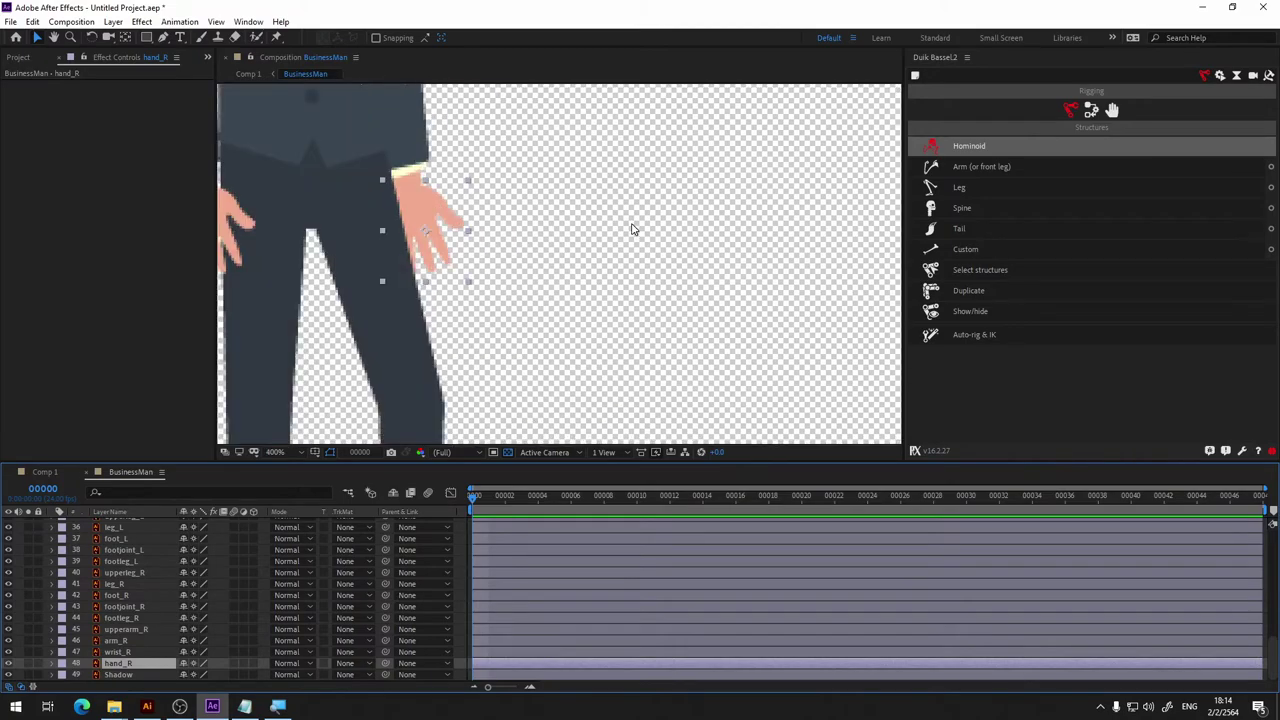
{"action": "left_click_drag", "start_coordinate": [563, 243], "coordinate": [722, 308]}
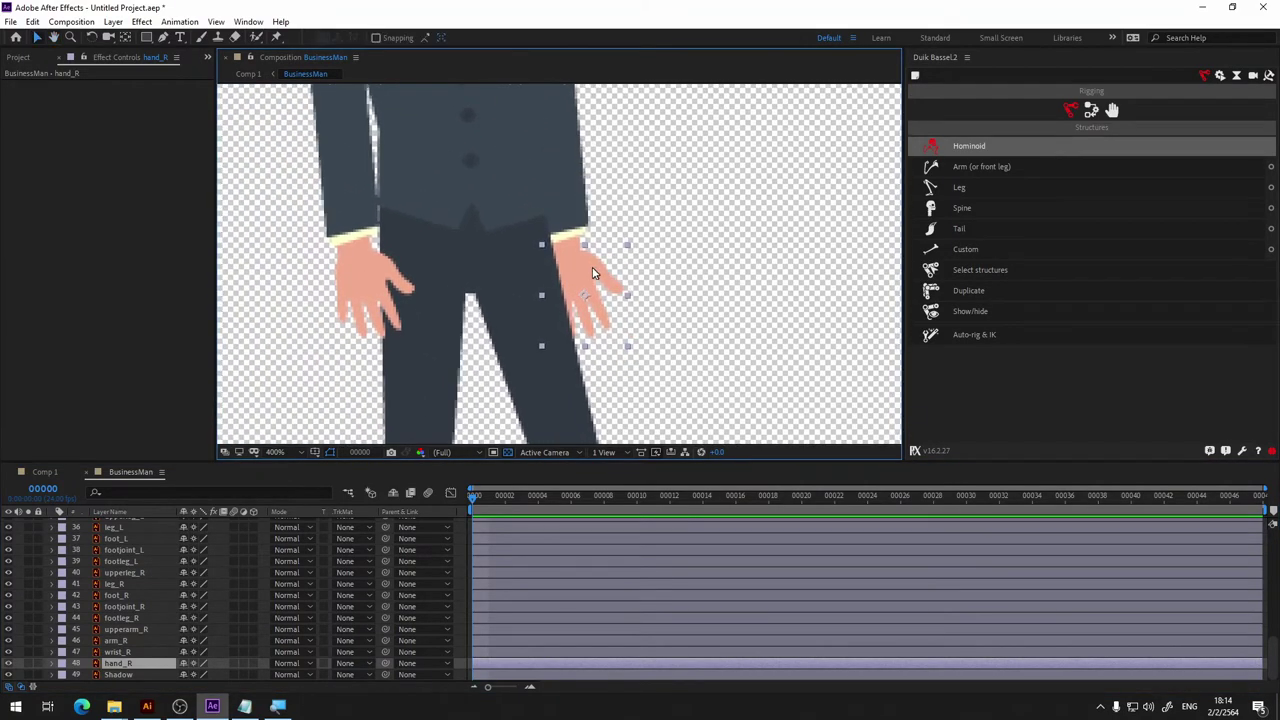
{"action": "key", "text": "y"}
{"action": "left_click_drag", "start_coordinate": [591, 304], "coordinate": [581, 264]}
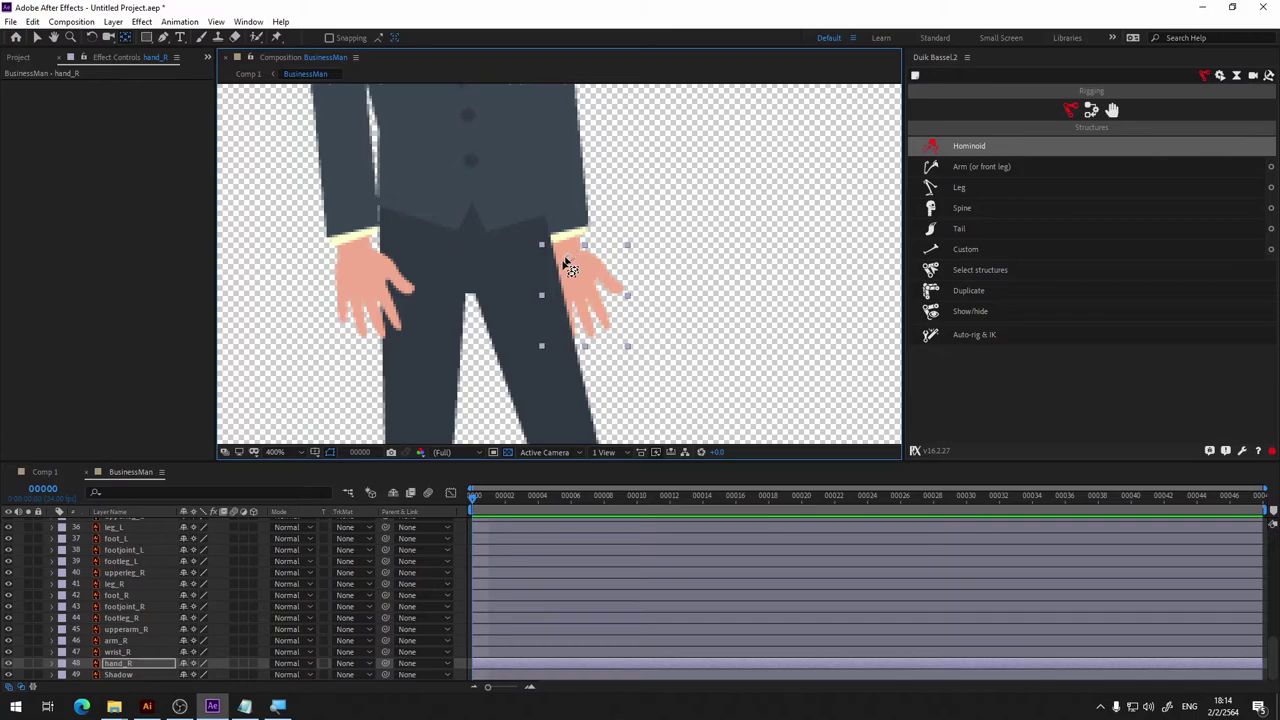
{"action": "key", "text": "v"}
Move the arm_R anchor point up to the elbow, checking the sleeve's extent.
{"action": "left_click", "coordinate": [124, 652]}
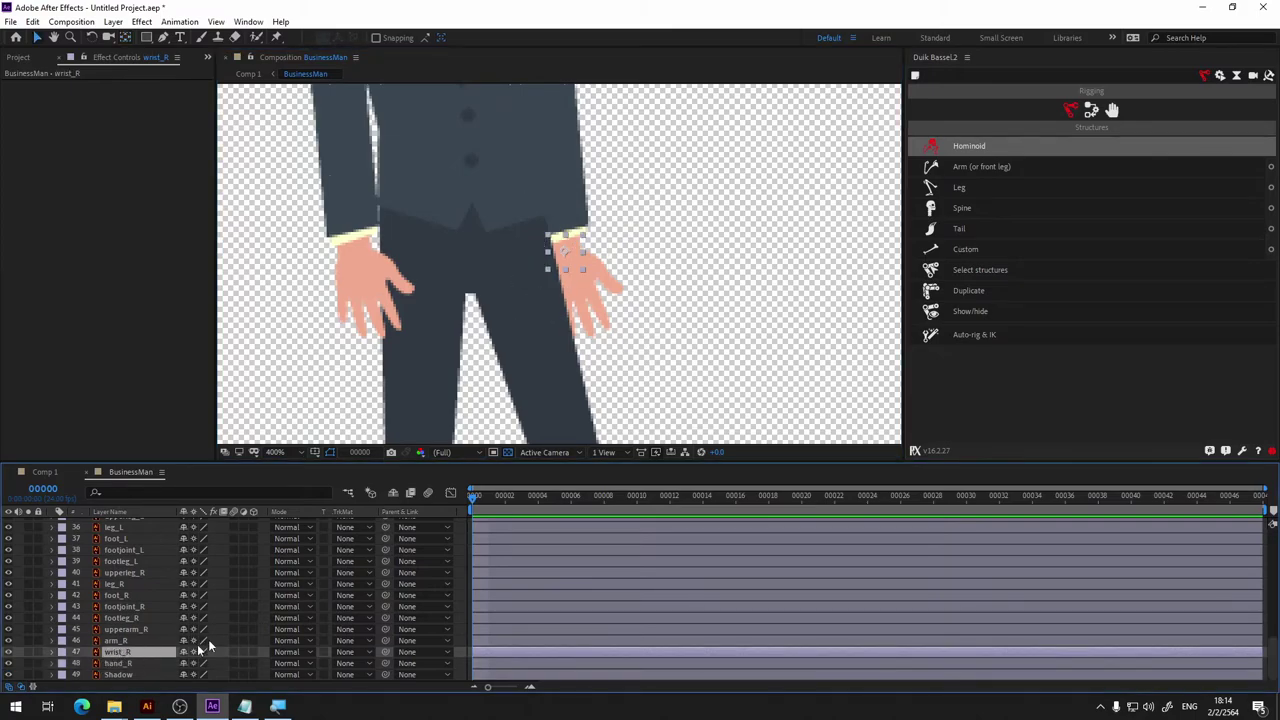
{"action": "left_click", "coordinate": [117, 641]}
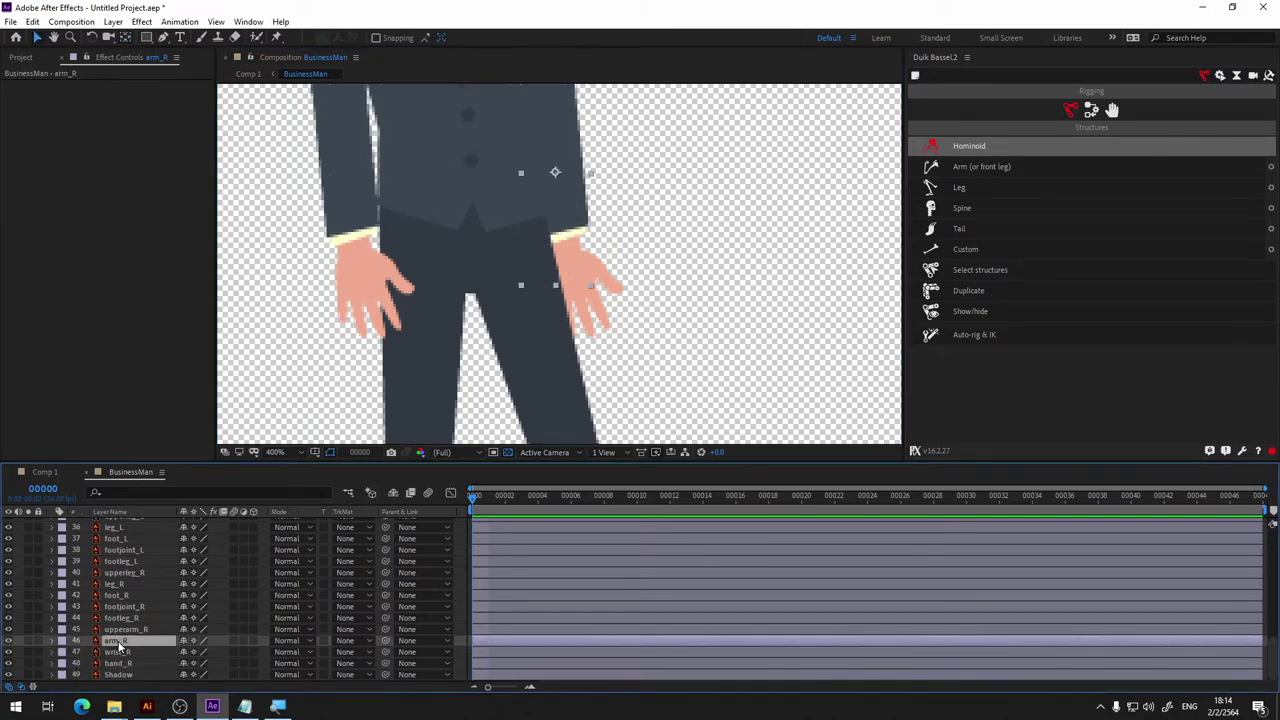
{"action": "left_click_drag", "start_coordinate": [666, 220], "coordinate": [700, 337]}
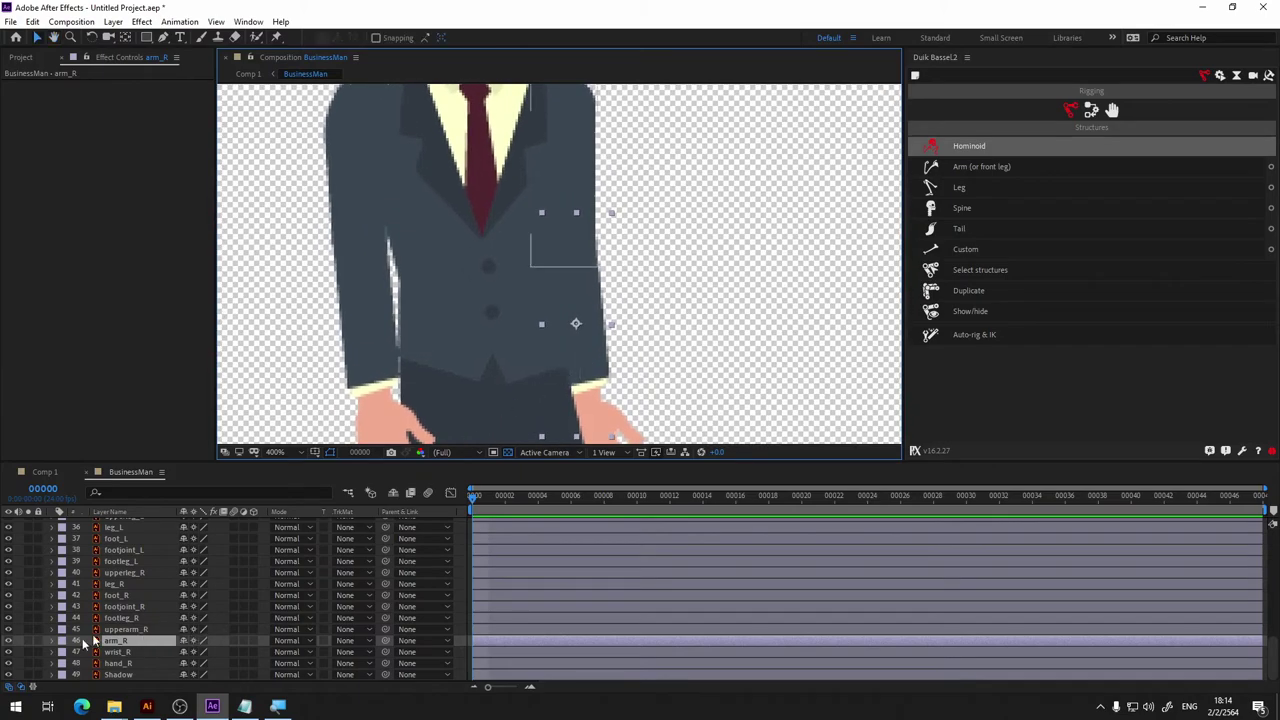
{"action": "left_click", "coordinate": [13, 648]}
{"action": "left_click", "coordinate": [13, 648]}
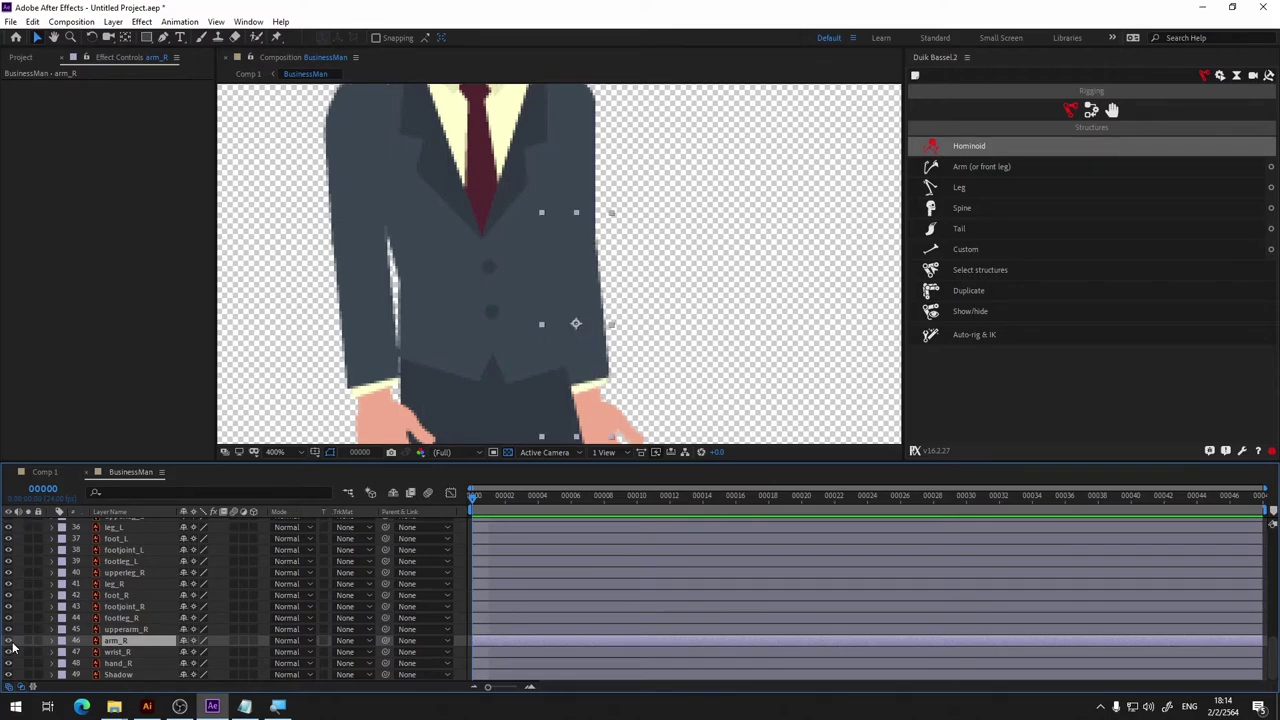
{"action": "left_click", "coordinate": [13, 648]}
{"action": "left_click", "coordinate": [10, 641]}
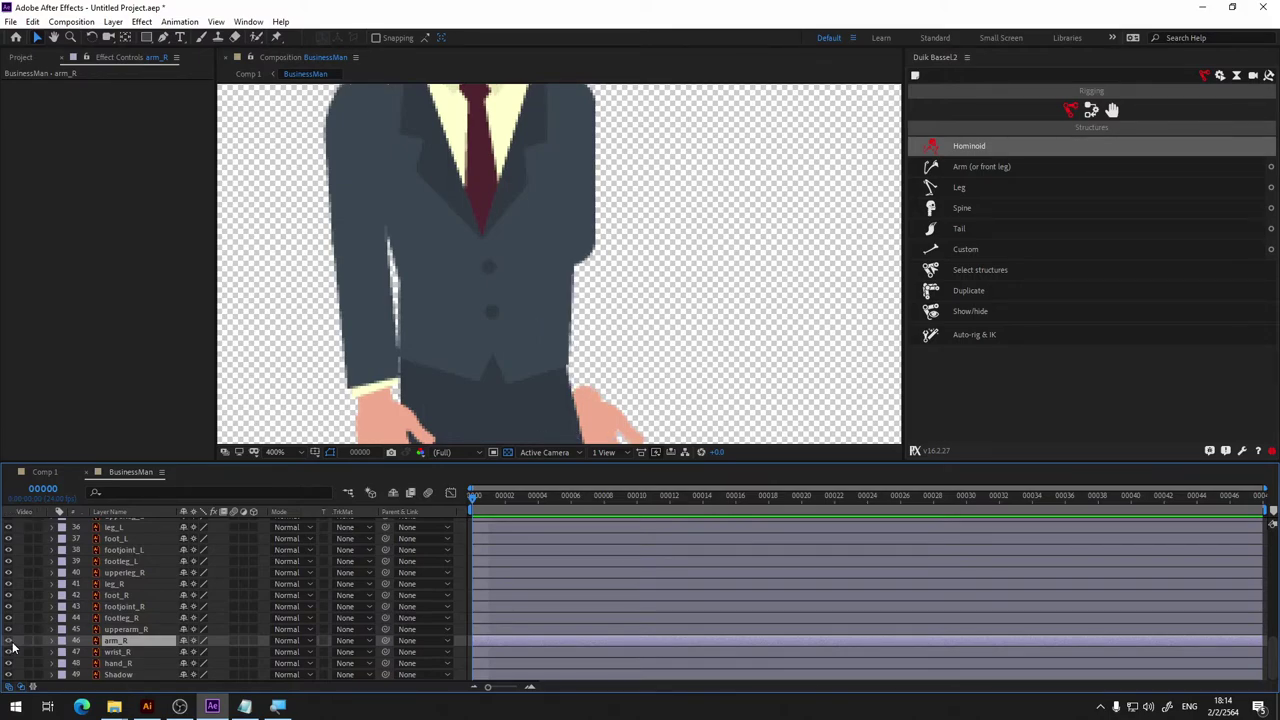
{"action": "left_click", "coordinate": [10, 641]}
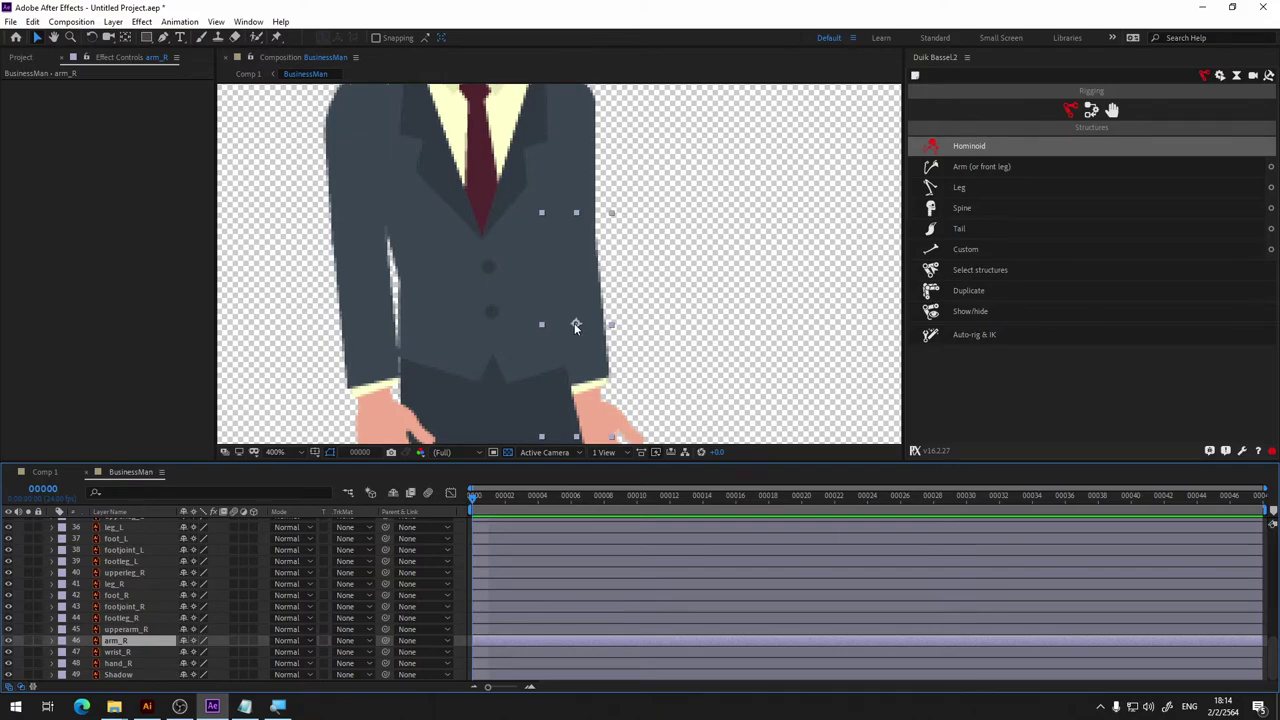
{"action": "key", "text": "y"}
{"action": "left_click_drag", "start_coordinate": [576, 324], "coordinate": [577, 249]}
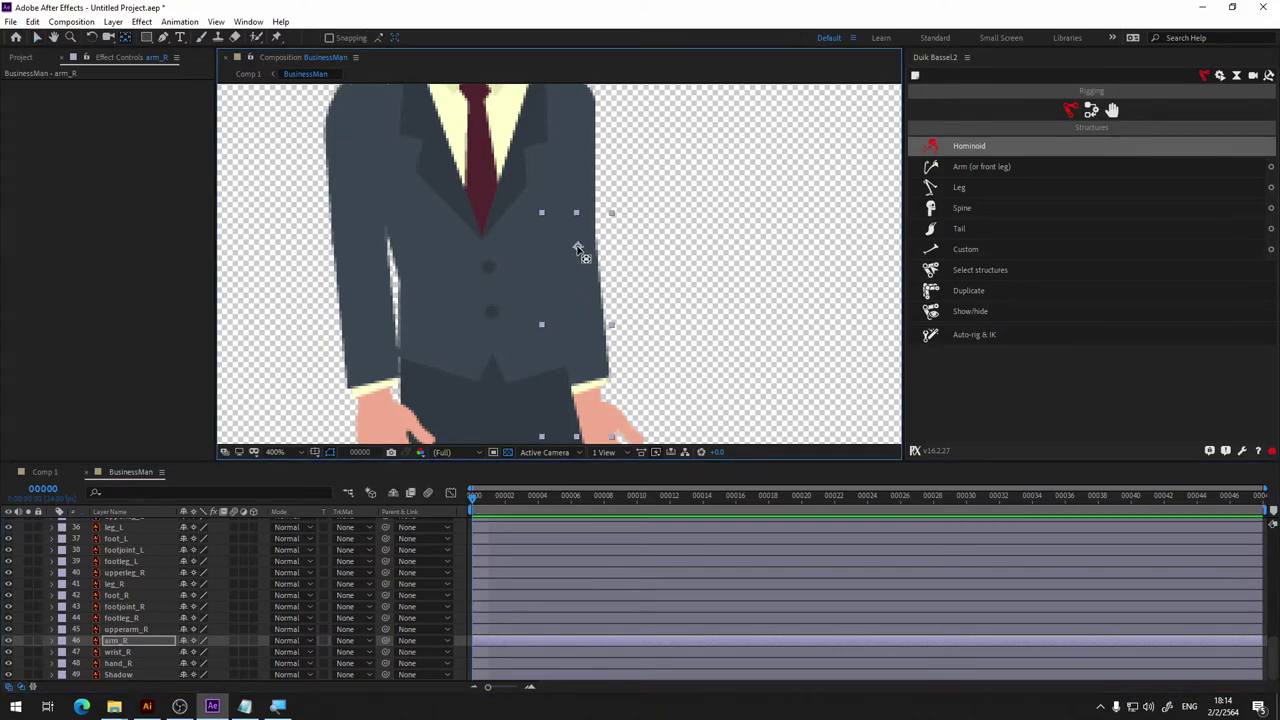
{"action": "left_click", "coordinate": [10, 641]}
{"action": "left_click", "coordinate": [12, 641]}
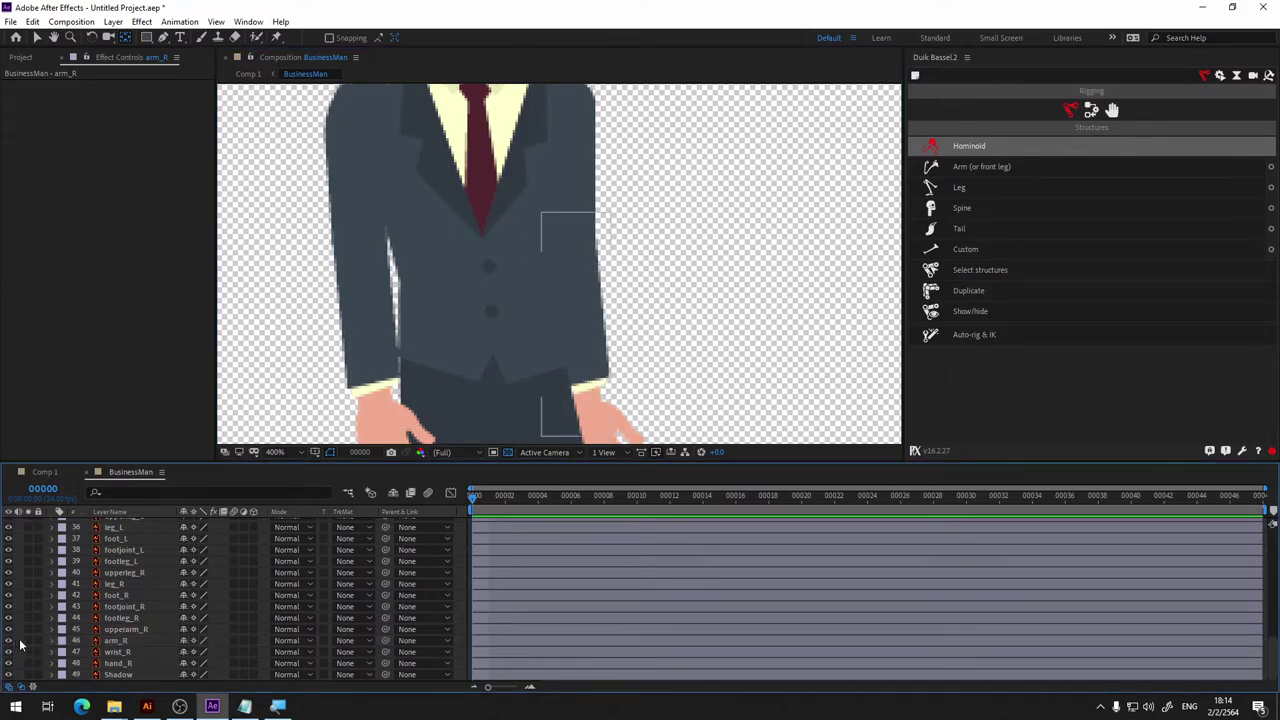
Move the upperarm_R anchor point up to the shoulder.
{"action": "left_click", "coordinate": [12, 632]}
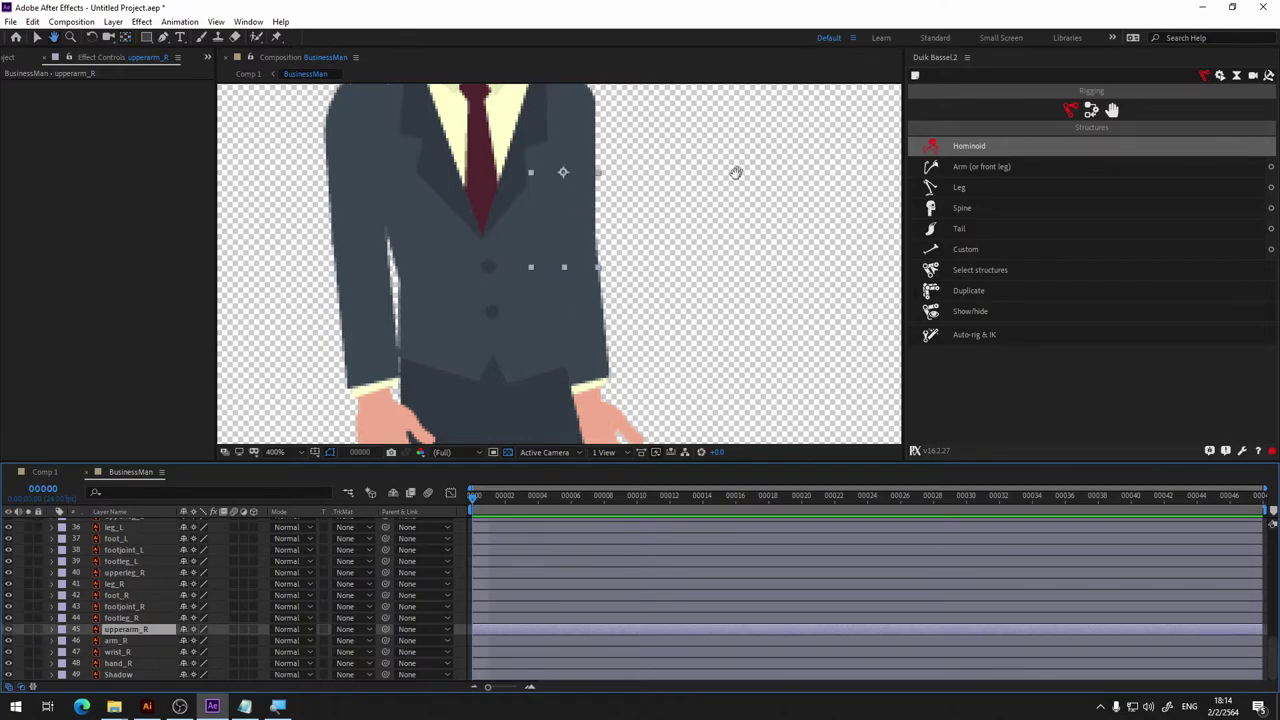
{"action": "left_click_drag", "start_coordinate": [734, 171], "coordinate": [731, 260]}
{"action": "key", "text": "y"}
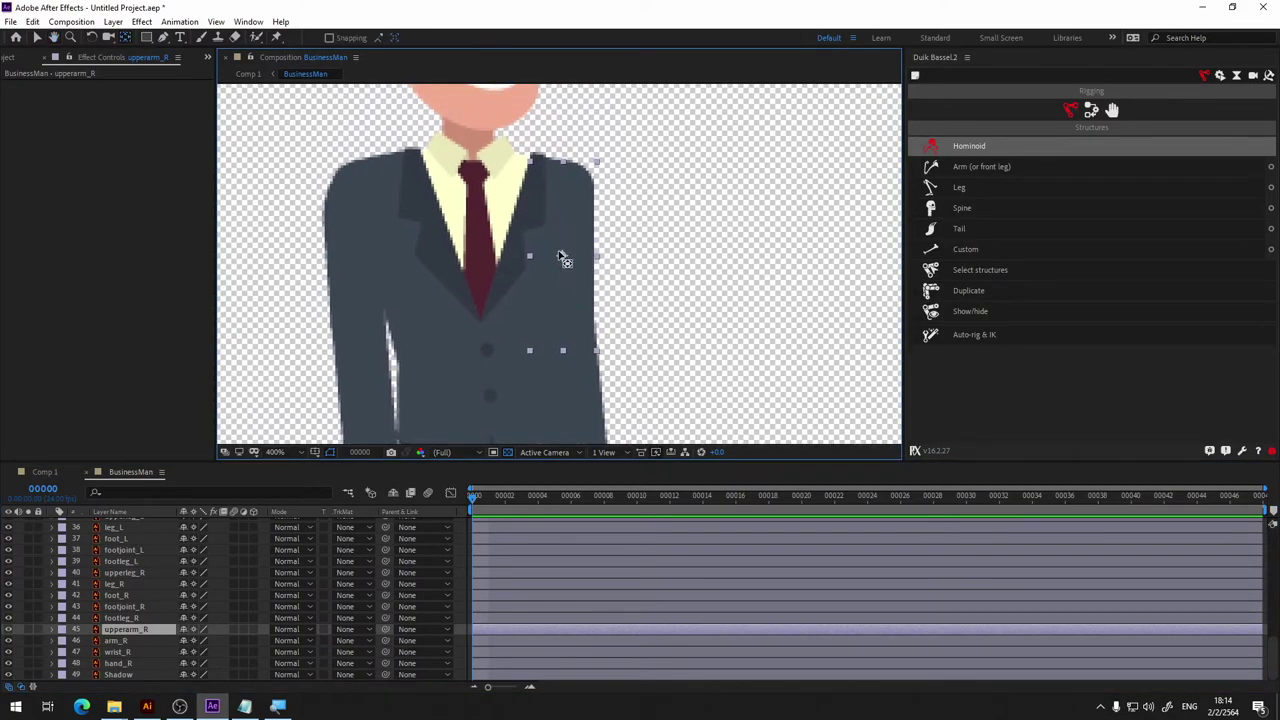
{"action": "left_click_drag", "start_coordinate": [563, 257], "coordinate": [575, 187]}
Toggle visibility of footleg_R, footjoint_R and foot_R to identify the right-leg pieces.
{"action": "left_click", "coordinate": [120, 617]}
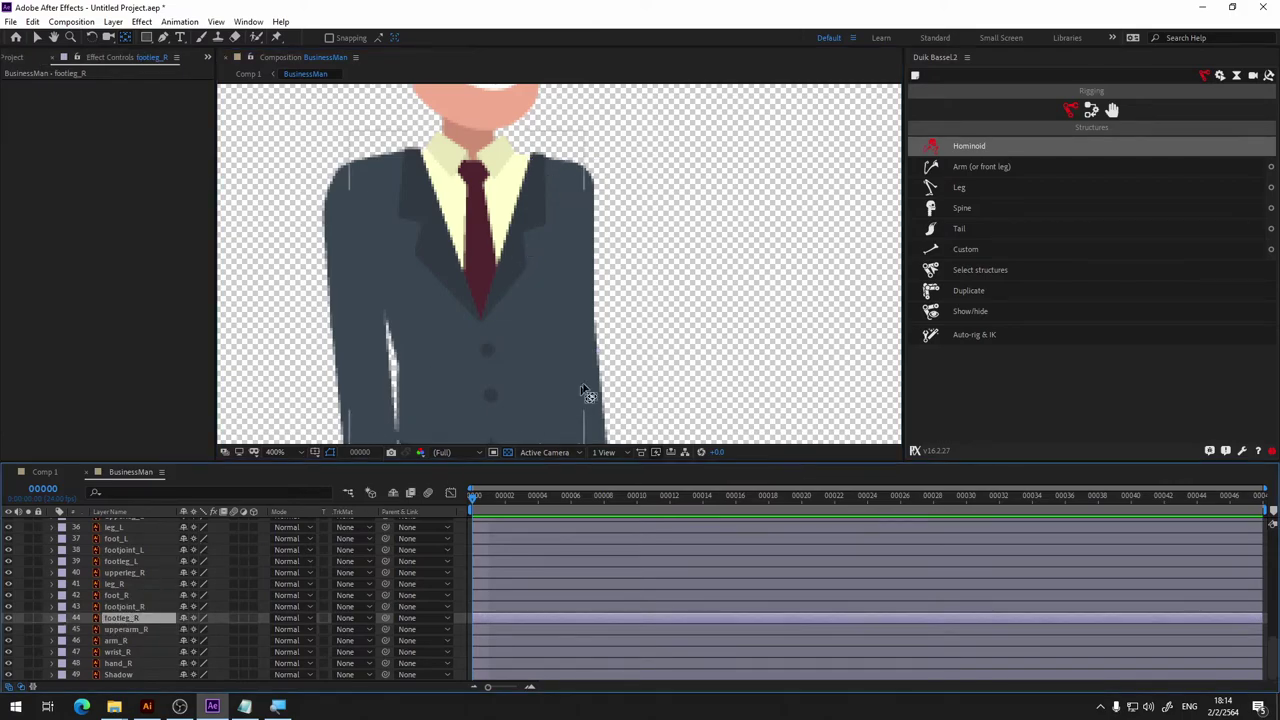
{"action": "key", "text": "h"}
{"action": "left_click_drag", "start_coordinate": [600, 430], "coordinate": [692, 97]}
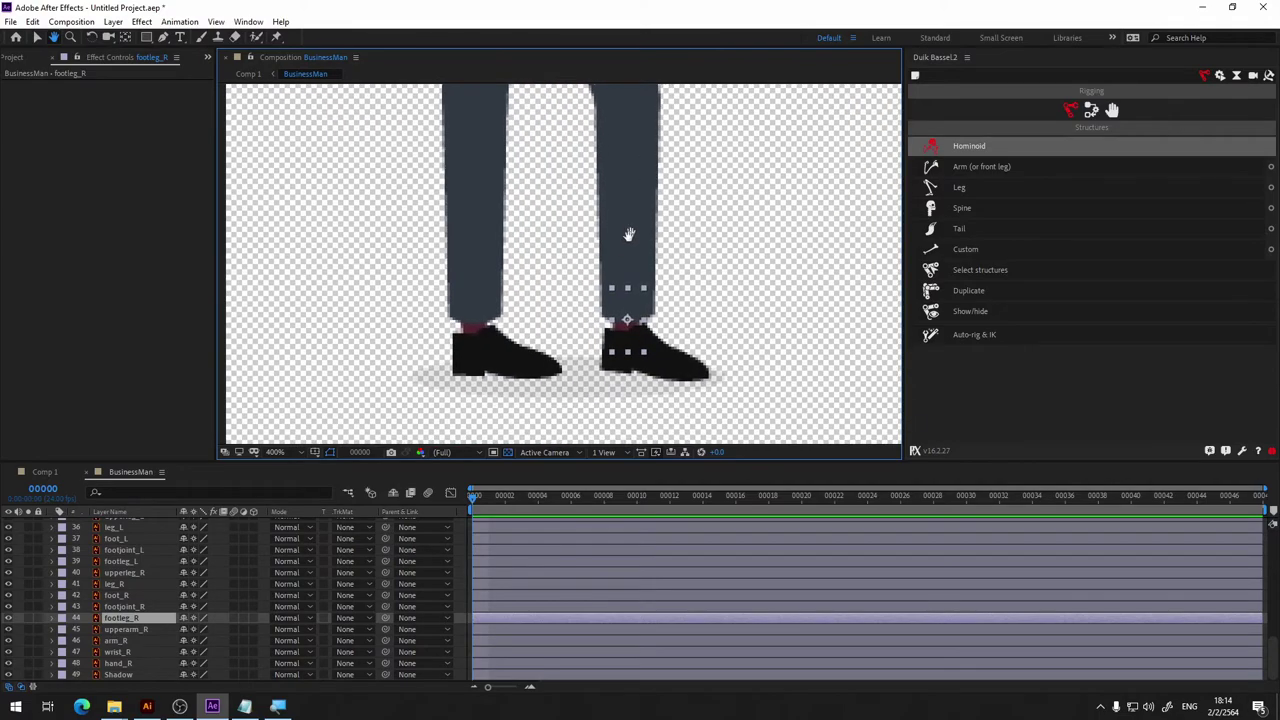
{"action": "key", "text": "y"}
{"action": "left_click", "coordinate": [8, 618]}
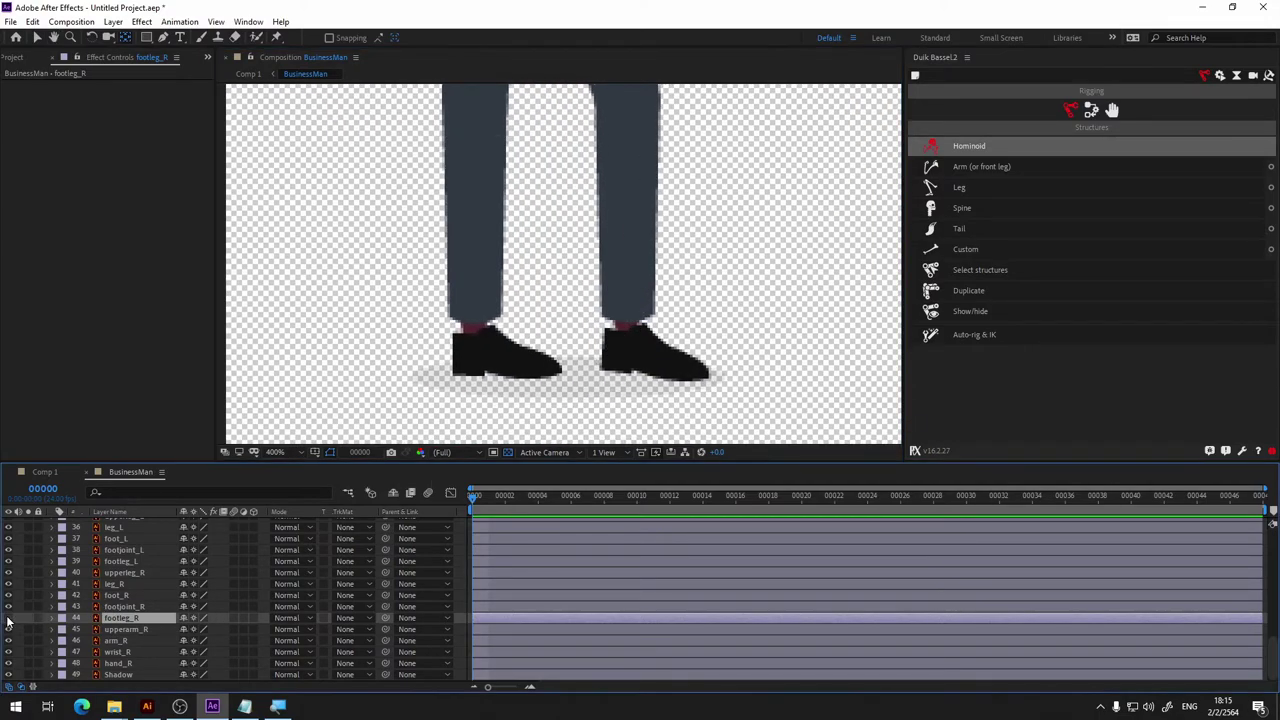
{"action": "left_click", "coordinate": [8, 618]}
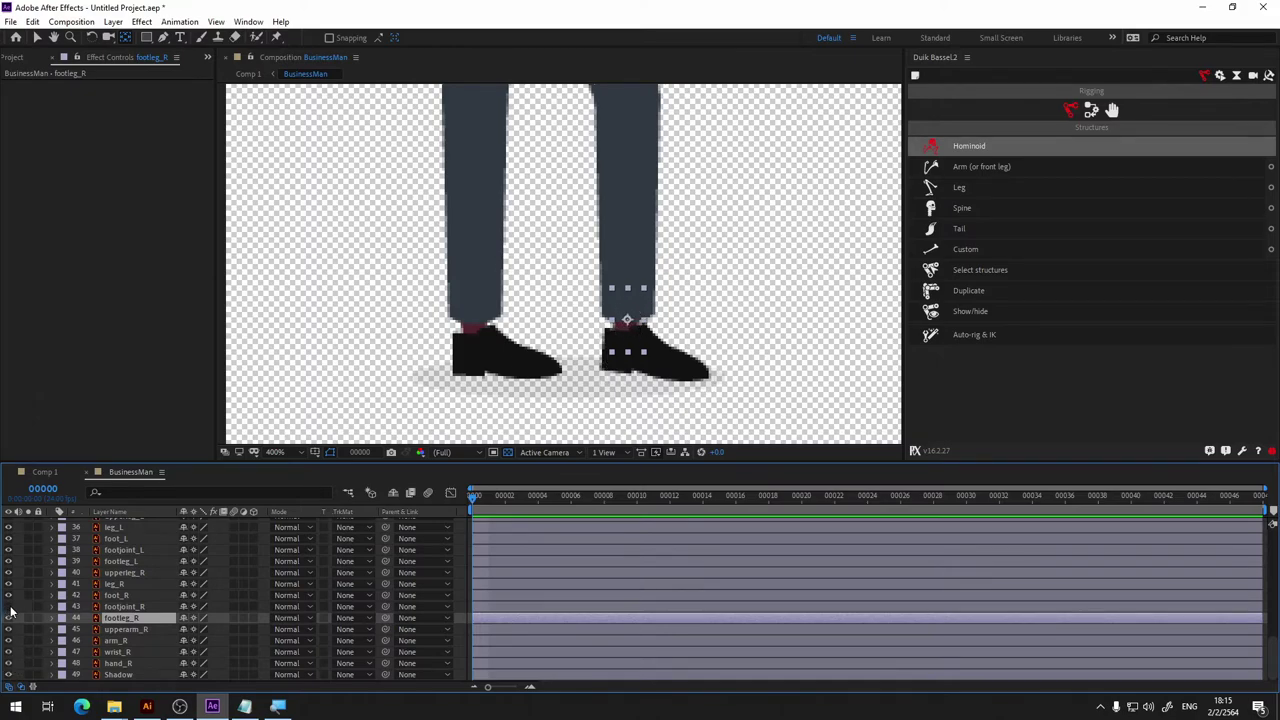
{"action": "left_click", "coordinate": [112, 607]}
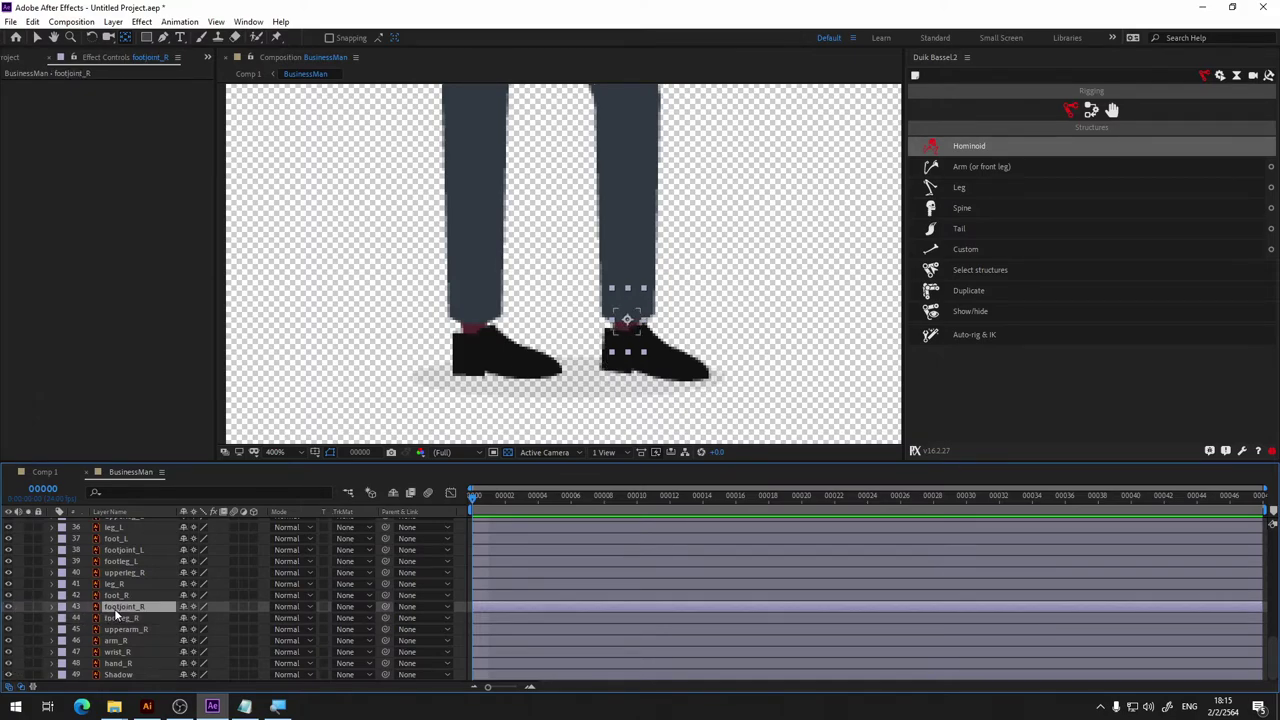
{"action": "left_click", "coordinate": [8, 595]}
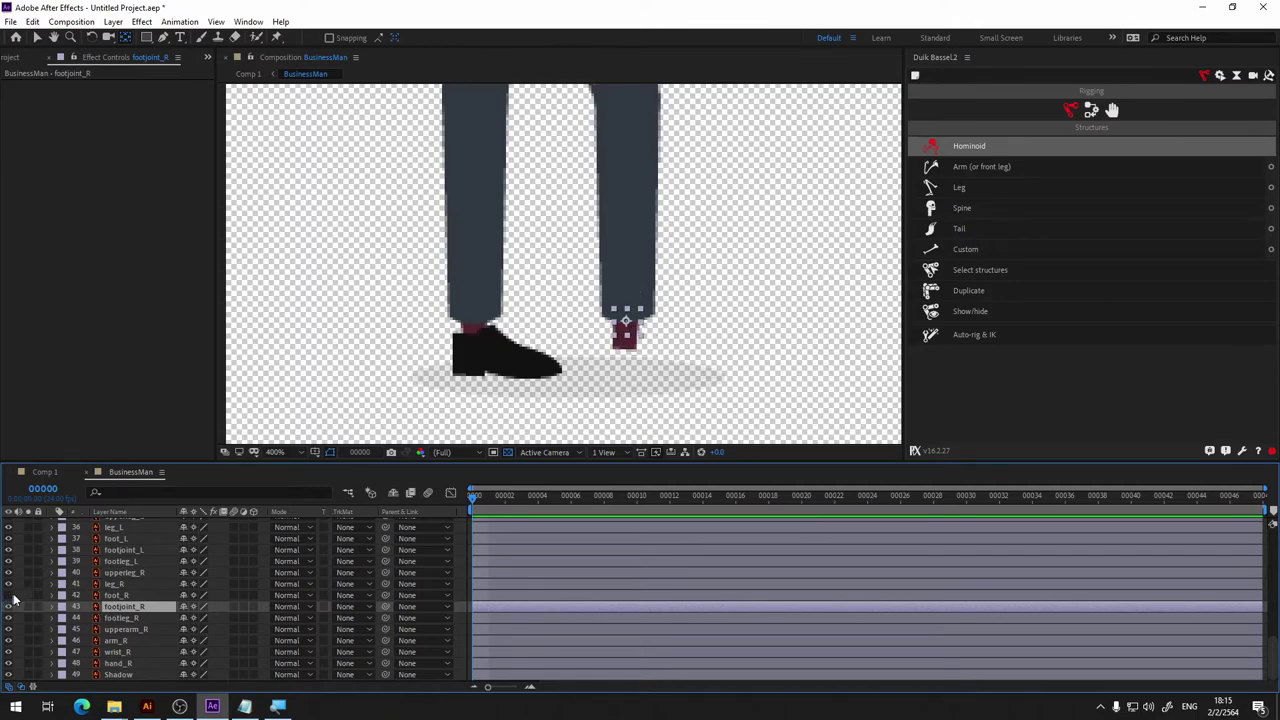
{"action": "left_click", "coordinate": [124, 596]}
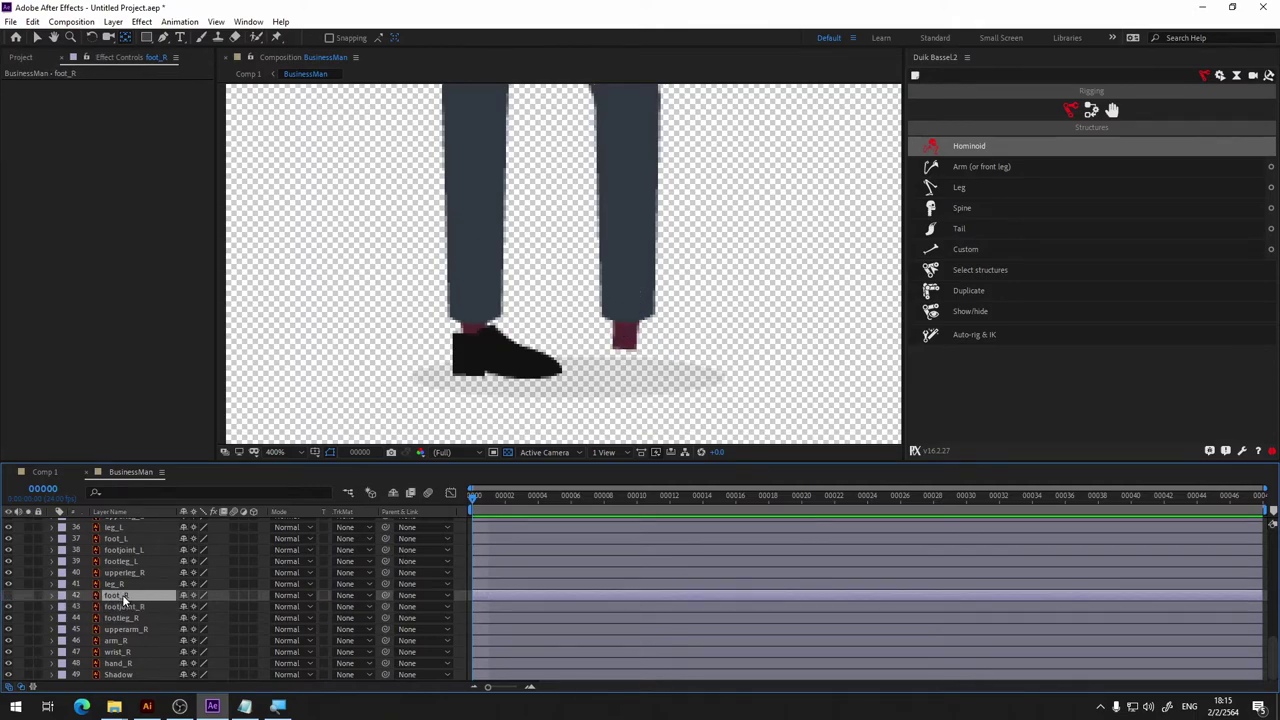
{"action": "left_click", "coordinate": [8, 595]}
{"action": "left_click", "coordinate": [8, 595]}
{"action": "left_click", "coordinate": [8, 595]}
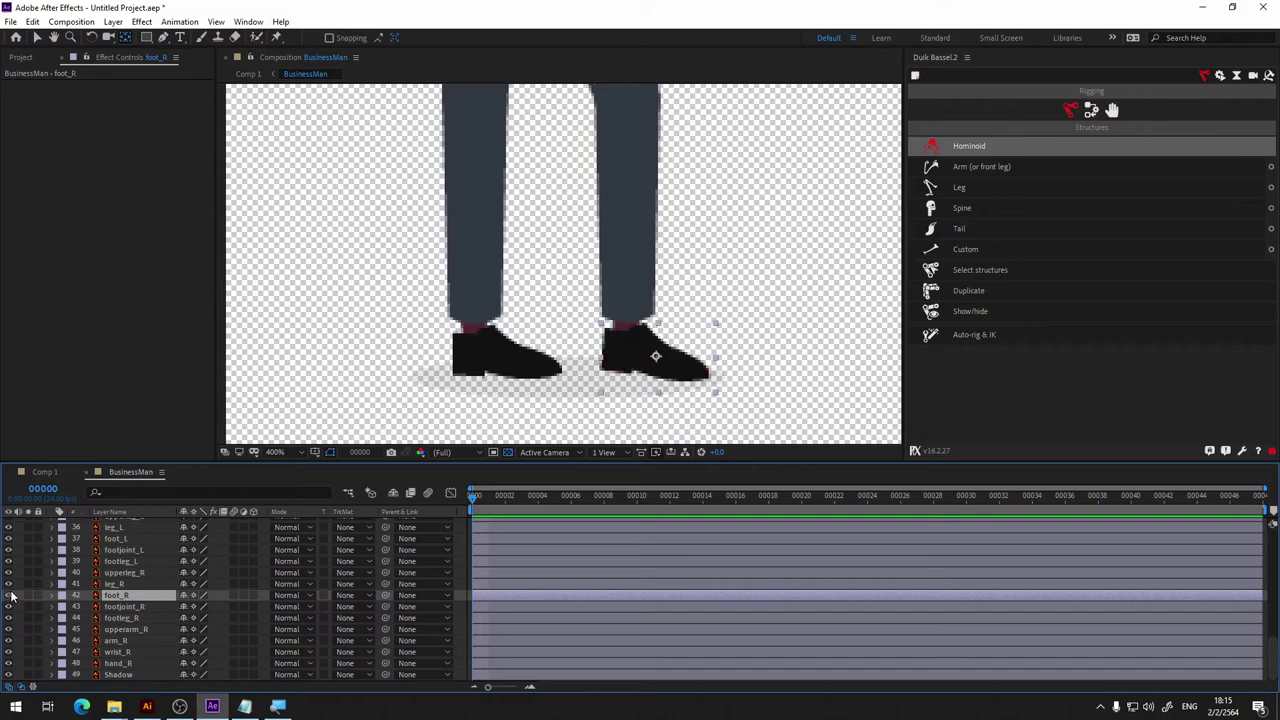
{"action": "left_click", "coordinate": [655, 360]}
{"action": "key", "text": "Return"}
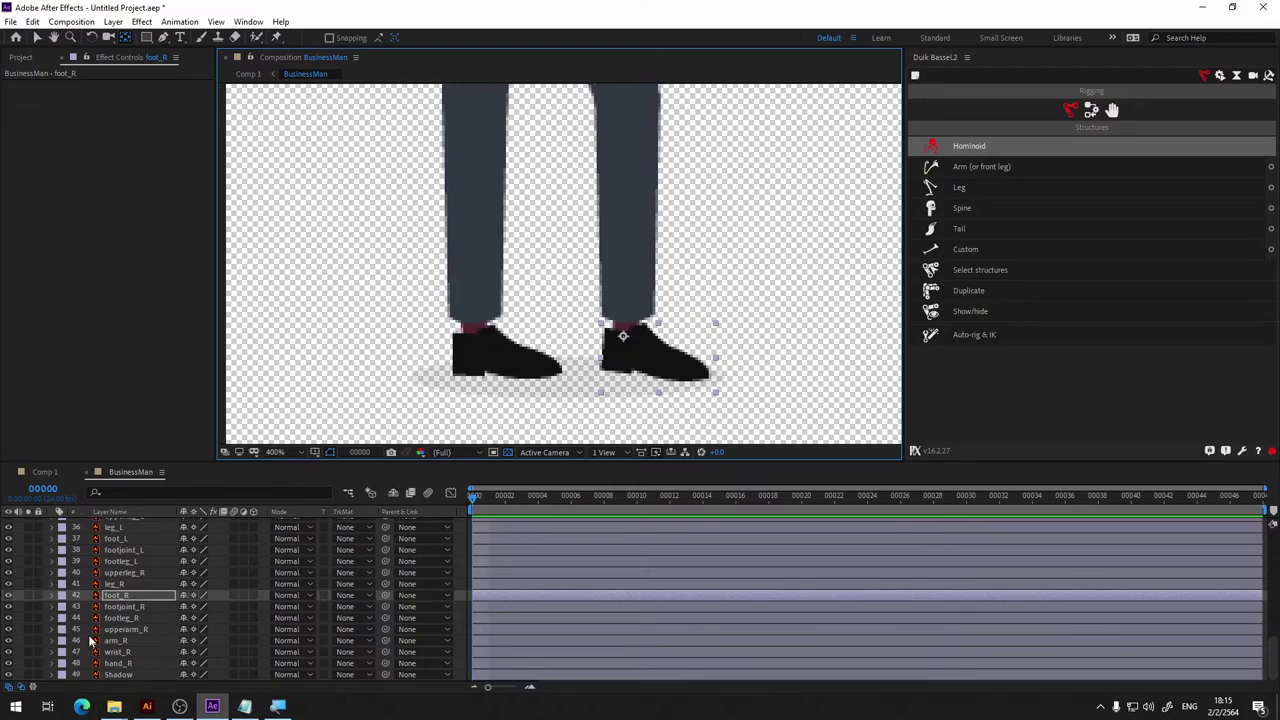
Move the leg_R pivot up to the right knee.
{"action": "left_click", "coordinate": [115, 584]}
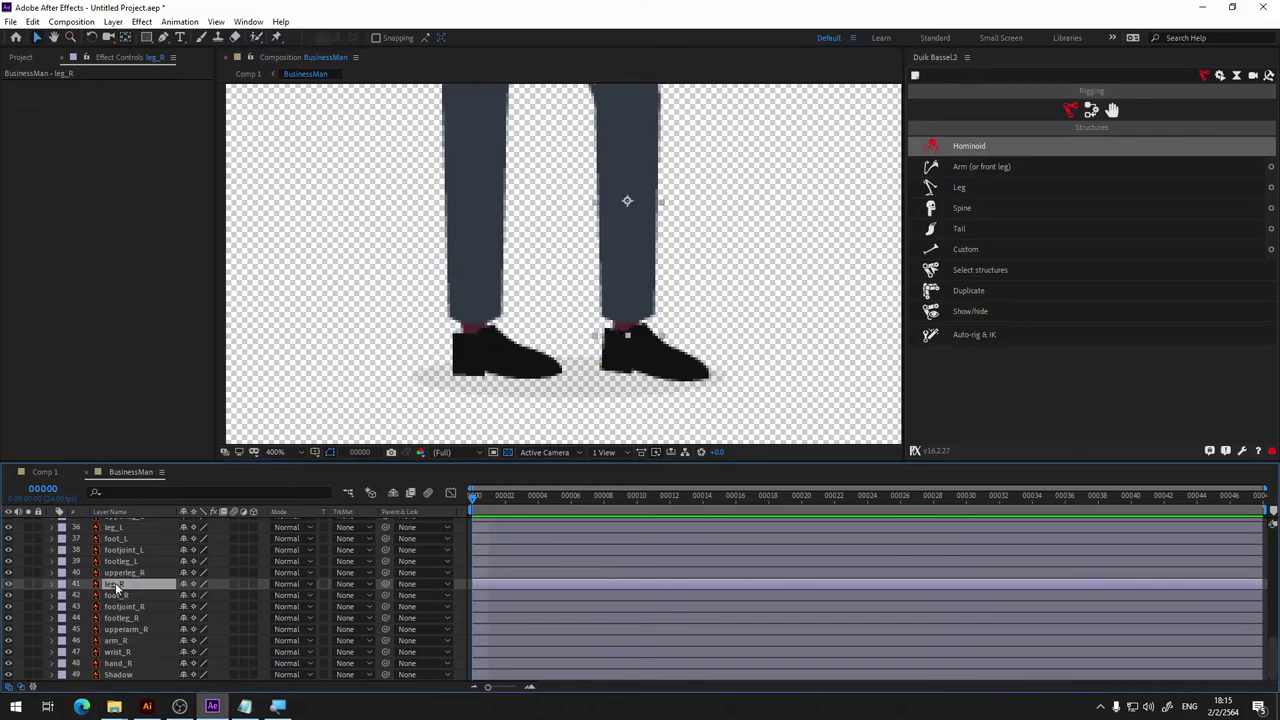
{"action": "scroll", "coordinate": [651, 268], "scroll_direction": "up", "scroll_amount": 3}
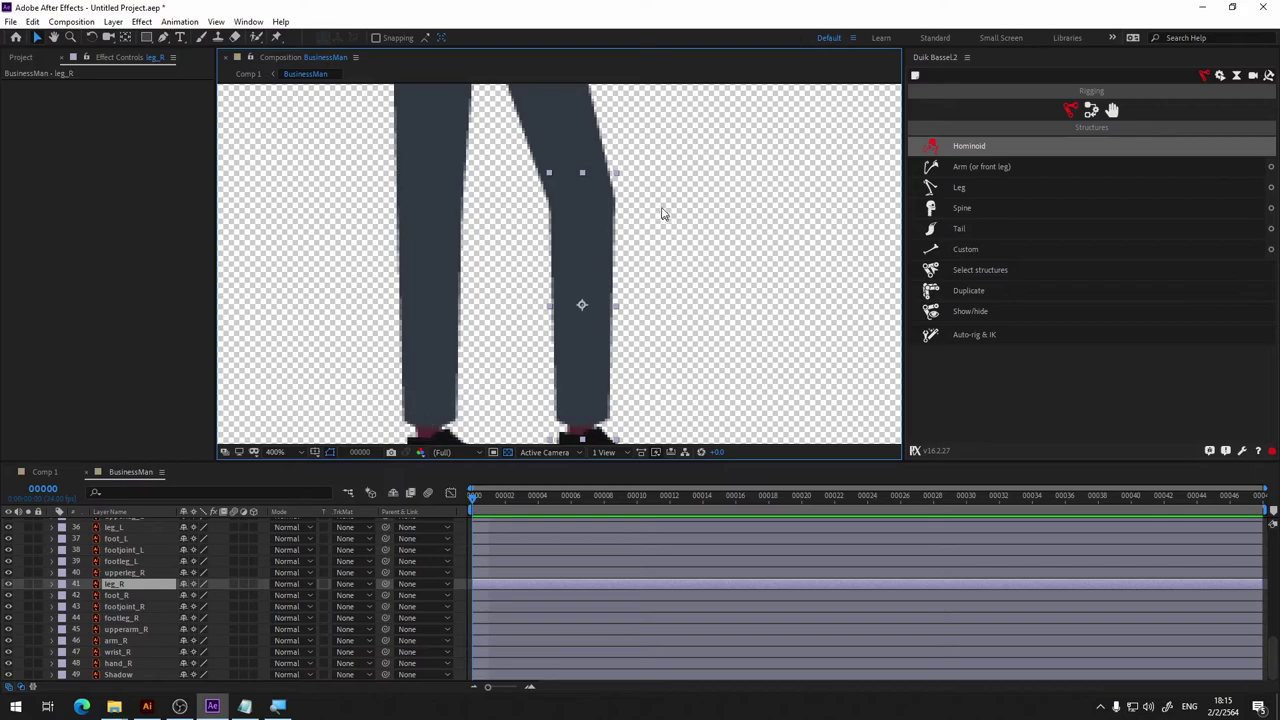
{"action": "key", "text": "y"}
{"action": "left_click_drag", "start_coordinate": [583, 306], "coordinate": [590, 207]}
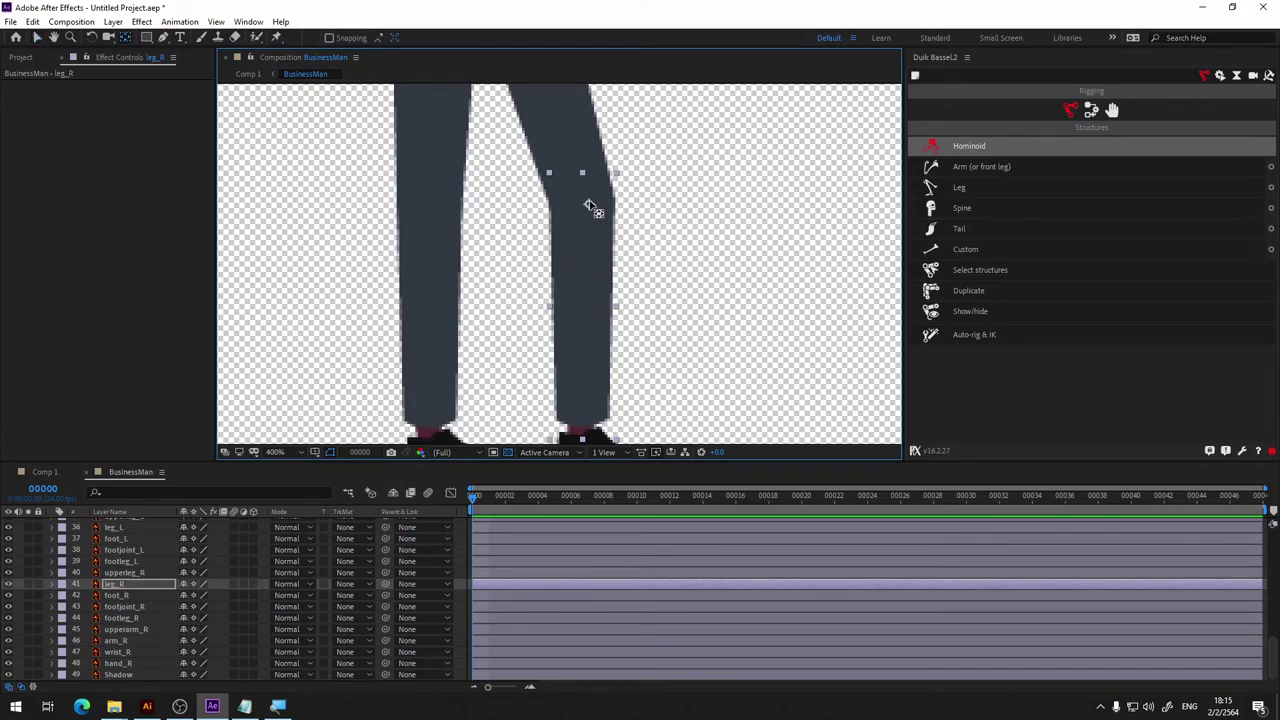
{"action": "key", "text": "v"}
Move the upperleg_R pivot up to the right hip.
{"action": "scroll", "coordinate": [720, 206], "scroll_direction": "up", "scroll_amount": 3}
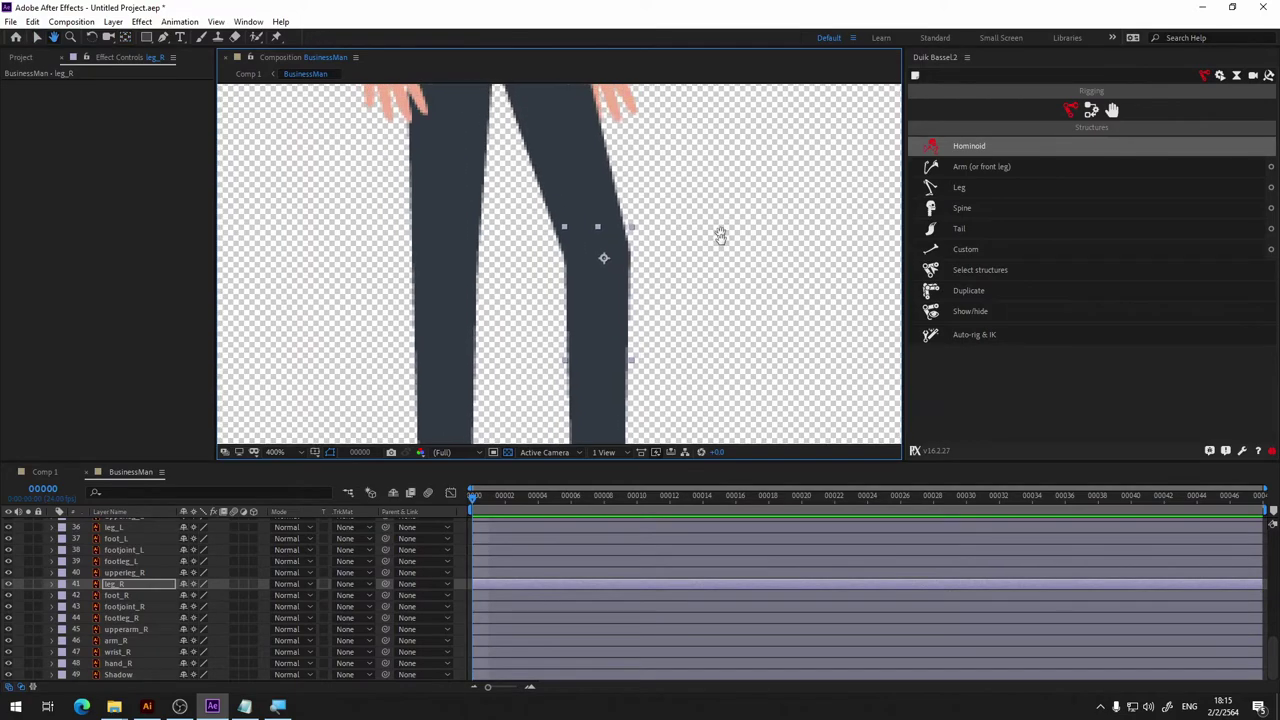
{"action": "scroll", "coordinate": [720, 240], "scroll_direction": "up", "scroll_amount": 3}
{"action": "left_click", "coordinate": [124, 574]}
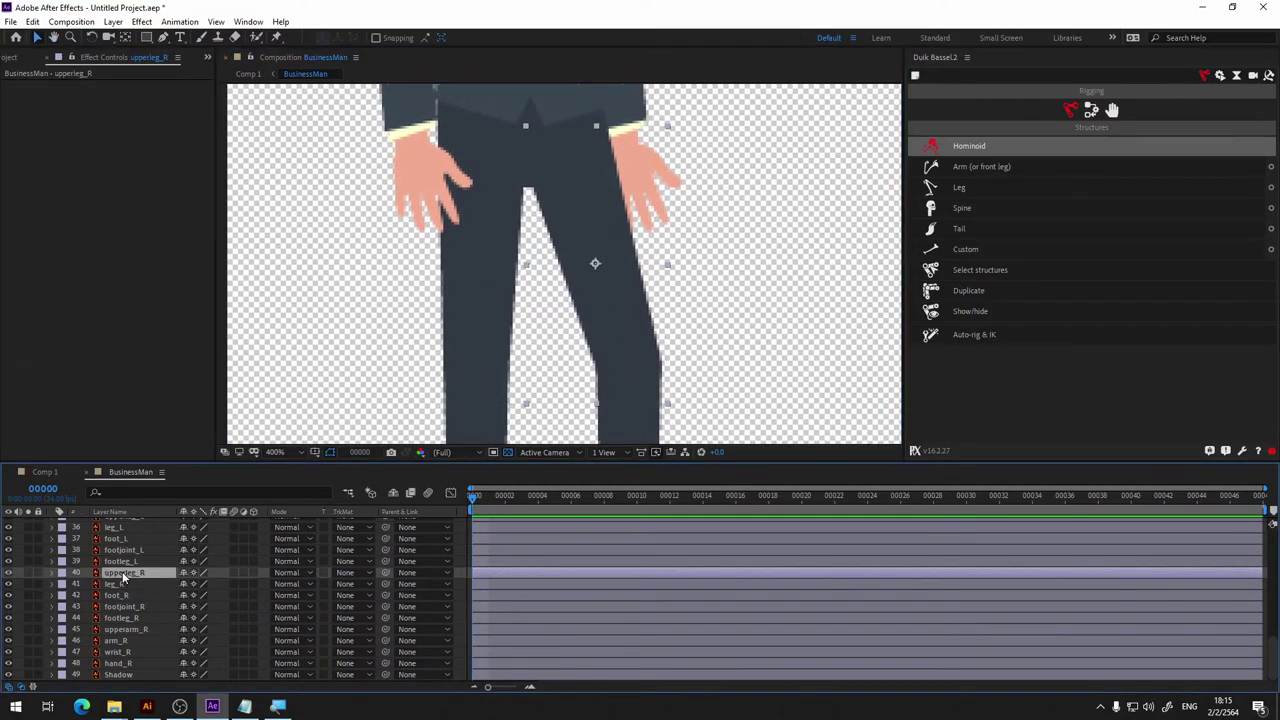
{"action": "key", "text": "y"}
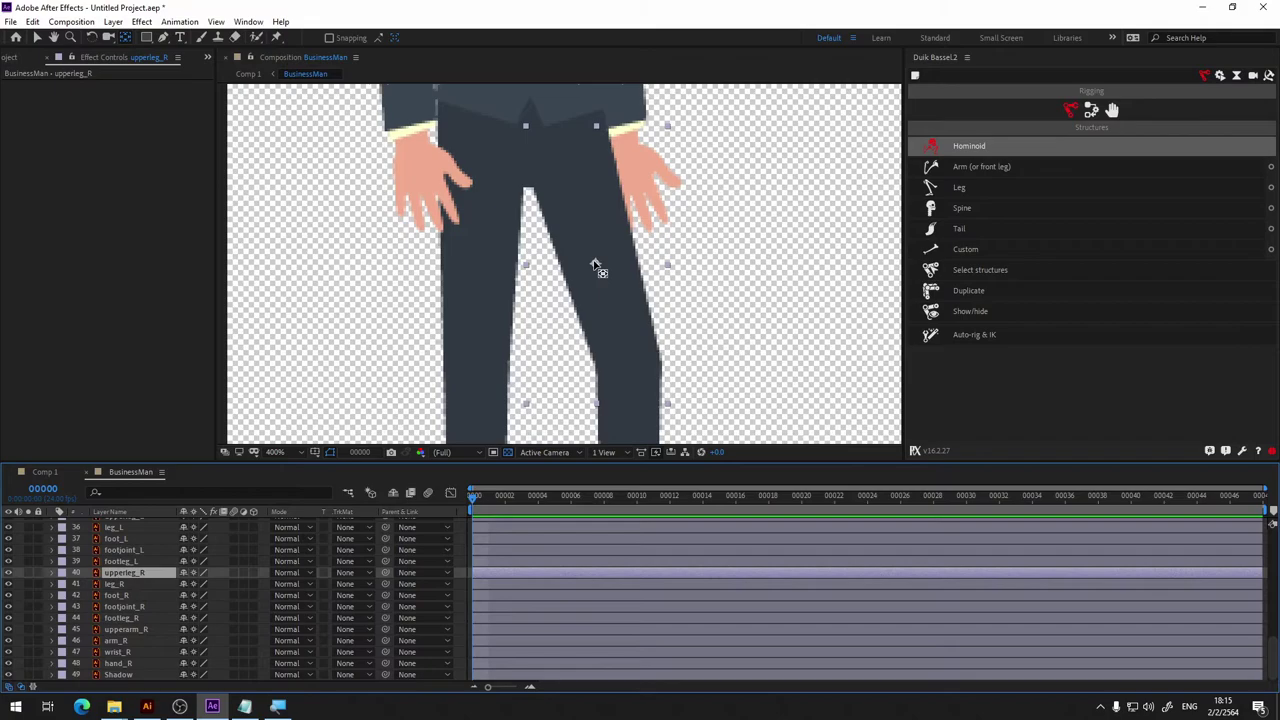
{"action": "left_click_drag", "start_coordinate": [595, 267], "coordinate": [571, 151]}
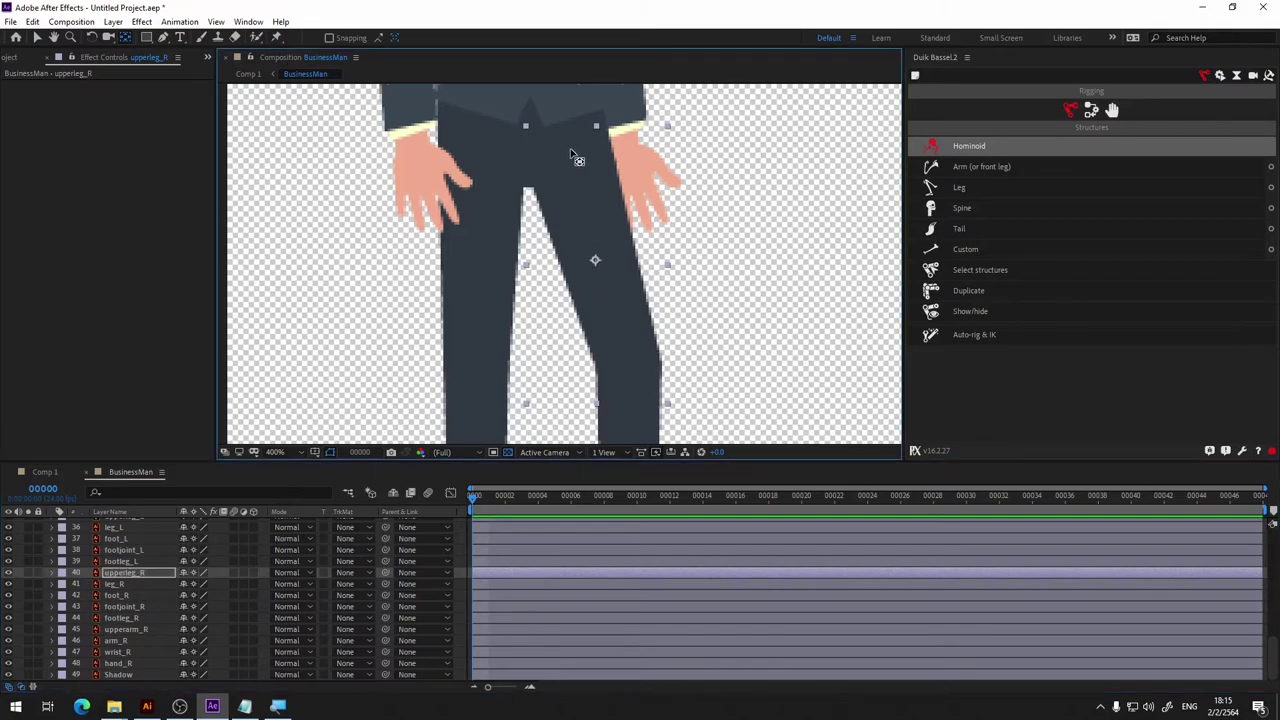
{"action": "left_click", "coordinate": [10, 573]}
{"action": "left_click", "coordinate": [10, 573]}
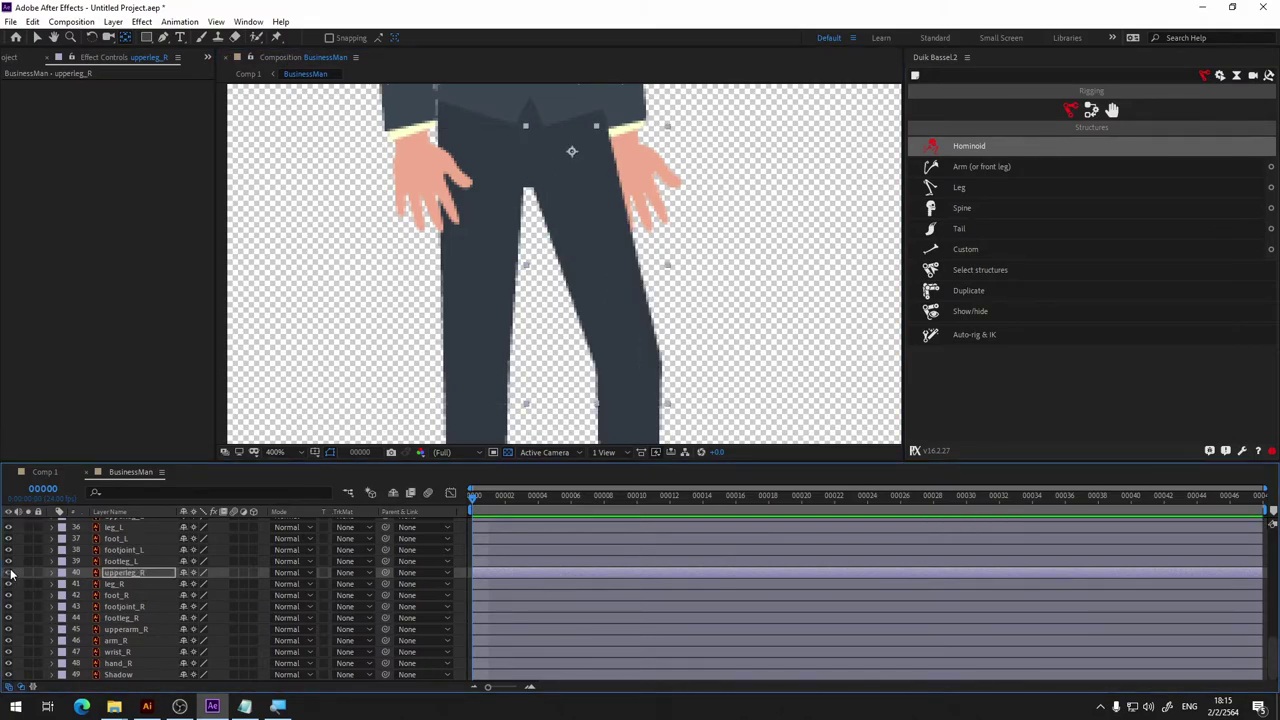
Move the foot_L pivot to the left ankle.
{"action": "left_click", "coordinate": [128, 562]}
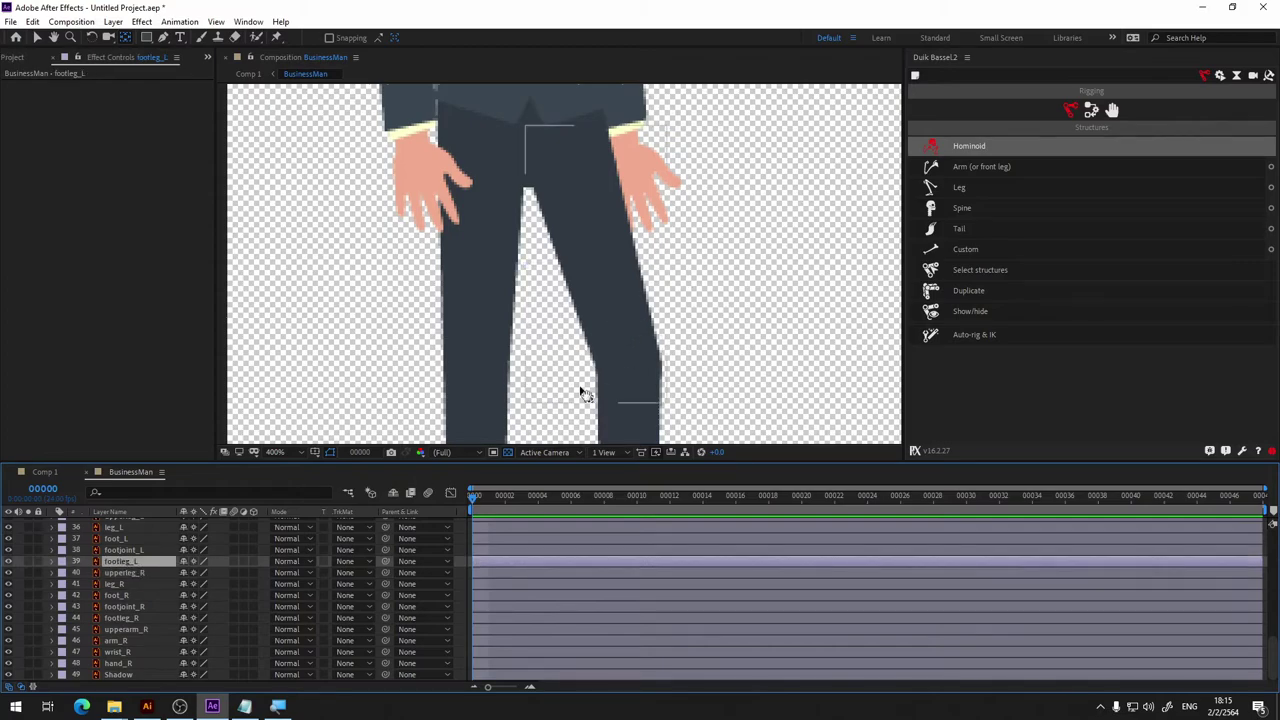
{"action": "mouse_move", "coordinate": [580, 391]}
{"action": "left_mouse_down"}
{"action": "mouse_move", "coordinate": [590, 133]}
{"action": "mouse_move", "coordinate": [577, 147]}
{"action": "left_mouse_up"}
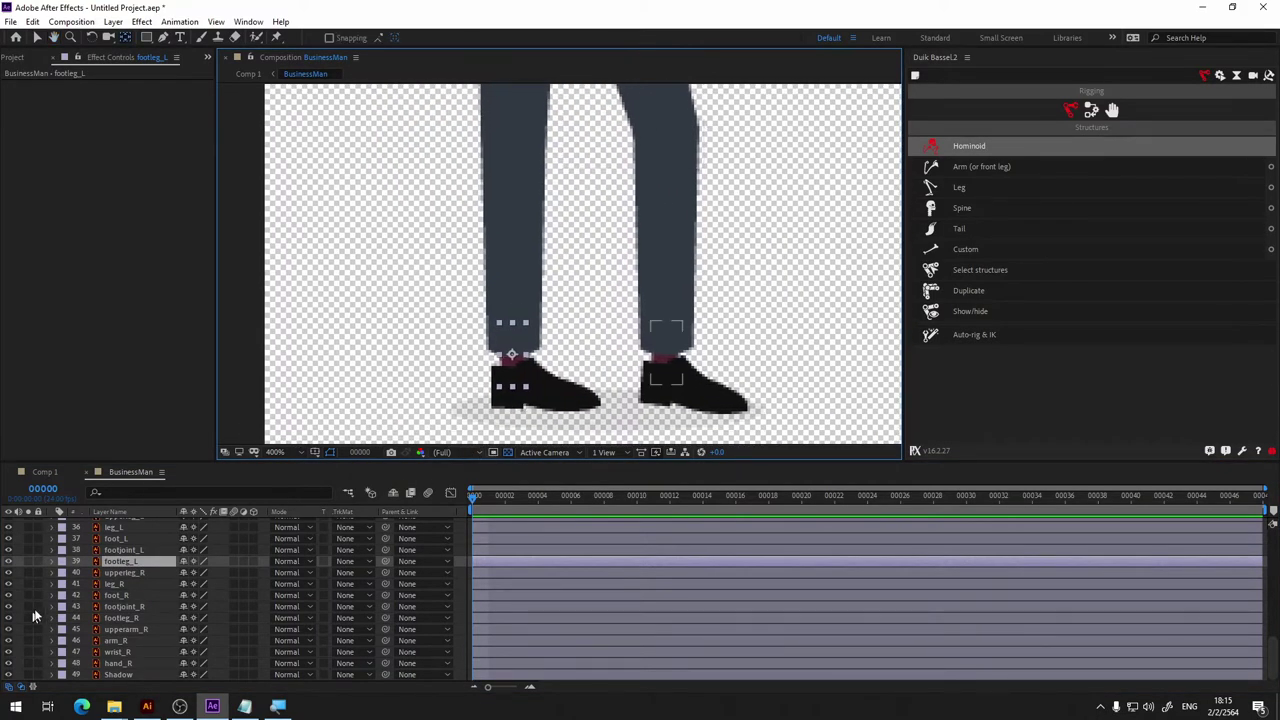
{"action": "left_click", "coordinate": [113, 540]}
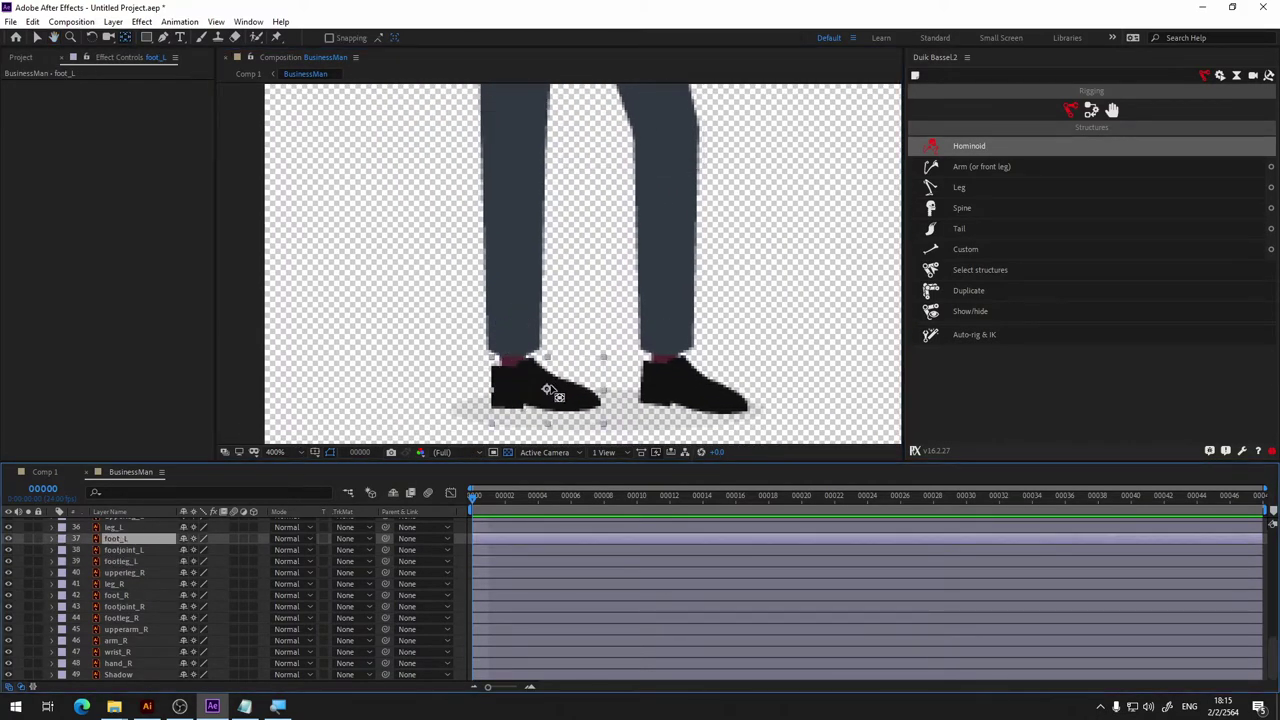
{"action": "left_click_drag", "start_coordinate": [547, 389], "coordinate": [514, 375]}
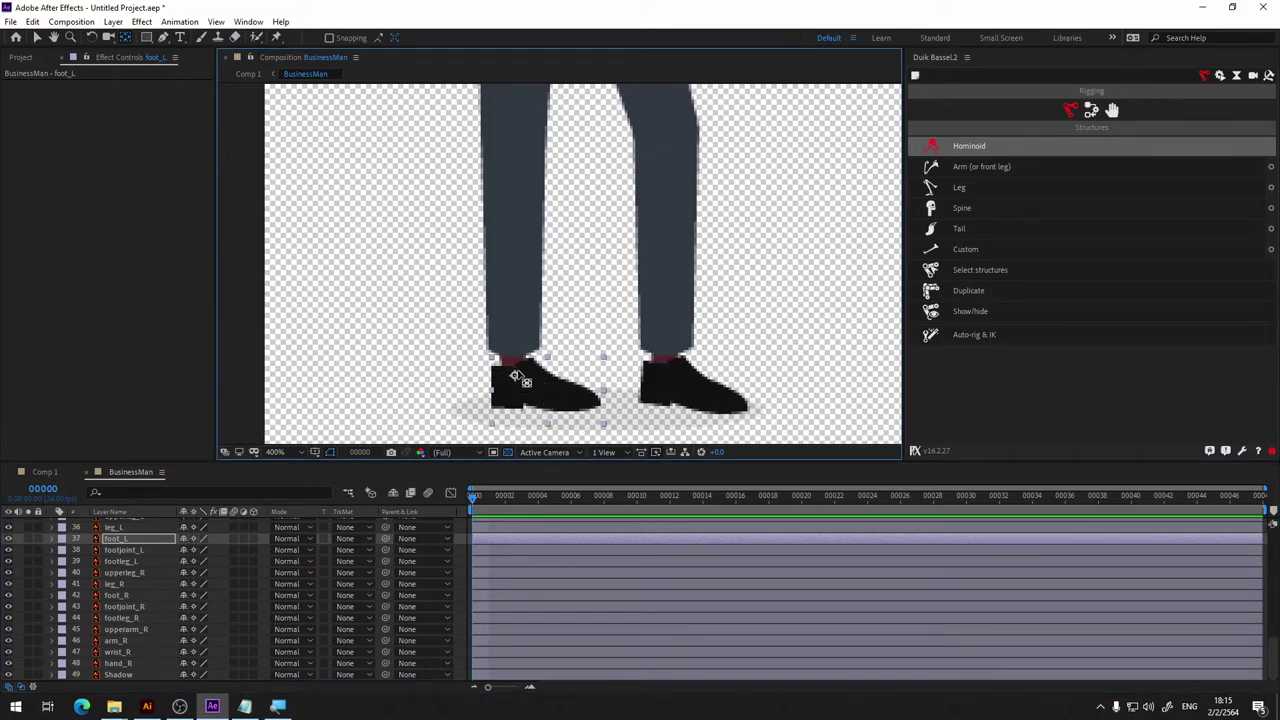
{"action": "key", "text": "h"}
{"action": "mouse_move", "coordinate": [597, 271]}
{"action": "left_mouse_down"}
{"action": "mouse_move", "coordinate": [599, 185]}
{"action": "mouse_move", "coordinate": [563, 241]}
{"action": "left_mouse_up"}
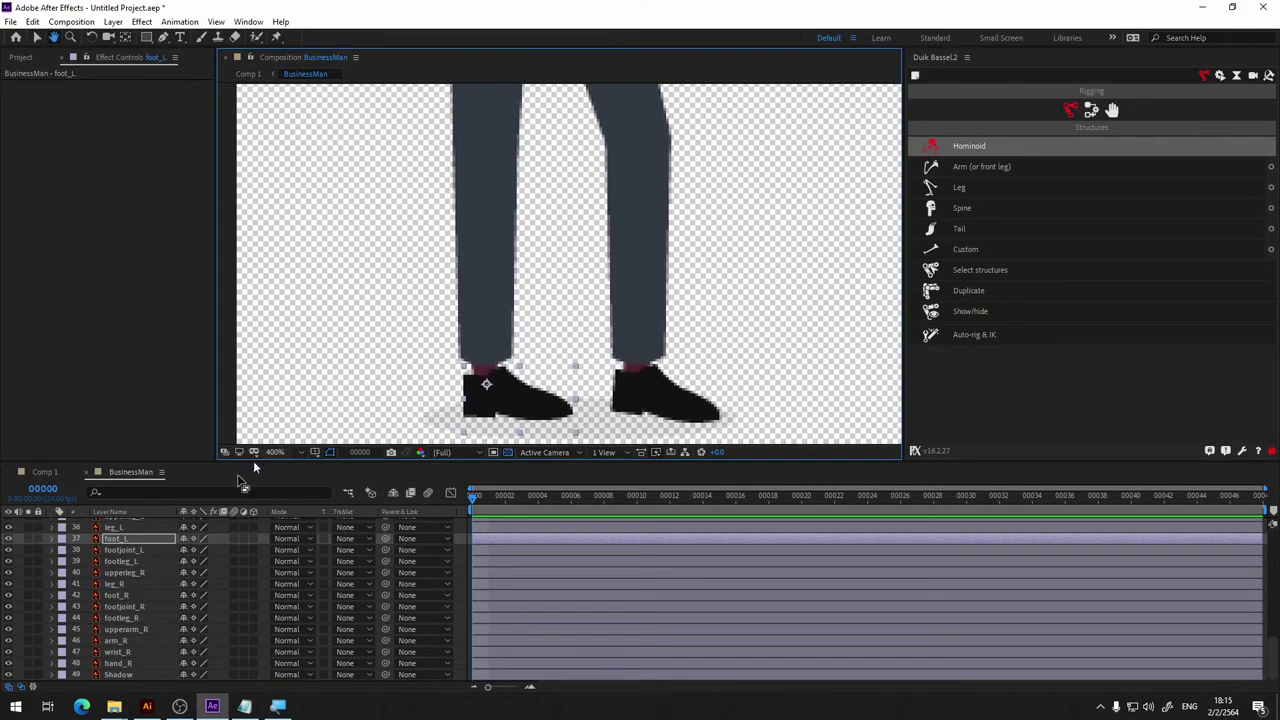
{"action": "key", "text": "v"}
{"action": "scroll", "coordinate": [115, 607], "scroll_direction": "up", "scroll_amount": 3}
{"action": "left_click", "coordinate": [118, 629]}
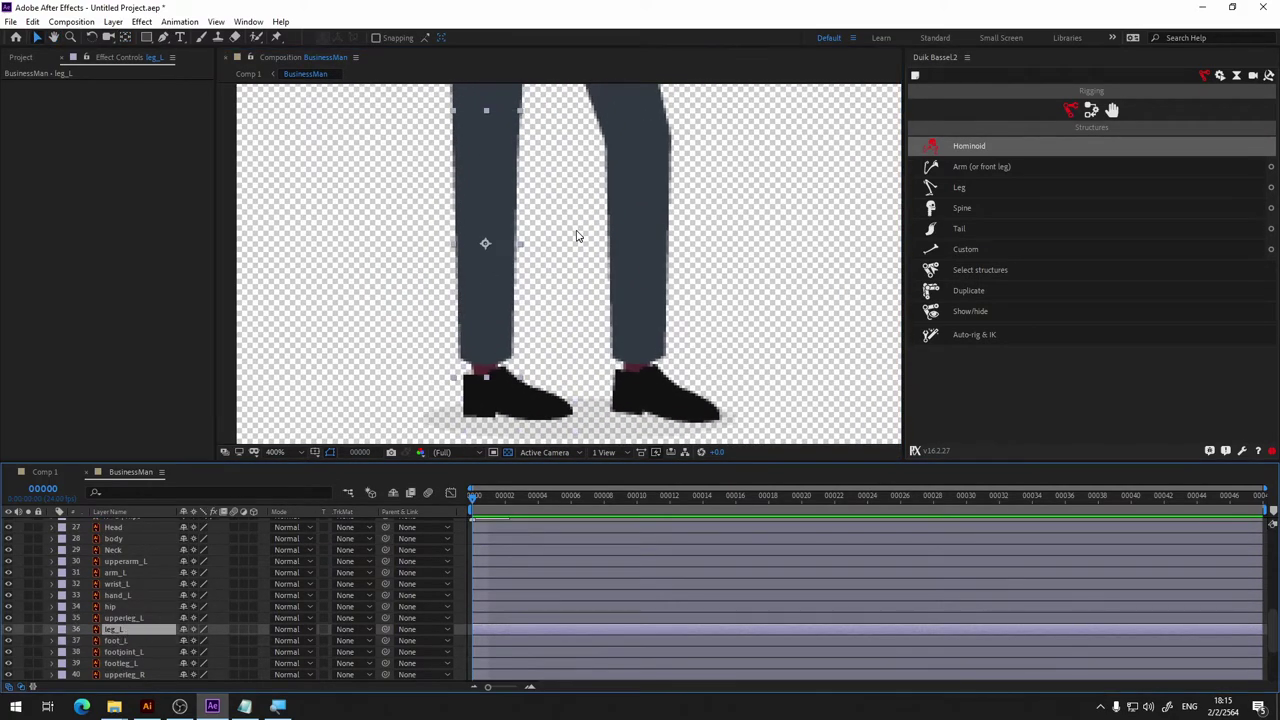
Move the leg_L pivot up to the left knee.
{"action": "left_click", "coordinate": [9, 630]}
{"action": "left_click", "coordinate": [9, 630]}
{"action": "left_click", "coordinate": [9, 630]}
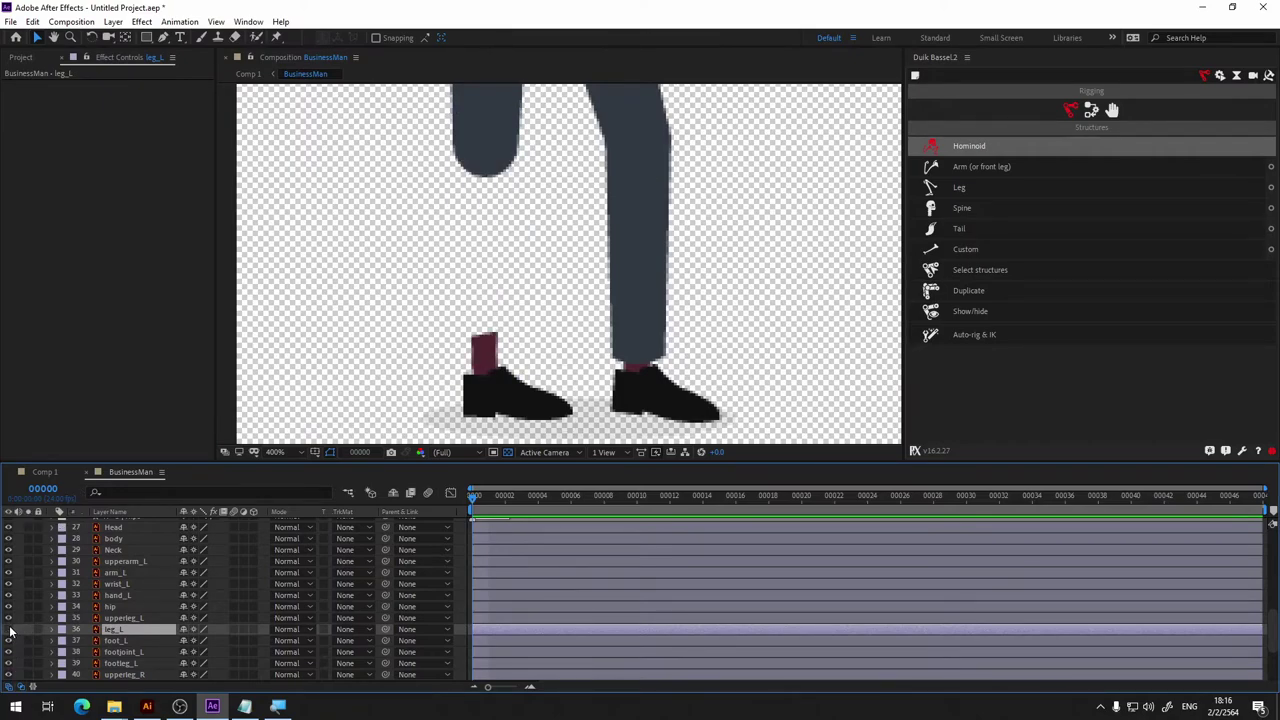
{"action": "left_click", "coordinate": [9, 630]}
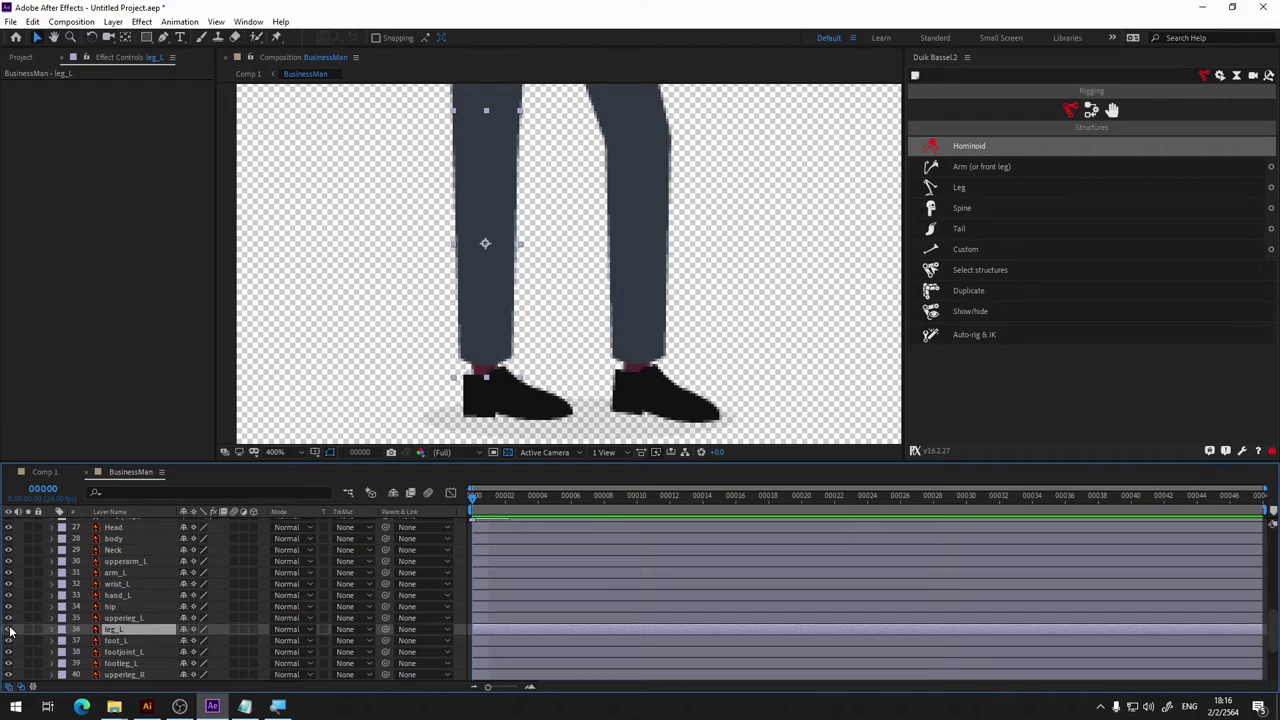
{"action": "key", "text": "y"}
{"action": "left_click_drag", "start_coordinate": [487, 247], "coordinate": [485, 132]}
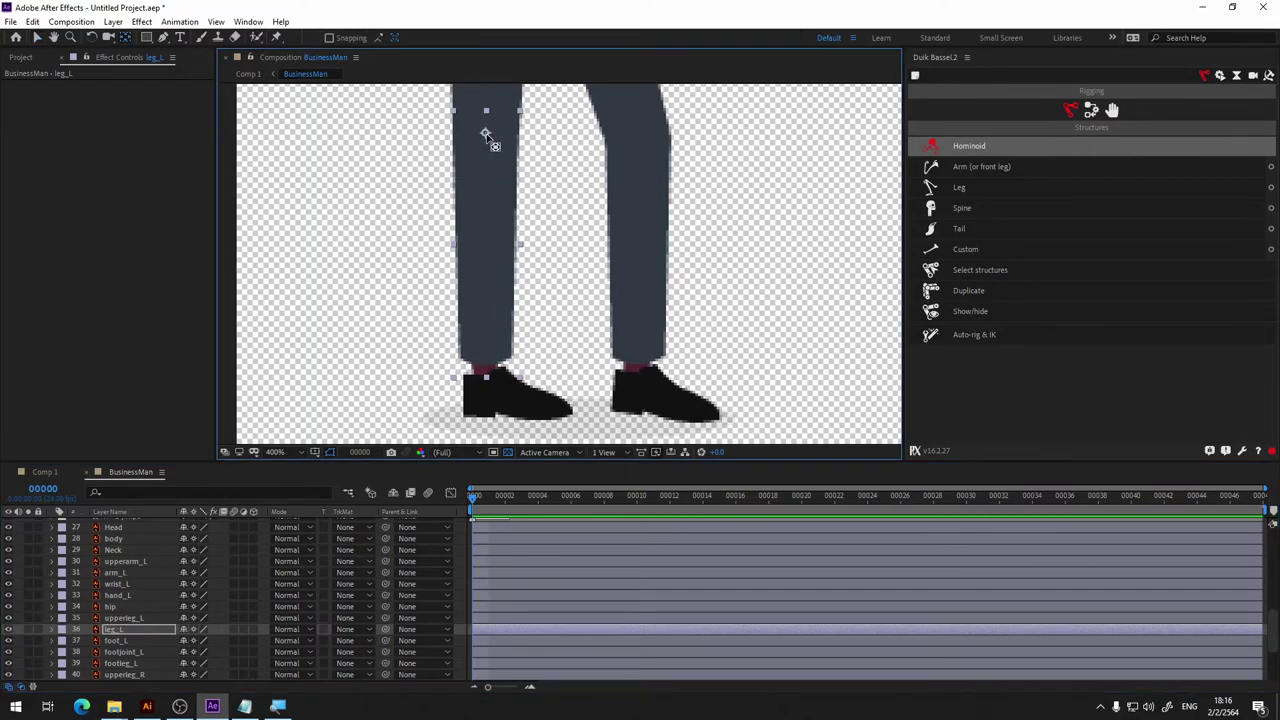
Move the upperleg_L pivot up to the left hip.
{"action": "left_click", "coordinate": [125, 618]}
{"action": "mouse_move", "coordinate": [405, 166]}
{"action": "left_mouse_down"}
{"action": "mouse_move", "coordinate": [414, 184]}
{"action": "mouse_move", "coordinate": [363, 377]}
{"action": "left_mouse_up"}
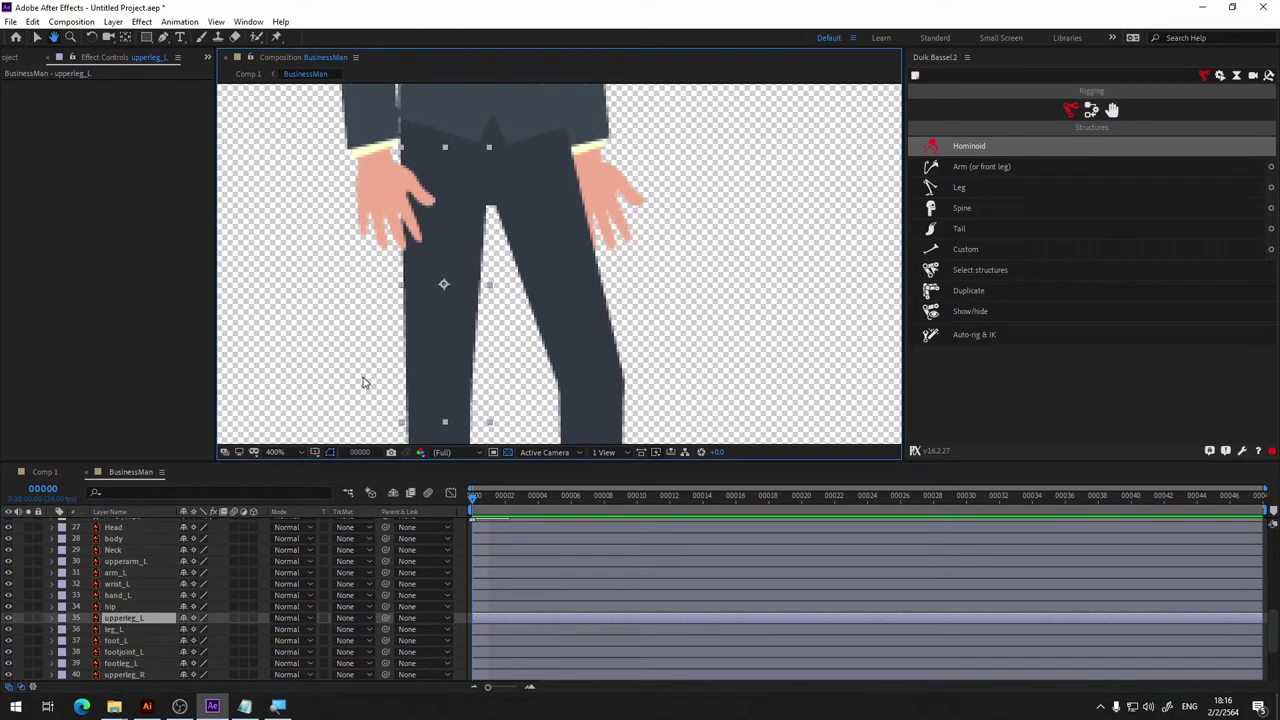
{"action": "key", "text": "v"}
{"action": "key", "text": "y"}
{"action": "left_click_drag", "start_coordinate": [444, 284], "coordinate": [442, 180]}
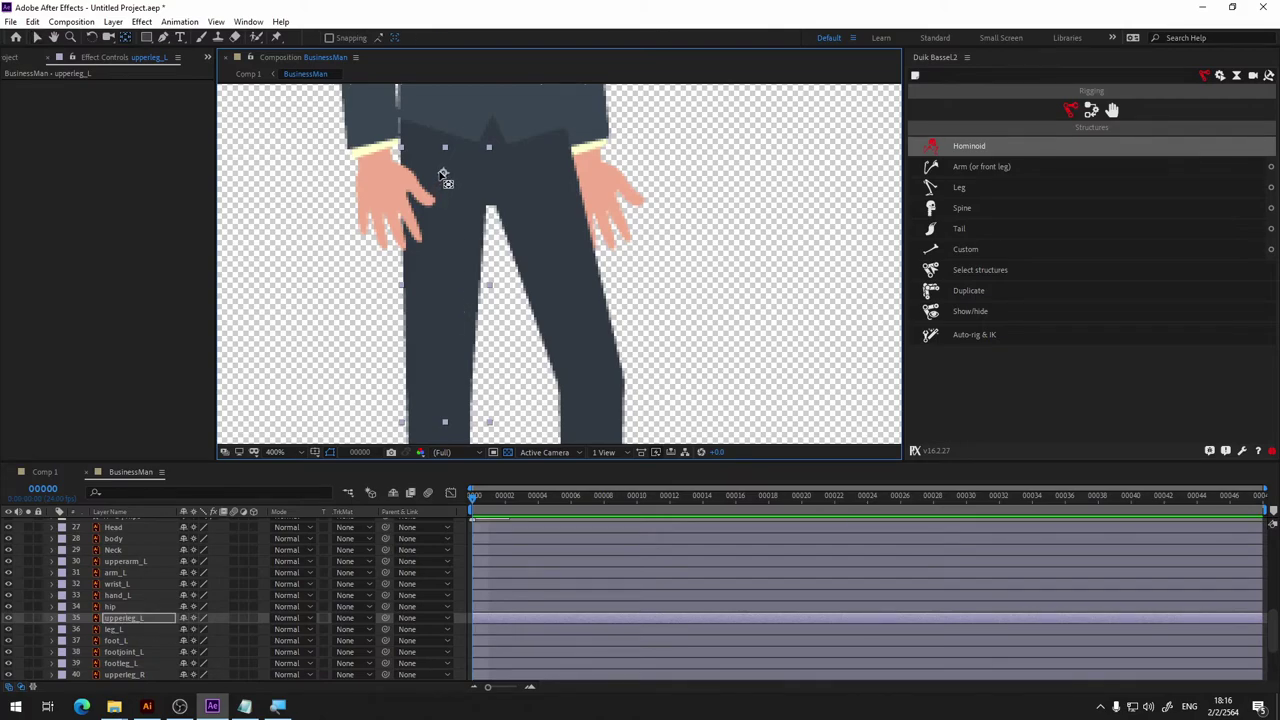
{"action": "key", "text": "v"}
Select the hip, hand_L and wrist_L layers to review the left-arm pivots.
{"action": "left_click", "coordinate": [112, 606]}
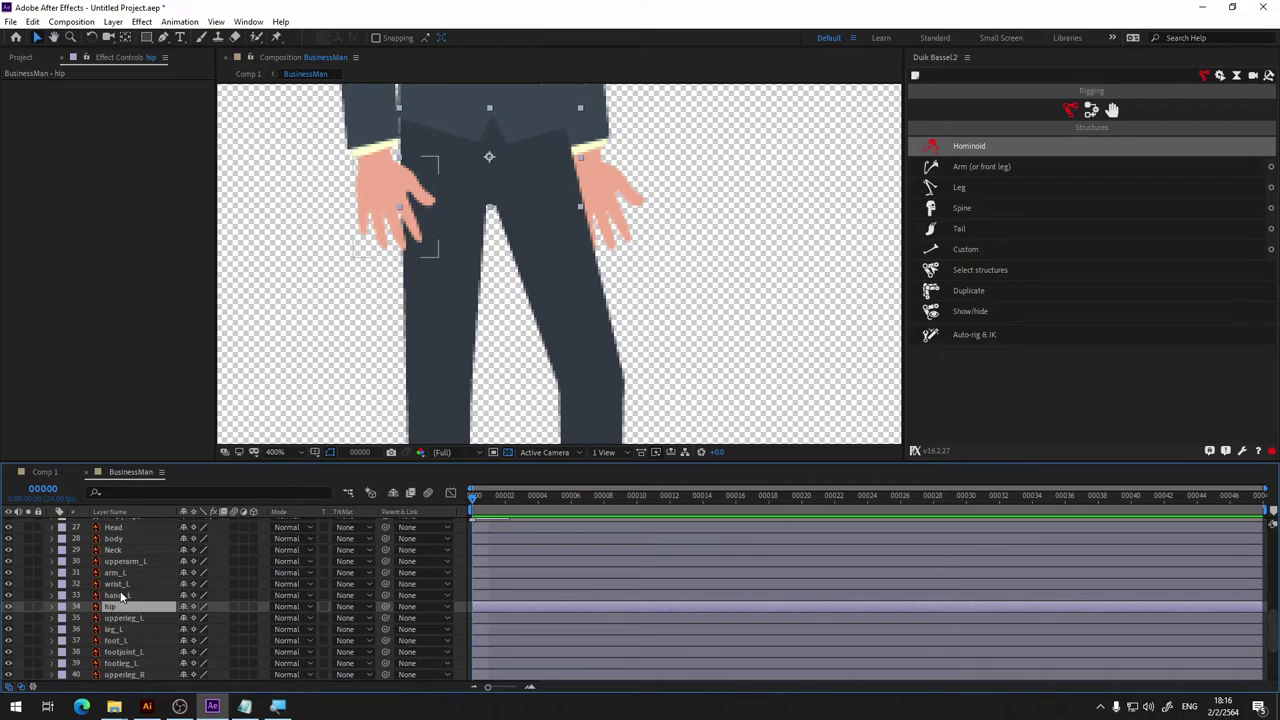
{"action": "left_click", "coordinate": [117, 595]}
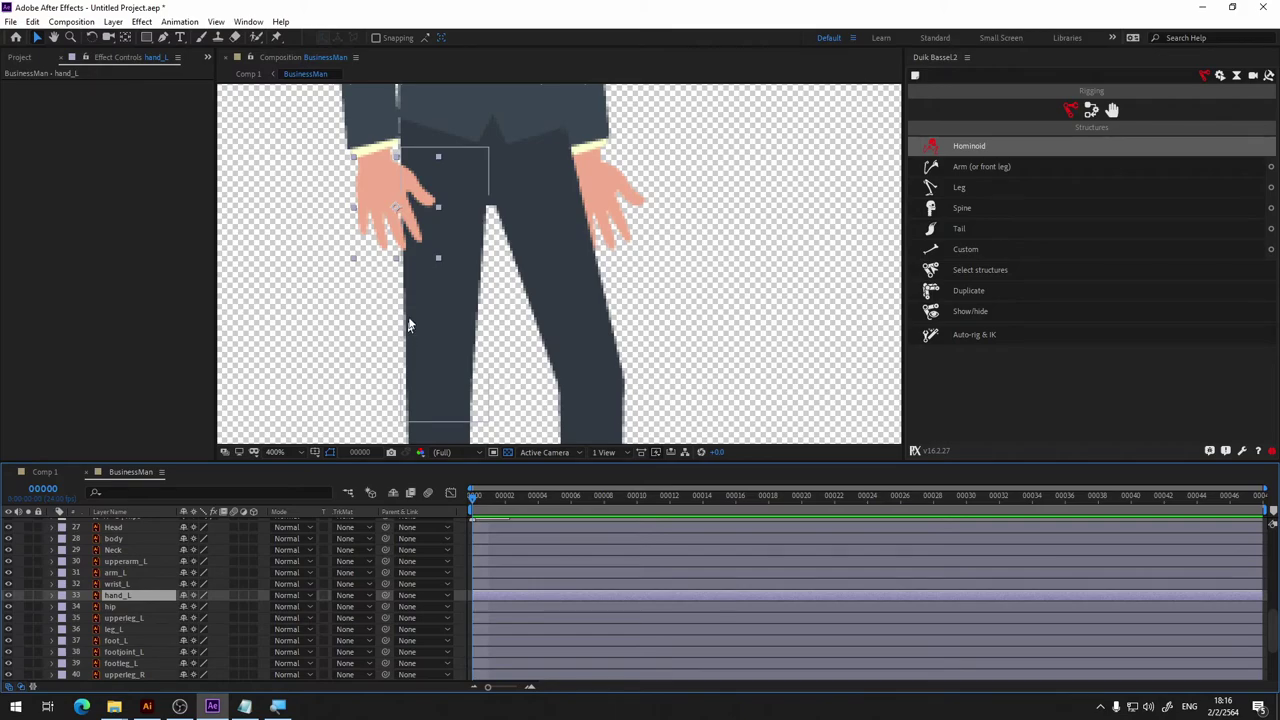
{"action": "key", "text": "y"}
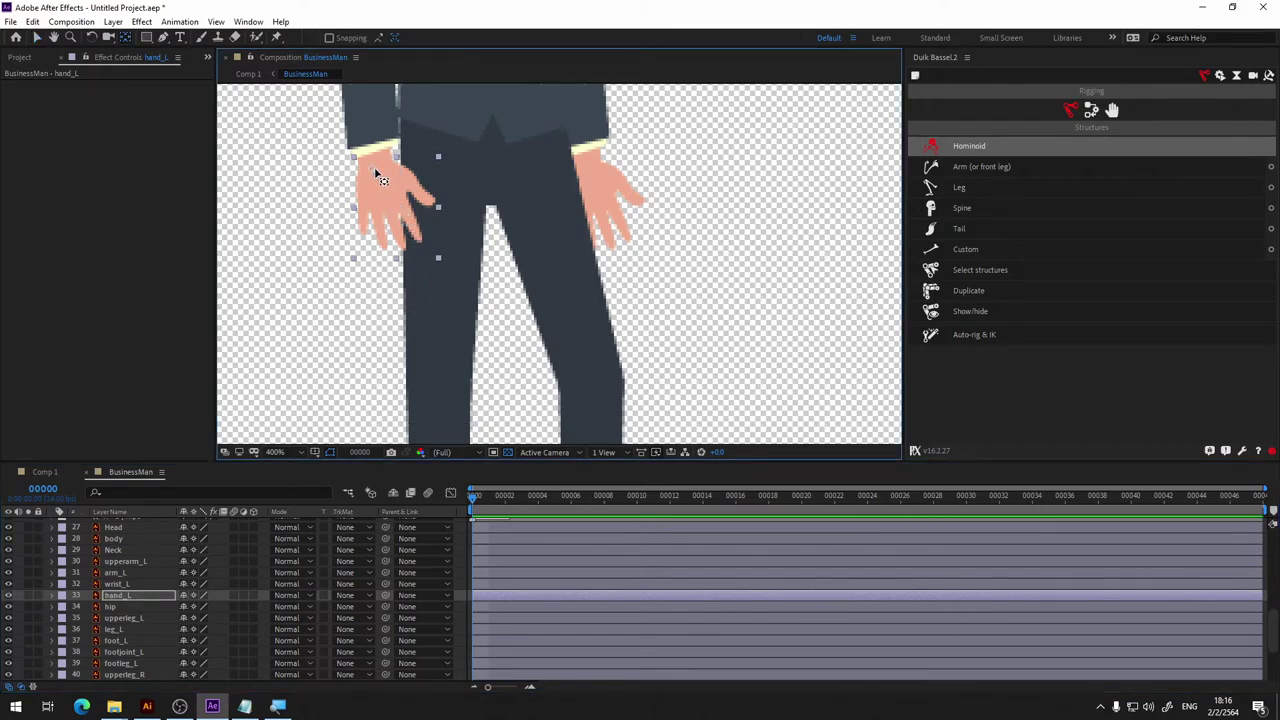
{"action": "key", "text": "v"}
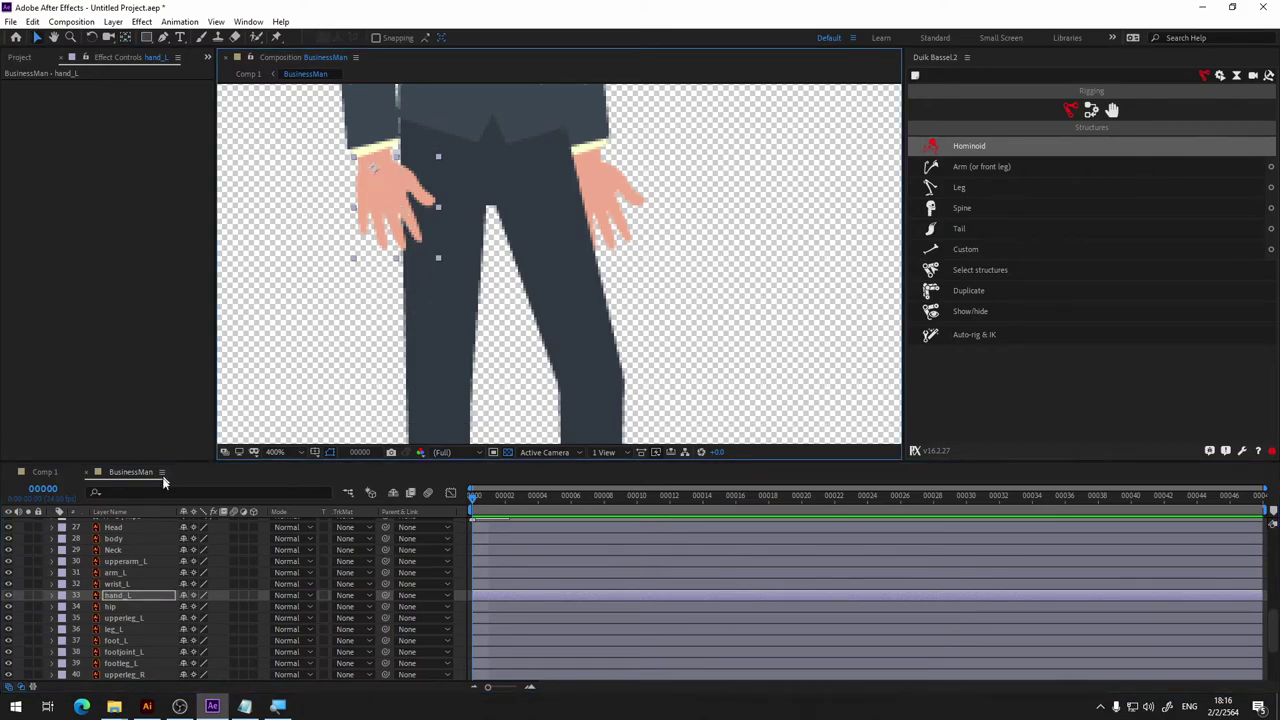
{"action": "left_click", "coordinate": [116, 585]}
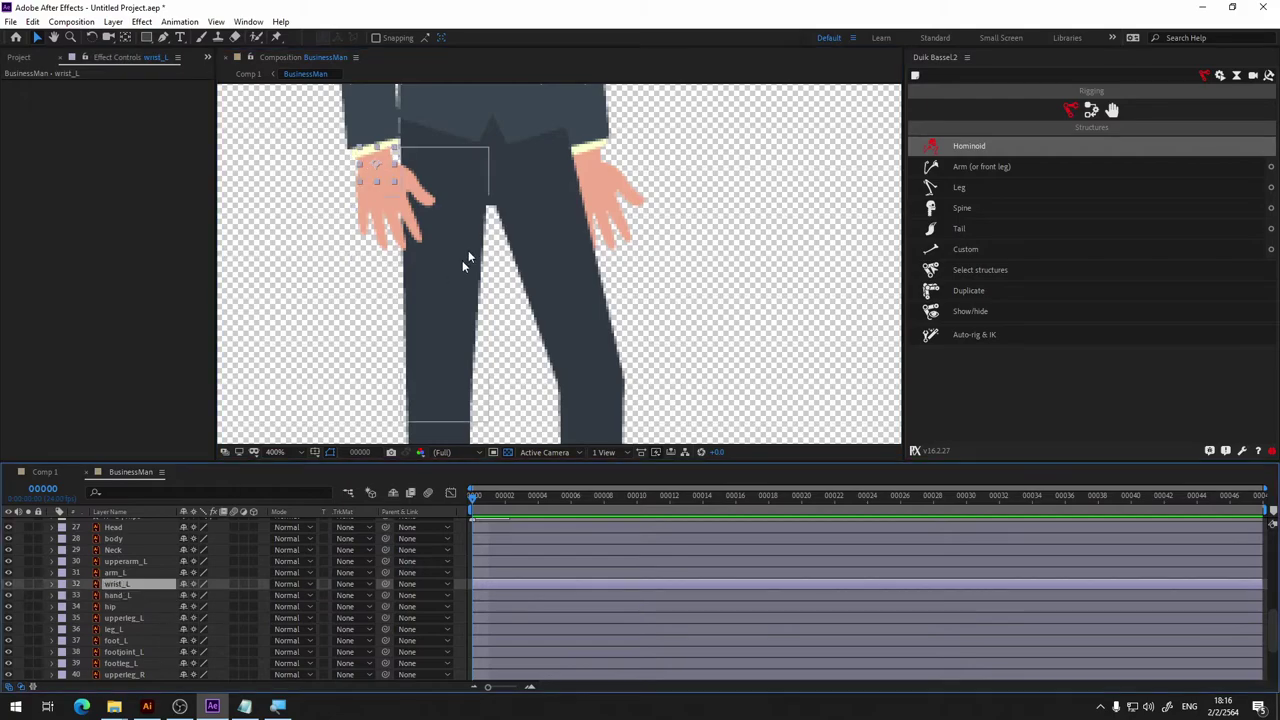
Move the arm_L pivot up to the left elbow.
{"action": "left_click", "coordinate": [109, 573]}
{"action": "left_click_drag", "start_coordinate": [323, 289], "coordinate": [340, 475]}
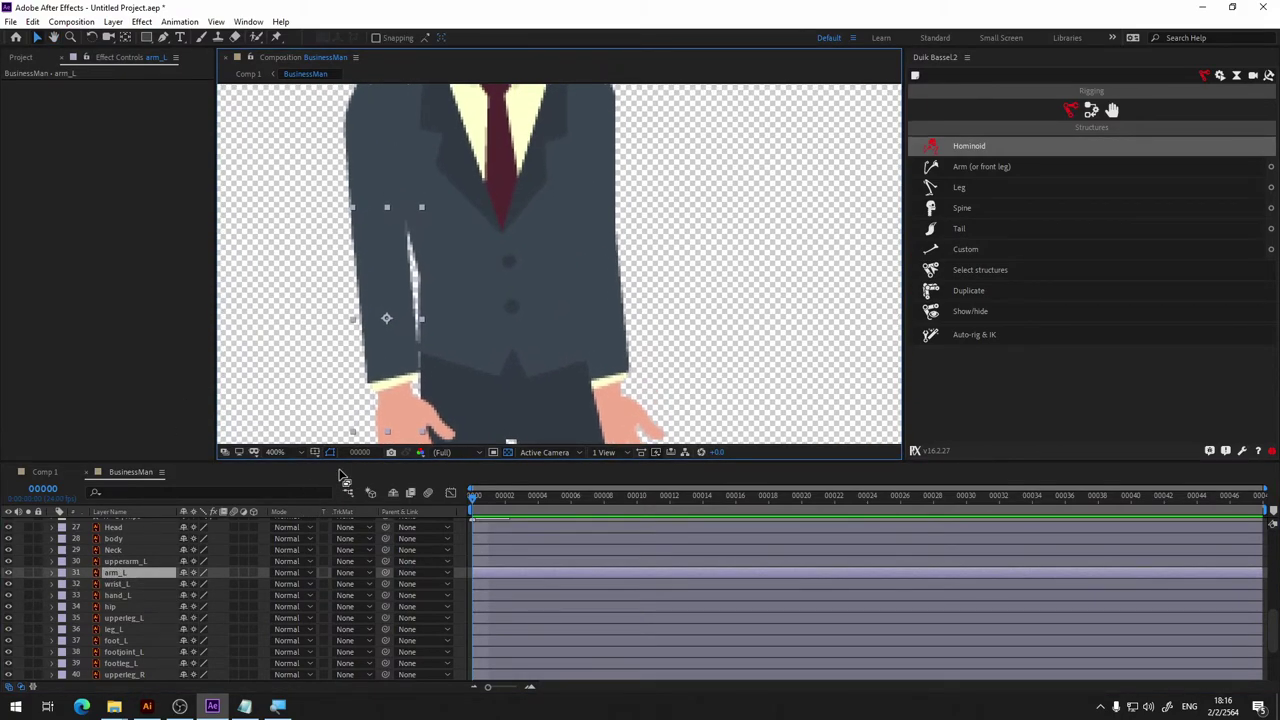
{"action": "key", "text": "y"}
{"action": "left_click_drag", "start_coordinate": [386, 318], "coordinate": [373, 232]}
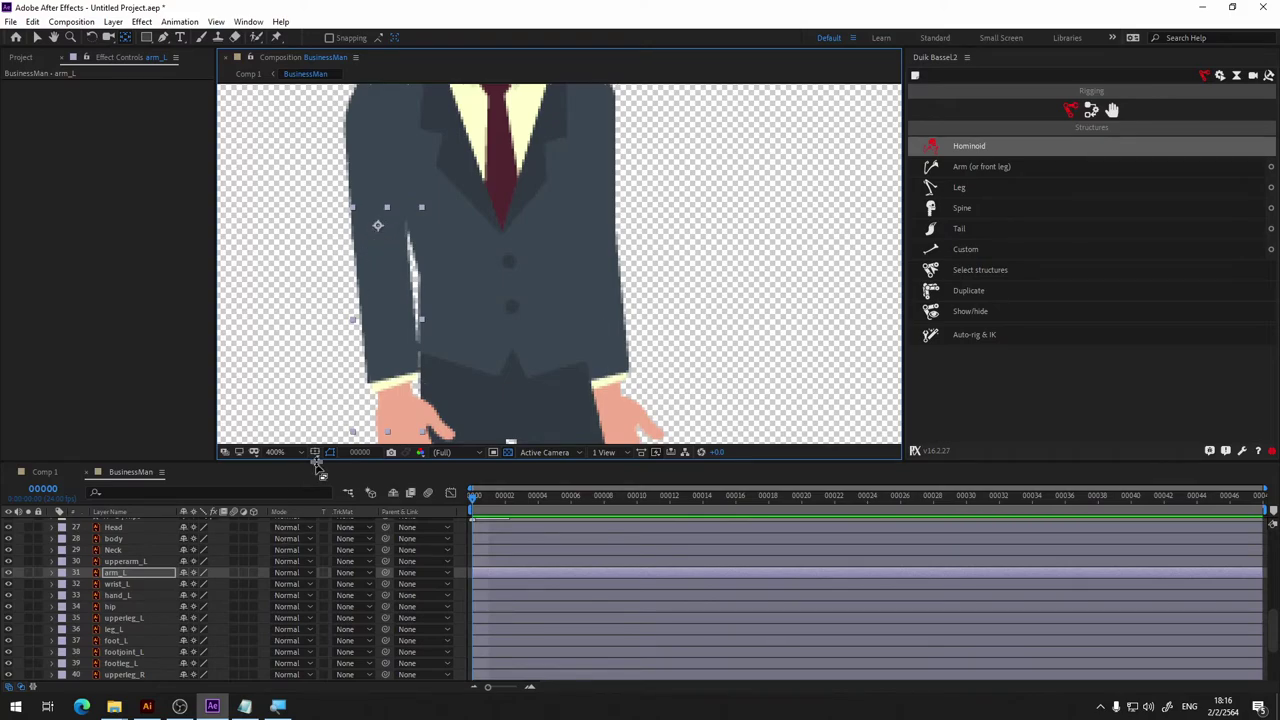
{"action": "key", "text": "v"}
Move the upperarm_L pivot up to the left shoulder.
{"action": "left_click", "coordinate": [125, 561]}
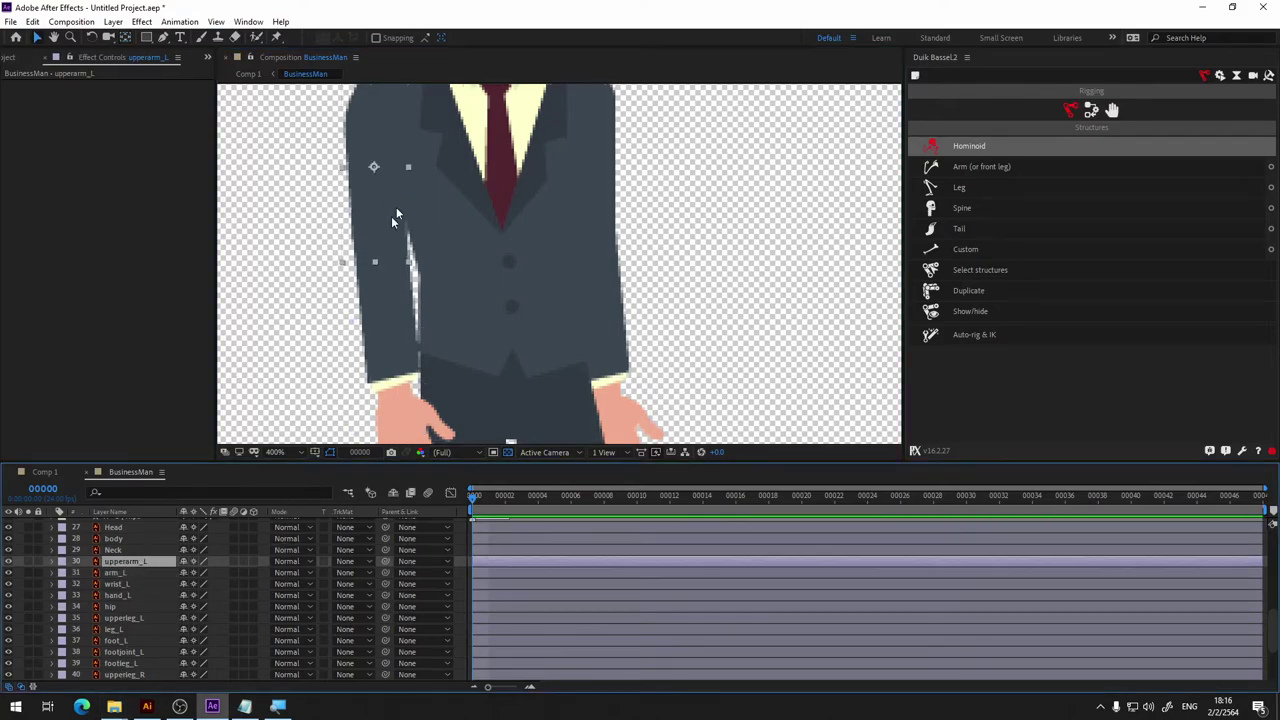
{"action": "scroll", "coordinate": [360, 260], "scroll_direction": "up", "scroll_amount": 3}
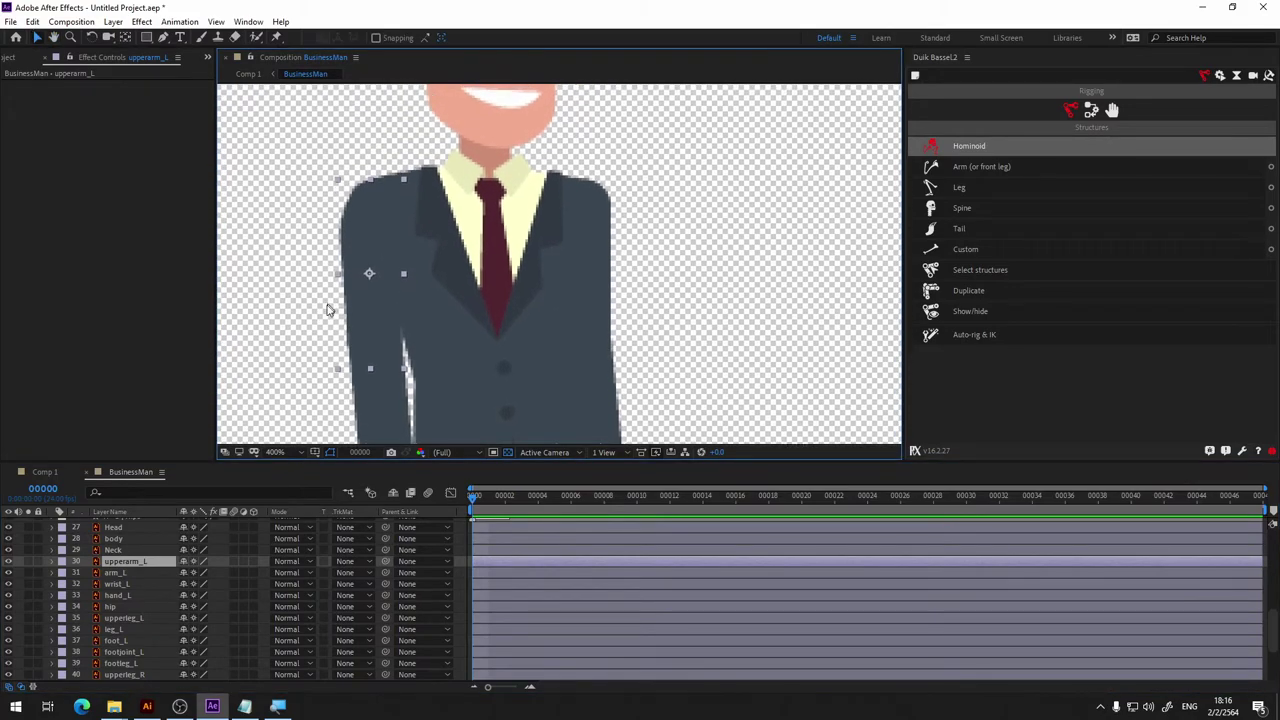
{"action": "key", "text": "y"}
{"action": "left_click_drag", "start_coordinate": [368, 270], "coordinate": [369, 213]}
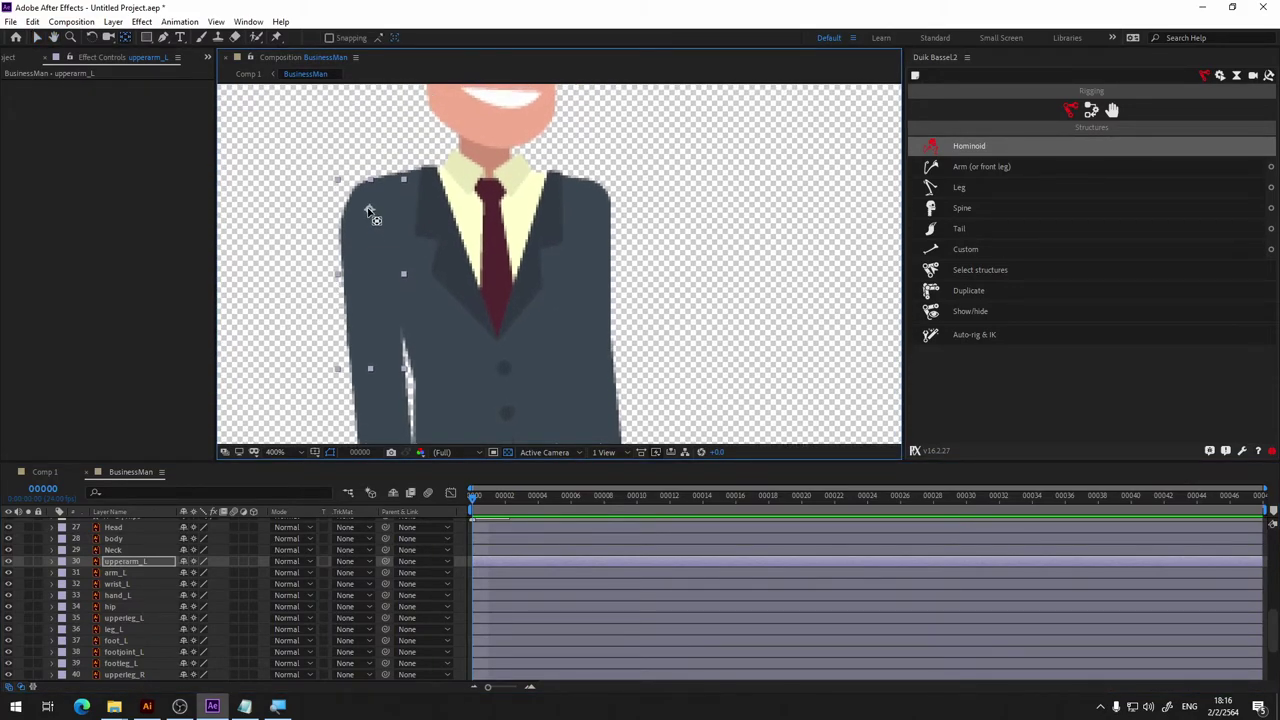
{"action": "key", "text": "v"}
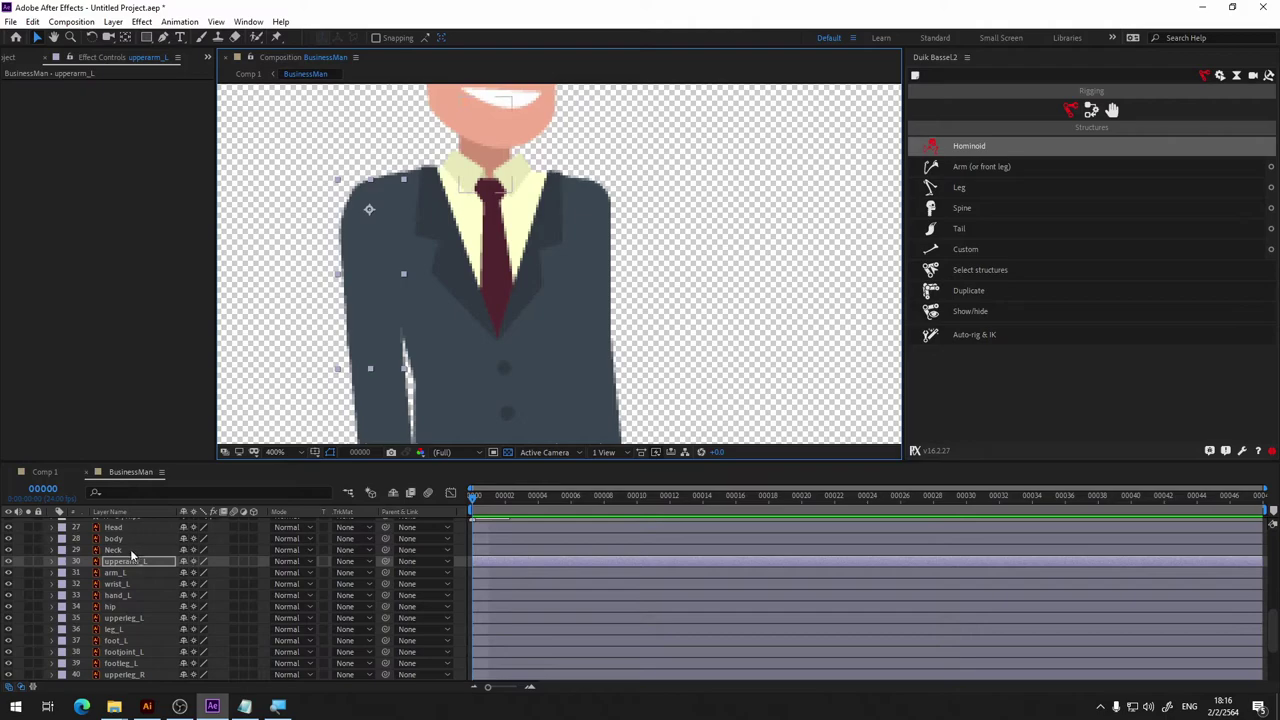
Nudge the Neck layer's pivot to the base of the neck above the tie knot.
{"action": "left_click", "coordinate": [130, 549]}
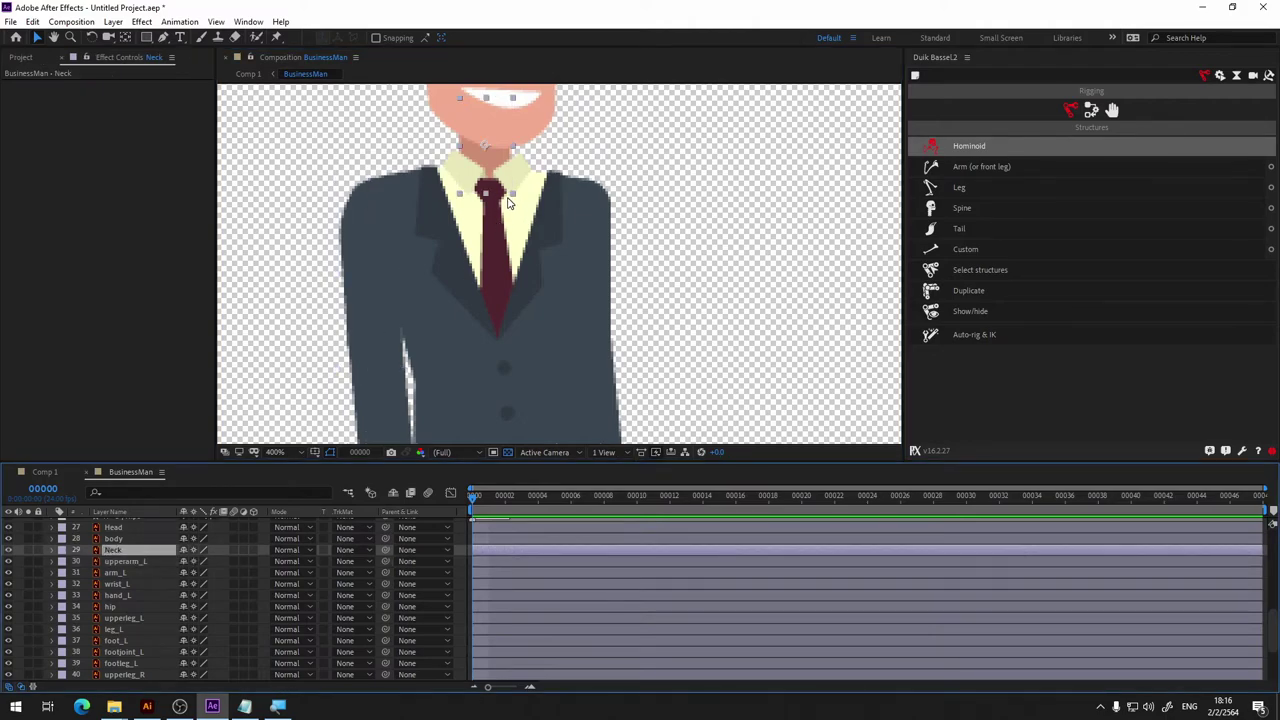
{"action": "key", "text": "y"}
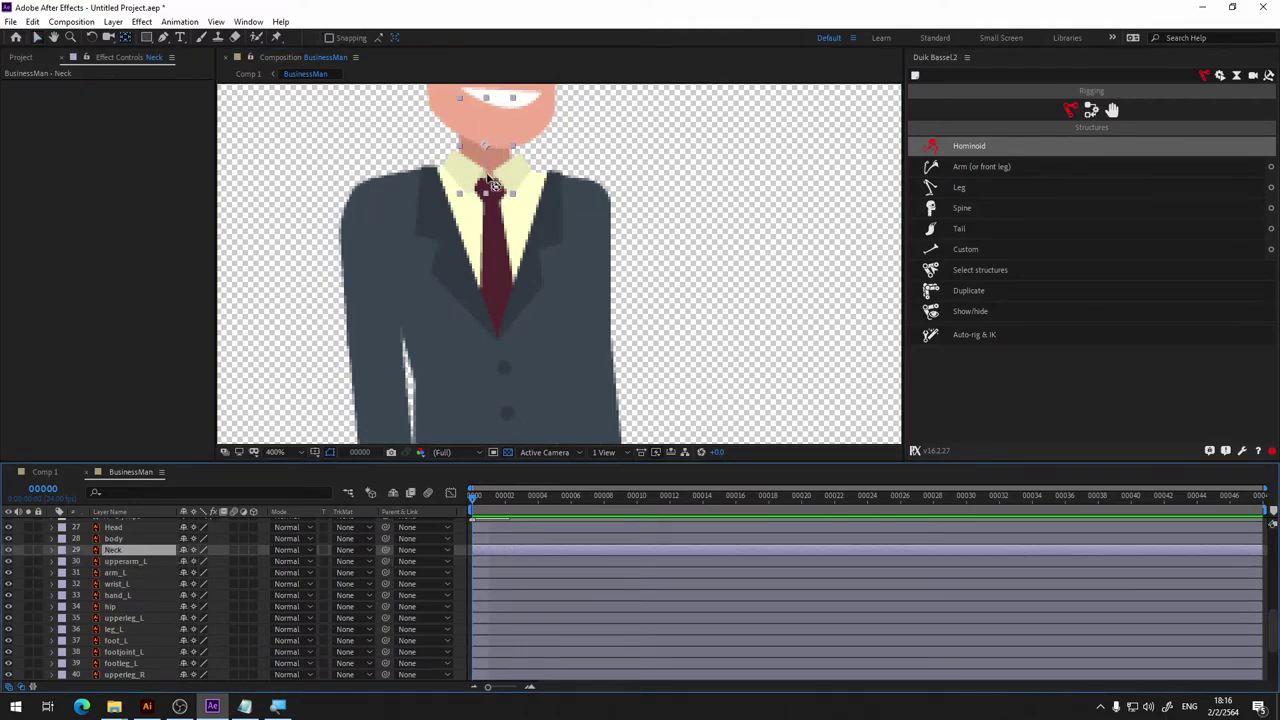
{"action": "left_click_drag", "start_coordinate": [493, 173], "coordinate": [497, 178]}
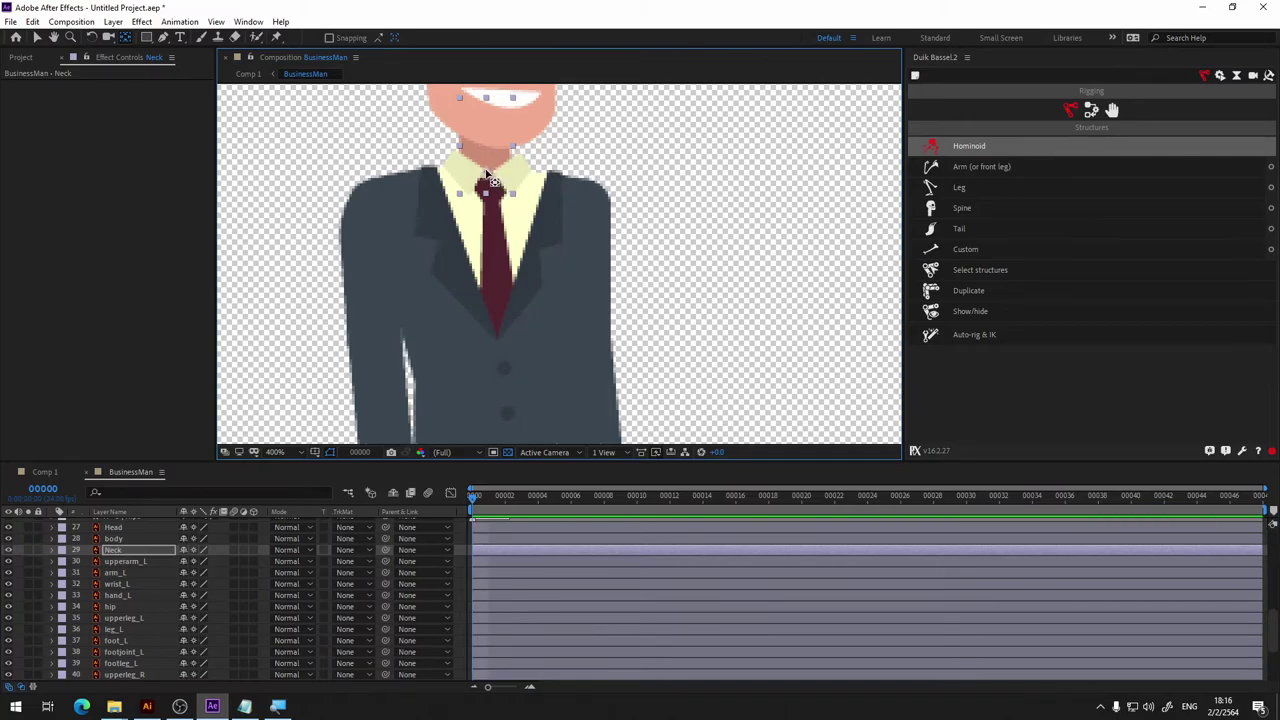
{"action": "key", "text": "v"}
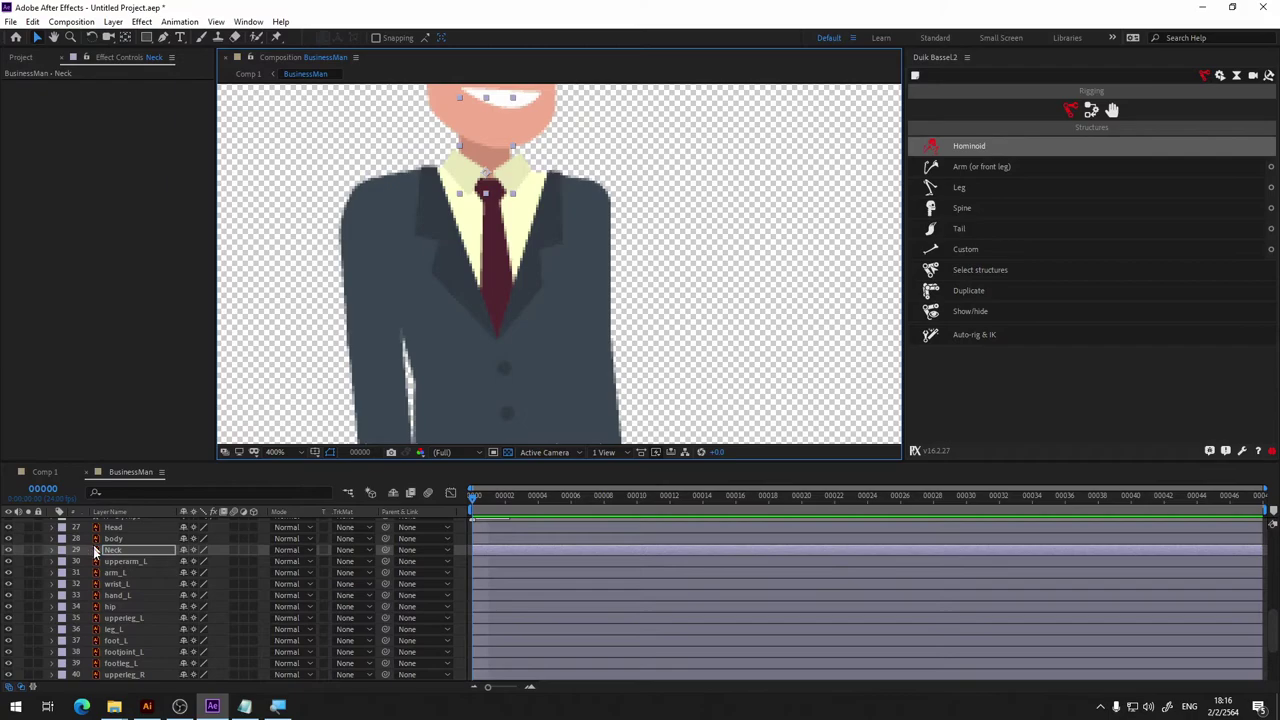
{"action": "left_click", "coordinate": [115, 540]}
{"action": "mouse_move", "coordinate": [542, 400]}
{"action": "left_mouse_down"}
{"action": "mouse_move", "coordinate": [474, 236]}
{"action": "mouse_move", "coordinate": [505, 350]}
{"action": "left_mouse_up"}
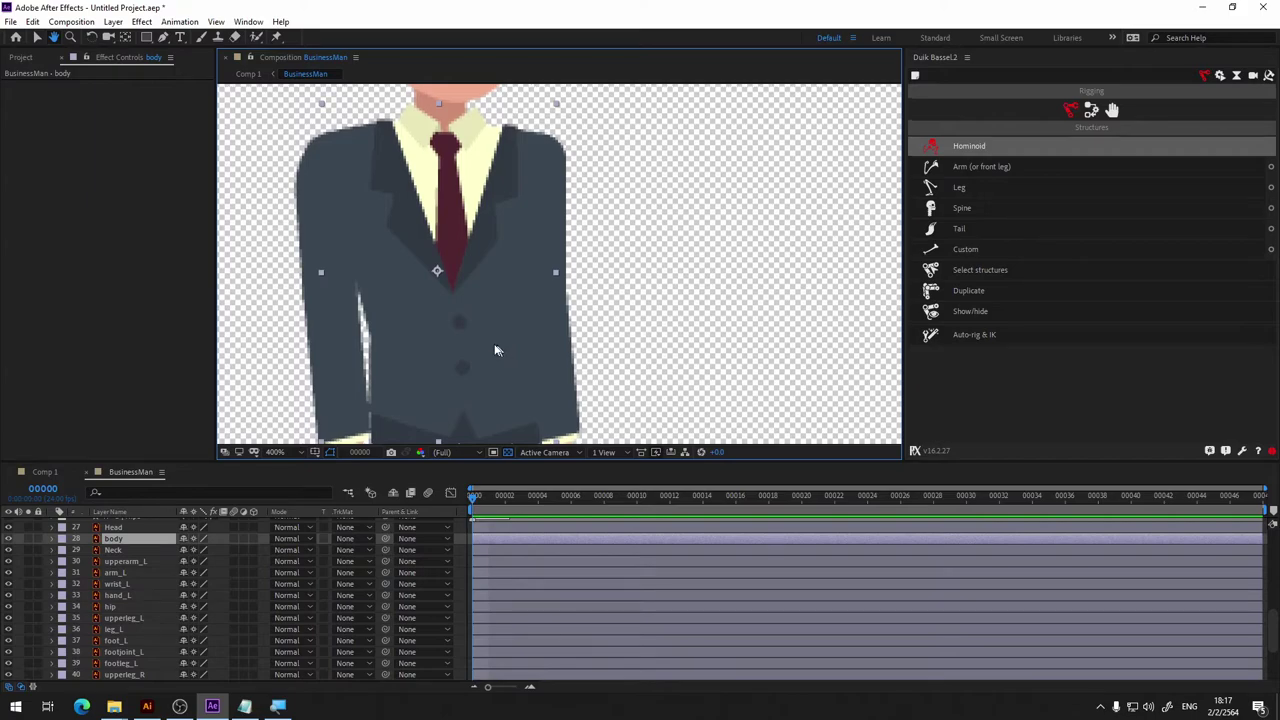
Lower the body layer's pivot toward the waist.
{"action": "key", "text": "y"}
{"action": "left_click_drag", "start_coordinate": [451, 288], "coordinate": [460, 410]}
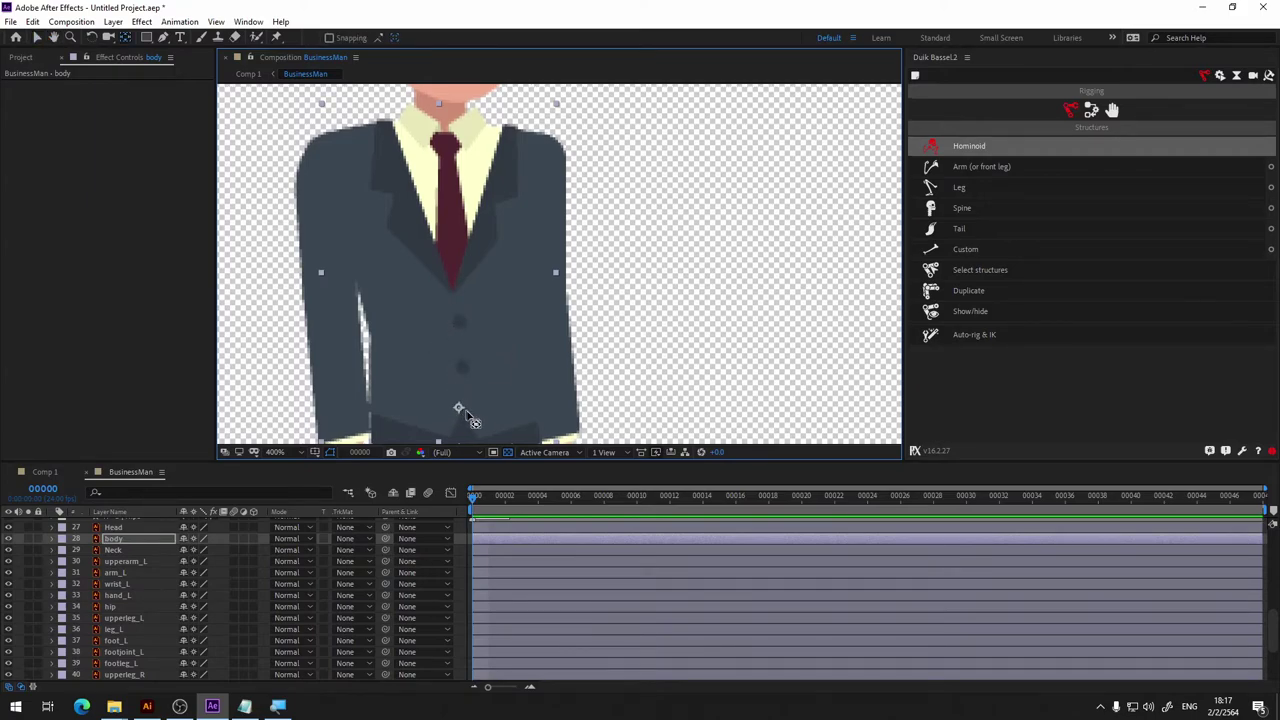
{"action": "key", "text": "v"}
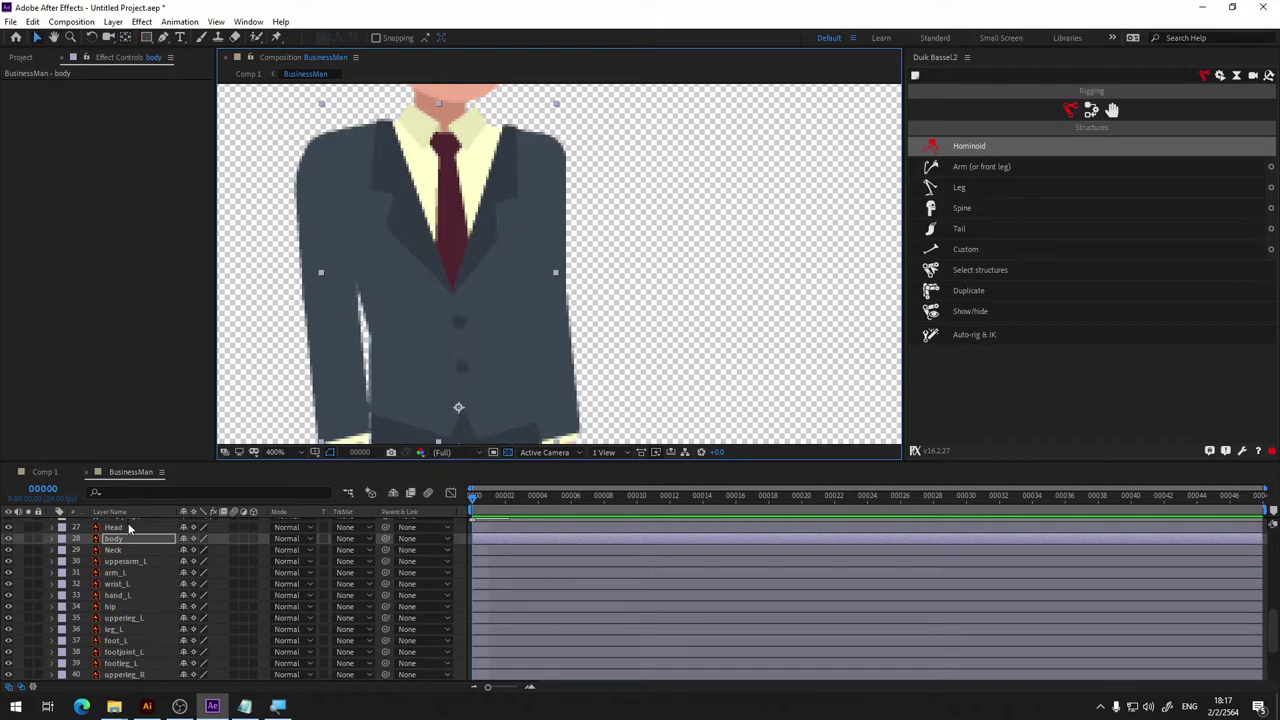
Move the Head layer's pivot down to the chin.
{"action": "left_click", "coordinate": [128, 527]}
{"action": "left_click_drag", "start_coordinate": [553, 216], "coordinate": [545, 427]}
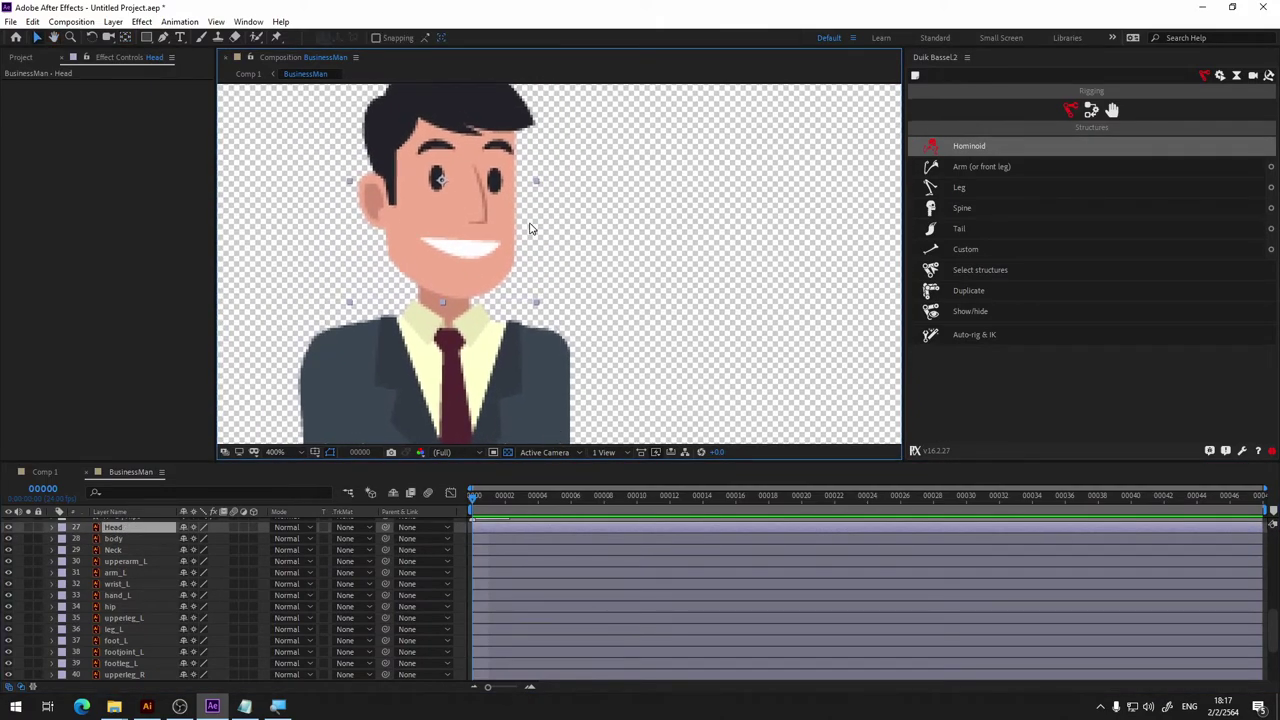
{"action": "key", "text": "y"}
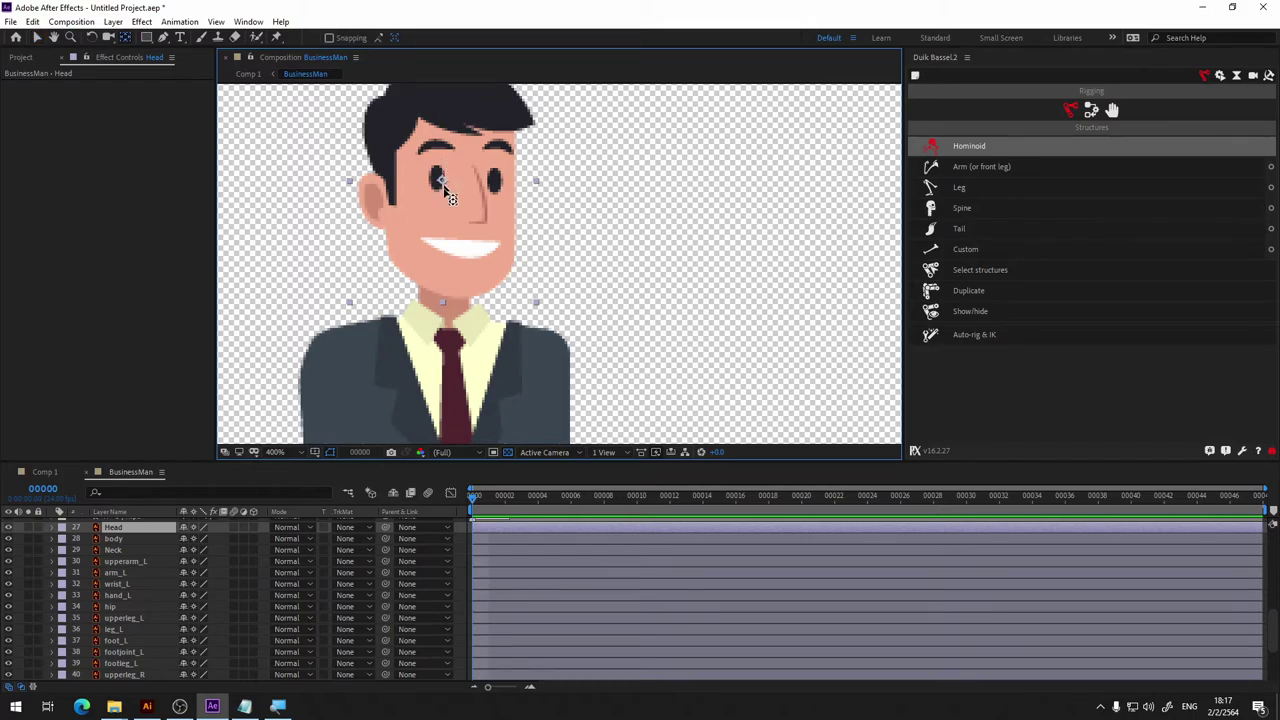
{"action": "left_click_drag", "start_coordinate": [444, 186], "coordinate": [449, 281]}
Lock all artwork layers from Head down to Shadow.
{"action": "key", "text": "v"}
{"action": "scroll", "coordinate": [110, 615], "scroll_direction": "up", "scroll_amount": 3}
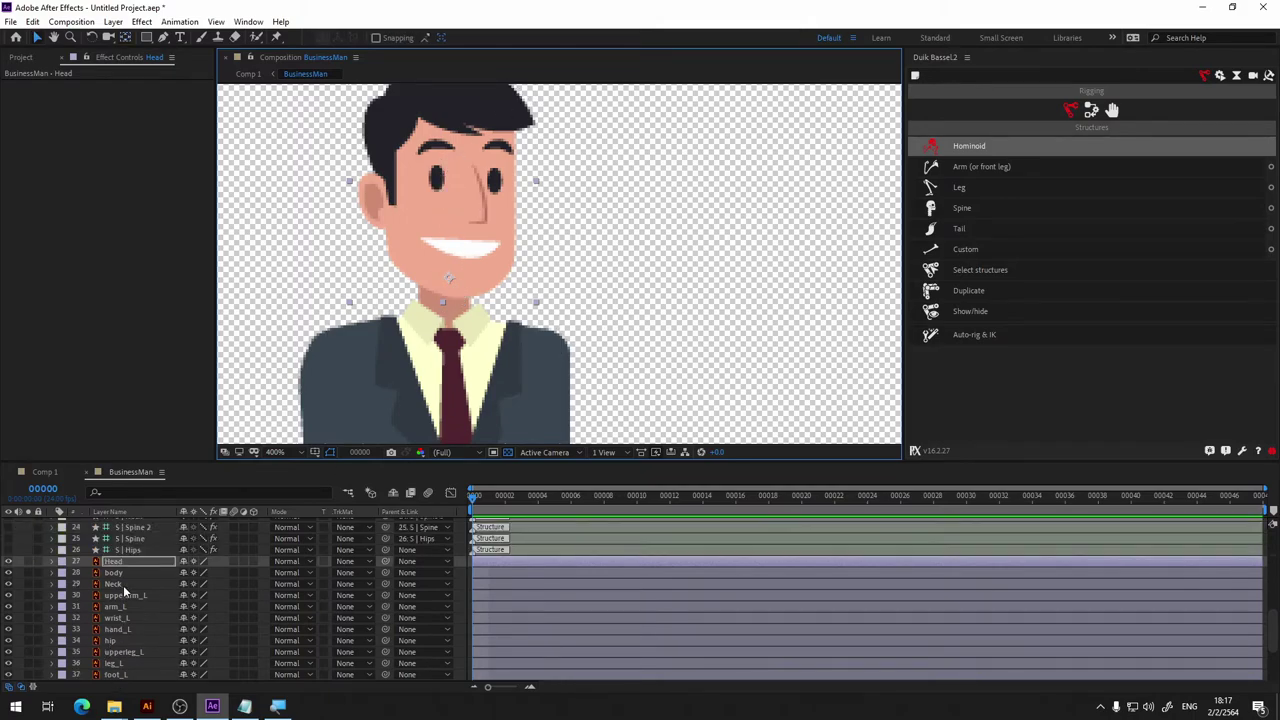
{"action": "scroll", "coordinate": [128, 610], "scroll_direction": "up", "scroll_amount": 3}
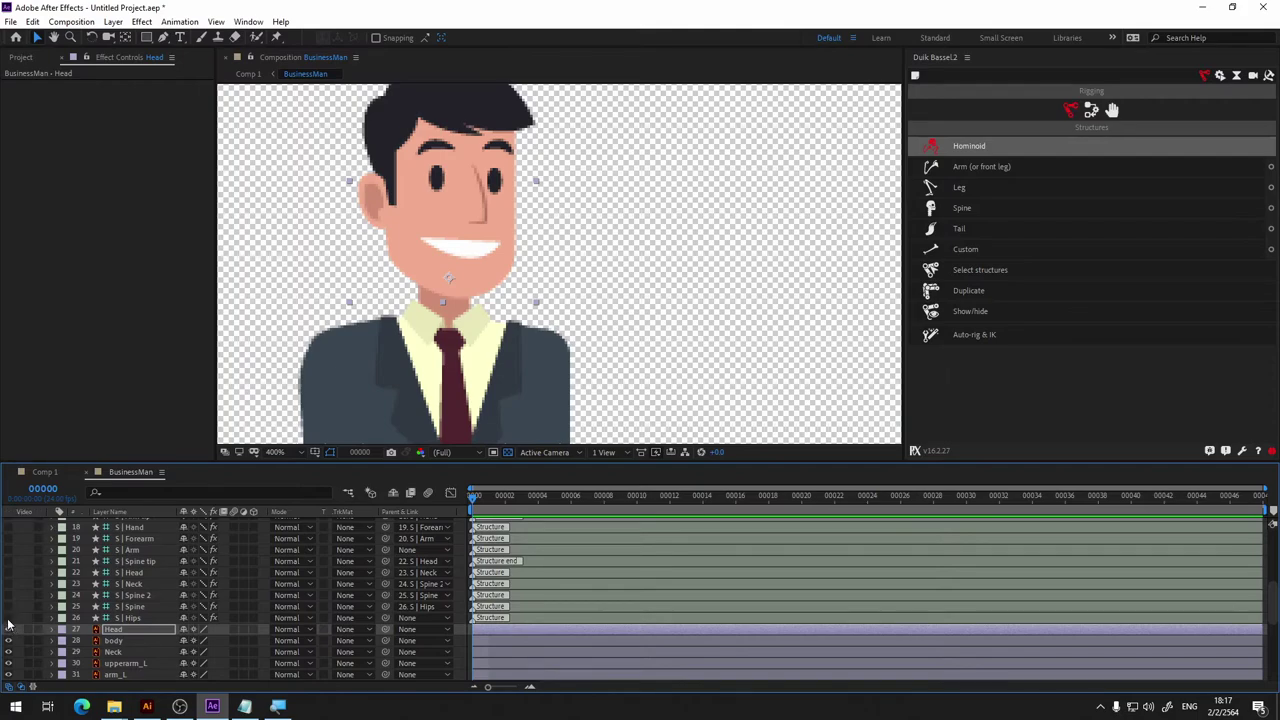
{"action": "scroll", "coordinate": [42, 630], "scroll_direction": "down", "scroll_amount": 1}
{"action": "scroll", "coordinate": [44, 622], "scroll_direction": "down", "scroll_amount": 2}
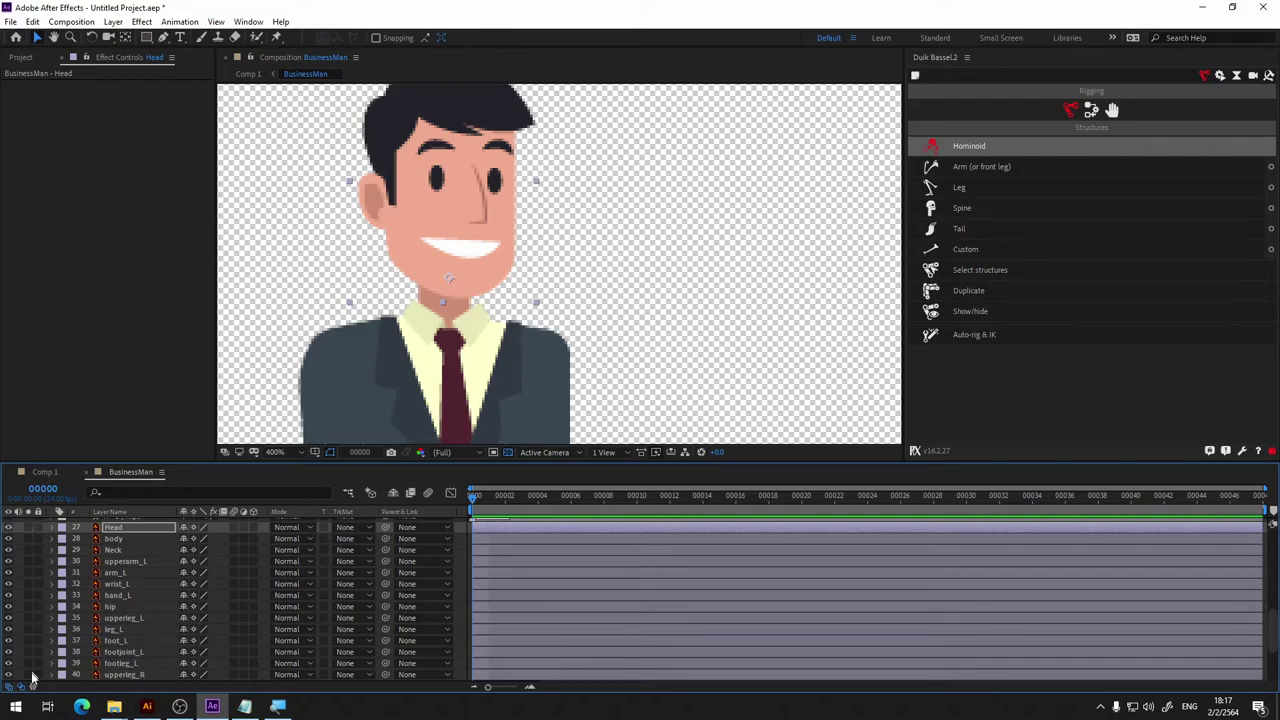
{"action": "left_click", "coordinate": [38, 528]}
{"action": "left_click_drag", "start_coordinate": [40, 584], "coordinate": [40, 674]}
{"action": "scroll", "coordinate": [40, 674], "scroll_direction": "down", "scroll_amount": 3}
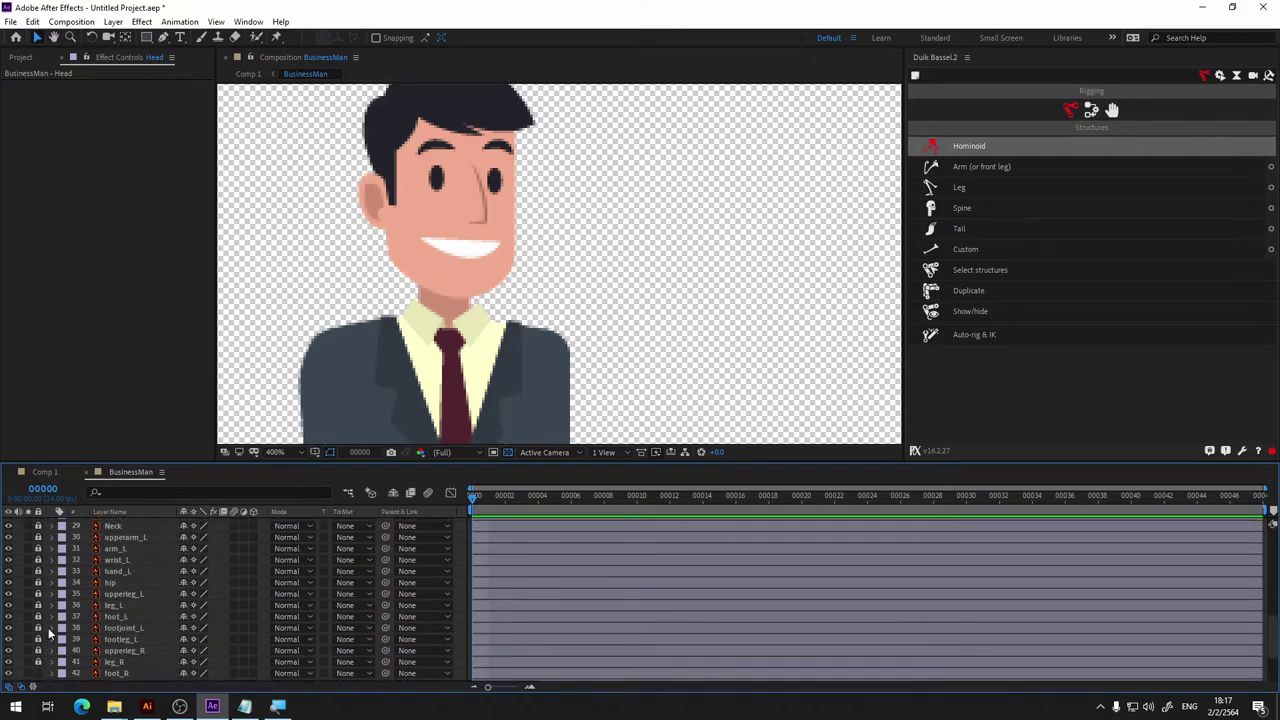
{"action": "left_click_drag", "start_coordinate": [38, 606], "coordinate": [42, 680]}
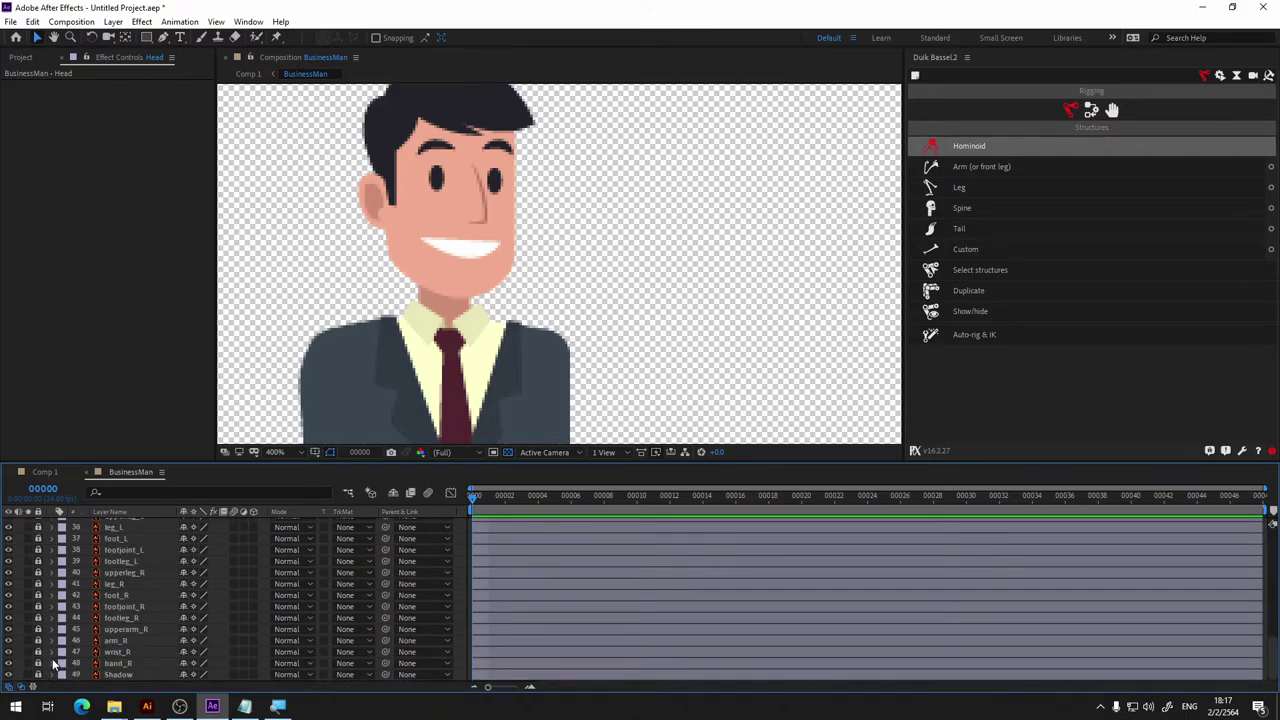
Make all the Duik structure layers visible again.
{"action": "scroll", "coordinate": [50, 620], "scroll_direction": "up", "scroll_amount": 6}
{"action": "scroll", "coordinate": [24, 626], "scroll_direction": "up", "scroll_amount": 1}
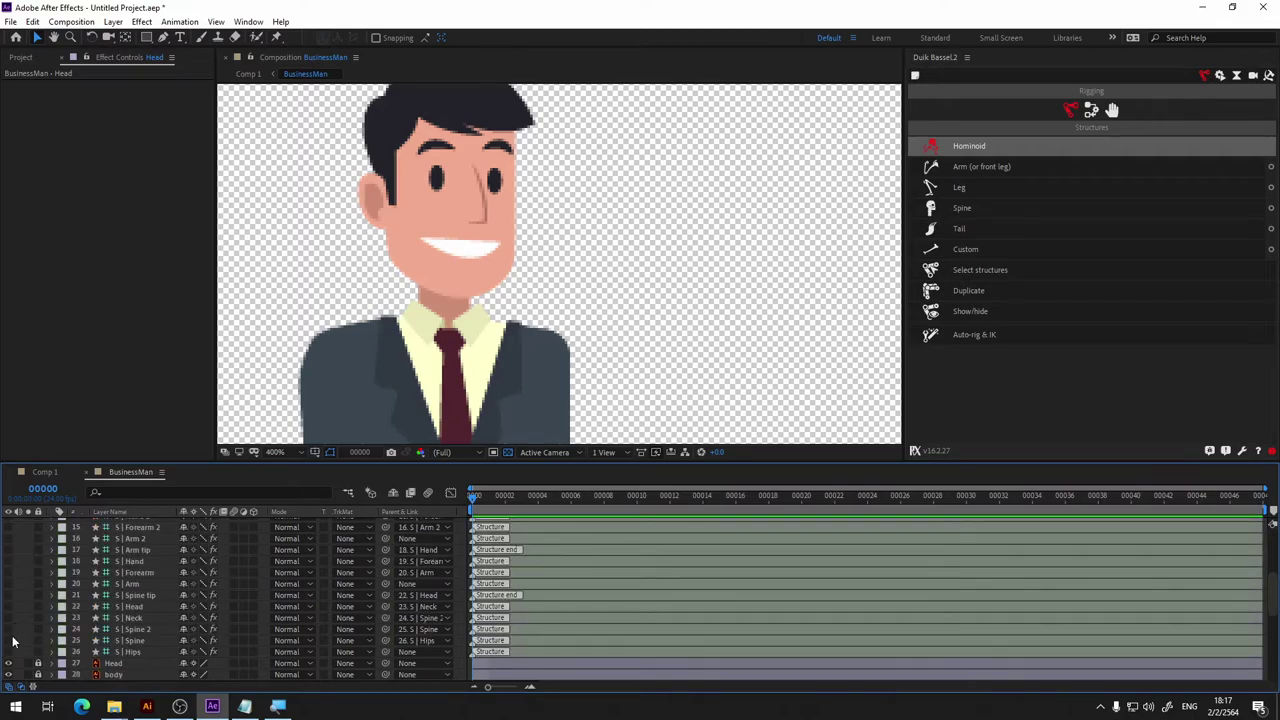
{"action": "left_click_drag", "start_coordinate": [6, 668], "coordinate": [8, 522]}
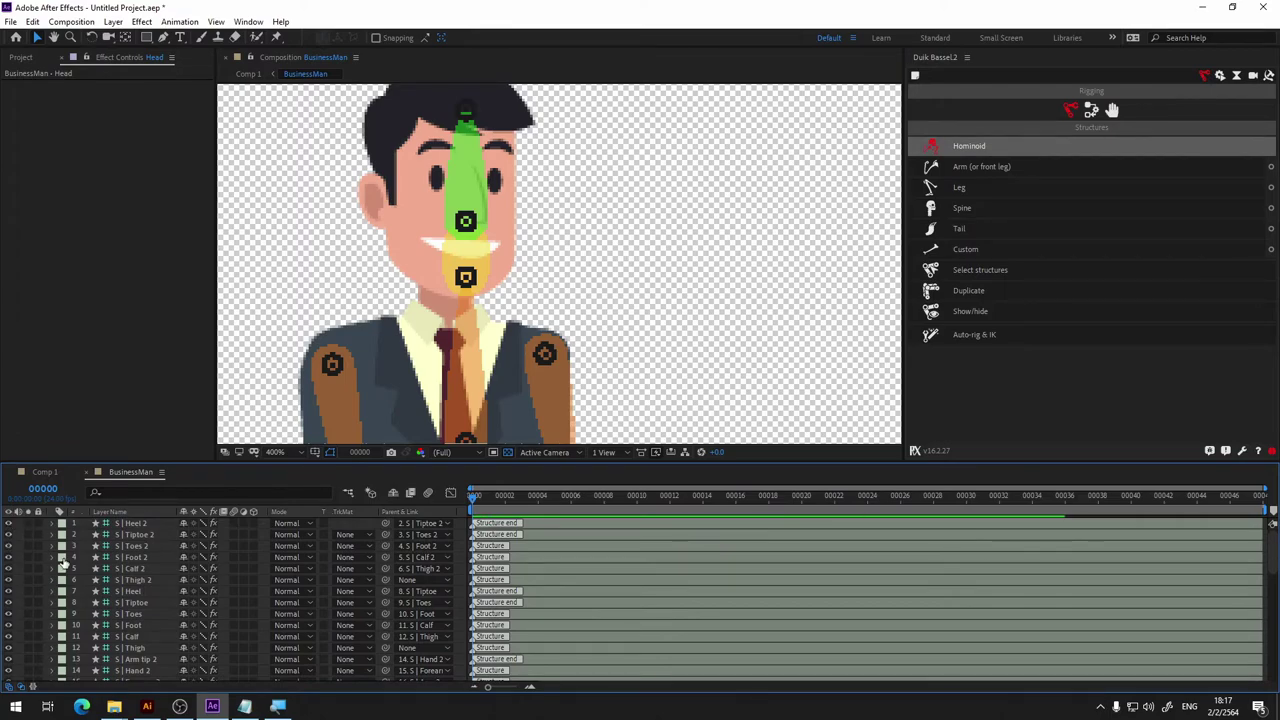
{"action": "scroll", "coordinate": [588, 366], "scroll_direction": "down", "scroll_amount": 4}
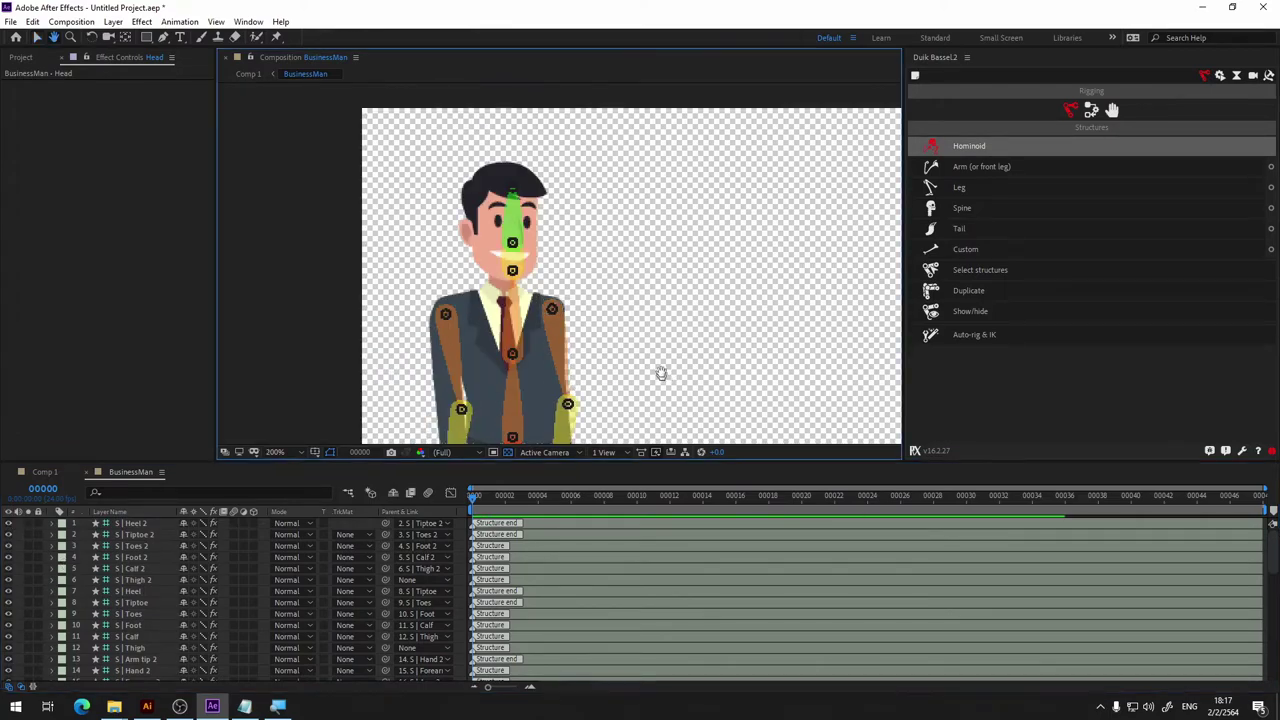
Drag the Calf and Calf 2 knee joints onto the character's knees.
{"action": "scroll", "coordinate": [660, 371], "scroll_direction": "up", "scroll_amount": 2}
{"action": "left_click_drag", "start_coordinate": [677, 160], "coordinate": [723, 246]}
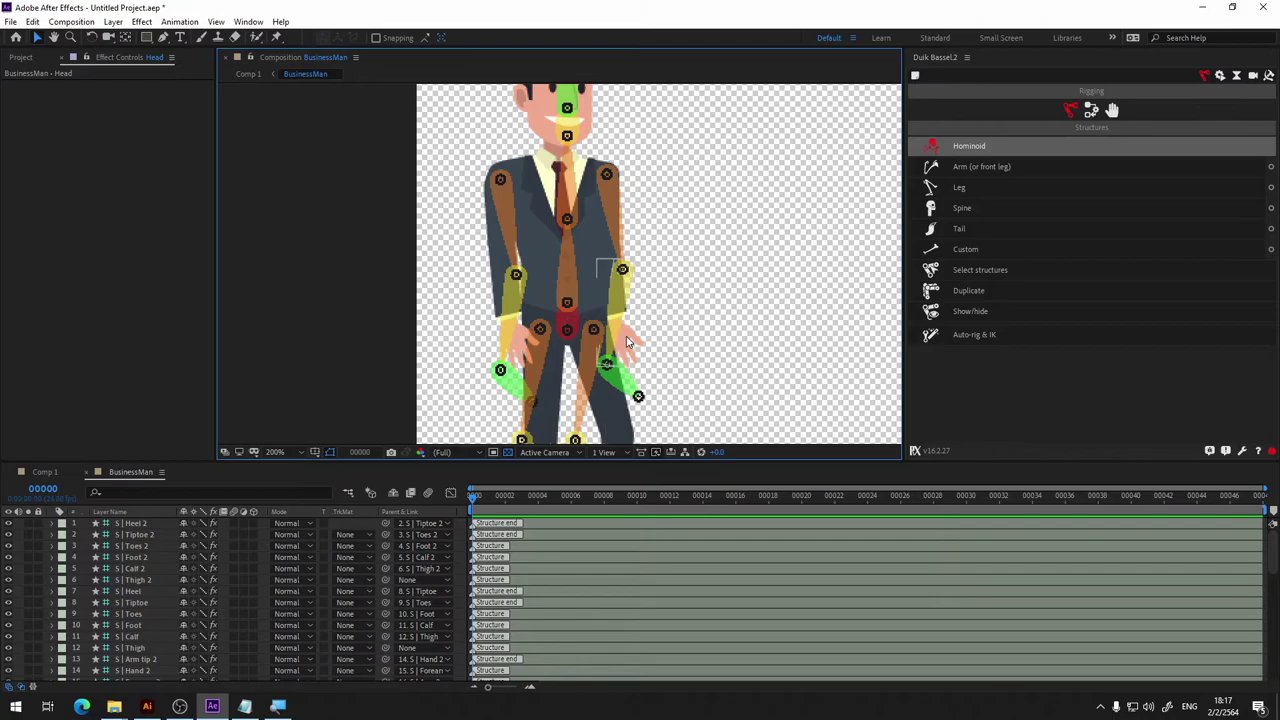
{"action": "left_click_drag", "start_coordinate": [700, 394], "coordinate": [676, 256]}
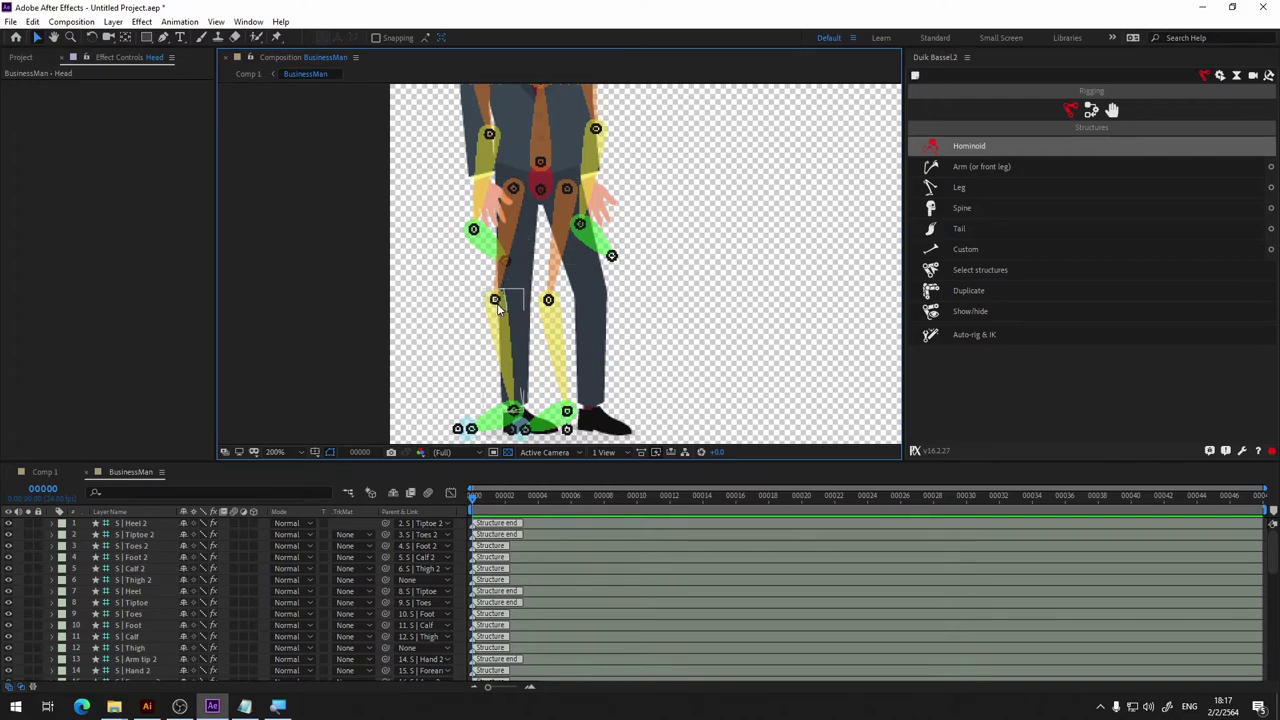
{"action": "left_click_drag", "start_coordinate": [494, 301], "coordinate": [513, 292]}
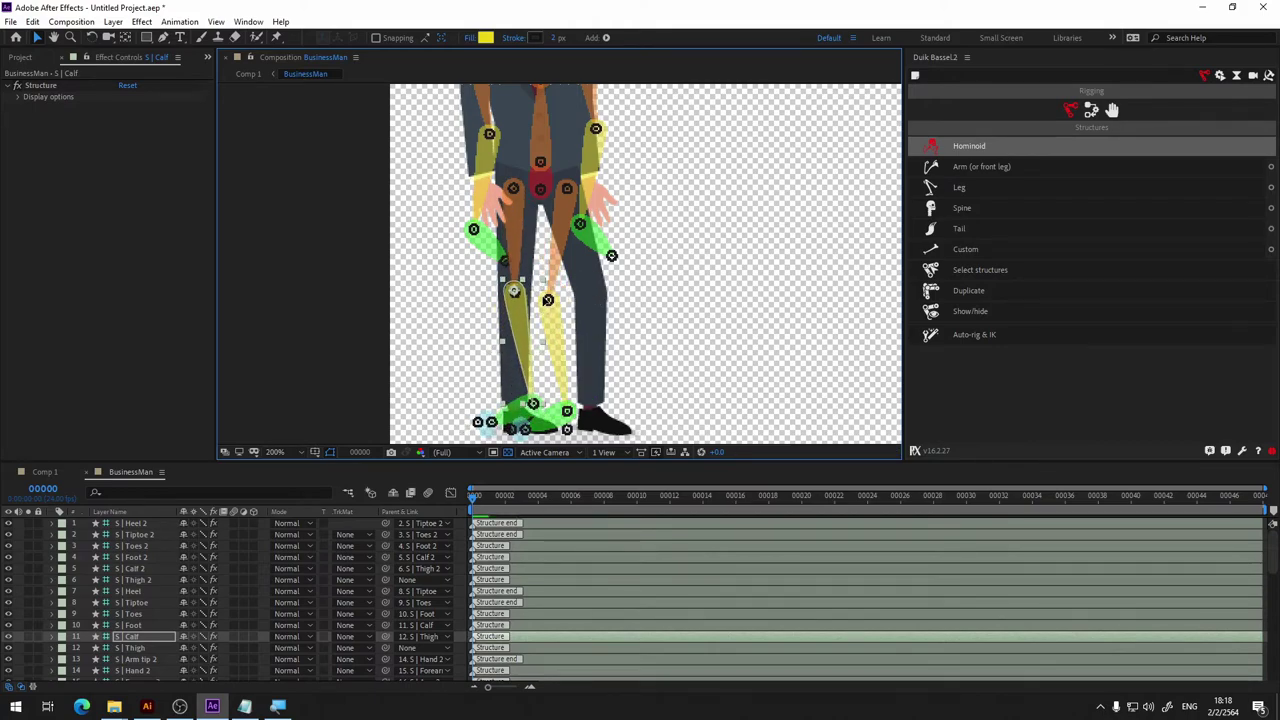
{"action": "left_click", "coordinate": [641, 300]}
{"action": "left_click", "coordinate": [551, 300]}
{"action": "left_click_drag", "start_coordinate": [555, 302], "coordinate": [586, 289]}
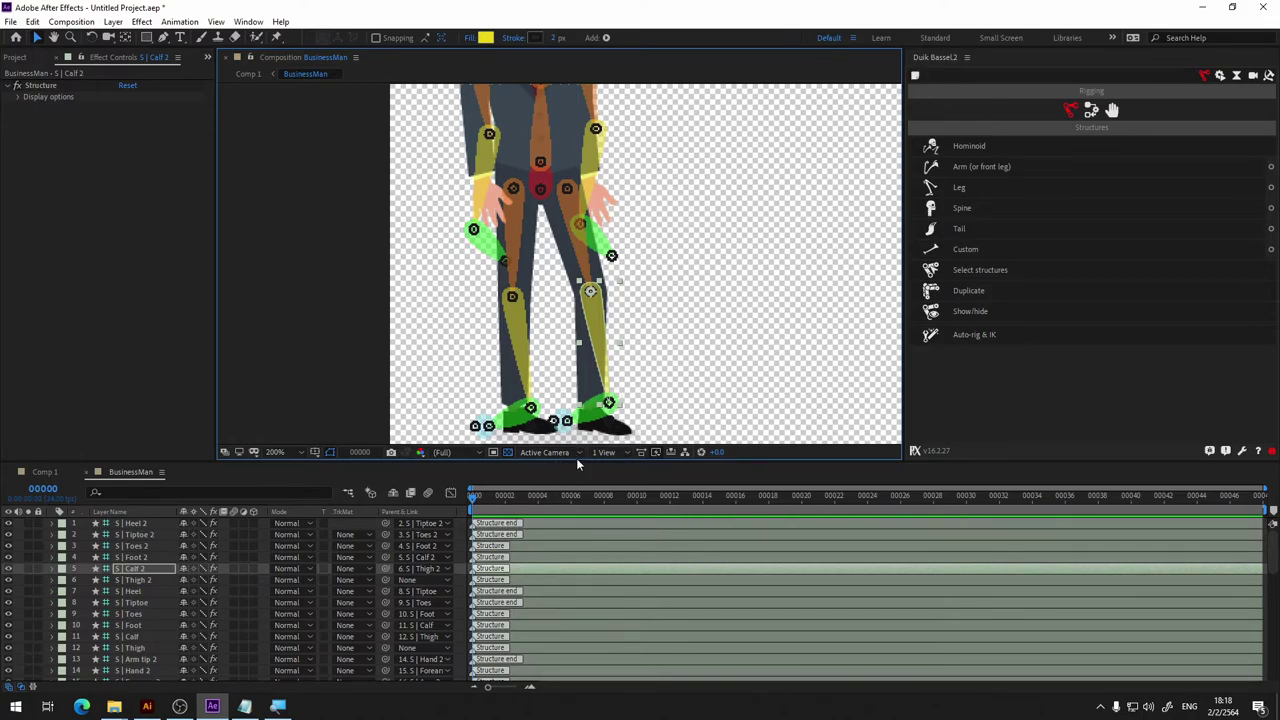
{"action": "left_click", "coordinate": [467, 457]}
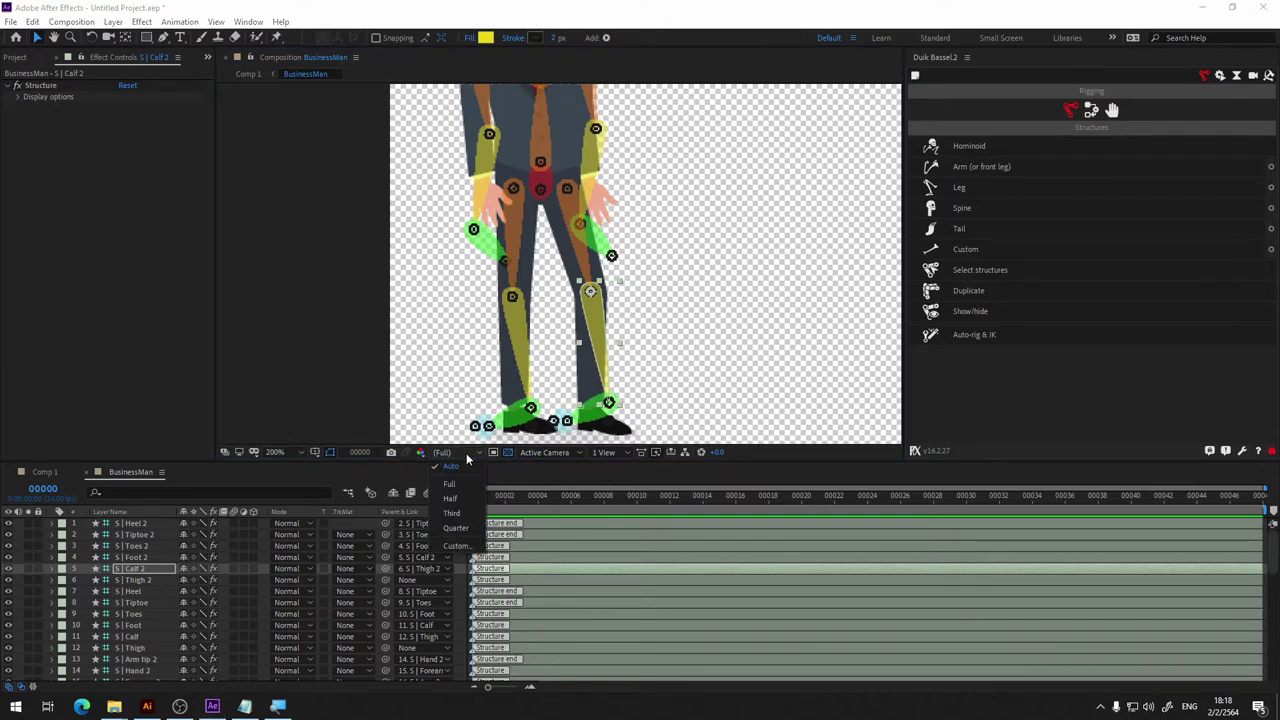
Zoom to 400% on the feet and shift the left Foot structure toward the shoe.
{"action": "left_click", "coordinate": [757, 286]}
{"action": "key", "text": "h"}
{"action": "mouse_move", "coordinate": [680, 331]}
{"action": "left_mouse_down"}
{"action": "mouse_move", "coordinate": [760, 232]}
{"action": "mouse_move", "coordinate": [740, 268]}
{"action": "left_mouse_up"}
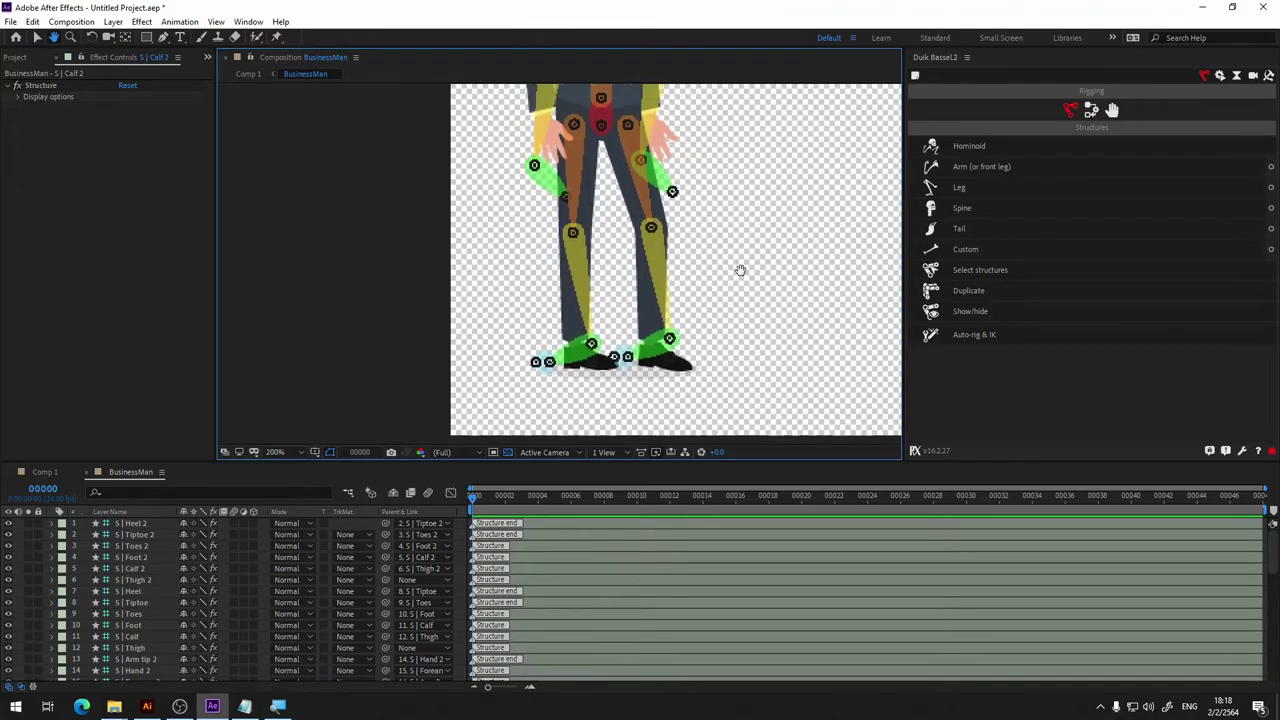
{"action": "key", "text": "v"}
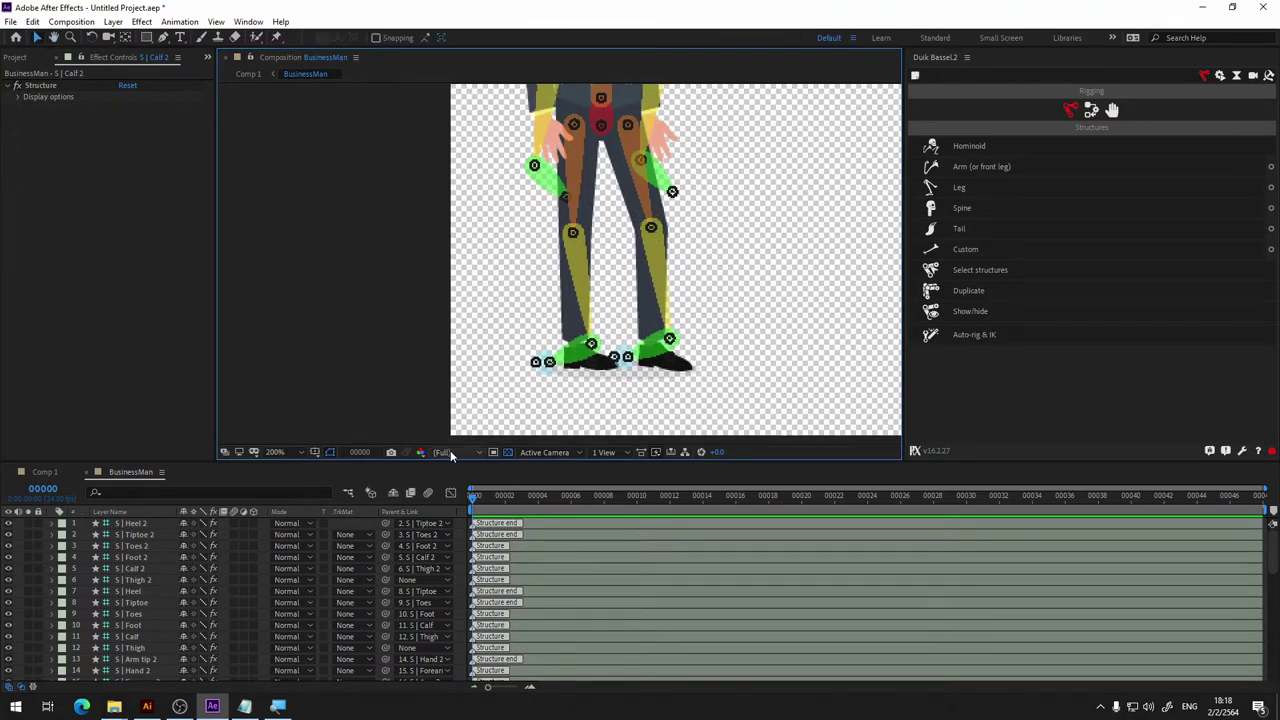
{"action": "key", "text": "period"}
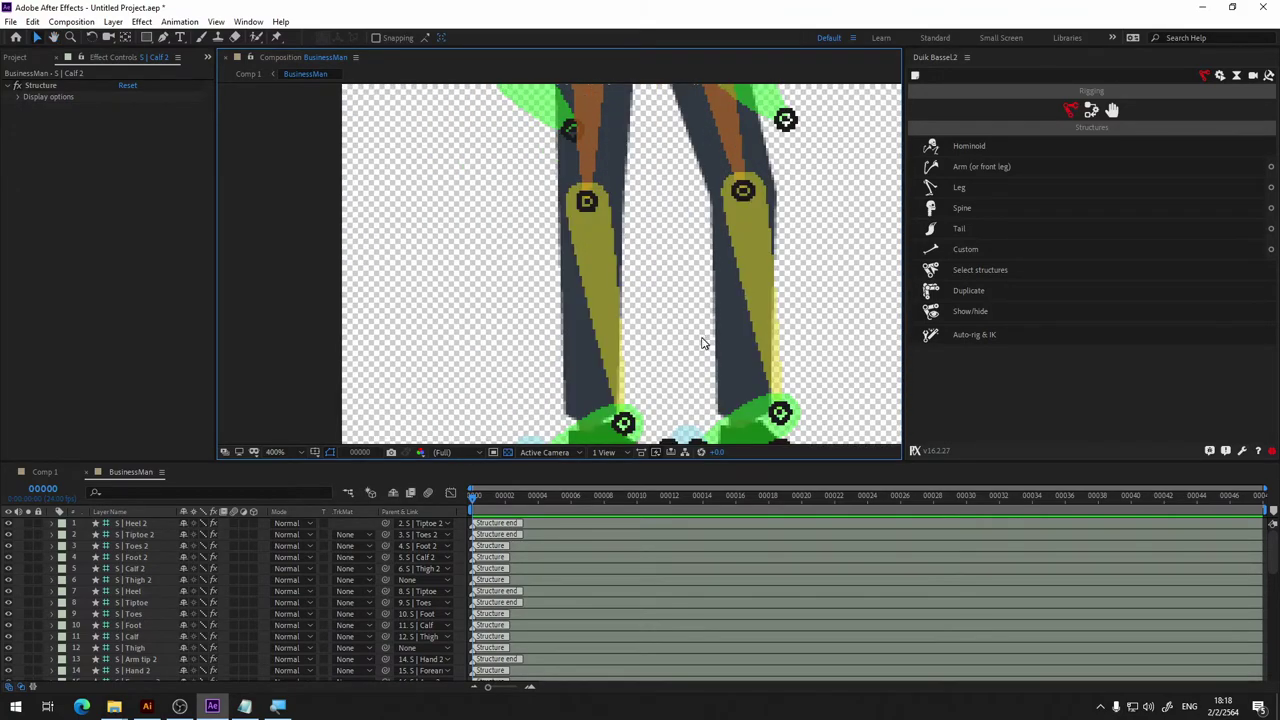
{"action": "key", "text": "h"}
{"action": "left_click_drag", "start_coordinate": [702, 342], "coordinate": [620, 258]}
{"action": "key", "text": "v"}
{"action": "left_click_drag", "start_coordinate": [547, 340], "coordinate": [513, 336]}
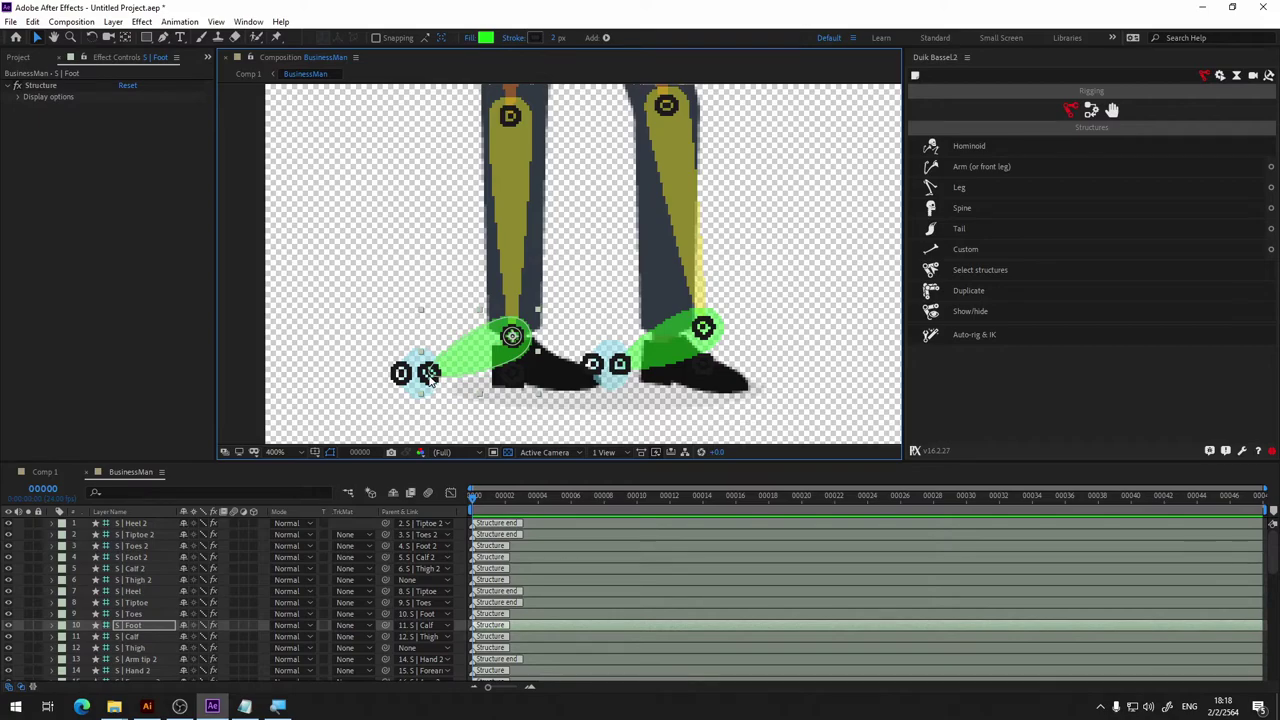
{"action": "left_click_drag", "start_coordinate": [428, 378], "coordinate": [455, 378]}
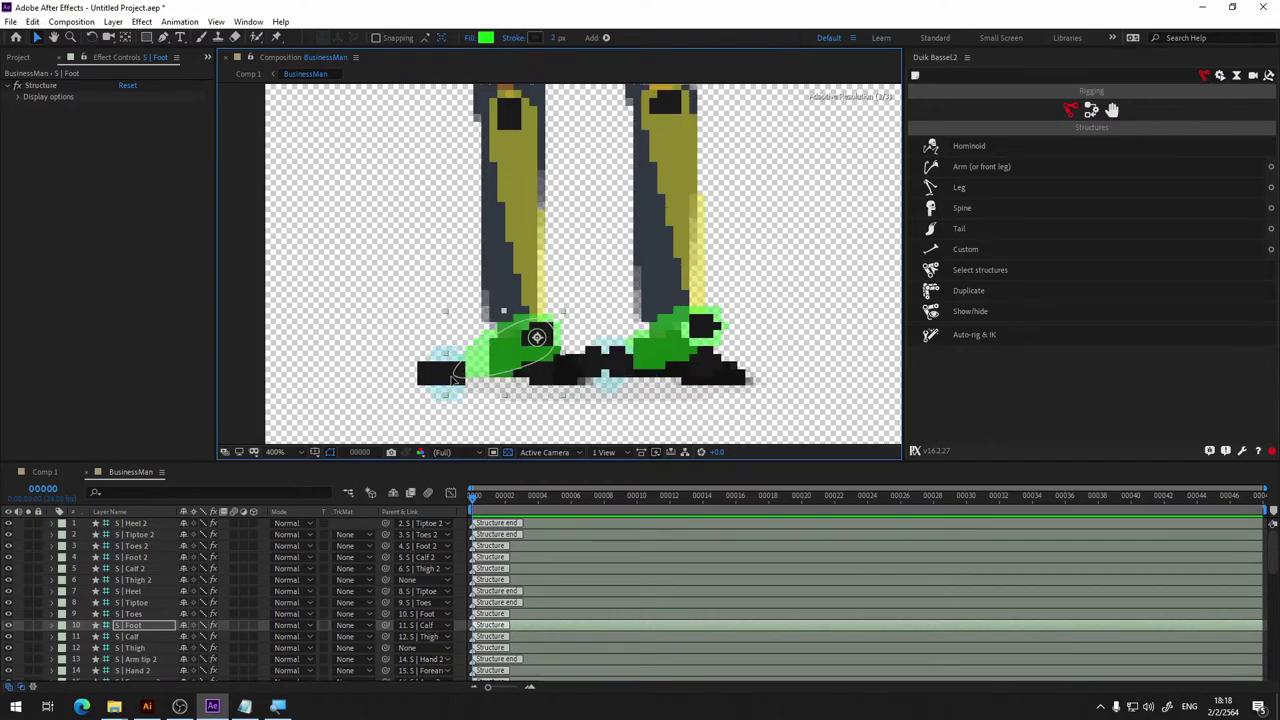
{"action": "key", "text": "ctrl+z"}
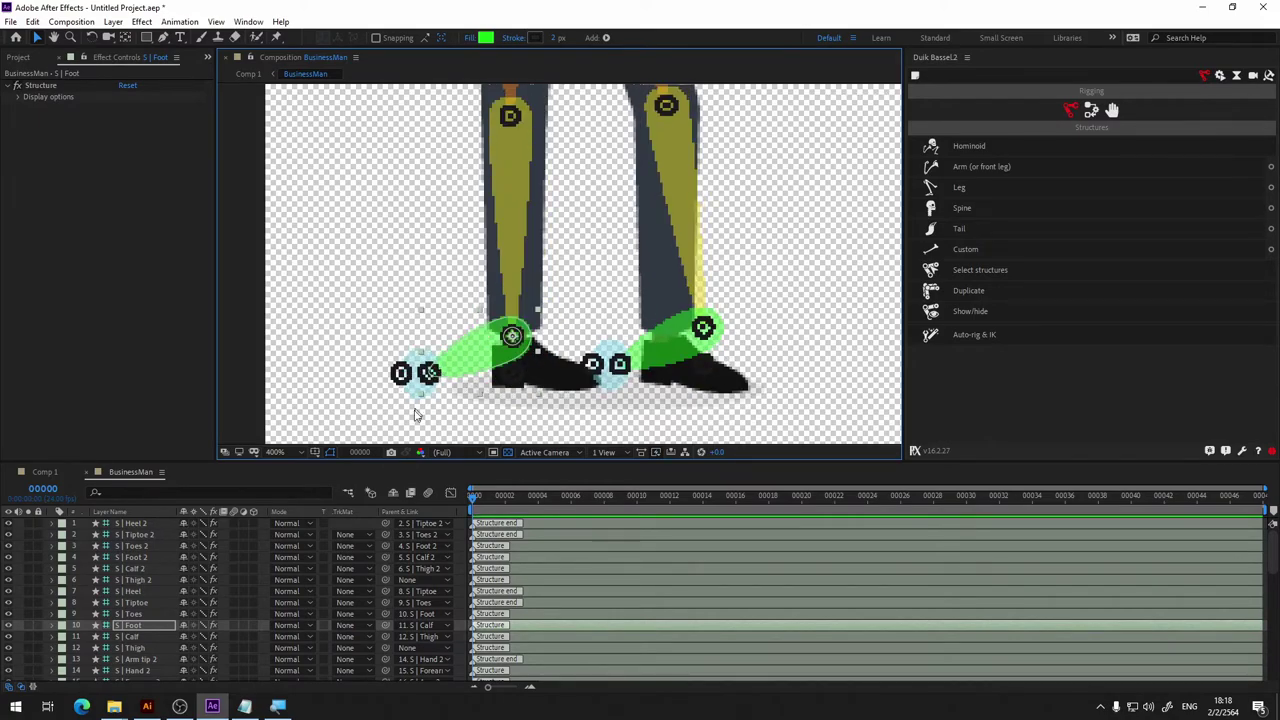
Move the Toes structure onto the left shoe and the Foot 2 structure left.
{"action": "left_click", "coordinate": [427, 375]}
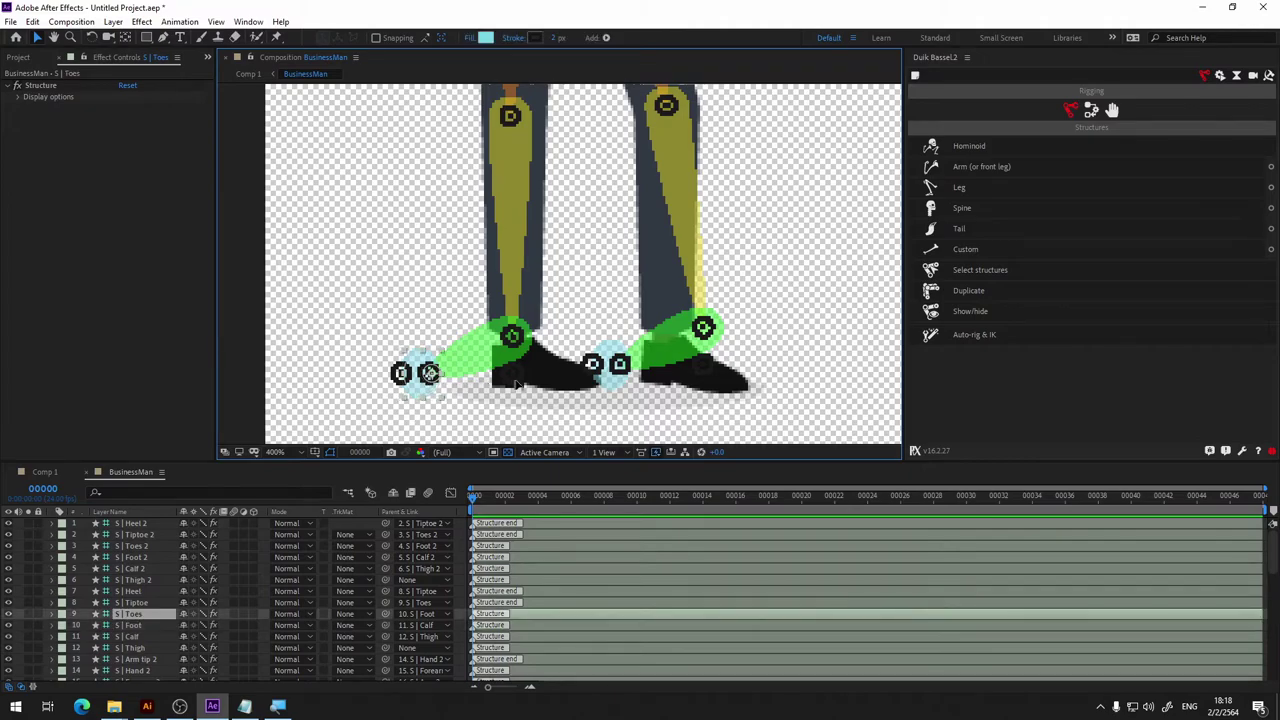
{"action": "left_click_drag", "start_coordinate": [516, 383], "coordinate": [561, 365]}
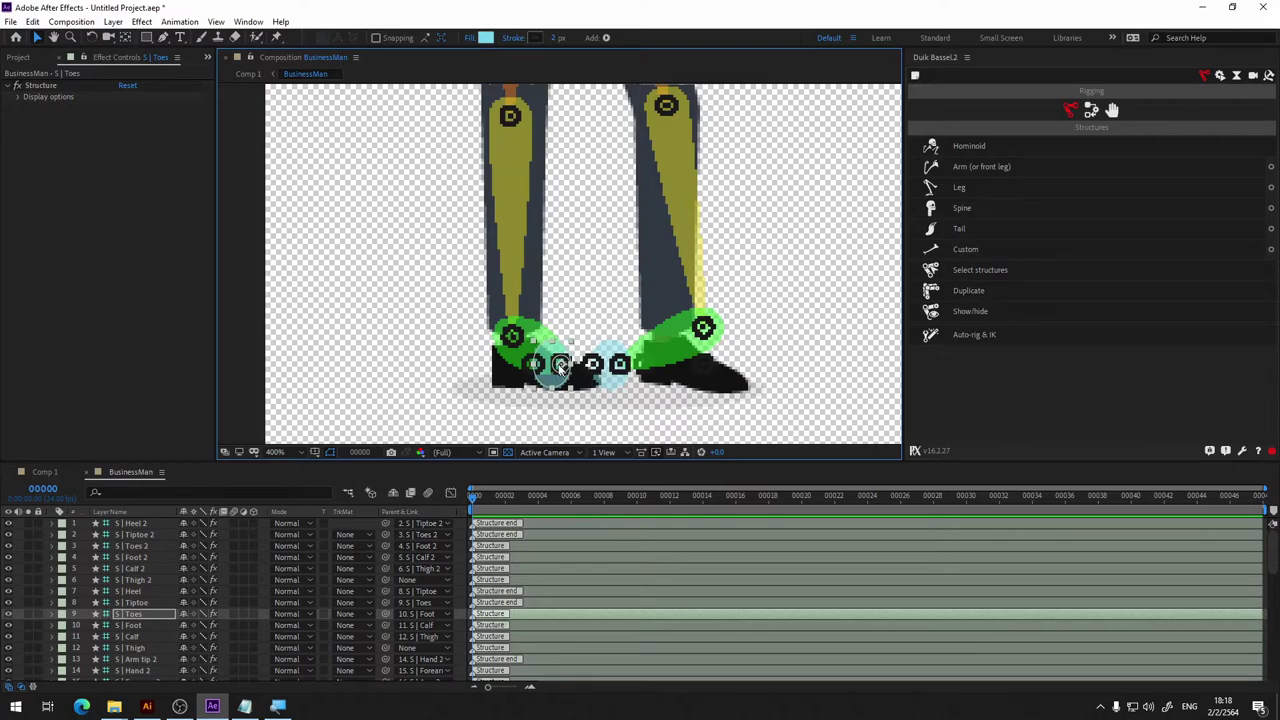
{"action": "left_click_drag", "start_coordinate": [561, 365], "coordinate": [550, 424]}
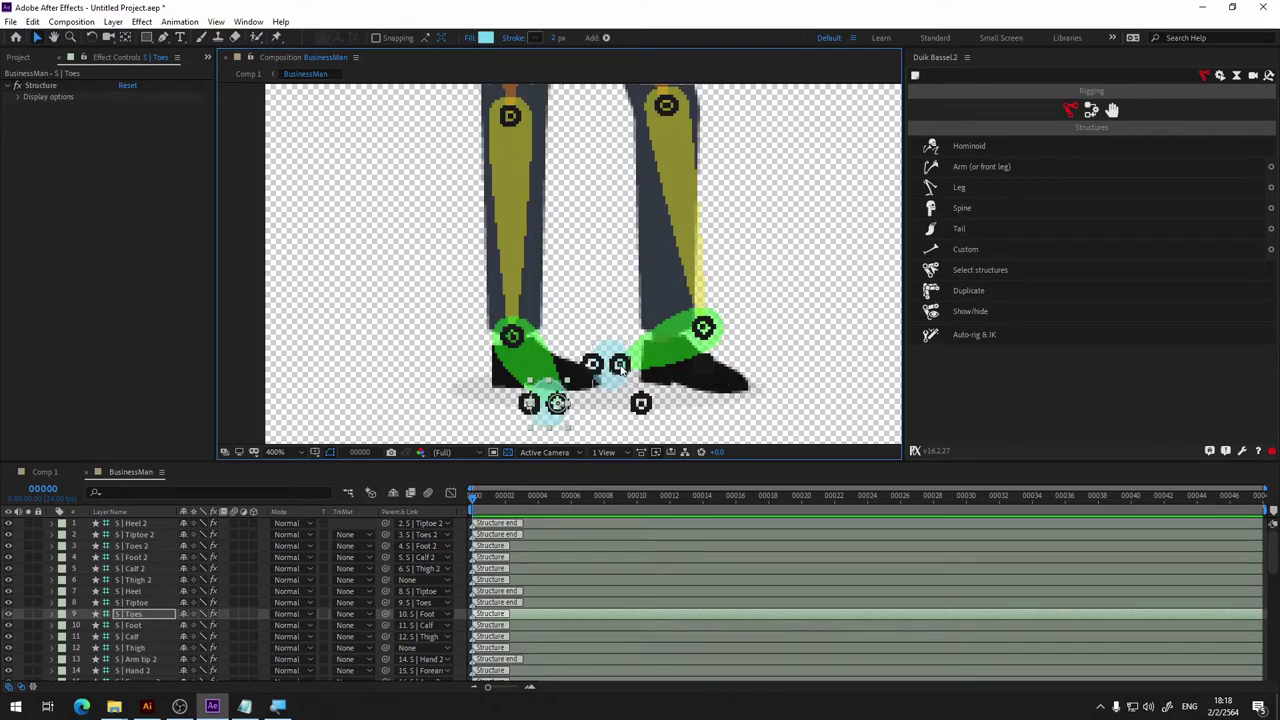
{"action": "left_click", "coordinate": [703, 333]}
{"action": "left_click_drag", "start_coordinate": [683, 333], "coordinate": [663, 328]}
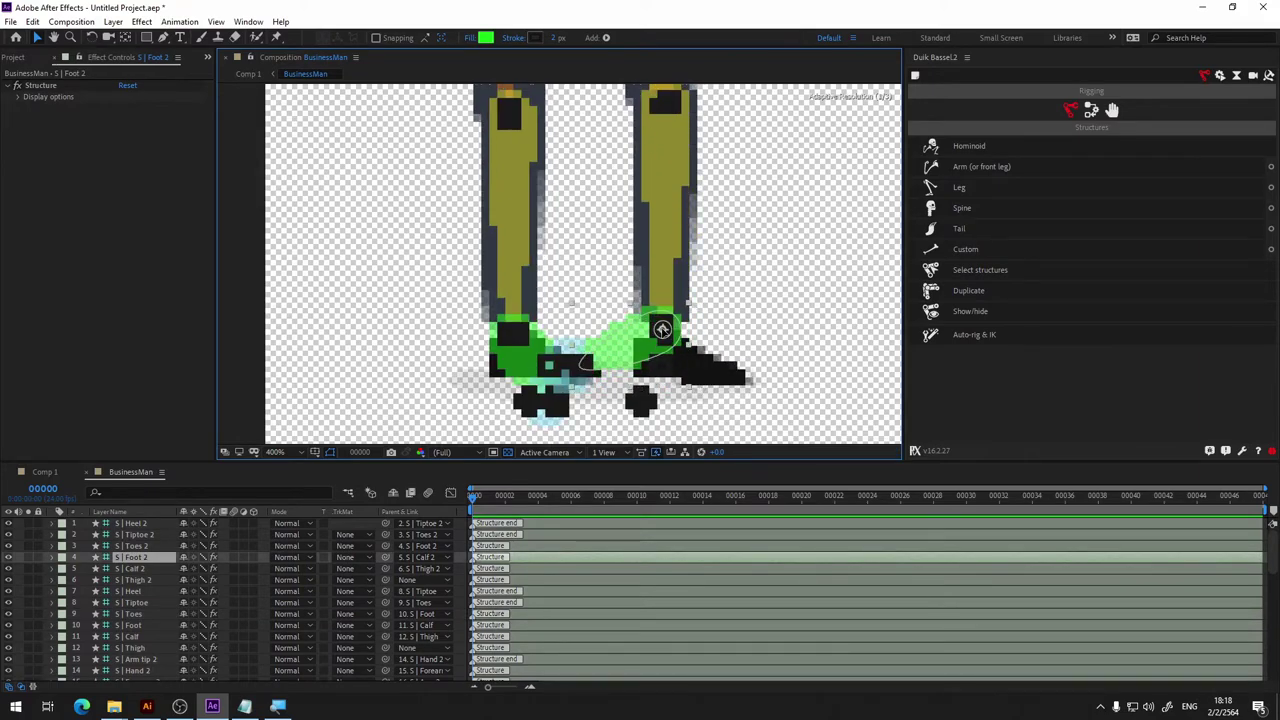
Place the Toes 2 and Heel 2 structures on the right shoe.
{"action": "left_click", "coordinate": [808, 323]}
{"action": "left_click", "coordinate": [581, 365]}
{"action": "left_click_drag", "start_coordinate": [581, 365], "coordinate": [698, 372]}
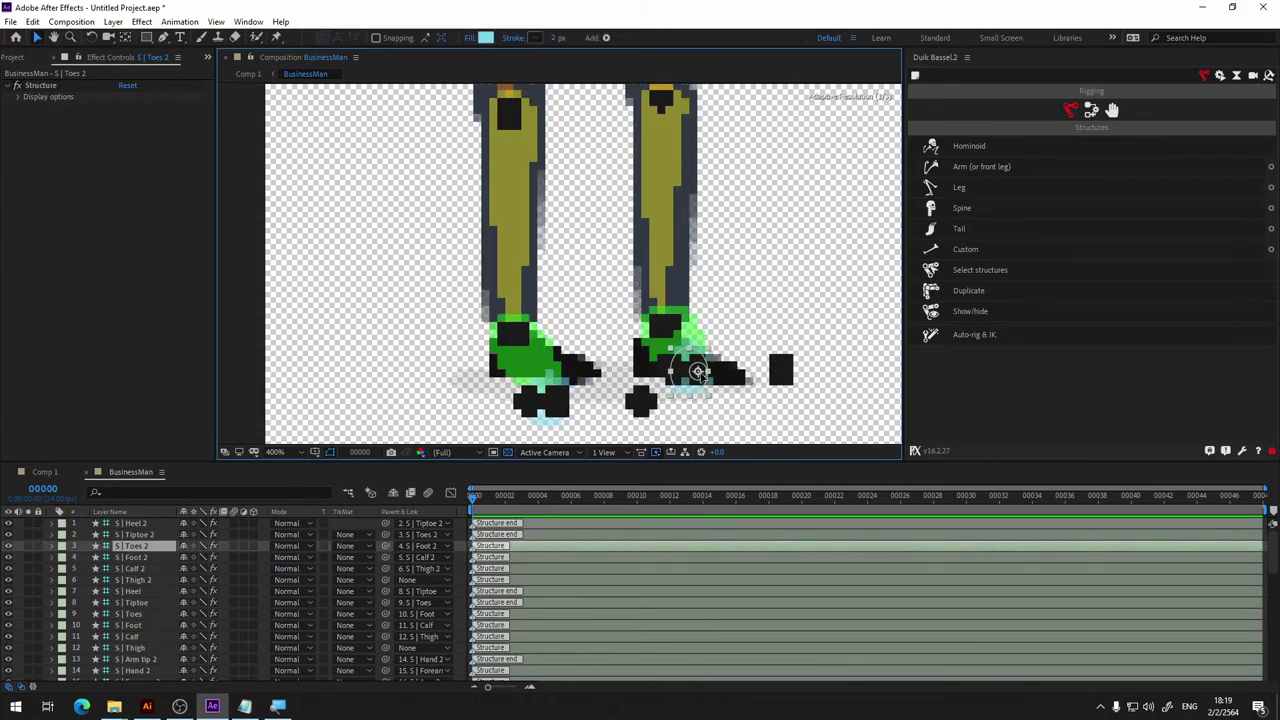
{"action": "left_click_drag", "start_coordinate": [701, 371], "coordinate": [703, 370]}
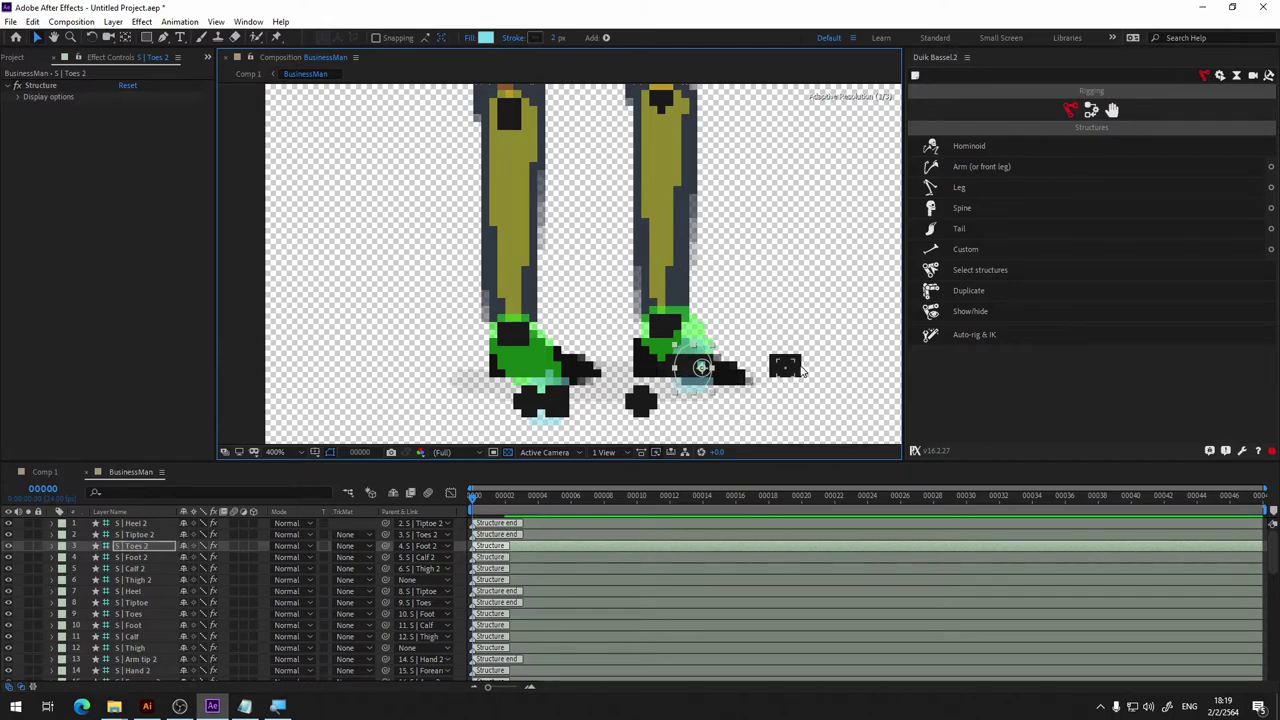
{"action": "left_click_drag", "start_coordinate": [782, 372], "coordinate": [733, 378]}
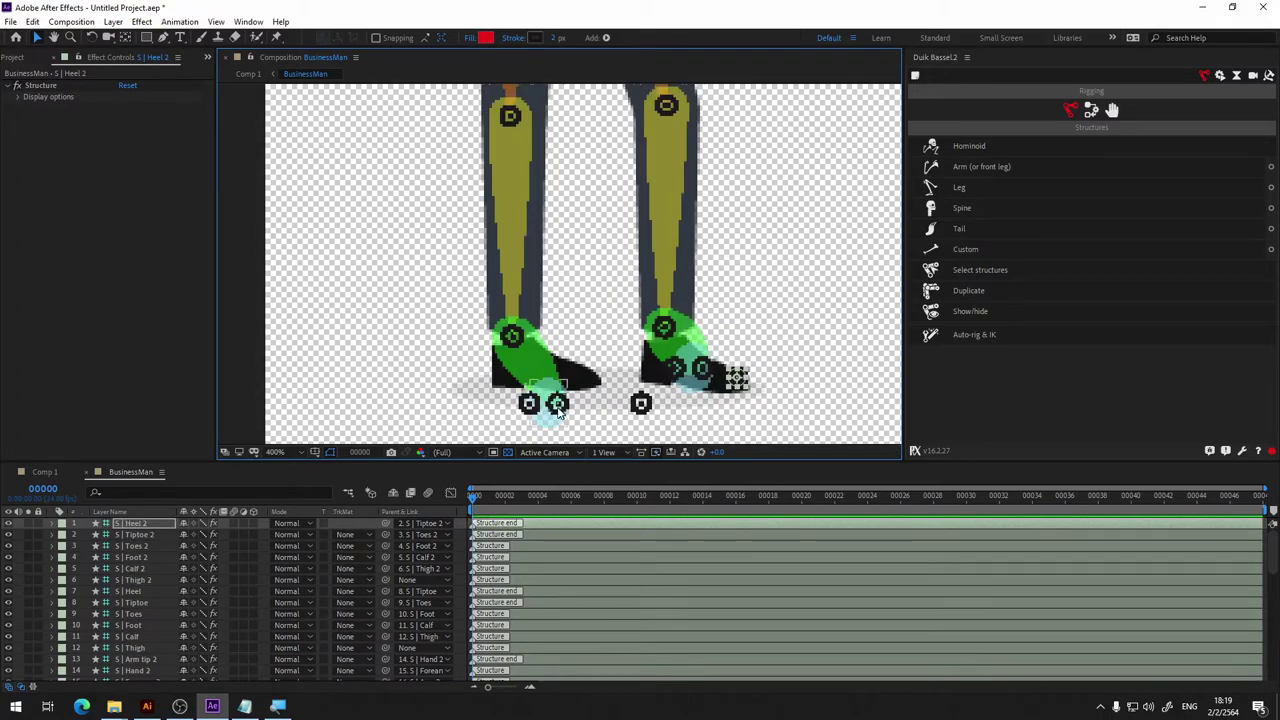
Place Toes and Heel on the left shoe, then refine Toes 2 and Heel 2.
{"action": "left_click_drag", "start_coordinate": [557, 404], "coordinate": [537, 365]}
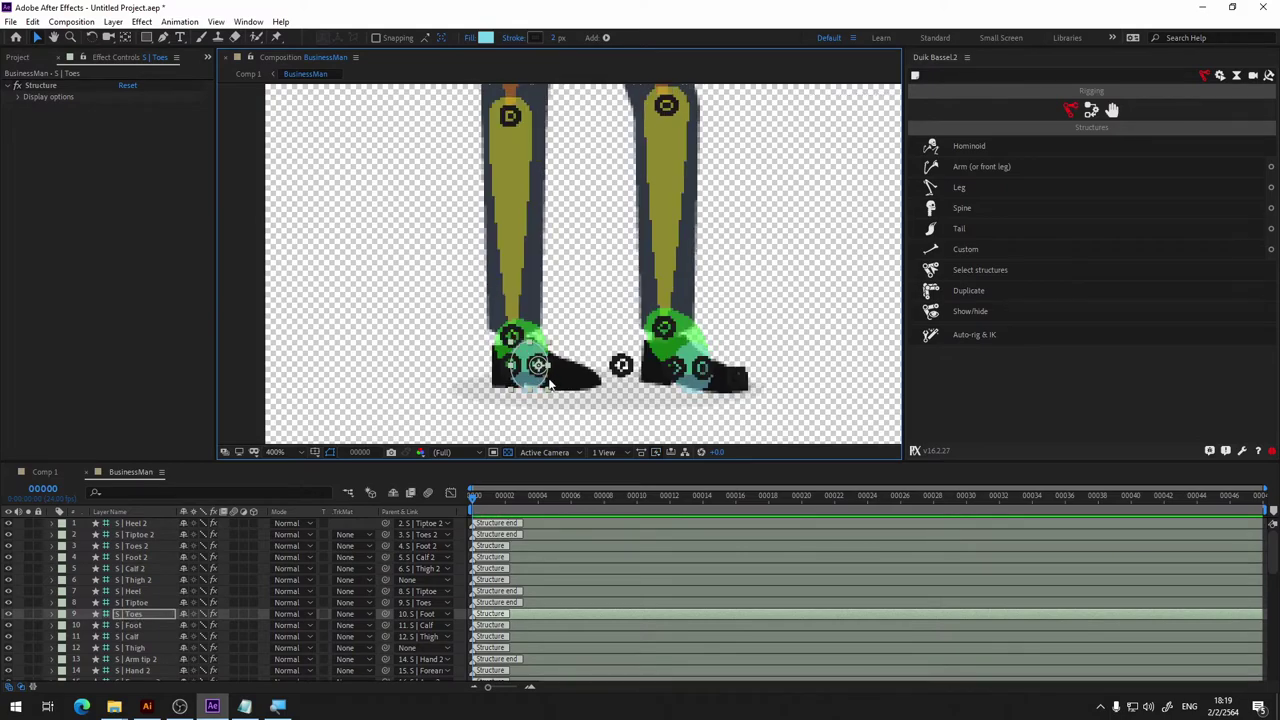
{"action": "left_click_drag", "start_coordinate": [621, 370], "coordinate": [592, 372]}
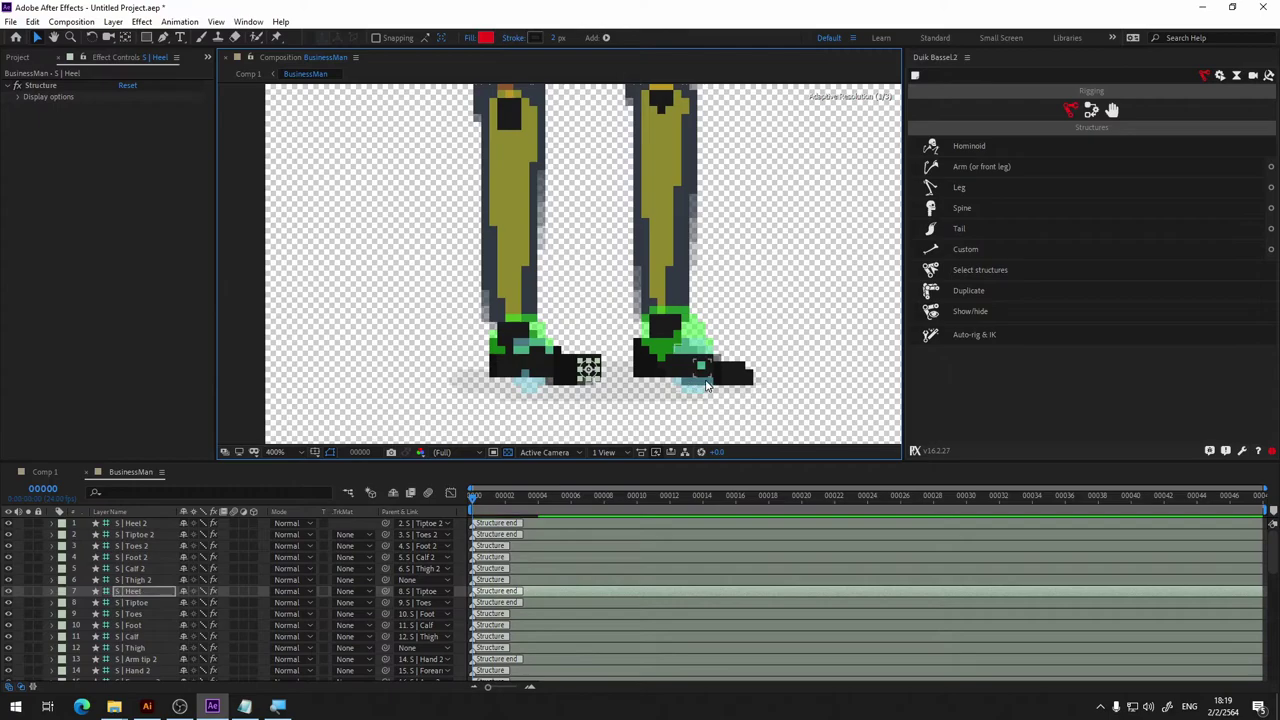
{"action": "left_click", "coordinate": [697, 366]}
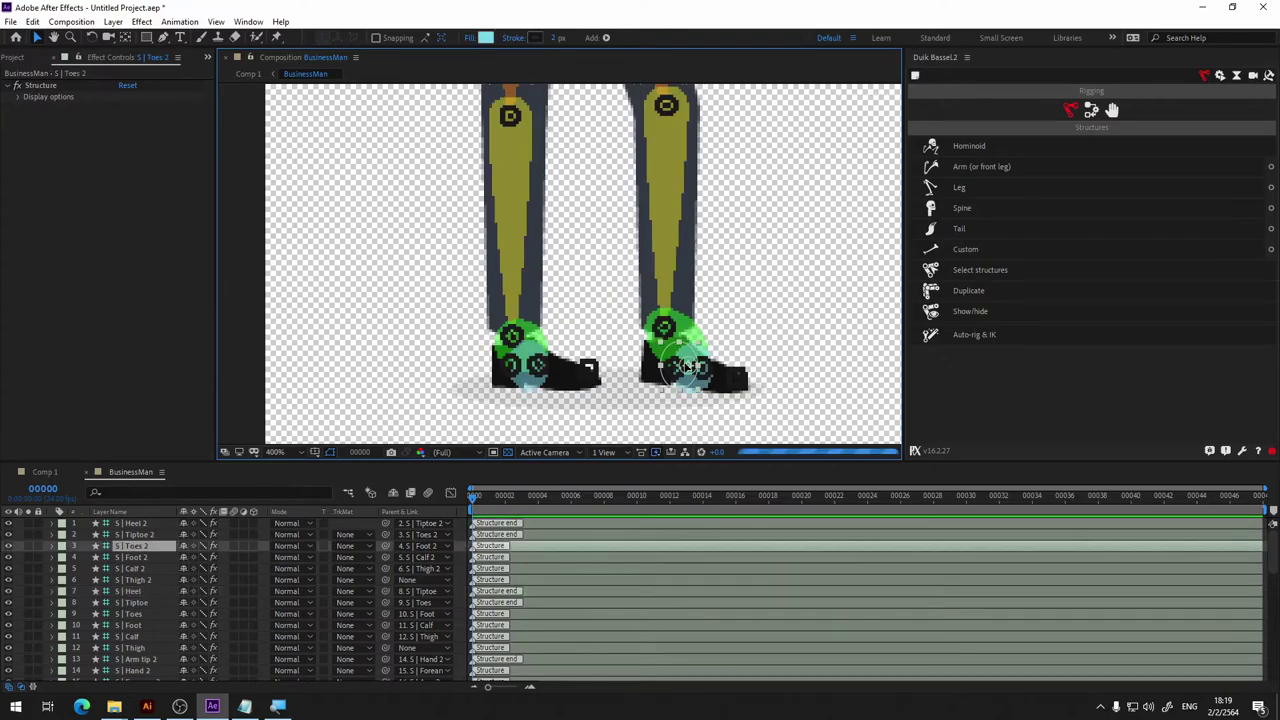
{"action": "left_click_drag", "start_coordinate": [697, 366], "coordinate": [683, 361]}
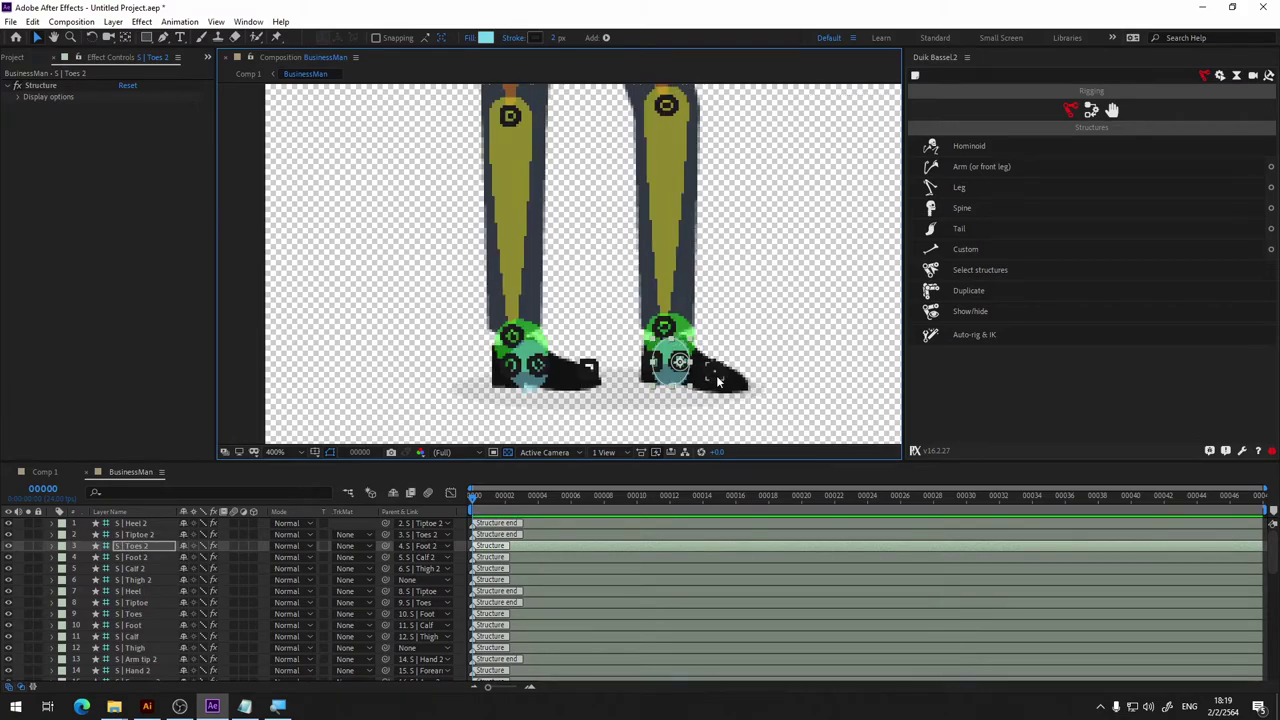
{"action": "left_click_drag", "start_coordinate": [732, 382], "coordinate": [732, 372]}
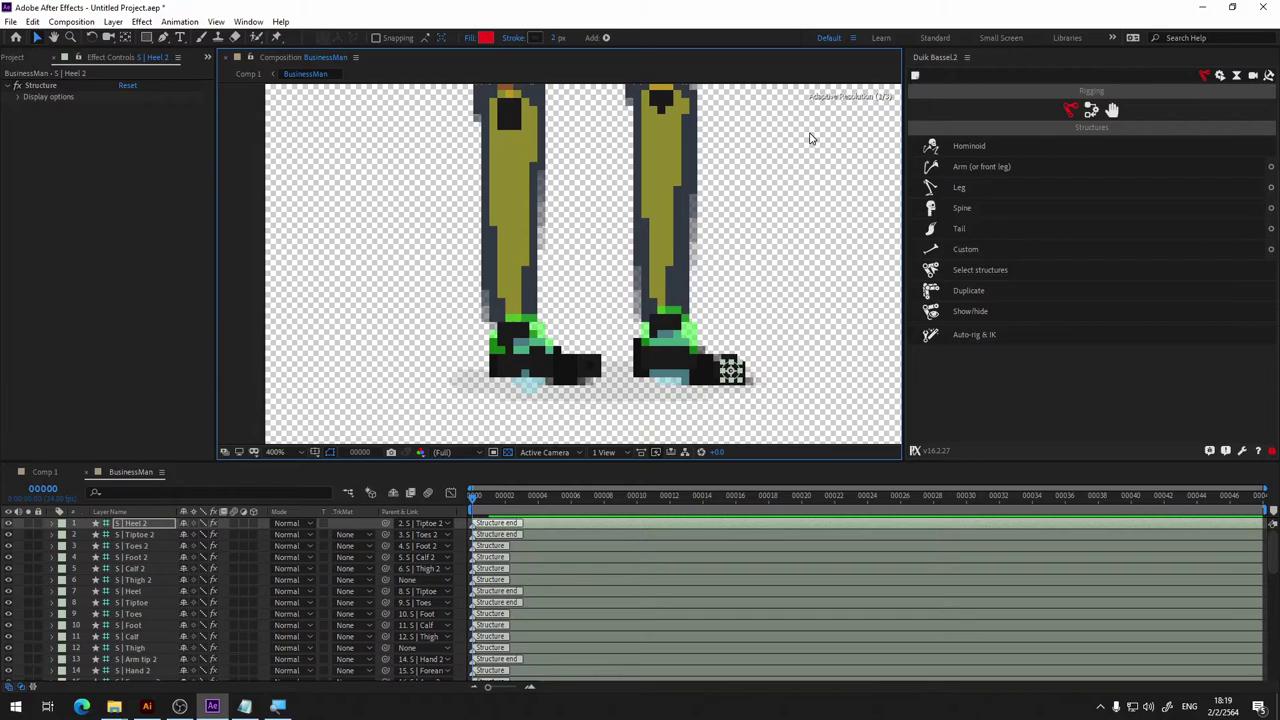
{"action": "key", "text": "h"}
{"action": "left_click_drag", "start_coordinate": [755, 195], "coordinate": [791, 440]}
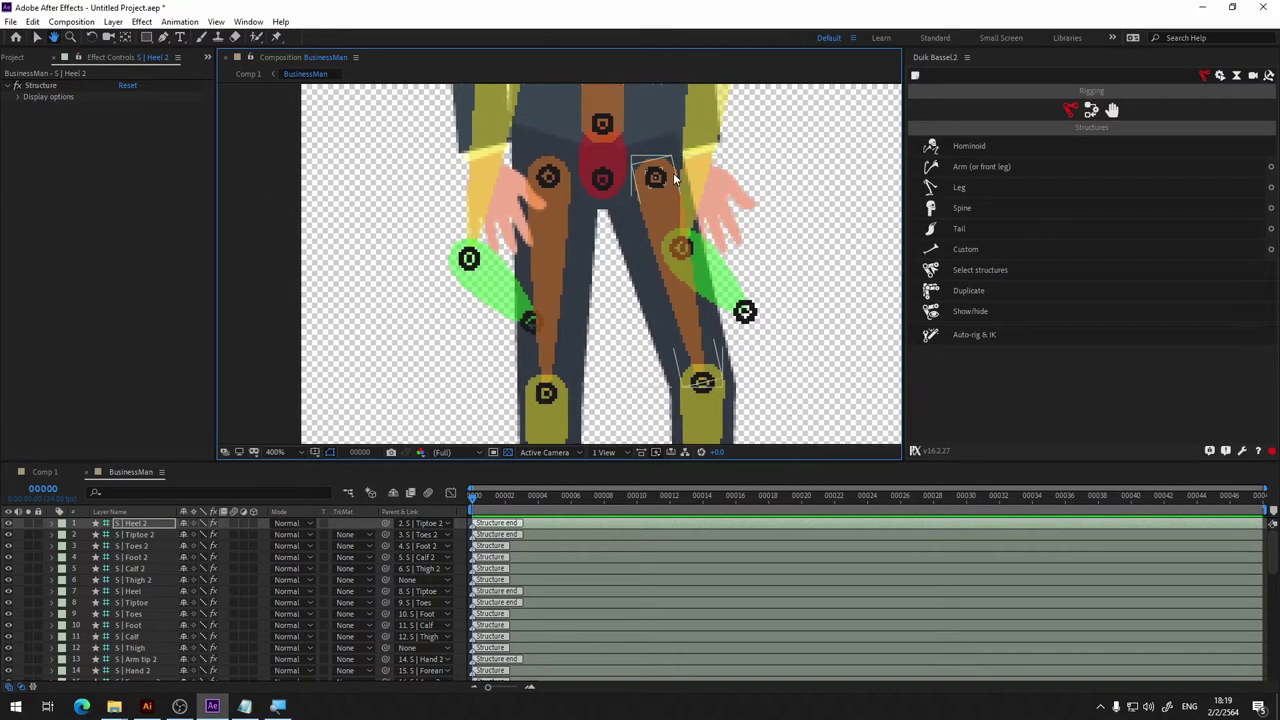
Raise the Hips structure slightly and move Spine 2 down along the tie.
{"action": "left_click_drag", "start_coordinate": [766, 194], "coordinate": [760, 271]}
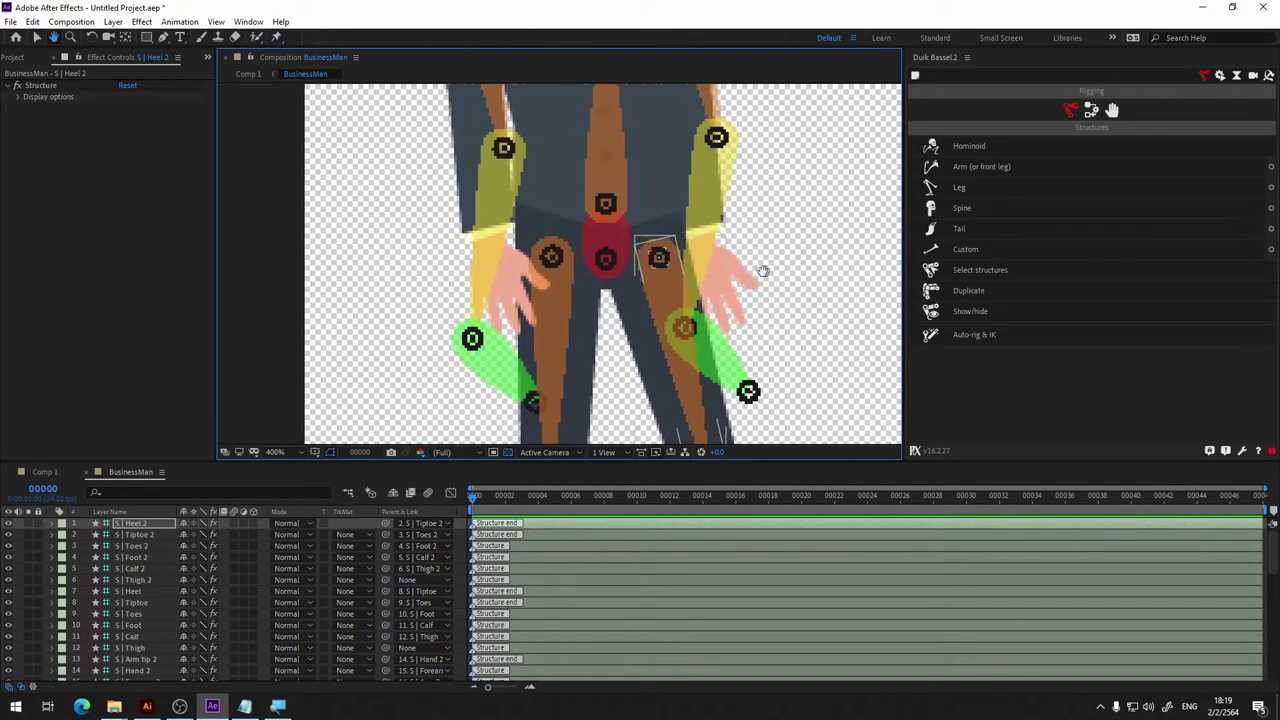
{"action": "left_click", "coordinate": [604, 260]}
{"action": "left_click_drag", "start_coordinate": [605, 260], "coordinate": [604, 237]}
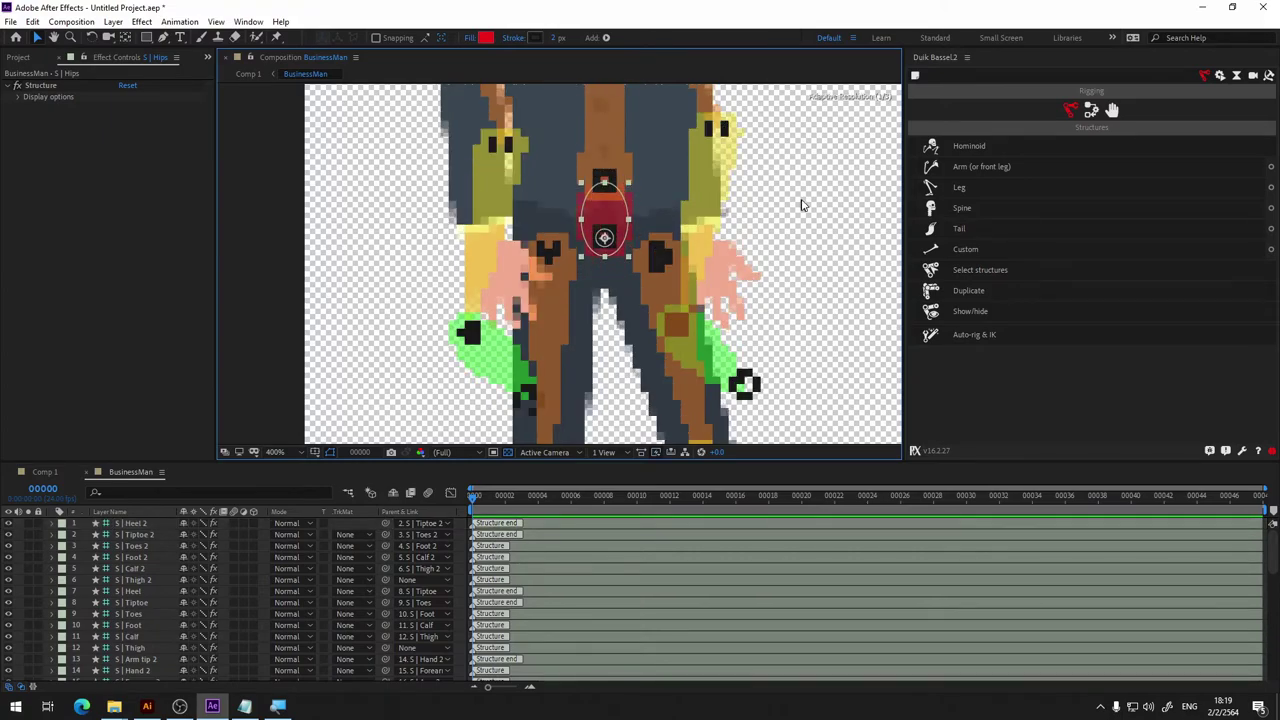
{"action": "left_click_drag", "start_coordinate": [806, 167], "coordinate": [806, 327]}
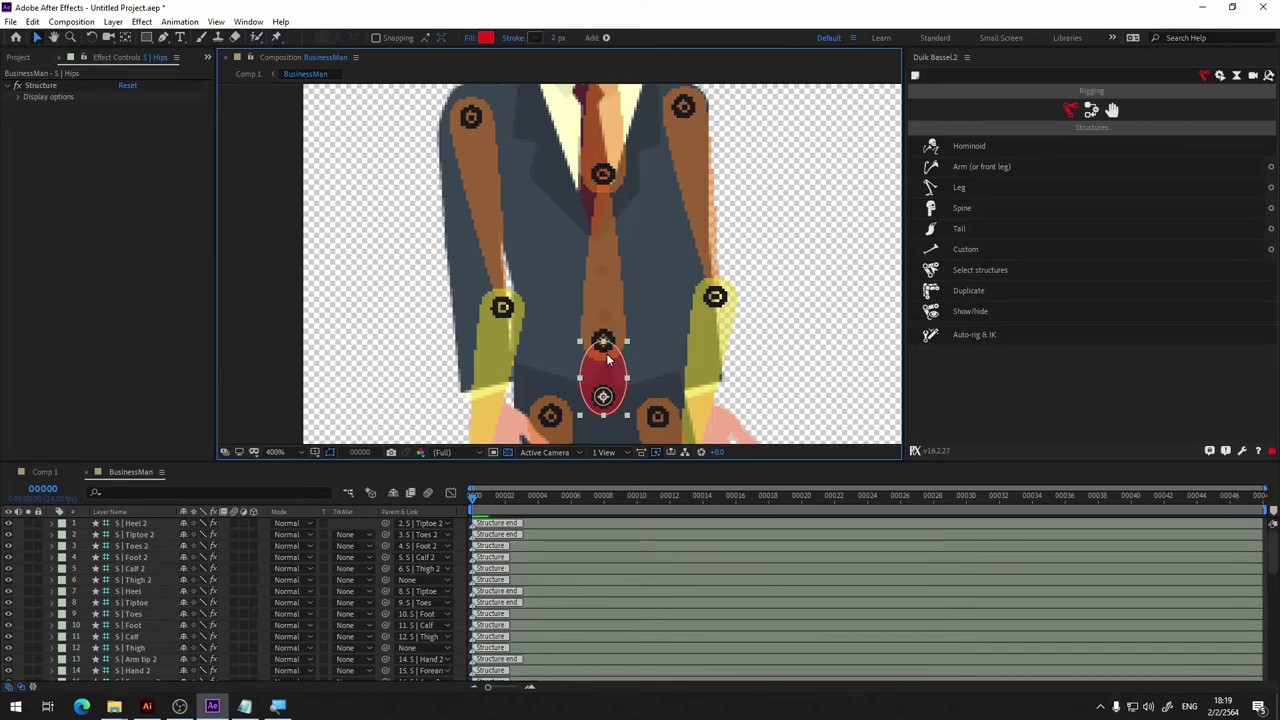
{"action": "left_click_drag", "start_coordinate": [782, 173], "coordinate": [768, 322]}
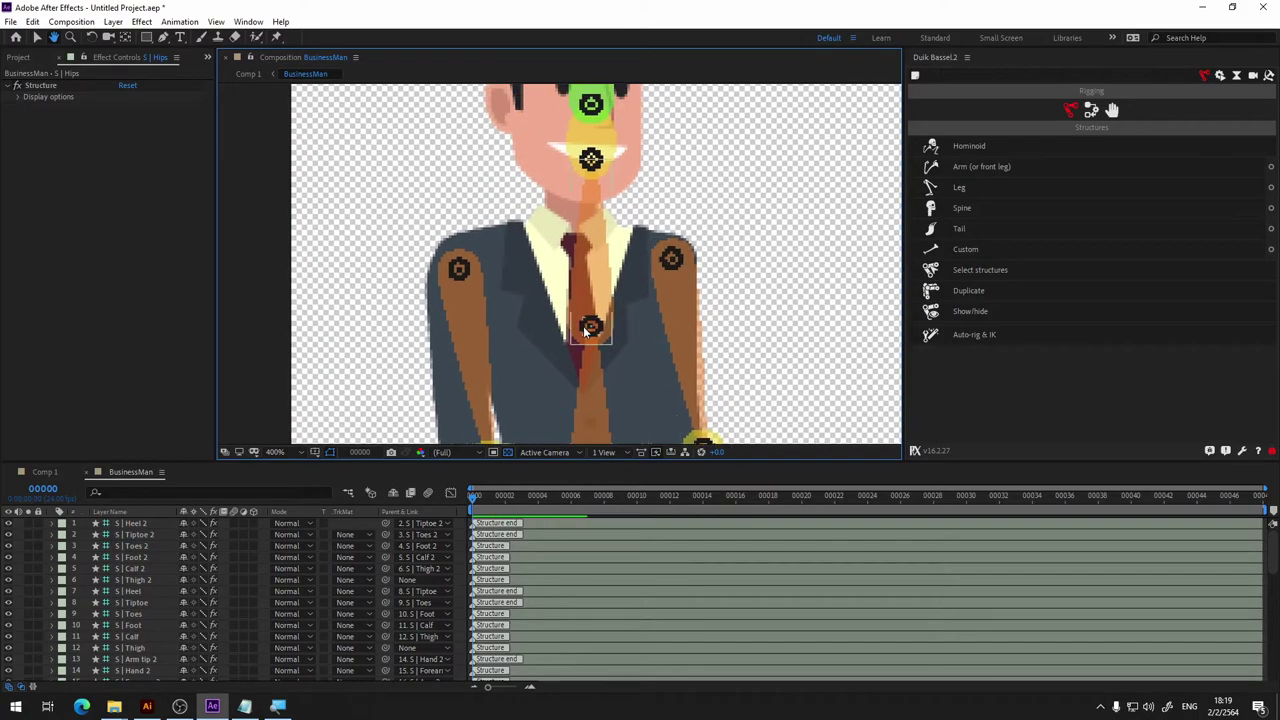
{"action": "left_click", "coordinate": [590, 328]}
{"action": "left_click_drag", "start_coordinate": [590, 327], "coordinate": [573, 362]}
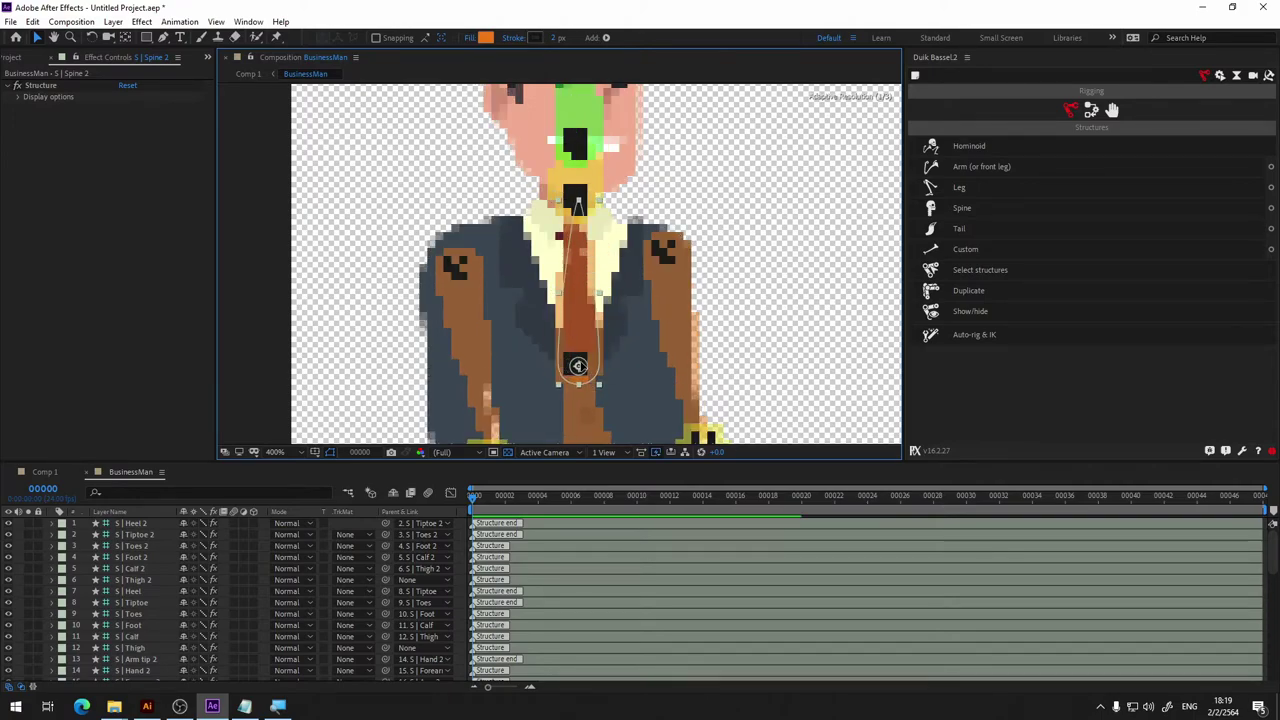
{"action": "left_click_drag", "start_coordinate": [573, 362], "coordinate": [578, 366]}
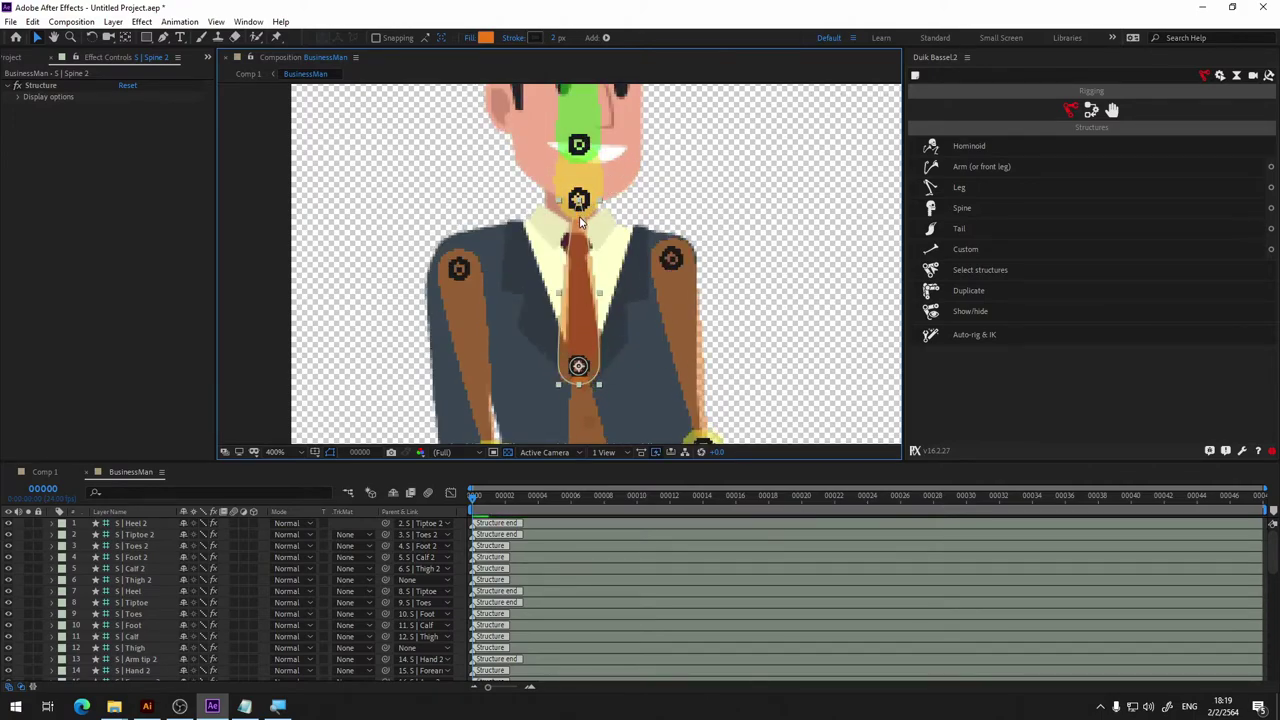
Settle the Neck structure at the collar.
{"action": "left_click_drag", "start_coordinate": [698, 141], "coordinate": [702, 200]}
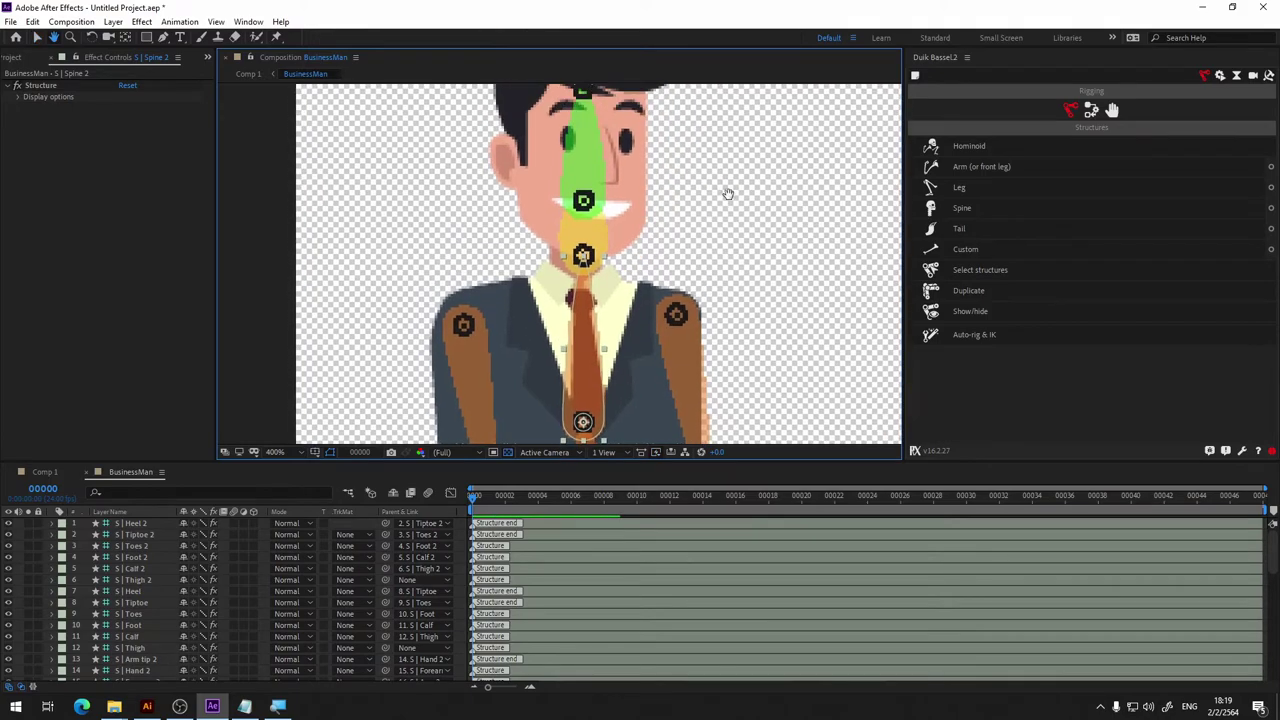
{"action": "left_click_drag", "start_coordinate": [581, 259], "coordinate": [571, 274]}
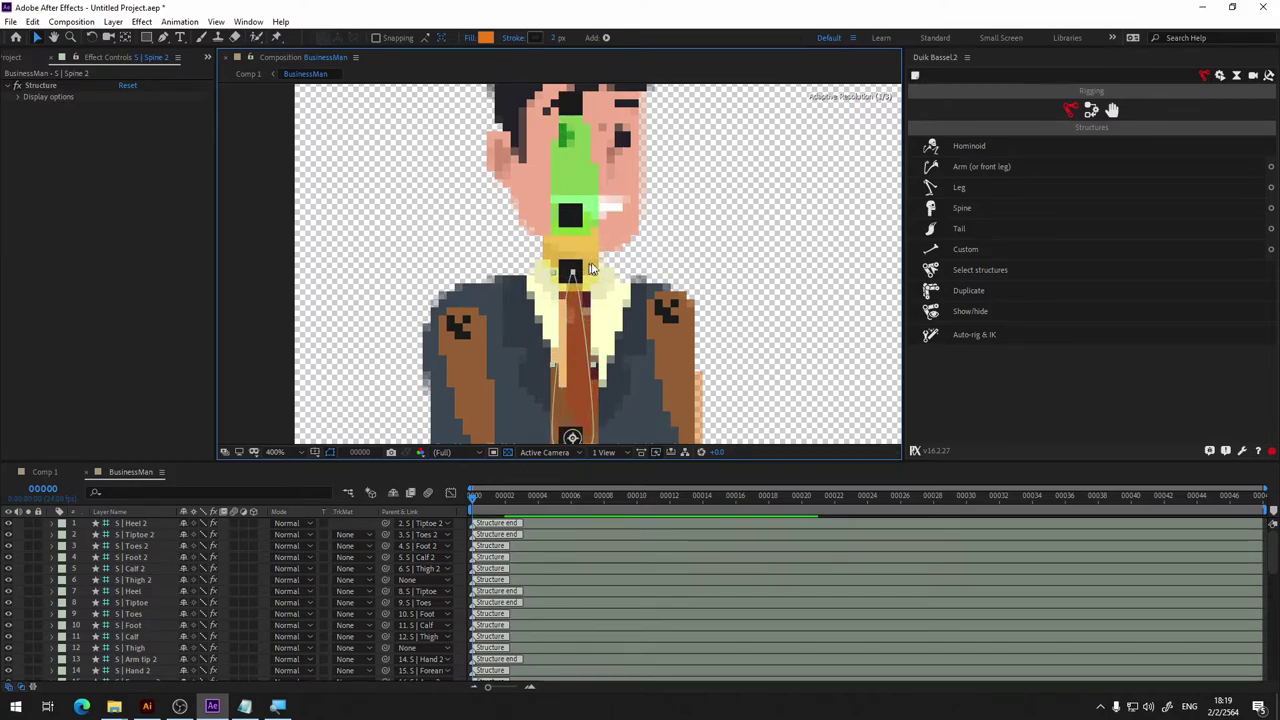
{"action": "left_click_drag", "start_coordinate": [571, 274], "coordinate": [576, 282]}
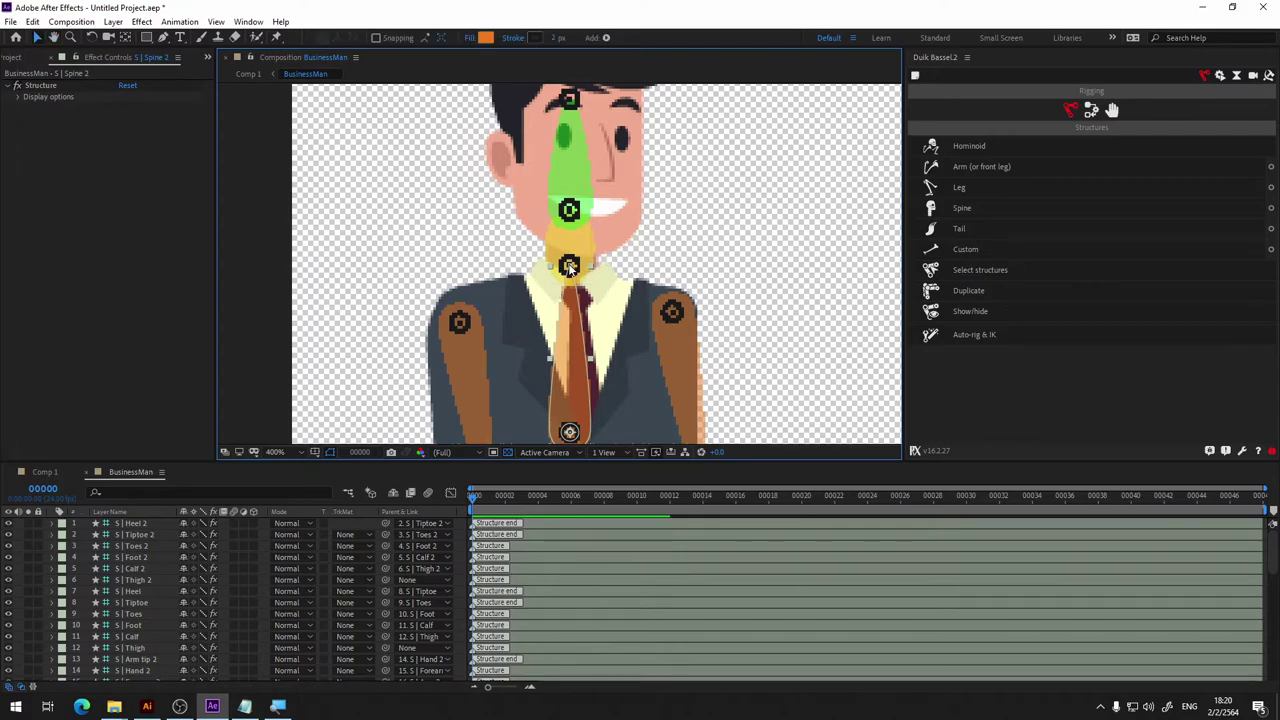
{"action": "left_click", "coordinate": [720, 267]}
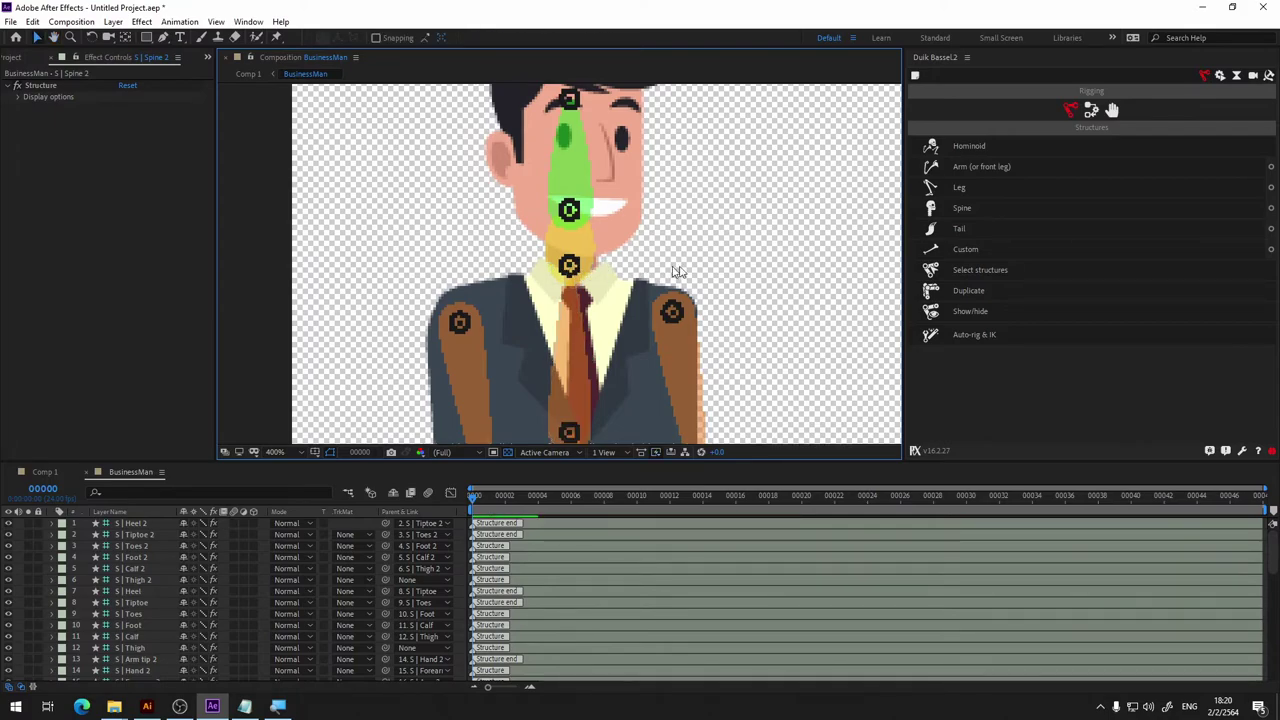
{"action": "left_click_drag", "start_coordinate": [573, 274], "coordinate": [570, 270]}
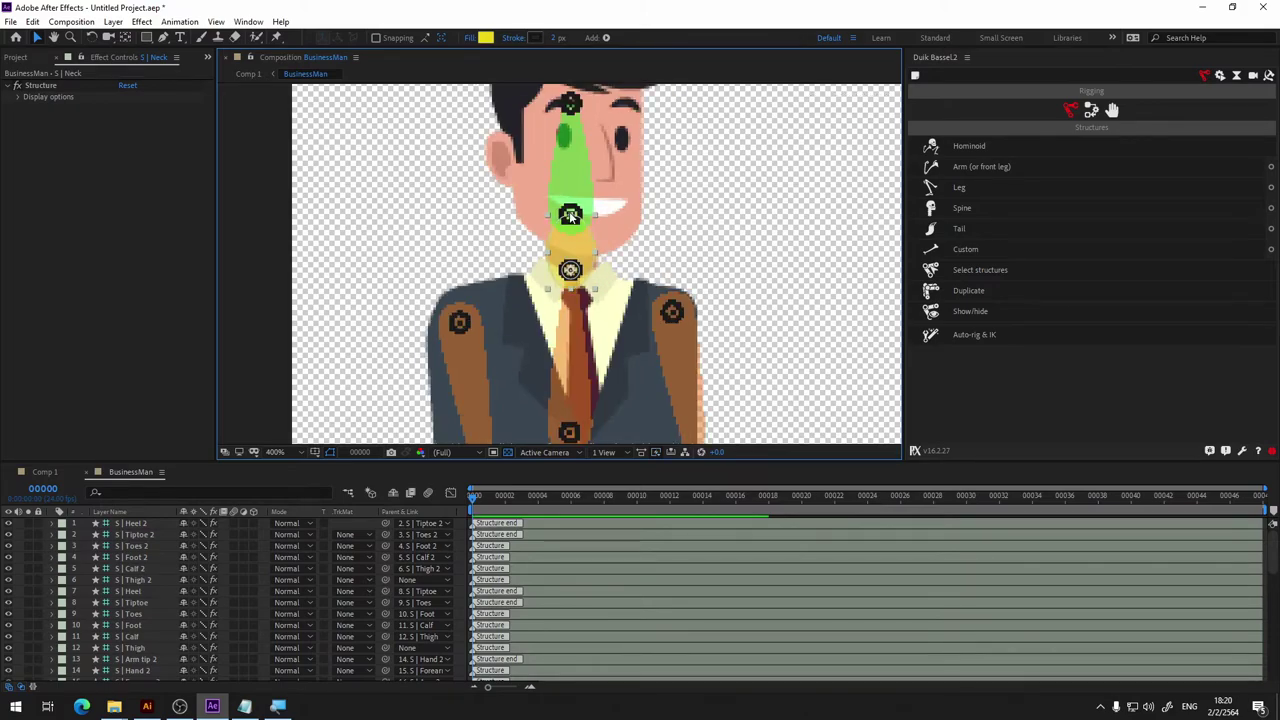
Lower the Head structure to the chin and stretch the Spine tip to the head's top.
{"action": "mouse_move", "coordinate": [577, 215]}
{"action": "left_mouse_down"}
{"action": "mouse_move", "coordinate": [588, 240]}
{"action": "mouse_move", "coordinate": [570, 227]}
{"action": "left_mouse_up"}
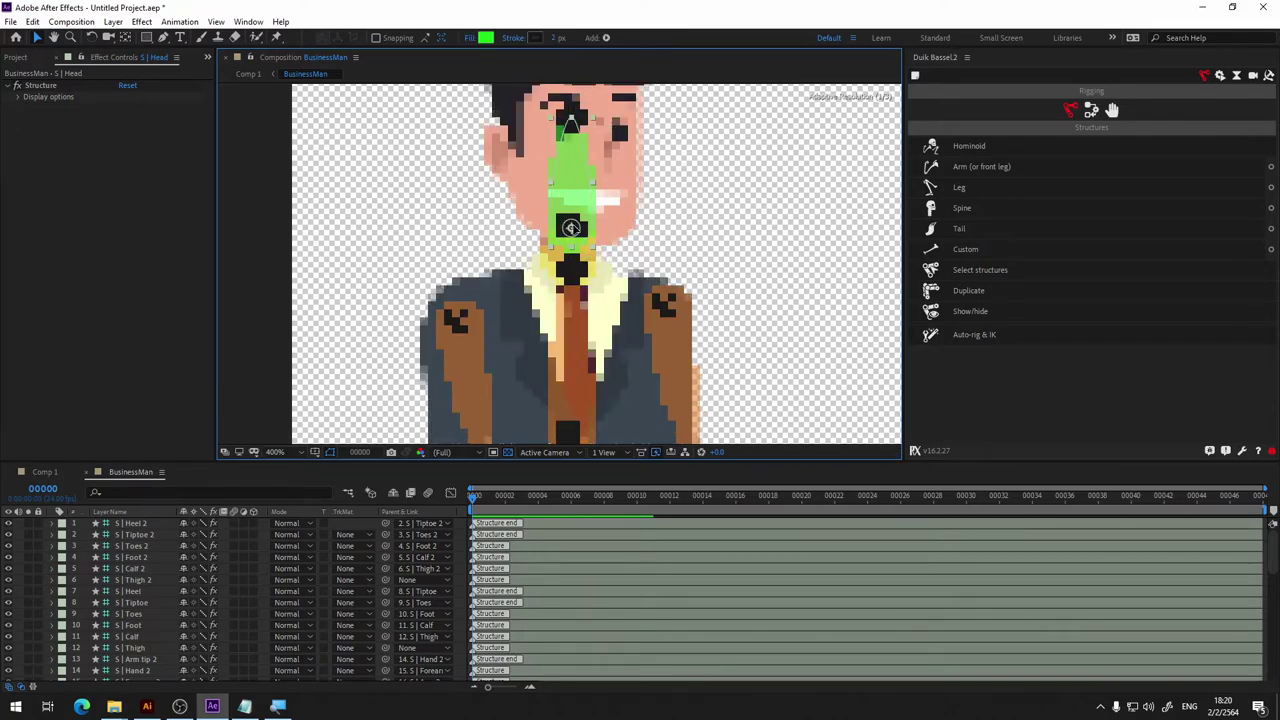
{"action": "left_click_drag", "start_coordinate": [746, 139], "coordinate": [742, 252]}
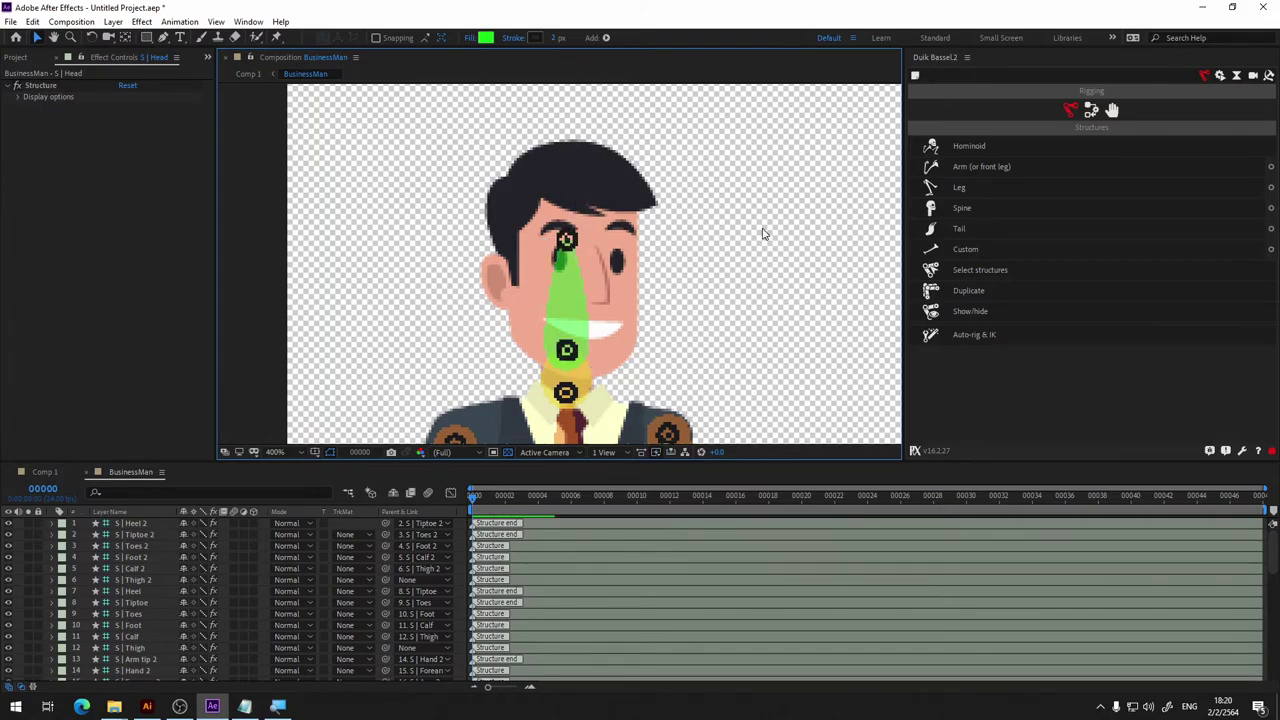
{"action": "left_click_drag", "start_coordinate": [566, 240], "coordinate": [570, 160]}
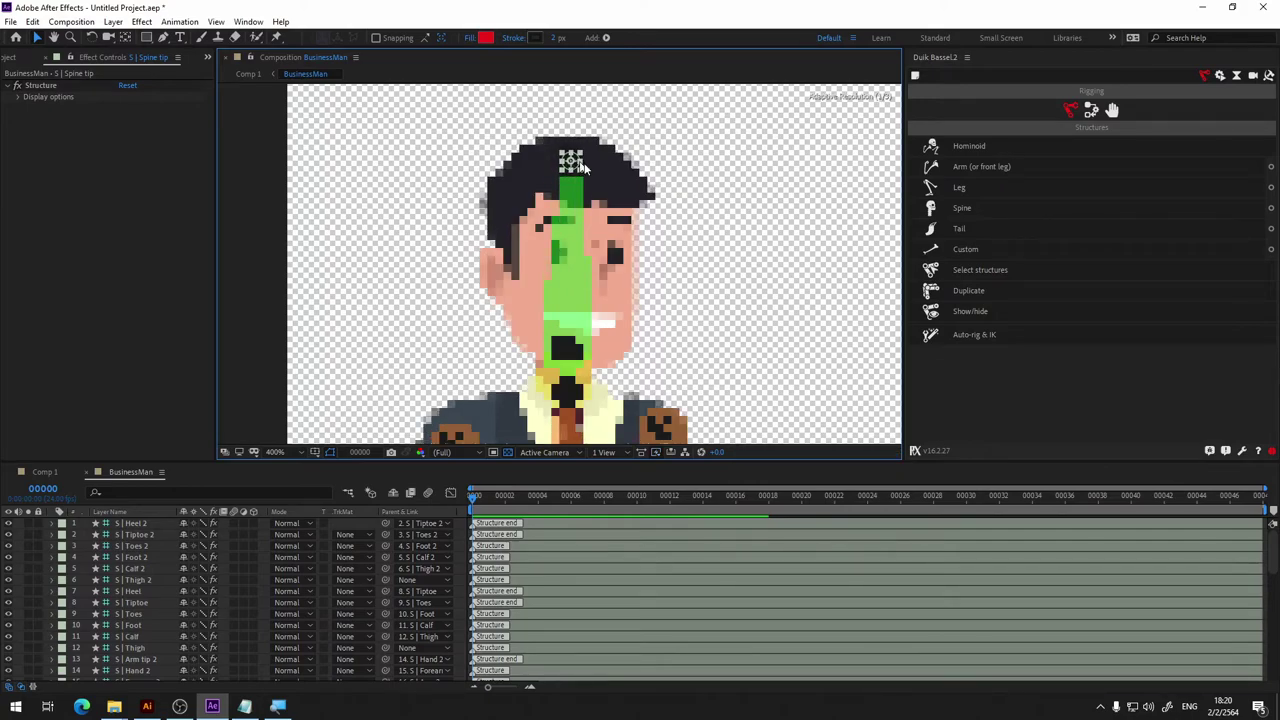
{"action": "left_click_drag", "start_coordinate": [783, 363], "coordinate": [648, 140]}
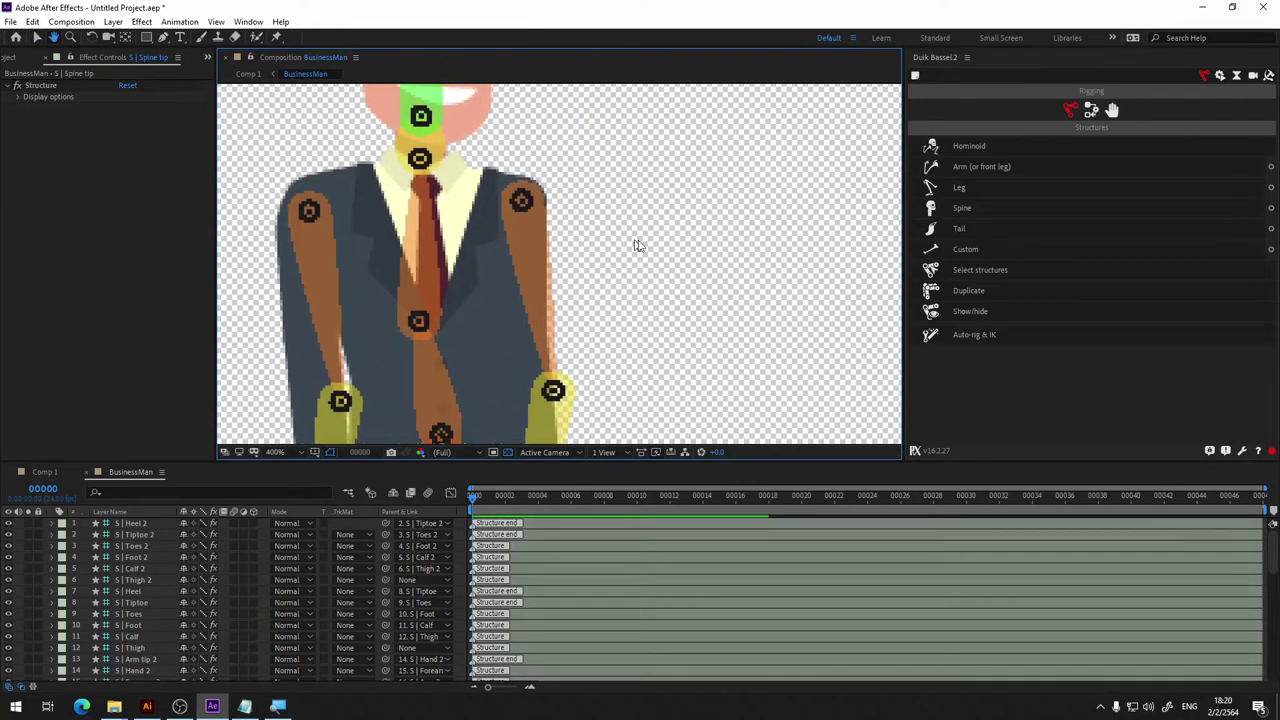
Adjust the left arm's shoulder joint and place the Forearm joint at the elbow.
{"action": "left_click_drag", "start_coordinate": [637, 245], "coordinate": [776, 182]}
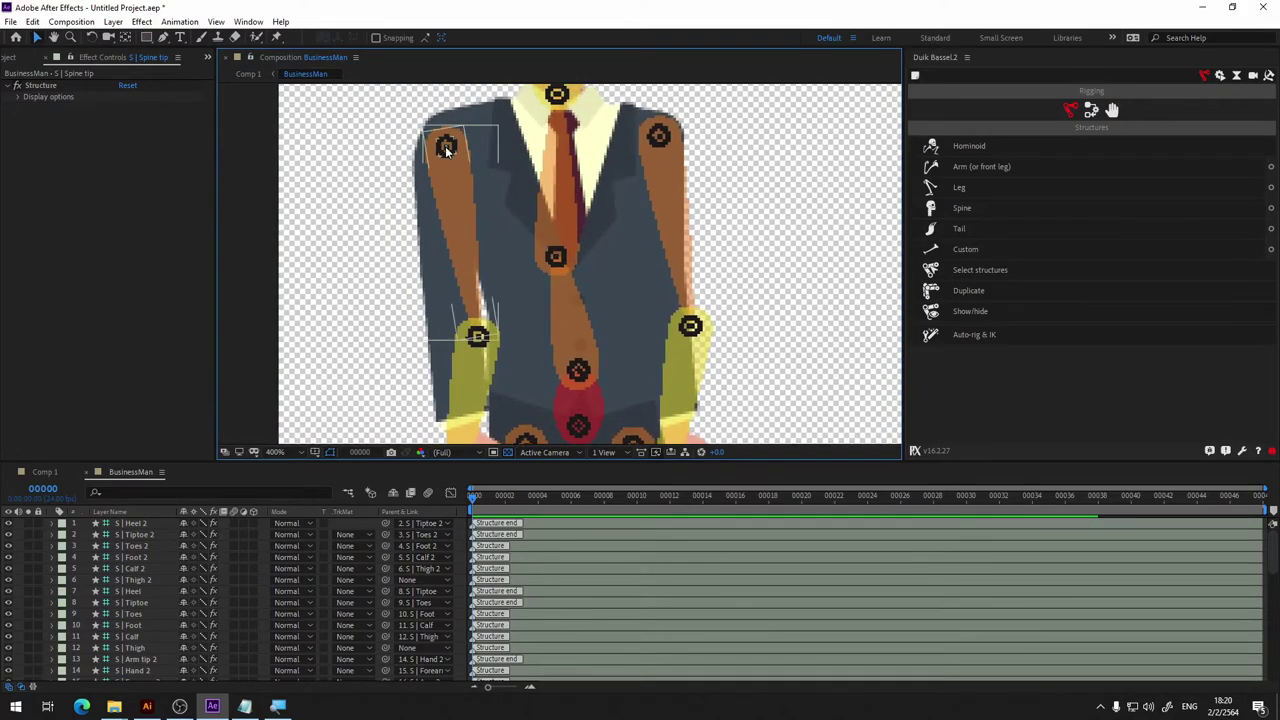
{"action": "left_click_drag", "start_coordinate": [445, 146], "coordinate": [443, 130]}
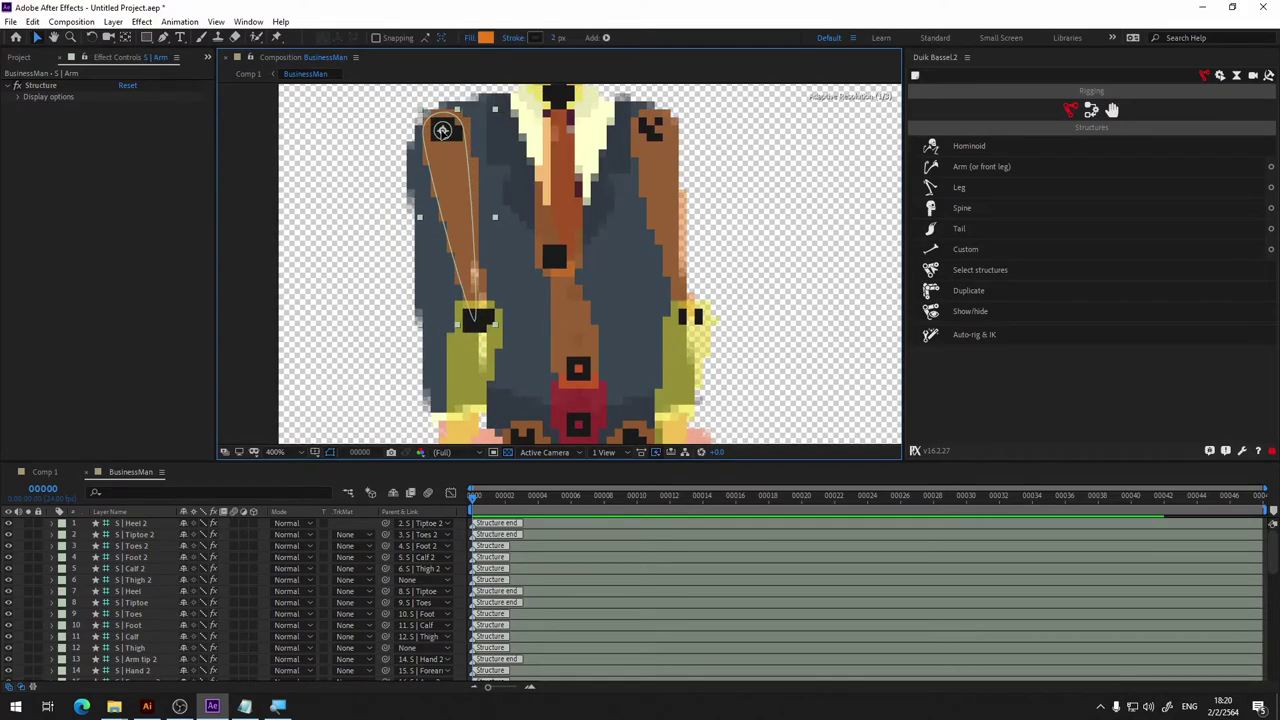
{"action": "mouse_move", "coordinate": [380, 312]}
{"action": "left_mouse_down"}
{"action": "mouse_move", "coordinate": [450, 230]}
{"action": "mouse_move", "coordinate": [567, 212]}
{"action": "mouse_move", "coordinate": [530, 278]}
{"action": "left_mouse_up"}
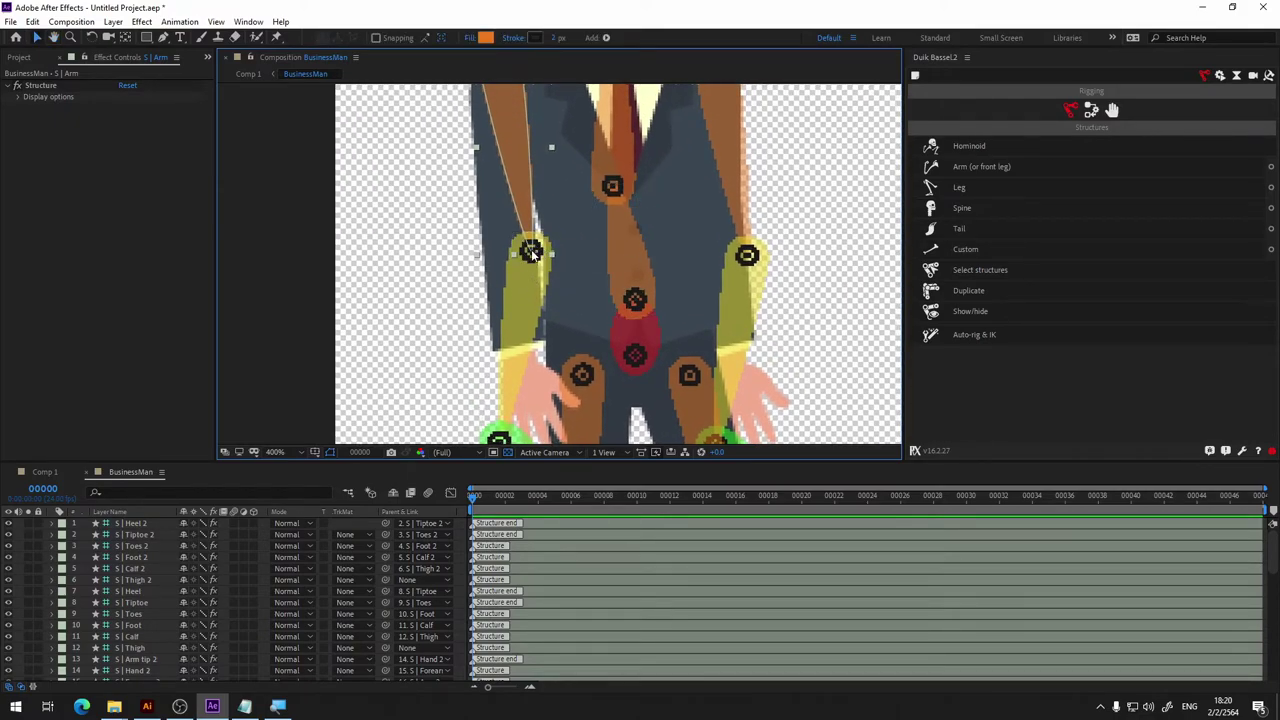
{"action": "left_click_drag", "start_coordinate": [532, 258], "coordinate": [474, 200]}
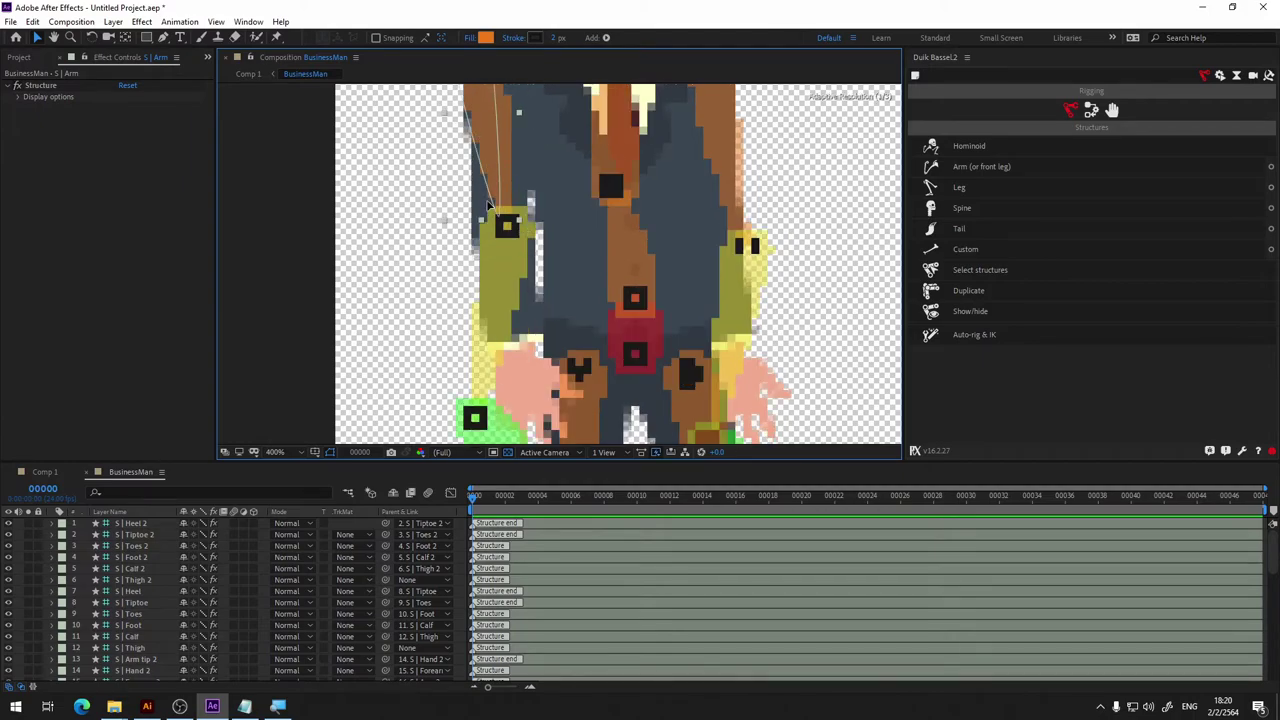
{"action": "key", "text": "ctrl+z"}
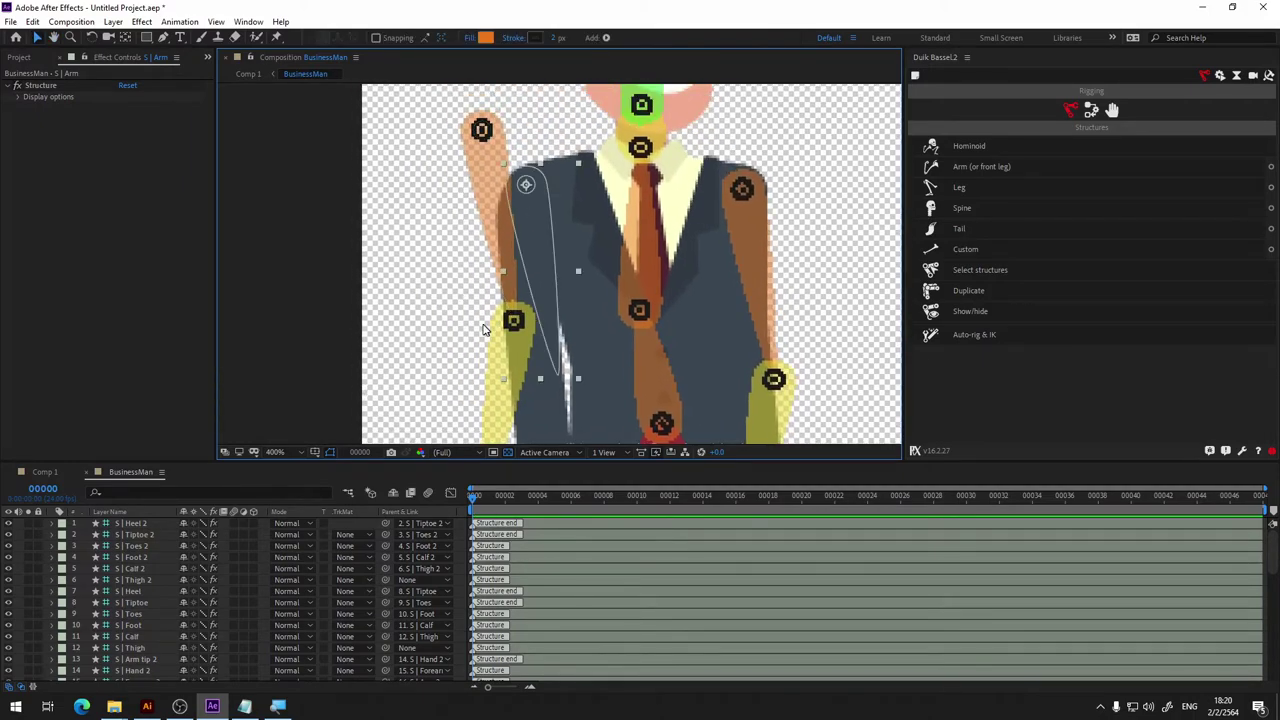
{"action": "left_click", "coordinate": [557, 374]}
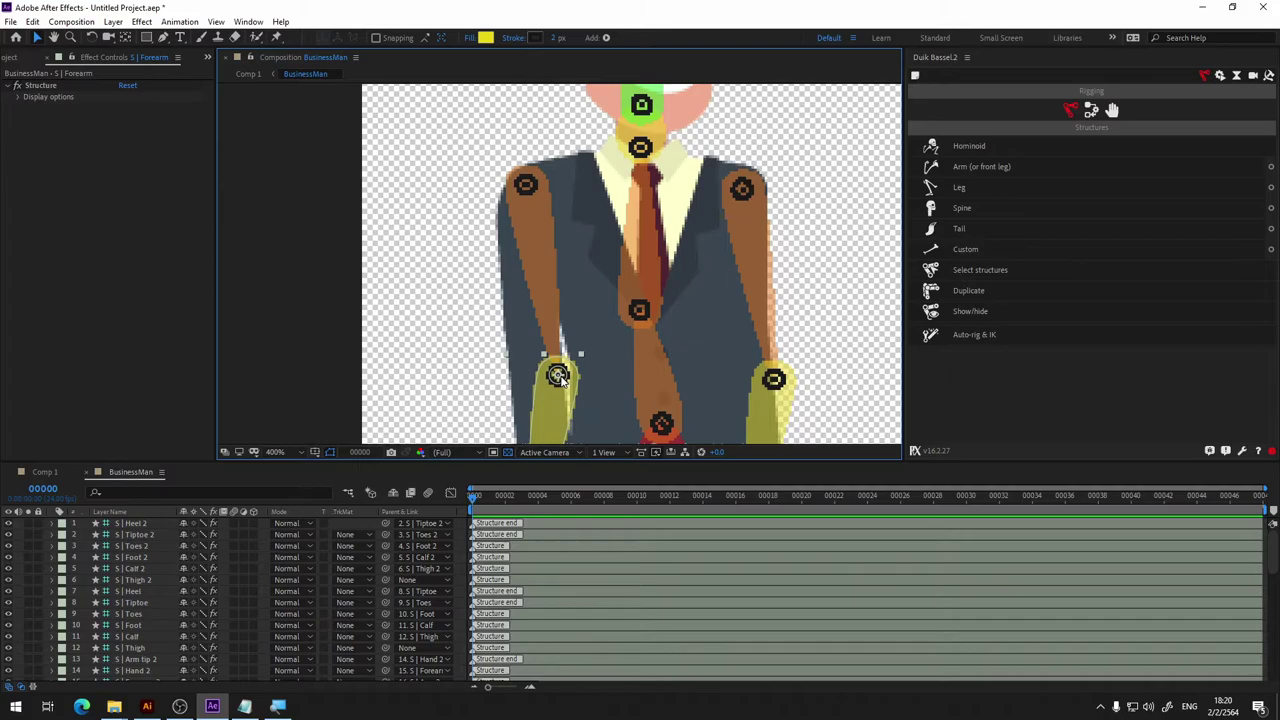
{"action": "left_click_drag", "start_coordinate": [530, 358], "coordinate": [522, 347]}
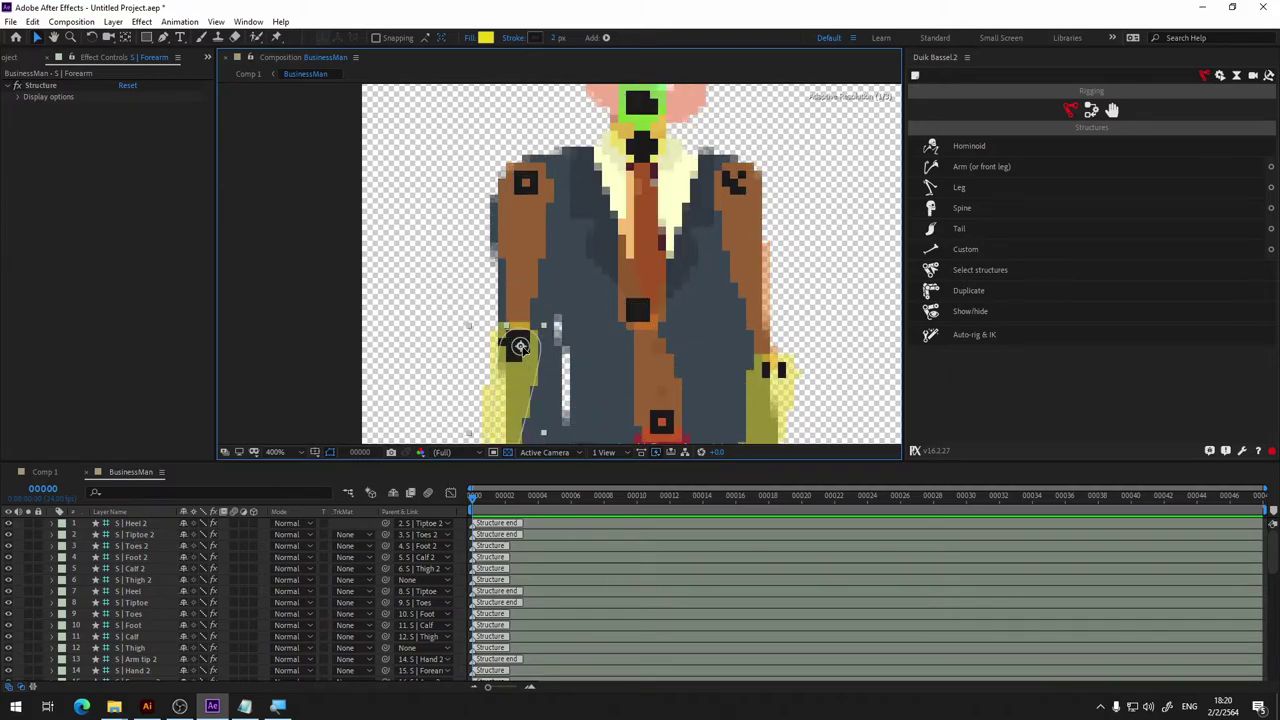
{"action": "left_click_drag", "start_coordinate": [522, 347], "coordinate": [527, 346]}
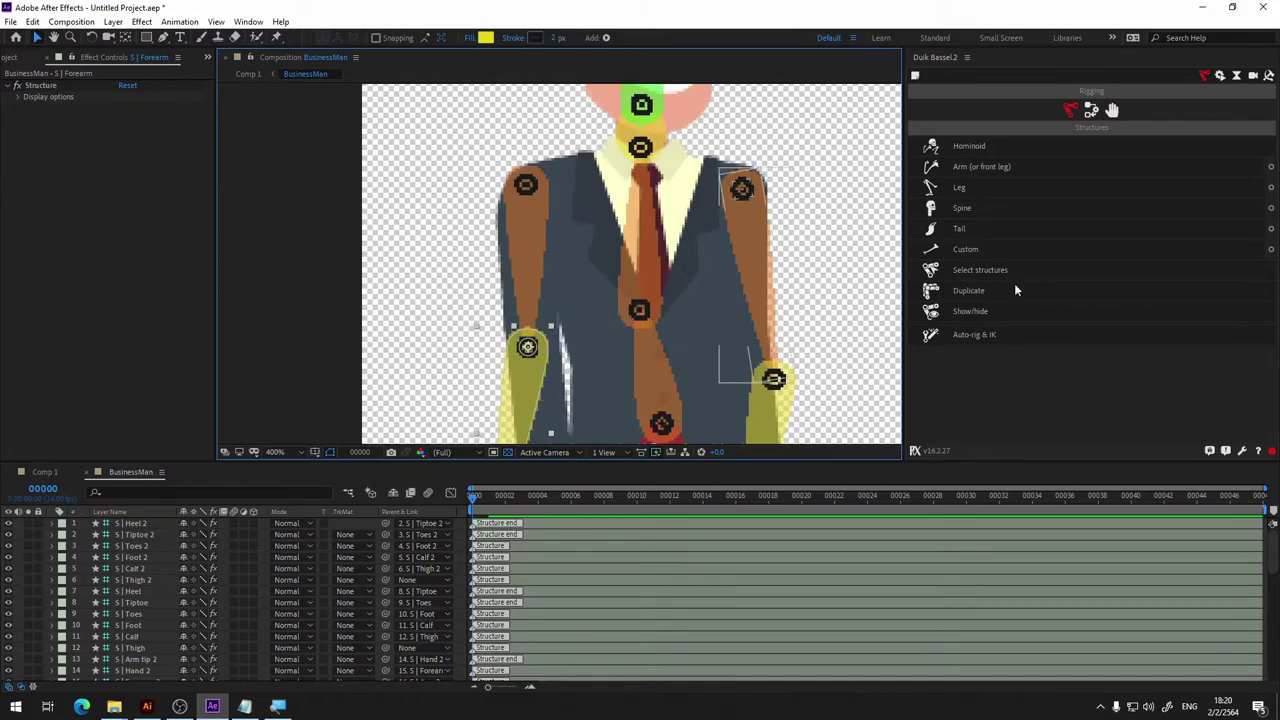
{"action": "left_click_drag", "start_coordinate": [860, 294], "coordinate": [814, 186]}
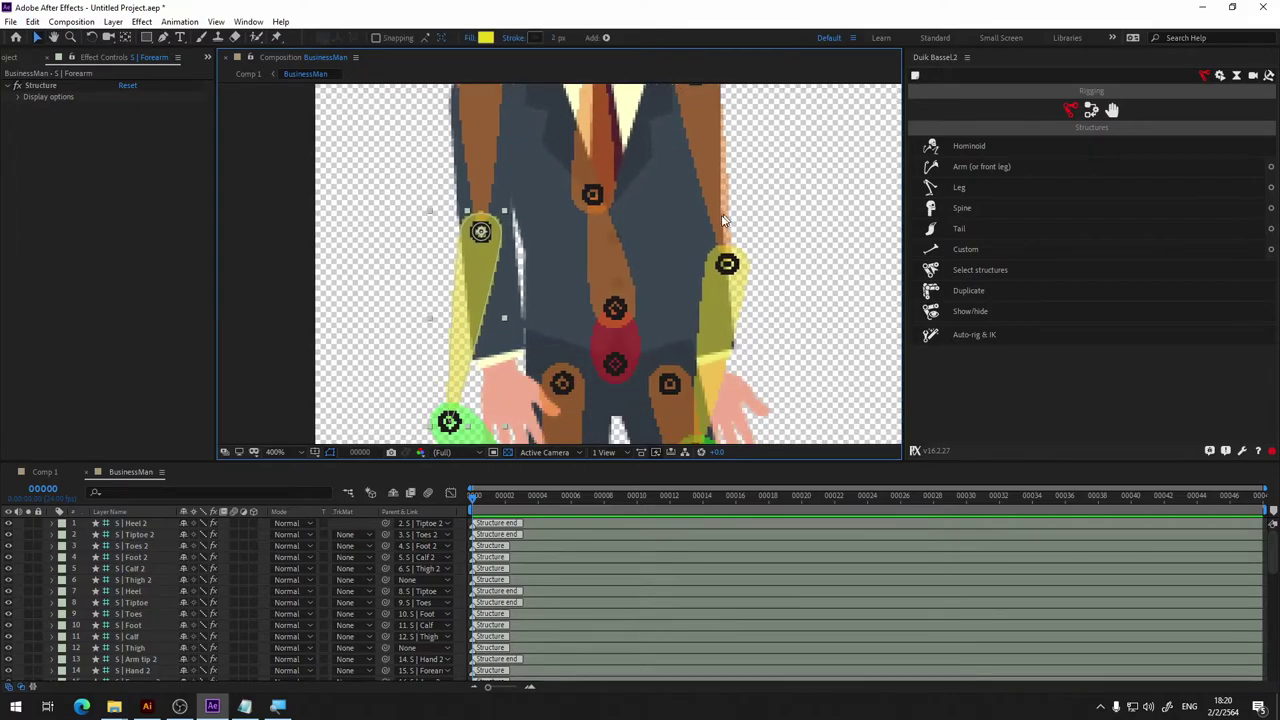
{"action": "left_click_drag", "start_coordinate": [480, 231], "coordinate": [489, 236]}
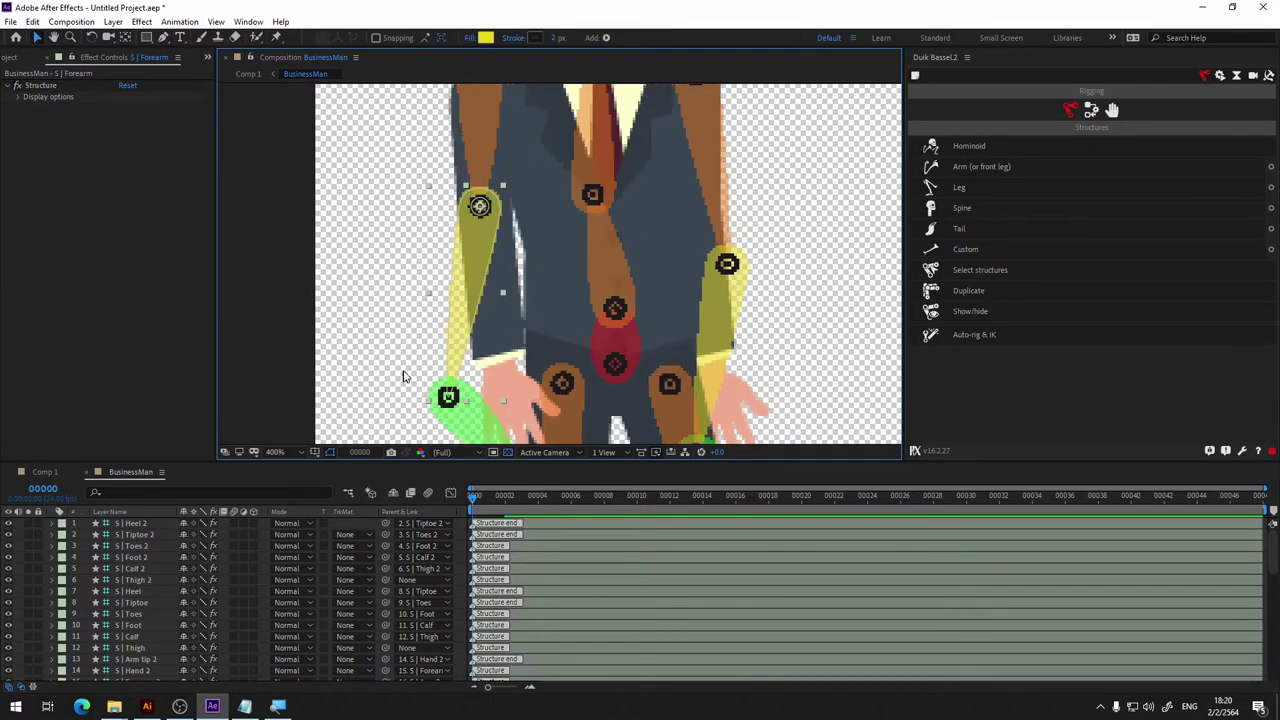
Move the Hand structure over the left hand artwork.
{"action": "left_click", "coordinate": [448, 396]}
{"action": "left_click_drag", "start_coordinate": [448, 396], "coordinate": [488, 350]}
{"action": "key", "text": "h"}
{"action": "left_click_drag", "start_coordinate": [434, 394], "coordinate": [447, 328]}
Shift the Hand structure left and its arm tip down-left over the hand.
{"action": "key", "text": "v"}
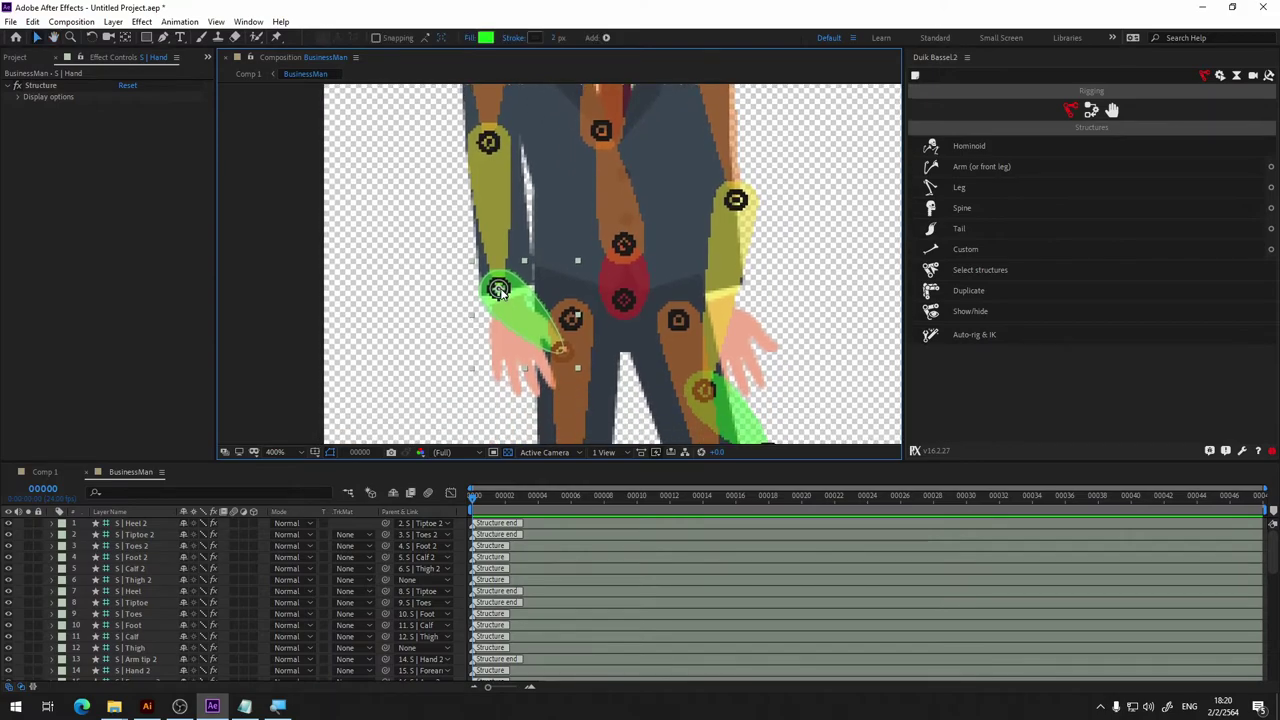
{"action": "left_click_drag", "start_coordinate": [498, 289], "coordinate": [505, 294]}
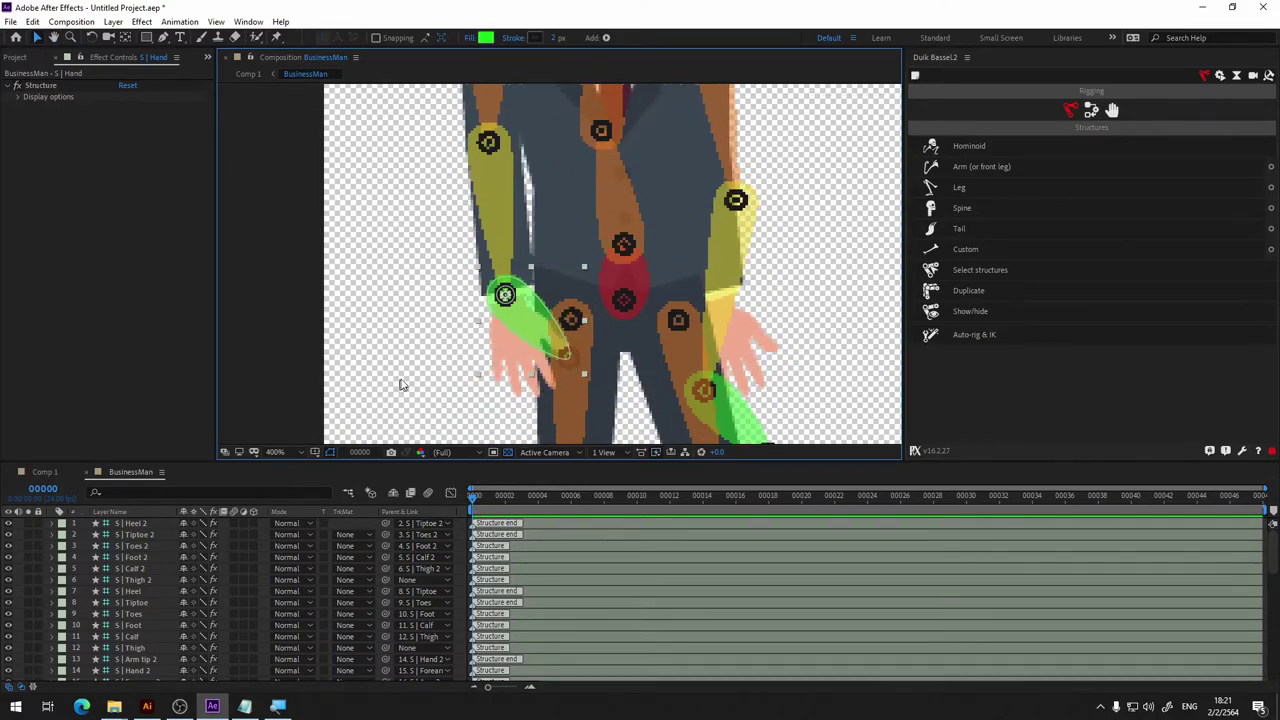
{"action": "left_click", "coordinate": [560, 388]}
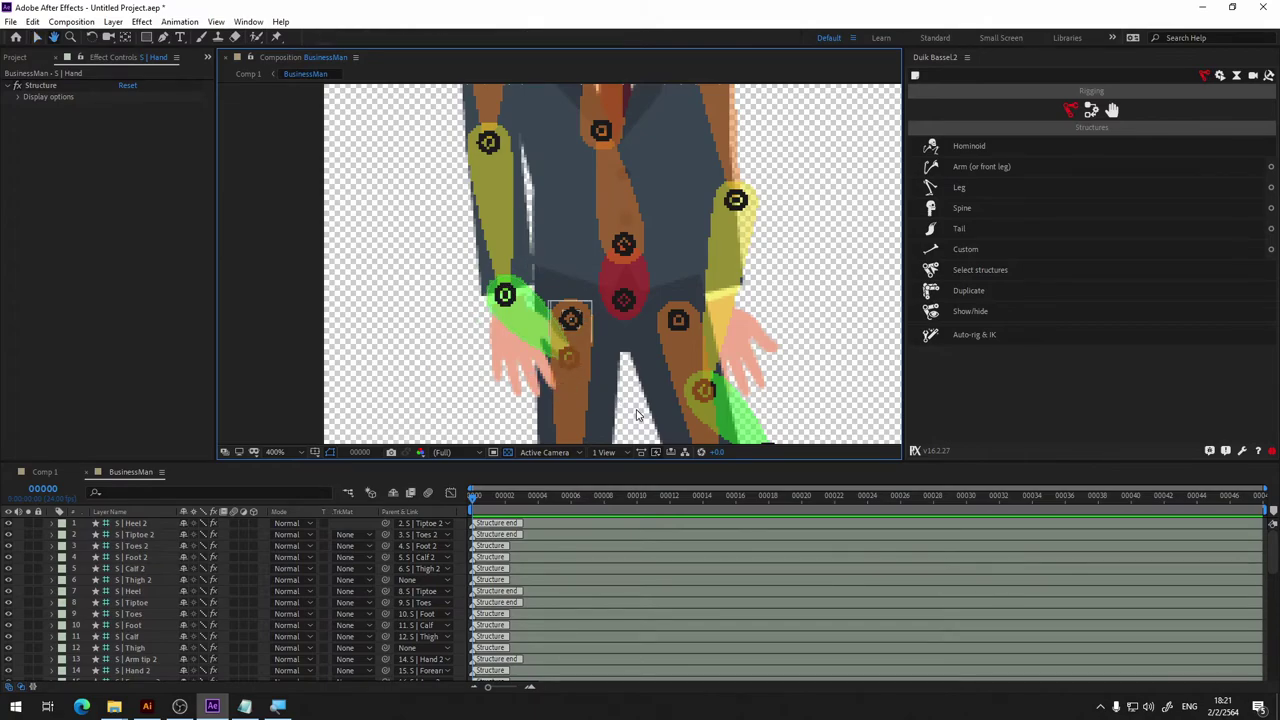
{"action": "left_click_drag", "start_coordinate": [638, 412], "coordinate": [605, 372]}
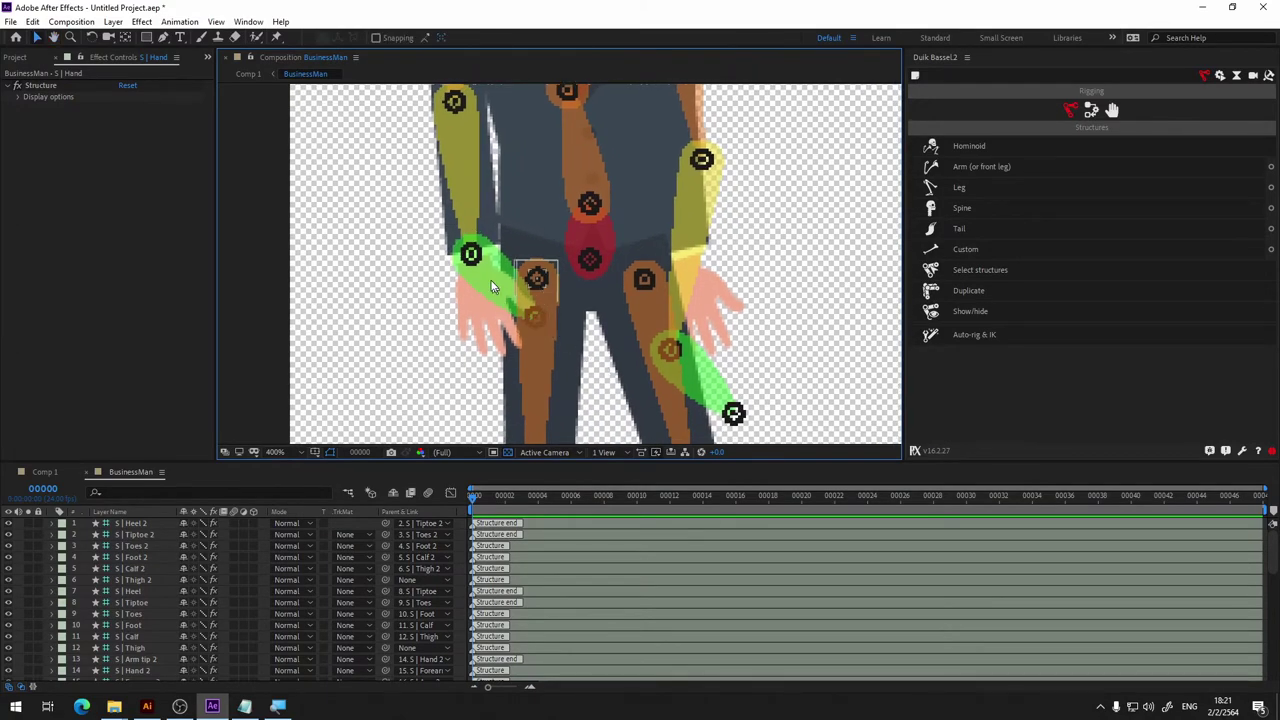
{"action": "left_click", "coordinate": [536, 318]}
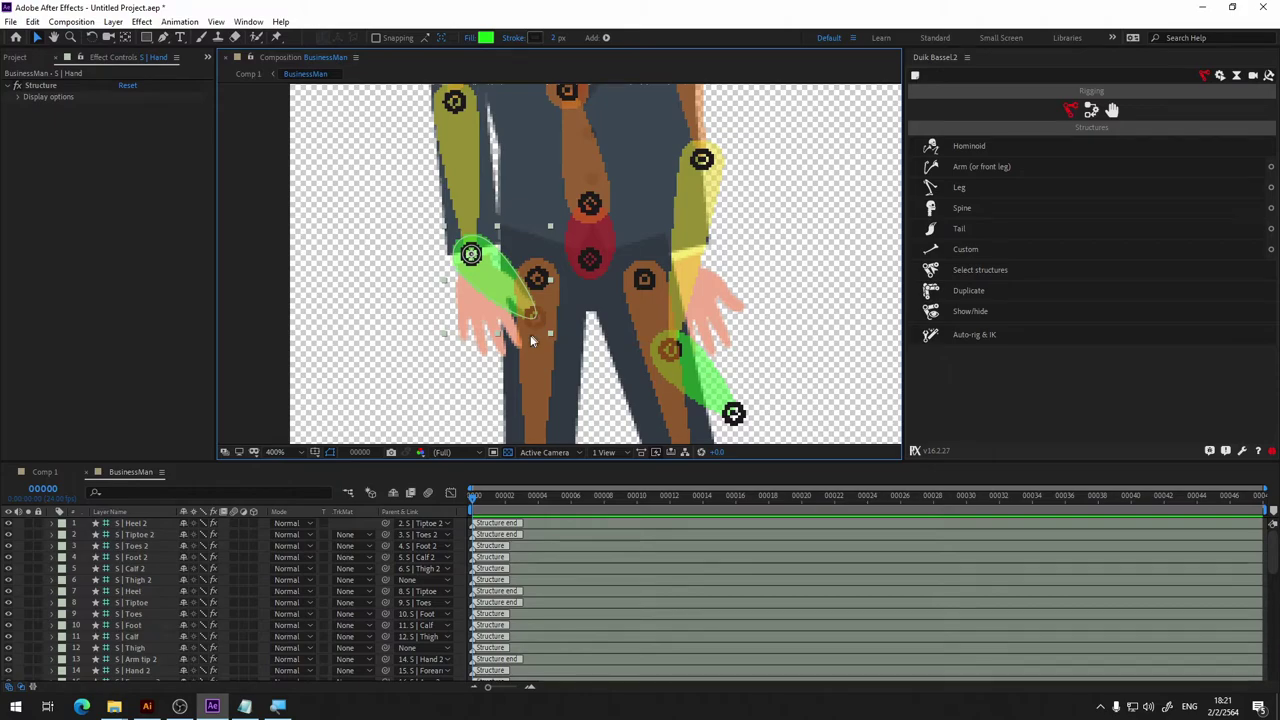
{"action": "left_click_drag", "start_coordinate": [470, 254], "coordinate": [414, 262]}
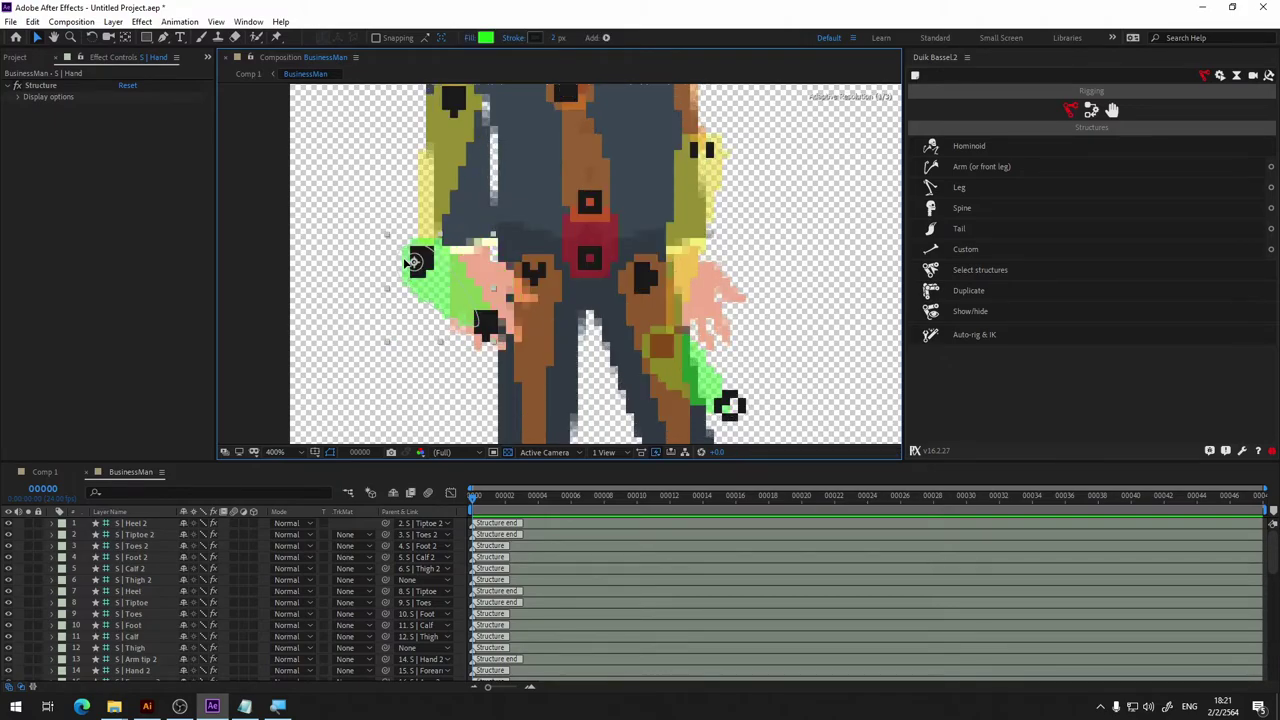
{"action": "left_click_drag", "start_coordinate": [476, 325], "coordinate": [408, 355]}
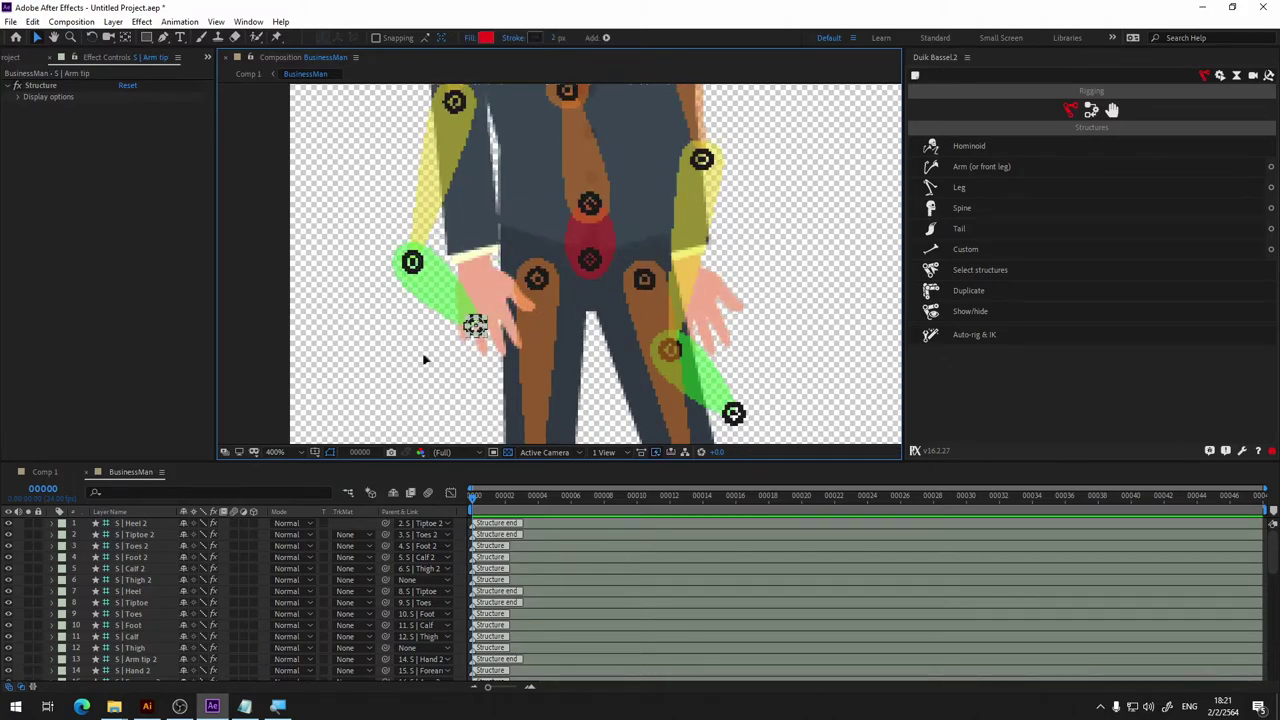
Fine-tune the Hand structure's position on the hand, undoing an unwanted rotation.
{"action": "left_click", "coordinate": [411, 262]}
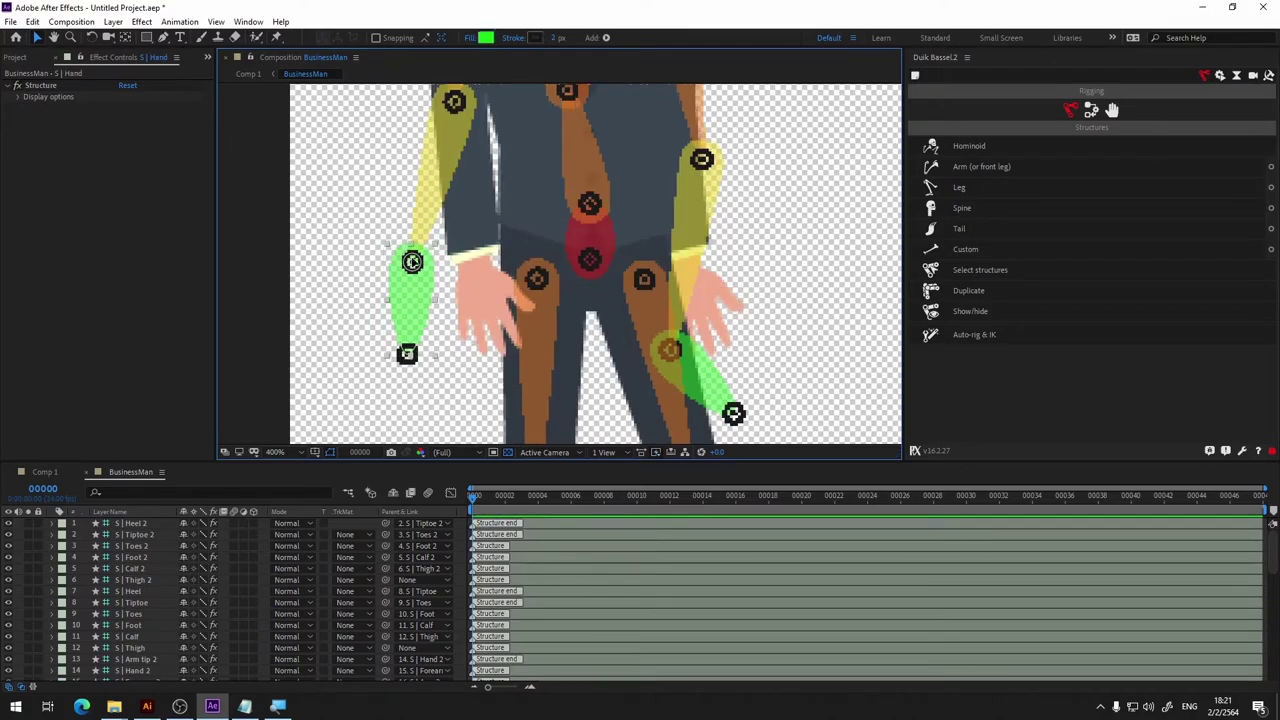
{"action": "left_click_drag", "start_coordinate": [448, 258], "coordinate": [458, 255]}
{"action": "left_click_drag", "start_coordinate": [470, 255], "coordinate": [470, 244]}
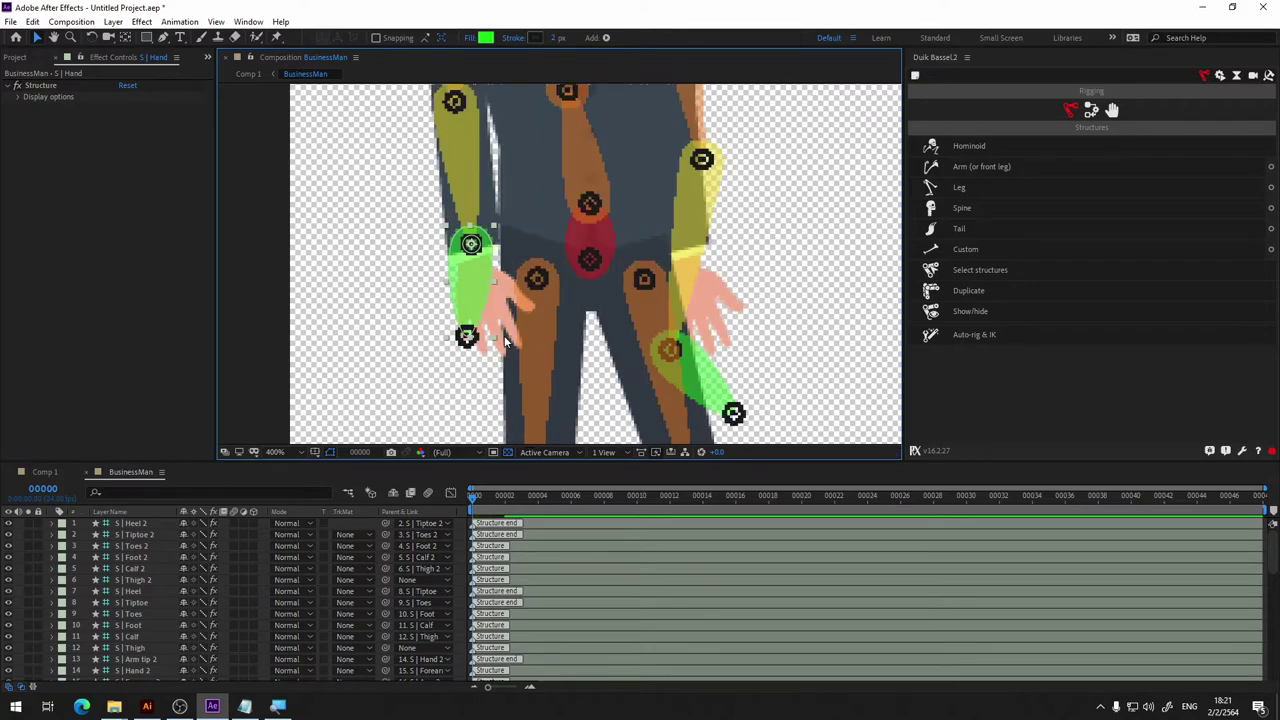
{"action": "left_click_drag", "start_coordinate": [472, 247], "coordinate": [474, 261]}
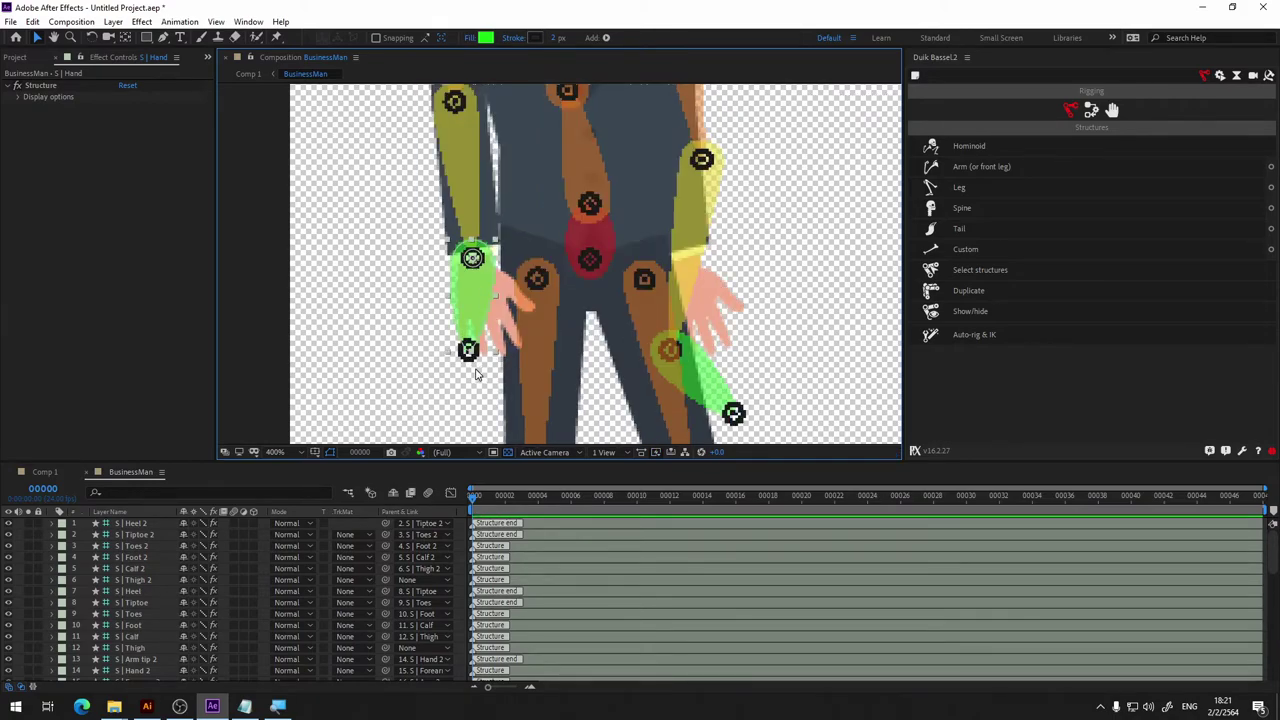
{"action": "left_click_drag", "start_coordinate": [474, 258], "coordinate": [503, 251]}
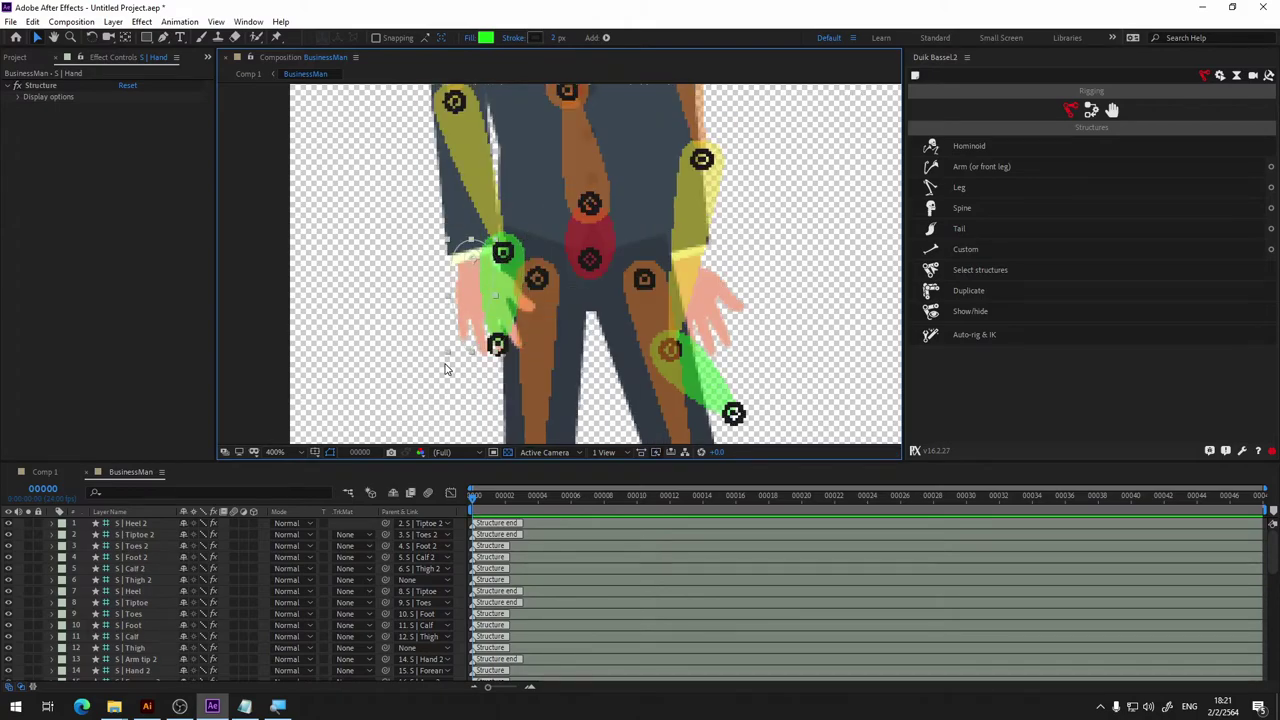
{"action": "key", "text": "ctrl+z"}
Move the Arm tip onto the left hand's fingertips.
{"action": "left_click", "coordinate": [468, 350]}
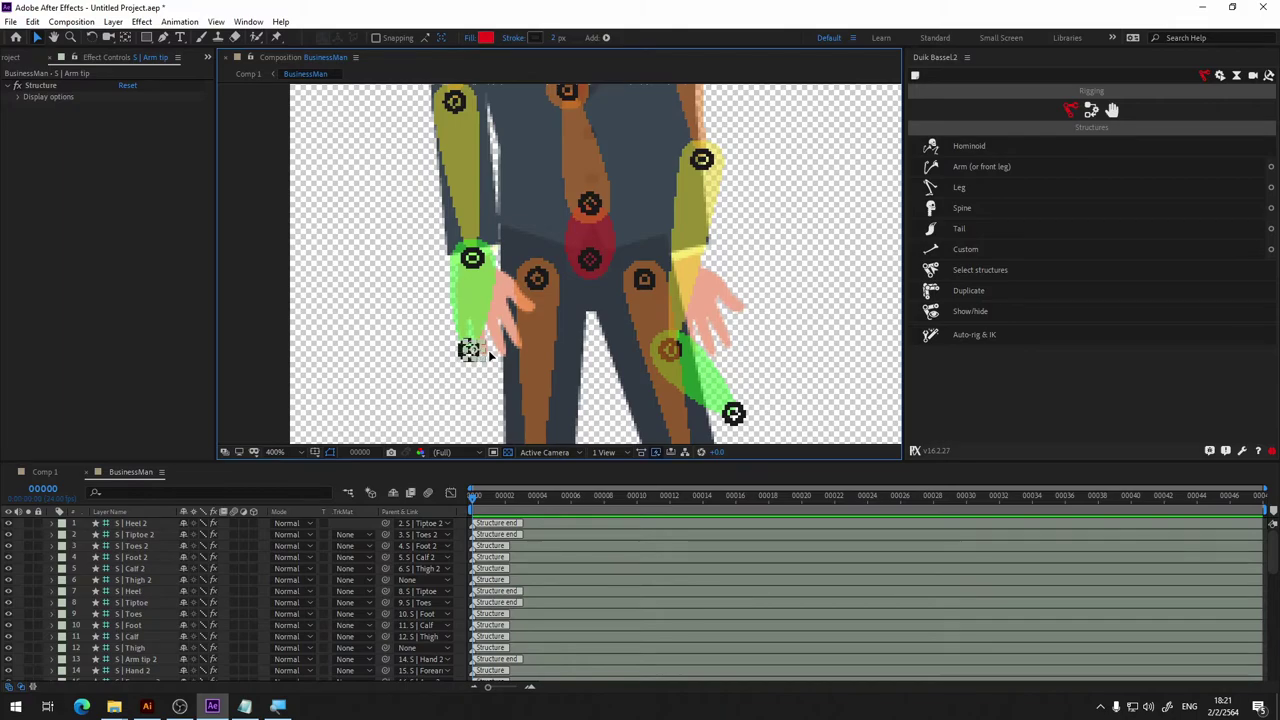
{"action": "left_click_drag", "start_coordinate": [488, 350], "coordinate": [502, 349]}
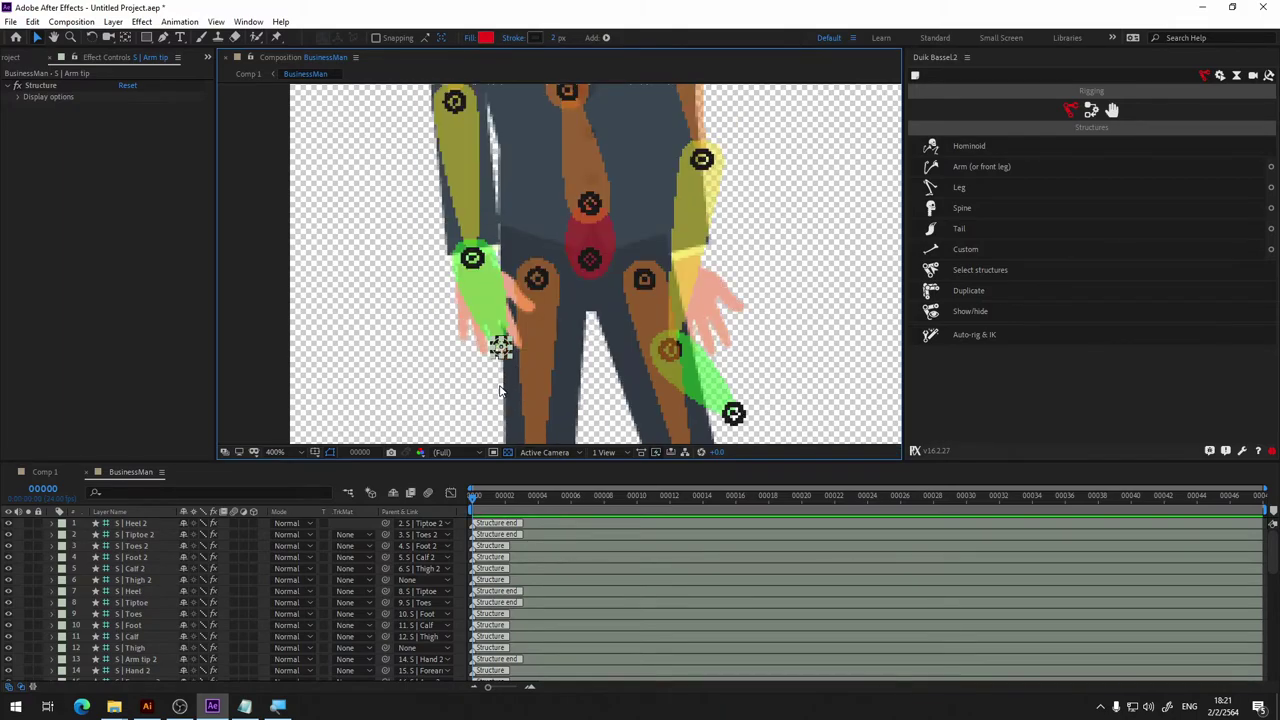
{"action": "key", "text": "h"}
{"action": "left_click_drag", "start_coordinate": [797, 286], "coordinate": [709, 354]}
Lower the left Forearm joint slightly so it sits at the elbow.
{"action": "scroll", "coordinate": [709, 354], "scroll_direction": "up", "scroll_amount": 5}
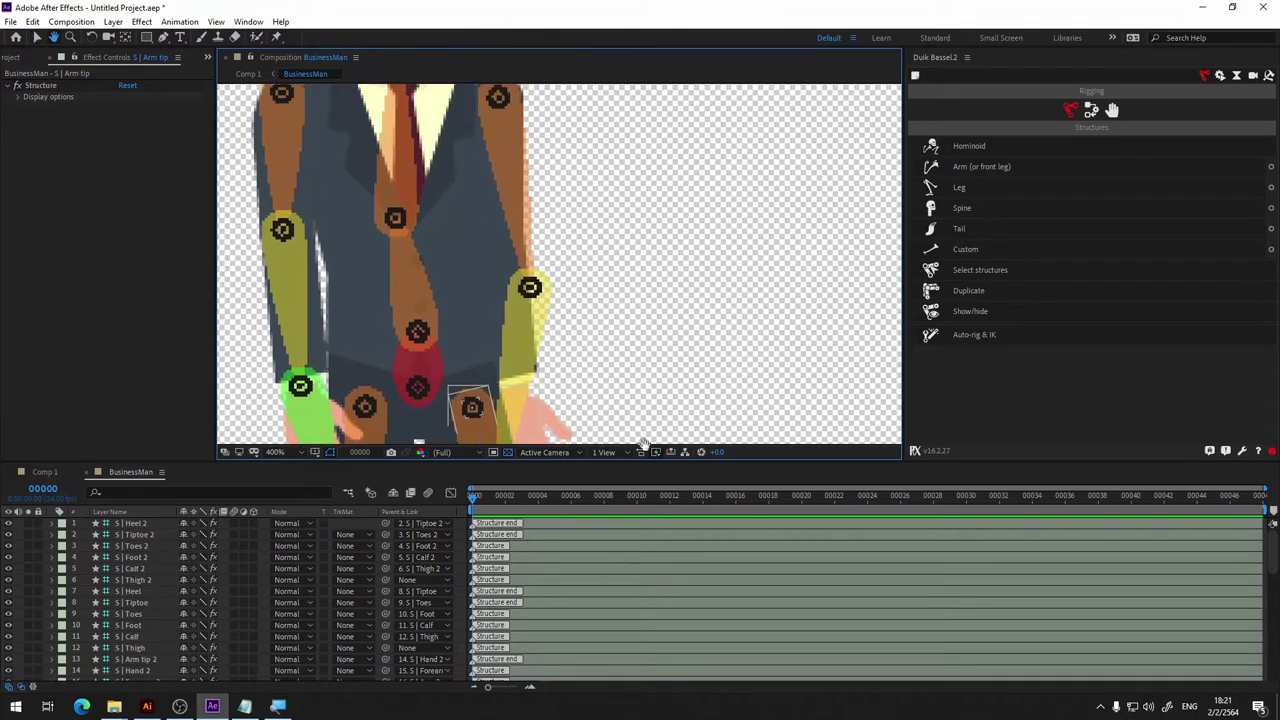
{"action": "key", "text": "v"}
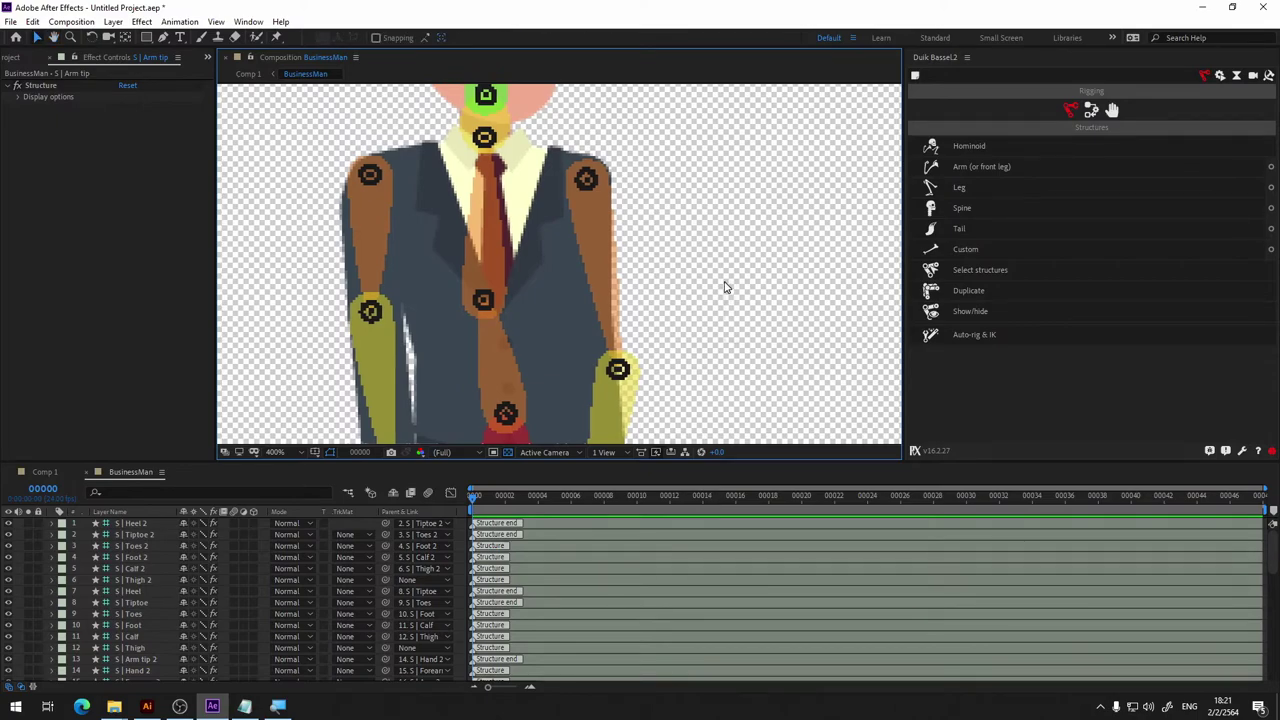
{"action": "left_click_drag", "start_coordinate": [566, 350], "coordinate": [629, 371]}
{"action": "left_click", "coordinate": [370, 311]}
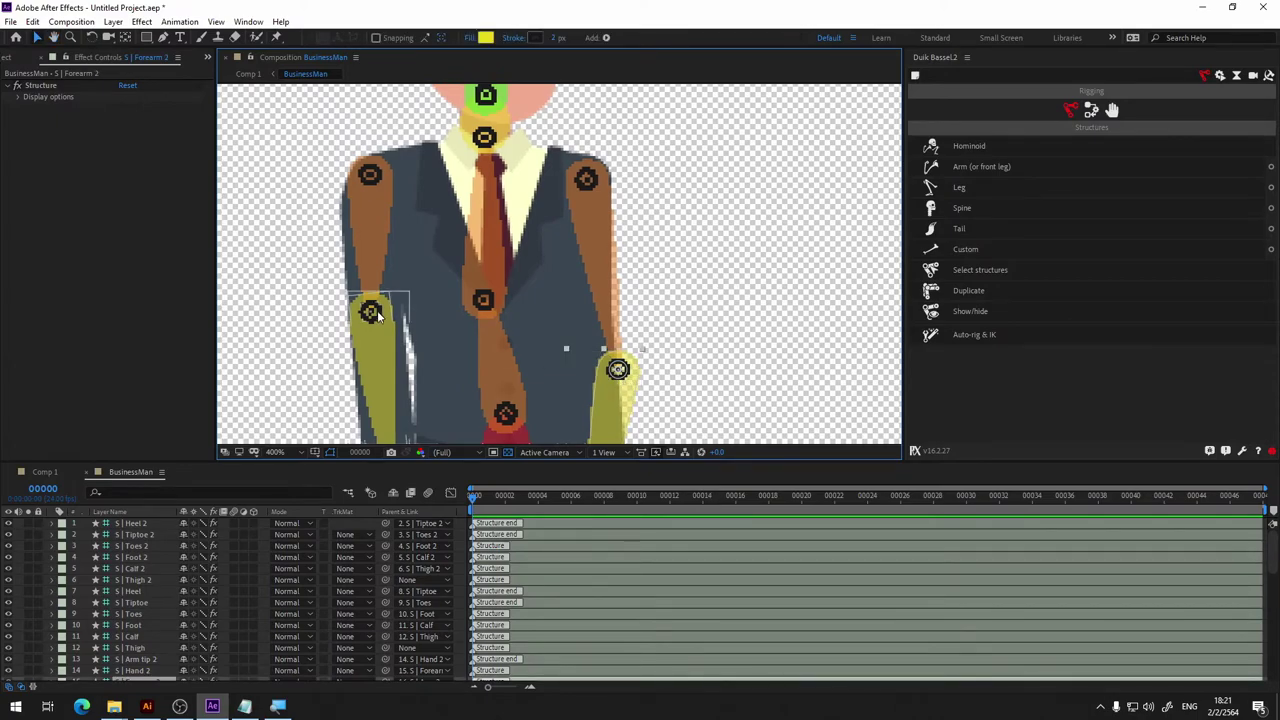
{"action": "left_click_drag", "start_coordinate": [370, 311], "coordinate": [370, 328]}
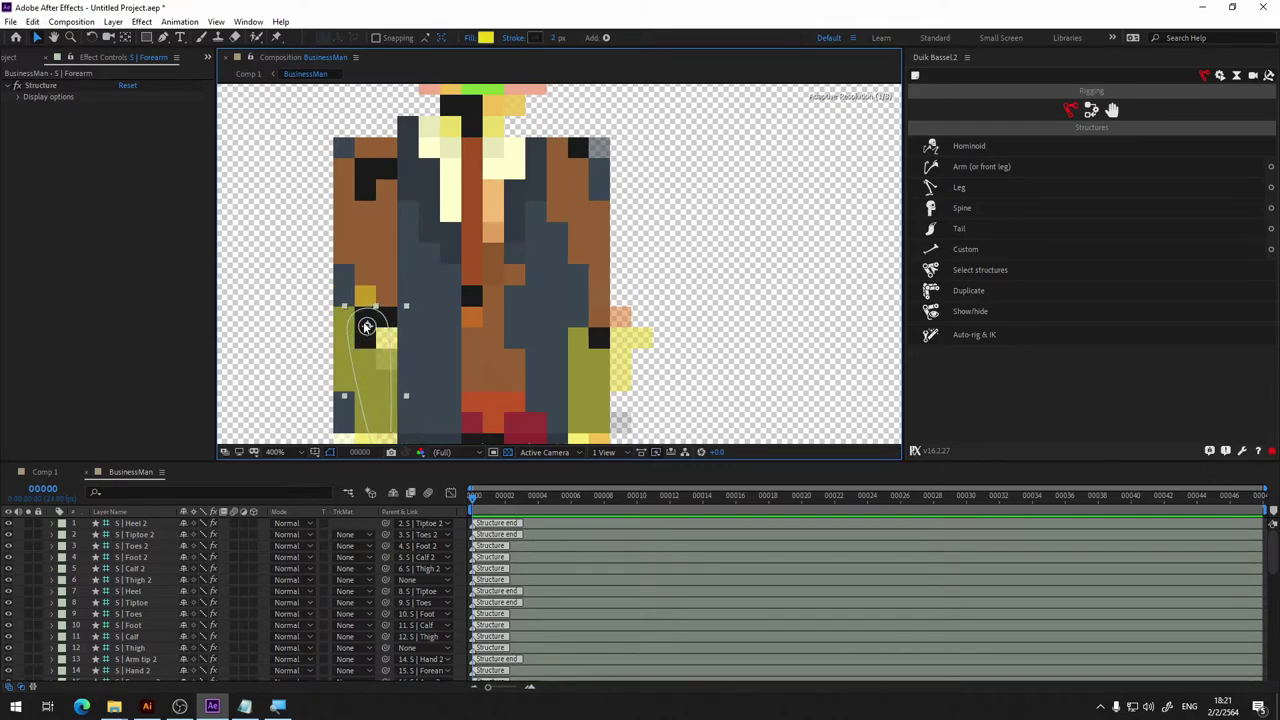
{"action": "left_click_drag", "start_coordinate": [370, 328], "coordinate": [374, 330]}
Raise the Hand structure so its wrist joint meets the sleeve cuff.
{"action": "left_click_drag", "start_coordinate": [690, 350], "coordinate": [720, 152]}
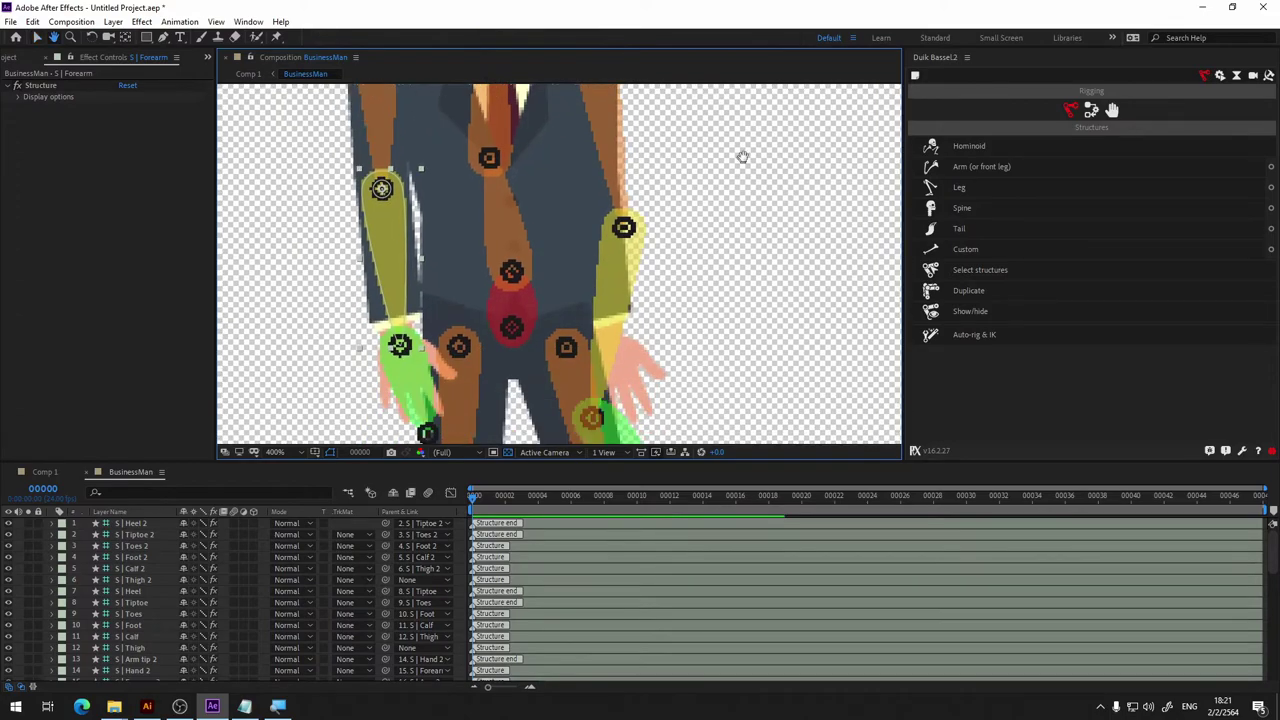
{"action": "key", "text": "v"}
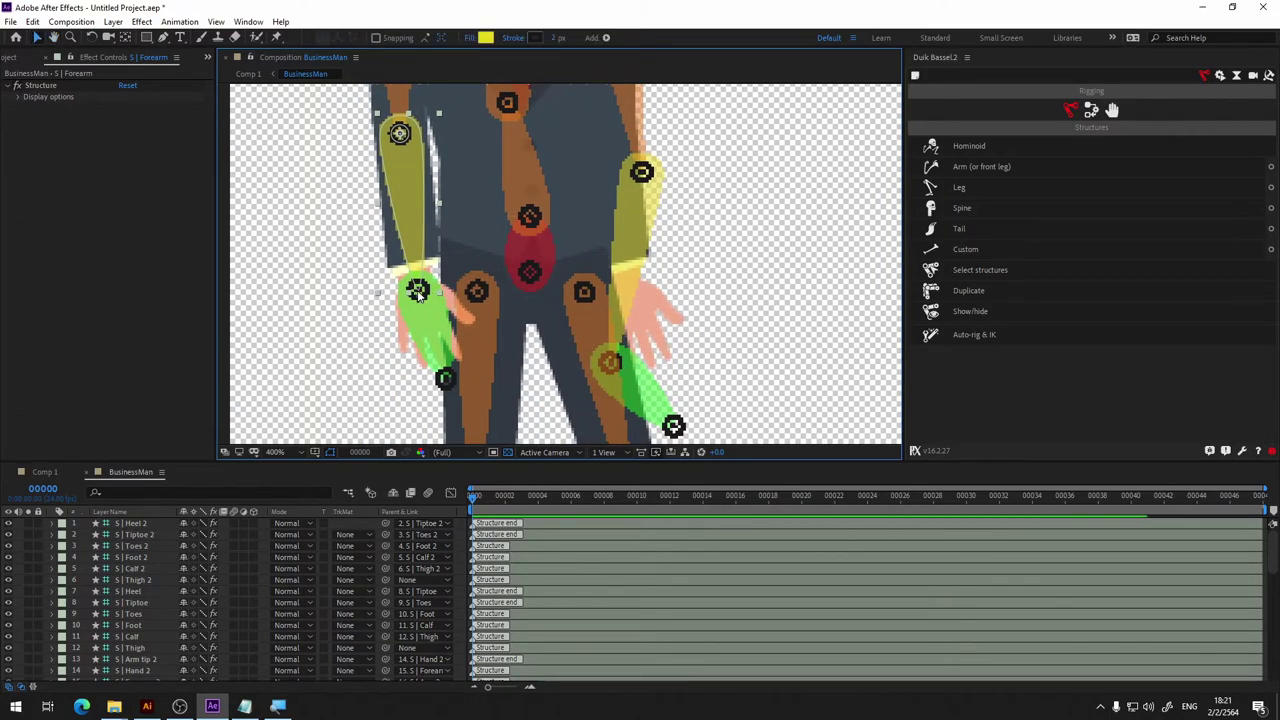
{"action": "left_click", "coordinate": [321, 325]}
{"action": "left_click", "coordinate": [418, 290]}
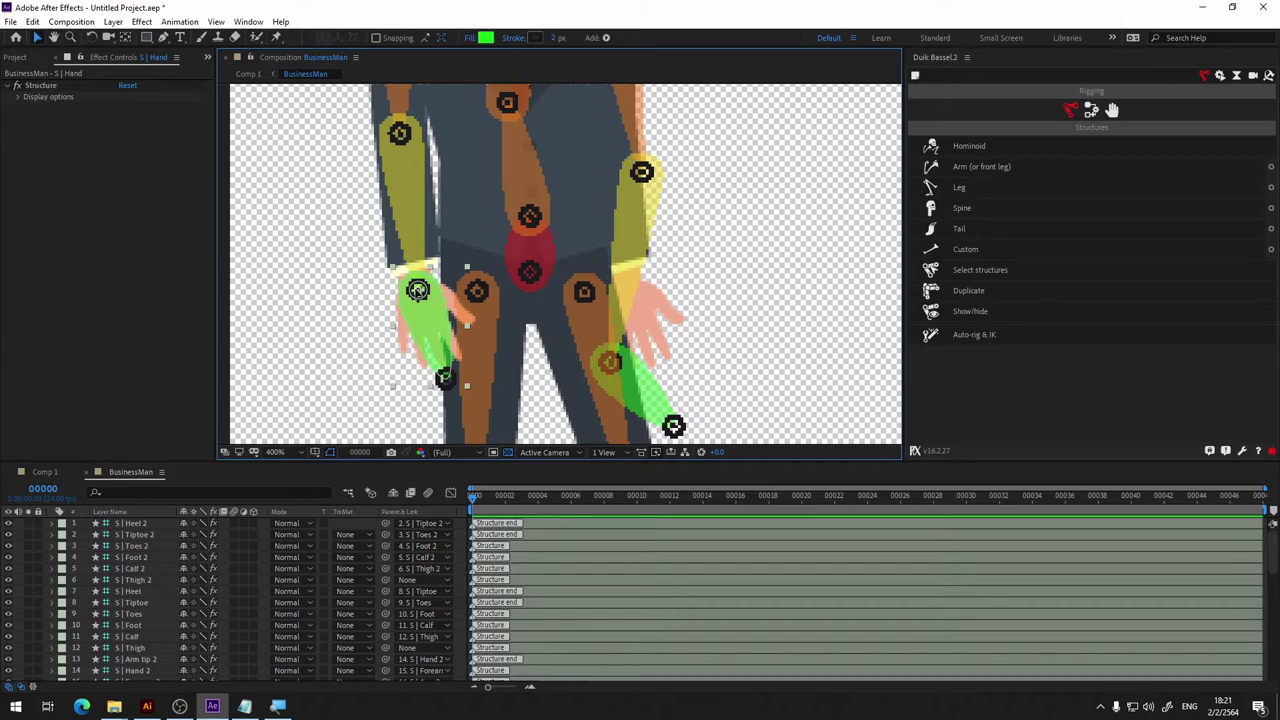
{"action": "left_click_drag", "start_coordinate": [418, 290], "coordinate": [412, 279]}
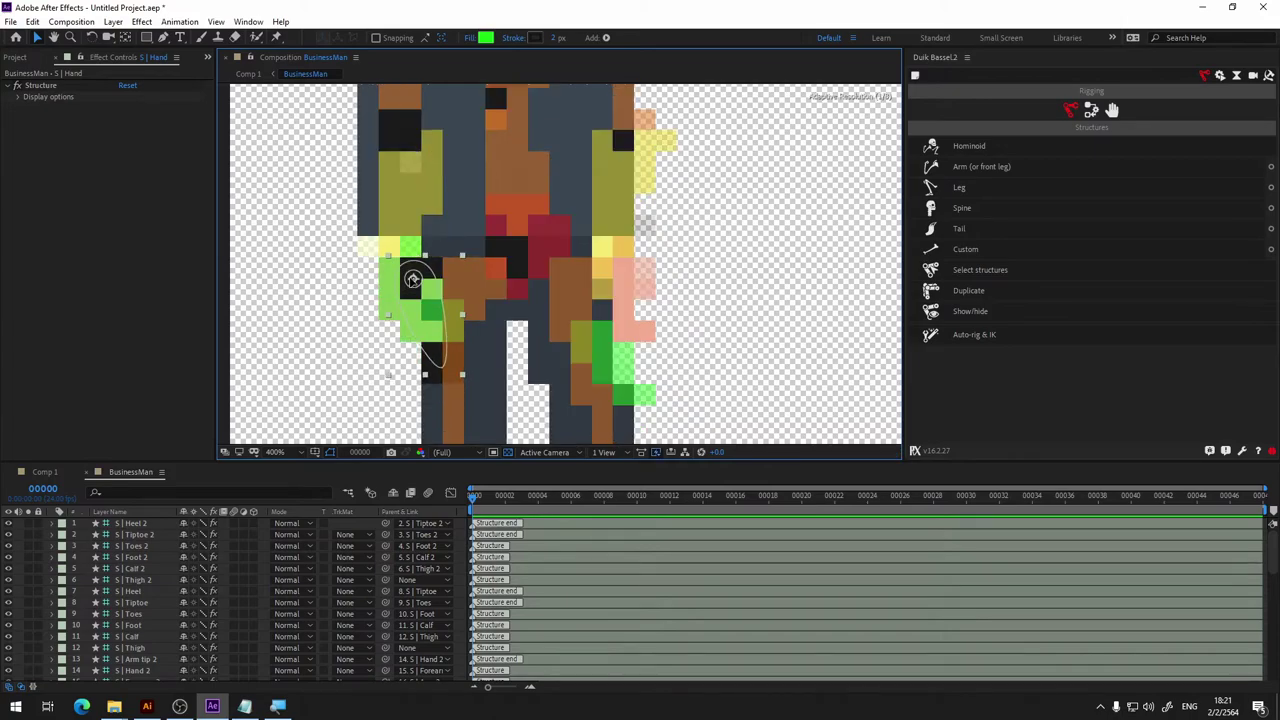
{"action": "left_click_drag", "start_coordinate": [412, 279], "coordinate": [411, 277]}
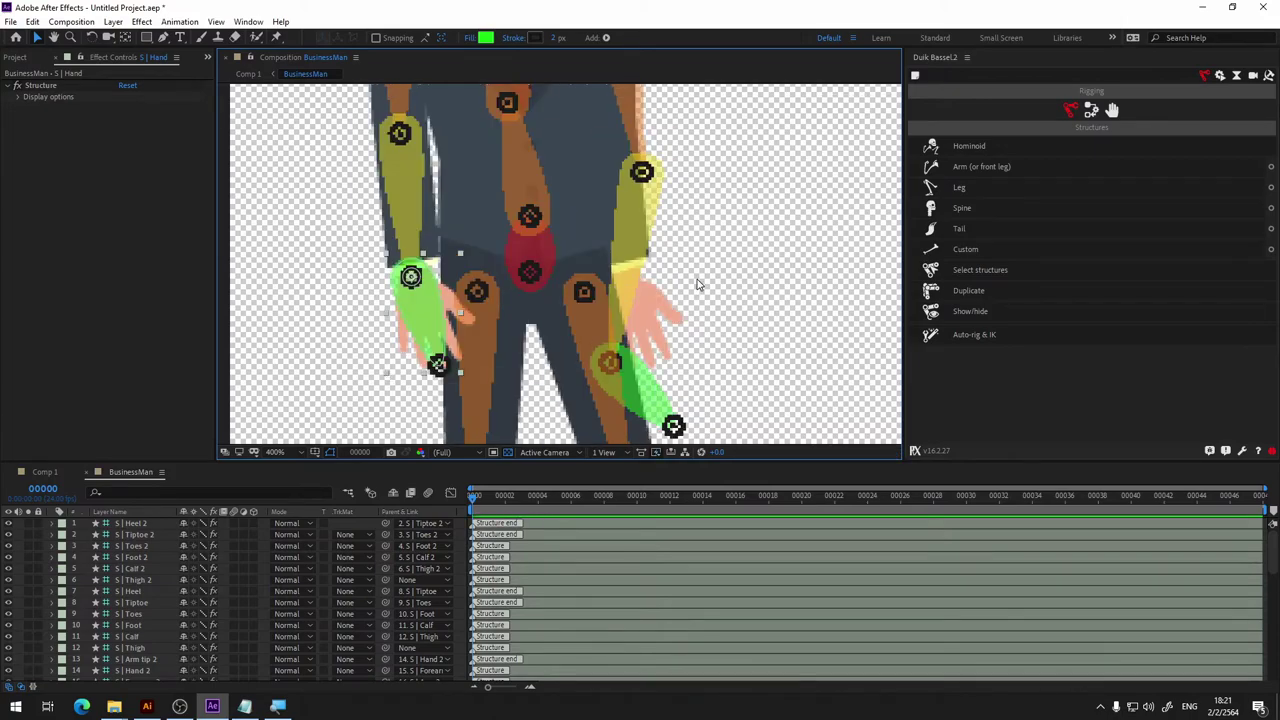
Move the Forearm 2 joint up to the other arm's elbow.
{"action": "scroll", "coordinate": [720, 290], "scroll_direction": "up", "scroll_amount": 3}
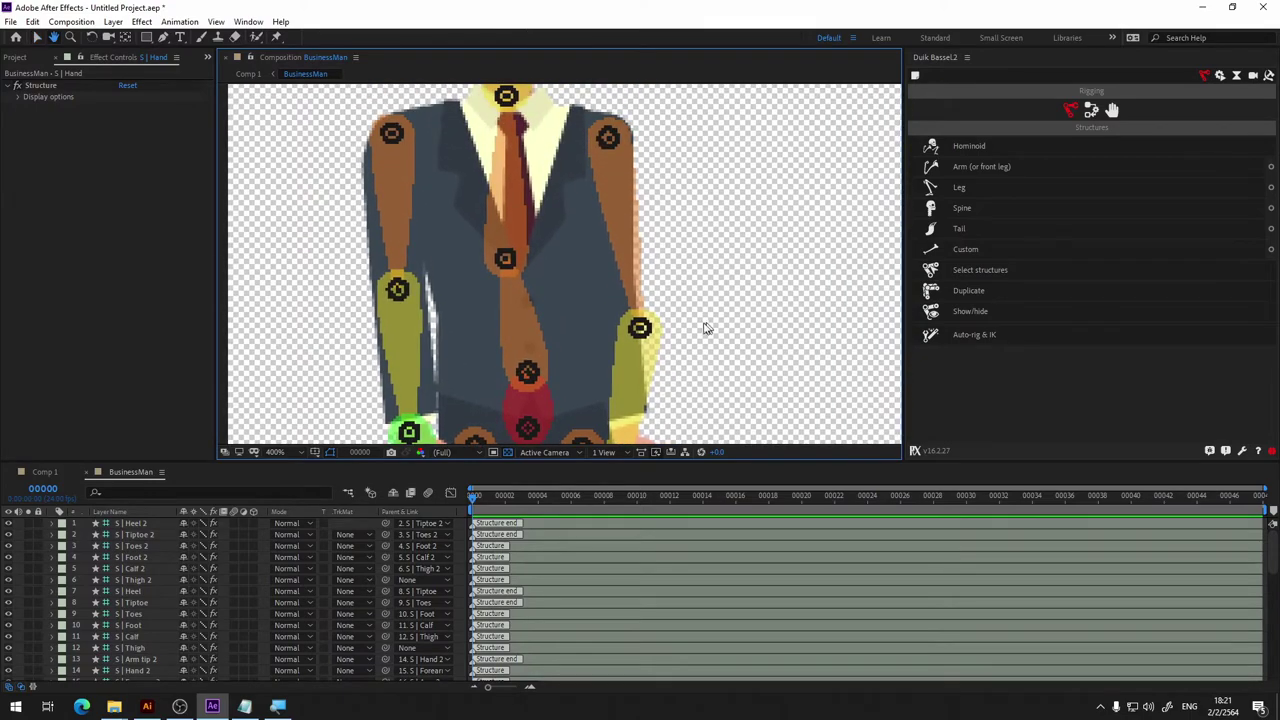
{"action": "left_click", "coordinate": [640, 330]}
{"action": "left_click_drag", "start_coordinate": [640, 328], "coordinate": [621, 278]}
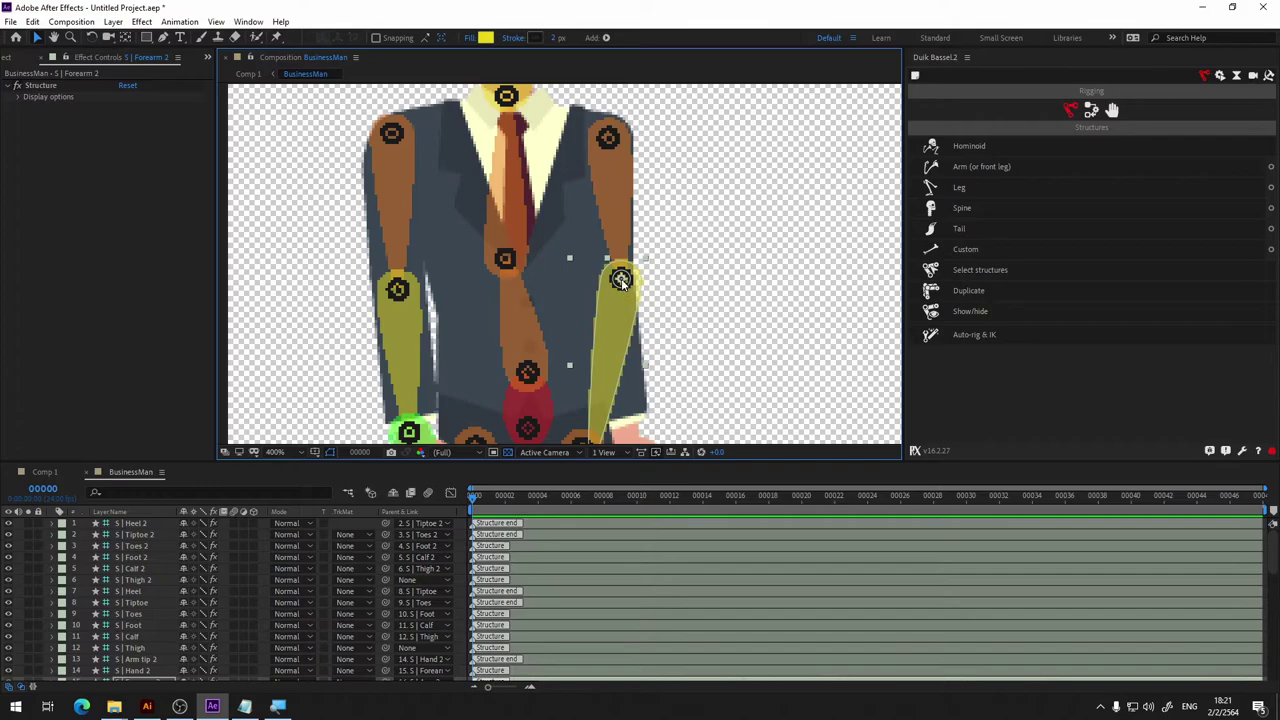
{"action": "left_click_drag", "start_coordinate": [621, 281], "coordinate": [610, 281]}
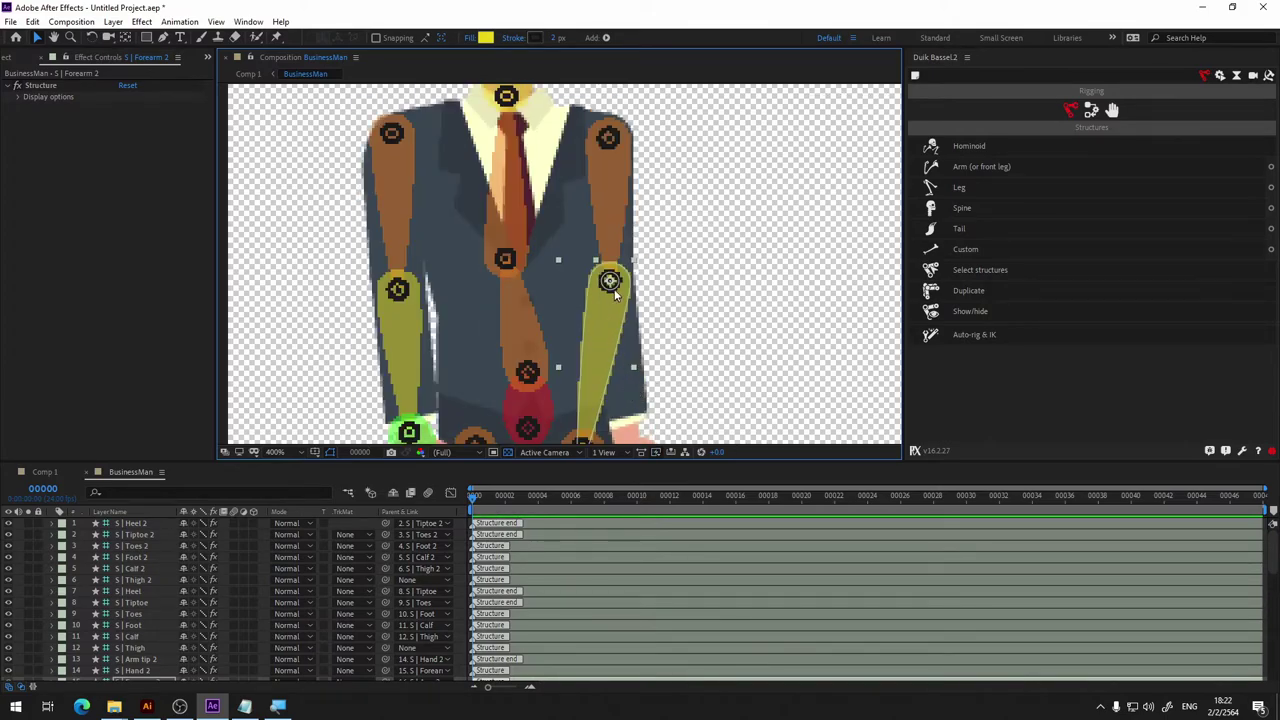
{"action": "left_click_drag", "start_coordinate": [716, 334], "coordinate": [688, 243]}
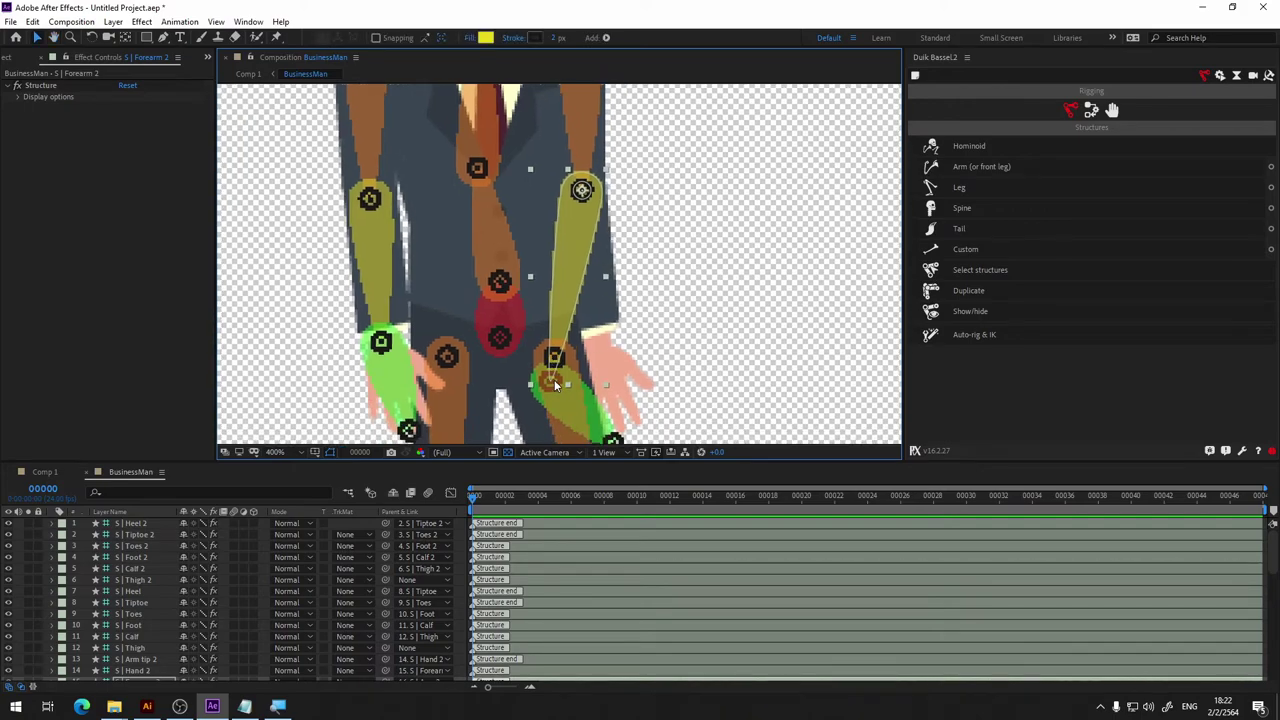
{"action": "left_click_drag", "start_coordinate": [554, 379], "coordinate": [598, 377]}
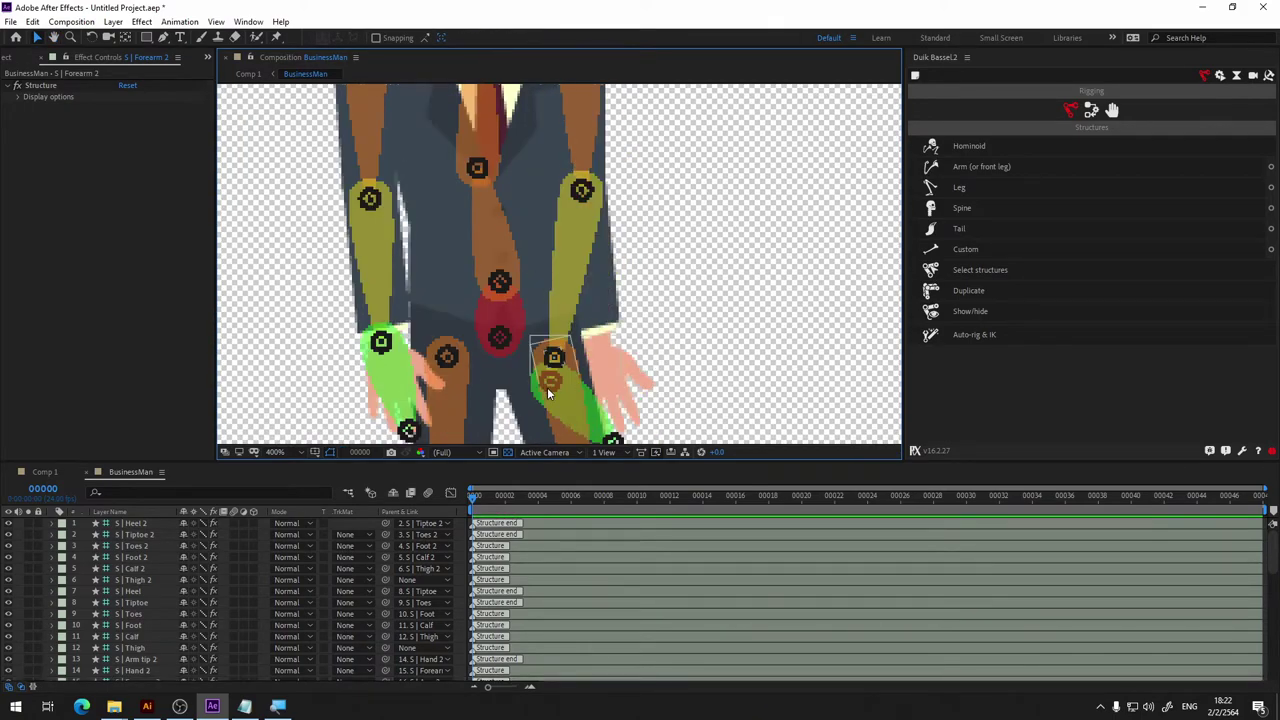
Swing the upper arm out and bring the Hand 2 structure onto the wrist.
{"action": "left_click", "coordinate": [553, 393]}
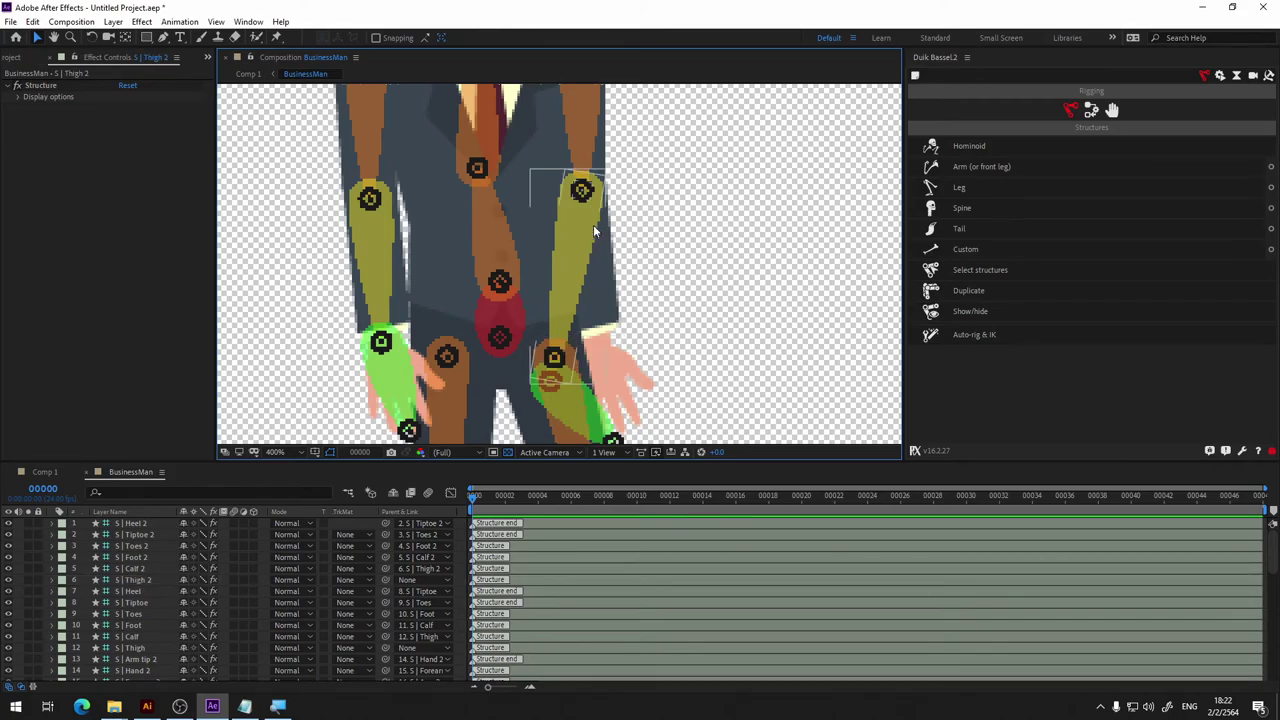
{"action": "left_click_drag", "start_coordinate": [582, 190], "coordinate": [675, 181]}
{"action": "left_click", "coordinate": [643, 372]}
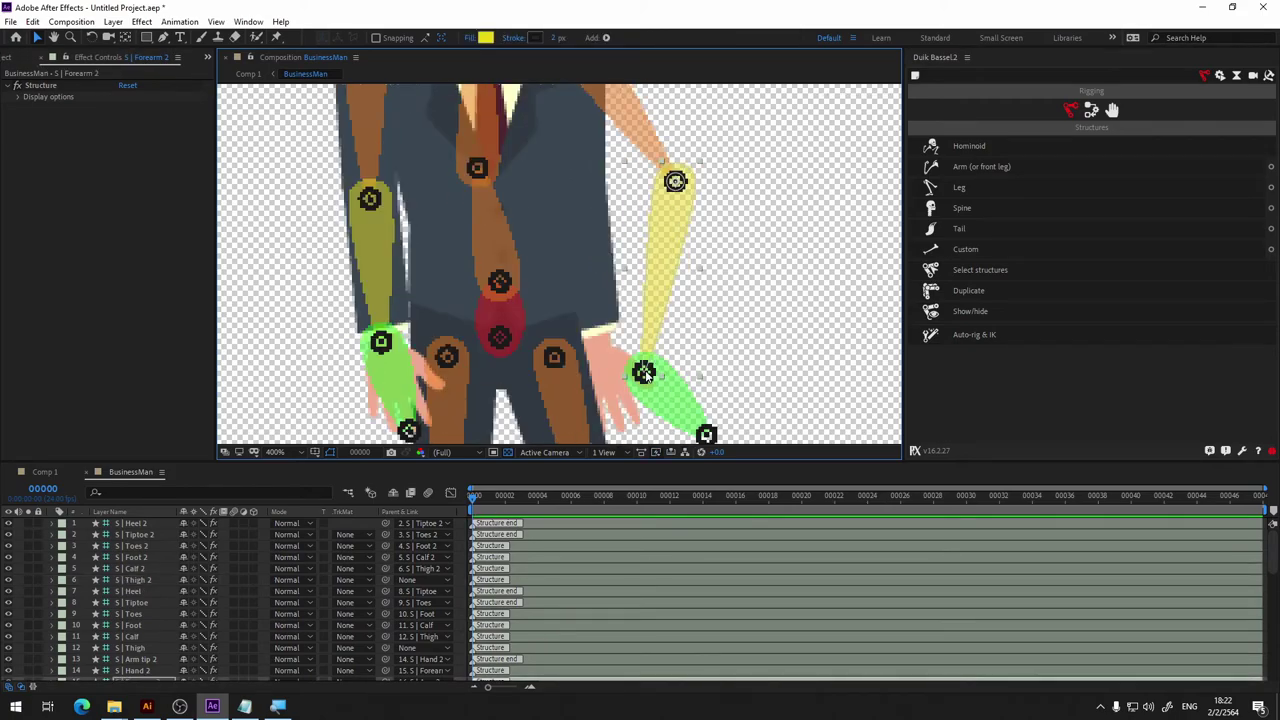
{"action": "left_click_drag", "start_coordinate": [643, 372], "coordinate": [683, 352]}
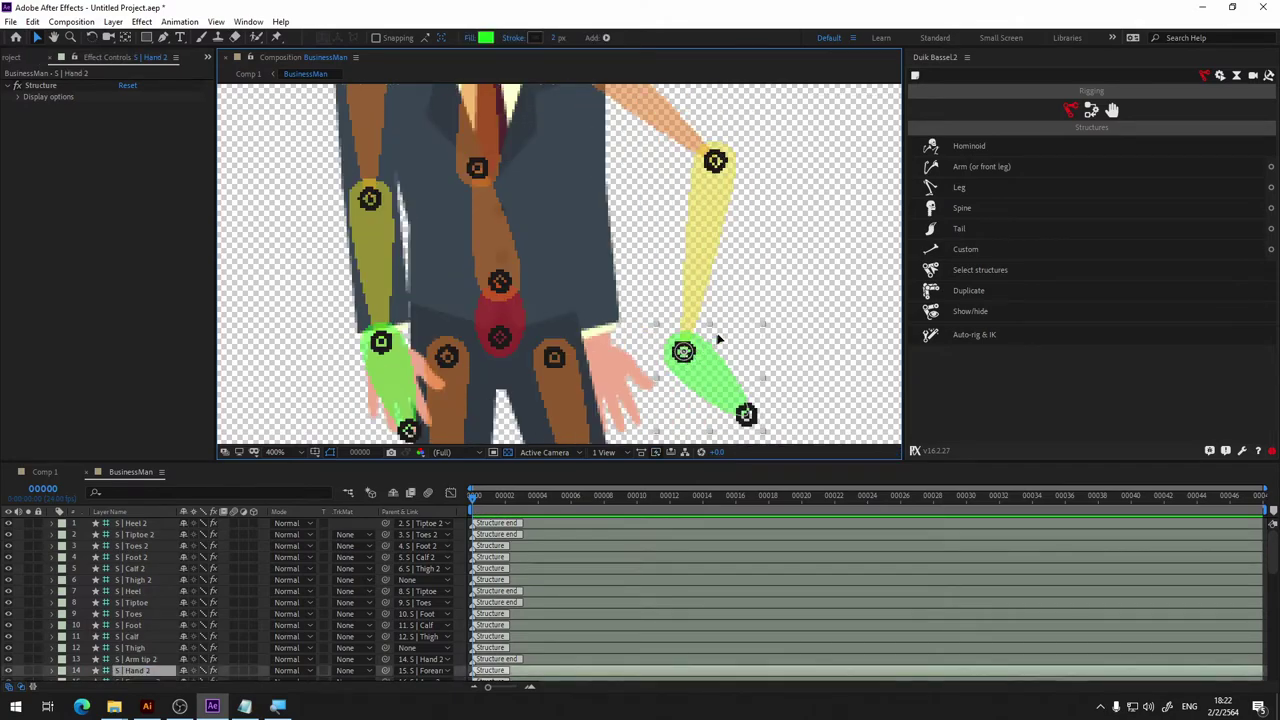
{"action": "left_click_drag", "start_coordinate": [684, 351], "coordinate": [764, 305]}
{"action": "left_click_drag", "start_coordinate": [717, 165], "coordinate": [579, 181]}
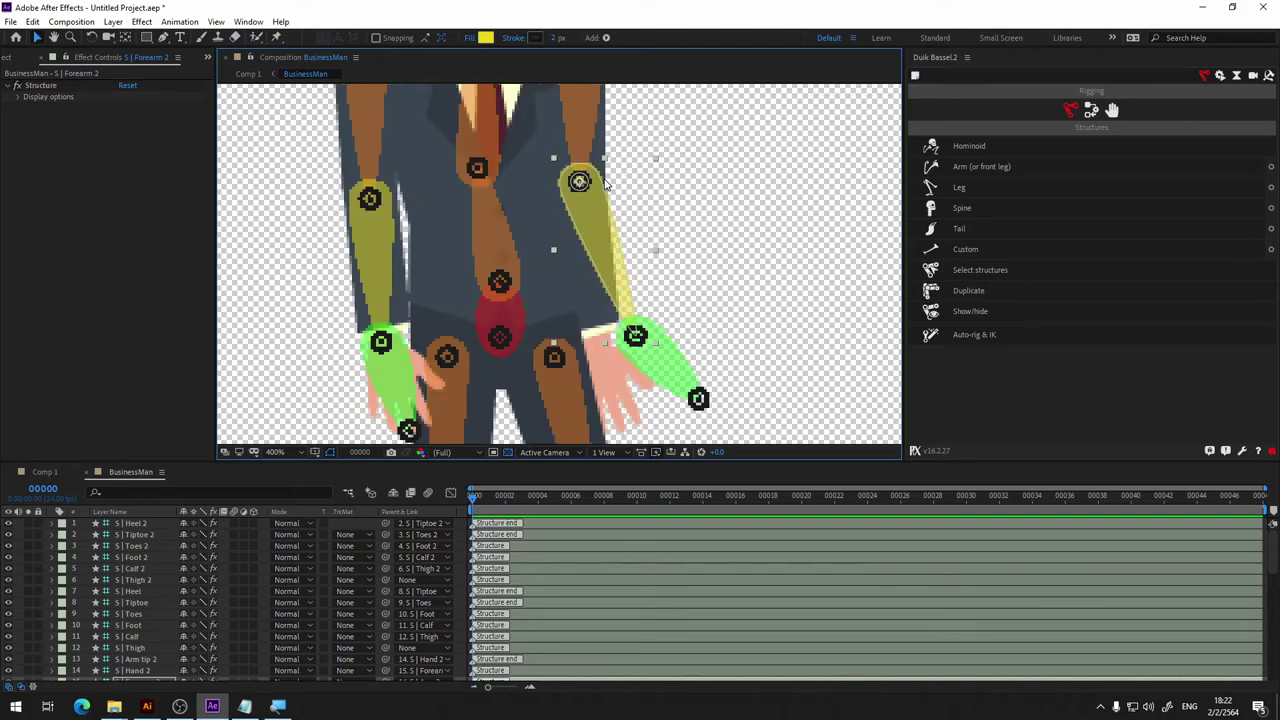
{"action": "left_click", "coordinate": [636, 338]}
{"action": "left_click_drag", "start_coordinate": [636, 336], "coordinate": [579, 322]}
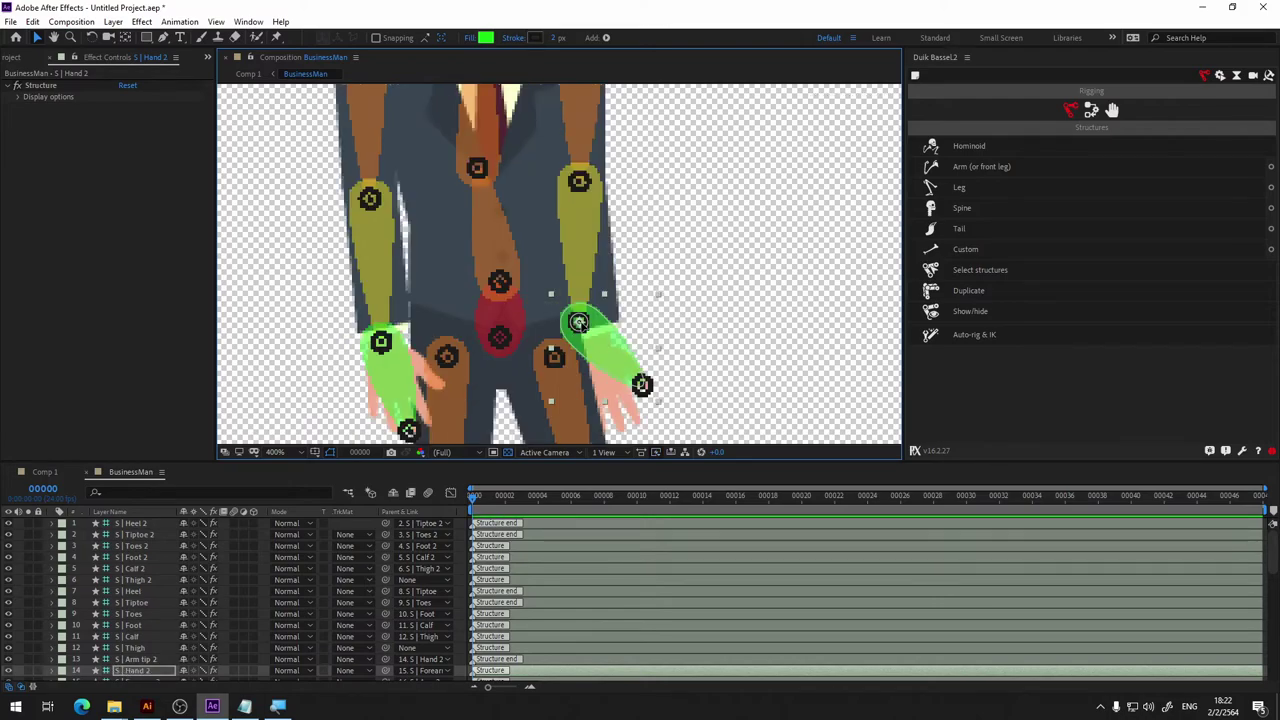
{"action": "left_click_drag", "start_coordinate": [578, 321], "coordinate": [595, 333]}
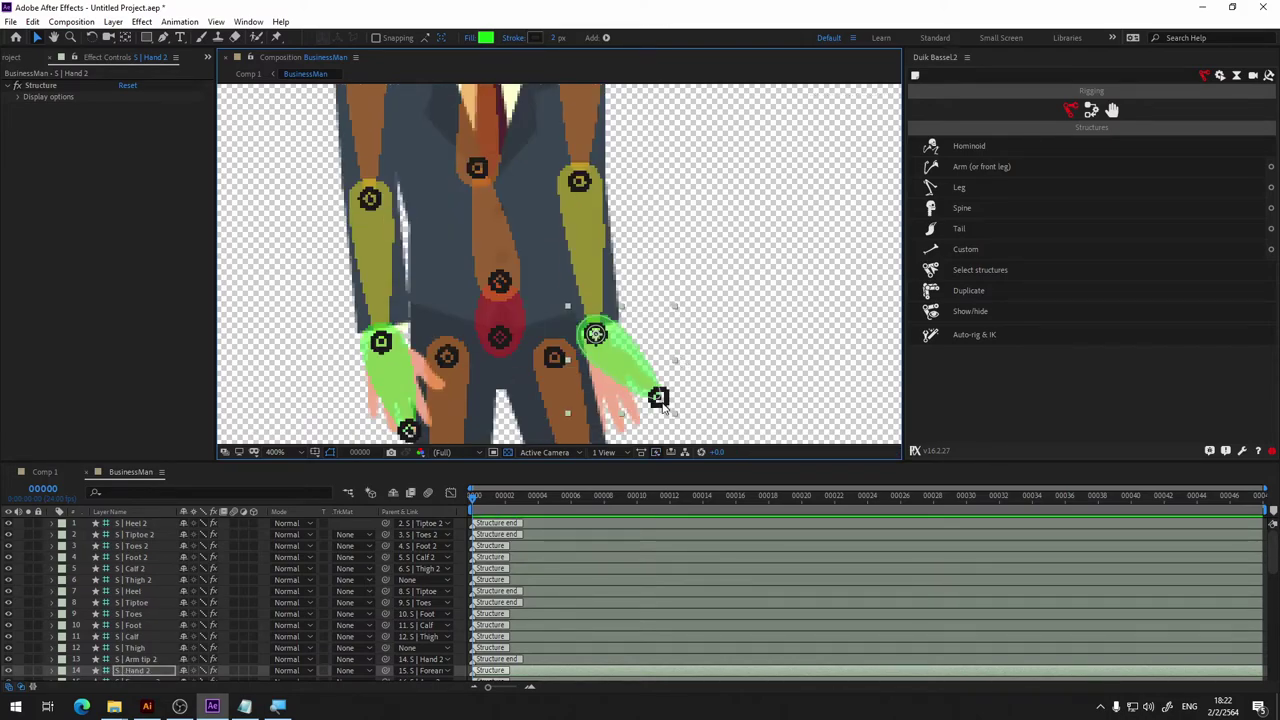
Place Arm tip 2 at the fingertips and zoom back out to 100%.
{"action": "scroll", "coordinate": [740, 380], "scroll_direction": "down", "scroll_amount": 2}
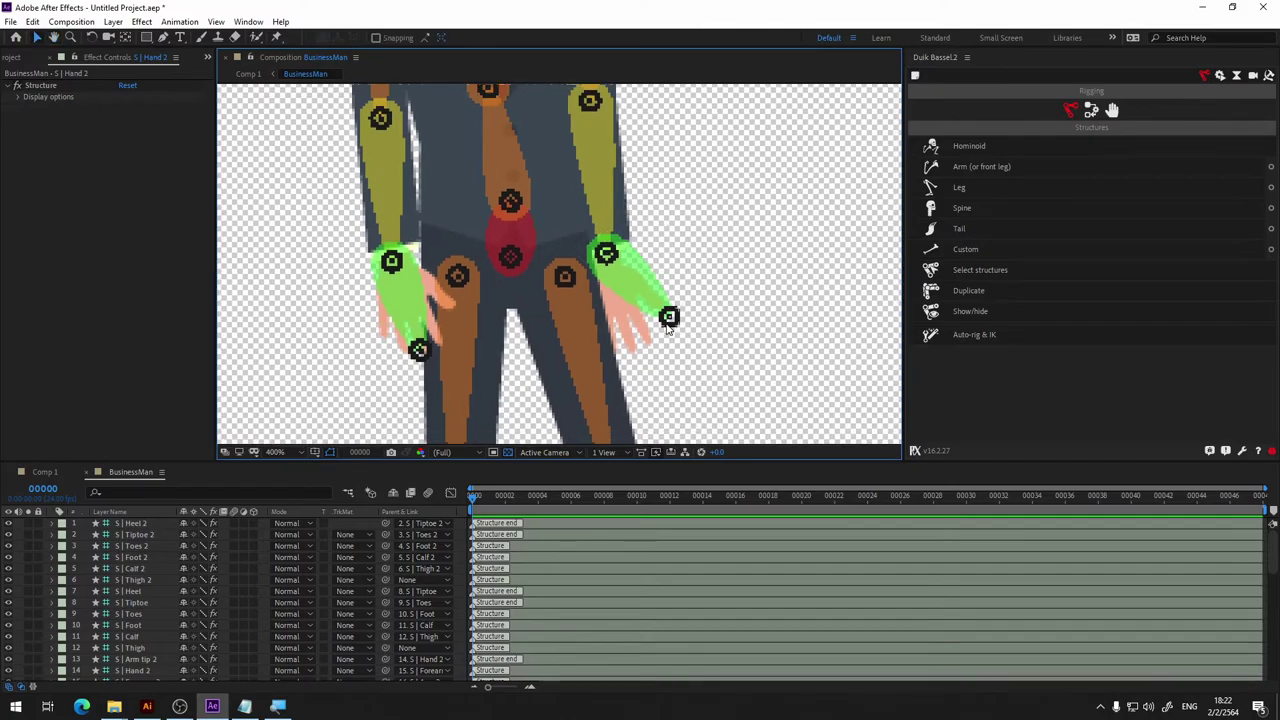
{"action": "left_click", "coordinate": [669, 317]}
{"action": "left_click_drag", "start_coordinate": [669, 317], "coordinate": [624, 335]}
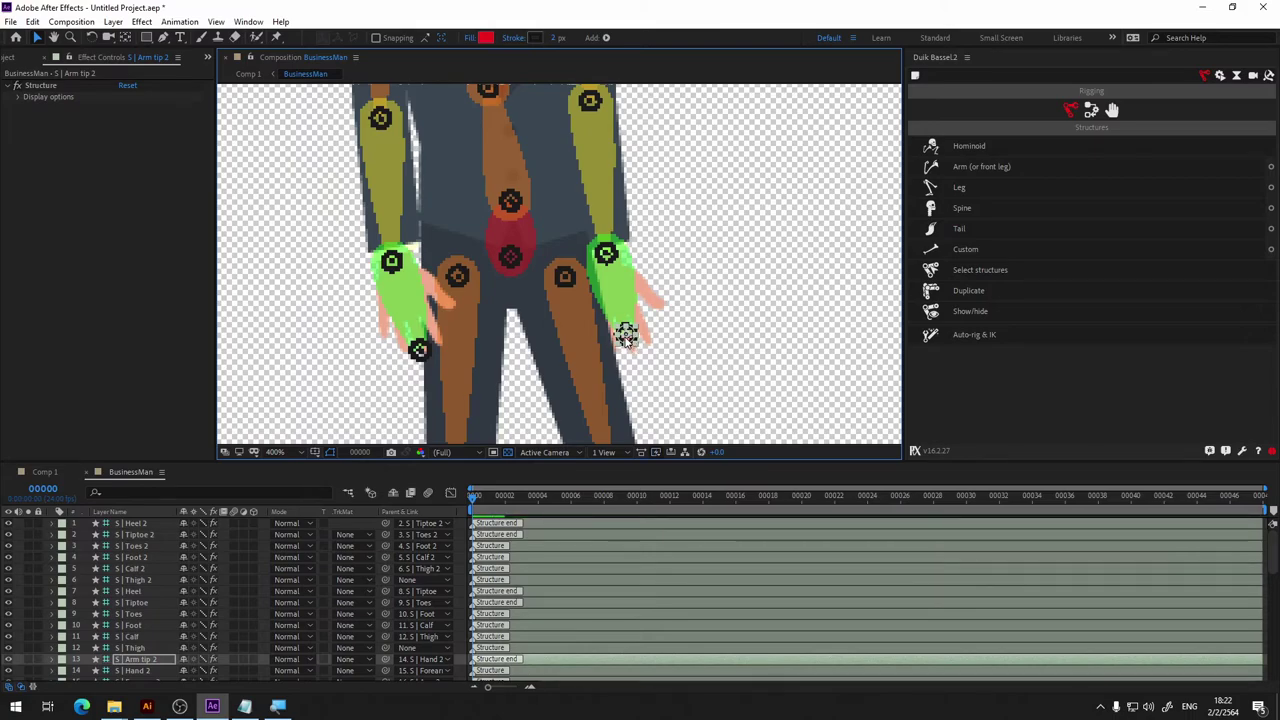
{"action": "left_click_drag", "start_coordinate": [631, 342], "coordinate": [640, 345]}
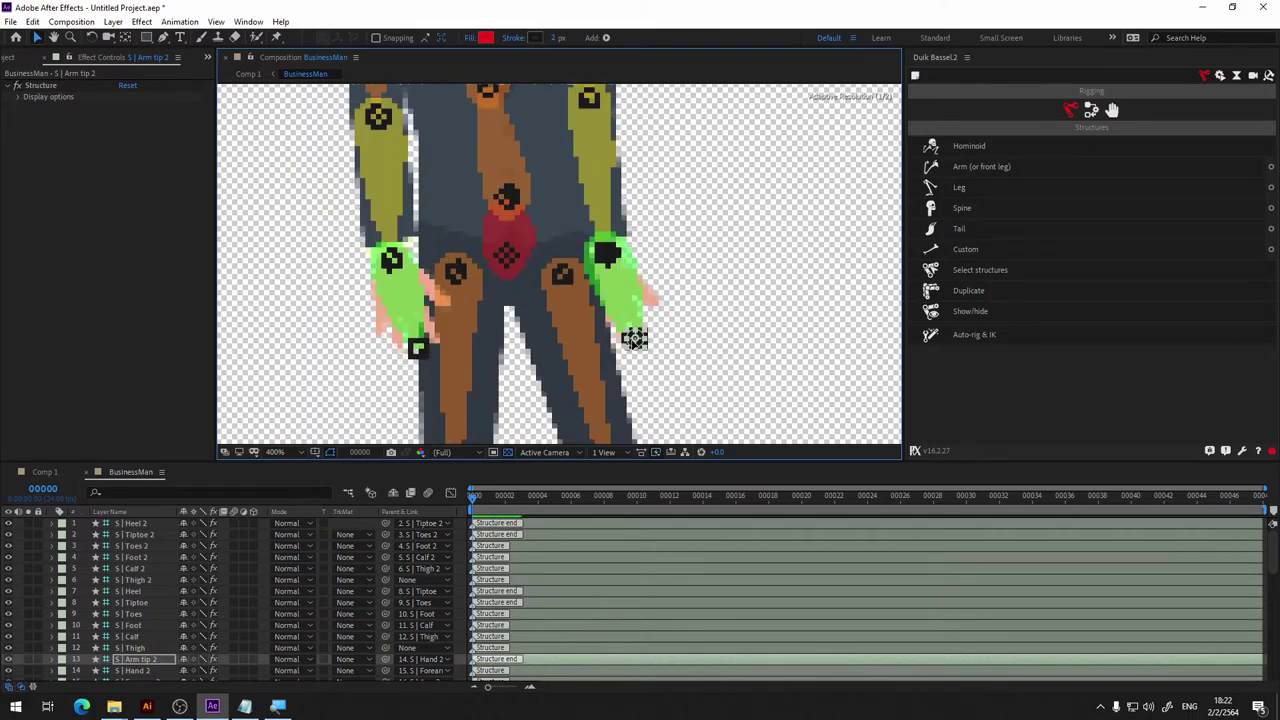
{"action": "left_click", "coordinate": [763, 301]}
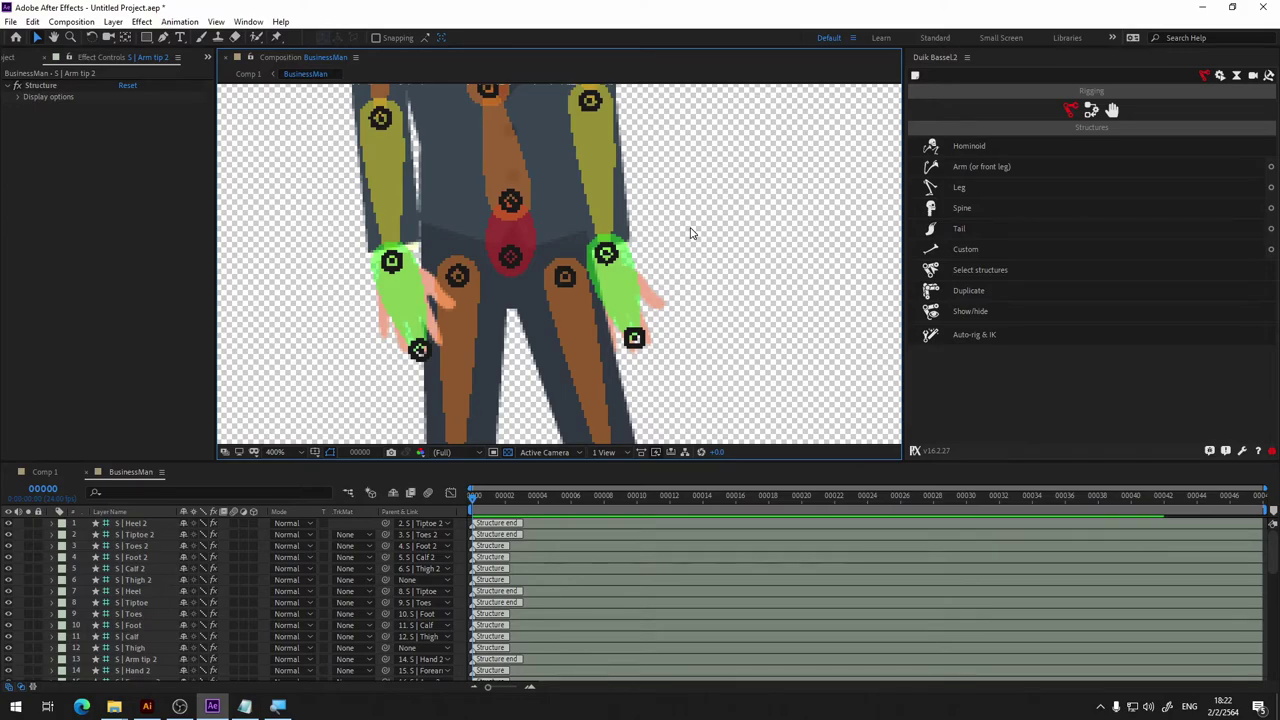
{"action": "scroll", "coordinate": [690, 235], "scroll_direction": "down", "scroll_amount": 3}
{"action": "scroll", "coordinate": [690, 240], "scroll_direction": "down", "scroll_amount": 1}
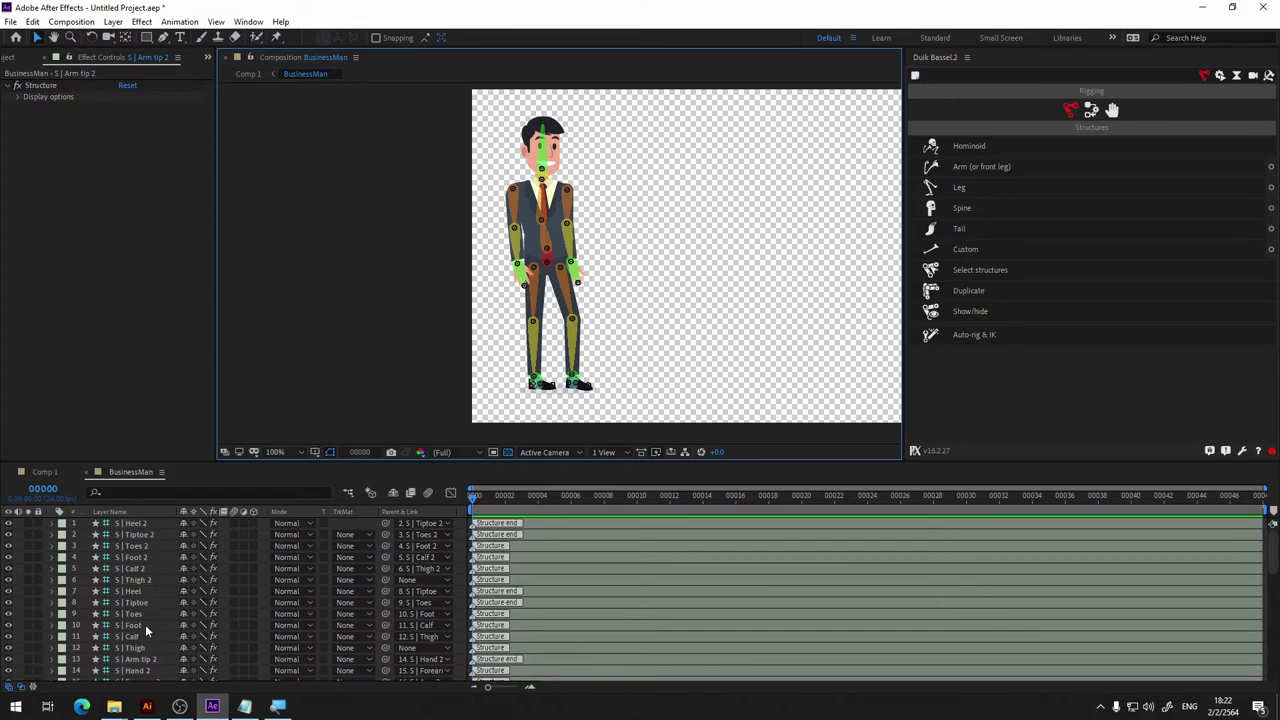
Select every structure layer from Heel 2 down and run Duik's Auto-rig & IK.
{"action": "left_click", "coordinate": [141, 527]}
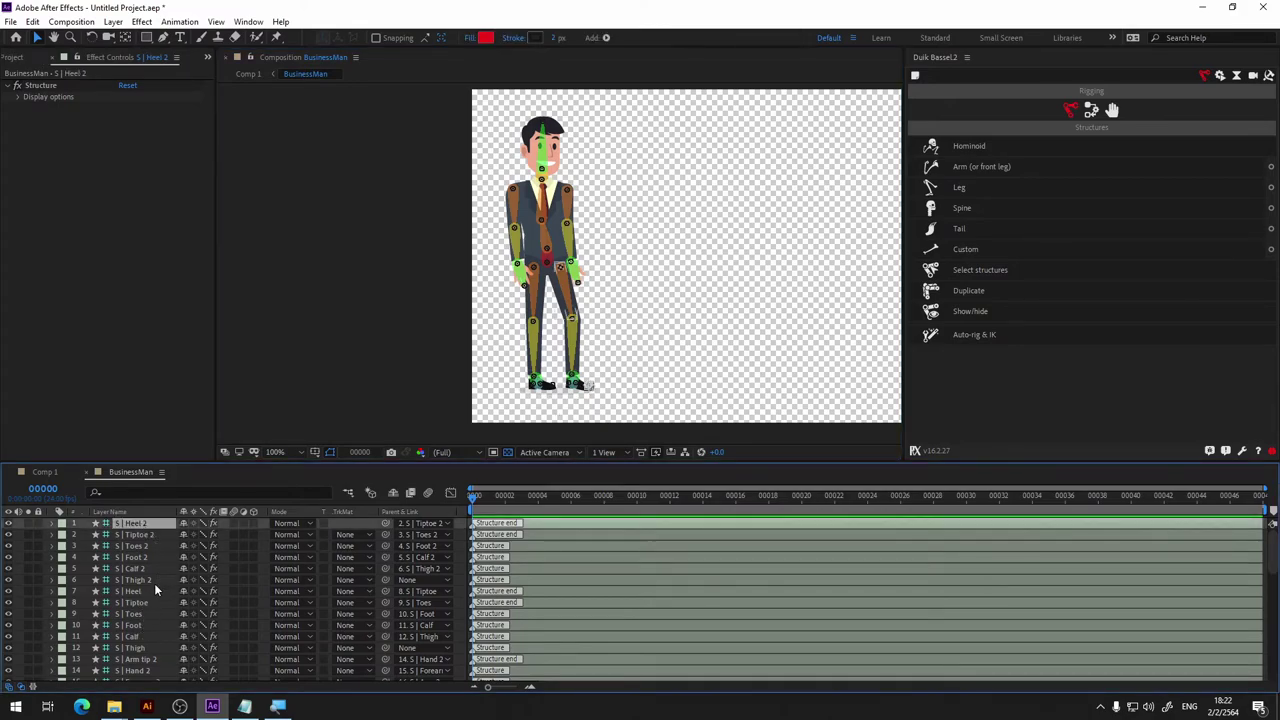
{"action": "scroll", "coordinate": [154, 583], "scroll_direction": "down", "scroll_amount": 5}
{"action": "left_click", "coordinate": [136, 603], "text": "shift"}
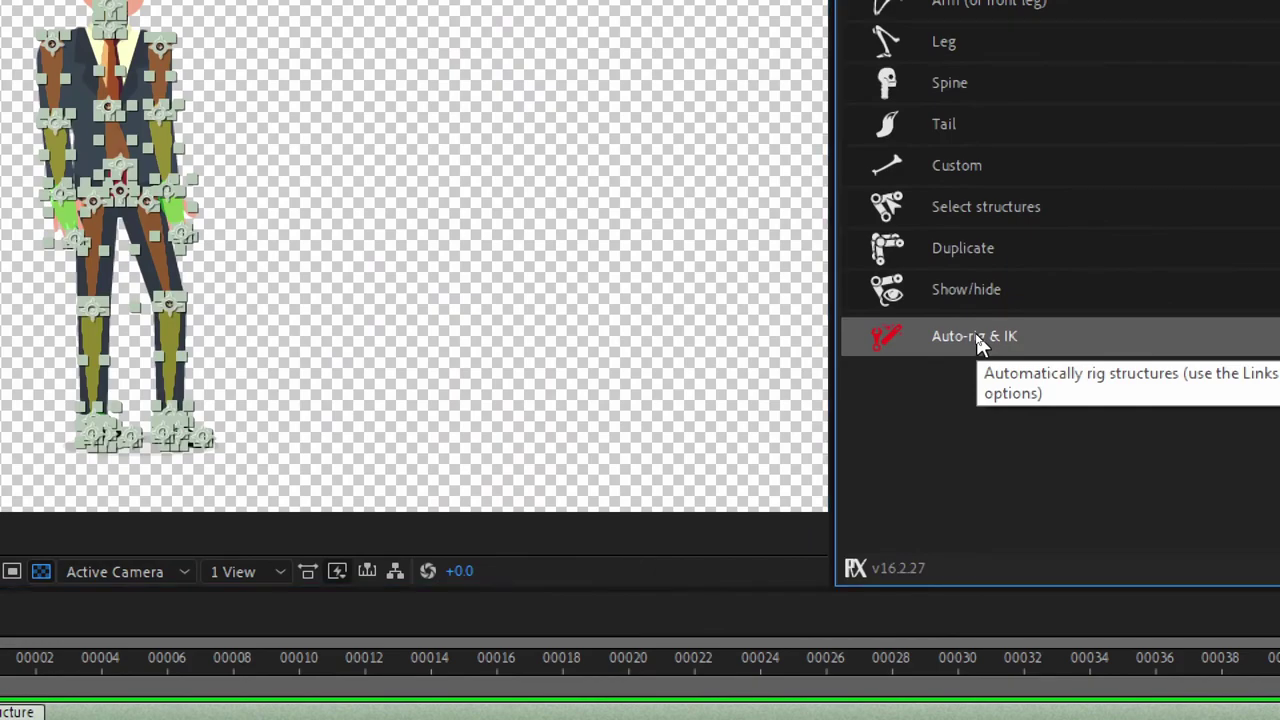
{"action": "left_click", "coordinate": [979, 340]}
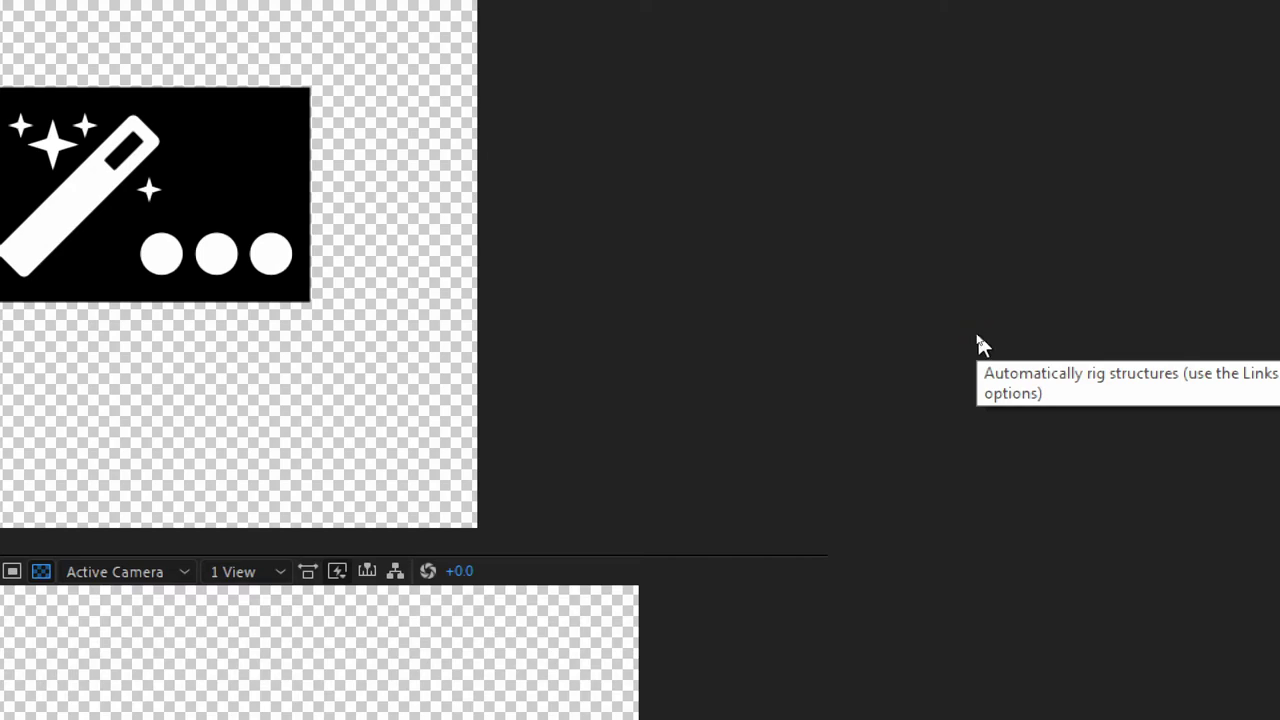
{"action": "left_click", "coordinate": [979, 343]}
{"action": "left_click", "coordinate": [978, 338]}
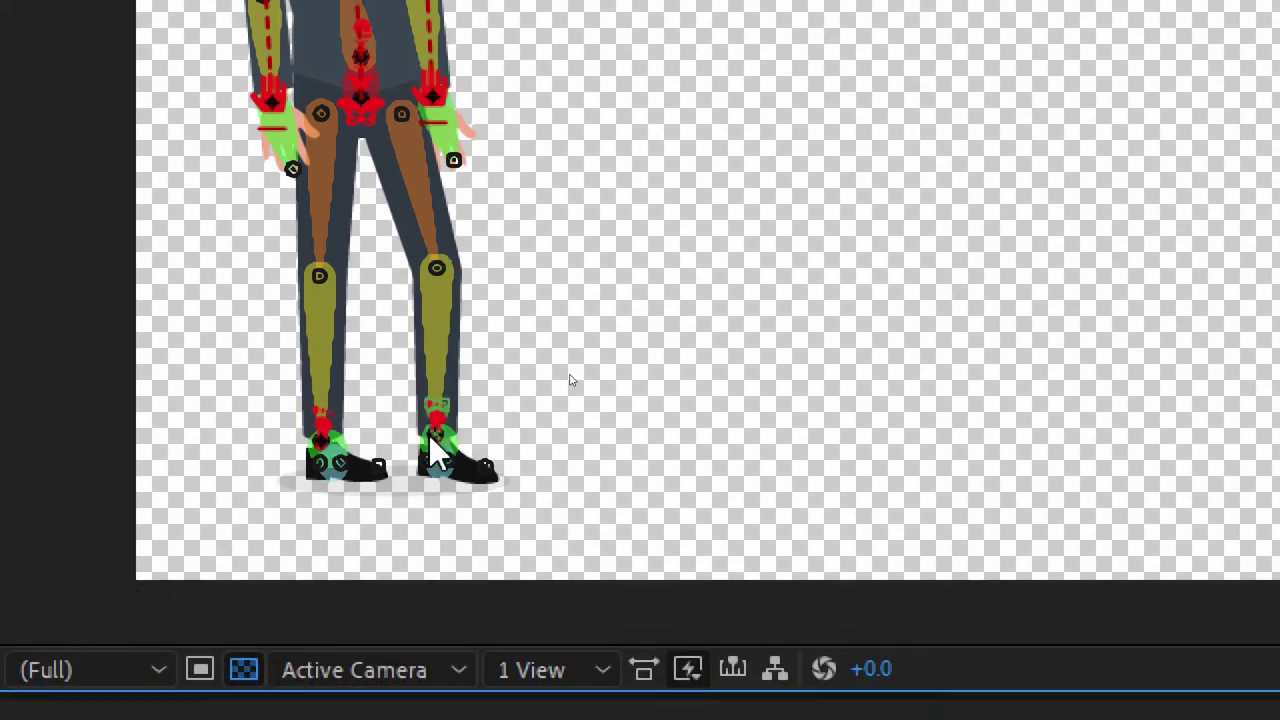
Drag the right foot controller to test the leg IK, then undo the move.
{"action": "left_click_drag", "start_coordinate": [437, 455], "coordinate": [537, 360]}
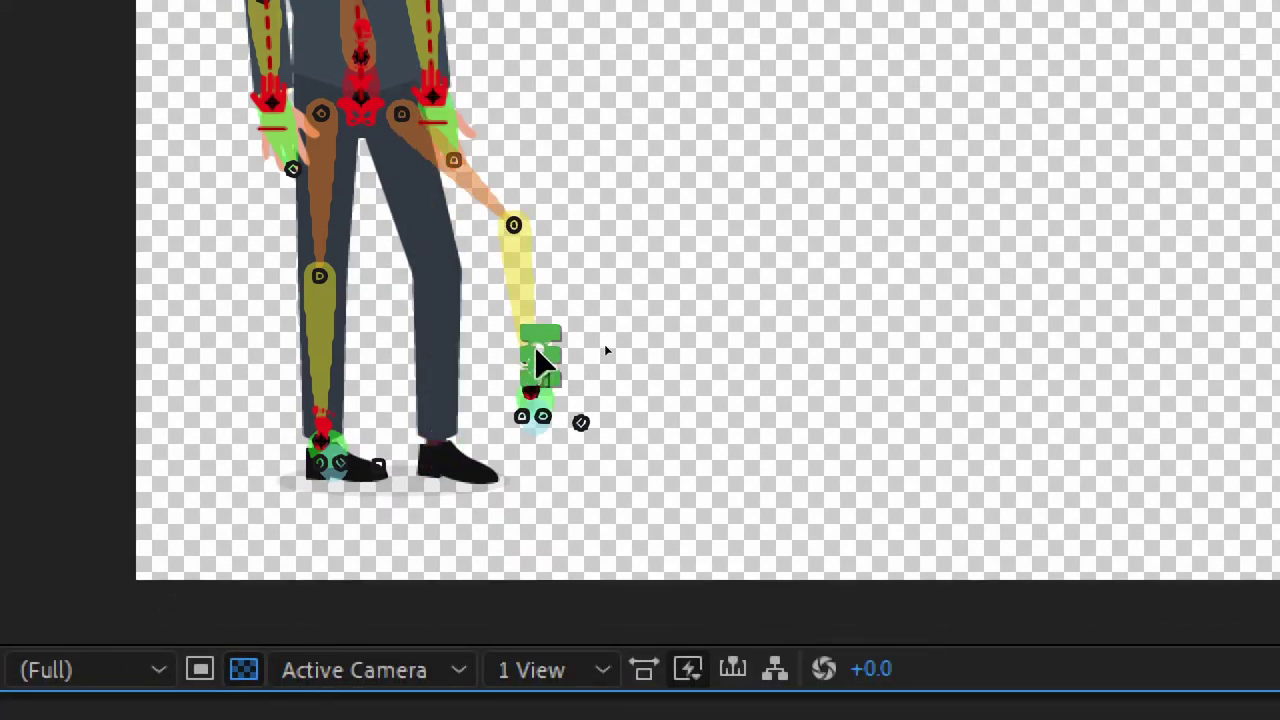
{"action": "key", "text": "ctrl+z"}
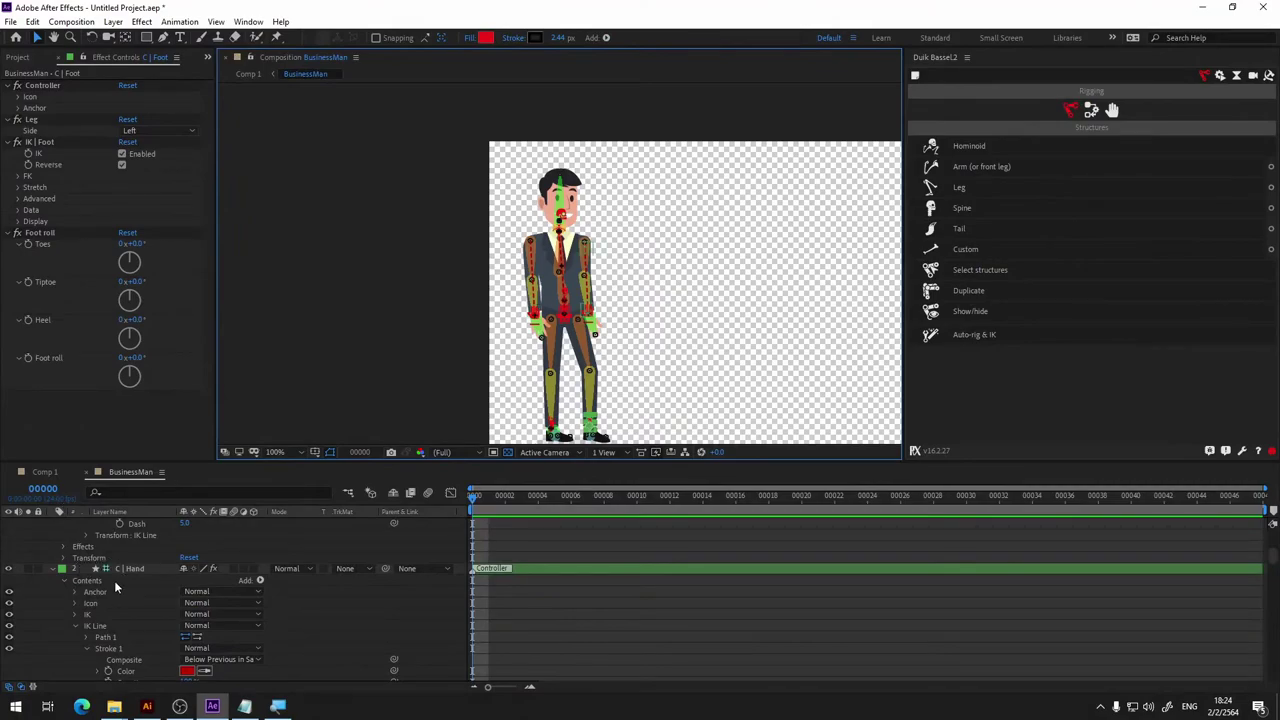
{"action": "scroll", "coordinate": [90, 577], "scroll_direction": "up", "scroll_amount": 5}
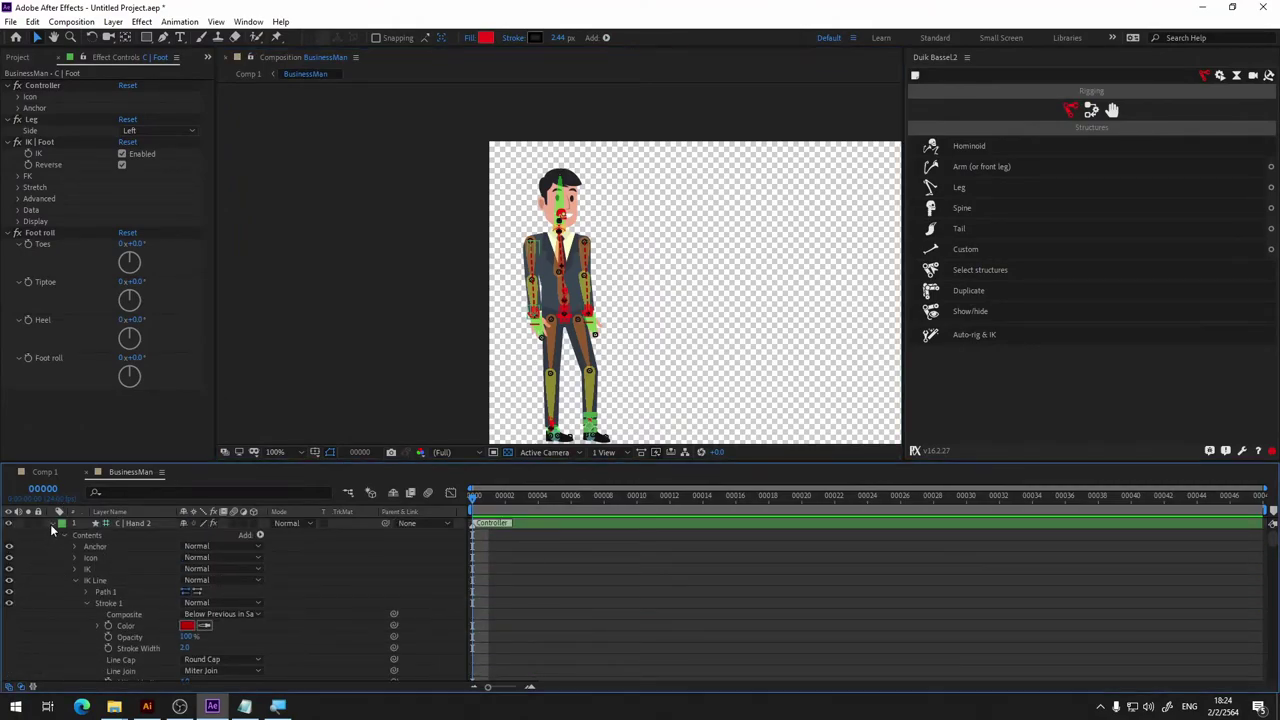
{"action": "left_click", "coordinate": [51, 523]}
{"action": "left_click", "coordinate": [52, 534]}
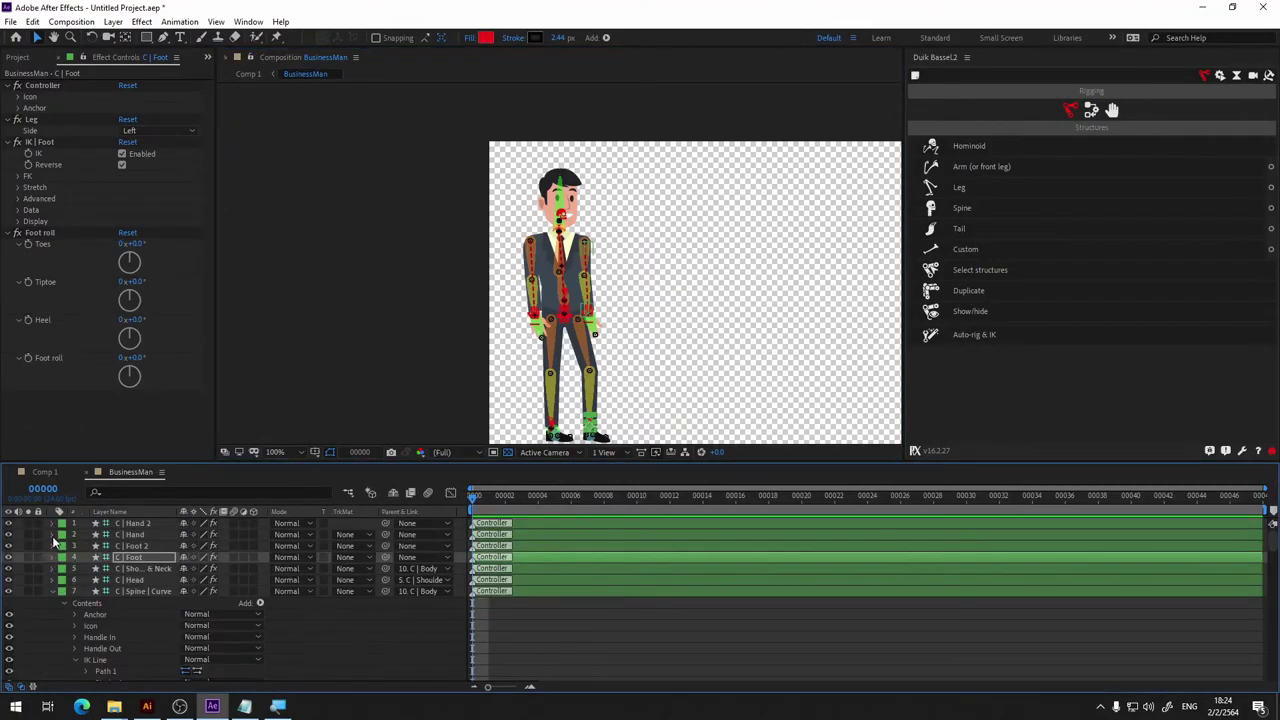
{"action": "left_click", "coordinate": [52, 591]}
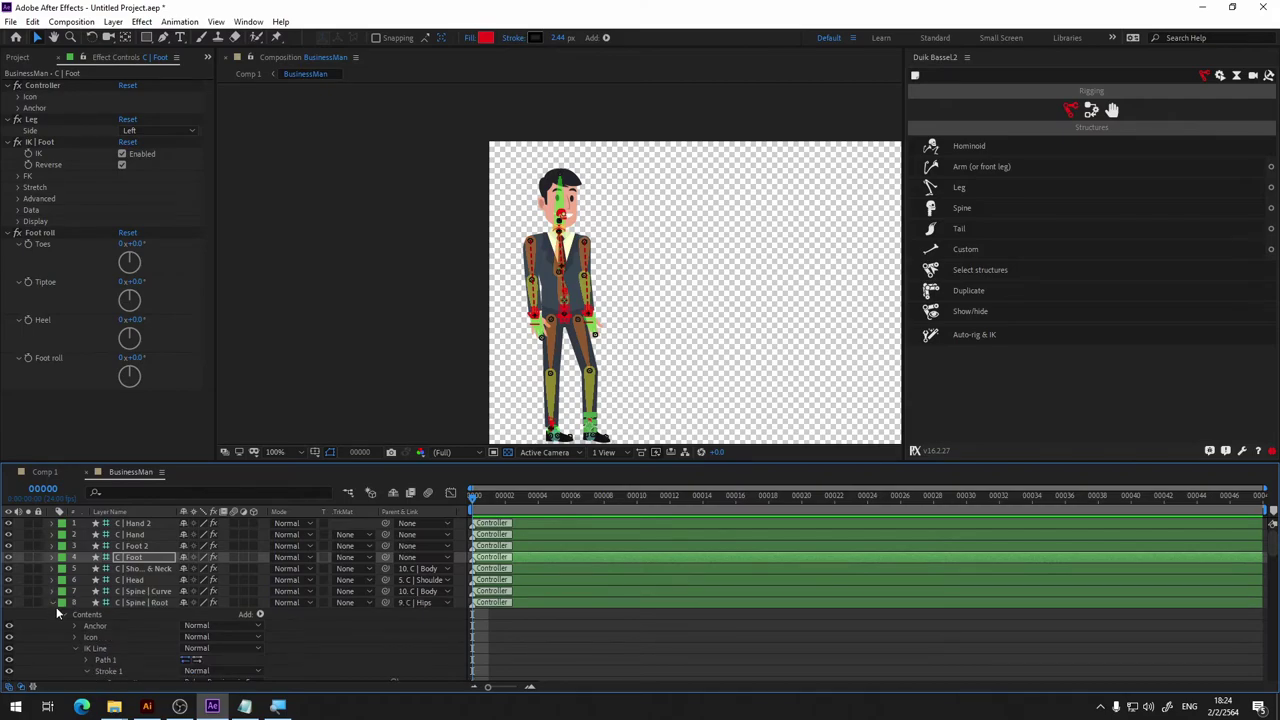
{"action": "left_click", "coordinate": [51, 602]}
{"action": "scroll", "coordinate": [55, 615], "scroll_direction": "down", "scroll_amount": 3}
{"action": "scroll", "coordinate": [57, 617], "scroll_direction": "down", "scroll_amount": 4}
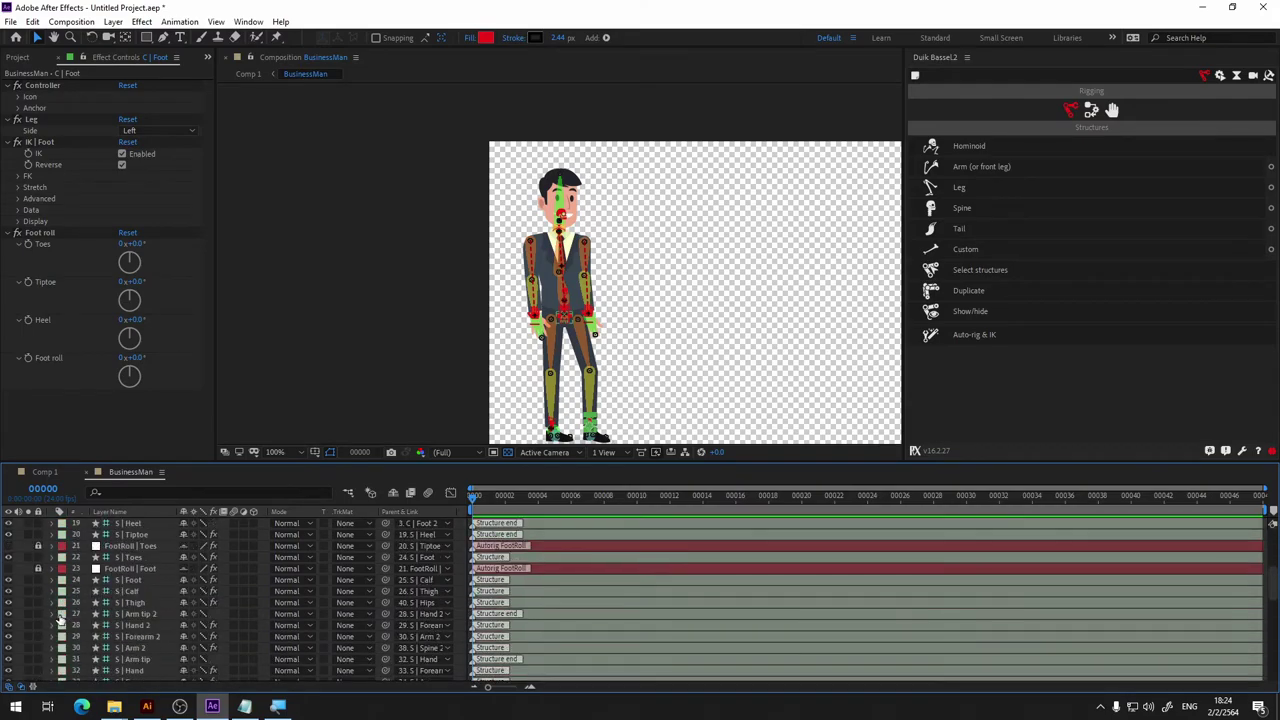
{"action": "scroll", "coordinate": [59, 612], "scroll_direction": "up", "scroll_amount": 3}
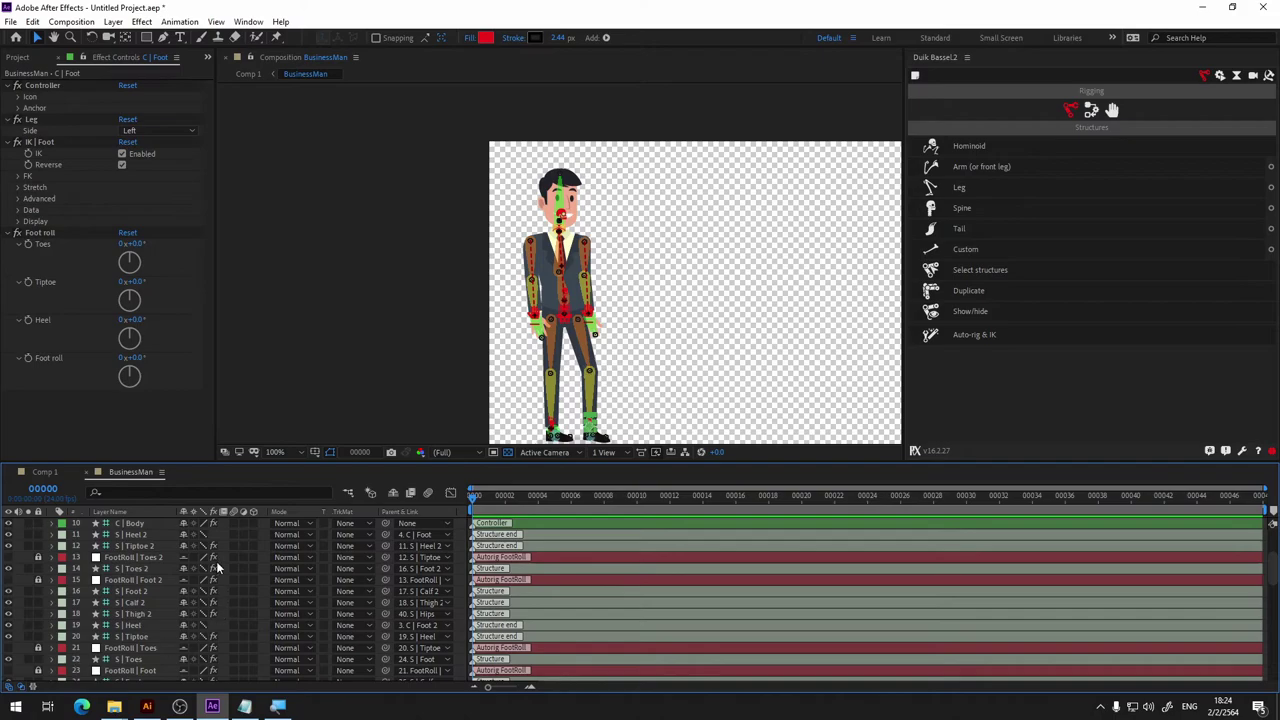
{"action": "scroll", "coordinate": [128, 605], "scroll_direction": "down", "scroll_amount": 5}
{"action": "scroll", "coordinate": [120, 601], "scroll_direction": "down", "scroll_amount": 8}
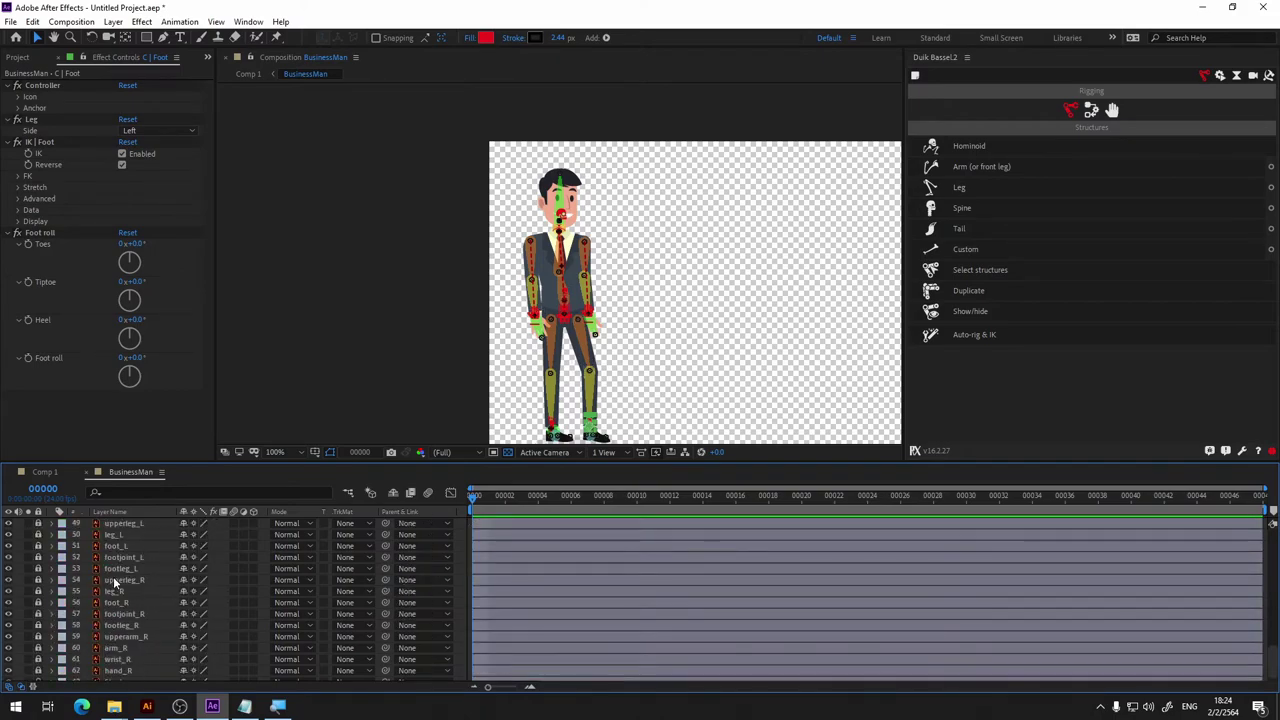
{"action": "scroll", "coordinate": [115, 582], "scroll_direction": "up", "scroll_amount": 3}
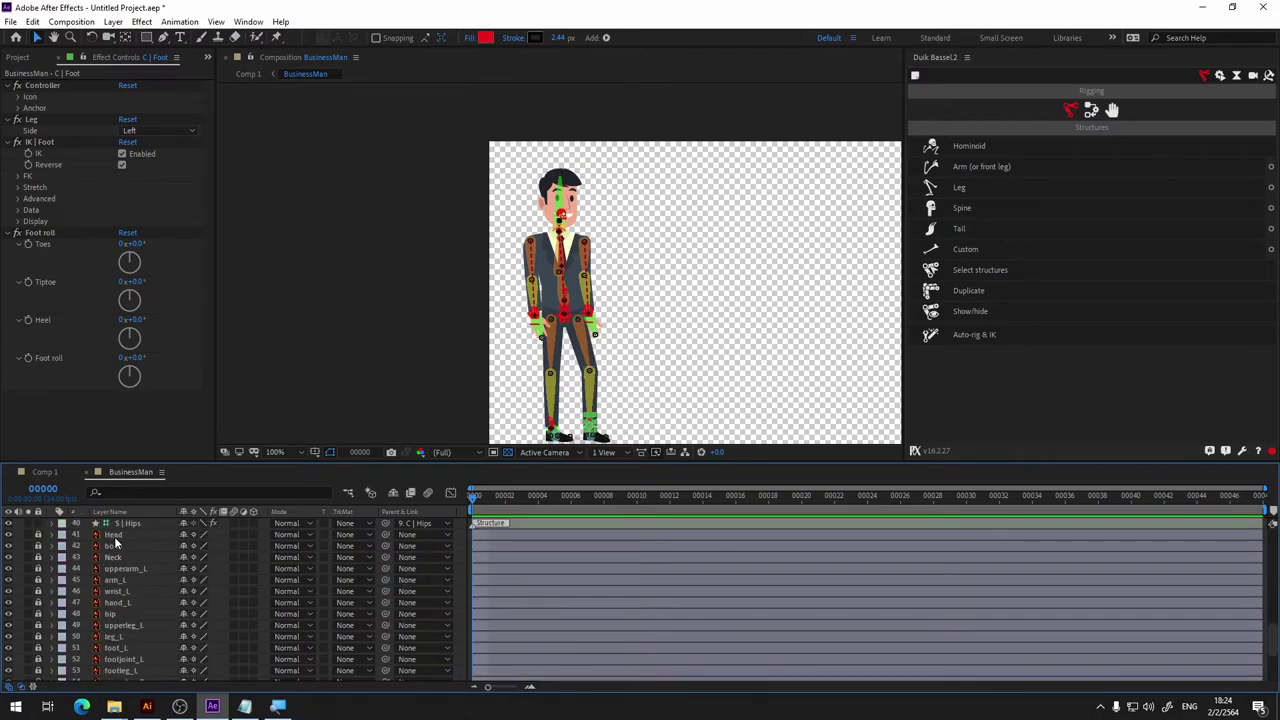
{"action": "scroll", "coordinate": [115, 541], "scroll_direction": "up", "scroll_amount": 9}
{"action": "scroll", "coordinate": [115, 541], "scroll_direction": "up", "scroll_amount": 4}
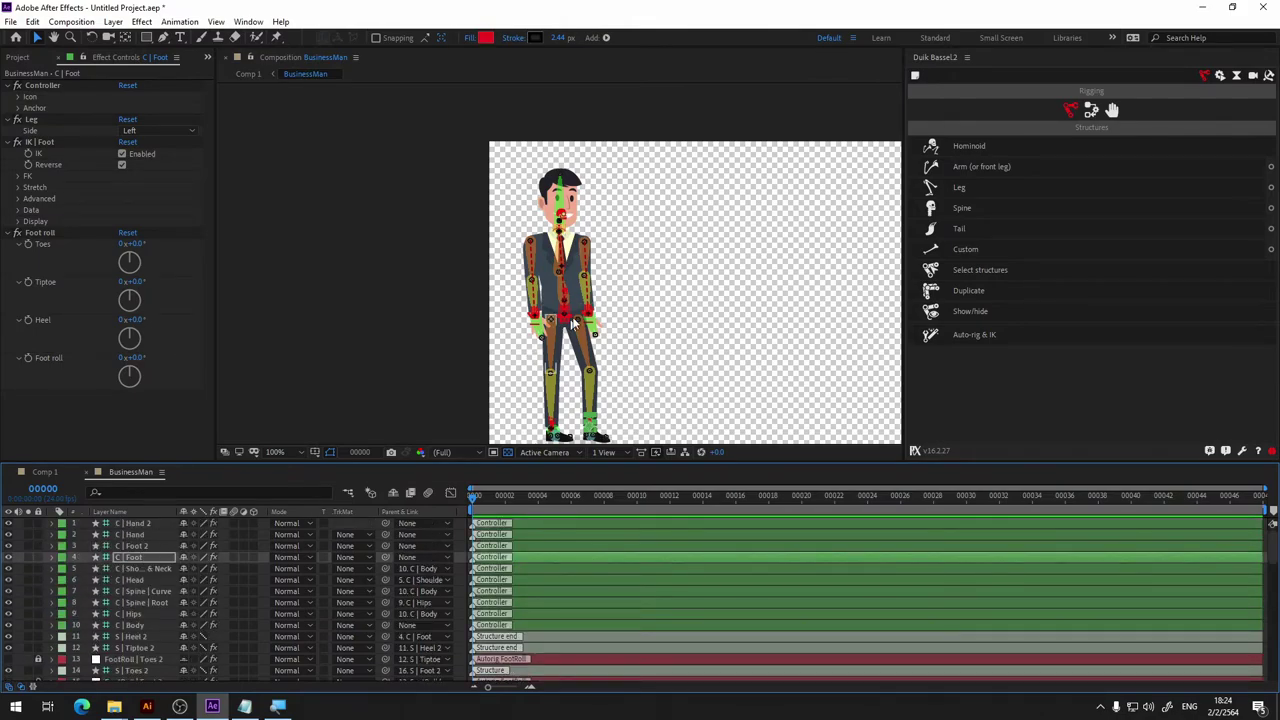
{"action": "left_click", "coordinate": [589, 316]}
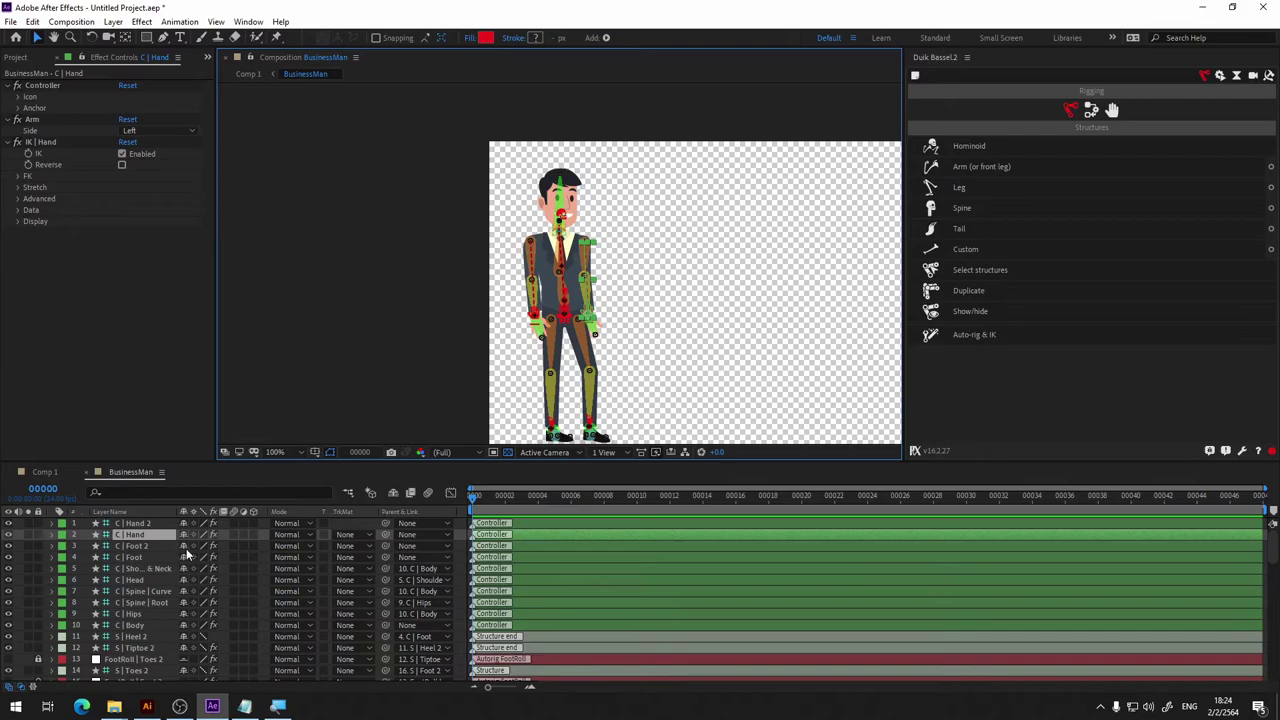
{"action": "left_click", "coordinate": [537, 318]}
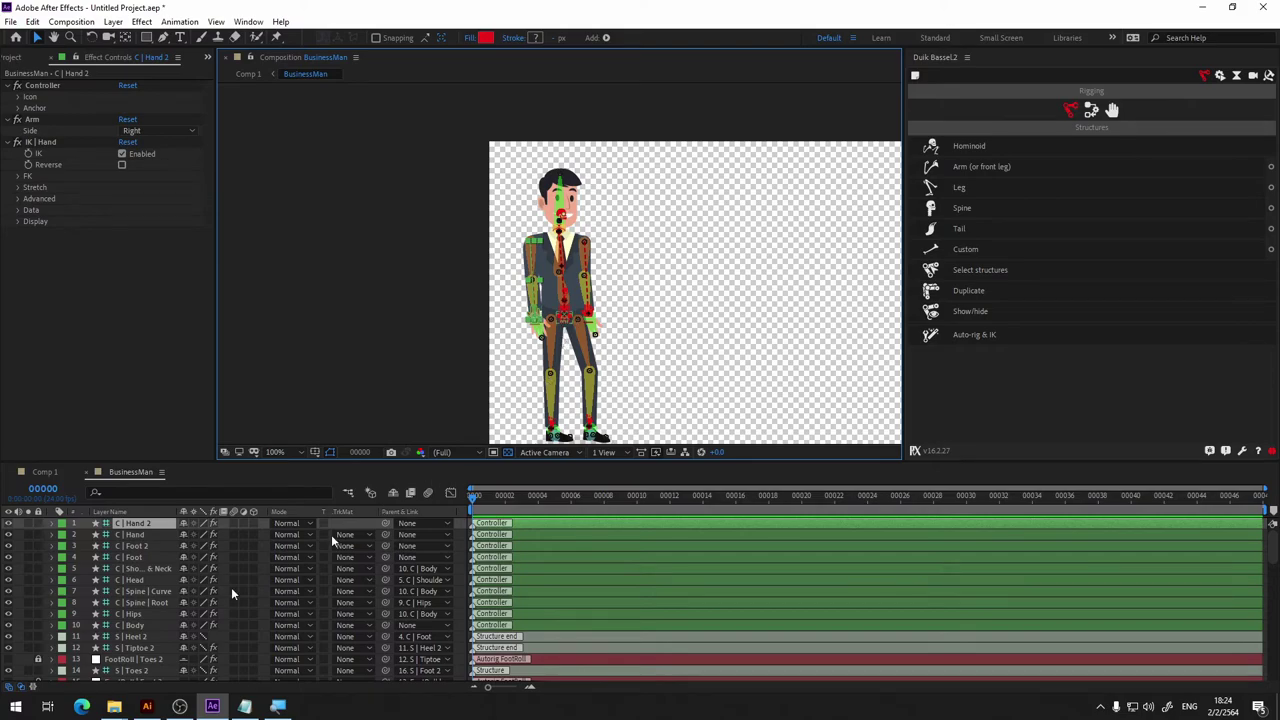
{"action": "left_click", "coordinate": [594, 377]}
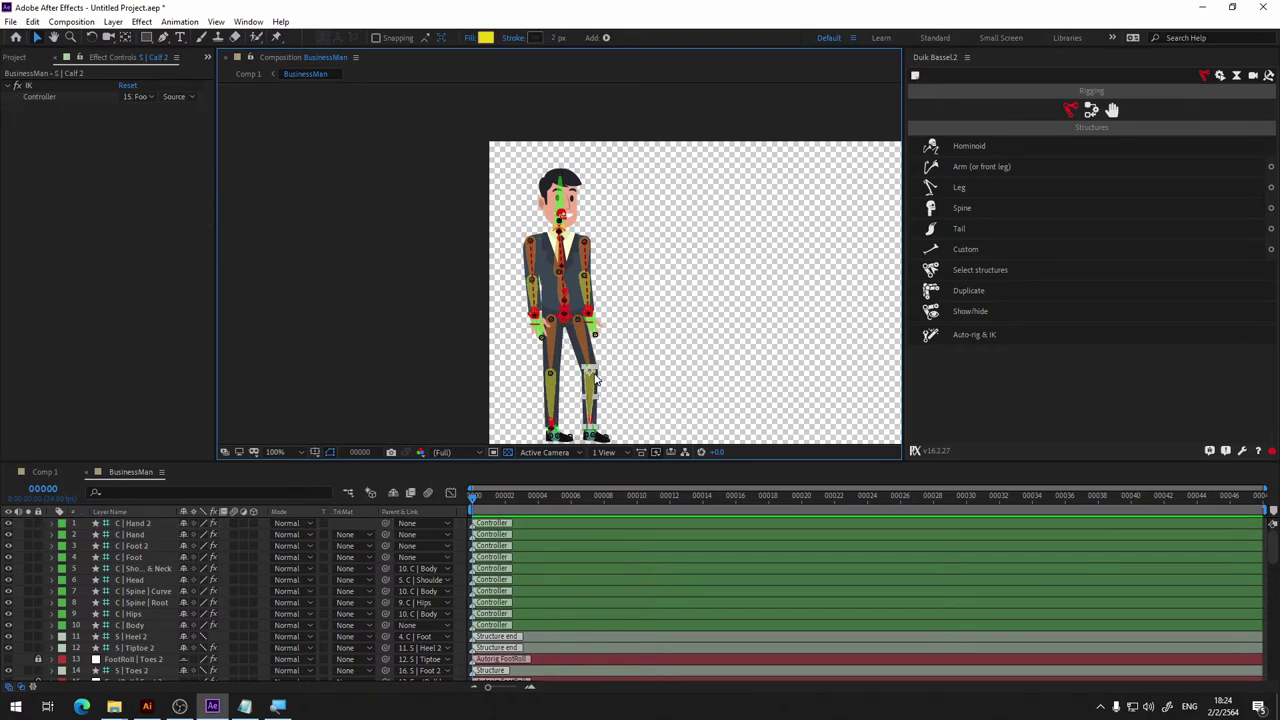
{"action": "scroll", "coordinate": [156, 628], "scroll_direction": "down", "scroll_amount": 4}
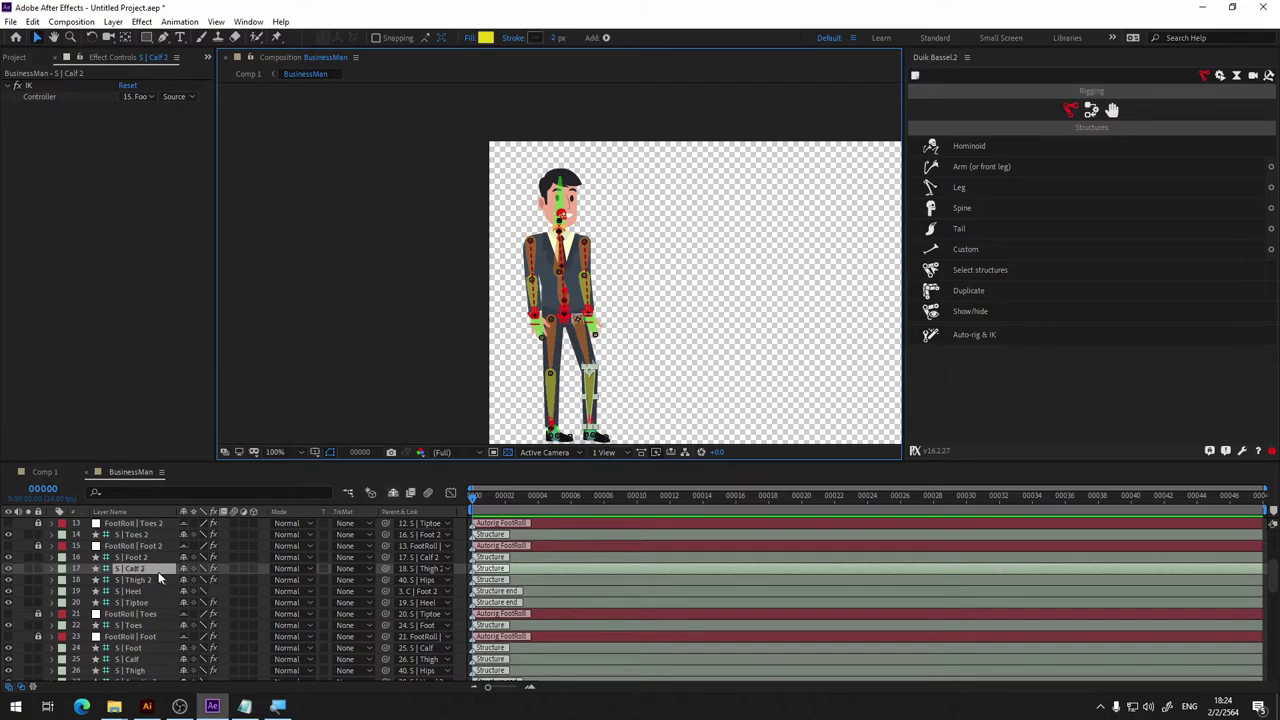
{"action": "scroll", "coordinate": [118, 560], "scroll_direction": "up", "scroll_amount": 4}
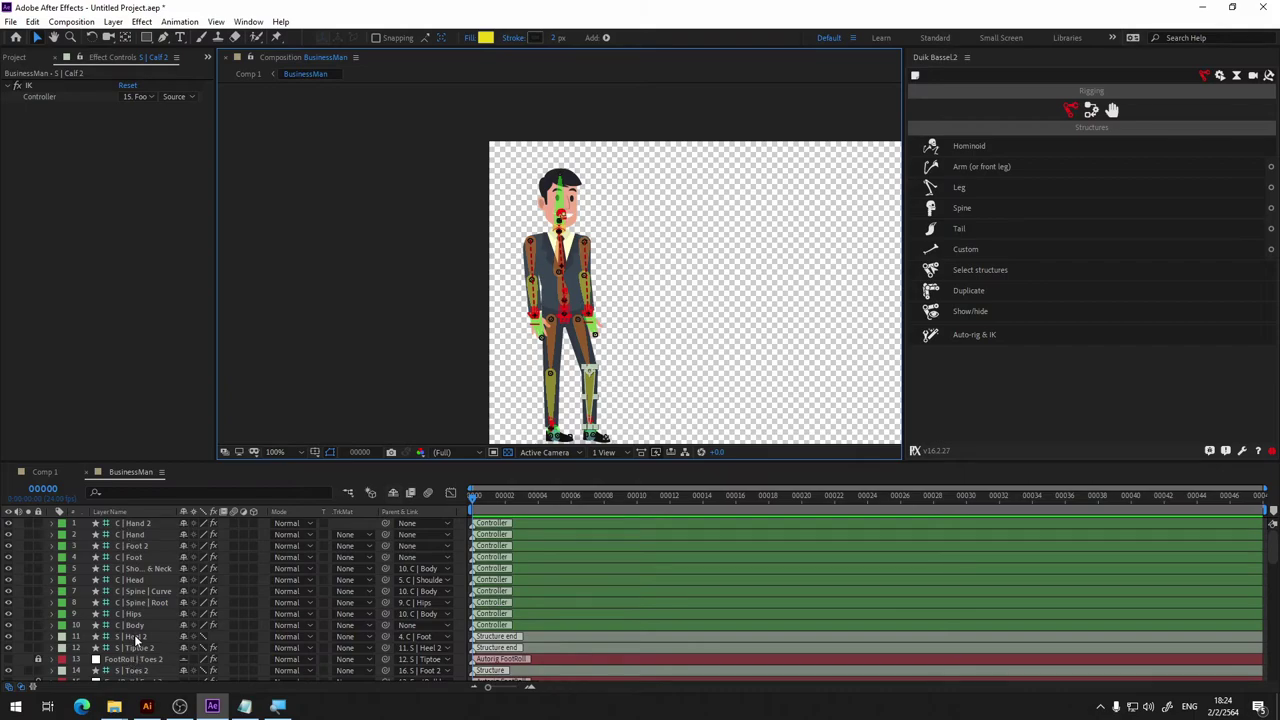
{"action": "scroll", "coordinate": [131, 668], "scroll_direction": "down", "scroll_amount": 5}
{"action": "scroll", "coordinate": [135, 664], "scroll_direction": "down", "scroll_amount": 5}
{"action": "scroll", "coordinate": [140, 660], "scroll_direction": "down", "scroll_amount": 5}
{"action": "scroll", "coordinate": [140, 656], "scroll_direction": "down", "scroll_amount": 2}
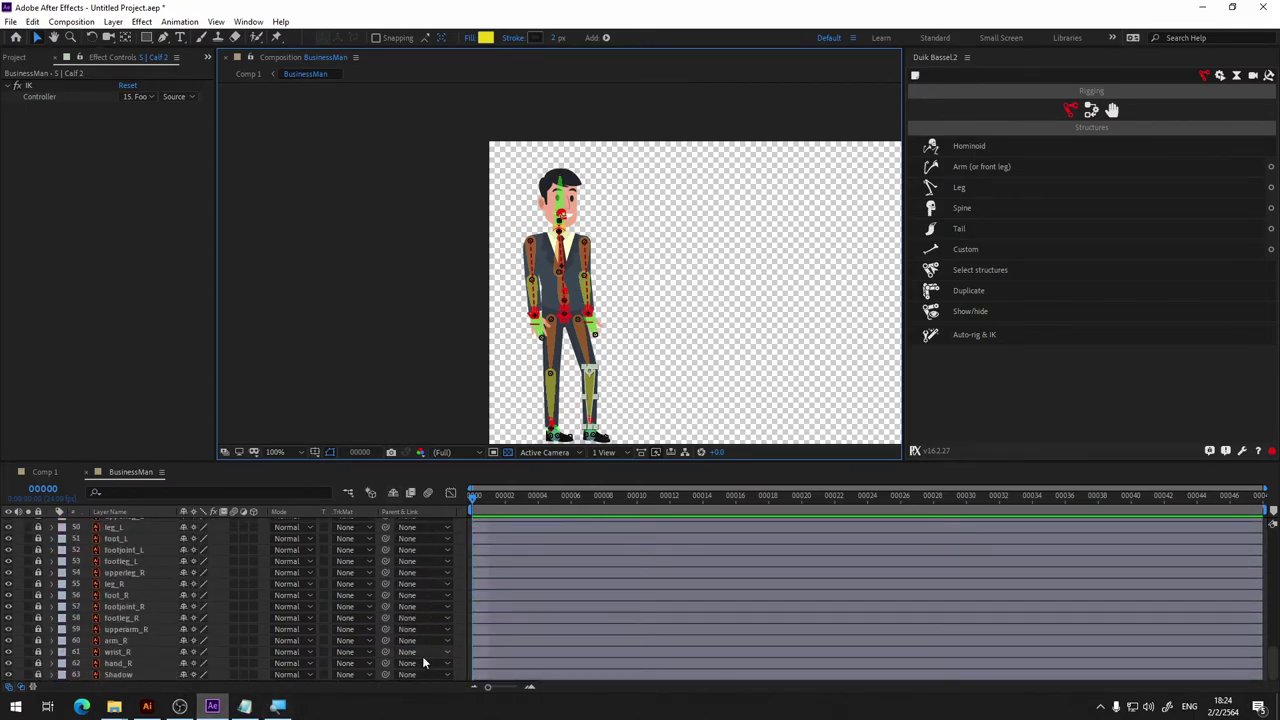
{"action": "left_click", "coordinate": [688, 391]}
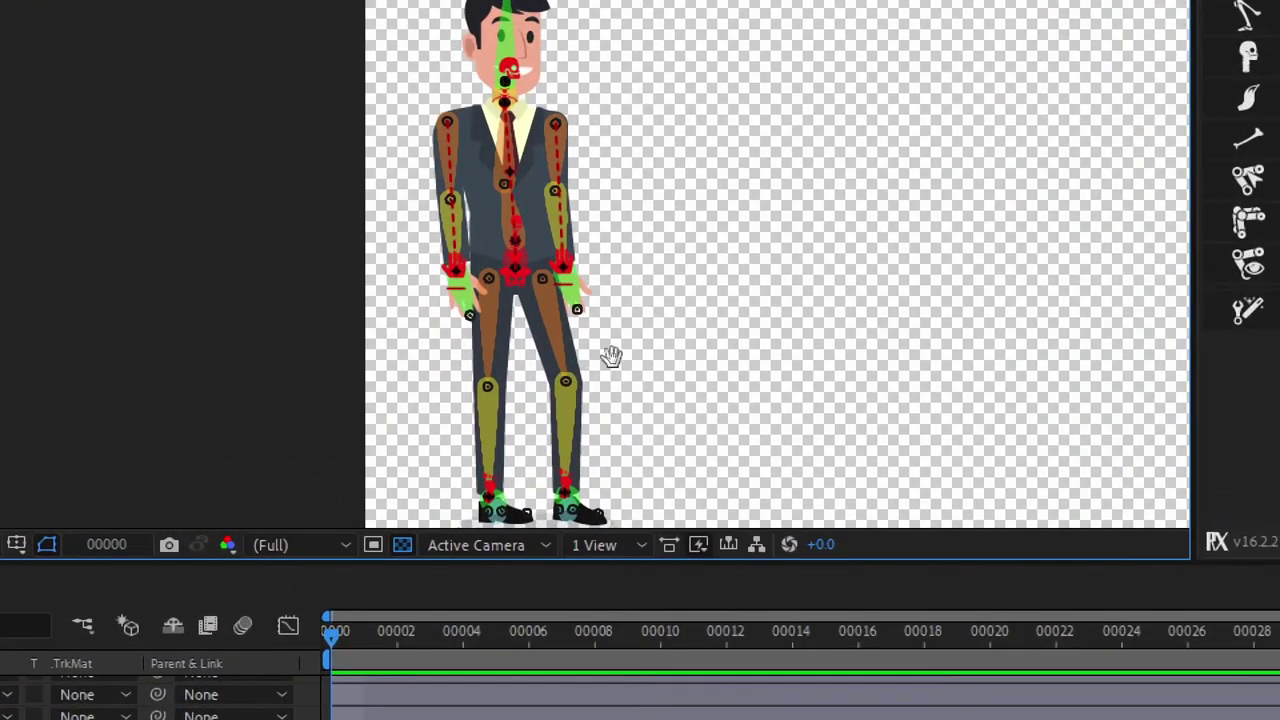
Play a short preview of the rig and return near the timeline start.
{"action": "left_click_drag", "start_coordinate": [614, 365], "coordinate": [677, 288]}
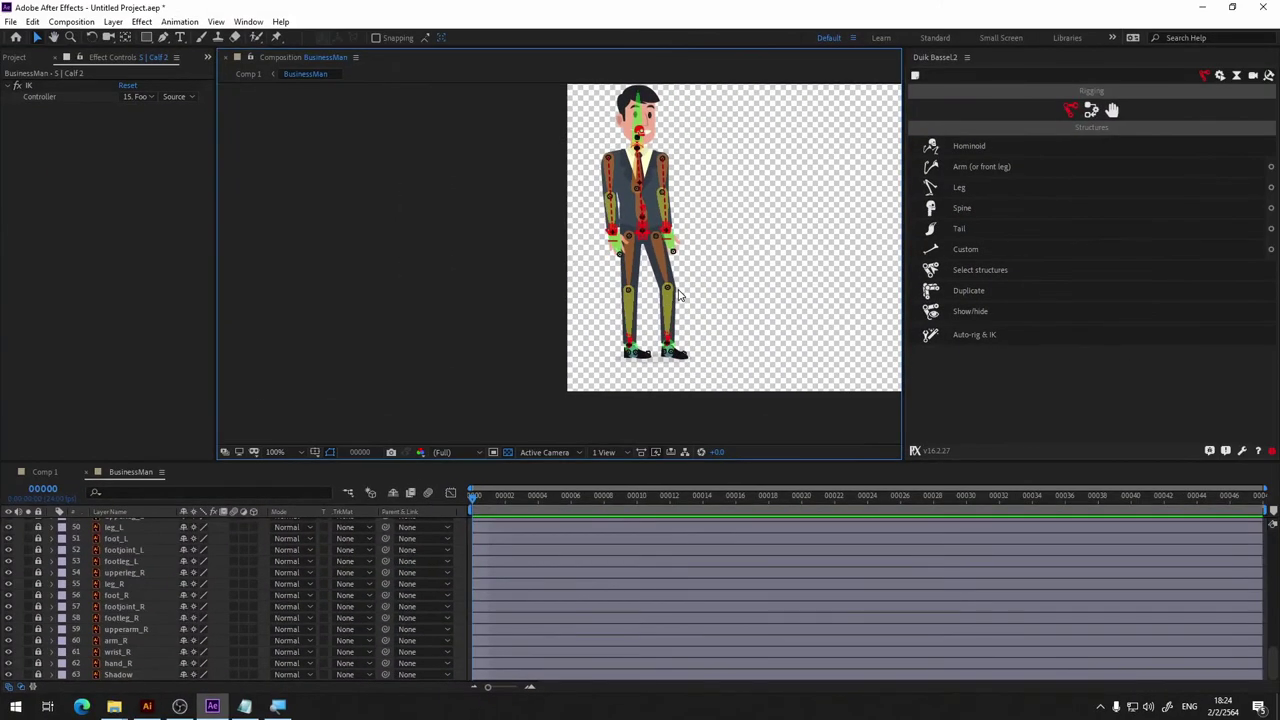
{"action": "scroll", "coordinate": [766, 330], "scroll_direction": "up", "scroll_amount": 3}
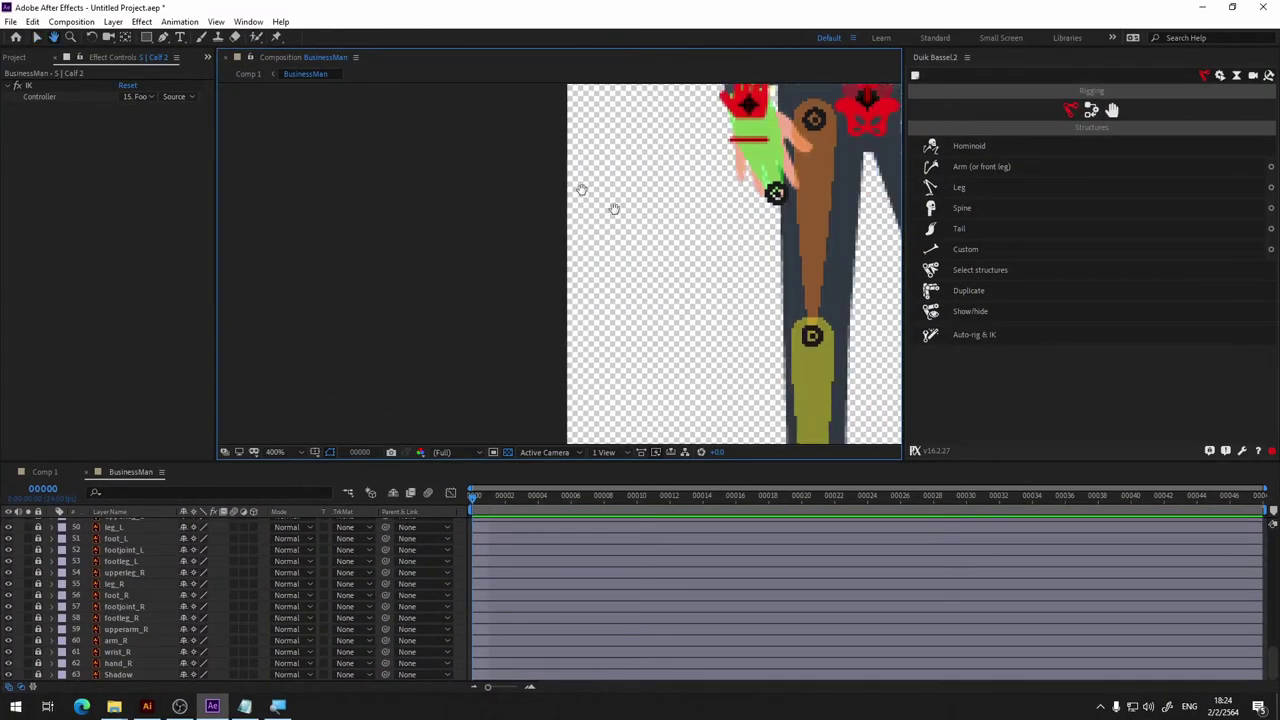
{"action": "scroll", "coordinate": [580, 191], "scroll_direction": "down", "scroll_amount": 1}
{"action": "key", "text": "v"}
{"action": "key", "text": "space"}
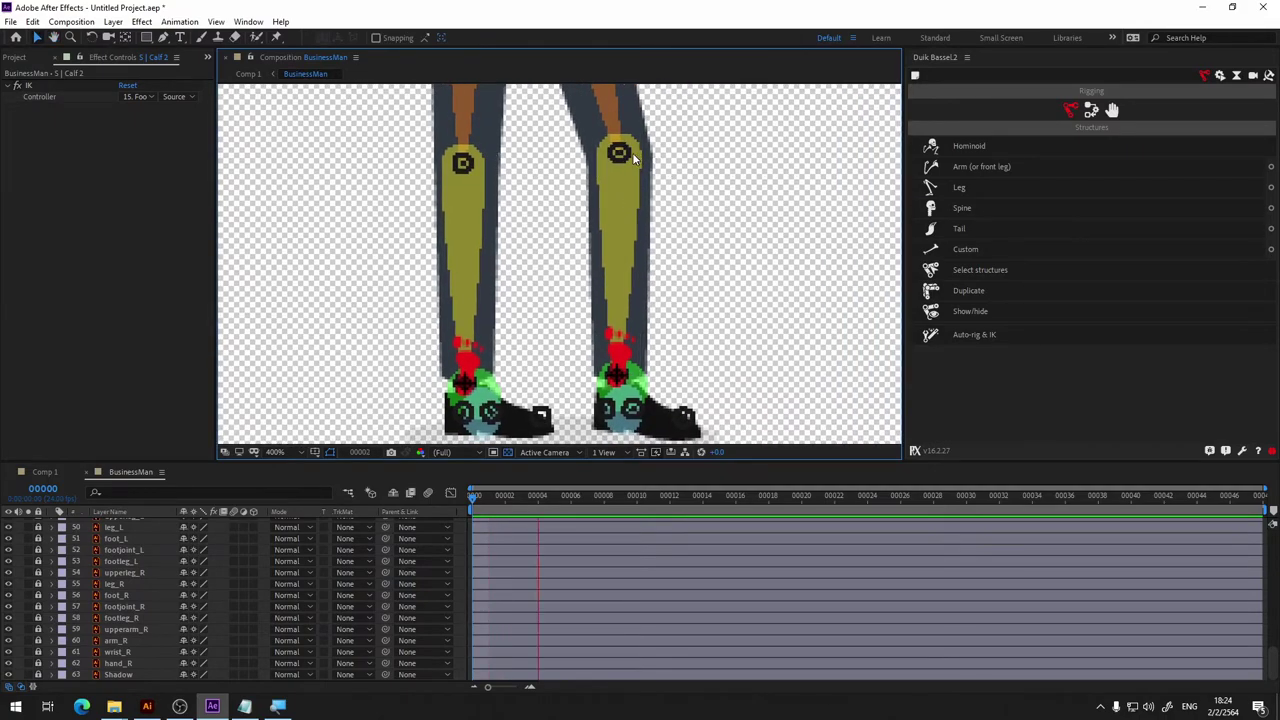
{"action": "key", "text": "space"}
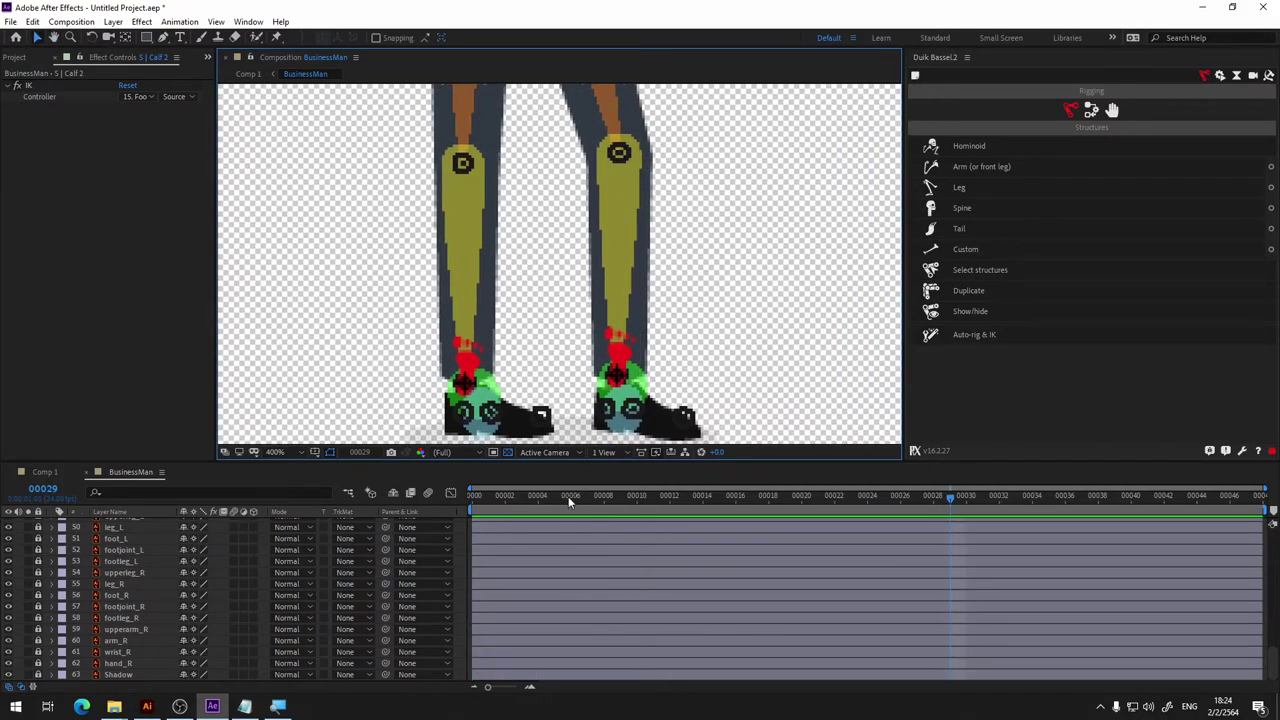
{"action": "left_click", "coordinate": [504, 496]}
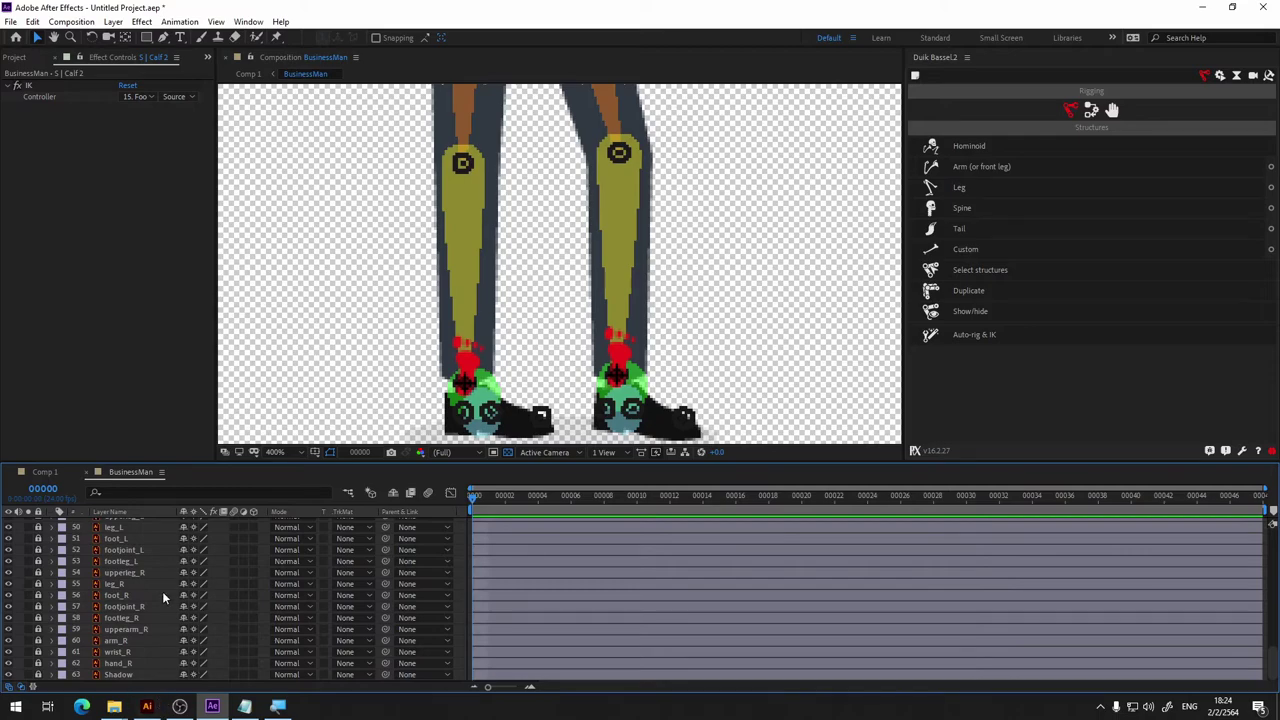
Hide layers 1–10, keeping S | Heel 2 and S | Tiptoe 2 visible.
{"action": "scroll", "coordinate": [162, 591], "scroll_direction": "up", "scroll_amount": 5}
{"action": "scroll", "coordinate": [154, 589], "scroll_direction": "up", "scroll_amount": 3}
{"action": "scroll", "coordinate": [154, 589], "scroll_direction": "up", "scroll_amount": 3}
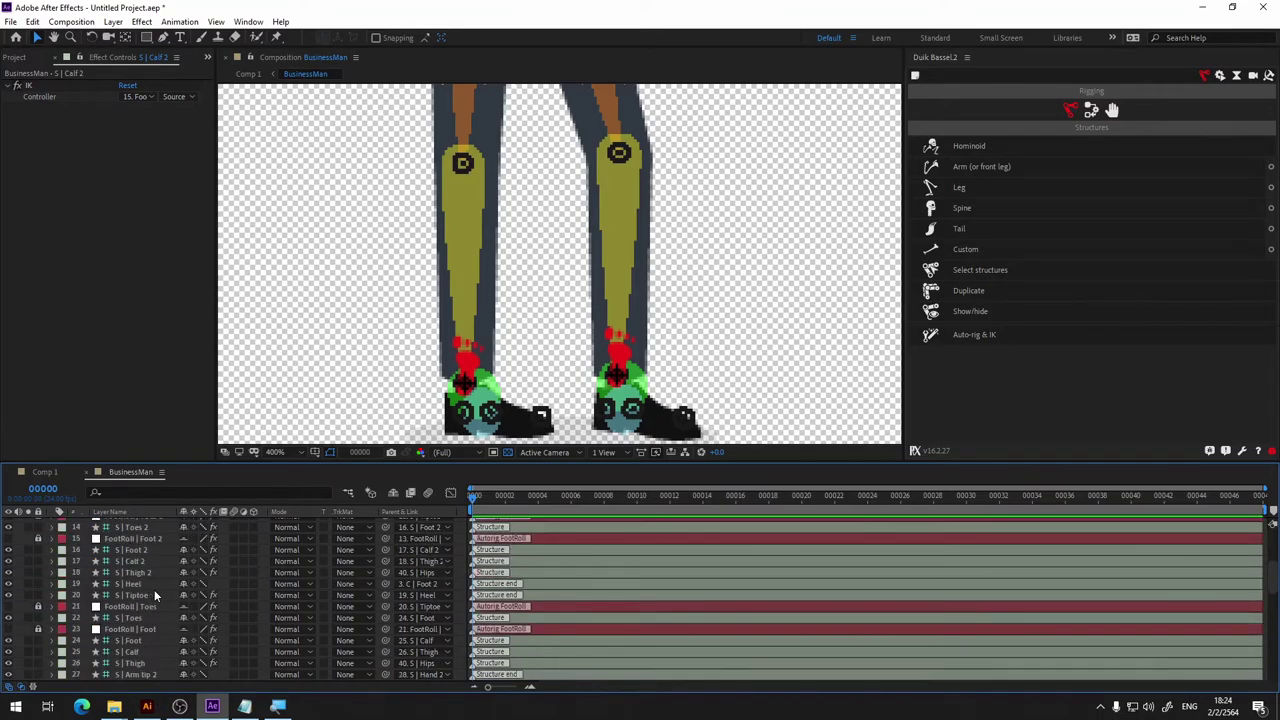
{"action": "scroll", "coordinate": [154, 589], "scroll_direction": "up", "scroll_amount": 3}
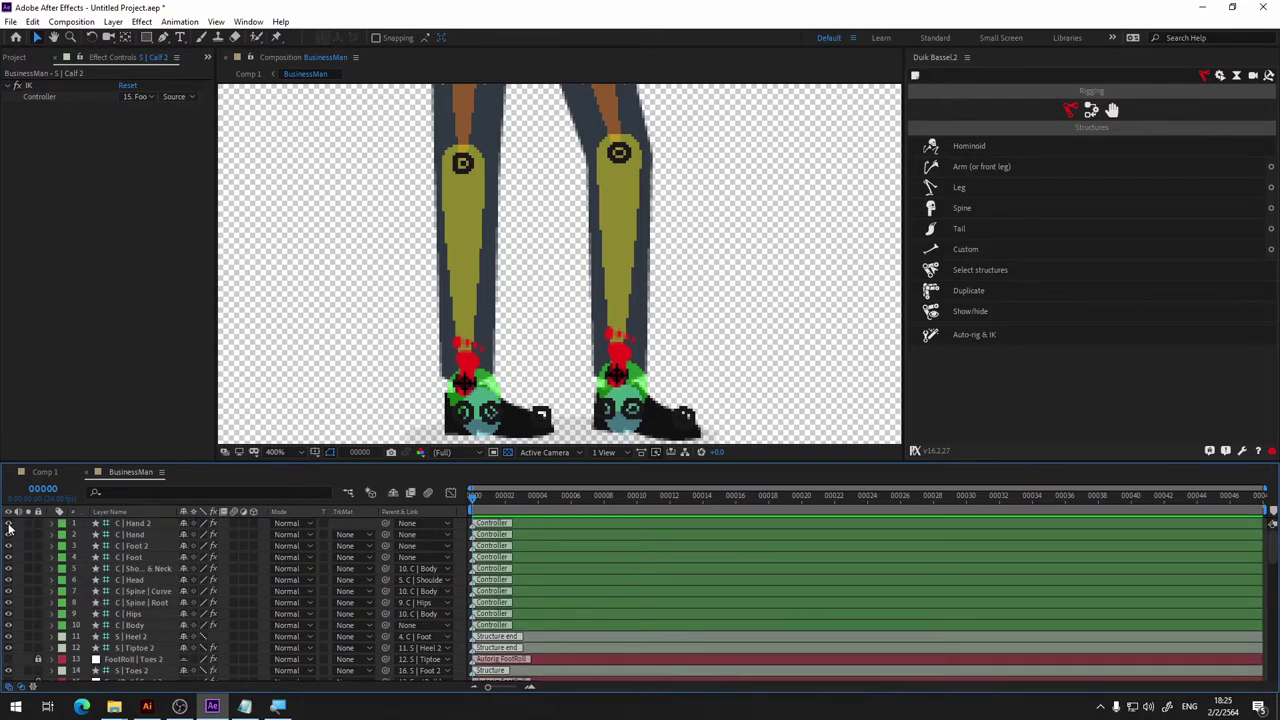
{"action": "left_click_drag", "start_coordinate": [9, 524], "coordinate": [9, 648]}
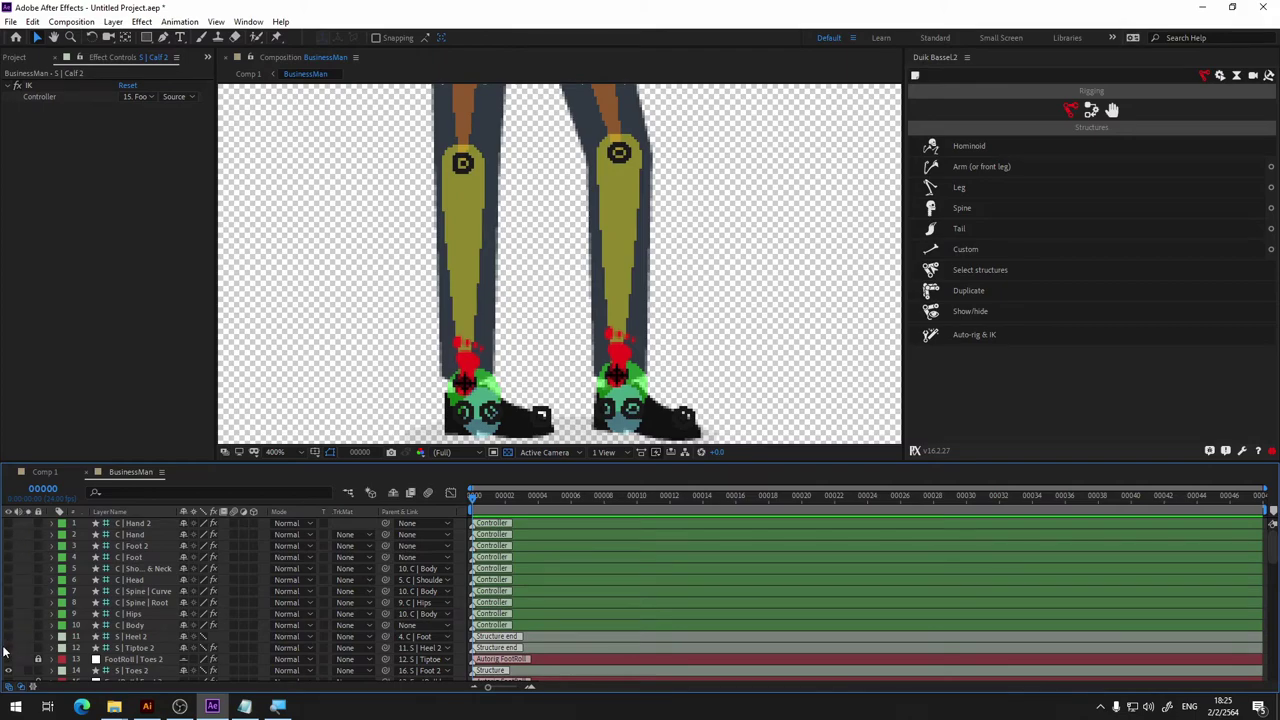
{"action": "left_click", "coordinate": [9, 638]}
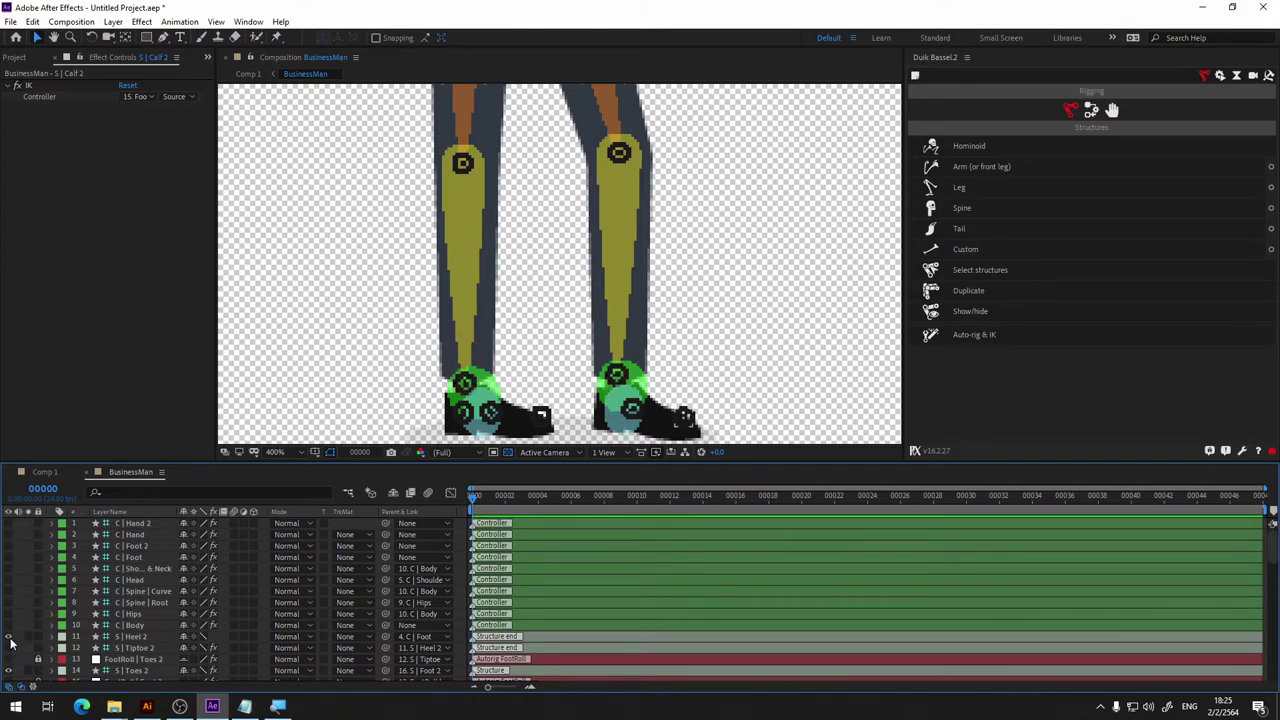
{"action": "left_click", "coordinate": [9, 648]}
{"action": "left_click", "coordinate": [743, 284]}
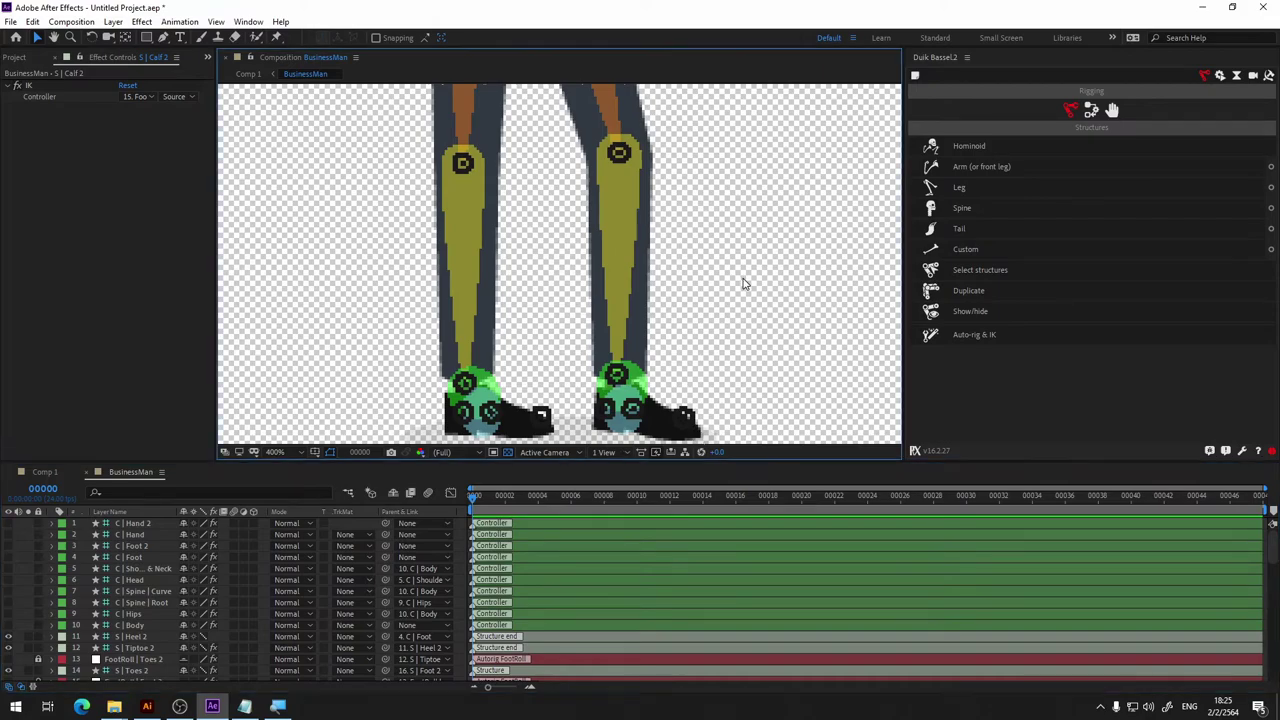
{"action": "scroll", "coordinate": [731, 344], "scroll_direction": "down", "scroll_amount": 2}
{"action": "scroll", "coordinate": [686, 249], "scroll_direction": "up", "scroll_amount": 8}
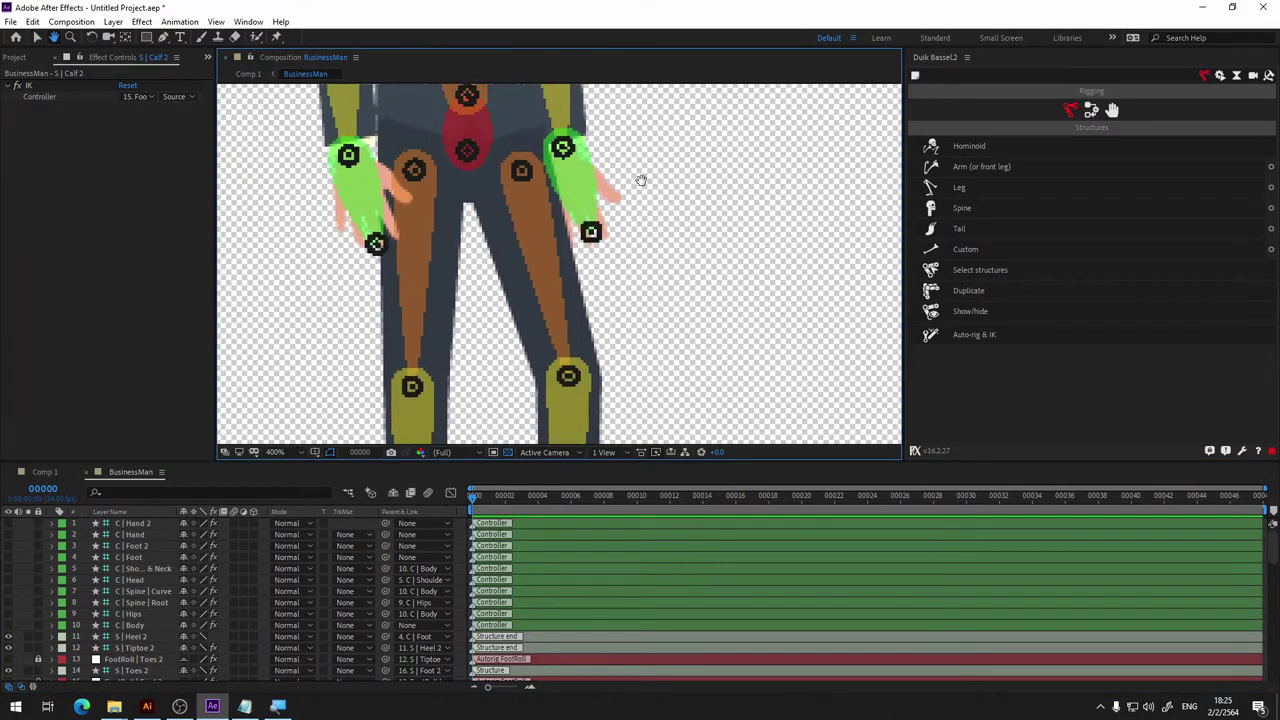
{"action": "scroll", "coordinate": [667, 300], "scroll_direction": "down", "scroll_amount": 2}
{"action": "scroll", "coordinate": [657, 194], "scroll_direction": "down", "scroll_amount": 1}
Unlock the right leg and right arm artwork layers.
{"action": "scroll", "coordinate": [124, 588], "scroll_direction": "down", "scroll_amount": 3}
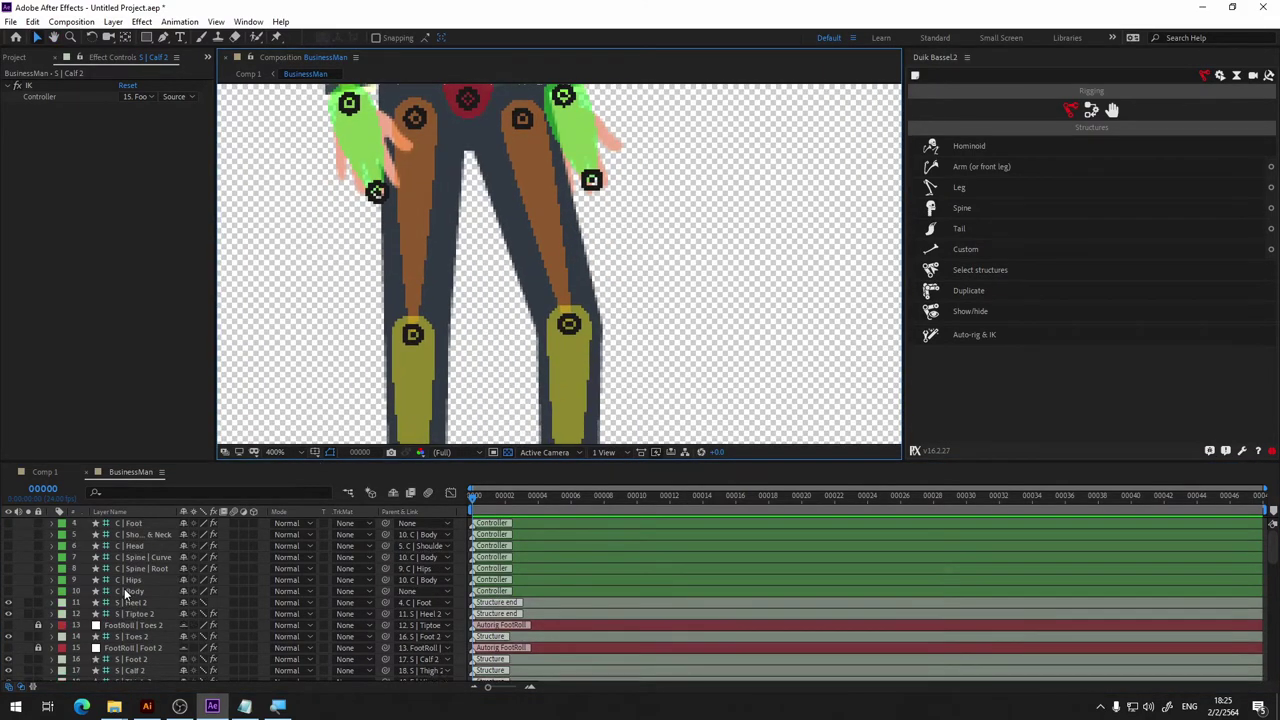
{"action": "scroll", "coordinate": [124, 588], "scroll_direction": "down", "scroll_amount": 4}
{"action": "scroll", "coordinate": [125, 587], "scroll_direction": "down", "scroll_amount": 2}
{"action": "scroll", "coordinate": [125, 587], "scroll_direction": "down", "scroll_amount": 2}
{"action": "scroll", "coordinate": [125, 587], "scroll_direction": "down", "scroll_amount": 2}
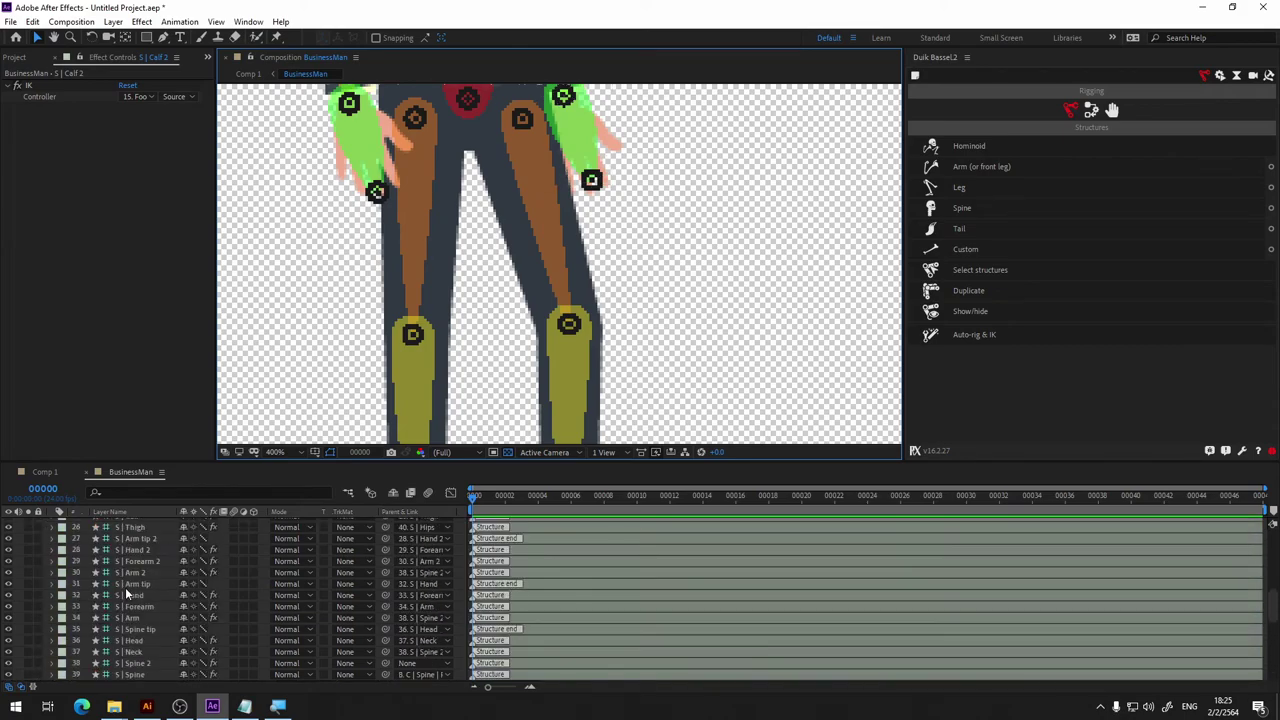
{"action": "scroll", "coordinate": [128, 576], "scroll_direction": "down", "scroll_amount": 3}
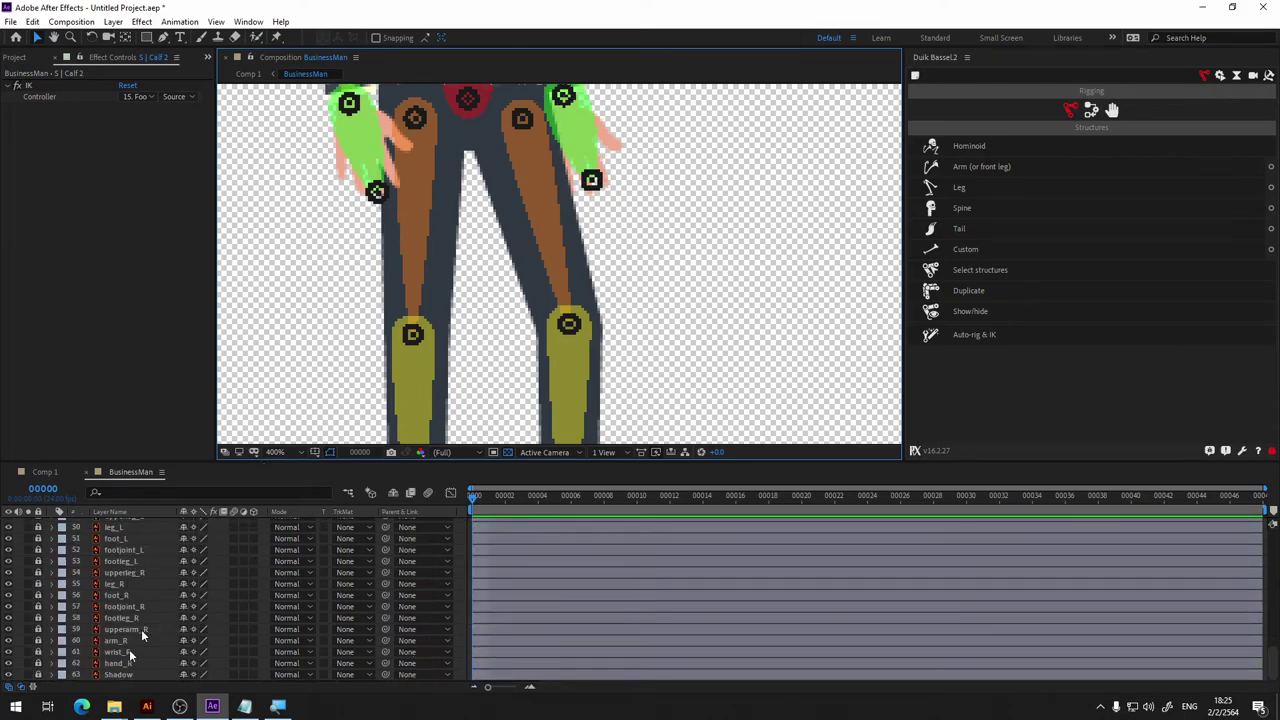
{"action": "left_click", "coordinate": [13, 678]}
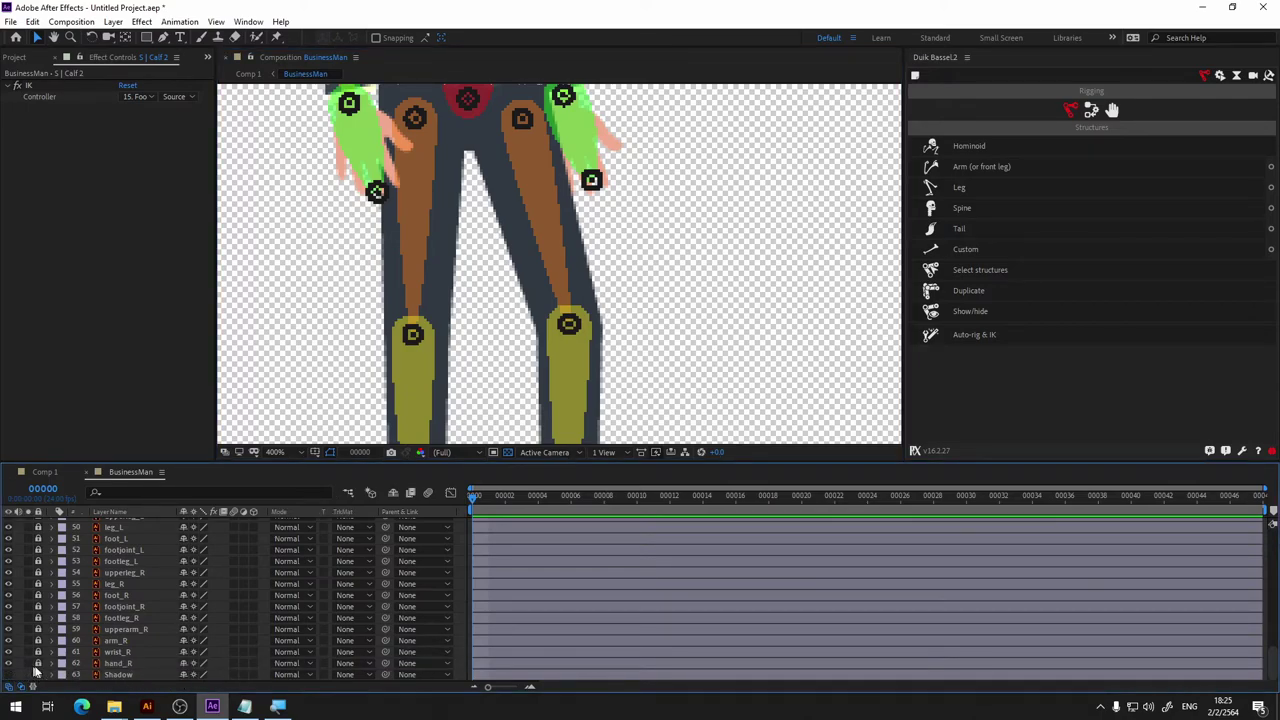
{"action": "left_click_drag", "start_coordinate": [37, 664], "coordinate": [30, 573]}
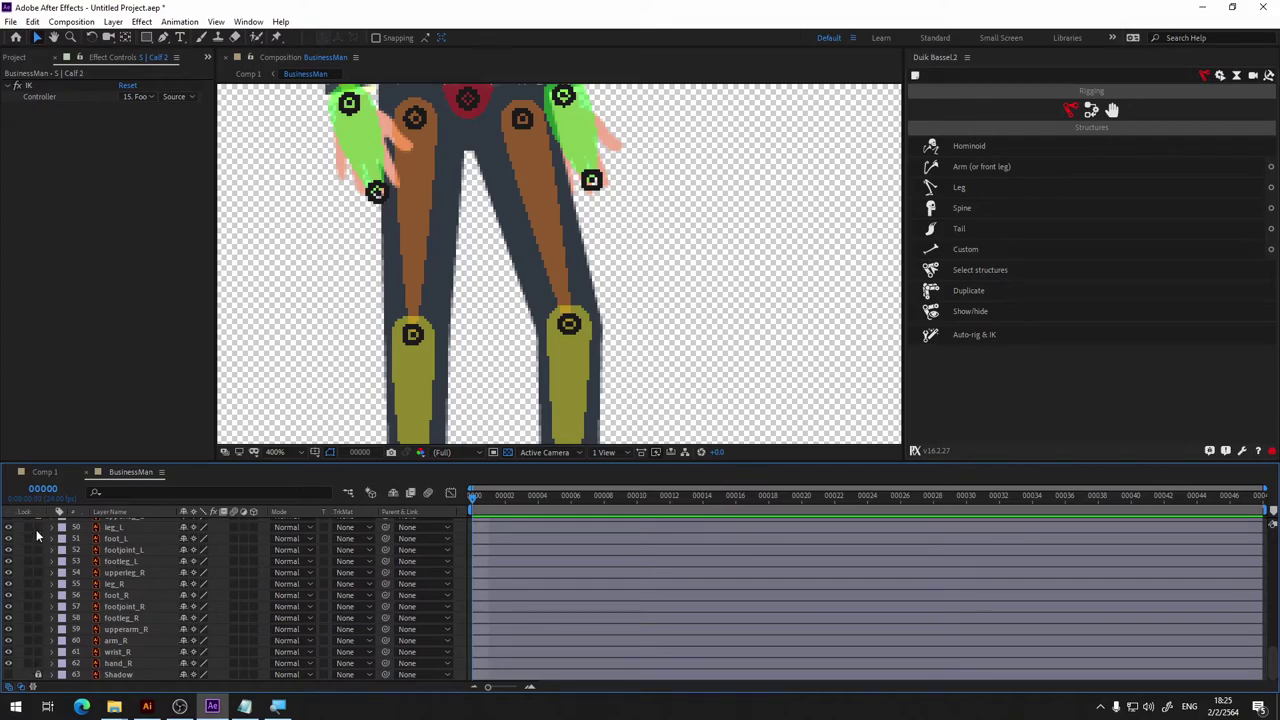
Unlock the Head and body layers, then select the hand_R layer.
{"action": "scroll", "coordinate": [37, 537], "scroll_direction": "up", "scroll_amount": 2}
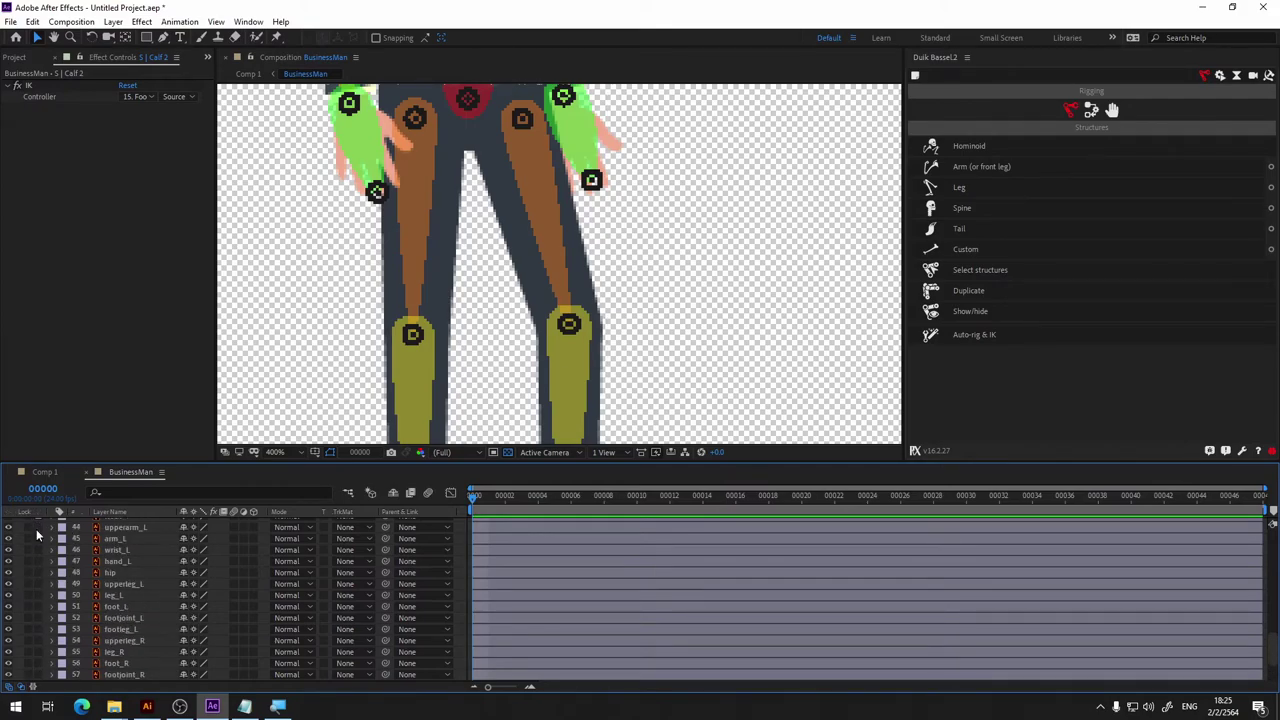
{"action": "scroll", "coordinate": [40, 570], "scroll_direction": "up", "scroll_amount": 2}
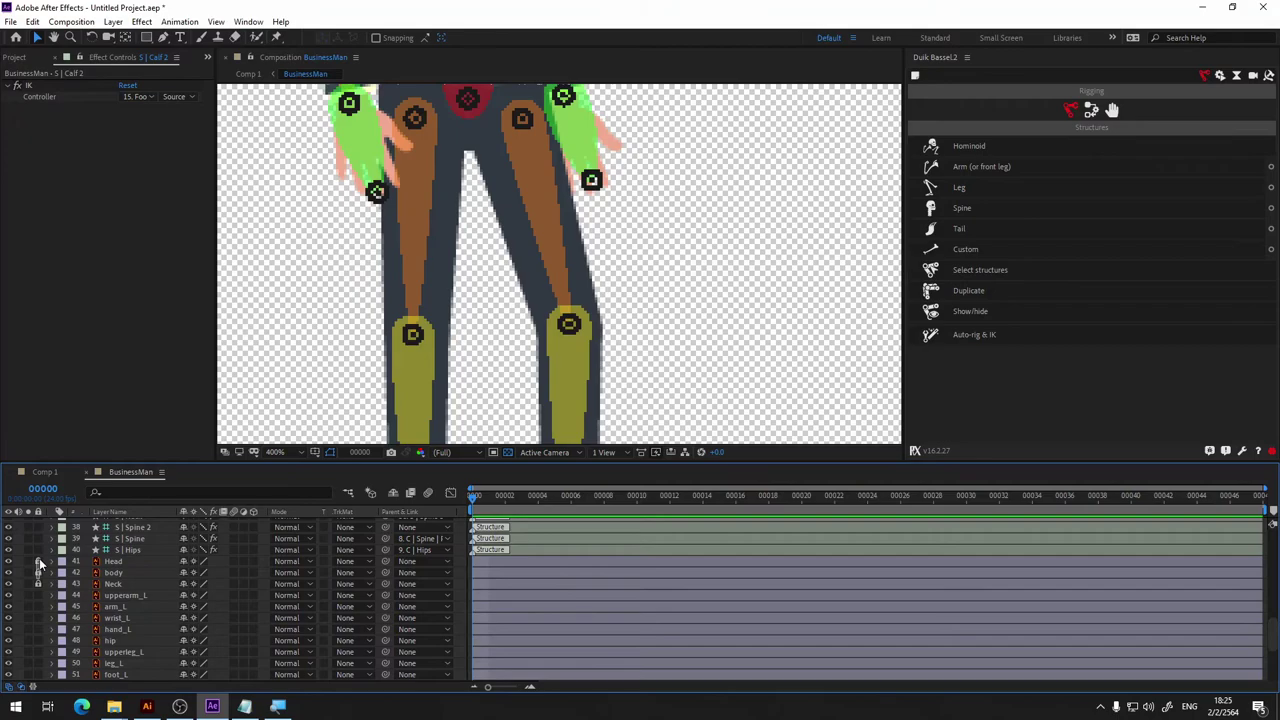
{"action": "left_click_drag", "start_coordinate": [39, 560], "coordinate": [39, 580]}
{"action": "scroll", "coordinate": [184, 615], "scroll_direction": "down", "scroll_amount": 4}
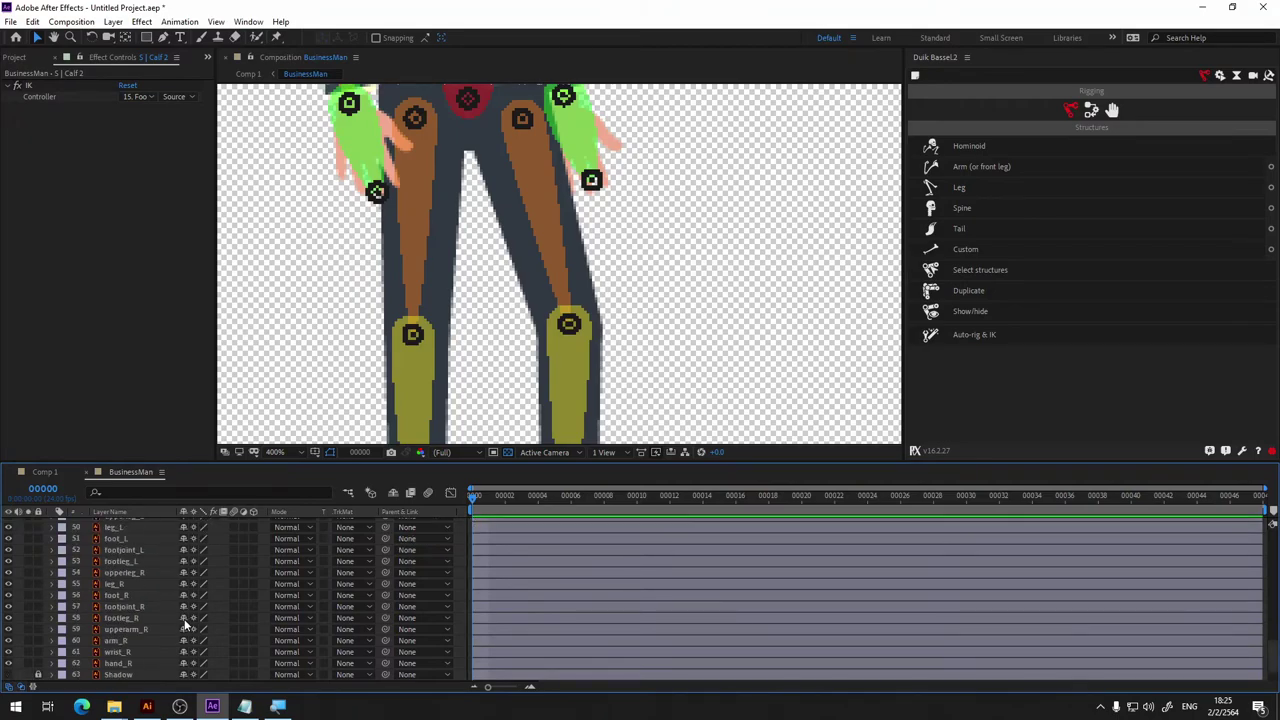
{"action": "left_click", "coordinate": [149, 664]}
{"action": "left_click", "coordinate": [128, 664]}
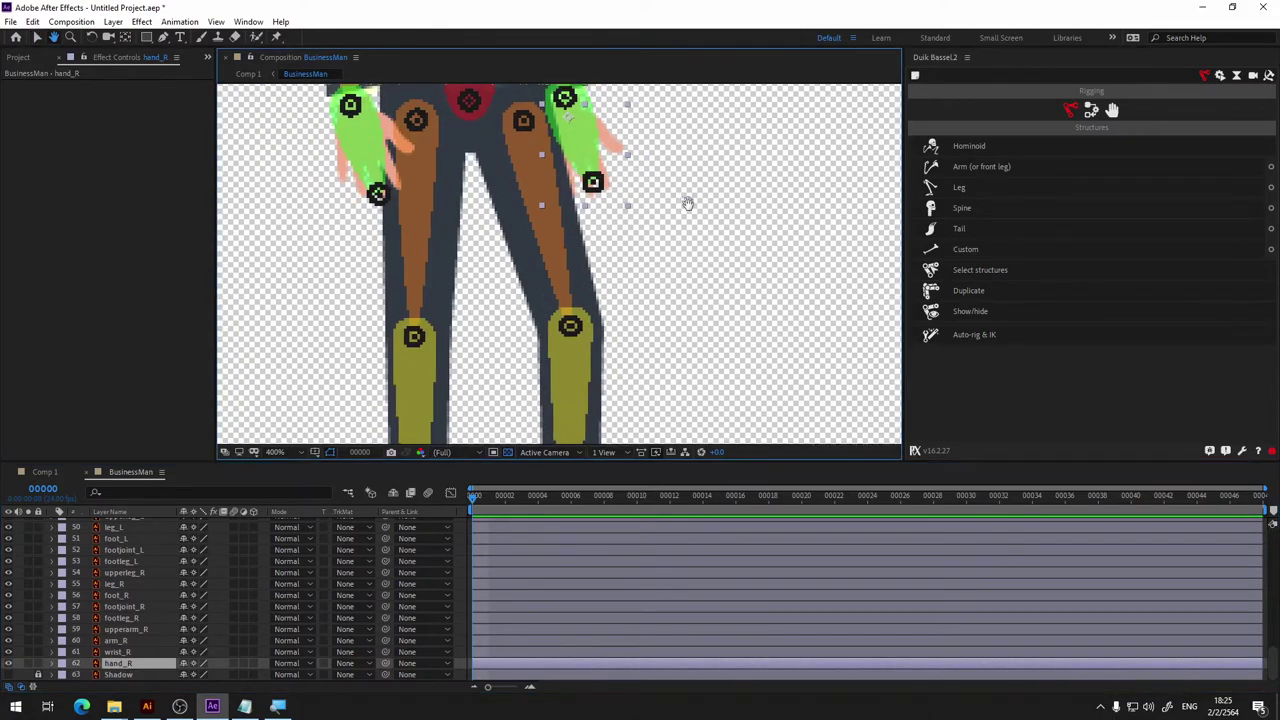
Pan the view toward the torso and select the S | Hand 2 structure.
{"action": "left_click_drag", "start_coordinate": [688, 200], "coordinate": [685, 270]}
{"action": "key", "text": "v"}
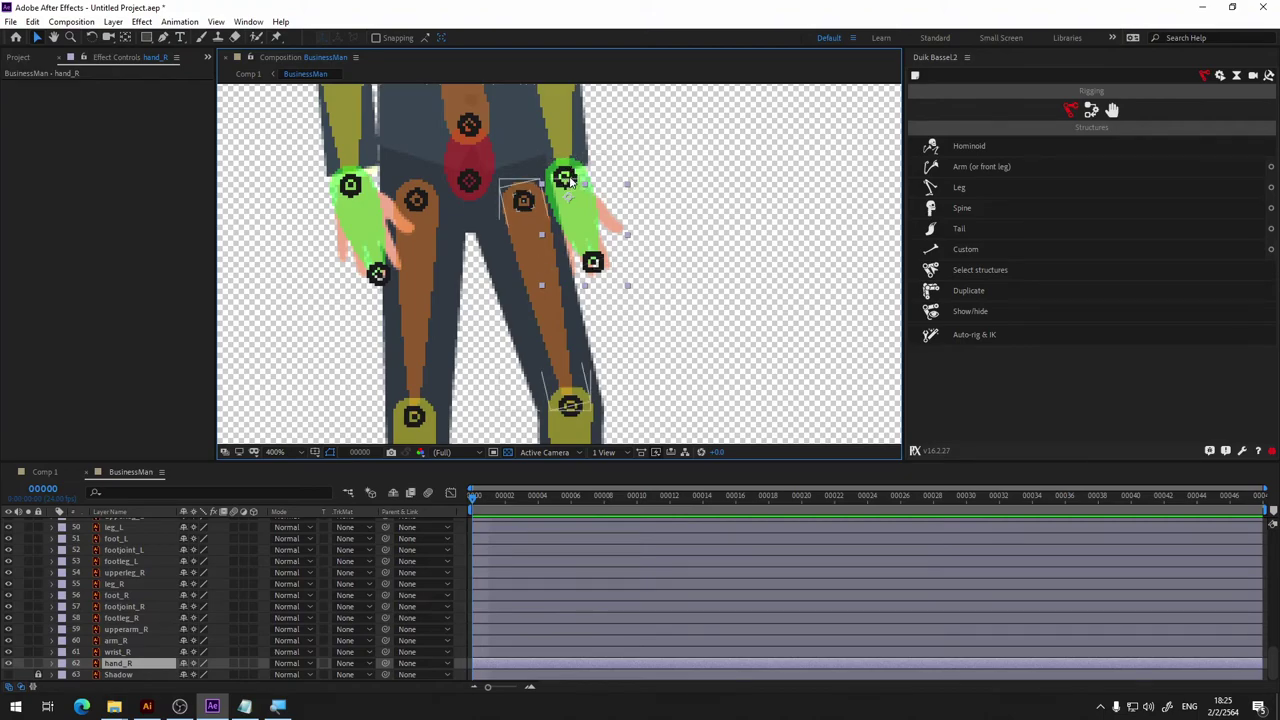
{"action": "left_click", "coordinate": [680, 173]}
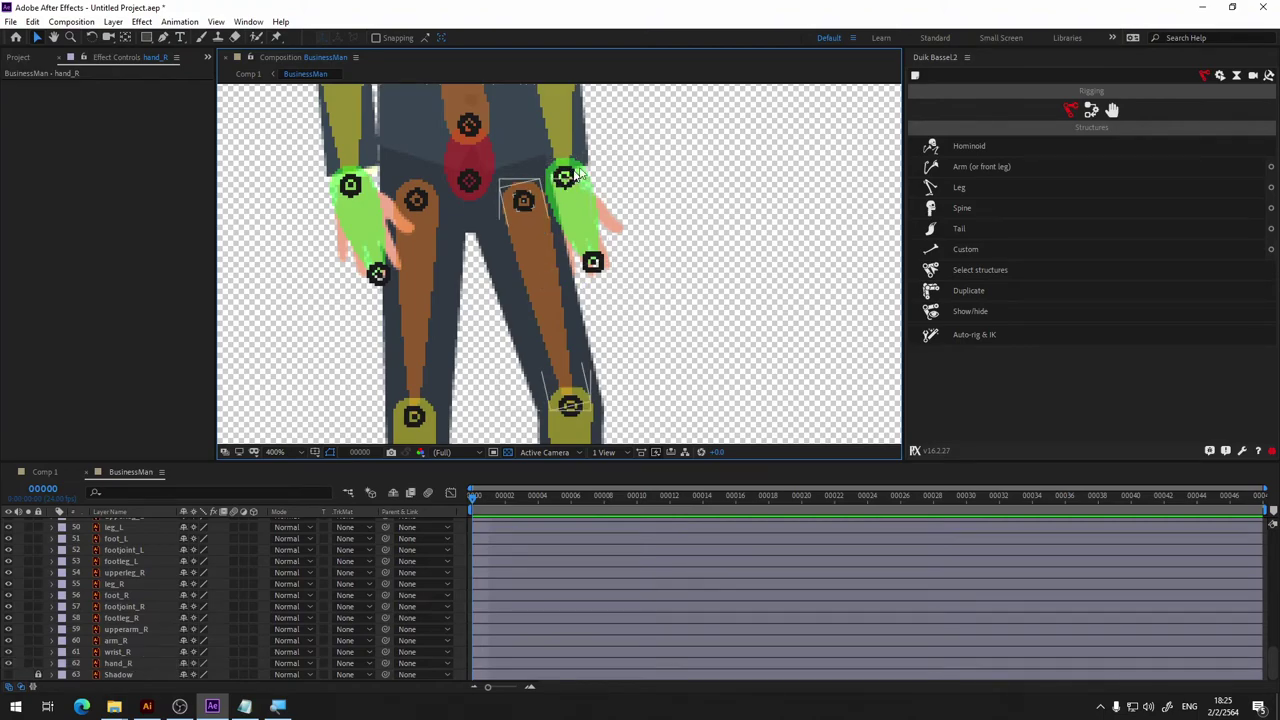
{"action": "left_click", "coordinate": [577, 173]}
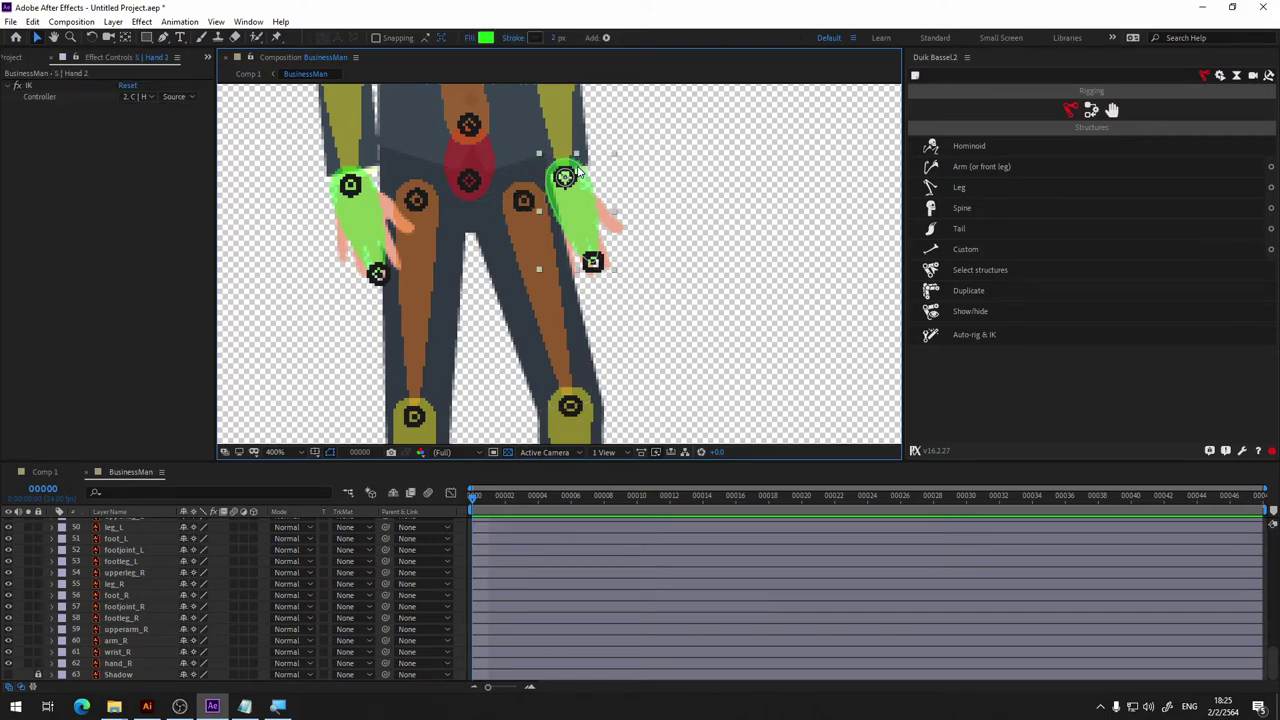
{"action": "scroll", "coordinate": [165, 598], "scroll_direction": "up", "scroll_amount": 10}
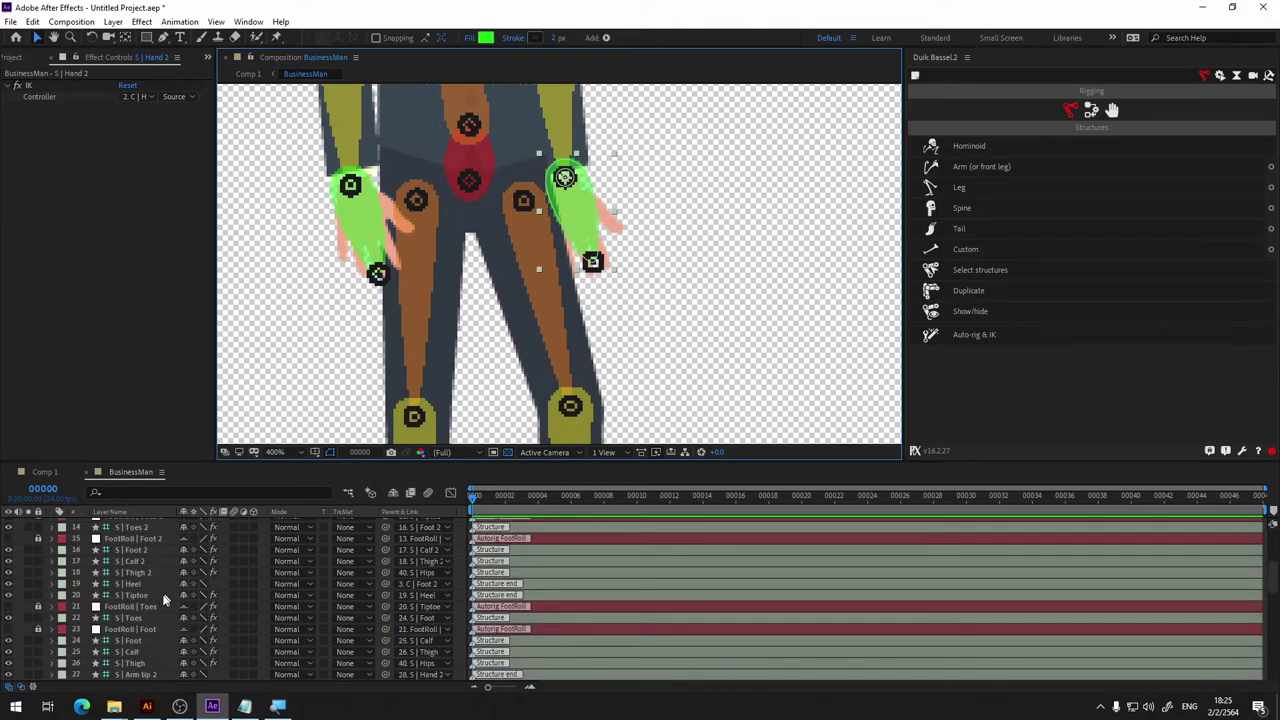
{"action": "scroll", "coordinate": [165, 598], "scroll_direction": "down", "scroll_amount": 2}
{"action": "scroll", "coordinate": [156, 619], "scroll_direction": "down", "scroll_amount": 5}
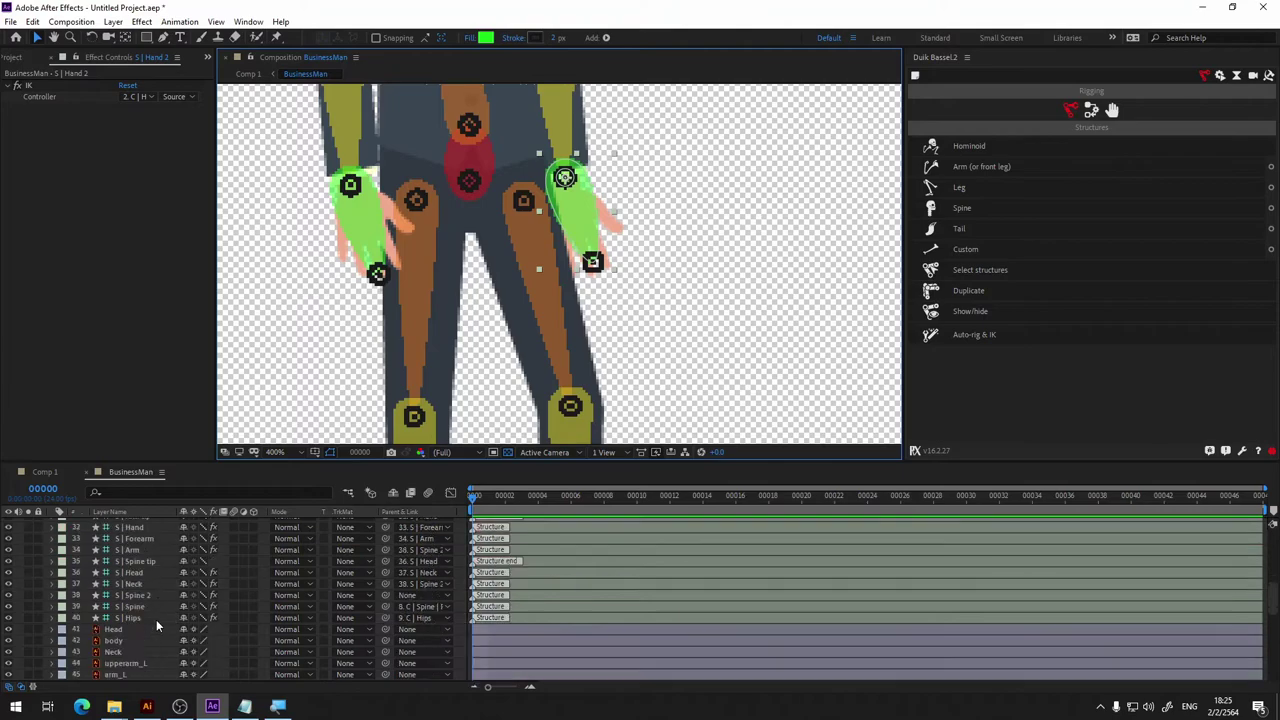
{"action": "scroll", "coordinate": [156, 619], "scroll_direction": "down", "scroll_amount": 5}
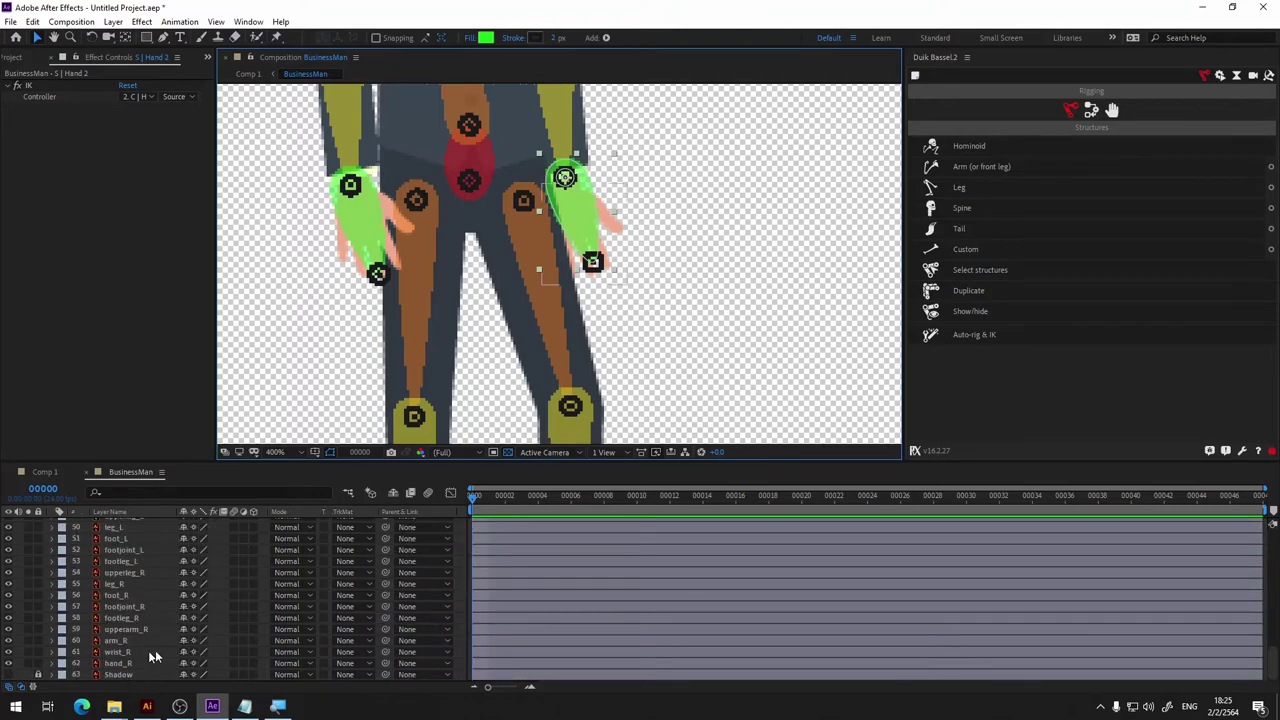
Set the wrist_R layer's parent to 28. S | Hand 2.
{"action": "left_click", "coordinate": [135, 660]}
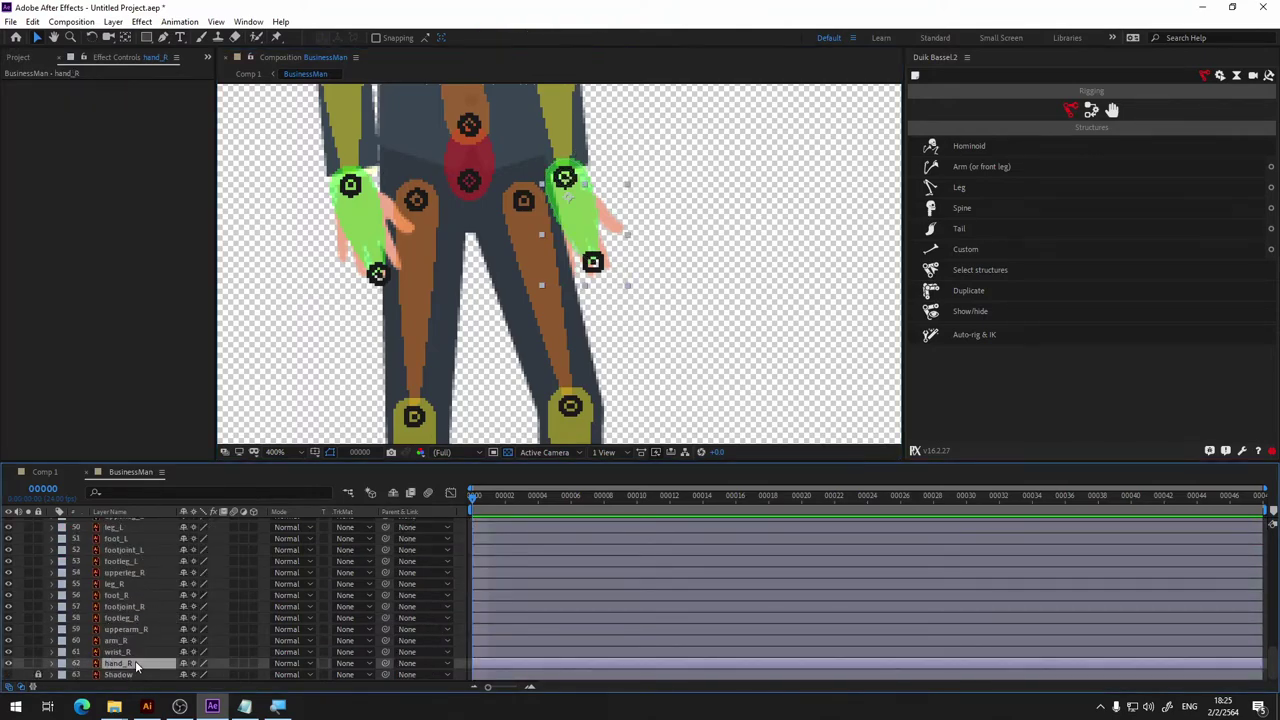
{"action": "left_click", "coordinate": [130, 653]}
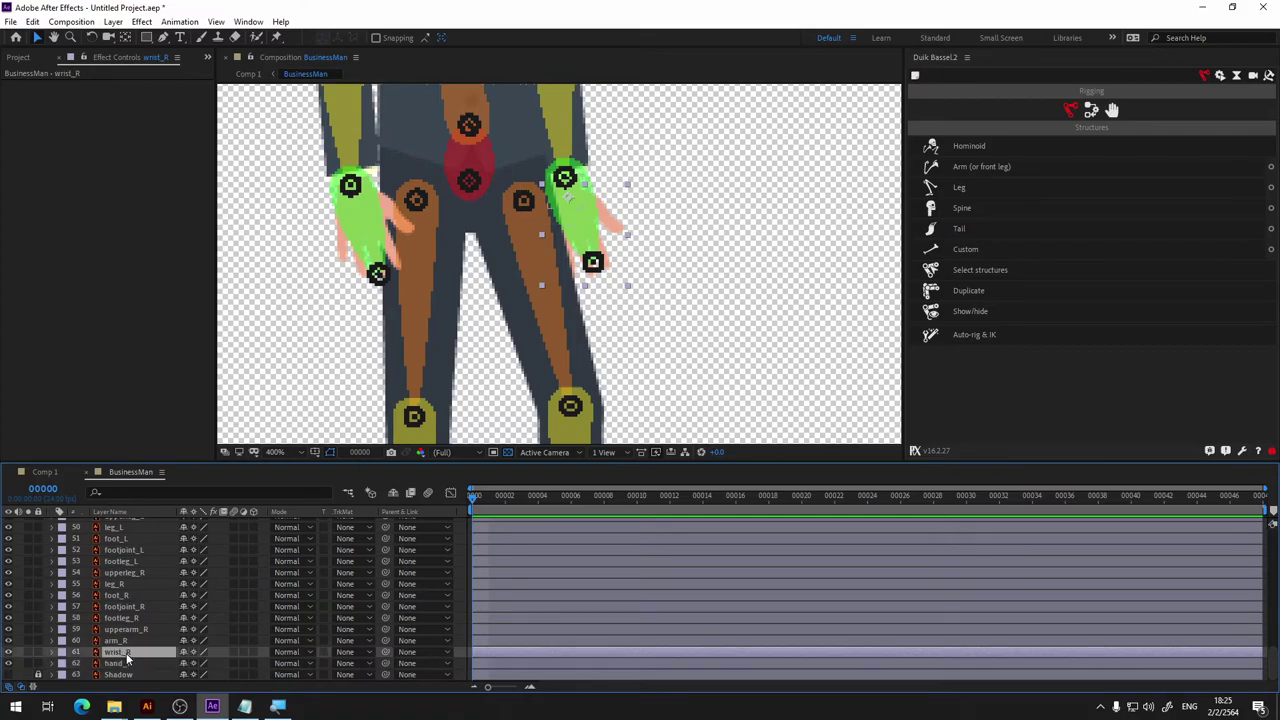
{"action": "left_click", "coordinate": [413, 652]}
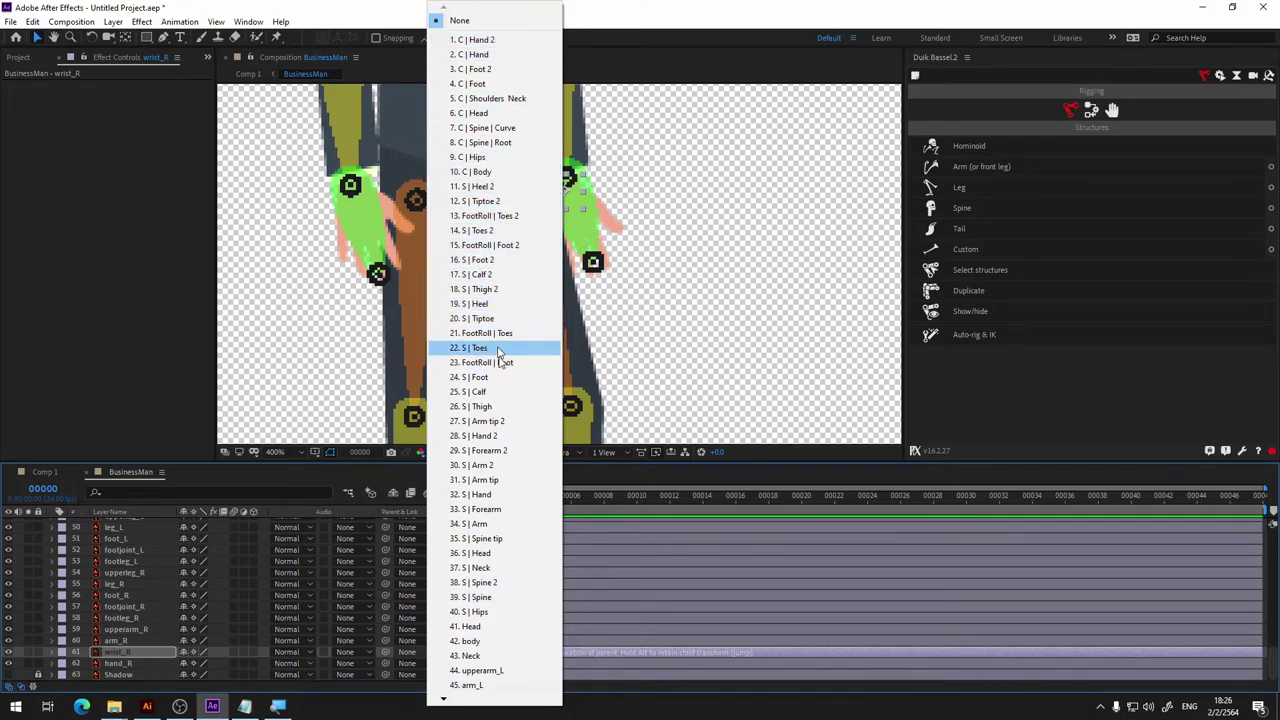
{"action": "left_click", "coordinate": [508, 437]}
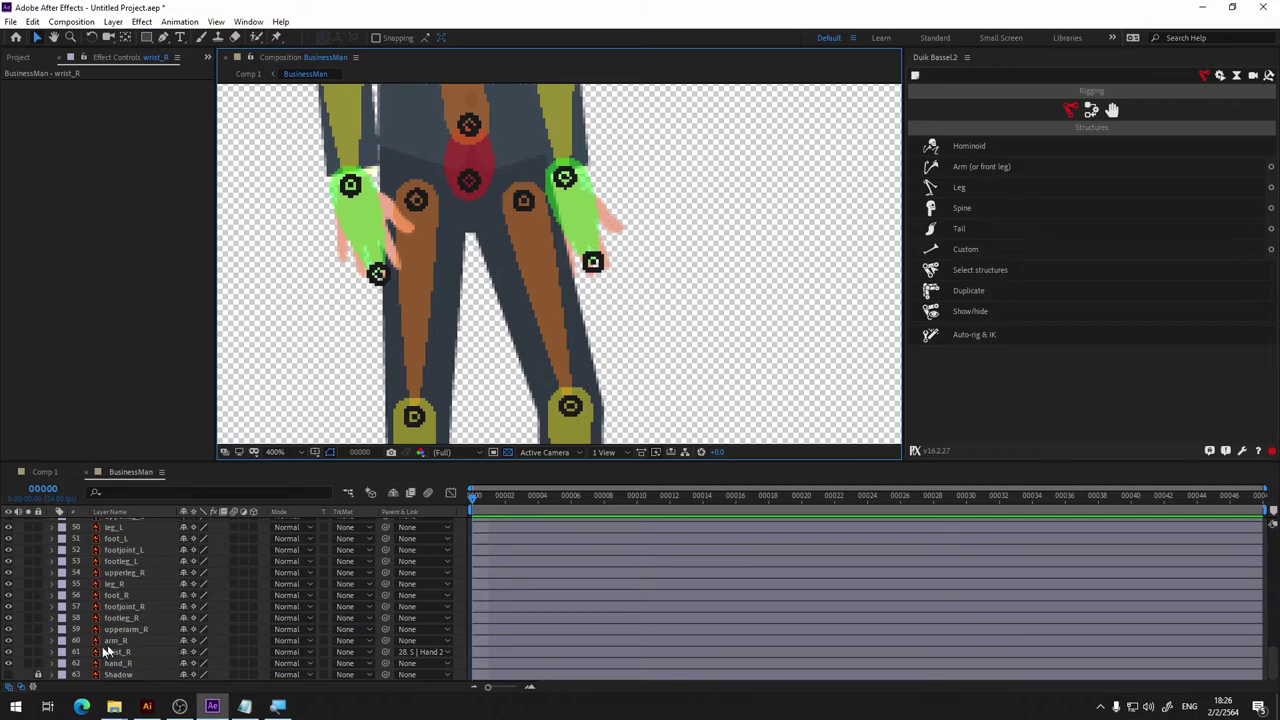
{"action": "scroll", "coordinate": [80, 575], "scroll_direction": "up", "scroll_amount": 10}
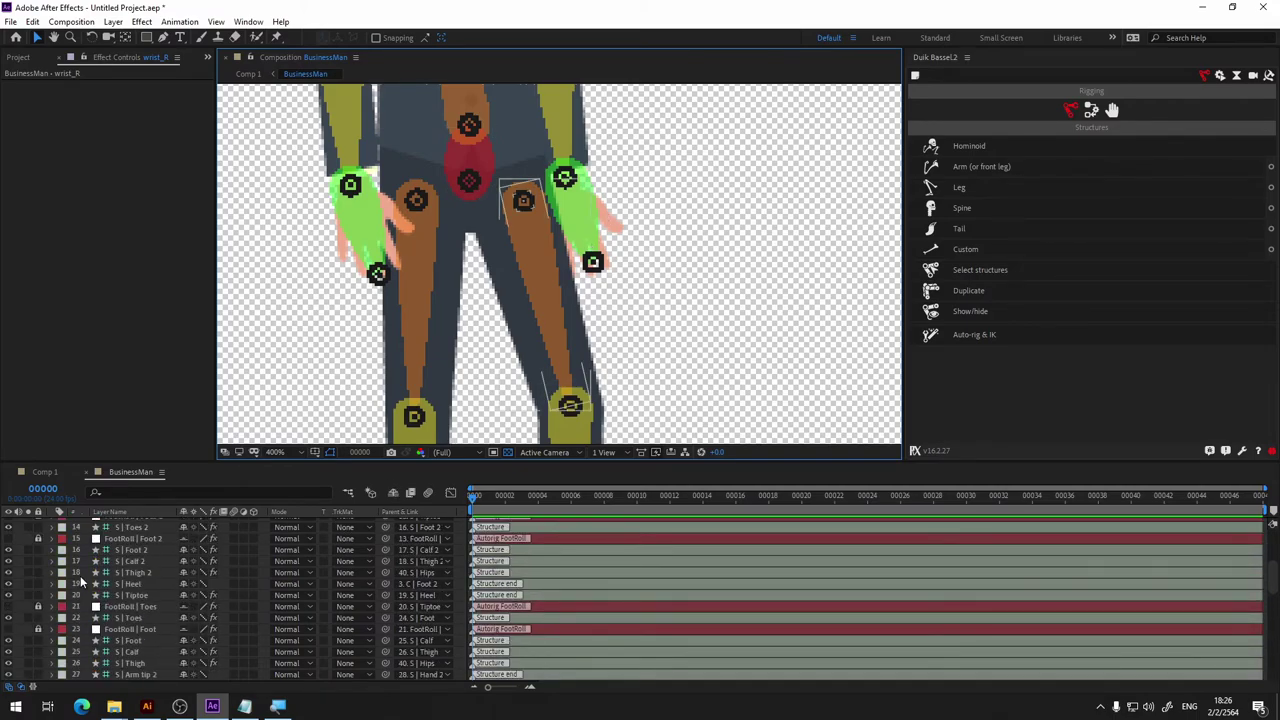
{"action": "scroll", "coordinate": [80, 575], "scroll_direction": "up", "scroll_amount": 4}
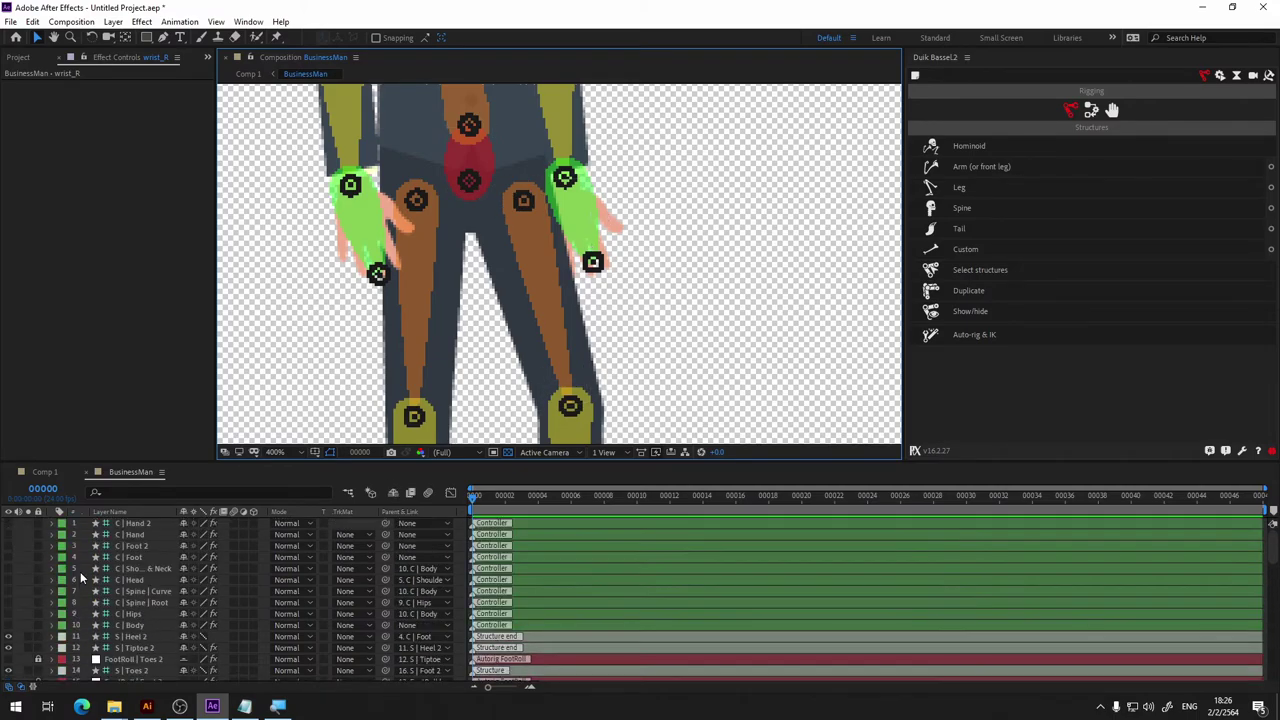
Test-drag the C | Hand controller and undo the move.
{"action": "left_click", "coordinate": [12, 526]}
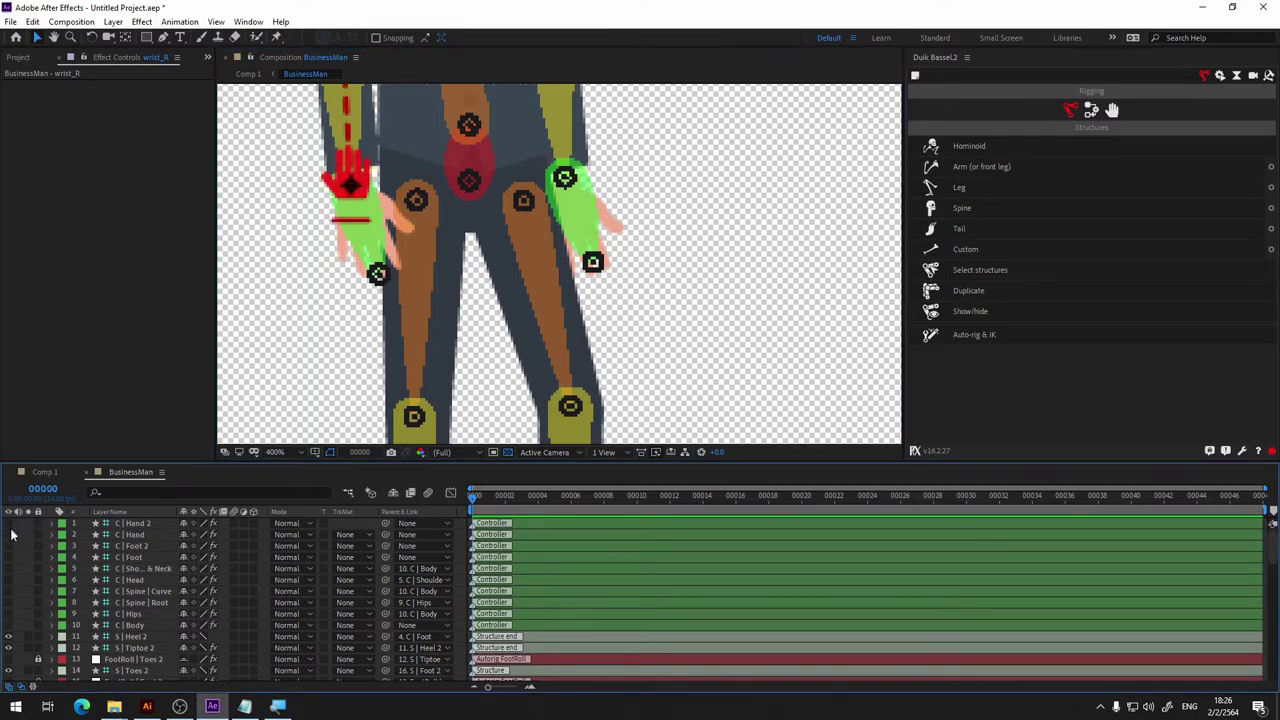
{"action": "left_click", "coordinate": [10, 530]}
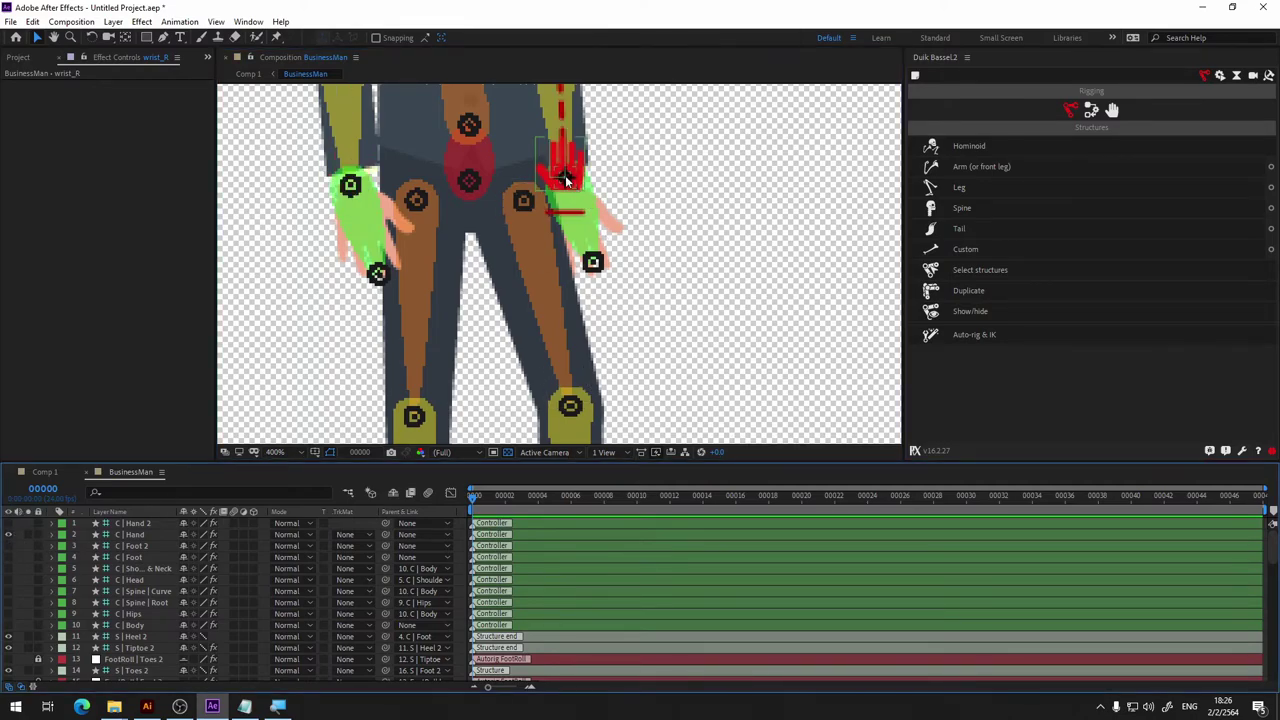
{"action": "mouse_move", "coordinate": [565, 177]}
{"action": "left_mouse_down"}
{"action": "mouse_move", "coordinate": [597, 183]}
{"action": "mouse_move", "coordinate": [620, 165]}
{"action": "left_mouse_up"}
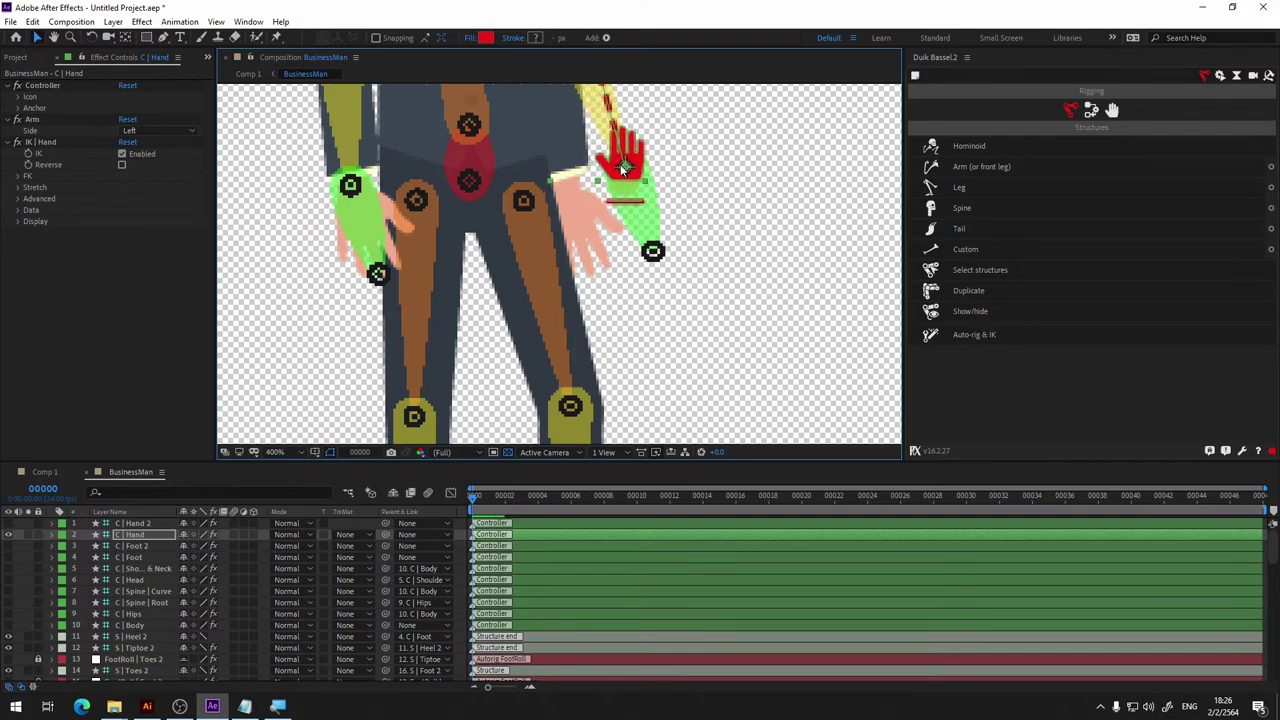
{"action": "key", "text": "ctrl+z"}
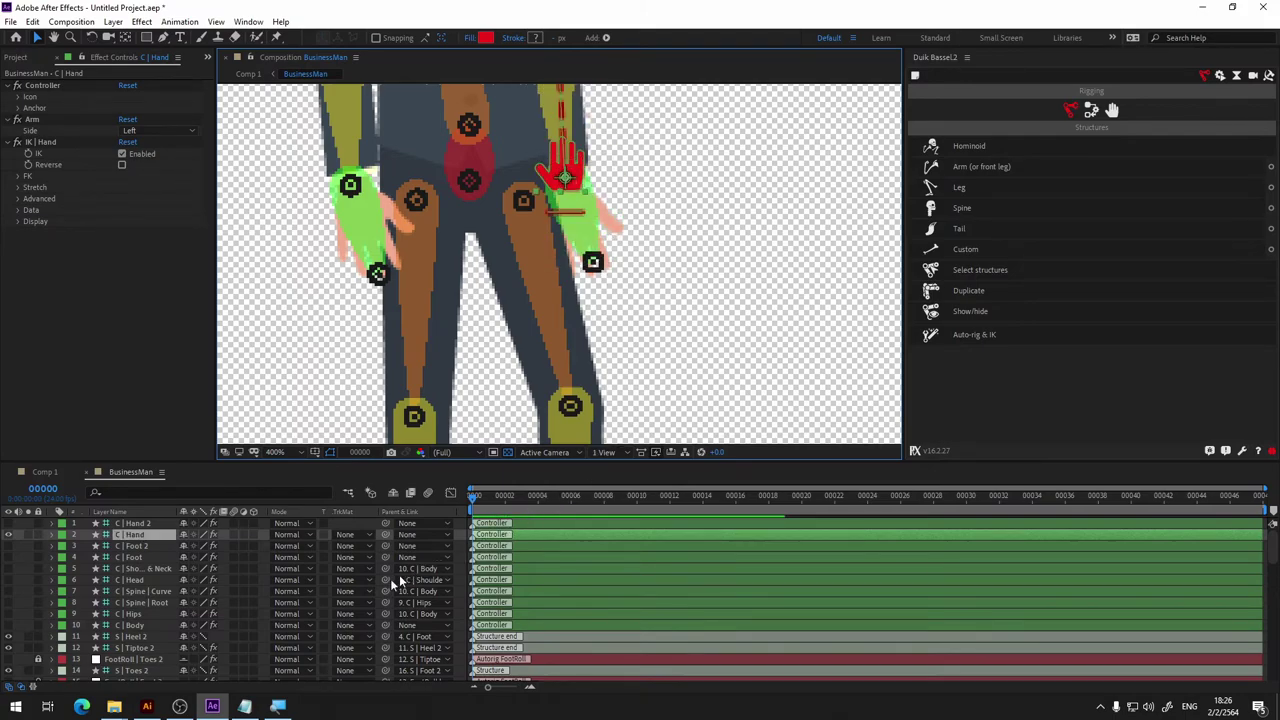
Parent hand_R to 28. S | Hand 2, then test-drag the hand controller and undo.
{"action": "scroll", "coordinate": [337, 600], "scroll_direction": "down", "scroll_amount": 5}
{"action": "scroll", "coordinate": [340, 608], "scroll_direction": "down", "scroll_amount": 5}
{"action": "scroll", "coordinate": [341, 606], "scroll_direction": "down", "scroll_amount": 2}
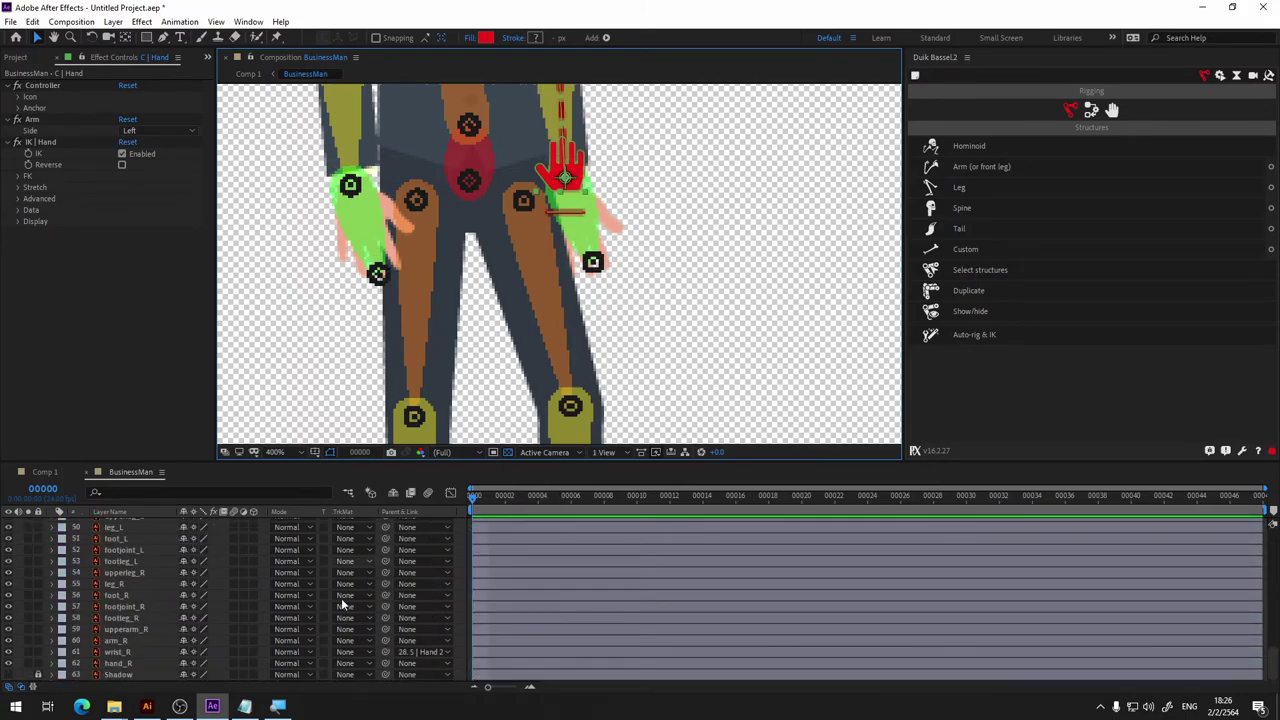
{"action": "left_click", "coordinate": [425, 663]}
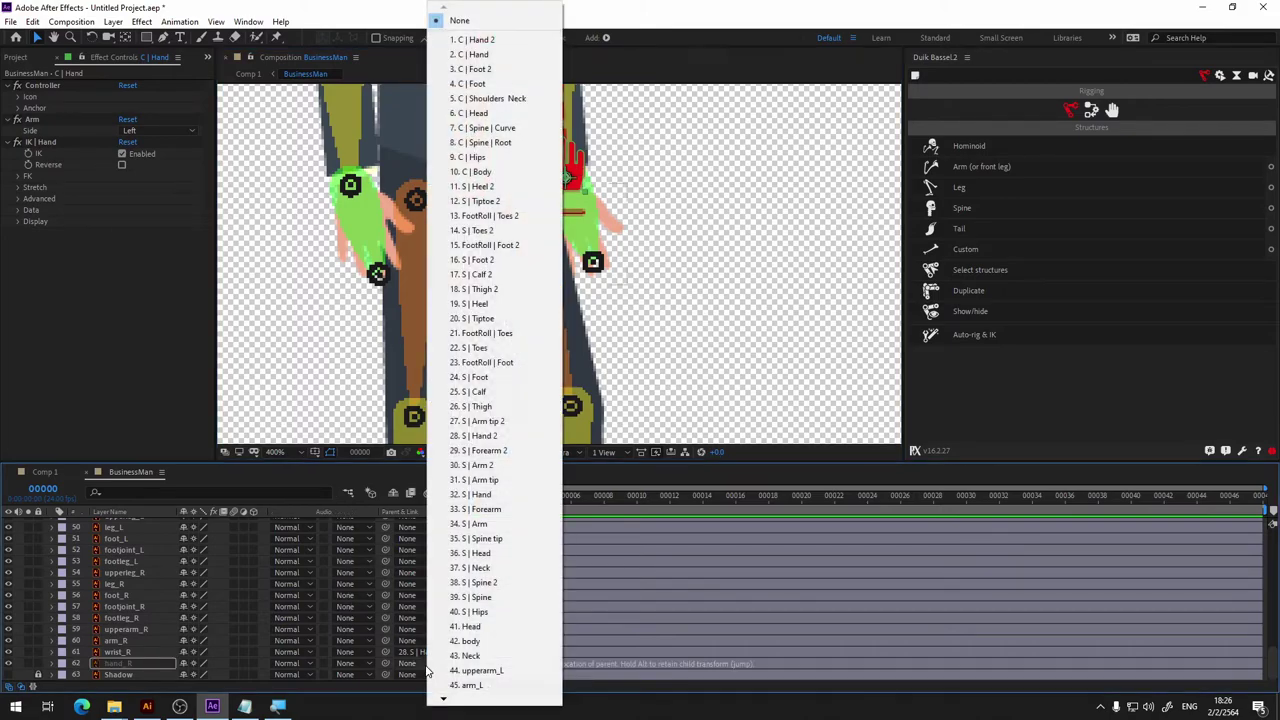
{"action": "left_click", "coordinate": [477, 436]}
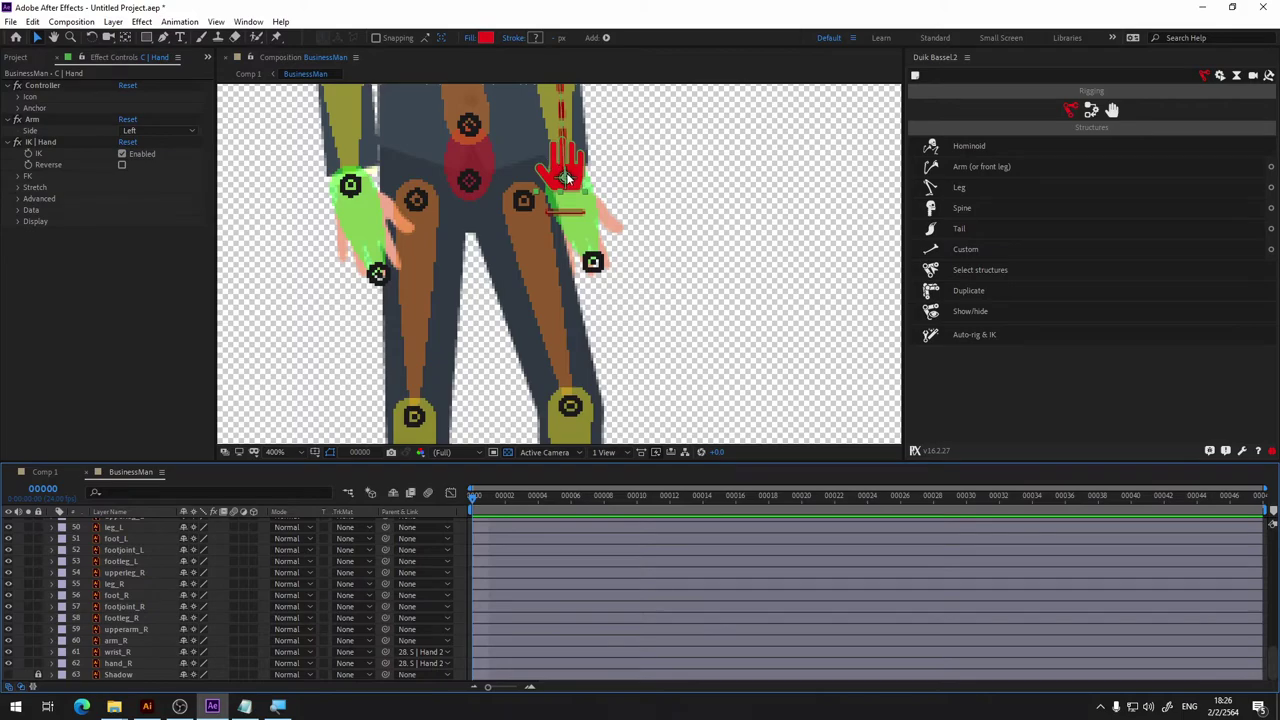
{"action": "left_click_drag", "start_coordinate": [566, 176], "coordinate": [652, 172]}
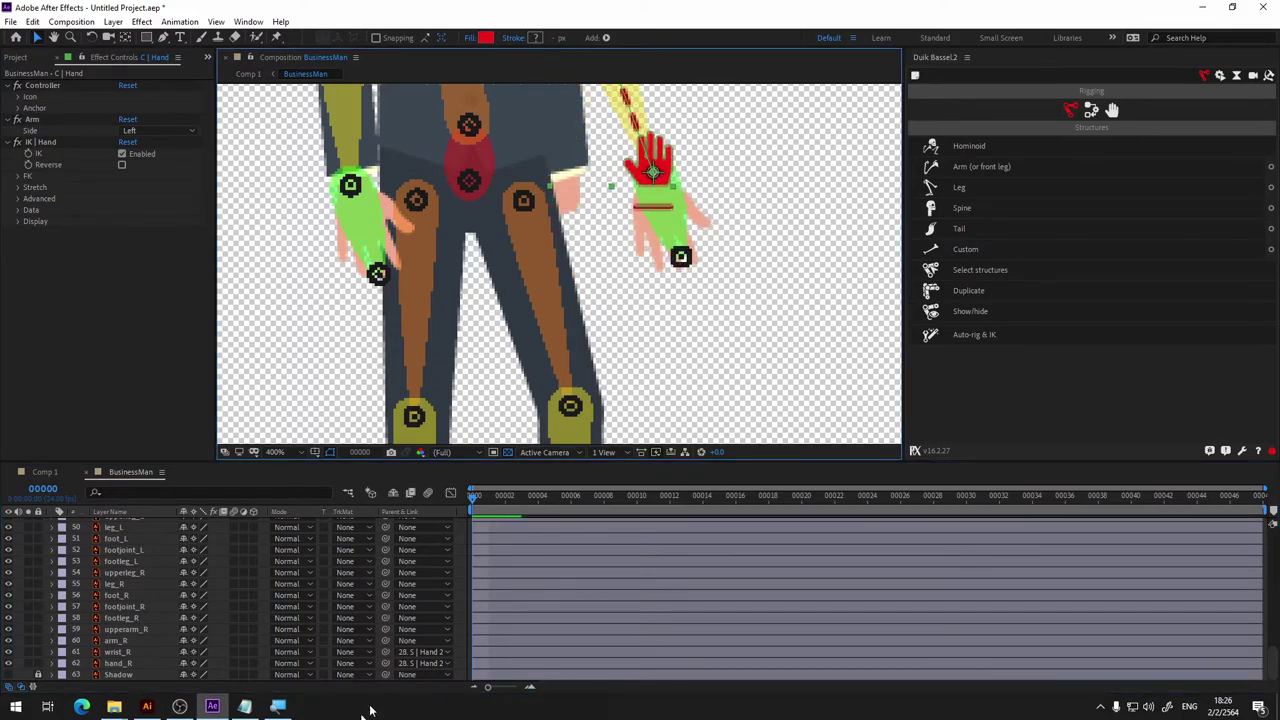
{"action": "key", "text": "ctrl+z"}
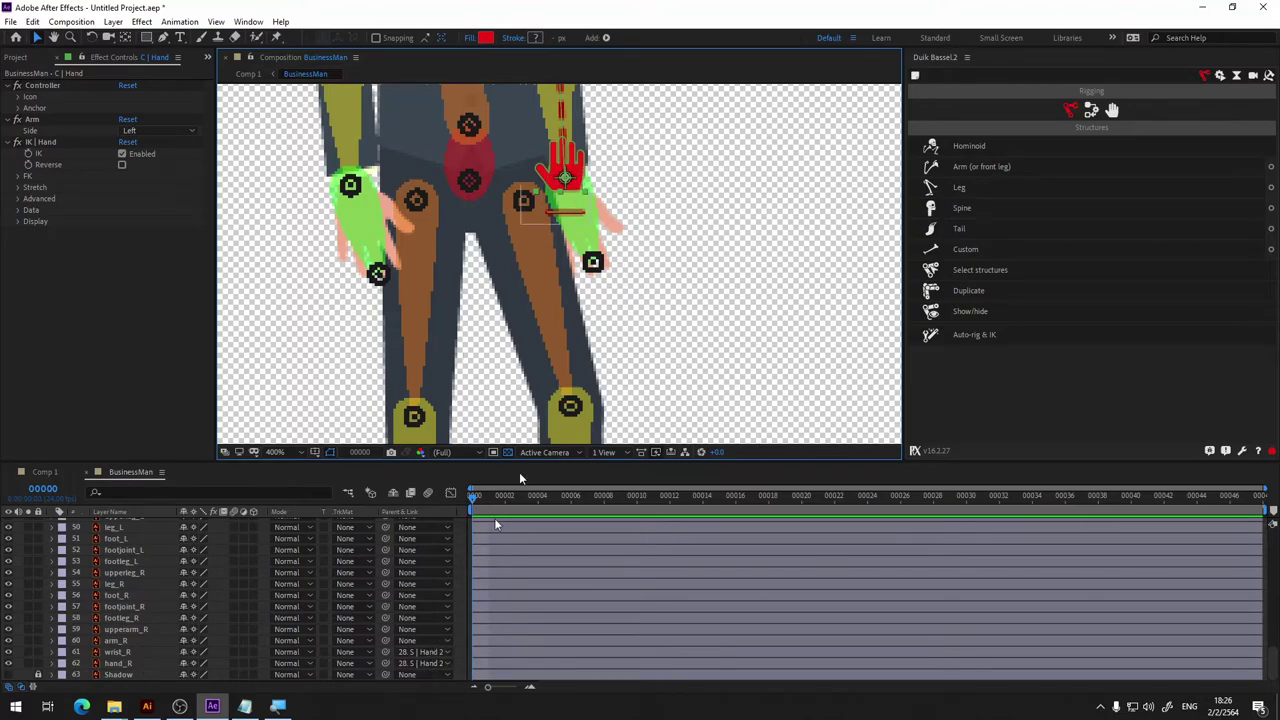
{"action": "scroll", "coordinate": [106, 626], "scroll_direction": "up", "scroll_amount": 15}
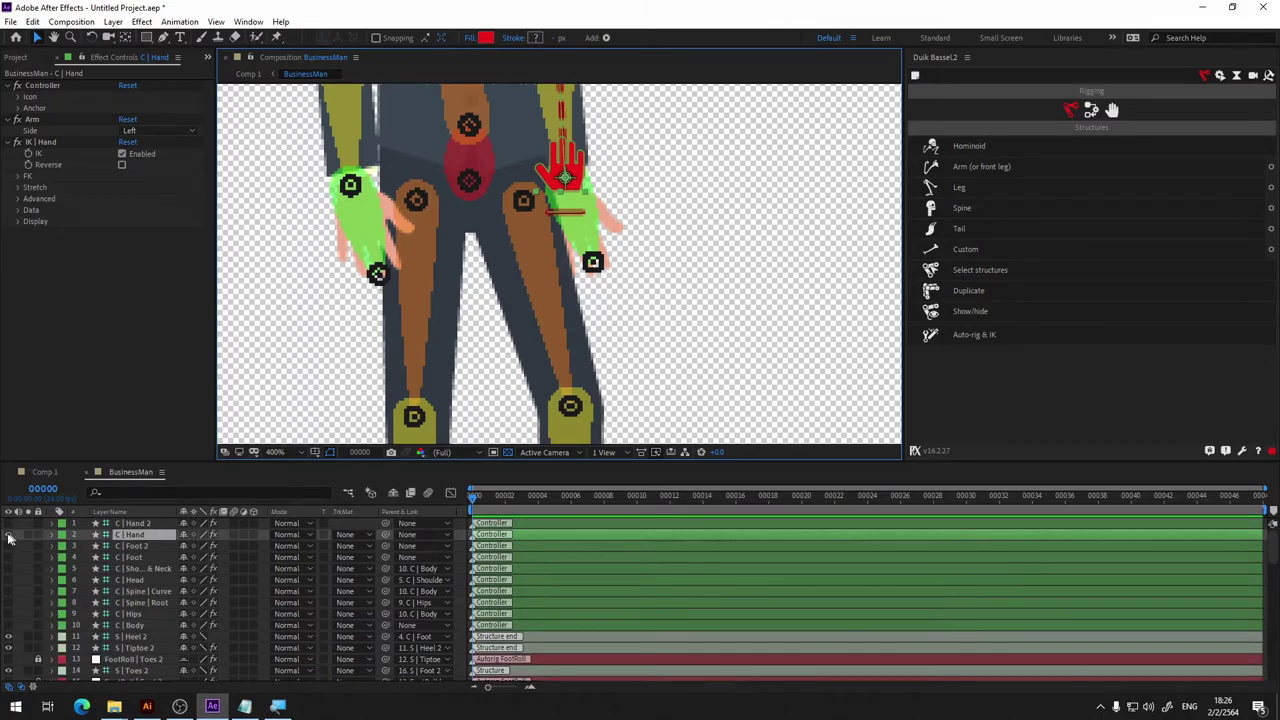
Hide the C | Hand controller layer and pan the view toward the legs.
{"action": "left_click", "coordinate": [9, 535]}
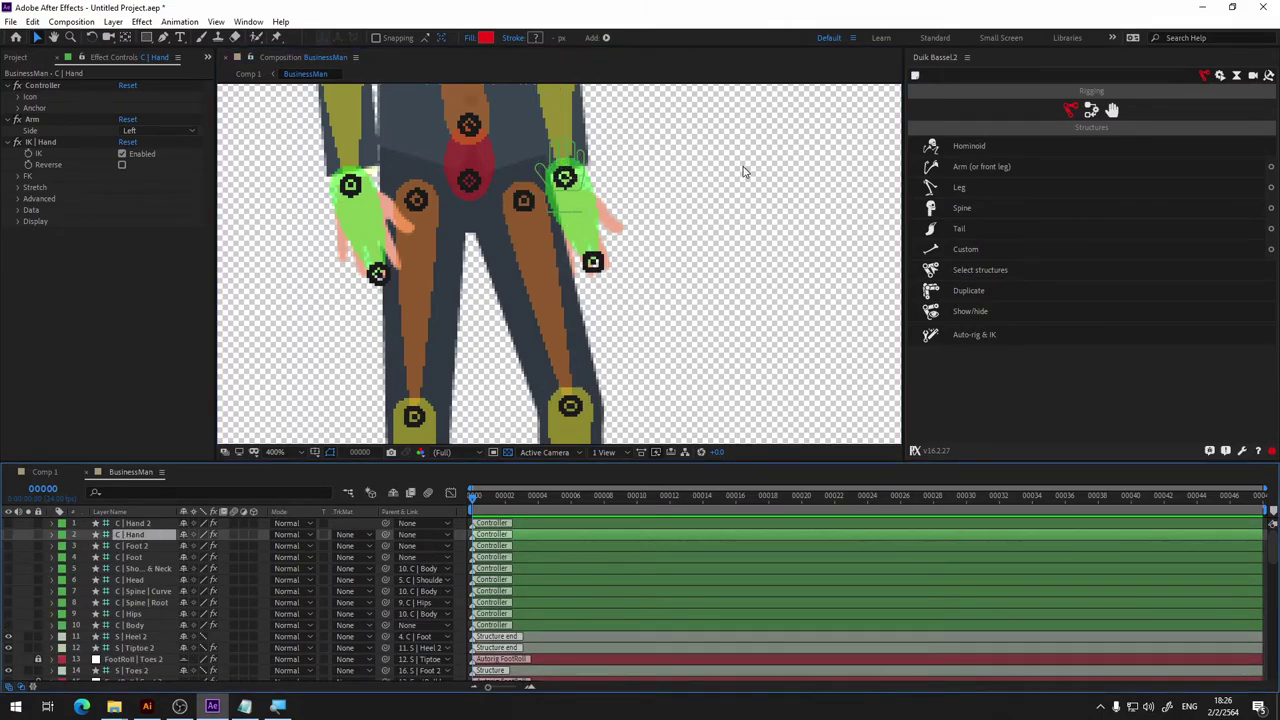
{"action": "key", "text": "h"}
{"action": "mouse_move", "coordinate": [716, 150]}
{"action": "left_mouse_down"}
{"action": "mouse_move", "coordinate": [723, 195]}
{"action": "mouse_move", "coordinate": [814, 134]}
{"action": "left_mouse_up"}
{"action": "key", "text": "v"}
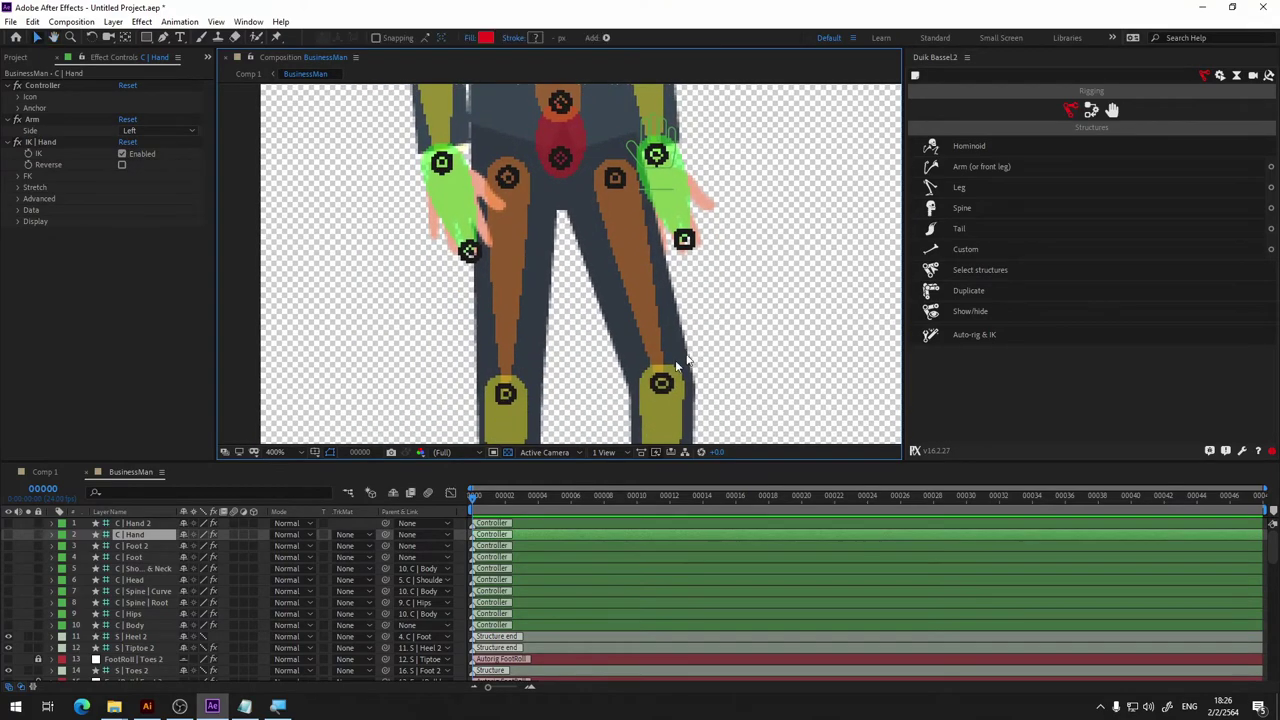
Bring up the Parent & Link choices for the wrist_L layer.
{"action": "scroll", "coordinate": [306, 651], "scroll_direction": "down", "scroll_amount": 5}
{"action": "scroll", "coordinate": [300, 646], "scroll_direction": "down", "scroll_amount": 5}
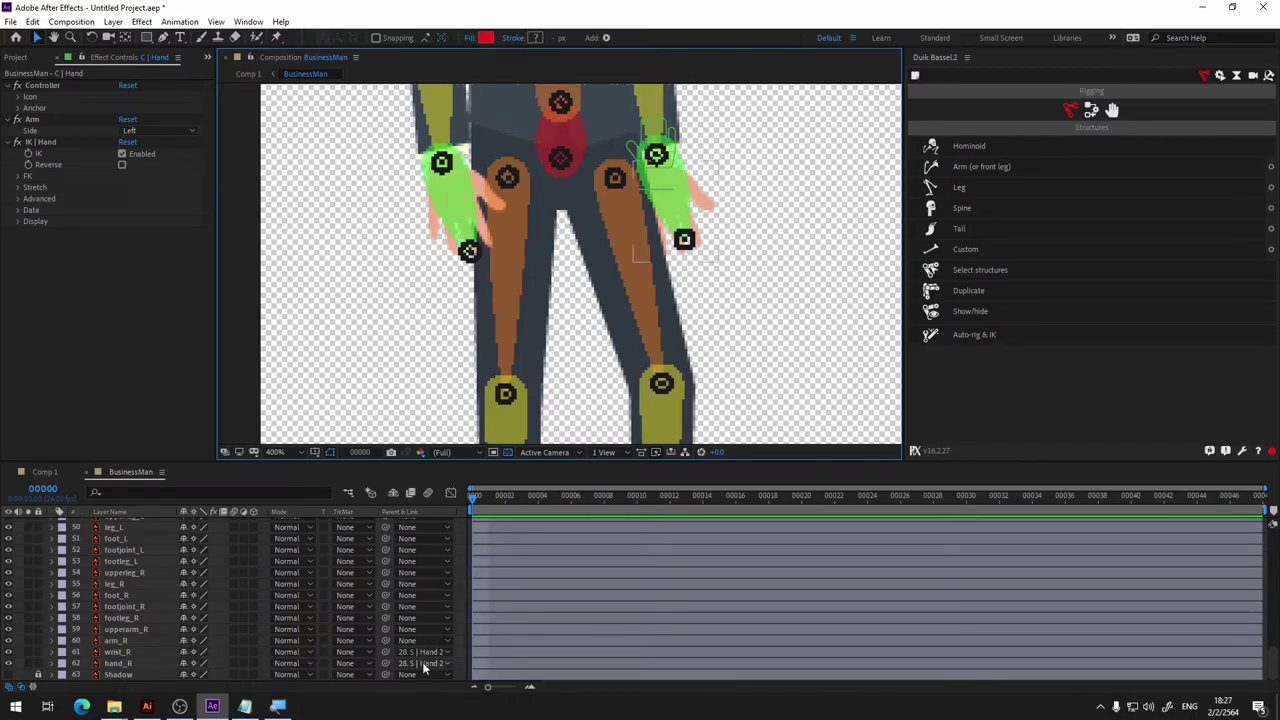
{"action": "scroll", "coordinate": [421, 652], "scroll_direction": "up", "scroll_amount": 2}
{"action": "scroll", "coordinate": [177, 585], "scroll_direction": "up", "scroll_amount": 1}
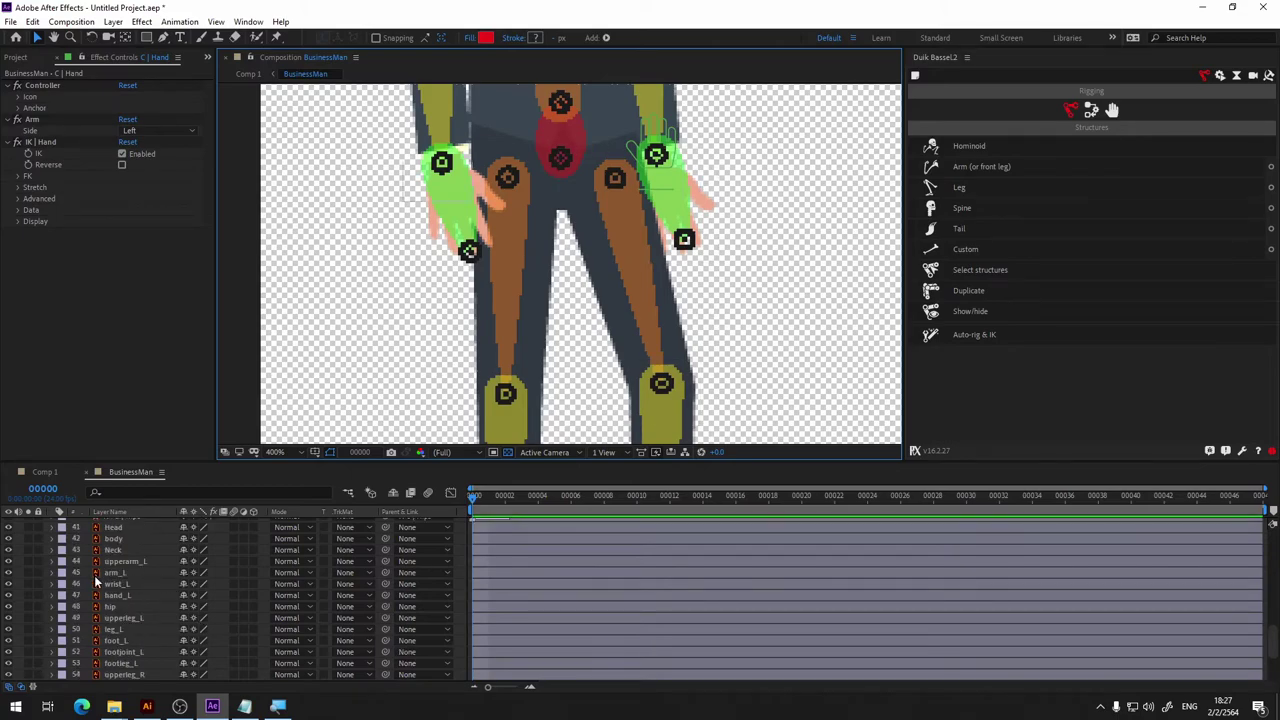
{"action": "left_click", "coordinate": [412, 586]}
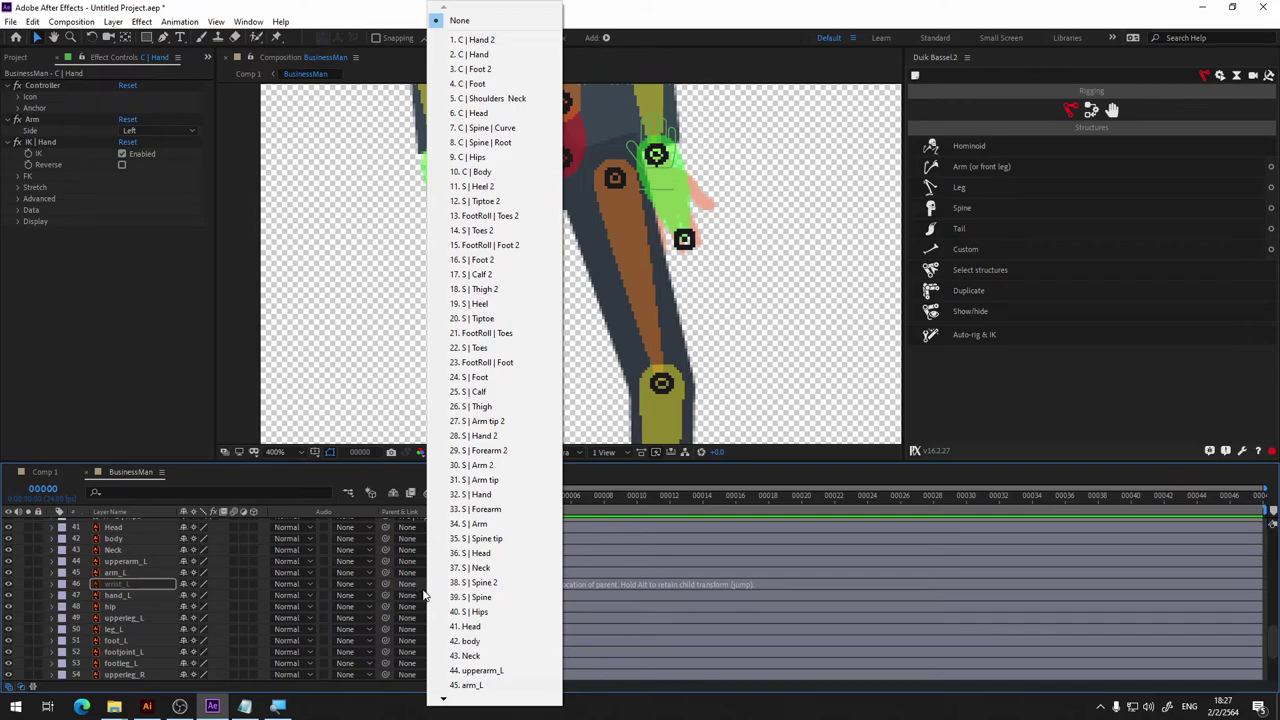
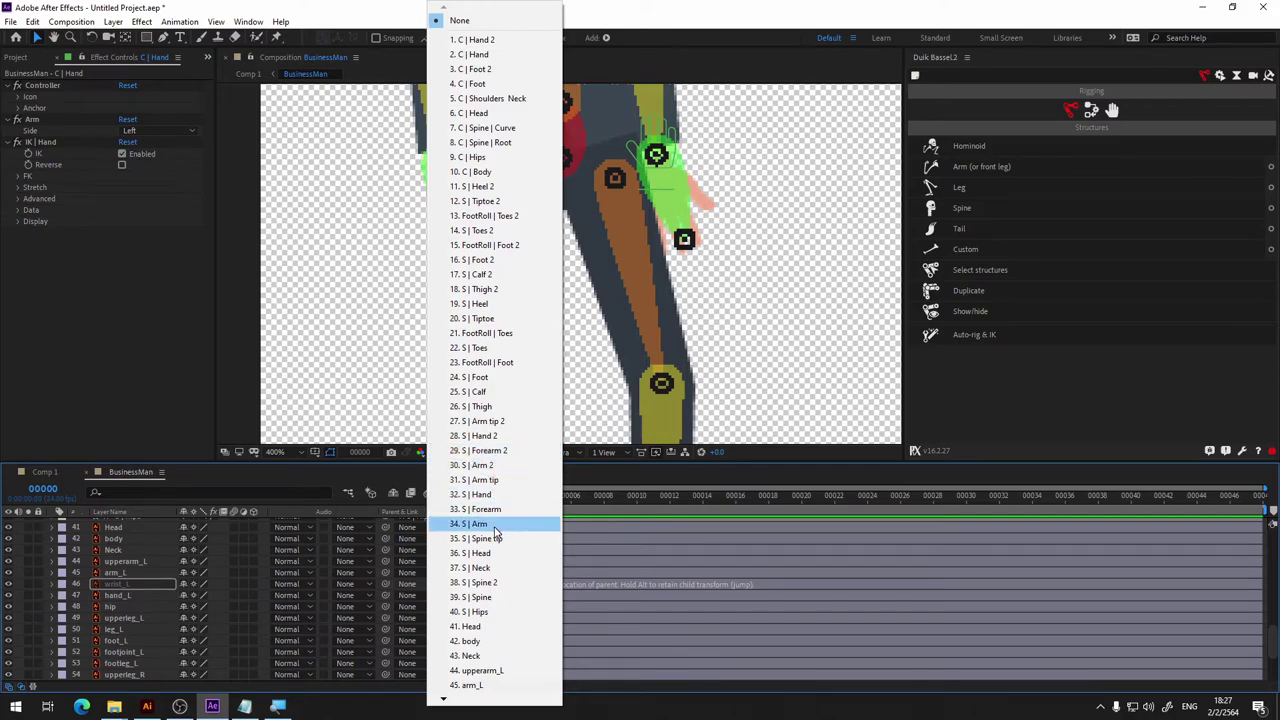
Dismiss the open parent list and select the left hand structure to identify it.
{"action": "mouse_move", "coordinate": [443, 703]}
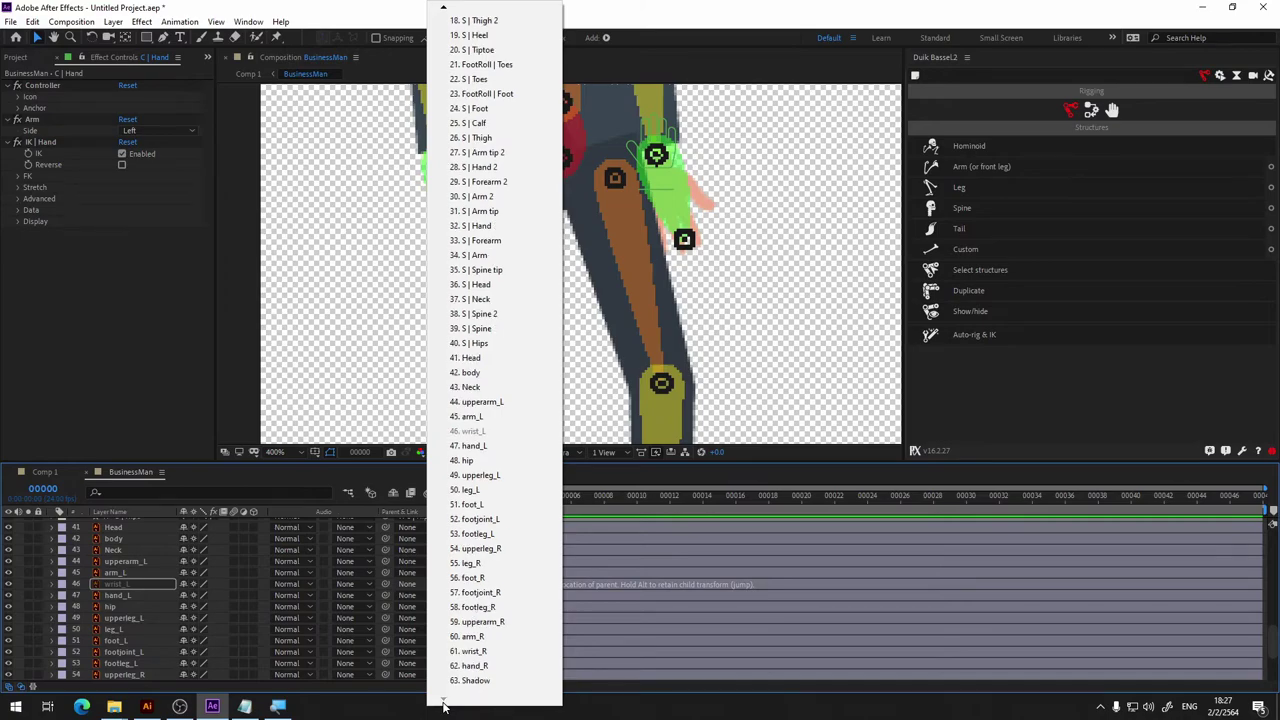
{"action": "mouse_move", "coordinate": [445, 10]}
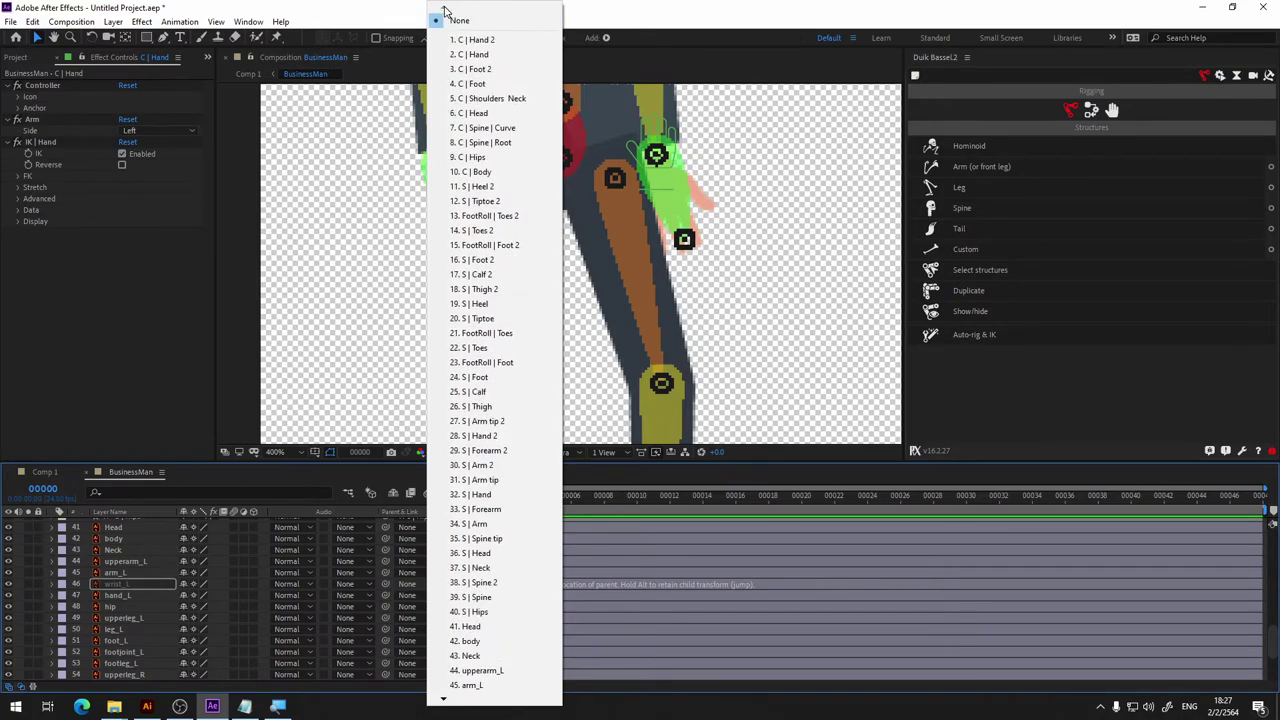
{"action": "left_click", "coordinate": [286, 515]}
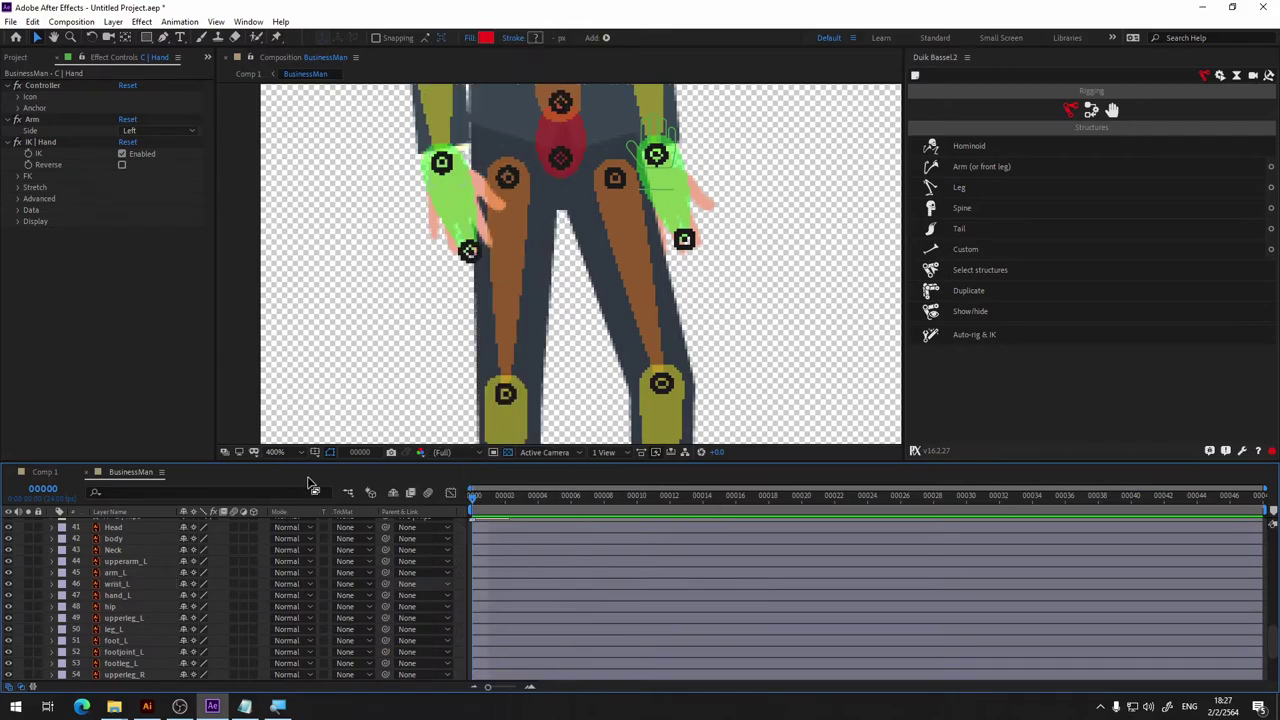
{"action": "scroll", "coordinate": [154, 616], "scroll_direction": "up", "scroll_amount": 5}
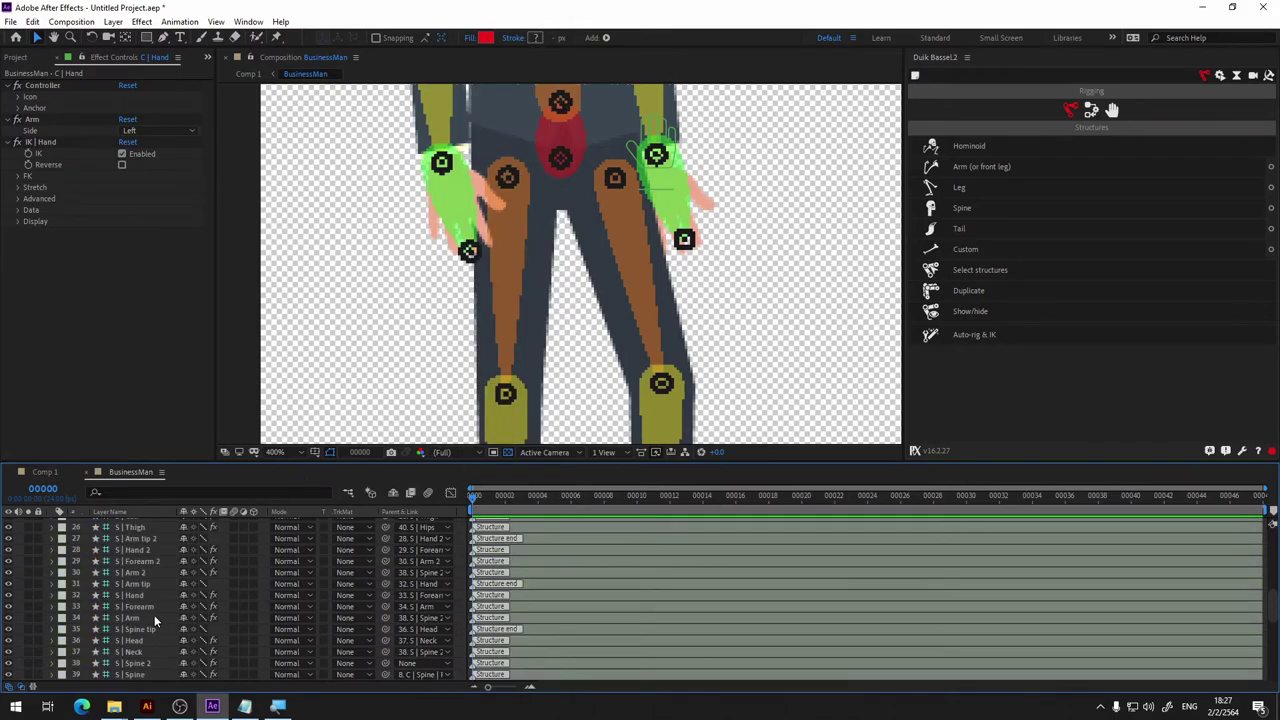
{"action": "left_click", "coordinate": [340, 212]}
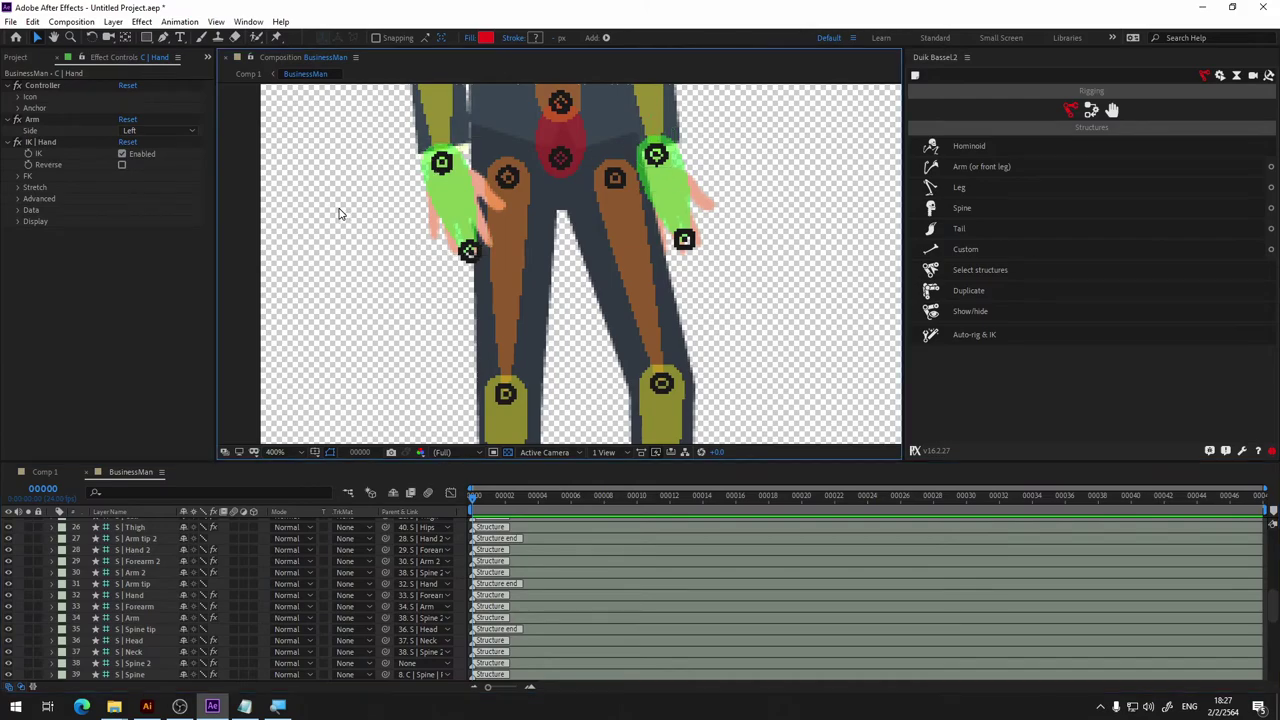
{"action": "left_click", "coordinate": [443, 168]}
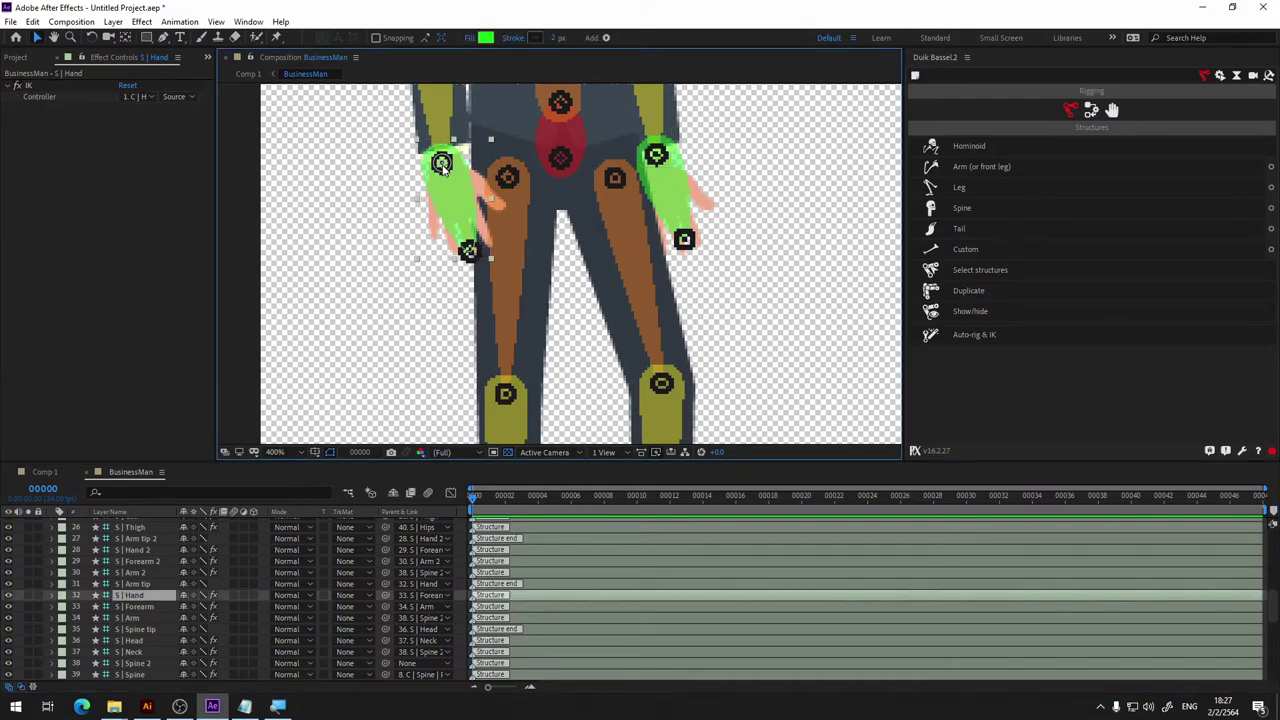
Parent both hand_L and wrist_L to 32. S | Hand.
{"action": "scroll", "coordinate": [295, 596], "scroll_direction": "down", "scroll_amount": 5}
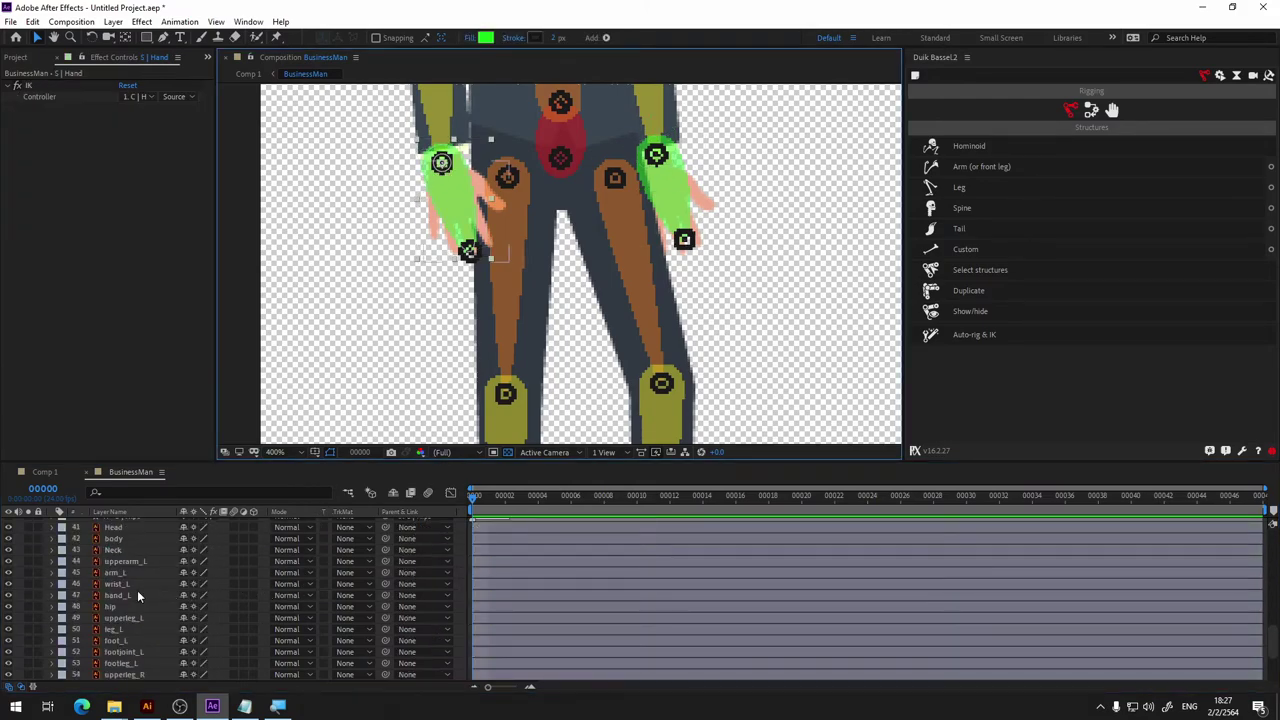
{"action": "left_click", "coordinate": [411, 596]}
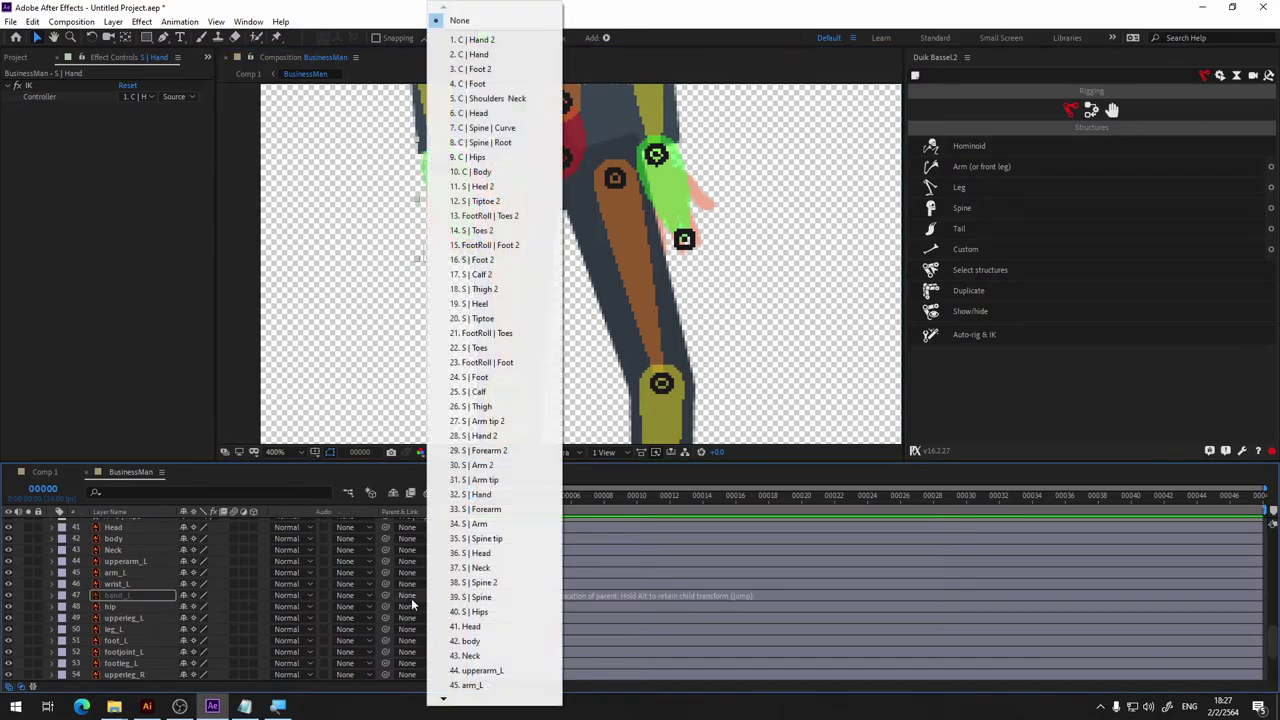
{"action": "left_click", "coordinate": [483, 496]}
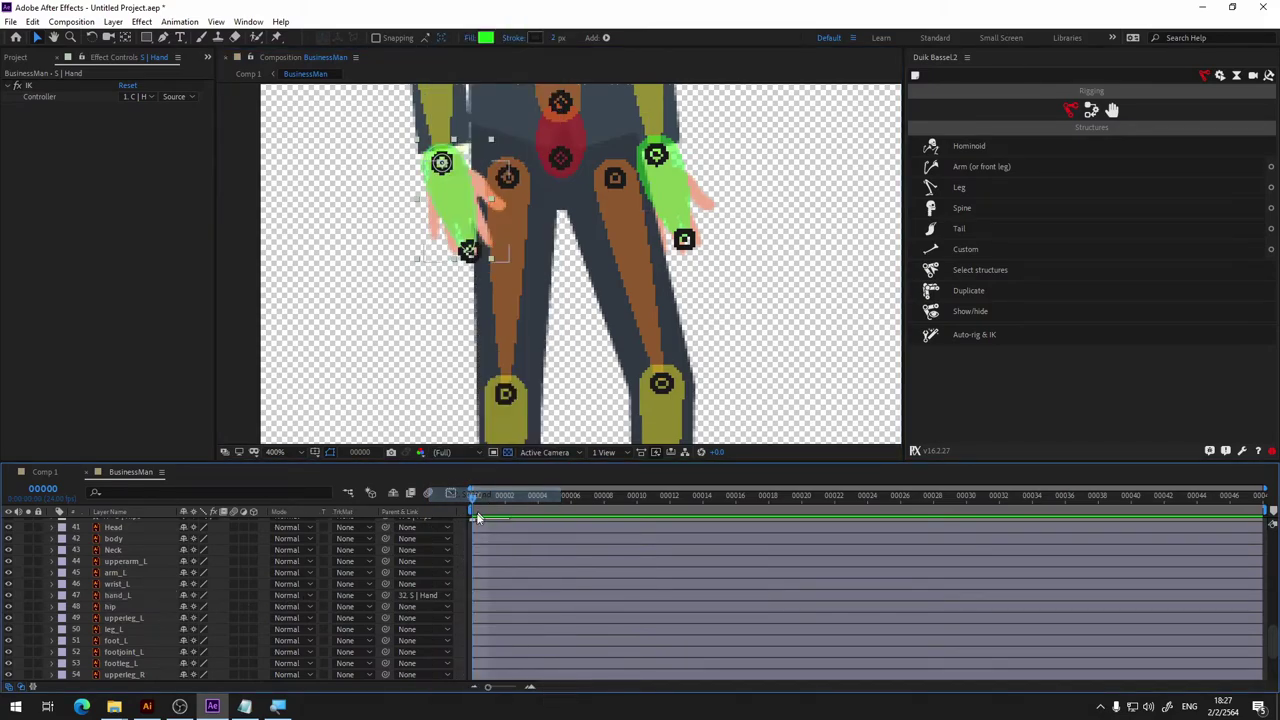
{"action": "left_click", "coordinate": [426, 580]}
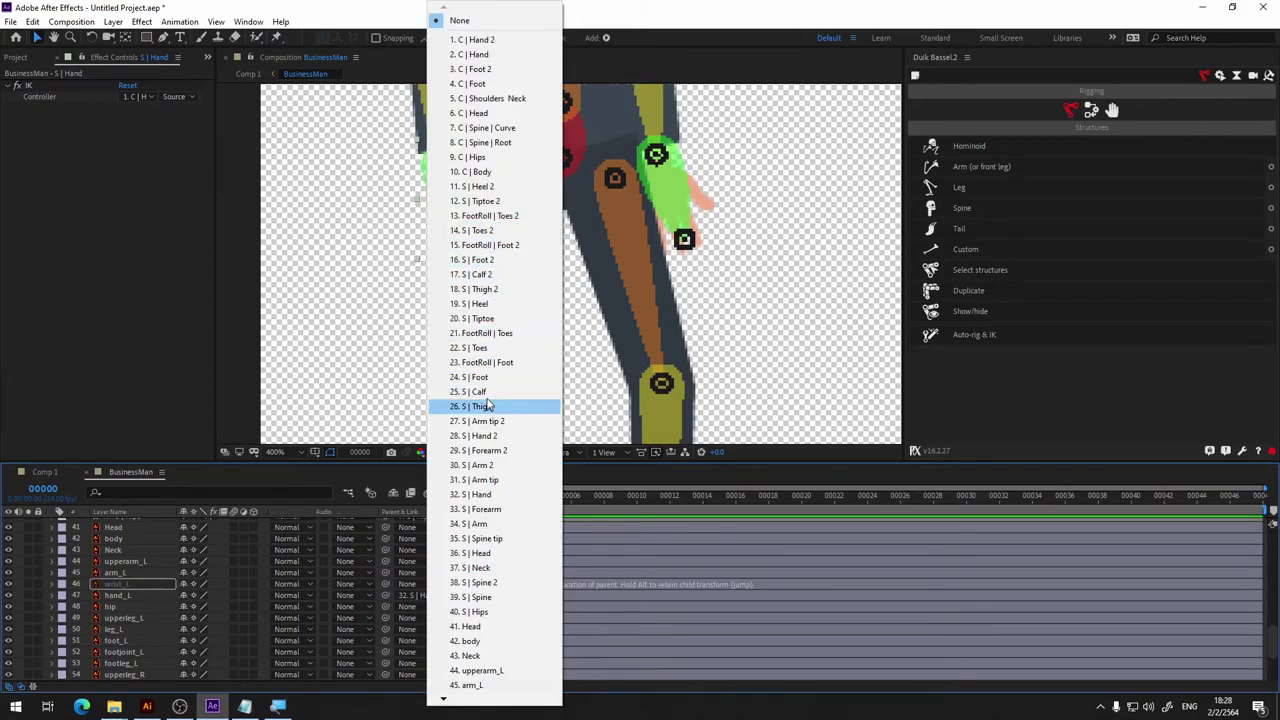
{"action": "left_click", "coordinate": [478, 494]}
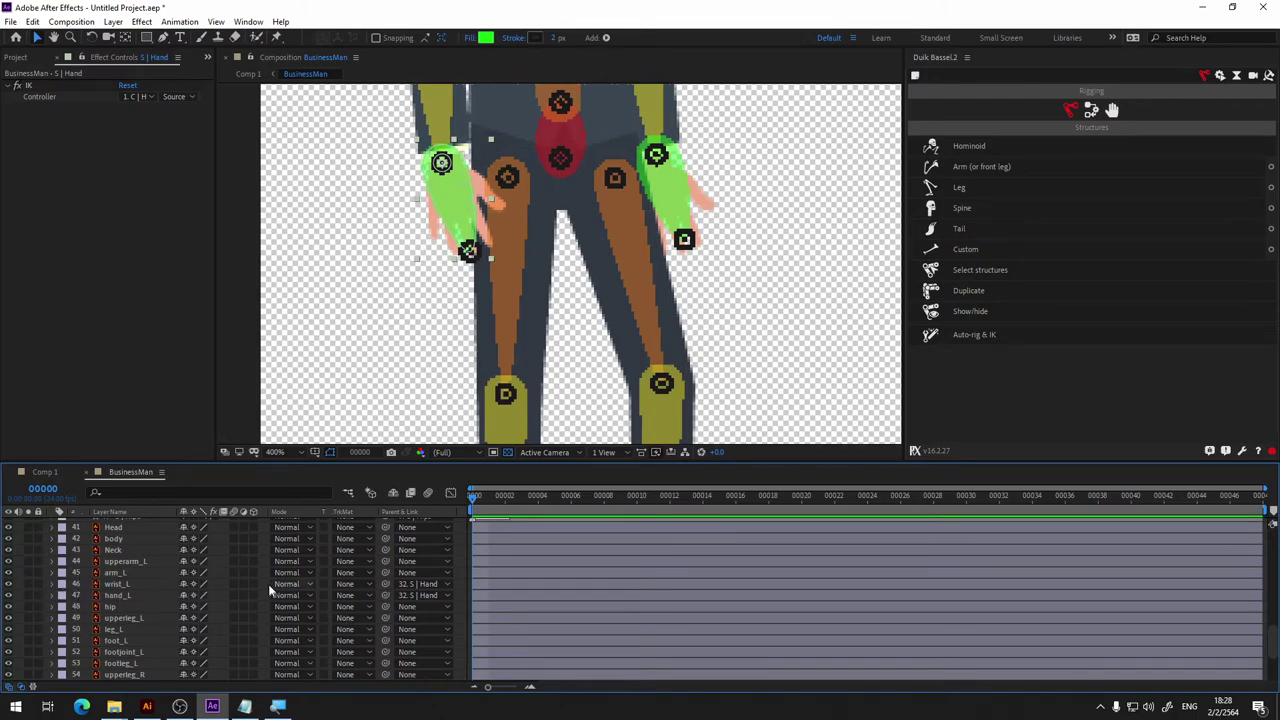
Bring the arms into view and parent arm_L to 33. S | Forearm.
{"action": "left_click_drag", "start_coordinate": [780, 117], "coordinate": [823, 333]}
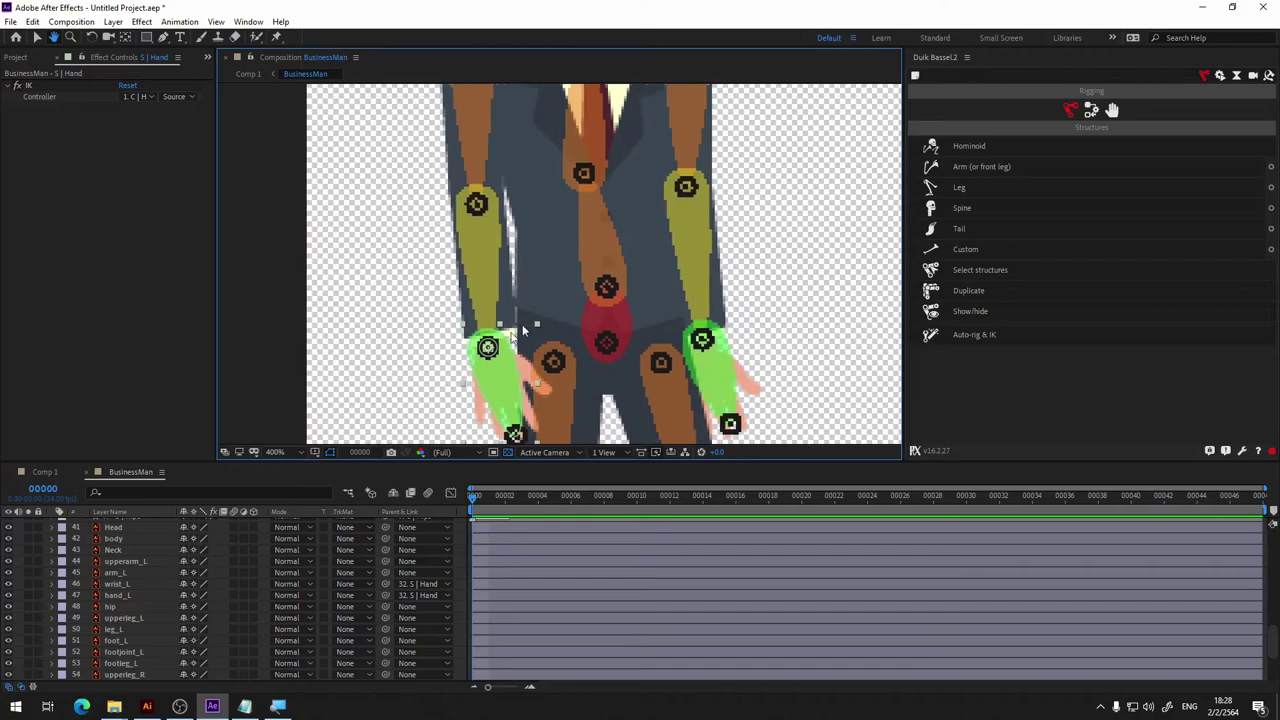
{"action": "key", "text": "v"}
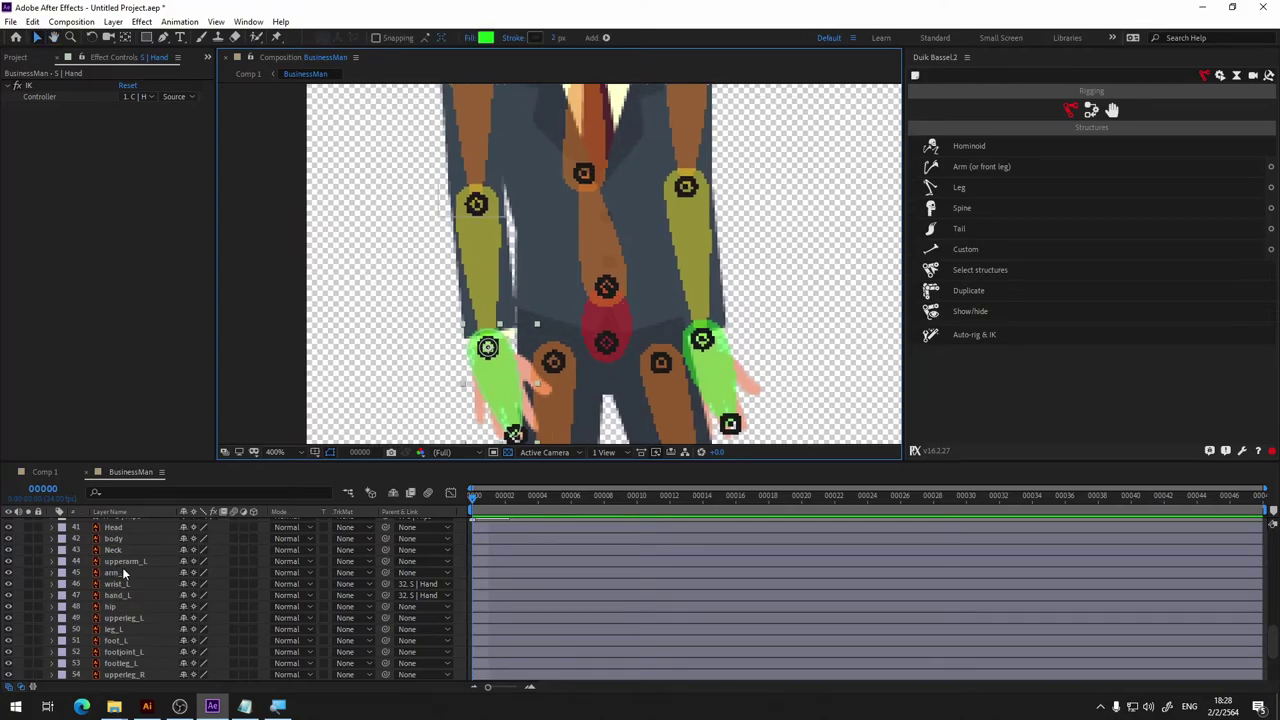
{"action": "left_click", "coordinate": [112, 573]}
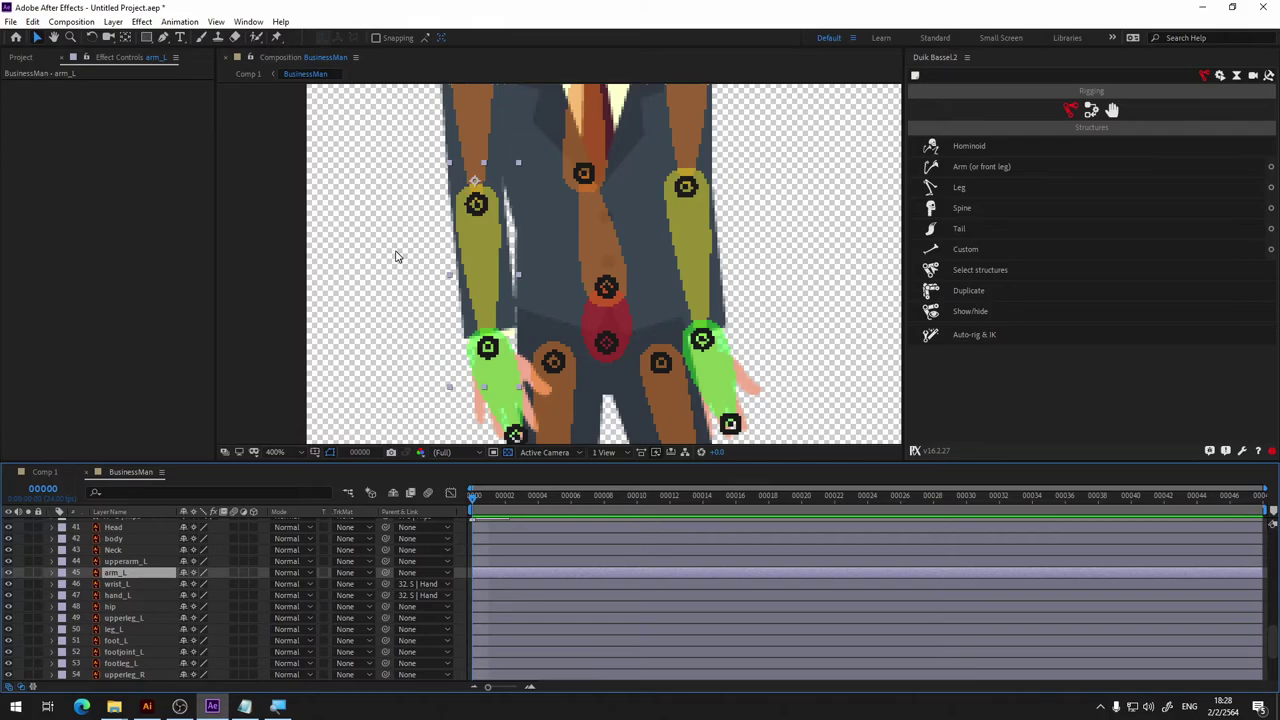
{"action": "left_click", "coordinate": [409, 194]}
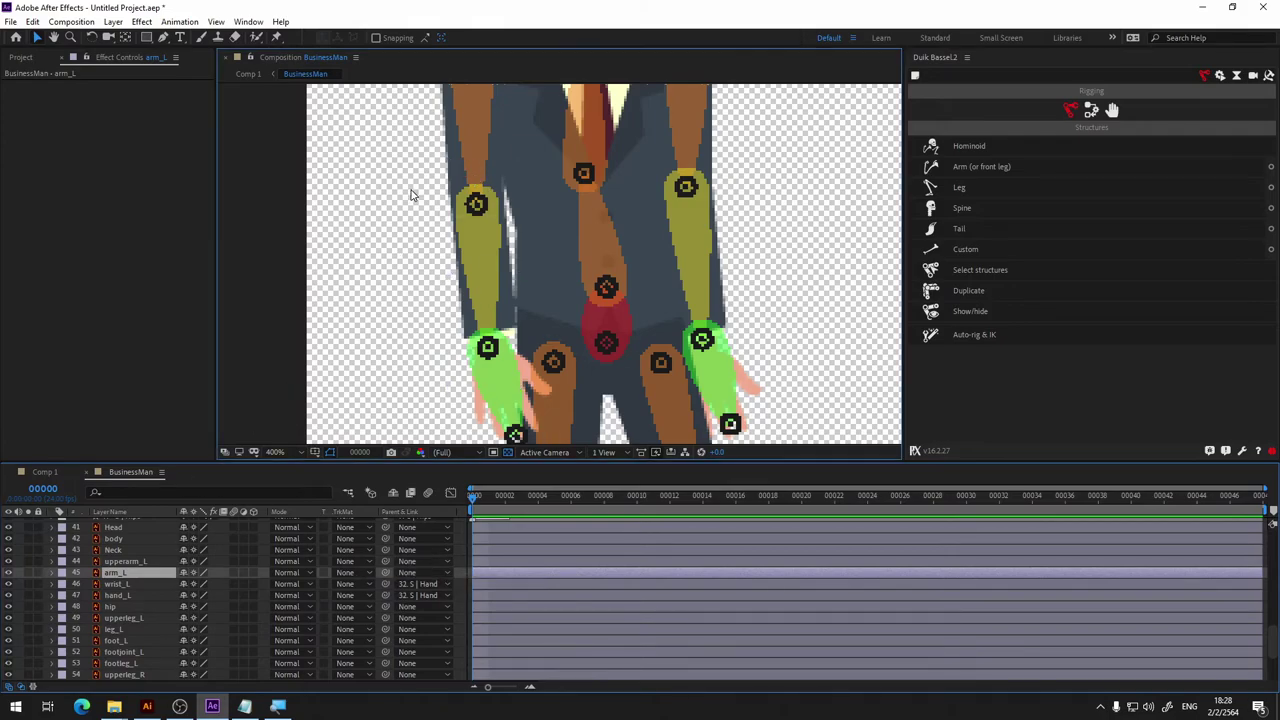
{"action": "left_click", "coordinate": [478, 198]}
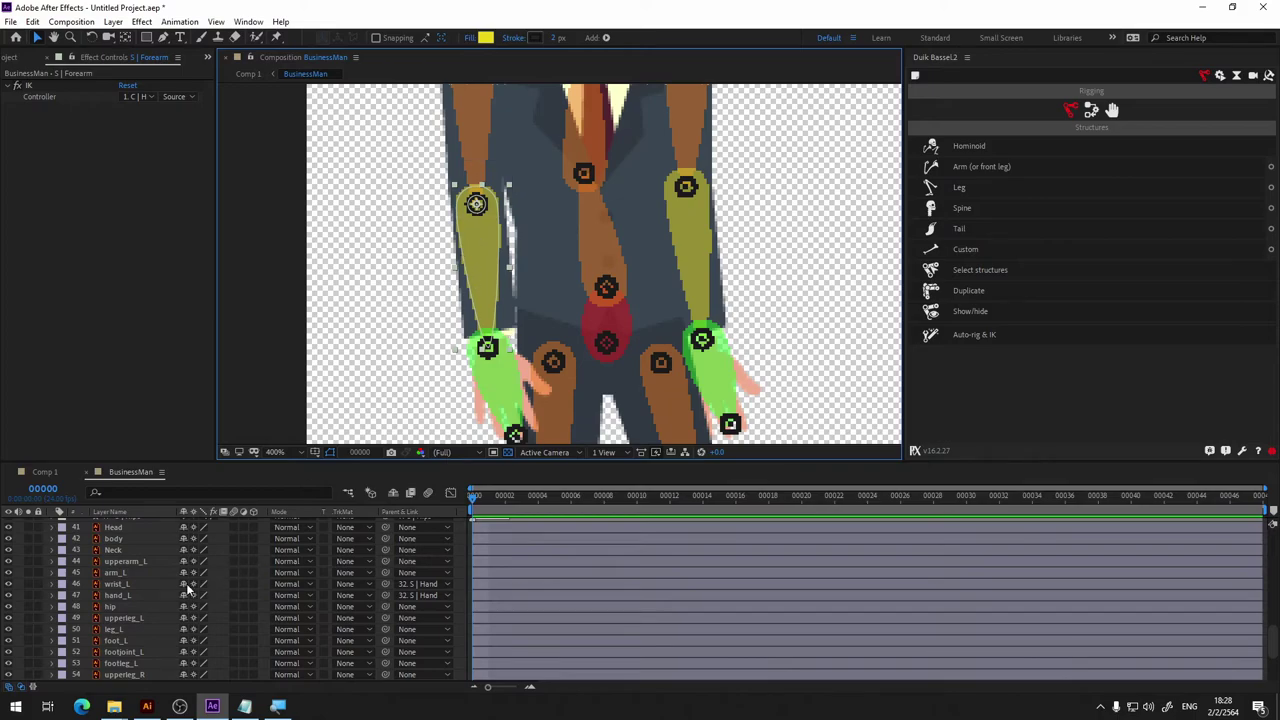
{"action": "scroll", "coordinate": [187, 590], "scroll_direction": "up", "scroll_amount": 5}
{"action": "scroll", "coordinate": [185, 595], "scroll_direction": "down", "scroll_amount": 5}
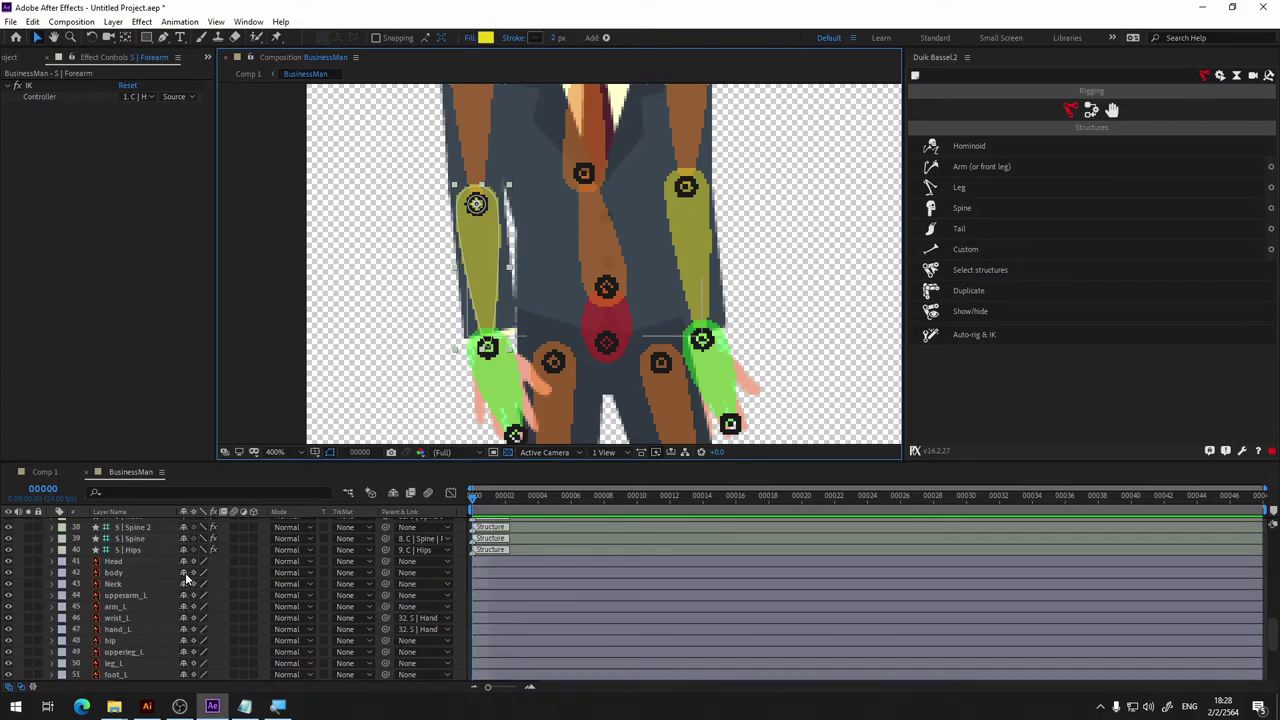
{"action": "left_click", "coordinate": [404, 605]}
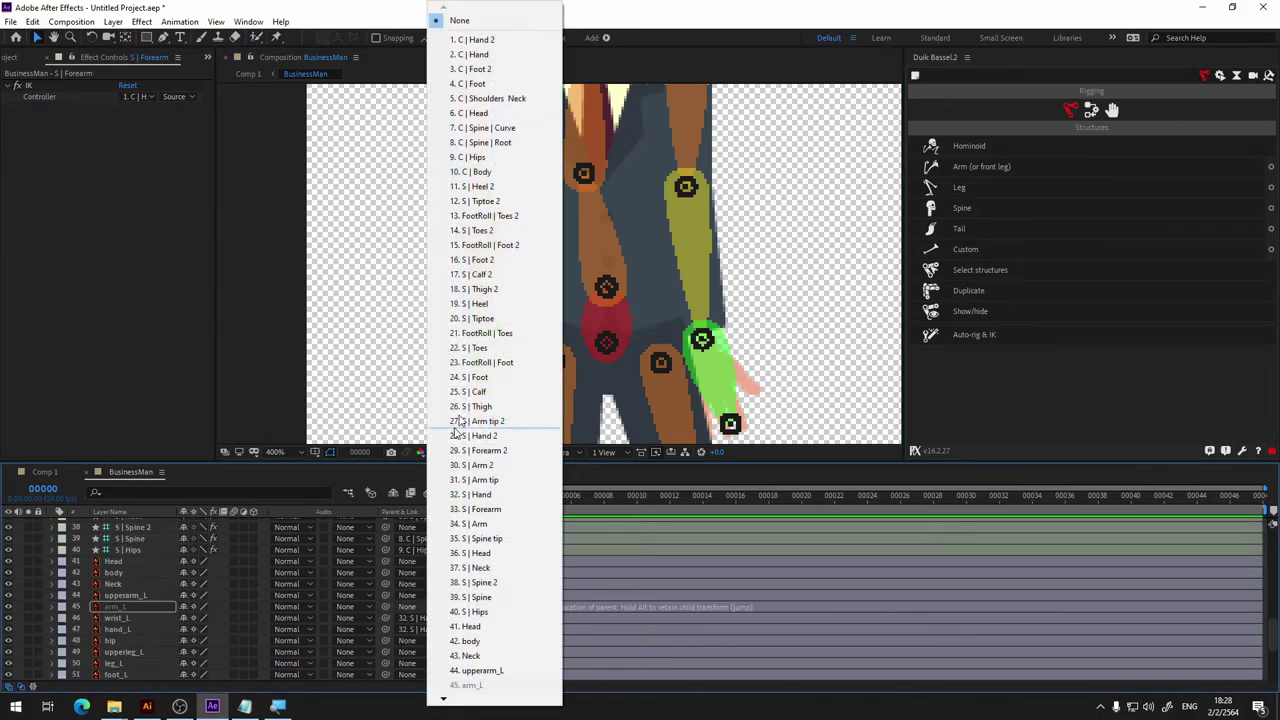
{"action": "left_click", "coordinate": [477, 510]}
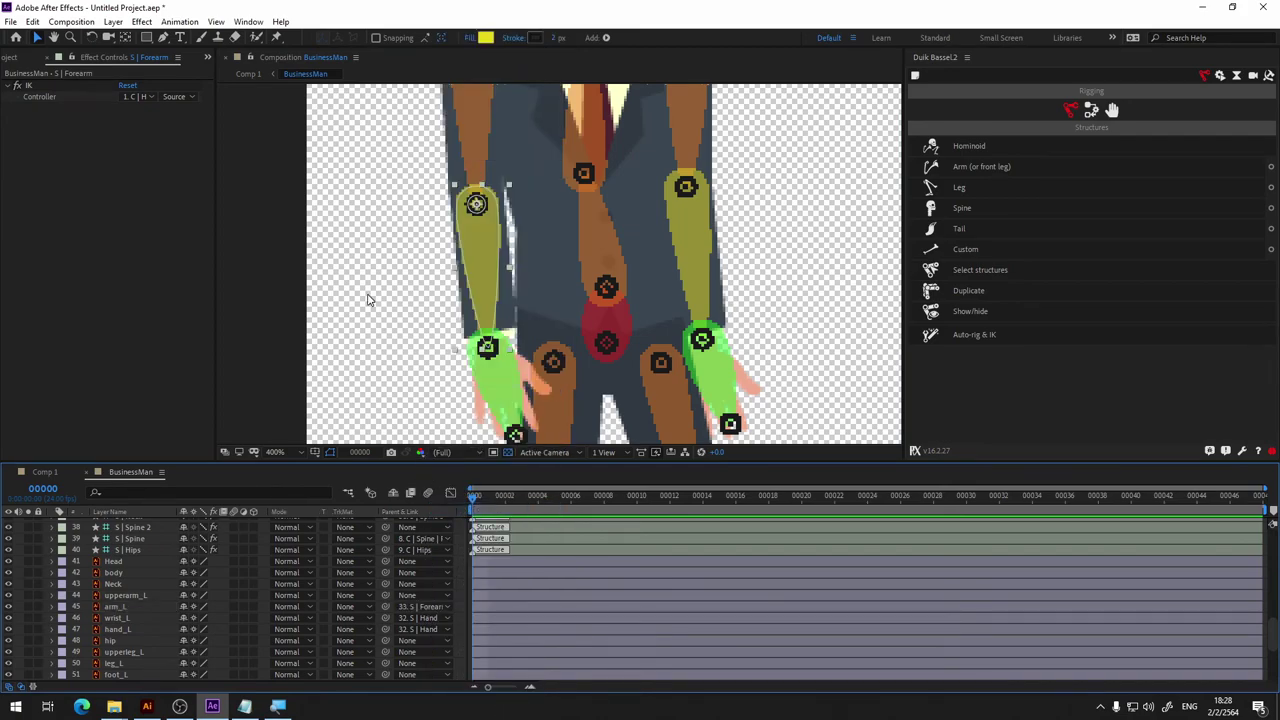
Verify the arm_L layer and left forearm structure by selecting each in turn.
{"action": "left_click", "coordinate": [121, 617]}
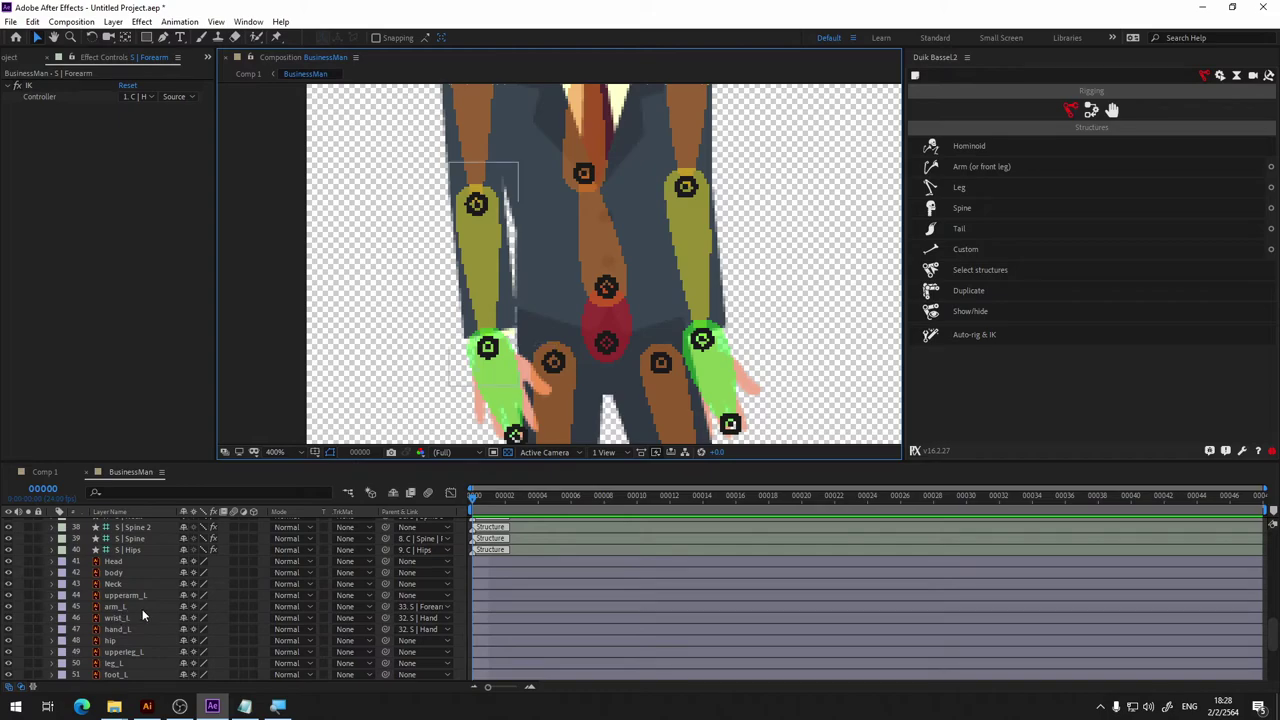
{"action": "left_click", "coordinate": [118, 607]}
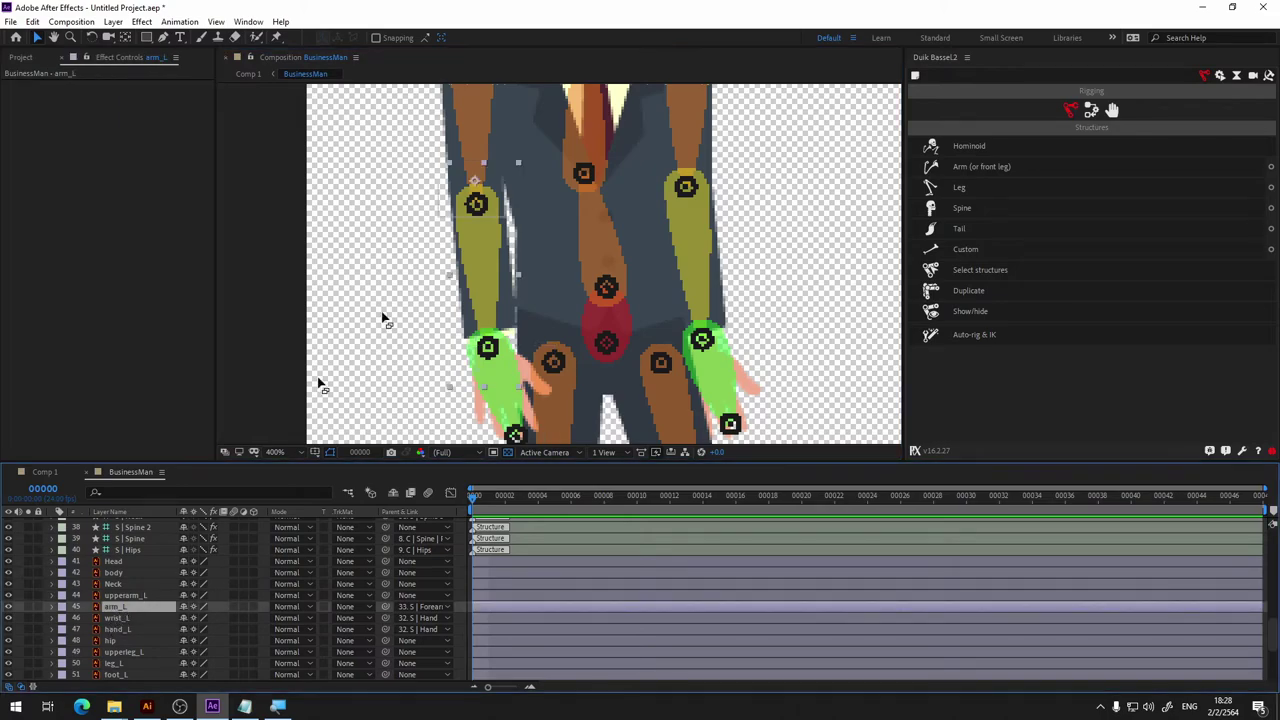
{"action": "left_click", "coordinate": [480, 204]}
{"action": "left_click", "coordinate": [476, 205]}
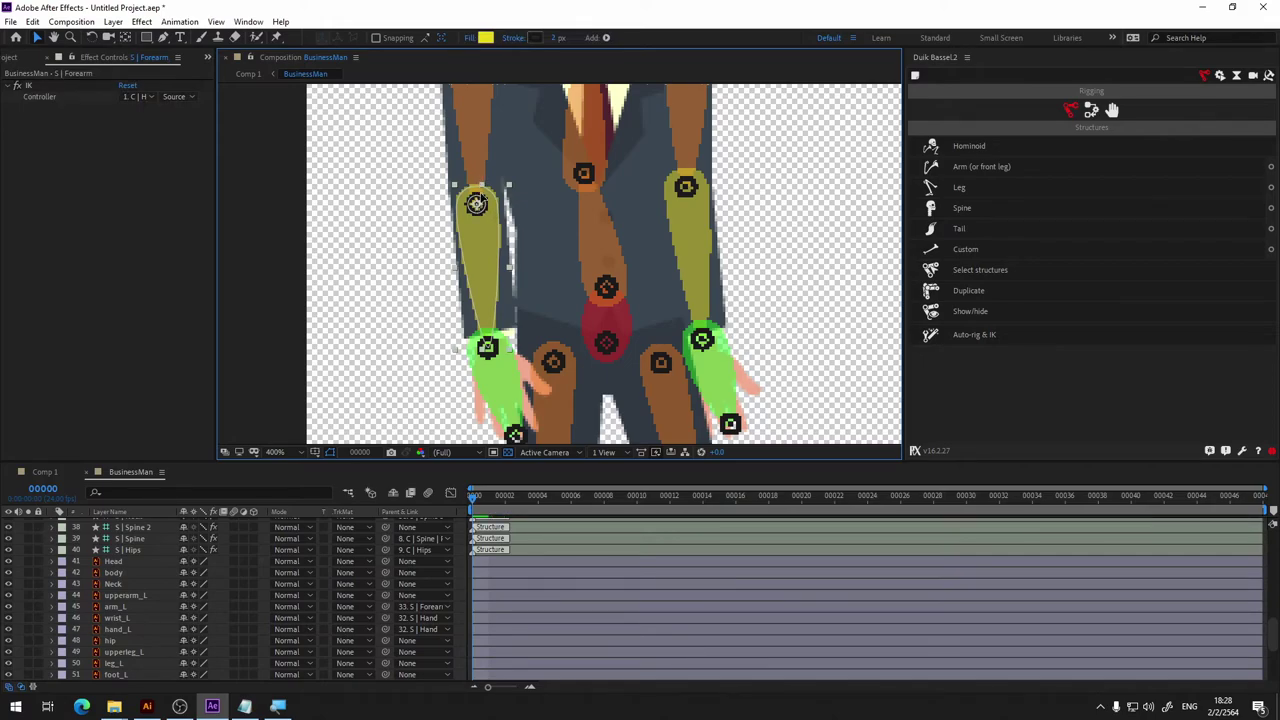
{"action": "left_click", "coordinate": [446, 310]}
{"action": "left_click", "coordinate": [480, 203]}
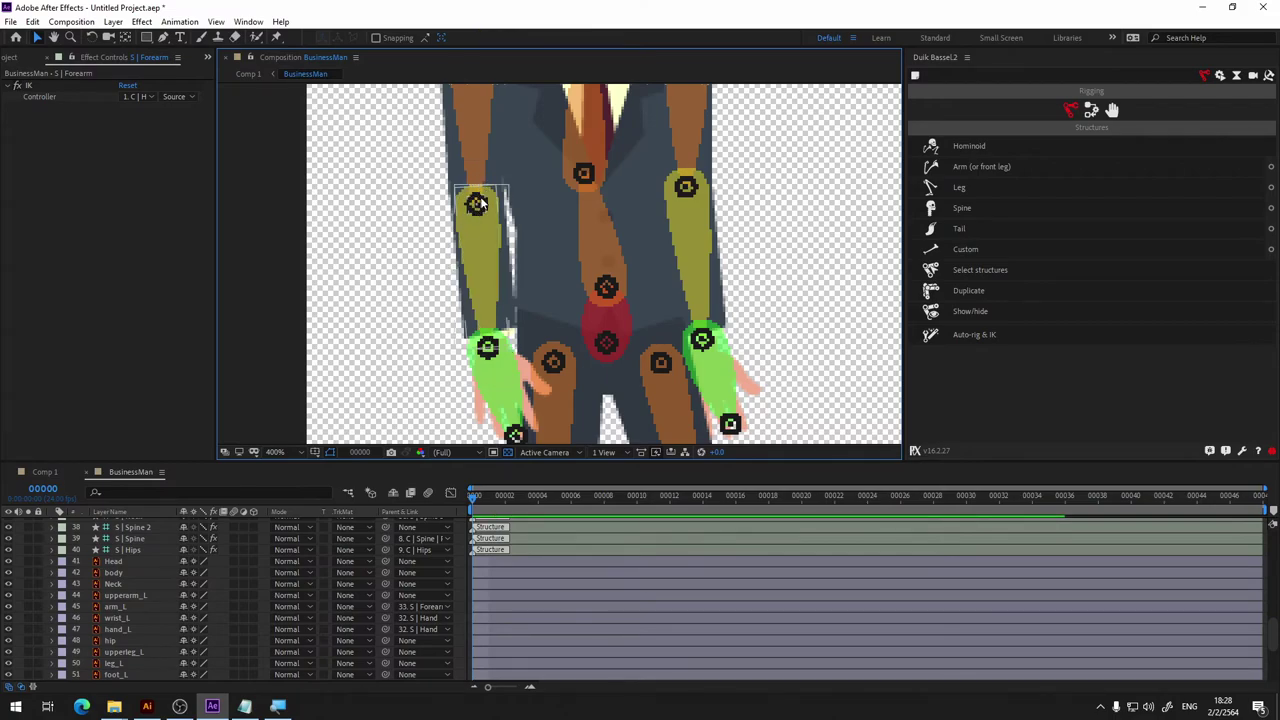
{"action": "scroll", "coordinate": [169, 596], "scroll_direction": "down", "scroll_amount": 5}
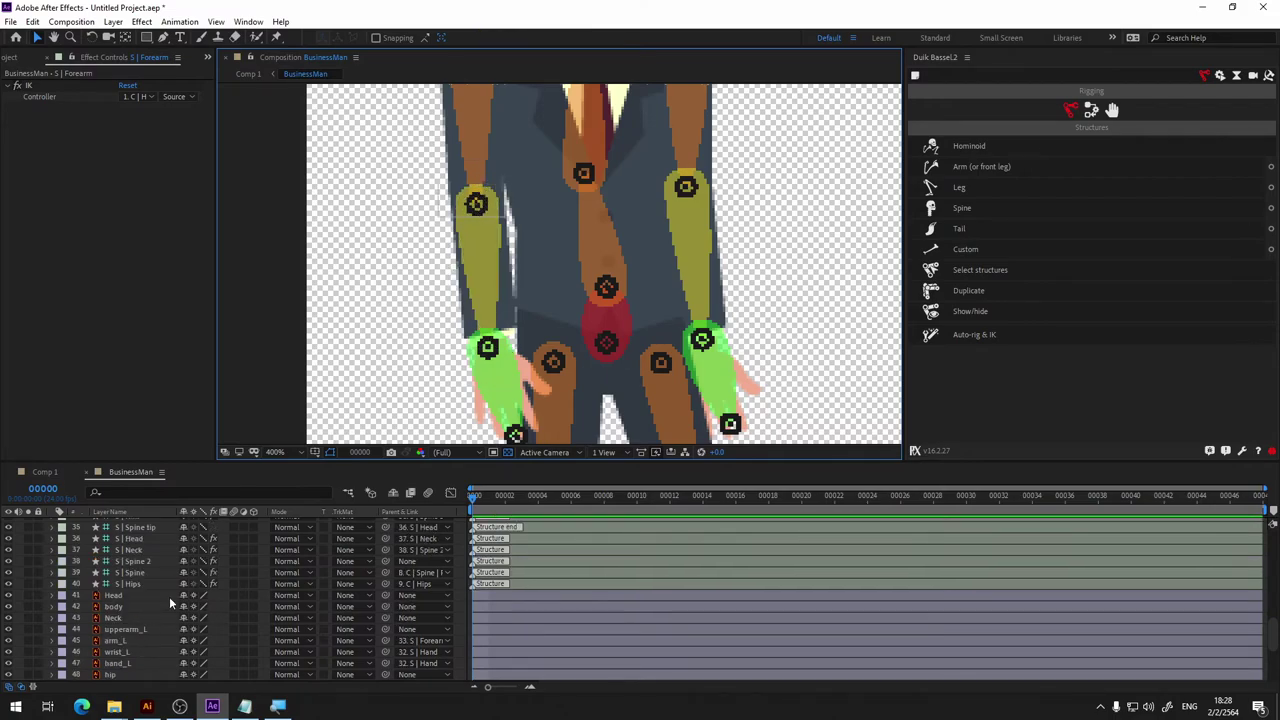
{"action": "scroll", "coordinate": [169, 596], "scroll_direction": "up", "scroll_amount": 8}
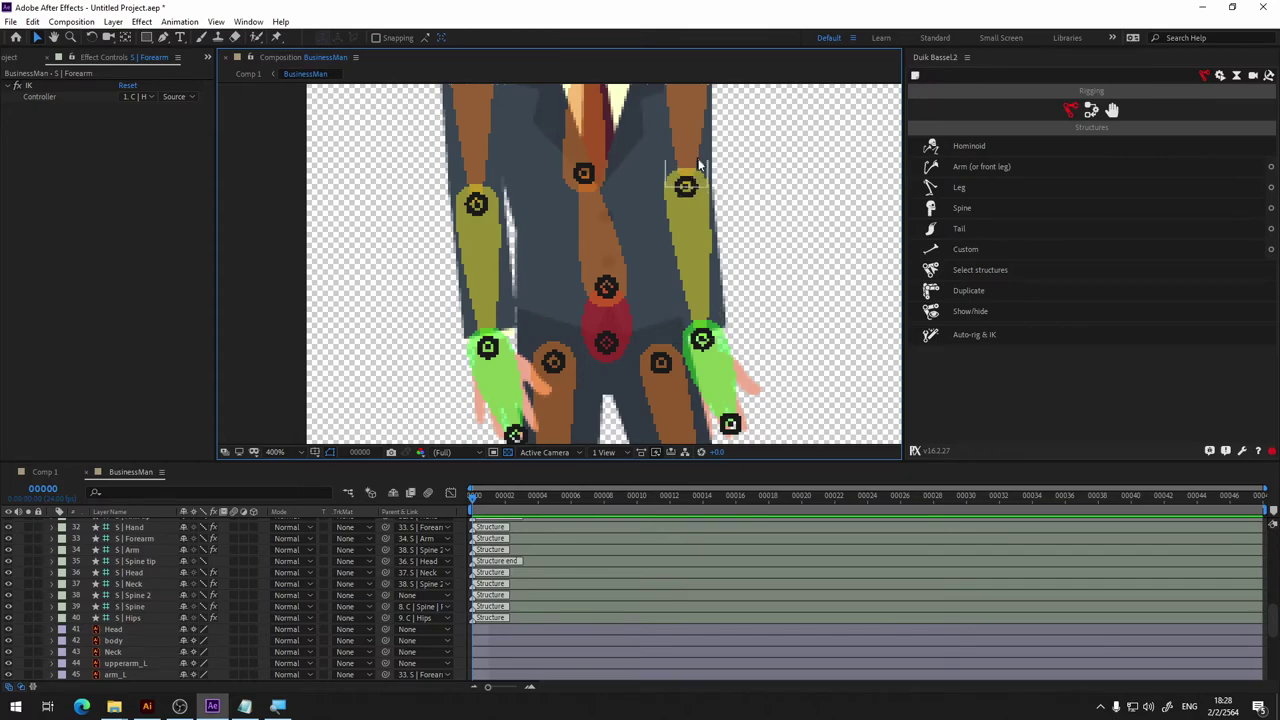
{"action": "scroll", "coordinate": [138, 610], "scroll_direction": "down", "scroll_amount": 2}
{"action": "scroll", "coordinate": [135, 607], "scroll_direction": "down", "scroll_amount": 2}
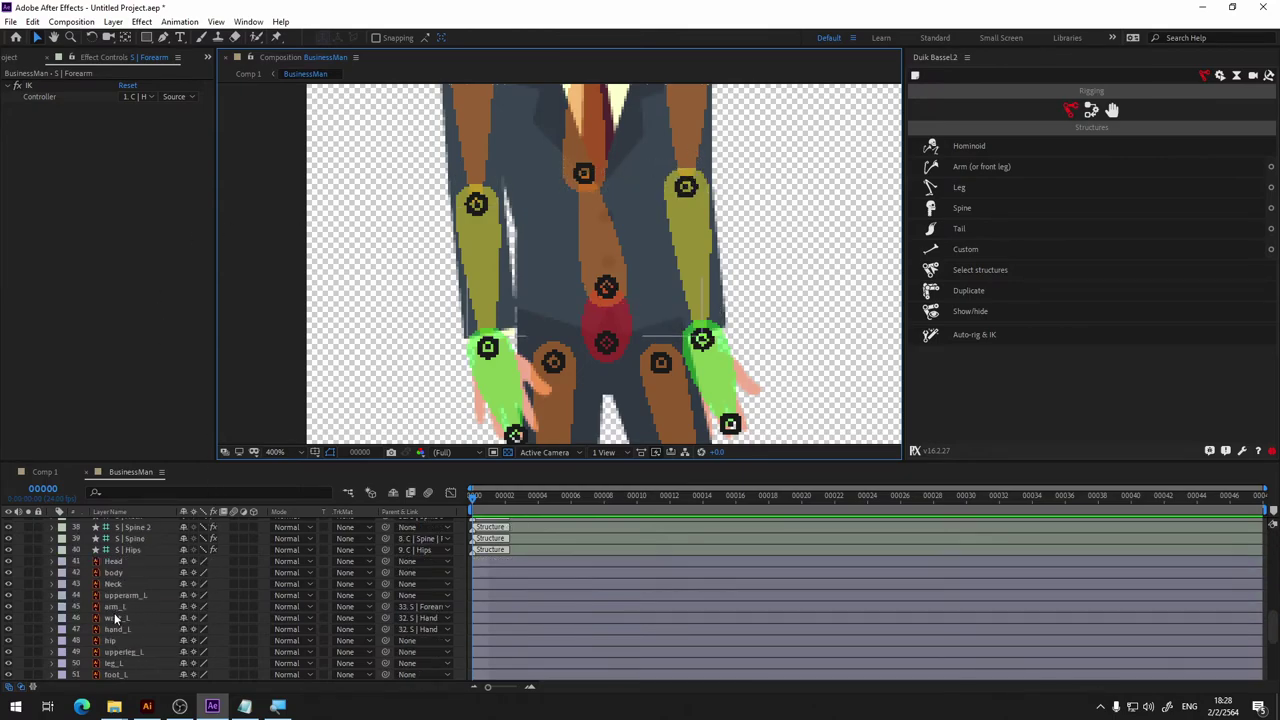
{"action": "scroll", "coordinate": [130, 604], "scroll_direction": "down", "scroll_amount": 2}
{"action": "scroll", "coordinate": [125, 597], "scroll_direction": "up", "scroll_amount": 2}
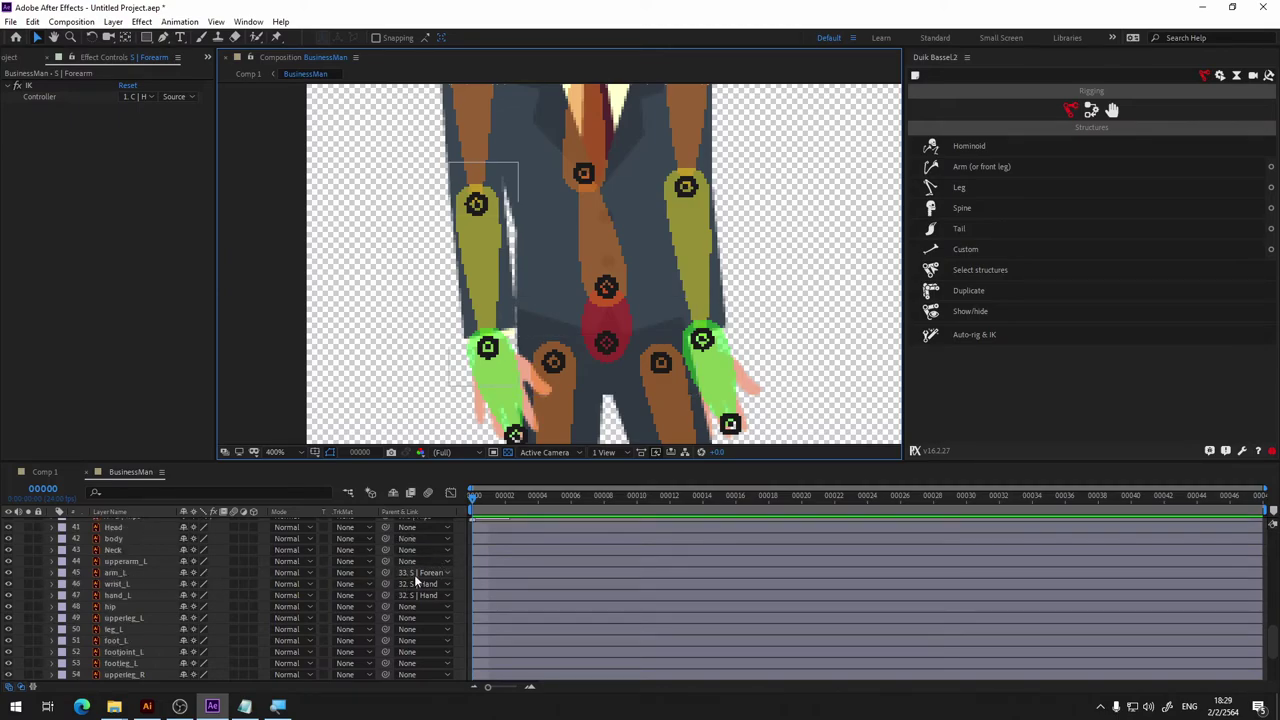
Parent arm_R to the 29. S | Forearm 2 bone.
{"action": "left_click", "coordinate": [680, 178]}
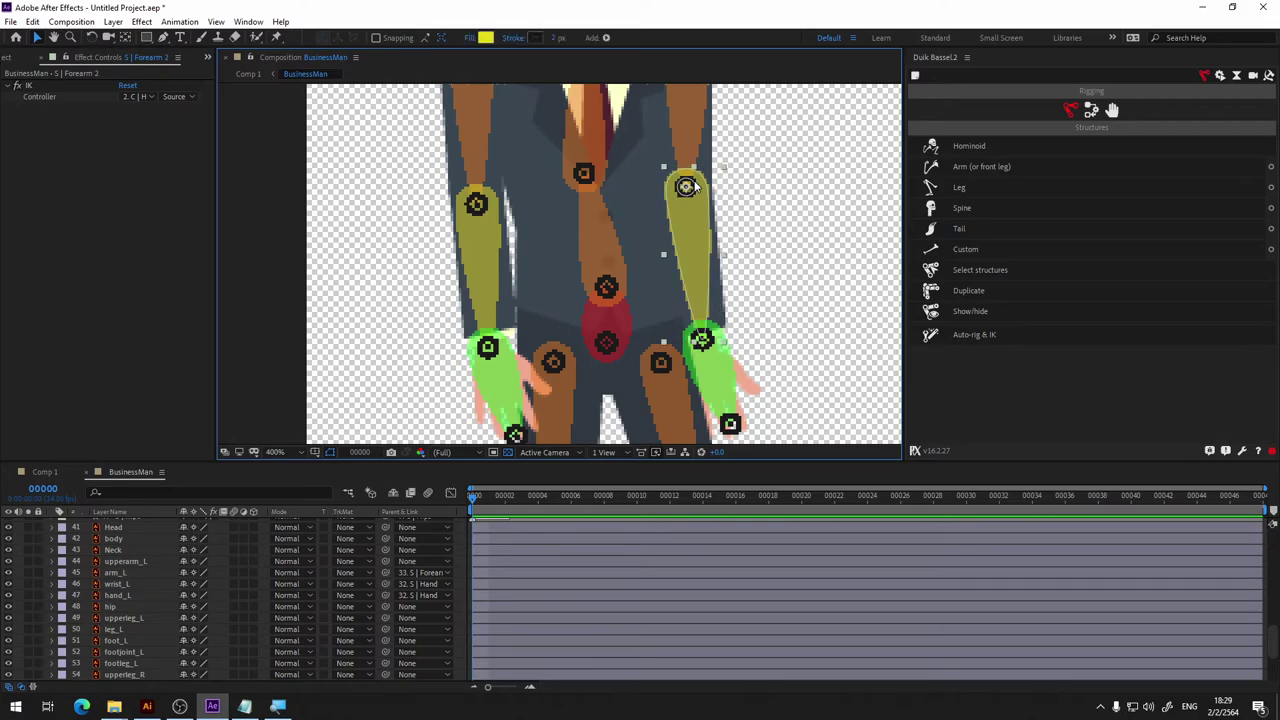
{"action": "scroll", "coordinate": [149, 594], "scroll_direction": "up", "scroll_amount": 6}
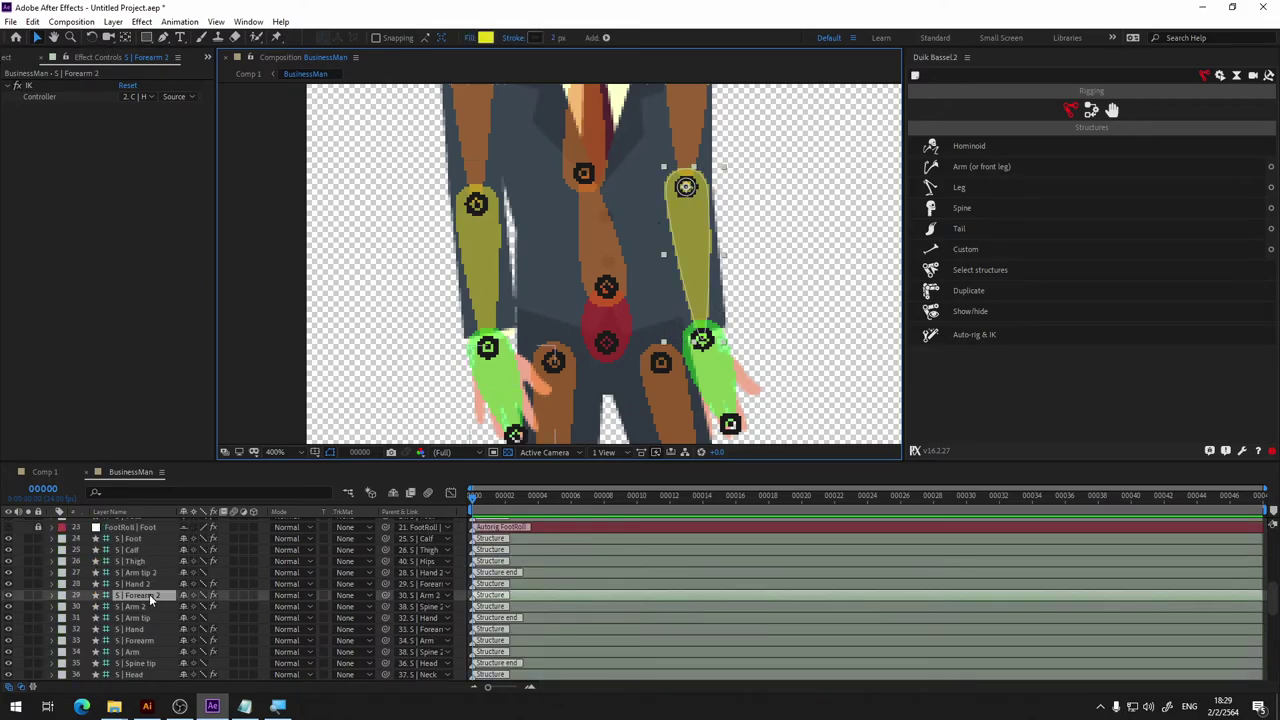
{"action": "scroll", "coordinate": [149, 594], "scroll_direction": "down", "scroll_amount": 7}
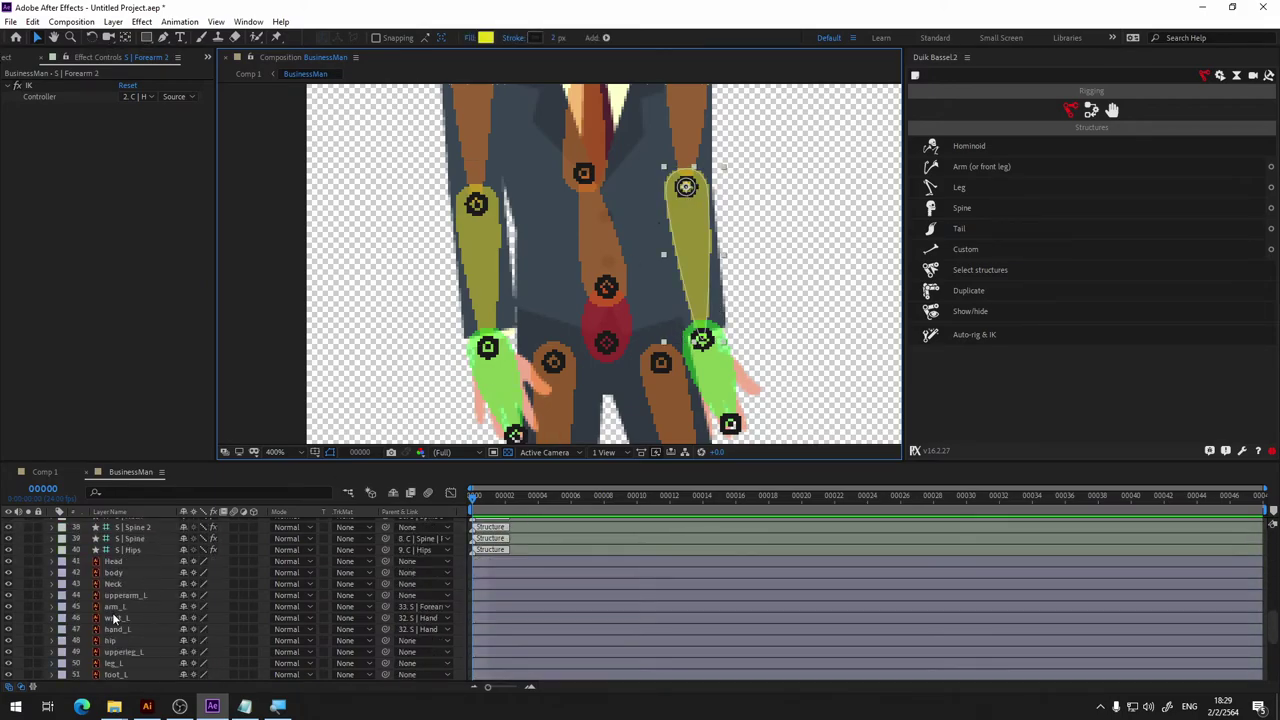
{"action": "scroll", "coordinate": [116, 617], "scroll_direction": "down", "scroll_amount": 2}
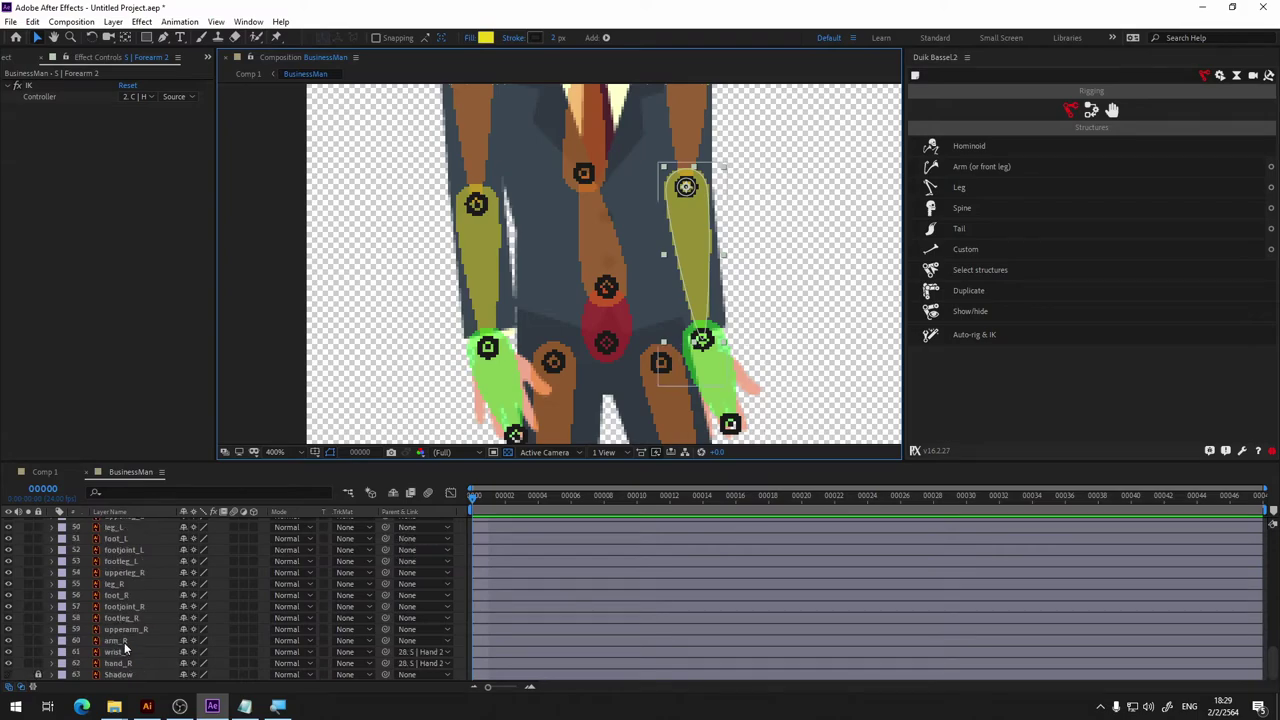
{"action": "left_click", "coordinate": [124, 641]}
{"action": "left_click", "coordinate": [405, 641]}
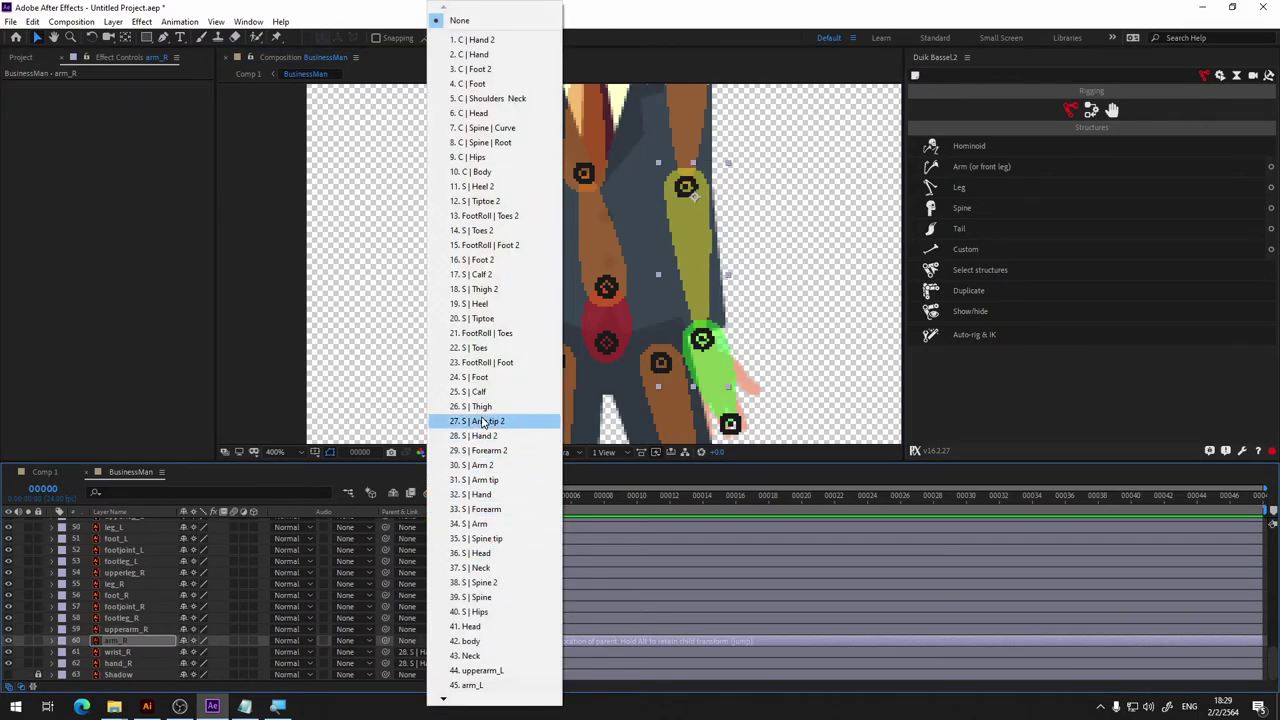
{"action": "left_click", "coordinate": [481, 453]}
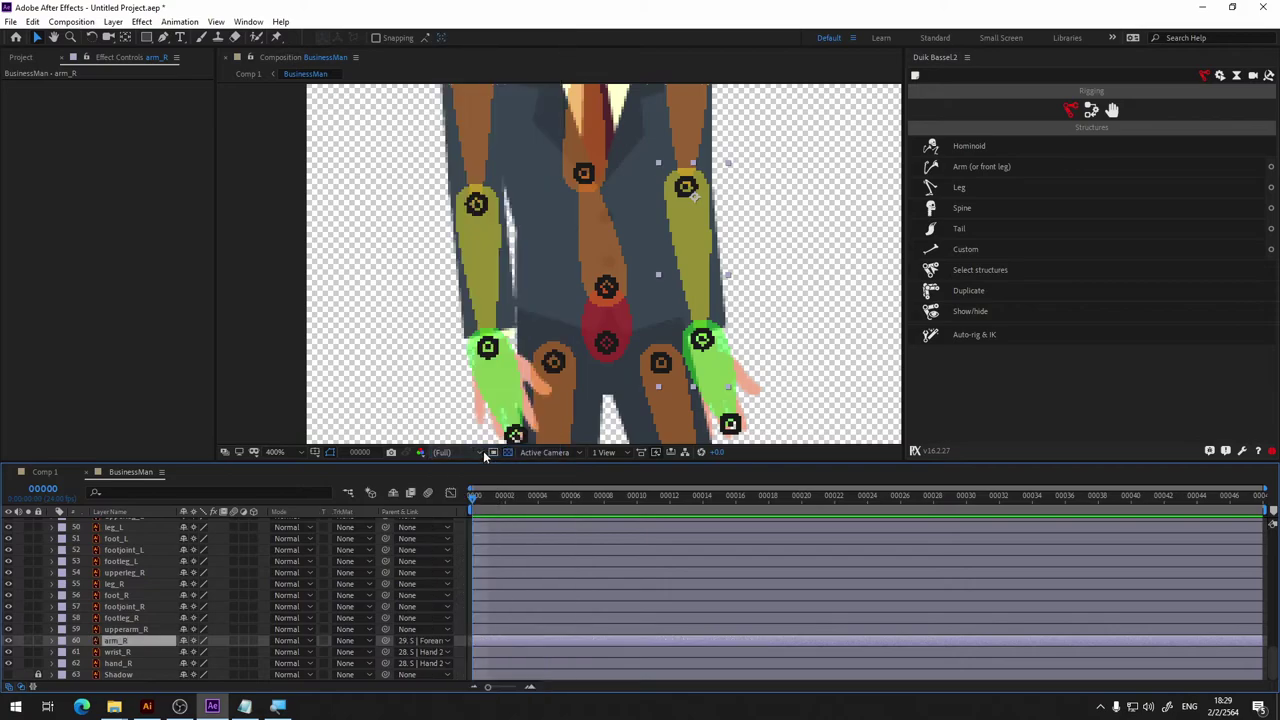
Parent upperarm_R to the 30. S | Arm 2 bone.
{"action": "left_click", "coordinate": [125, 629]}
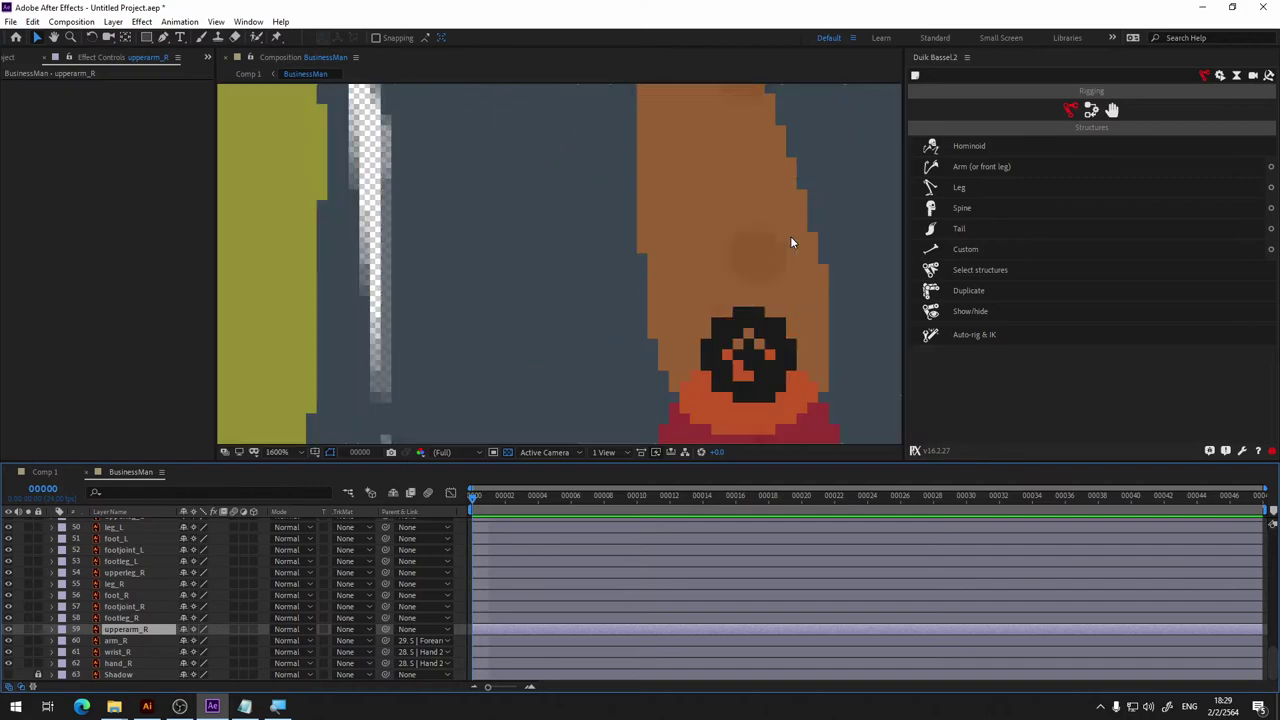
{"action": "scroll", "coordinate": [790, 200], "scroll_direction": "up", "scroll_amount": 5}
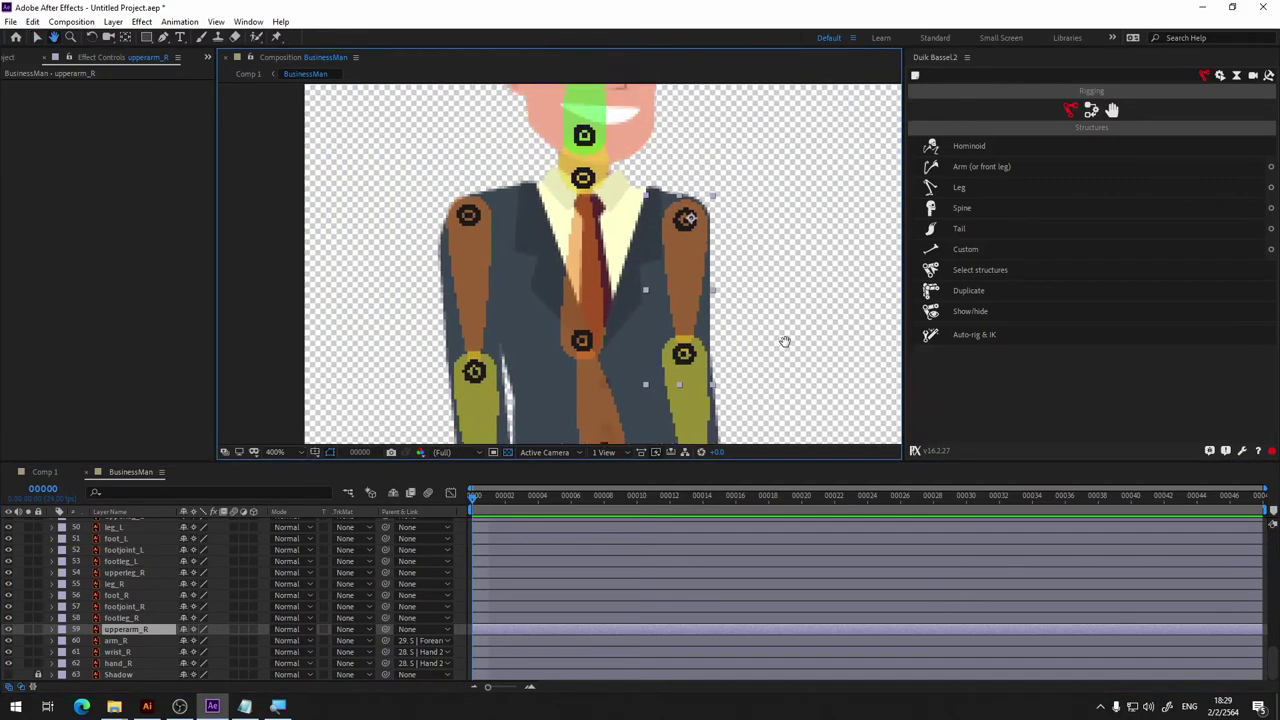
{"action": "left_click", "coordinate": [720, 236]}
{"action": "left_click", "coordinate": [685, 224]}
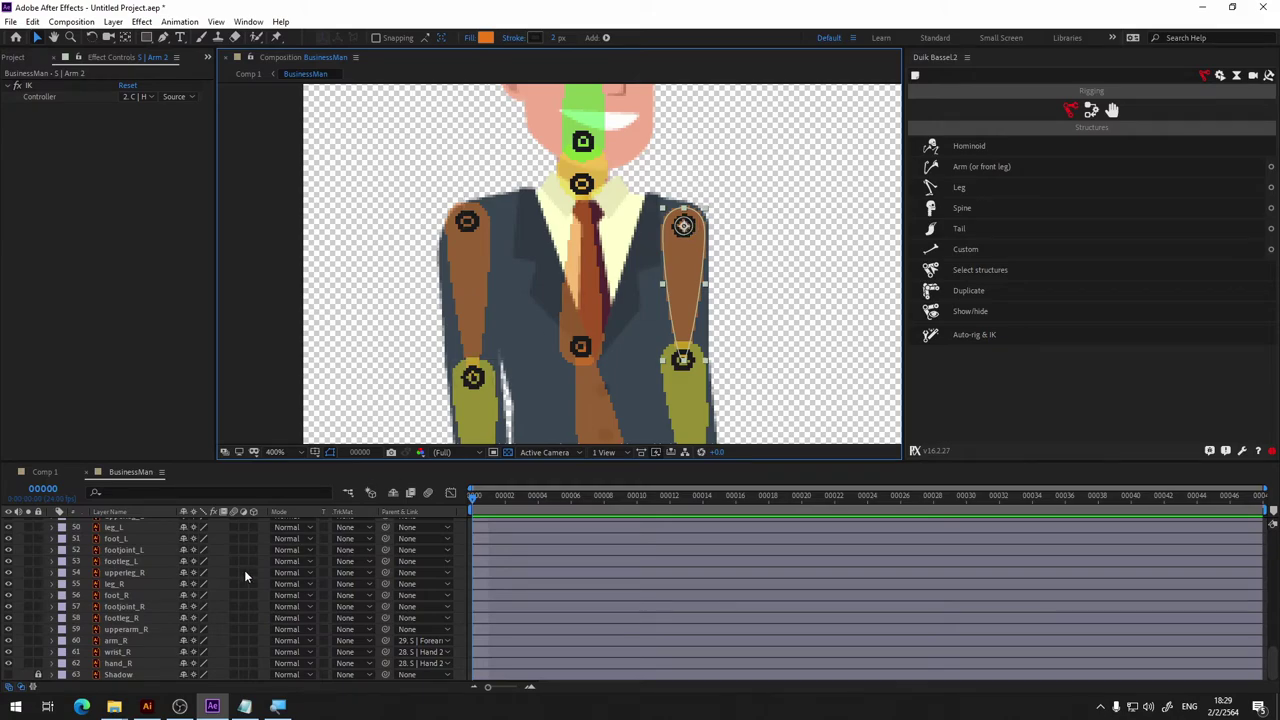
{"action": "scroll", "coordinate": [244, 570], "scroll_direction": "up", "scroll_amount": 10}
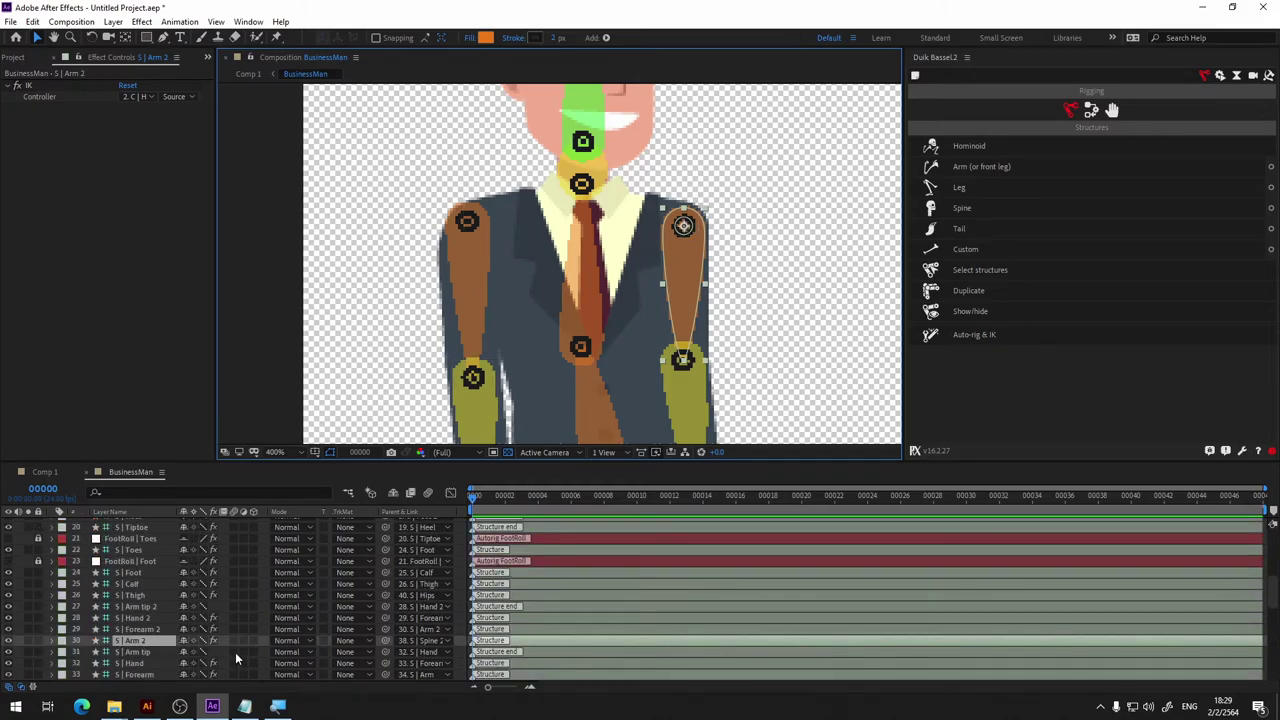
{"action": "scroll", "coordinate": [240, 645], "scroll_direction": "down", "scroll_amount": 10}
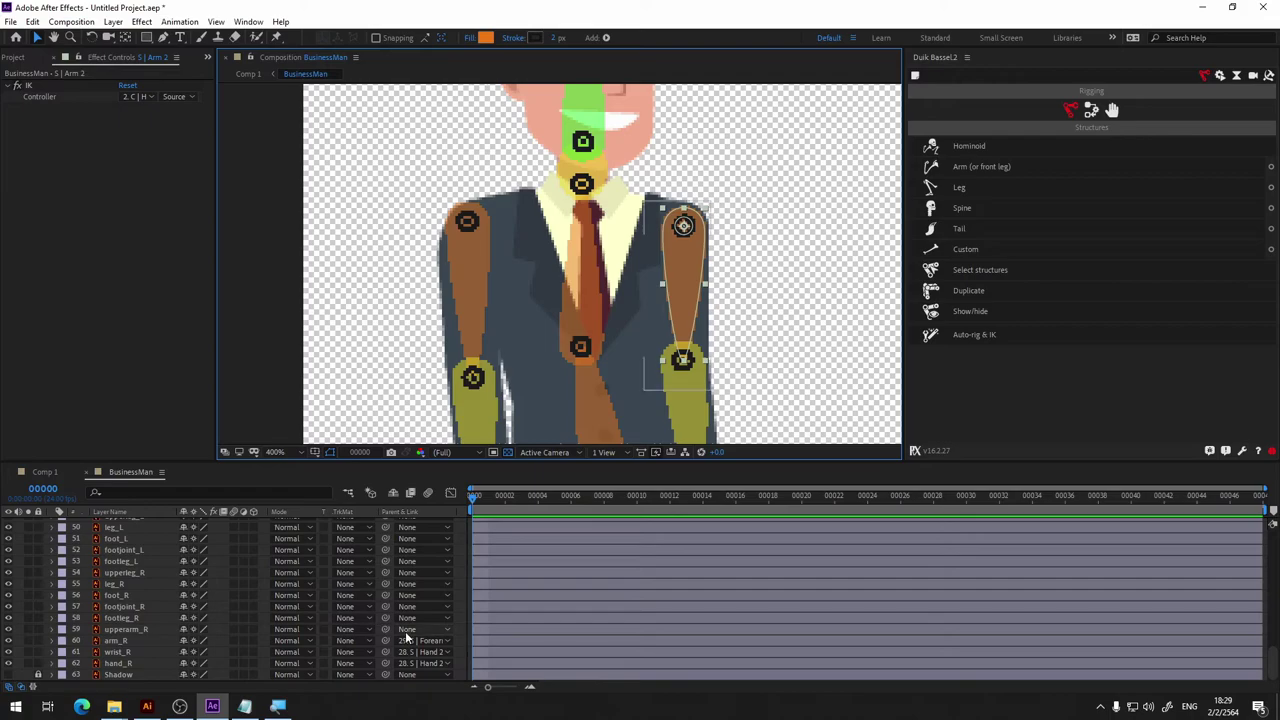
{"action": "left_click", "coordinate": [414, 634]}
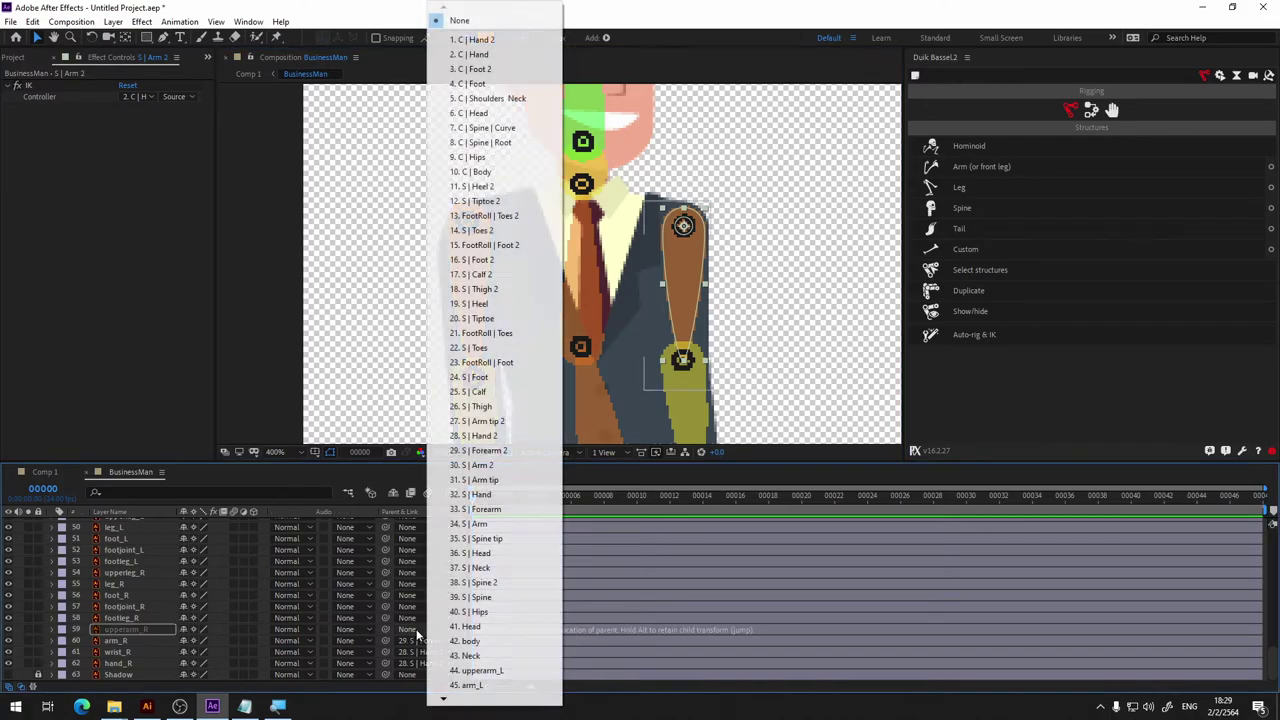
{"action": "left_click", "coordinate": [481, 471]}
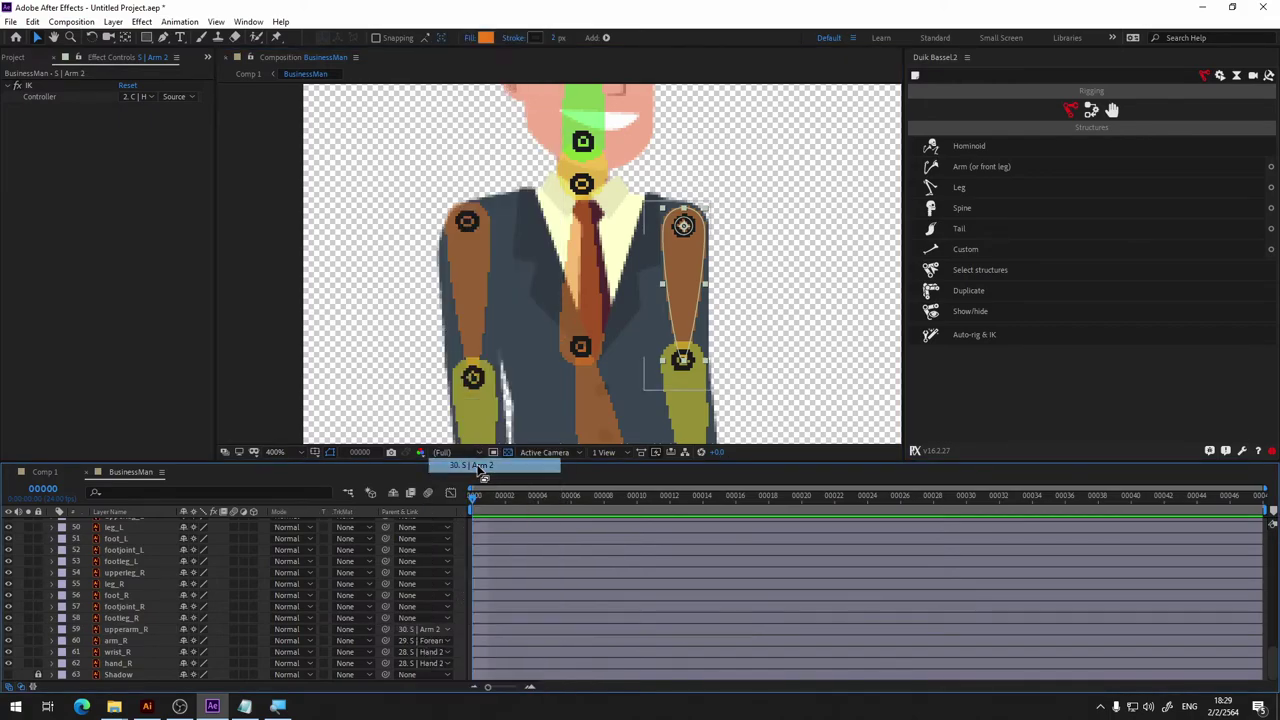
Parent upperarm_L to the 34. S | Arm bone.
{"action": "left_click", "coordinate": [438, 183]}
{"action": "left_click", "coordinate": [468, 220]}
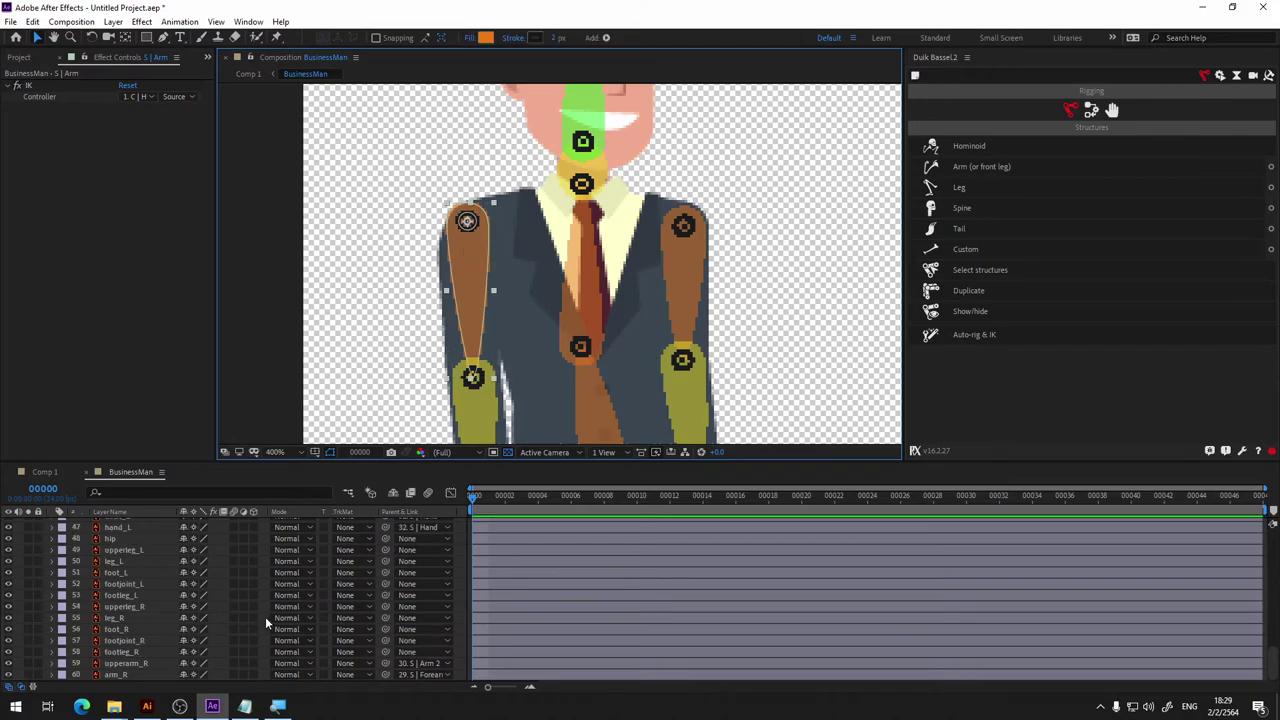
{"action": "scroll", "coordinate": [265, 616], "scroll_direction": "up", "scroll_amount": 5}
{"action": "scroll", "coordinate": [265, 616], "scroll_direction": "down", "scroll_amount": 6}
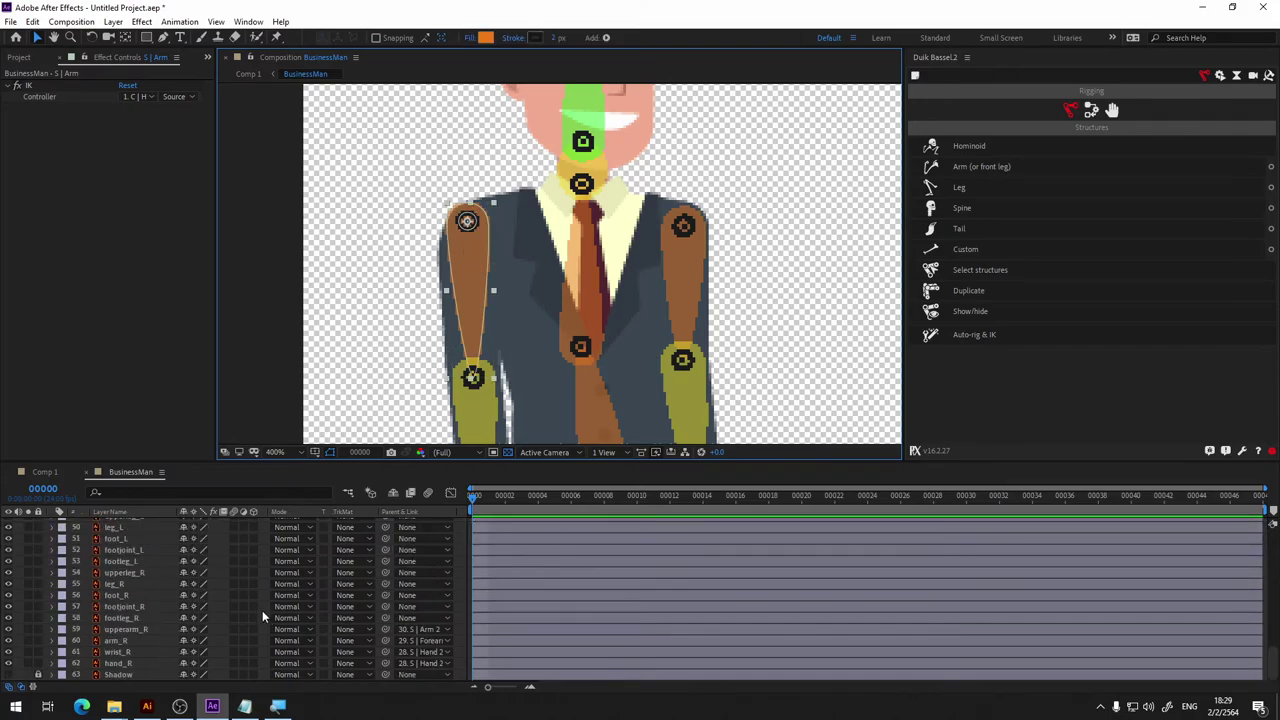
{"action": "scroll", "coordinate": [260, 598], "scroll_direction": "up", "scroll_amount": 2}
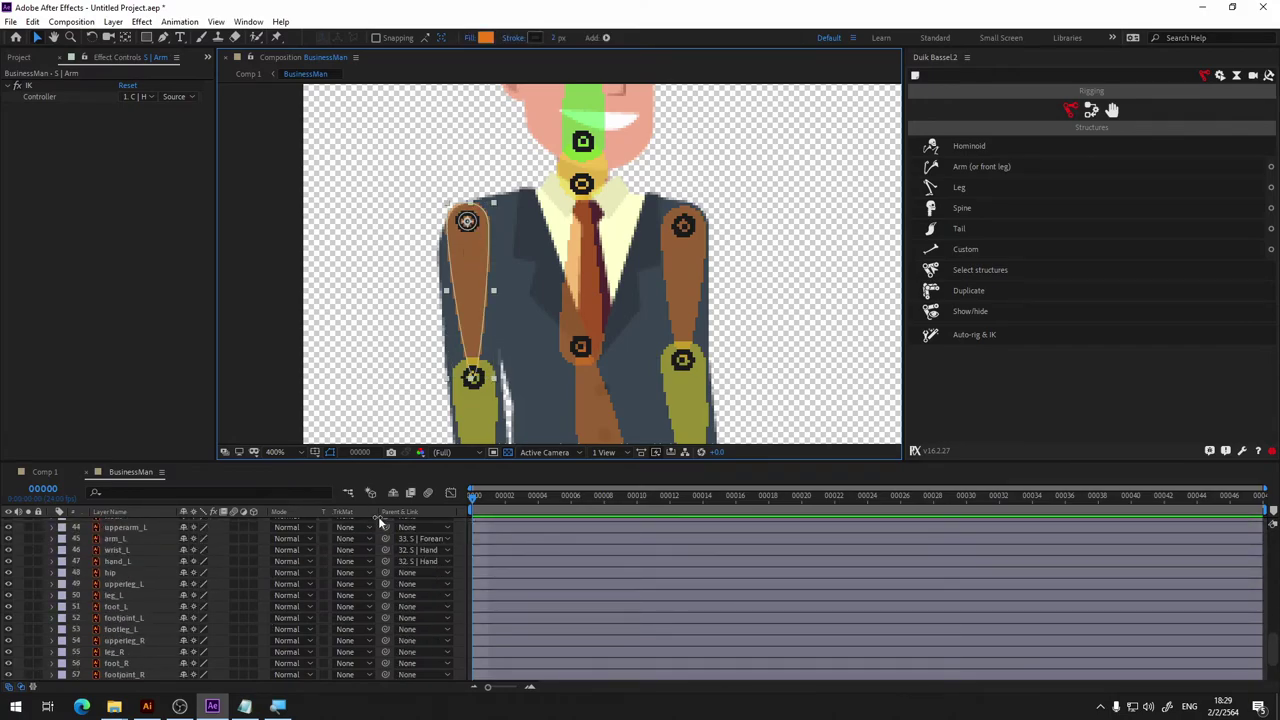
{"action": "left_click", "coordinate": [420, 527]}
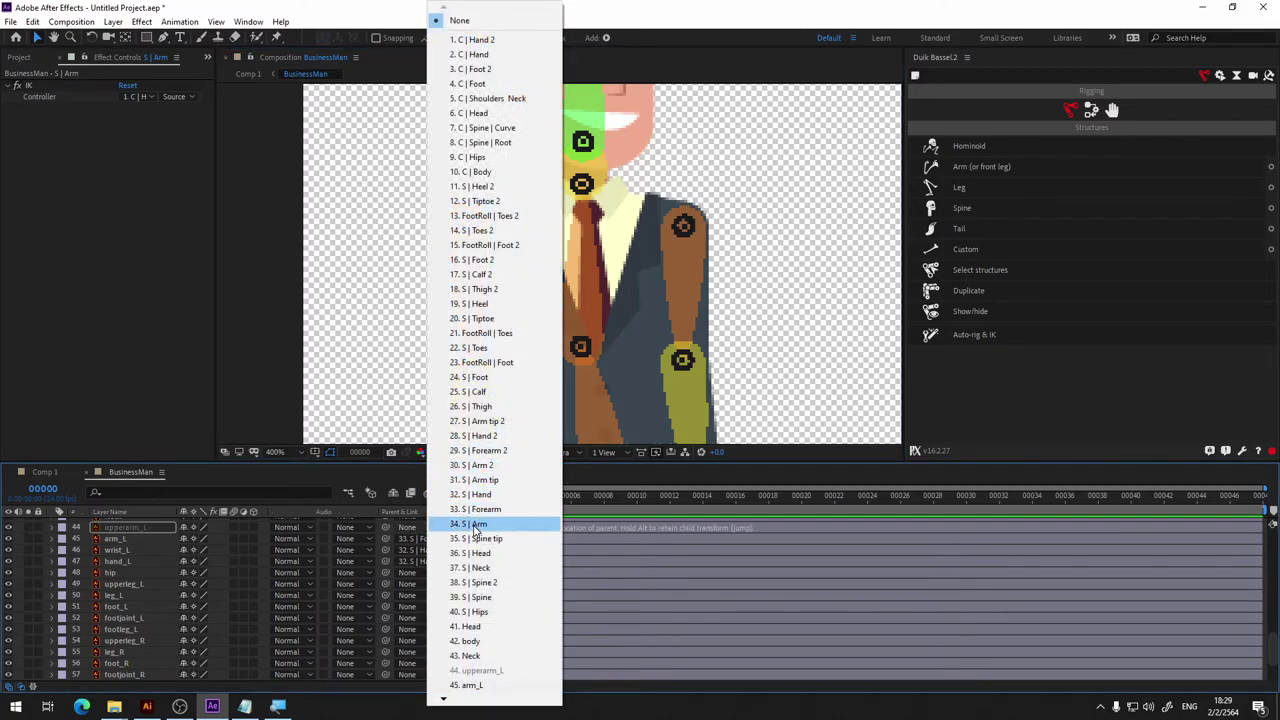
{"action": "left_click", "coordinate": [476, 525]}
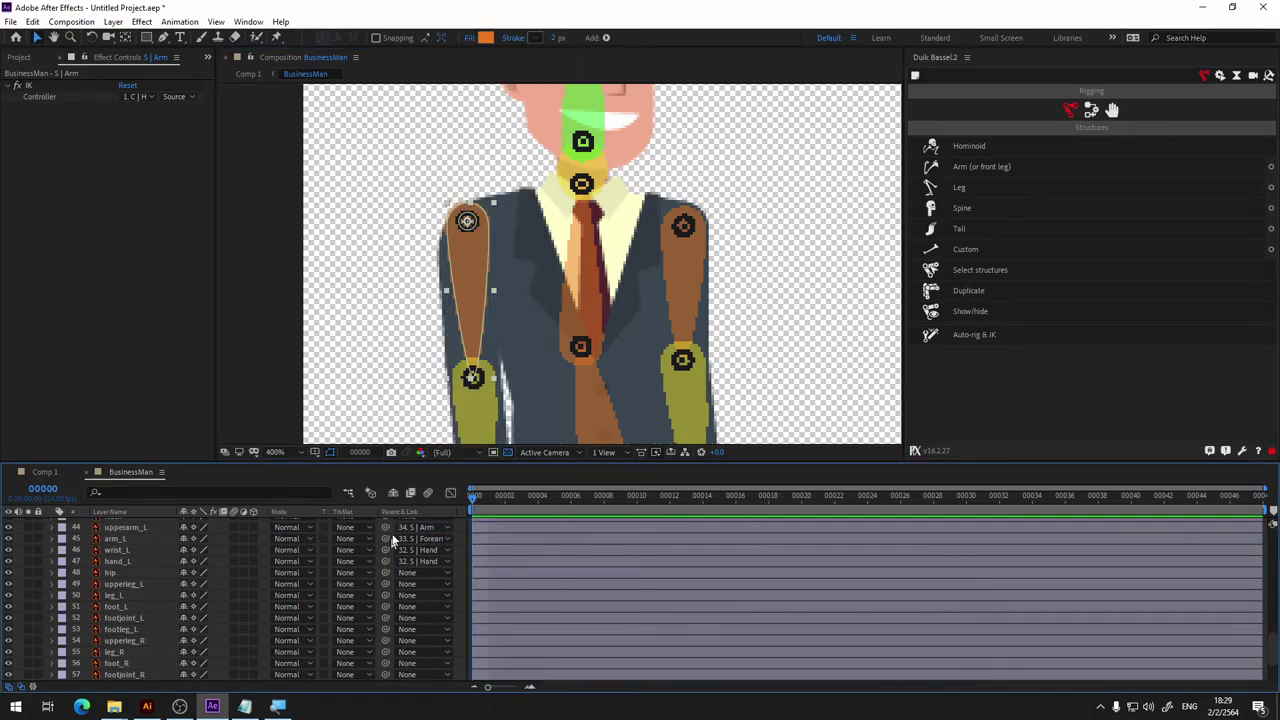
{"action": "left_click", "coordinate": [808, 272]}
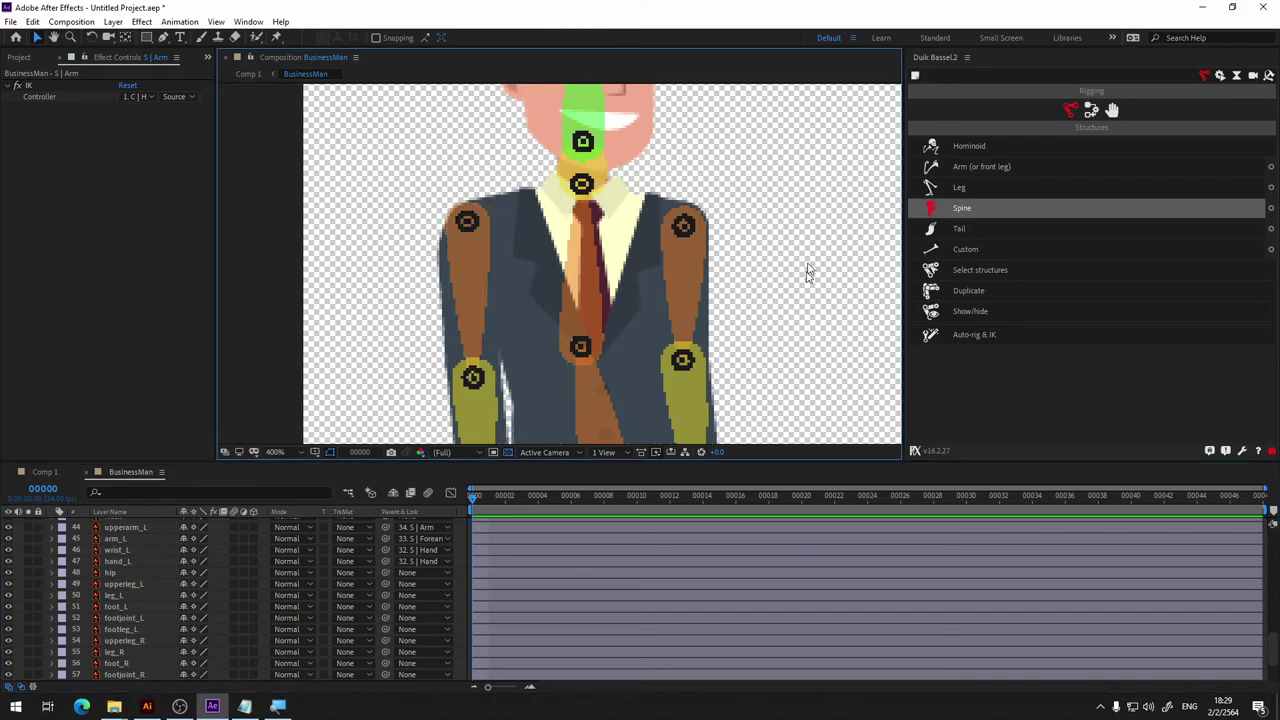
{"action": "left_click_drag", "start_coordinate": [797, 395], "coordinate": [766, 200]}
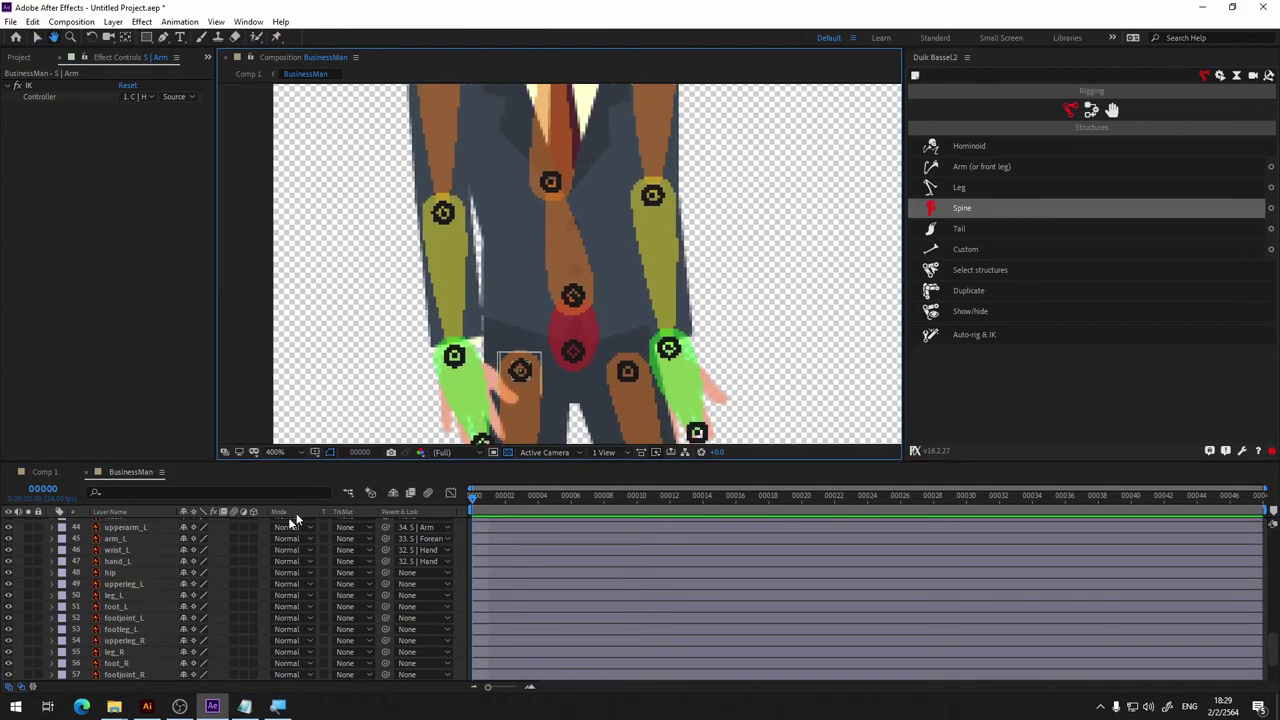
{"action": "scroll", "coordinate": [143, 603], "scroll_direction": "up", "scroll_amount": 5}
{"action": "scroll", "coordinate": [83, 566], "scroll_direction": "up", "scroll_amount": 2}
{"action": "scroll", "coordinate": [83, 566], "scroll_direction": "up", "scroll_amount": 4}
Show C | Hand 2 and C | Hand, then drag the hand controller to pose the arm.
{"action": "scroll", "coordinate": [73, 555], "scroll_direction": "up", "scroll_amount": 4}
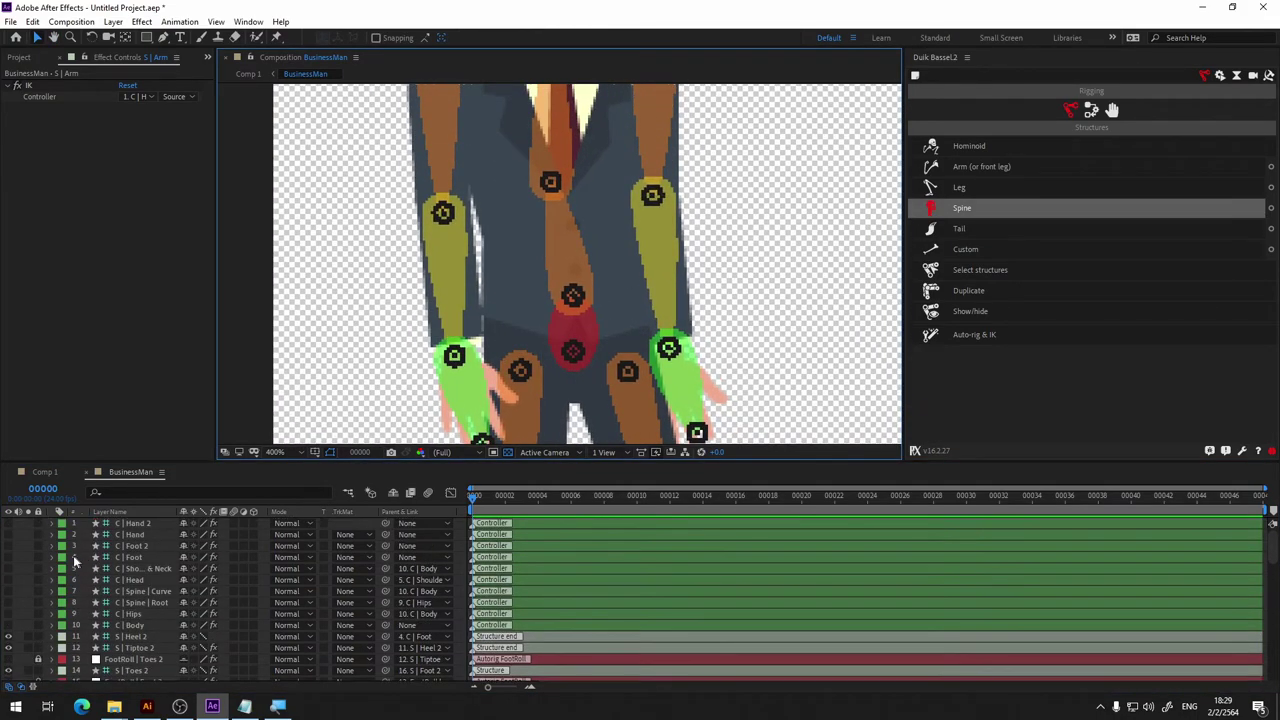
{"action": "left_click", "coordinate": [8, 523]}
{"action": "left_click", "coordinate": [9, 535]}
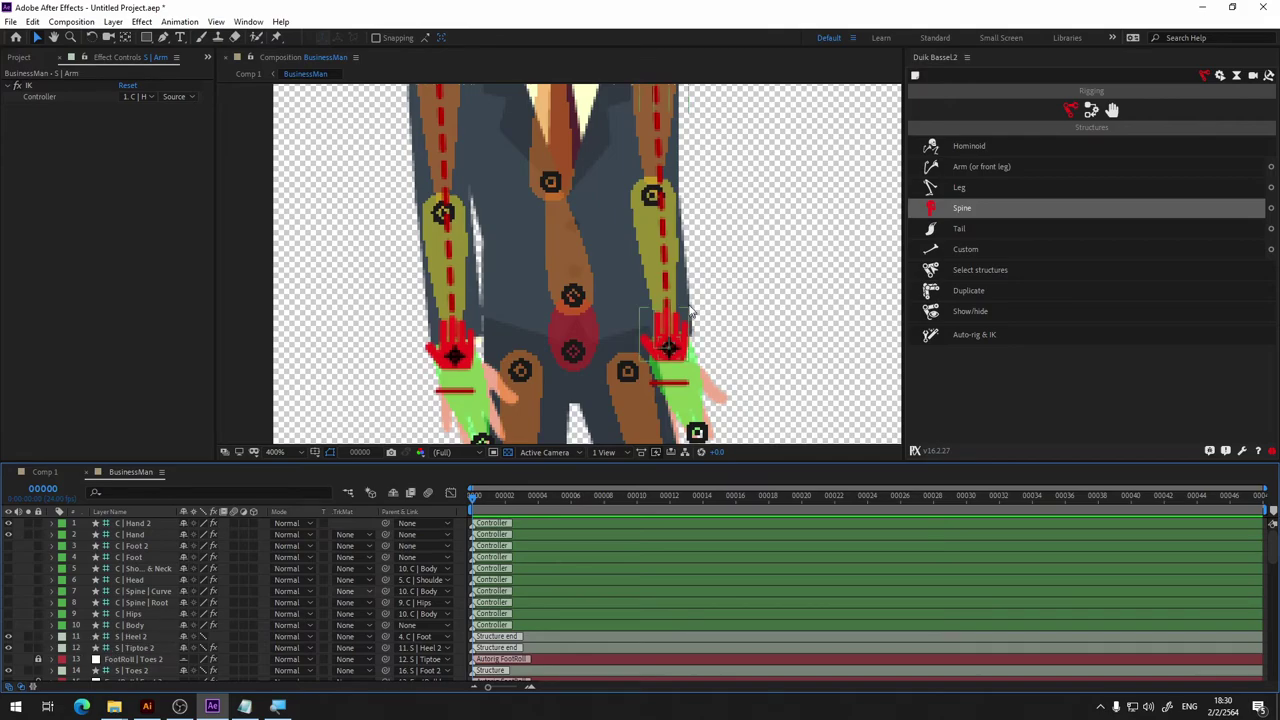
{"action": "left_click_drag", "start_coordinate": [668, 347], "coordinate": [895, 131]}
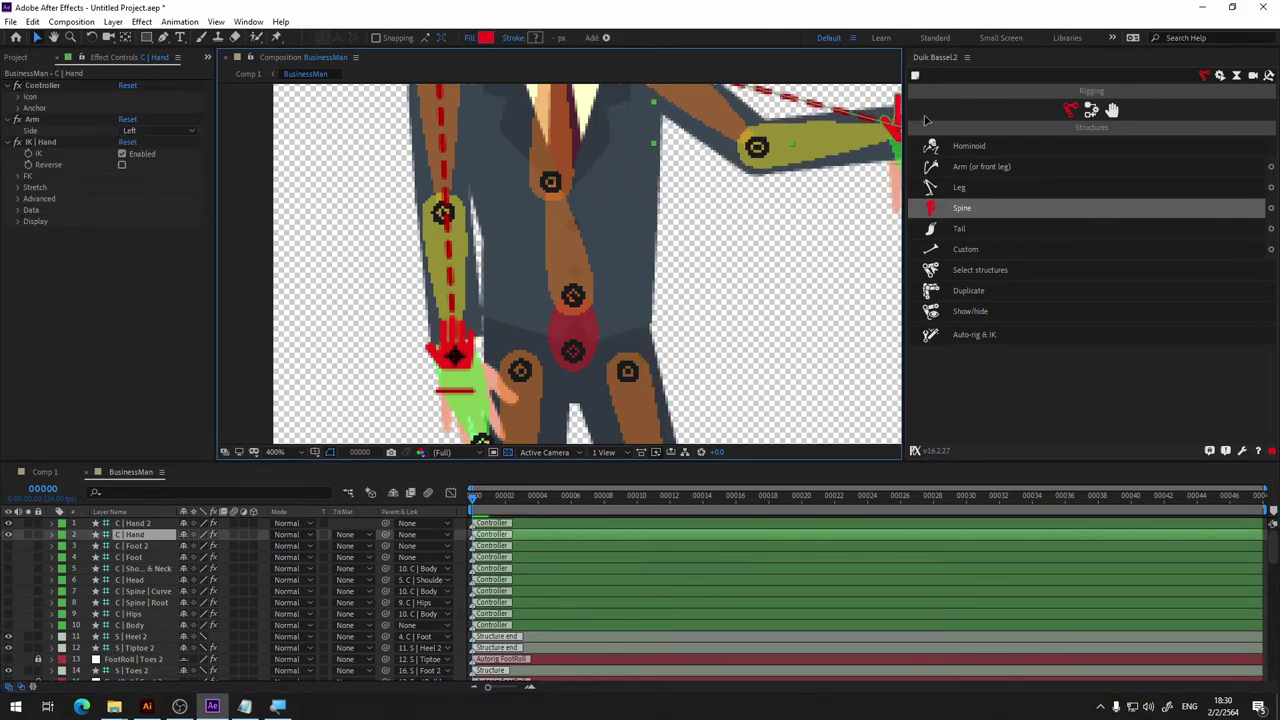
{"action": "left_click_drag", "start_coordinate": [895, 131], "coordinate": [803, 210]}
{"action": "left_click_drag", "start_coordinate": [793, 122], "coordinate": [761, 232]}
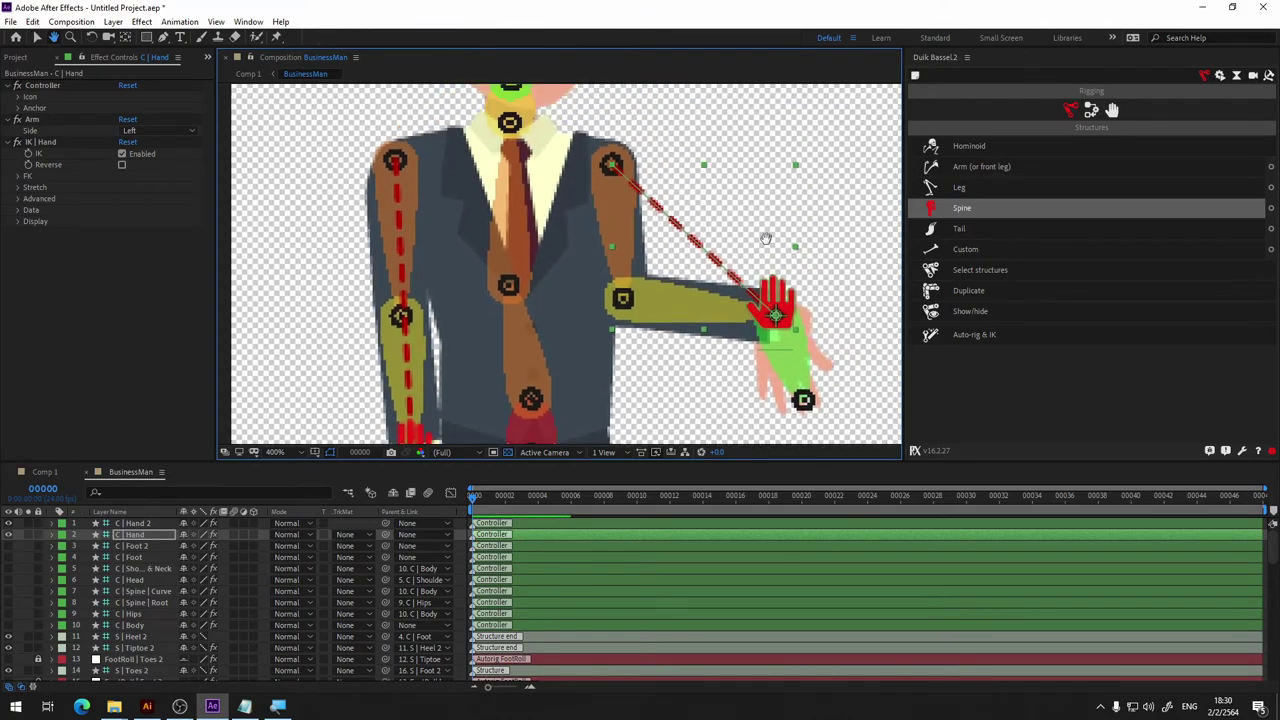
{"action": "mouse_move", "coordinate": [790, 280]}
{"action": "left_mouse_down"}
{"action": "mouse_move", "coordinate": [855, 247]}
{"action": "mouse_move", "coordinate": [813, 285]}
{"action": "left_mouse_up"}
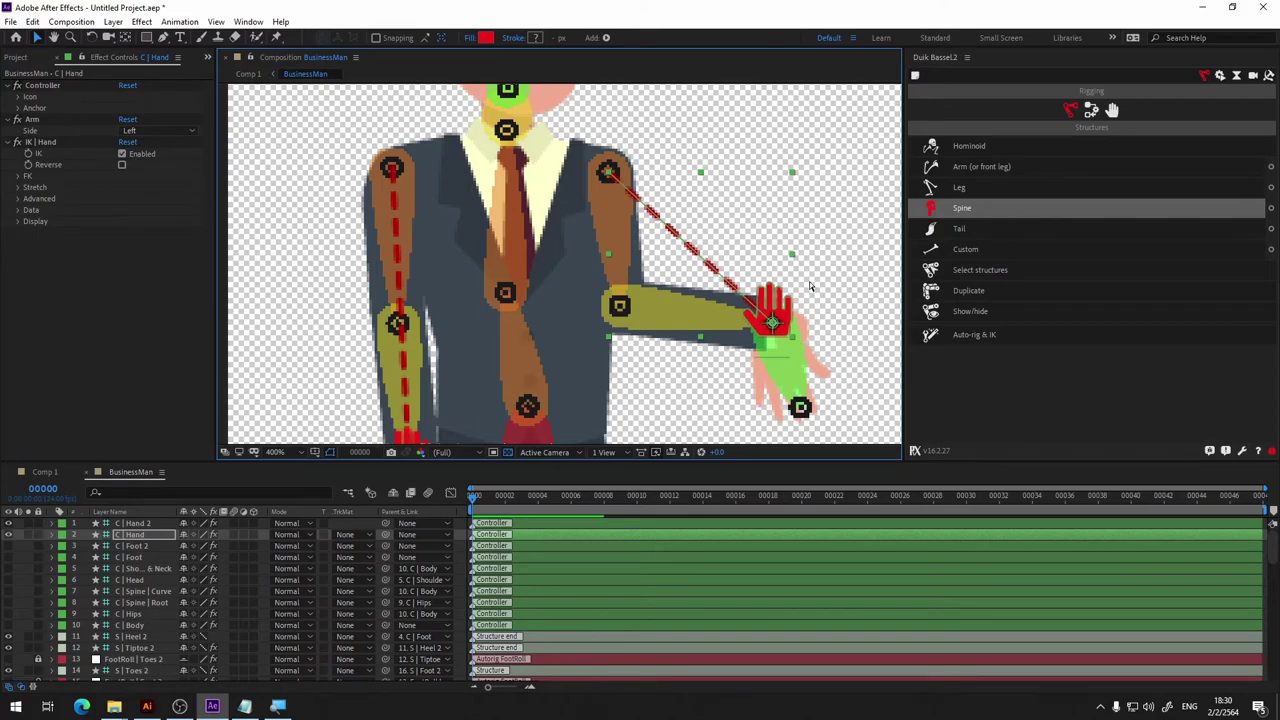
Undo the arm pose and hide both hand controllers again.
{"action": "key", "text": "ctrl+z"}
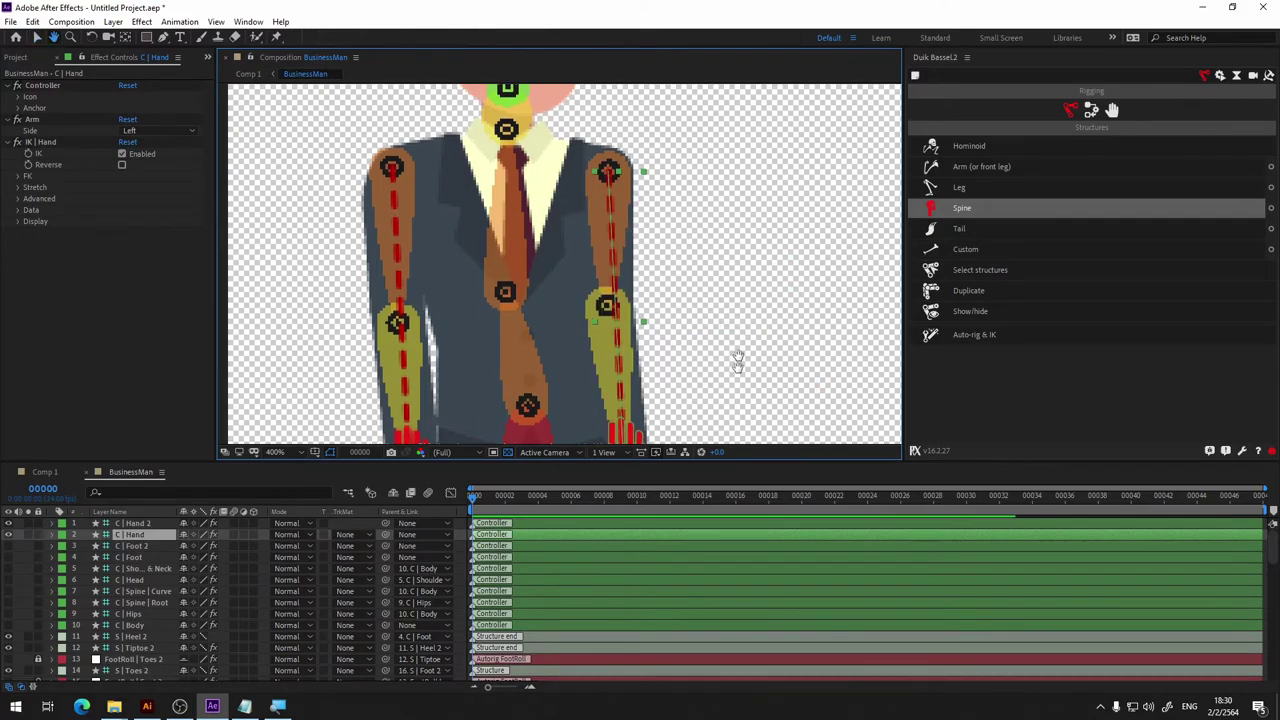
{"action": "left_click_drag", "start_coordinate": [737, 357], "coordinate": [777, 137]}
{"action": "key", "text": "v"}
{"action": "scroll", "coordinate": [165, 625], "scroll_direction": "down", "scroll_amount": 3}
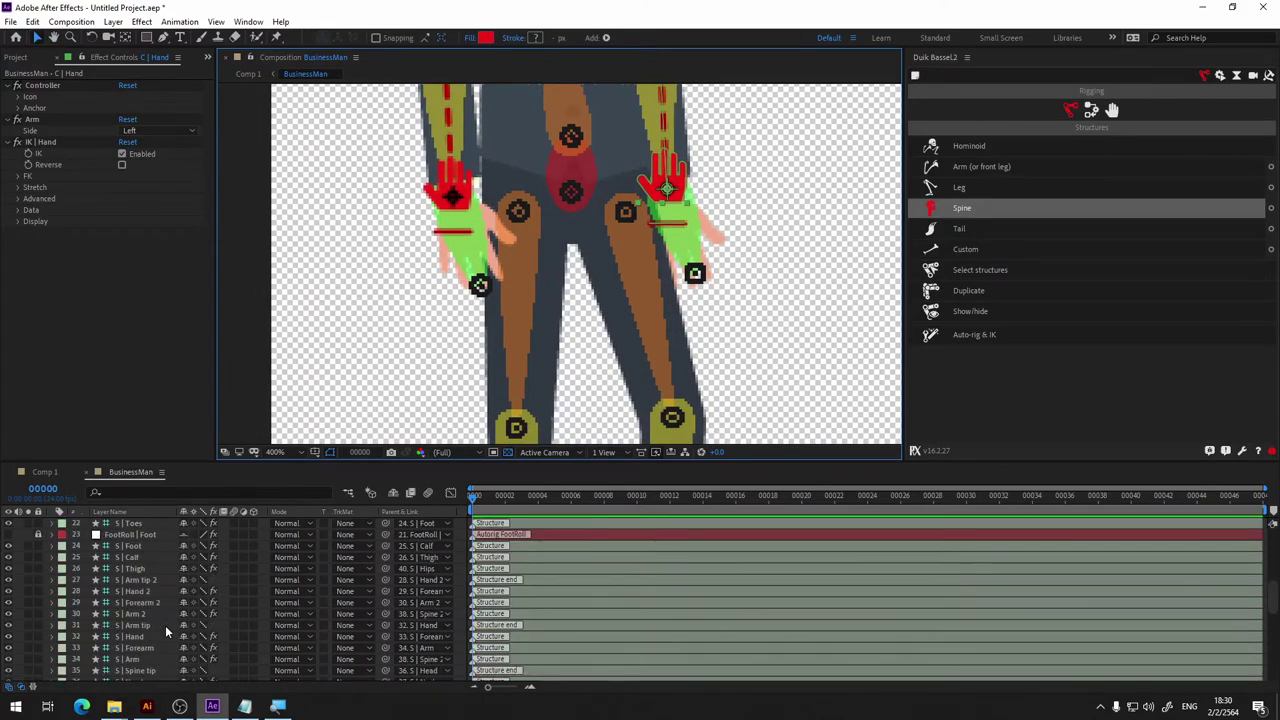
{"action": "scroll", "coordinate": [164, 625], "scroll_direction": "up", "scroll_amount": 3}
{"action": "left_click", "coordinate": [8, 534]}
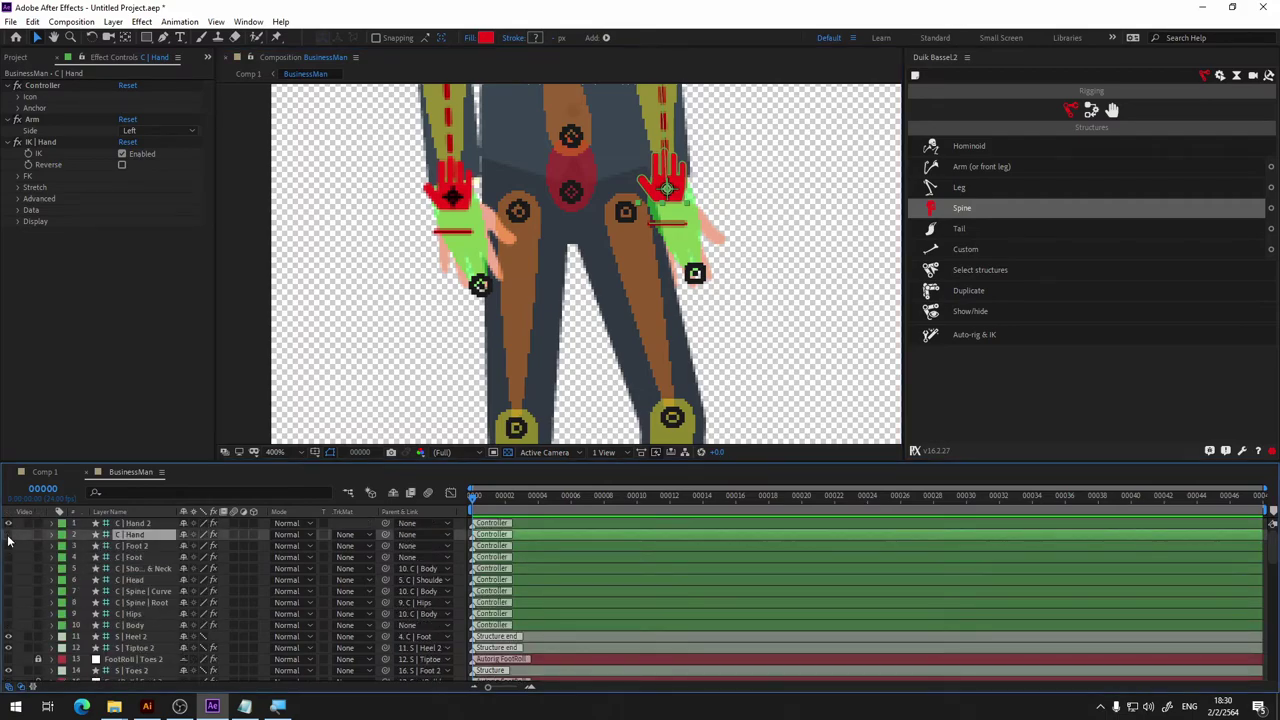
{"action": "left_click", "coordinate": [11, 534]}
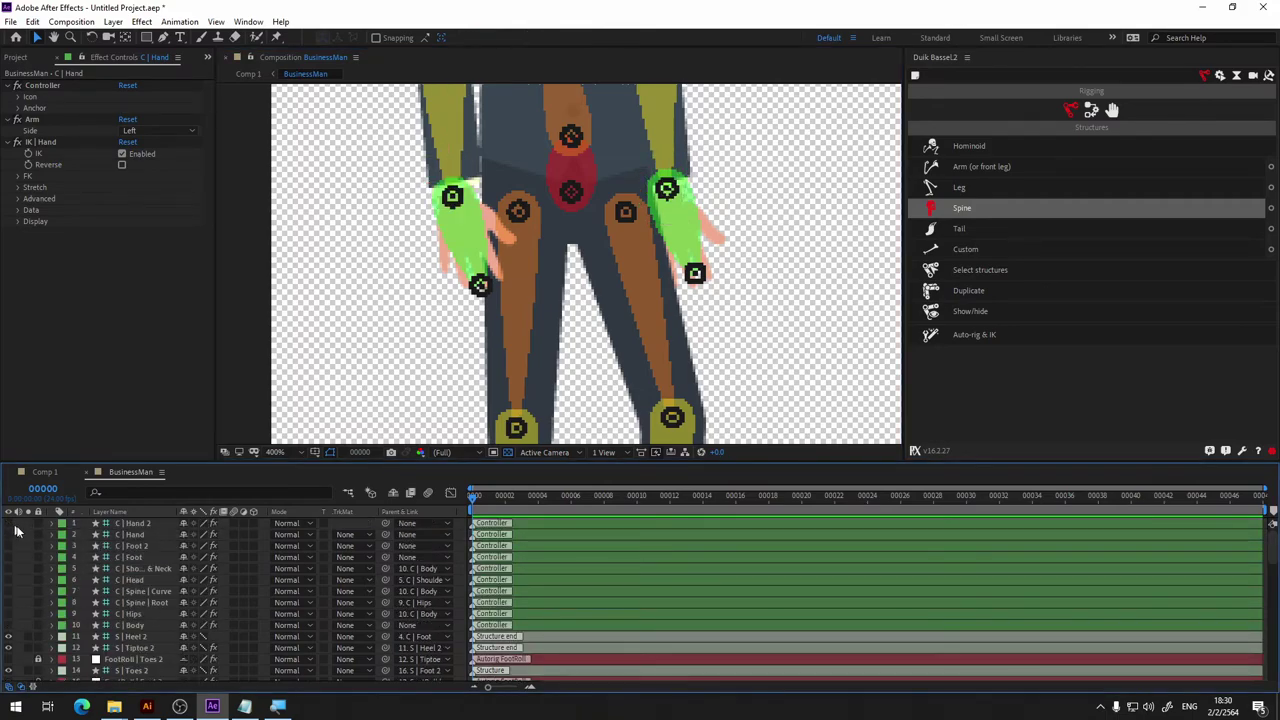
{"action": "scroll", "coordinate": [187, 621], "scroll_direction": "down", "scroll_amount": 10}
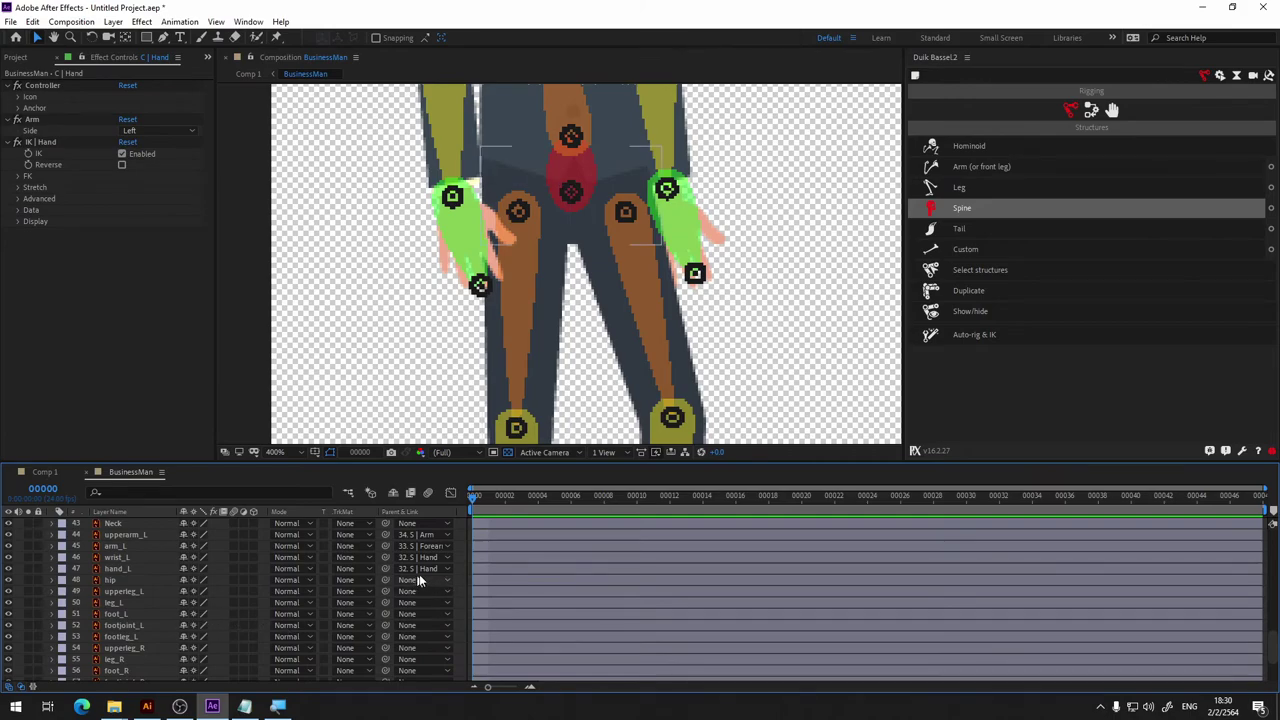
Parent the hip layer to 40. S | Hips.
{"action": "left_click", "coordinate": [123, 582]}
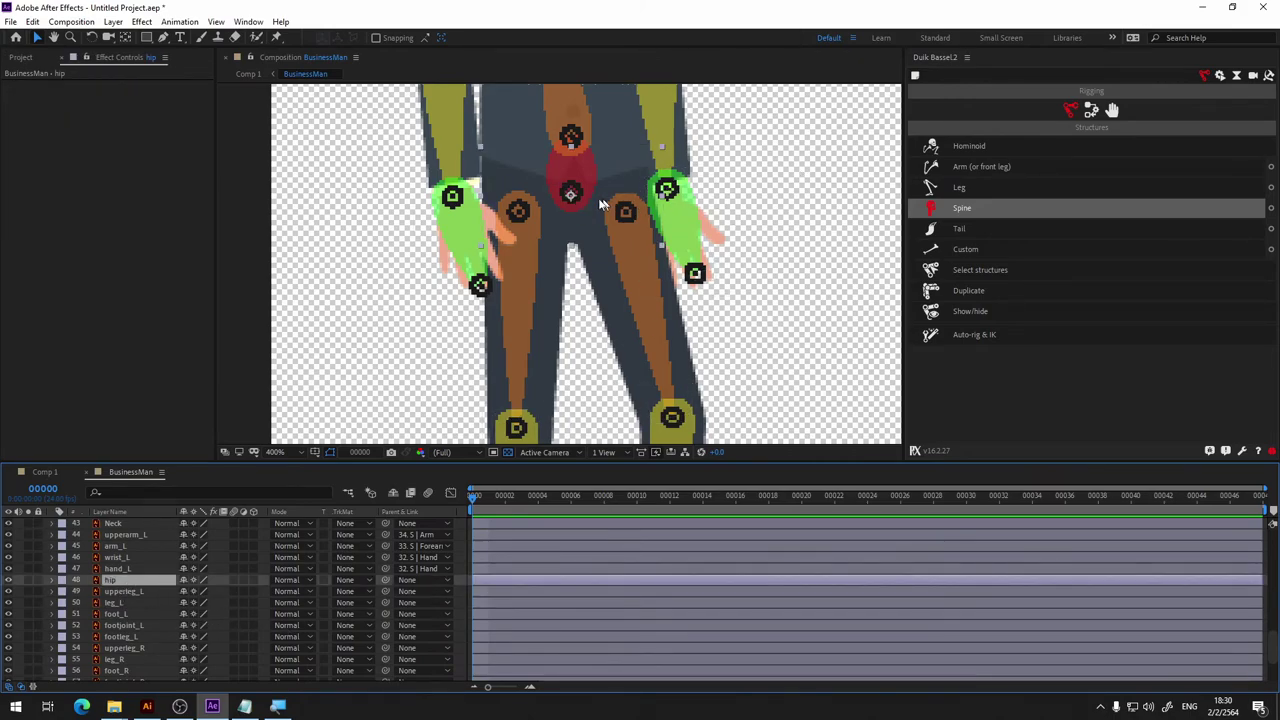
{"action": "left_click", "coordinate": [570, 192]}
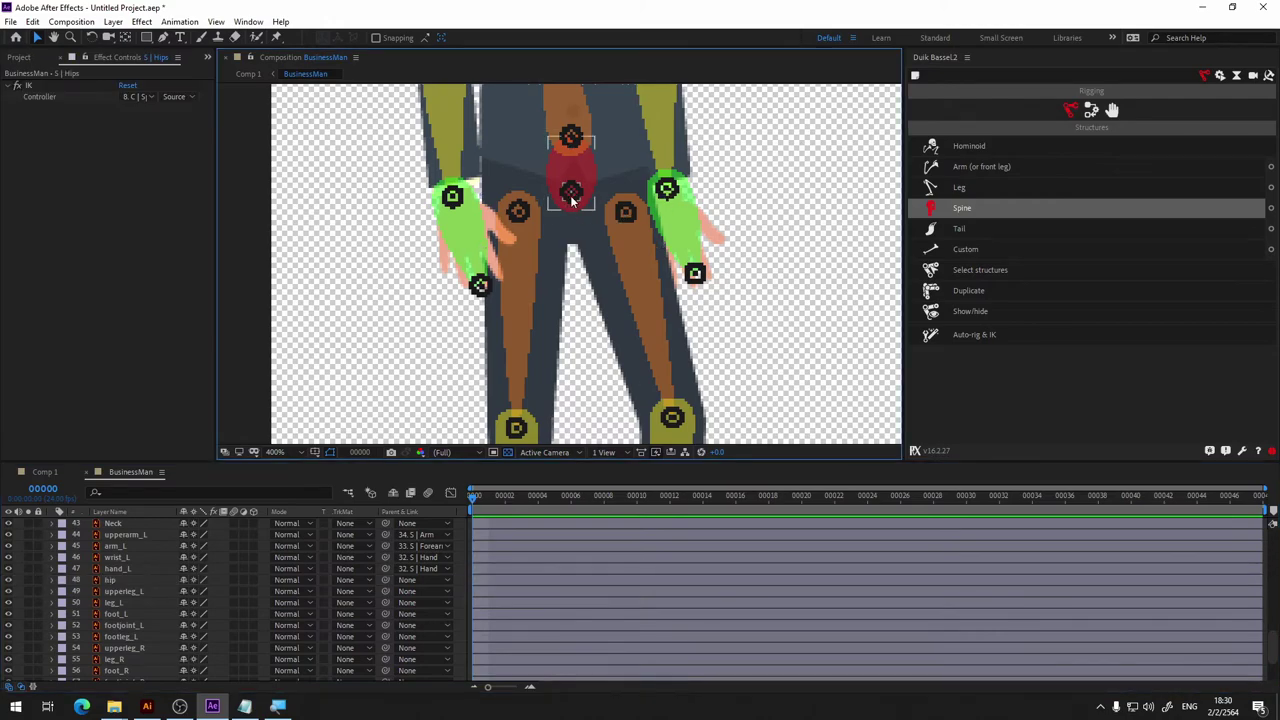
{"action": "scroll", "coordinate": [277, 577], "scroll_direction": "up", "scroll_amount": 2}
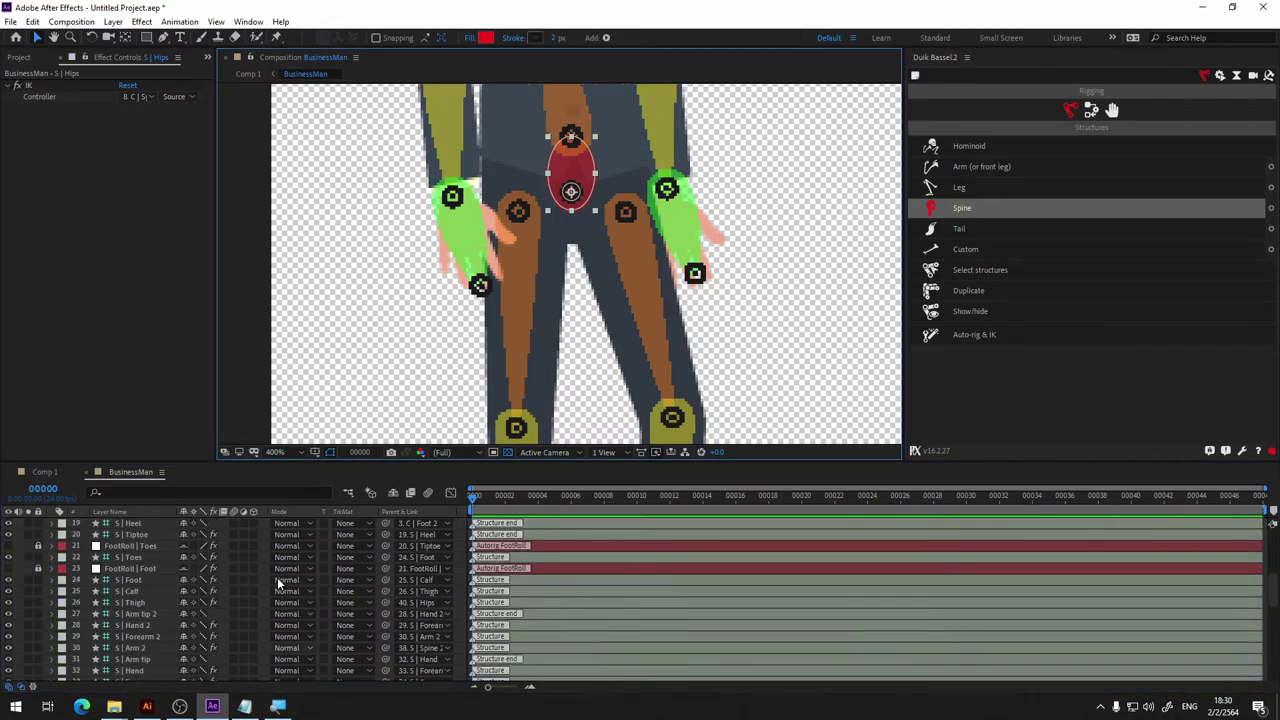
{"action": "scroll", "coordinate": [277, 577], "scroll_direction": "up", "scroll_amount": 2}
{"action": "scroll", "coordinate": [275, 570], "scroll_direction": "down", "scroll_amount": 6}
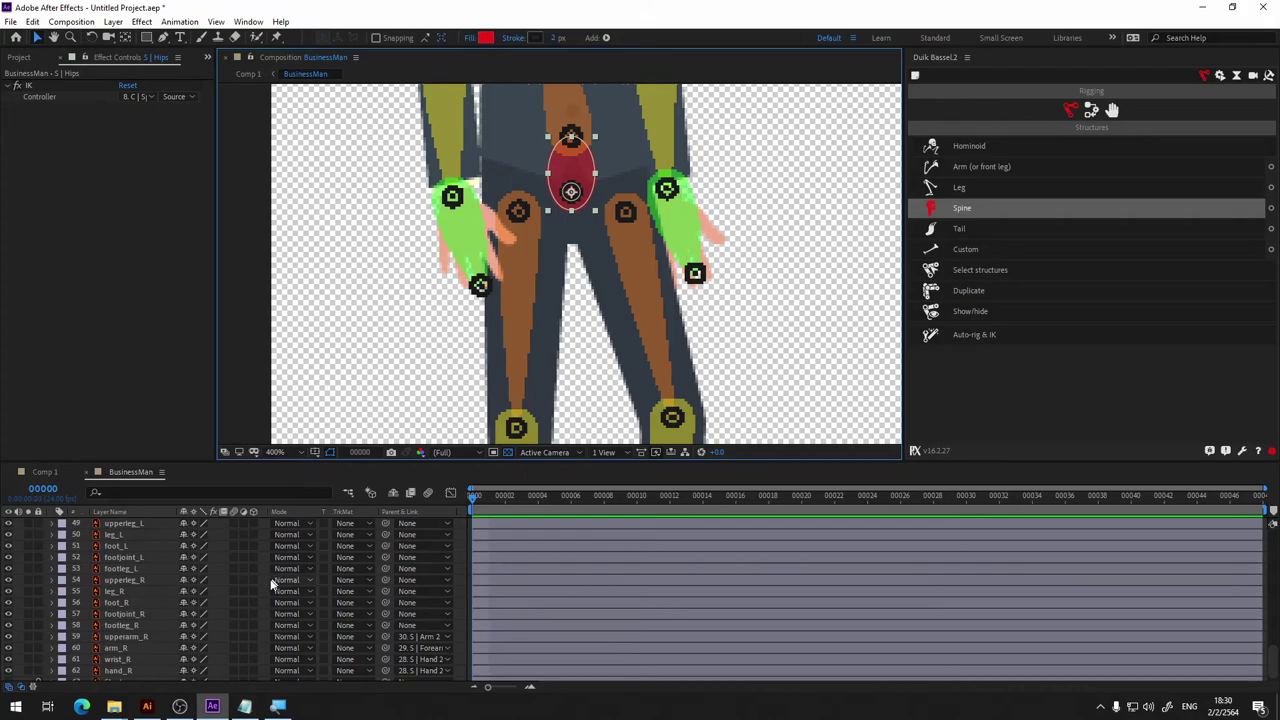
{"action": "scroll", "coordinate": [261, 602], "scroll_direction": "down", "scroll_amount": 1}
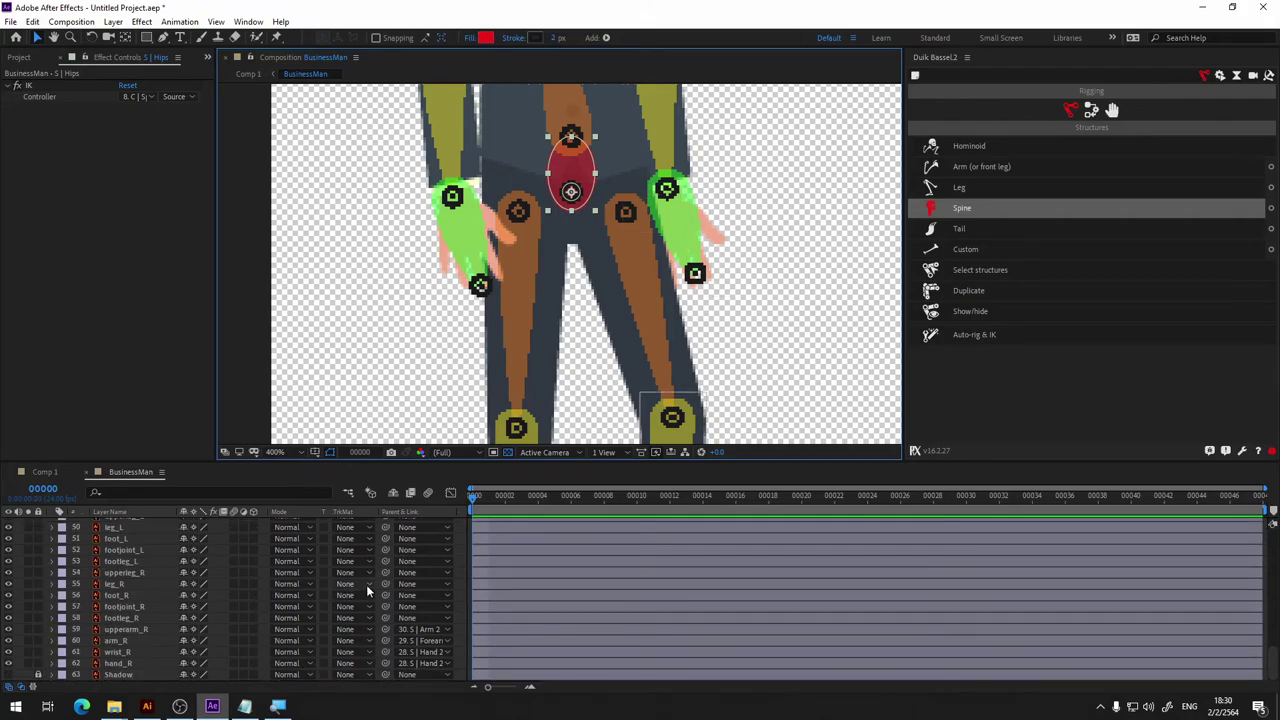
{"action": "scroll", "coordinate": [372, 572], "scroll_direction": "up", "scroll_amount": 1}
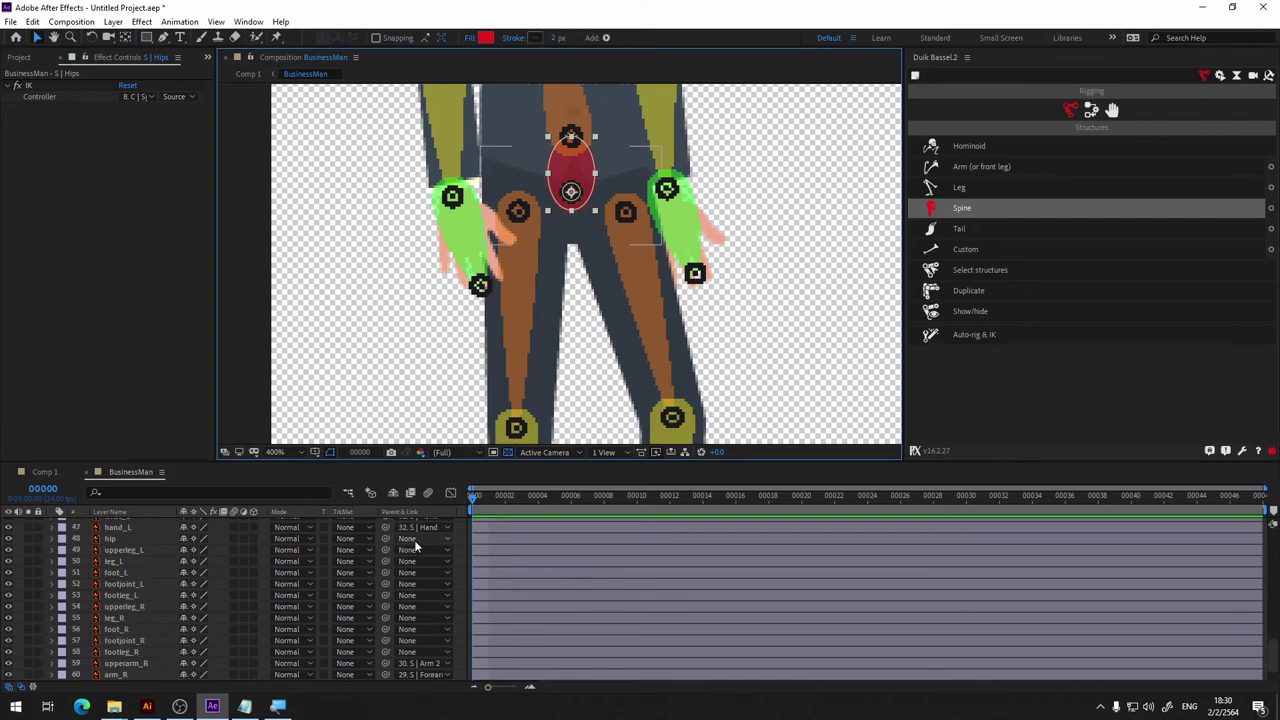
{"action": "left_click", "coordinate": [415, 538]}
{"action": "left_click", "coordinate": [481, 611]}
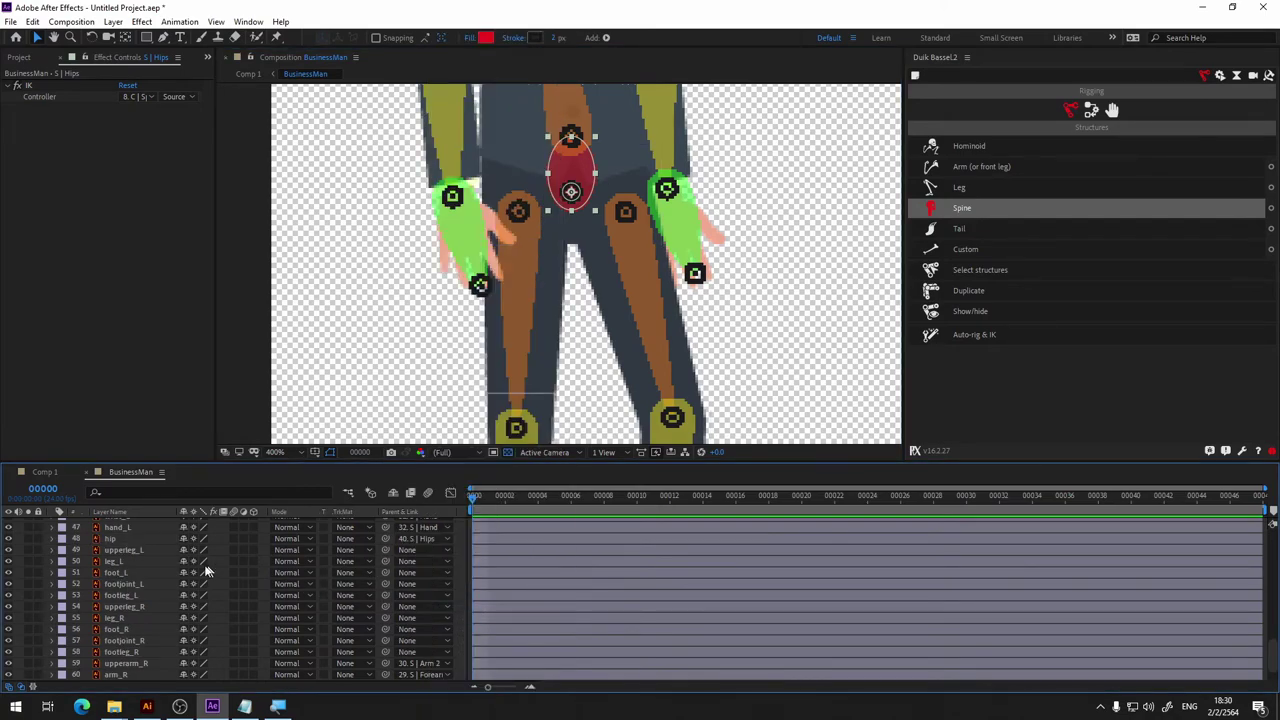
Parent upperleg_L to the 26. S | Thigh structure.
{"action": "left_click", "coordinate": [146, 551]}
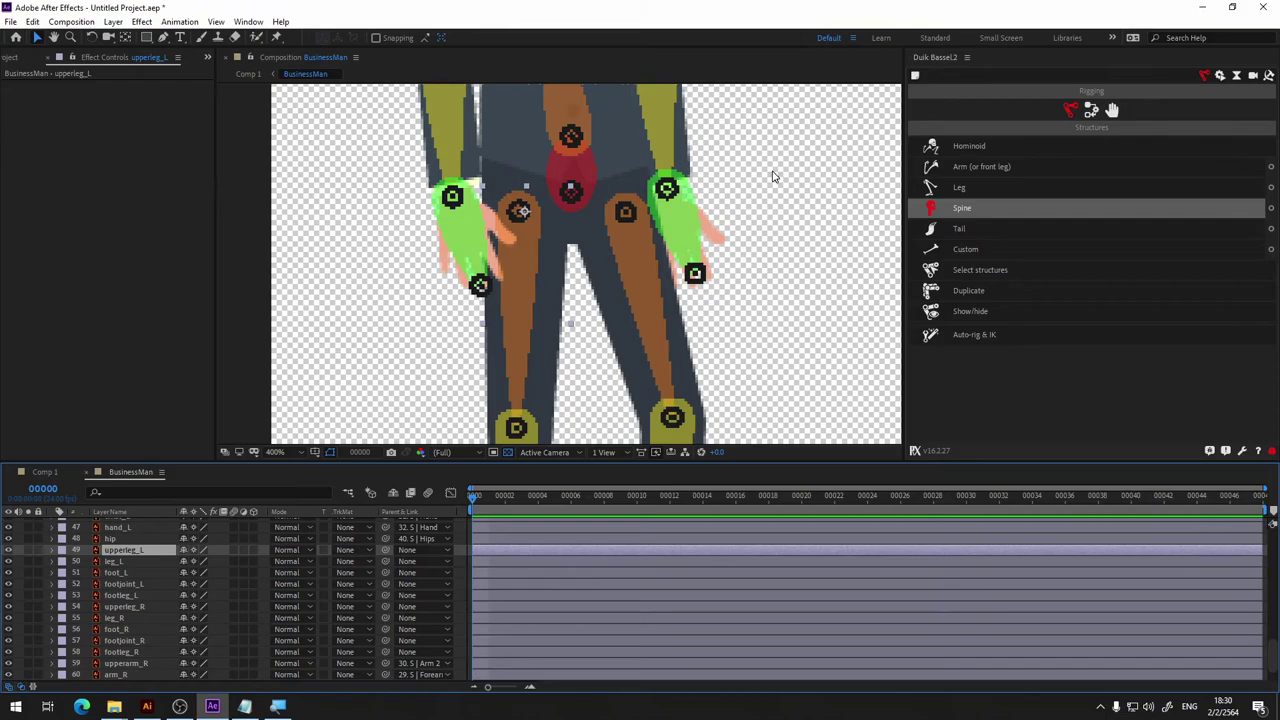
{"action": "left_click", "coordinate": [518, 211]}
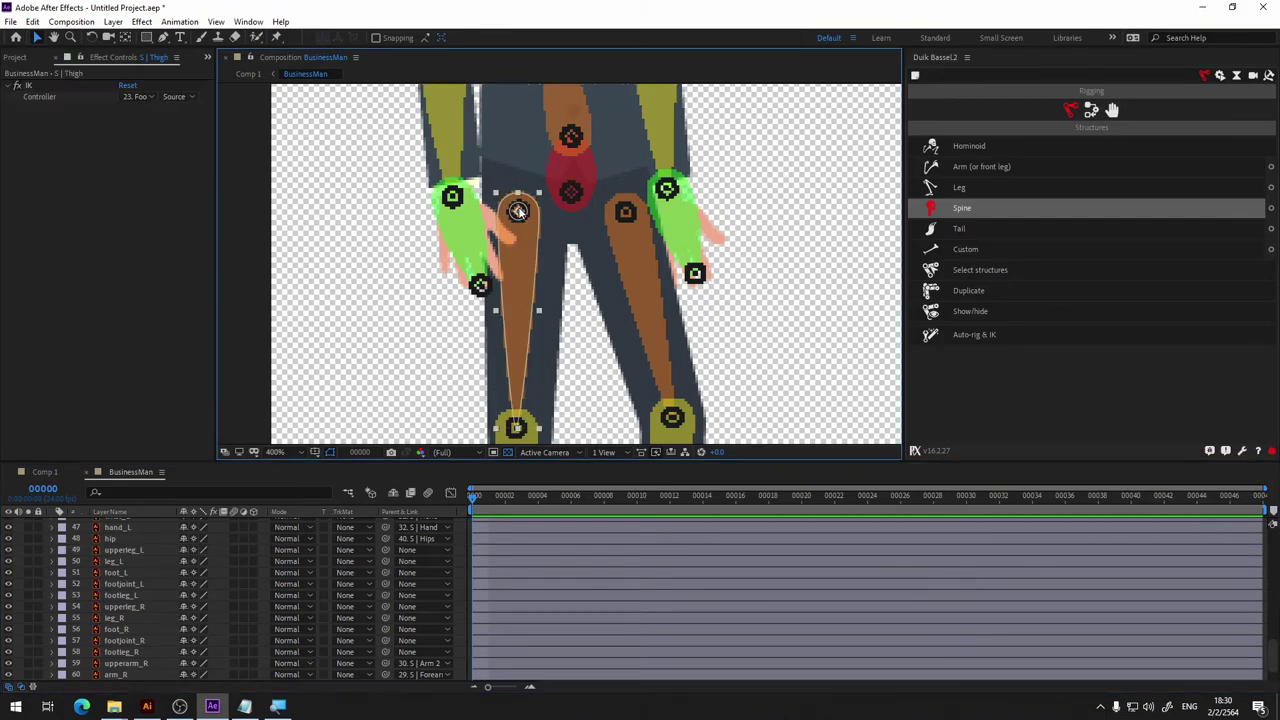
{"action": "scroll", "coordinate": [214, 634], "scroll_direction": "up", "scroll_amount": 5}
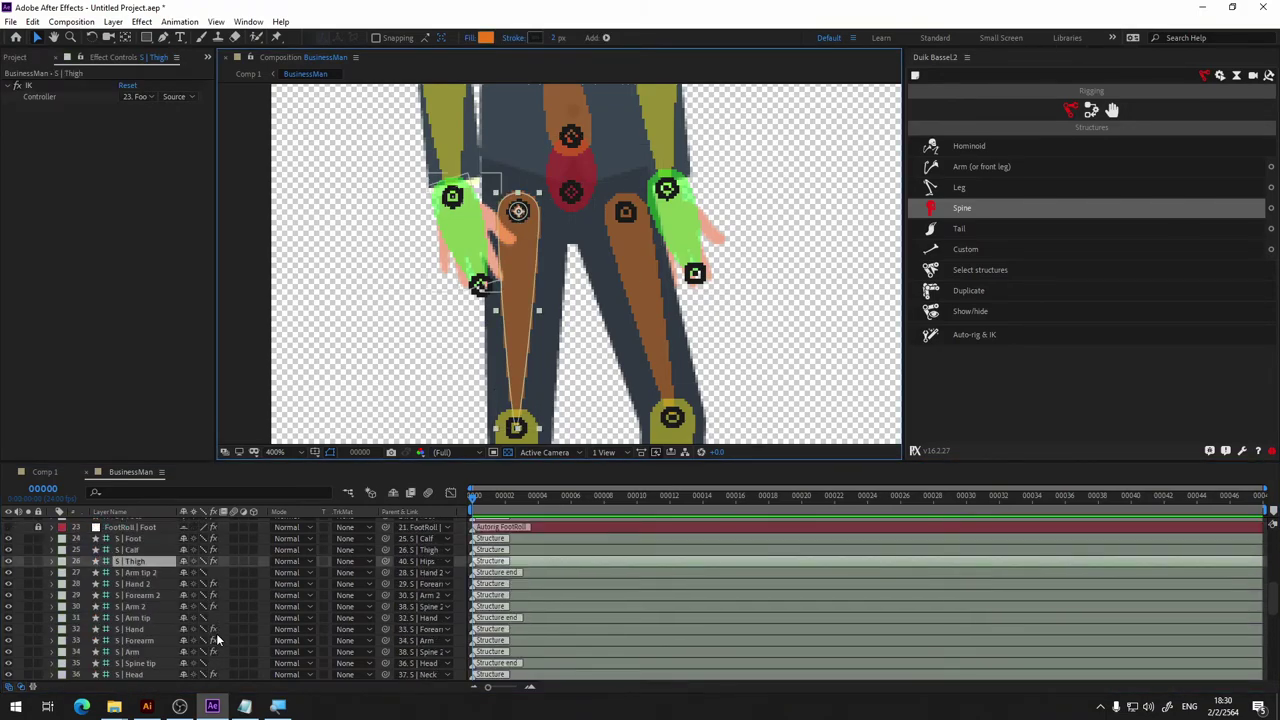
{"action": "scroll", "coordinate": [216, 633], "scroll_direction": "down", "scroll_amount": 2}
{"action": "scroll", "coordinate": [216, 633], "scroll_direction": "down", "scroll_amount": 3}
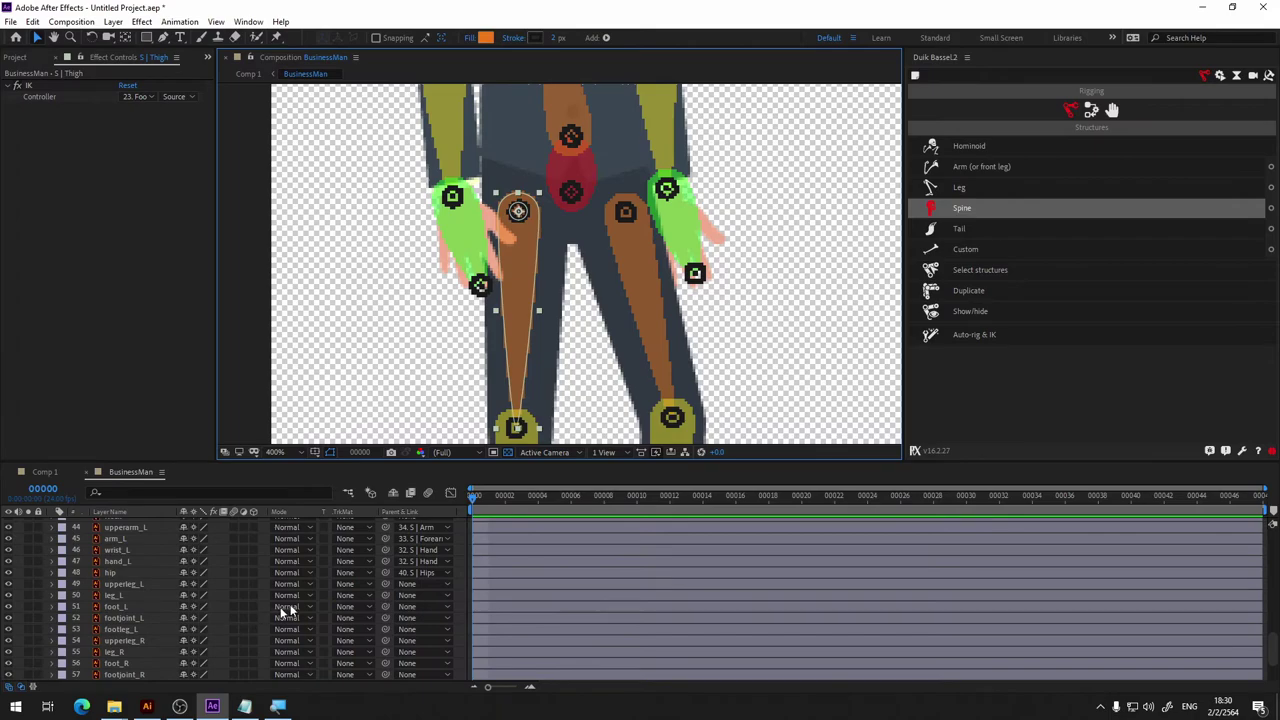
{"action": "left_click", "coordinate": [430, 585]}
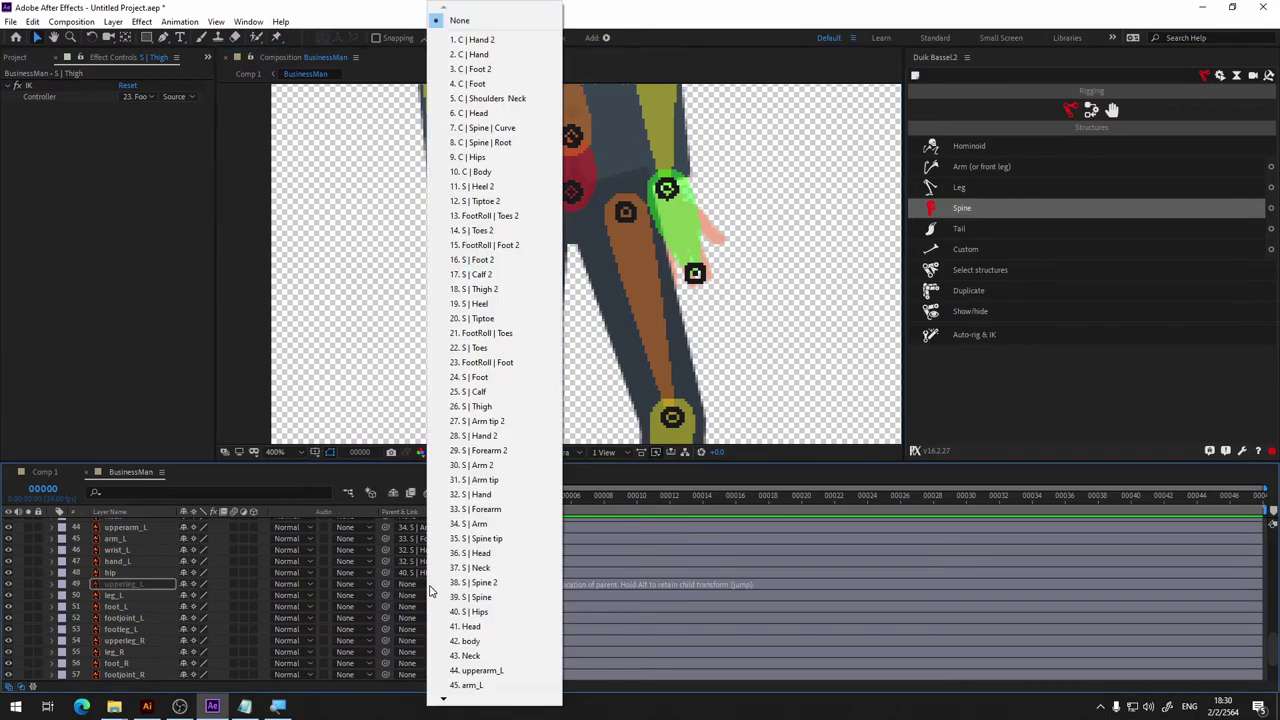
{"action": "left_click", "coordinate": [480, 407]}
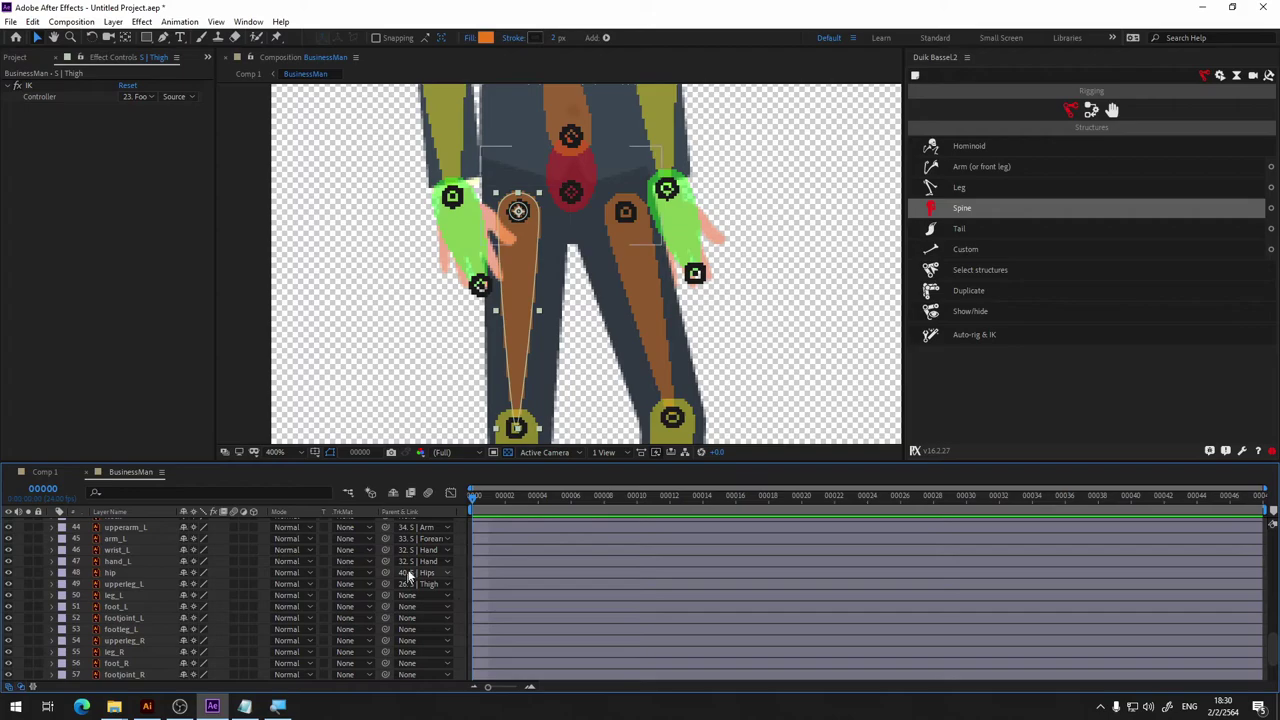
Parent leg_L to the 25. S | Calf structure.
{"action": "left_click", "coordinate": [314, 357]}
{"action": "left_click", "coordinate": [516, 428]}
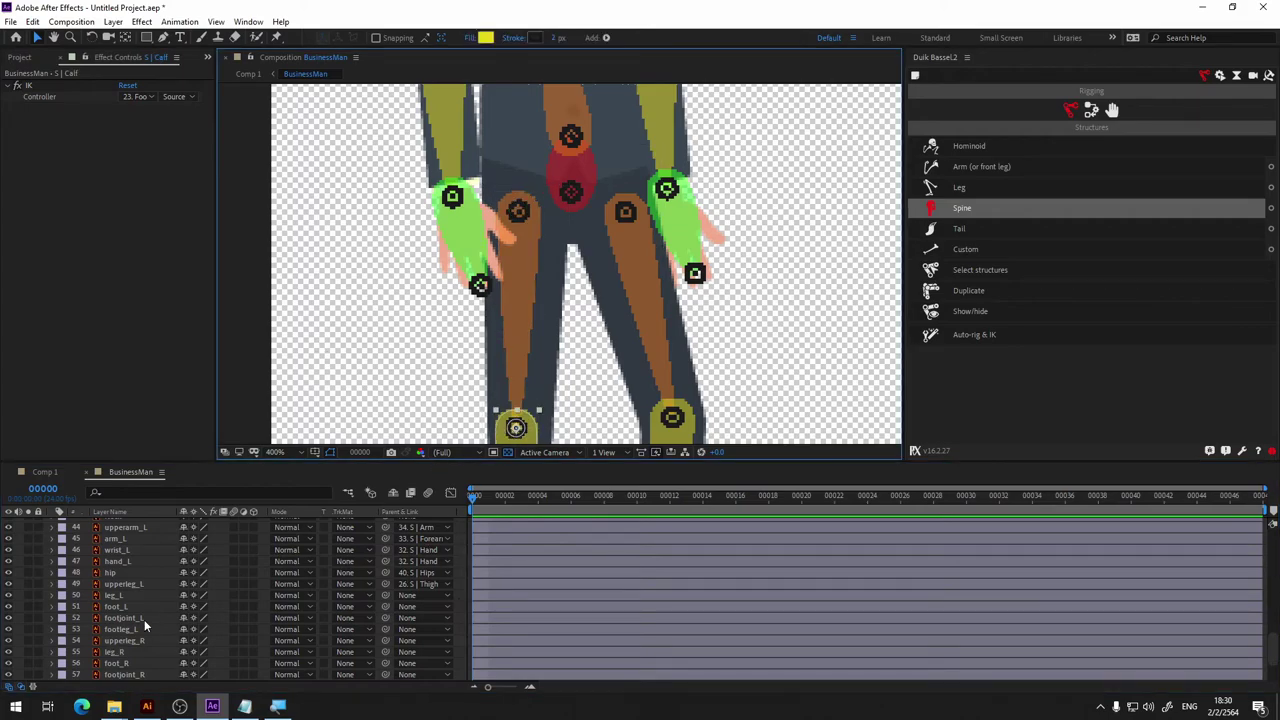
{"action": "scroll", "coordinate": [144, 619], "scroll_direction": "up", "scroll_amount": 3}
{"action": "scroll", "coordinate": [144, 619], "scroll_direction": "up", "scroll_amount": 3}
{"action": "scroll", "coordinate": [144, 619], "scroll_direction": "up", "scroll_amount": 2}
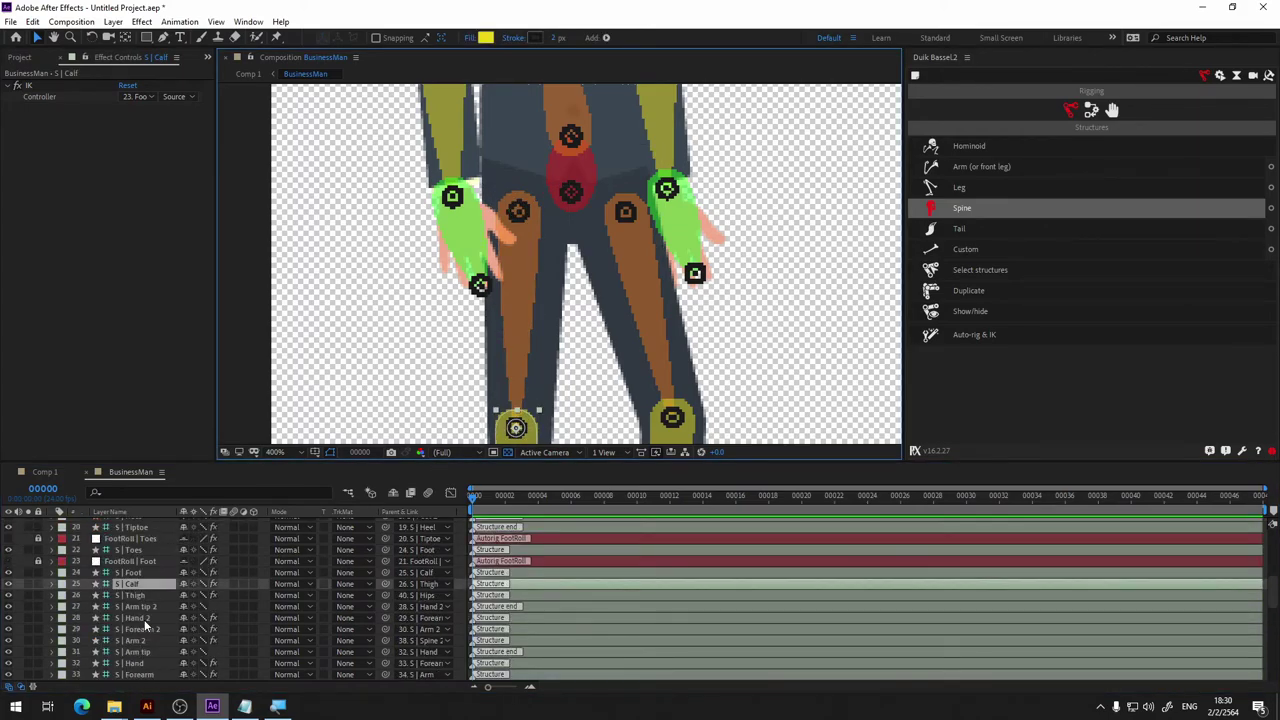
{"action": "left_click", "coordinate": [340, 362]}
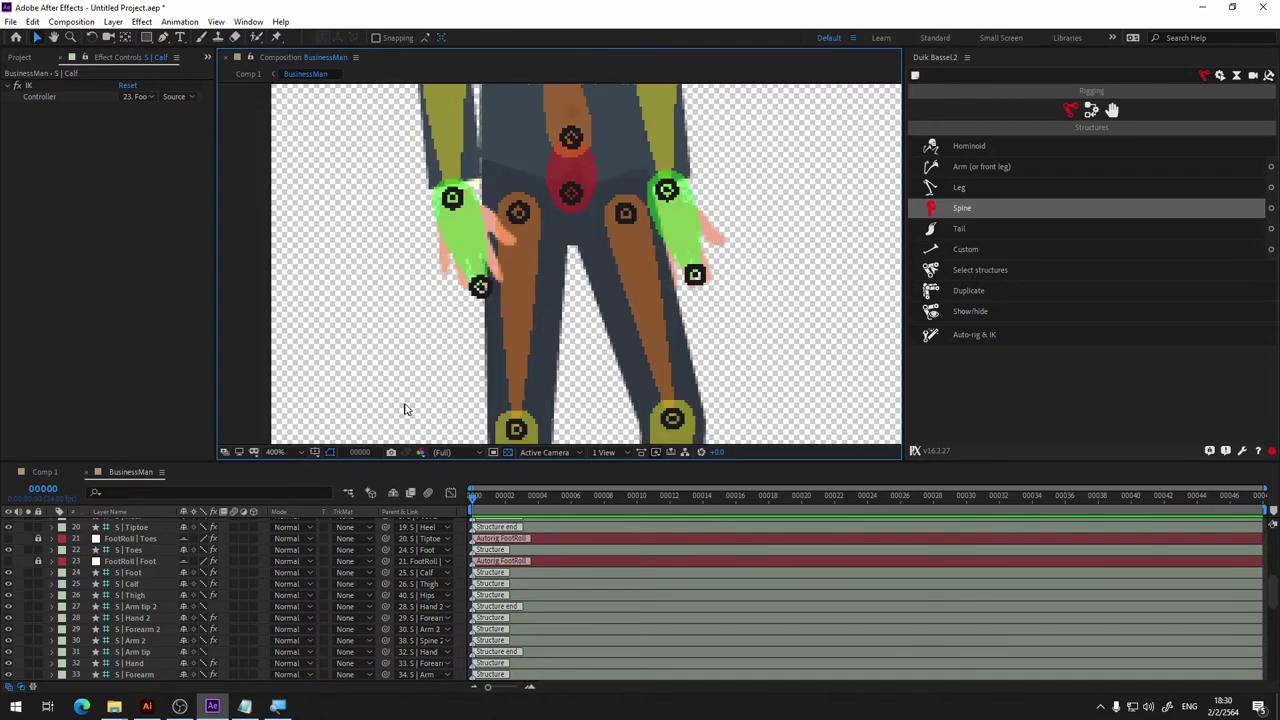
{"action": "scroll", "coordinate": [260, 608], "scroll_direction": "down", "scroll_amount": 4}
{"action": "scroll", "coordinate": [376, 627], "scroll_direction": "down", "scroll_amount": 4}
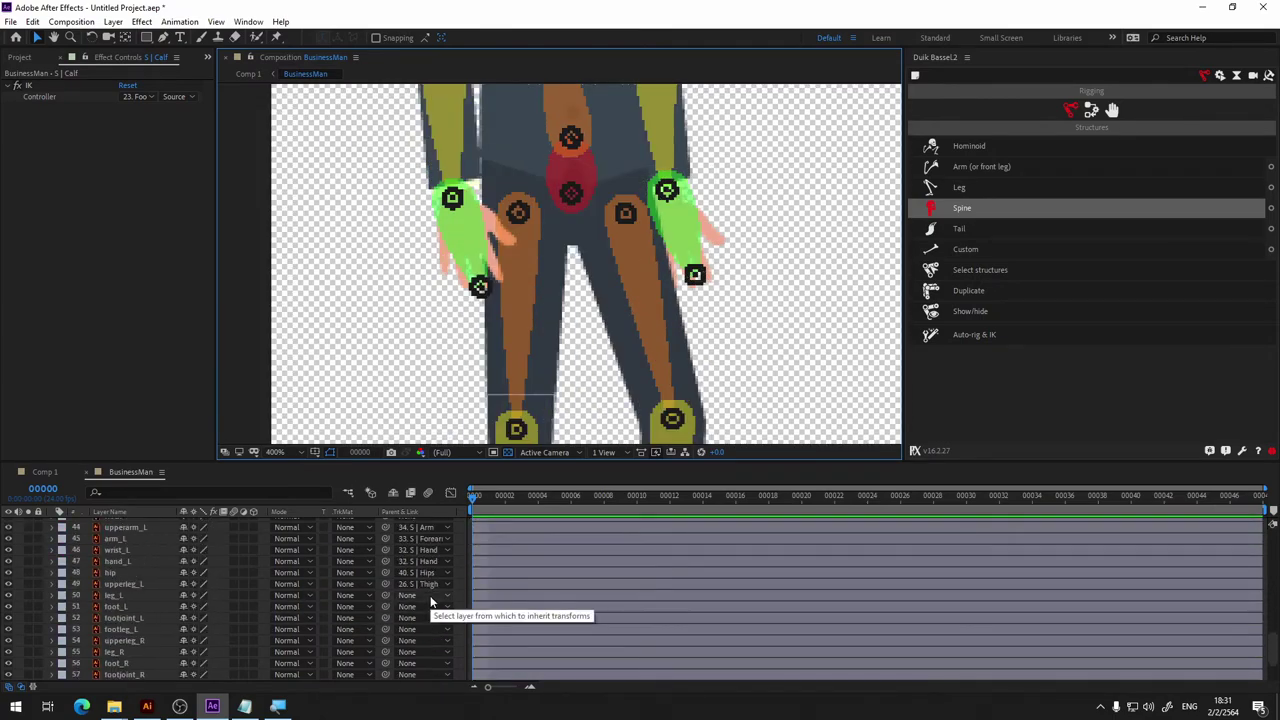
{"action": "left_click", "coordinate": [432, 601]}
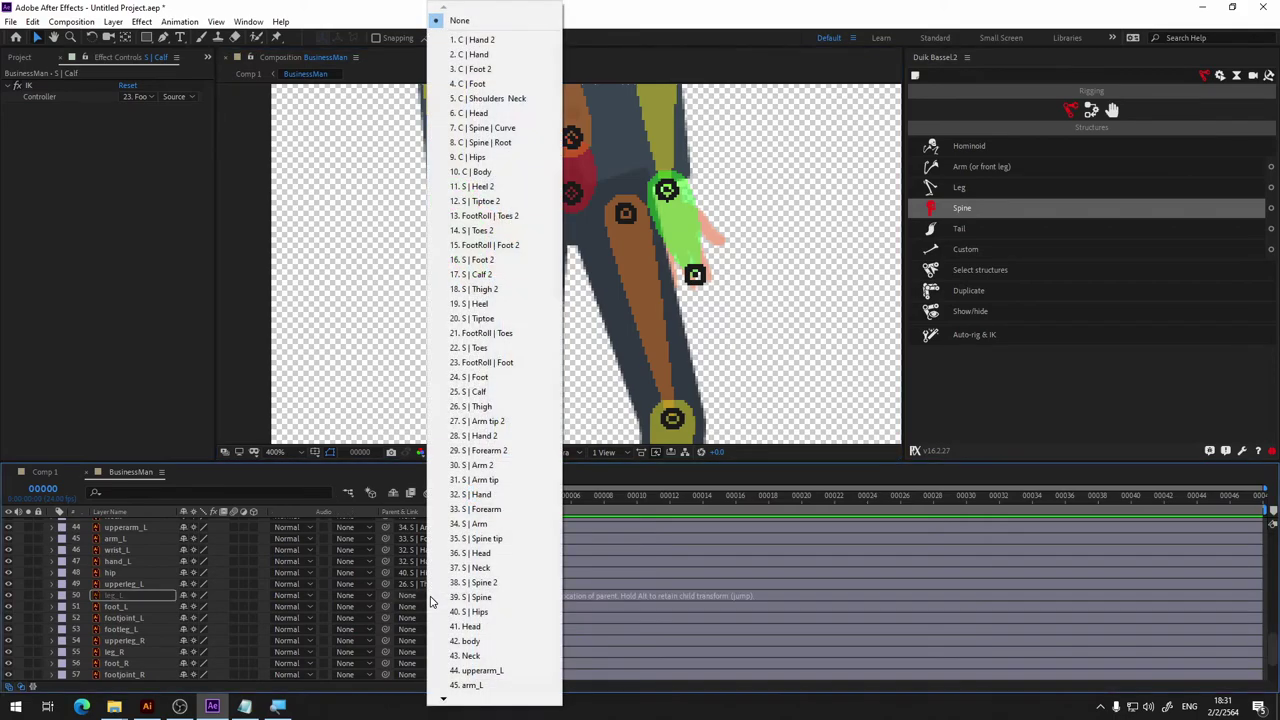
{"action": "left_click", "coordinate": [476, 393]}
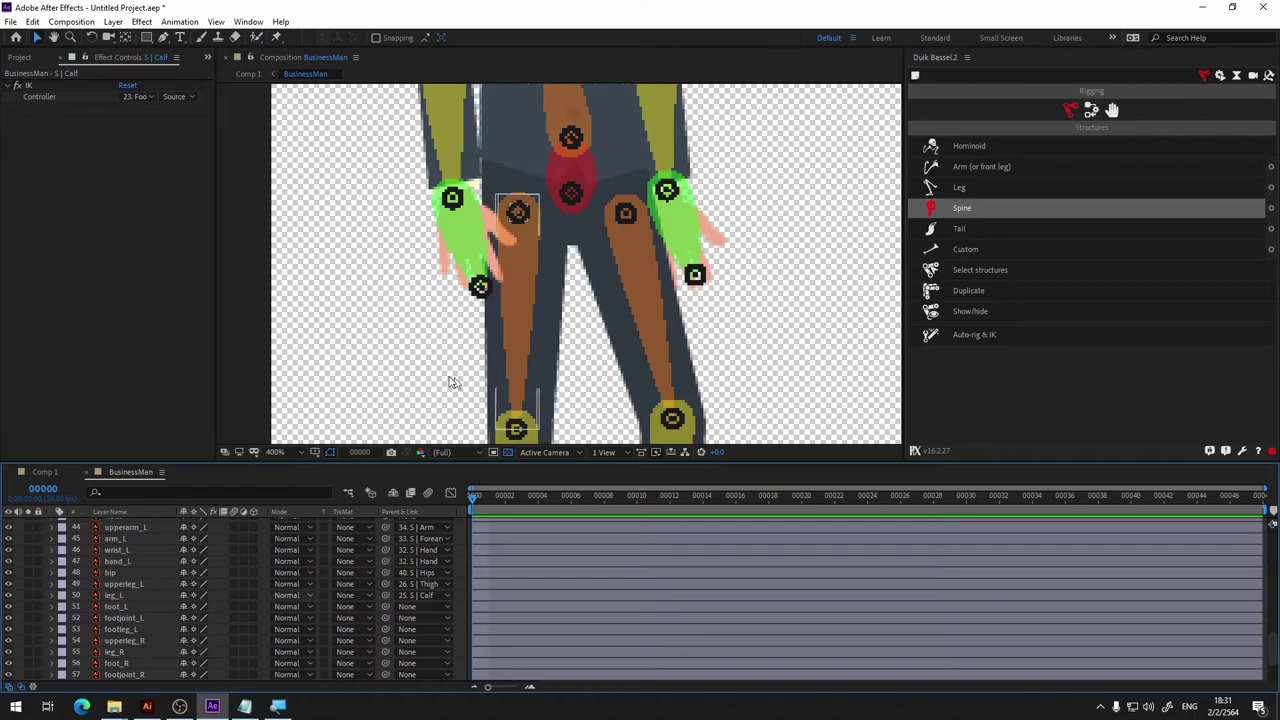
Pan down to the feet and select foot_L and the left tiptoe structure.
{"action": "key", "text": "h"}
{"action": "left_click_drag", "start_coordinate": [404, 407], "coordinate": [408, 166]}
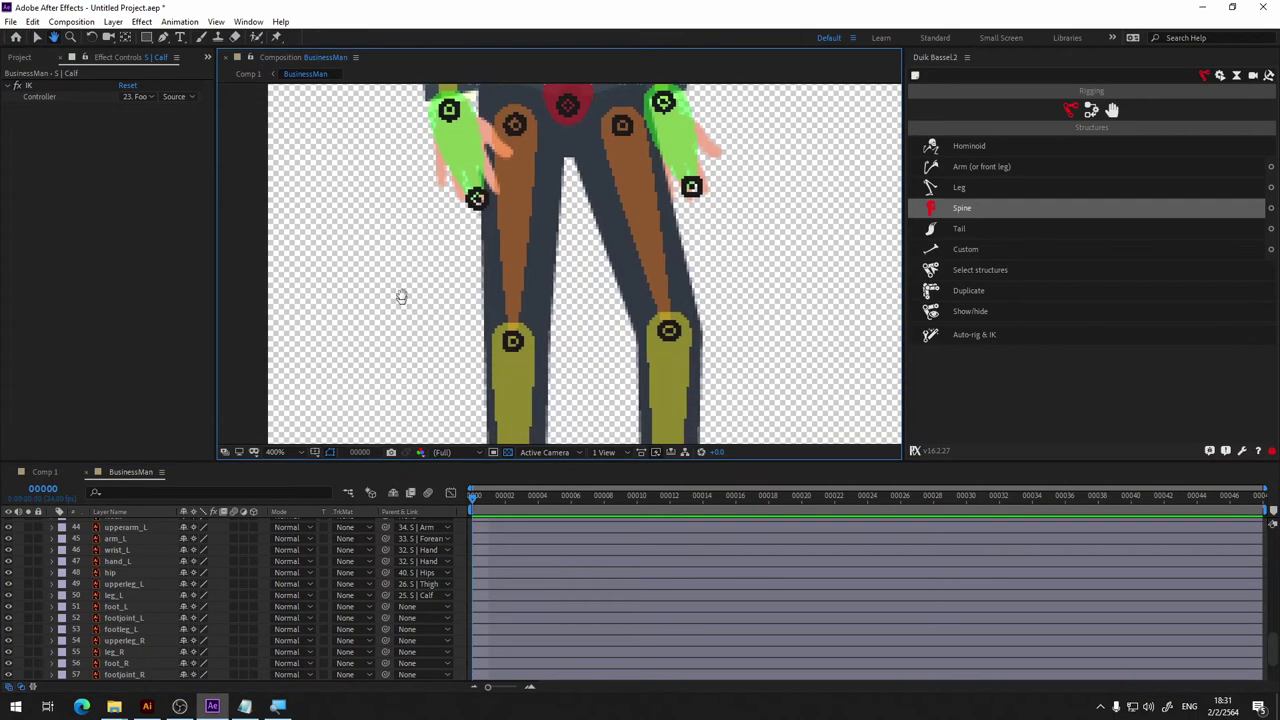
{"action": "key", "text": "v"}
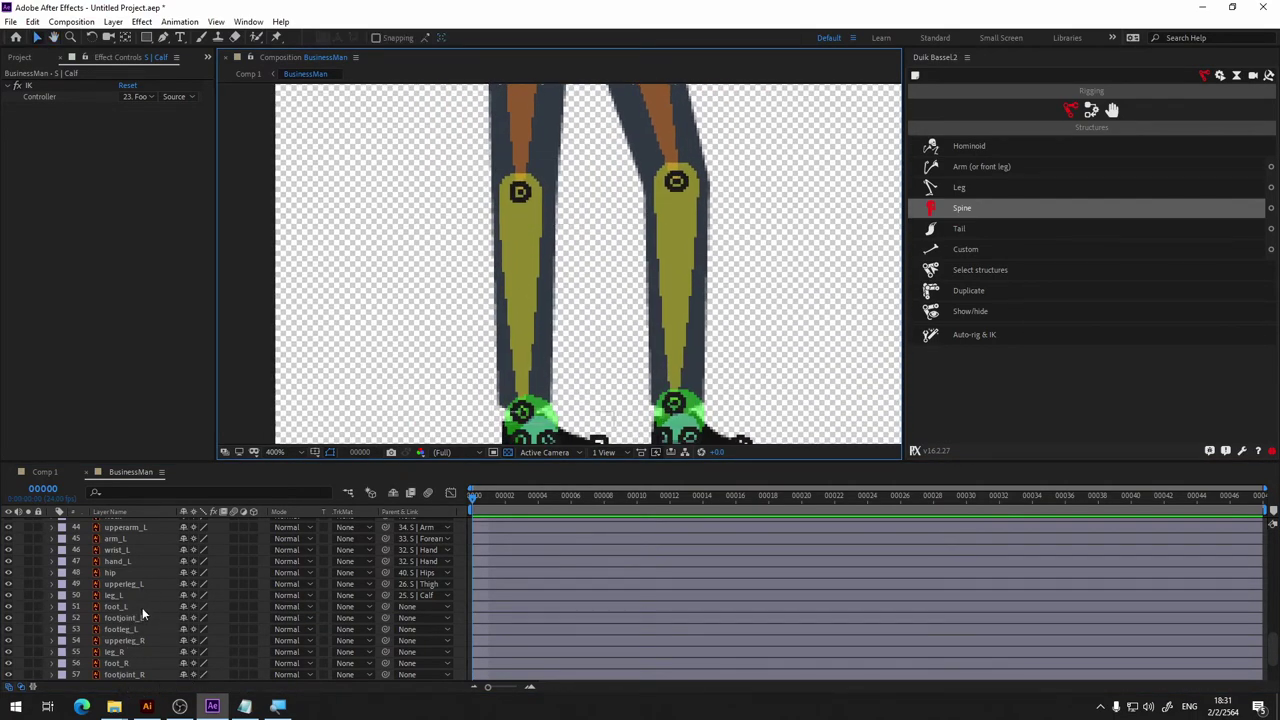
{"action": "left_click", "coordinate": [143, 607]}
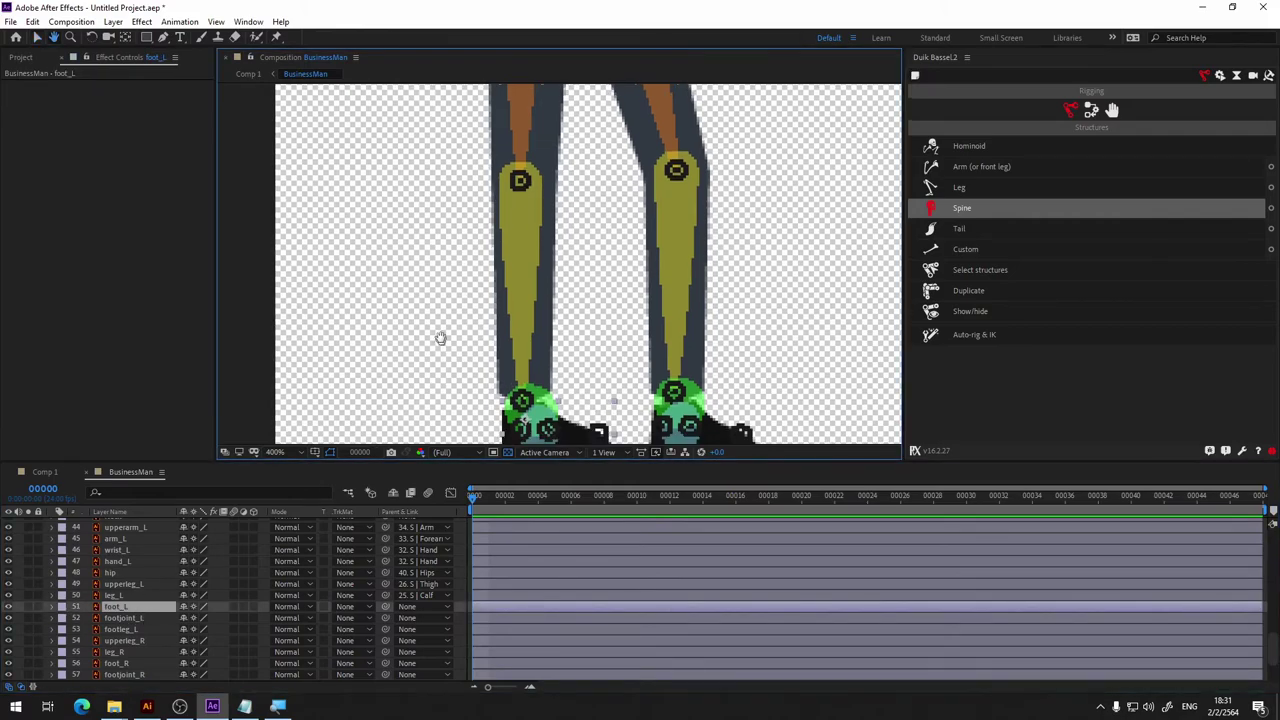
{"action": "left_click_drag", "start_coordinate": [405, 405], "coordinate": [437, 329]}
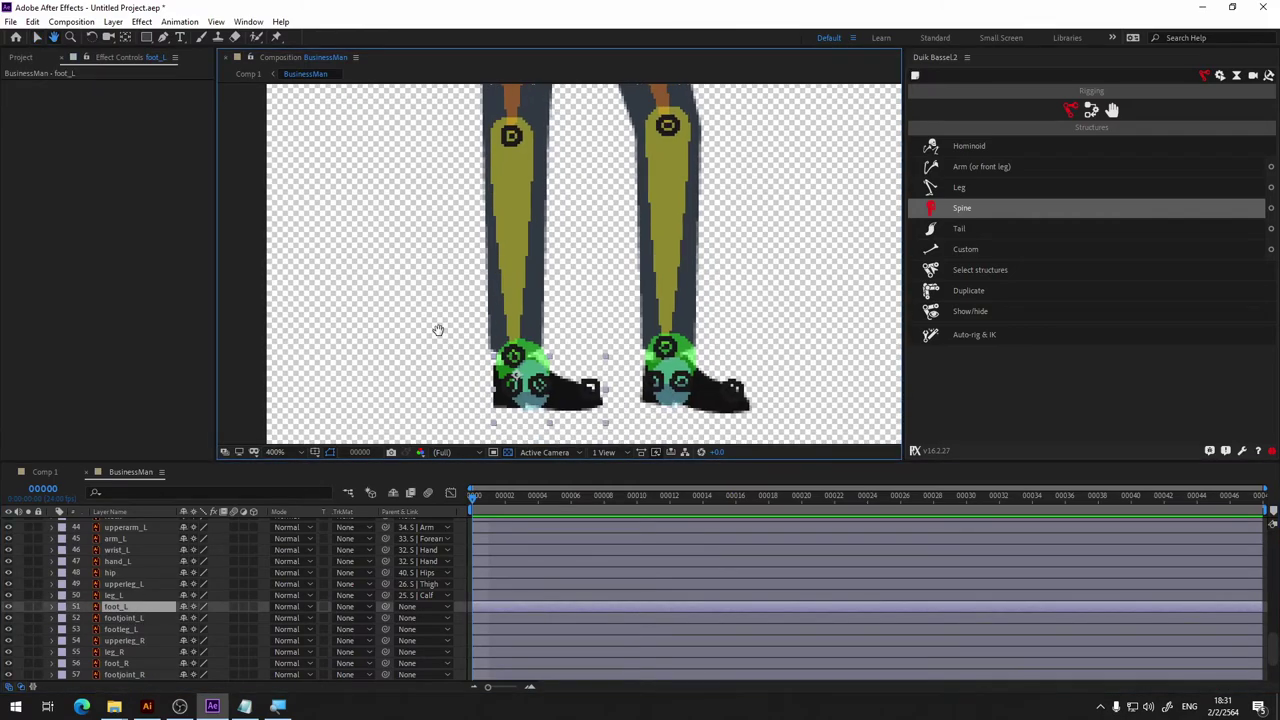
{"action": "left_click", "coordinate": [515, 385]}
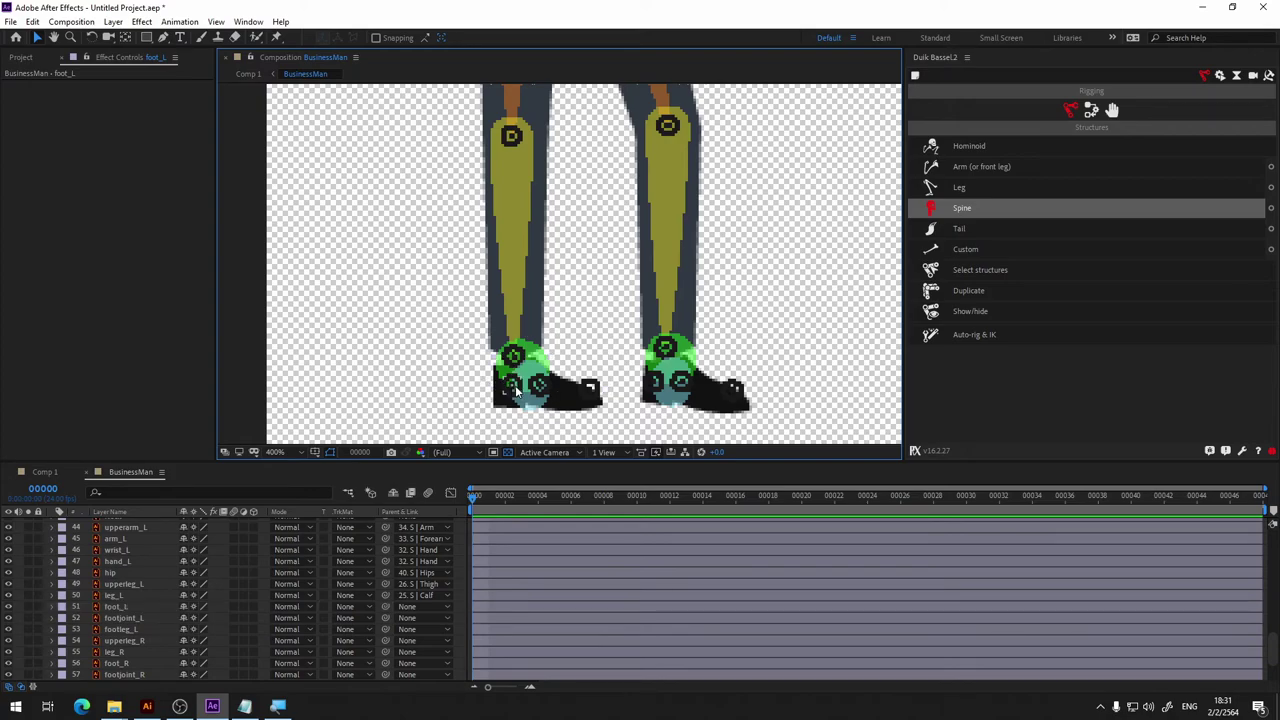
{"action": "left_click", "coordinate": [515, 390]}
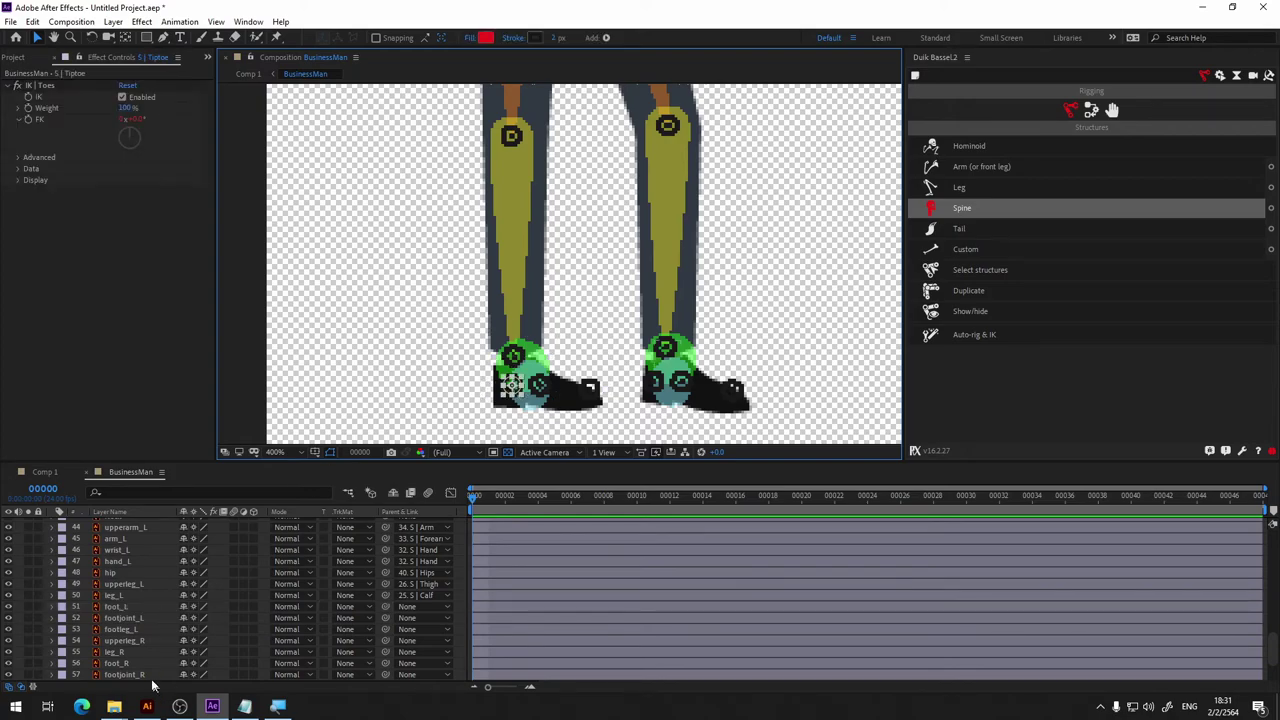
Parent foot_L and footjoint_L to the 20. S | Tiptoe structure.
{"action": "scroll", "coordinate": [143, 633], "scroll_direction": "up", "scroll_amount": 7}
{"action": "scroll", "coordinate": [143, 633], "scroll_direction": "up", "scroll_amount": 2}
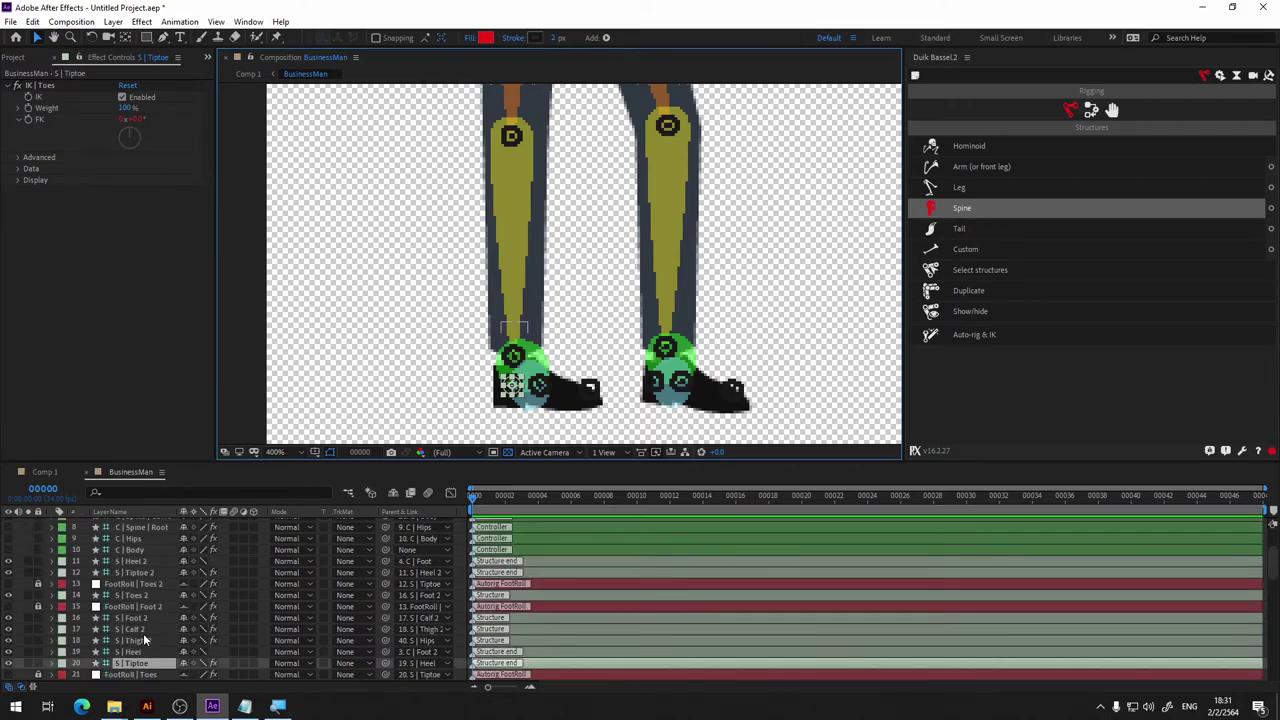
{"action": "scroll", "coordinate": [139, 648], "scroll_direction": "down", "scroll_amount": 4}
{"action": "scroll", "coordinate": [316, 655], "scroll_direction": "down", "scroll_amount": 1}
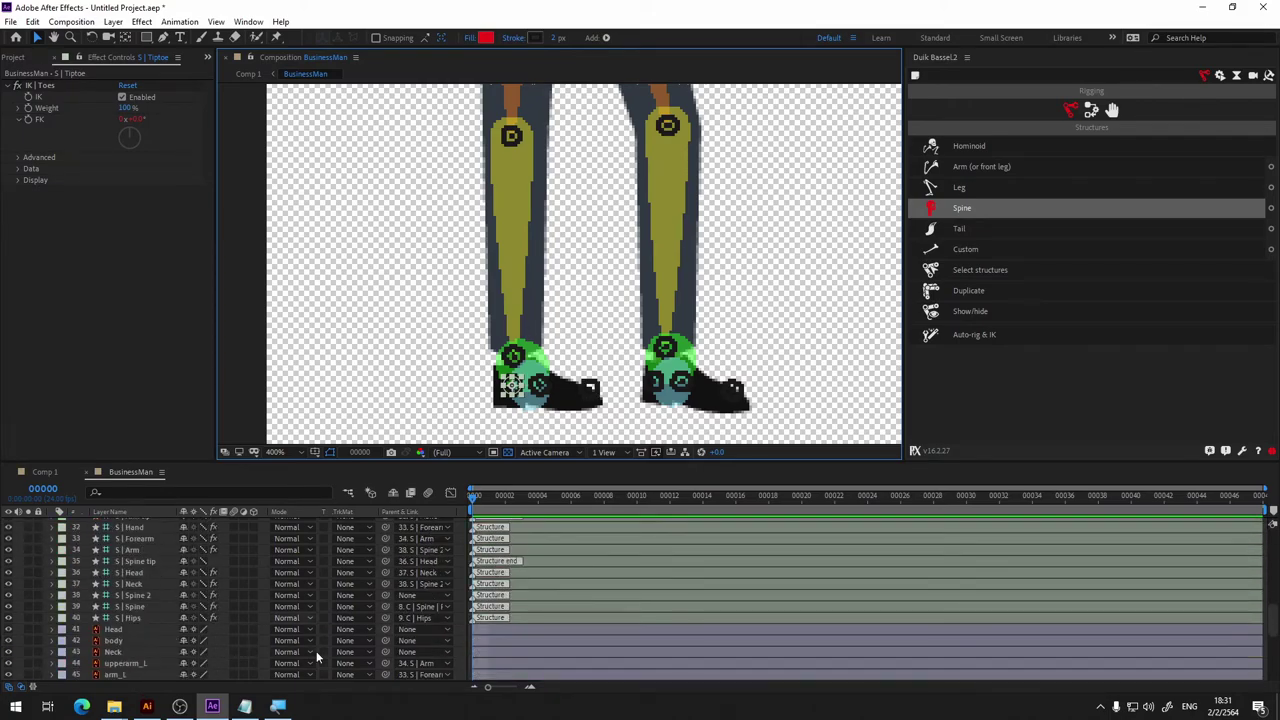
{"action": "scroll", "coordinate": [421, 632], "scroll_direction": "down", "scroll_amount": 5}
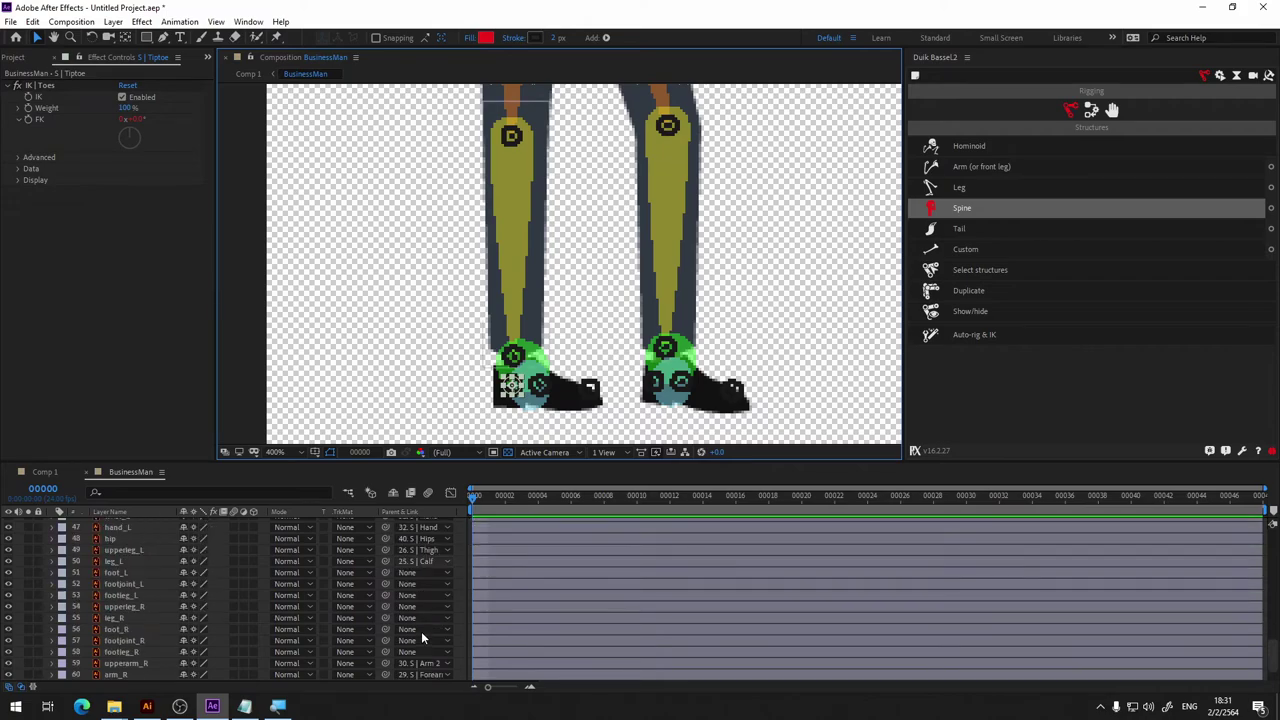
{"action": "left_click", "coordinate": [426, 573]}
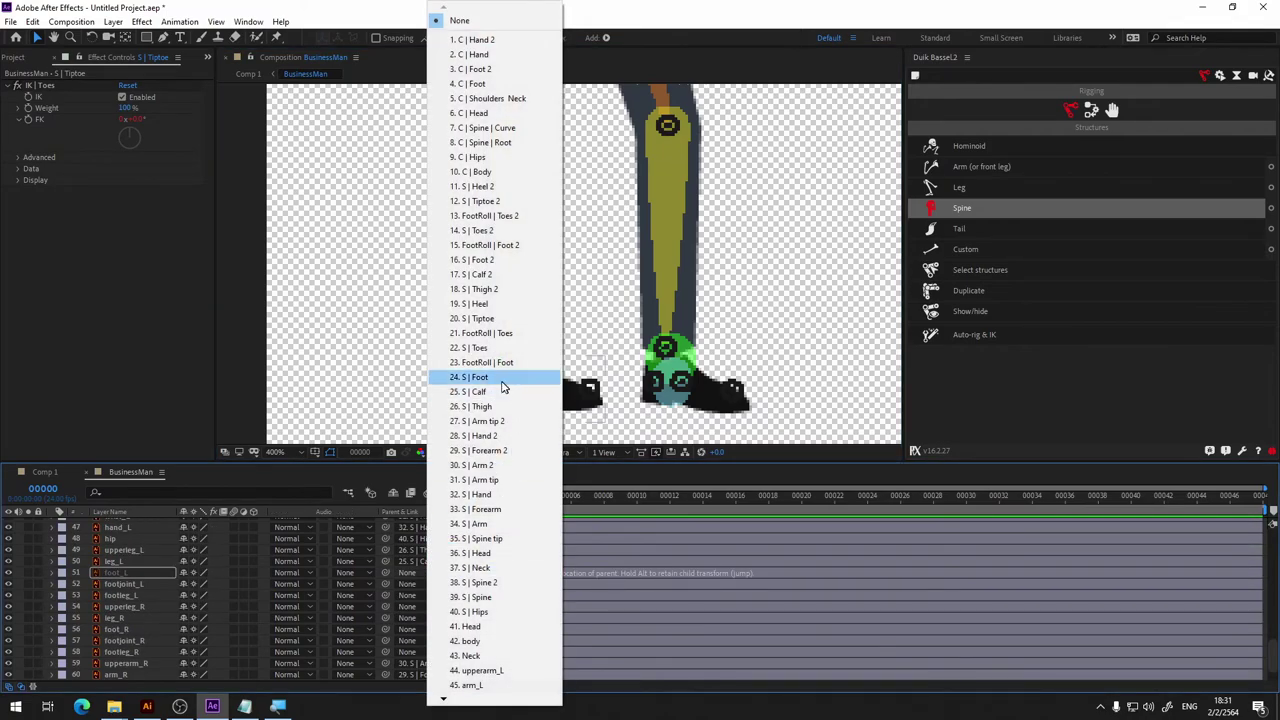
{"action": "left_click", "coordinate": [485, 319]}
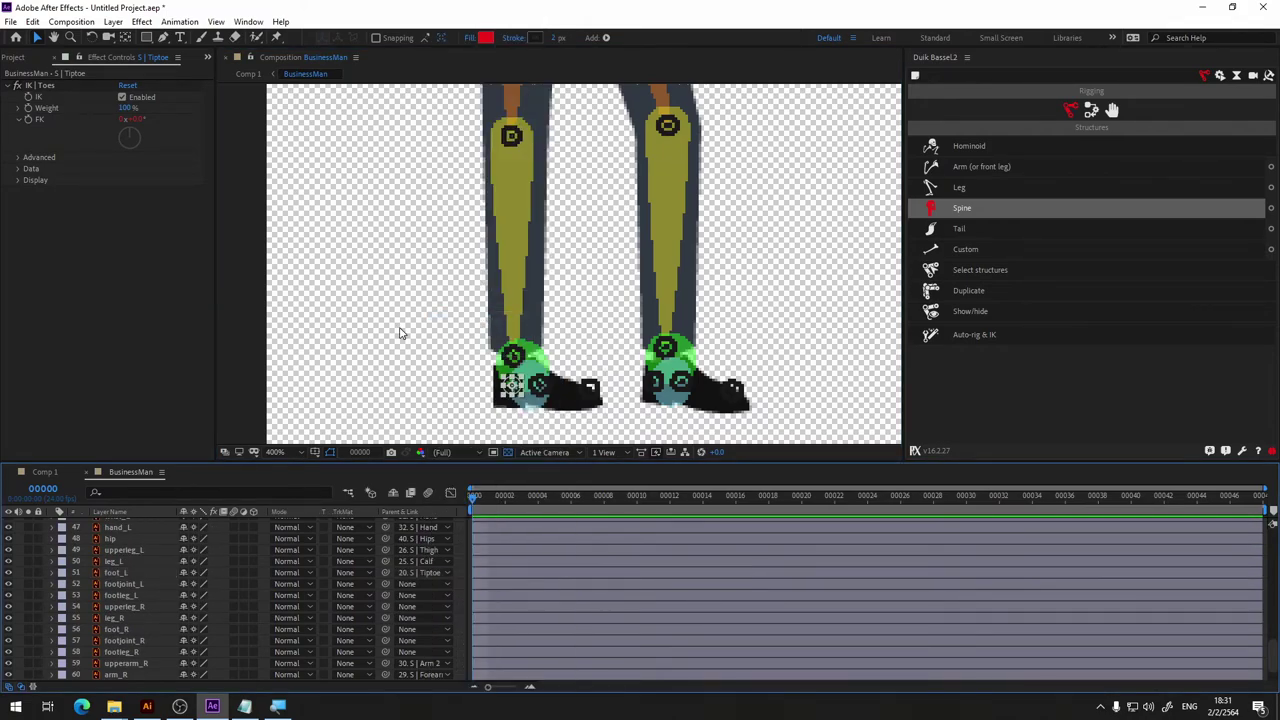
{"action": "left_click", "coordinate": [403, 333]}
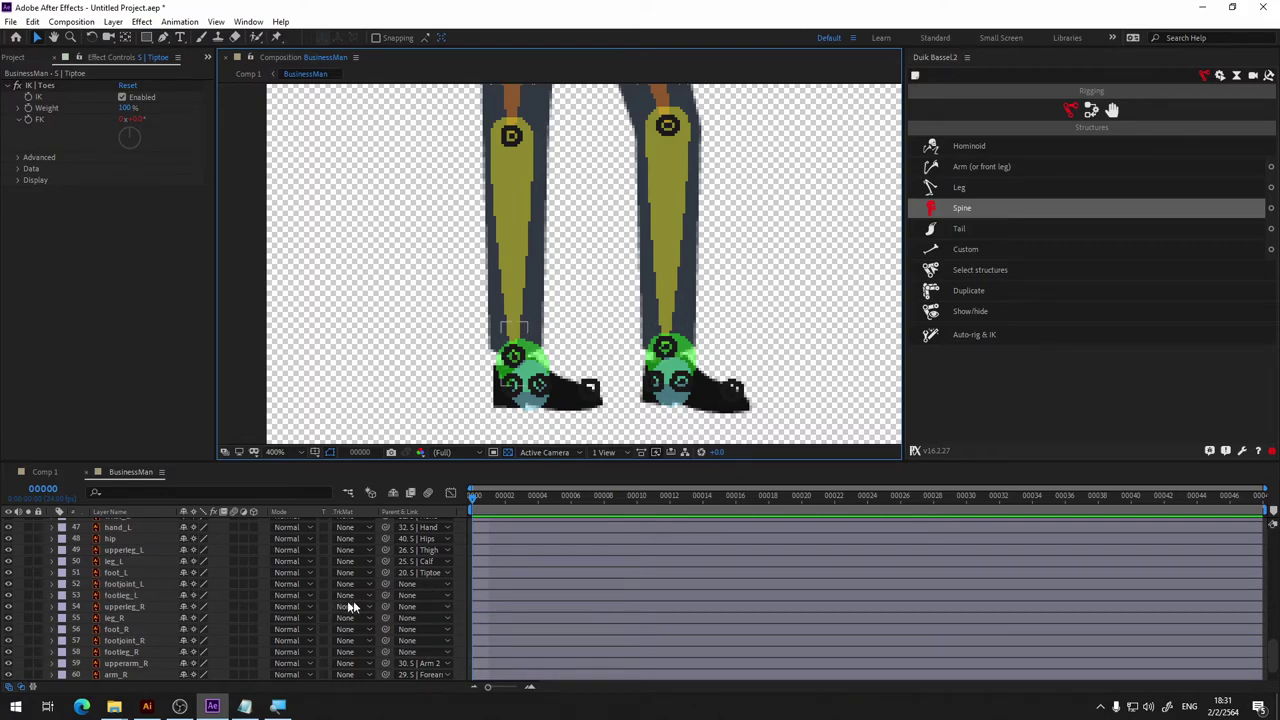
{"action": "left_click", "coordinate": [413, 585]}
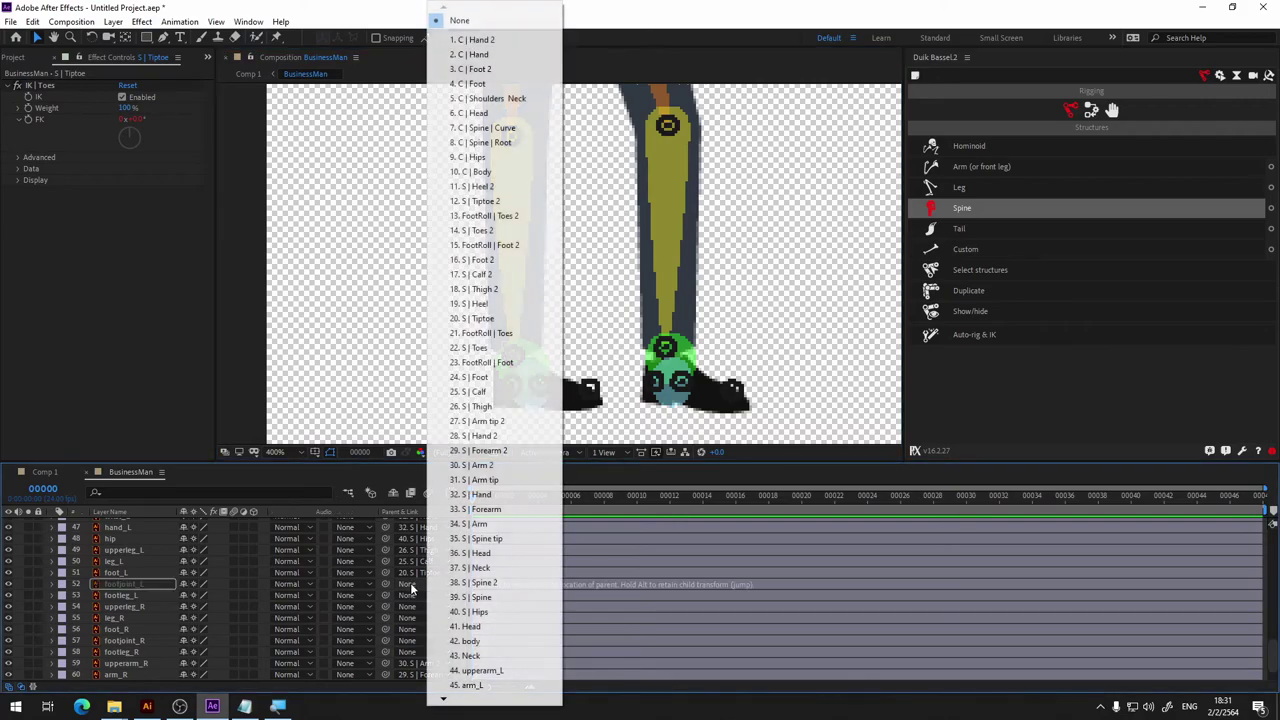
{"action": "left_click", "coordinate": [485, 318]}
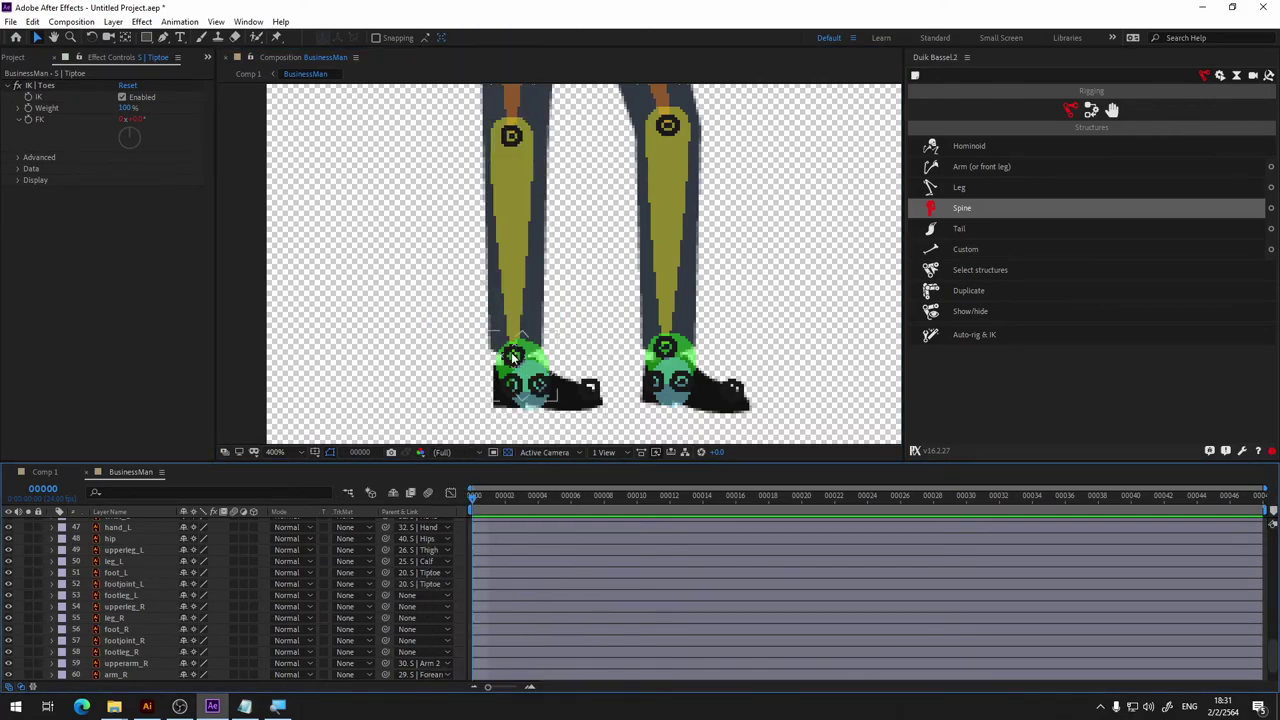
Inspect the left foot controllers and reparent footjoint_L to 24. S | Foot.
{"action": "left_click", "coordinate": [482, 357]}
{"action": "left_click", "coordinate": [516, 357]}
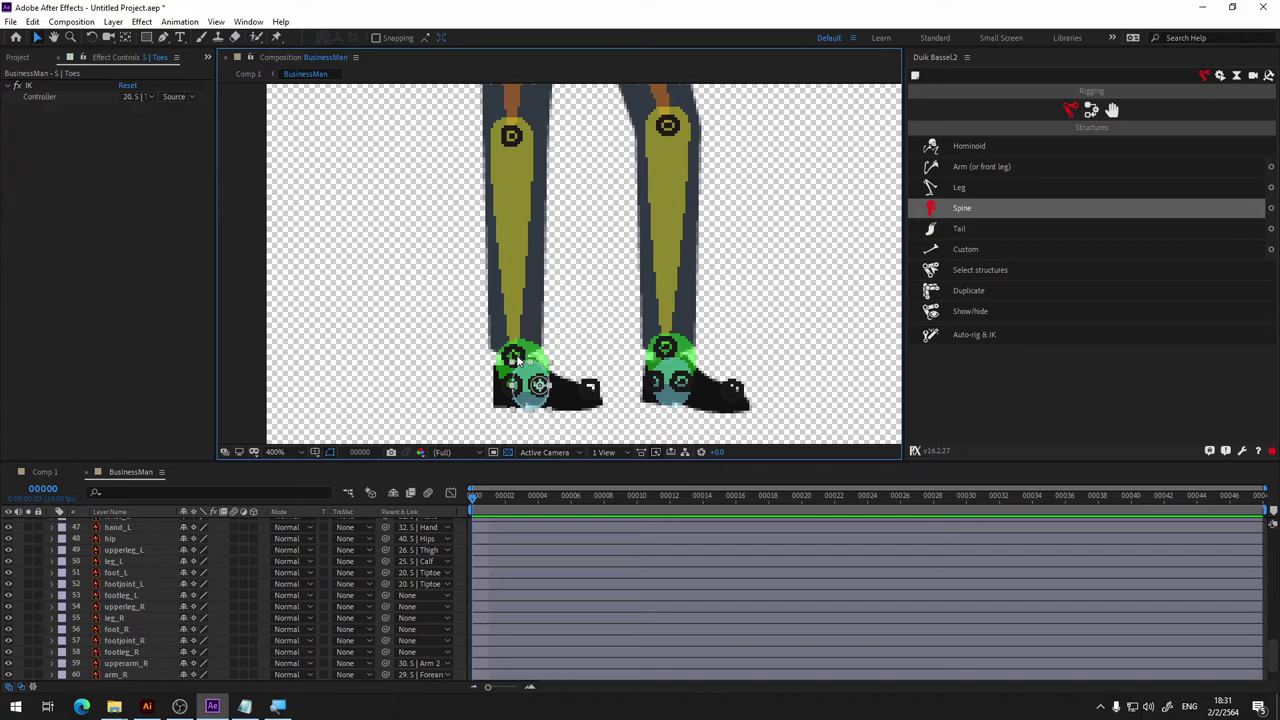
{"action": "left_click", "coordinate": [510, 355]}
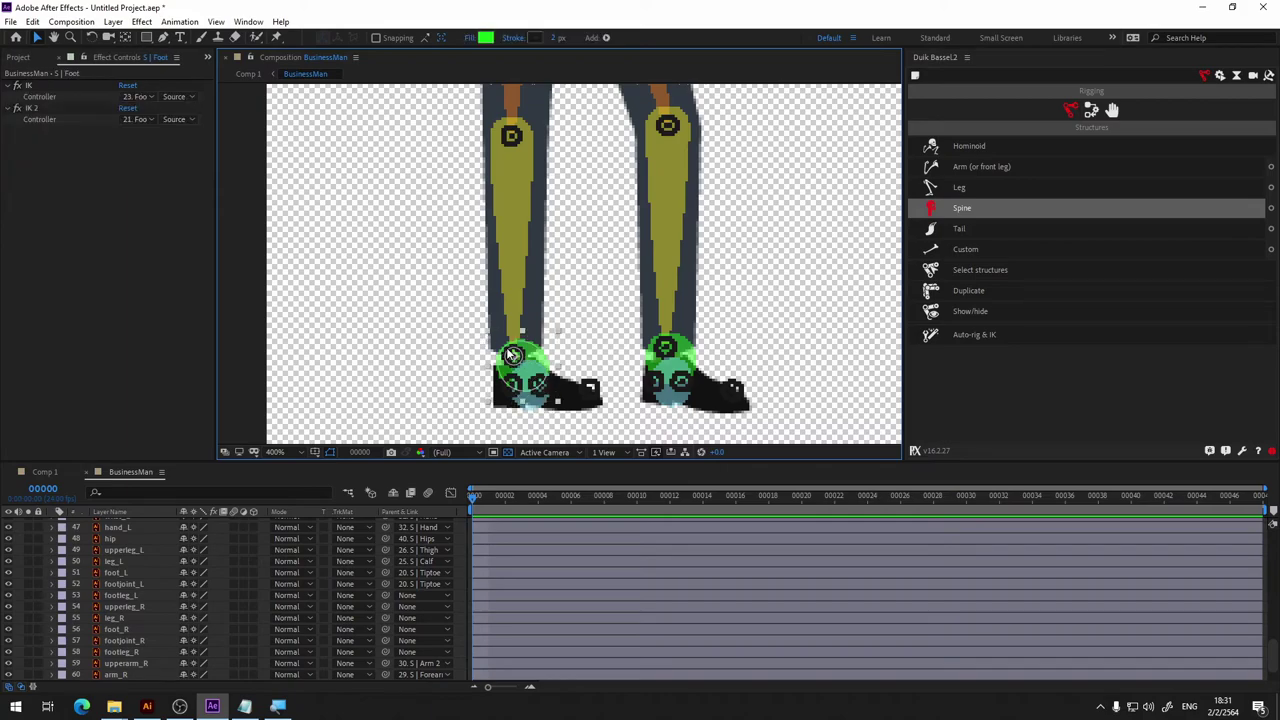
{"action": "scroll", "coordinate": [128, 627], "scroll_direction": "up", "scroll_amount": 10}
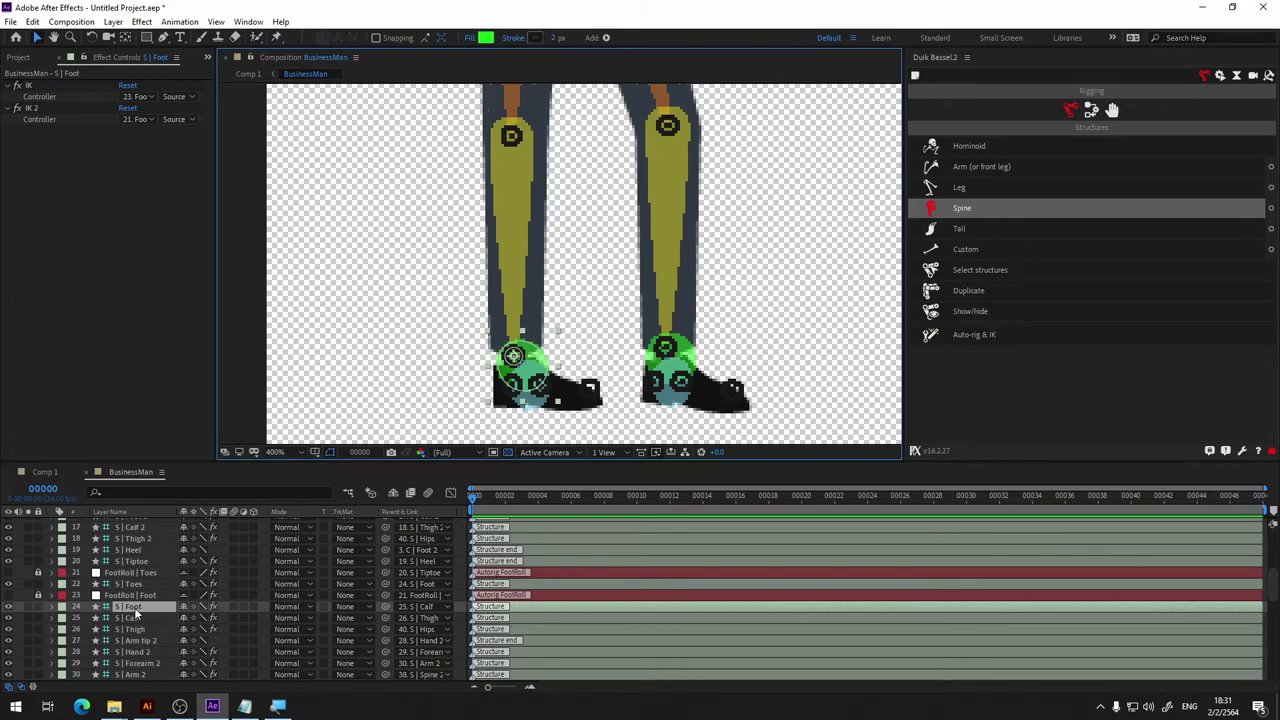
{"action": "scroll", "coordinate": [281, 586], "scroll_direction": "down", "scroll_amount": 3}
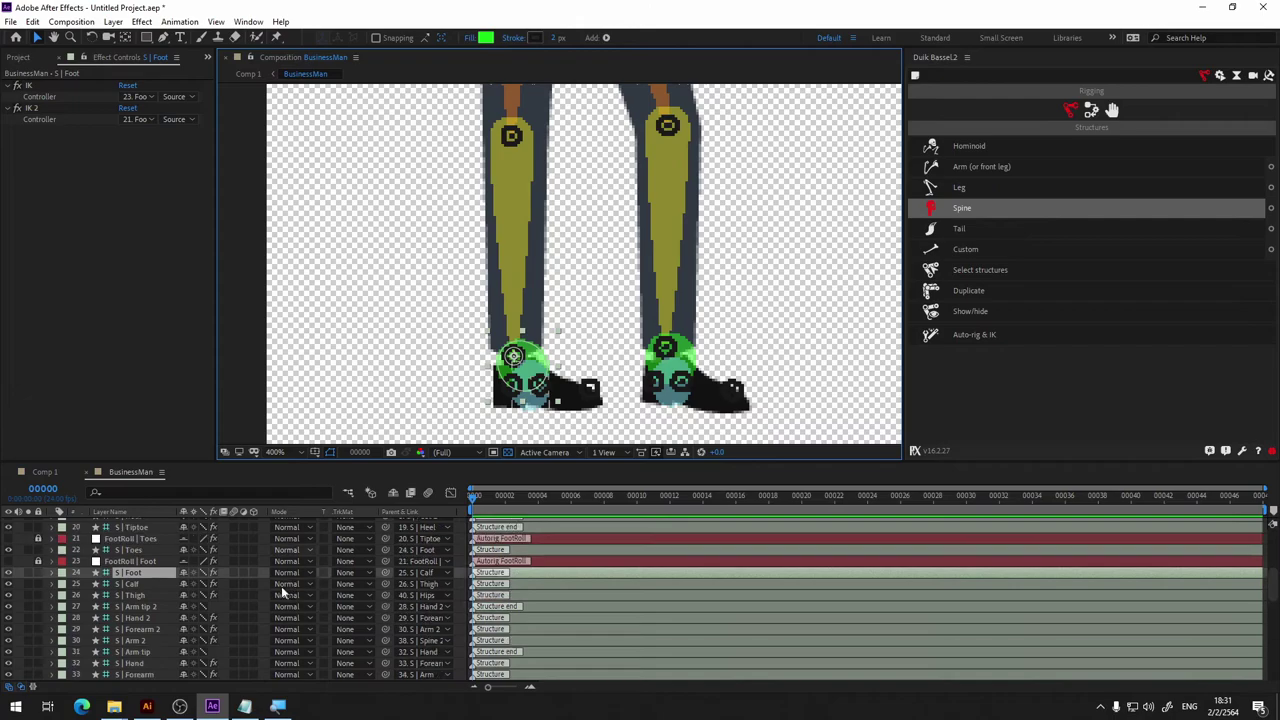
{"action": "scroll", "coordinate": [279, 577], "scroll_direction": "down", "scroll_amount": 3}
{"action": "scroll", "coordinate": [279, 577], "scroll_direction": "down", "scroll_amount": 3}
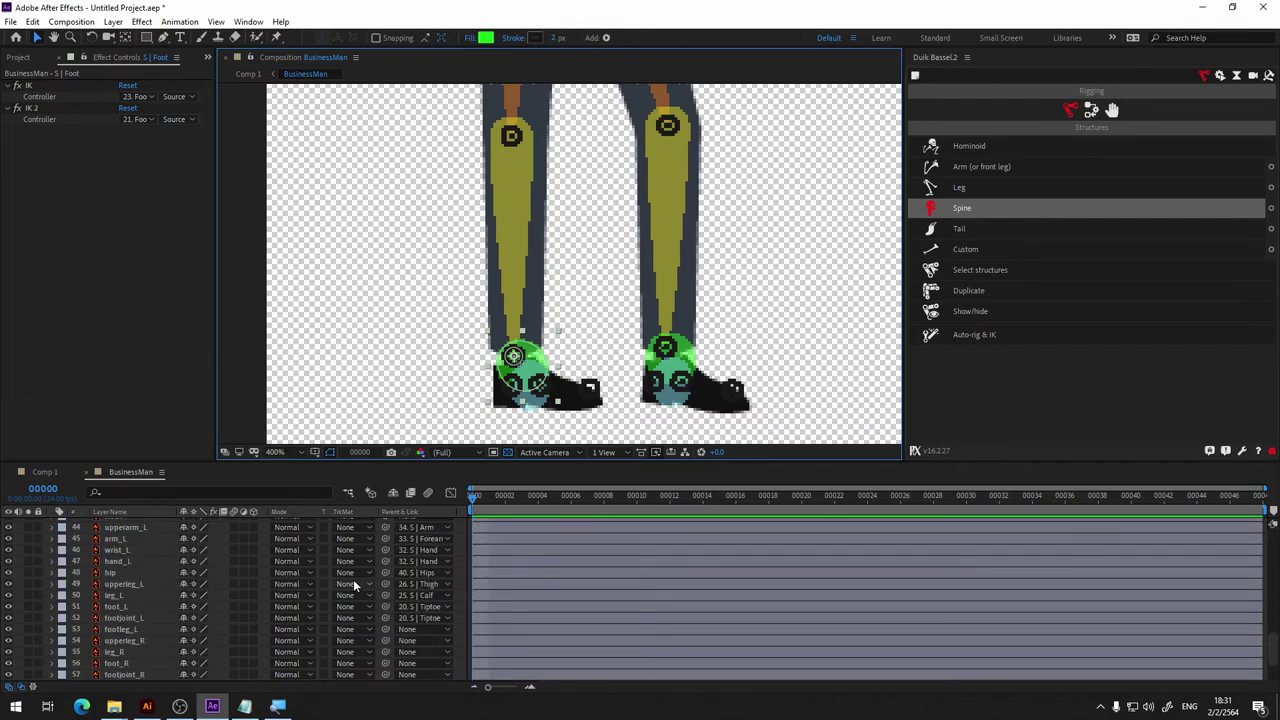
{"action": "left_click", "coordinate": [423, 617]}
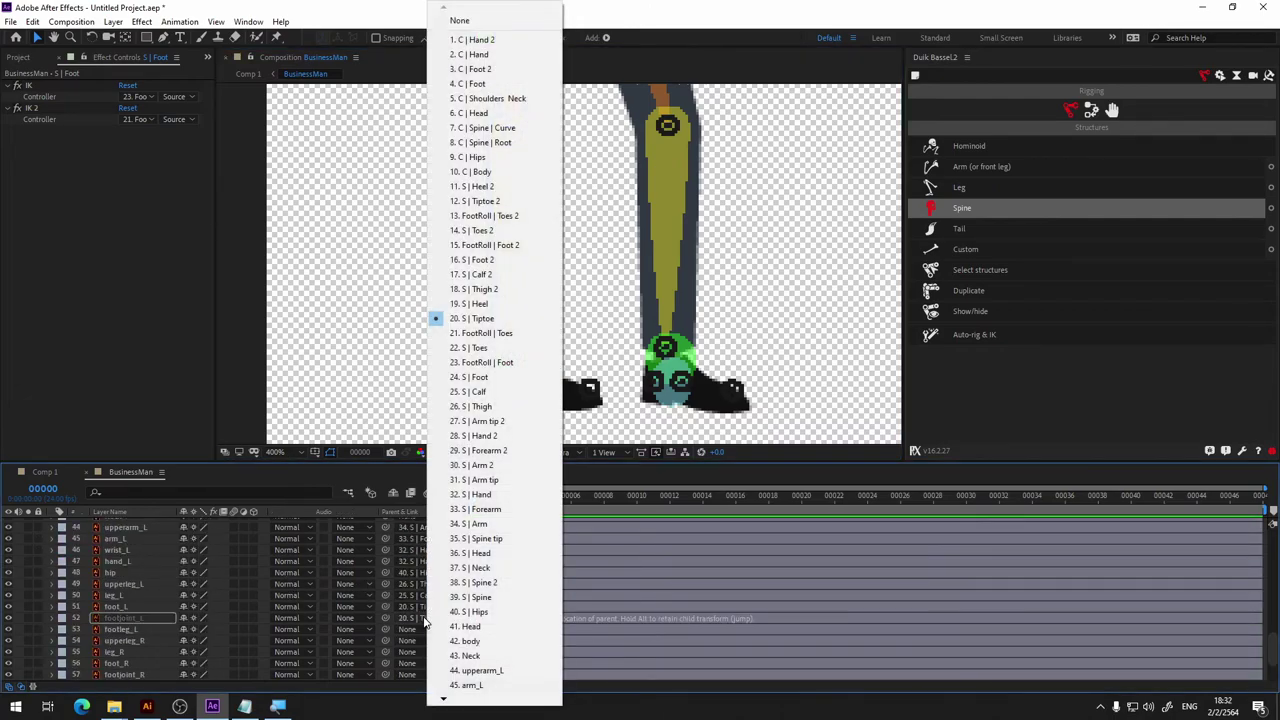
{"action": "left_click", "coordinate": [468, 378]}
{"action": "scroll", "coordinate": [412, 620], "scroll_direction": "down", "scroll_amount": 1}
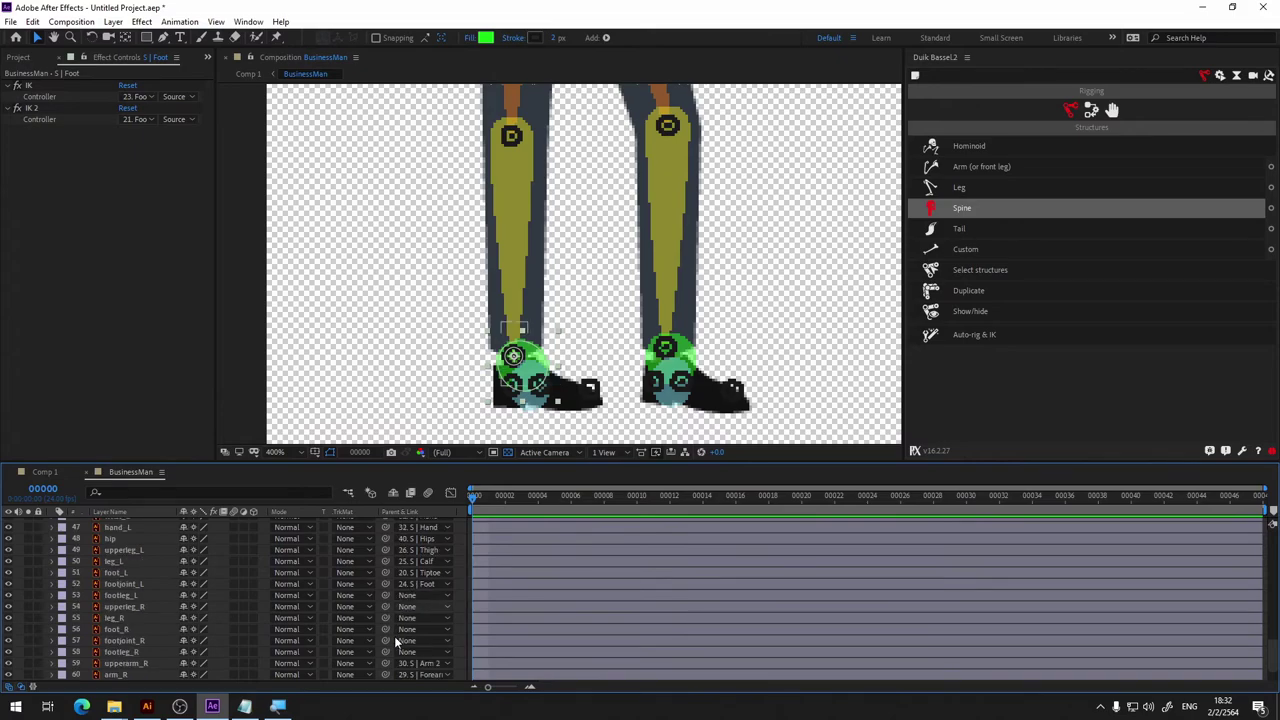
Identify the footleg_L artwork by toggling its visibility off and on.
{"action": "left_click", "coordinate": [119, 596]}
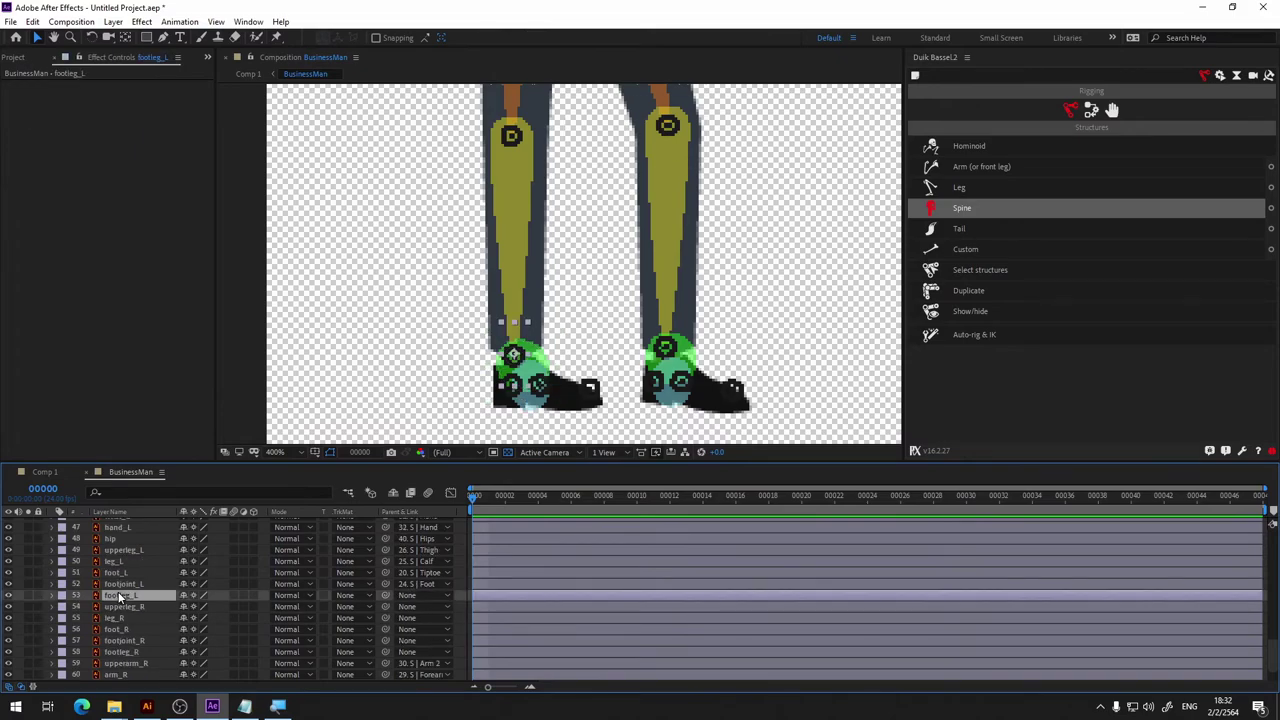
{"action": "left_click", "coordinate": [415, 595]}
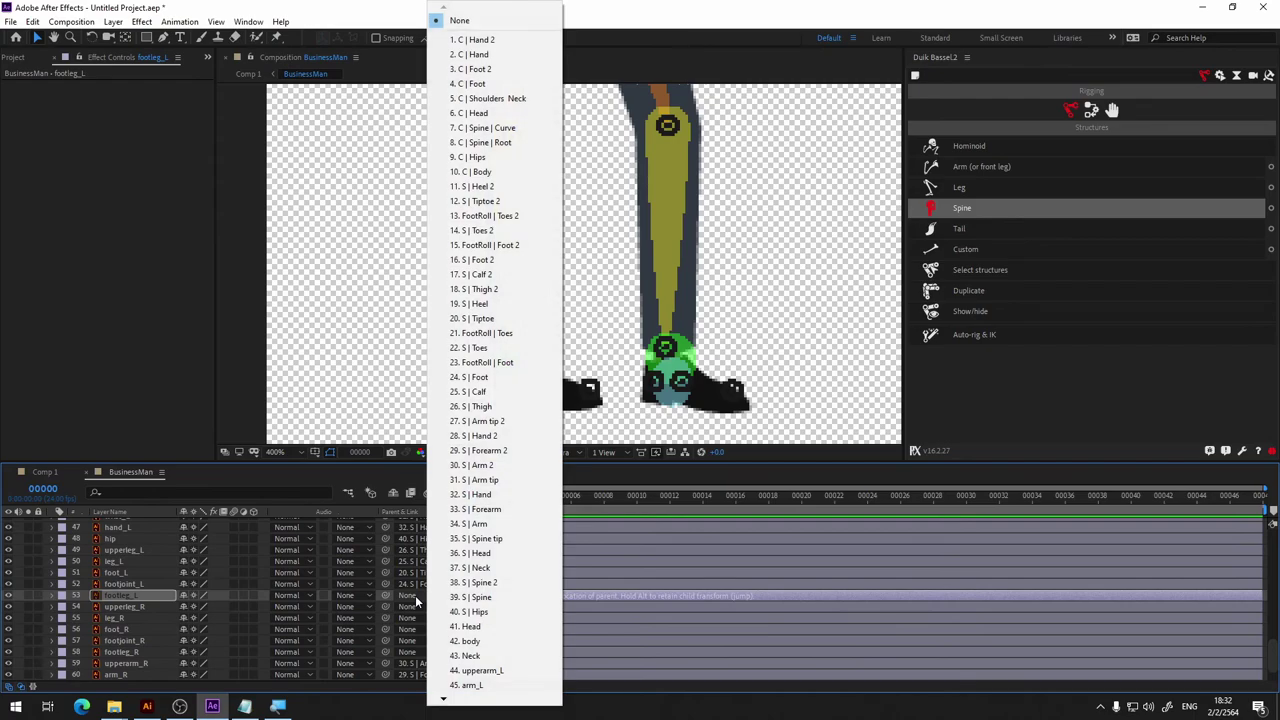
{"action": "left_click", "coordinate": [322, 399]}
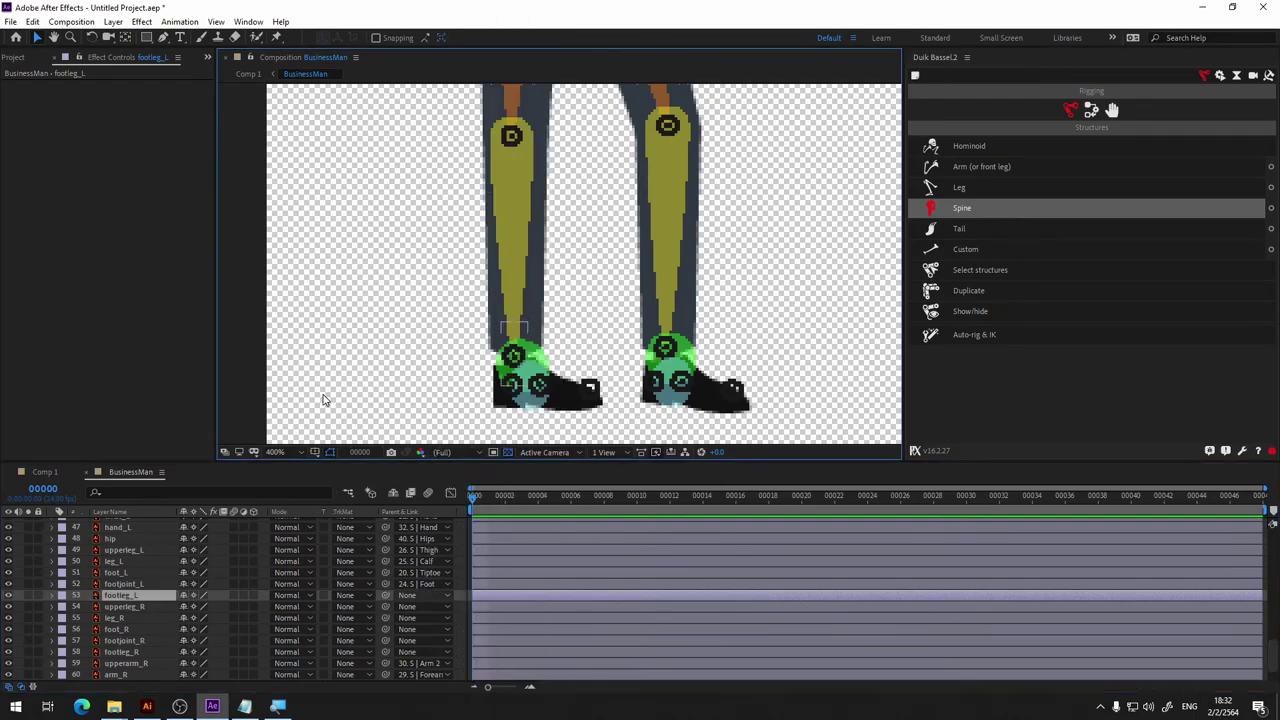
{"action": "left_click", "coordinate": [124, 596]}
{"action": "left_click", "coordinate": [8, 596]}
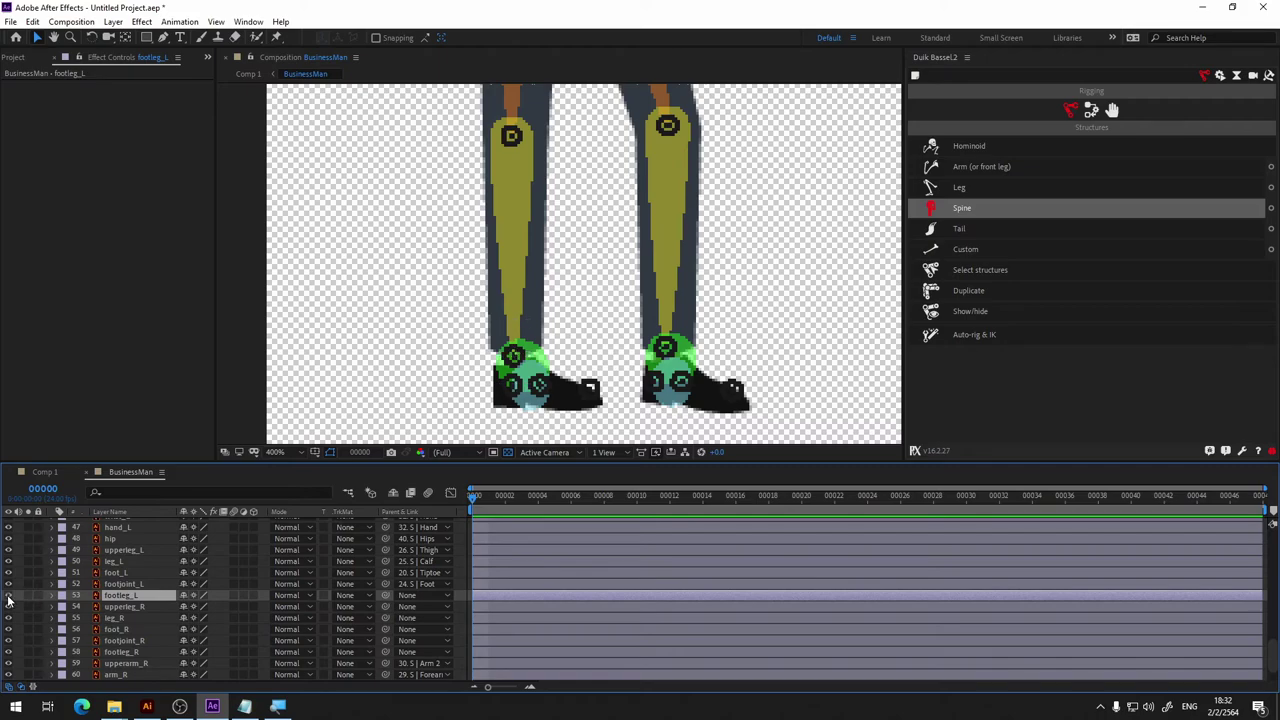
{"action": "left_click", "coordinate": [8, 597]}
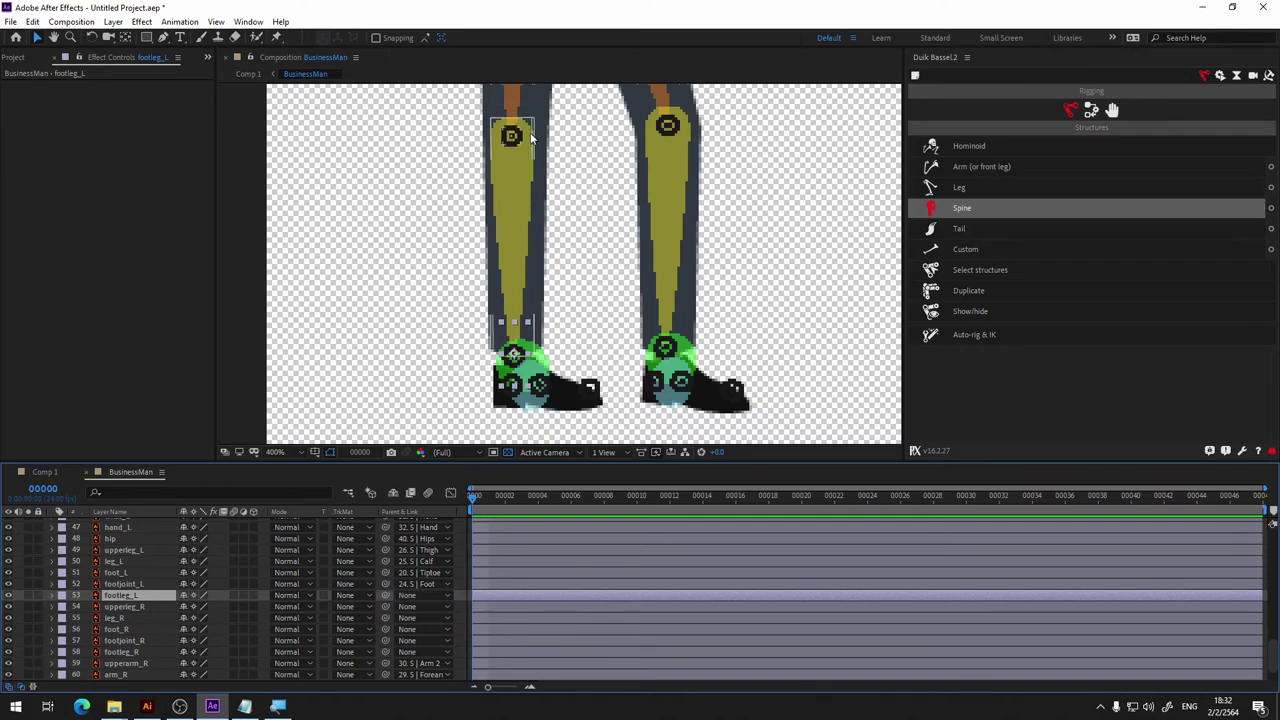
Parent footleg_L to the 50. leg_L layer.
{"action": "left_click", "coordinate": [554, 234]}
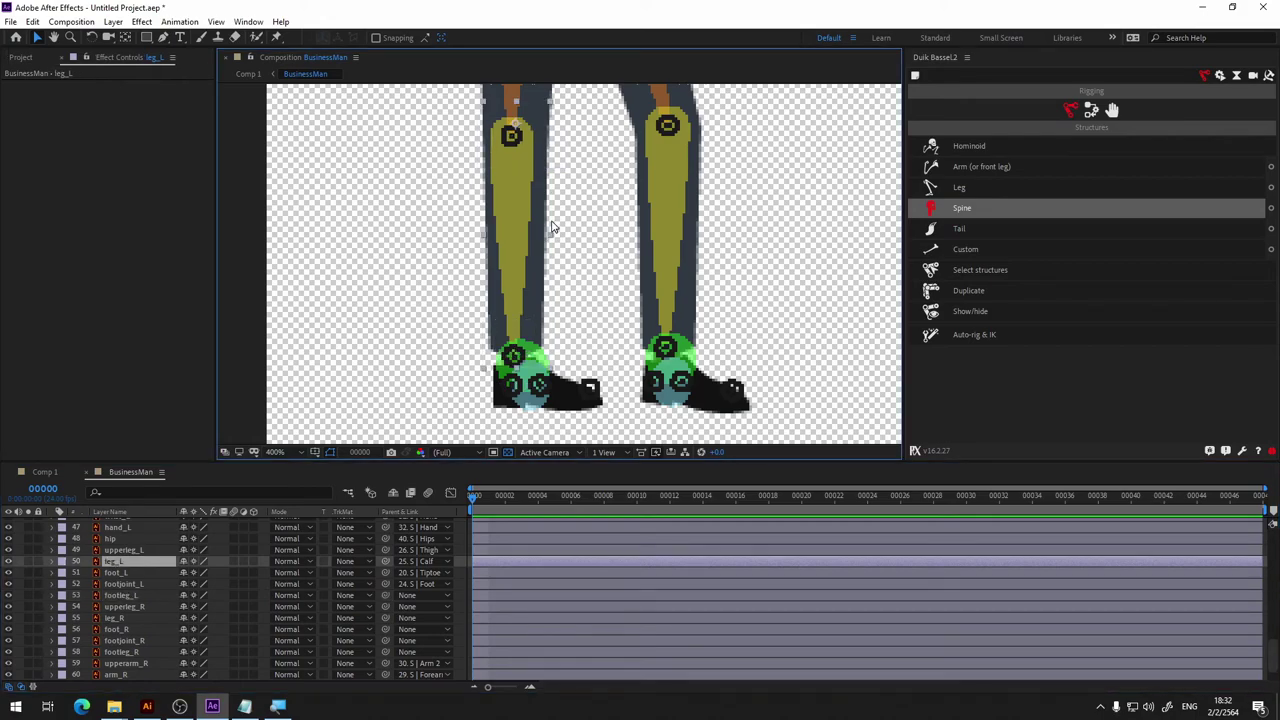
{"action": "left_click", "coordinate": [418, 597]}
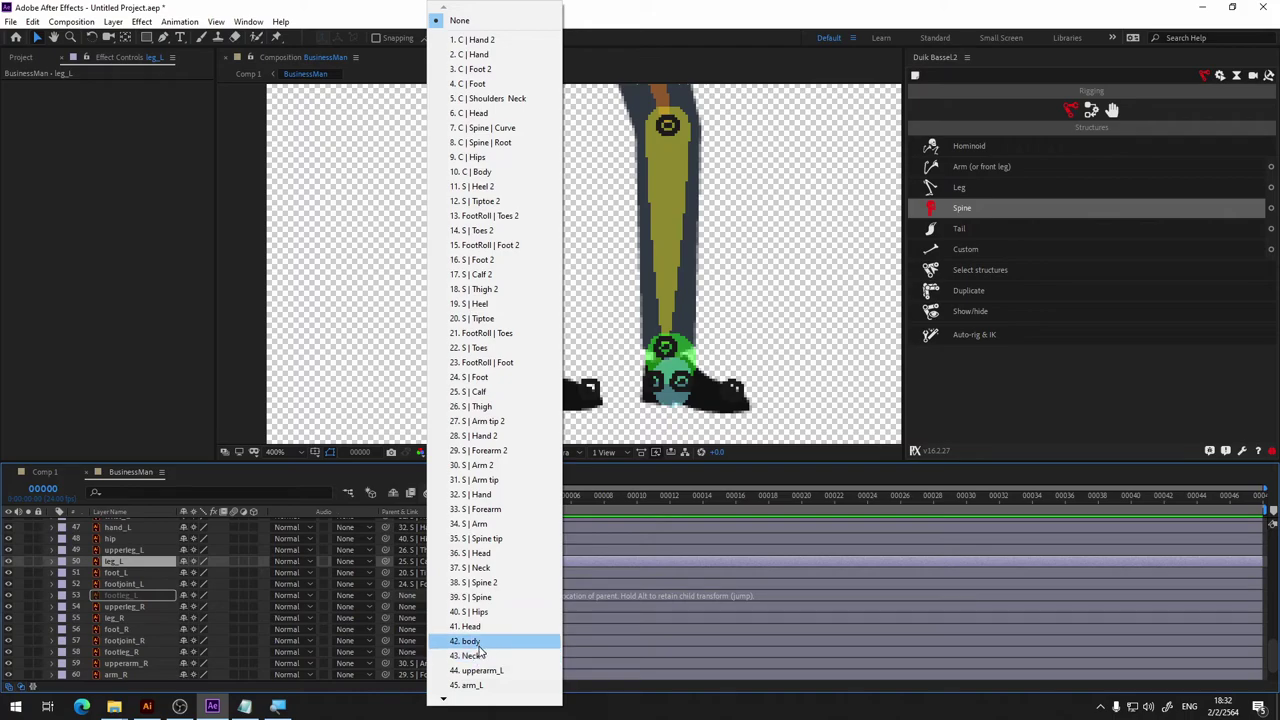
{"action": "mouse_move", "coordinate": [445, 699]}
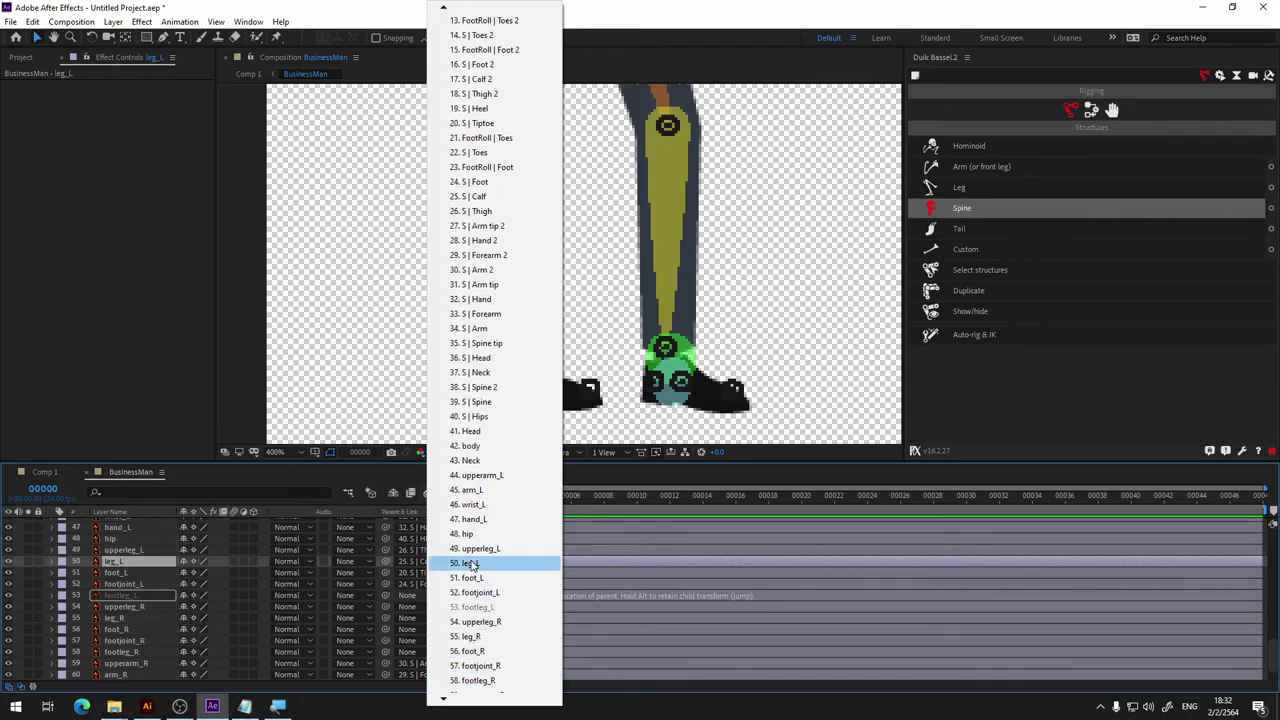
{"action": "left_click", "coordinate": [472, 565]}
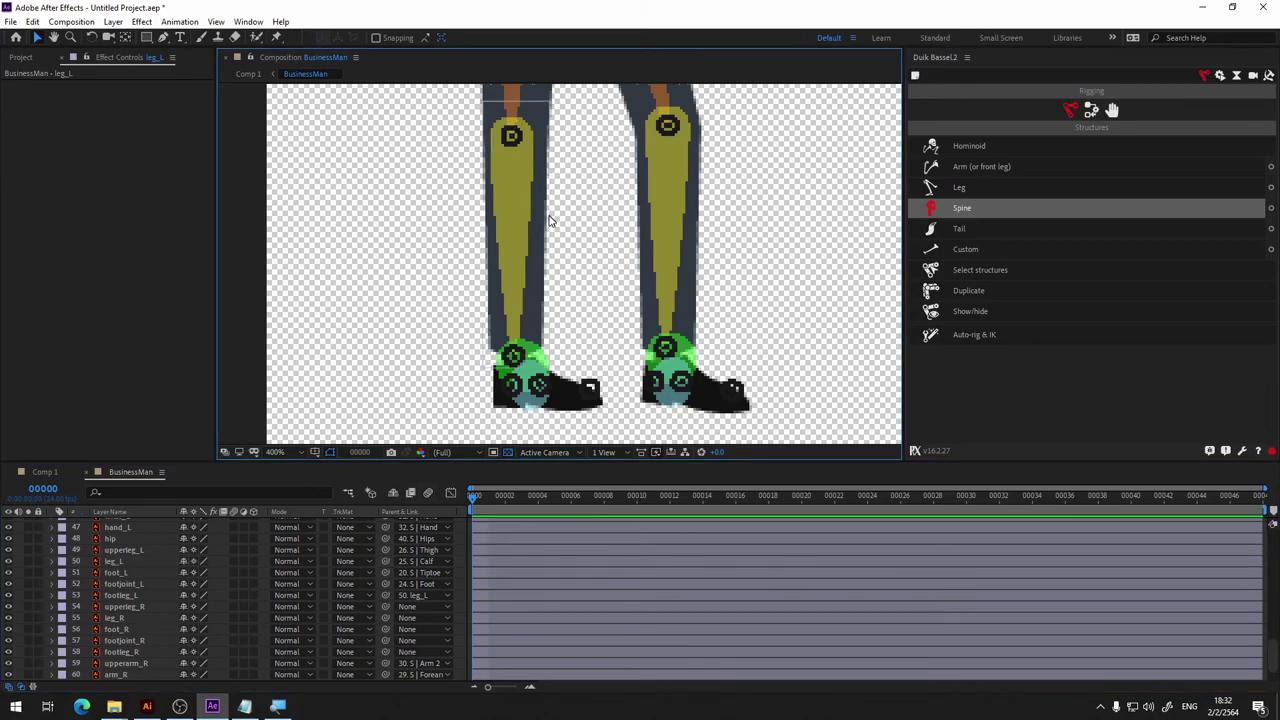
{"action": "left_click", "coordinate": [421, 607]}
{"action": "left_click", "coordinate": [123, 610]}
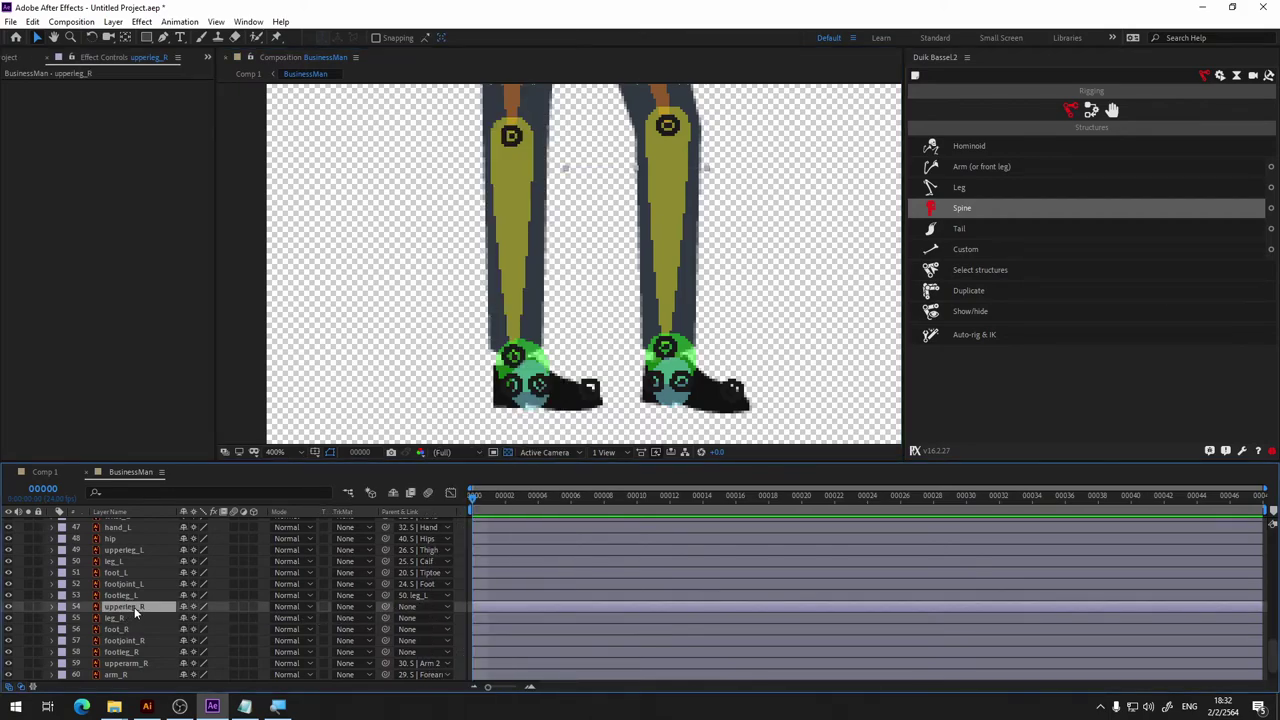
Parent the upperleg_R layer to the 18. S | Thigh 2 controller.
{"action": "left_click", "coordinate": [846, 194]}
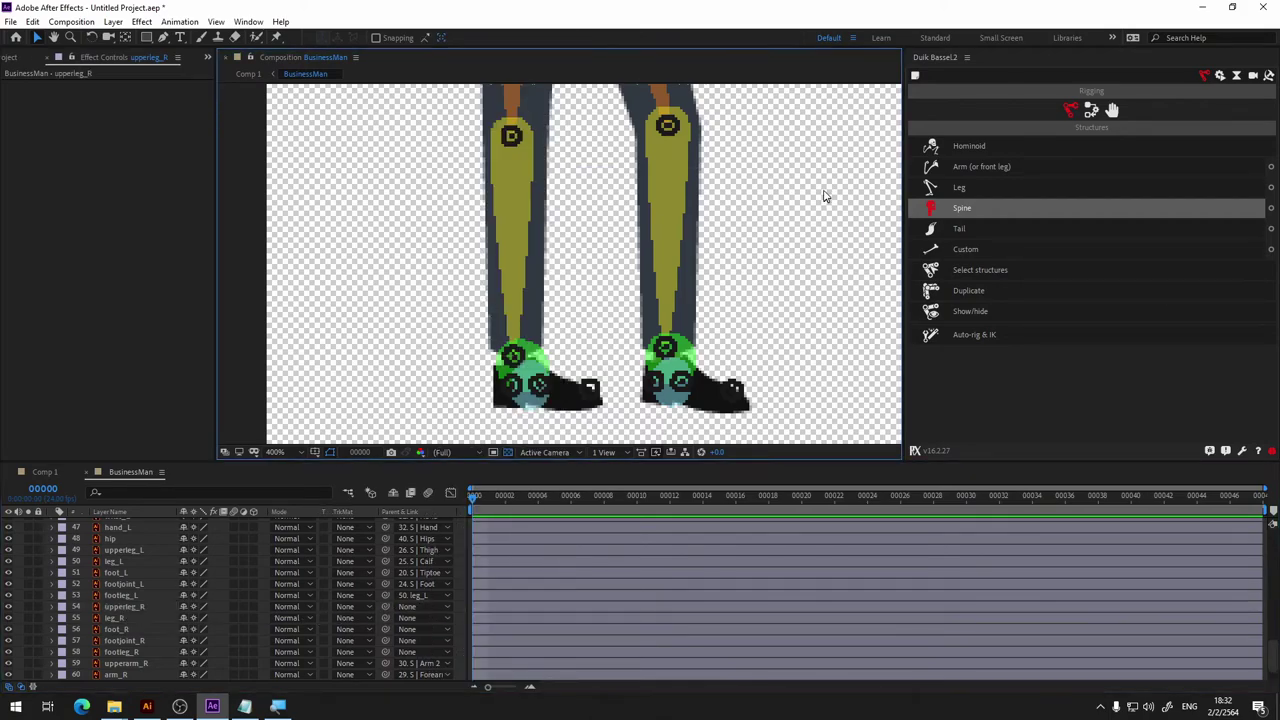
{"action": "left_click_drag", "start_coordinate": [823, 194], "coordinate": [786, 453]}
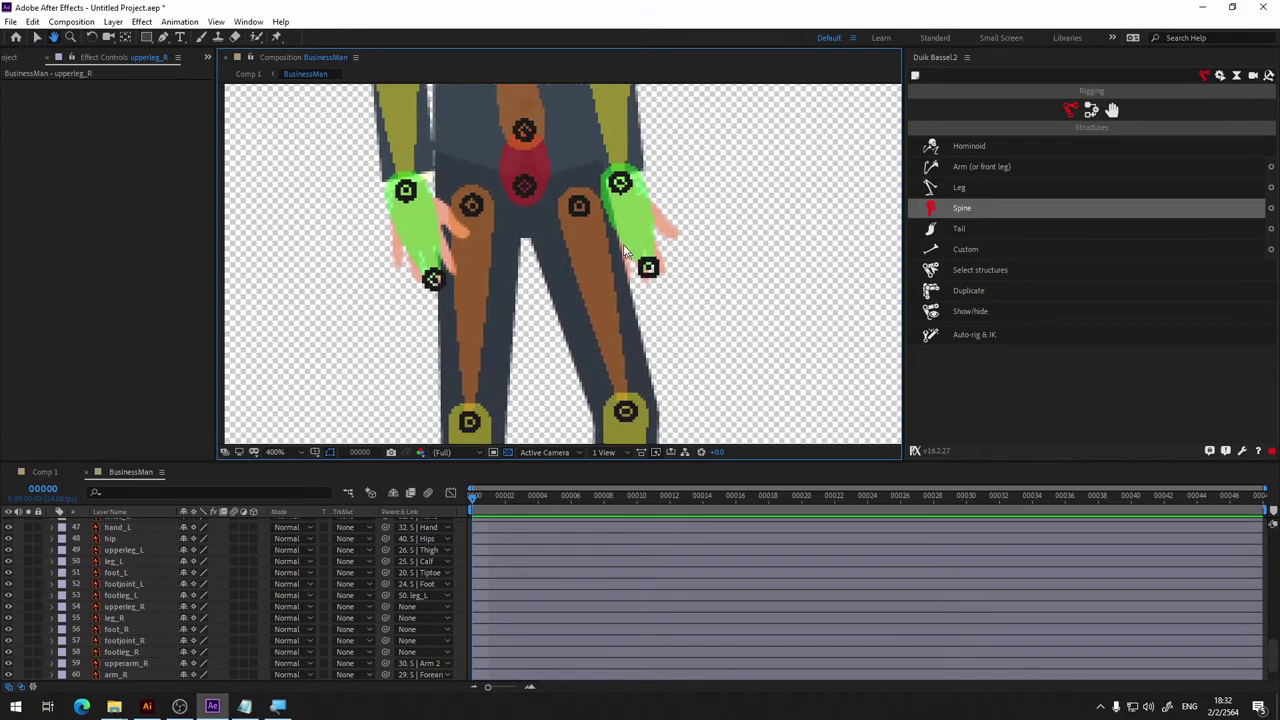
{"action": "left_click", "coordinate": [578, 206]}
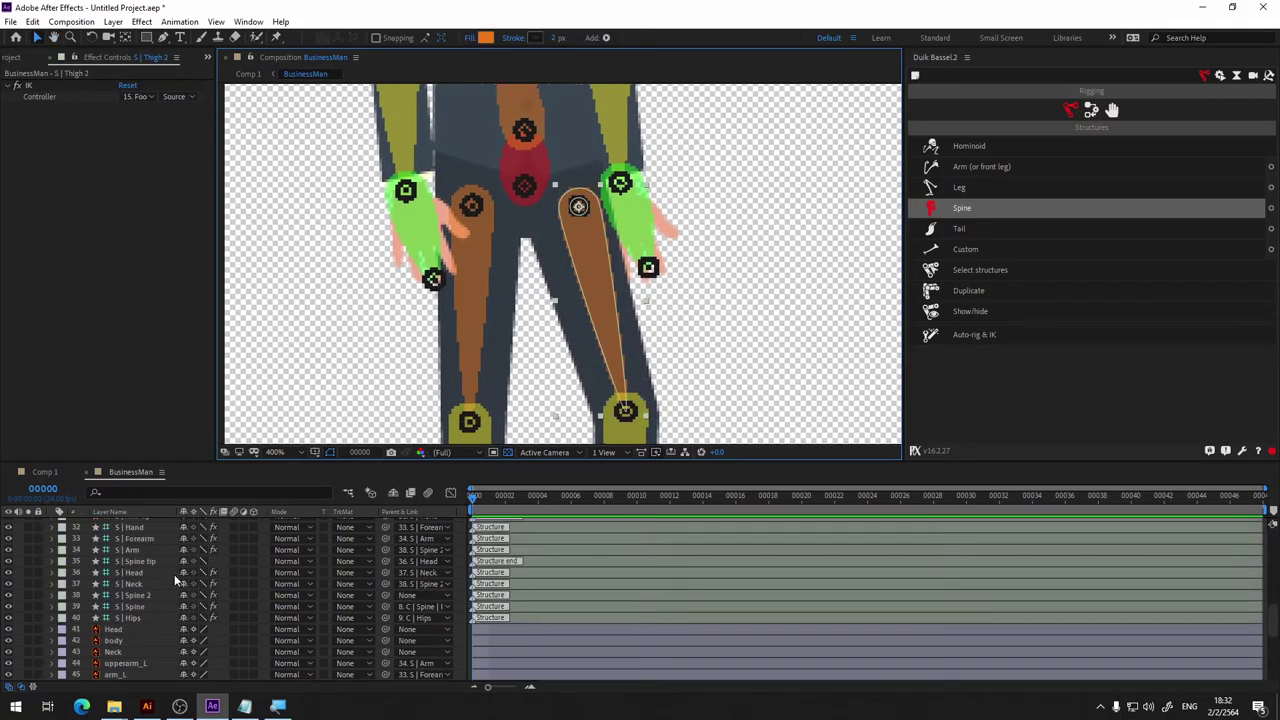
{"action": "scroll", "coordinate": [171, 576], "scroll_direction": "down", "scroll_amount": 10}
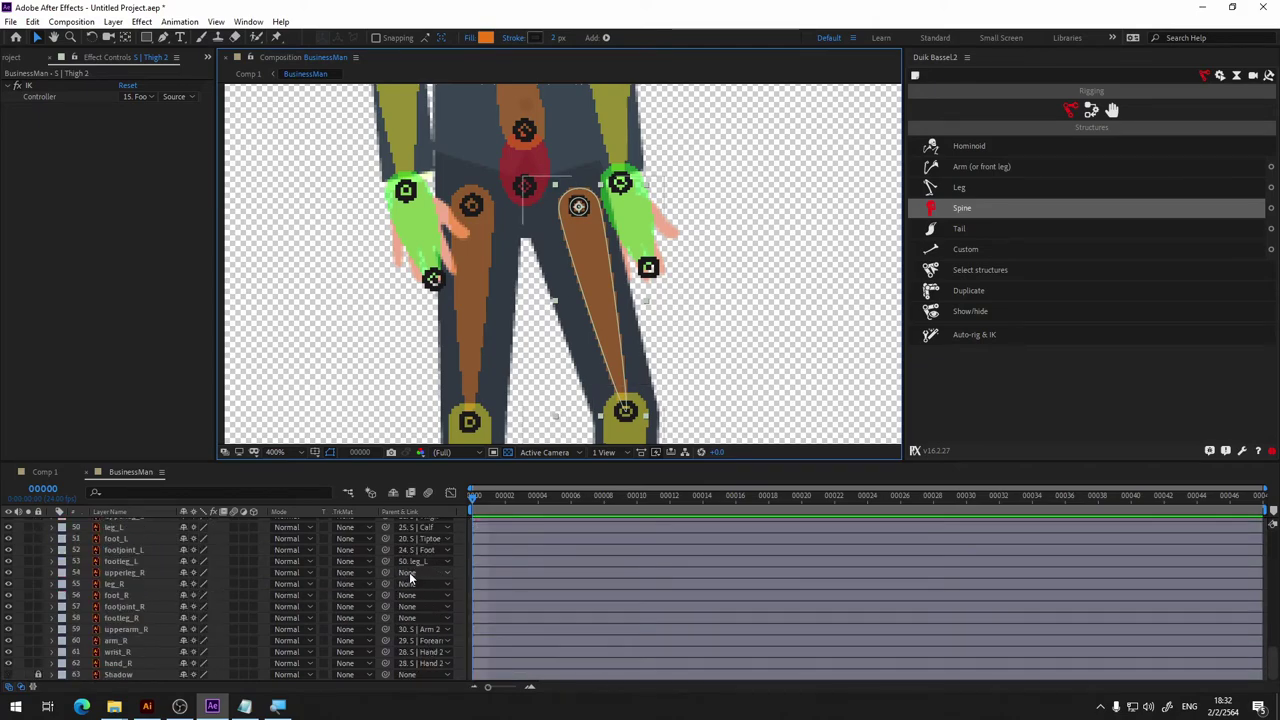
{"action": "left_click", "coordinate": [420, 572]}
{"action": "left_click", "coordinate": [491, 92]}
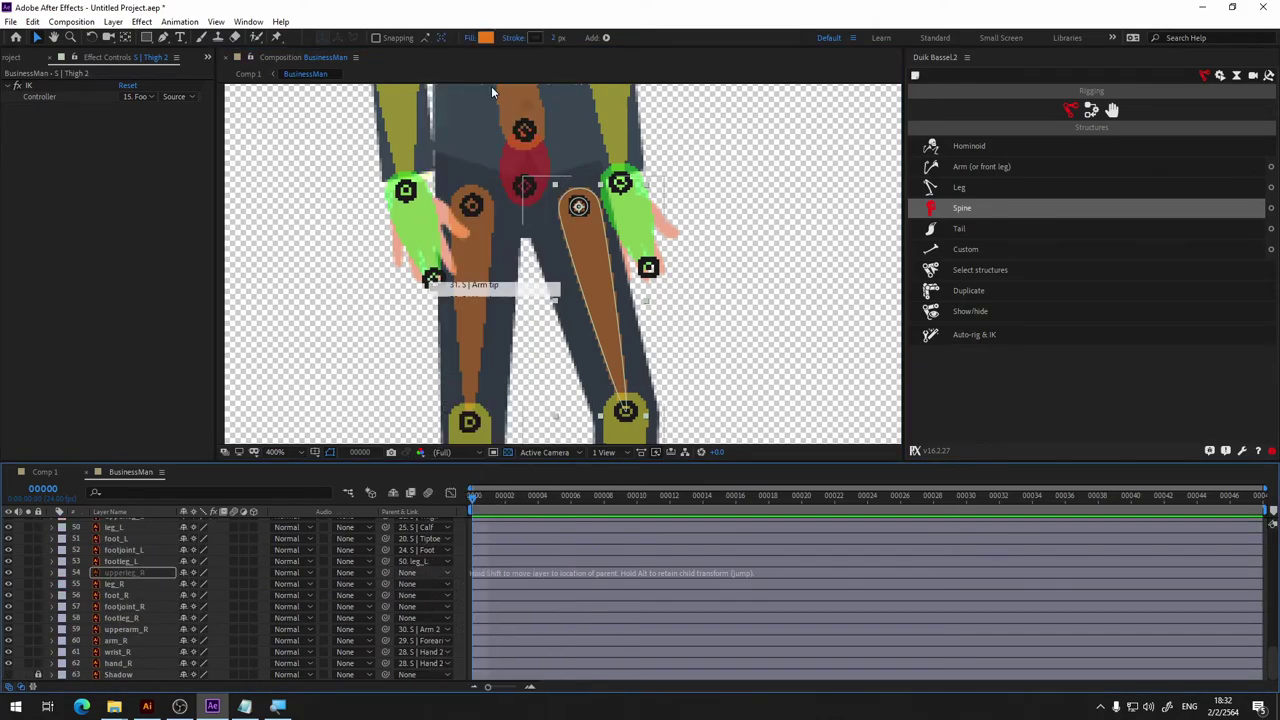
Parent the leg_R layer to the 17. S | Calf 2 controller.
{"action": "scroll", "coordinate": [723, 374], "scroll_direction": "down", "scroll_amount": 1}
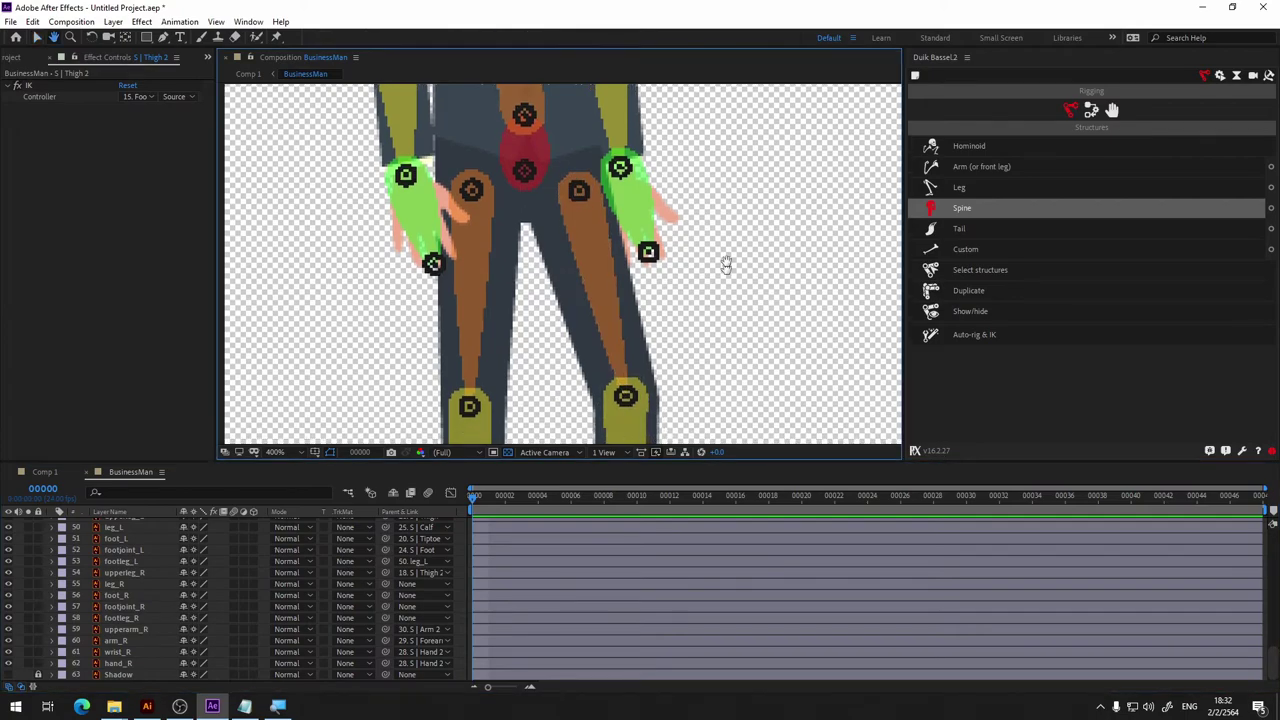
{"action": "scroll", "coordinate": [725, 266], "scroll_direction": "down", "scroll_amount": 4}
{"action": "left_click", "coordinate": [622, 249]}
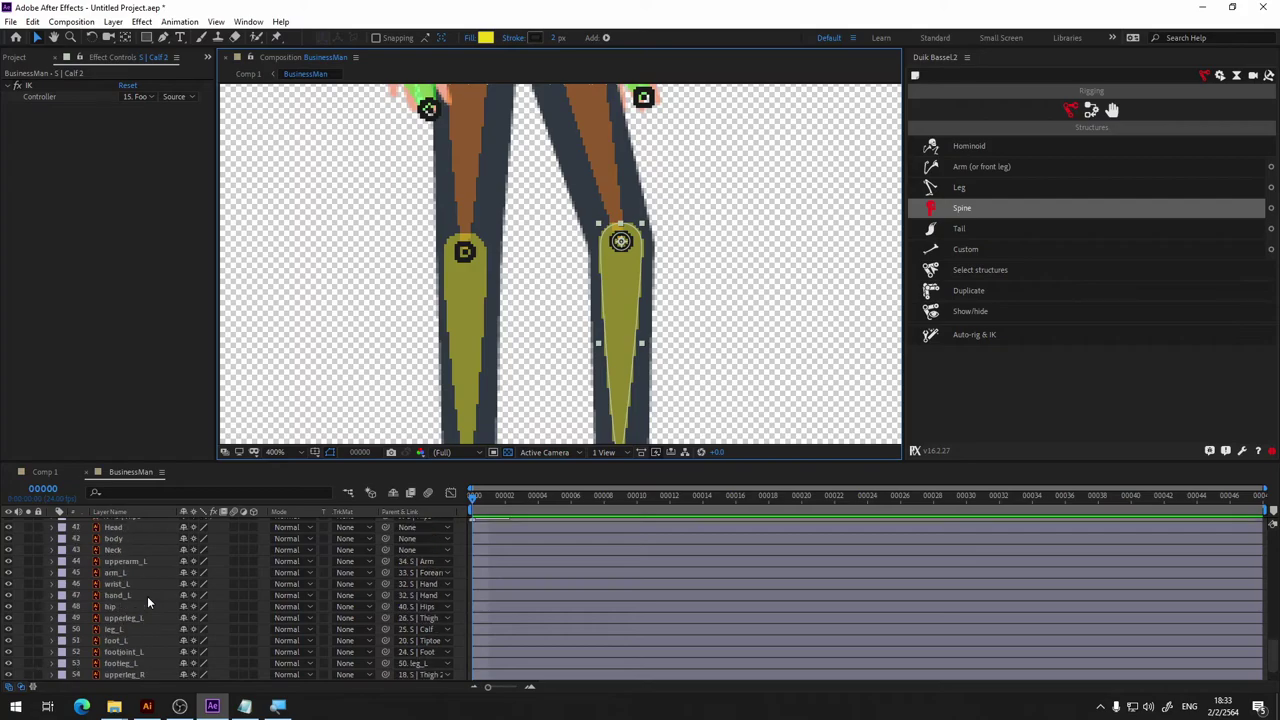
{"action": "scroll", "coordinate": [147, 596], "scroll_direction": "up", "scroll_amount": 6}
{"action": "scroll", "coordinate": [147, 596], "scroll_direction": "up", "scroll_amount": 3}
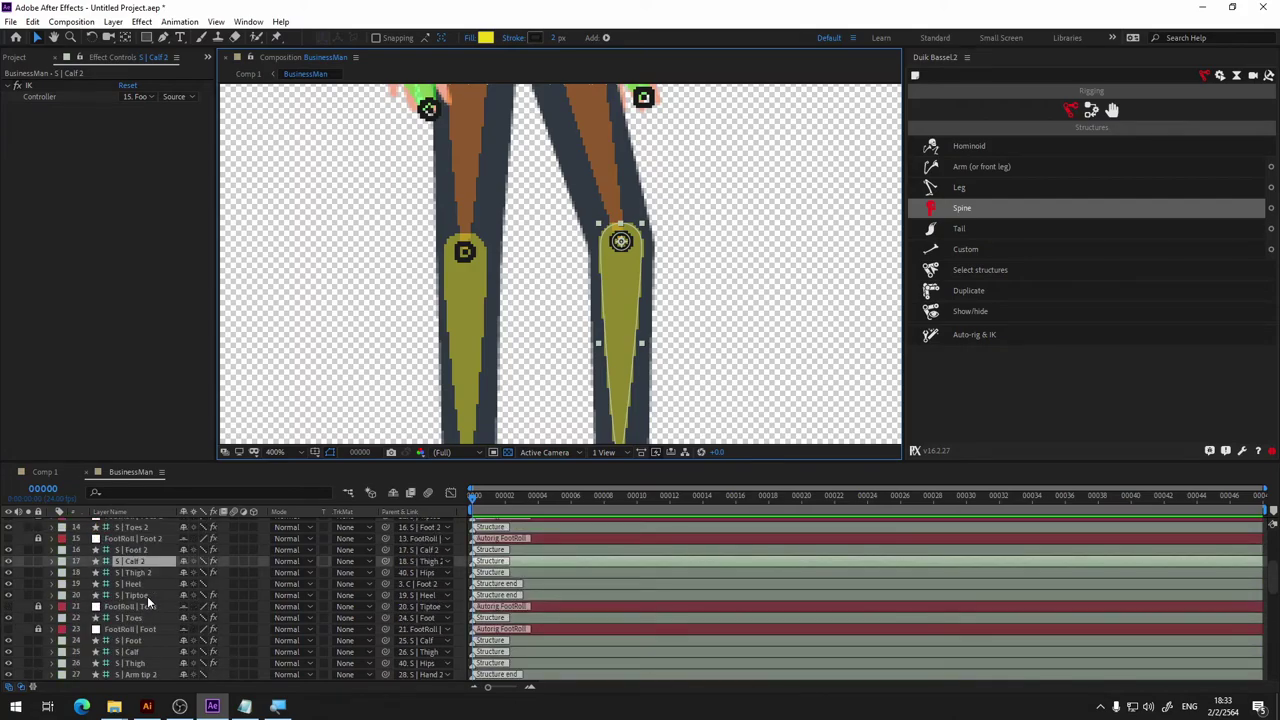
{"action": "scroll", "coordinate": [147, 596], "scroll_direction": "down", "scroll_amount": 5}
{"action": "scroll", "coordinate": [154, 591], "scroll_direction": "down", "scroll_amount": 4}
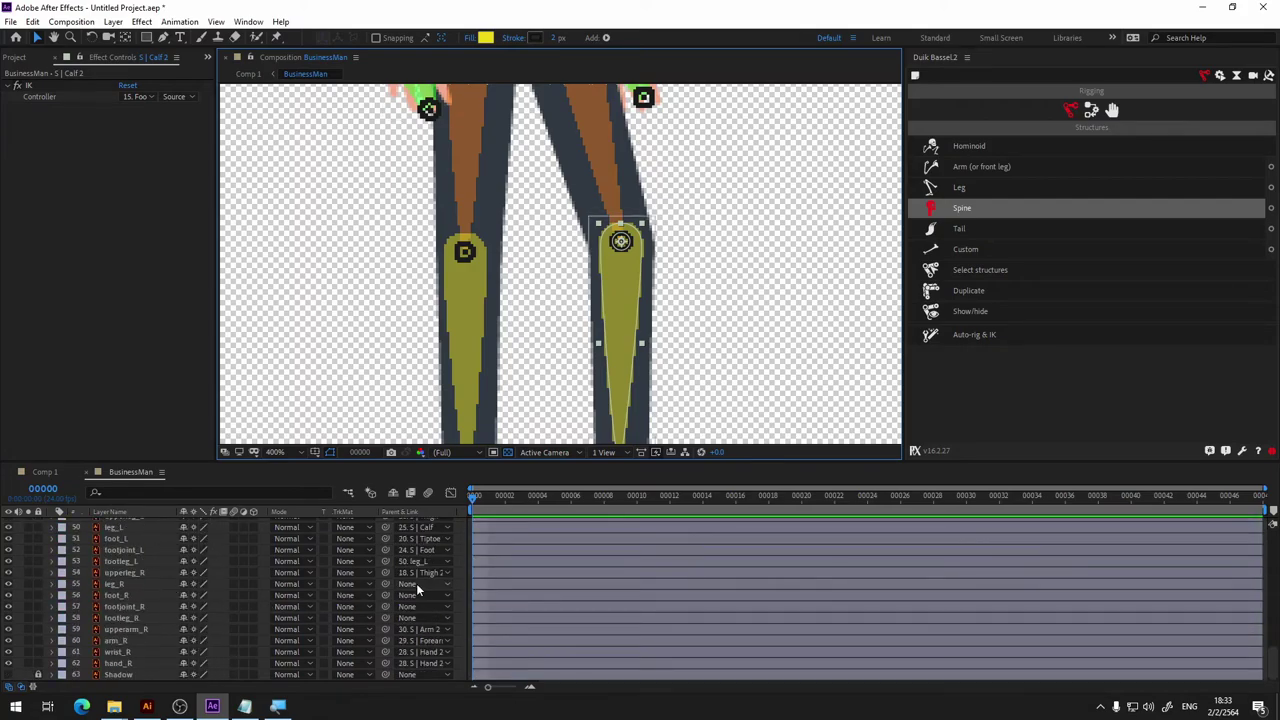
{"action": "left_click", "coordinate": [416, 583]}
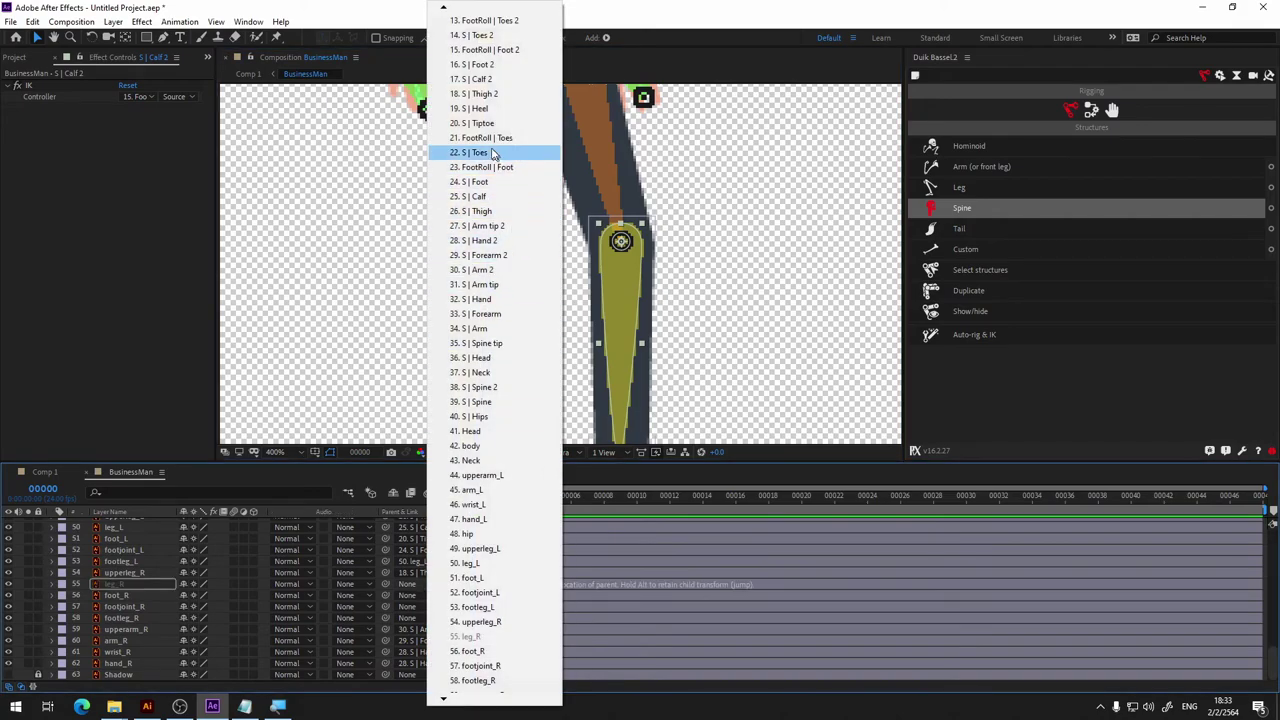
{"action": "left_click", "coordinate": [476, 79]}
{"action": "left_click", "coordinate": [743, 341]}
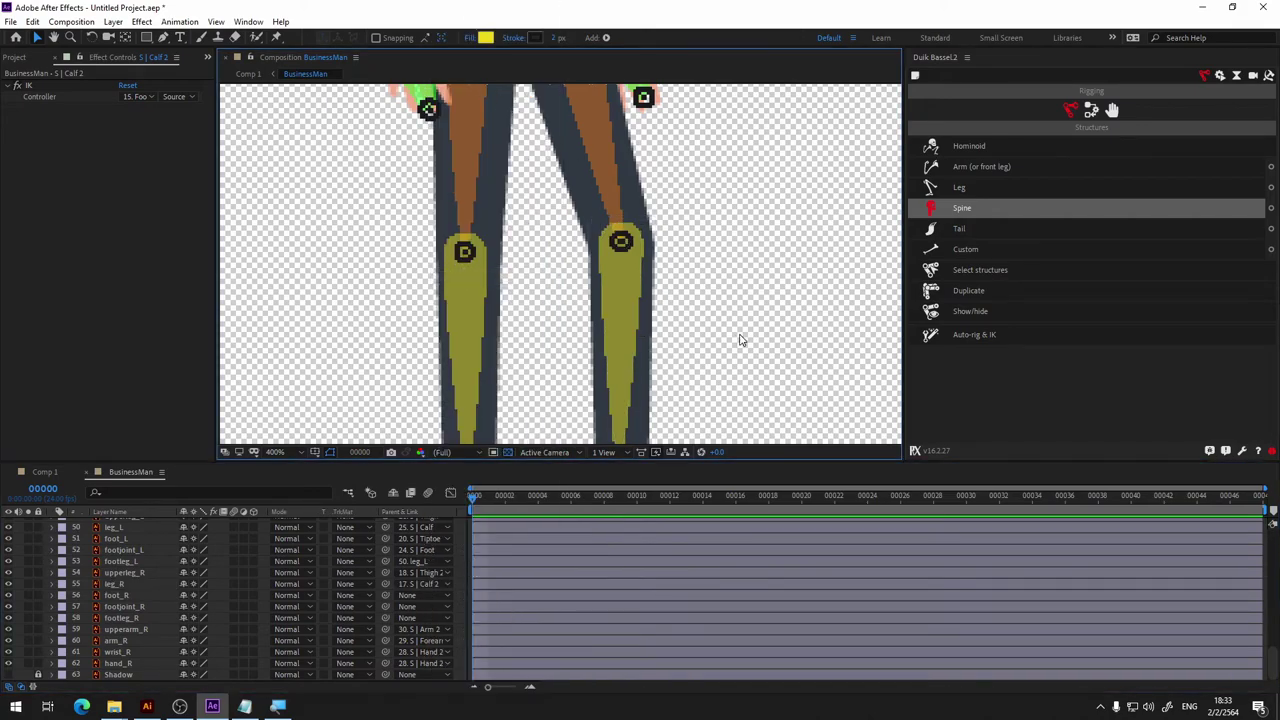
Parent the foot_R layer to the 14. S | Toes 2 bone.
{"action": "key", "text": "h"}
{"action": "left_click_drag", "start_coordinate": [738, 380], "coordinate": [706, 206]}
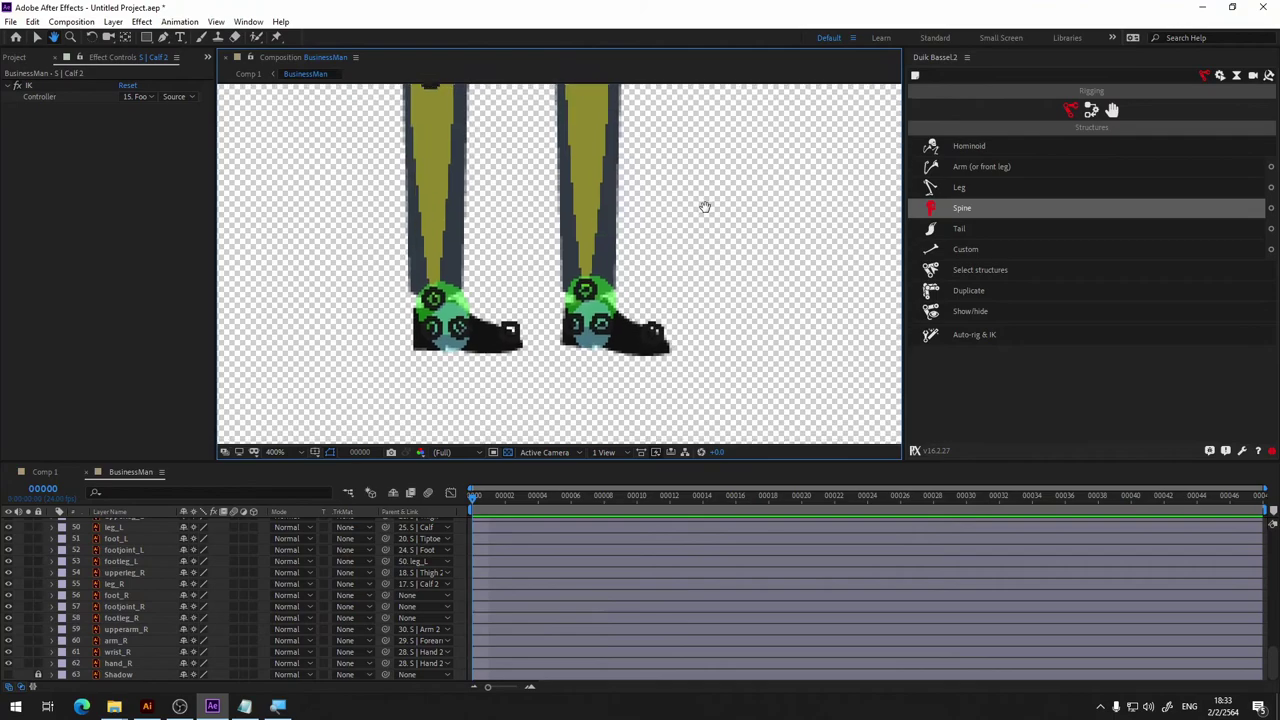
{"action": "key", "text": "v"}
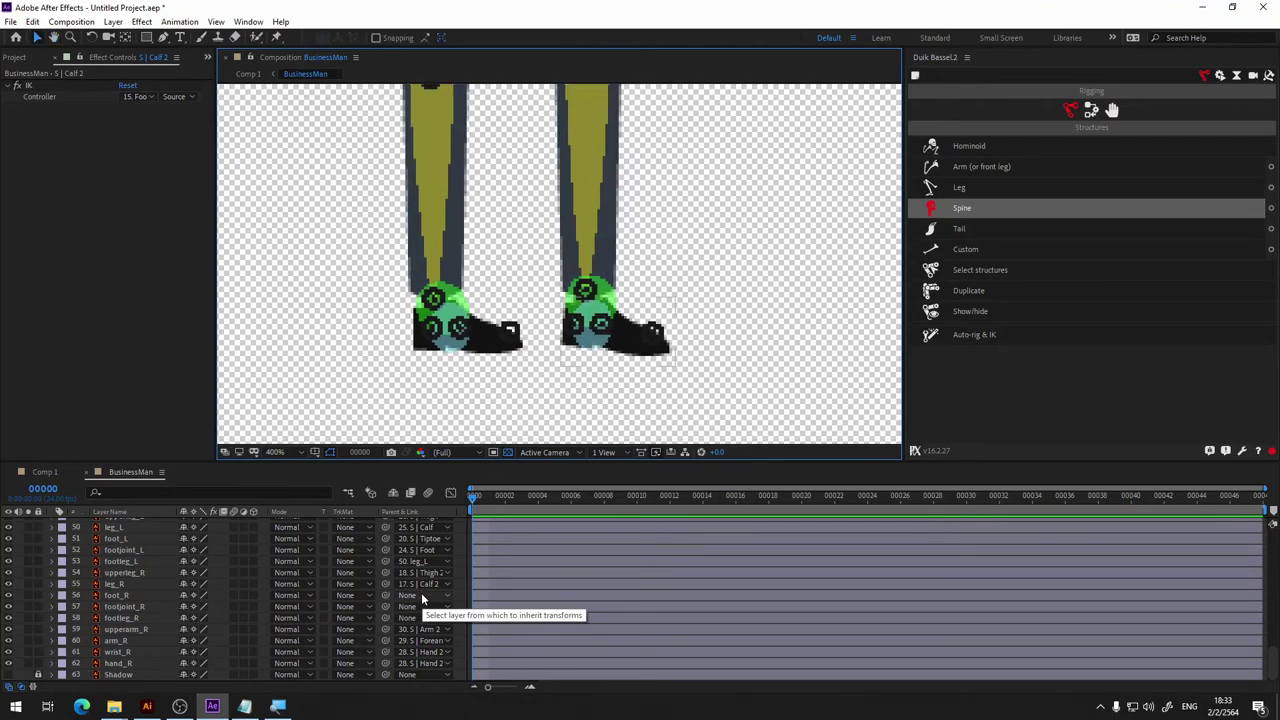
{"action": "left_click", "coordinate": [604, 330]}
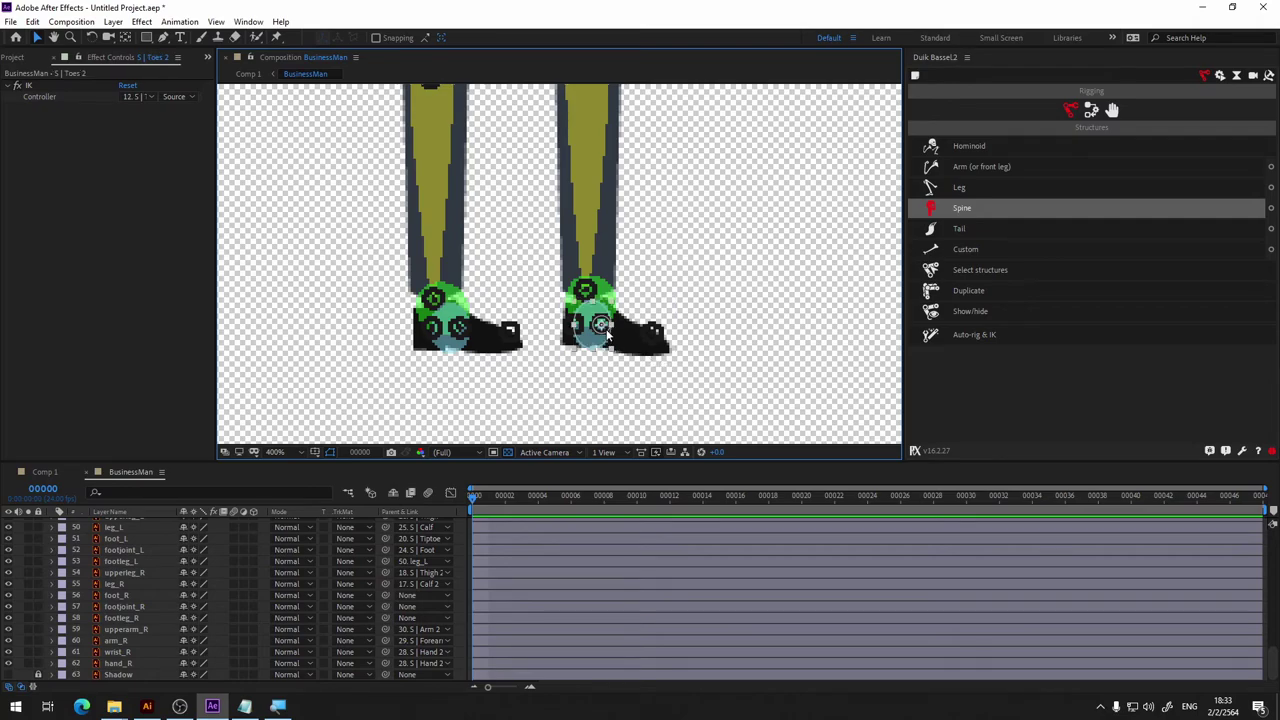
{"action": "left_click", "coordinate": [435, 596]}
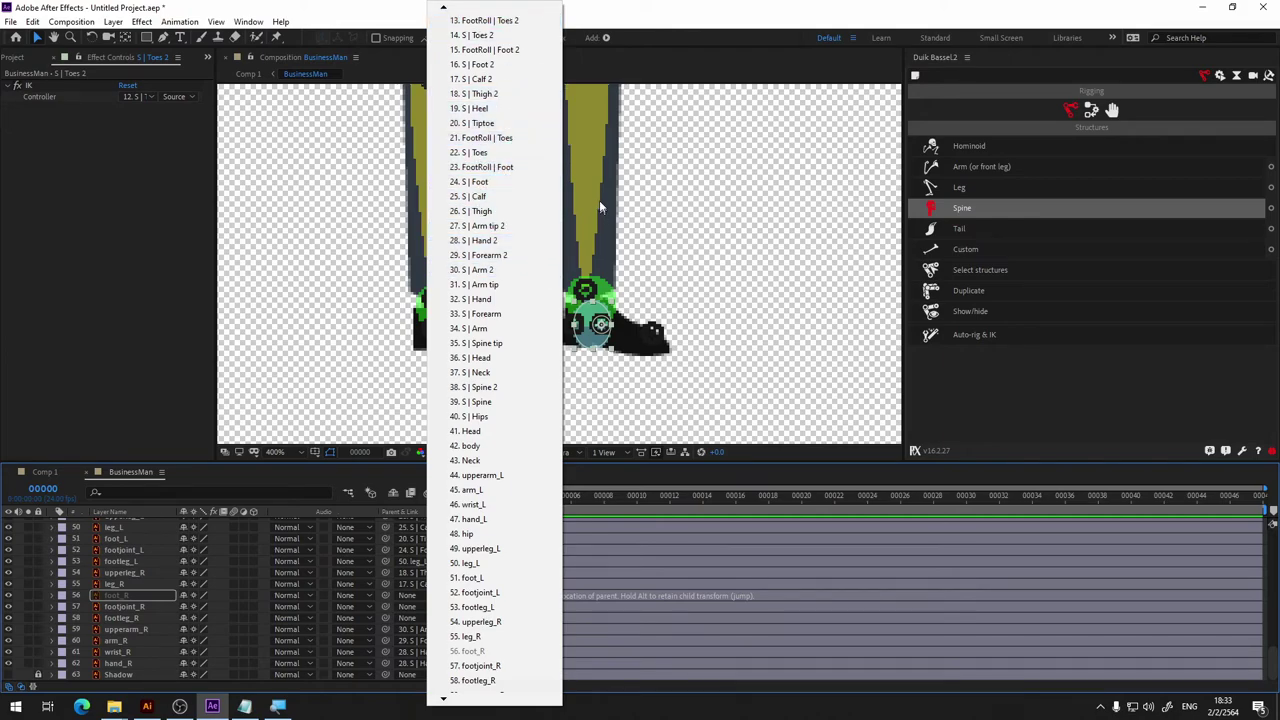
{"action": "left_click", "coordinate": [748, 190]}
{"action": "left_click", "coordinate": [601, 326]}
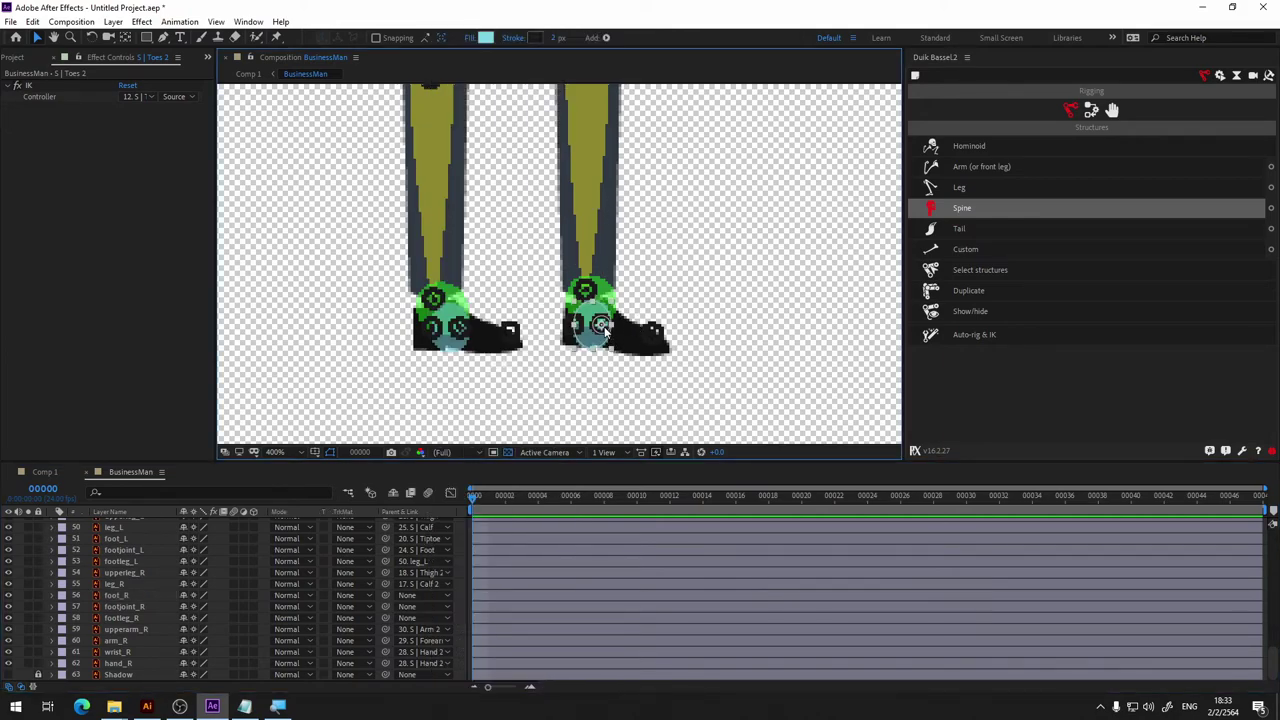
{"action": "scroll", "coordinate": [284, 589], "scroll_direction": "up", "scroll_amount": 5}
{"action": "scroll", "coordinate": [284, 589], "scroll_direction": "up", "scroll_amount": 10}
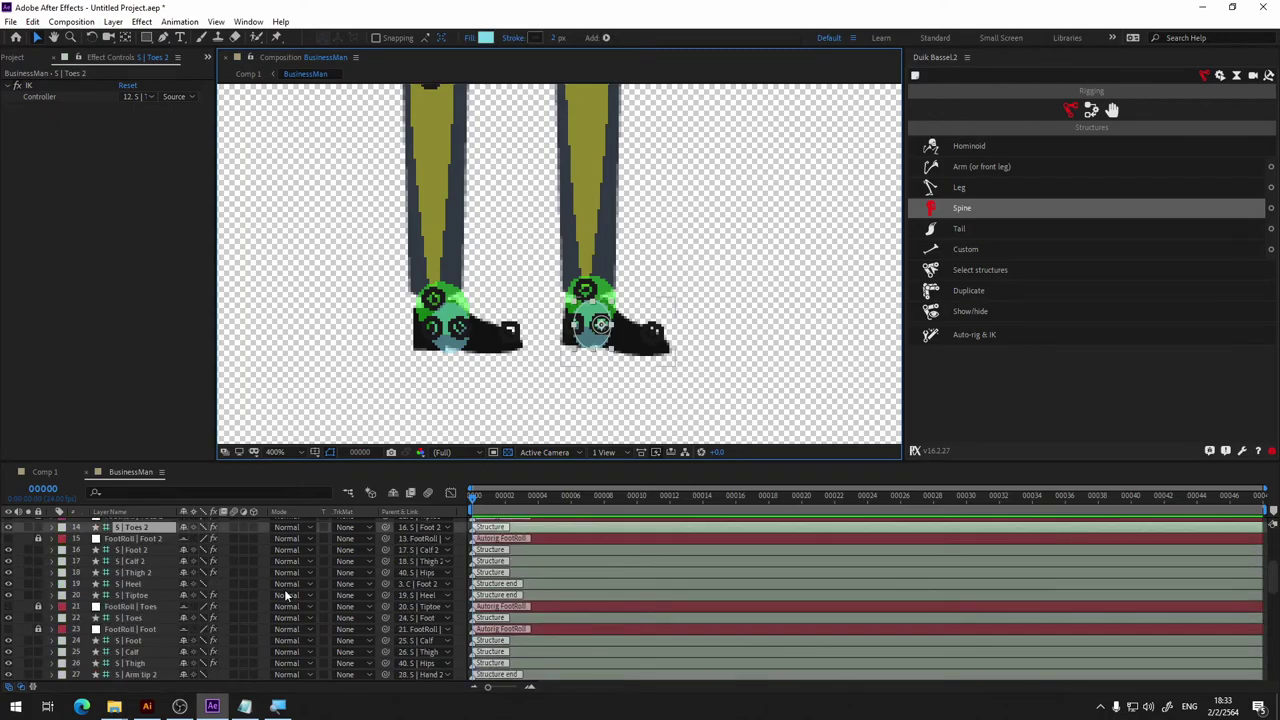
{"action": "scroll", "coordinate": [284, 589], "scroll_direction": "down", "scroll_amount": 5}
{"action": "scroll", "coordinate": [295, 587], "scroll_direction": "down", "scroll_amount": 2}
{"action": "scroll", "coordinate": [440, 587], "scroll_direction": "down", "scroll_amount": 3}
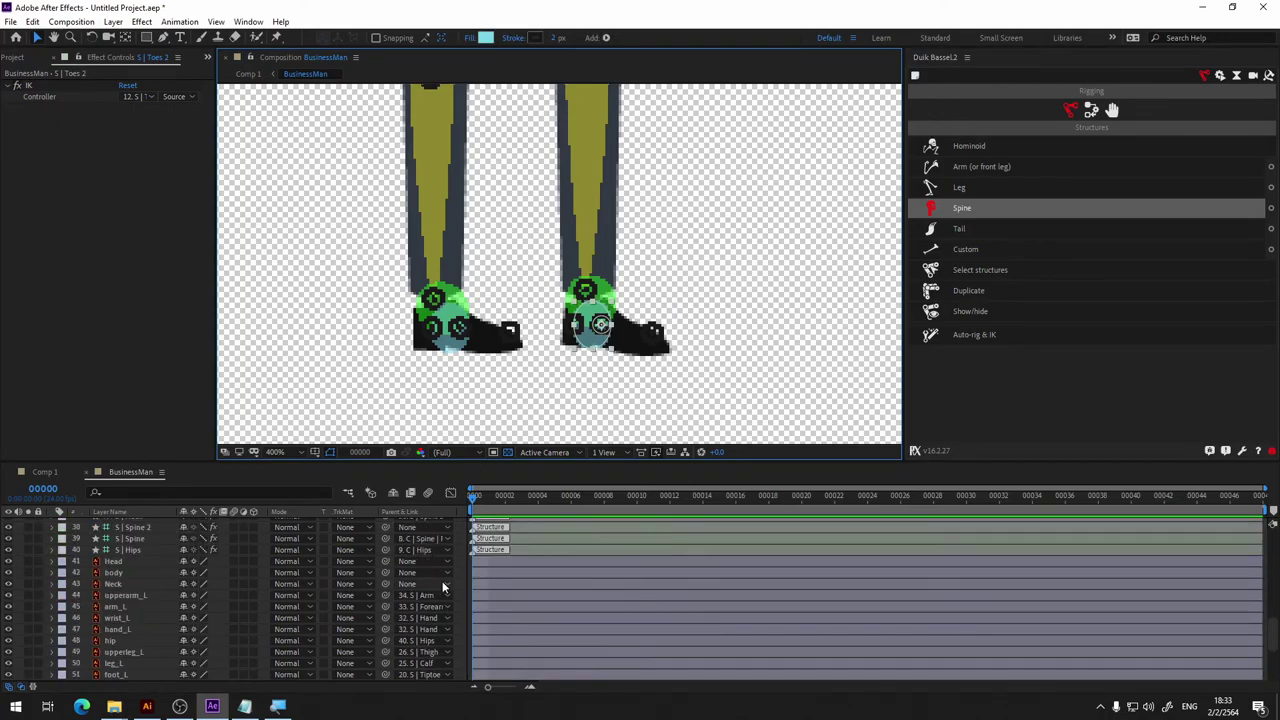
{"action": "scroll", "coordinate": [426, 590], "scroll_direction": "down", "scroll_amount": 5}
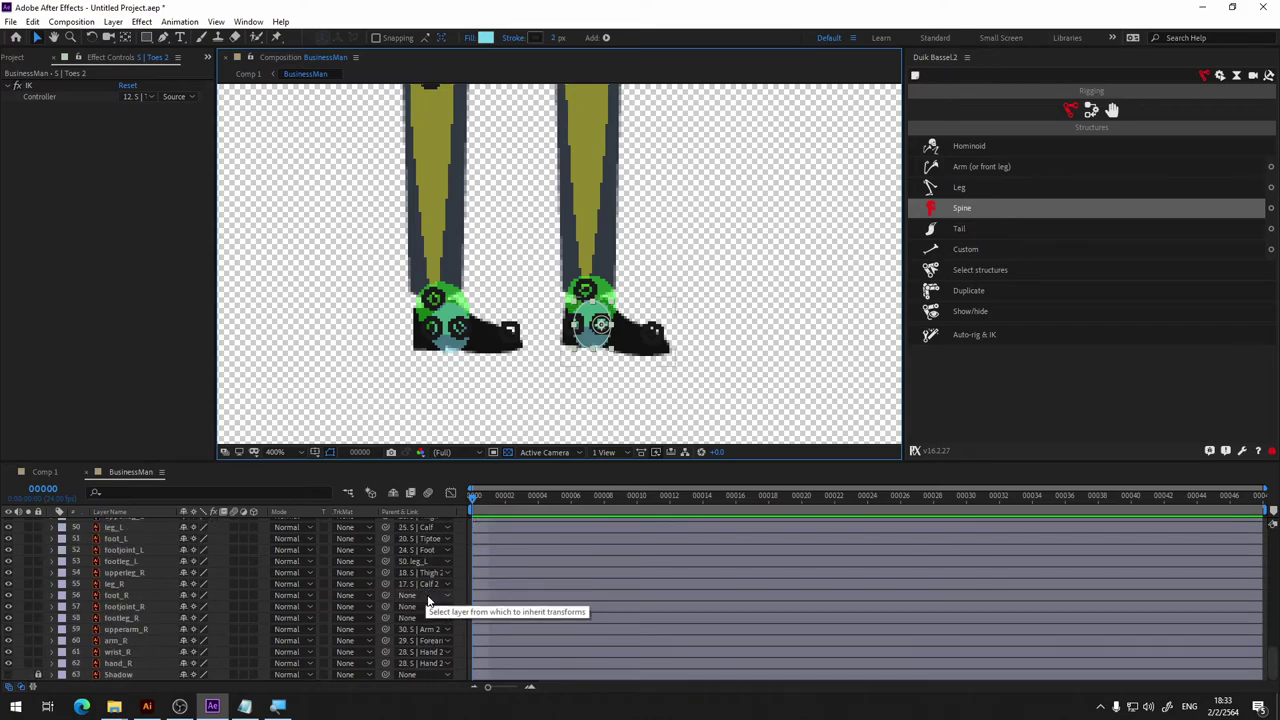
{"action": "left_click", "coordinate": [433, 597]}
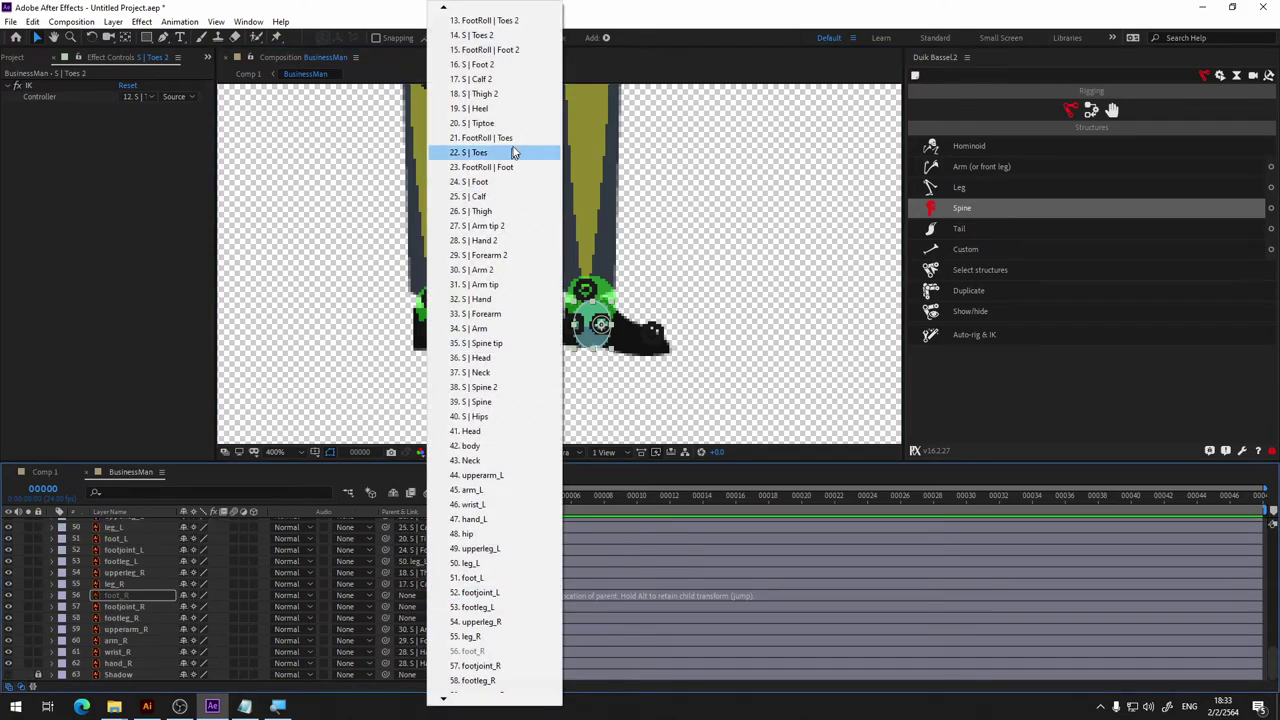
{"action": "left_click", "coordinate": [500, 36]}
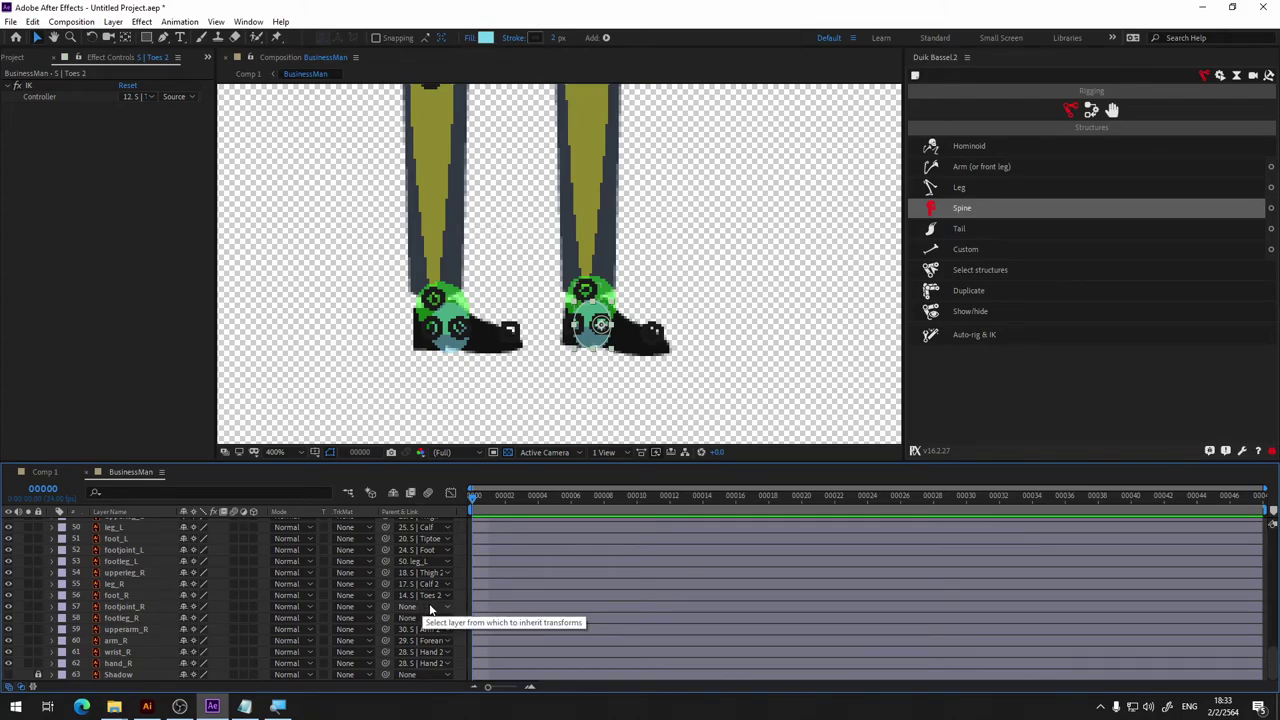
Parent footjoint_R to 16. S | Foot 2, correcting earlier wrong parent choices.
{"action": "left_click", "coordinate": [431, 607]}
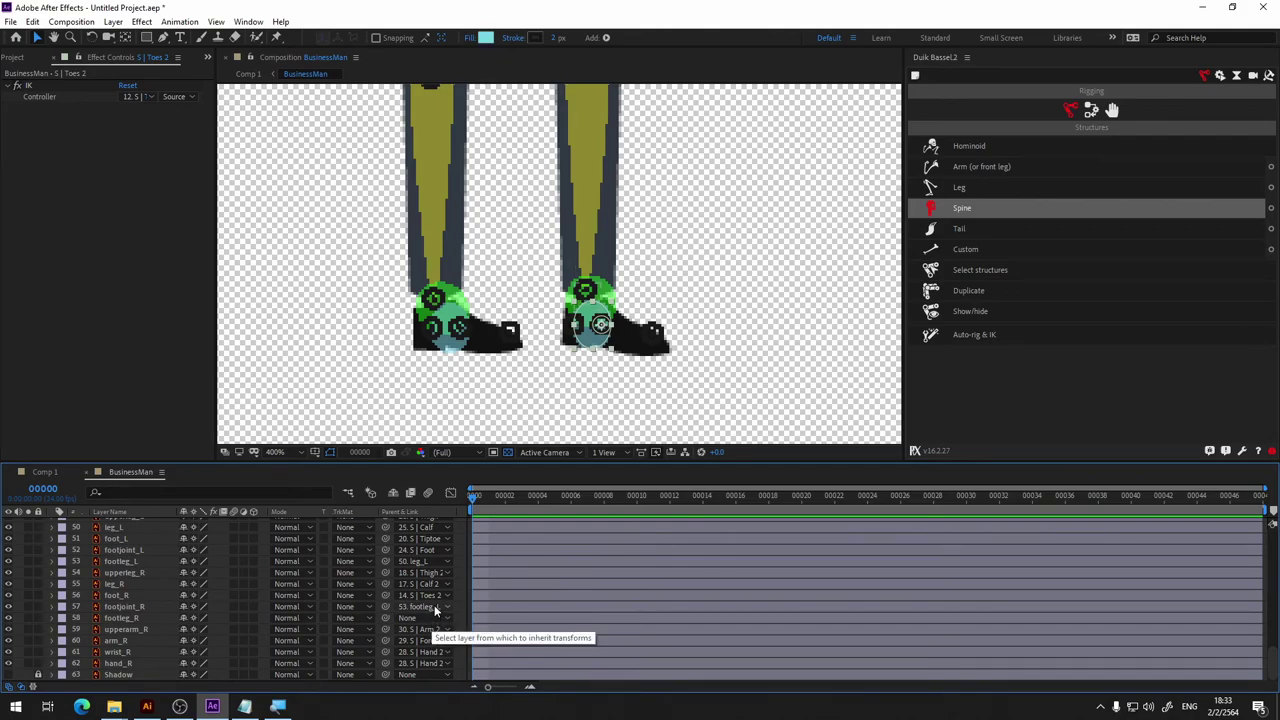
{"action": "left_click", "coordinate": [435, 608]}
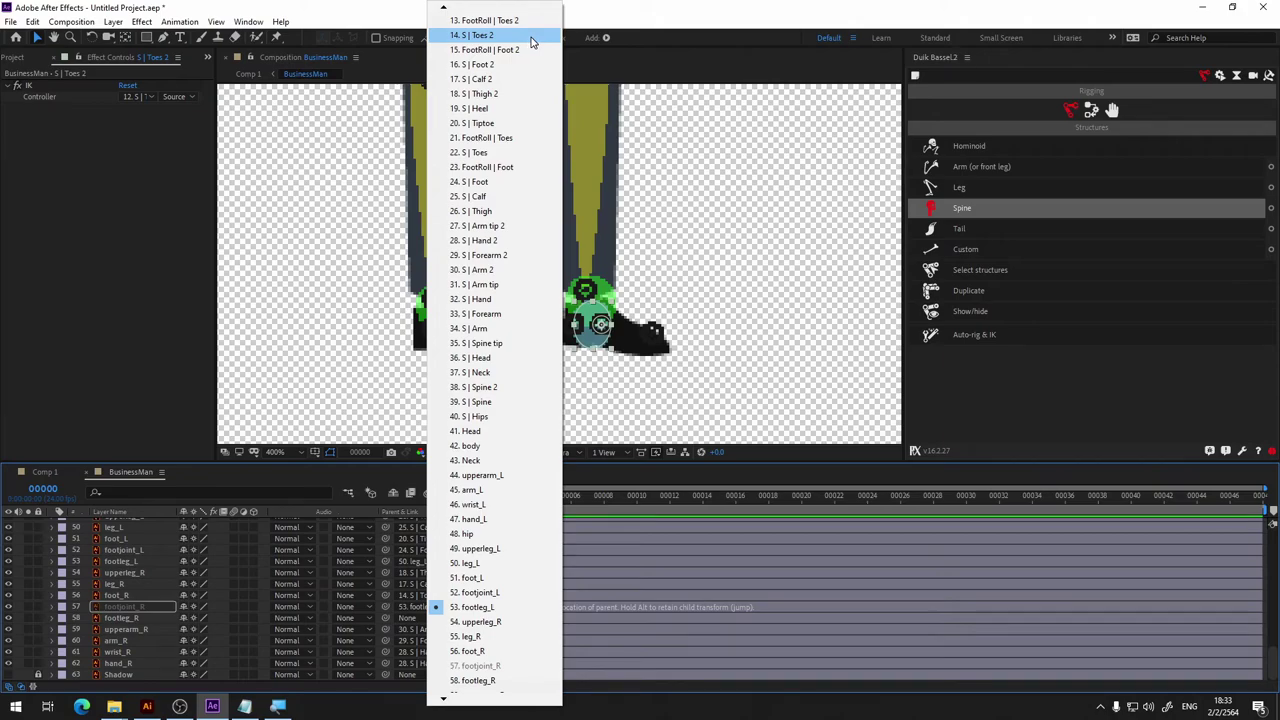
{"action": "left_click", "coordinate": [443, 7]}
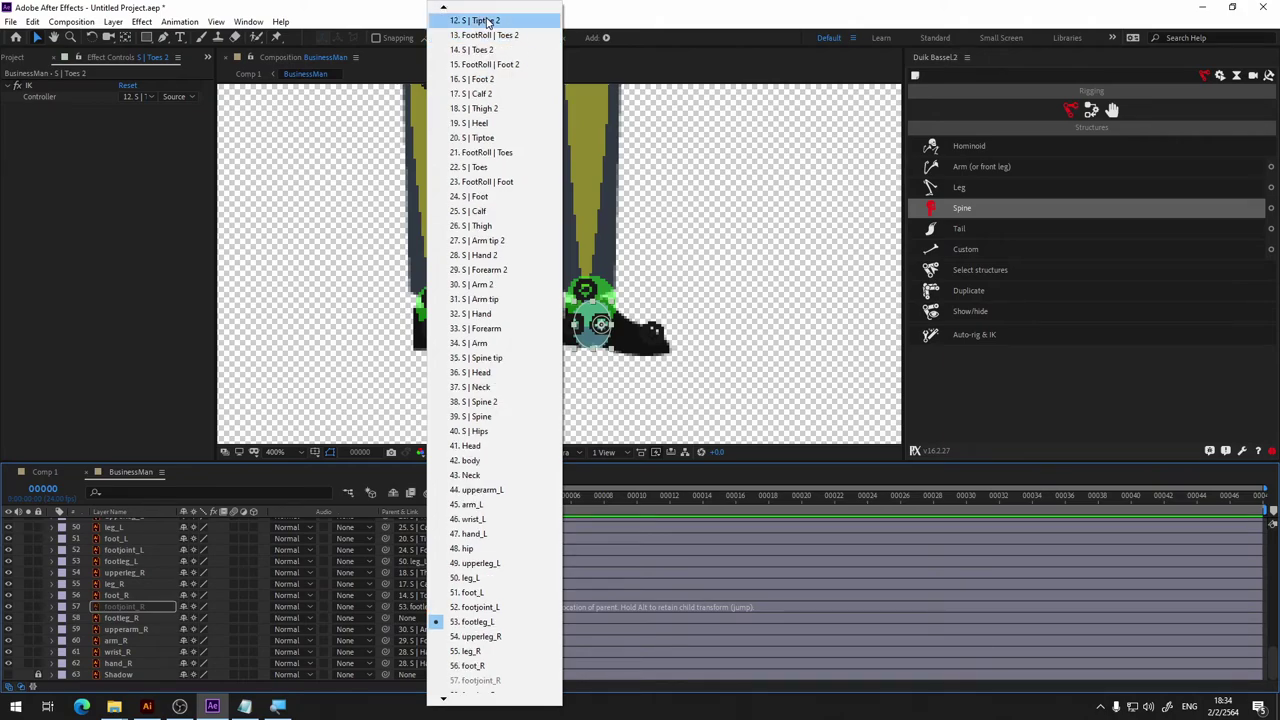
{"action": "left_click", "coordinate": [488, 21]}
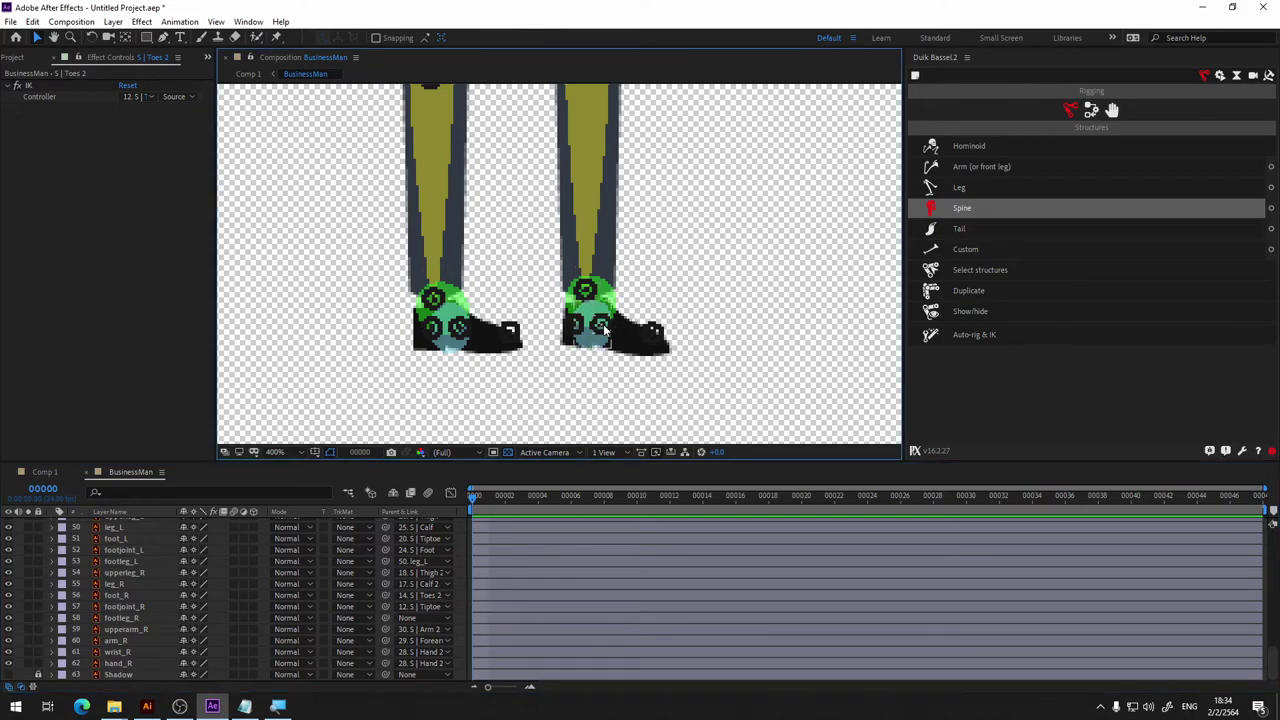
{"action": "scroll", "coordinate": [284, 586], "scroll_direction": "up", "scroll_amount": 10}
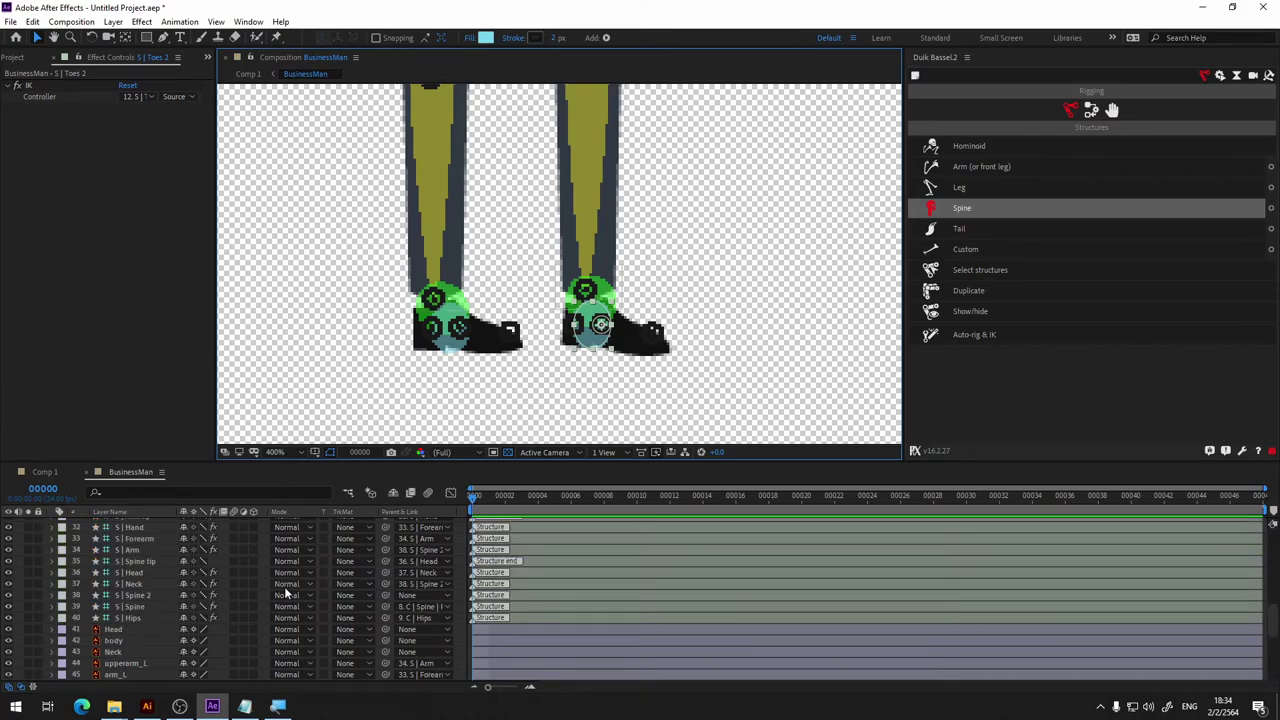
{"action": "scroll", "coordinate": [285, 588], "scroll_direction": "down", "scroll_amount": 6}
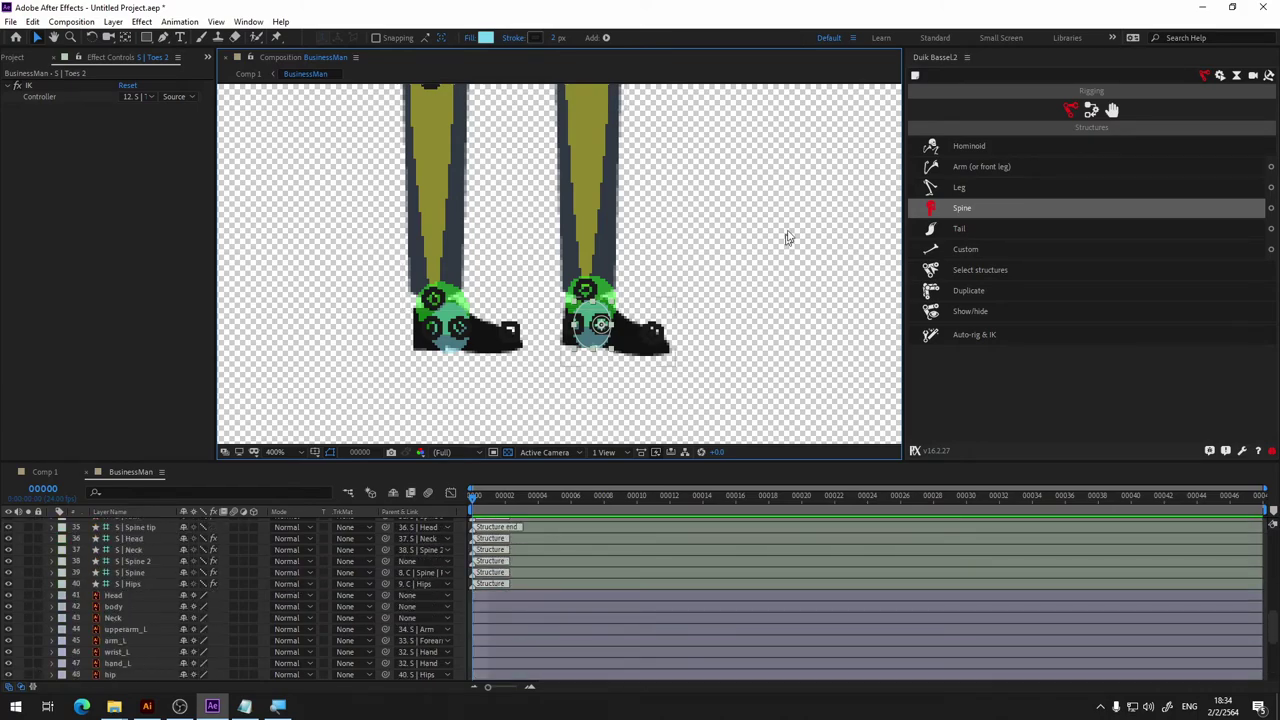
{"action": "left_click", "coordinate": [697, 284]}
{"action": "left_click", "coordinate": [587, 292]}
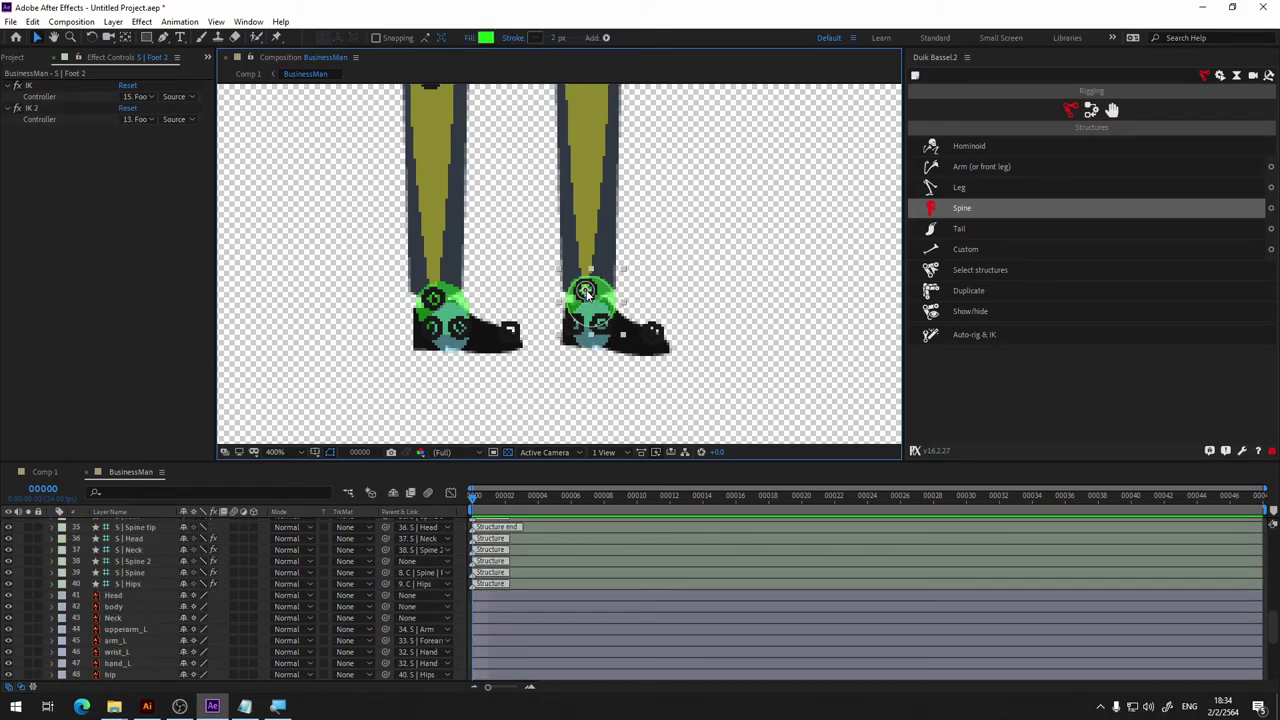
{"action": "scroll", "coordinate": [324, 574], "scroll_direction": "up", "scroll_amount": 3}
{"action": "scroll", "coordinate": [324, 574], "scroll_direction": "up", "scroll_amount": 3}
{"action": "scroll", "coordinate": [324, 574], "scroll_direction": "up", "scroll_amount": 2}
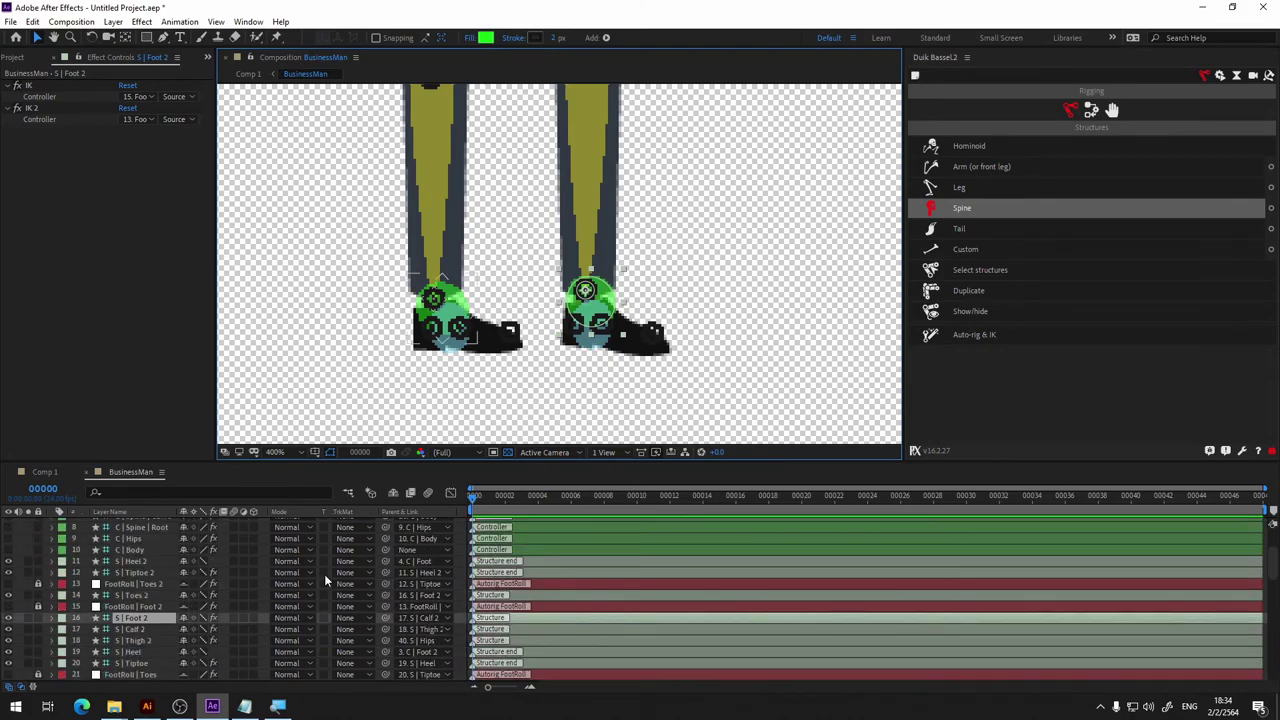
{"action": "scroll", "coordinate": [324, 574], "scroll_direction": "down", "scroll_amount": 3}
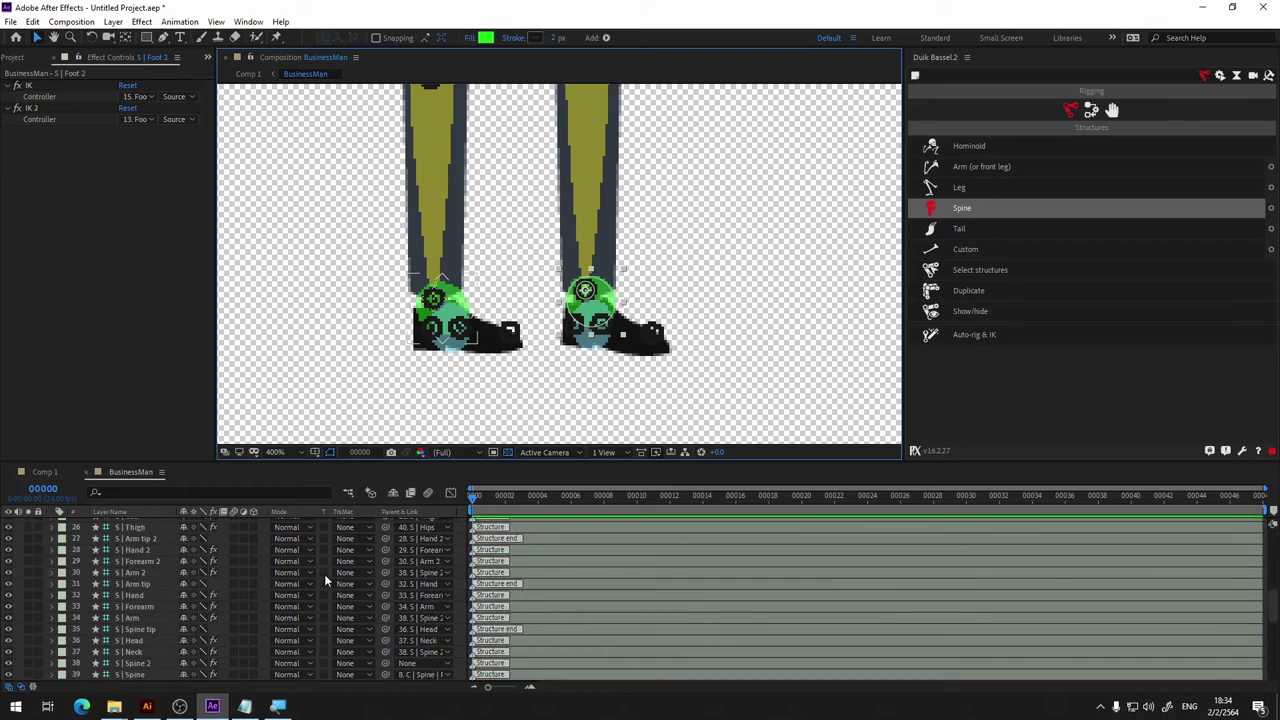
{"action": "scroll", "coordinate": [330, 576], "scroll_direction": "down", "scroll_amount": 3}
{"action": "scroll", "coordinate": [349, 583], "scroll_direction": "down", "scroll_amount": 3}
{"action": "scroll", "coordinate": [374, 590], "scroll_direction": "down", "scroll_amount": 2}
{"action": "scroll", "coordinate": [392, 600], "scroll_direction": "down", "scroll_amount": 2}
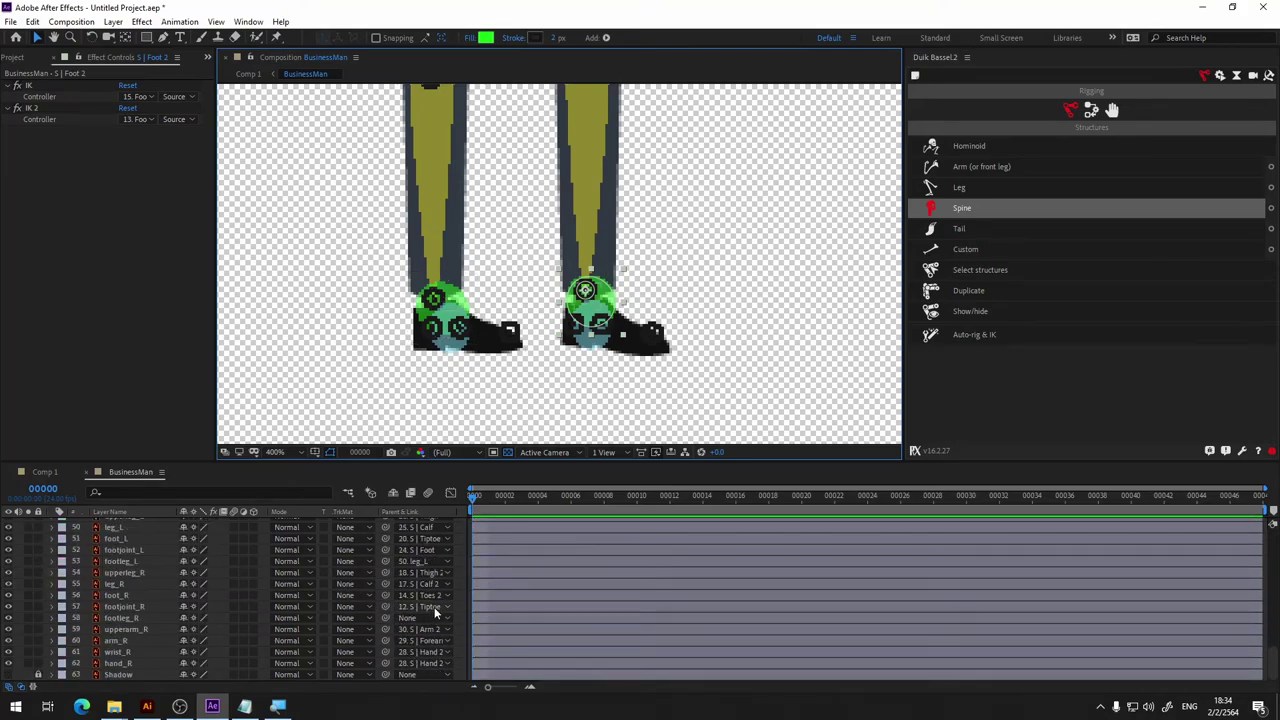
{"action": "left_click", "coordinate": [434, 606]}
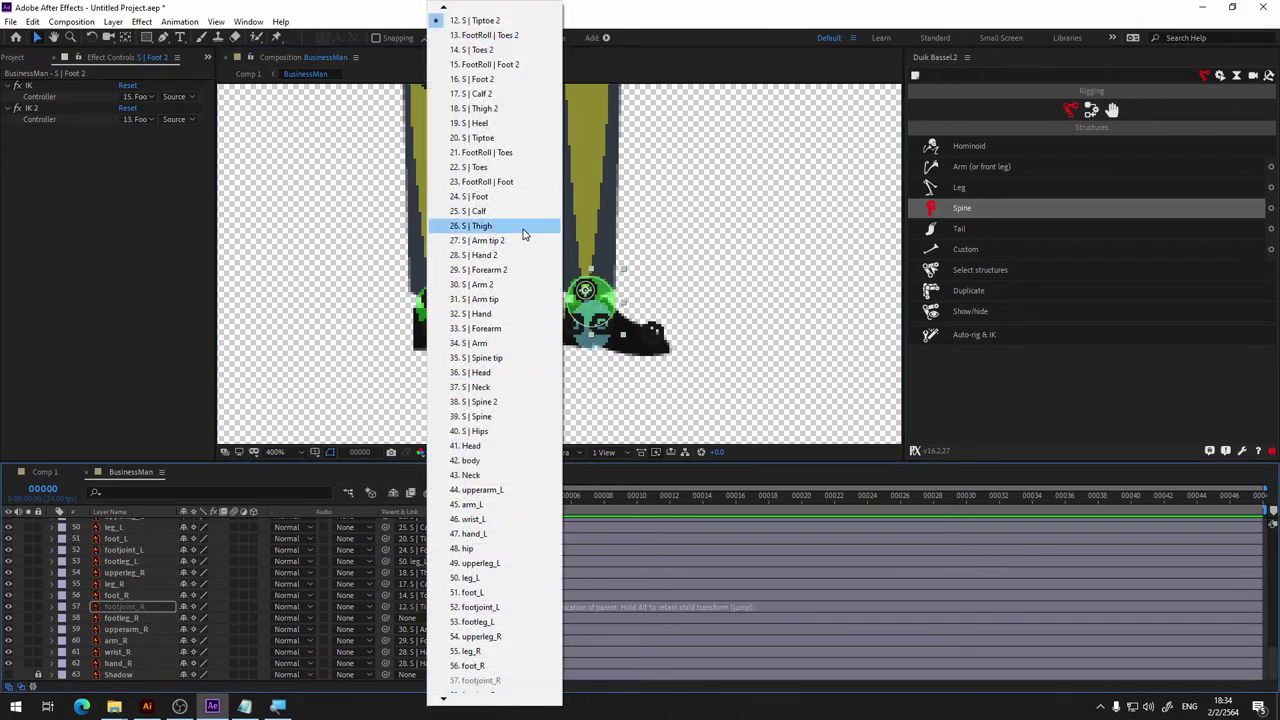
{"action": "left_click", "coordinate": [518, 80]}
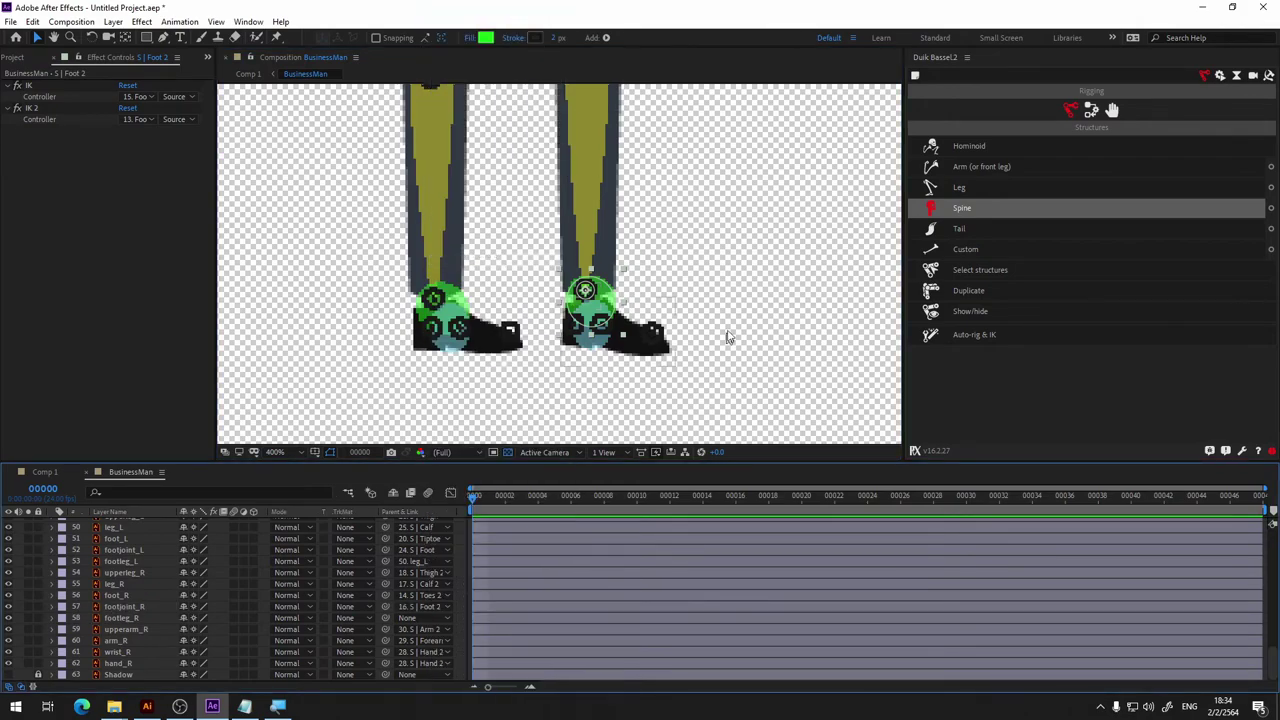
Parent the footleg_R layer to 55. leg_R.
{"action": "left_click", "coordinate": [600, 325]}
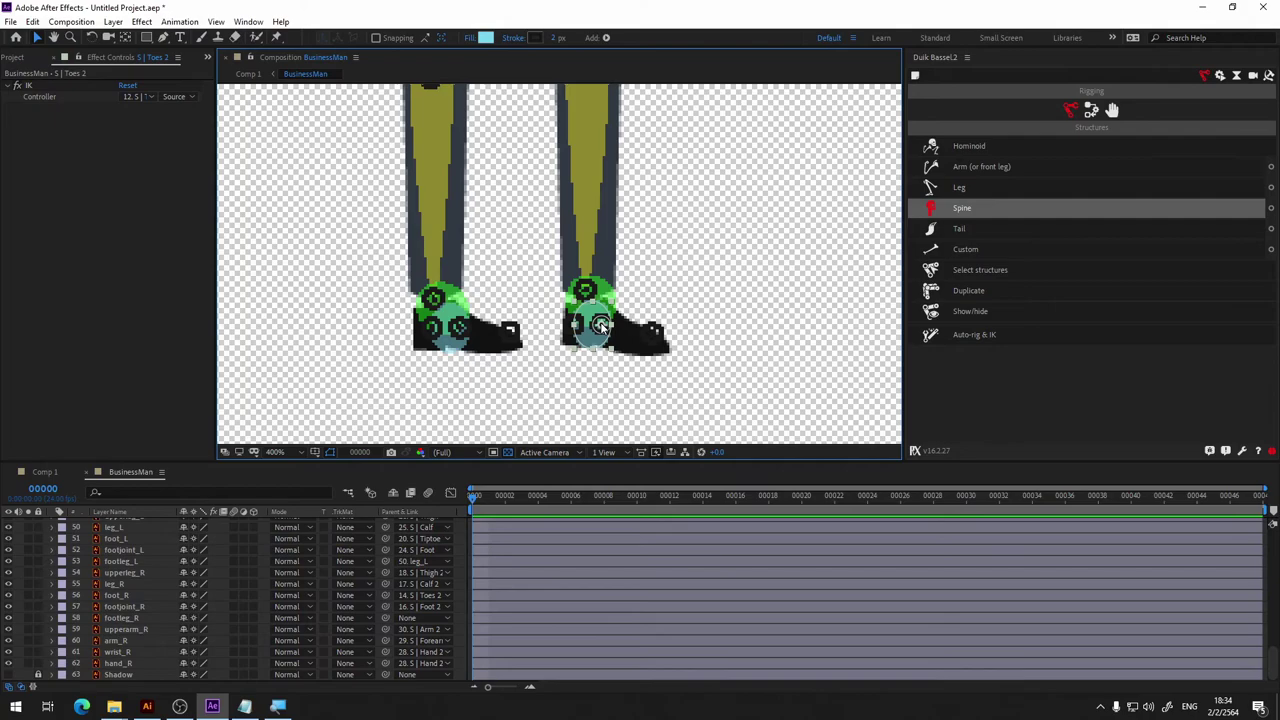
{"action": "scroll", "coordinate": [206, 588], "scroll_direction": "up", "scroll_amount": 10}
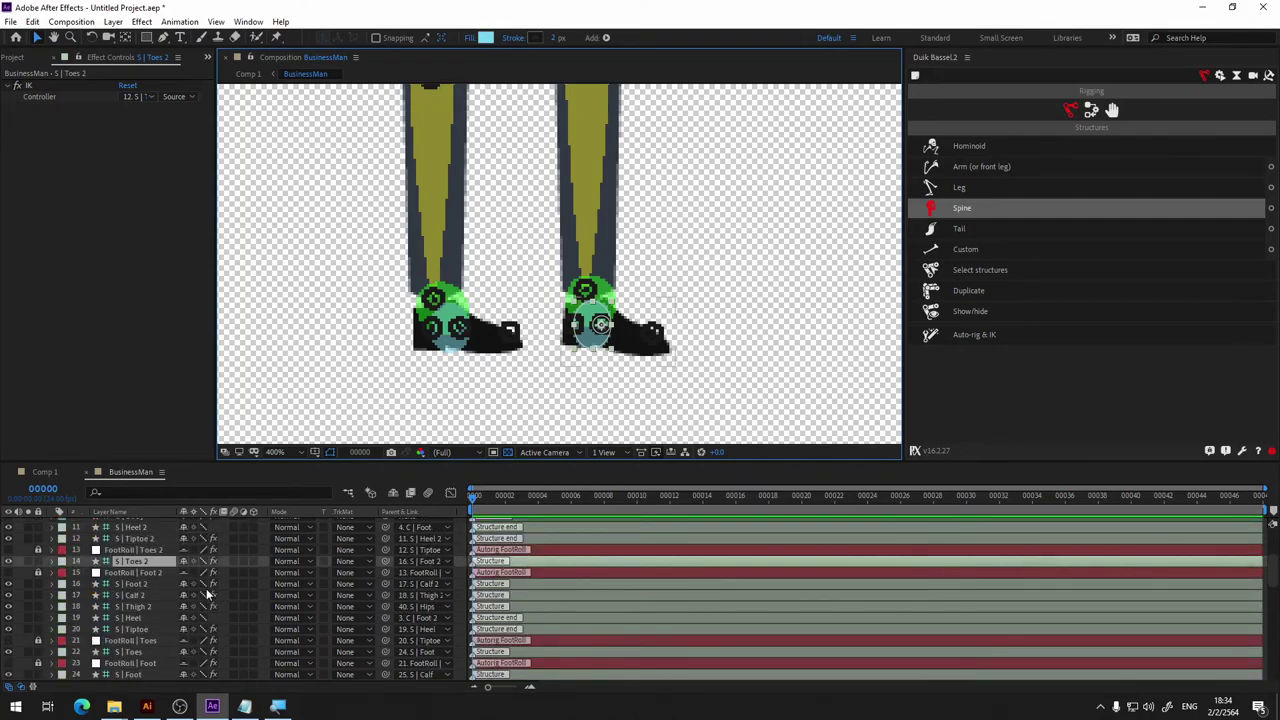
{"action": "scroll", "coordinate": [206, 588], "scroll_direction": "down", "scroll_amount": 5}
{"action": "scroll", "coordinate": [211, 585], "scroll_direction": "down", "scroll_amount": 5}
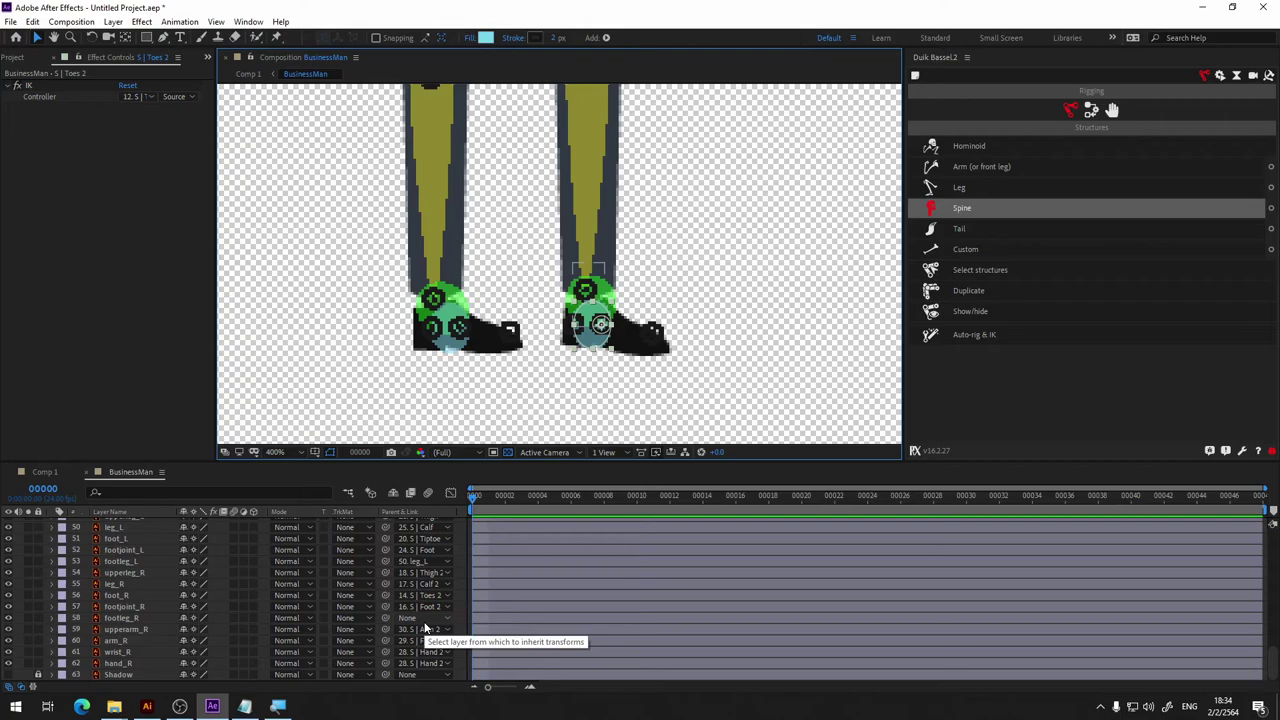
{"action": "left_click", "coordinate": [125, 617]}
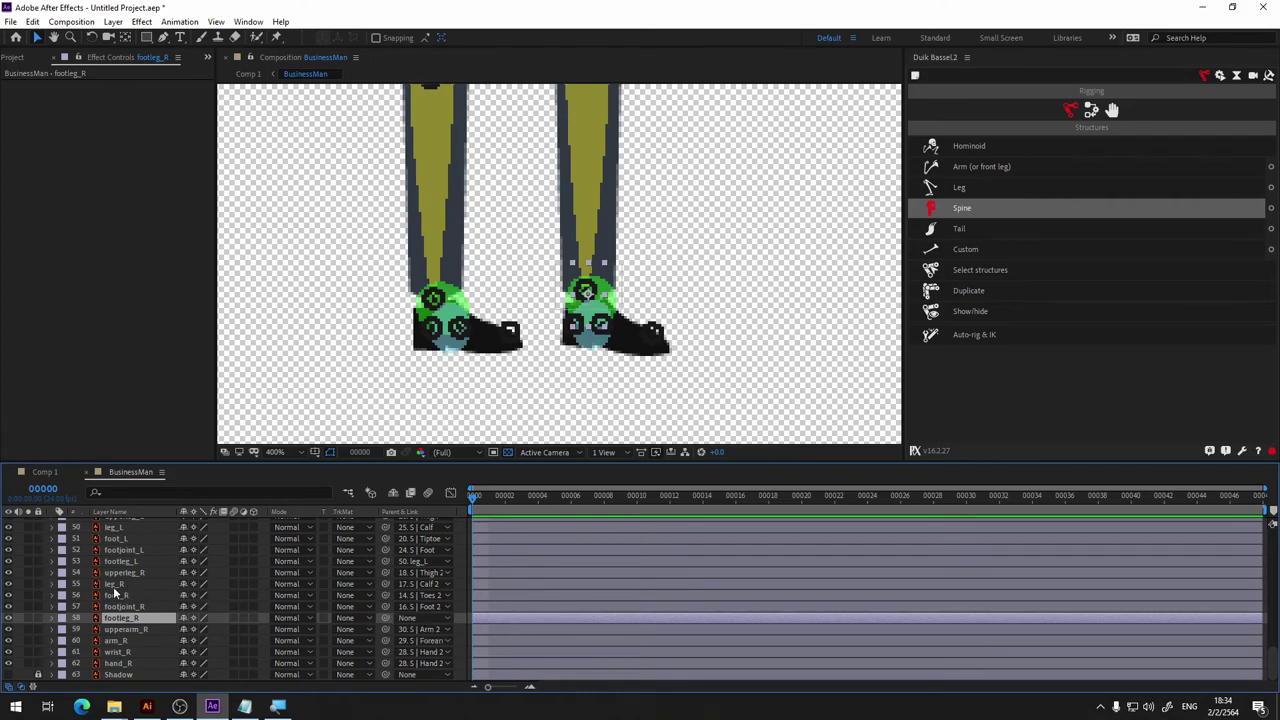
{"action": "left_click", "coordinate": [409, 617]}
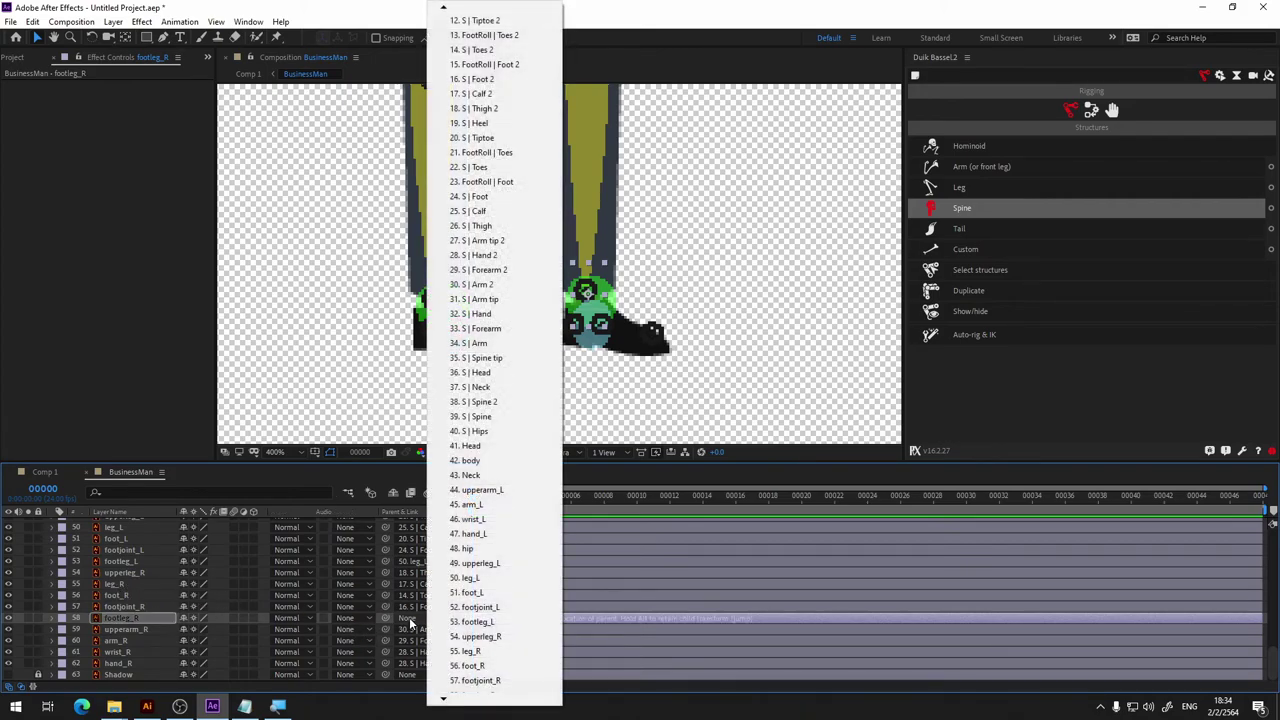
{"action": "left_click", "coordinate": [471, 652]}
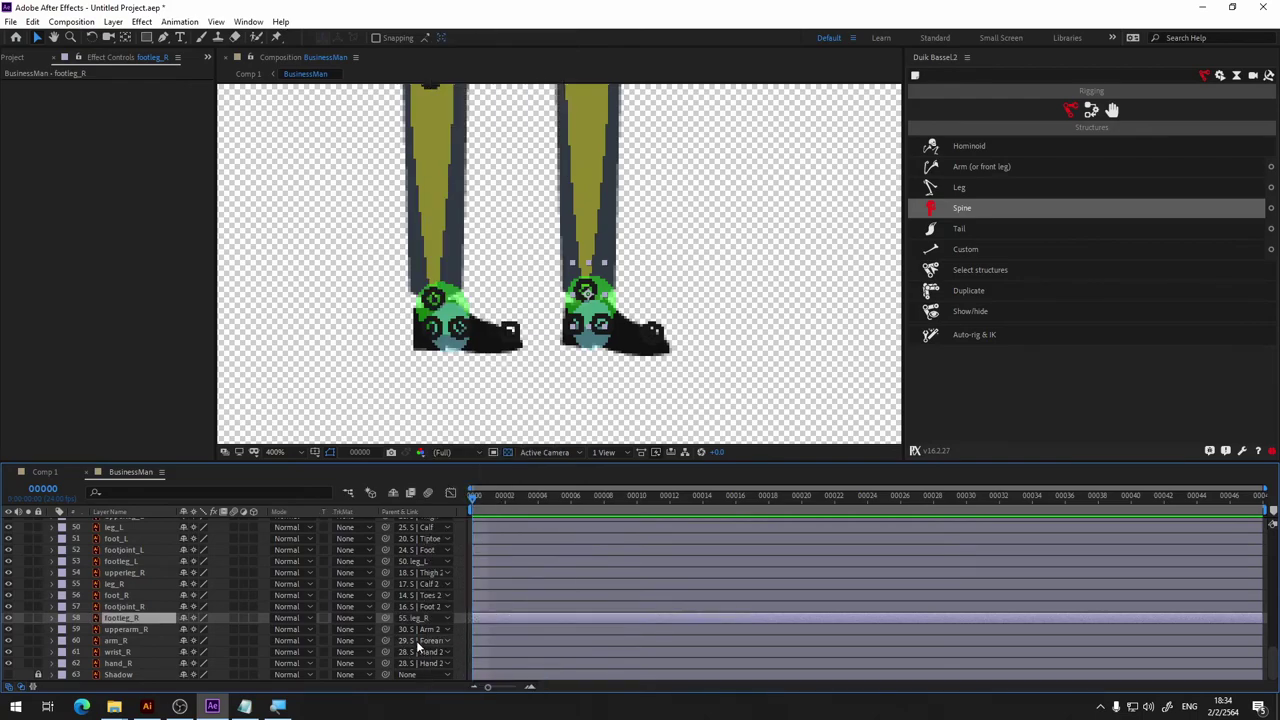
{"action": "scroll", "coordinate": [416, 640], "scroll_direction": "up", "scroll_amount": 5}
{"action": "scroll", "coordinate": [424, 641], "scroll_direction": "down", "scroll_amount": 3}
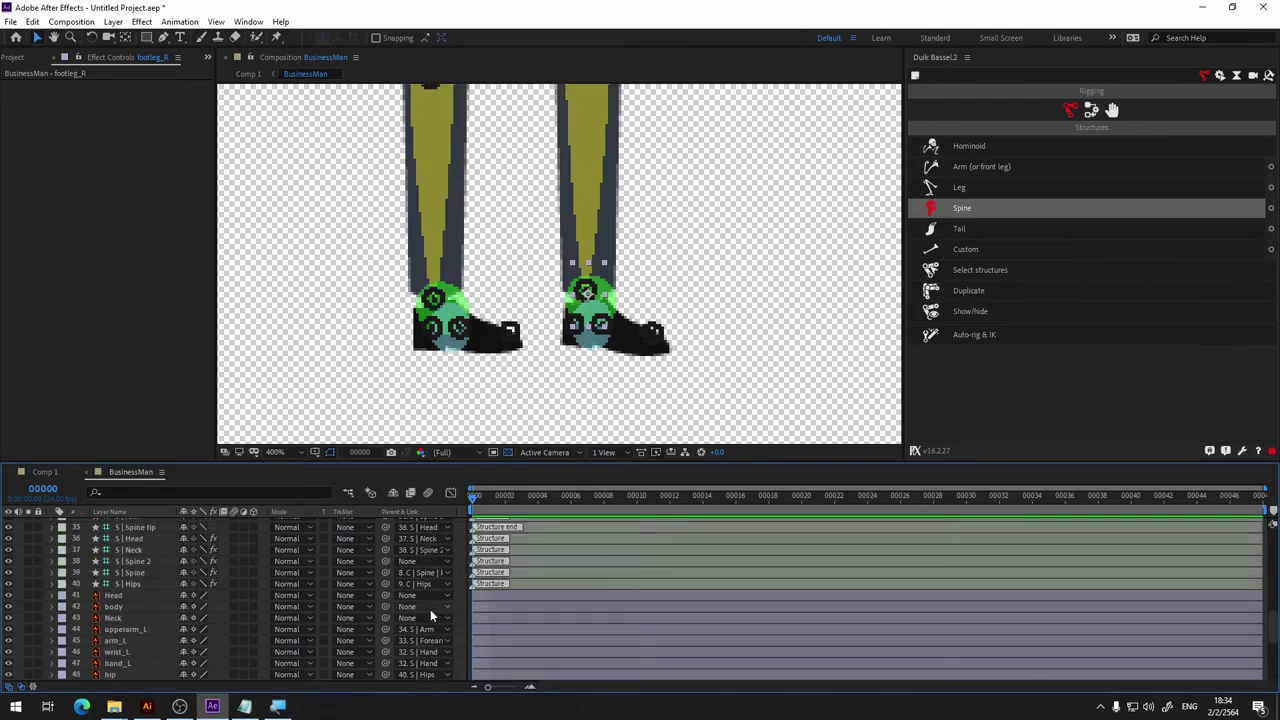
Parent the Neck artwork layer to 37. S | Neck.
{"action": "left_click", "coordinate": [113, 618]}
{"action": "left_click", "coordinate": [825, 180]}
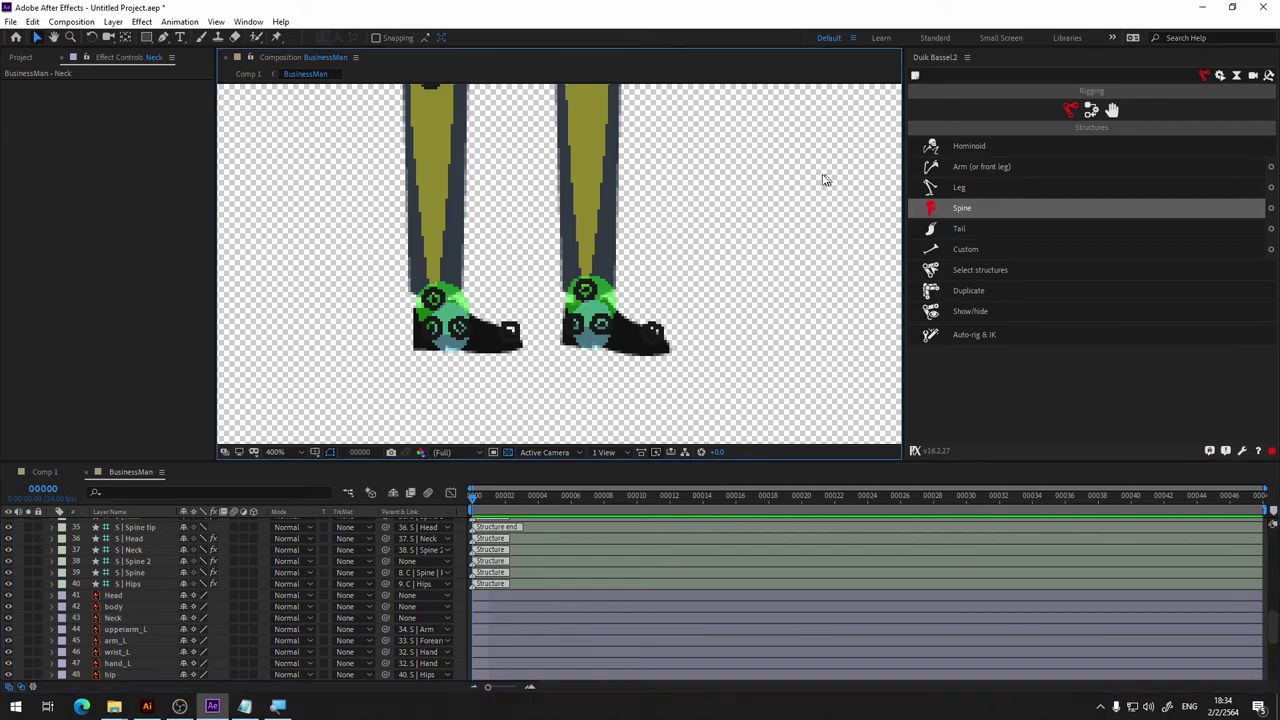
{"action": "scroll", "coordinate": [744, 137], "scroll_direction": "up", "scroll_amount": 3}
{"action": "scroll", "coordinate": [734, 160], "scroll_direction": "up", "scroll_amount": 3}
{"action": "scroll", "coordinate": [600, 250], "scroll_direction": "up", "scroll_amount": 3}
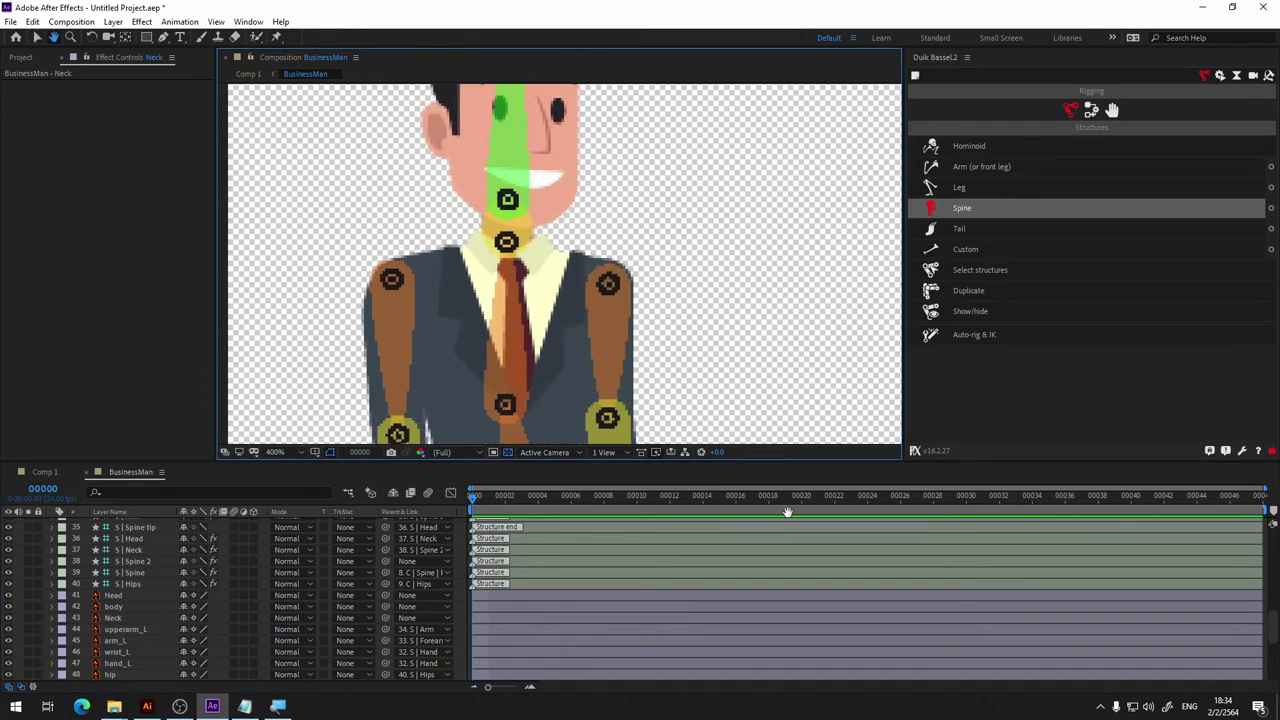
{"action": "left_click", "coordinate": [507, 243]}
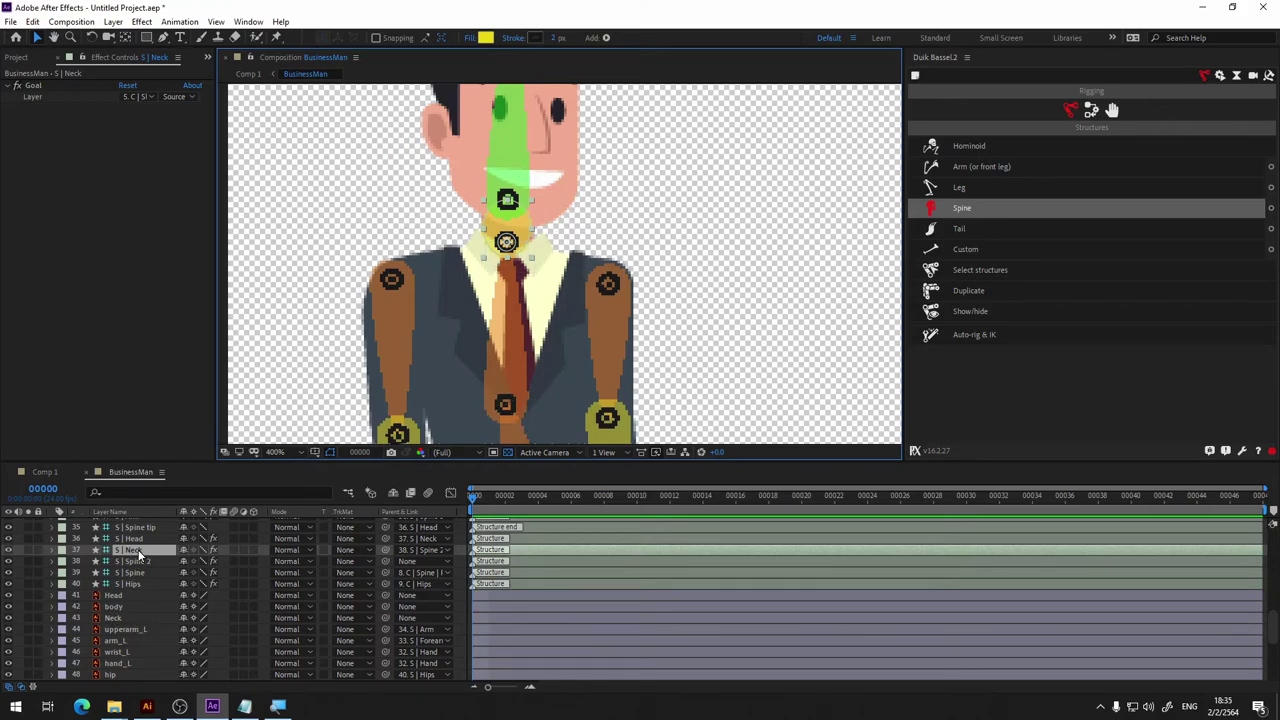
{"action": "left_click", "coordinate": [415, 617]}
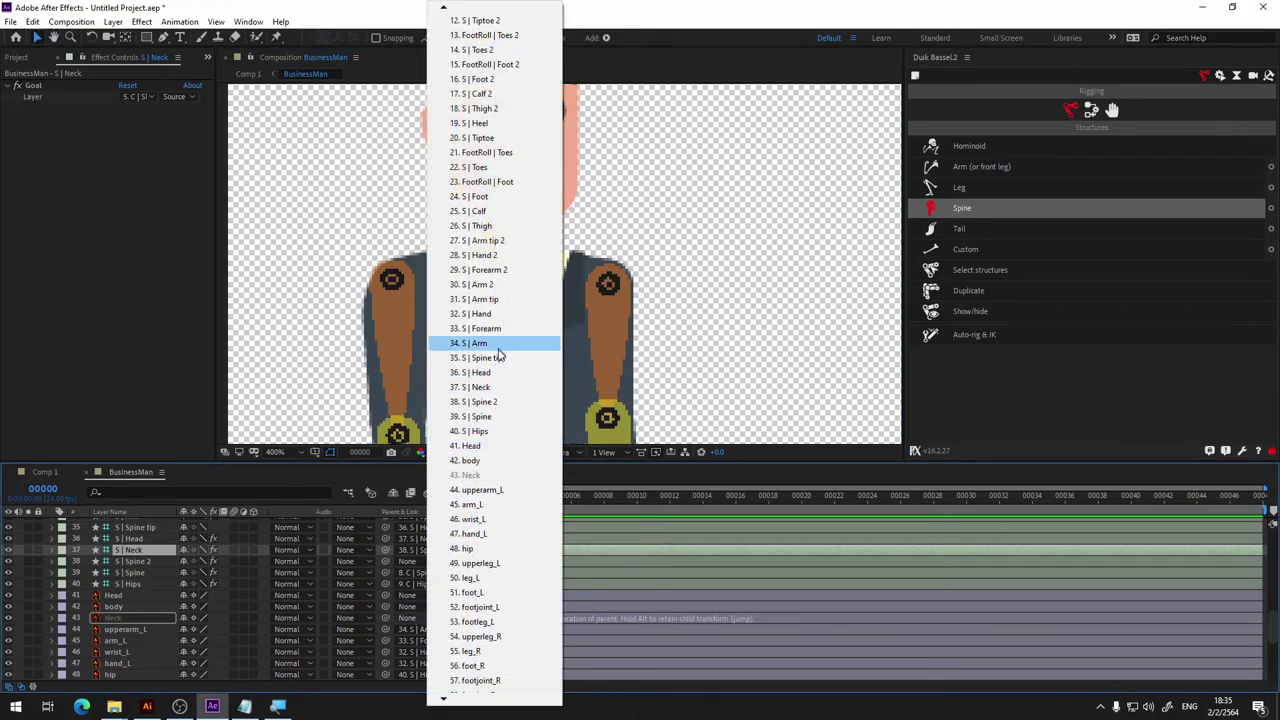
{"action": "left_click", "coordinate": [489, 388]}
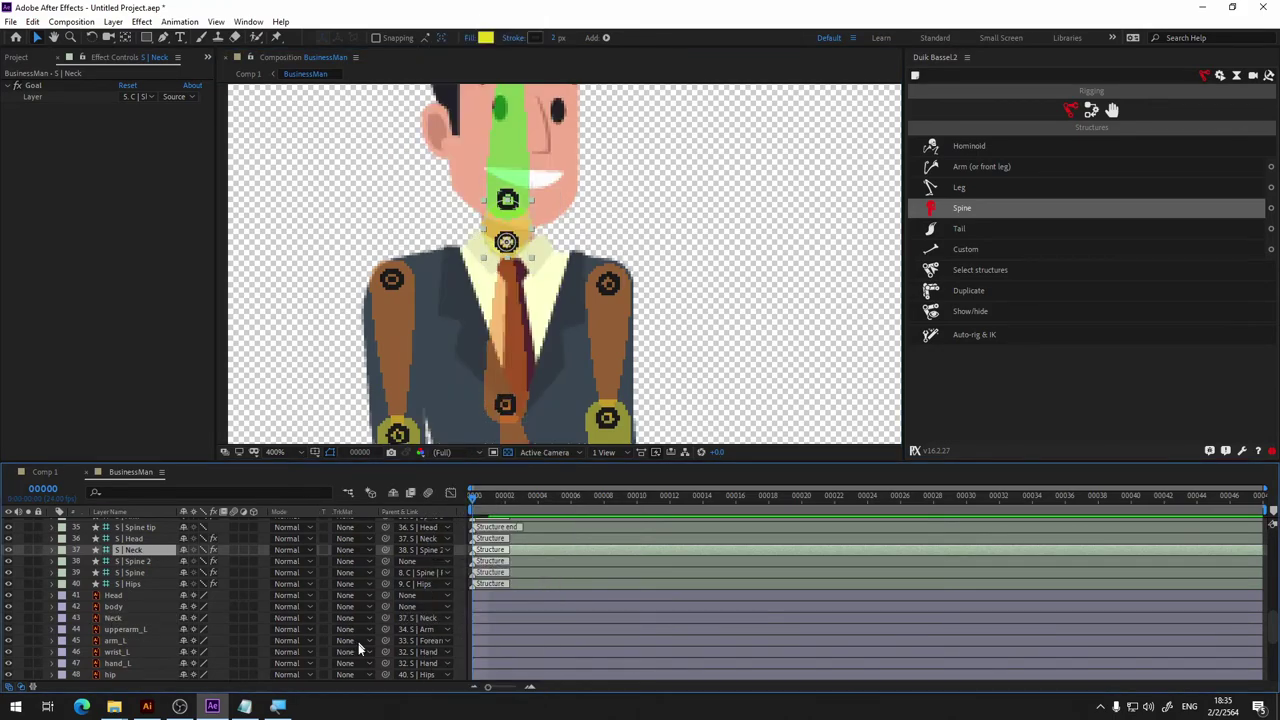
Parent the body artwork layer to 39. S | Spine.
{"action": "left_click", "coordinate": [112, 607]}
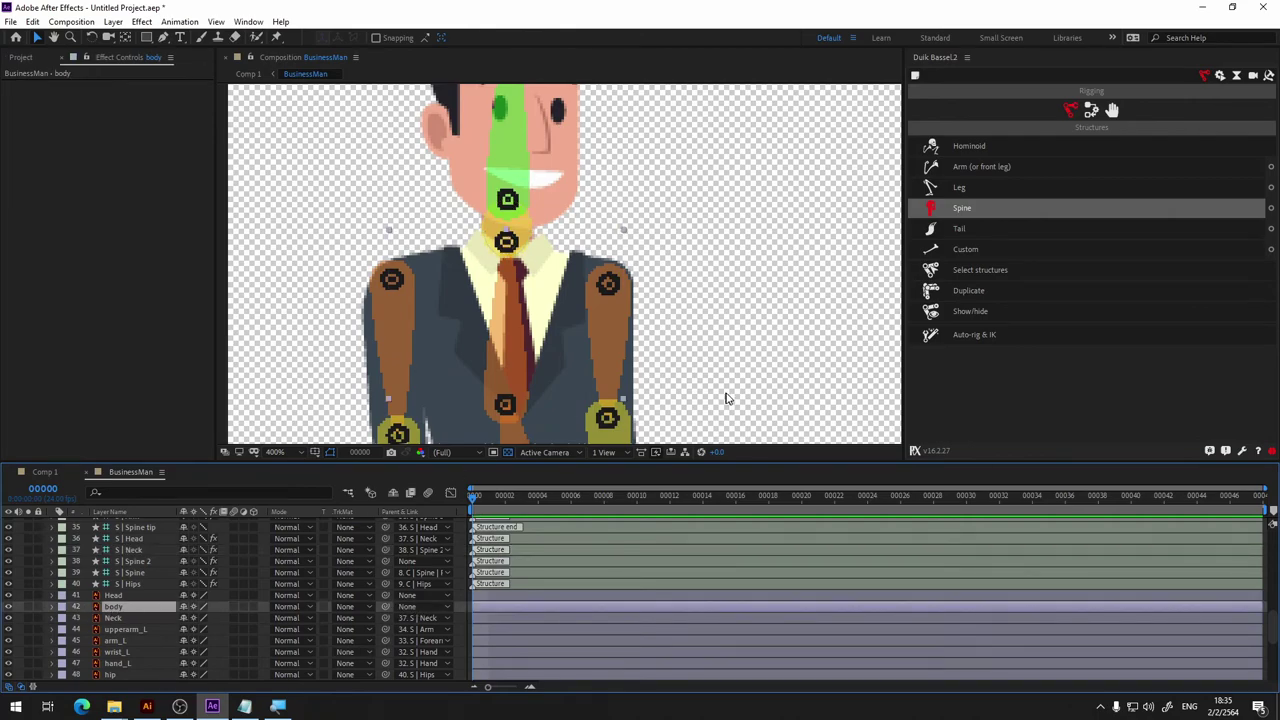
{"action": "left_click_drag", "start_coordinate": [713, 381], "coordinate": [730, 212]}
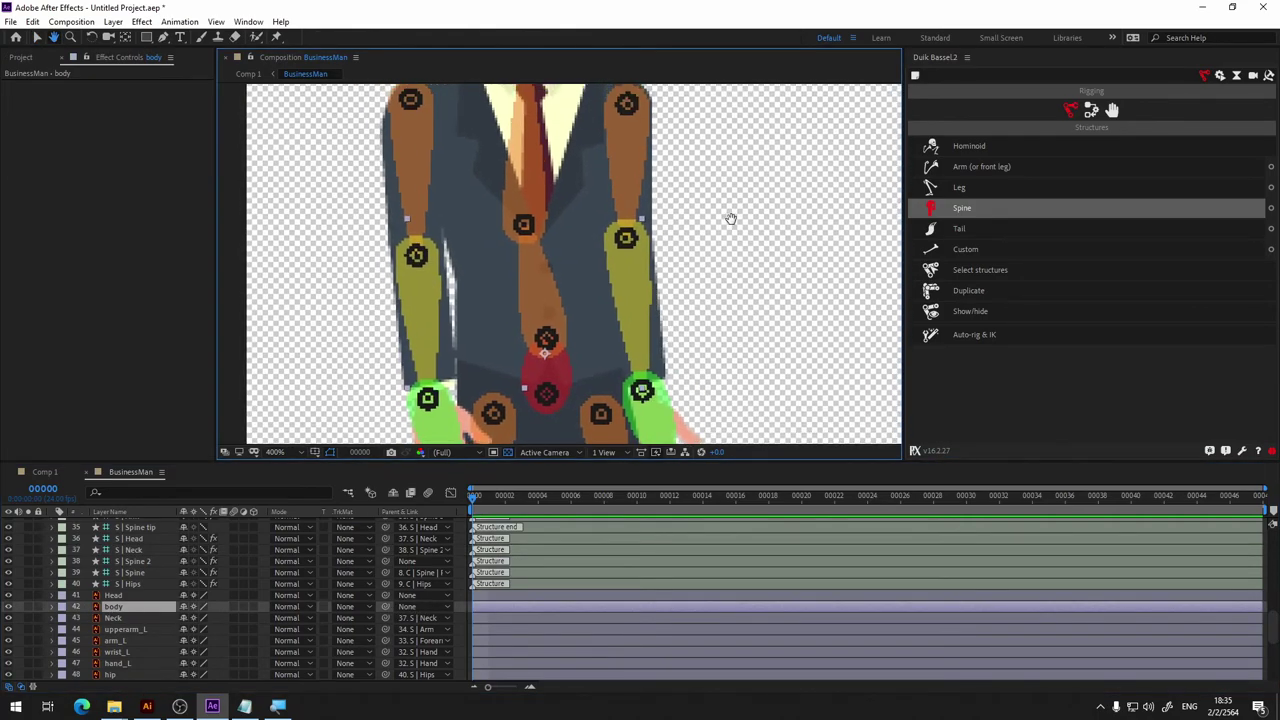
{"action": "left_click", "coordinate": [544, 346]}
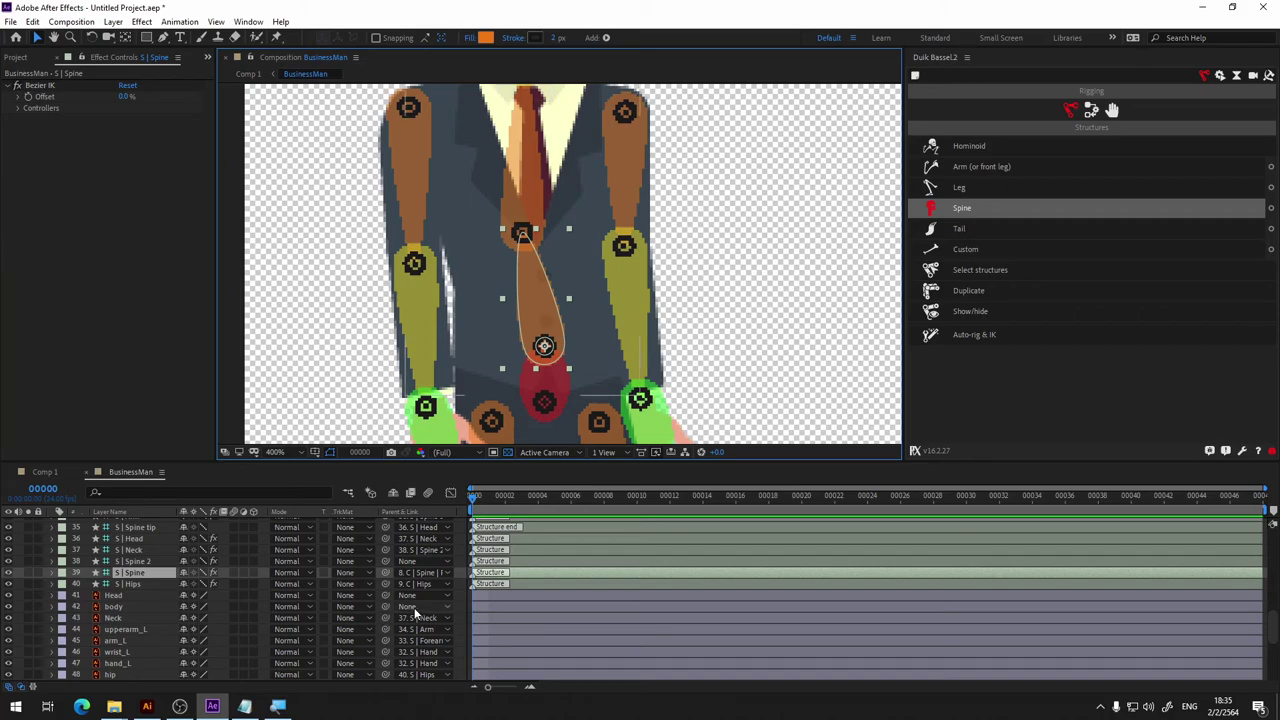
{"action": "left_click", "coordinate": [414, 607]}
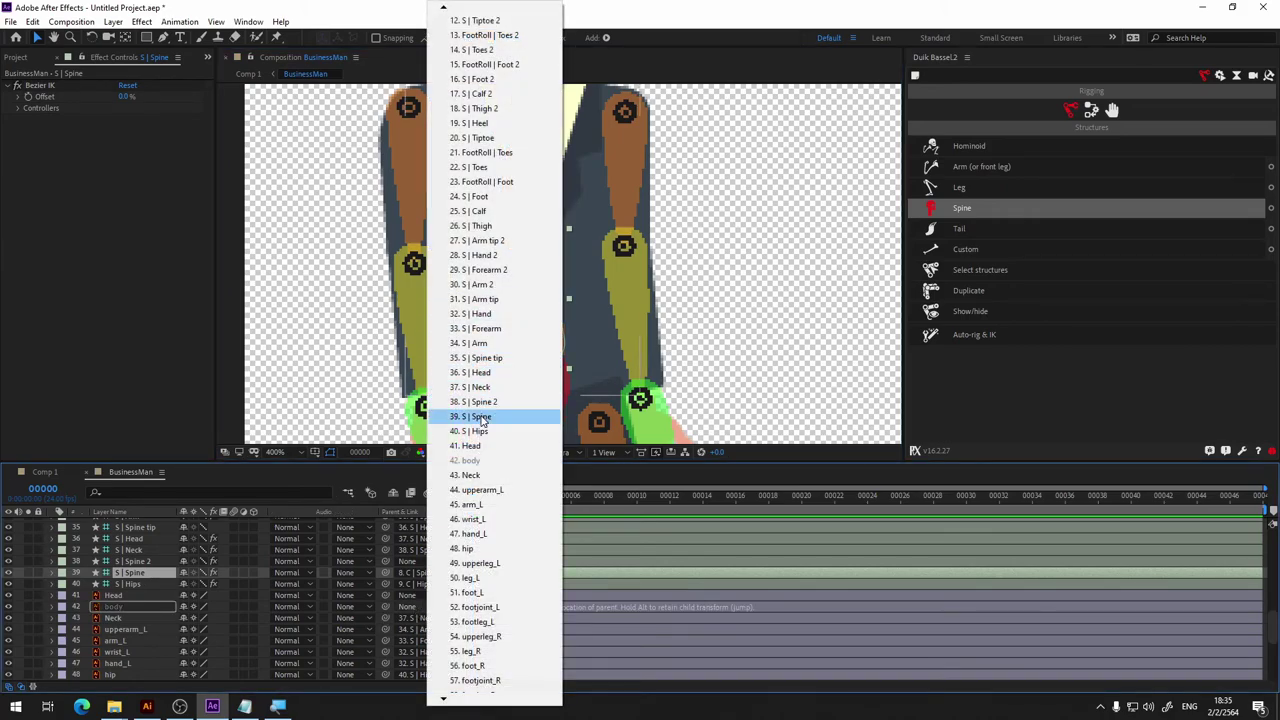
{"action": "left_click", "coordinate": [482, 417]}
Parent the Head artwork layer to 36. S | Head.
{"action": "left_click", "coordinate": [130, 595]}
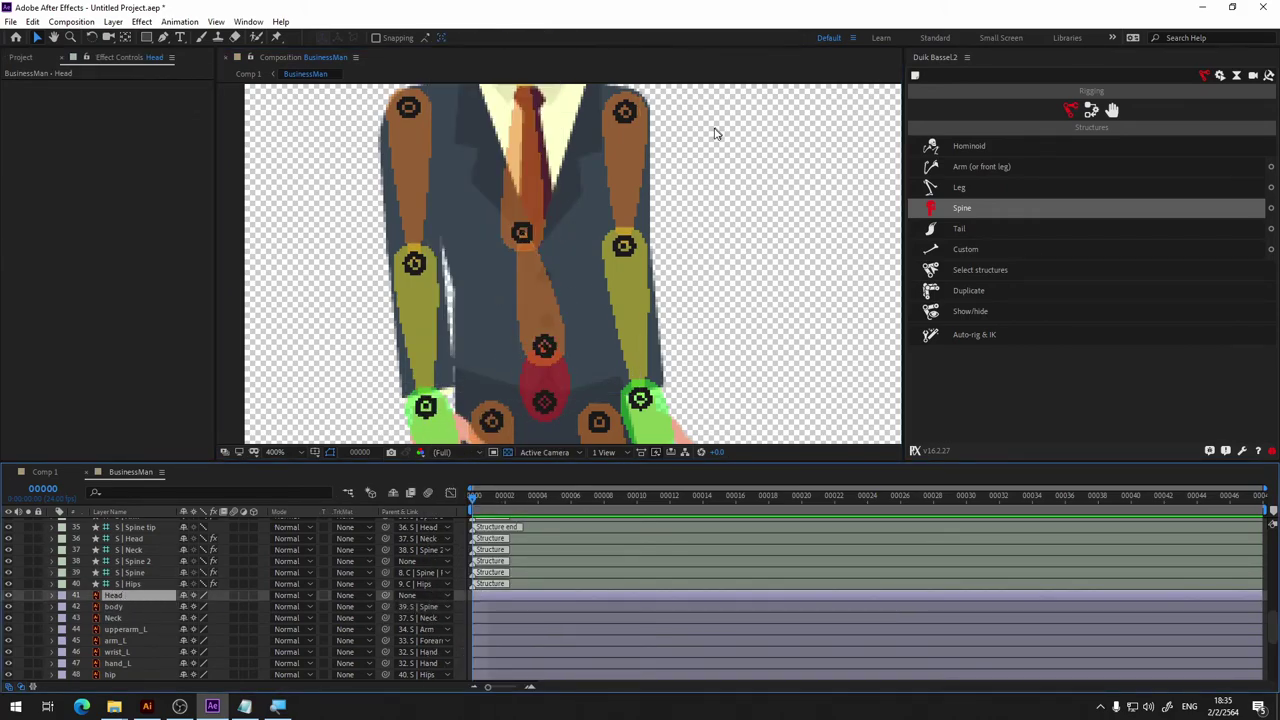
{"action": "left_click_drag", "start_coordinate": [720, 133], "coordinate": [711, 346]}
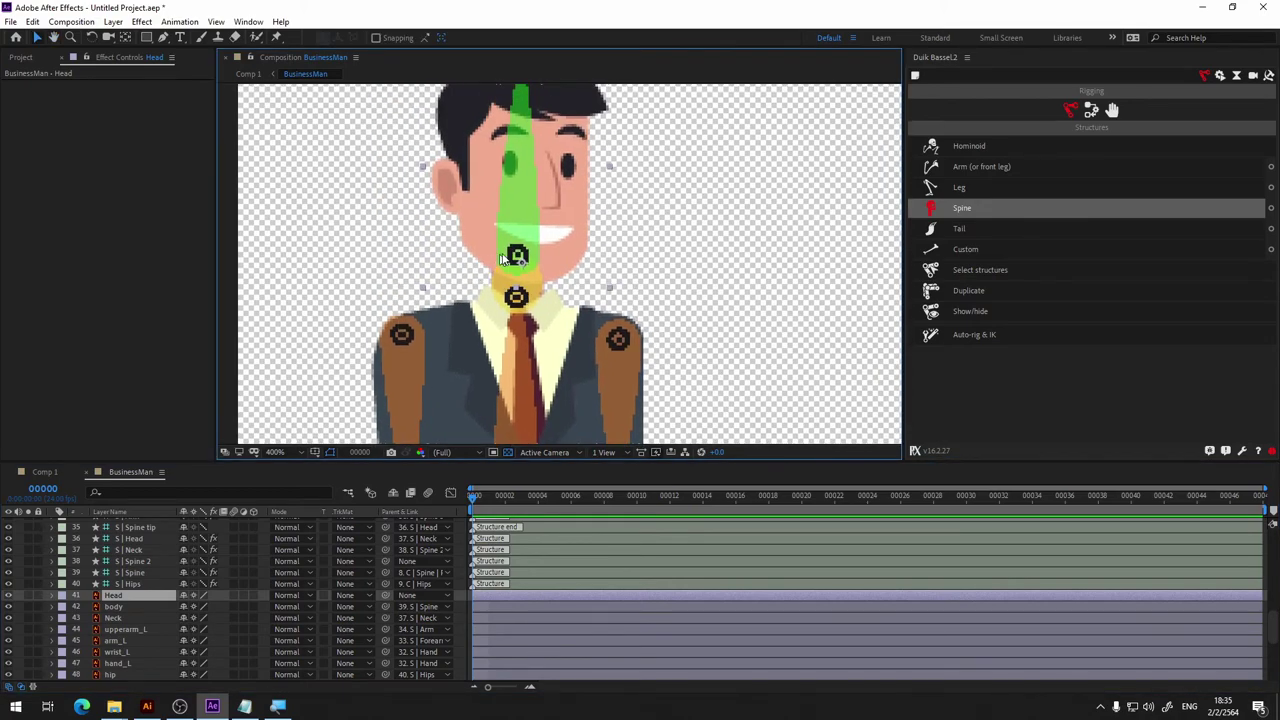
{"action": "left_click", "coordinate": [517, 257]}
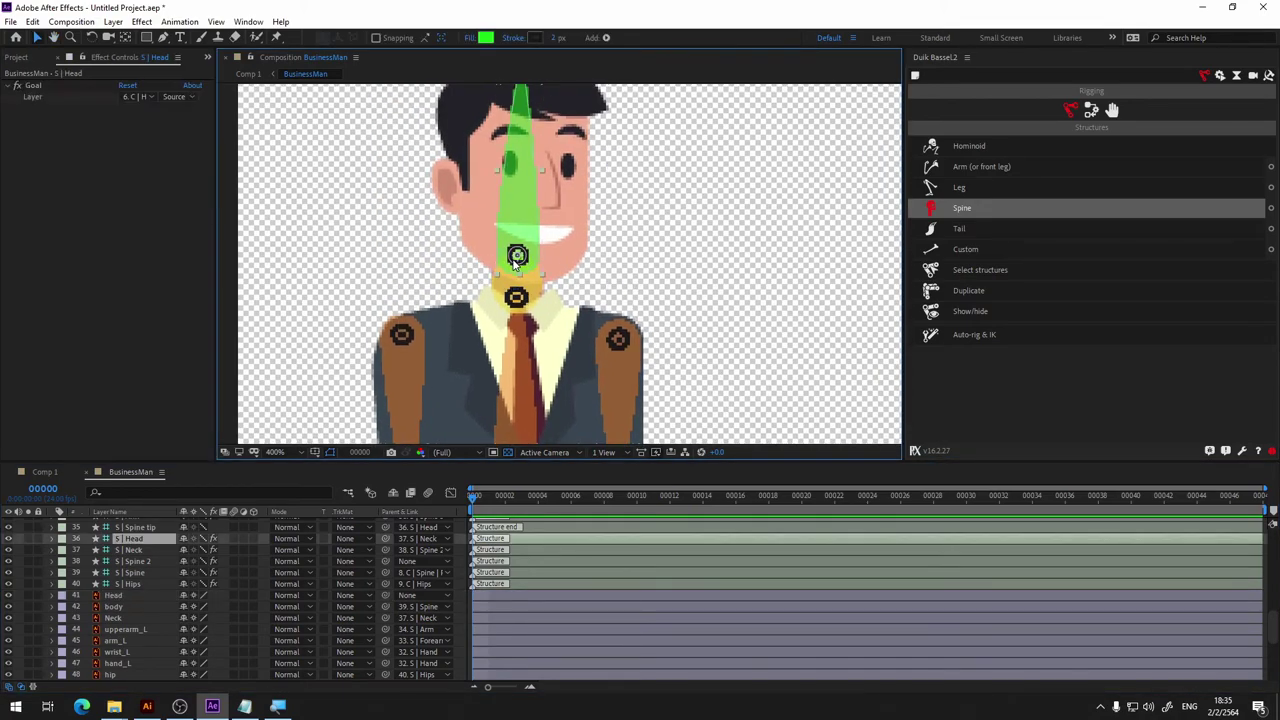
{"action": "left_click", "coordinate": [406, 596]}
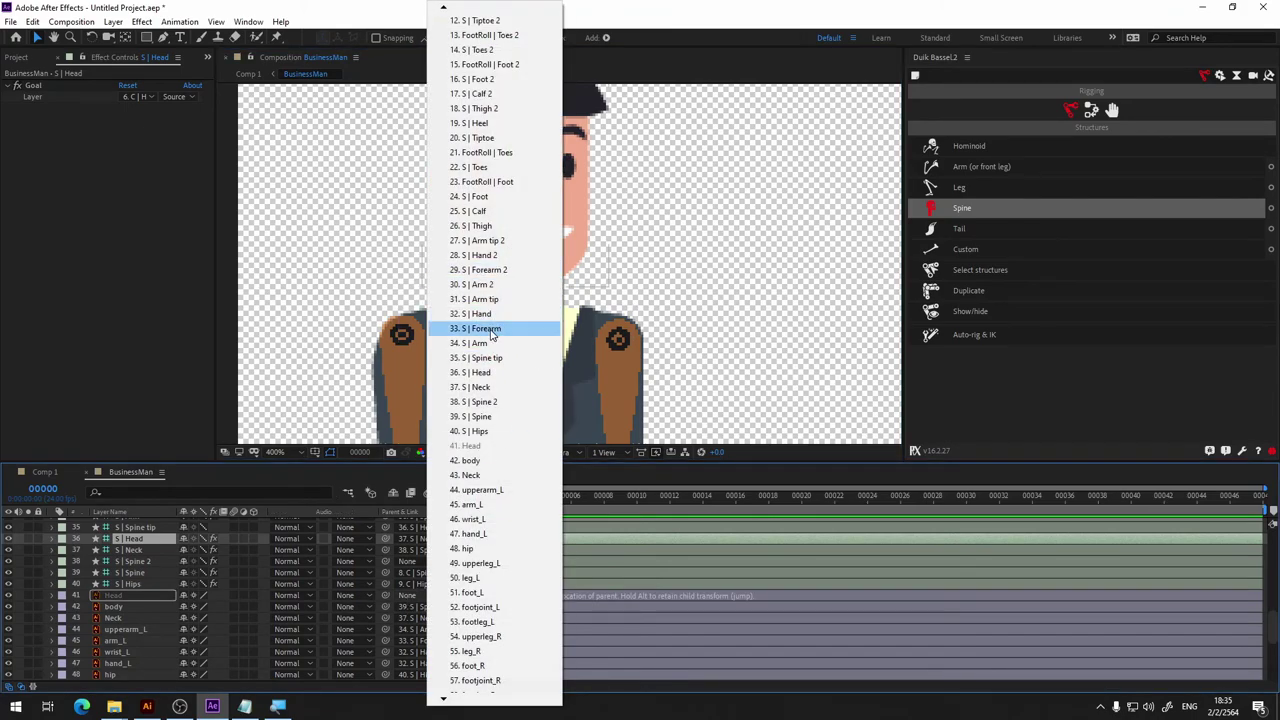
{"action": "left_click", "coordinate": [498, 374]}
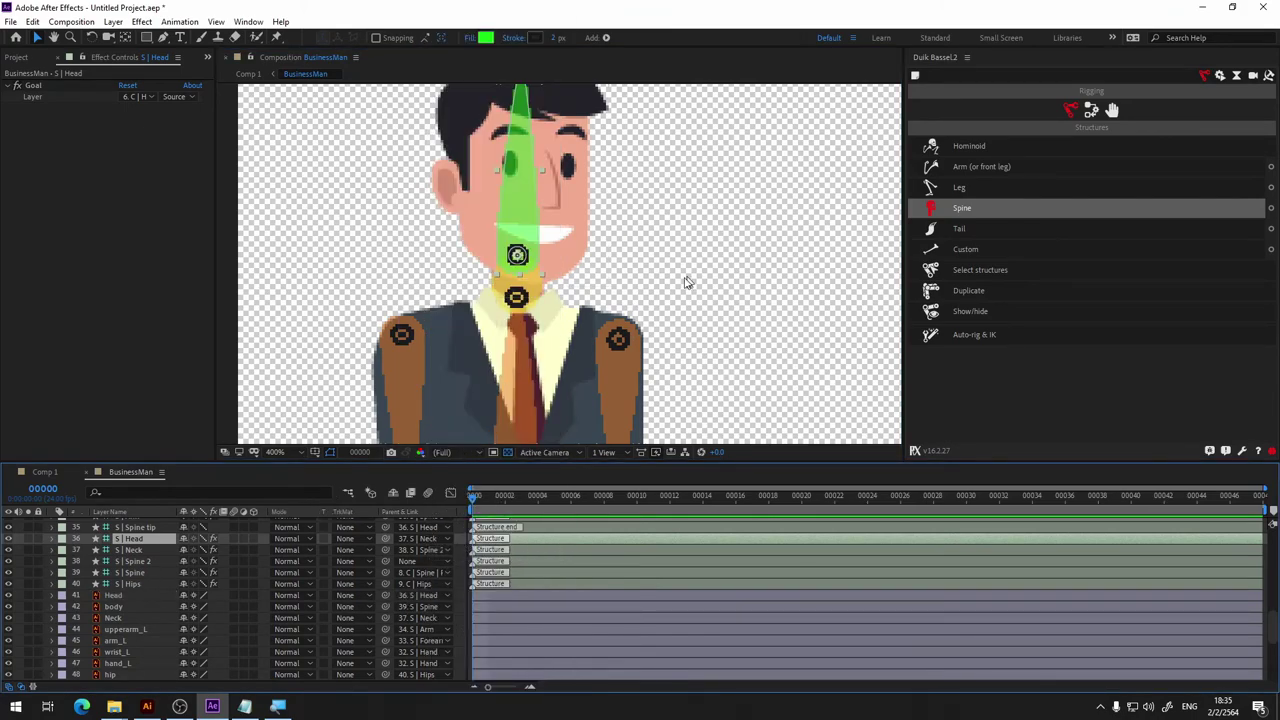
Zoom the viewer out to 100% to show the whole businessman.
{"action": "key", "text": "comma"}
{"action": "key", "text": "comma"}
{"action": "key", "text": "h"}
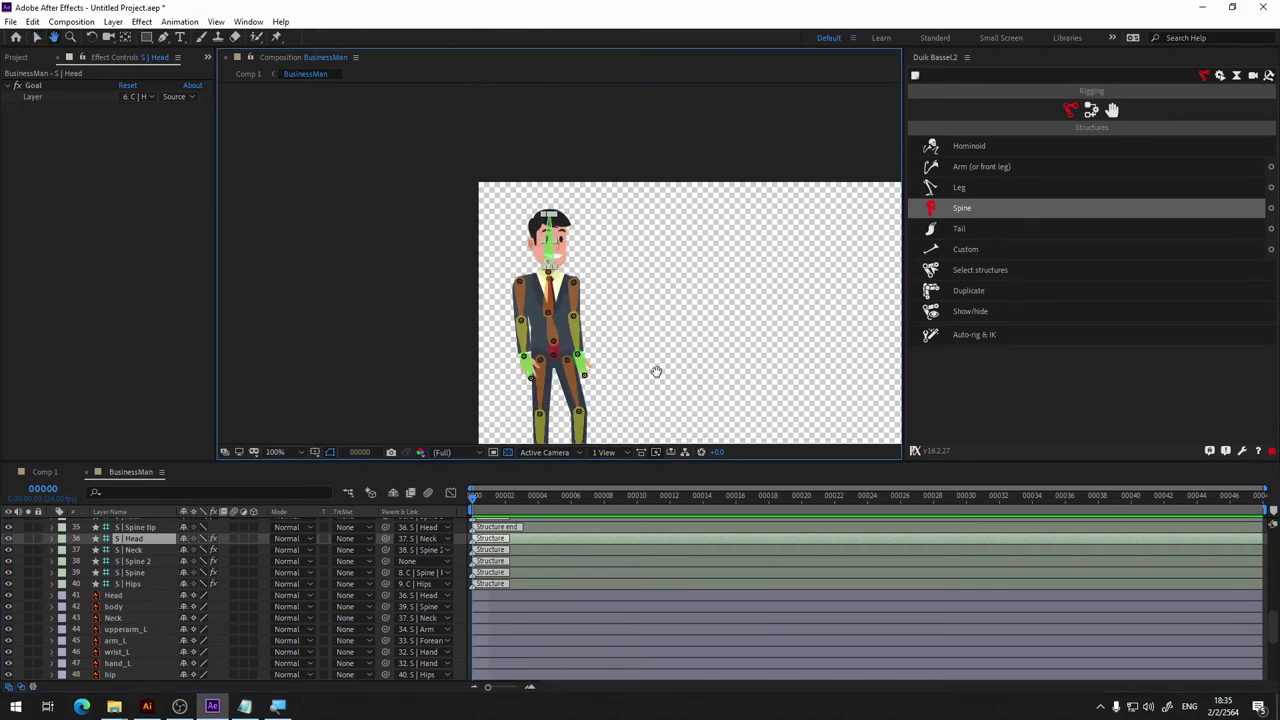
{"action": "key", "text": "v"}
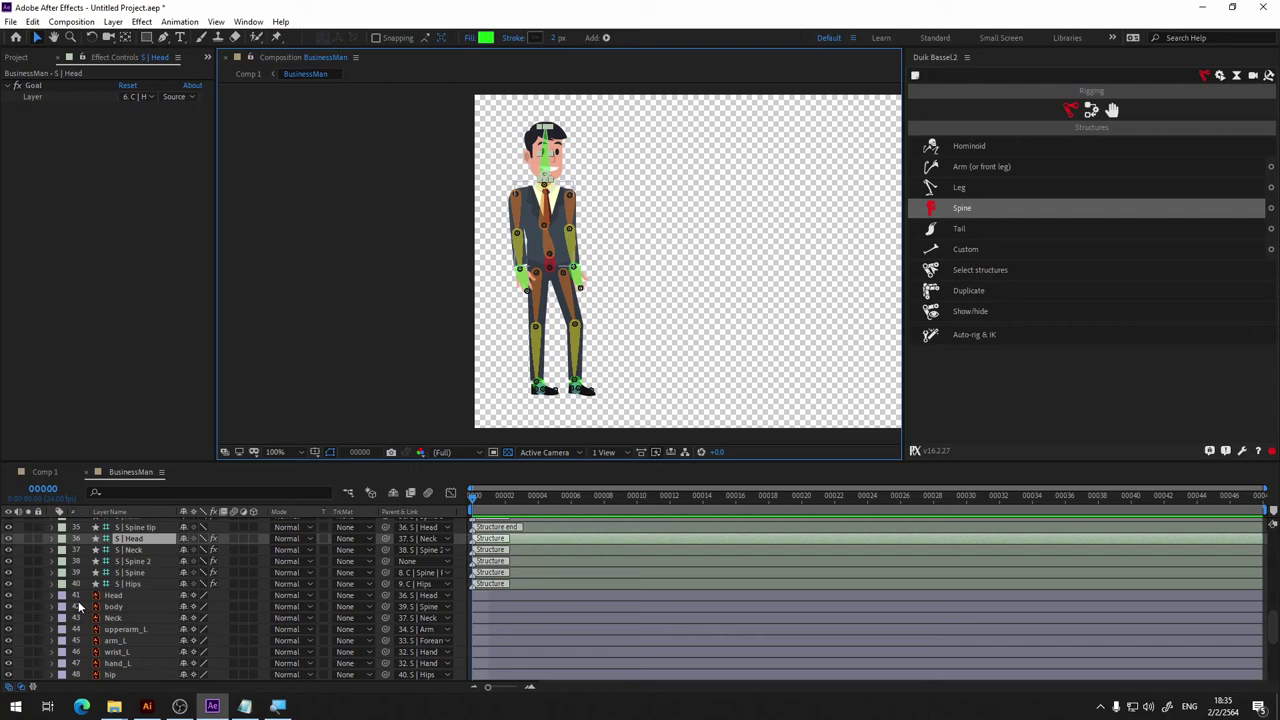
{"action": "scroll", "coordinate": [80, 606], "scroll_direction": "down", "scroll_amount": 3}
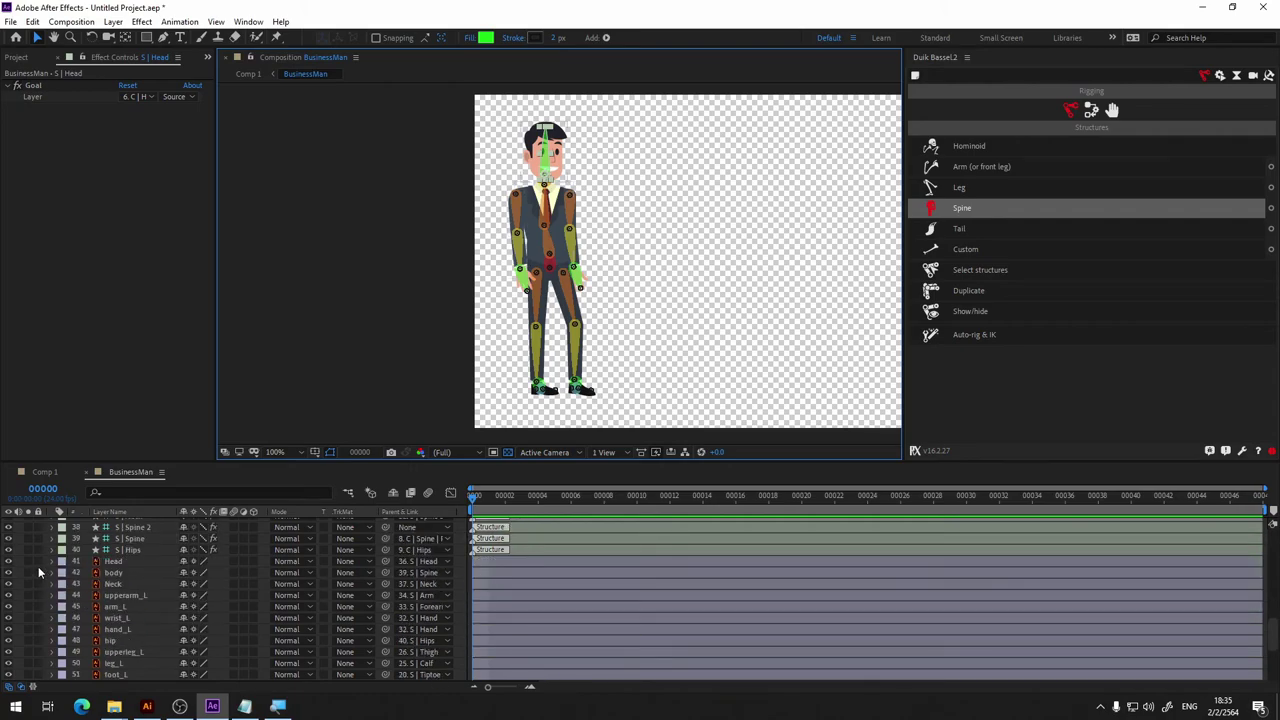
{"action": "scroll", "coordinate": [44, 566], "scroll_direction": "up", "scroll_amount": 2}
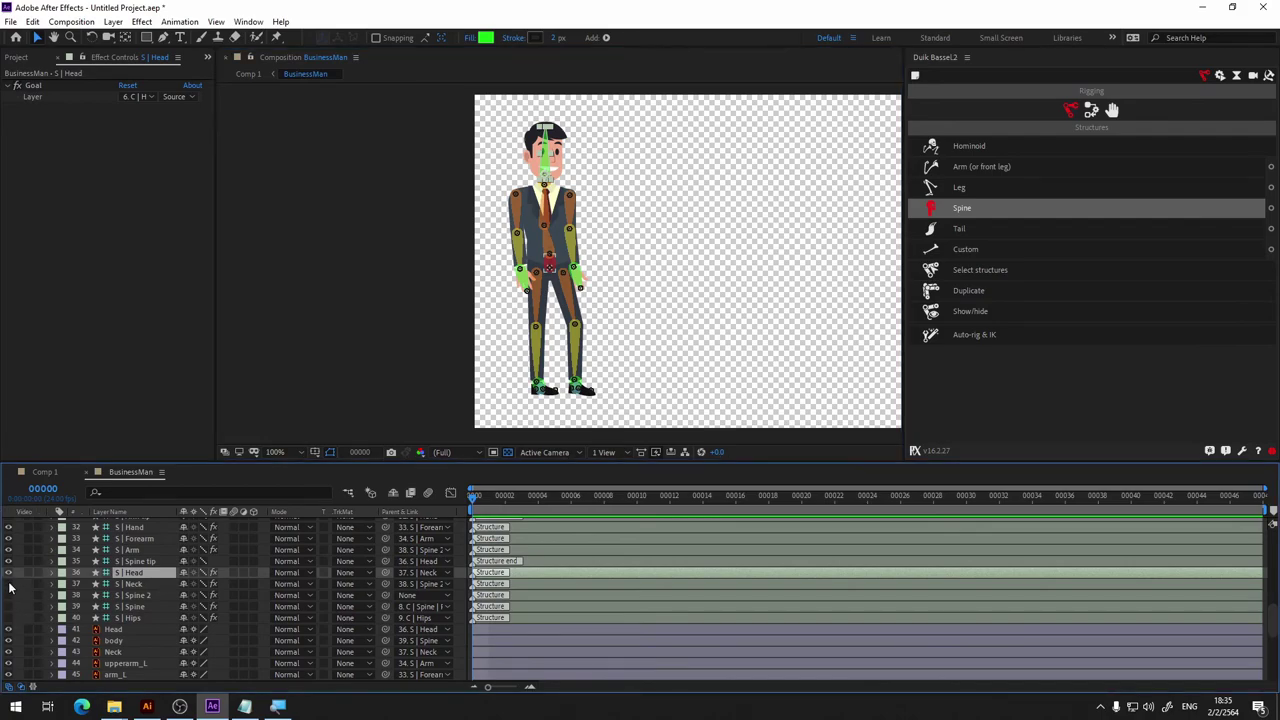
{"action": "scroll", "coordinate": [8, 537], "scroll_direction": "up", "scroll_amount": 2}
{"action": "scroll", "coordinate": [6, 539], "scroll_direction": "up", "scroll_amount": 2}
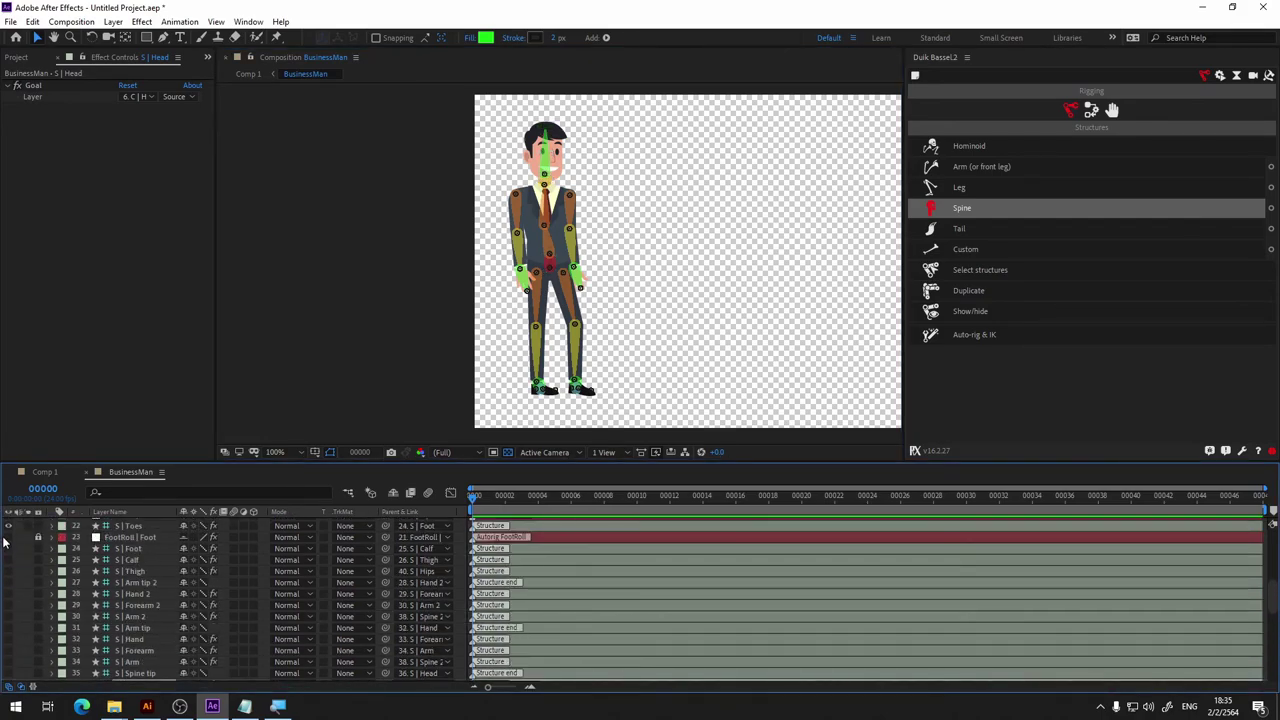
{"action": "scroll", "coordinate": [6, 555], "scroll_direction": "up", "scroll_amount": 2}
{"action": "scroll", "coordinate": [4, 568], "scroll_direction": "up", "scroll_amount": 1}
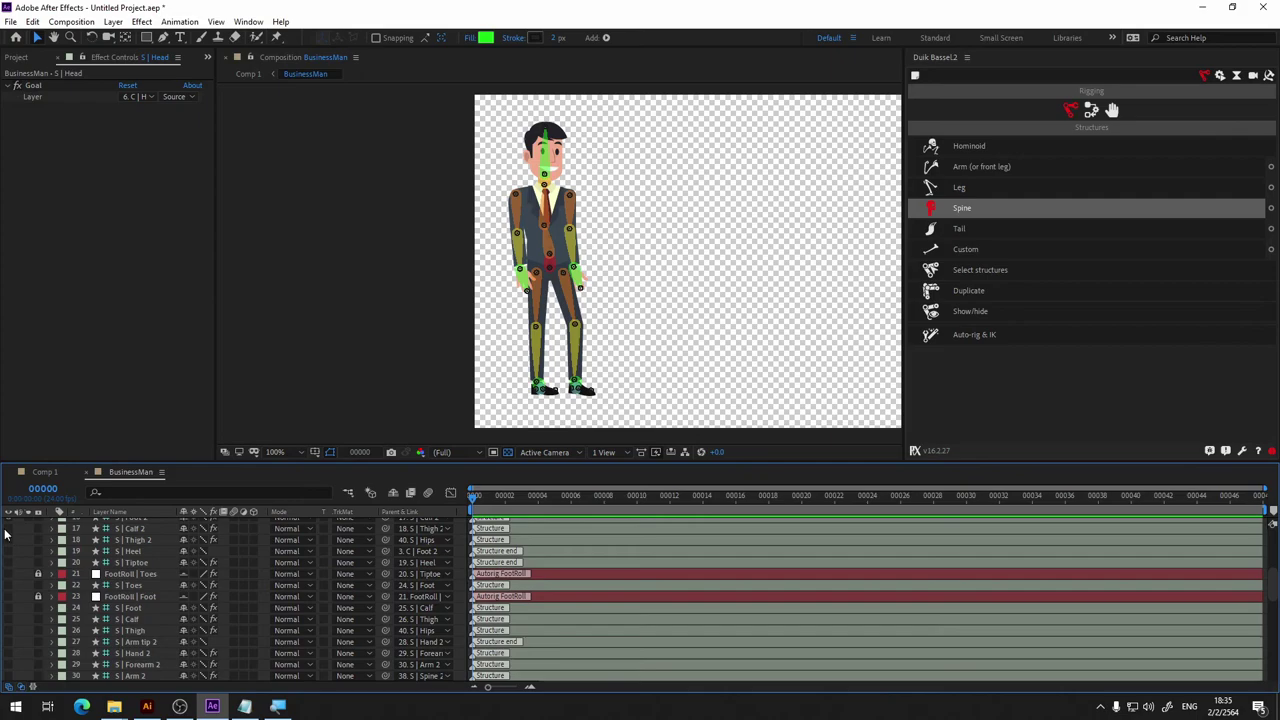
{"action": "scroll", "coordinate": [5, 540], "scroll_direction": "up", "scroll_amount": 2}
{"action": "scroll", "coordinate": [5, 565], "scroll_direction": "up", "scroll_amount": 2}
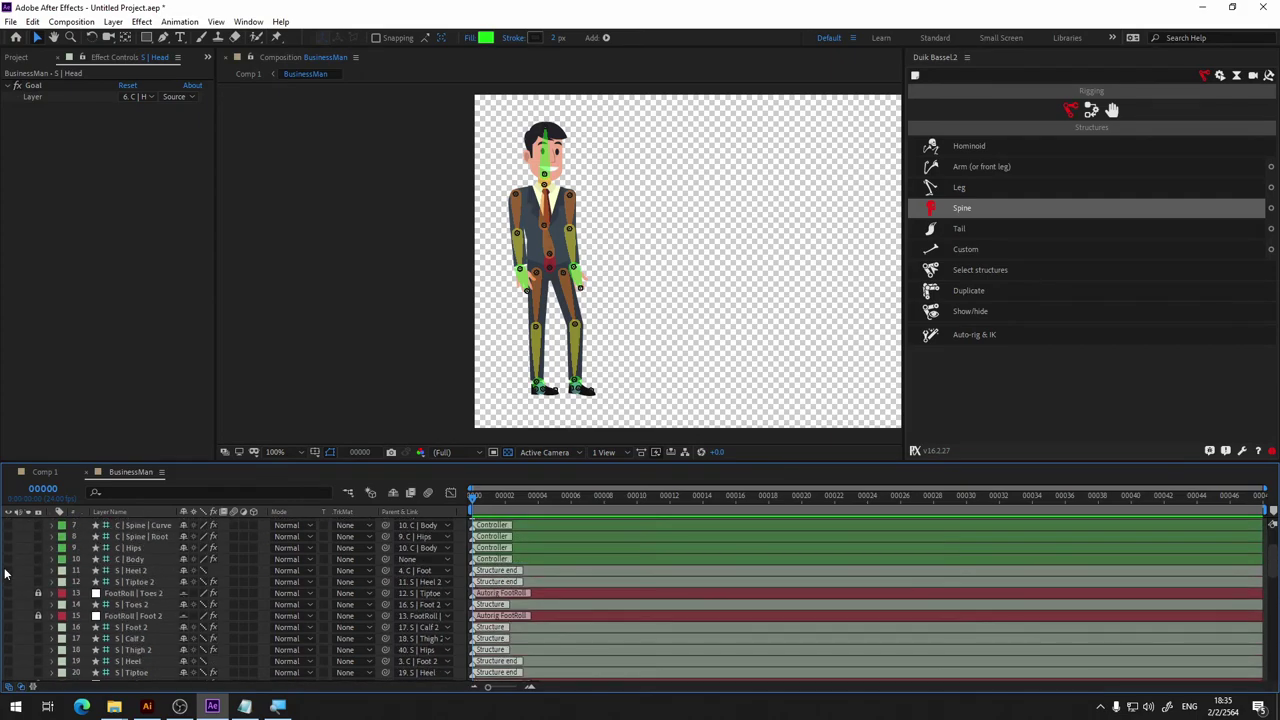
{"action": "scroll", "coordinate": [7, 560], "scroll_direction": "up", "scroll_amount": 2}
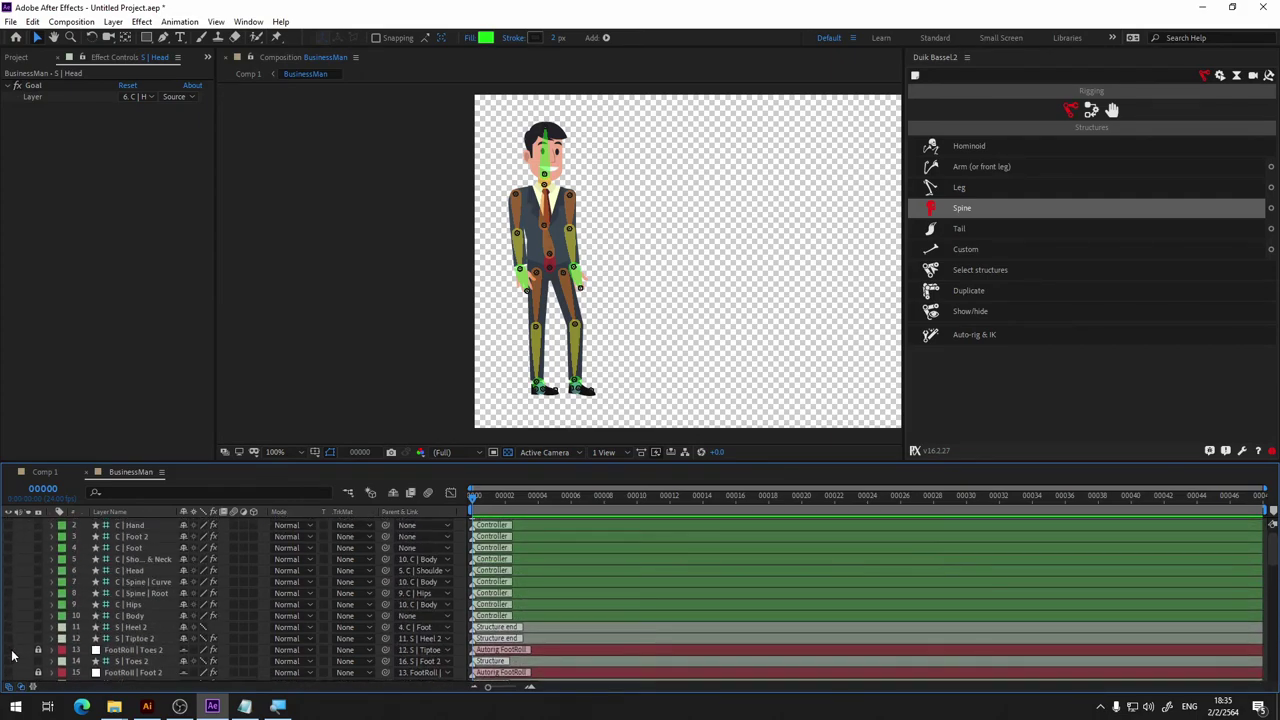
Toggle the rig layers' visibility off and on, then drag C | Foot to lift the left leg.
{"action": "left_click", "coordinate": [6, 638]}
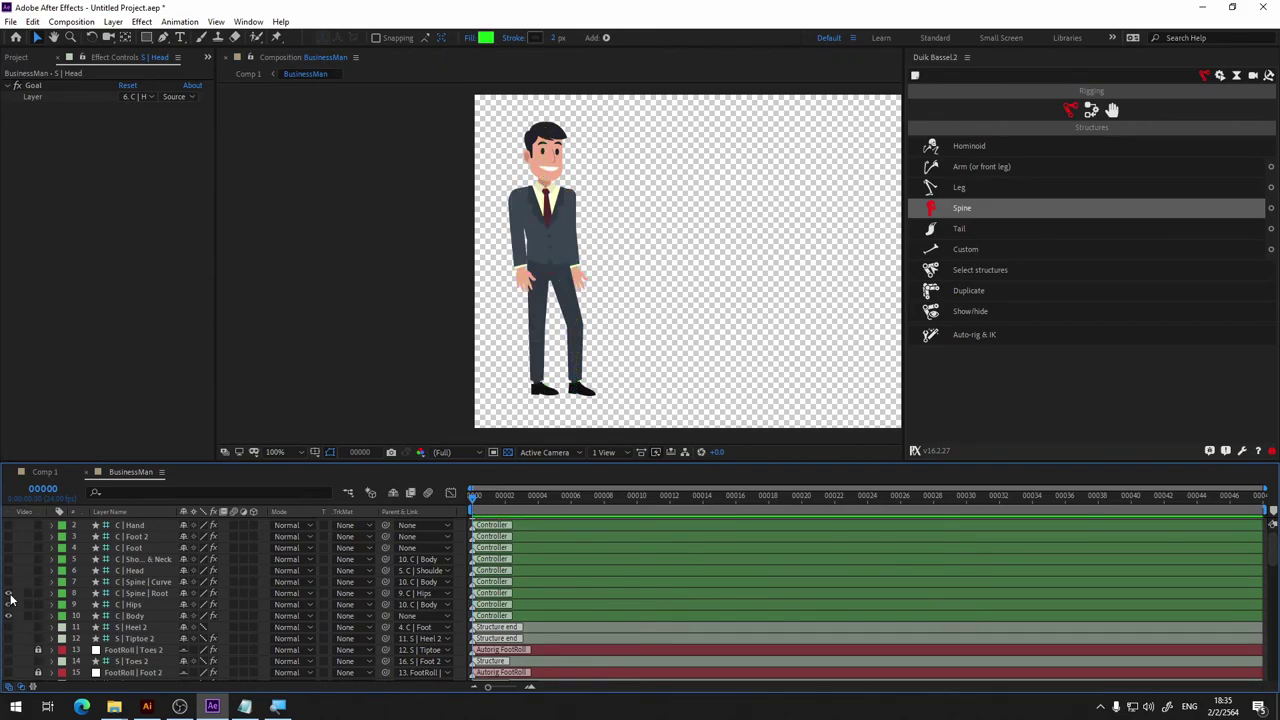
{"action": "scroll", "coordinate": [12, 533], "scroll_direction": "up", "scroll_amount": 1}
{"action": "left_click", "coordinate": [9, 522]}
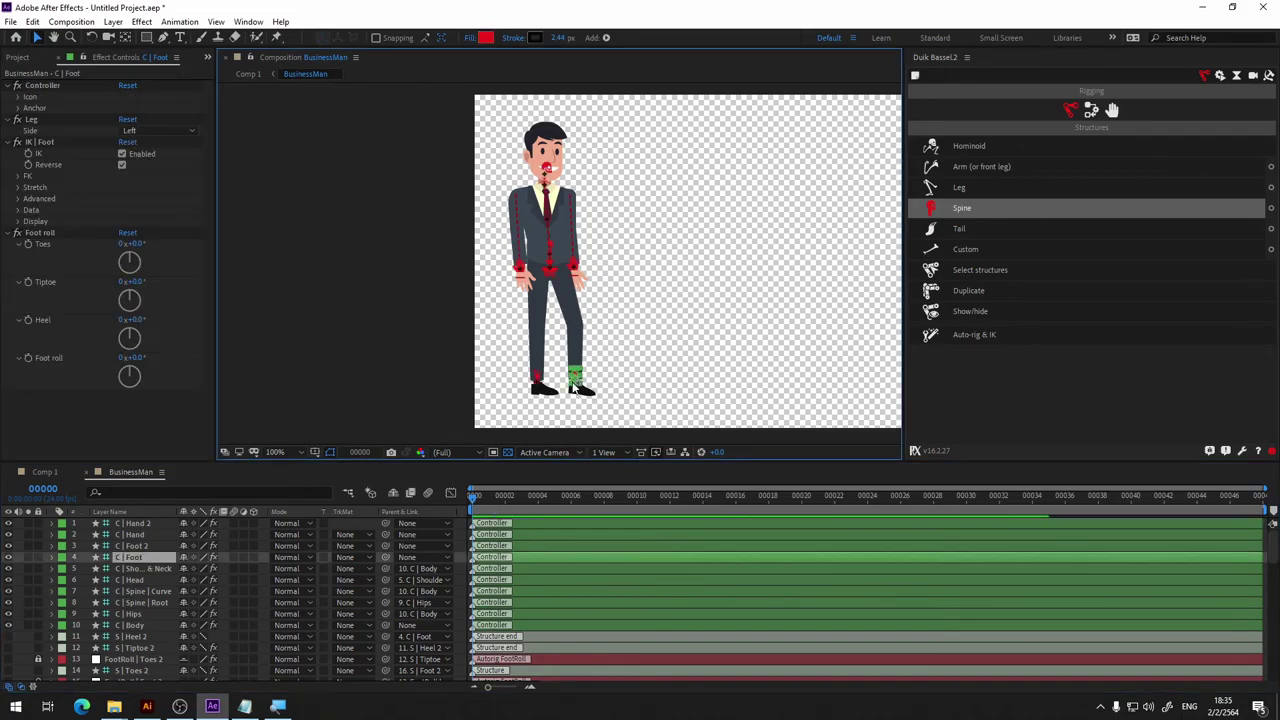
{"action": "mouse_move", "coordinate": [577, 383]}
{"action": "left_mouse_down"}
{"action": "mouse_move", "coordinate": [620, 333]}
{"action": "mouse_move", "coordinate": [576, 378]}
{"action": "left_mouse_up"}
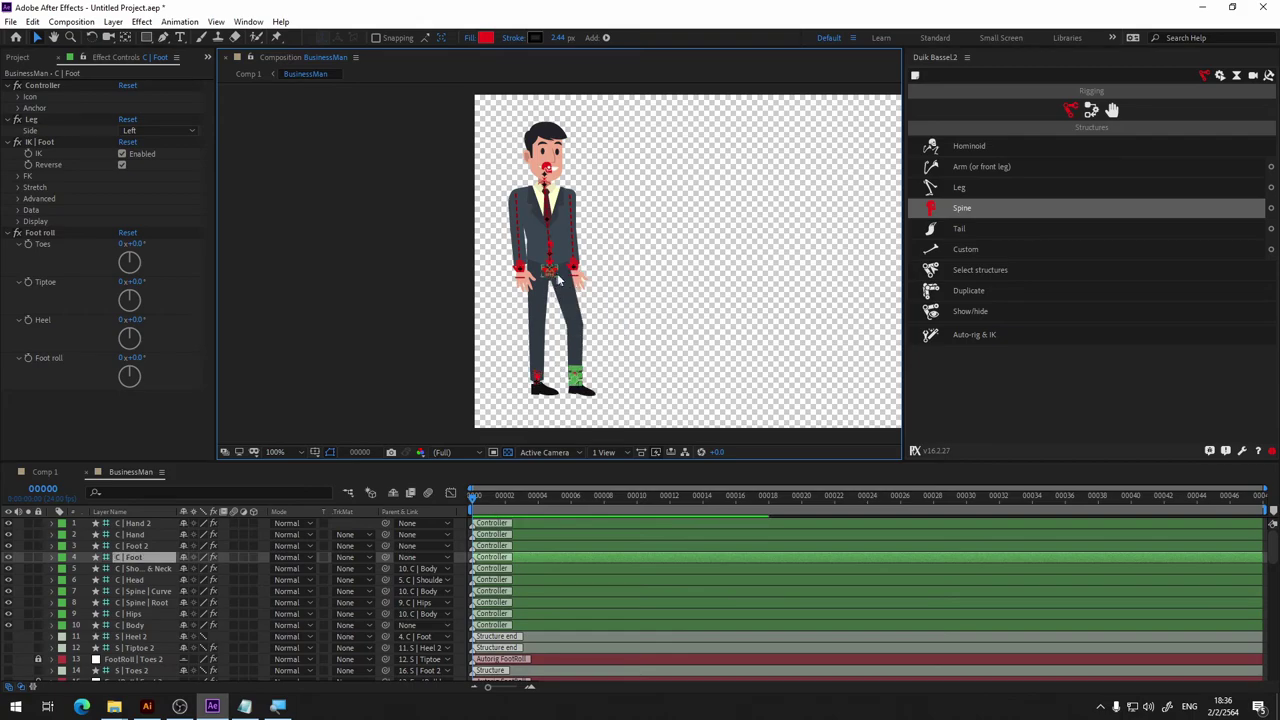
Drag the C | Foot 2 controller to test the right leg's bend, zooming in on the legs.
{"action": "left_click", "coordinate": [546, 381]}
{"action": "mouse_move", "coordinate": [548, 381]}
{"action": "left_mouse_down"}
{"action": "mouse_move", "coordinate": [622, 332]}
{"action": "mouse_move", "coordinate": [570, 332]}
{"action": "mouse_move", "coordinate": [539, 378]}
{"action": "left_mouse_up"}
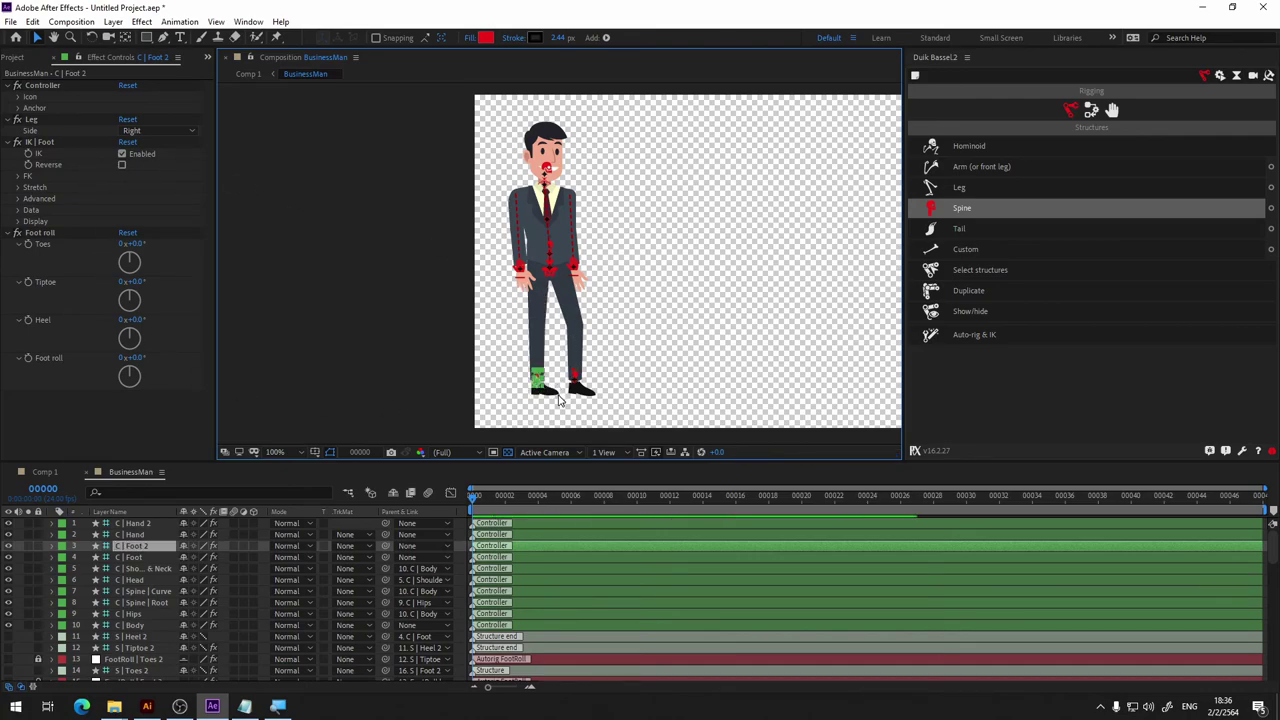
{"action": "scroll", "coordinate": [556, 258], "scroll_direction": "up", "scroll_amount": 4}
{"action": "key", "text": "h"}
{"action": "left_click_drag", "start_coordinate": [546, 420], "coordinate": [617, 226]}
{"action": "key", "text": "v"}
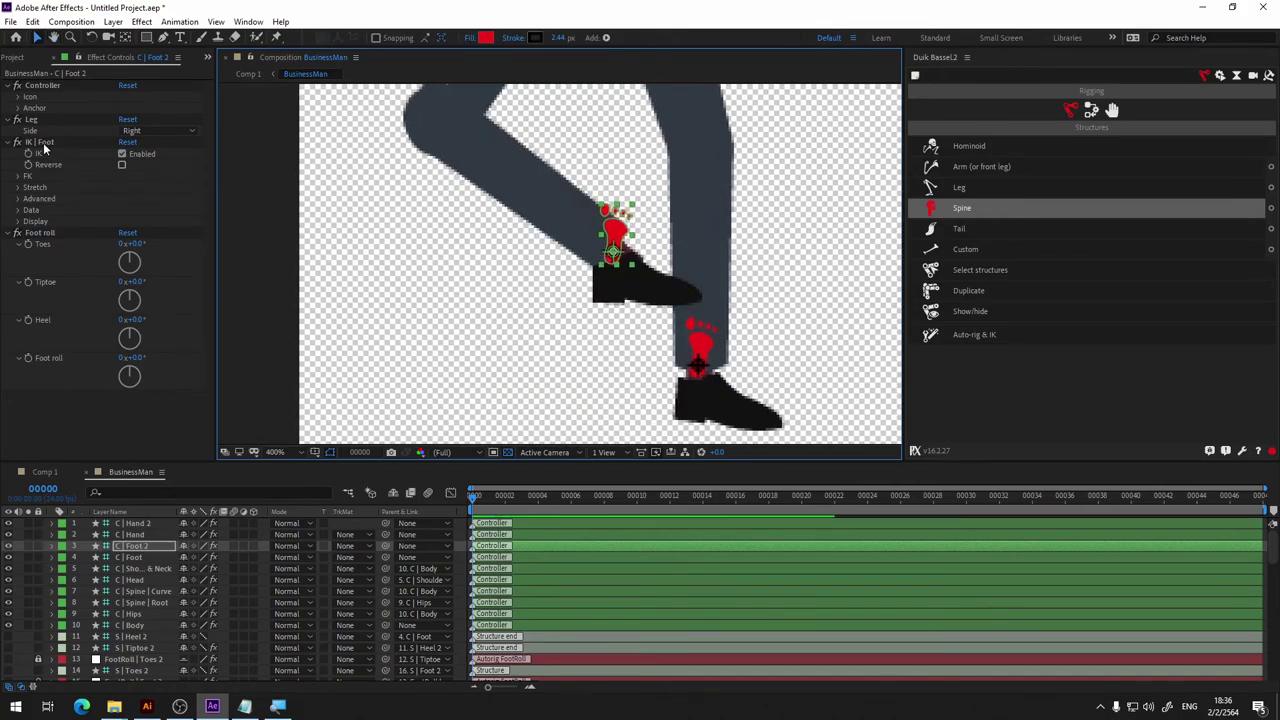
Check Reverse under IK | Foot for C | Foot 2 so the right knee bends like the left.
{"action": "left_click", "coordinate": [122, 165]}
{"action": "key", "text": "h"}
{"action": "left_click_drag", "start_coordinate": [544, 281], "coordinate": [518, 357]}
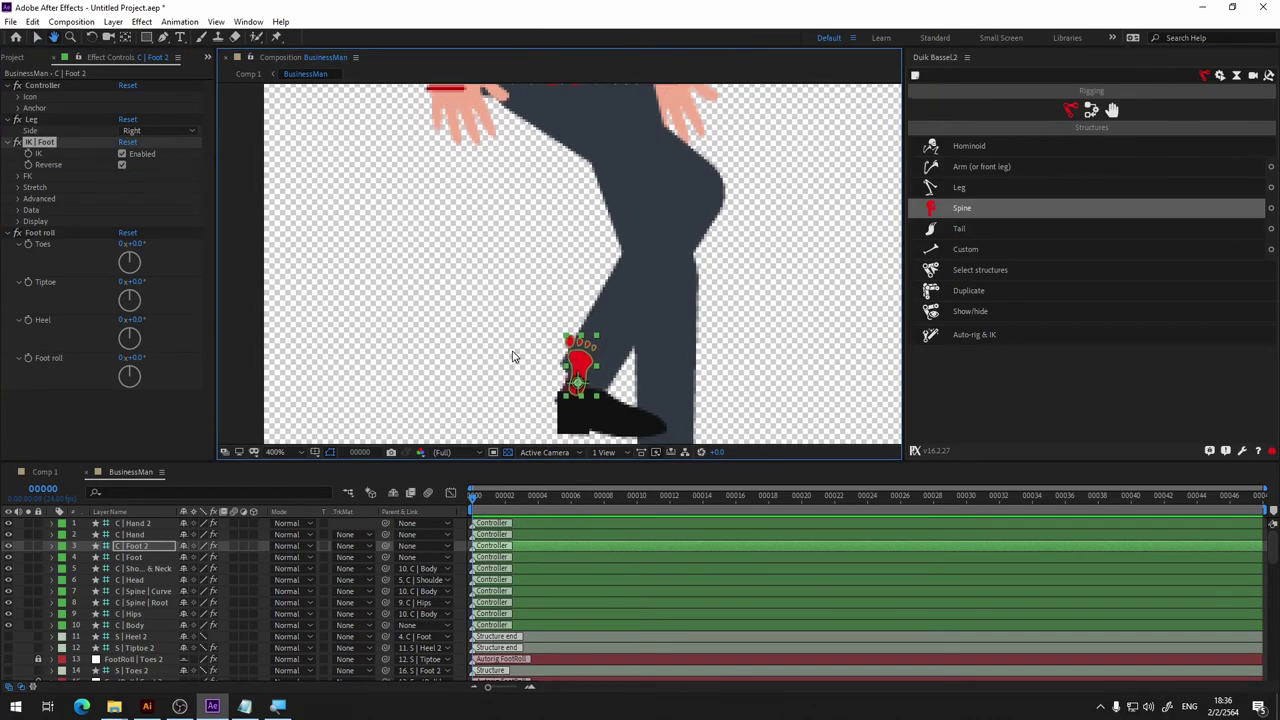
{"action": "key", "text": "ctrl+z"}
{"action": "key", "text": "v"}
{"action": "key", "text": "ctrl+z"}
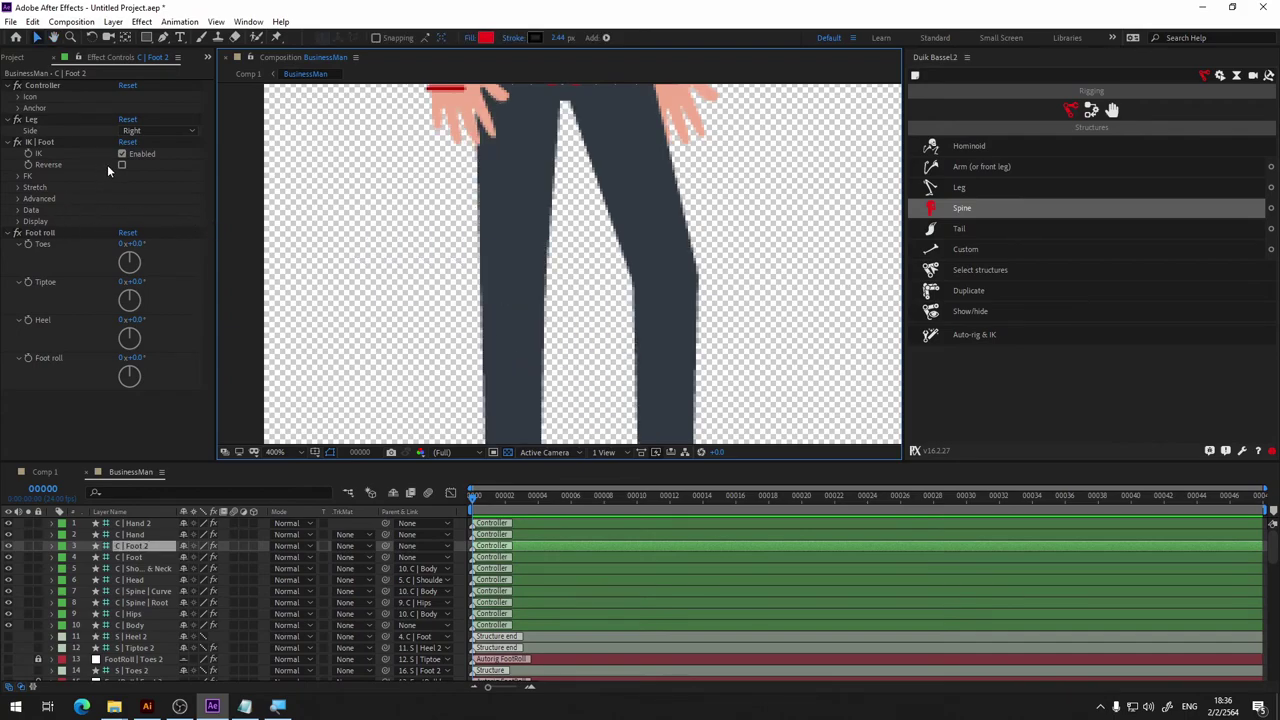
{"action": "left_click", "coordinate": [122, 166]}
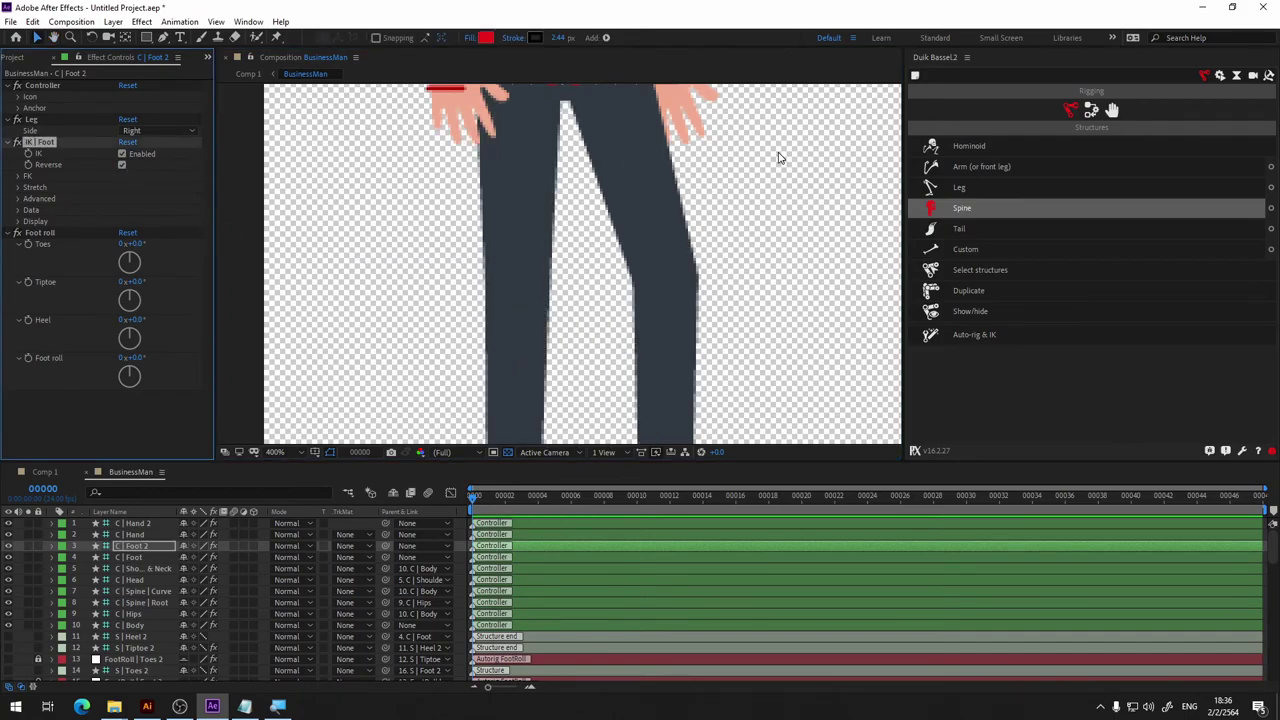
{"action": "scroll", "coordinate": [700, 280], "scroll_direction": "up", "scroll_amount": 5}
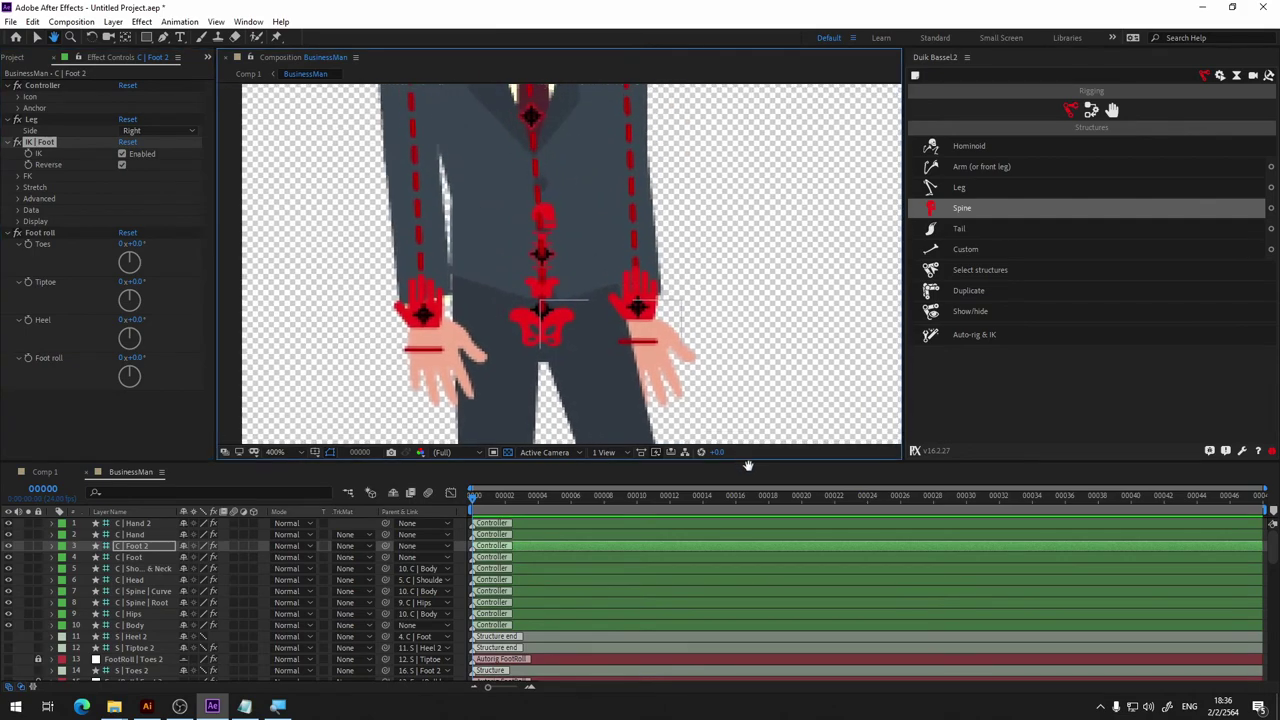
{"action": "left_click", "coordinate": [645, 312]}
{"action": "key", "text": "h"}
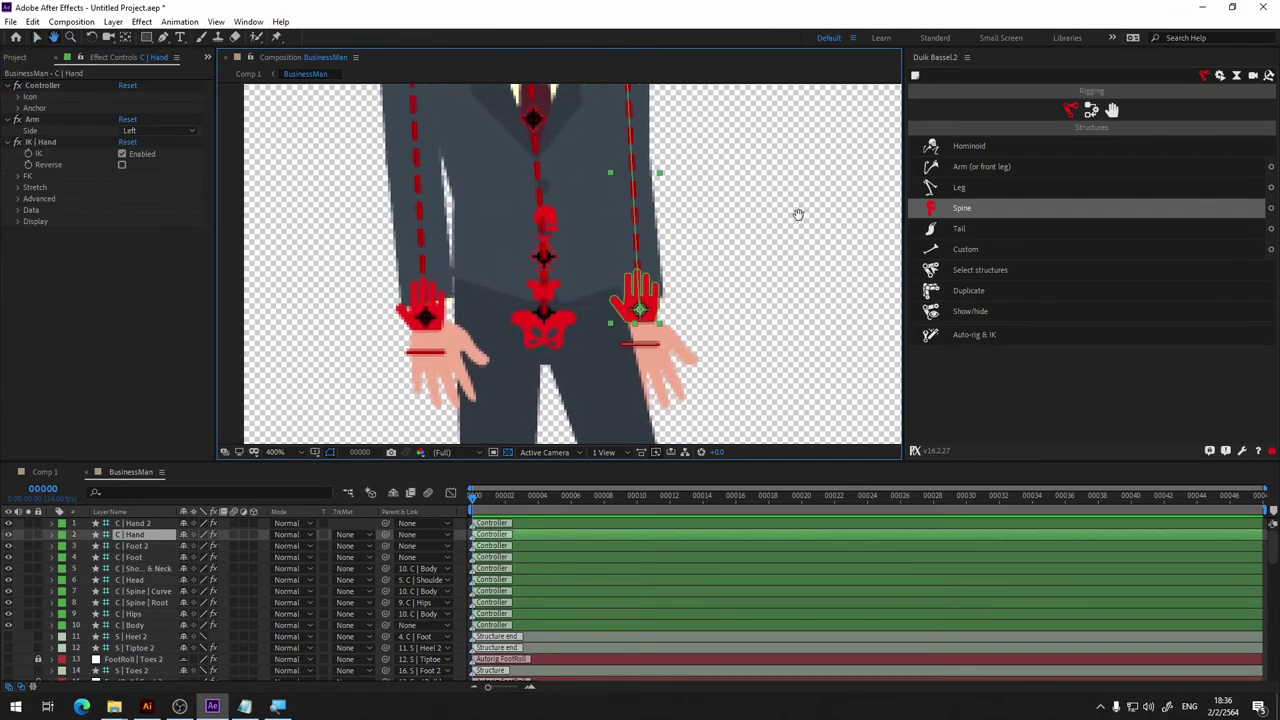
{"action": "left_click_drag", "start_coordinate": [697, 265], "coordinate": [643, 345]}
{"action": "key", "text": "v"}
{"action": "left_click_drag", "start_coordinate": [586, 390], "coordinate": [734, 267]}
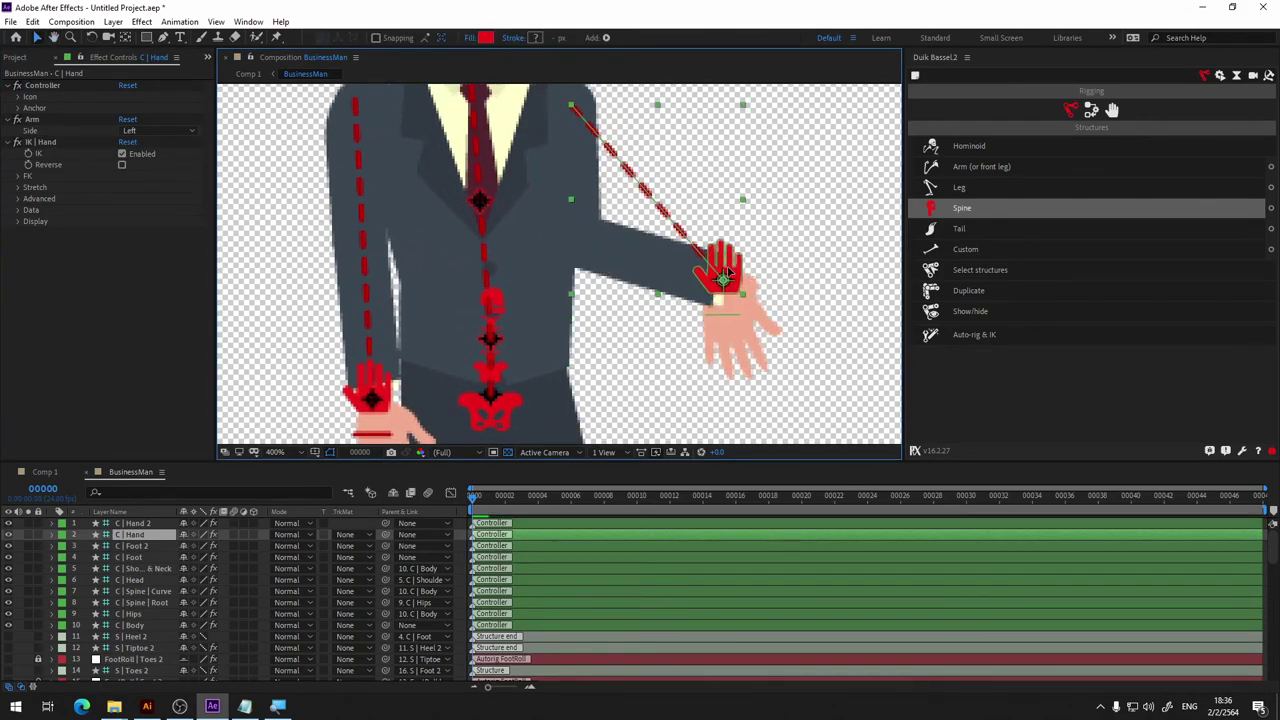
{"action": "key", "text": "ctrl+z"}
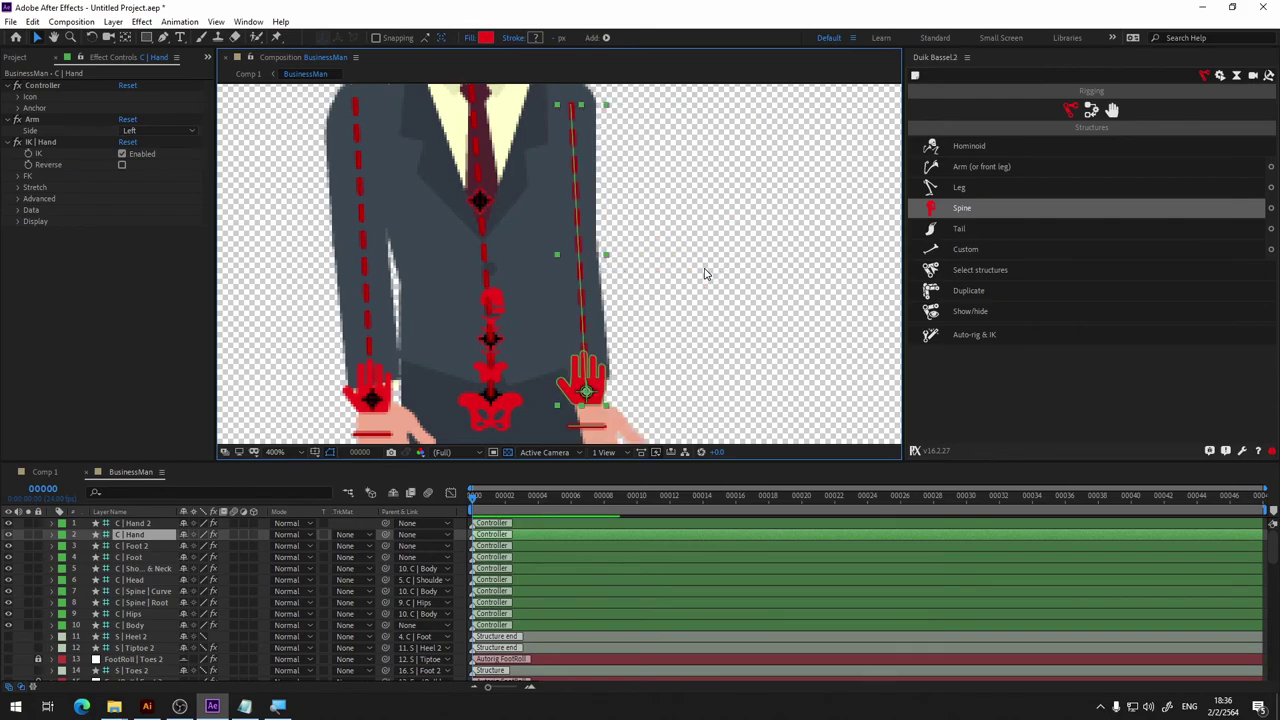
{"action": "key", "text": "h"}
{"action": "mouse_move", "coordinate": [694, 346]}
{"action": "left_mouse_down"}
{"action": "mouse_move", "coordinate": [723, 253]}
{"action": "mouse_move", "coordinate": [762, 335]}
{"action": "left_mouse_up"}
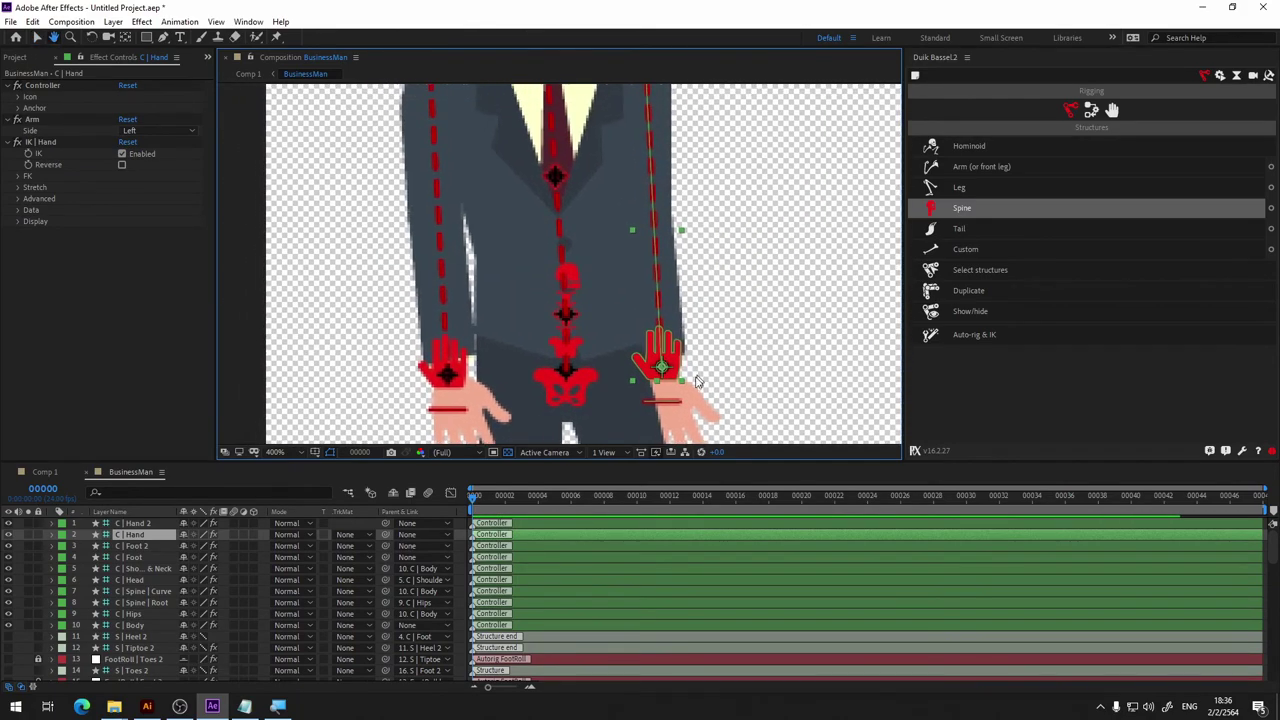
{"action": "key", "text": "v"}
{"action": "left_click", "coordinate": [447, 373]}
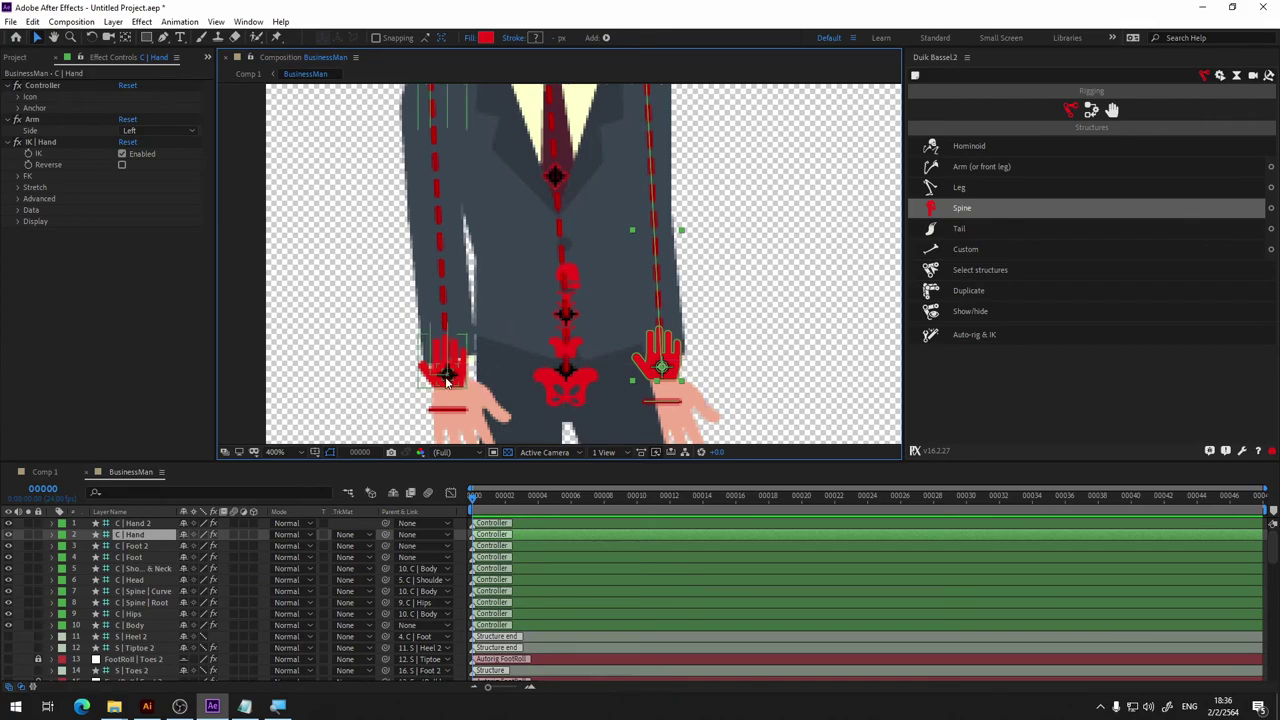
{"action": "left_click_drag", "start_coordinate": [447, 375], "coordinate": [528, 287]}
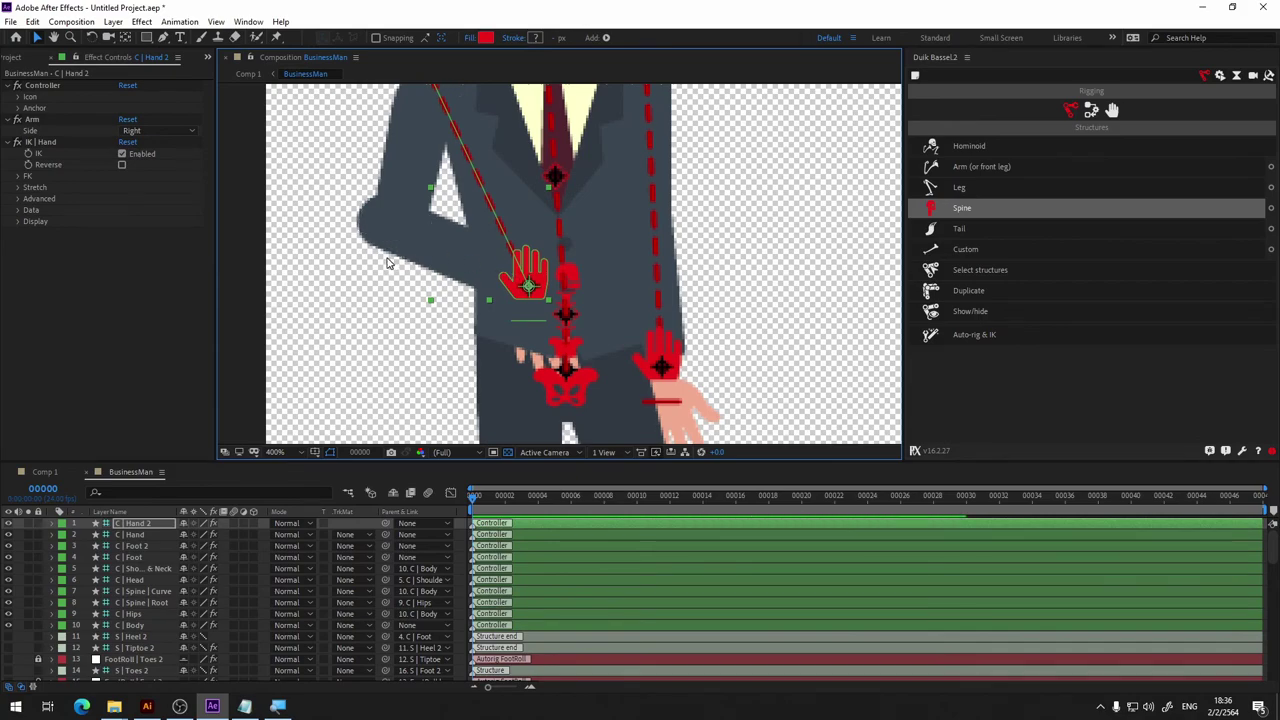
{"action": "key", "text": "h"}
{"action": "left_click_drag", "start_coordinate": [331, 347], "coordinate": [335, 428]}
{"action": "key", "text": "v"}
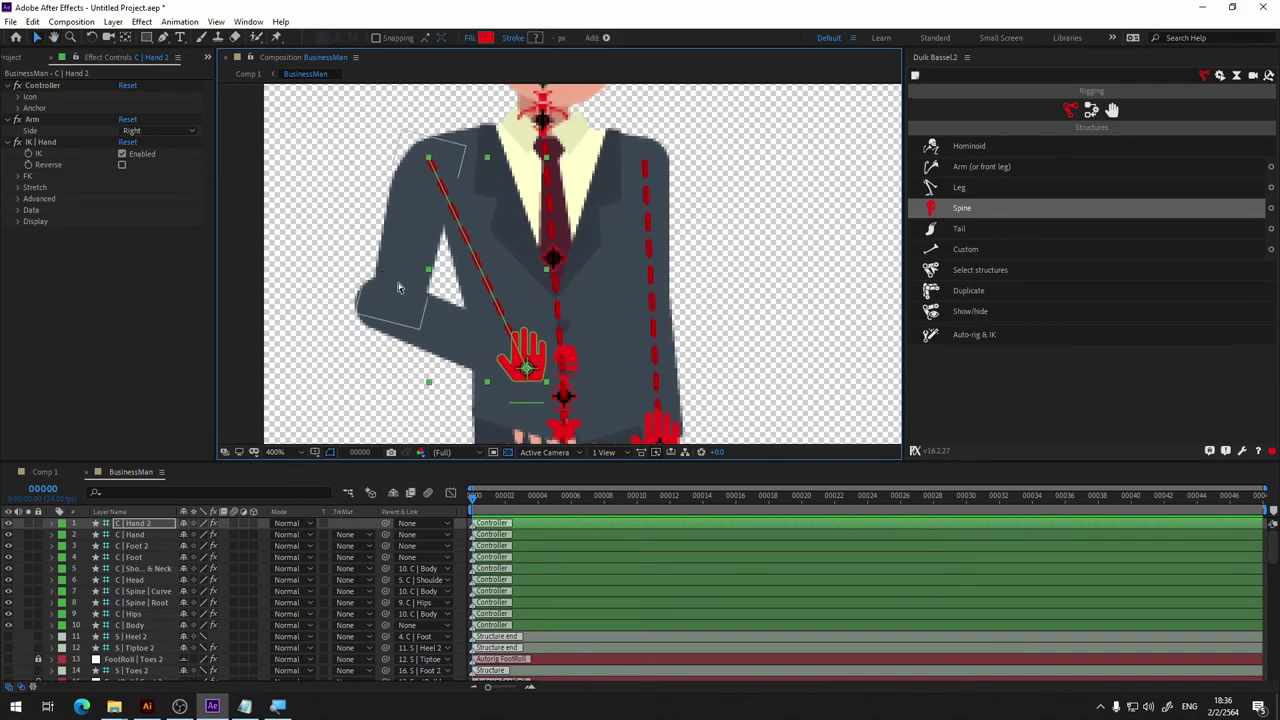
{"action": "key", "text": "ctrl+z"}
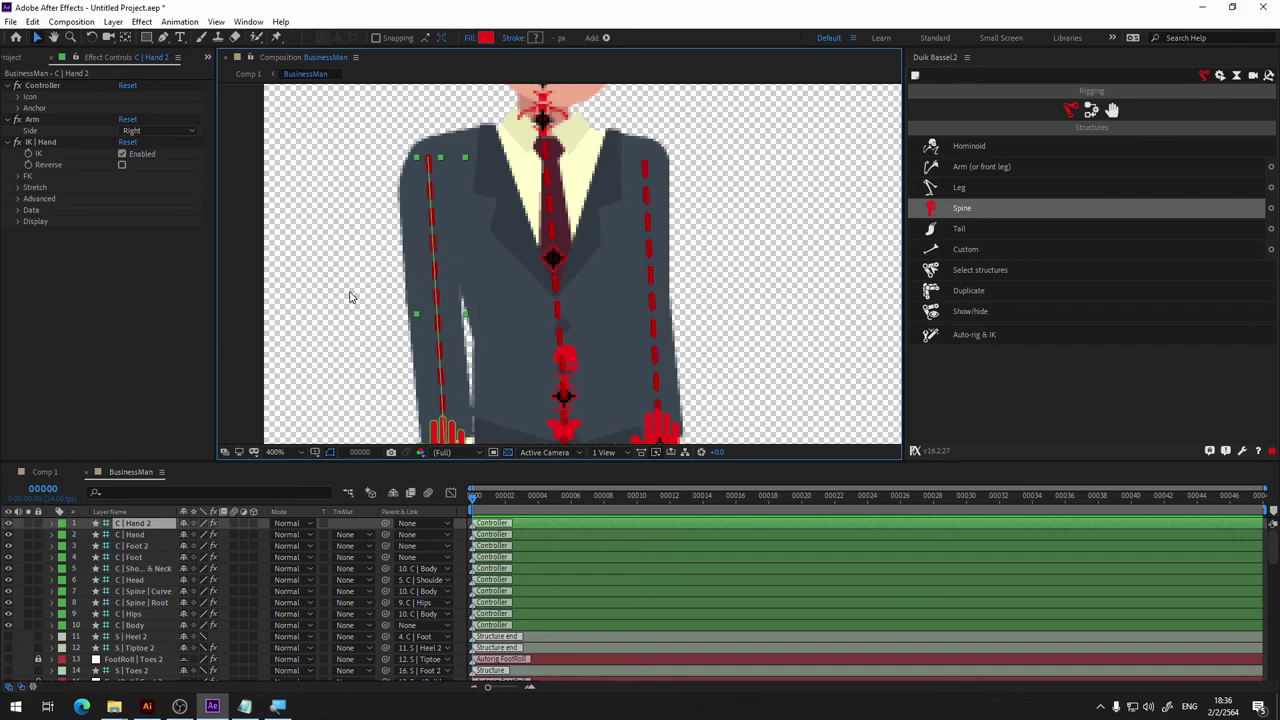
{"action": "left_click_drag", "start_coordinate": [665, 357], "coordinate": [720, 220]}
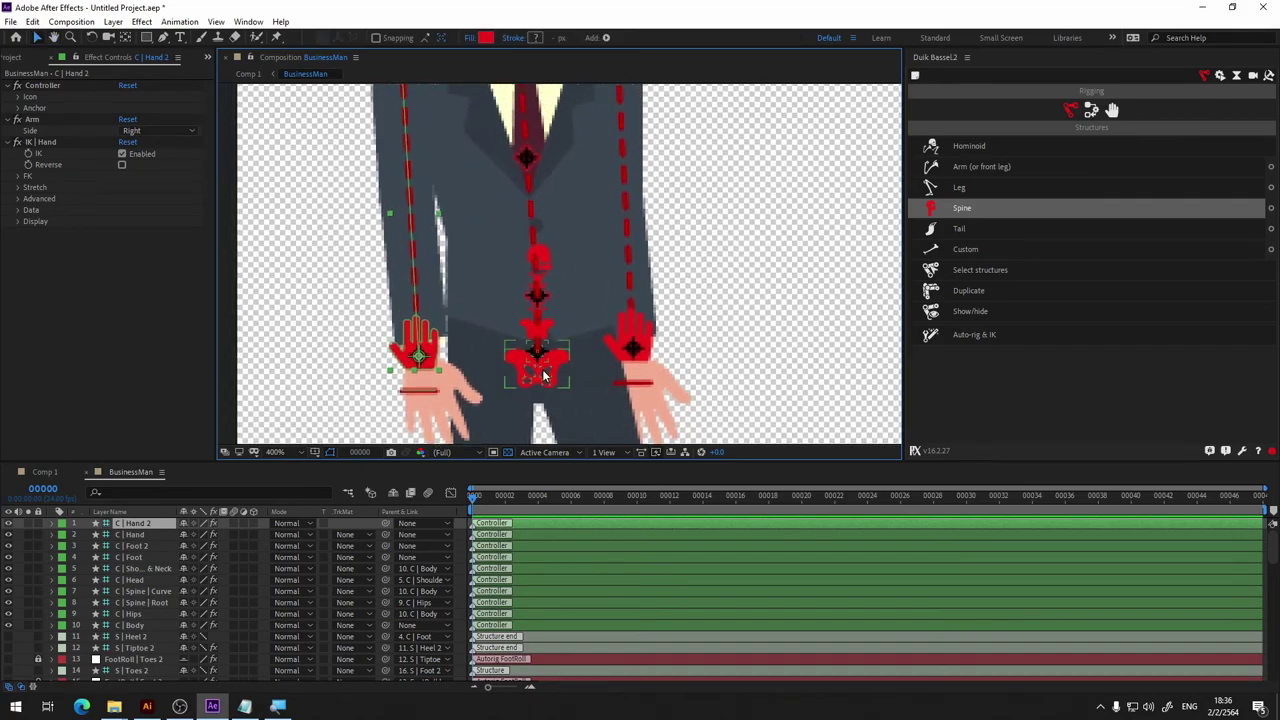
{"action": "left_click", "coordinate": [548, 378]}
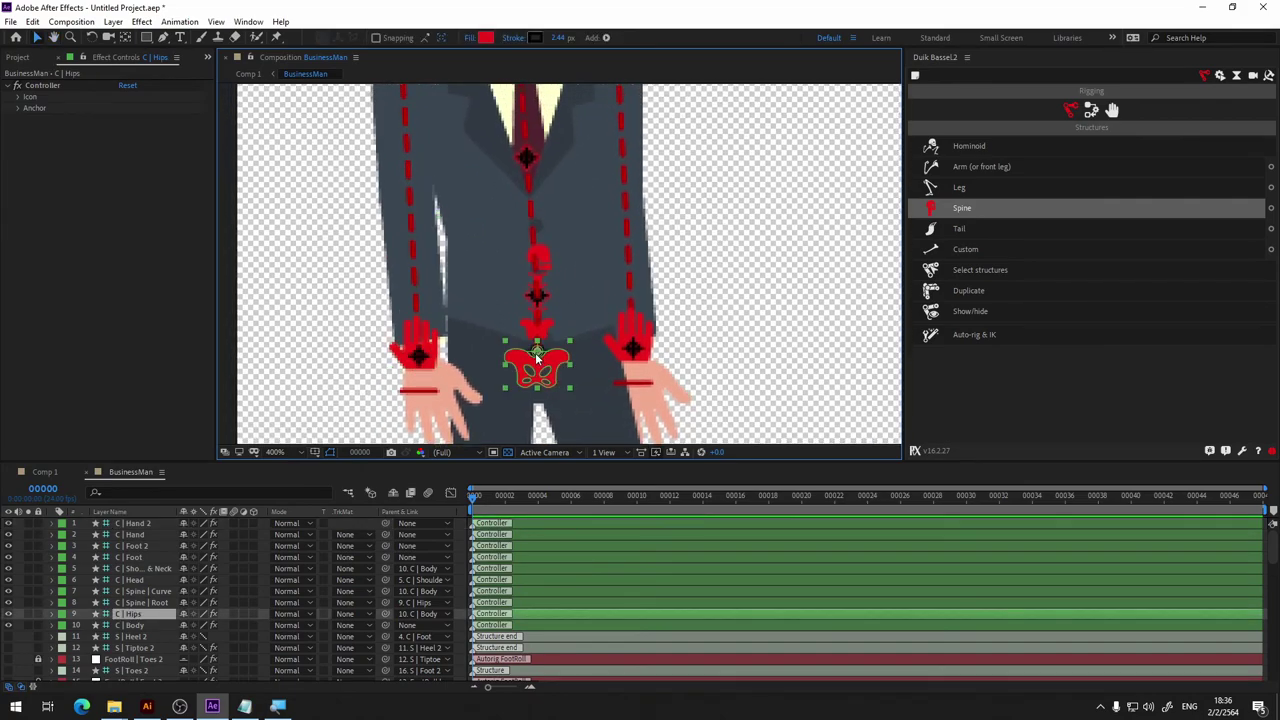
{"action": "left_click_drag", "start_coordinate": [537, 350], "coordinate": [702, 342]}
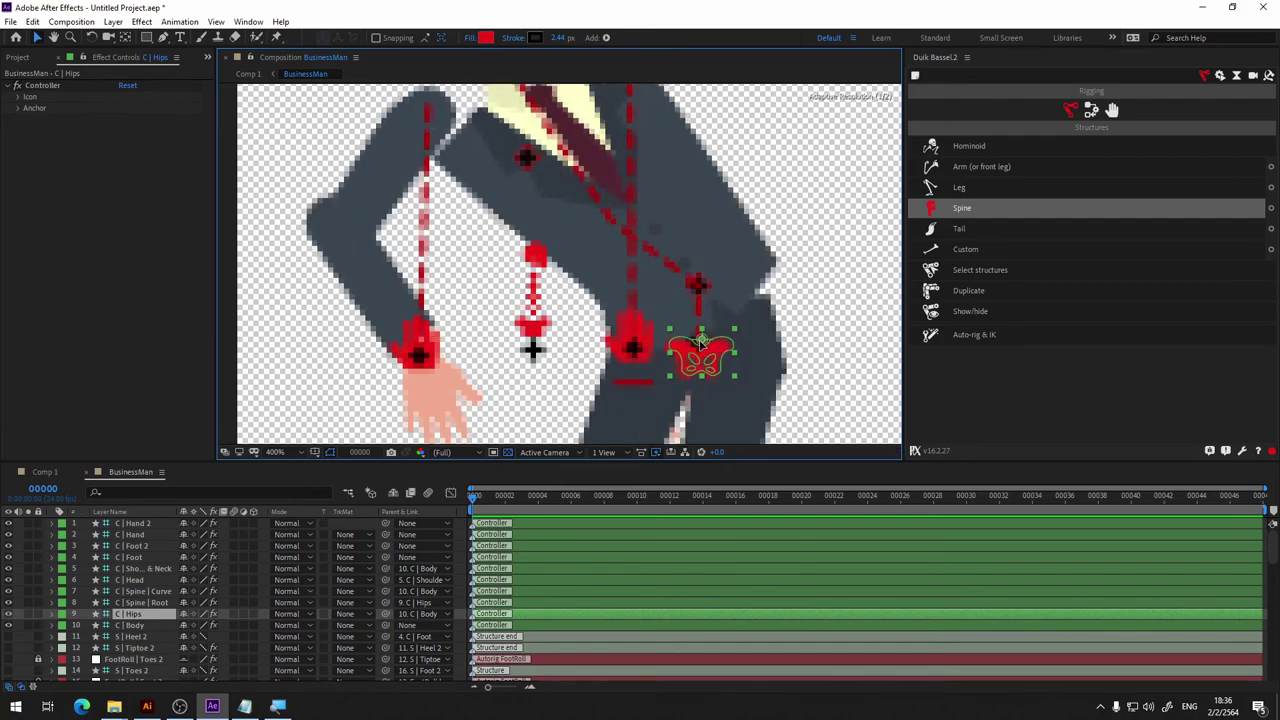
{"action": "key", "text": "ctrl+z"}
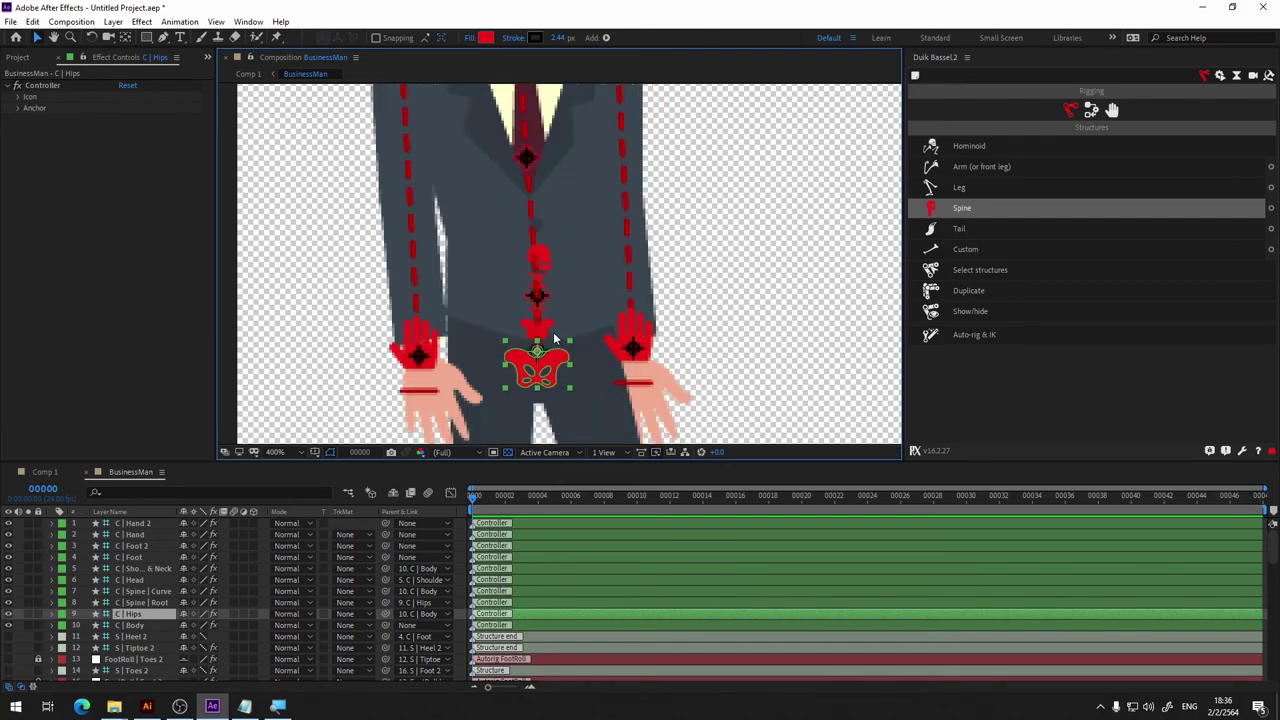
{"action": "left_click", "coordinate": [547, 332]}
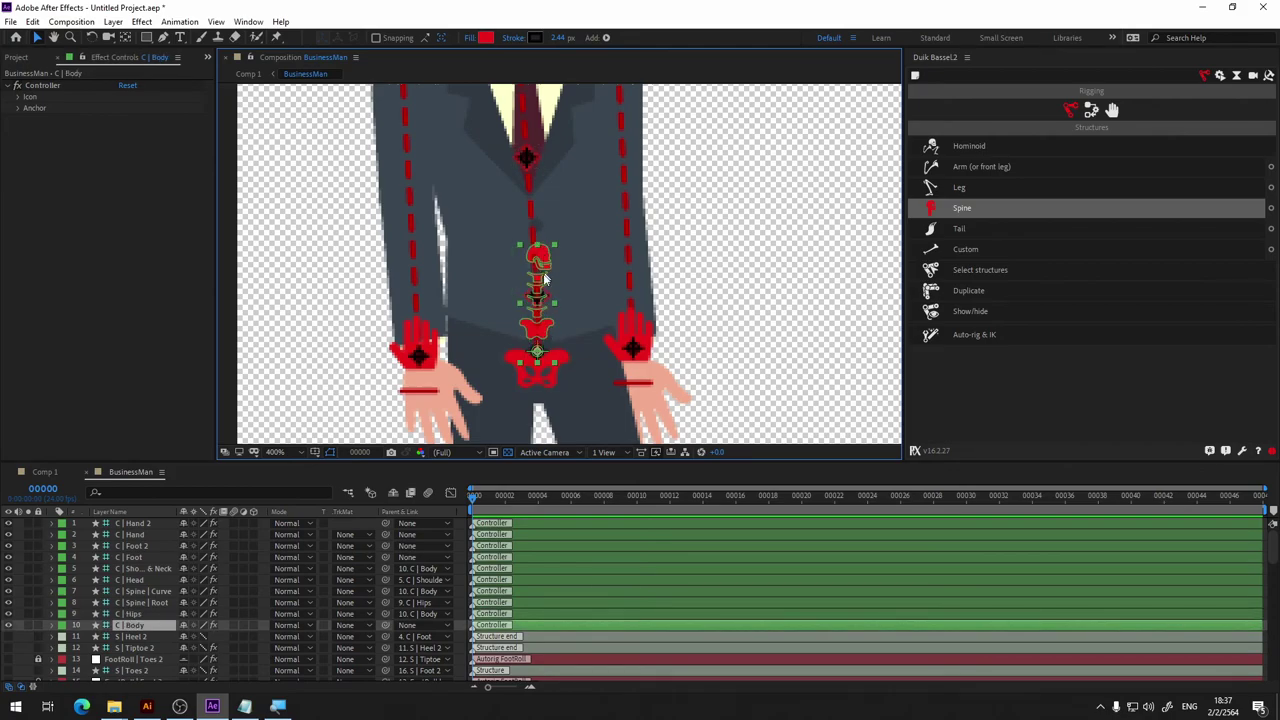
{"action": "left_click", "coordinate": [538, 158]}
{"action": "left_click_drag", "start_coordinate": [538, 158], "coordinate": [646, 174]}
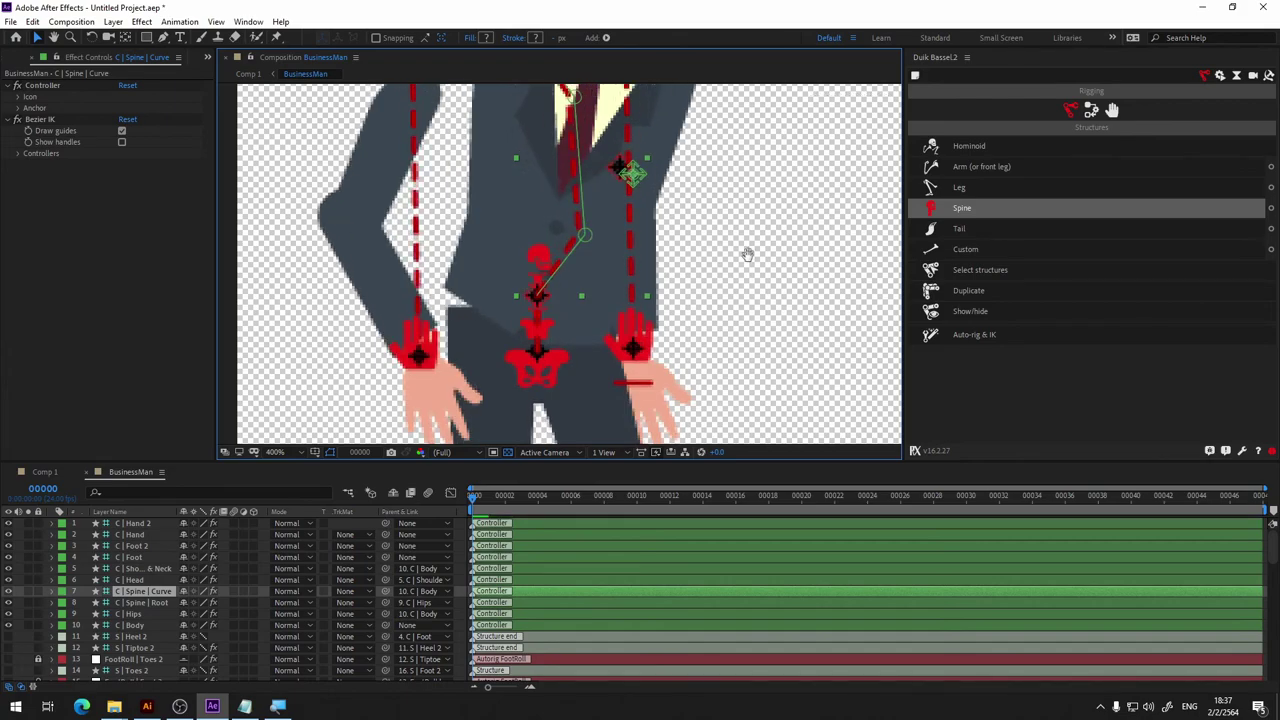
{"action": "left_click_drag", "start_coordinate": [747, 254], "coordinate": [743, 351]}
{"action": "key", "text": "ctrl+z"}
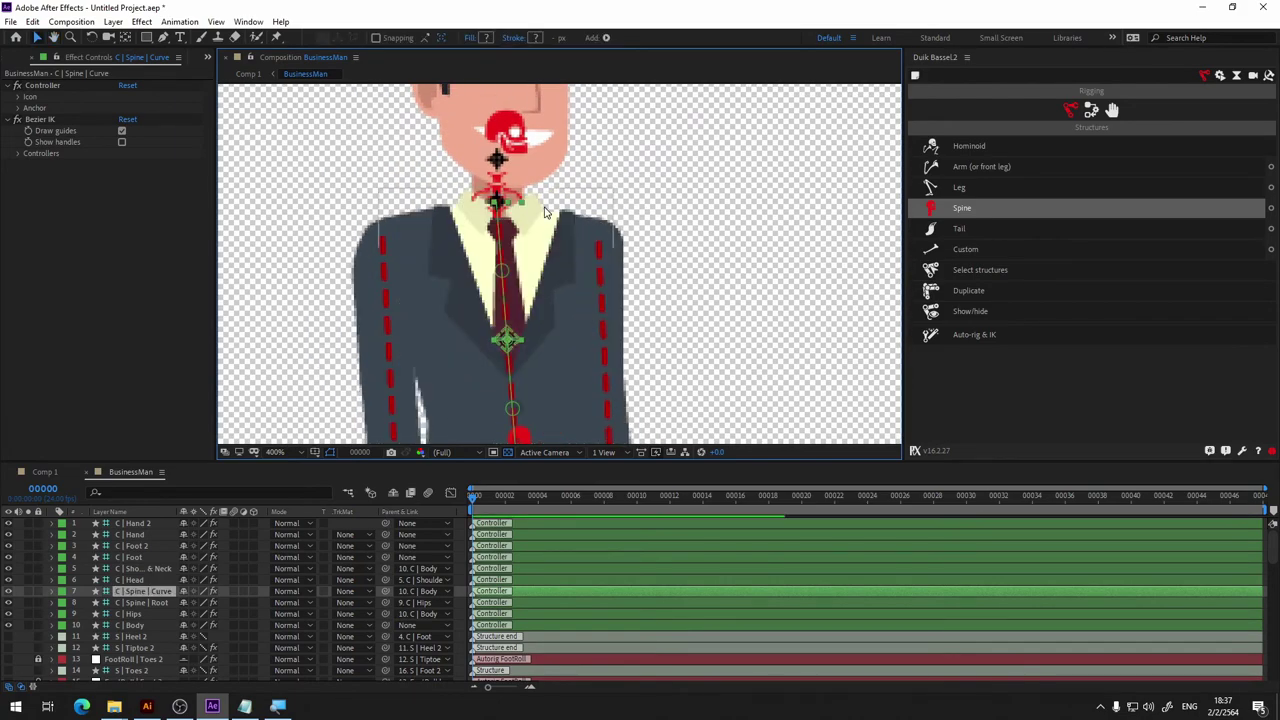
{"action": "left_click_drag", "start_coordinate": [507, 340], "coordinate": [658, 330]}
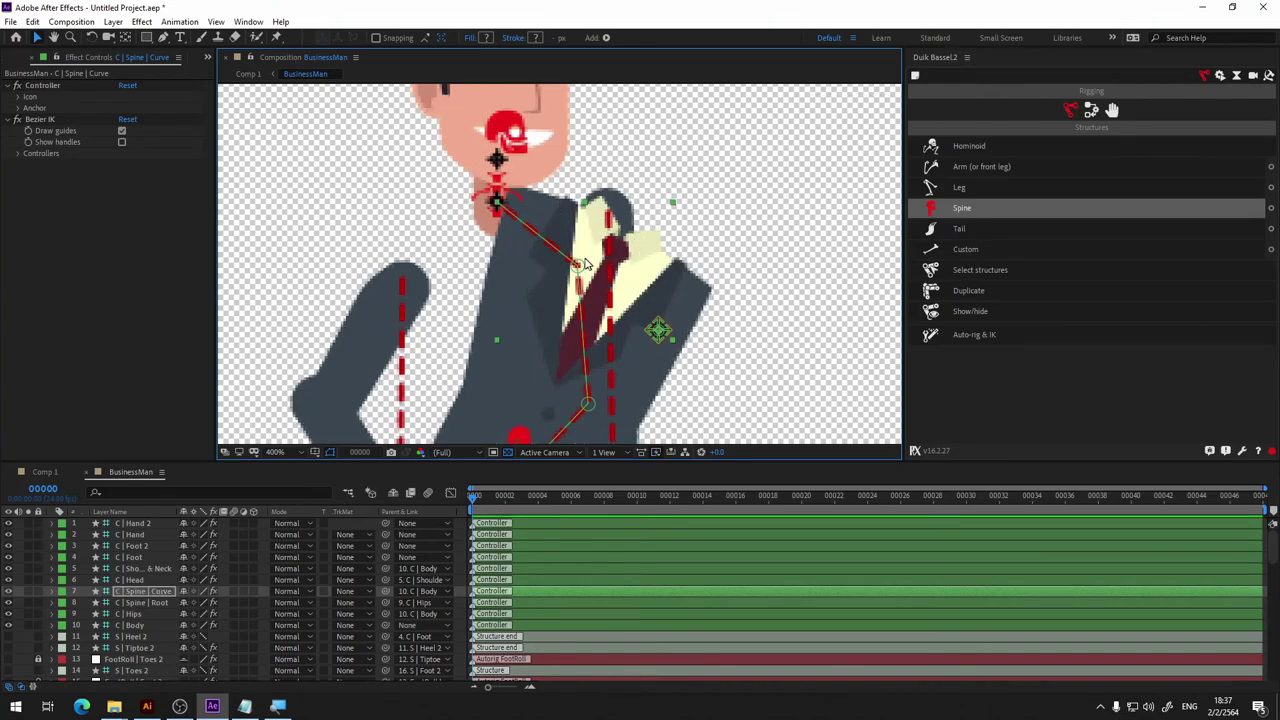
{"action": "key", "text": "ctrl+z"}
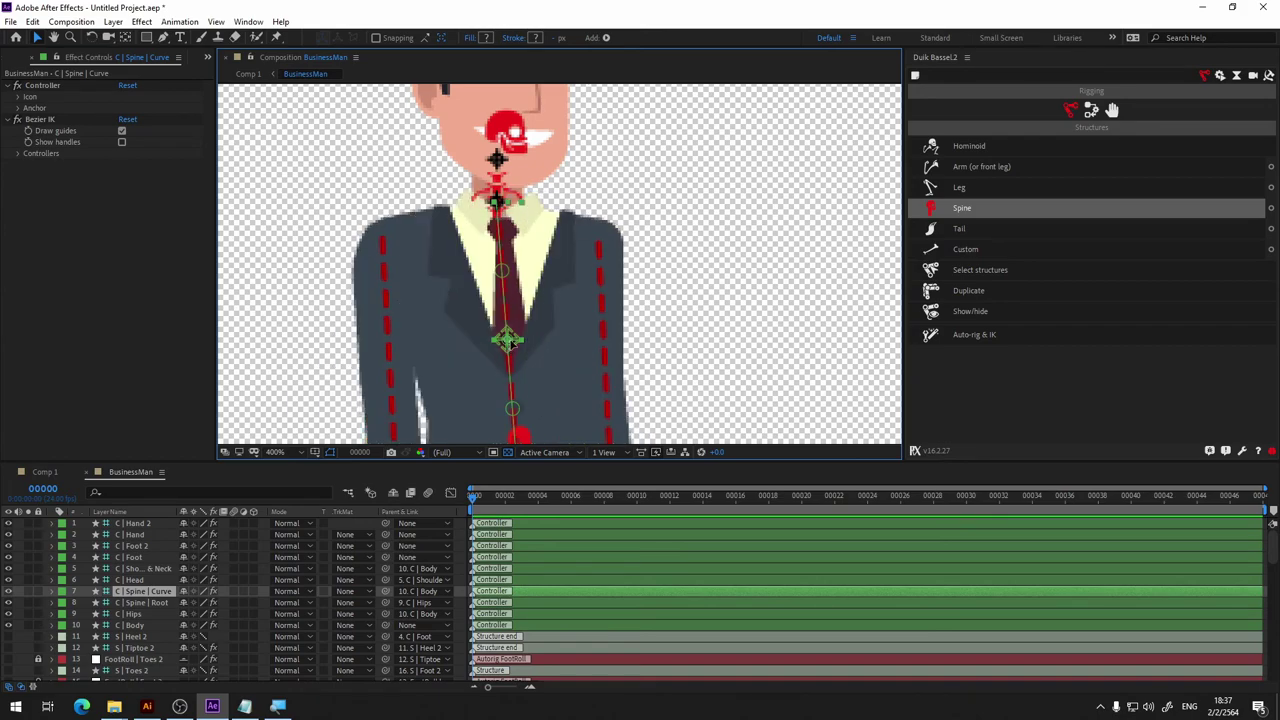
{"action": "left_click_drag", "start_coordinate": [507, 340], "coordinate": [659, 329]}
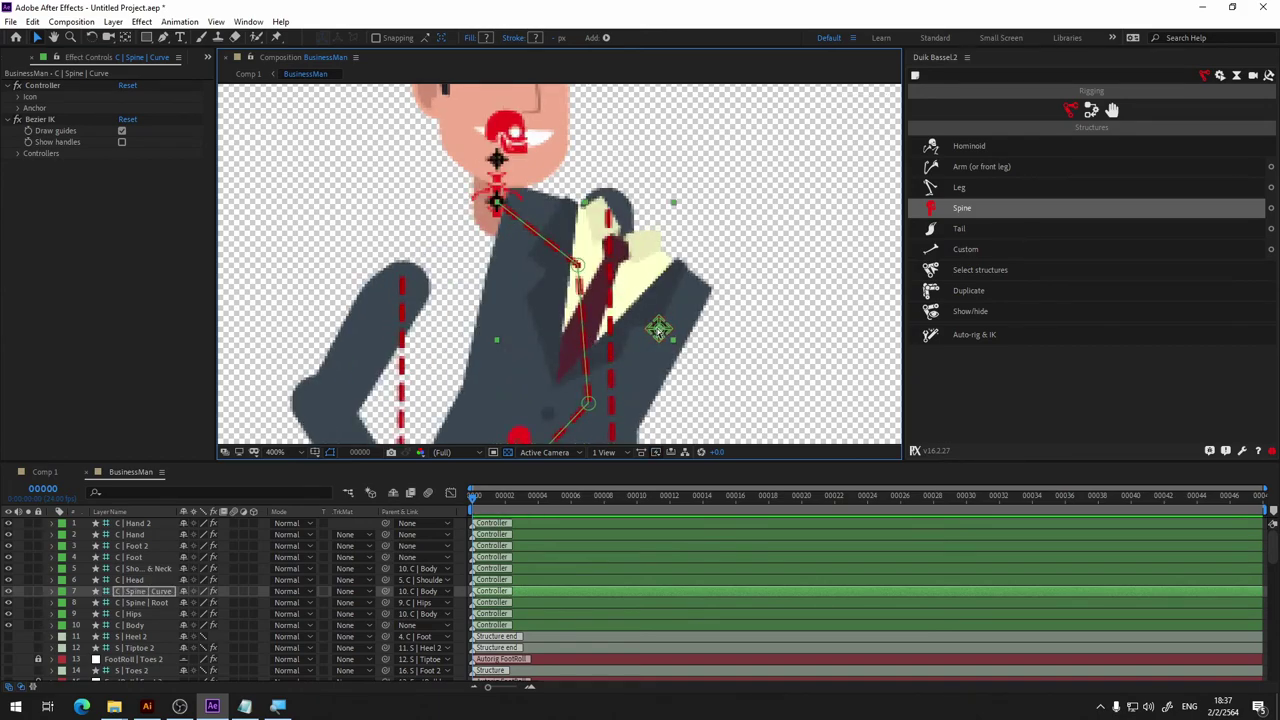
{"action": "key", "text": "ctrl+z"}
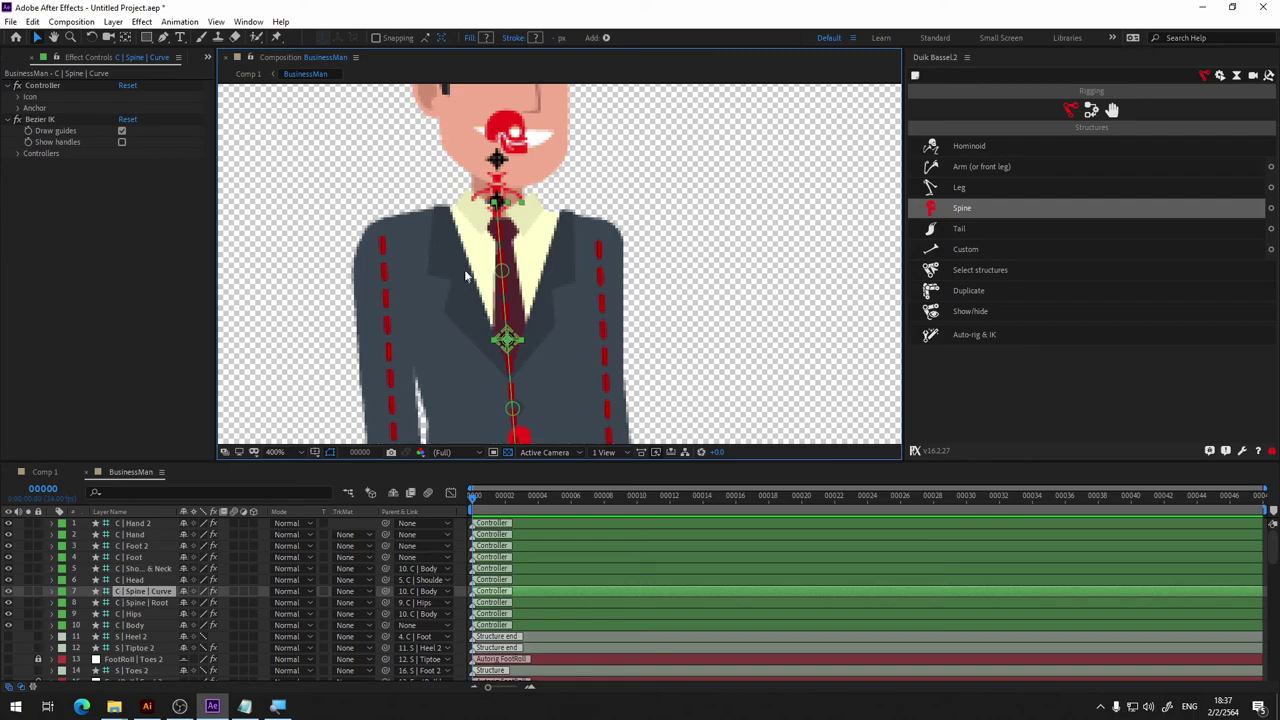
{"action": "left_click", "coordinate": [571, 191]}
{"action": "left_click", "coordinate": [495, 207]}
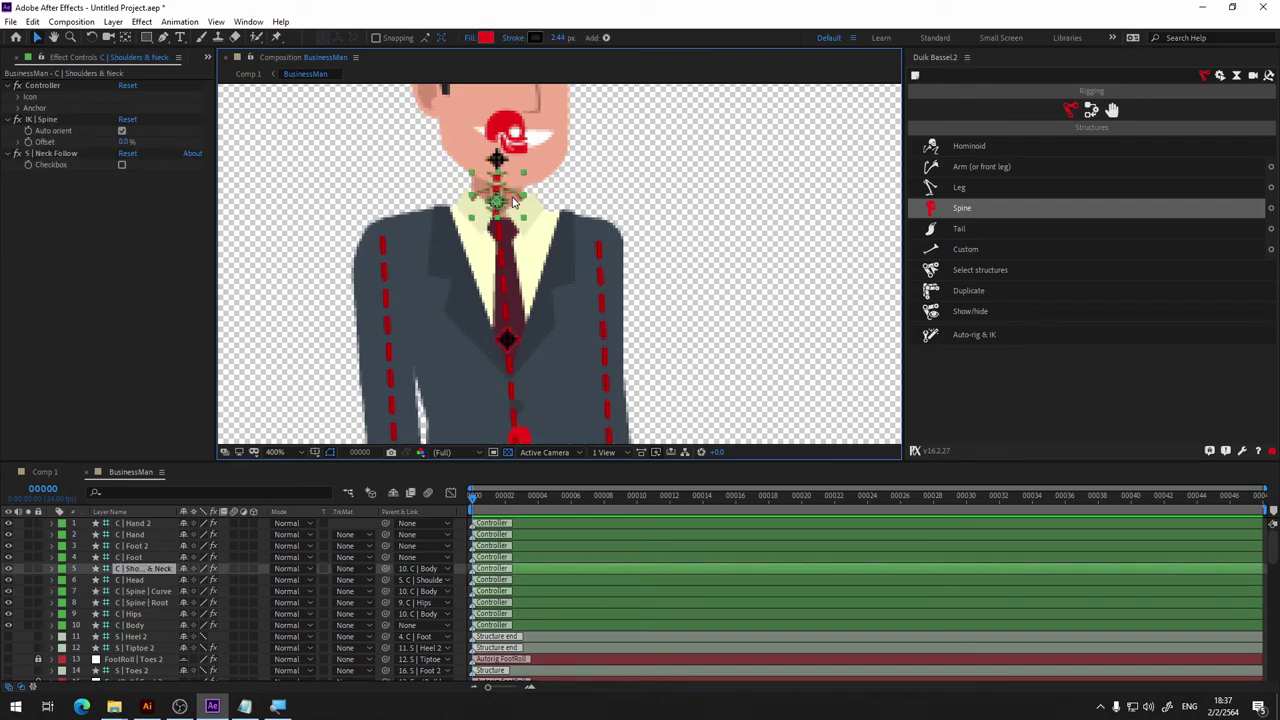
{"action": "mouse_move", "coordinate": [496, 203]}
{"action": "left_mouse_down"}
{"action": "mouse_move", "coordinate": [584, 203]}
{"action": "mouse_move", "coordinate": [657, 181]}
{"action": "mouse_move", "coordinate": [524, 220]}
{"action": "left_mouse_up"}
{"action": "left_click", "coordinate": [703, 170]}
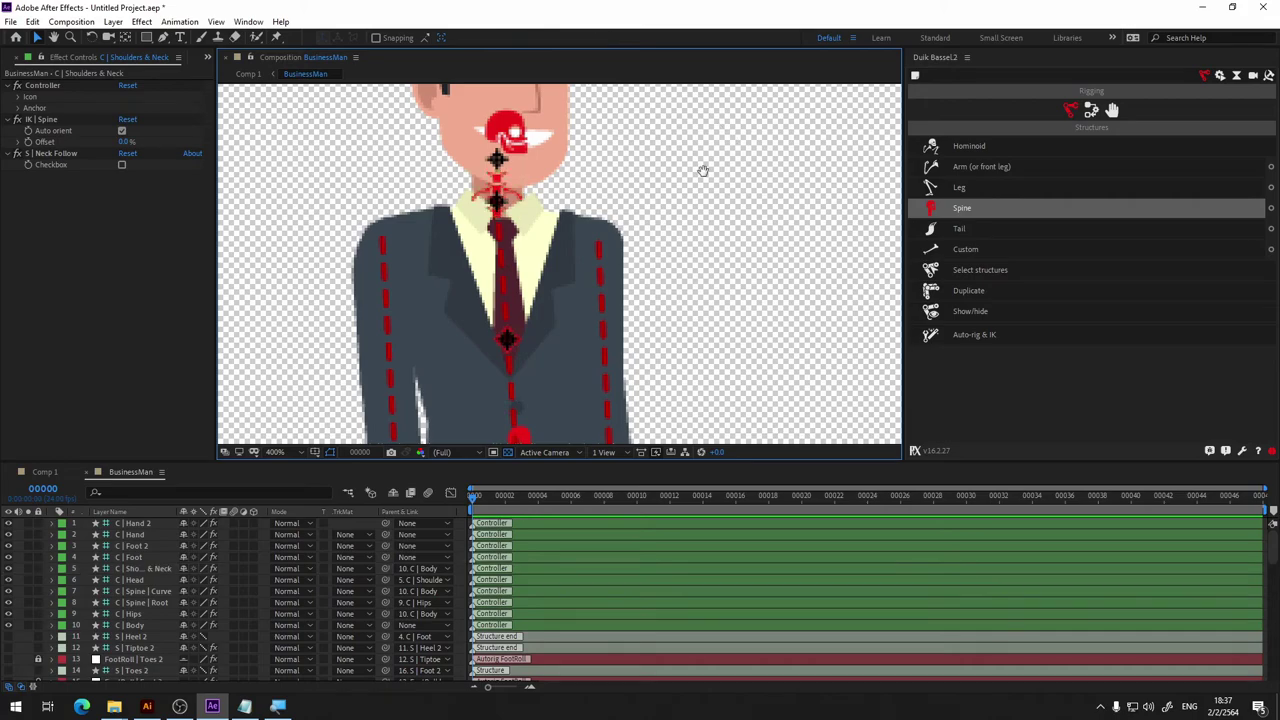
{"action": "left_click_drag", "start_coordinate": [703, 170], "coordinate": [711, 266]}
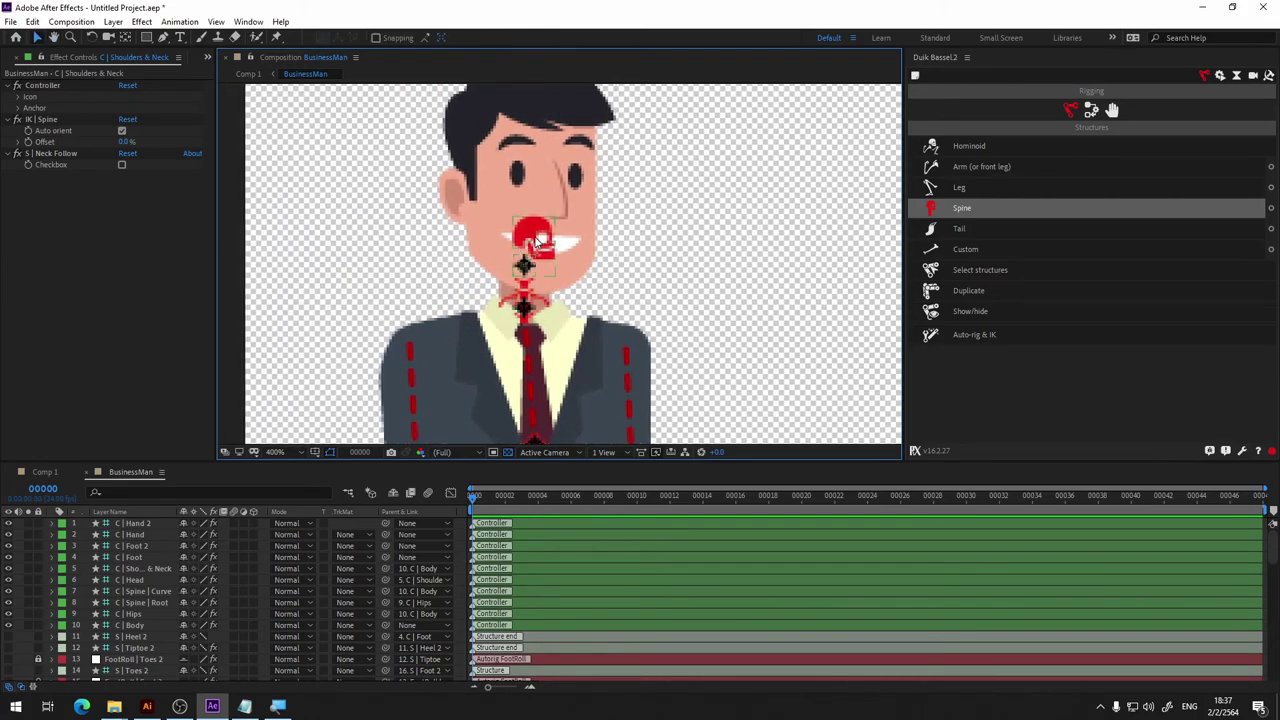
{"action": "left_click", "coordinate": [537, 242]}
{"action": "mouse_move", "coordinate": [530, 250]}
{"action": "left_mouse_down"}
{"action": "mouse_move", "coordinate": [437, 240]}
{"action": "mouse_move", "coordinate": [518, 281]}
{"action": "left_mouse_up"}
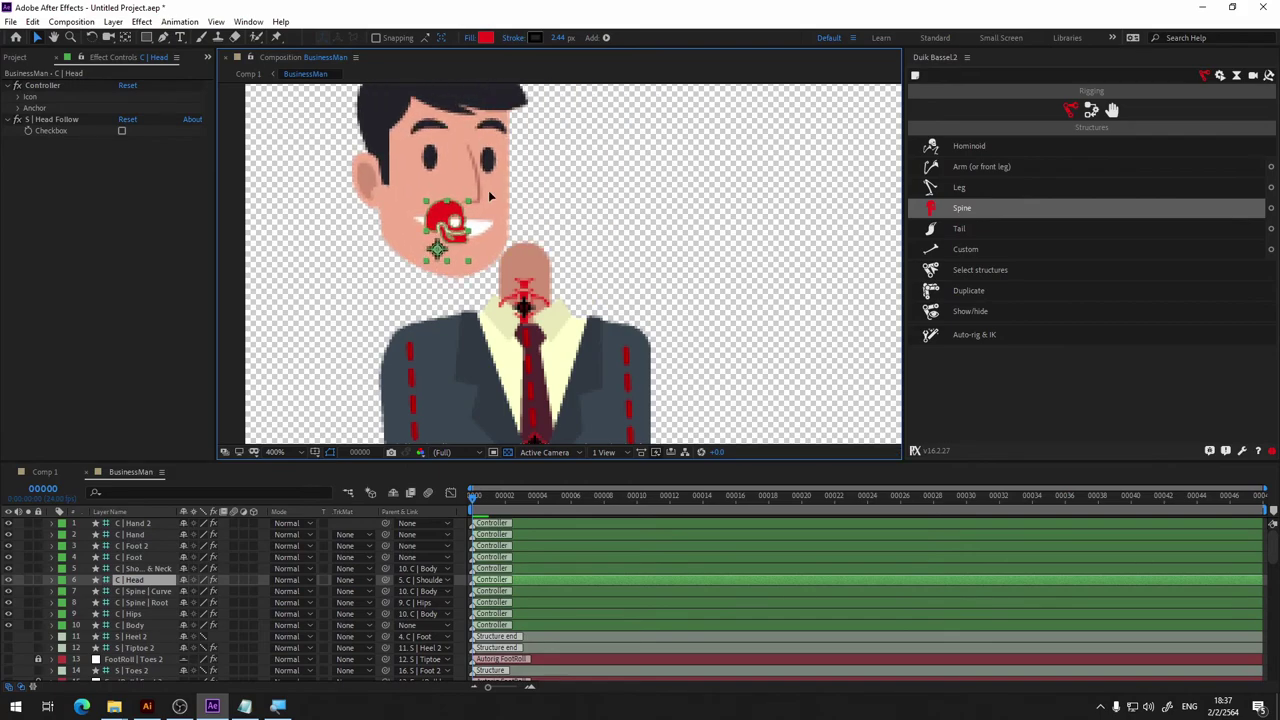
{"action": "left_click", "coordinate": [530, 311]}
{"action": "left_click_drag", "start_coordinate": [527, 307], "coordinate": [536, 310]}
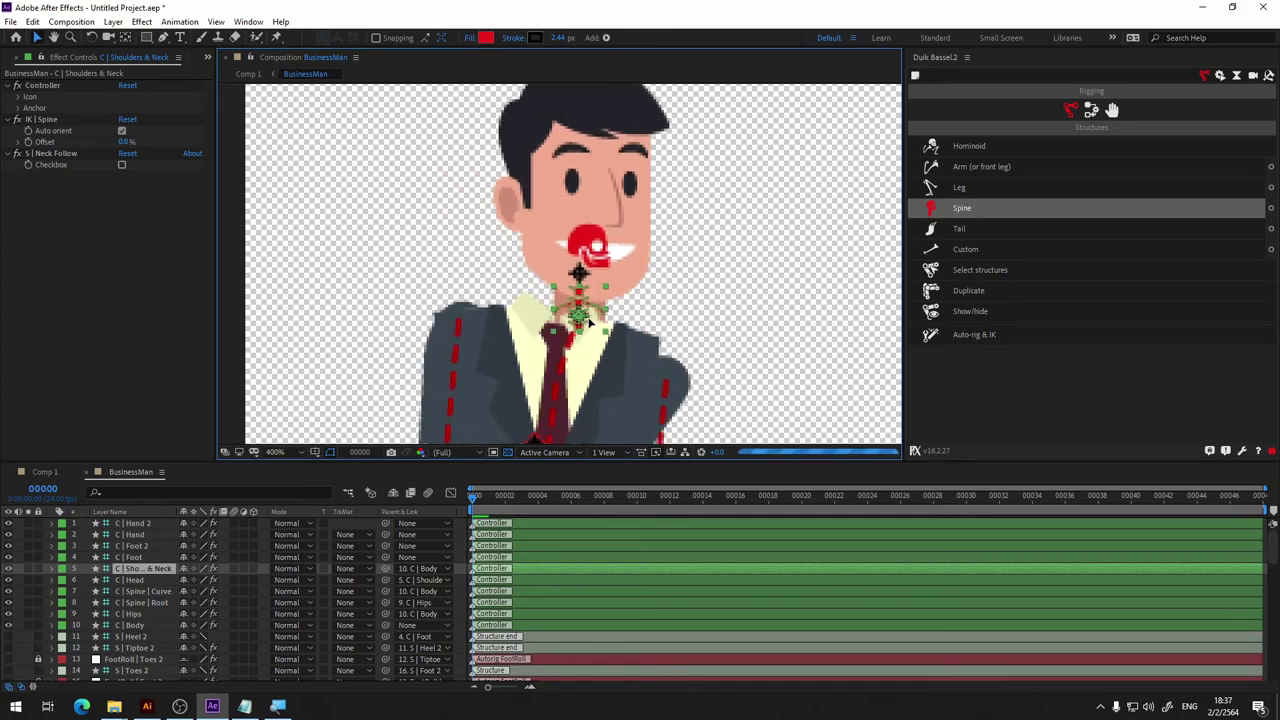
{"action": "key", "text": "ctrl+z"}
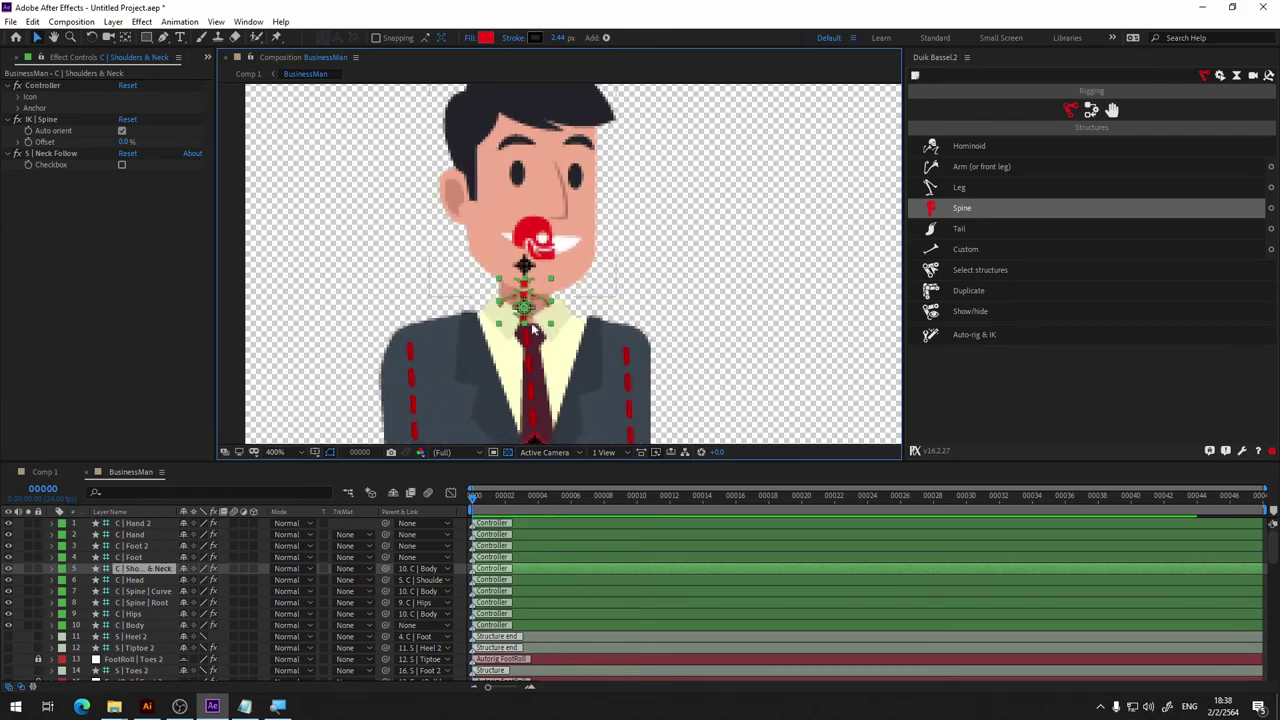
{"action": "mouse_move", "coordinate": [521, 313]}
{"action": "left_mouse_down"}
{"action": "mouse_move", "coordinate": [652, 312]}
{"action": "mouse_move", "coordinate": [567, 292]}
{"action": "left_mouse_up"}
{"action": "mouse_move", "coordinate": [634, 317]}
{"action": "left_mouse_down"}
{"action": "mouse_move", "coordinate": [748, 240]}
{"action": "mouse_move", "coordinate": [648, 226]}
{"action": "left_mouse_up"}
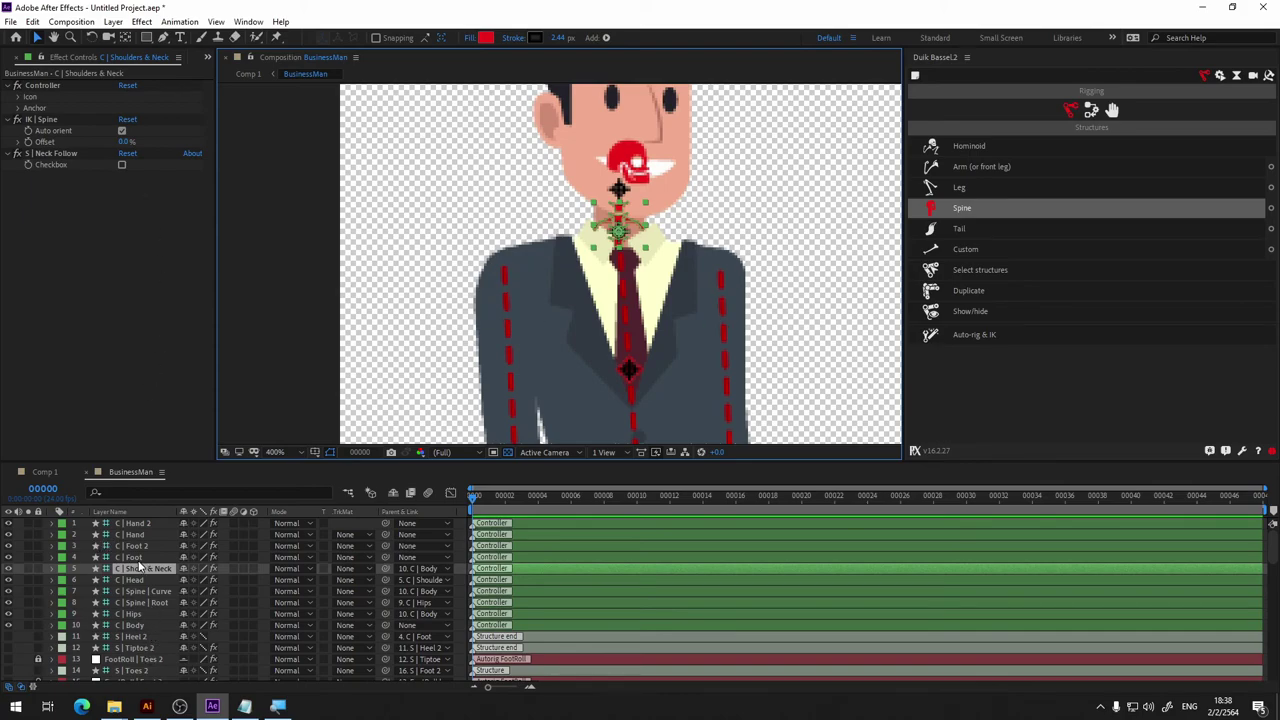
Select the controllers from C | Hand 2 down to C | Body and uncheck their Auto-Stretch.
{"action": "left_click", "coordinate": [155, 516]}
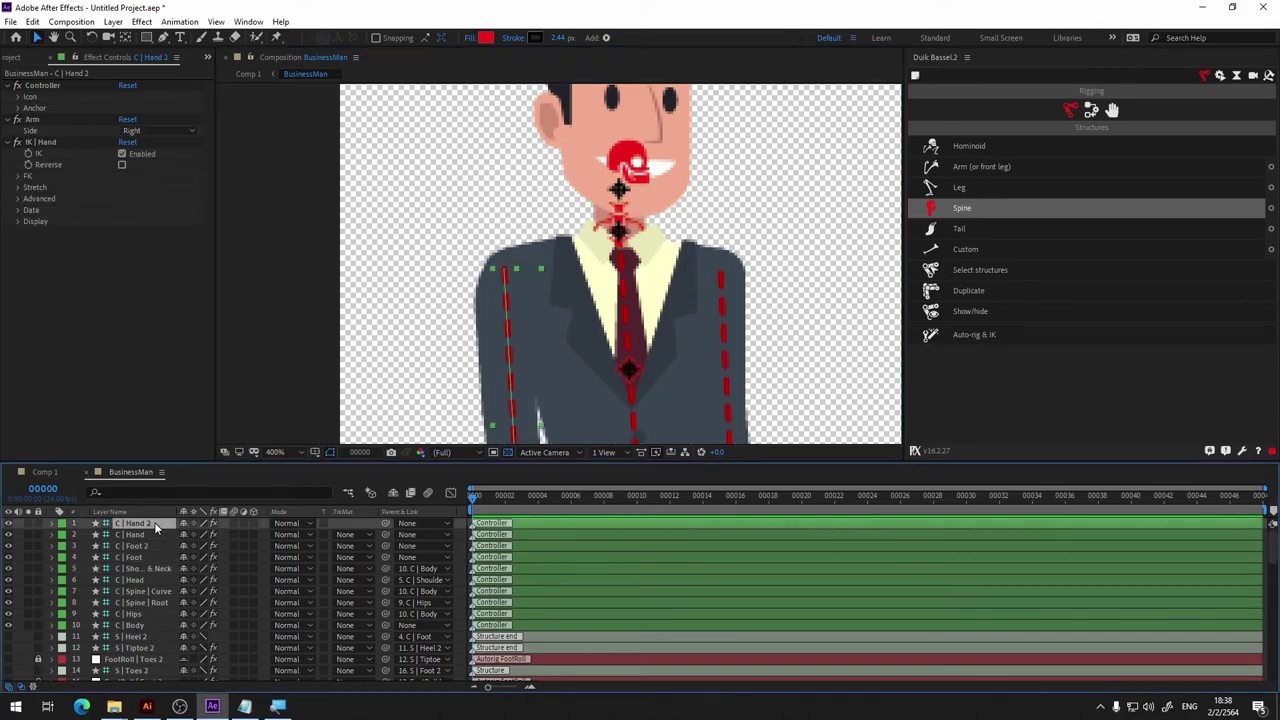
{"action": "left_click", "coordinate": [144, 625], "text": "shift"}
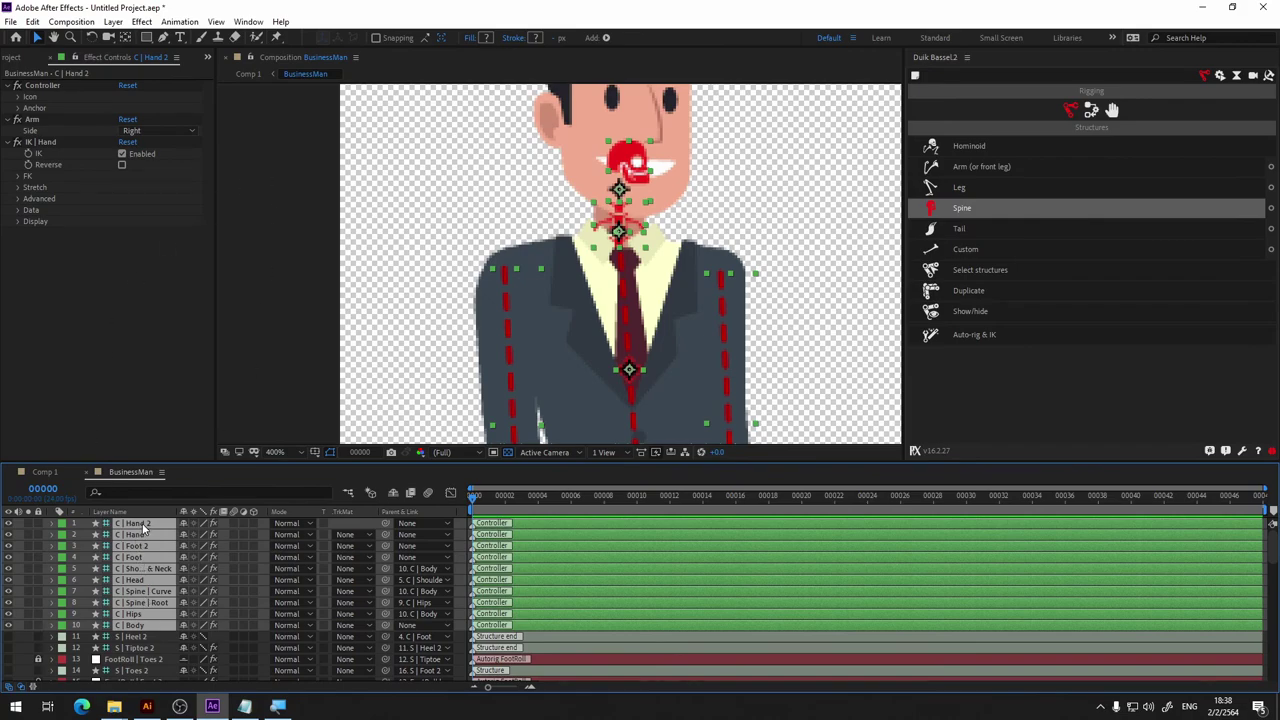
{"action": "left_click", "coordinate": [126, 310]}
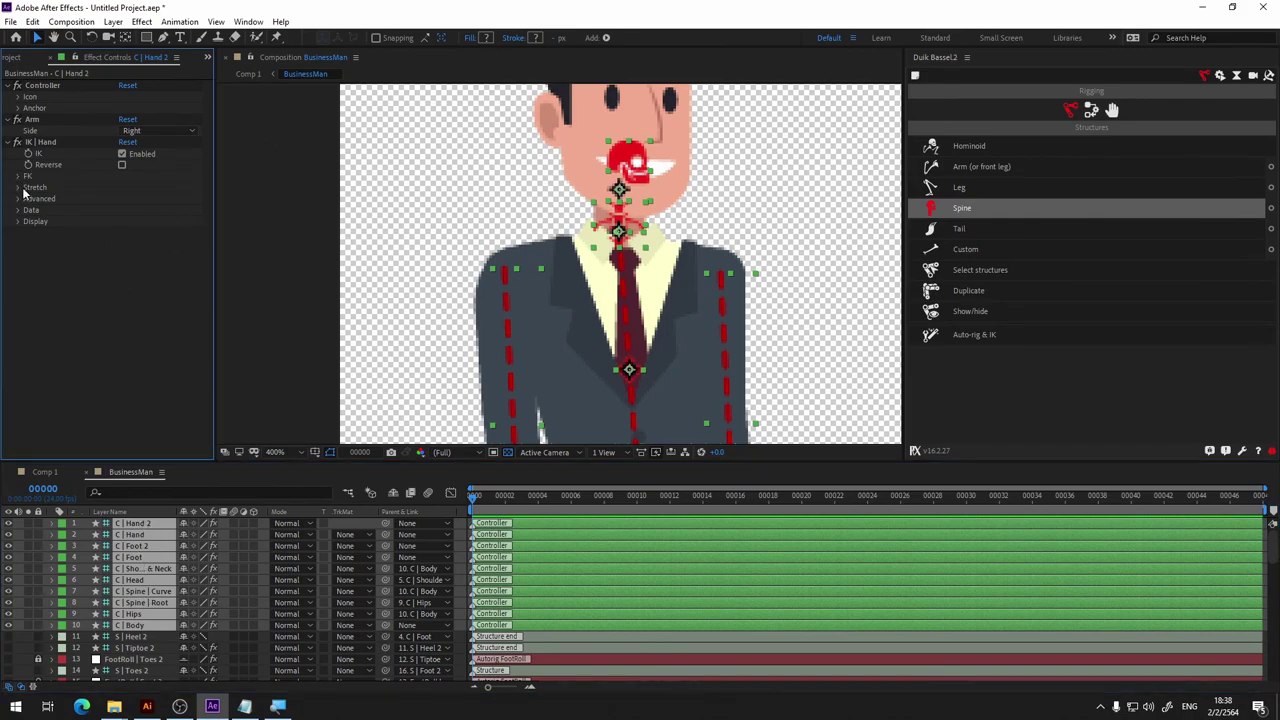
{"action": "left_click", "coordinate": [20, 188]}
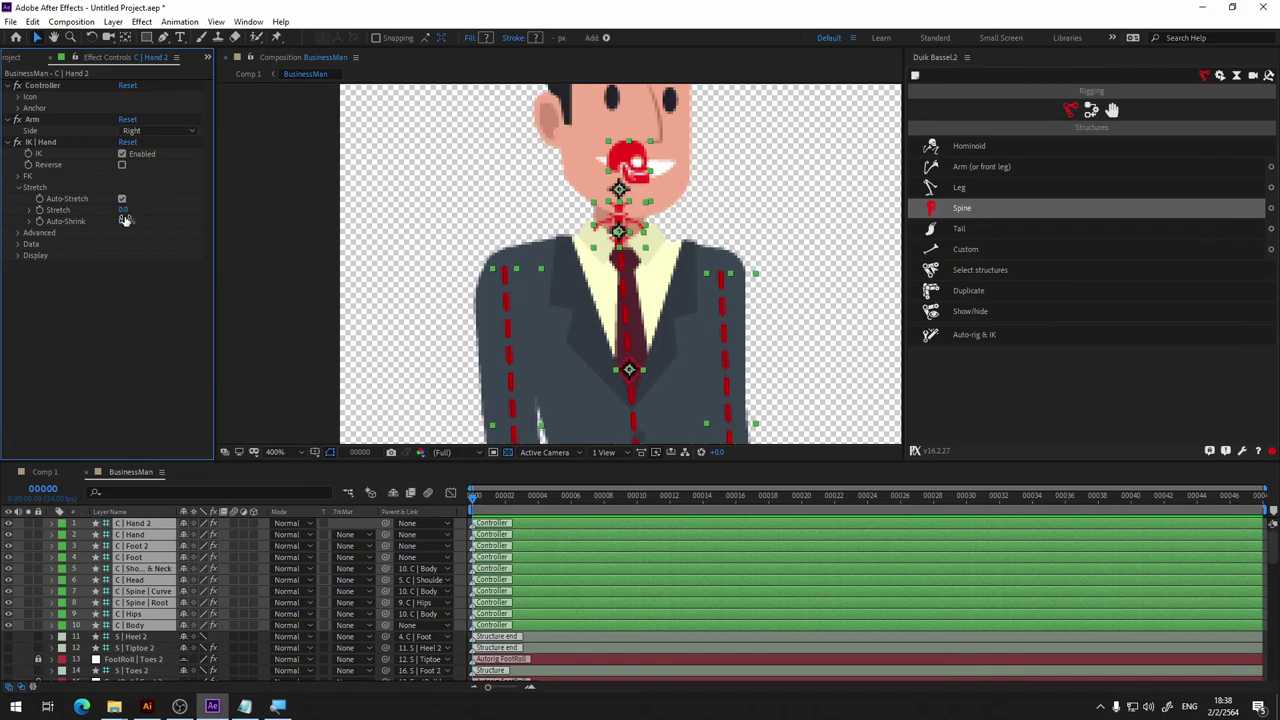
{"action": "left_click", "coordinate": [122, 200]}
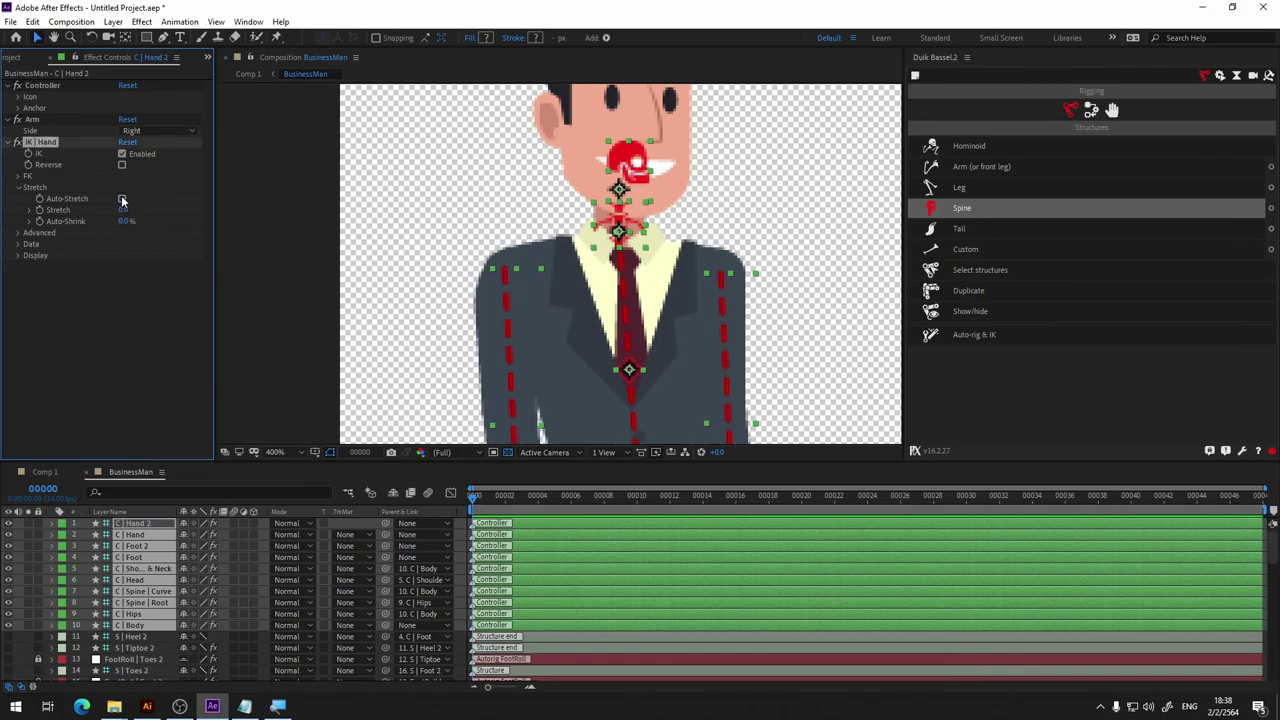
{"action": "left_click", "coordinate": [152, 538]}
{"action": "left_click", "coordinate": [800, 305]}
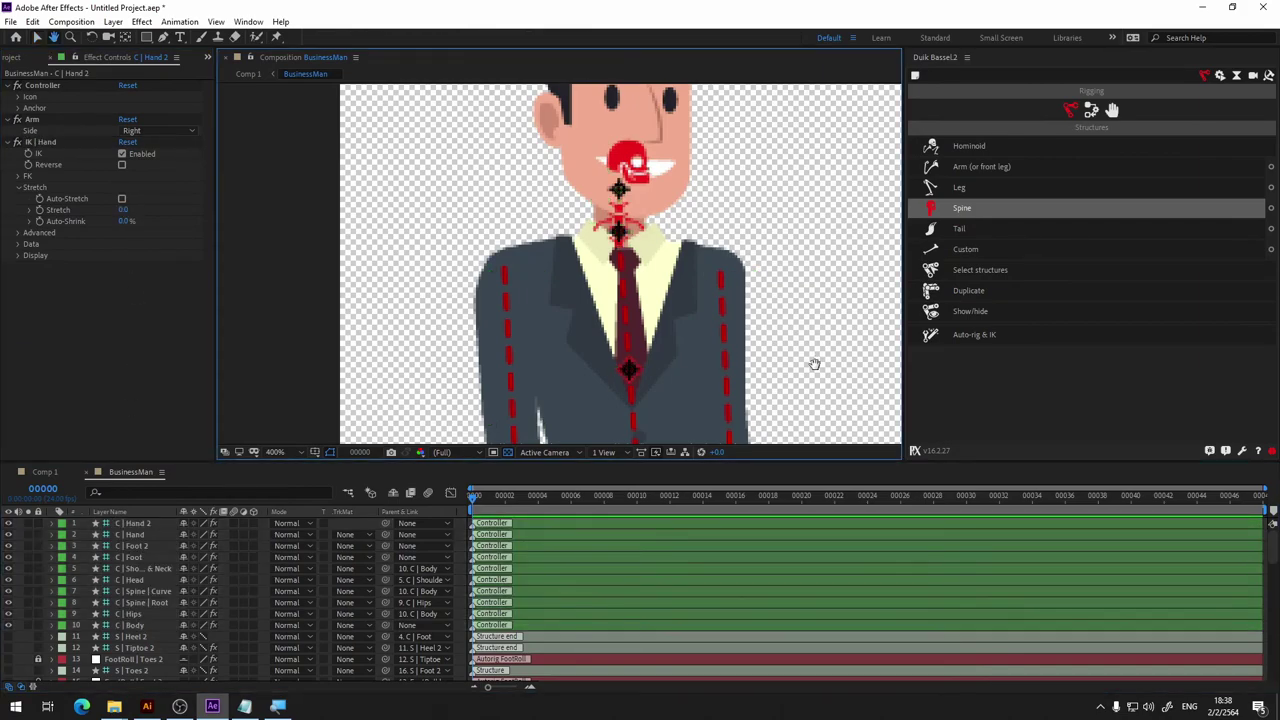
{"action": "scroll", "coordinate": [677, 194], "scroll_direction": "down", "scroll_amount": 5}
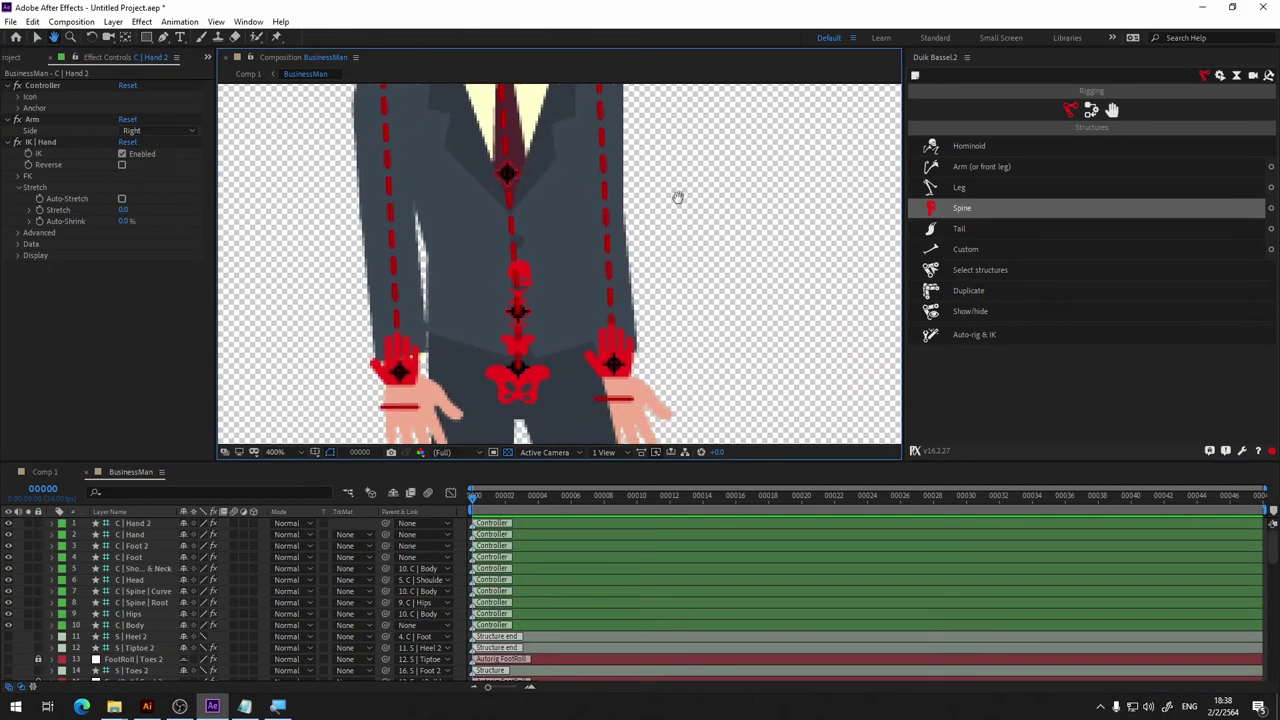
Drag the C | Hand 2 controller up and left to test the arm IK, then undo.
{"action": "left_click", "coordinate": [146, 523]}
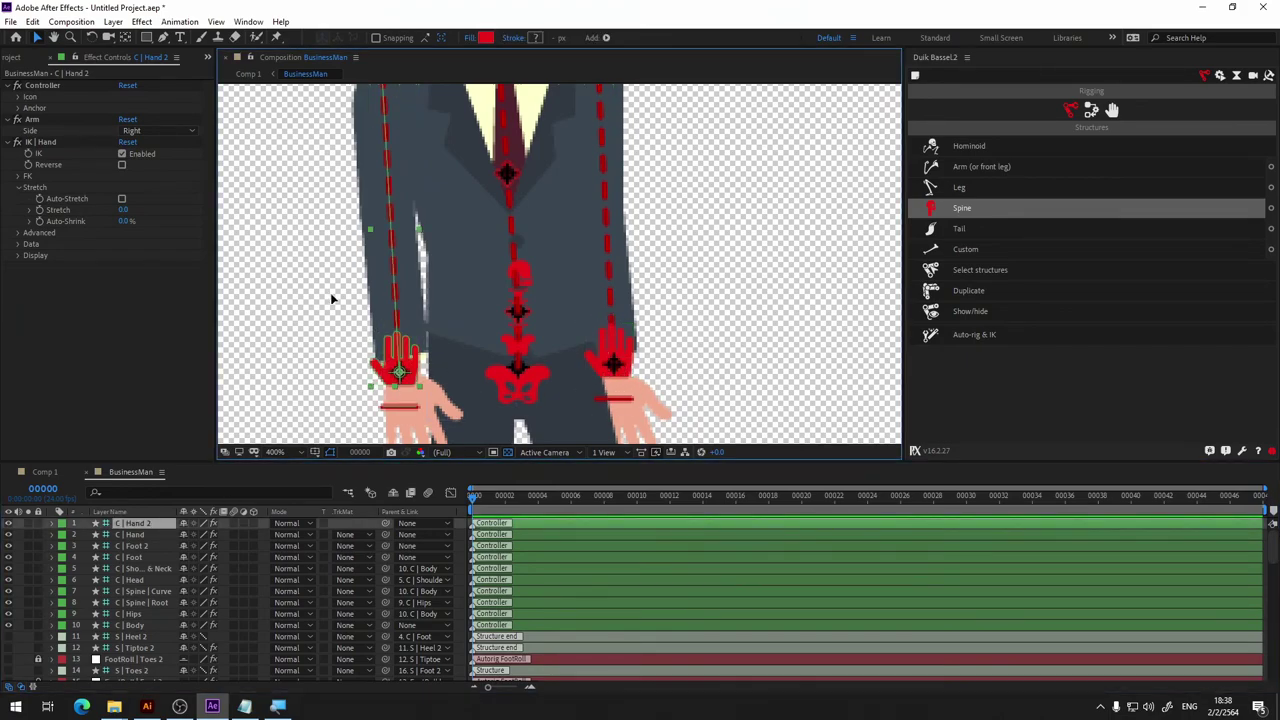
{"action": "mouse_move", "coordinate": [398, 372]}
{"action": "left_mouse_down"}
{"action": "mouse_move", "coordinate": [455, 207]}
{"action": "mouse_move", "coordinate": [384, 352]}
{"action": "left_mouse_up"}
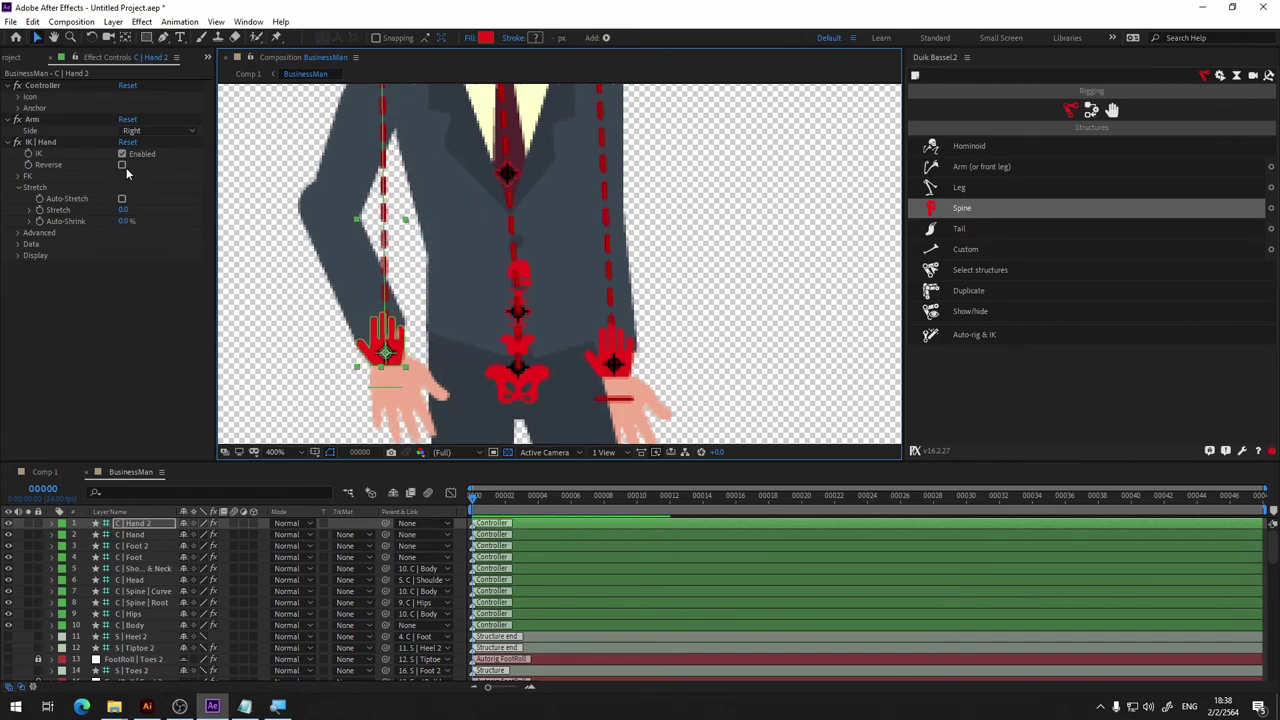
{"action": "left_click", "coordinate": [125, 204]}
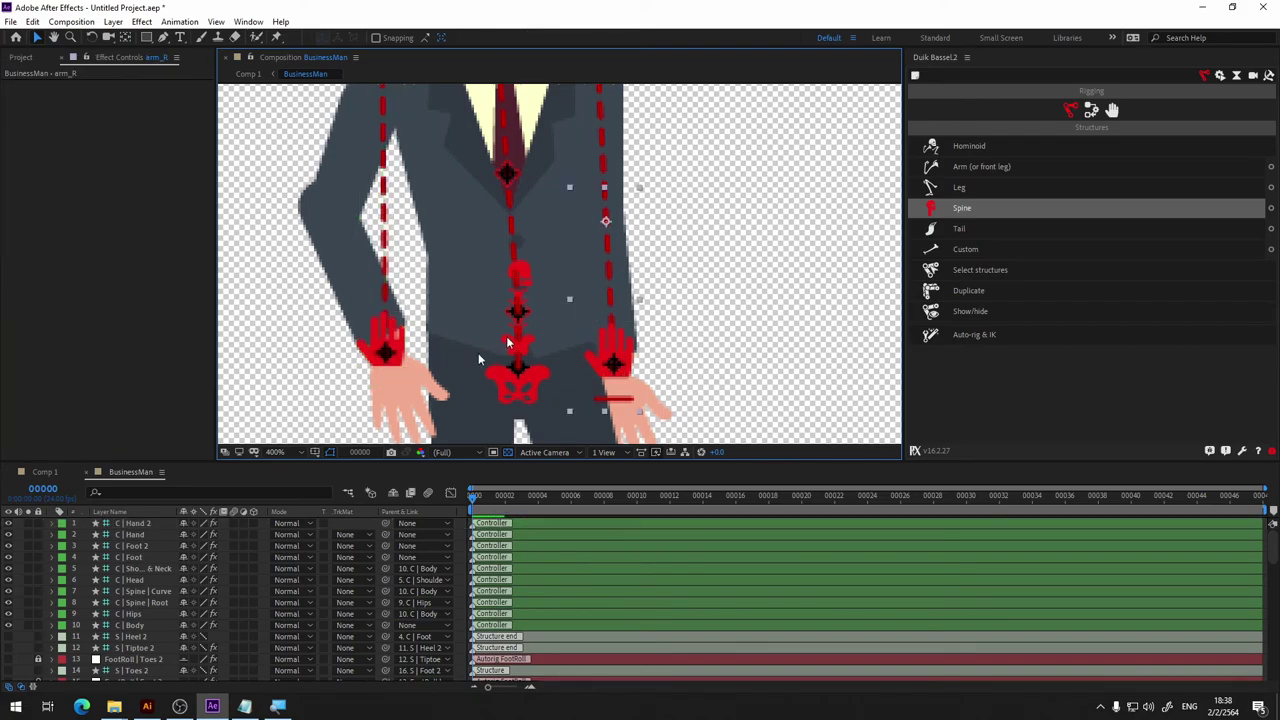
{"action": "left_click_drag", "start_coordinate": [360, 372], "coordinate": [274, 418]}
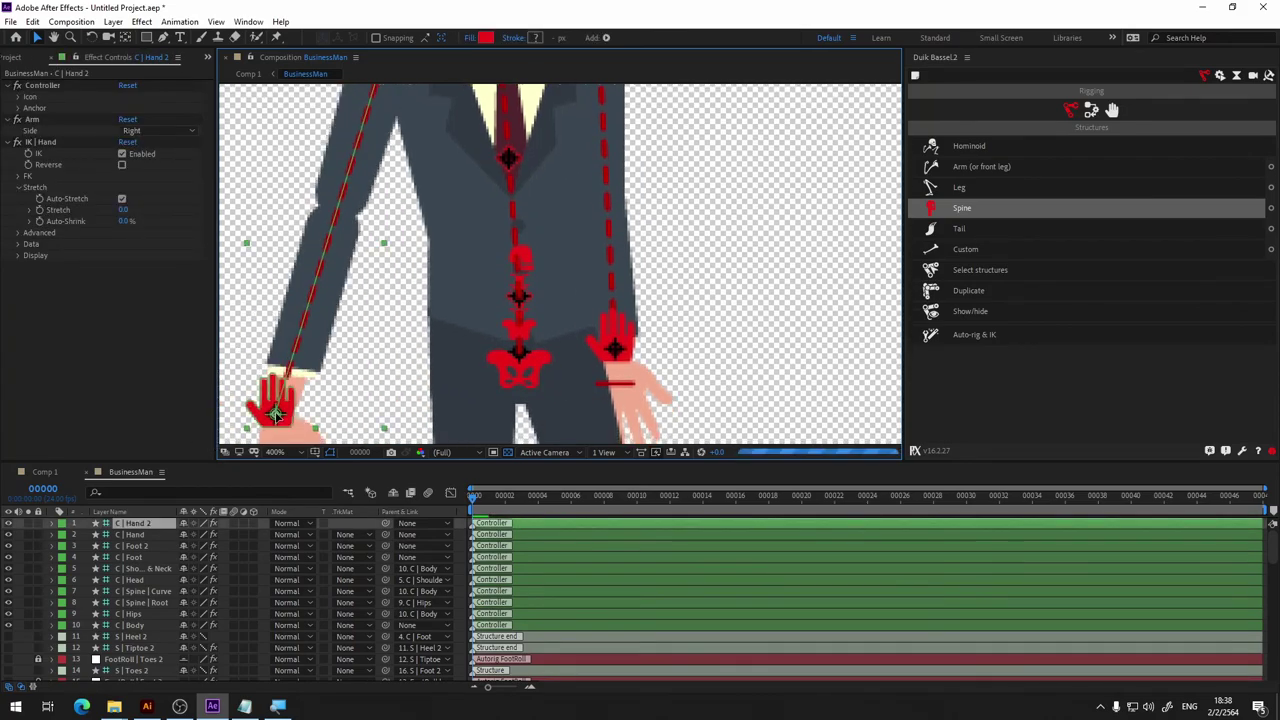
{"action": "key", "text": "ctrl+z"}
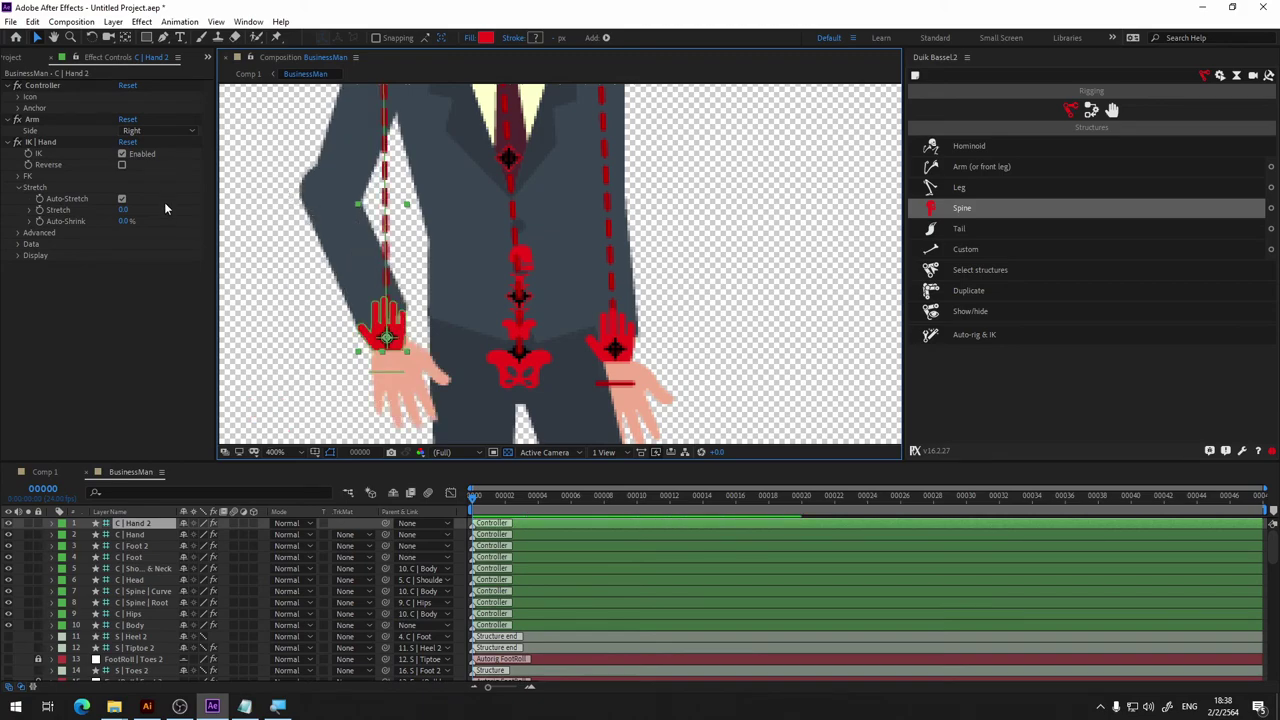
Uncheck Auto-Stretch for C | Hand 2, test pulling the hand out, then undo back to rest.
{"action": "left_click", "coordinate": [122, 199]}
{"action": "left_click", "coordinate": [122, 200]}
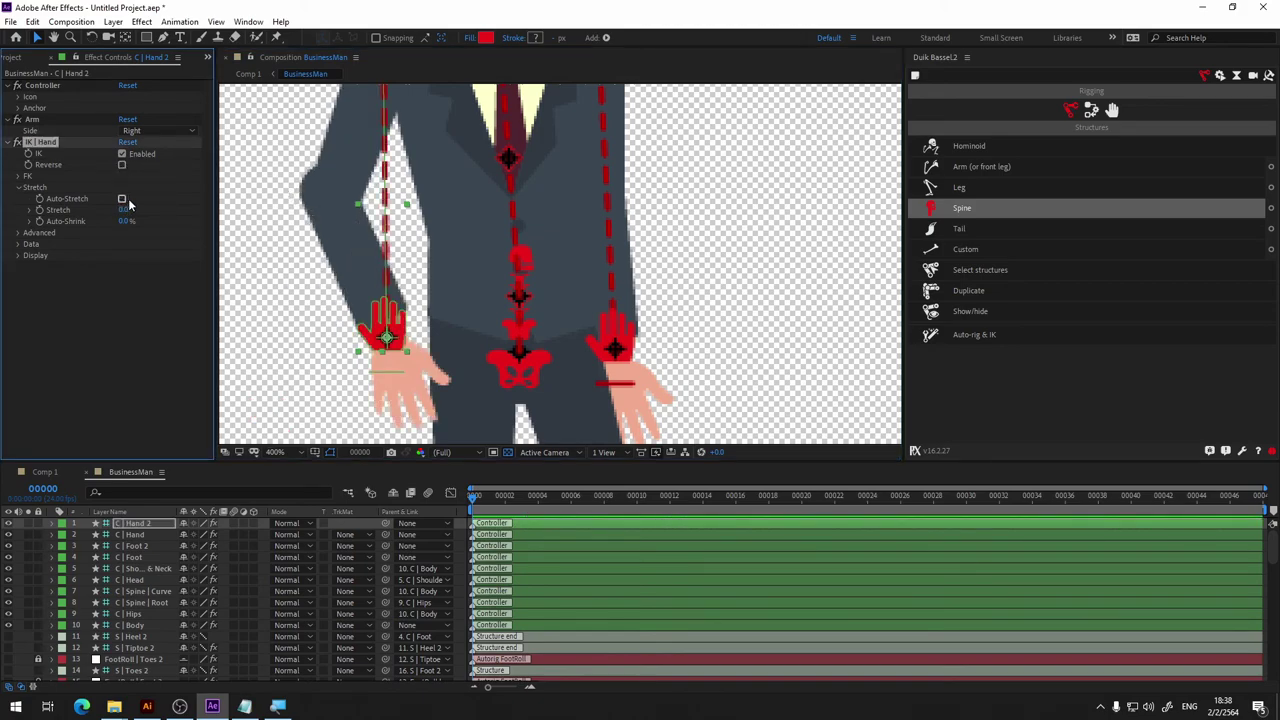
{"action": "mouse_move", "coordinate": [385, 337]}
{"action": "left_mouse_down"}
{"action": "mouse_move", "coordinate": [247, 392]}
{"action": "mouse_move", "coordinate": [450, 256]}
{"action": "mouse_move", "coordinate": [433, 288]}
{"action": "left_mouse_up"}
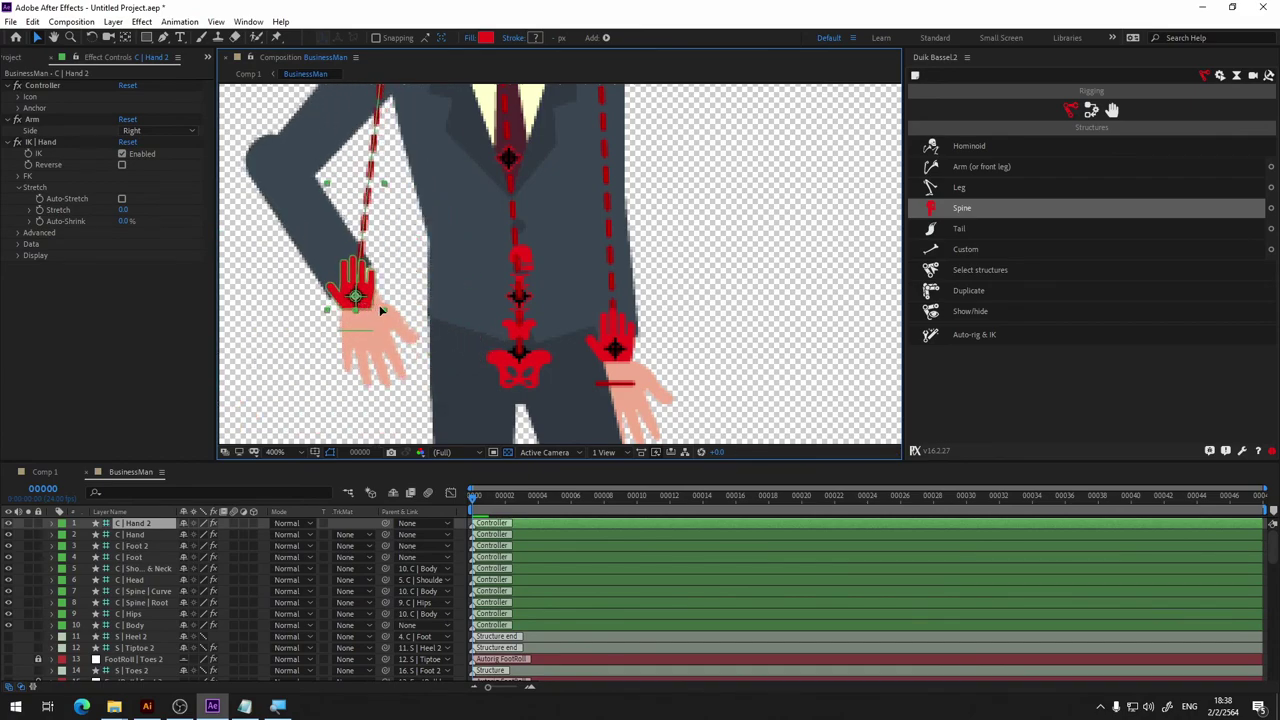
{"action": "left_click_drag", "start_coordinate": [433, 288], "coordinate": [428, 270]}
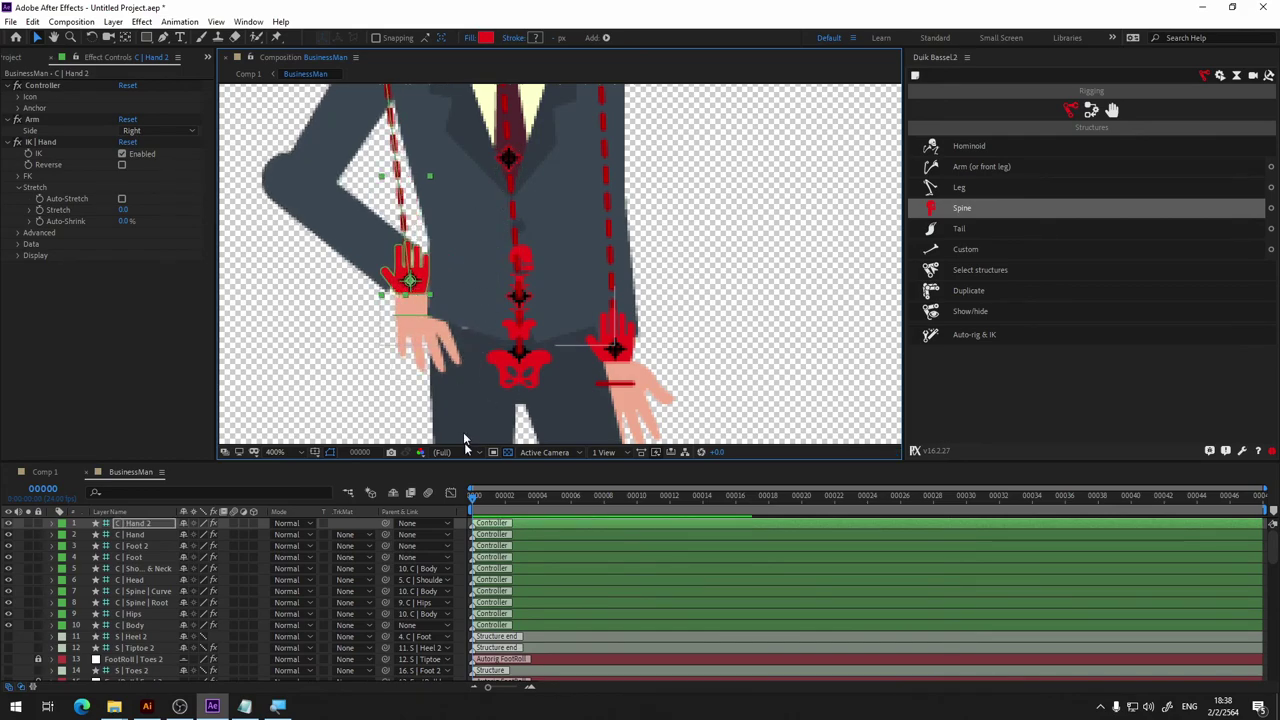
{"action": "left_click", "coordinate": [520, 295]}
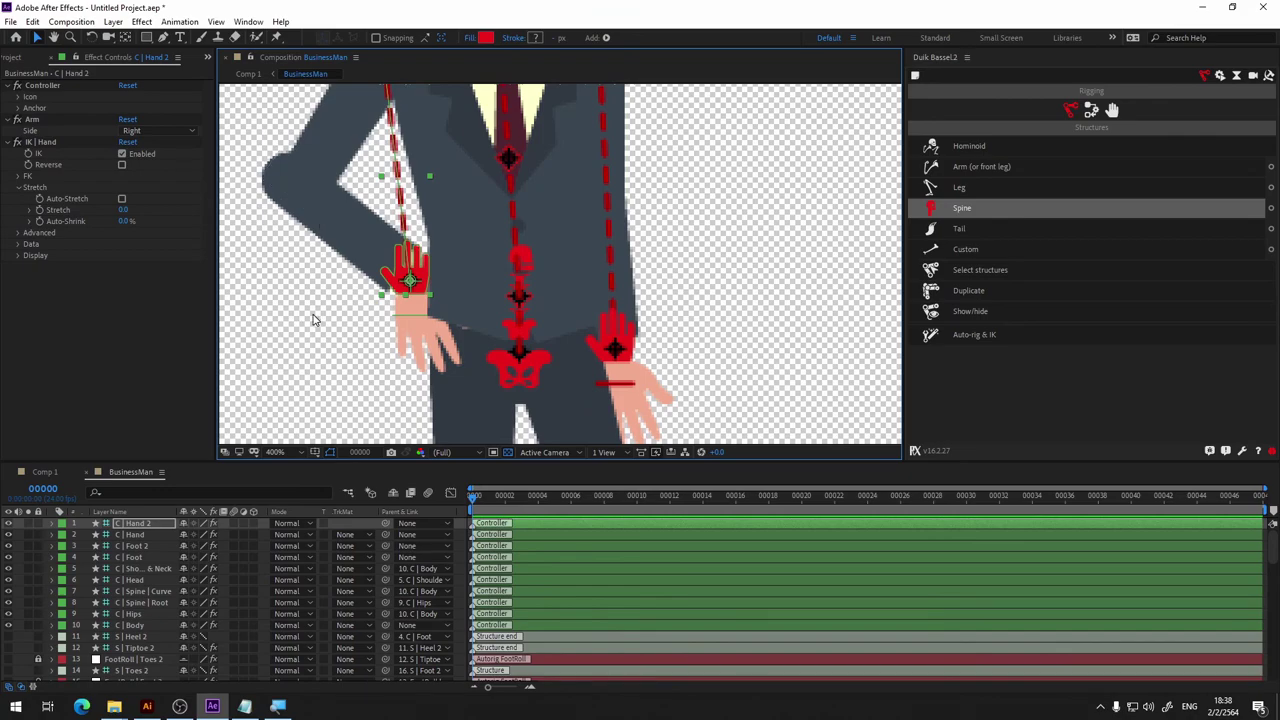
{"action": "key", "text": "ctrl+z"}
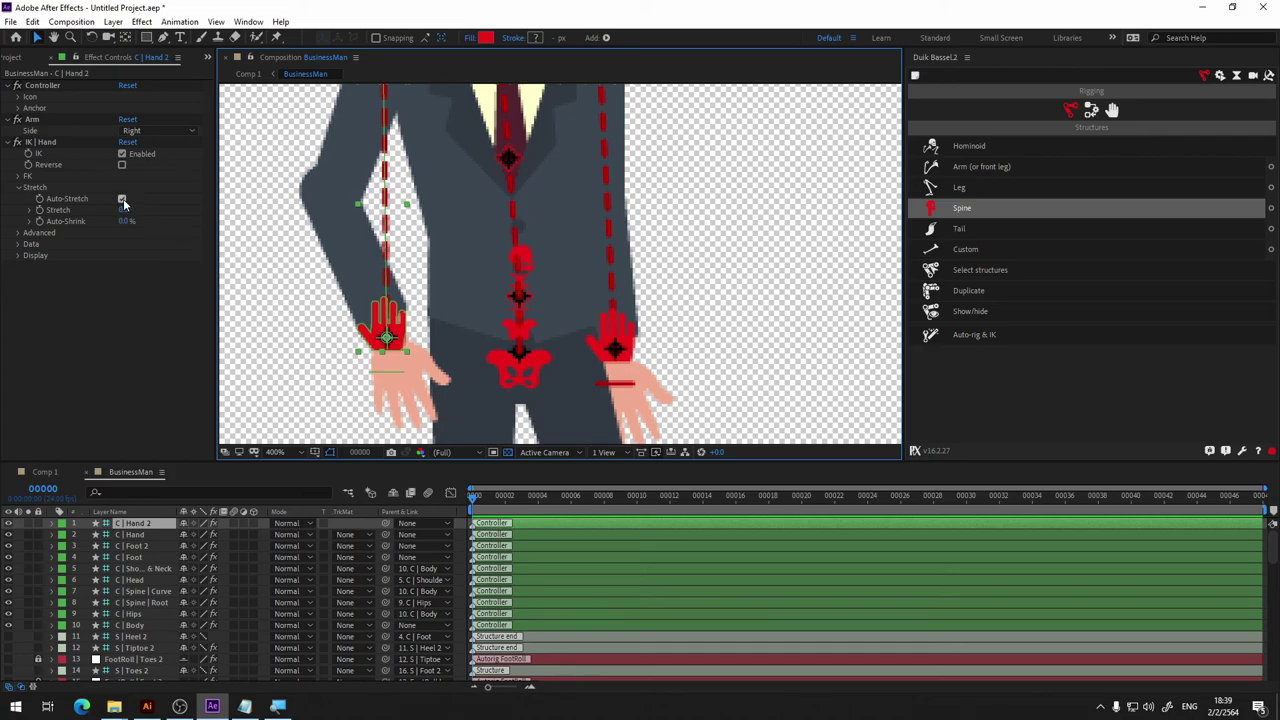
{"action": "key", "text": "ctrl+Down"}
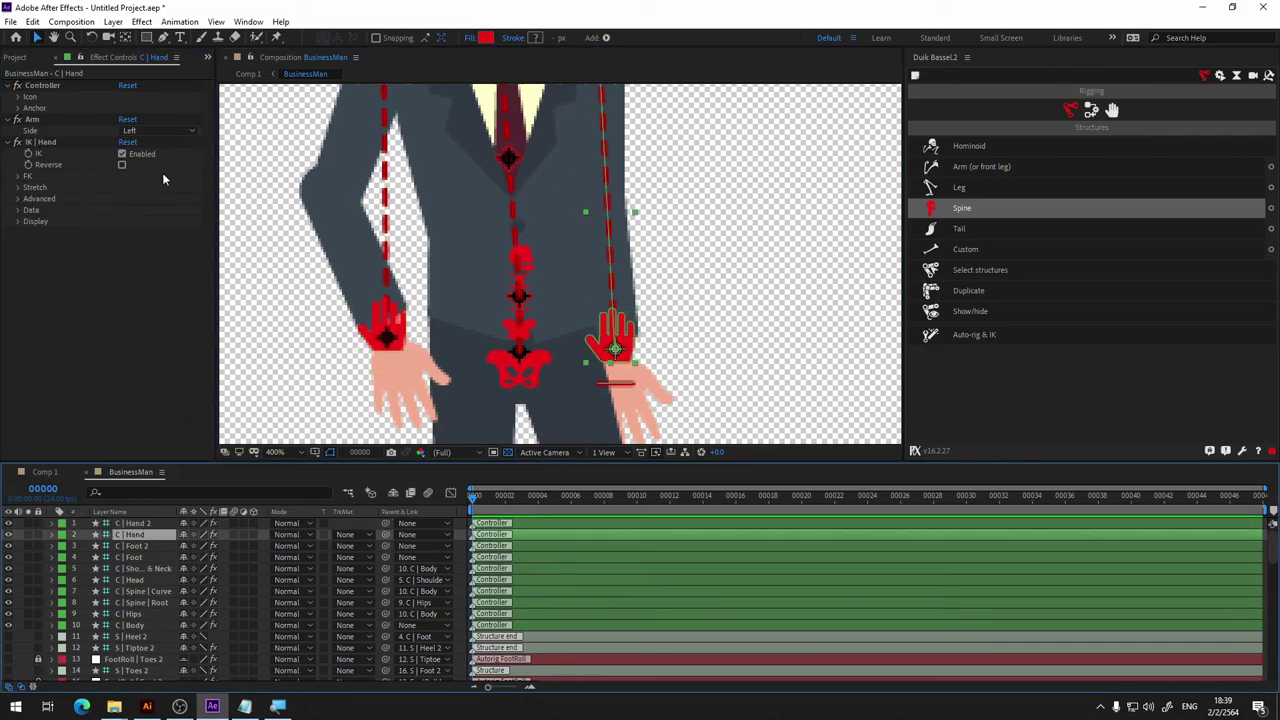
Expand C | Hand's Stretch options and inspect the C | Foot 2, C | Foot, Shoulders & Neck and Head settings.
{"action": "left_click", "coordinate": [18, 188]}
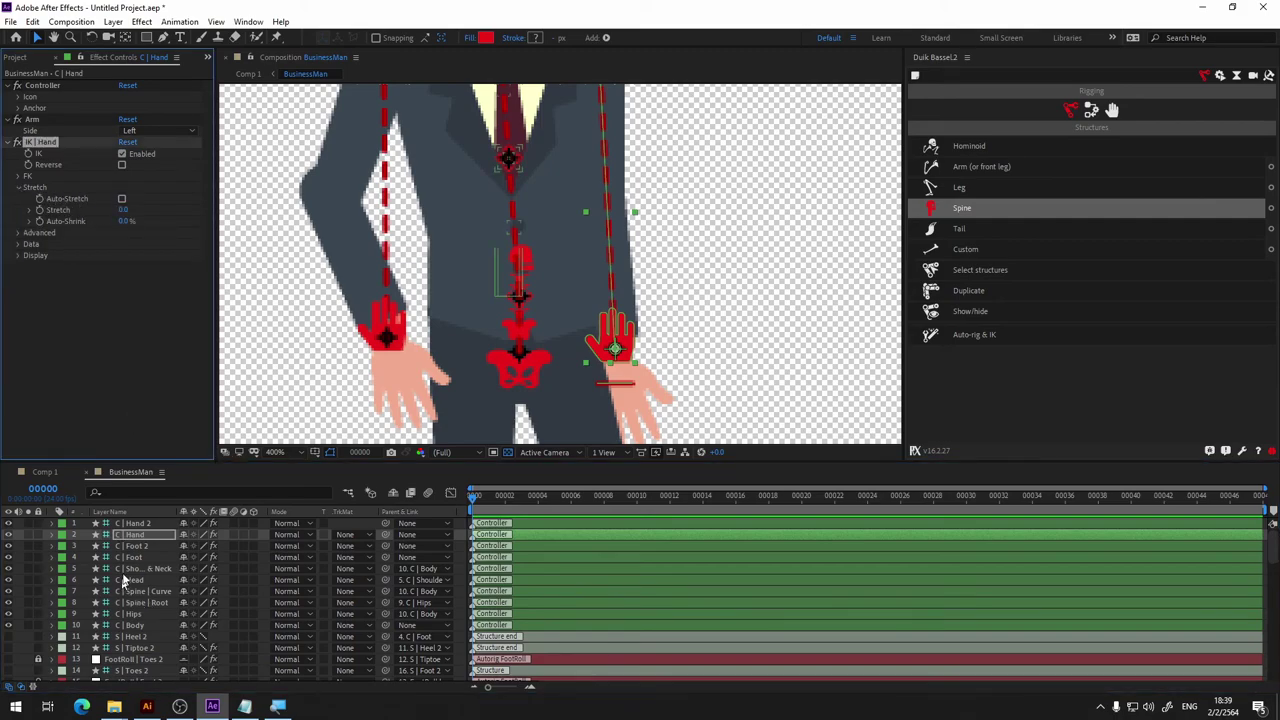
{"action": "left_click", "coordinate": [145, 546]}
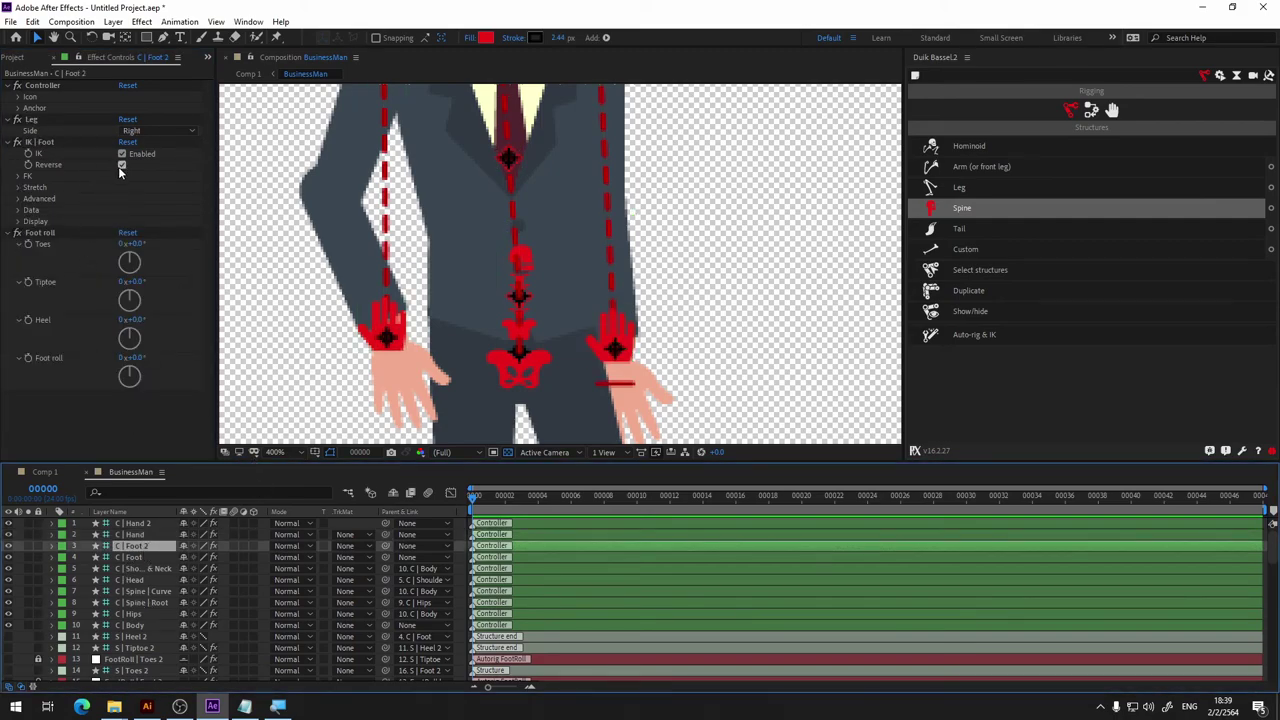
{"action": "left_click", "coordinate": [130, 557]}
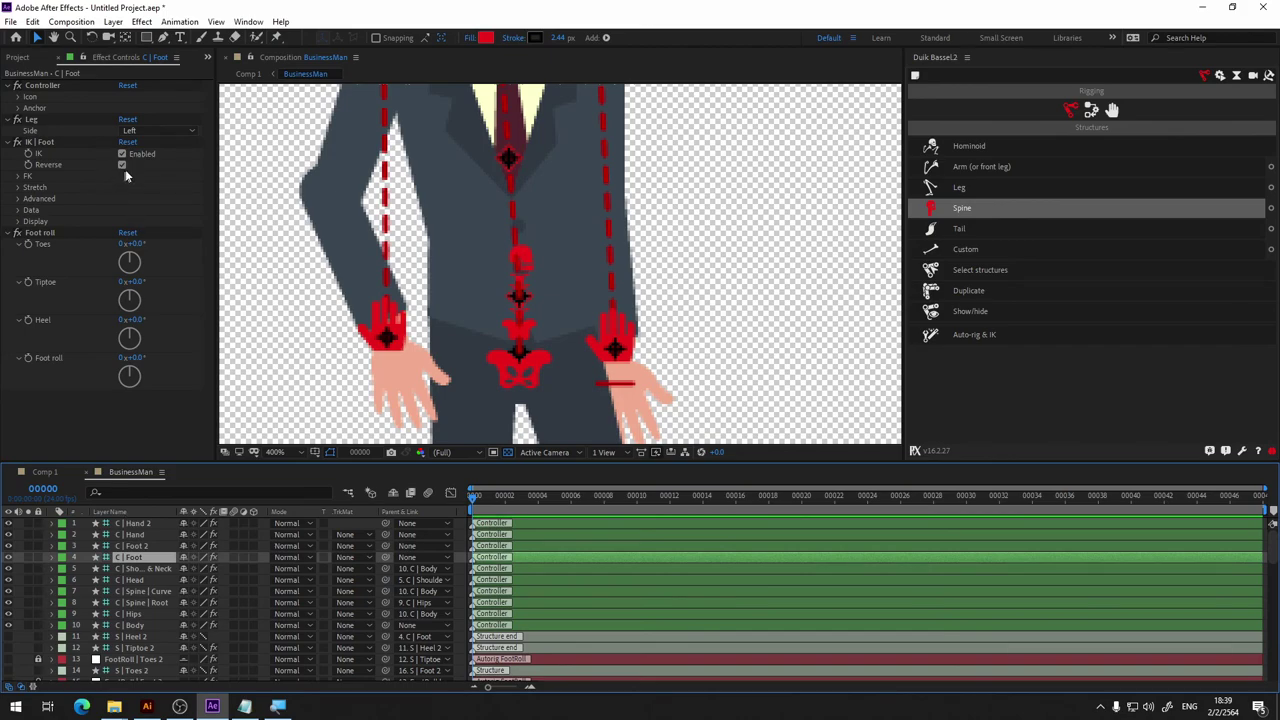
{"action": "left_click", "coordinate": [146, 568]}
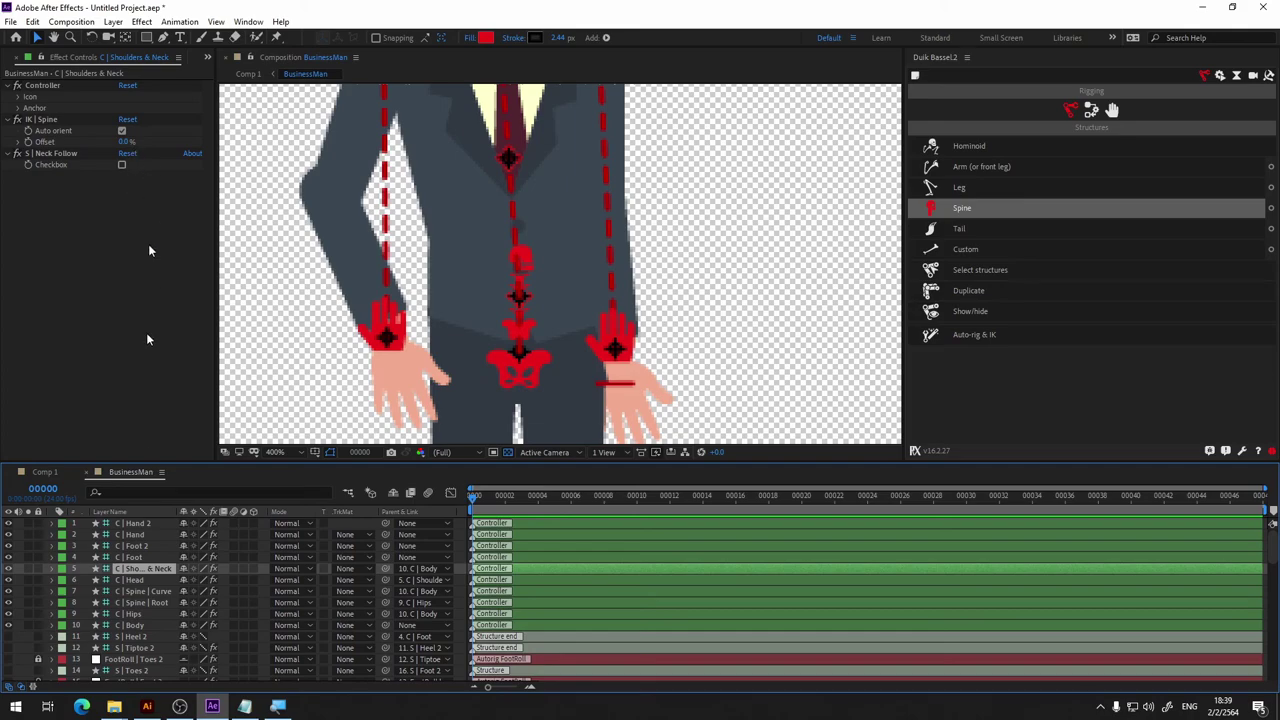
{"action": "left_click", "coordinate": [134, 580]}
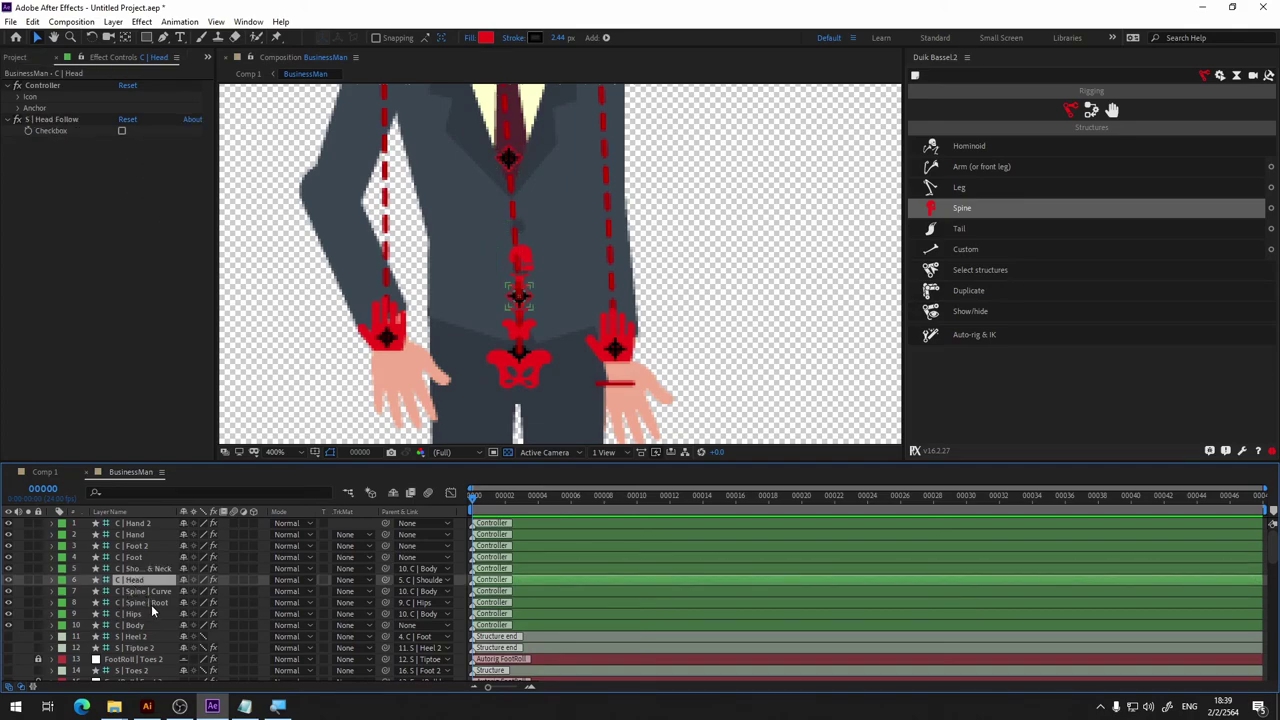
Inspect the C | Spine Root, Curve Bezier IK, Hips and Body controllers, then deselect.
{"action": "left_click", "coordinate": [158, 600]}
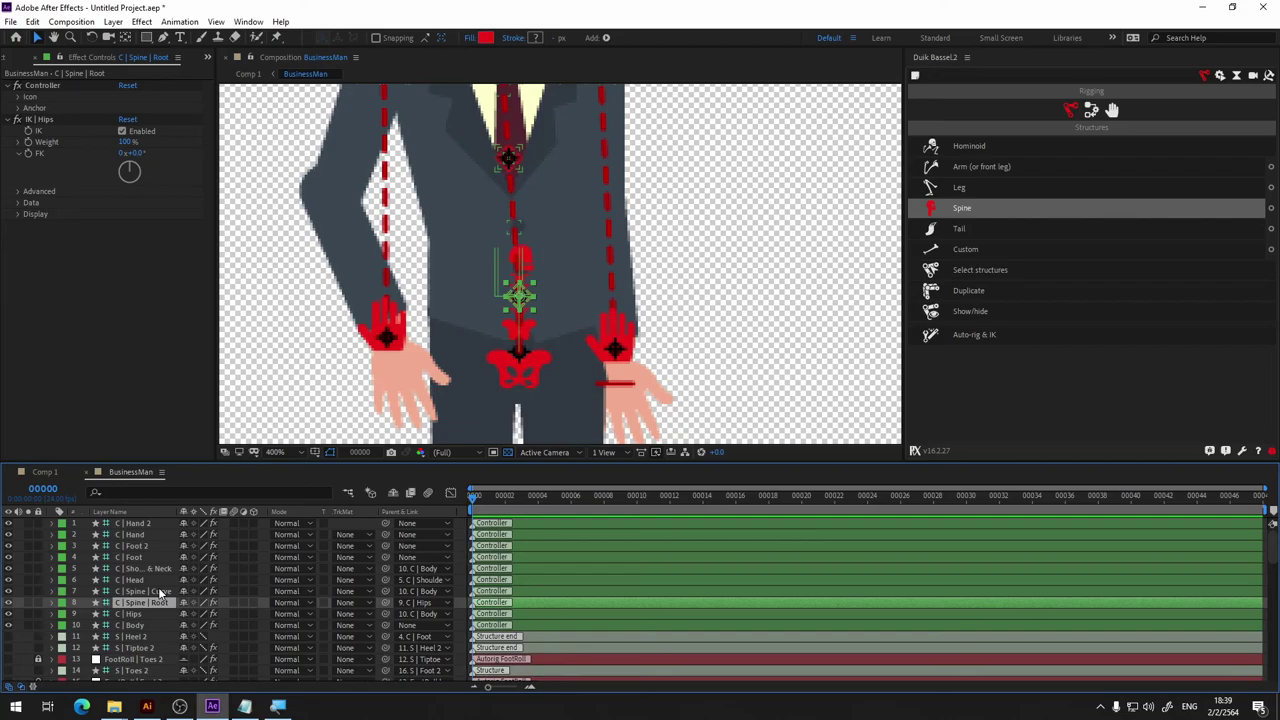
{"action": "left_click", "coordinate": [158, 590]}
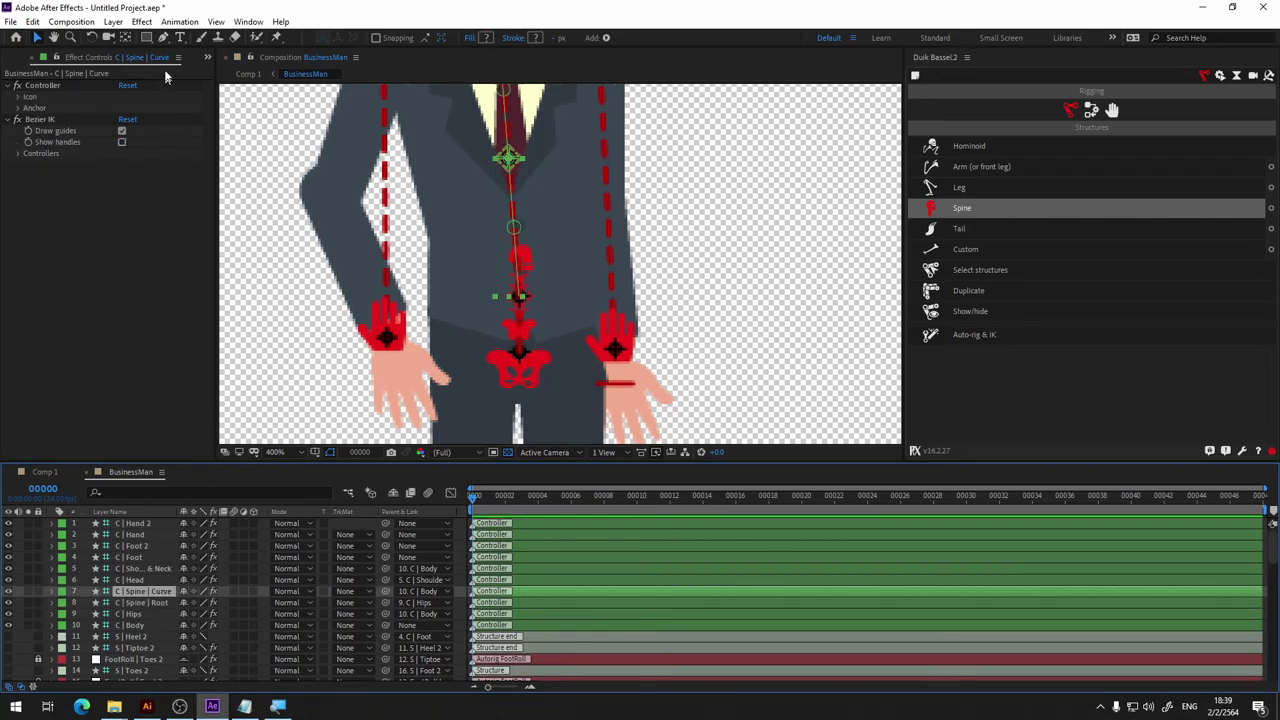
{"action": "left_click", "coordinate": [134, 613]}
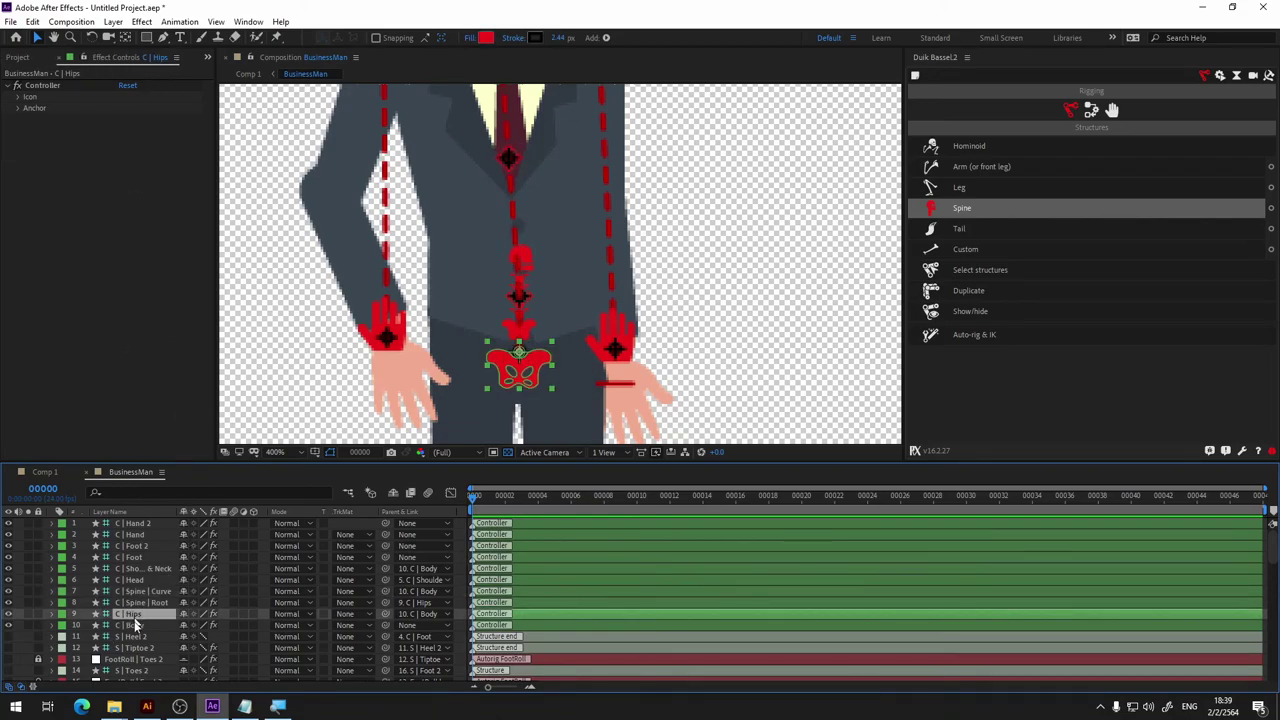
{"action": "left_click", "coordinate": [136, 625]}
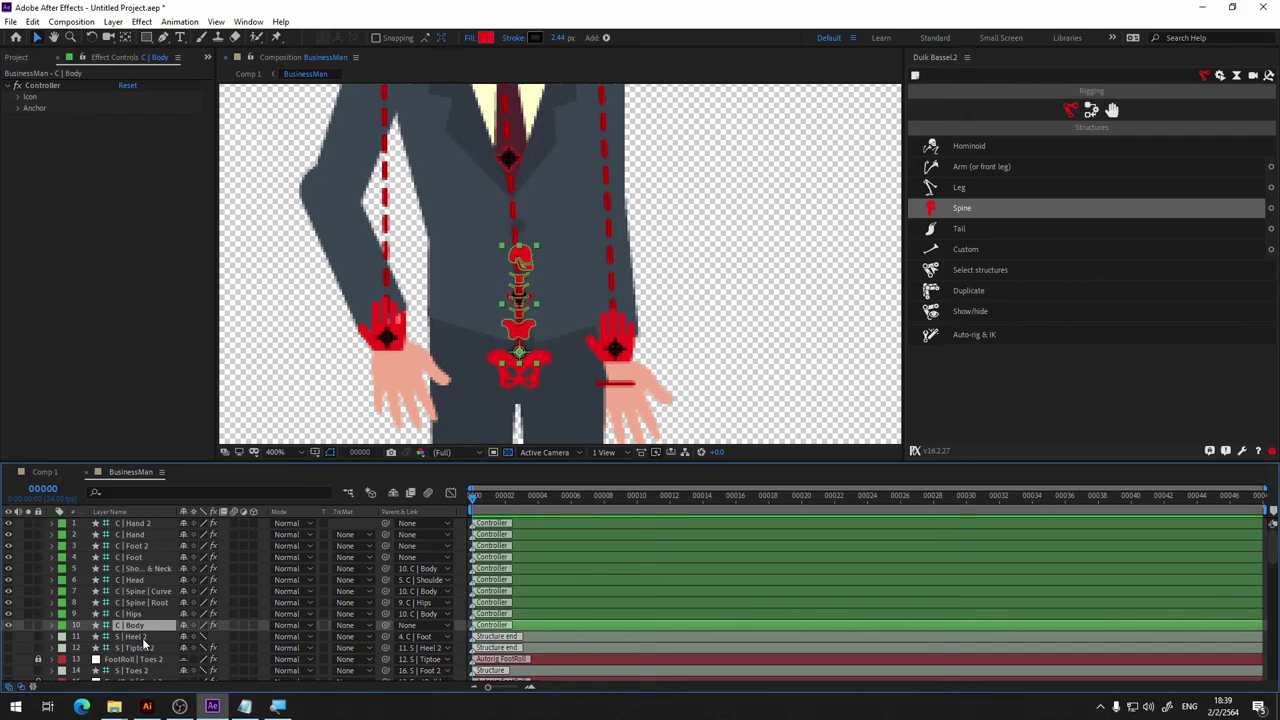
{"action": "left_click", "coordinate": [831, 269]}
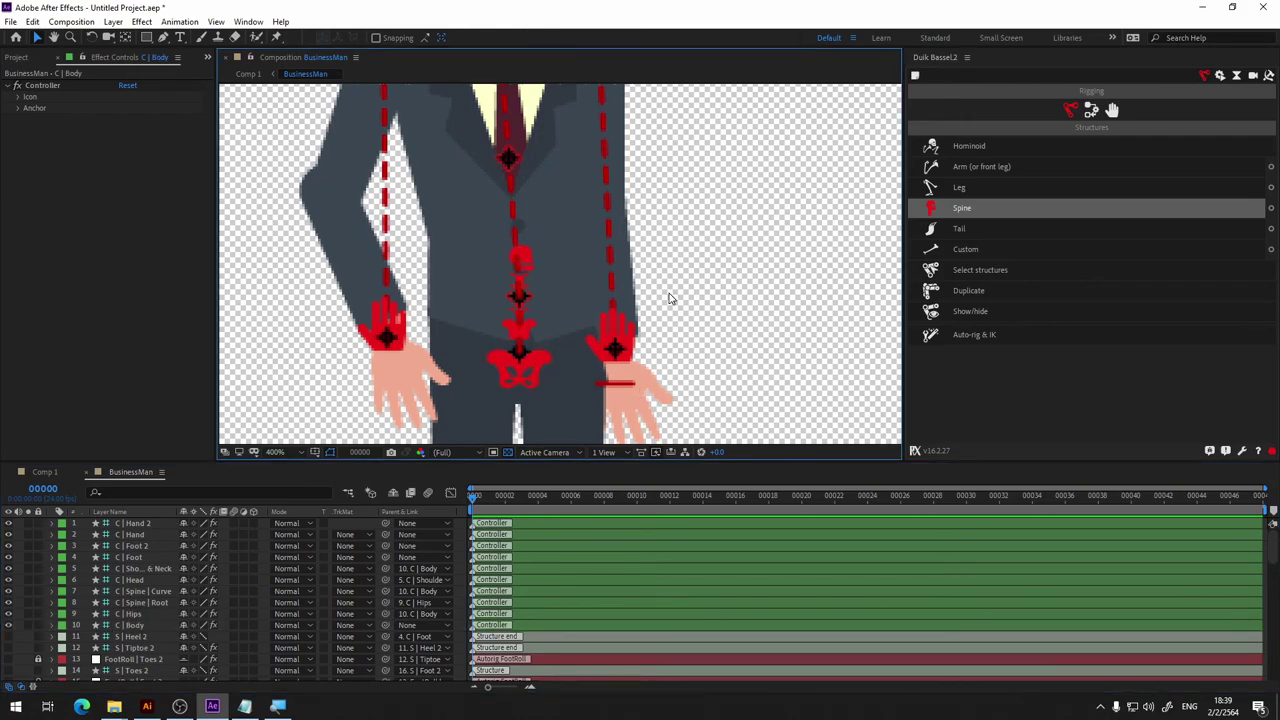
{"action": "scroll", "coordinate": [670, 298], "scroll_direction": "down", "scroll_amount": 4}
{"action": "scroll", "coordinate": [670, 298], "scroll_direction": "up", "scroll_amount": 1}
{"action": "scroll", "coordinate": [709, 414], "scroll_direction": "up", "scroll_amount": 4}
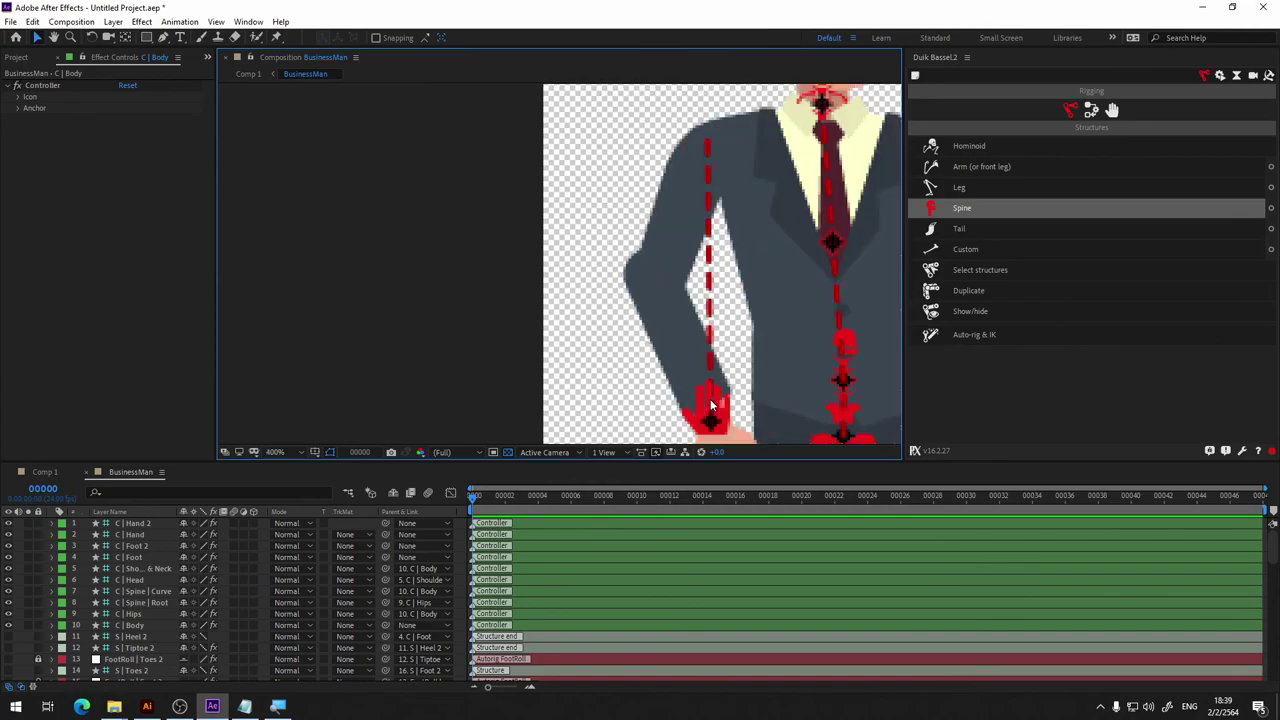
{"action": "scroll", "coordinate": [709, 414], "scroll_direction": "down", "scroll_amount": 2}
Stop at frame 33 and lift the C | Foot controller, enabling IK Reverse to flip the knee bend.
{"action": "mouse_move", "coordinate": [814, 354]}
{"action": "left_mouse_down"}
{"action": "mouse_move", "coordinate": [669, 161]}
{"action": "mouse_move", "coordinate": [652, 197]}
{"action": "left_mouse_up"}
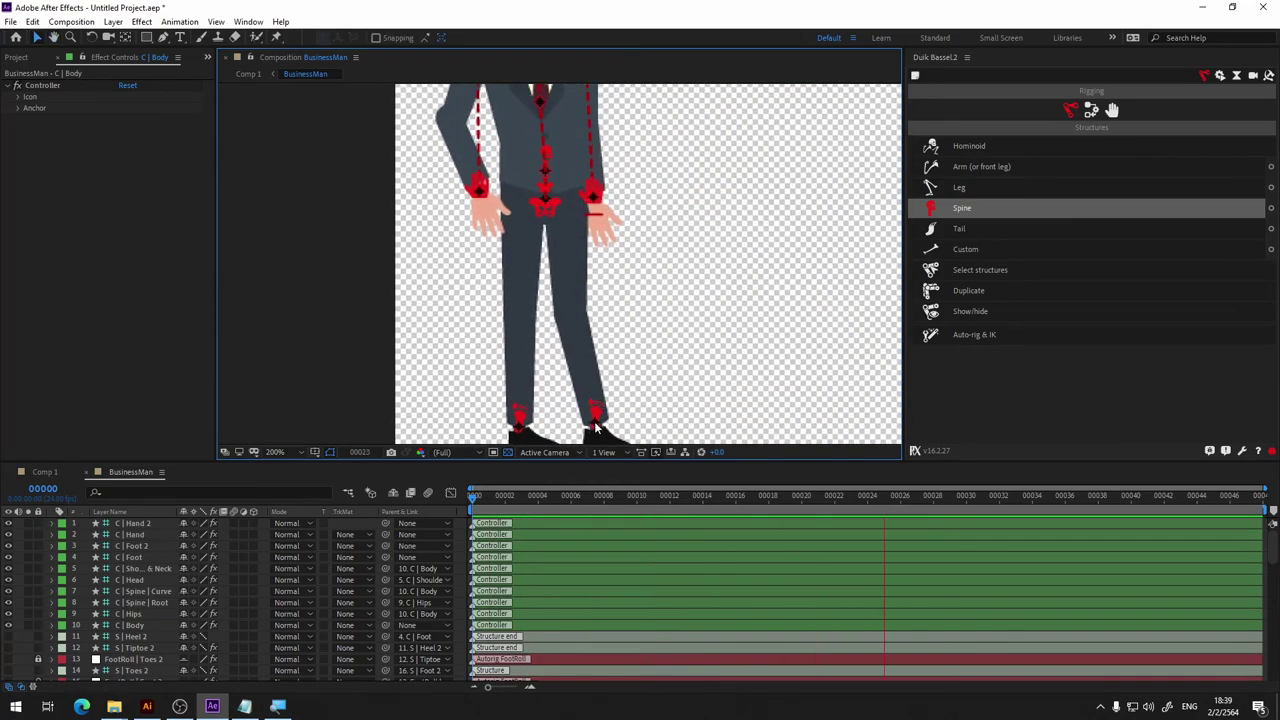
{"action": "key", "text": "space"}
{"action": "left_click_drag", "start_coordinate": [595, 428], "coordinate": [641, 404]}
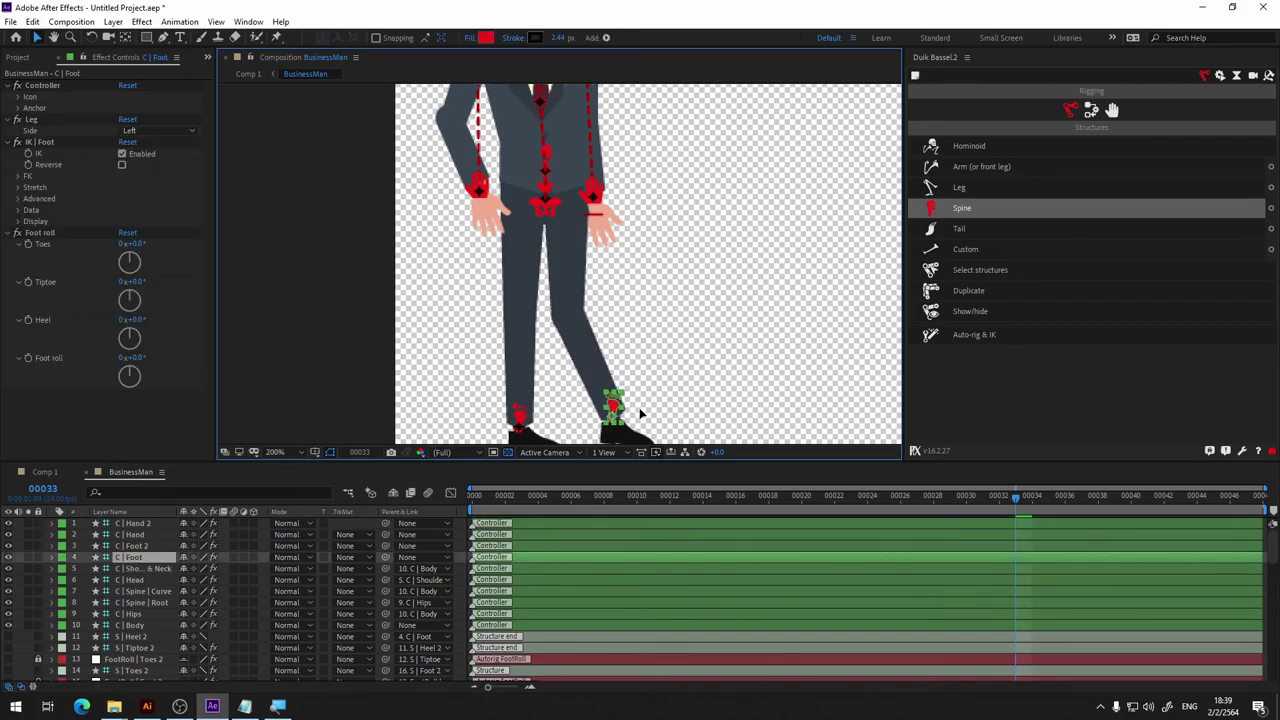
{"action": "left_click", "coordinate": [122, 165]}
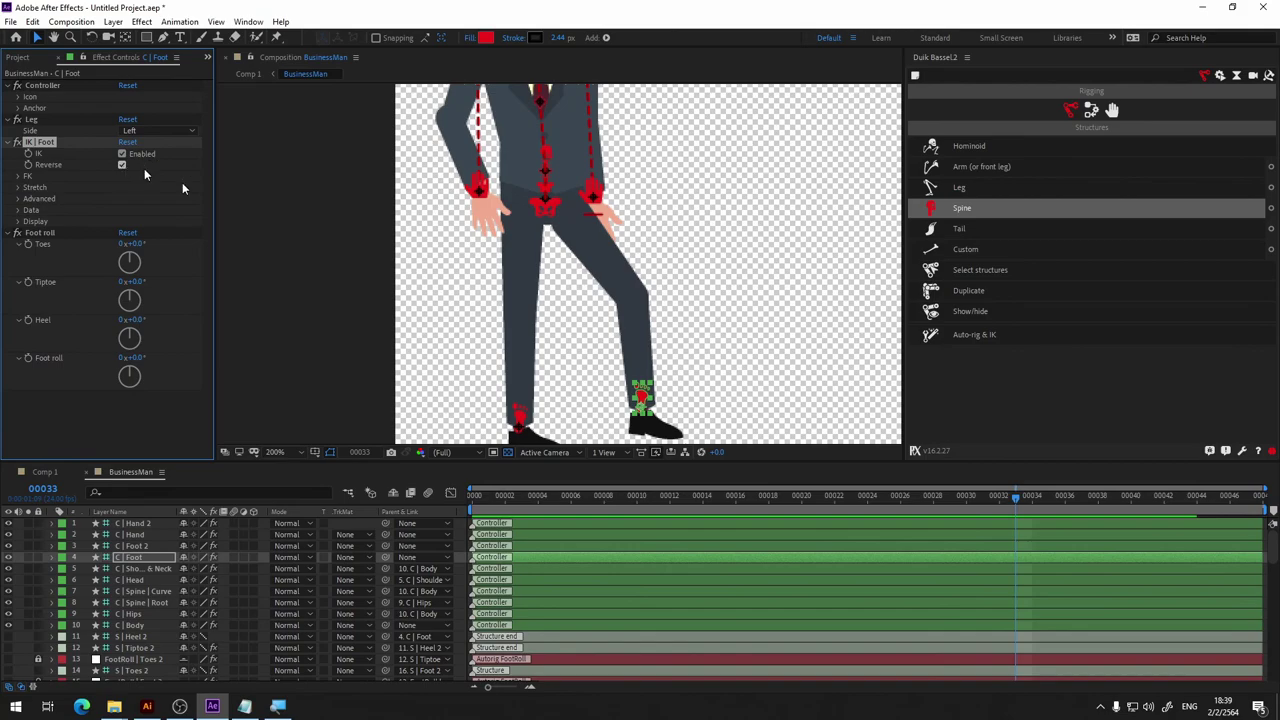
Move the foot back down-left and raise the C | Hand controller out to the right.
{"action": "left_click", "coordinate": [846, 383]}
{"action": "mouse_move", "coordinate": [641, 408]}
{"action": "left_mouse_down"}
{"action": "mouse_move", "coordinate": [593, 428]}
{"action": "mouse_move", "coordinate": [623, 383]}
{"action": "mouse_move", "coordinate": [600, 408]}
{"action": "left_mouse_up"}
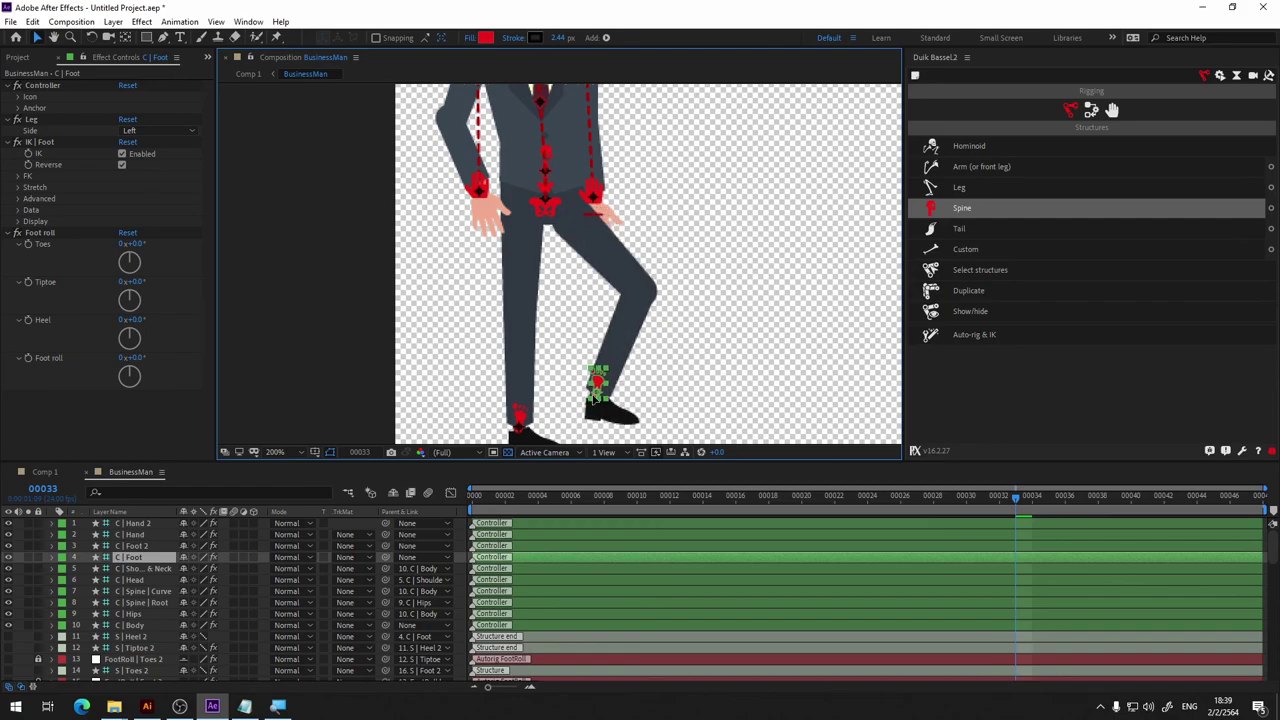
{"action": "left_click", "coordinate": [591, 196]}
{"action": "mouse_move", "coordinate": [592, 198]}
{"action": "left_mouse_down"}
{"action": "mouse_move", "coordinate": [695, 172]}
{"action": "mouse_move", "coordinate": [666, 122]}
{"action": "left_mouse_up"}
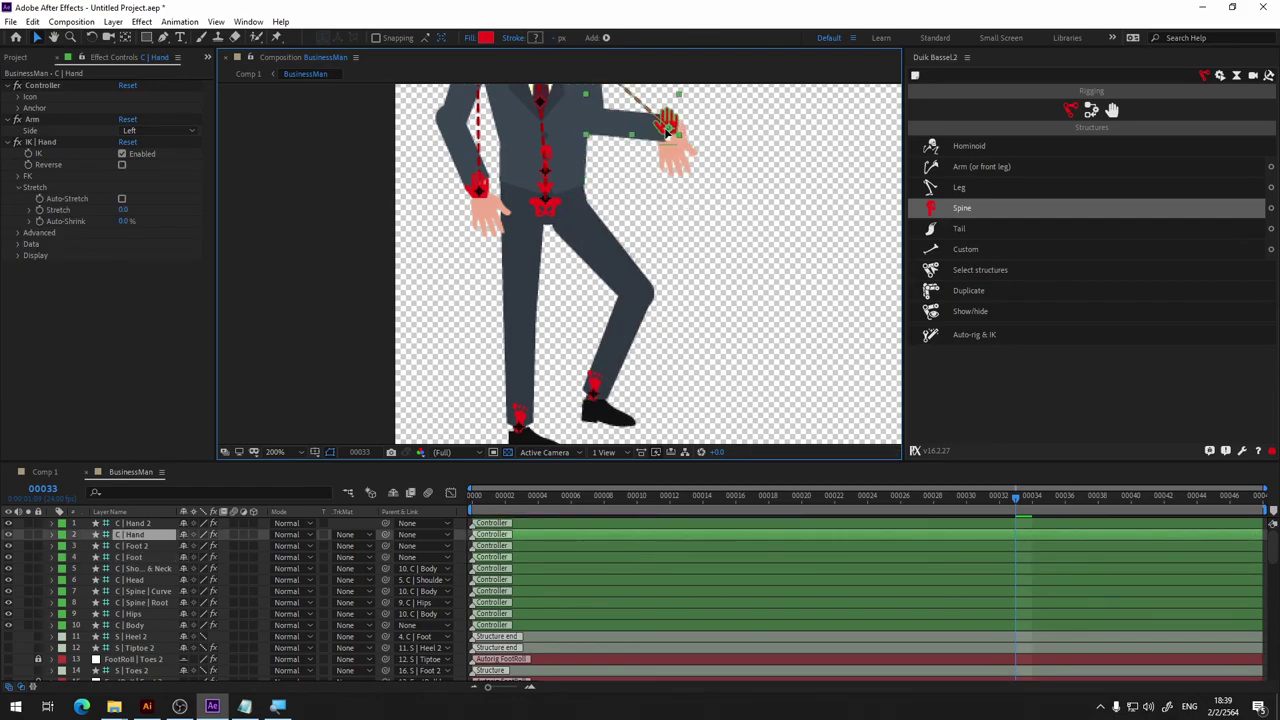
{"action": "left_click_drag", "start_coordinate": [748, 251], "coordinate": [737, 341]}
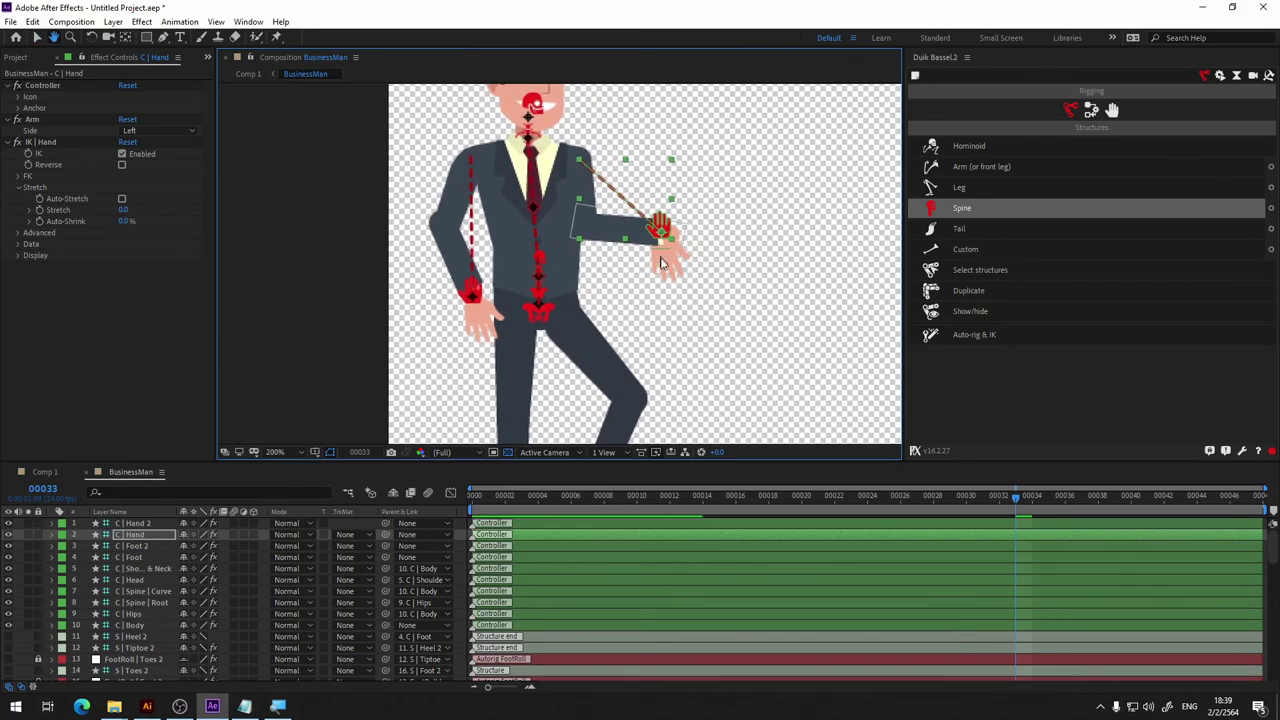
{"action": "key", "text": "v"}
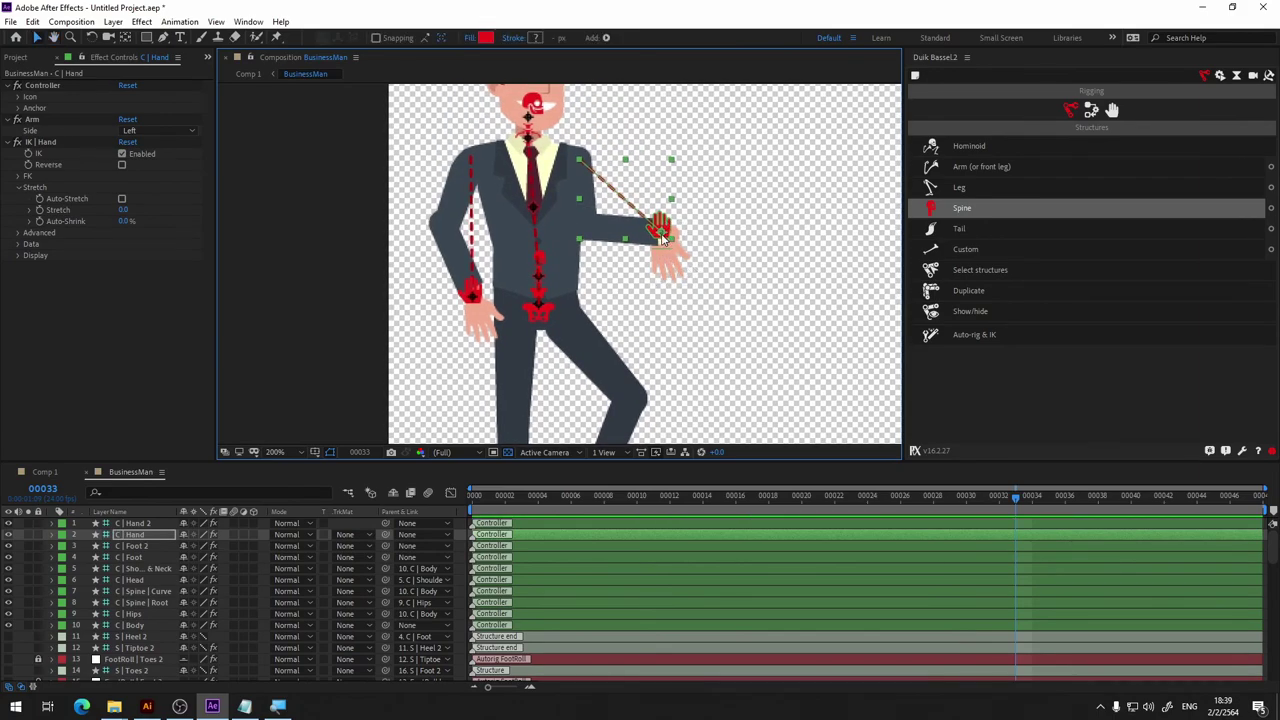
{"action": "left_click", "coordinate": [725, 298]}
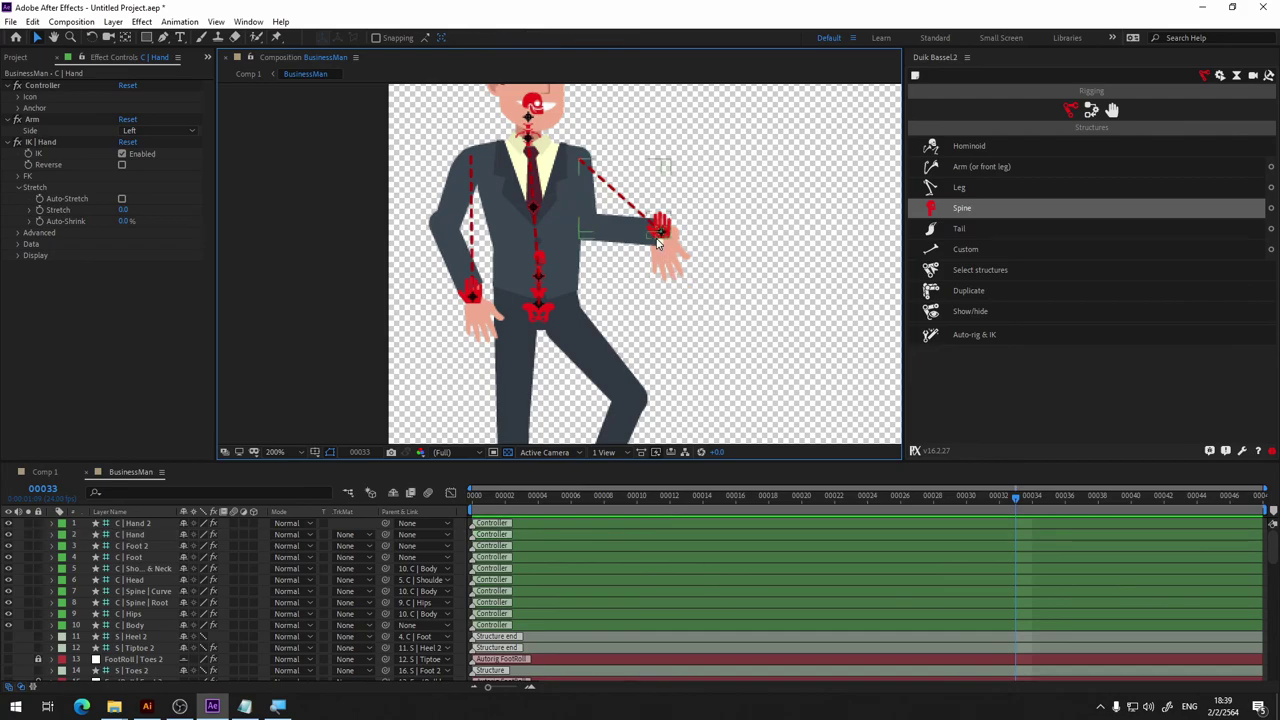
{"action": "left_click", "coordinate": [660, 240]}
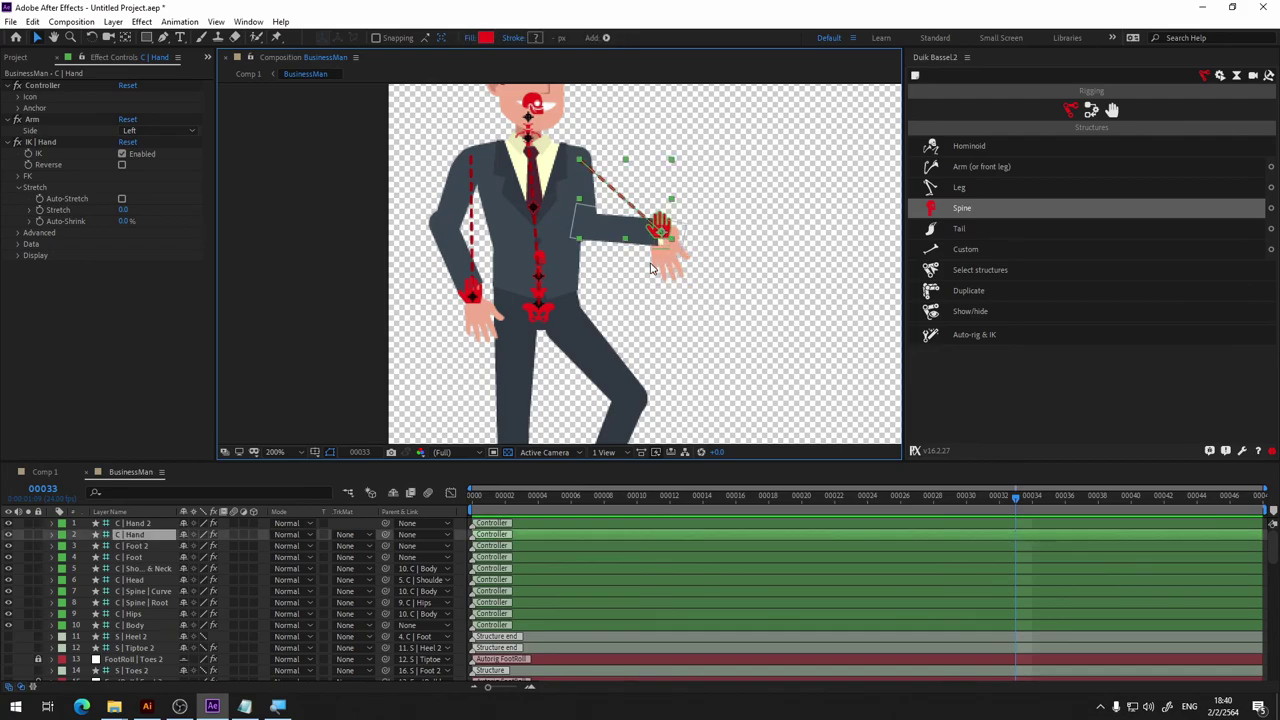
{"action": "left_click", "coordinate": [663, 254]}
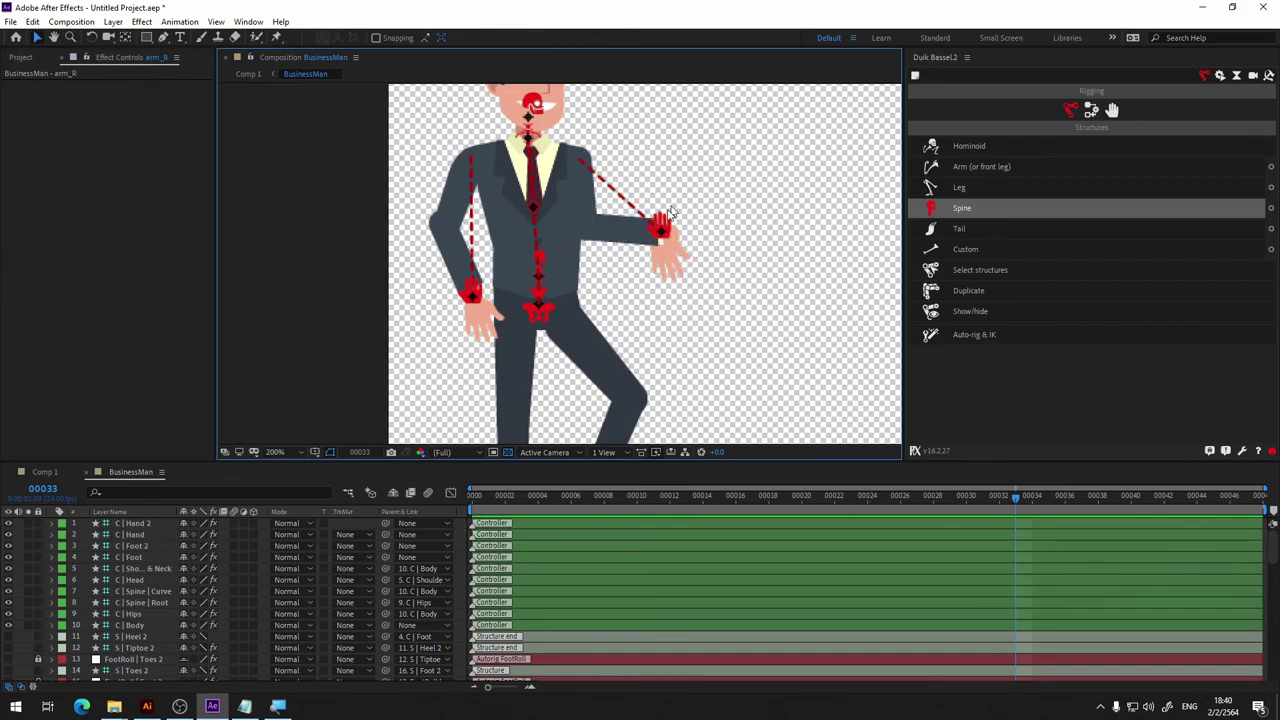
{"action": "left_click", "coordinate": [660, 236]}
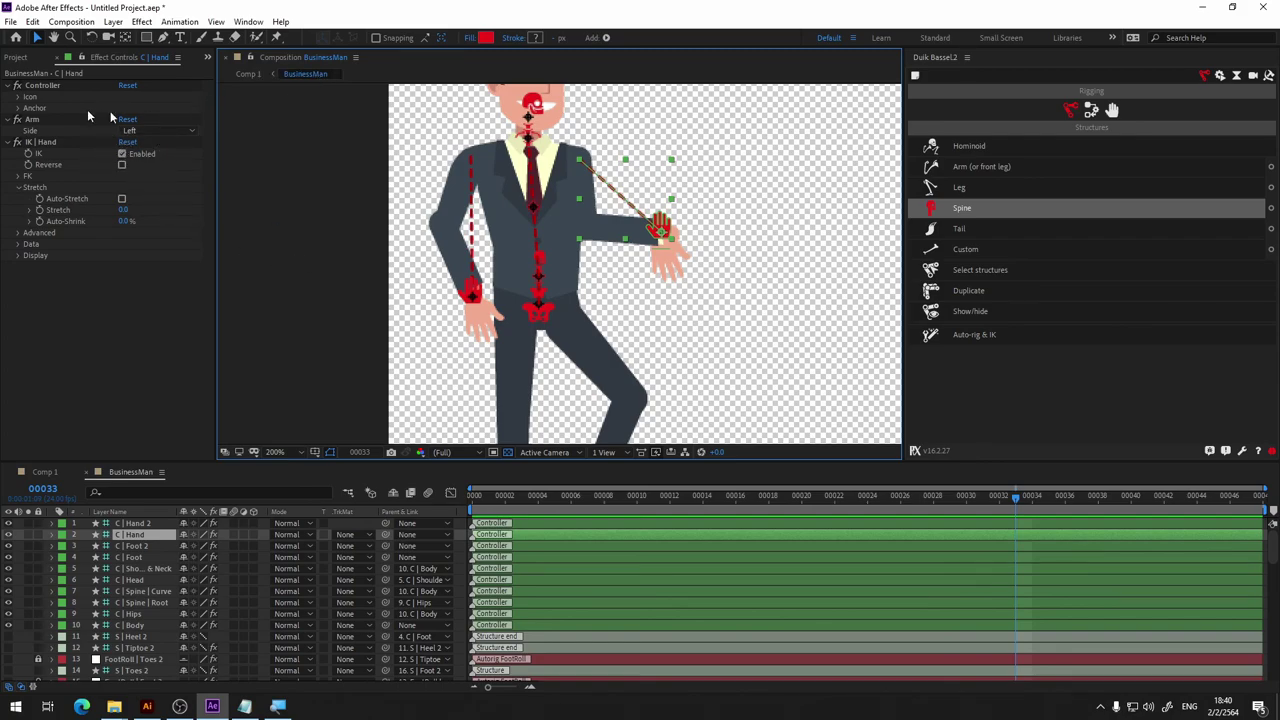
{"action": "left_click", "coordinate": [153, 130]}
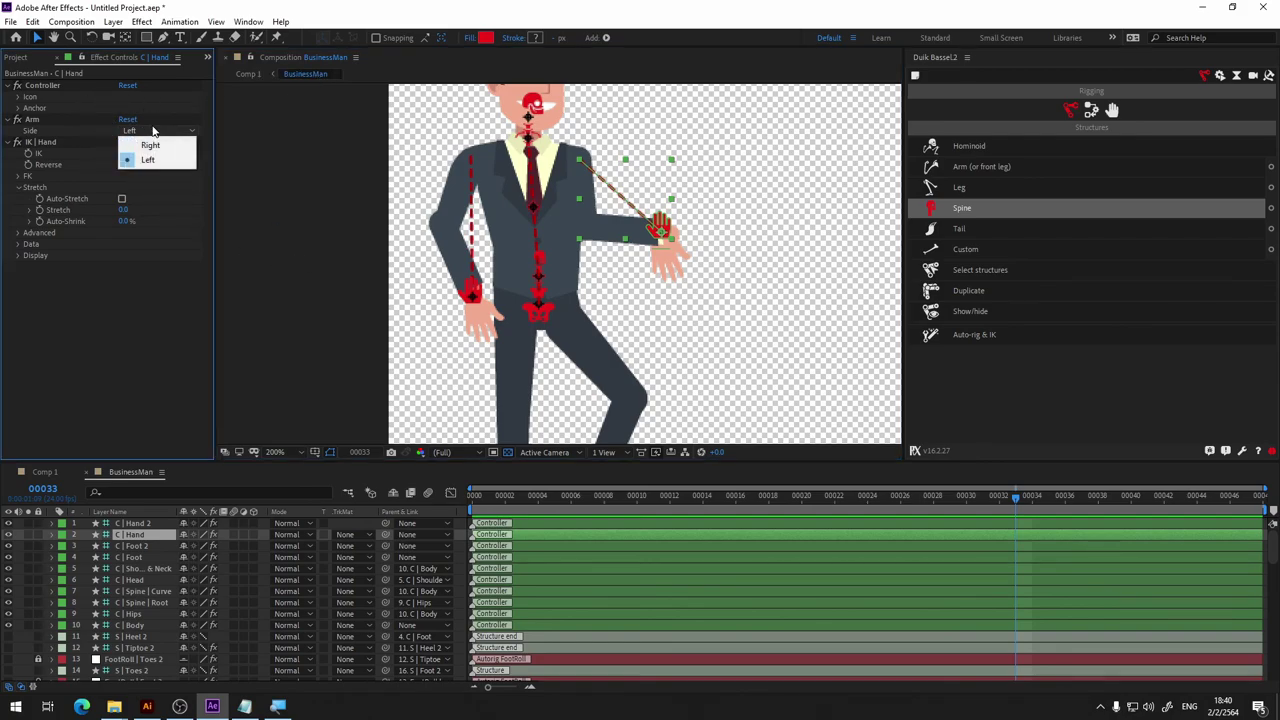
{"action": "left_click", "coordinate": [155, 143]}
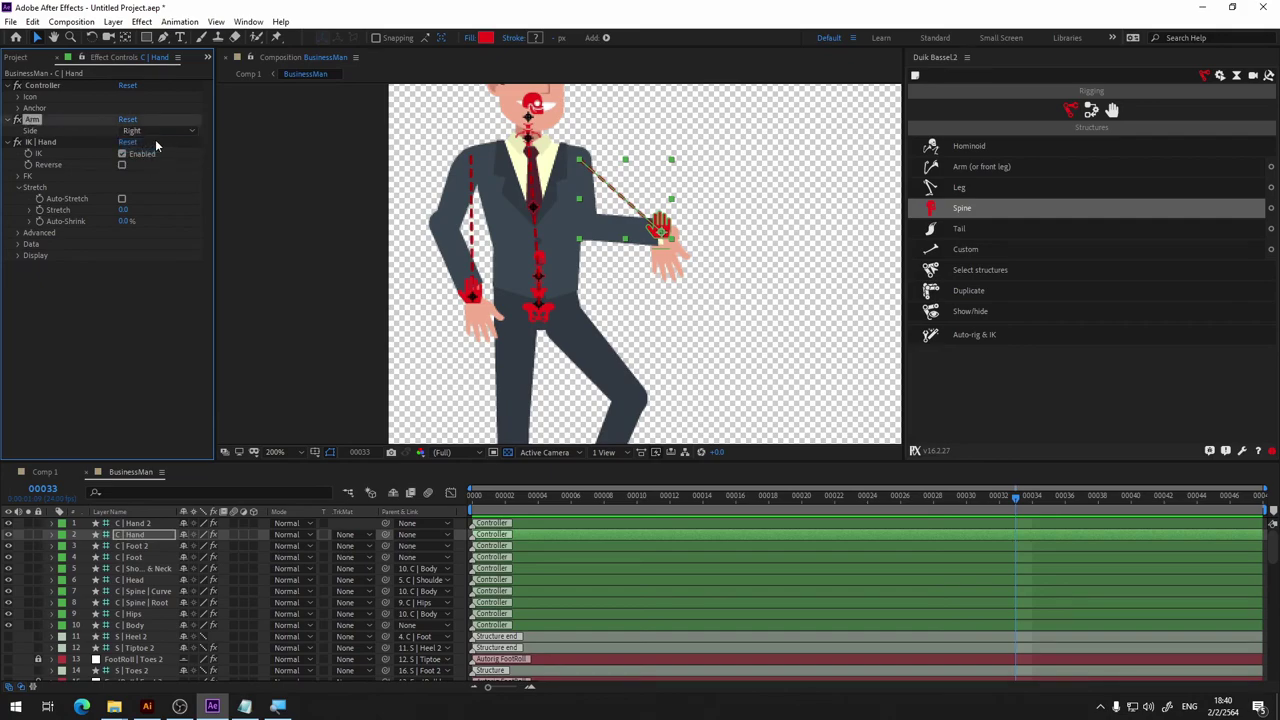
{"action": "left_click", "coordinate": [156, 131]}
{"action": "left_click", "coordinate": [155, 162]}
{"action": "left_click", "coordinate": [815, 252]}
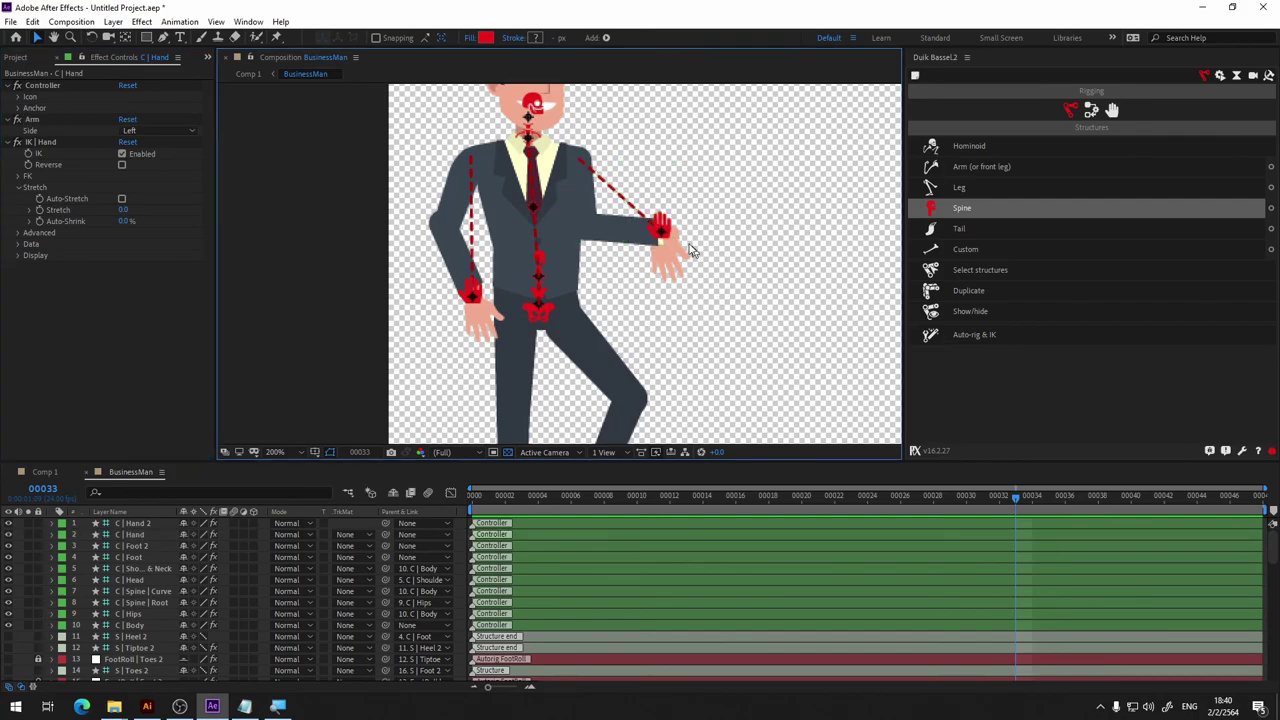
{"action": "left_click", "coordinate": [660, 237]}
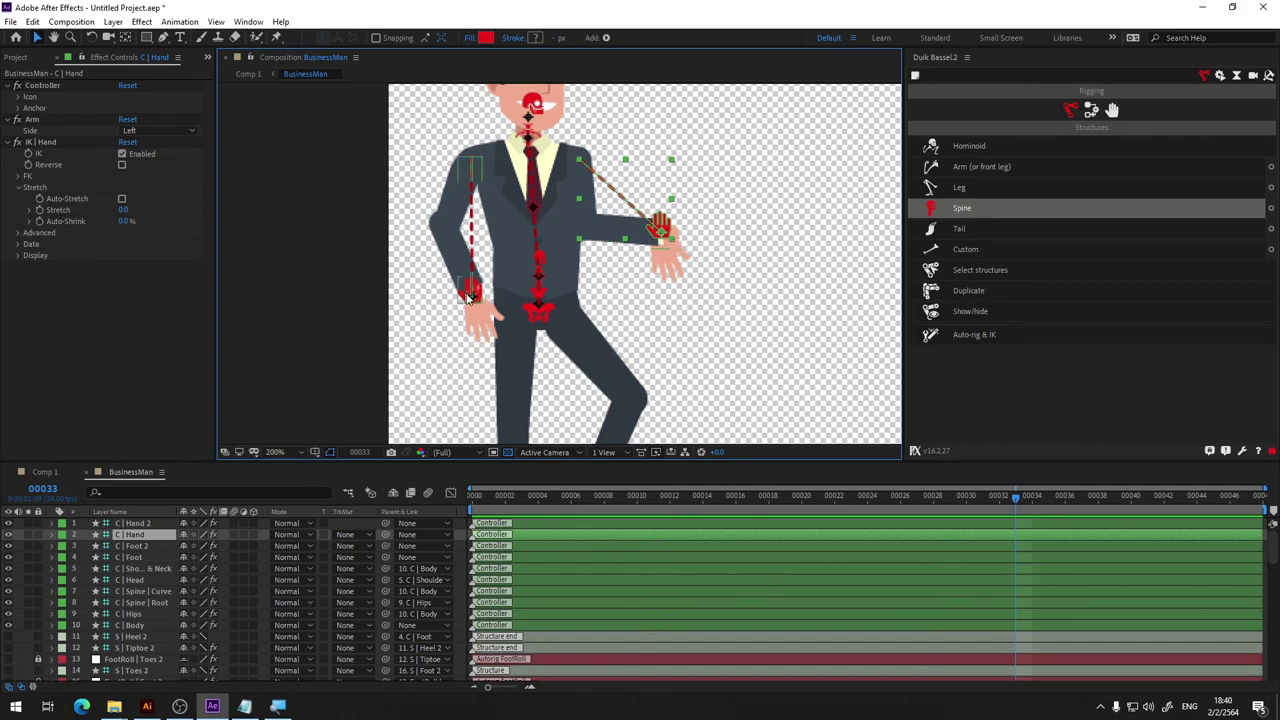
Pull the C | Hand 2 arm up-left and shift the C | Hips controller left to bend the torso.
{"action": "mouse_move", "coordinate": [472, 296]}
{"action": "left_mouse_down"}
{"action": "mouse_move", "coordinate": [430, 268]}
{"action": "mouse_move", "coordinate": [420, 285]}
{"action": "left_mouse_up"}
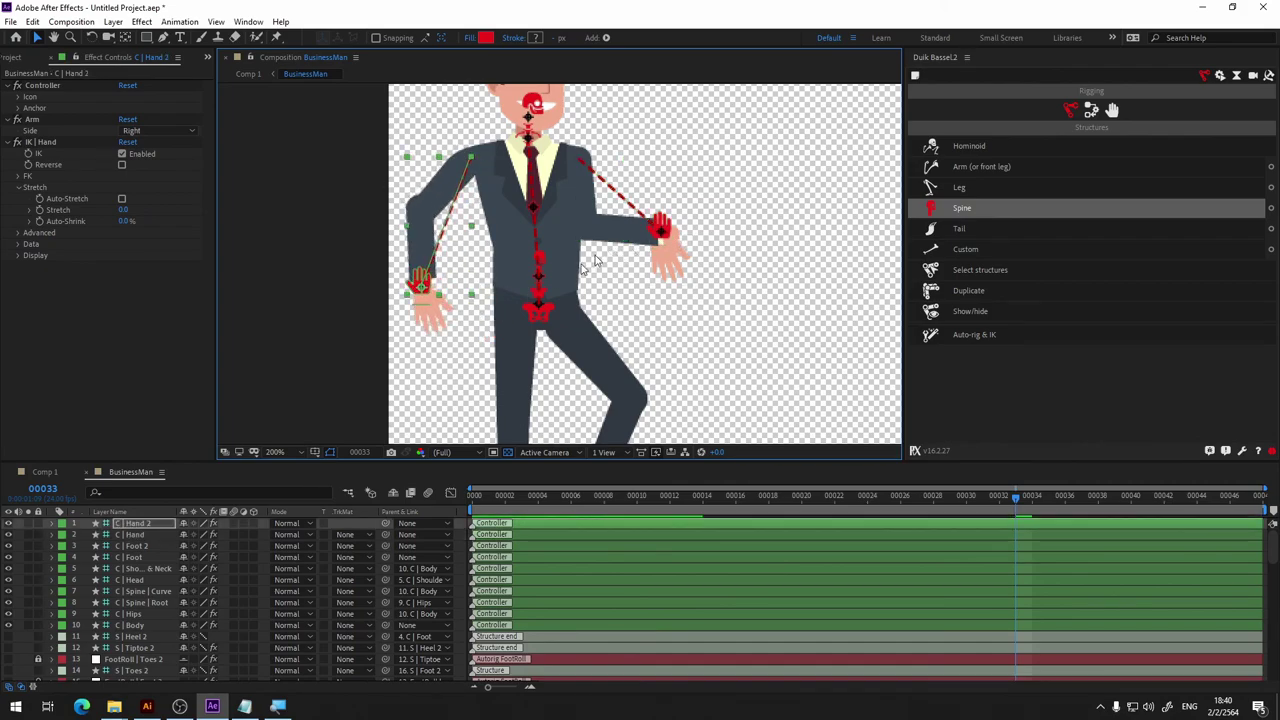
{"action": "left_click", "coordinate": [540, 320]}
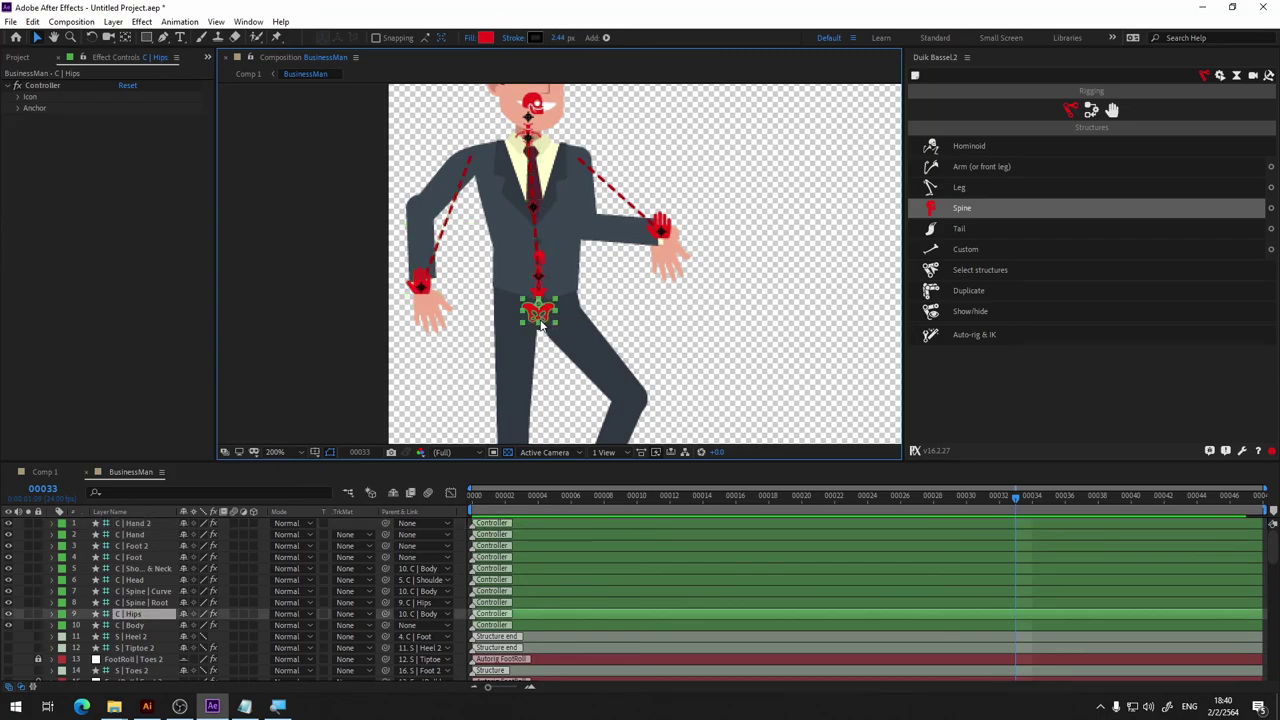
{"action": "mouse_move", "coordinate": [537, 318]}
{"action": "left_mouse_down"}
{"action": "mouse_move", "coordinate": [494, 308]}
{"action": "mouse_move", "coordinate": [513, 306]}
{"action": "left_mouse_up"}
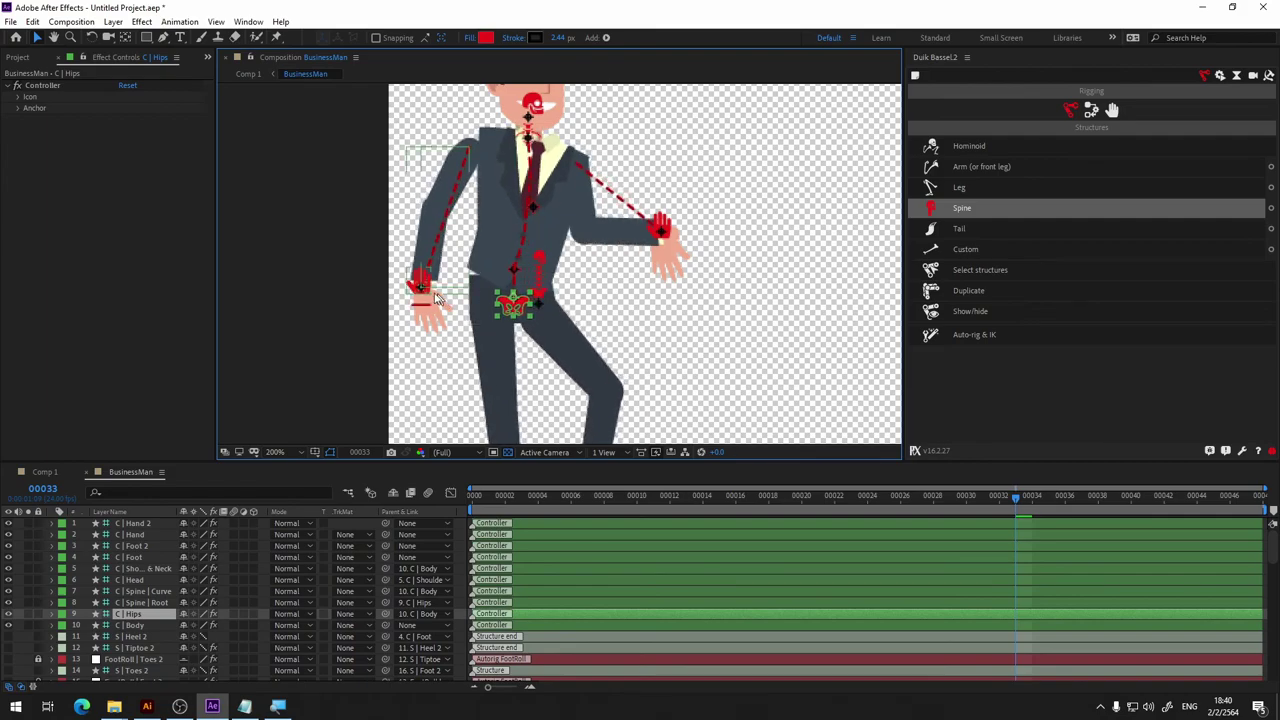
{"action": "left_click_drag", "start_coordinate": [420, 290], "coordinate": [426, 259]}
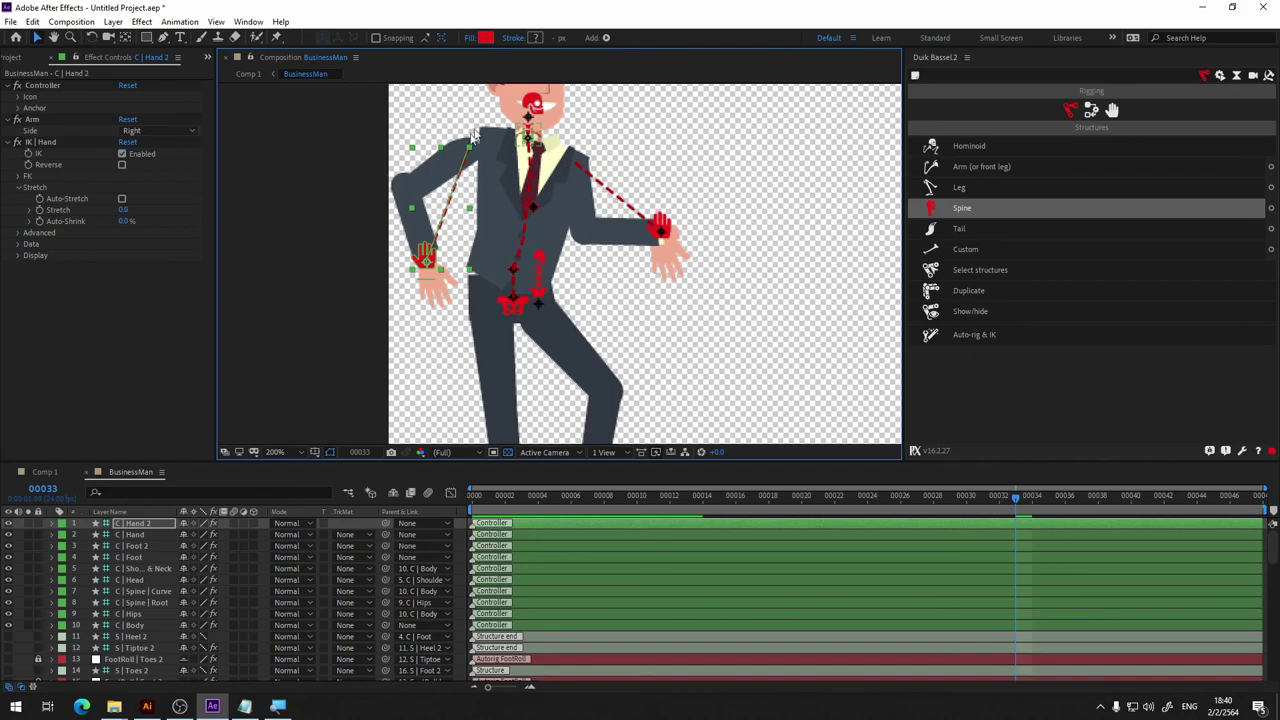
Recentre and zoom the view, then lift the C | Foot 2 controller to bend that leg.
{"action": "left_click", "coordinate": [740, 124]}
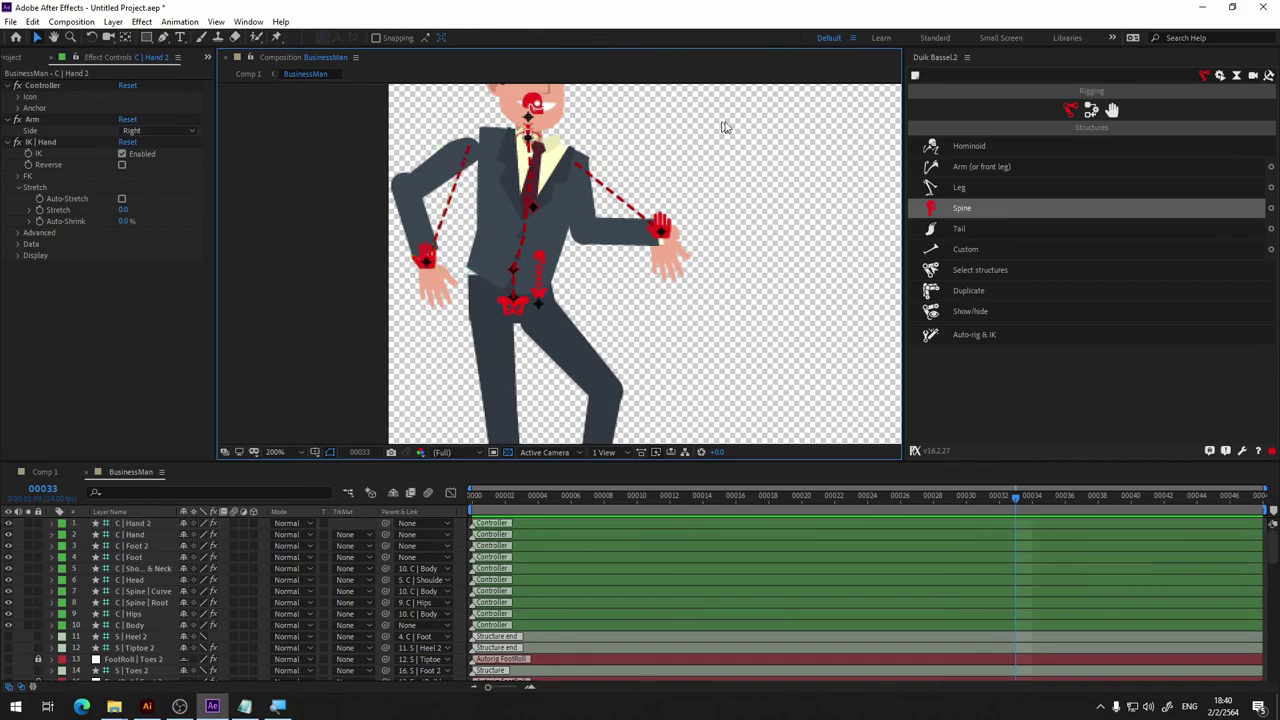
{"action": "left_click_drag", "start_coordinate": [724, 125], "coordinate": [717, 184]}
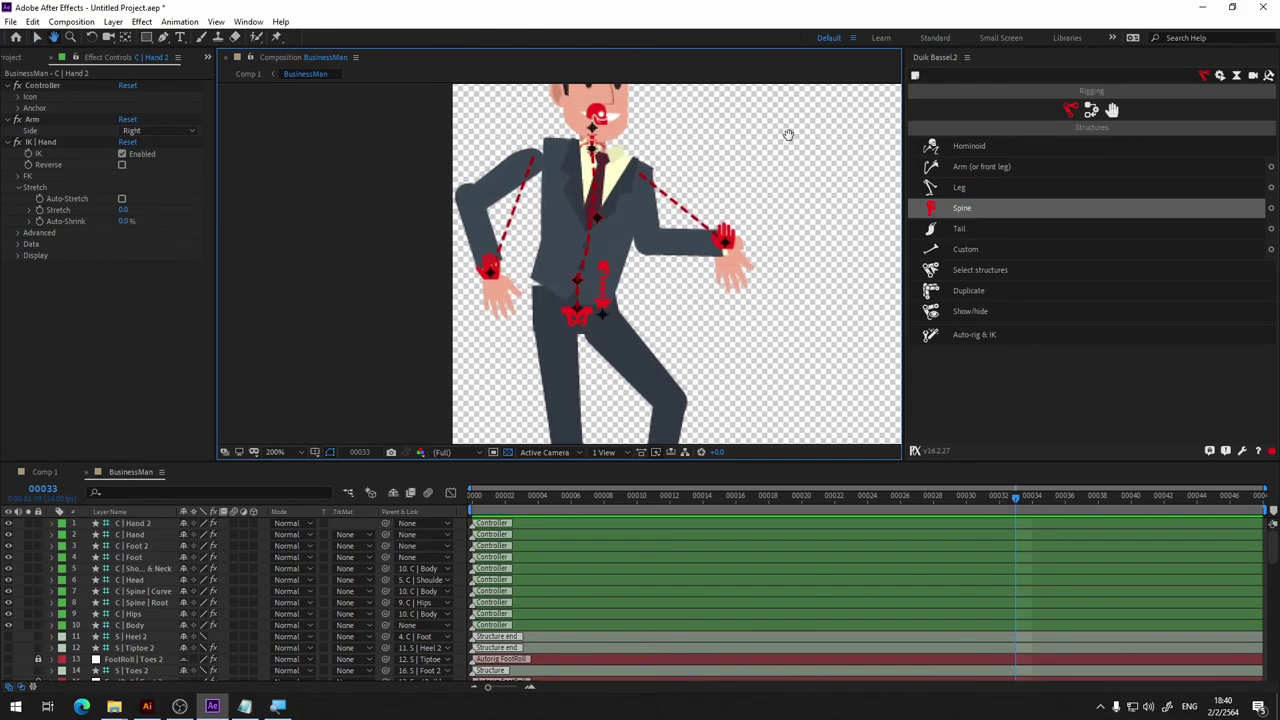
{"action": "scroll", "coordinate": [717, 184], "scroll_direction": "down", "scroll_amount": 2}
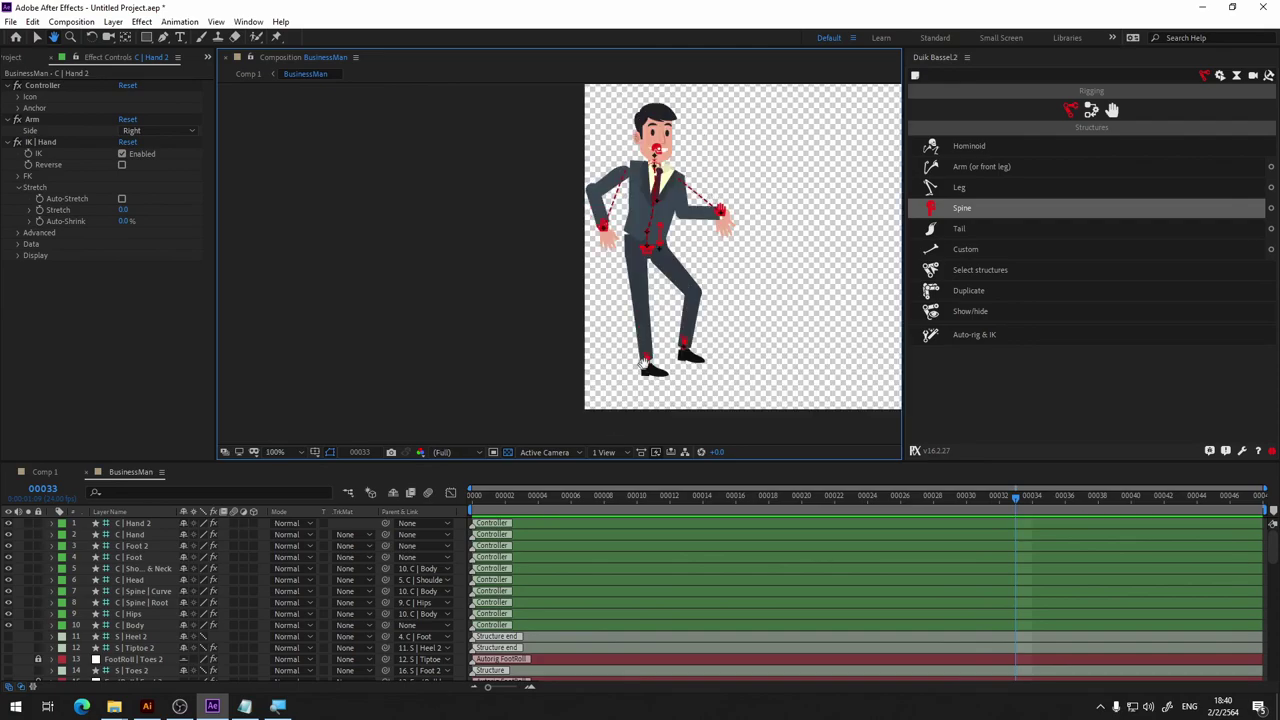
{"action": "left_click_drag", "start_coordinate": [774, 306], "coordinate": [734, 288]}
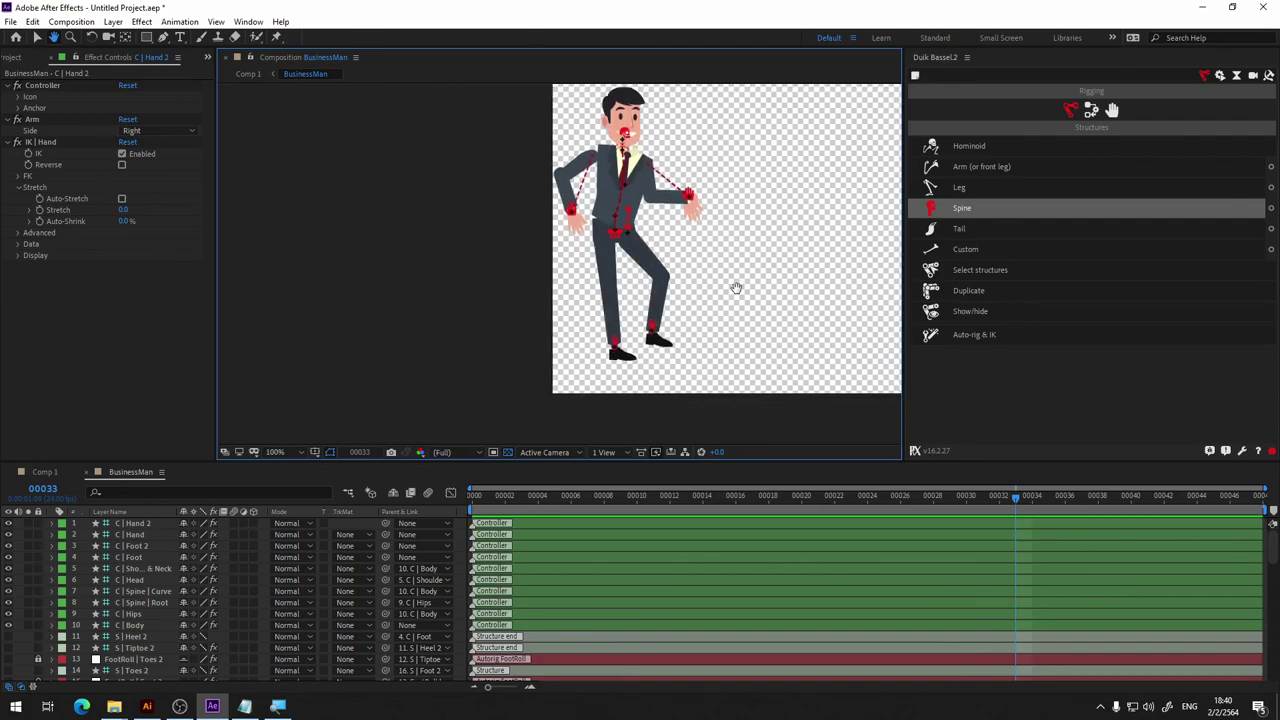
{"action": "key", "text": "v"}
{"action": "left_click", "coordinate": [125, 526]}
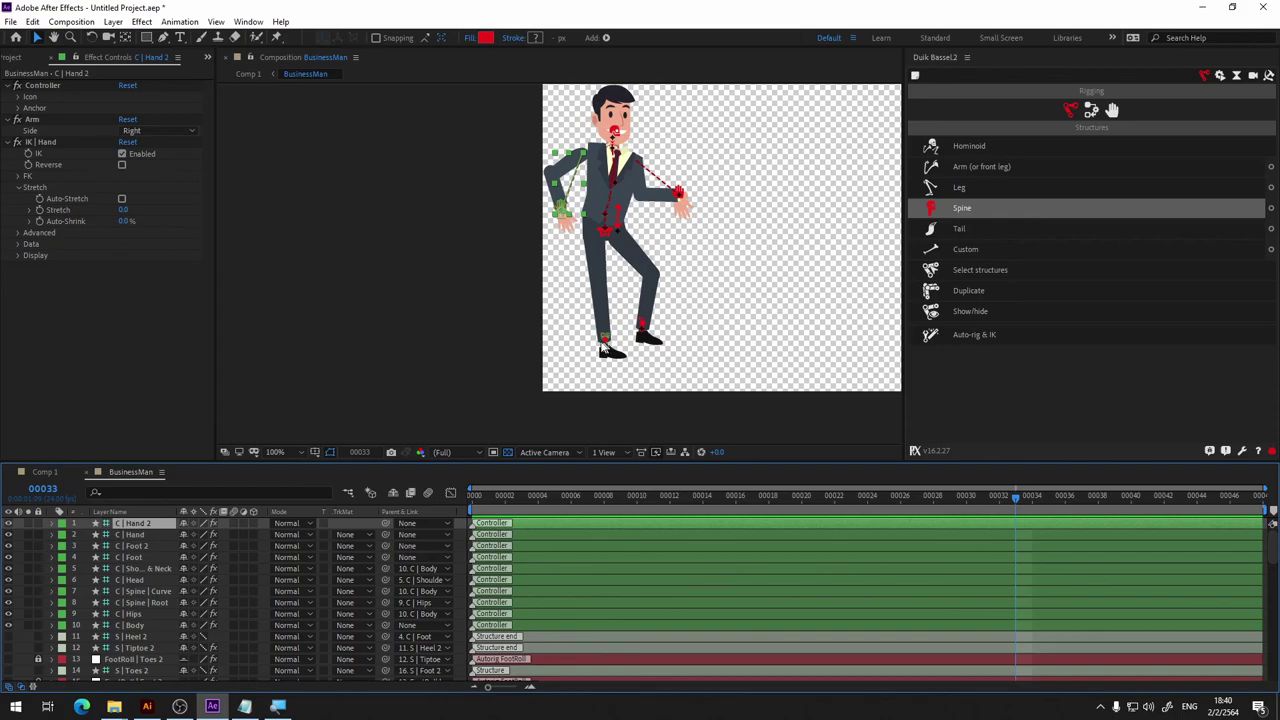
{"action": "left_click_drag", "start_coordinate": [607, 345], "coordinate": [607, 318]}
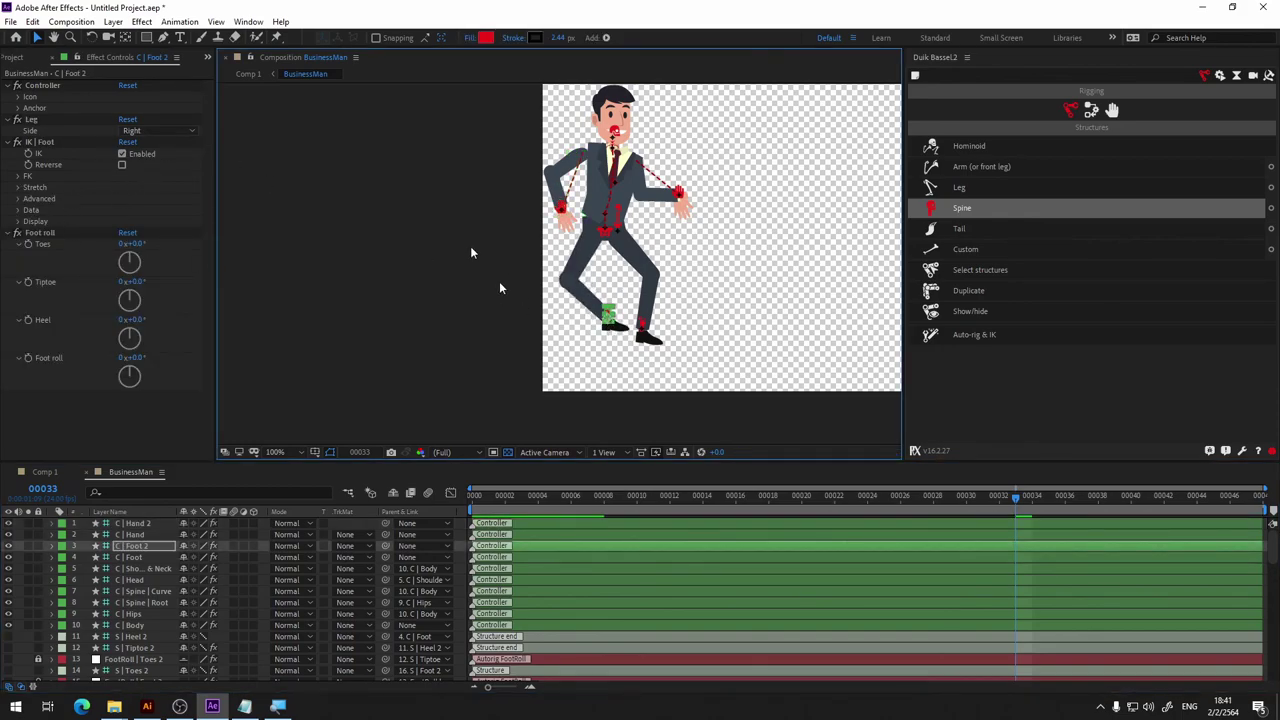
Set the Foot 2 leg's Side to Left and enable IK | Foot Reverse.
{"action": "left_click", "coordinate": [150, 131]}
{"action": "left_click", "coordinate": [155, 156]}
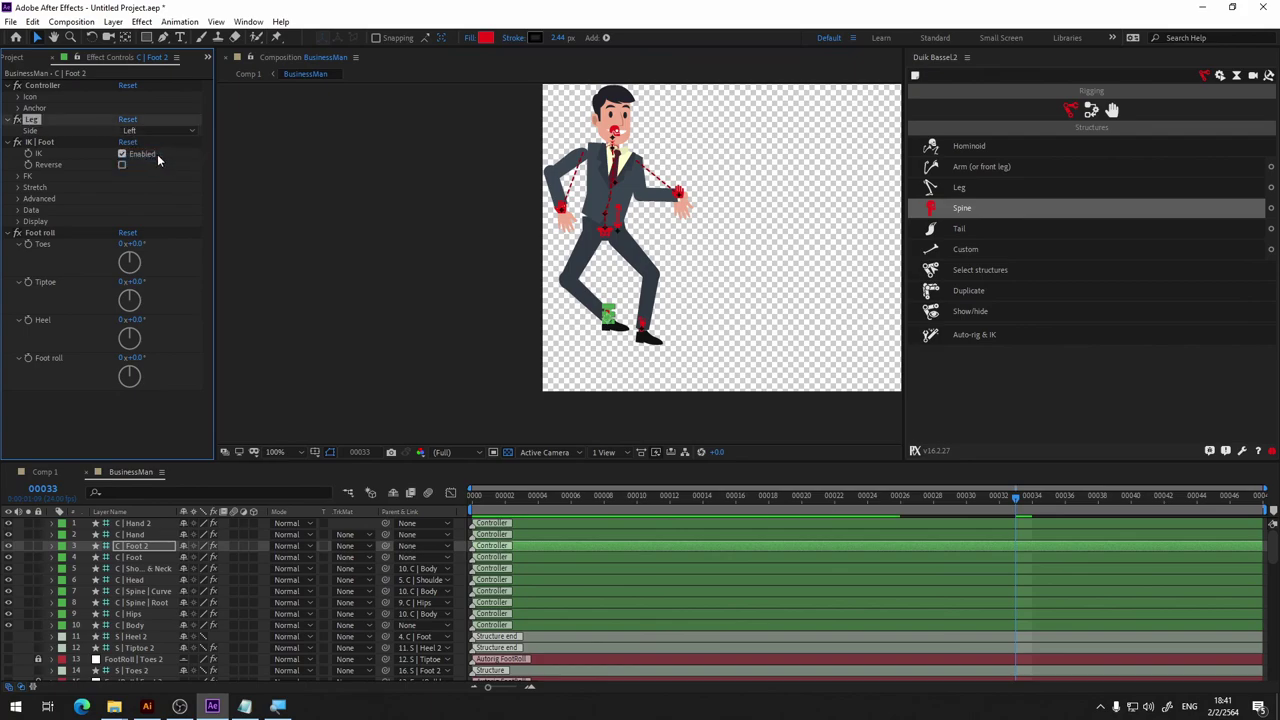
{"action": "left_click", "coordinate": [159, 128]}
{"action": "left_click", "coordinate": [150, 157]}
{"action": "left_click", "coordinate": [122, 167]}
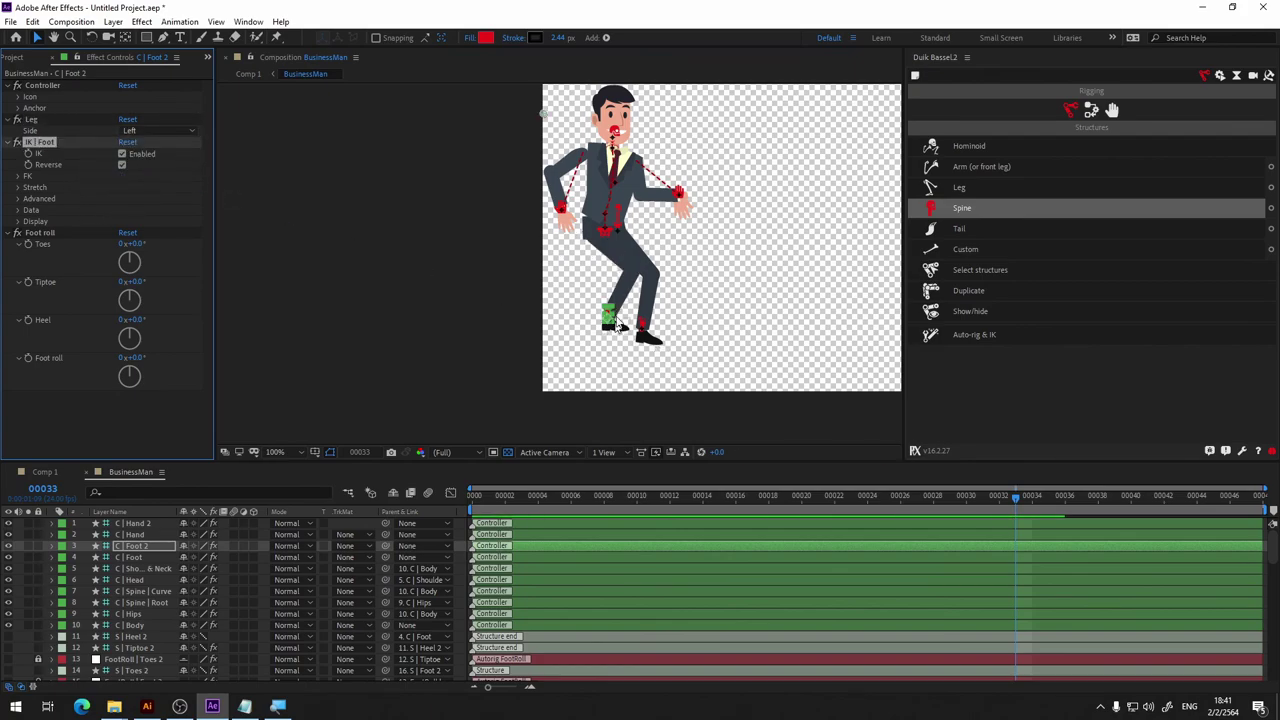
Drag the C | Foot 2 controller down-left to repose the leg.
{"action": "left_click", "coordinate": [586, 342]}
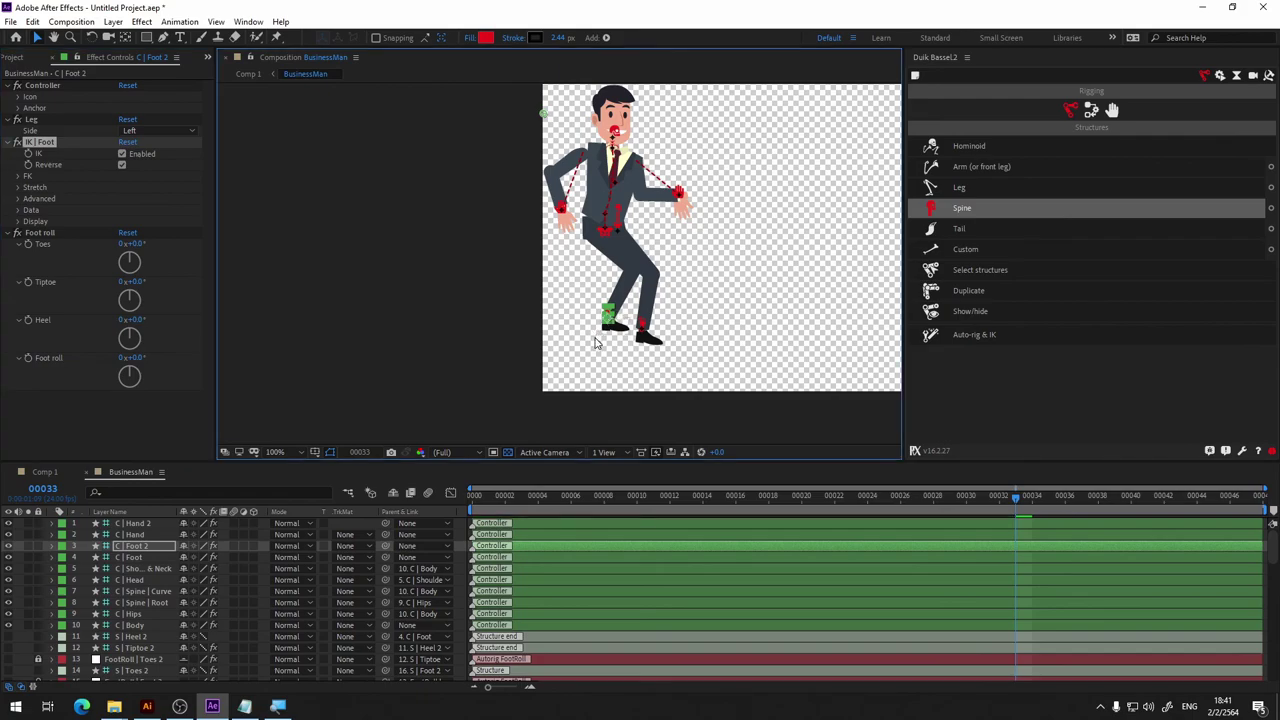
{"action": "left_click", "coordinate": [596, 346]}
{"action": "scroll", "coordinate": [597, 350], "scroll_direction": "up", "scroll_amount": 5}
{"action": "scroll", "coordinate": [610, 330], "scroll_direction": "down", "scroll_amount": 3}
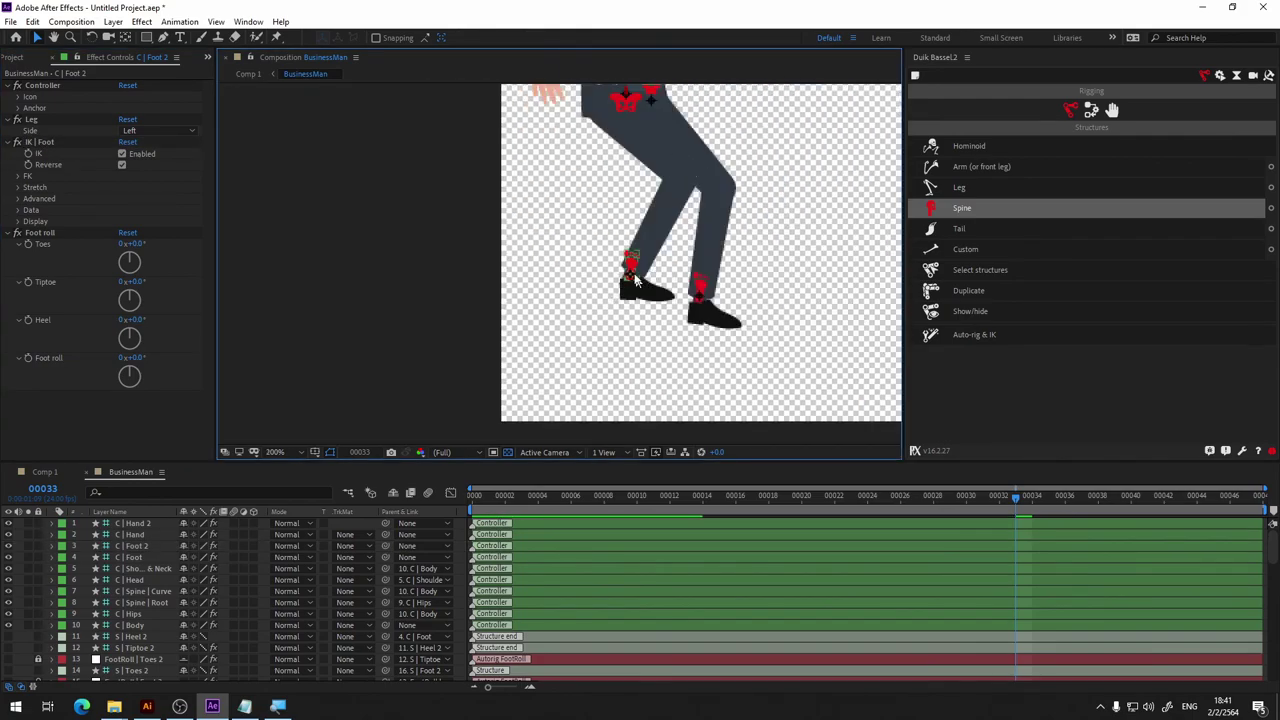
{"action": "left_click_drag", "start_coordinate": [634, 281], "coordinate": [583, 316]}
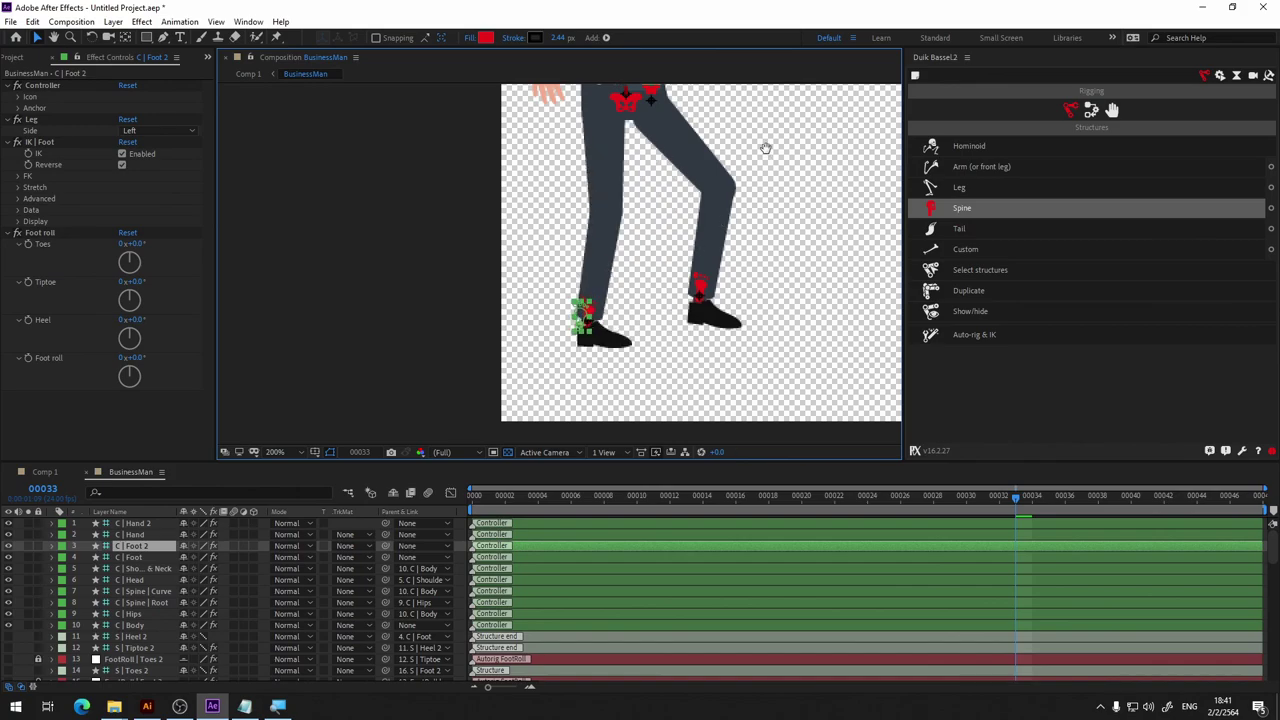
{"action": "left_click_drag", "start_coordinate": [765, 148], "coordinate": [704, 372]}
{"action": "left_click_drag", "start_coordinate": [746, 143], "coordinate": [707, 249]}
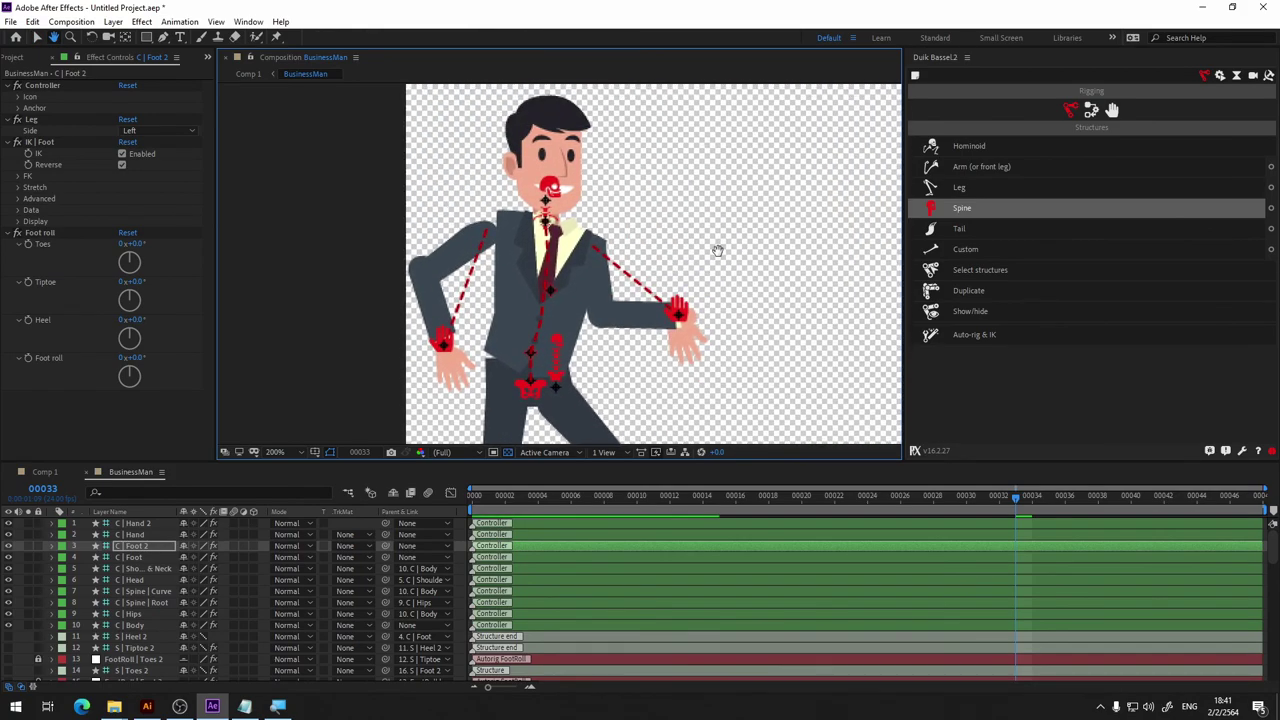
Rotate the shoulders and neck controller to tilt the head slightly.
{"action": "left_click", "coordinate": [542, 240]}
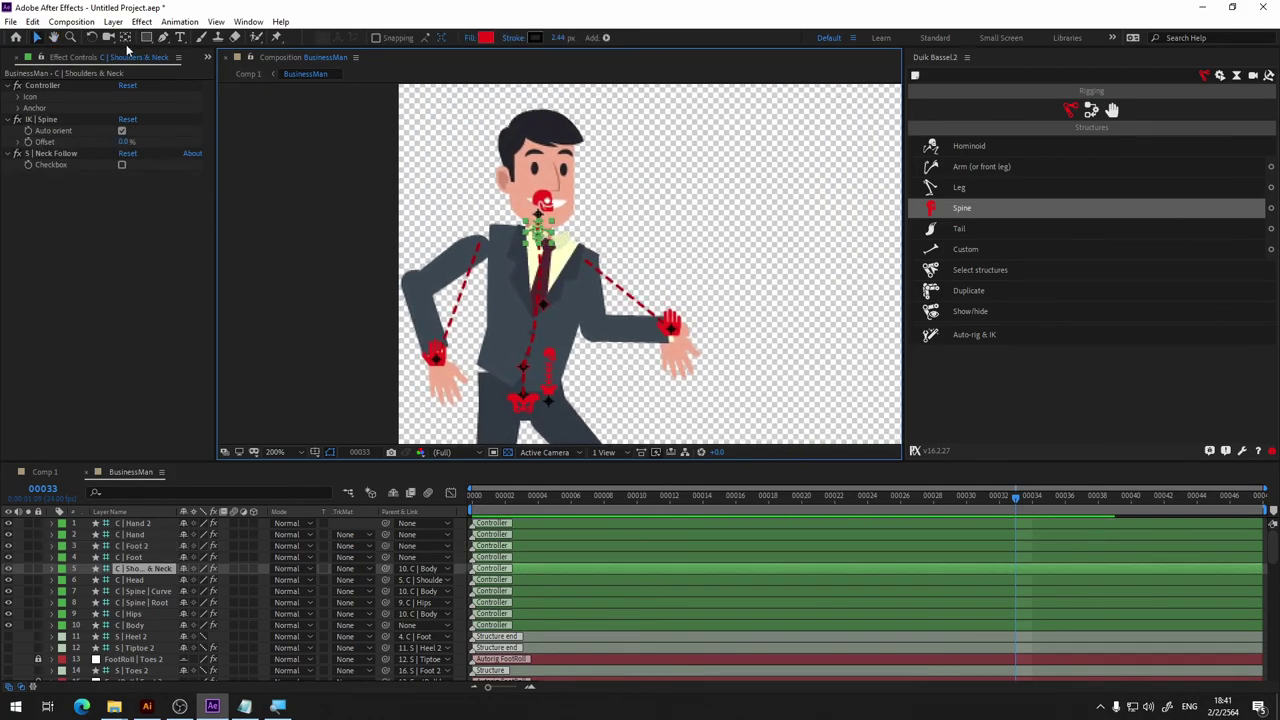
{"action": "left_click", "coordinate": [91, 37]}
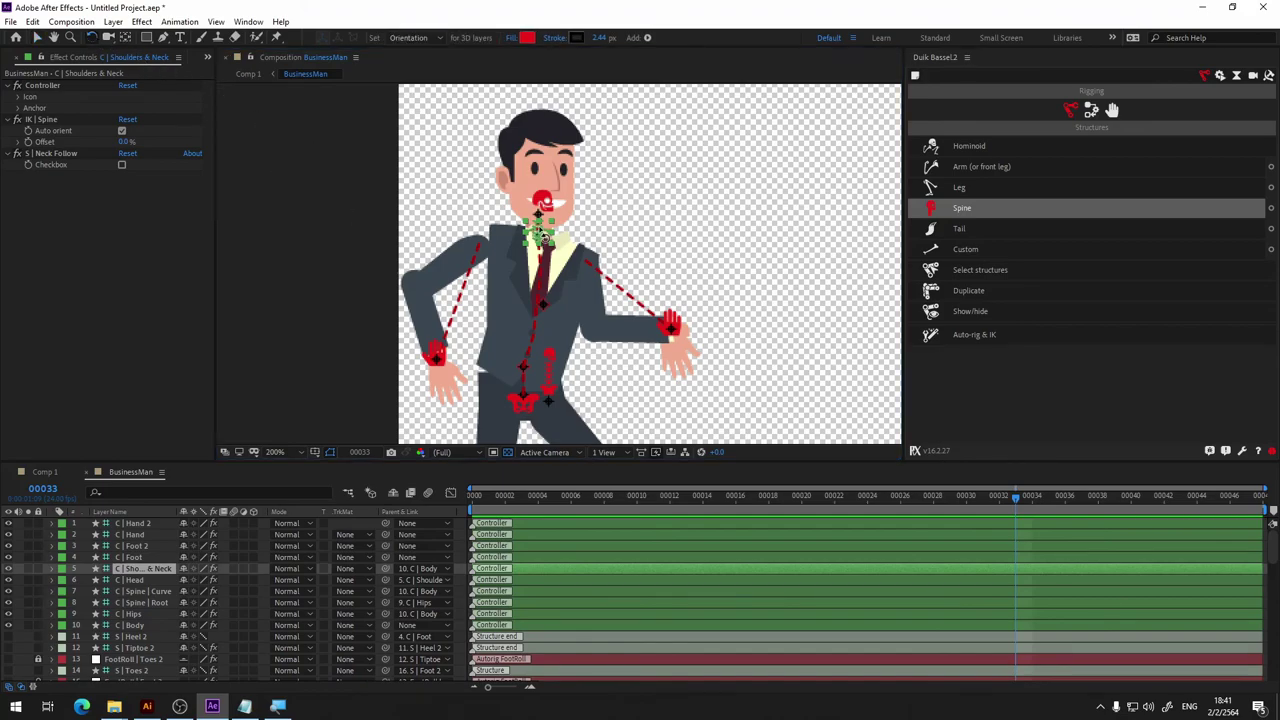
{"action": "left_click_drag", "start_coordinate": [540, 230], "coordinate": [592, 240]}
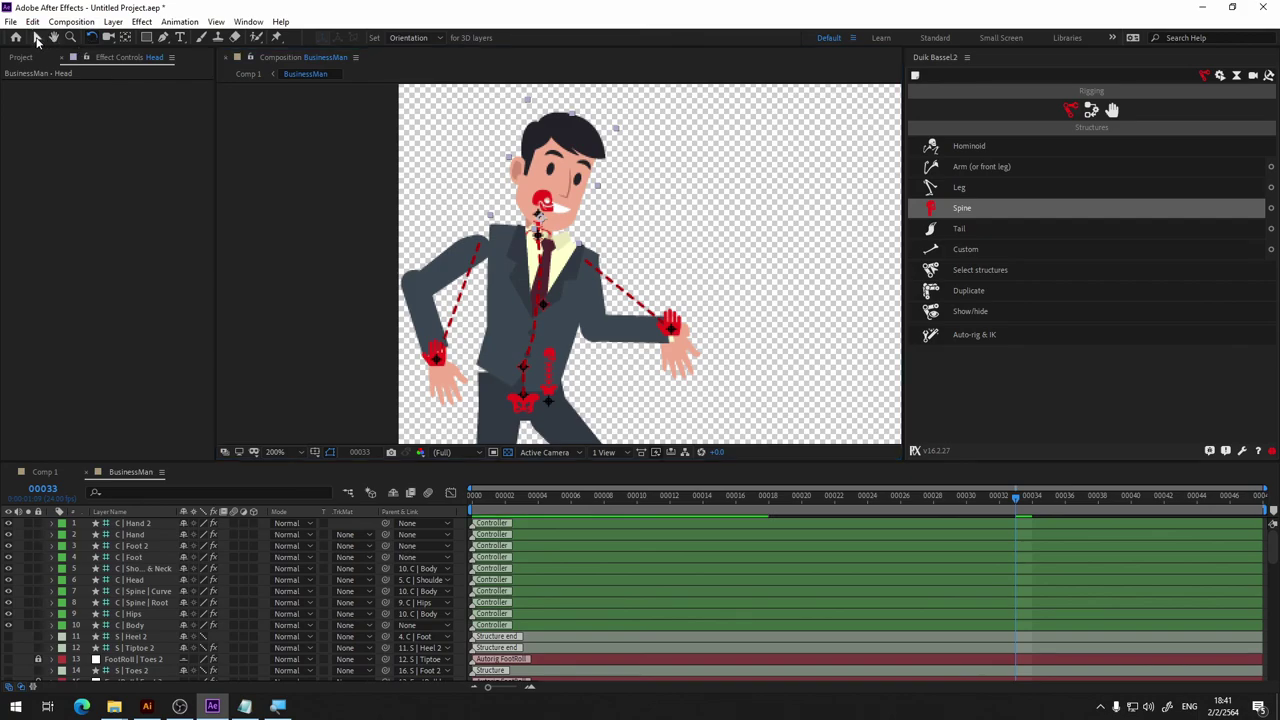
{"action": "left_click", "coordinate": [37, 37]}
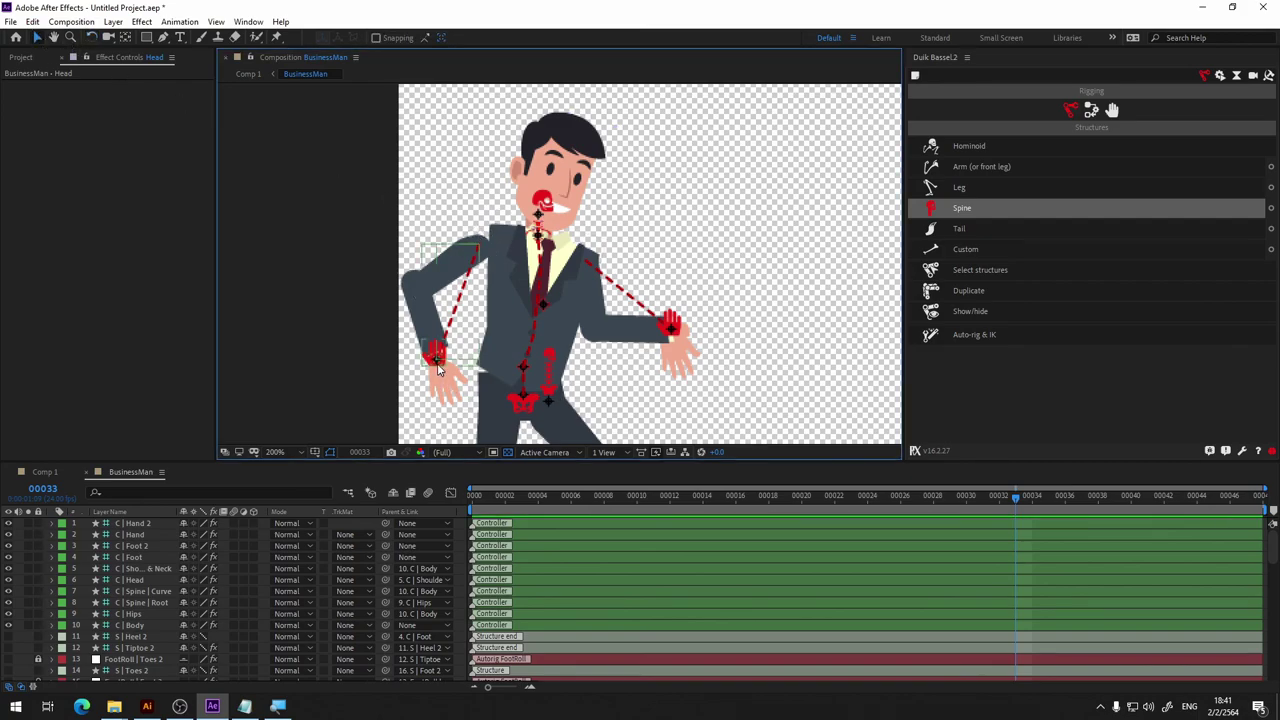
Pull the right shoulder slightly left and raise the C | Hand 2 controller to re-bend the arm.
{"action": "left_click", "coordinate": [435, 364]}
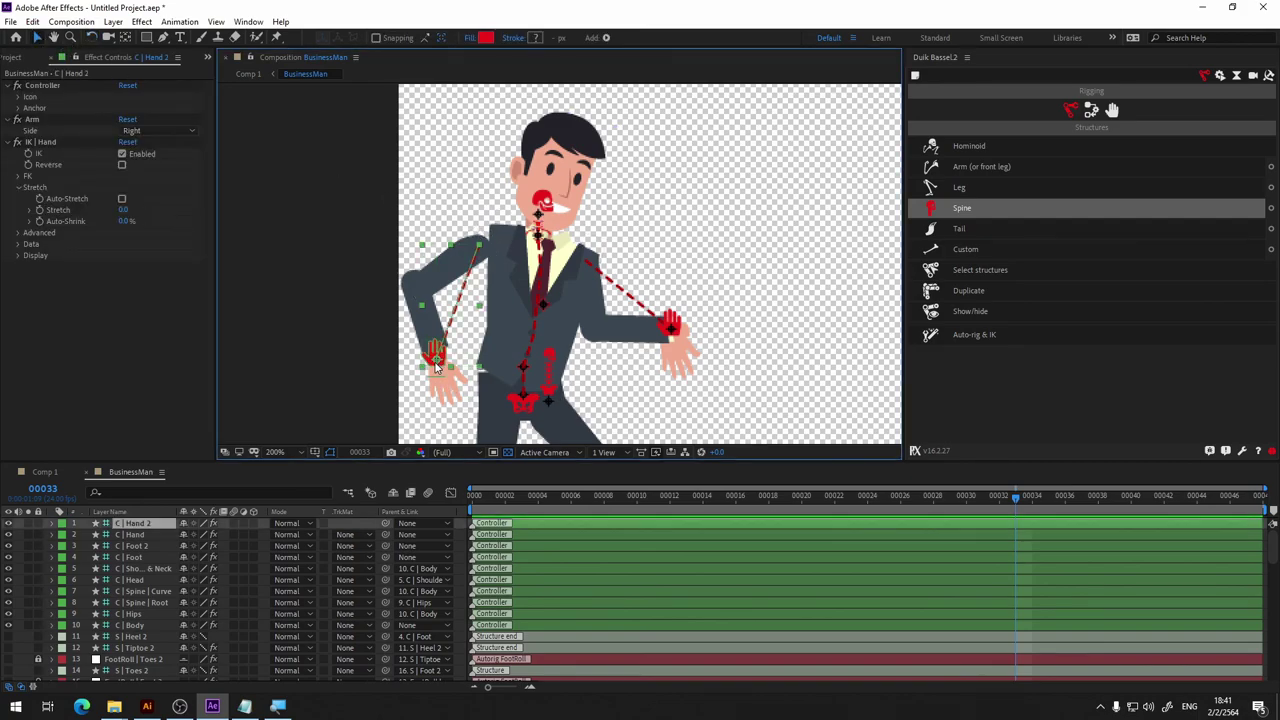
{"action": "left_click", "coordinate": [486, 251], "text": "shift"}
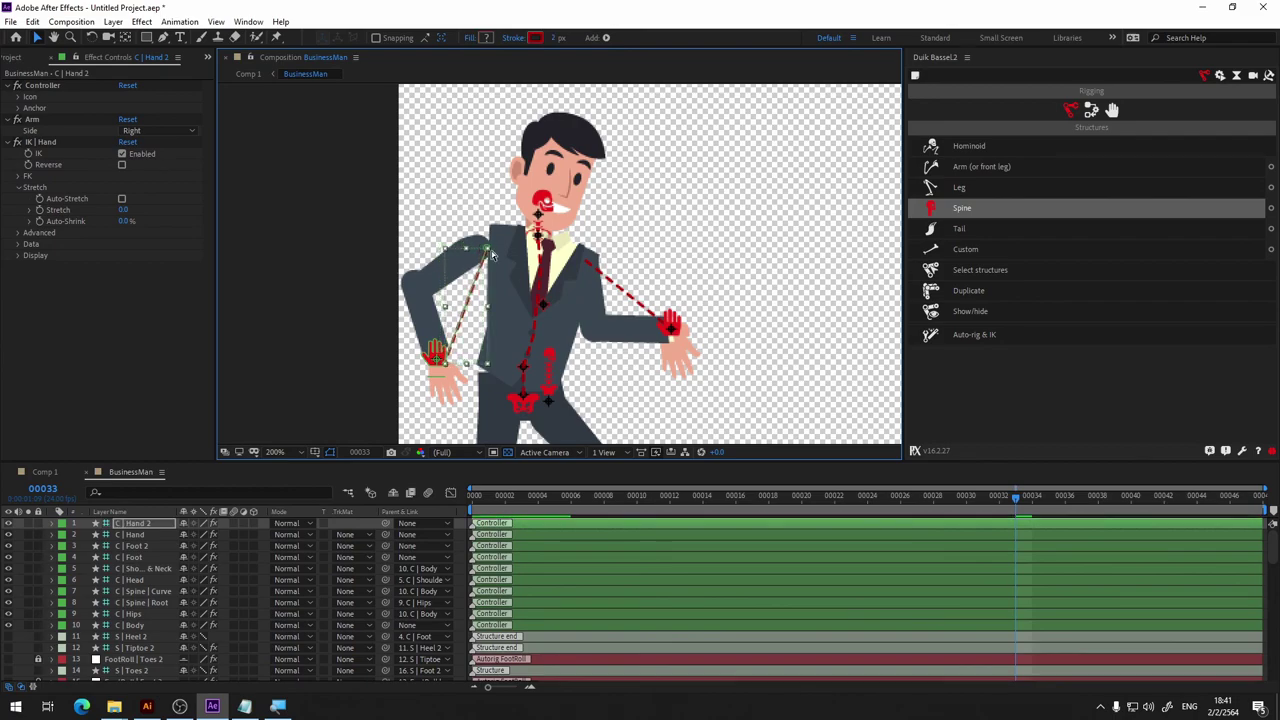
{"action": "left_click_drag", "start_coordinate": [491, 256], "coordinate": [479, 254]}
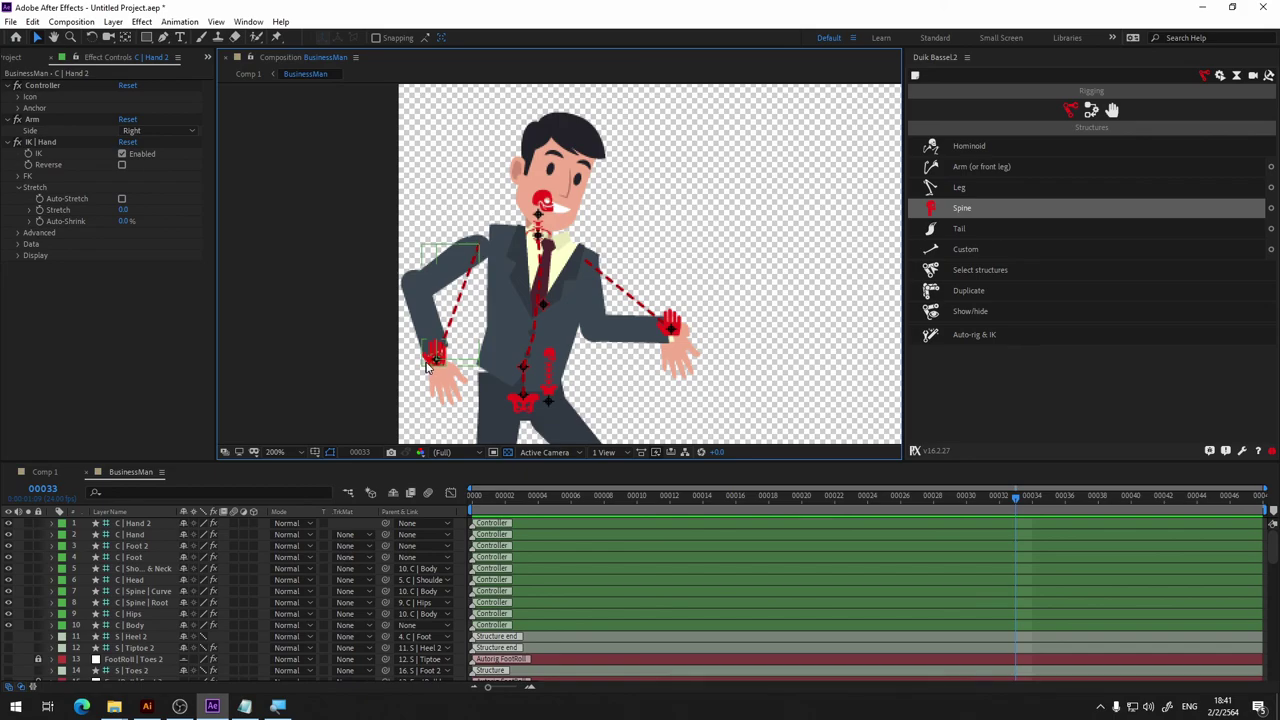
{"action": "left_click_drag", "start_coordinate": [436, 362], "coordinate": [428, 328]}
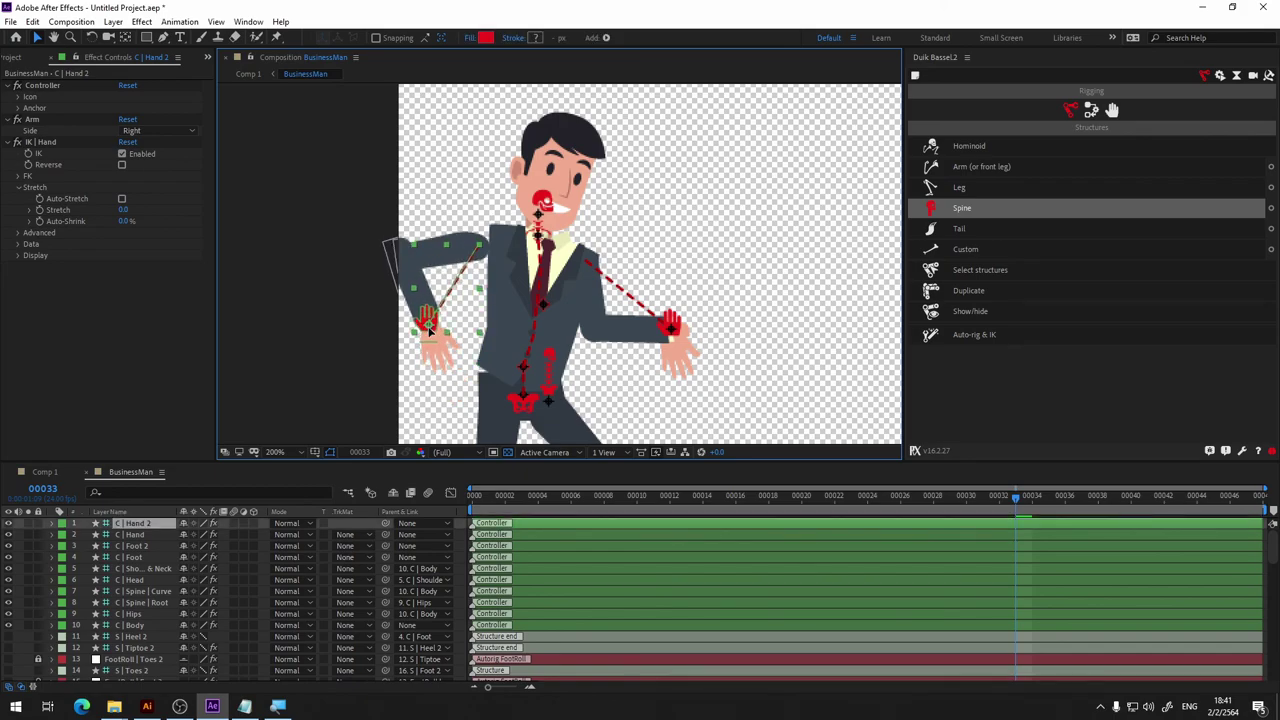
Drag the C | Spine | Curve controller left so the torso leans.
{"action": "left_click", "coordinate": [544, 306]}
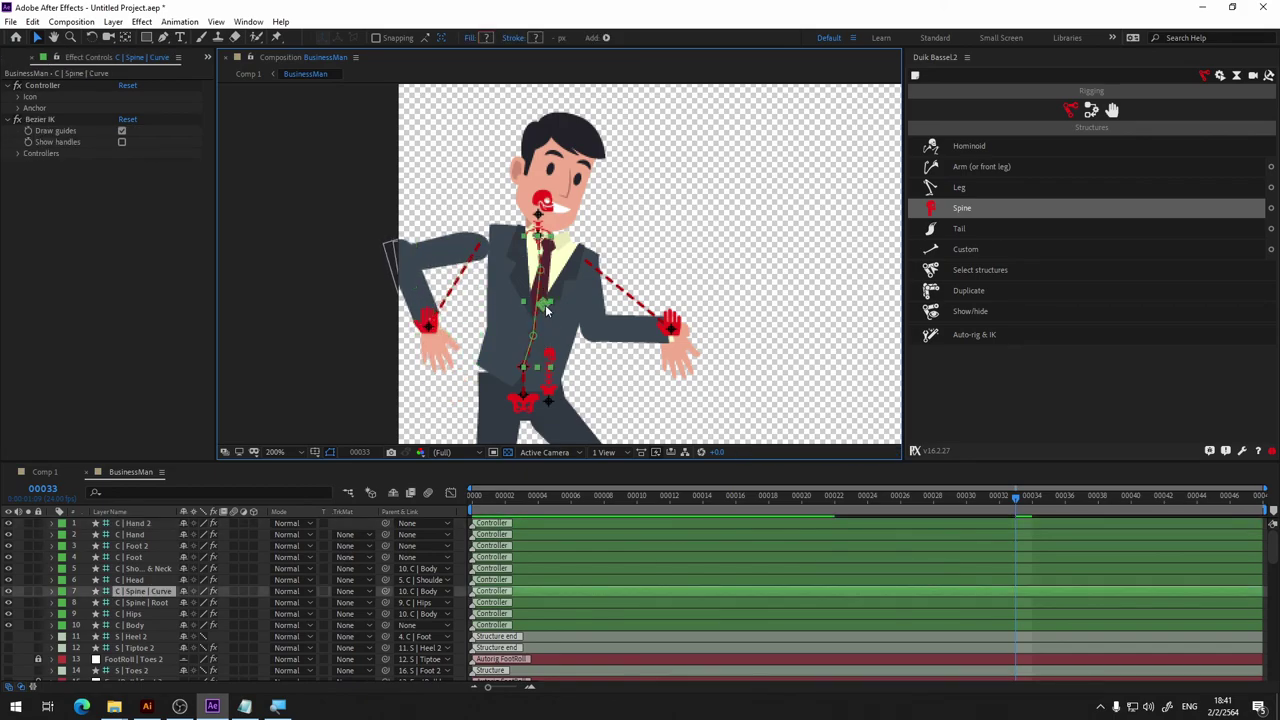
{"action": "left_click_drag", "start_coordinate": [546, 309], "coordinate": [531, 303]}
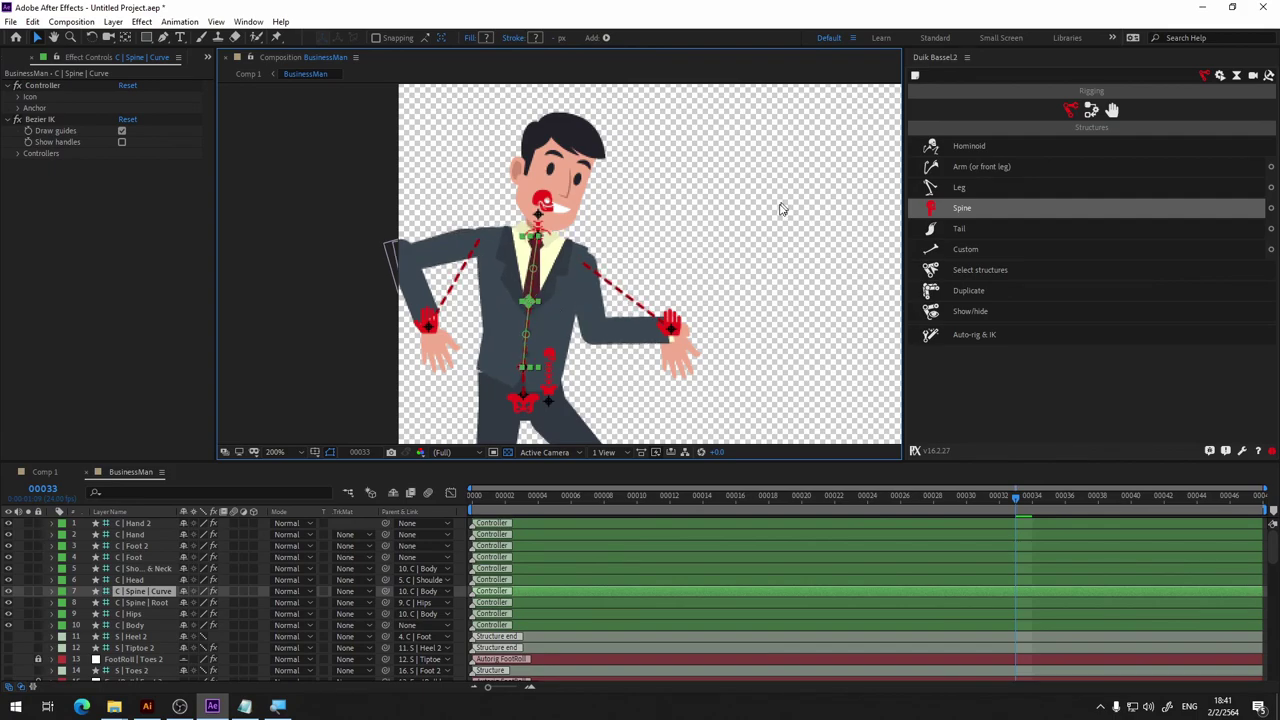
{"action": "left_click_drag", "start_coordinate": [740, 260], "coordinate": [720, 106]}
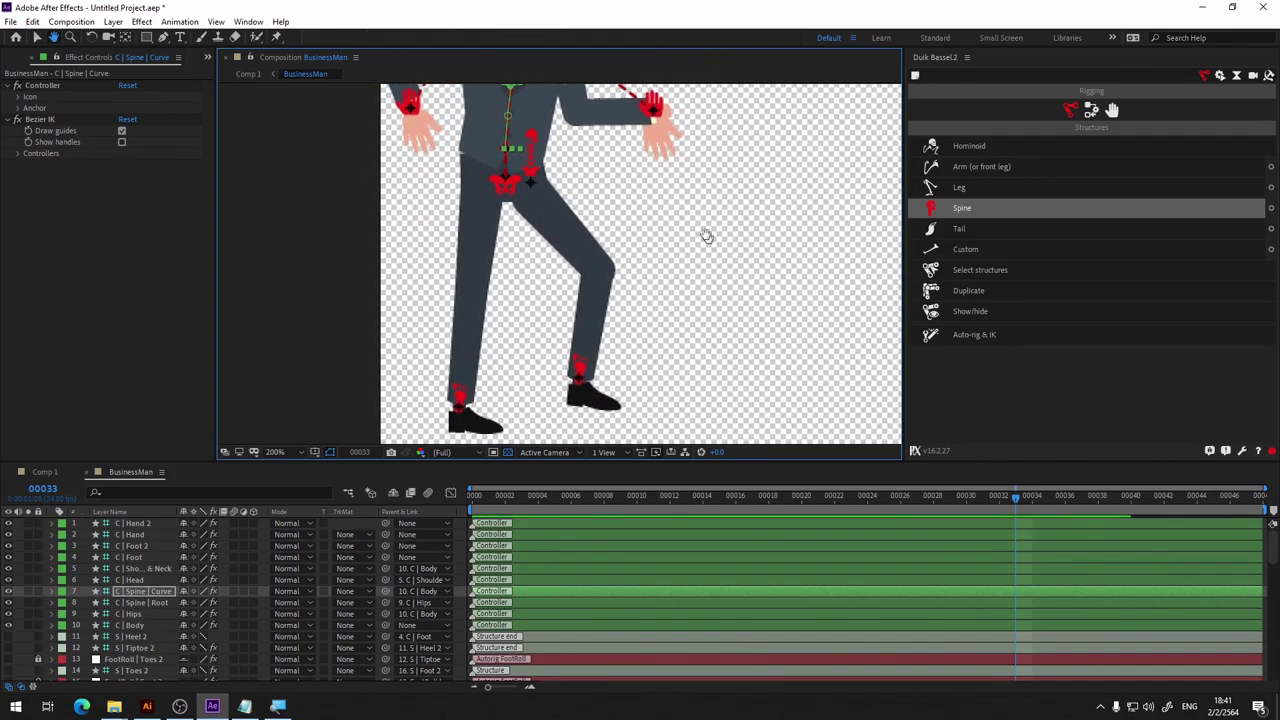
{"action": "left_click_drag", "start_coordinate": [706, 236], "coordinate": [709, 423]}
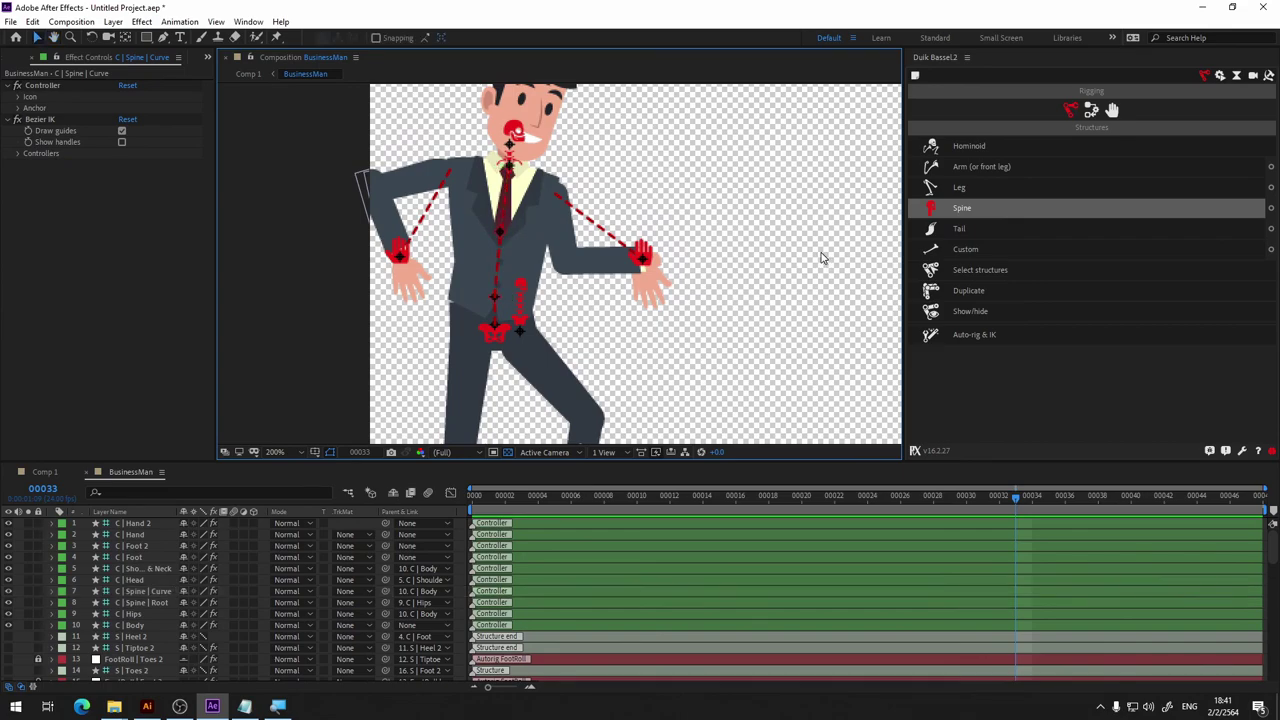
Select the hand_R layer and move its anchor point up to the wrist.
{"action": "left_click", "coordinate": [645, 258]}
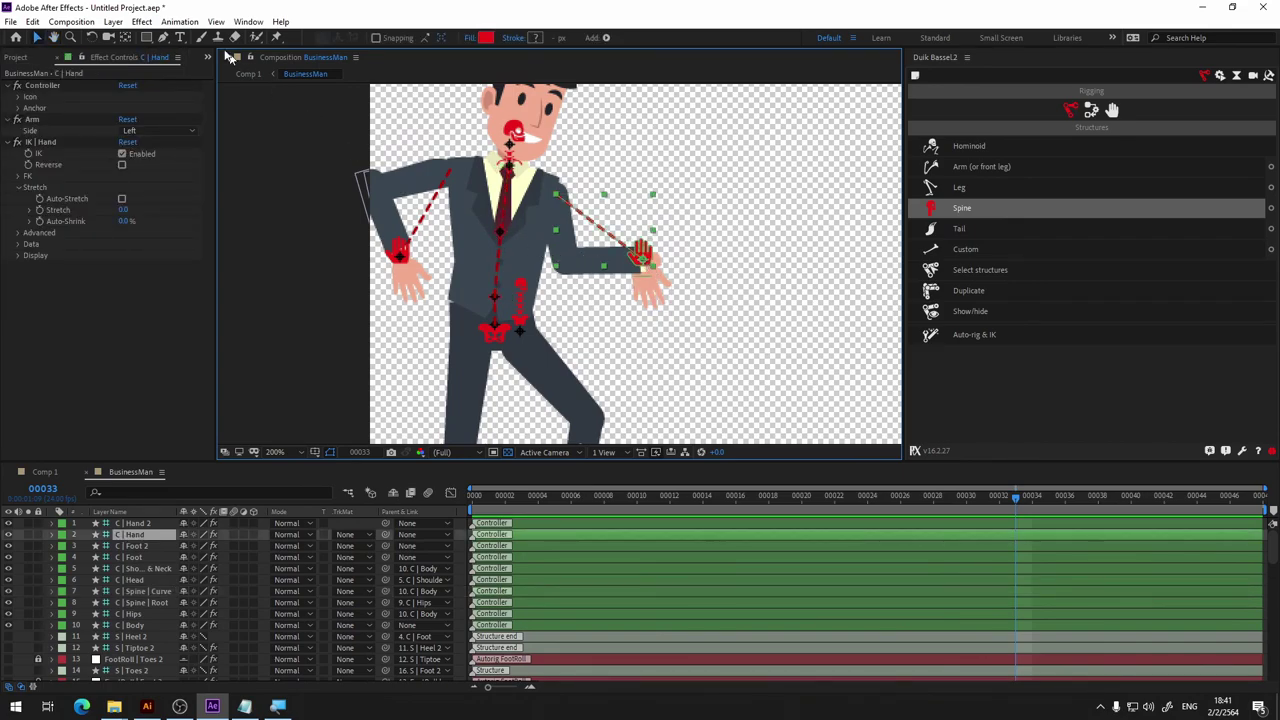
{"action": "left_click", "coordinate": [645, 298]}
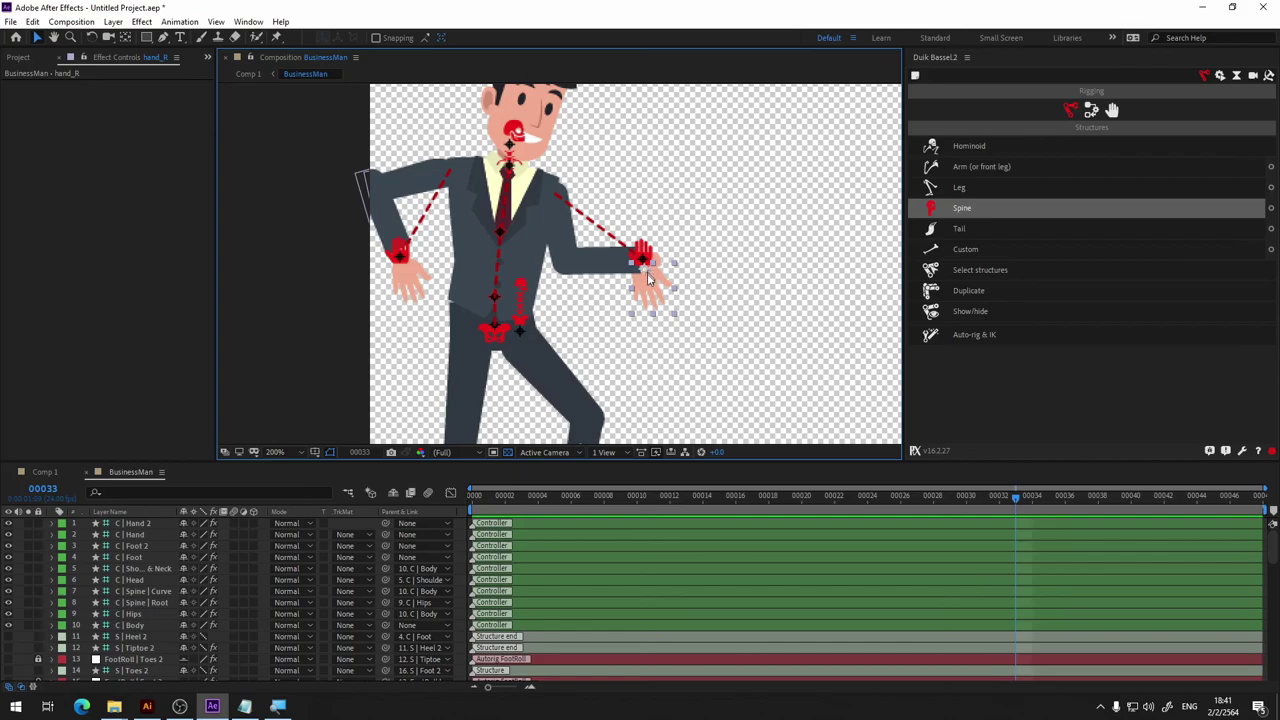
{"action": "key", "text": "y"}
{"action": "left_click_drag", "start_coordinate": [646, 277], "coordinate": [644, 267]}
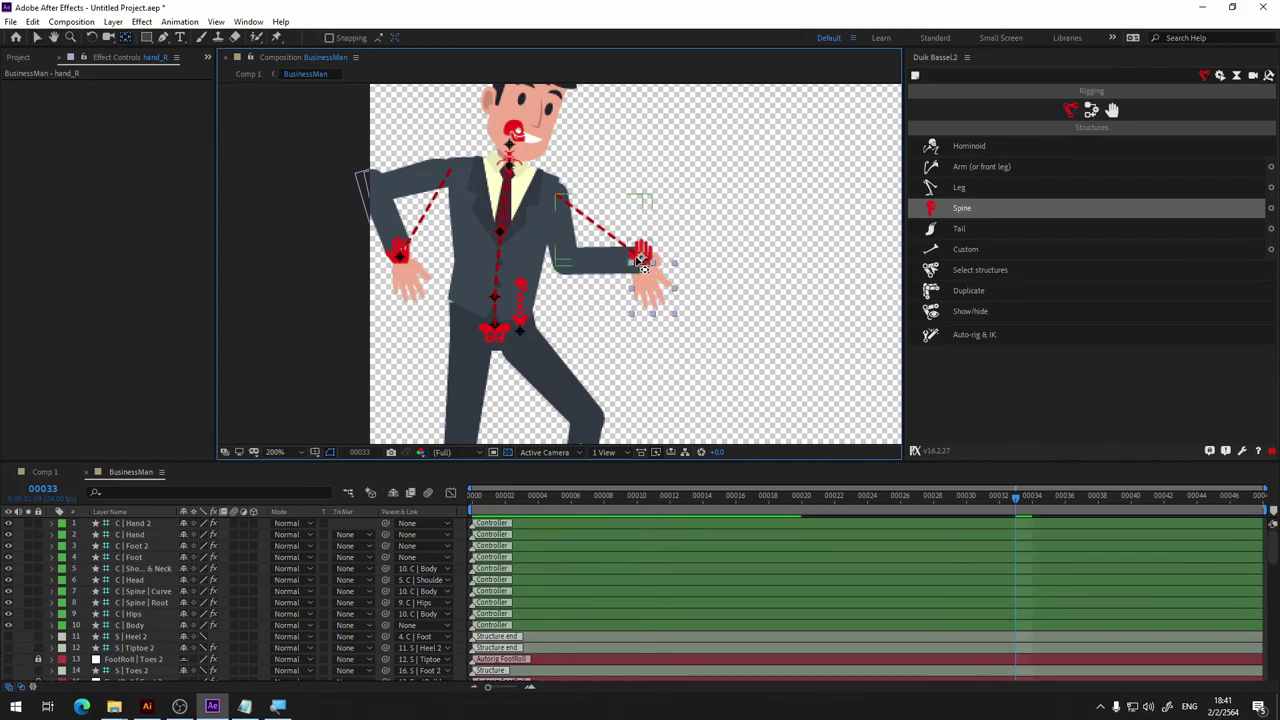
{"action": "key", "text": "v"}
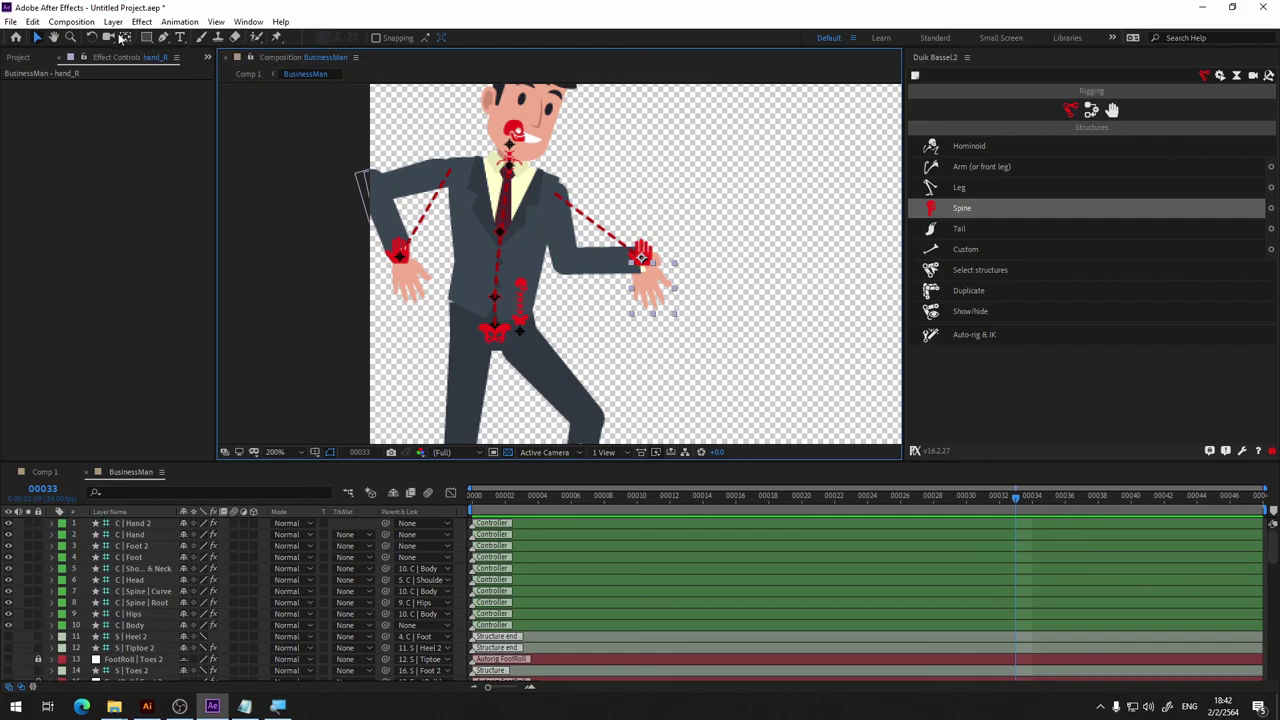
Rotate hand_R so its fingers point straight out along the extended arm.
{"action": "left_click", "coordinate": [92, 38]}
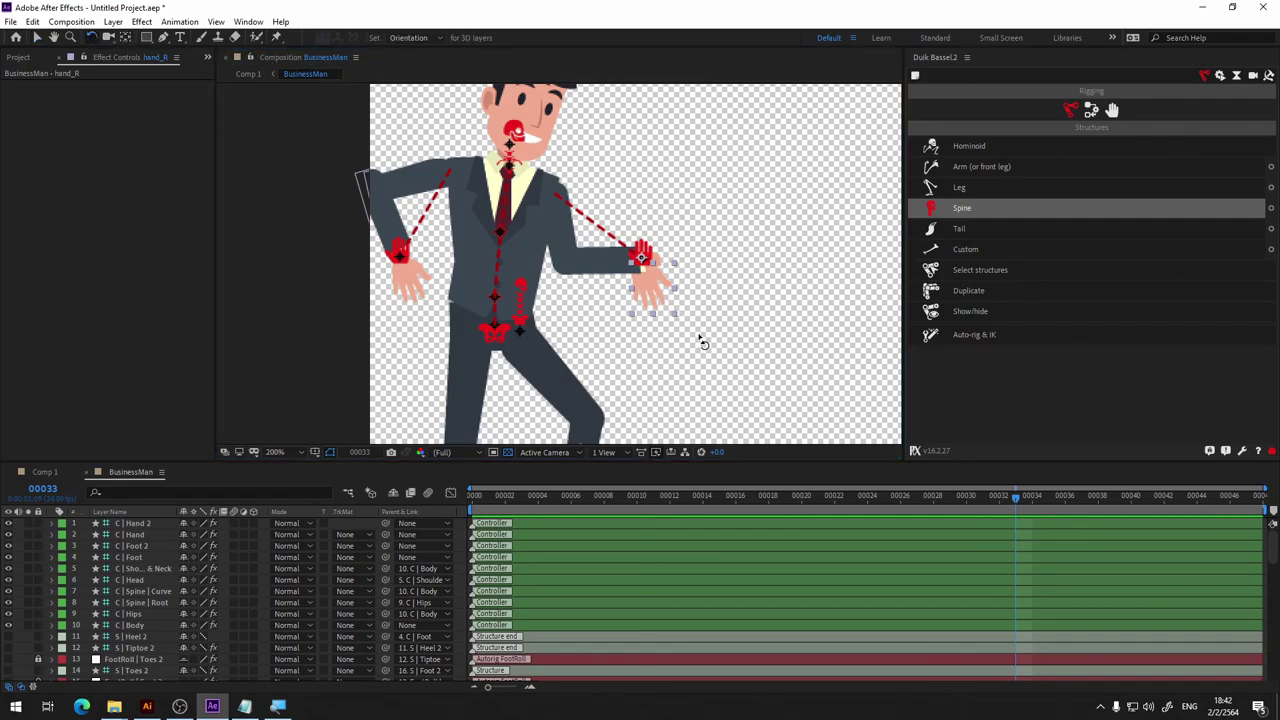
{"action": "left_click", "coordinate": [703, 343]}
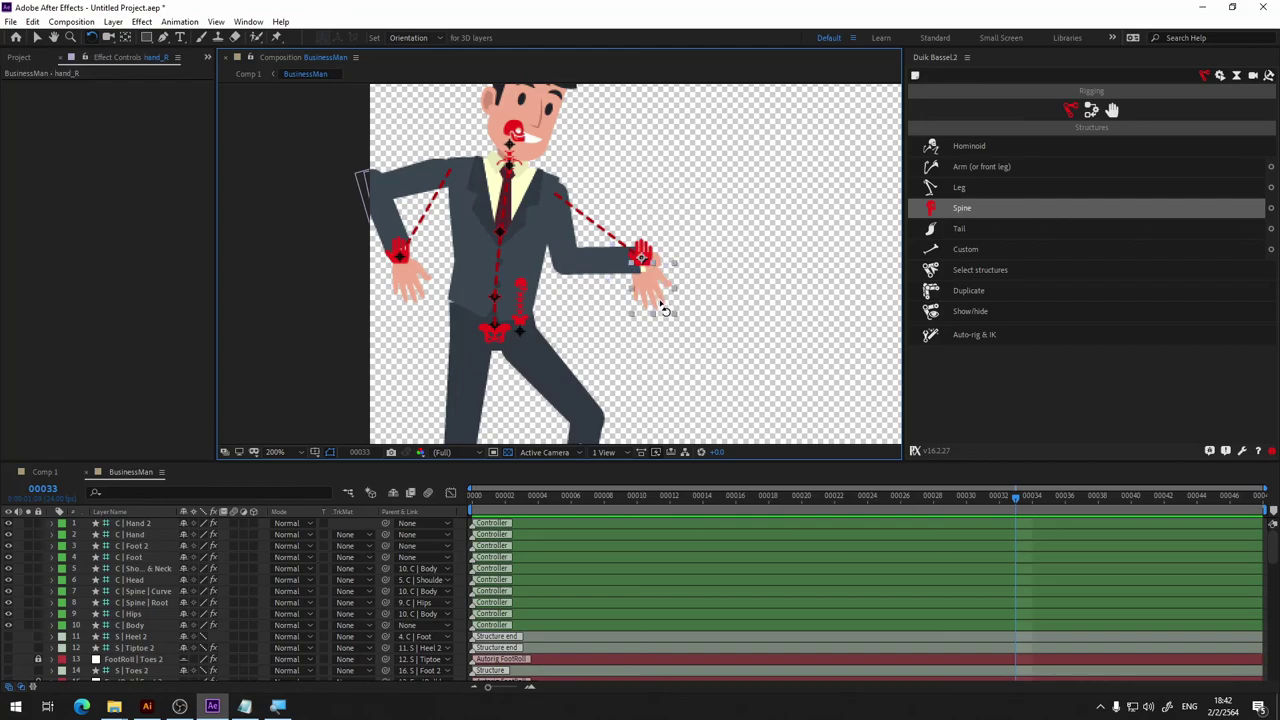
{"action": "left_click_drag", "start_coordinate": [674, 312], "coordinate": [696, 256]}
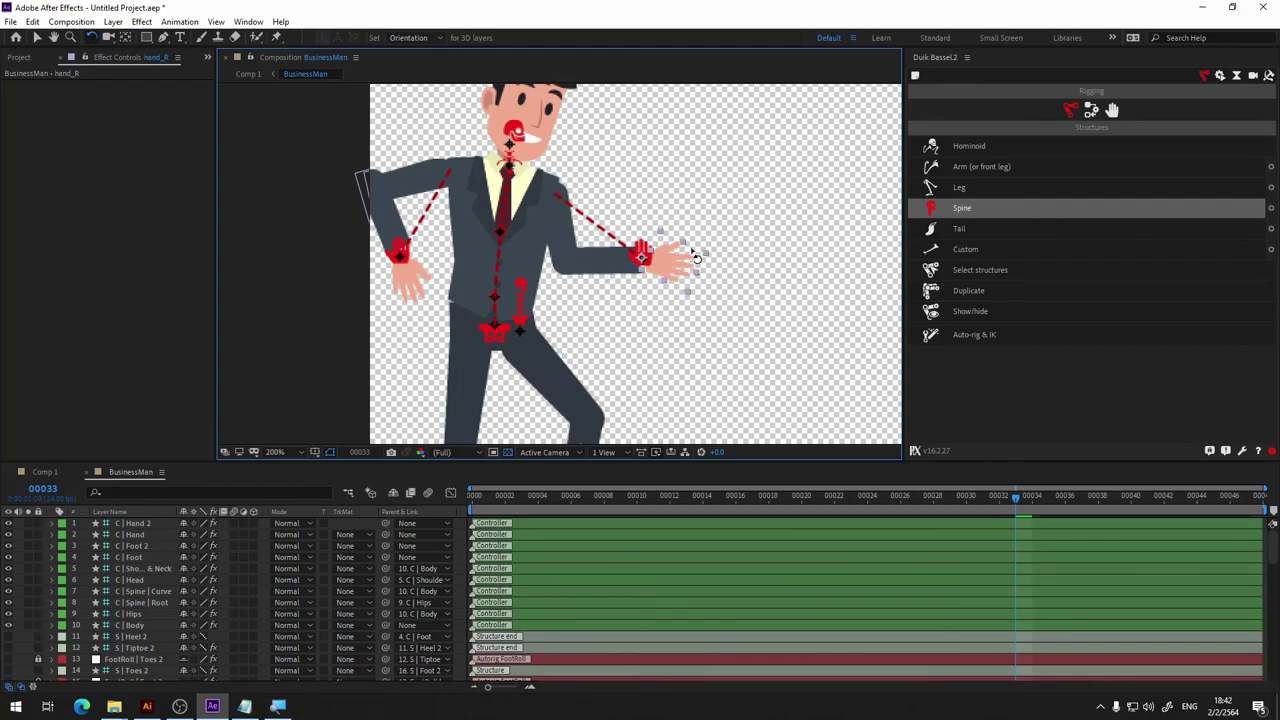
{"action": "left_click", "coordinate": [37, 37]}
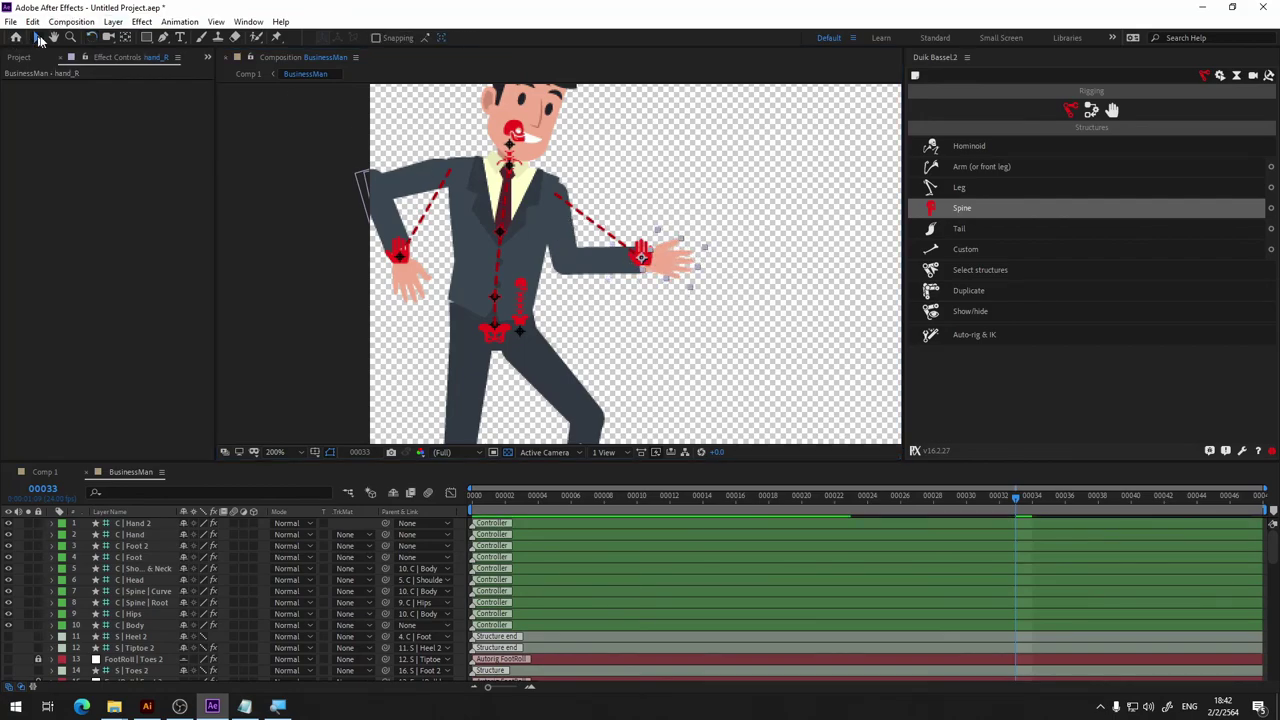
{"action": "mouse_move", "coordinate": [737, 157]}
{"action": "left_mouse_down"}
{"action": "mouse_move", "coordinate": [714, 79]}
{"action": "mouse_move", "coordinate": [731, 326]}
{"action": "left_mouse_up"}
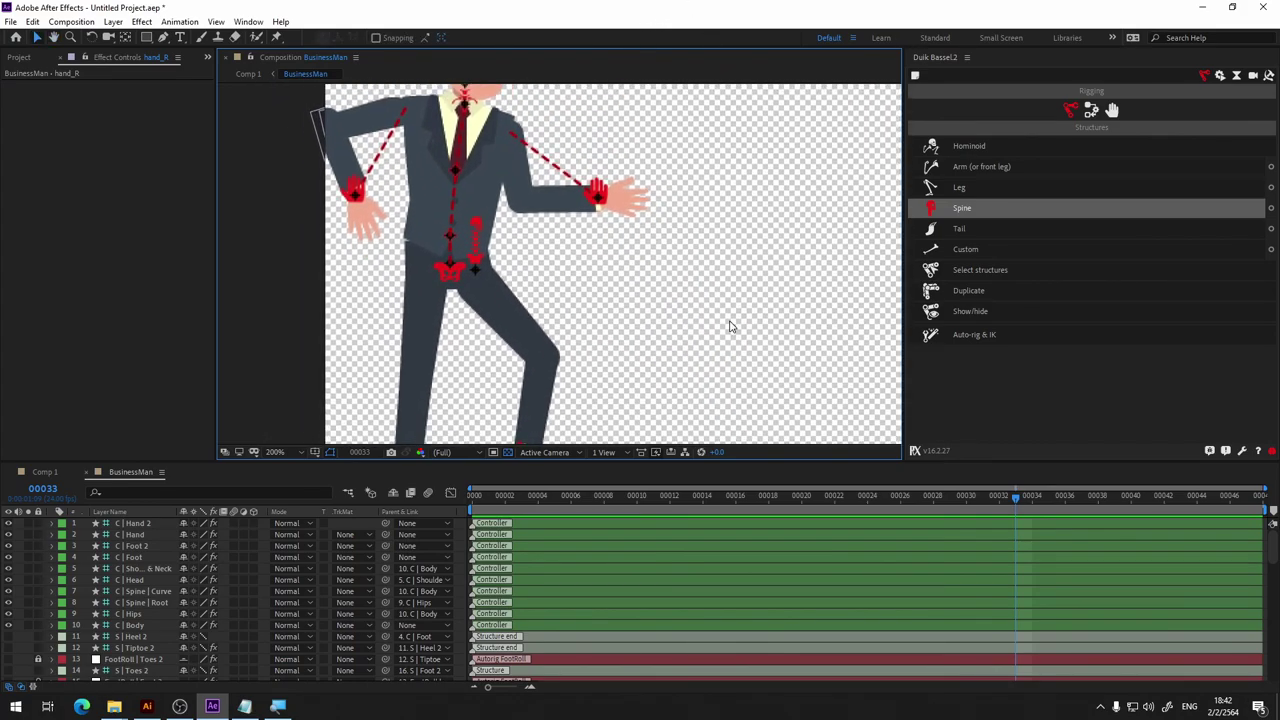
Frame the whole character and nudge the C | Foot controller slightly left and down.
{"action": "scroll", "coordinate": [727, 326], "scroll_direction": "down", "scroll_amount": 2}
{"action": "left_click_drag", "start_coordinate": [777, 366], "coordinate": [568, 381]}
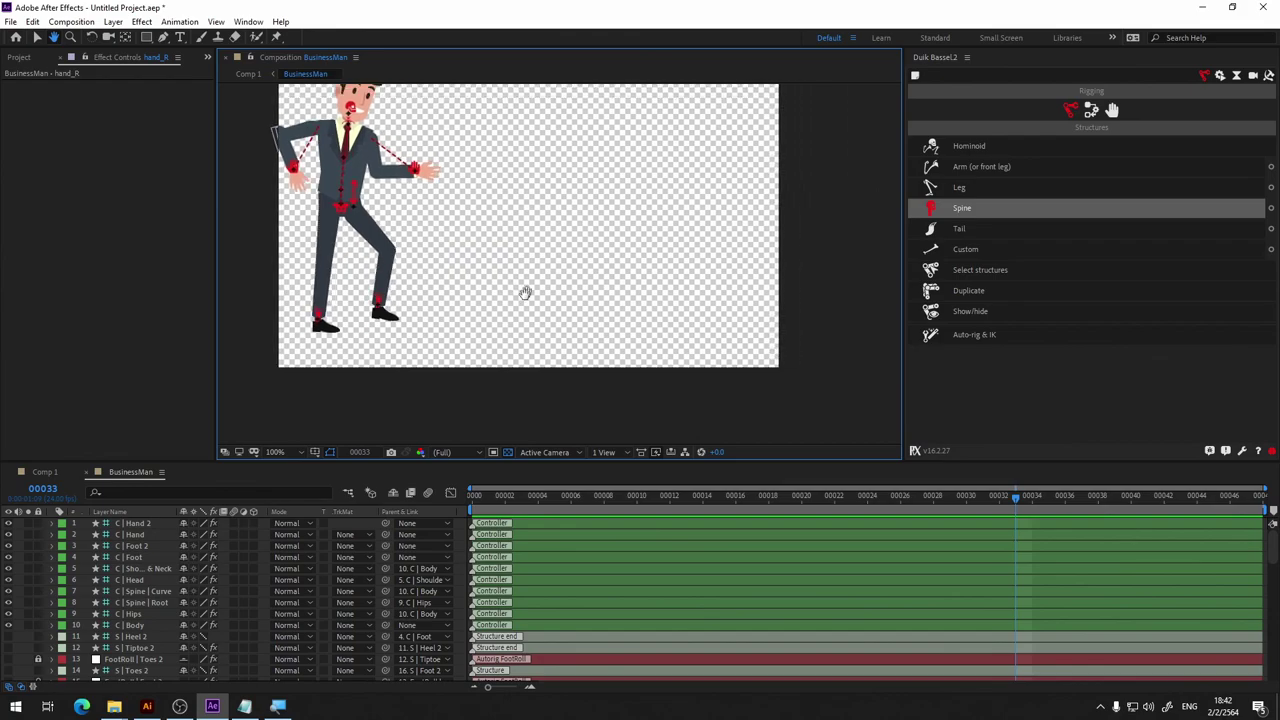
{"action": "key", "text": "v"}
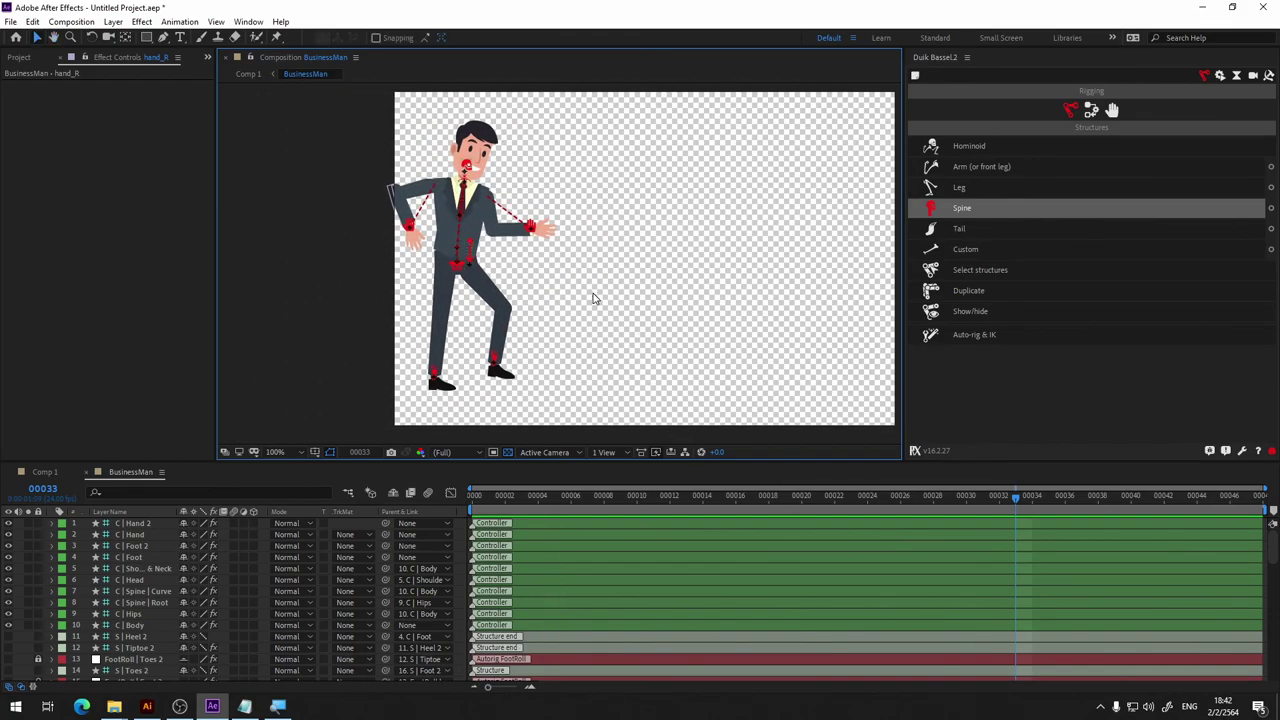
{"action": "left_click", "coordinate": [494, 358]}
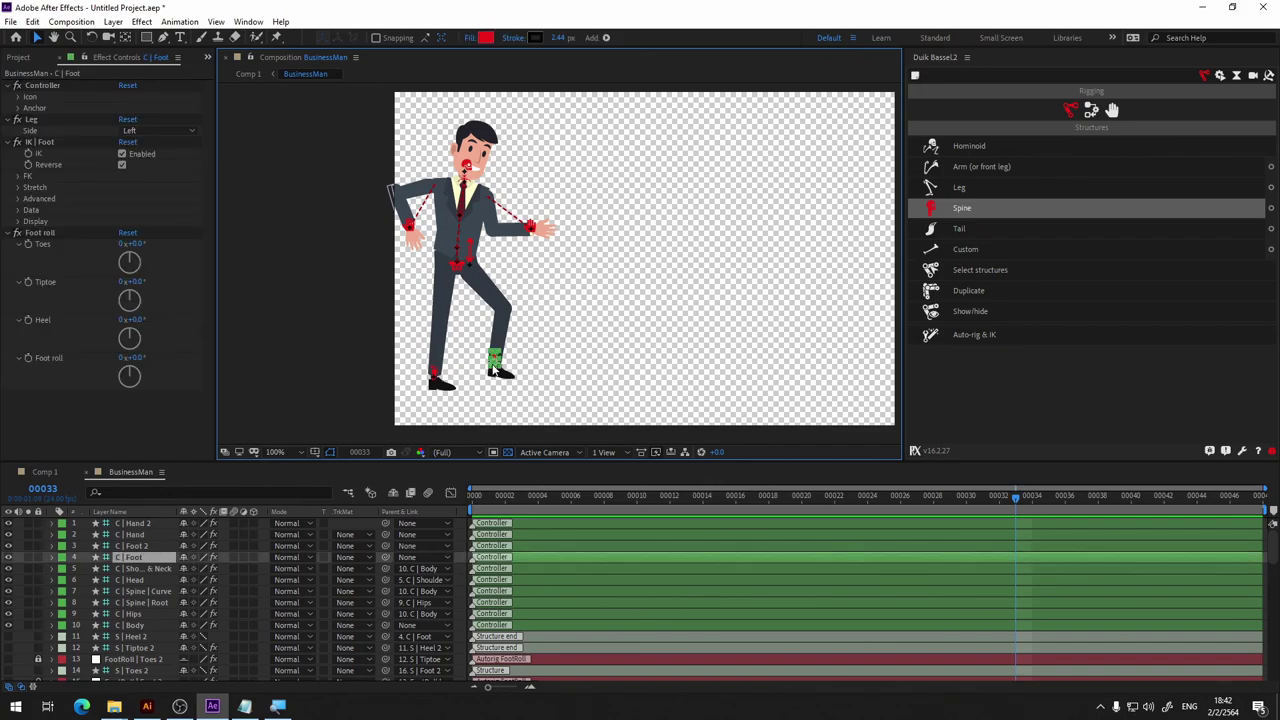
{"action": "left_click_drag", "start_coordinate": [492, 370], "coordinate": [474, 380]}
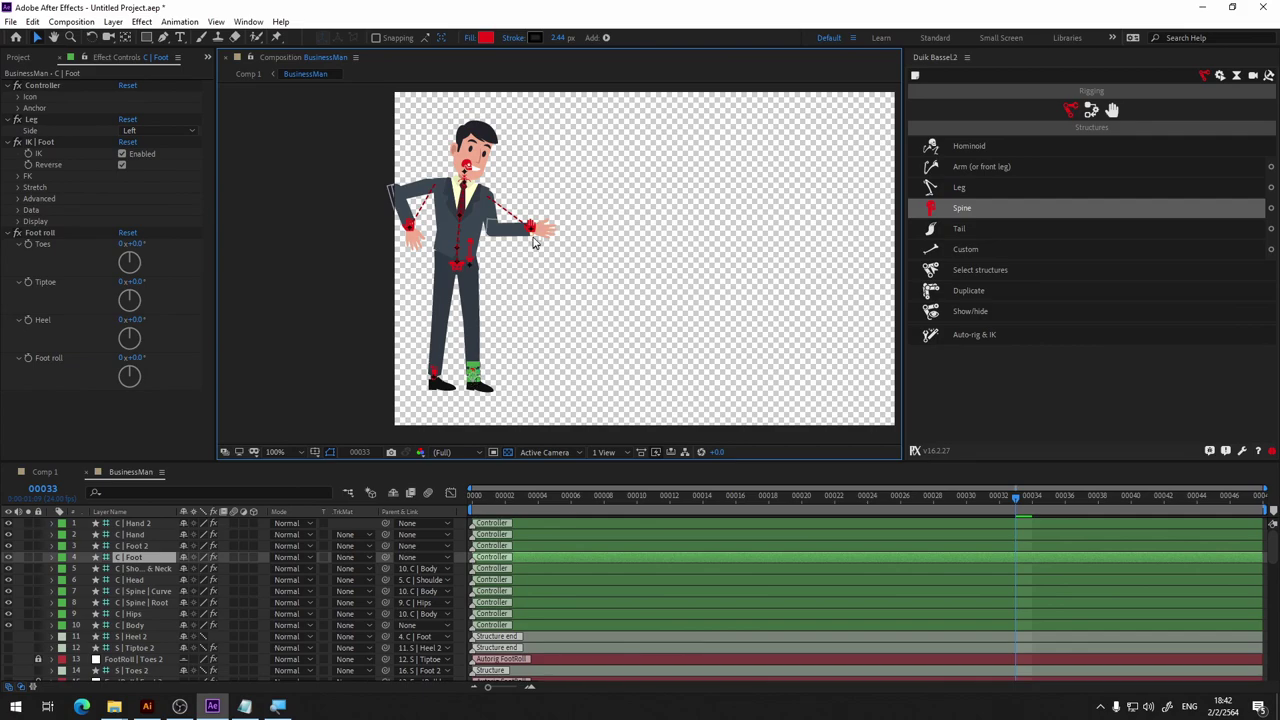
Lower the C | Hand and C | Hand 2 controllers so both arms hang beside the body.
{"action": "mouse_move", "coordinate": [532, 230]}
{"action": "left_mouse_down"}
{"action": "mouse_move", "coordinate": [515, 267]}
{"action": "mouse_move", "coordinate": [497, 268]}
{"action": "left_mouse_up"}
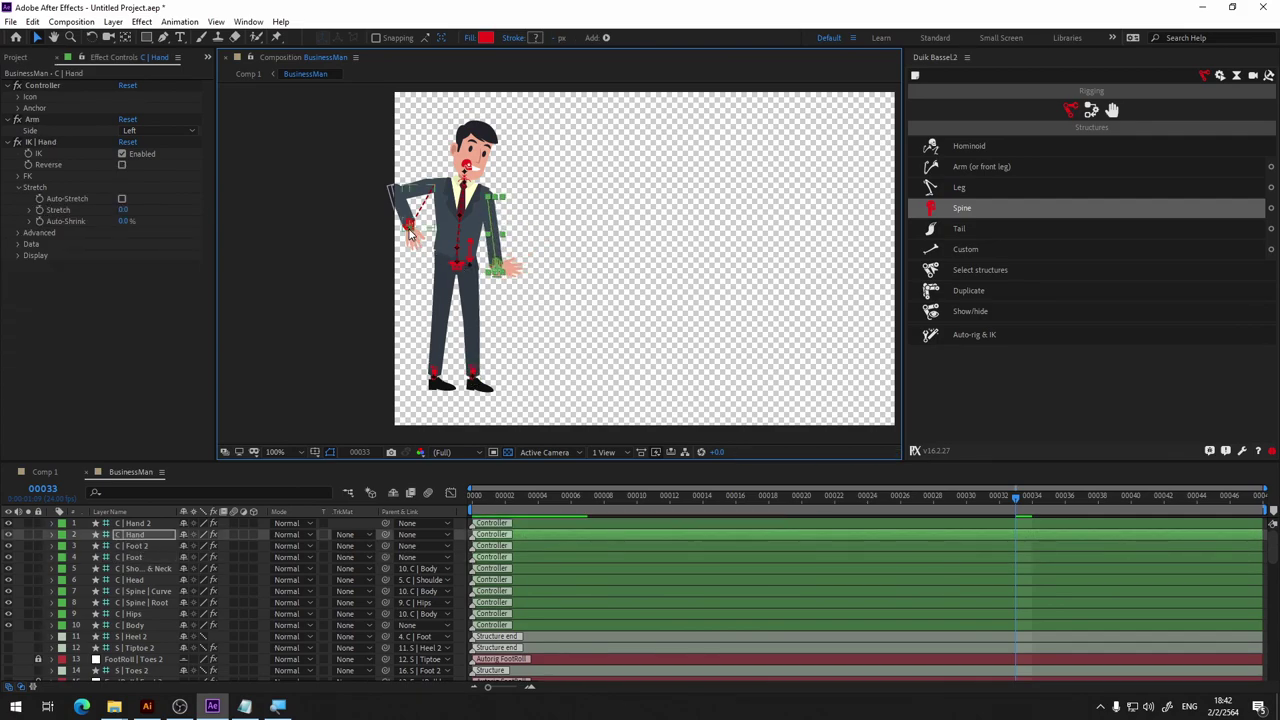
{"action": "left_click_drag", "start_coordinate": [410, 230], "coordinate": [418, 260]}
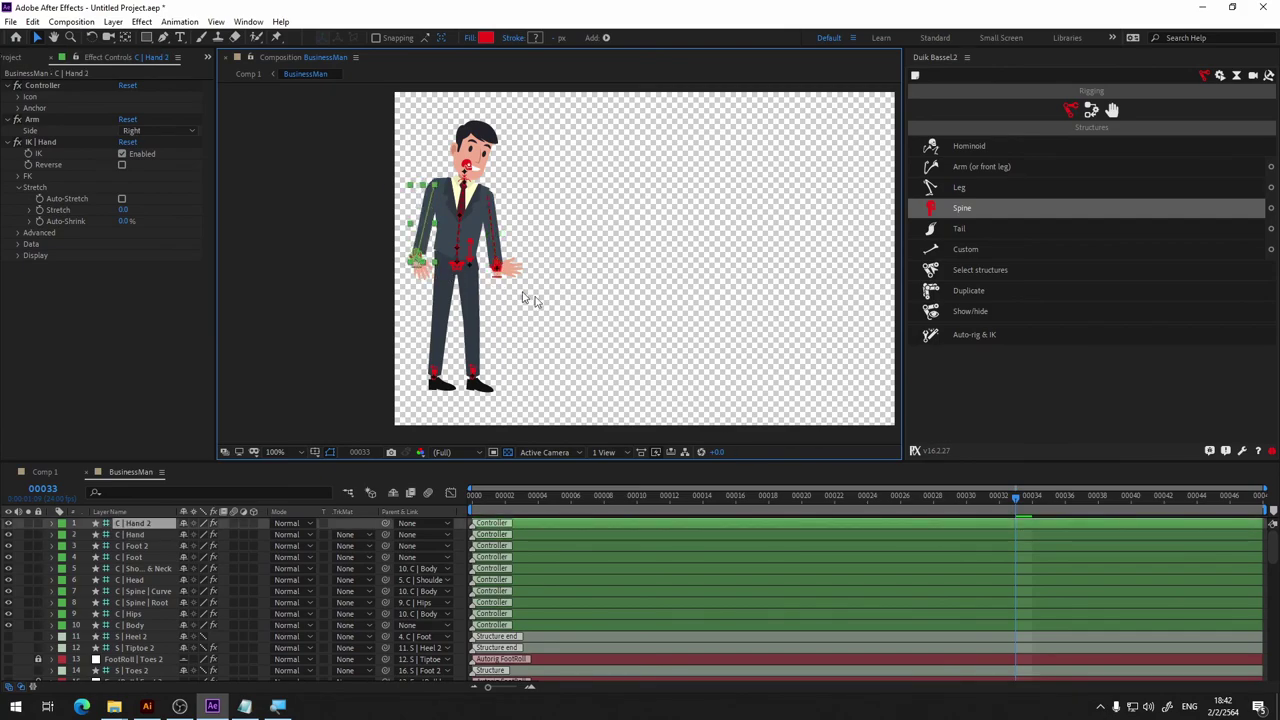
{"action": "left_click", "coordinate": [985, 207]}
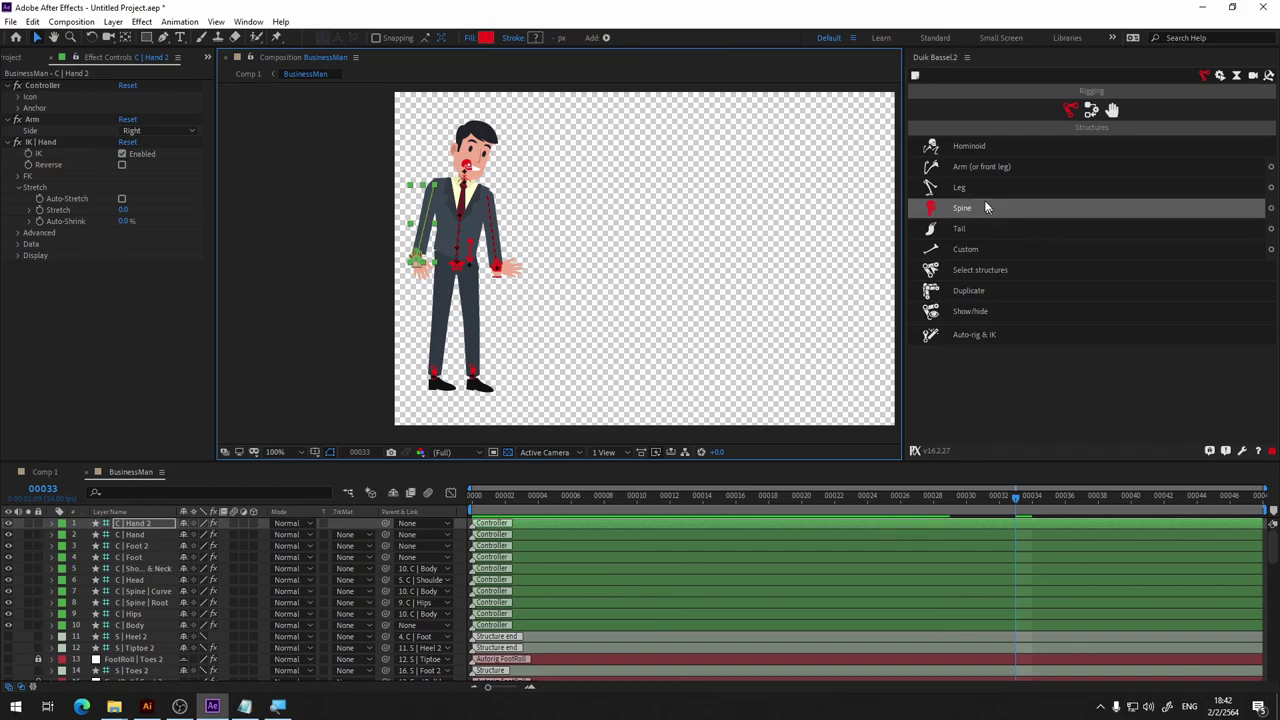
Show Duik Bassel's Automations tools via Links & constraints, then deselect the hand controller.
{"action": "left_click", "coordinate": [1094, 109]}
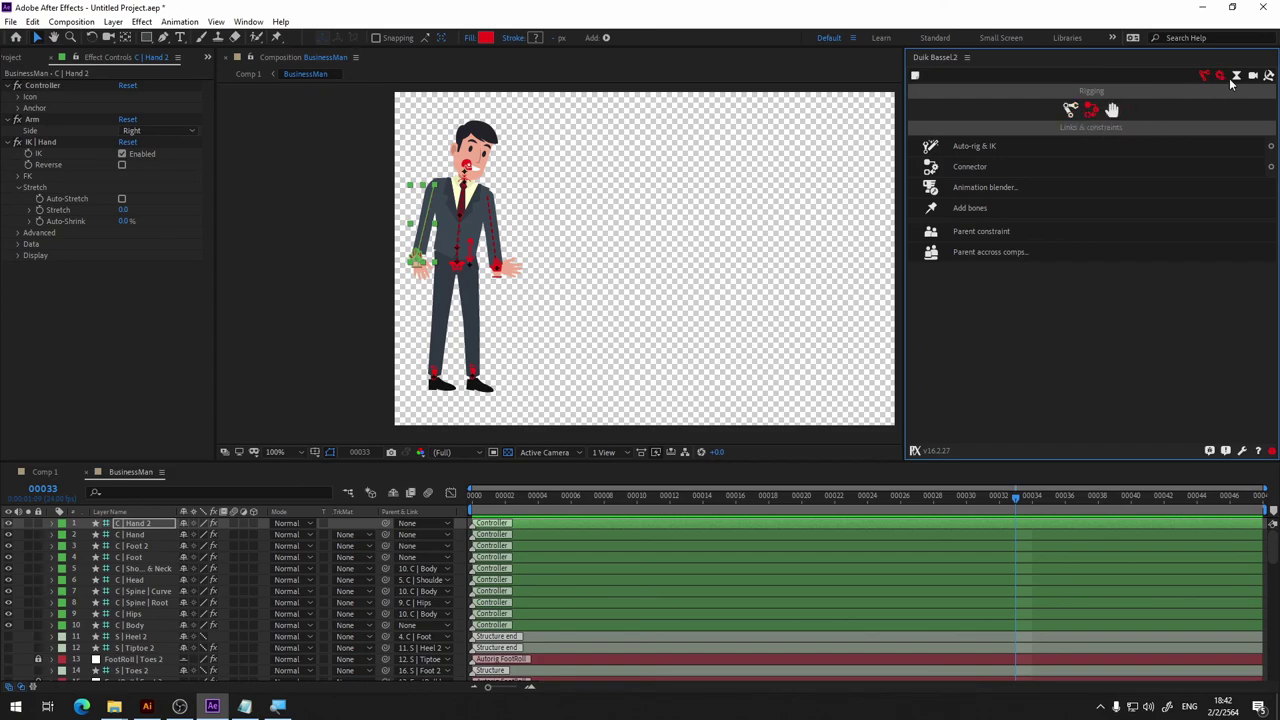
{"action": "left_click", "coordinate": [1222, 77]}
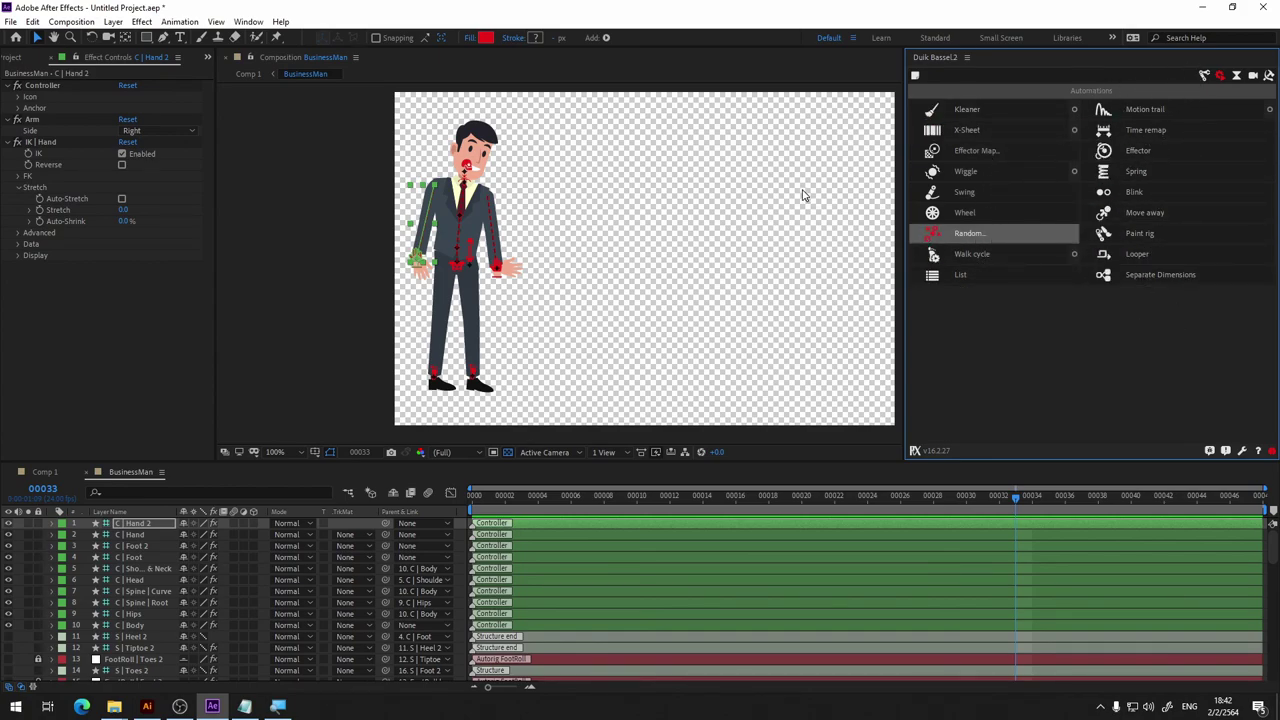
{"action": "left_click", "coordinate": [658, 216]}
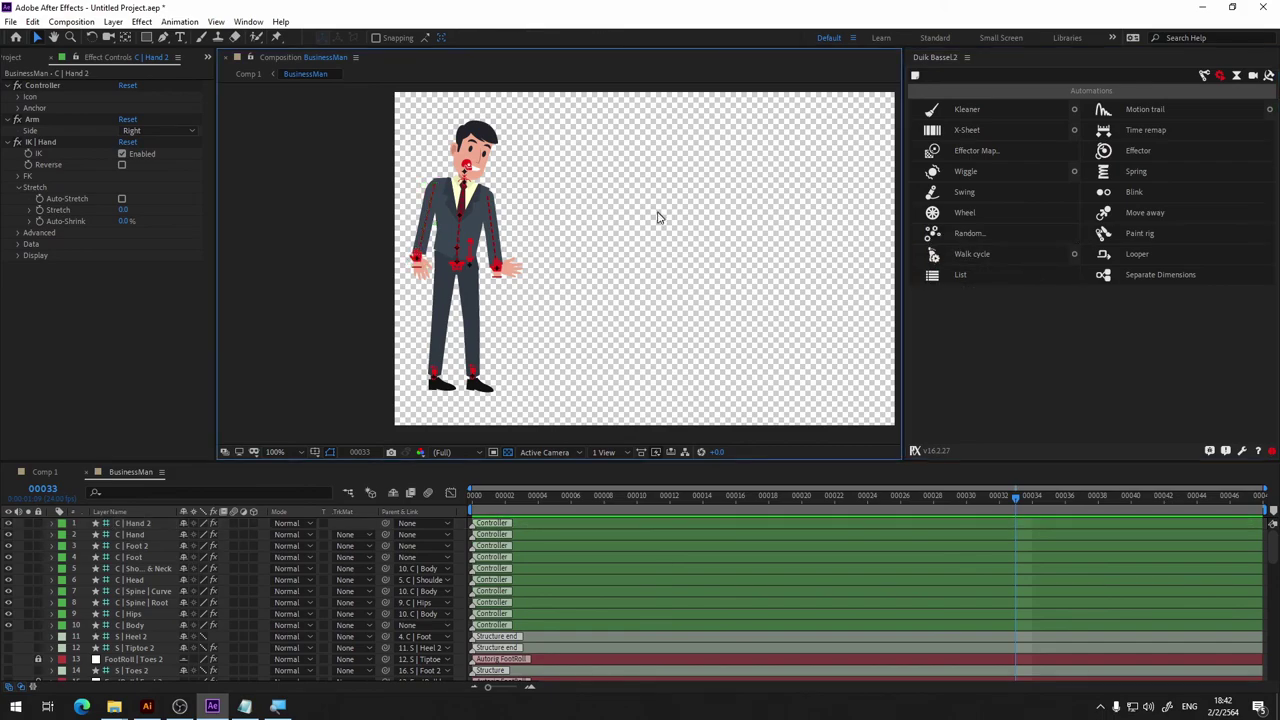